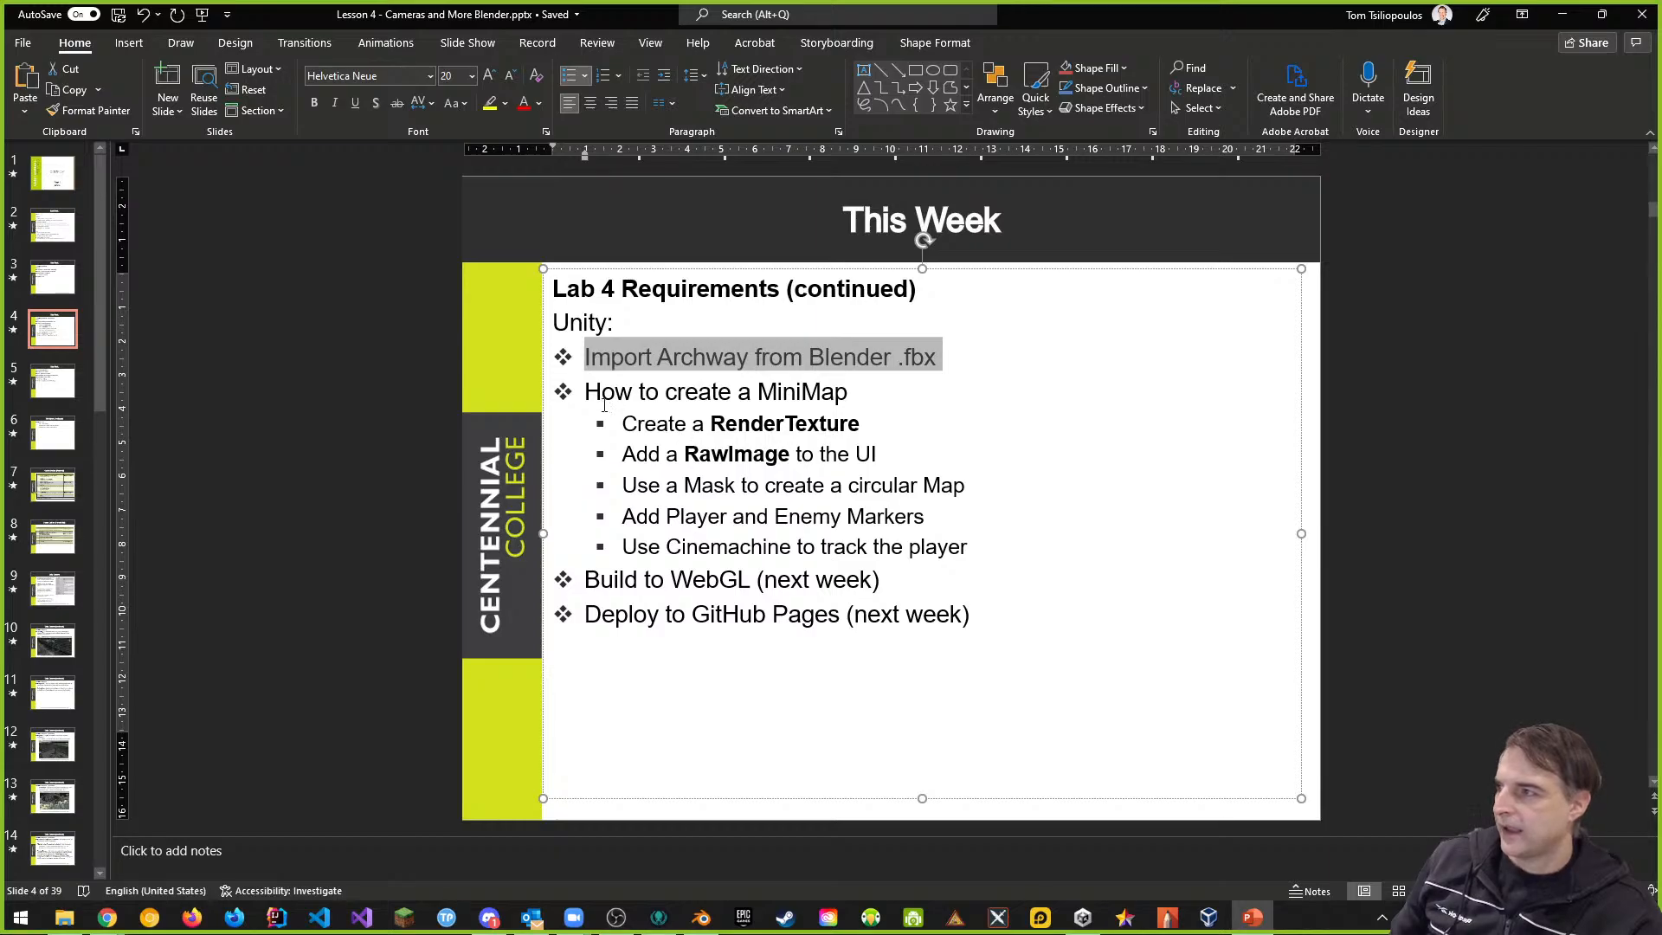
- Delete the "Use Cinemachine to track the player" bullet from the Lab 4 Requirements slide
drag(593, 394, 994, 549)
click(809, 579)
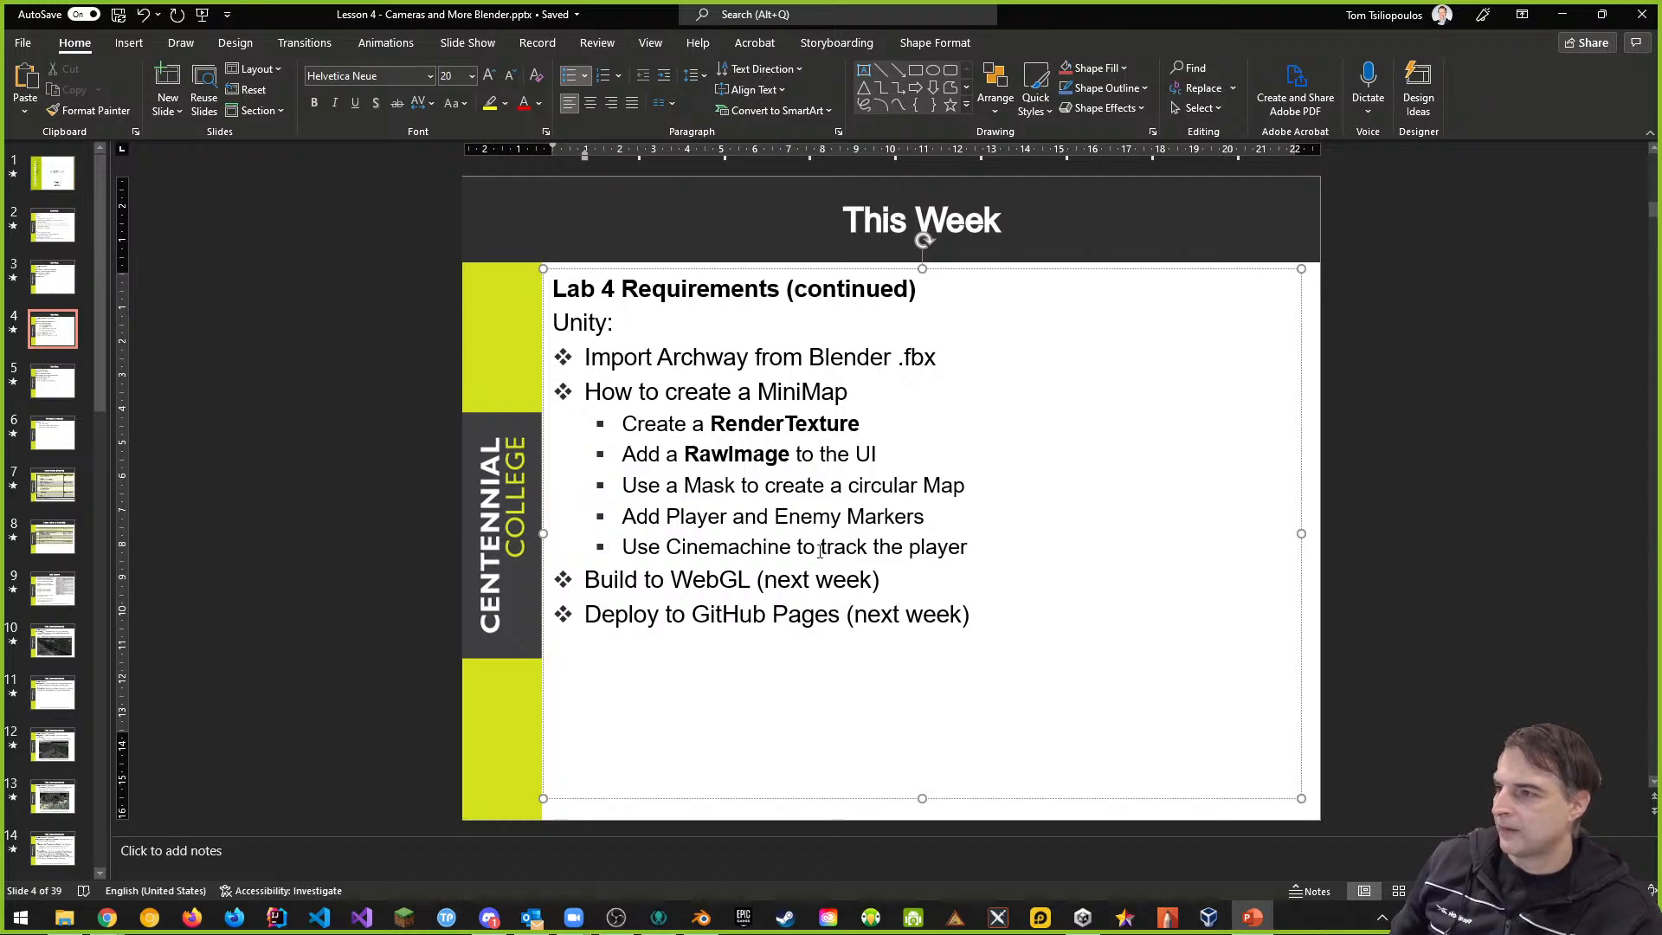
drag(623, 547, 976, 558)
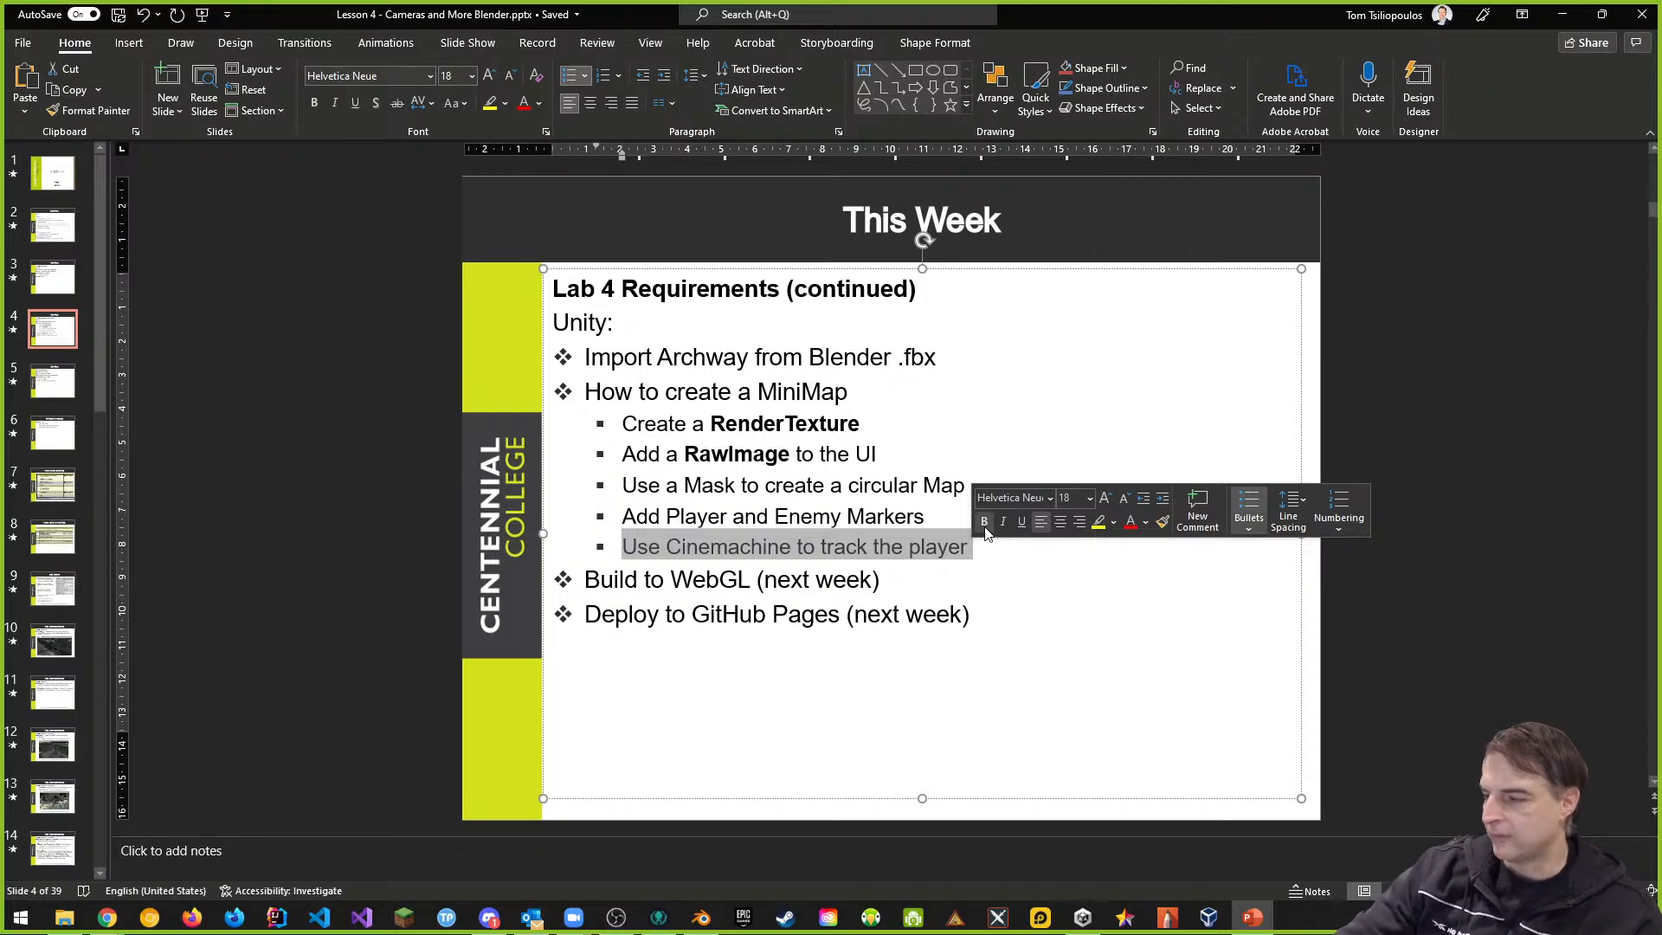
key(Delete)
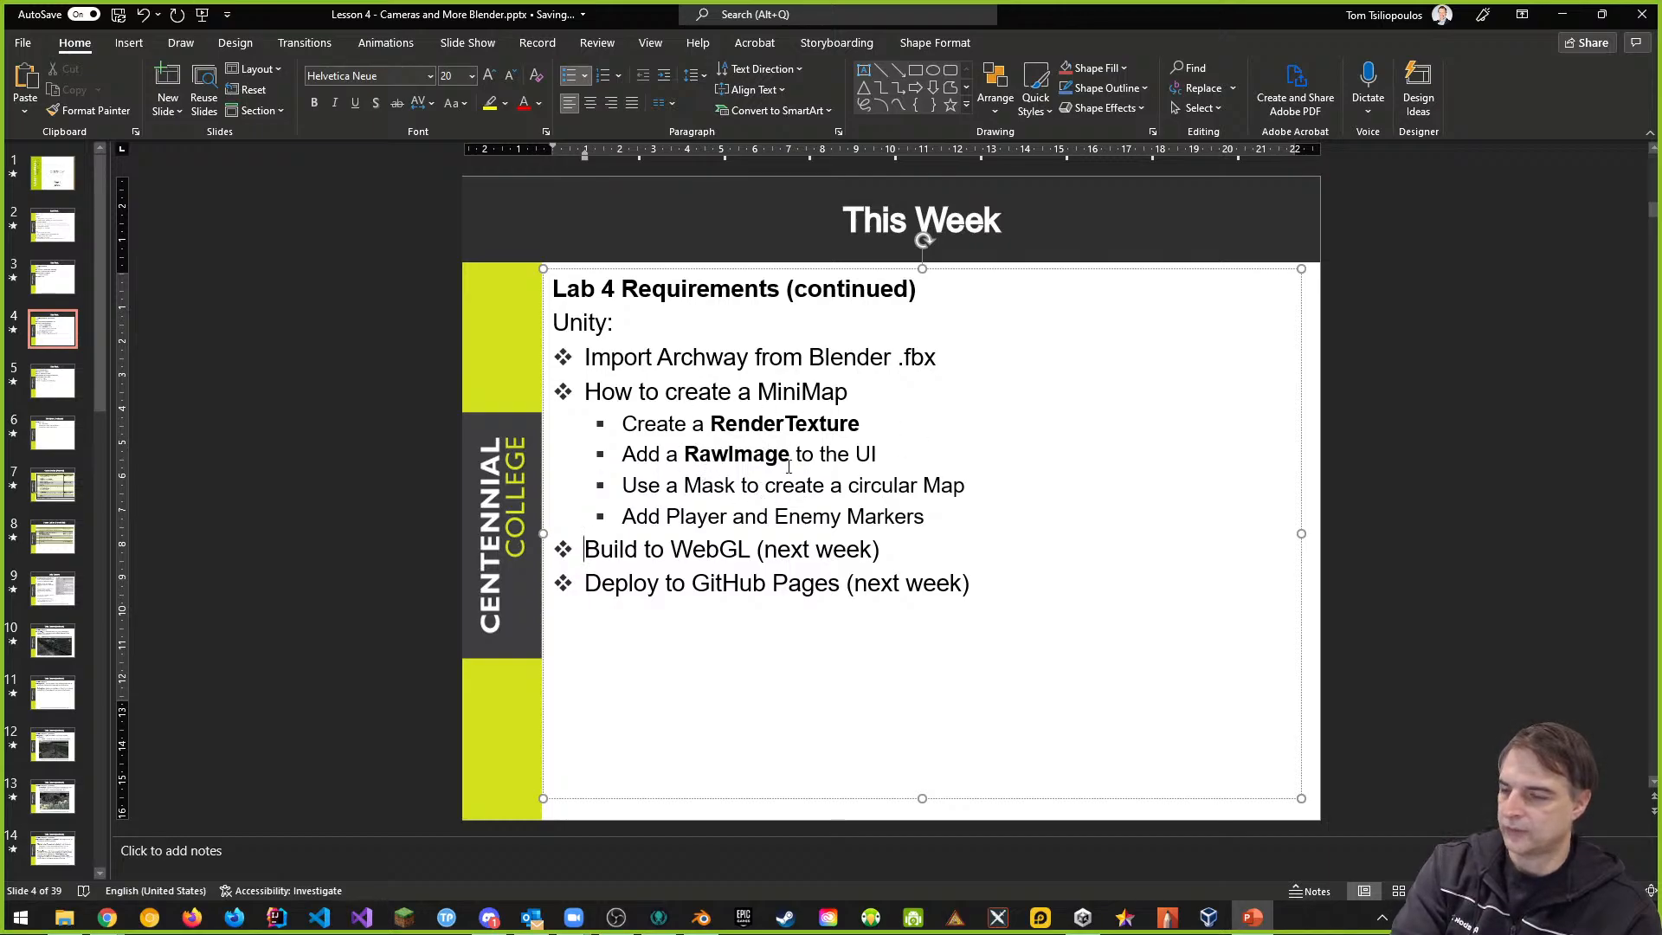
- Open the COMP397-W2022-Week4 project from Unity Hub and check the Week 4 live session files on the course page in Chrome
click(1082, 917)
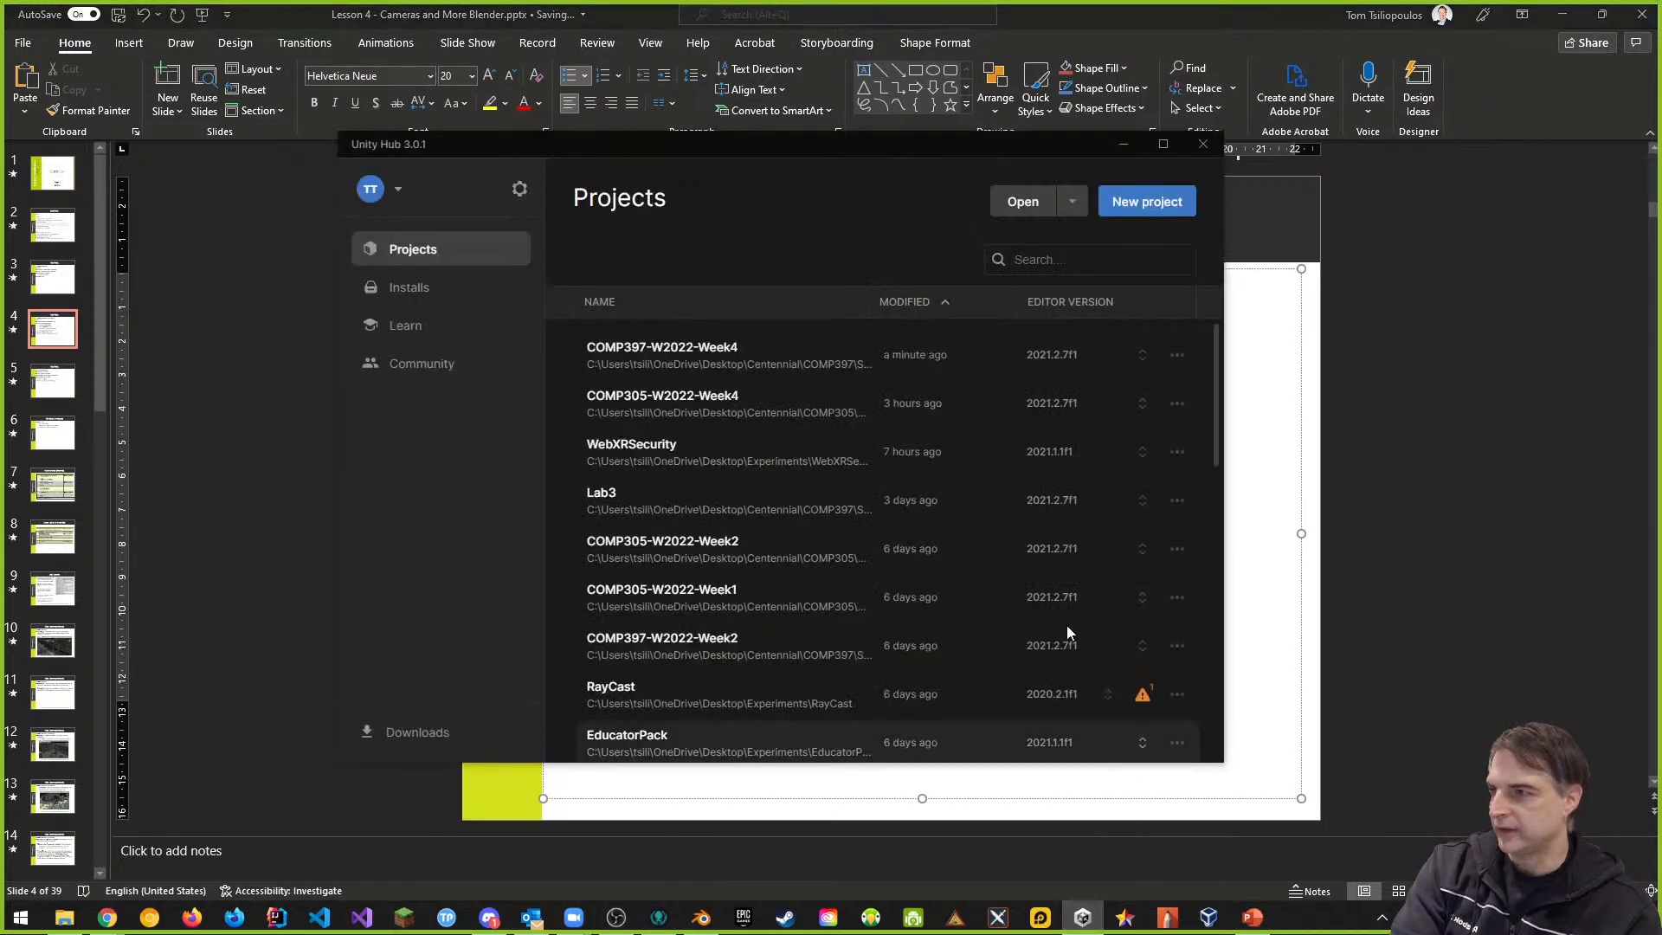
click(708, 354)
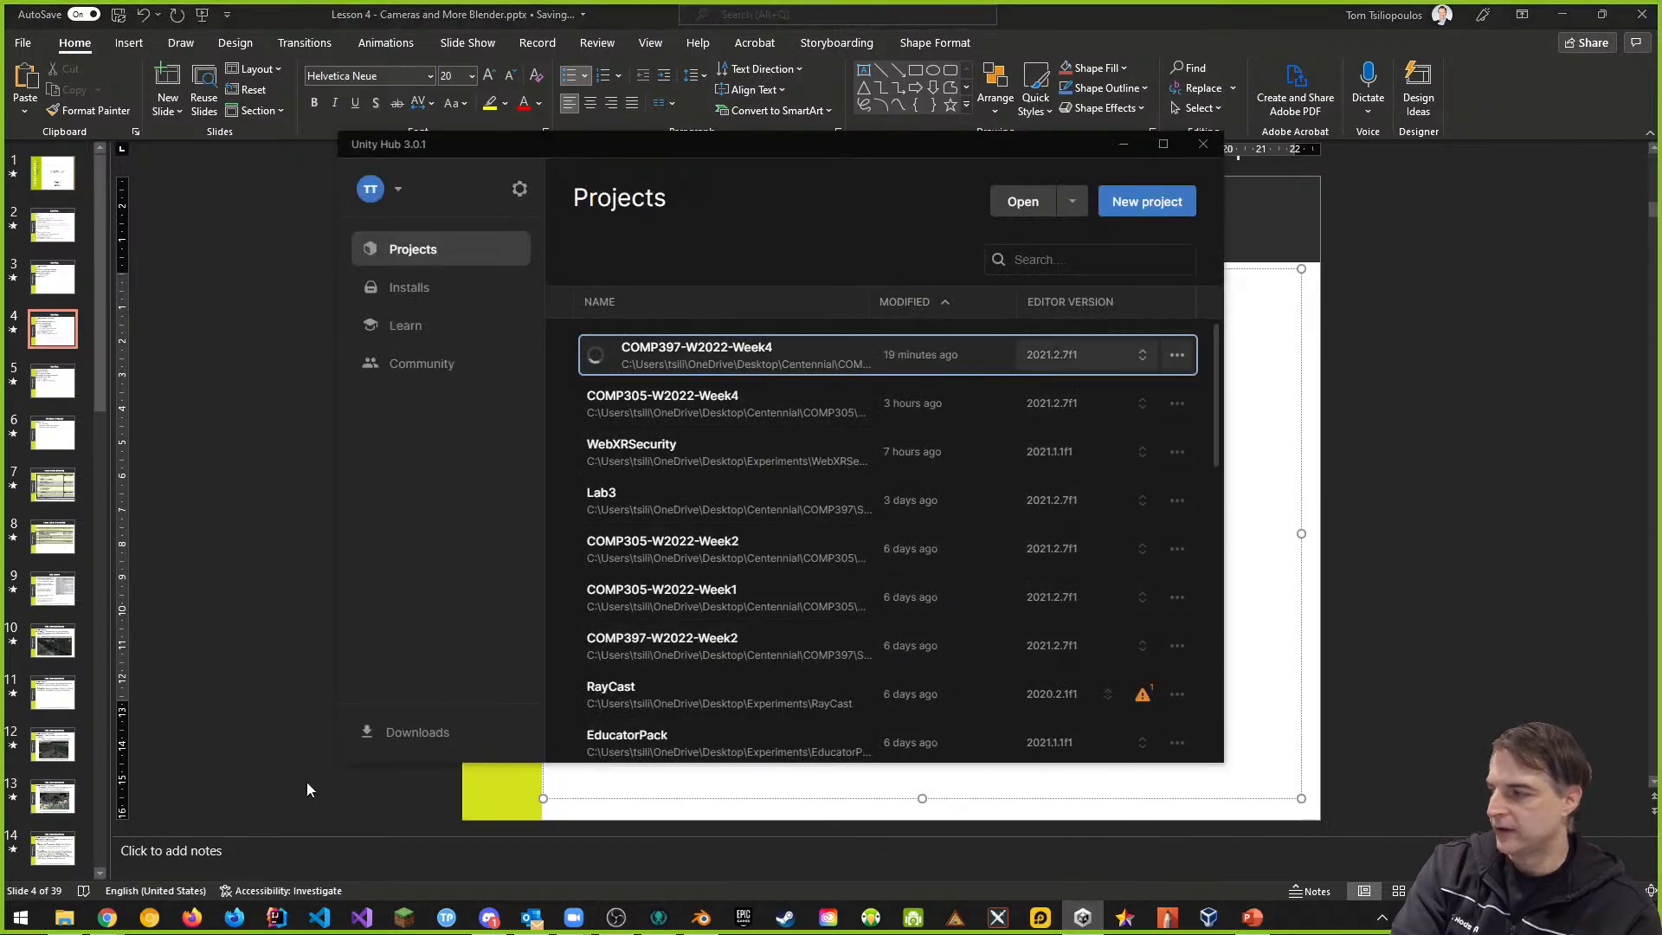
mouse_move(112, 921)
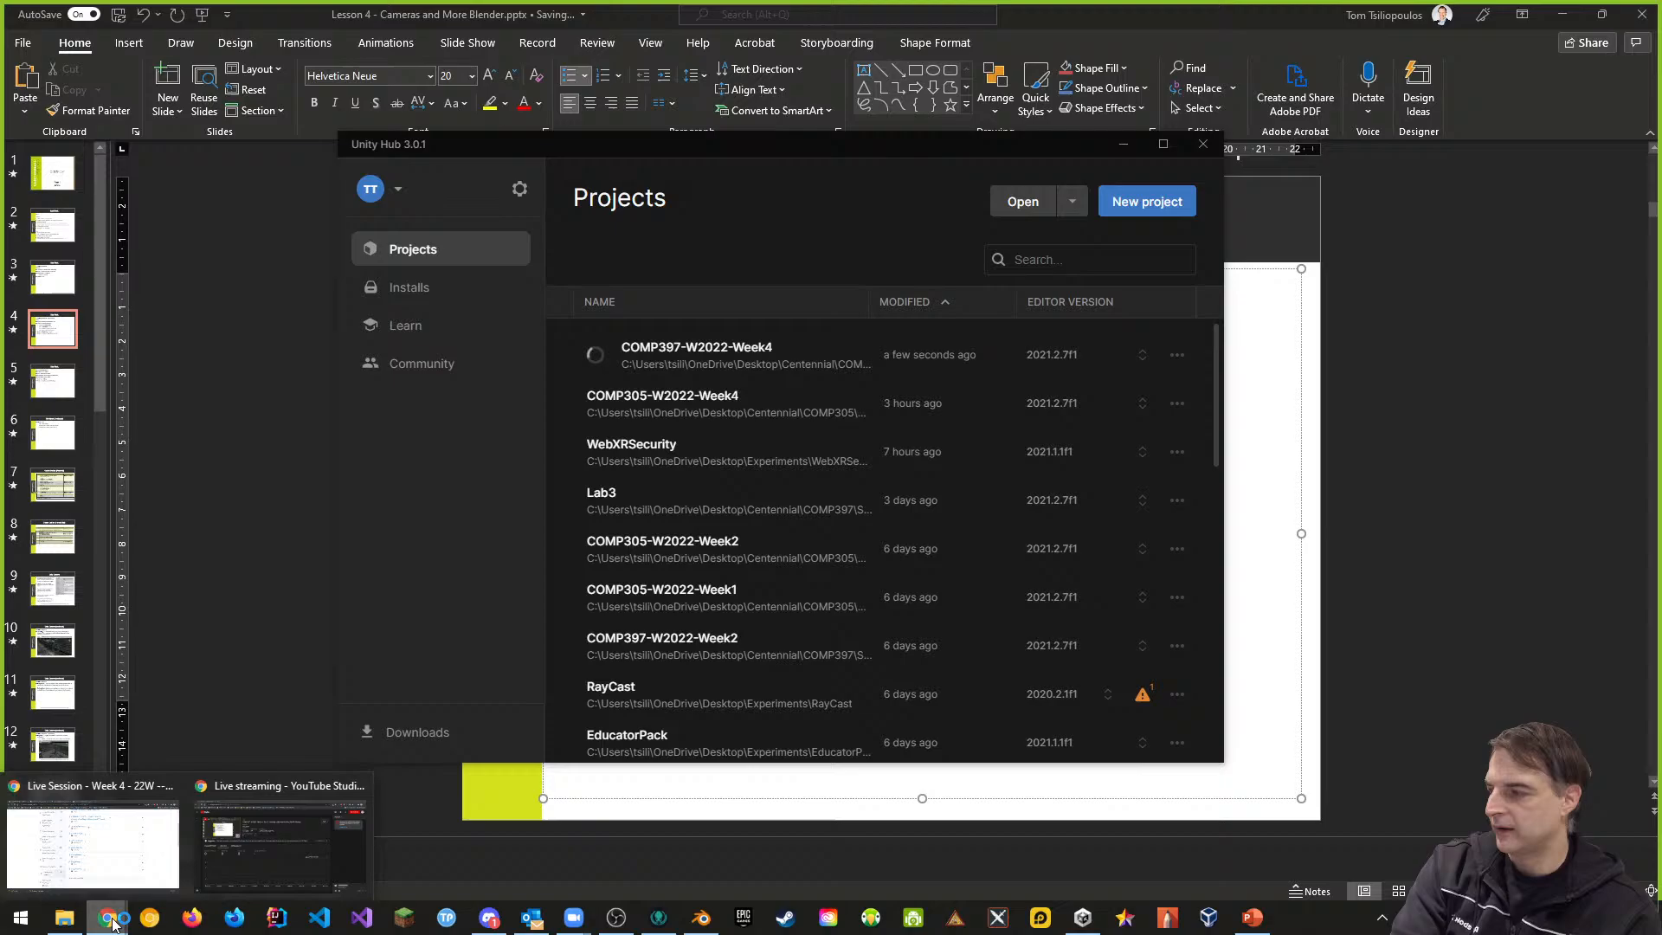
click(102, 874)
scroll(990, 601, up, 1)
scroll(986, 596, down, 2)
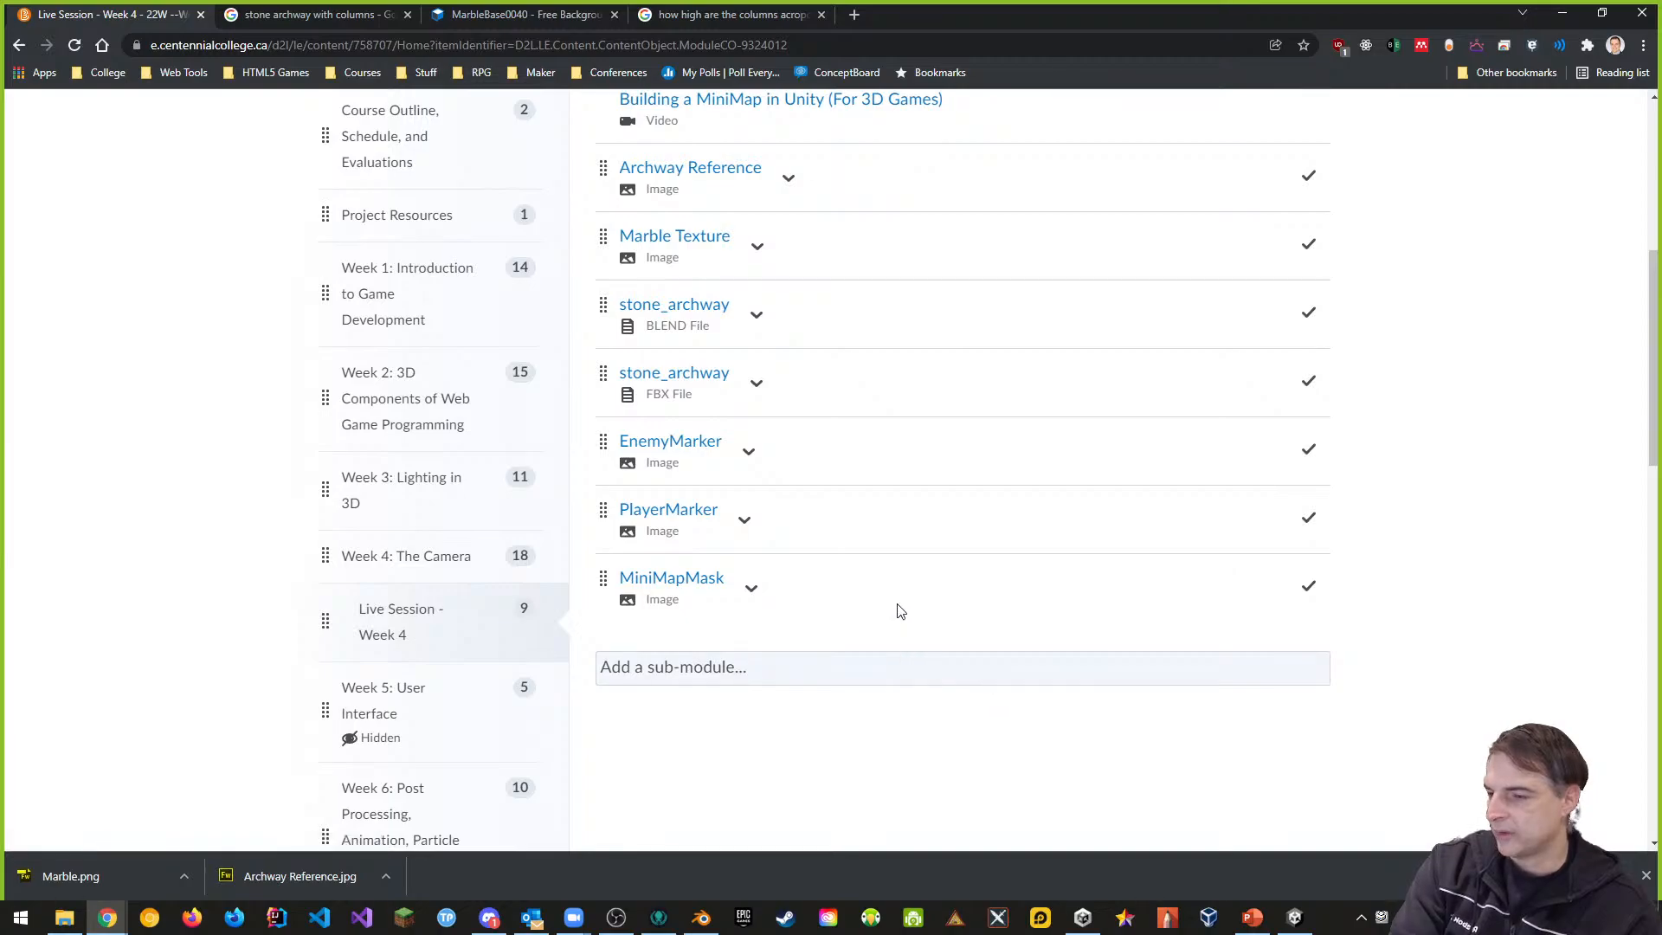
- Import PlayerMarker.png, EnemyMarker.png and MiniMapMask.png from the COMP397-Week3 downloads folder into the Unity project's Textures folder
click(1303, 924)
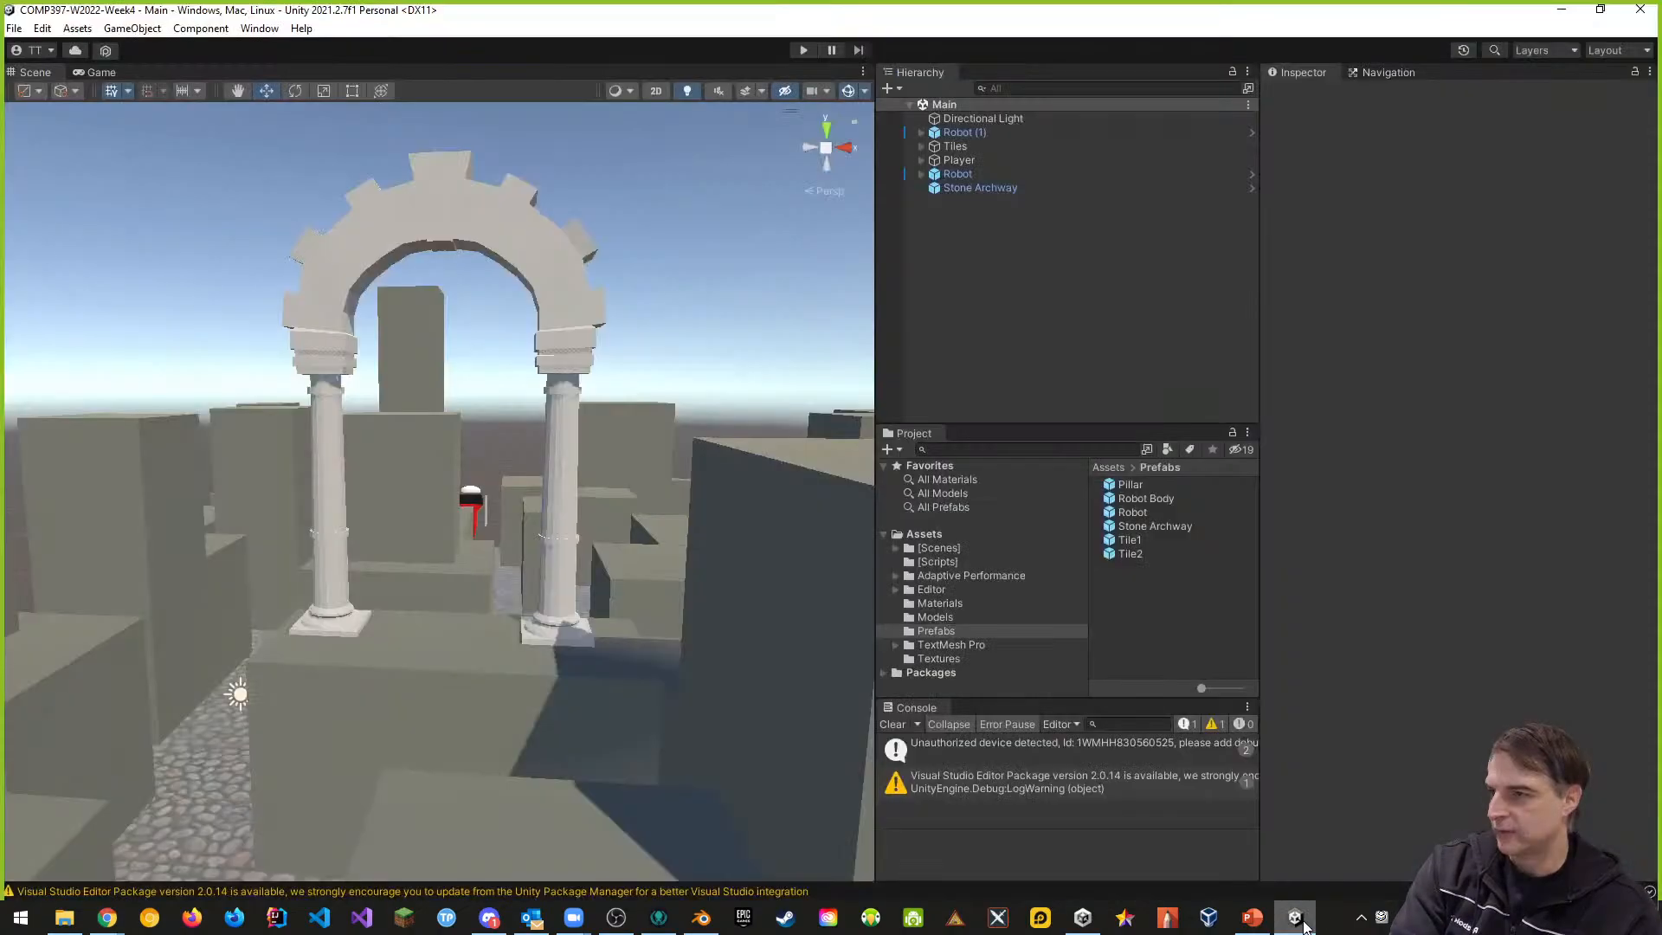
click(944, 660)
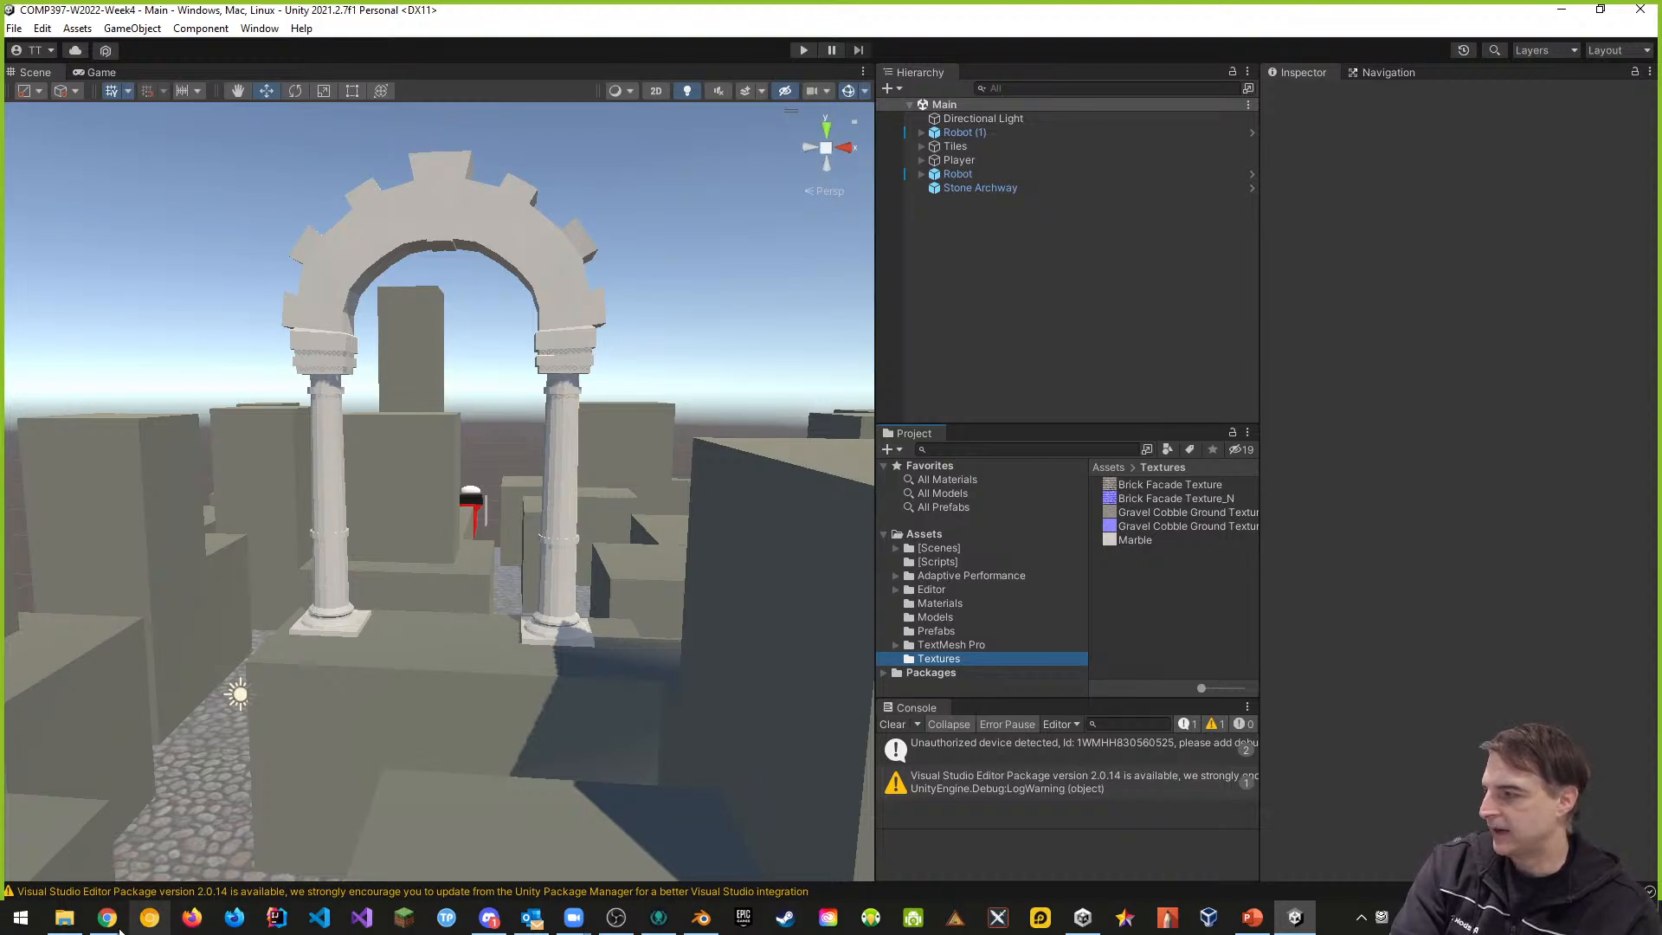
click(64, 918)
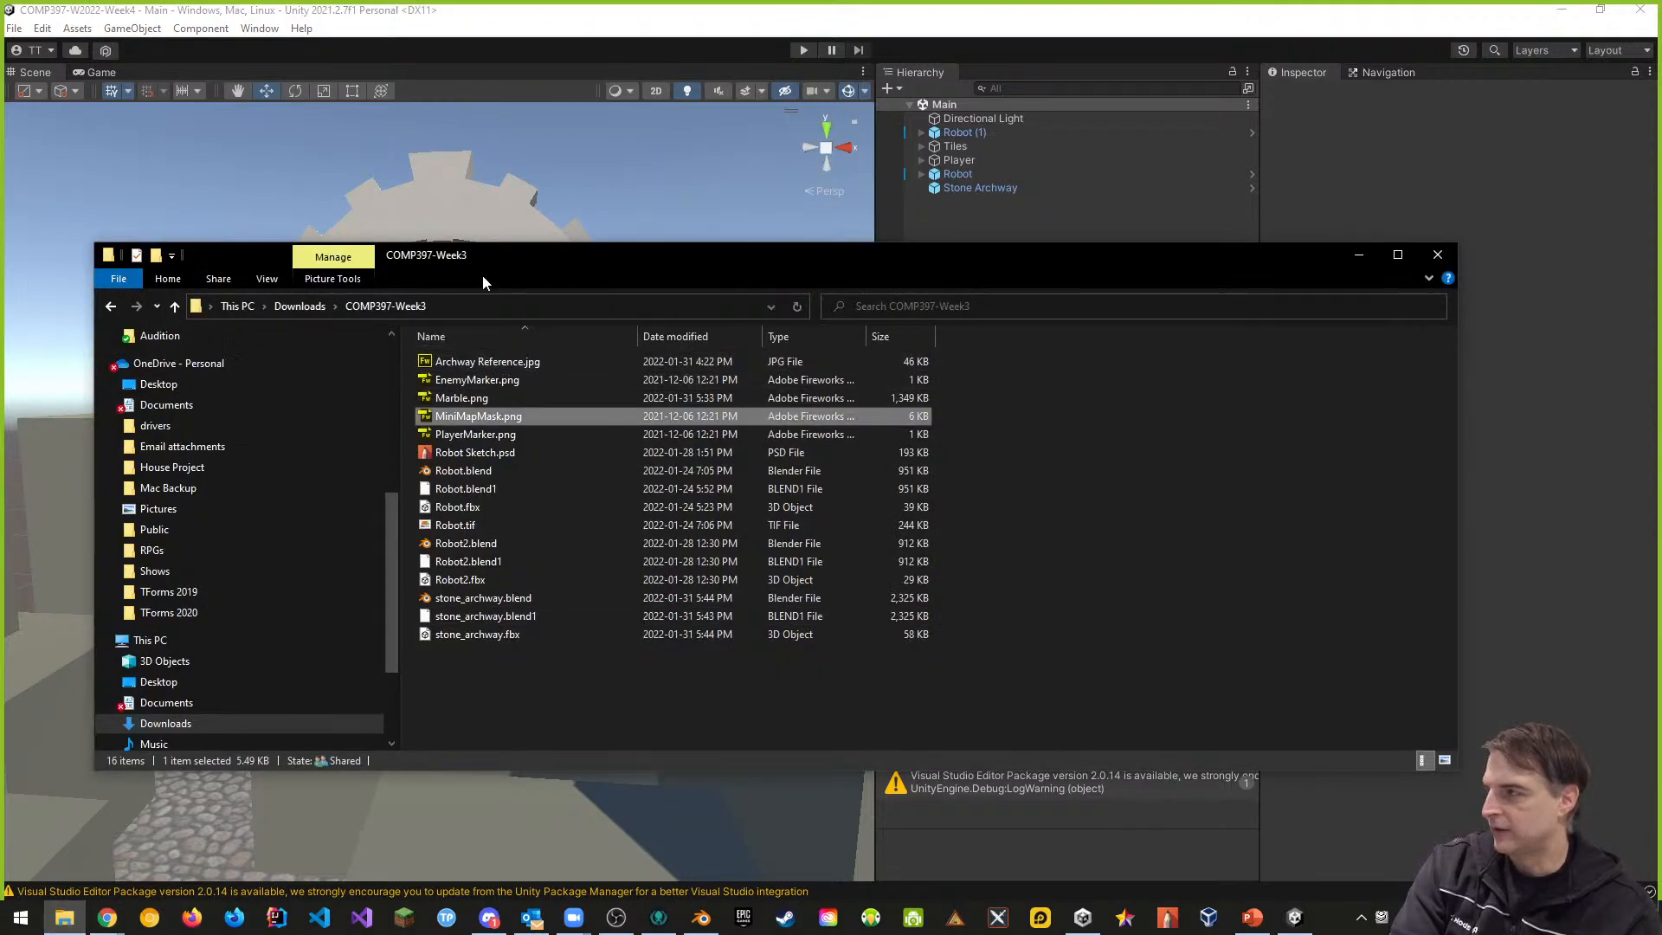
drag(476, 254, 1564, 360)
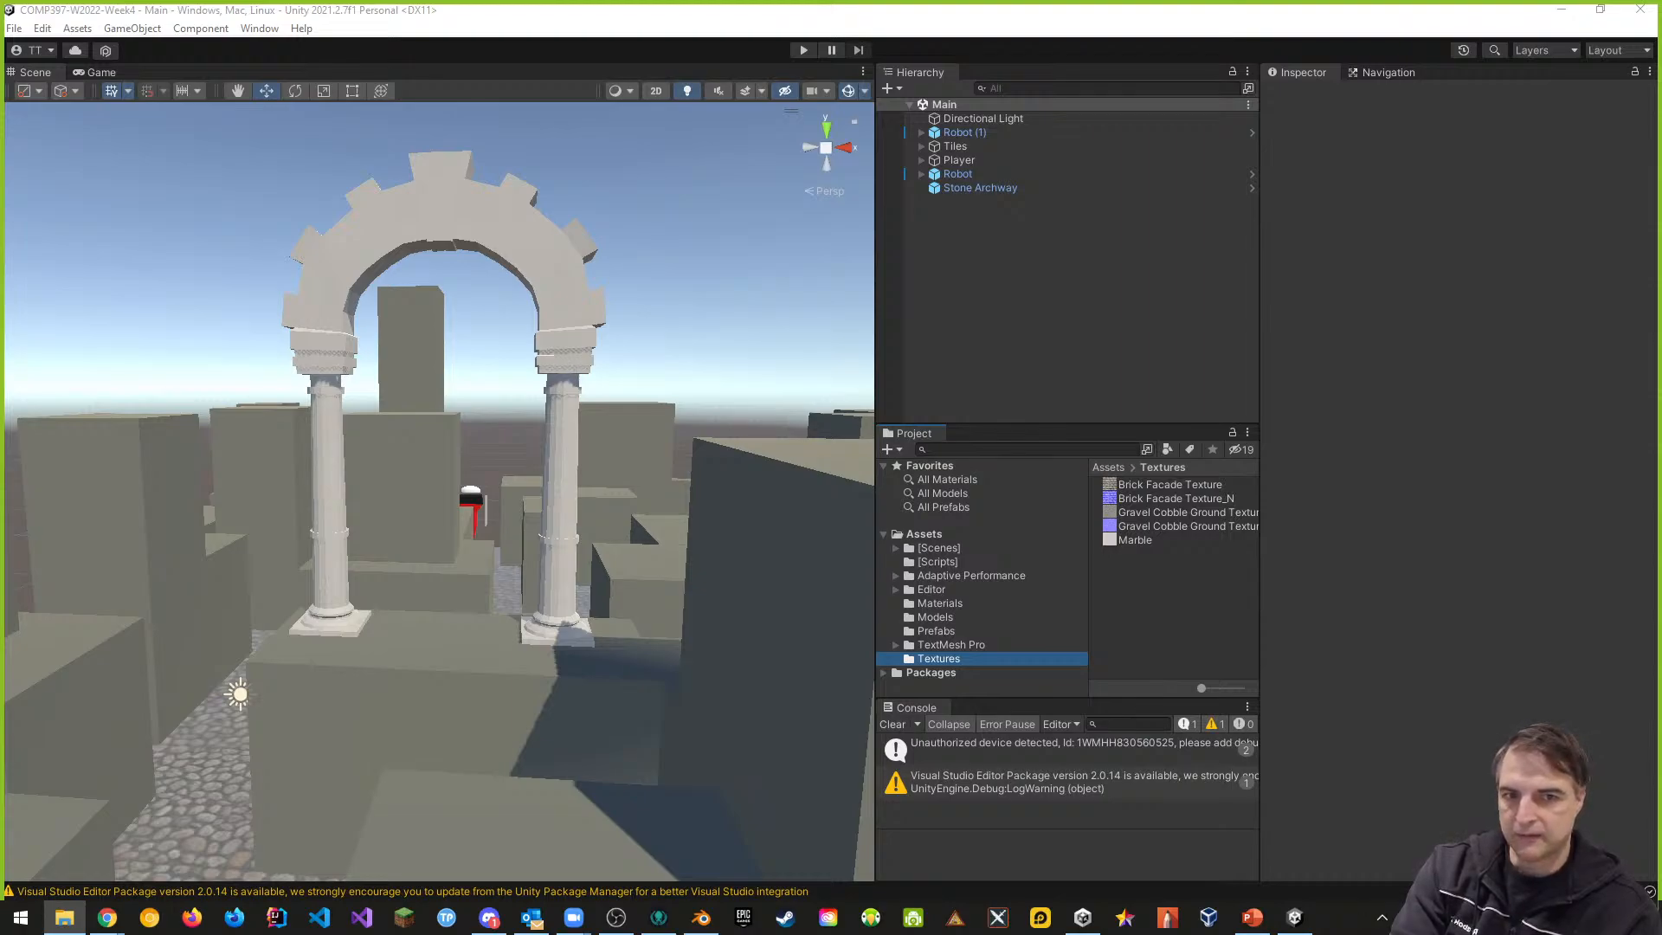
drag(1660, 372, 1130, 590)
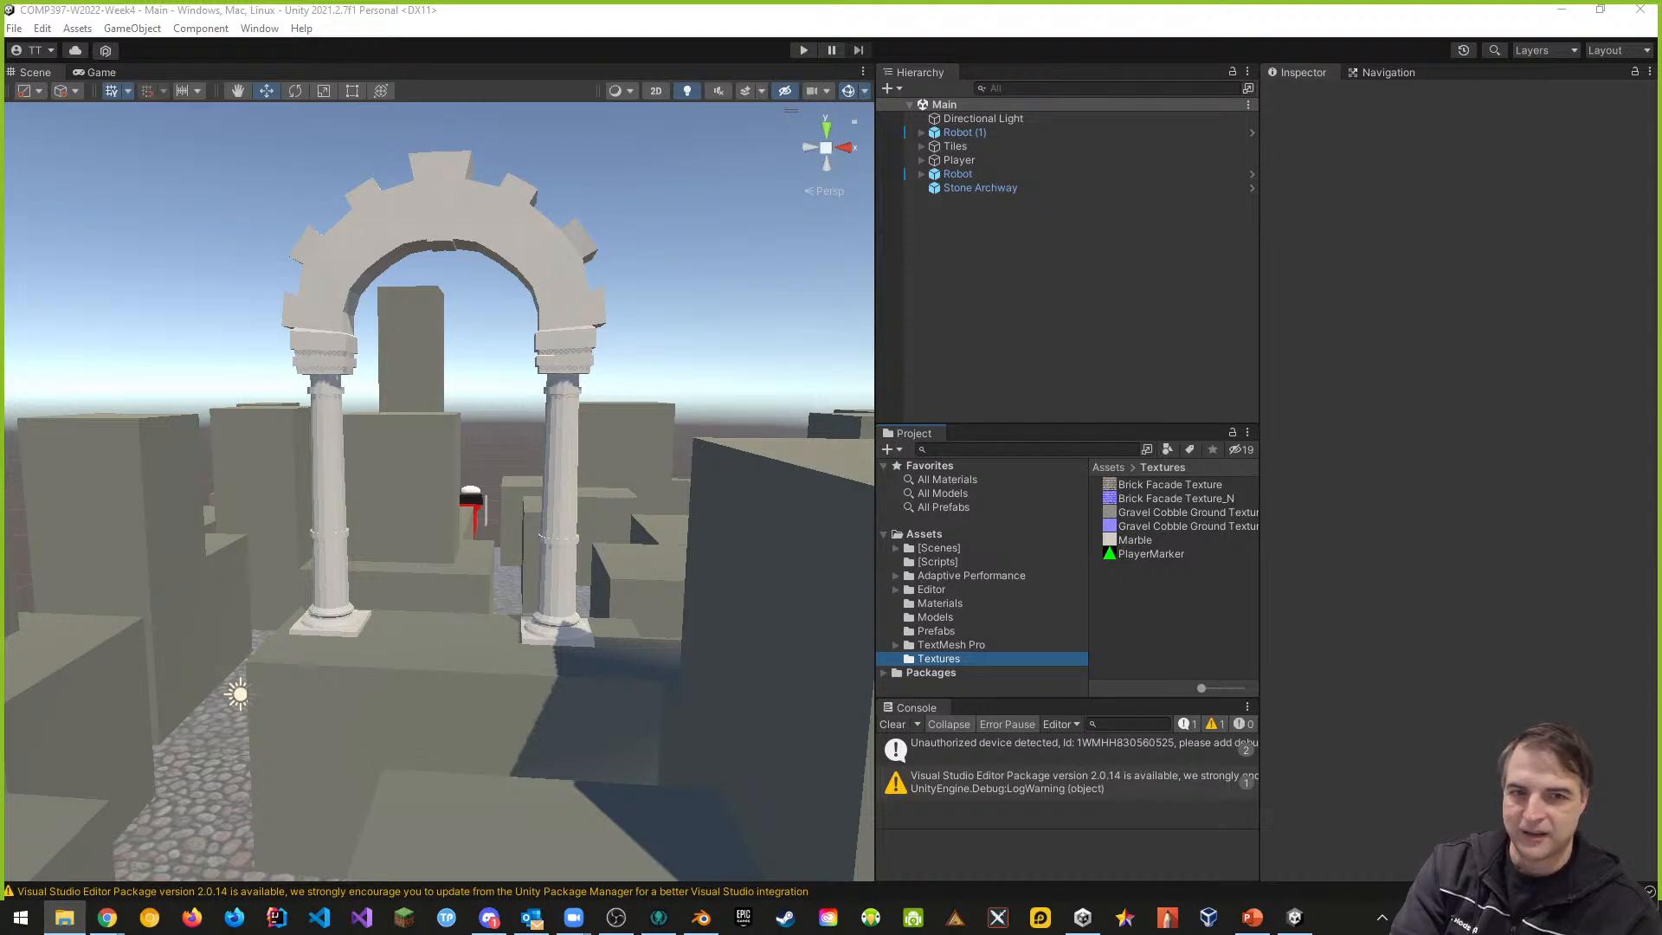
drag(1660, 502, 1125, 595)
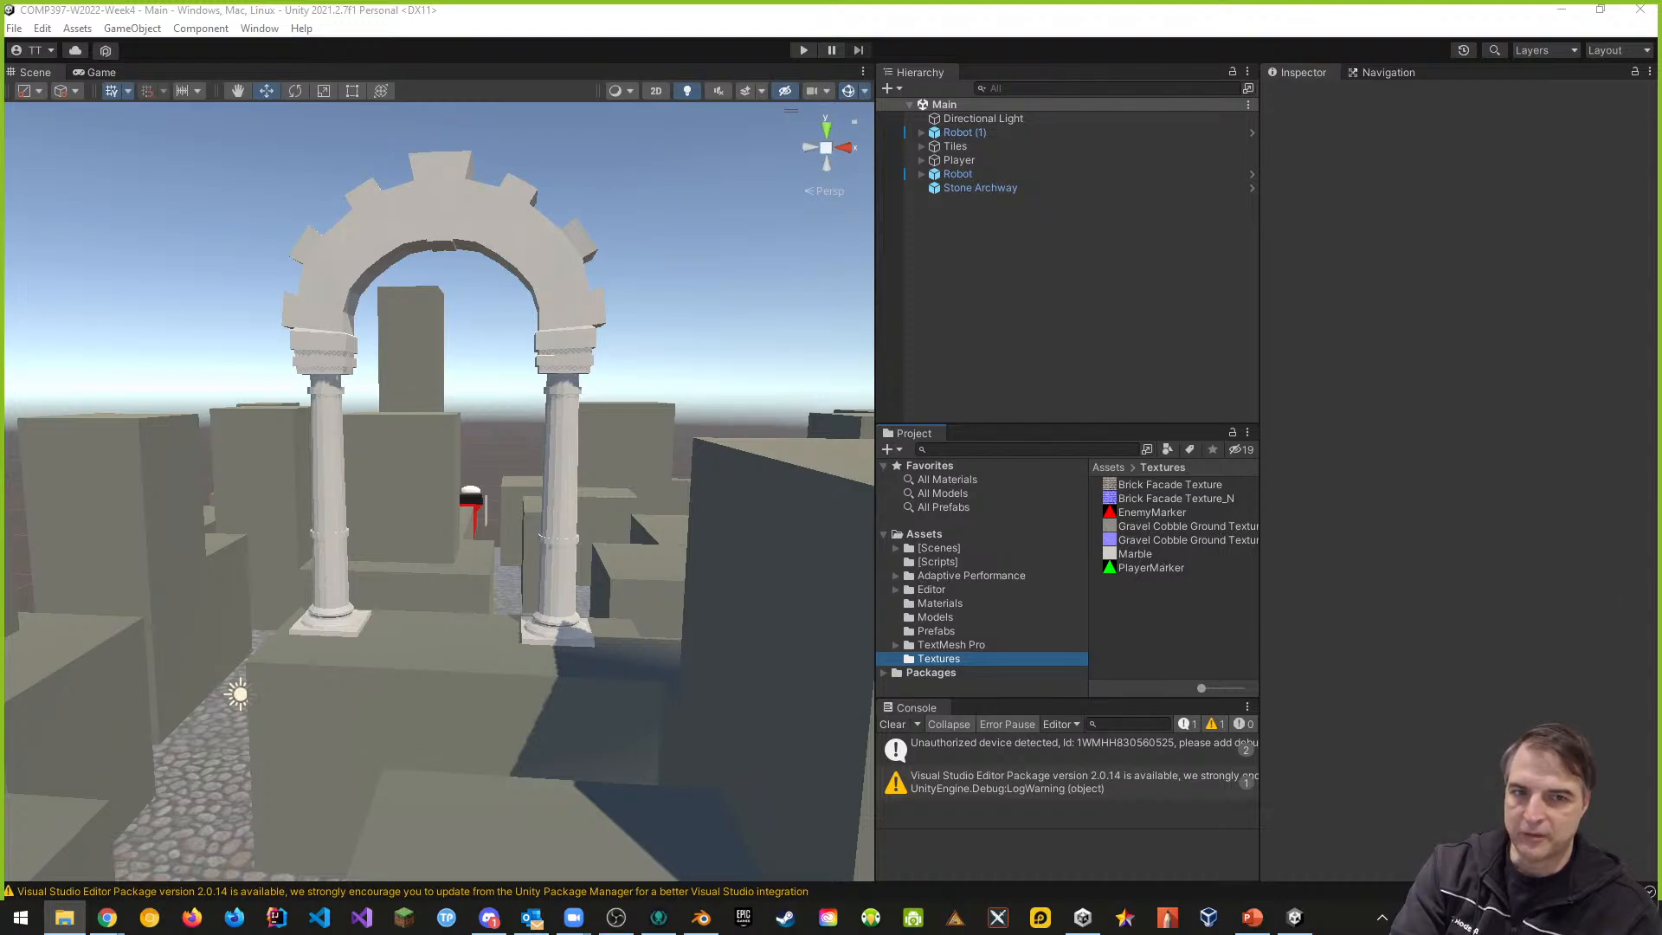
drag(1660, 502, 1114, 609)
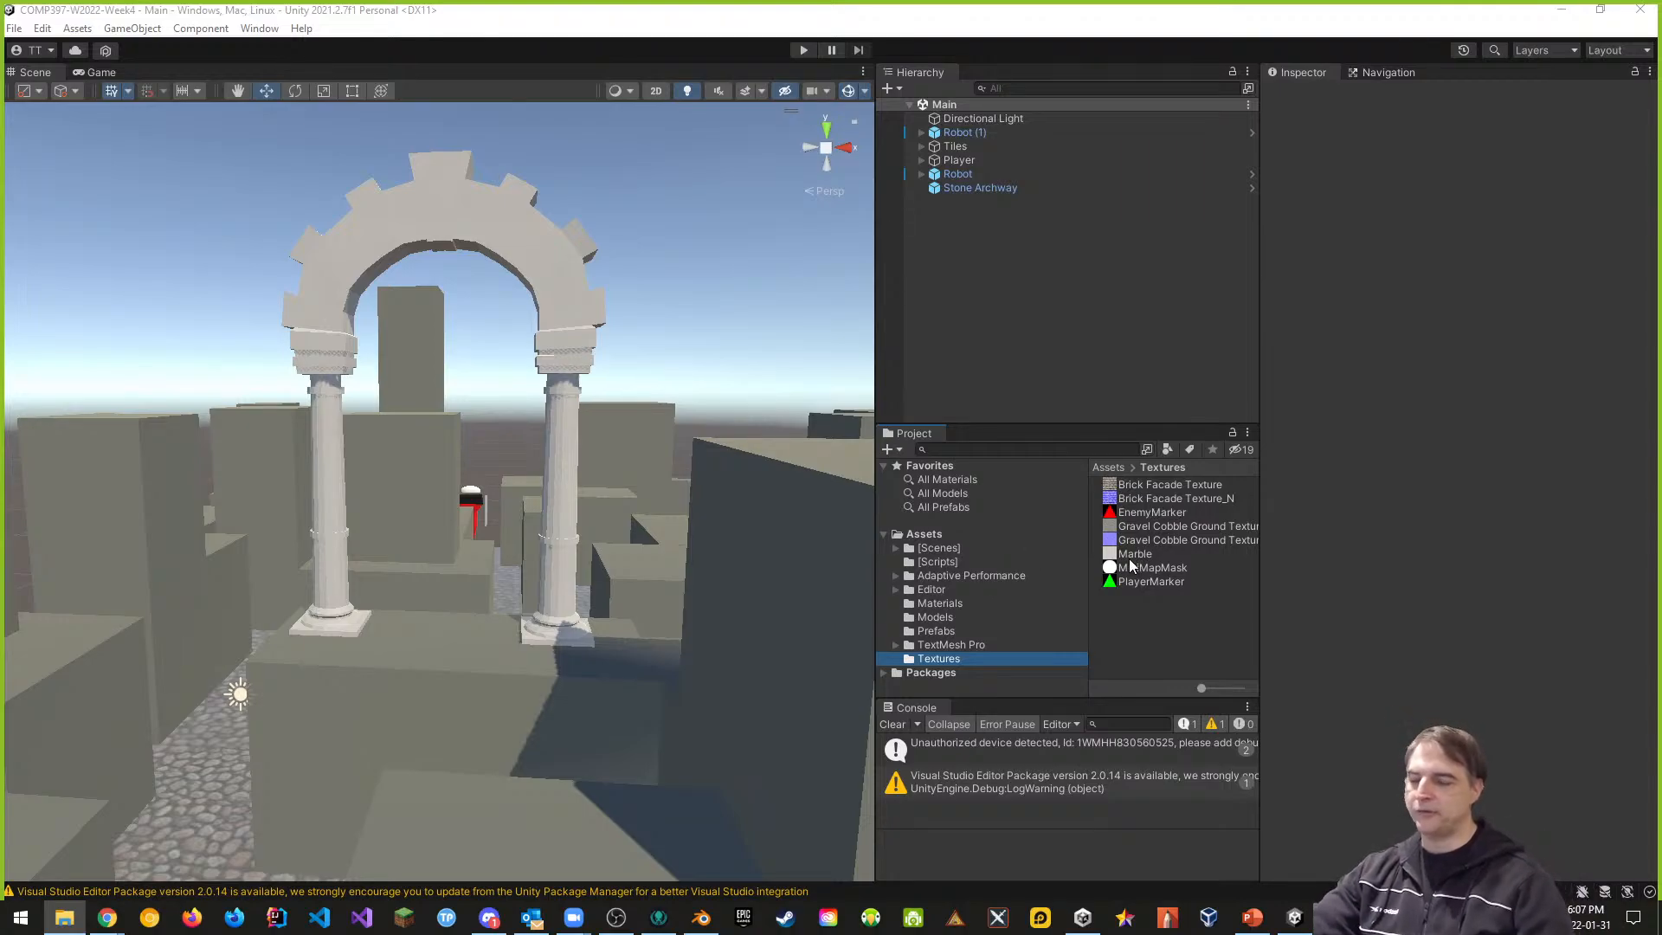
- Set the texture type of EnemyMarker, PlayerMarker and MiniMapMask to Sprite (2D and UI) and apply the import settings
click(1150, 514)
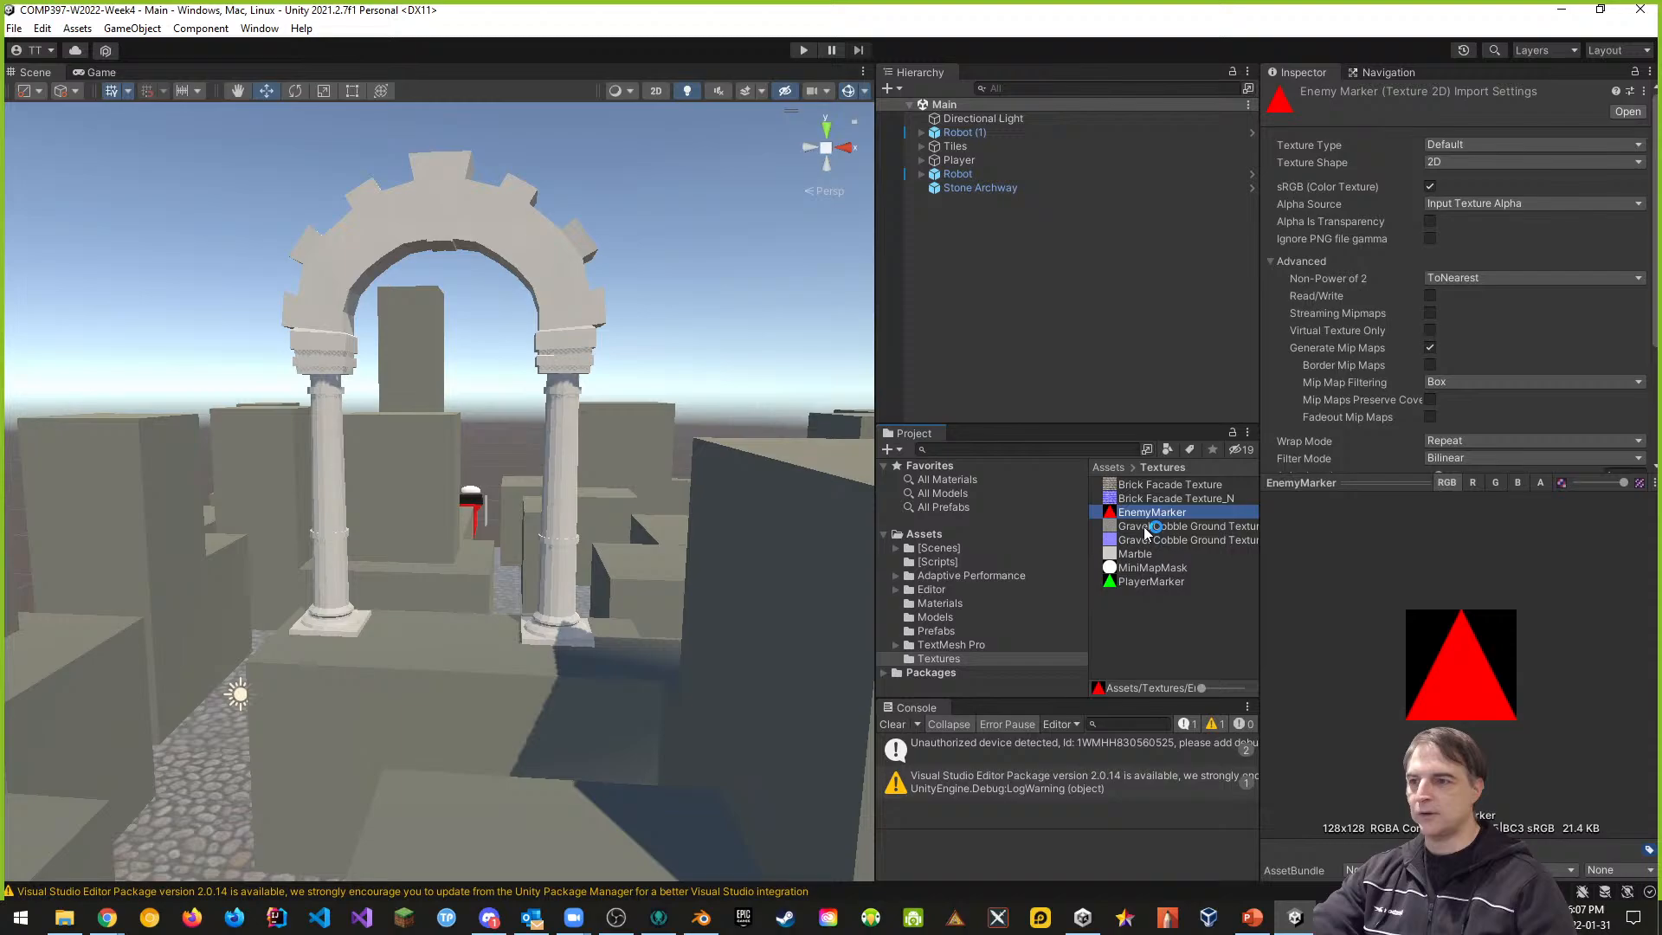
ctrl+click(1153, 582)
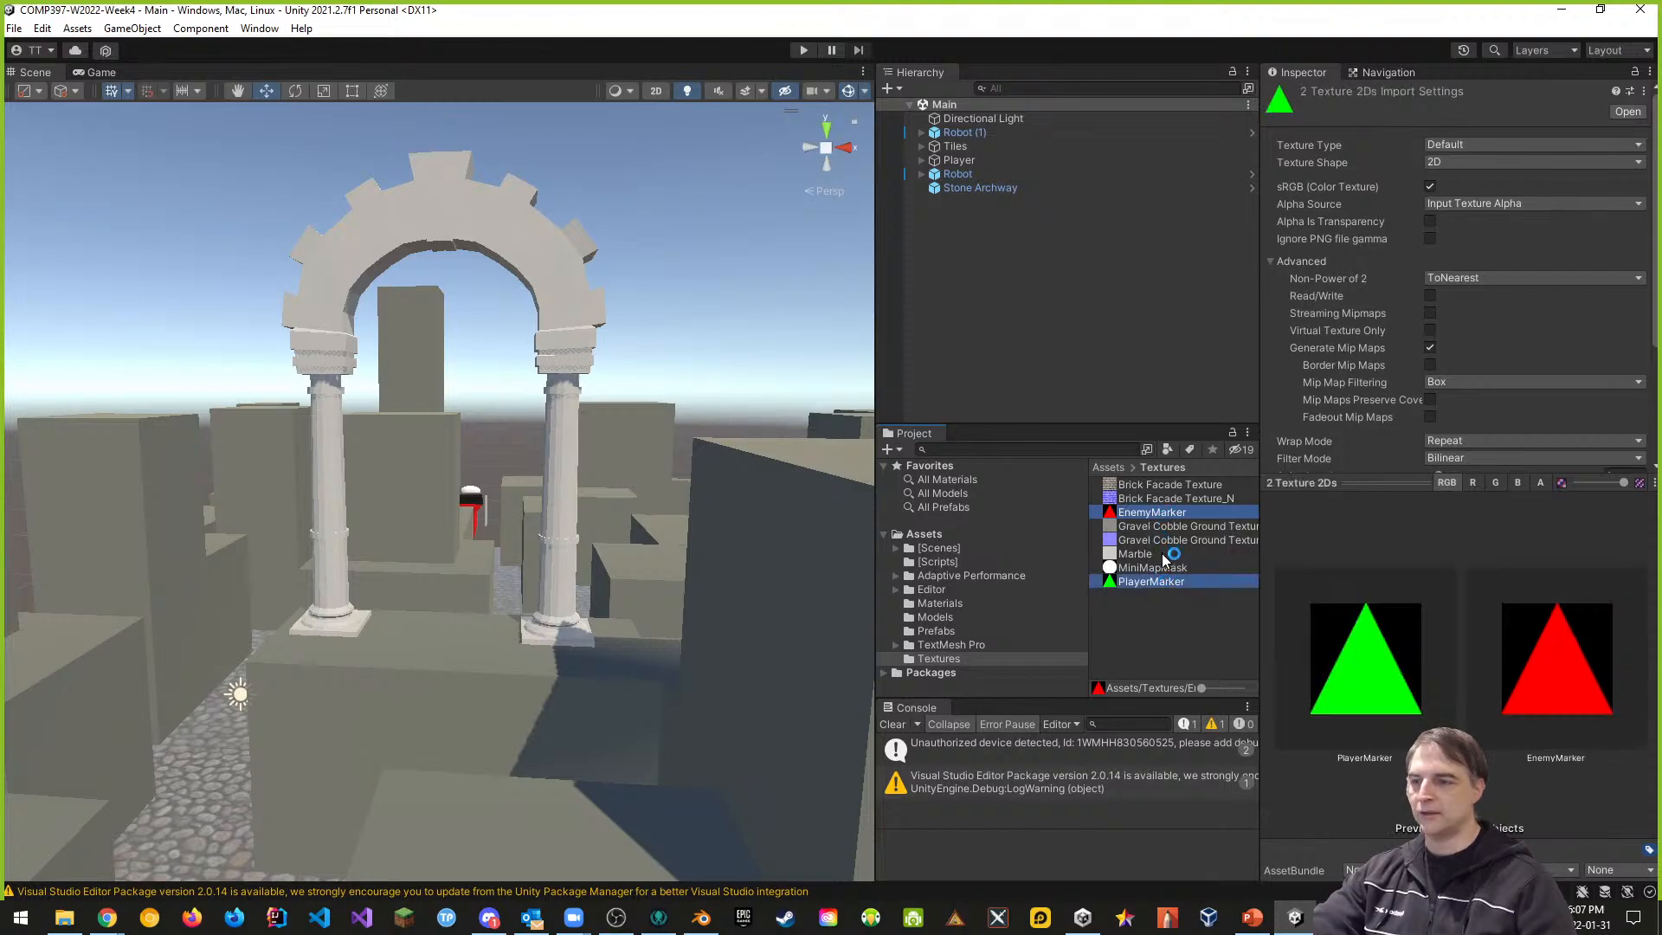
ctrl+click(1158, 568)
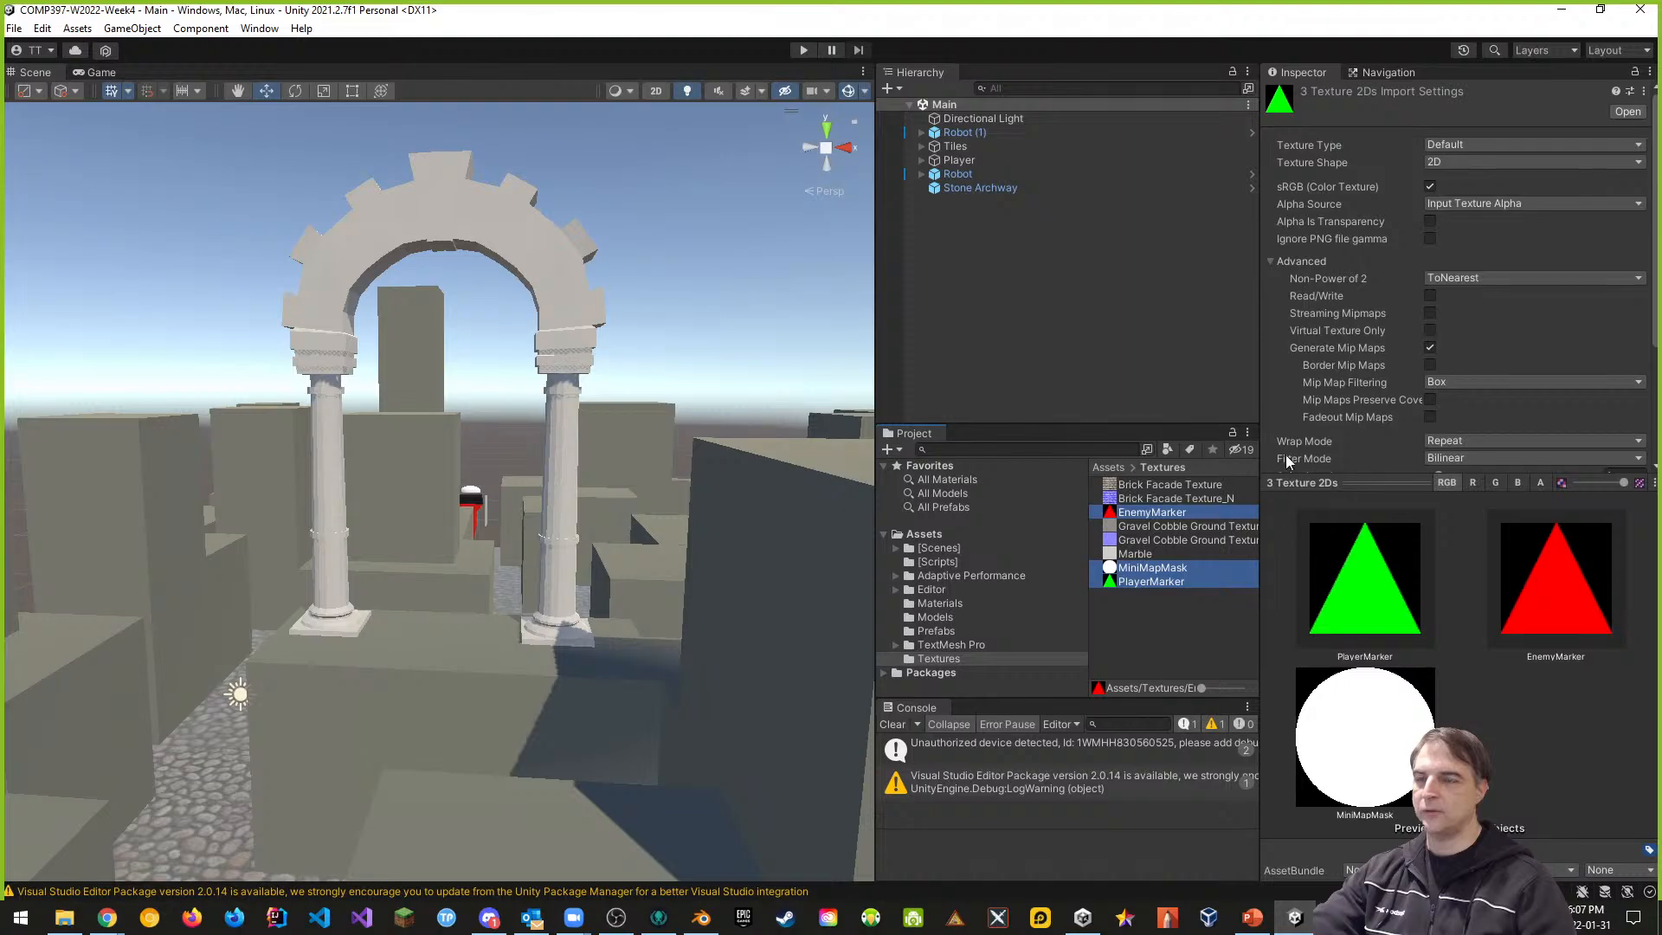
click(1453, 145)
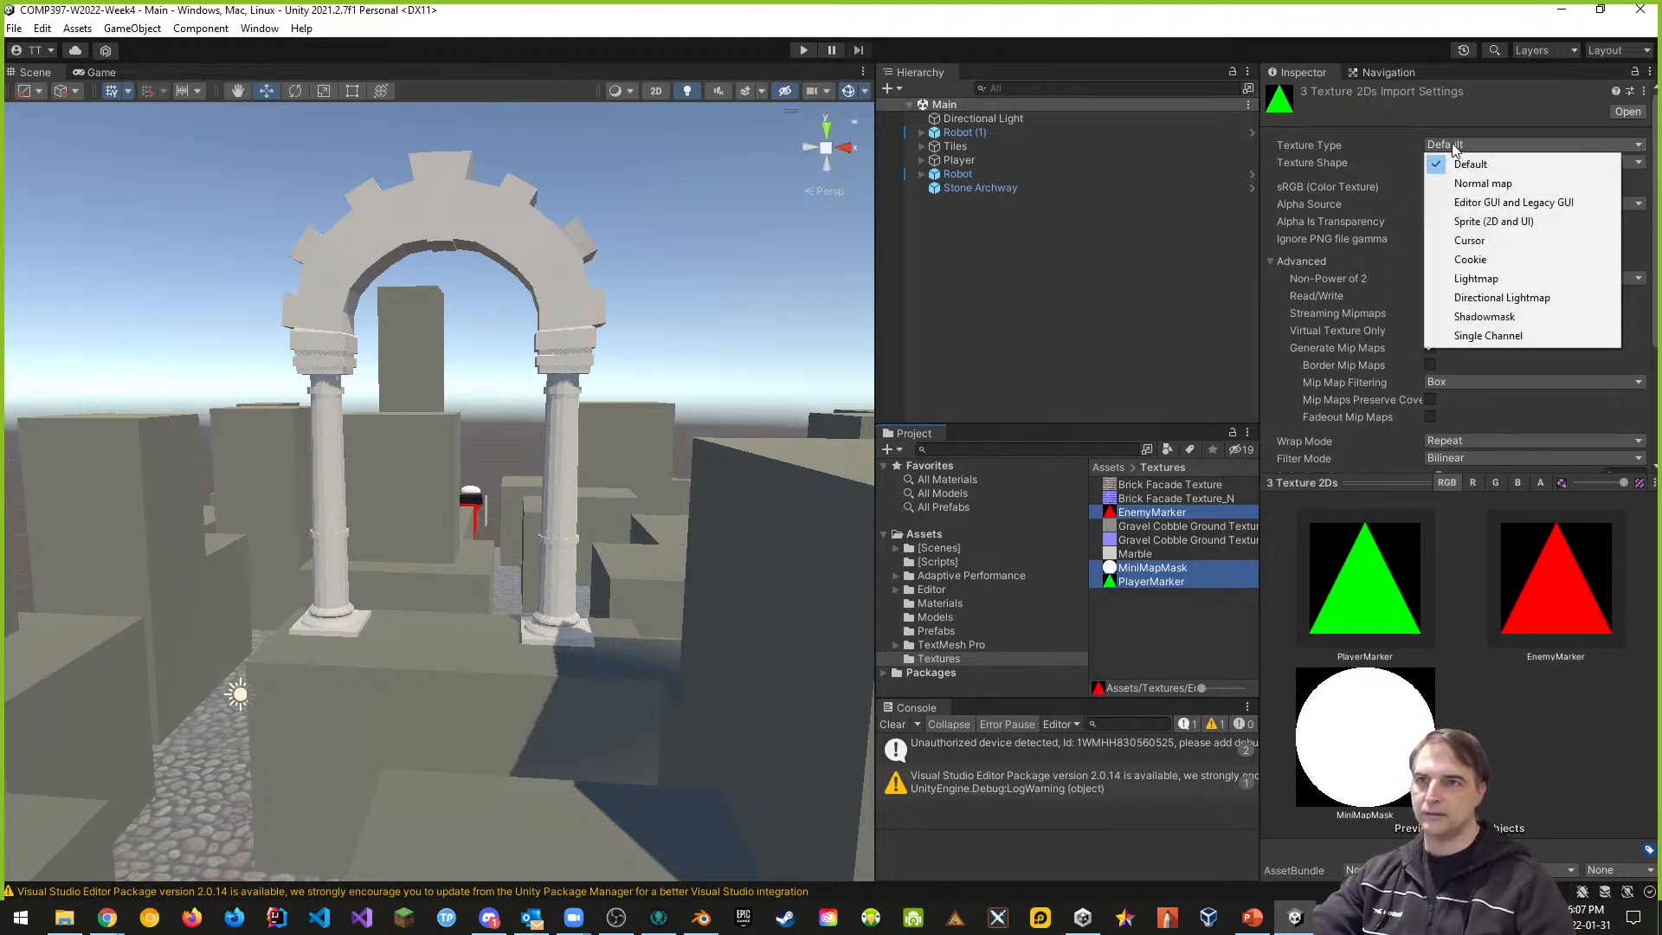
click(1493, 223)
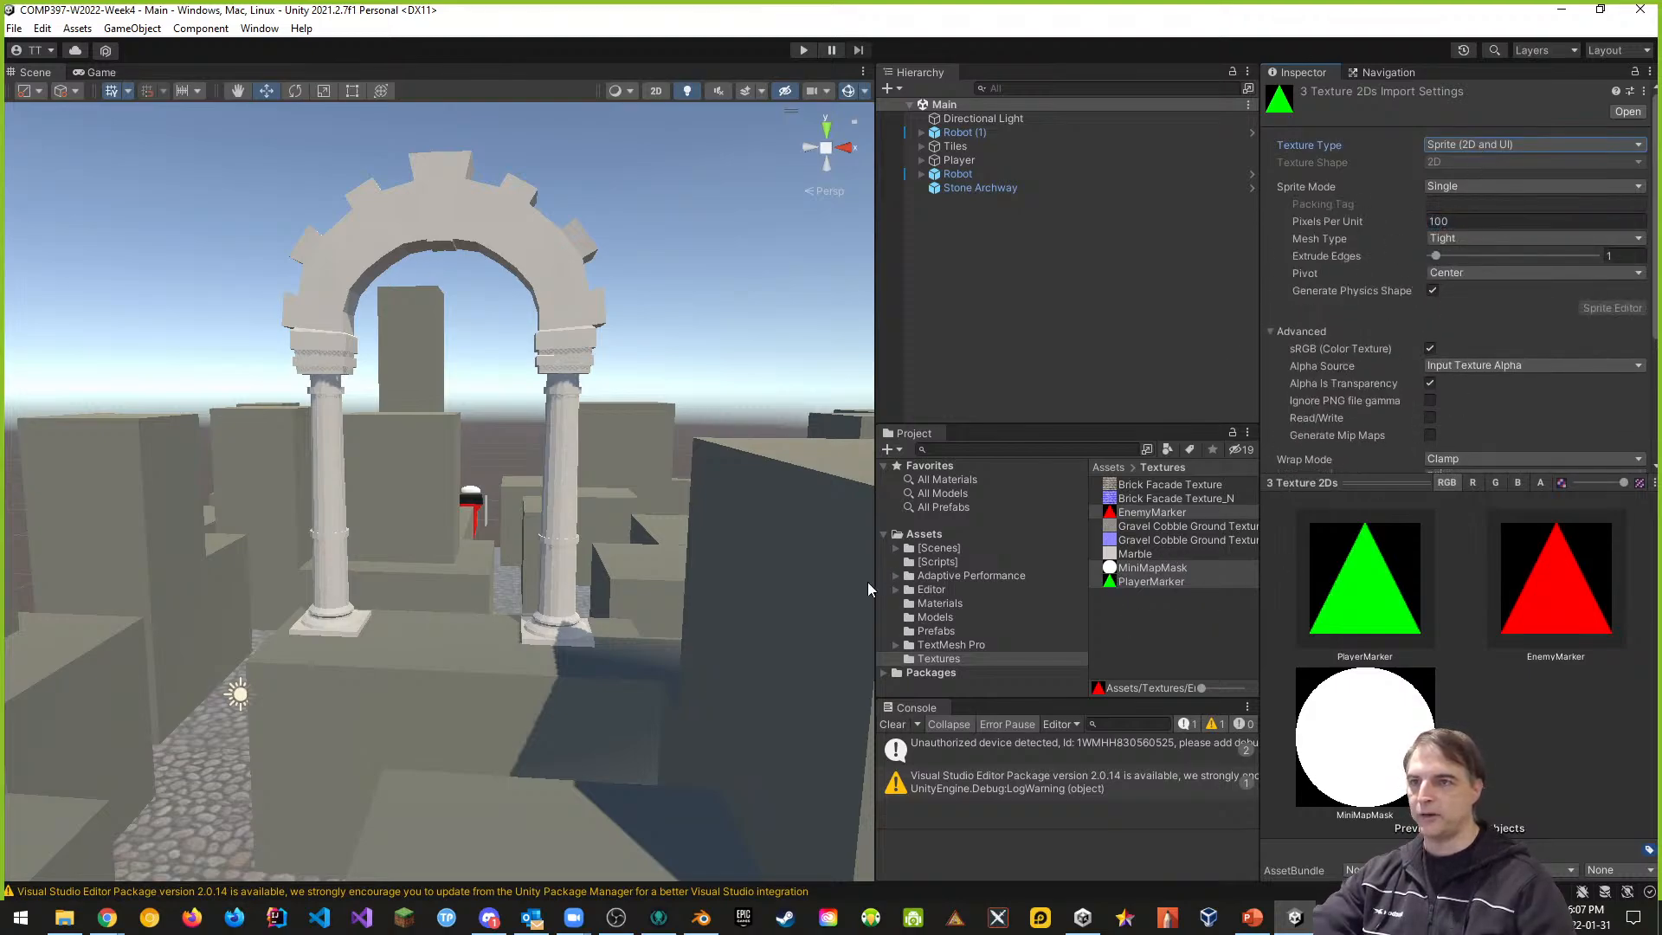
scroll(1430, 312, down, 5)
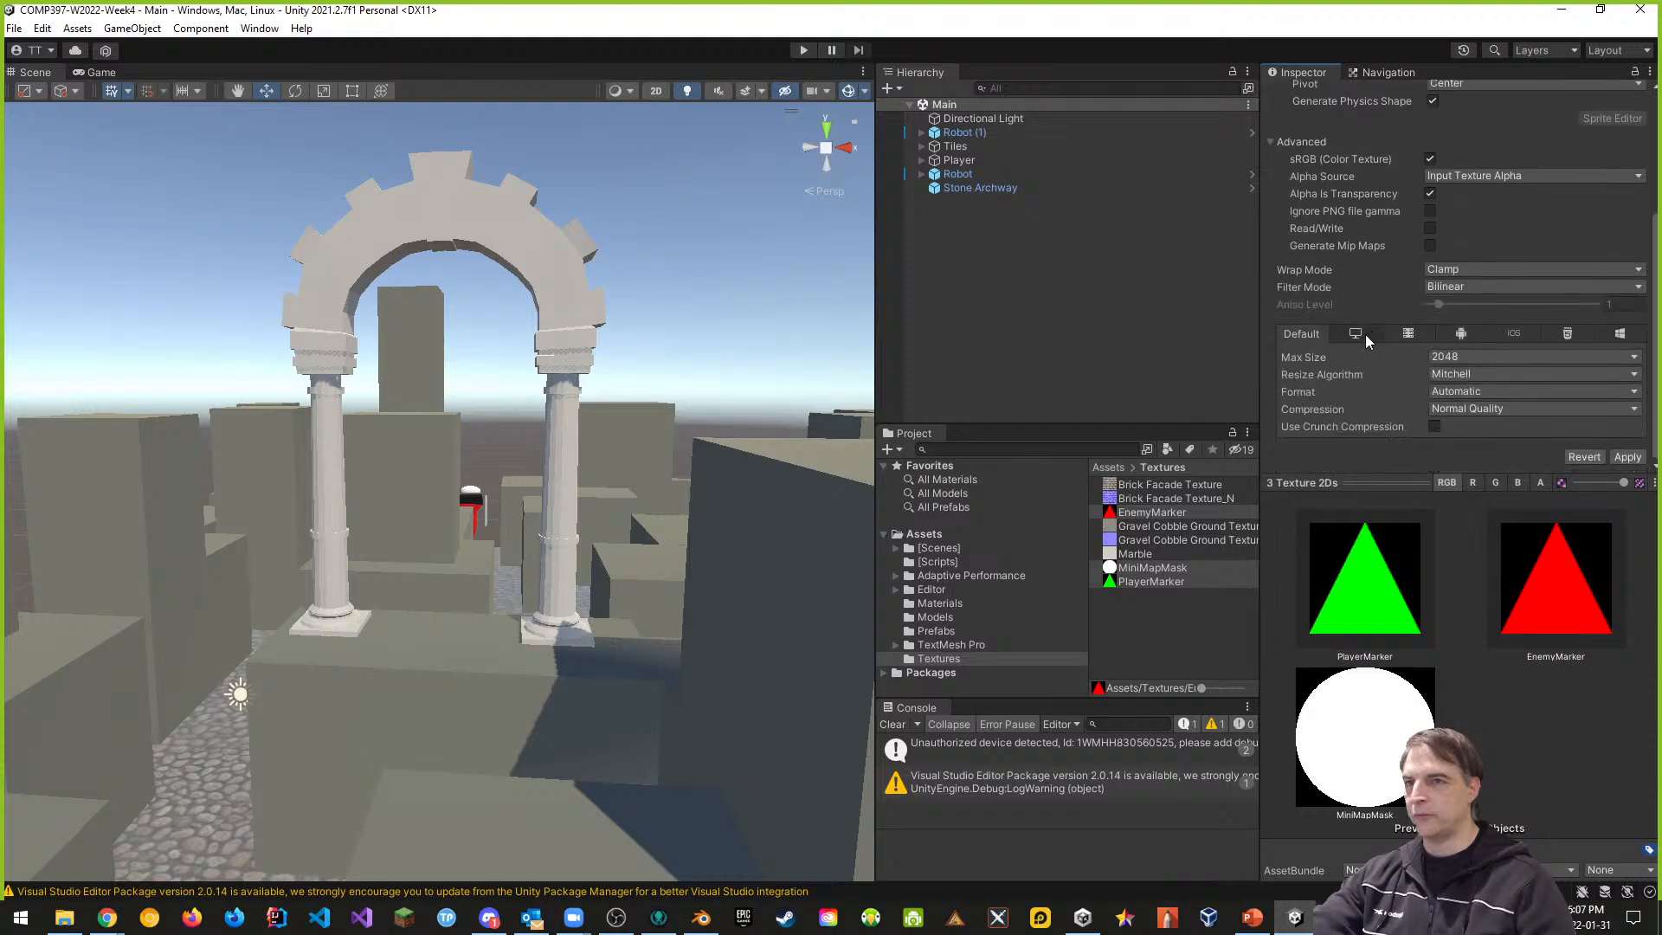
click(1620, 457)
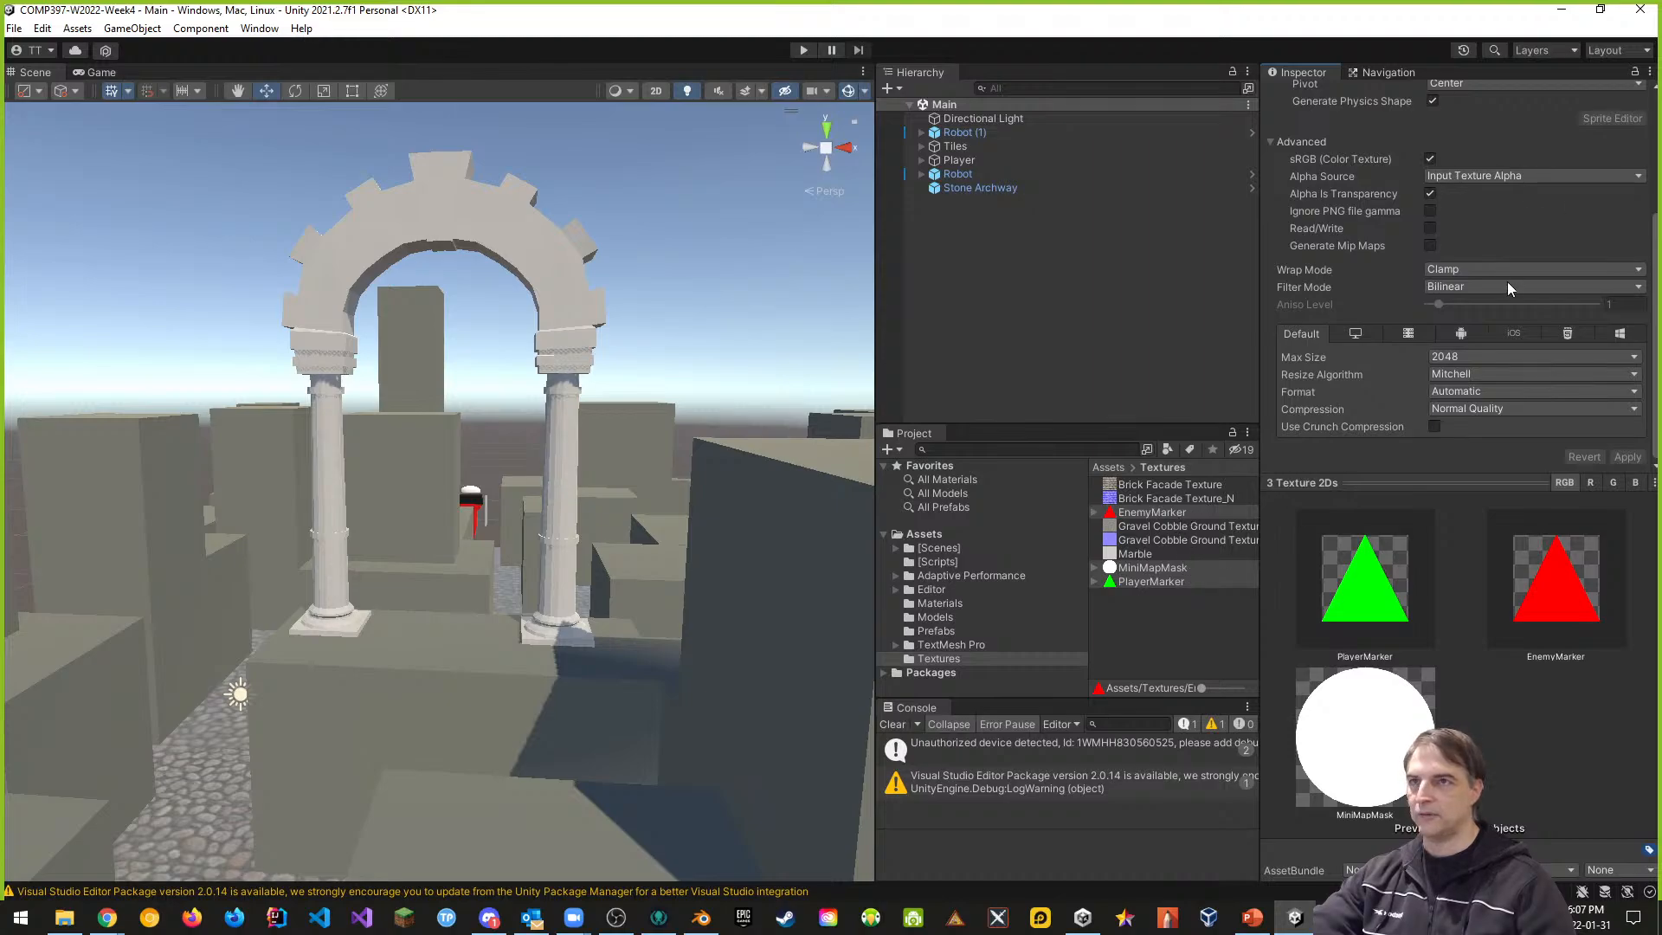
scroll(1508, 283, up, 5)
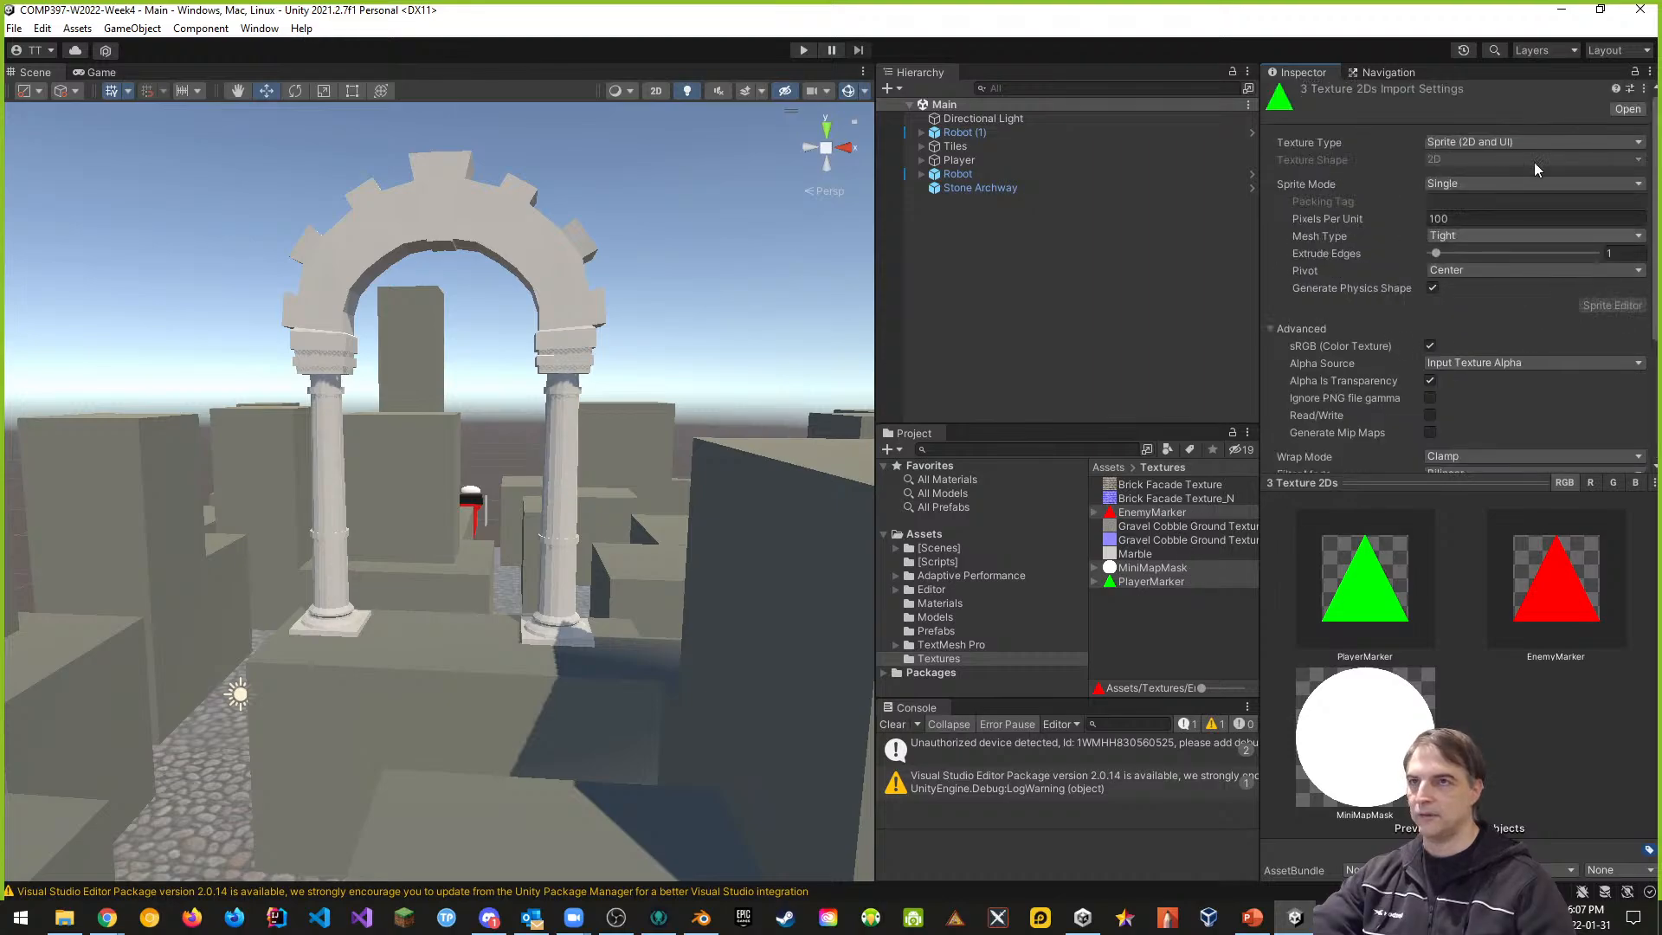
- Create a folder named Sprites inside the Textures folder
right_click(1132, 638)
mouse_move(1177, 173)
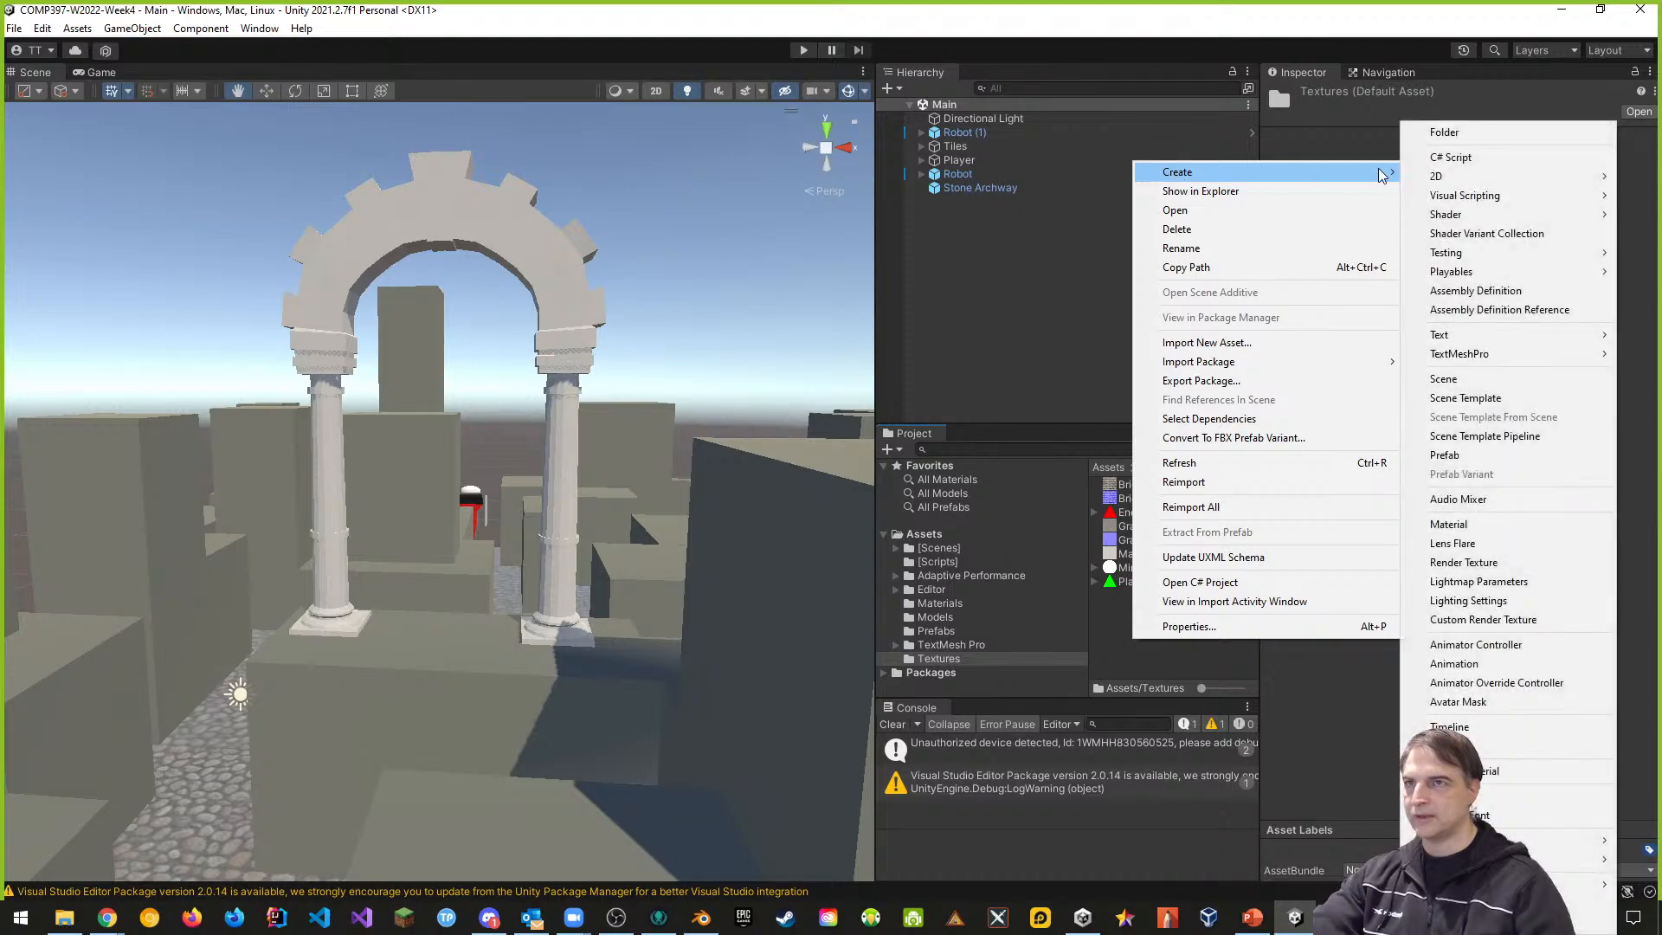
click(1471, 130)
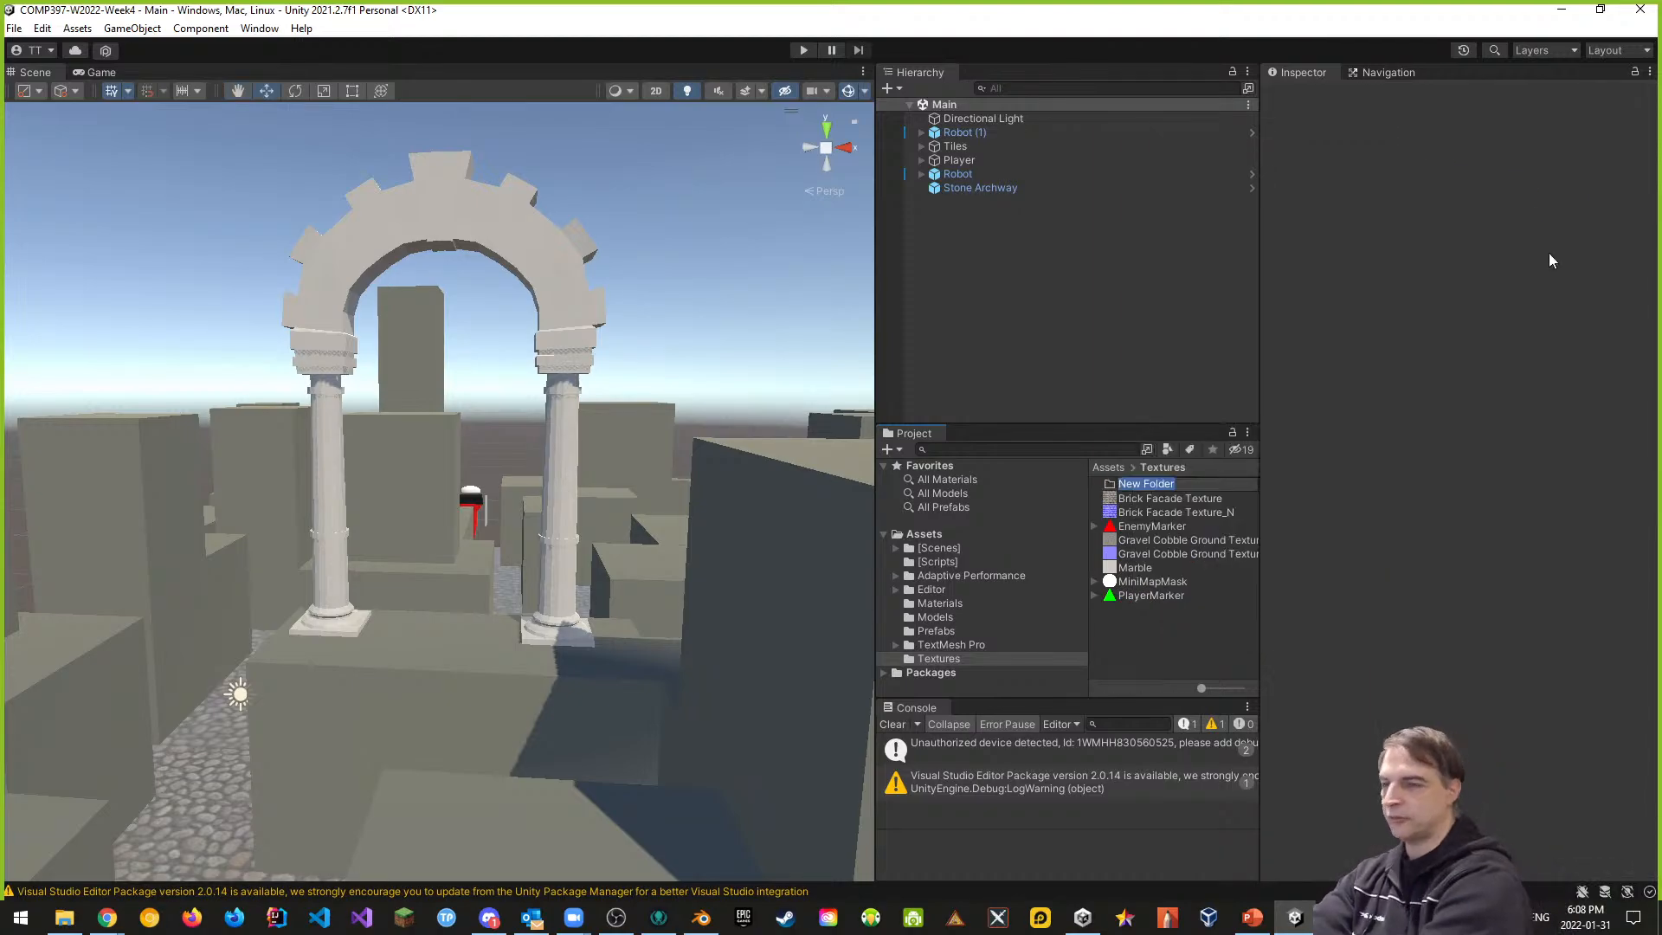
text(Sprites)
key(Return)
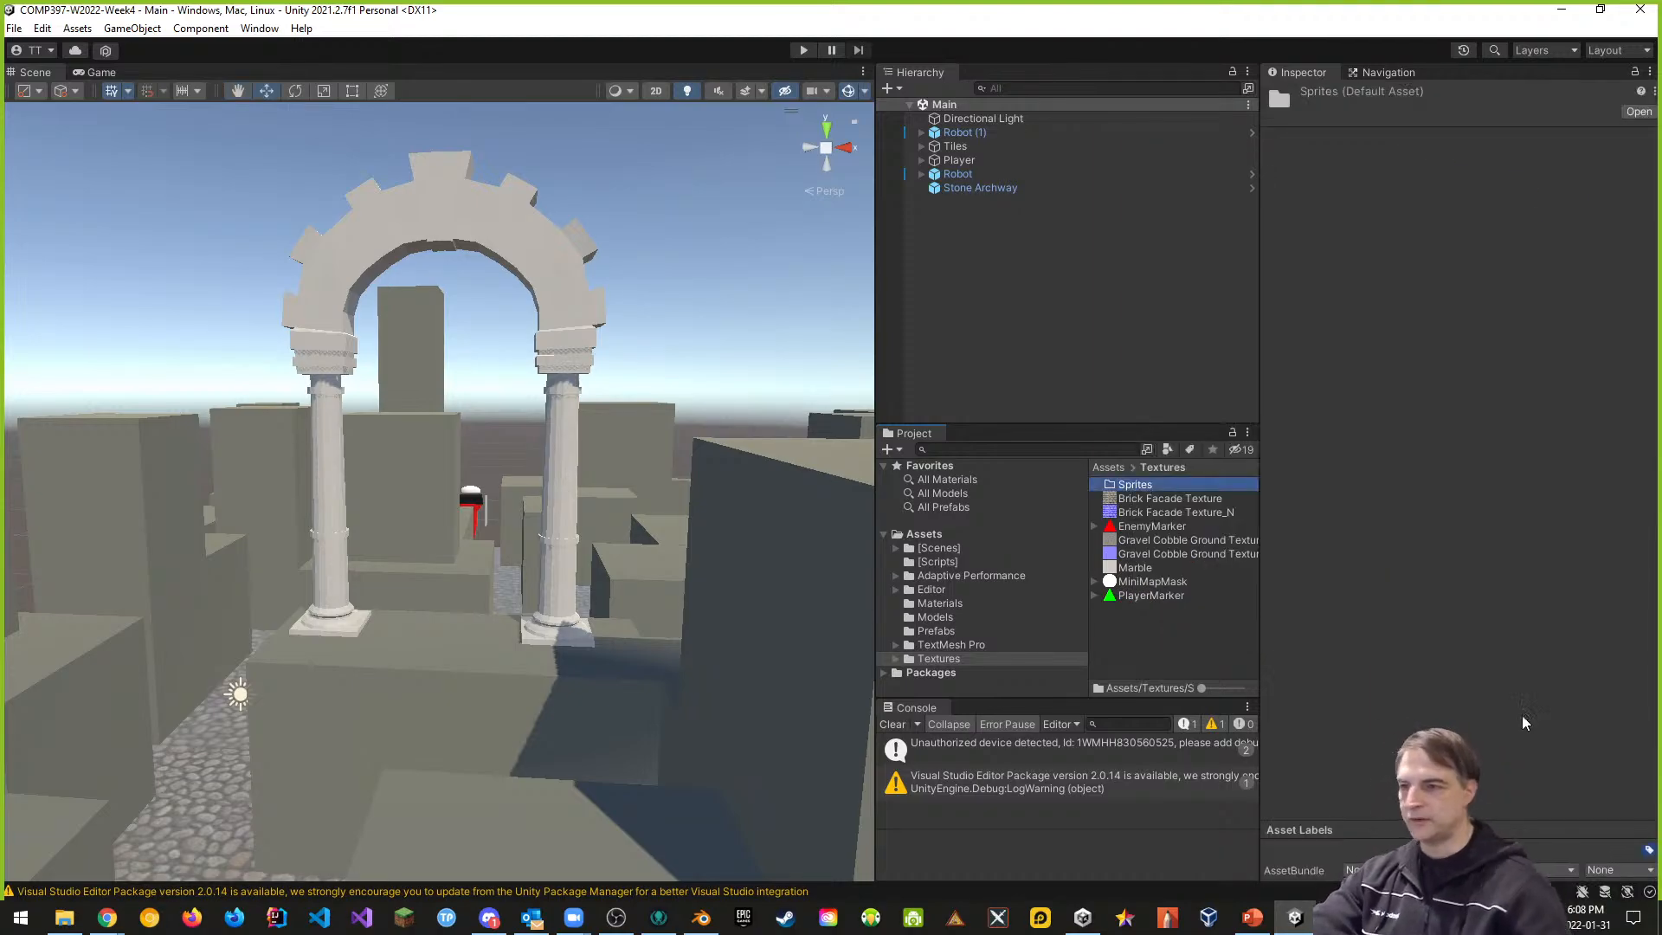
click(1129, 597)
ctrl+click(1151, 583)
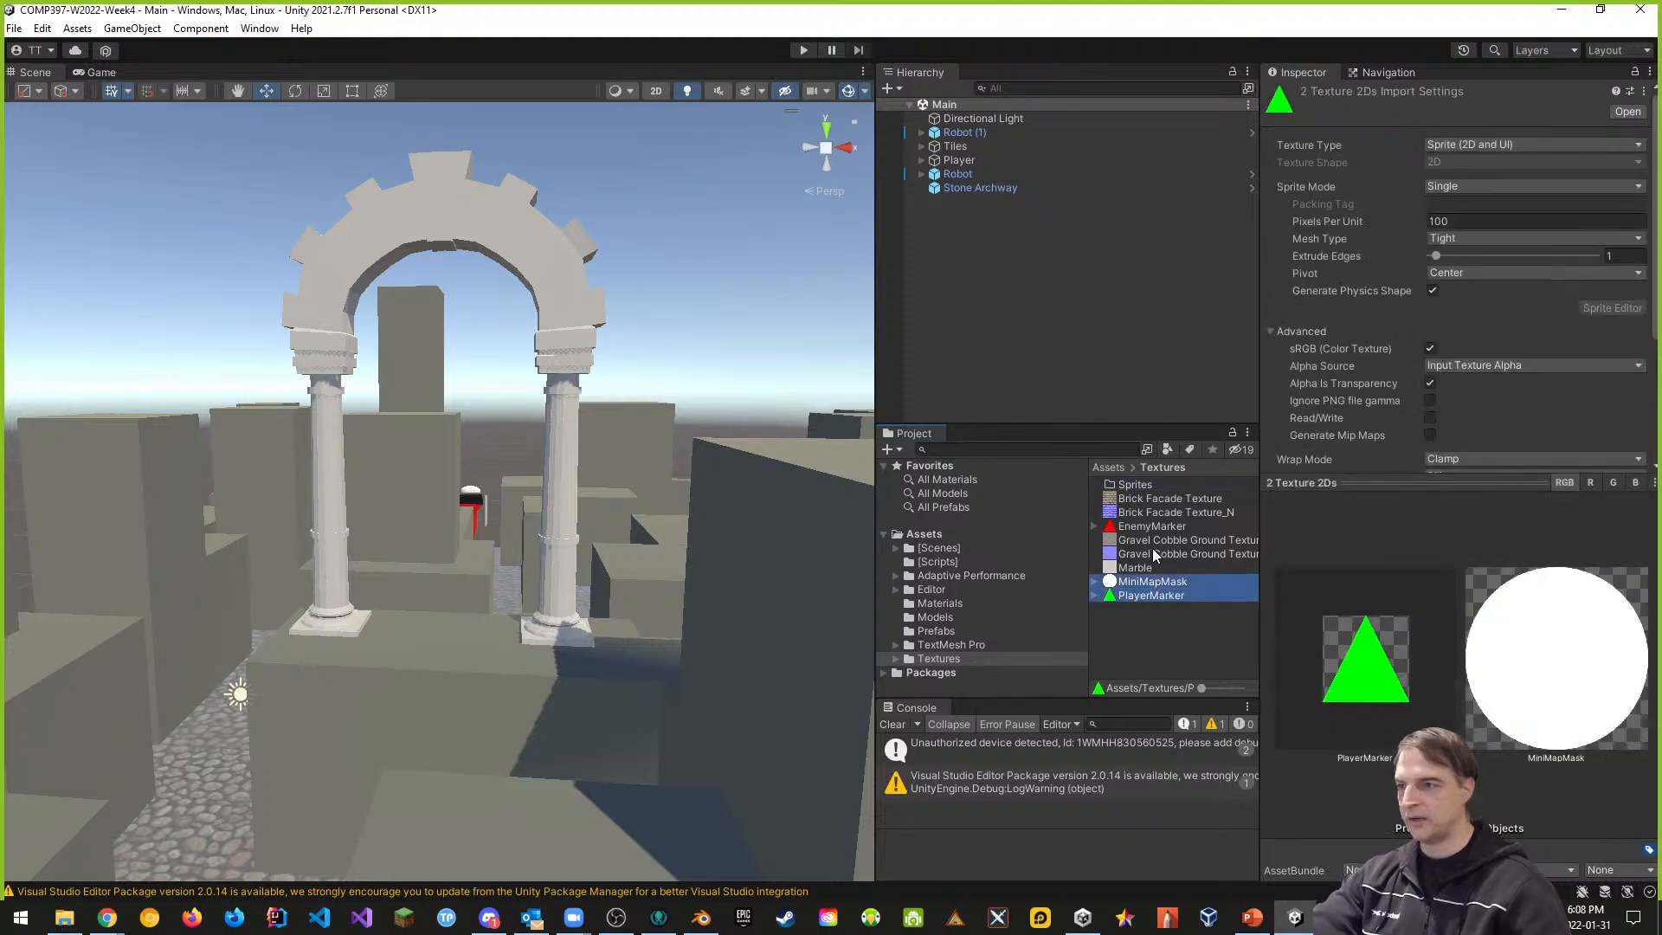
ctrl+click(1149, 526)
double_click(1151, 526)
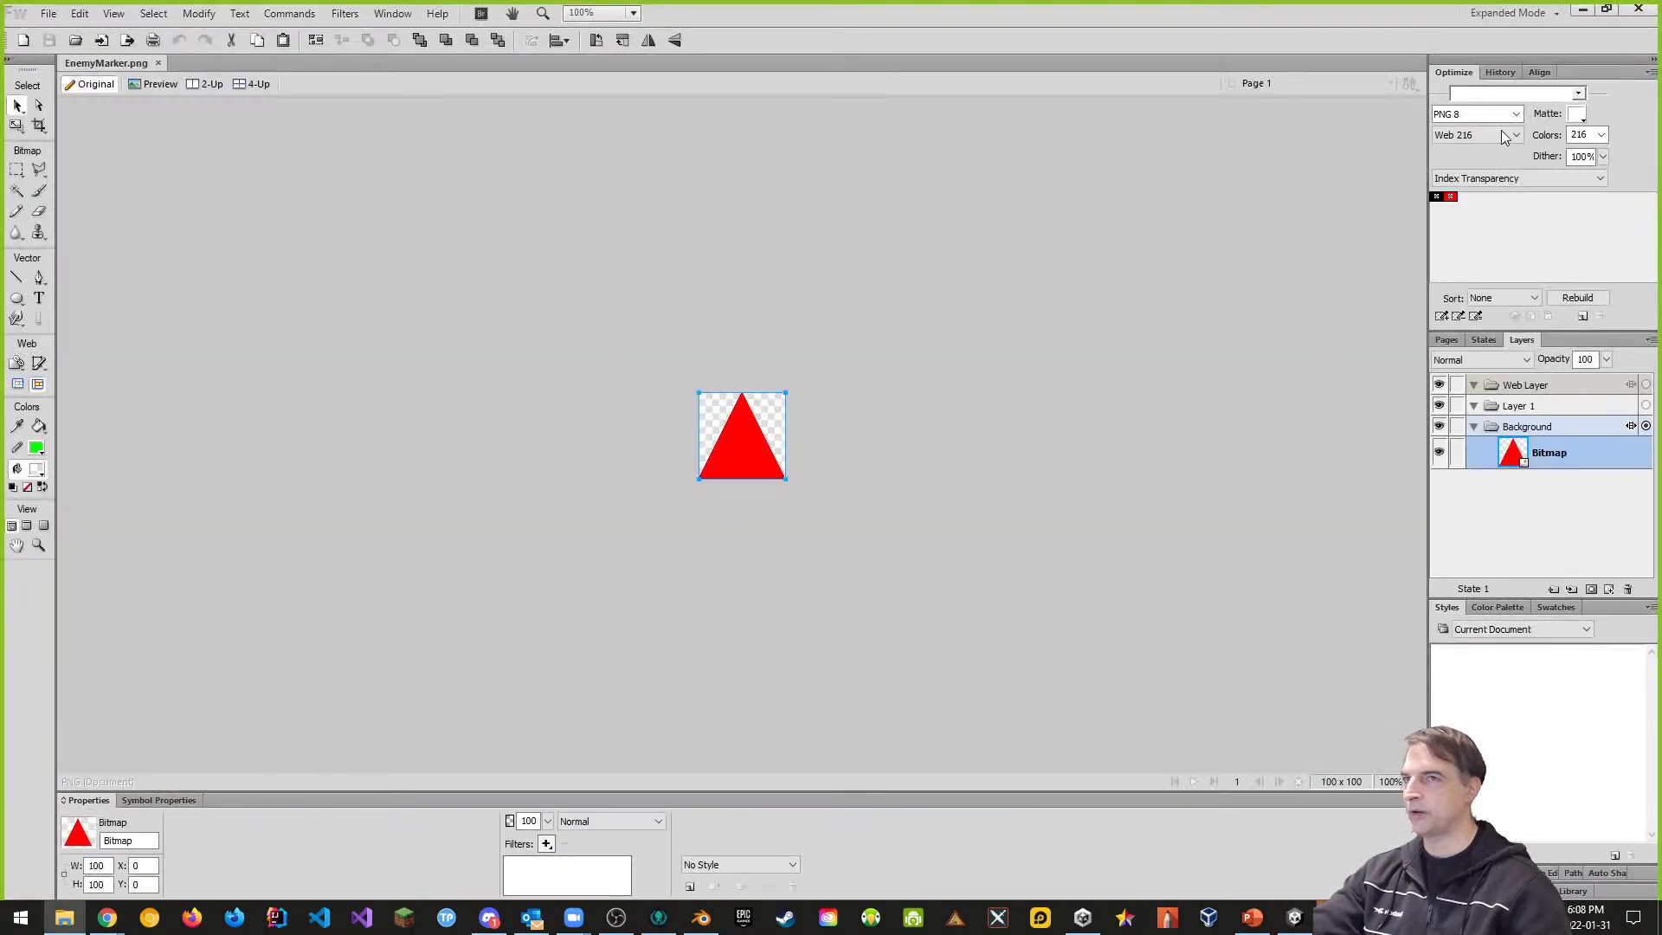
click(1638, 9)
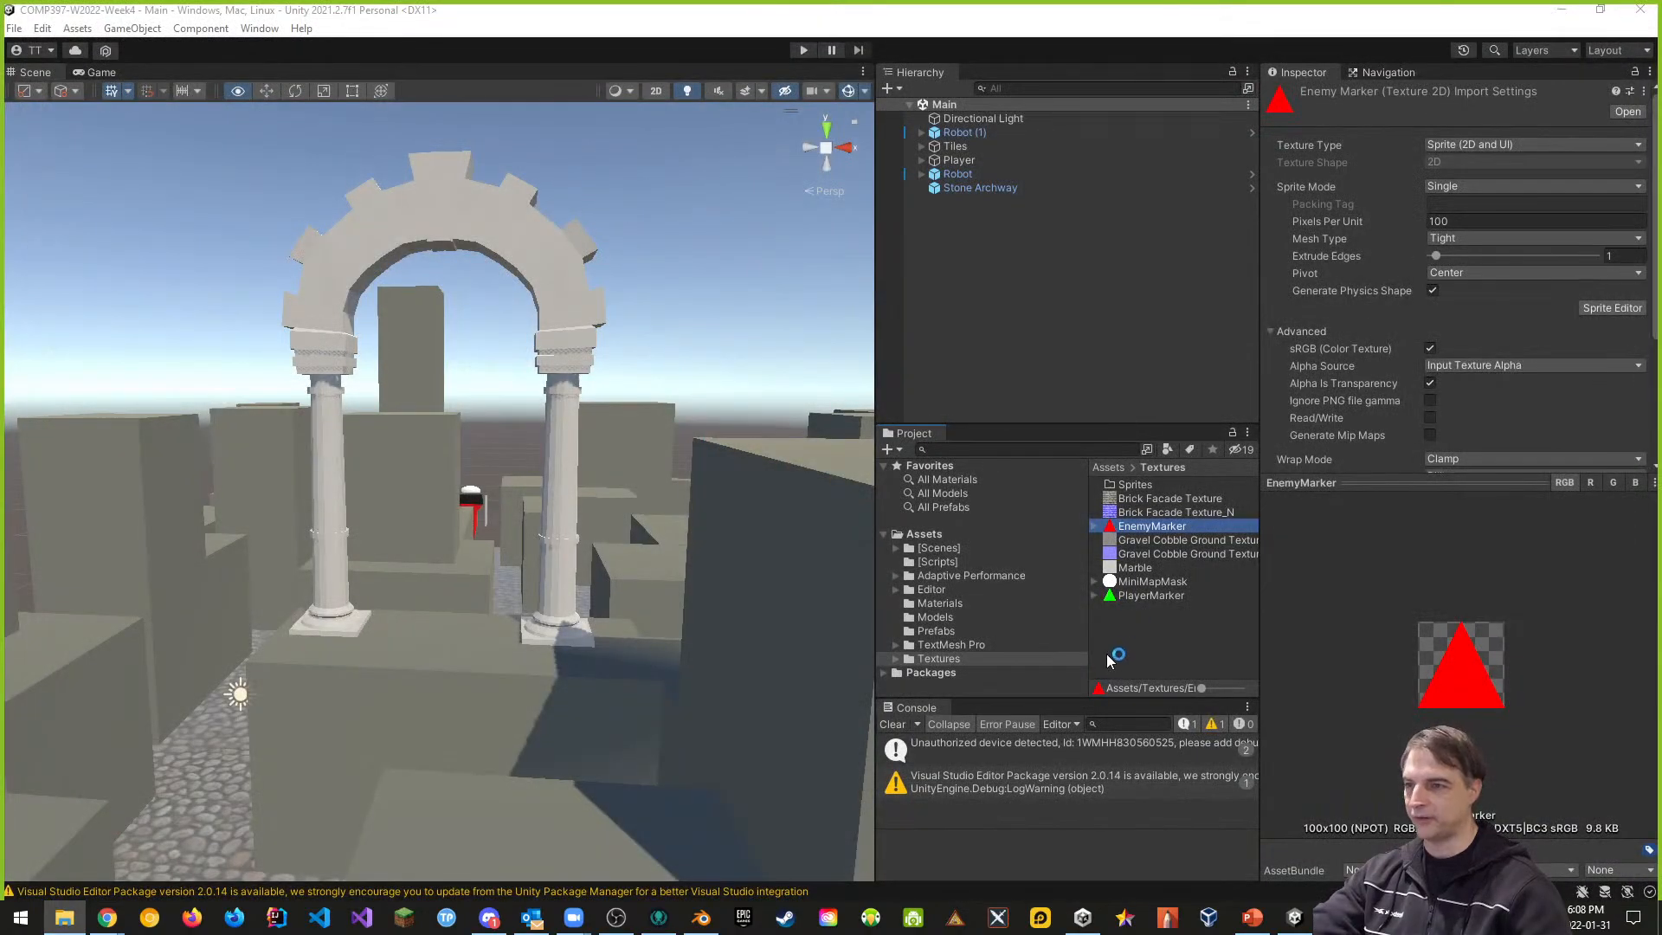
- Move PlayerMarker, MiniMapMask and EnemyMarker into the Sprites folder and check each one there
click(1149, 594)
shift+click(1151, 582)
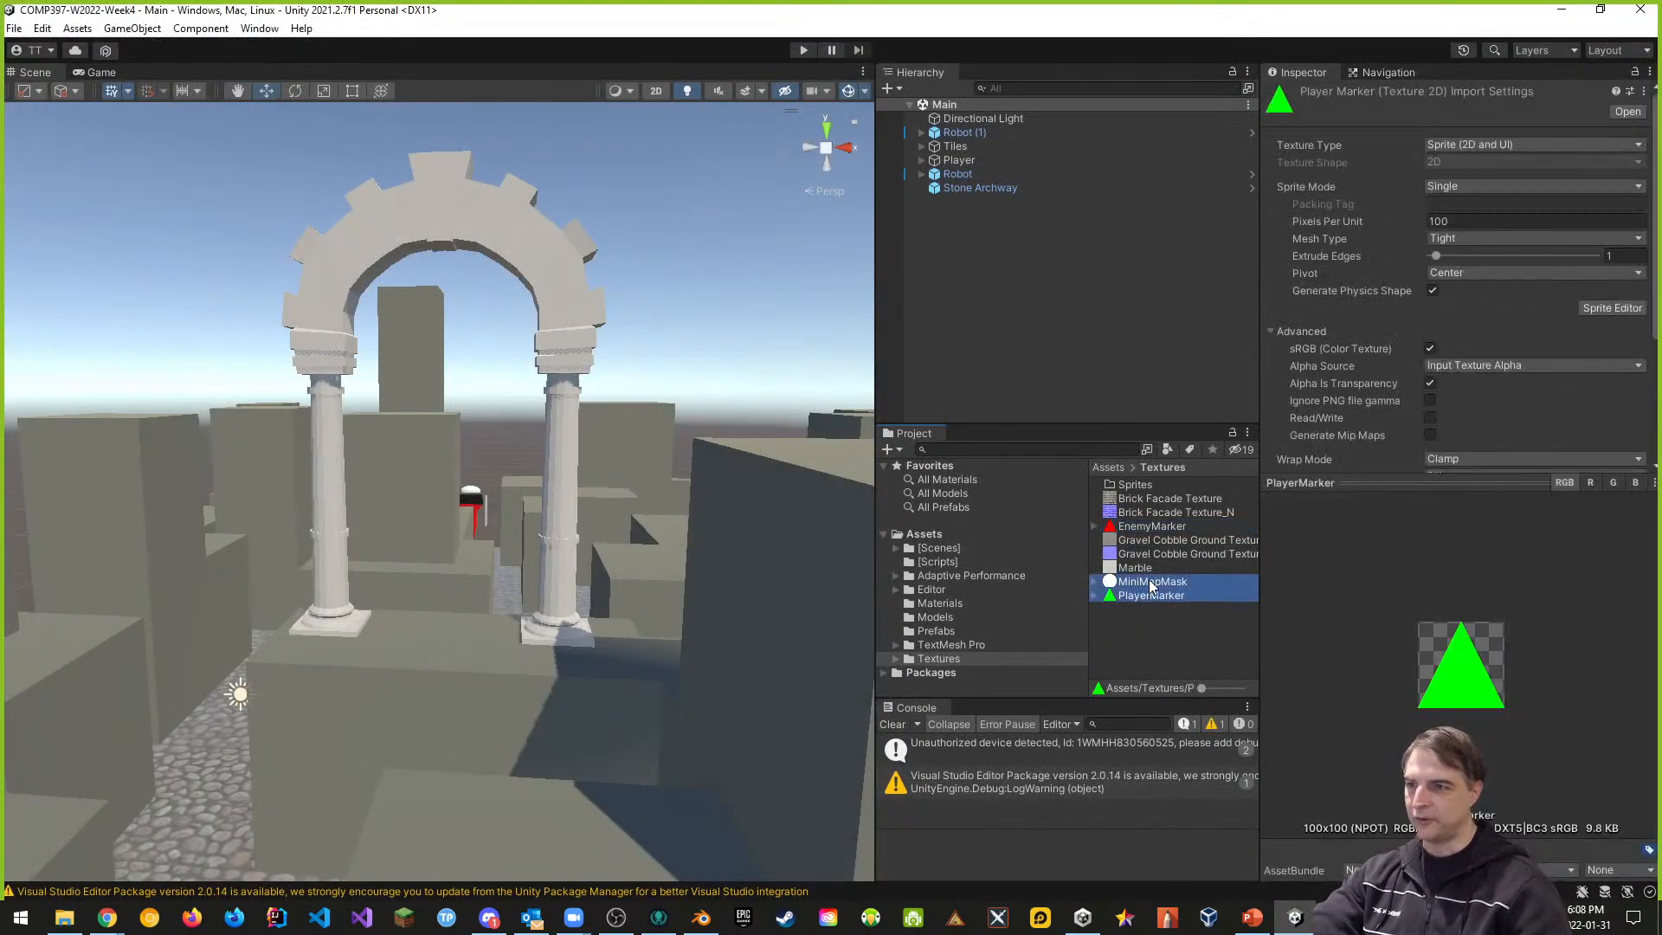
ctrl+click(1148, 526)
drag(1165, 502, 1139, 487)
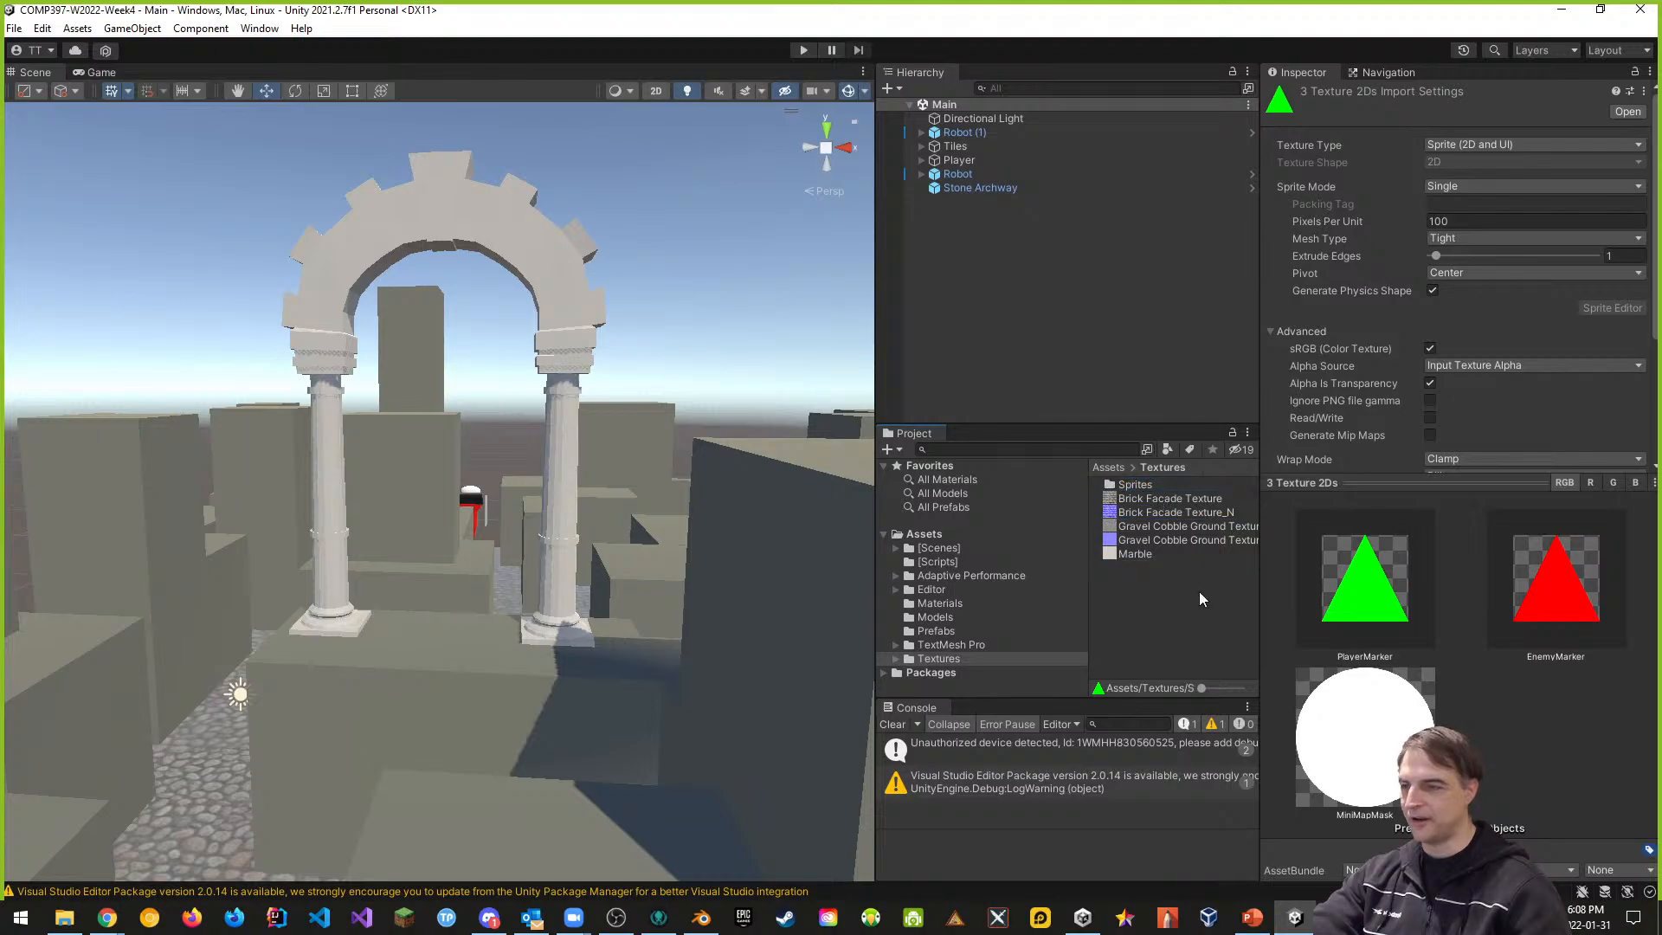
double_click(1134, 484)
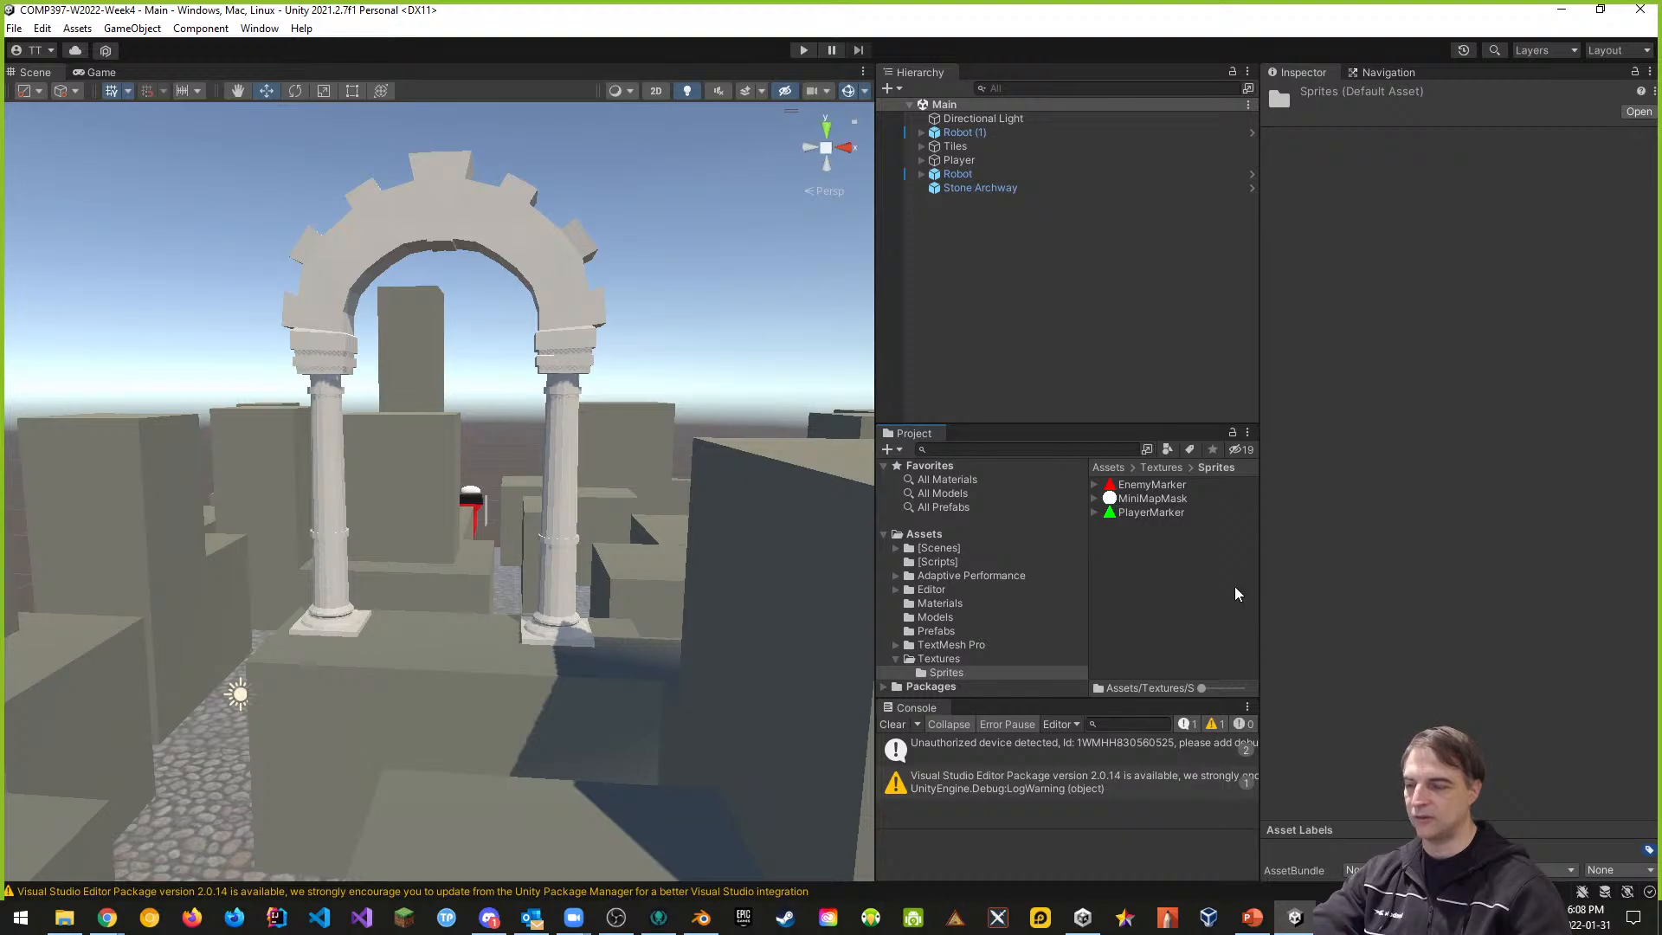
click(1155, 486)
click(1142, 502)
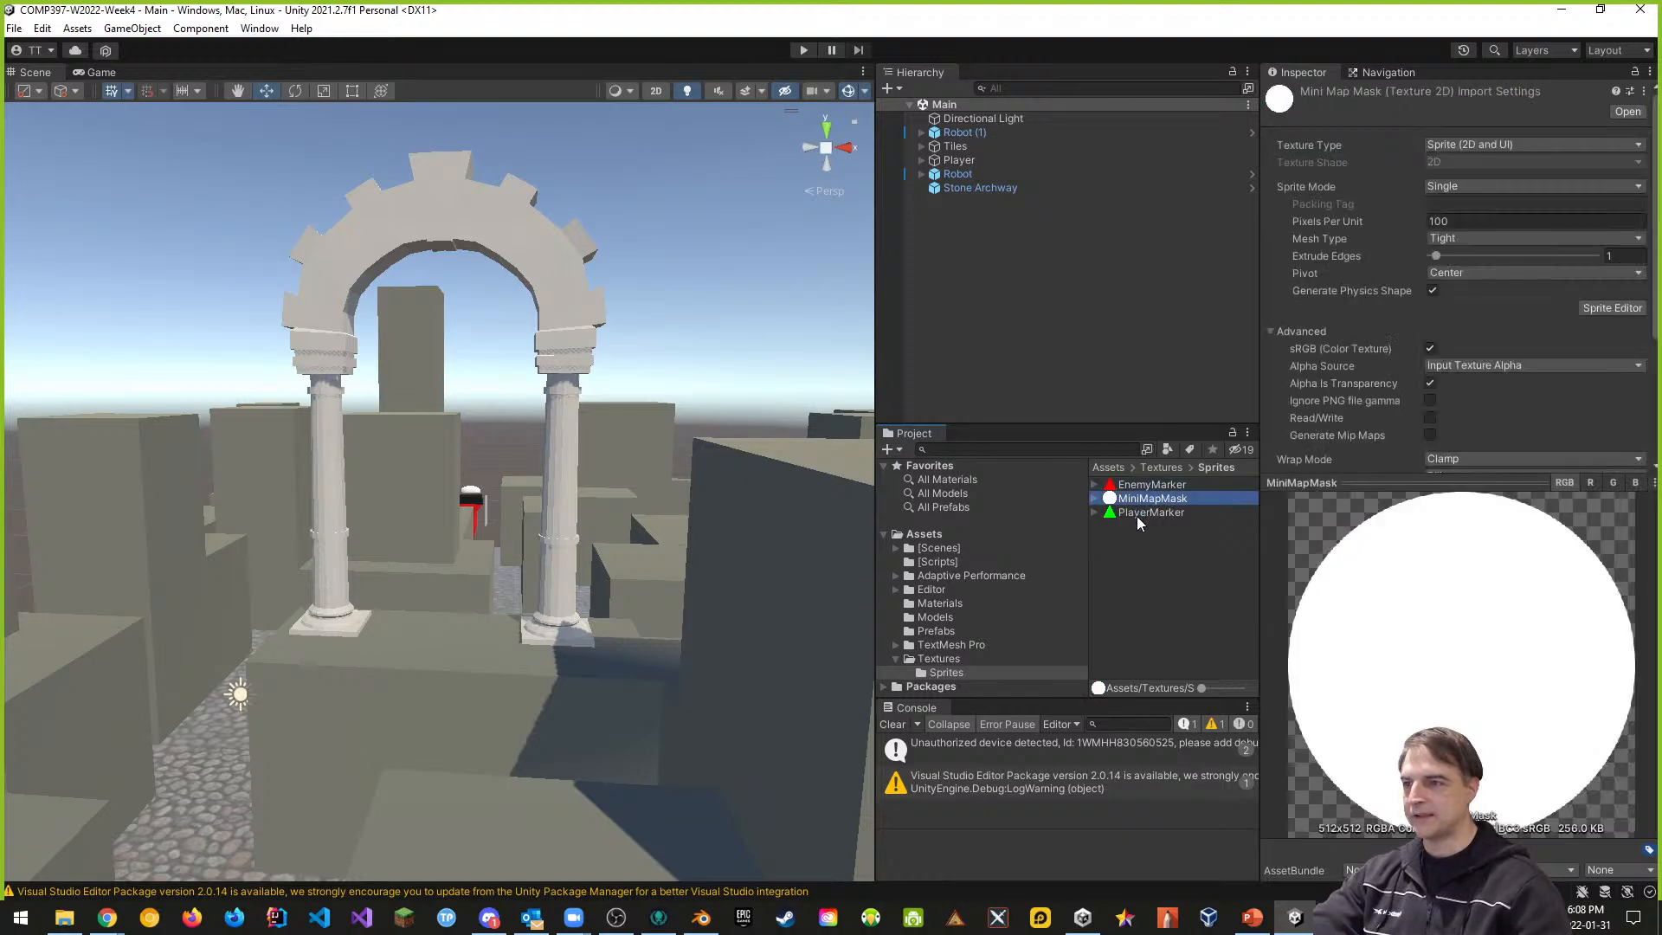
click(1135, 514)
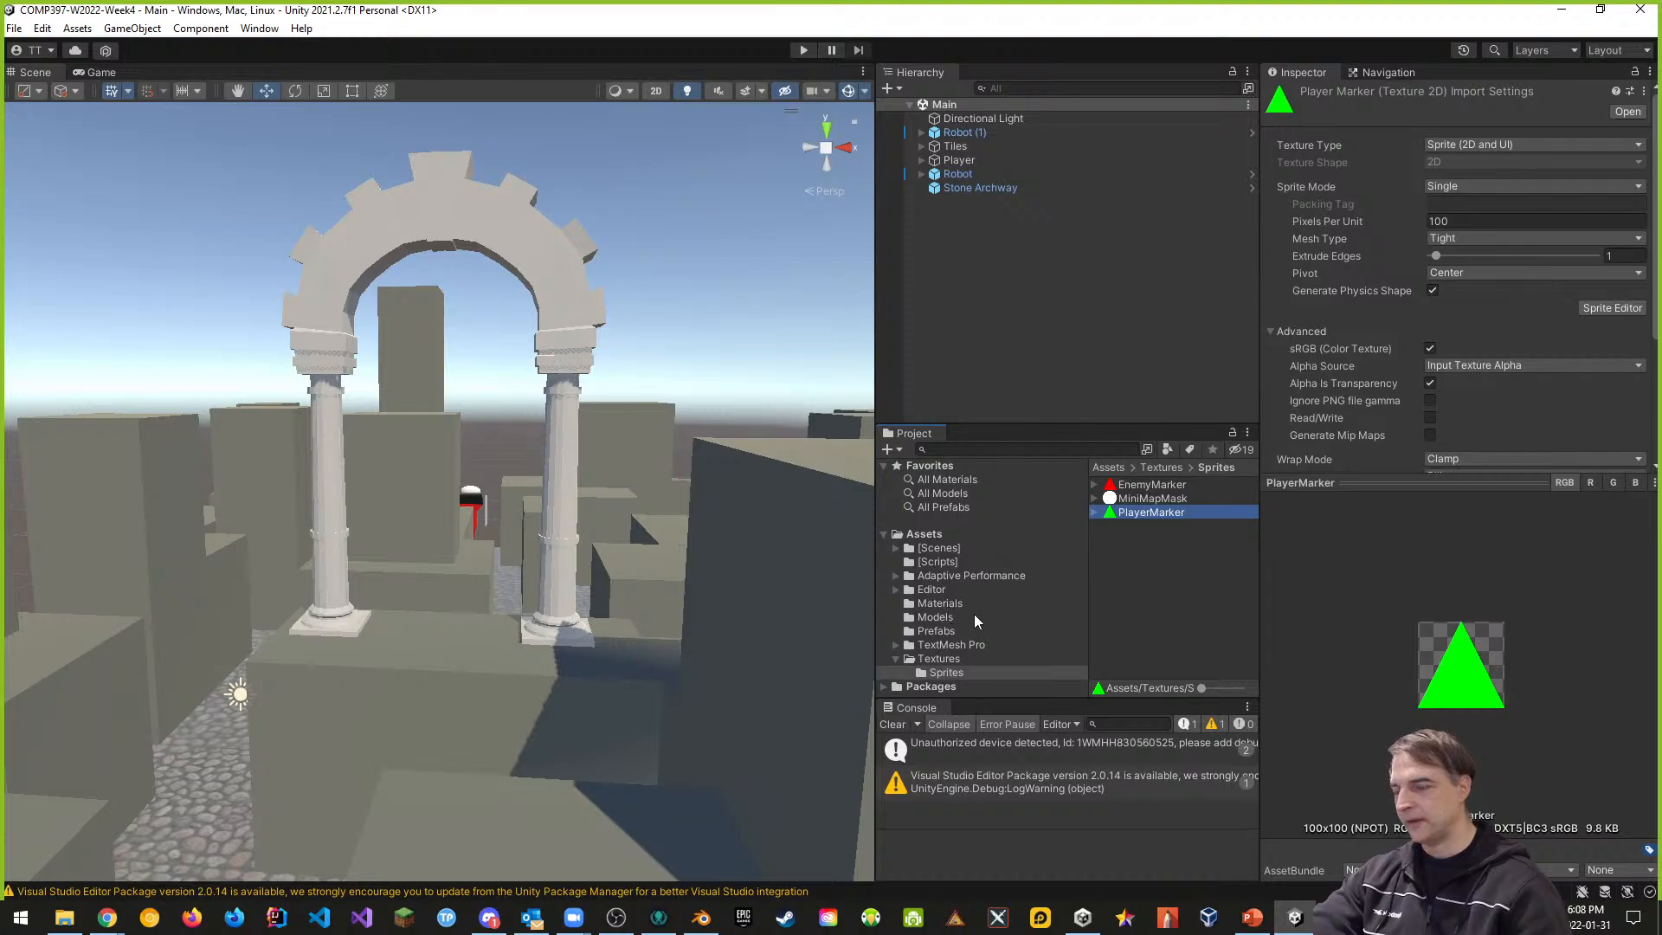
click(936, 604)
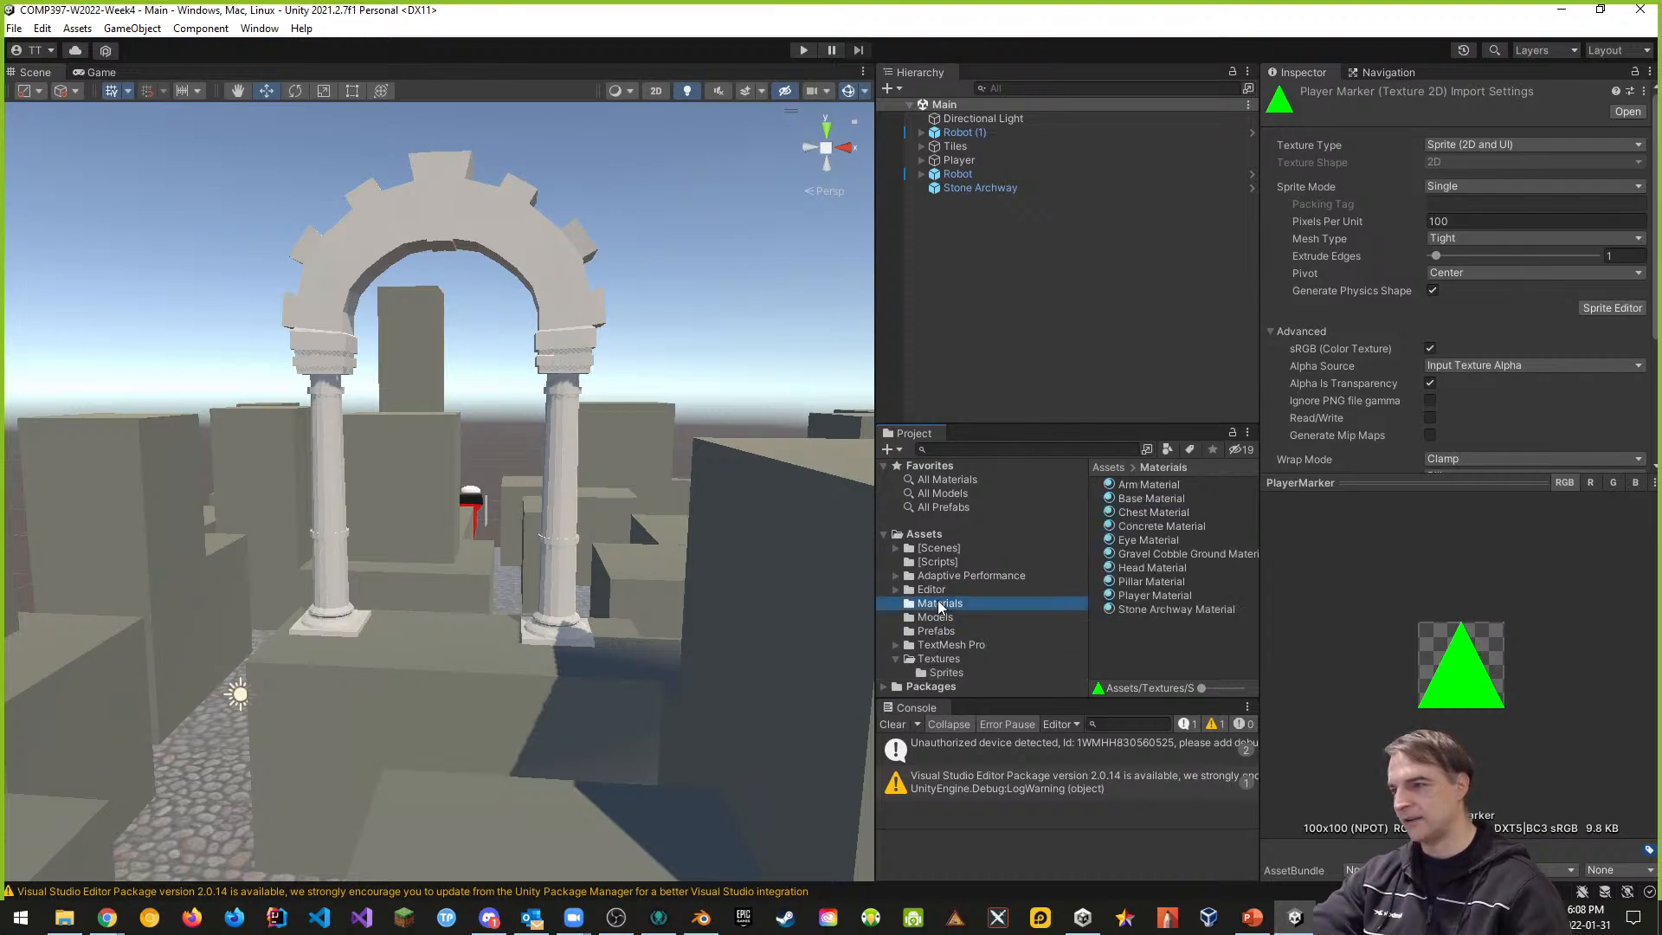
right_click(1125, 638)
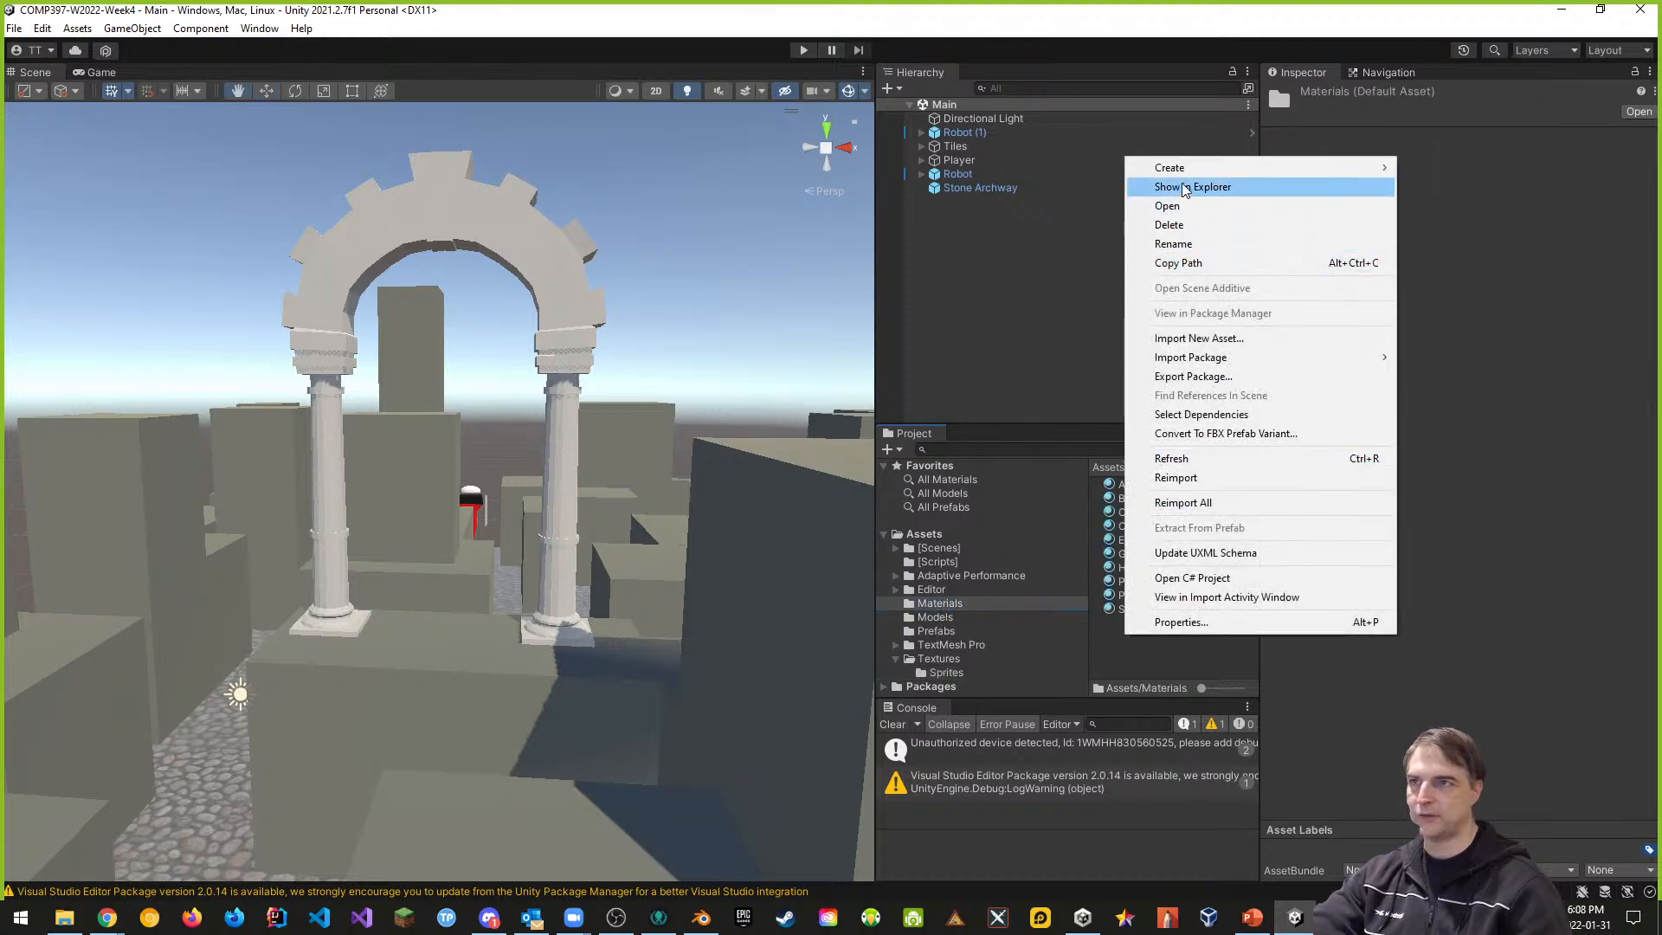
mouse_move(1175, 169)
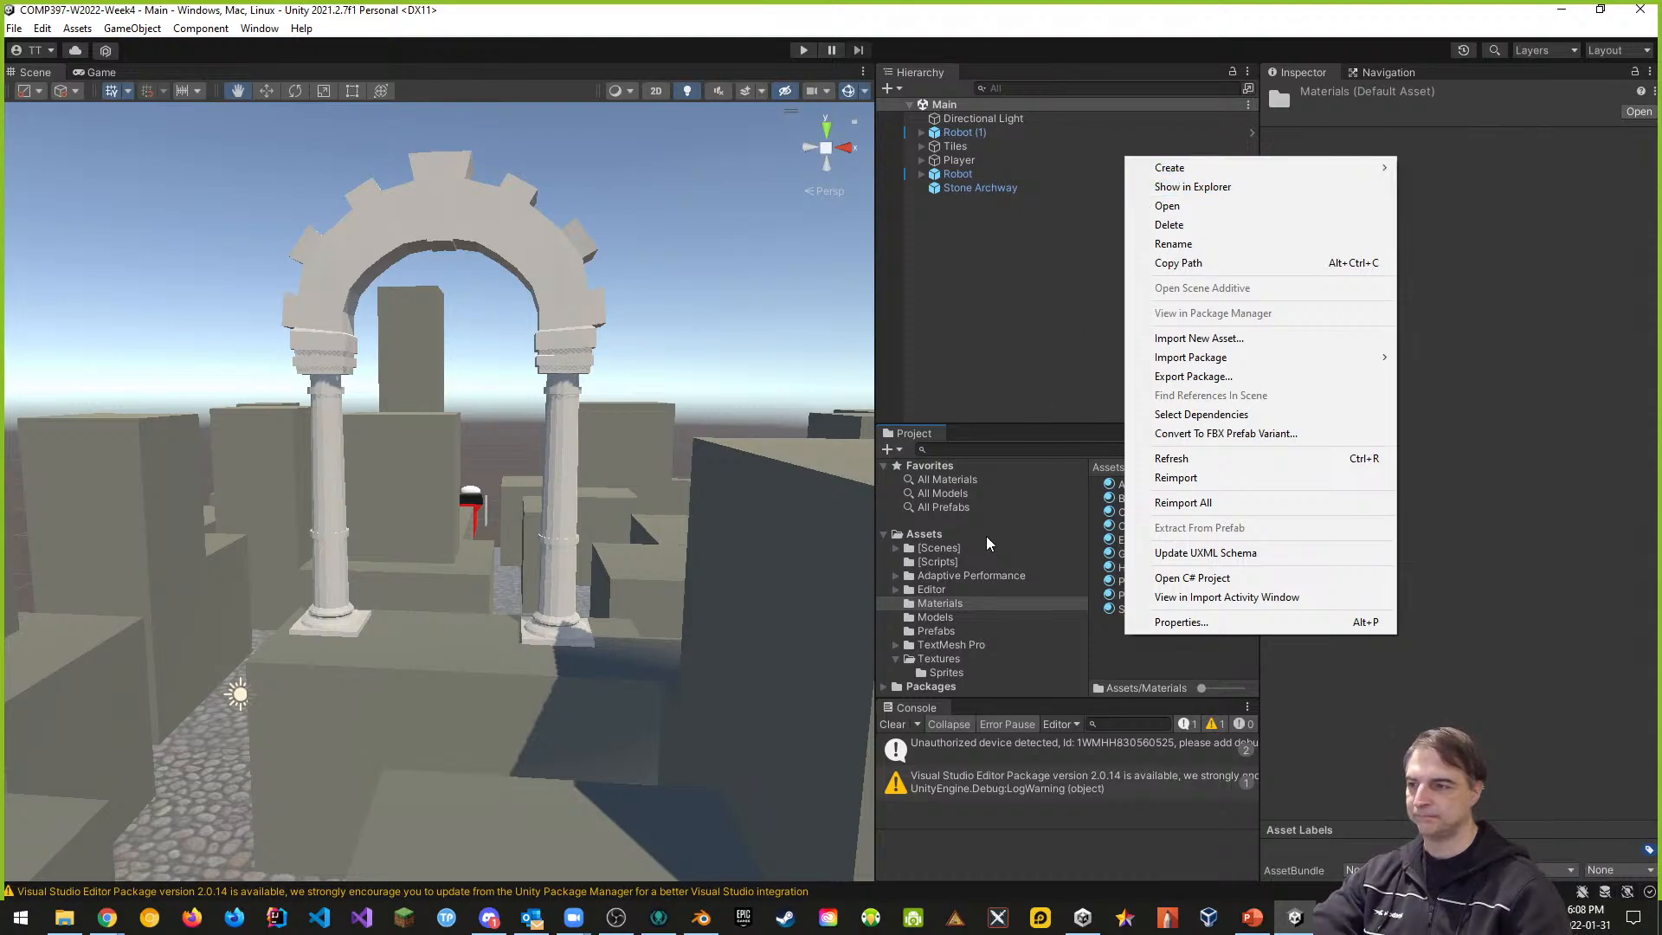
- Create a render texture named "MiniMap Render Texture" in the Textures folder and select it
click(939, 660)
right_click(1156, 628)
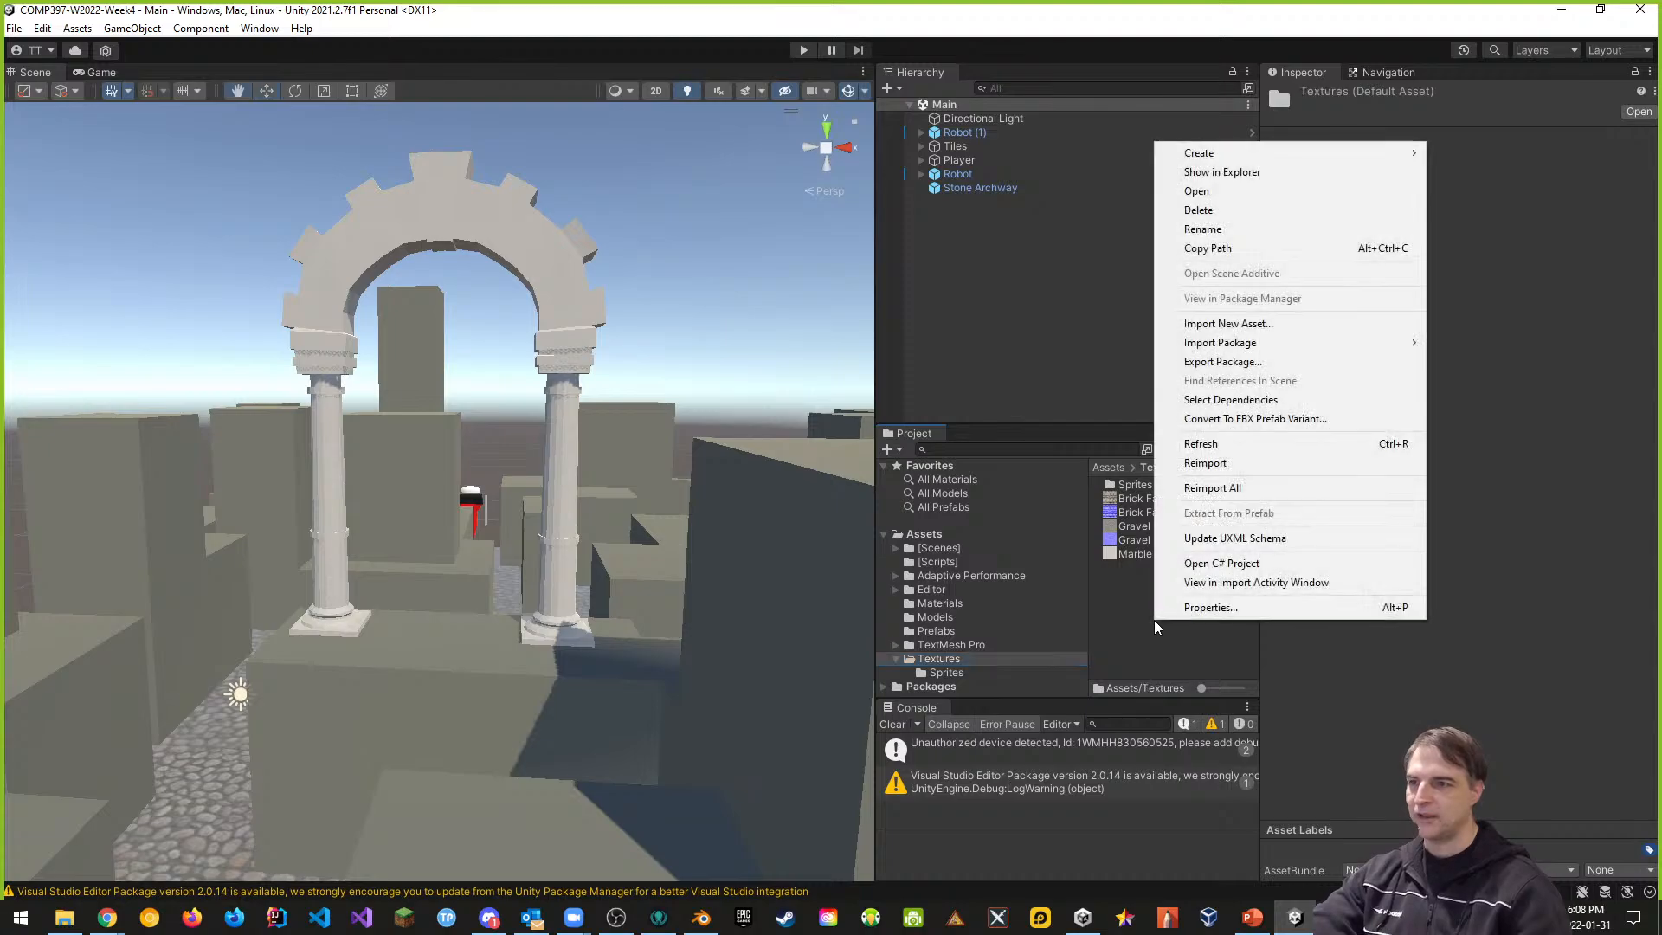
mouse_move(1201, 160)
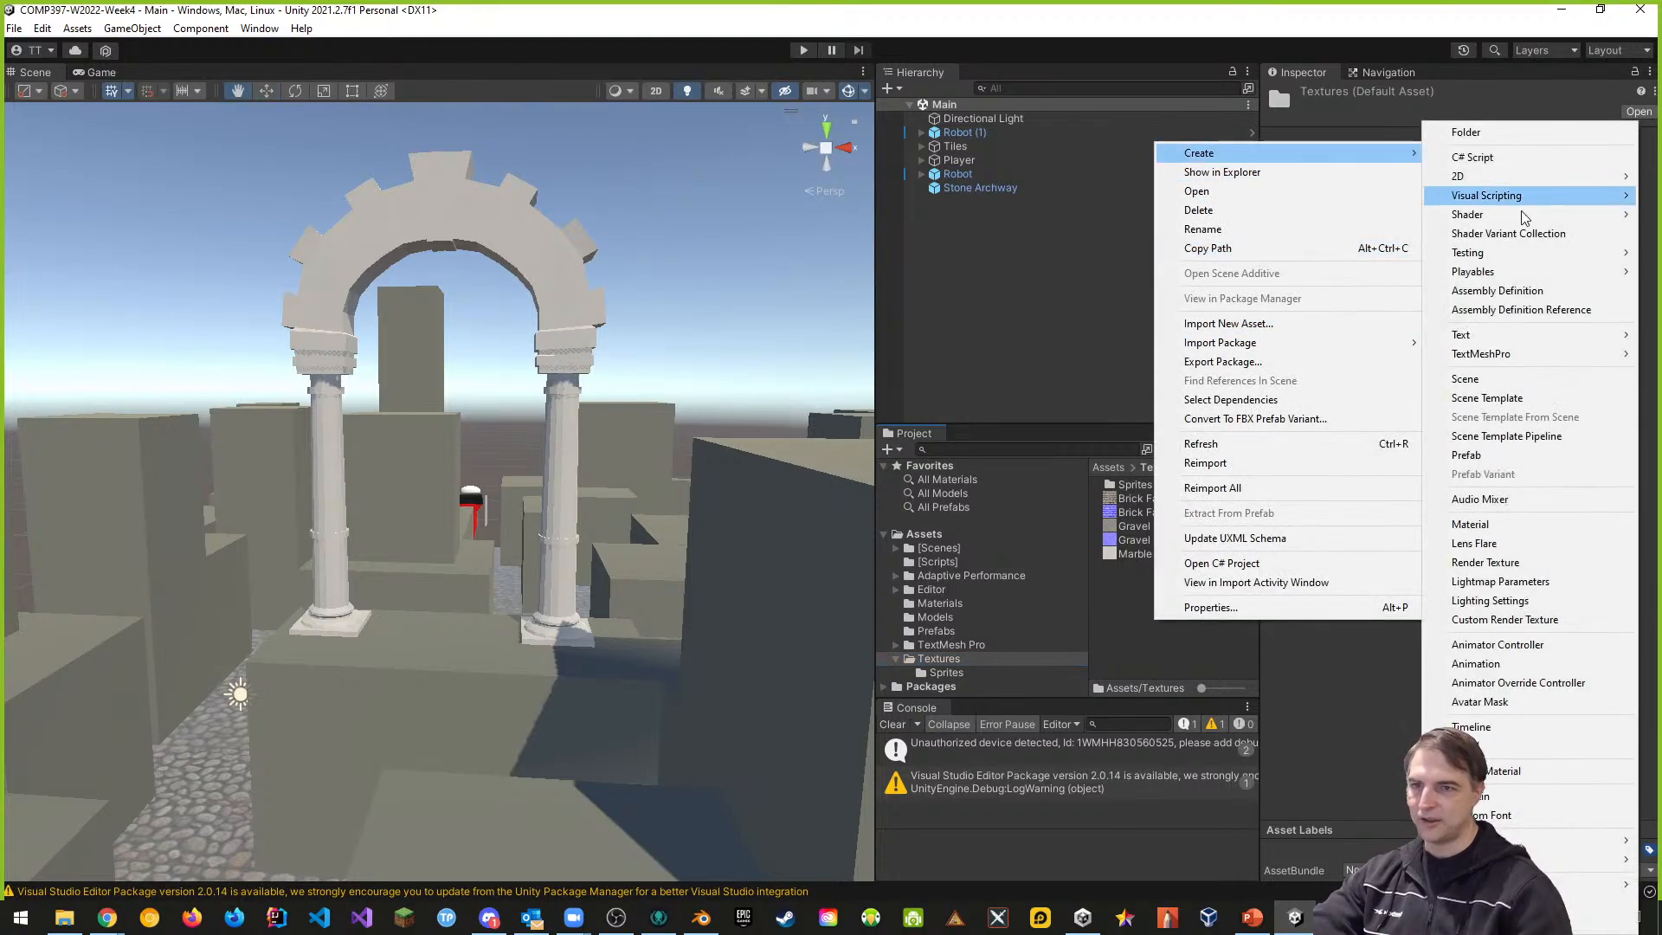
click(1480, 565)
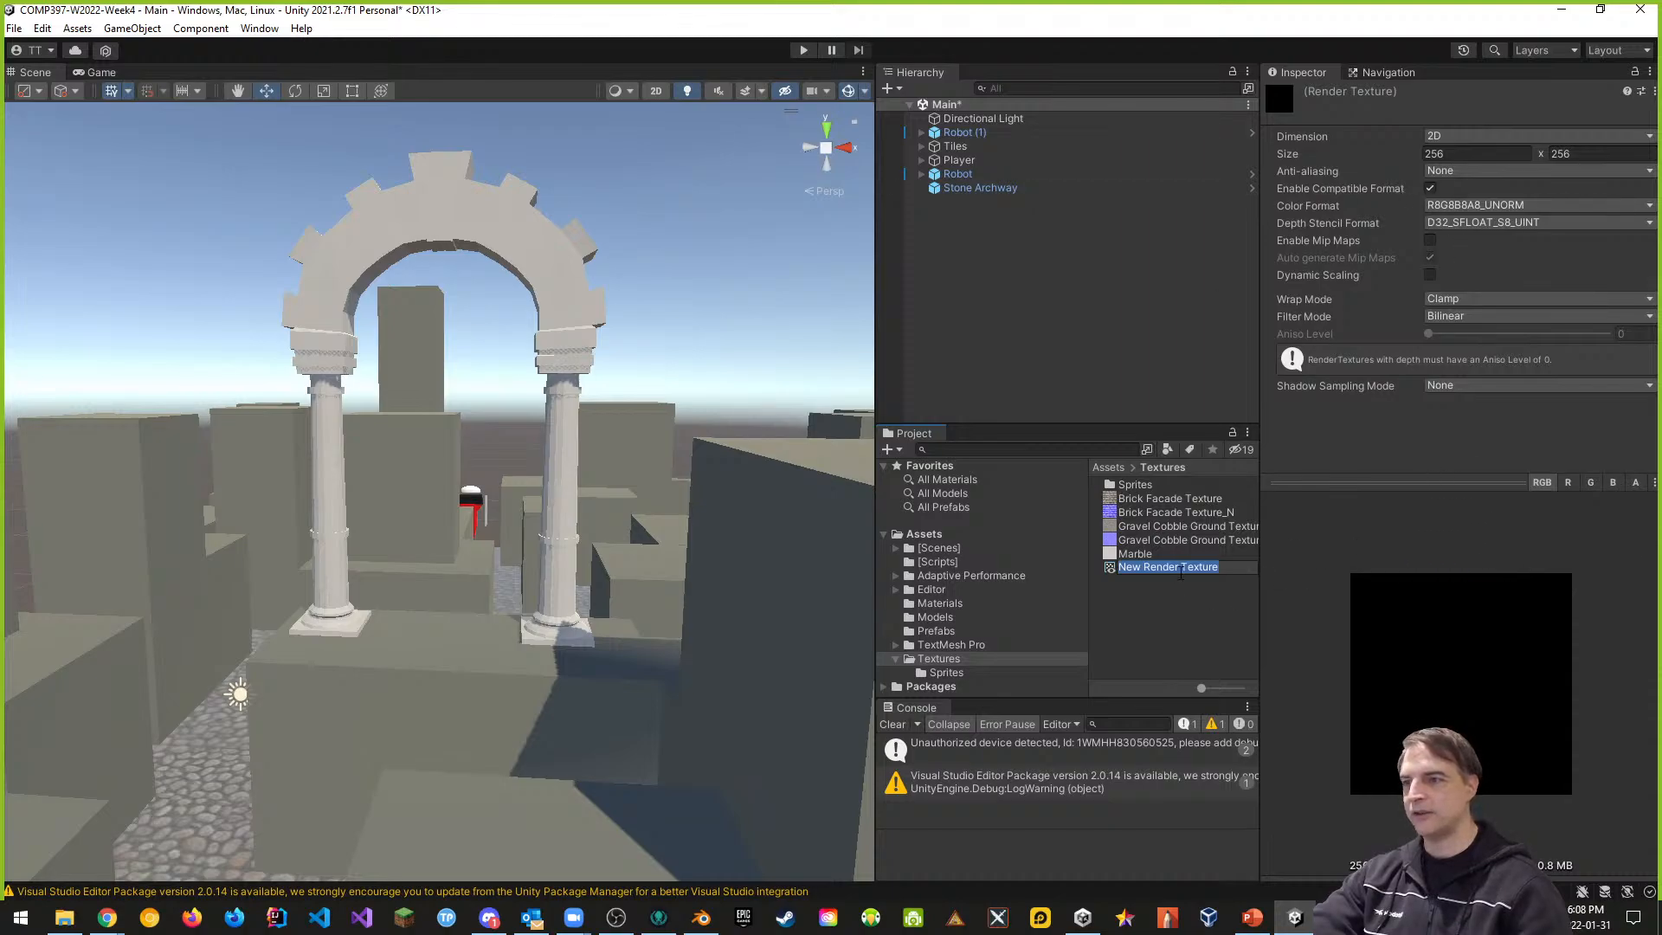
text(M)
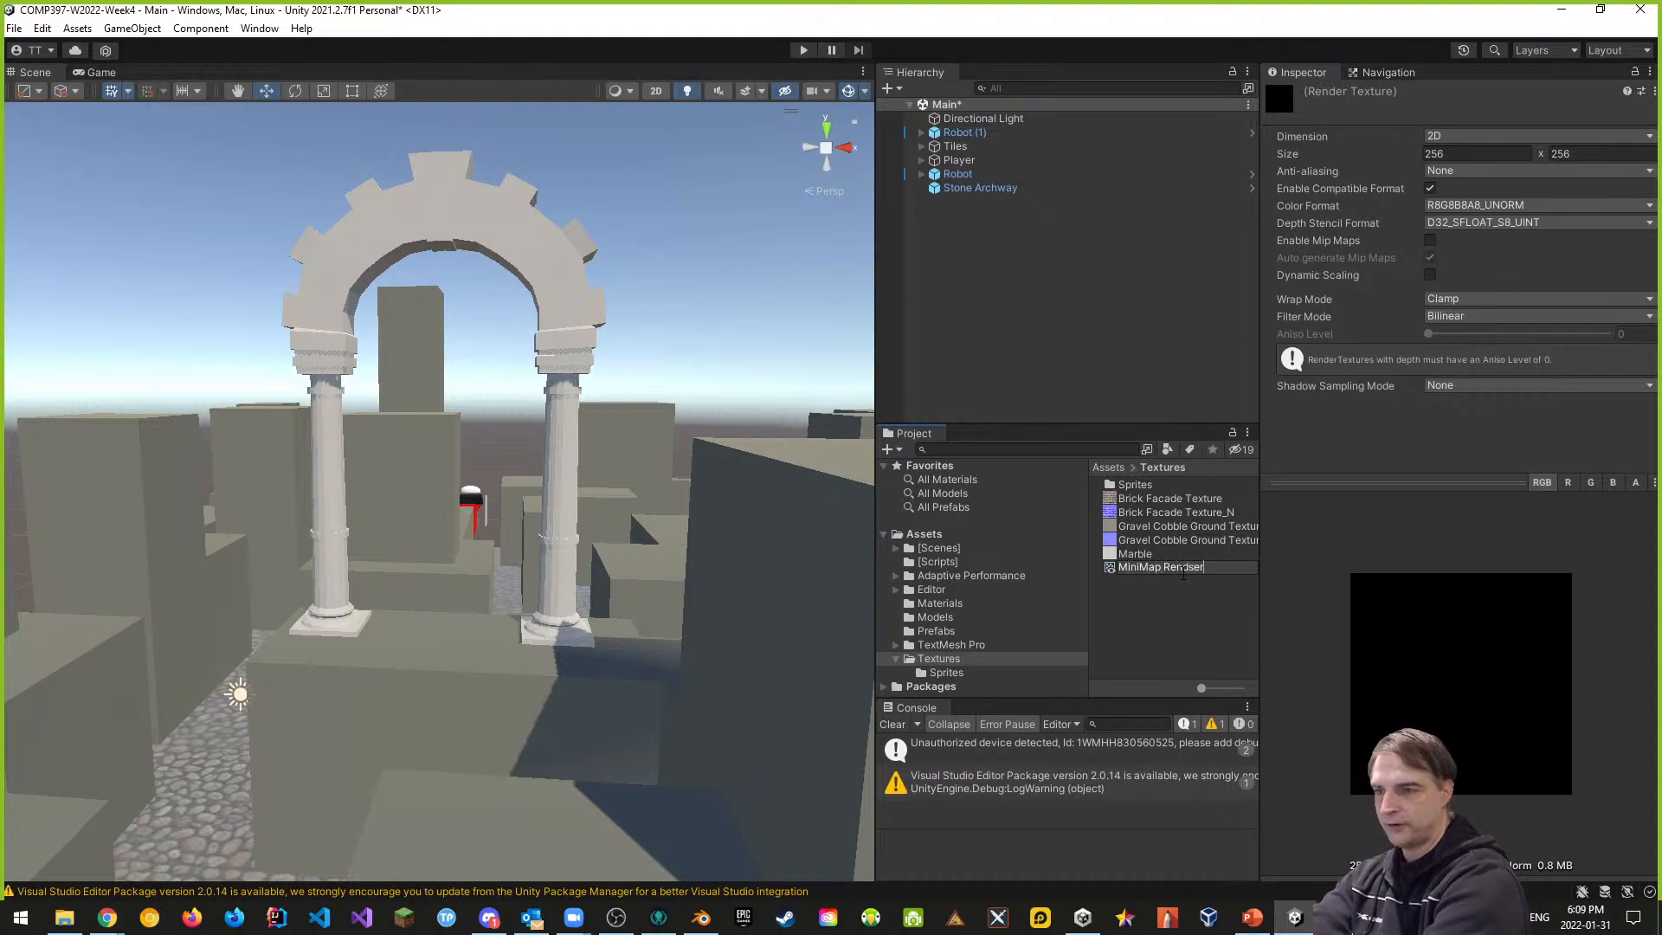
text(iniMap Render Texture)
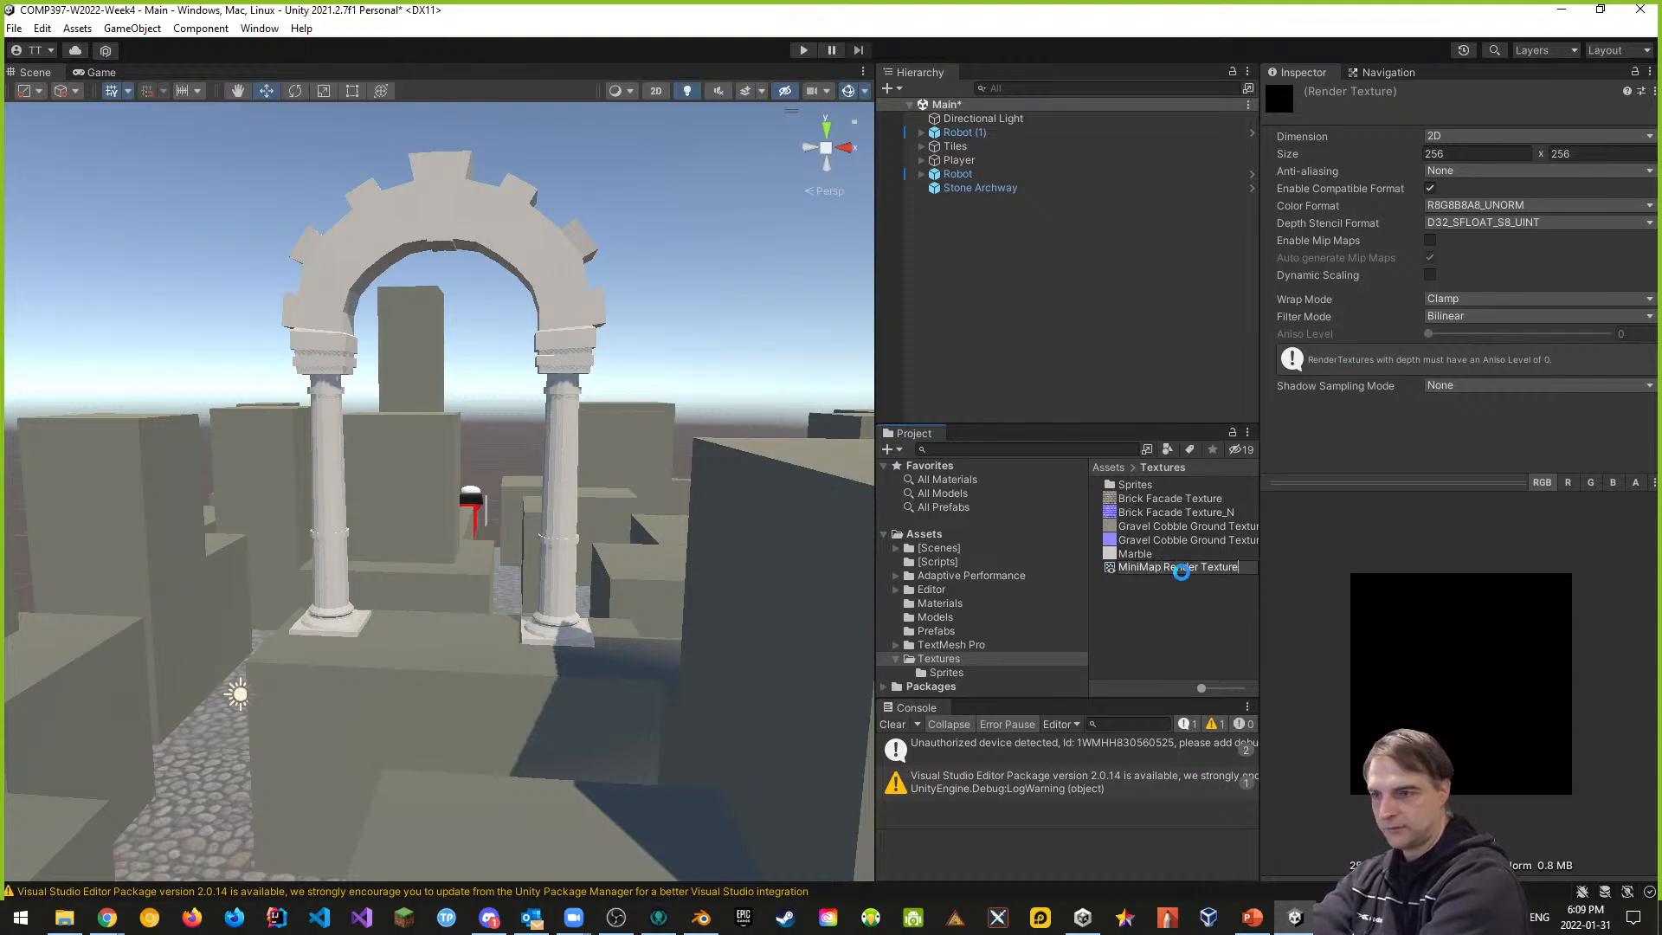
key(Return)
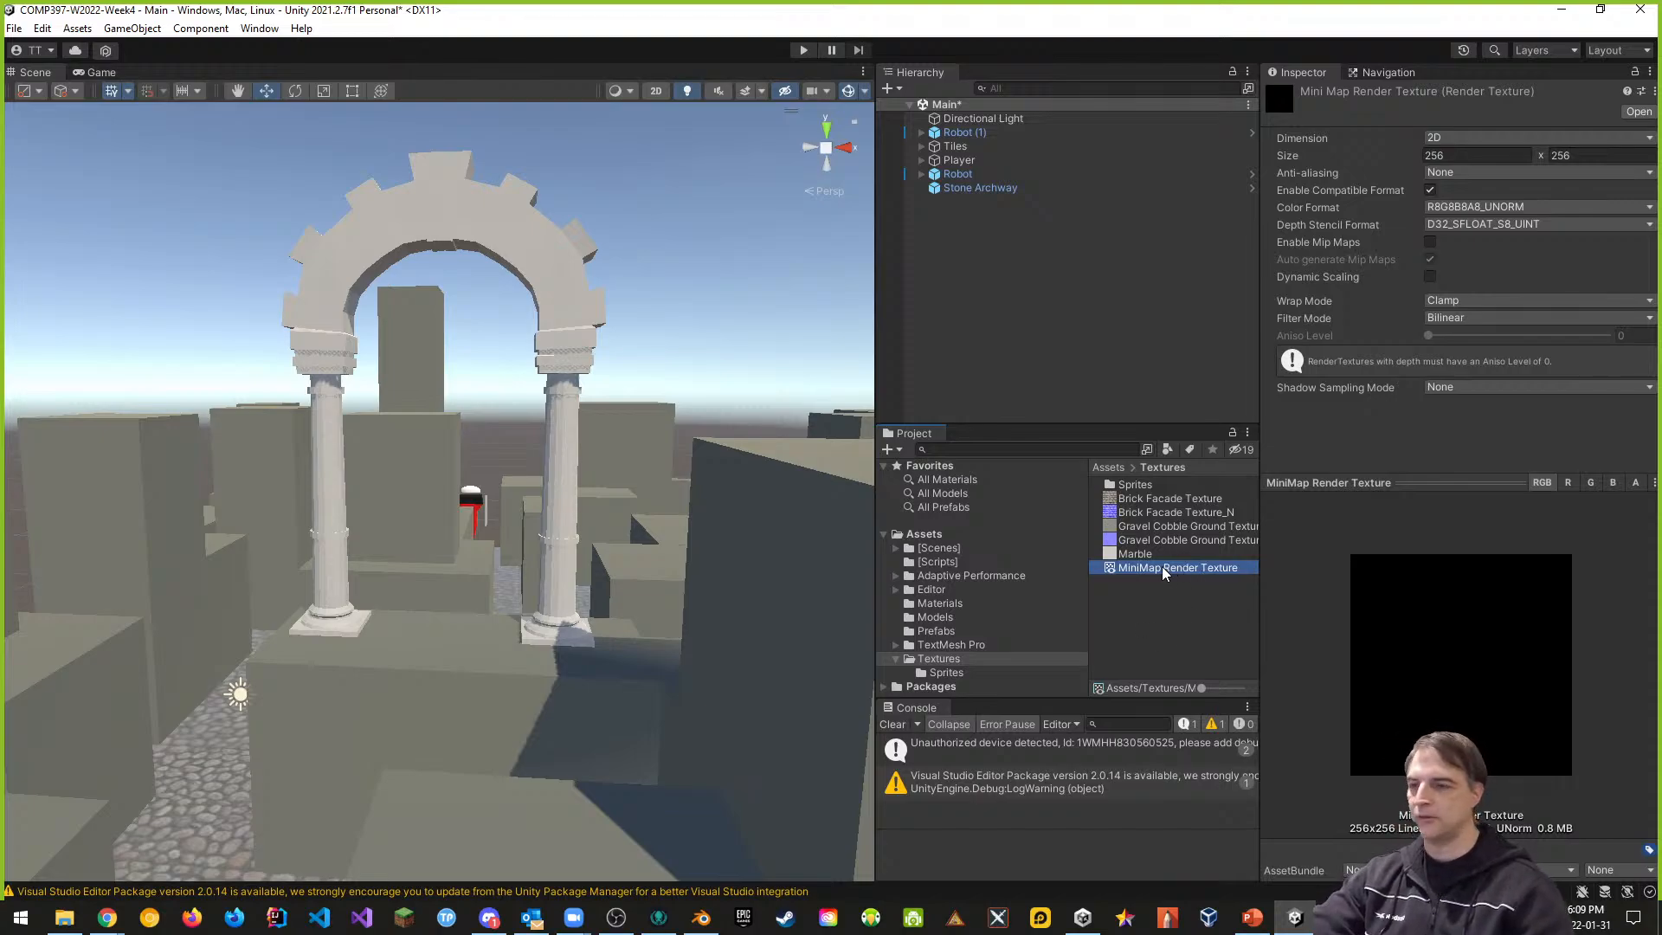
right_click(1116, 612)
click(1115, 606)
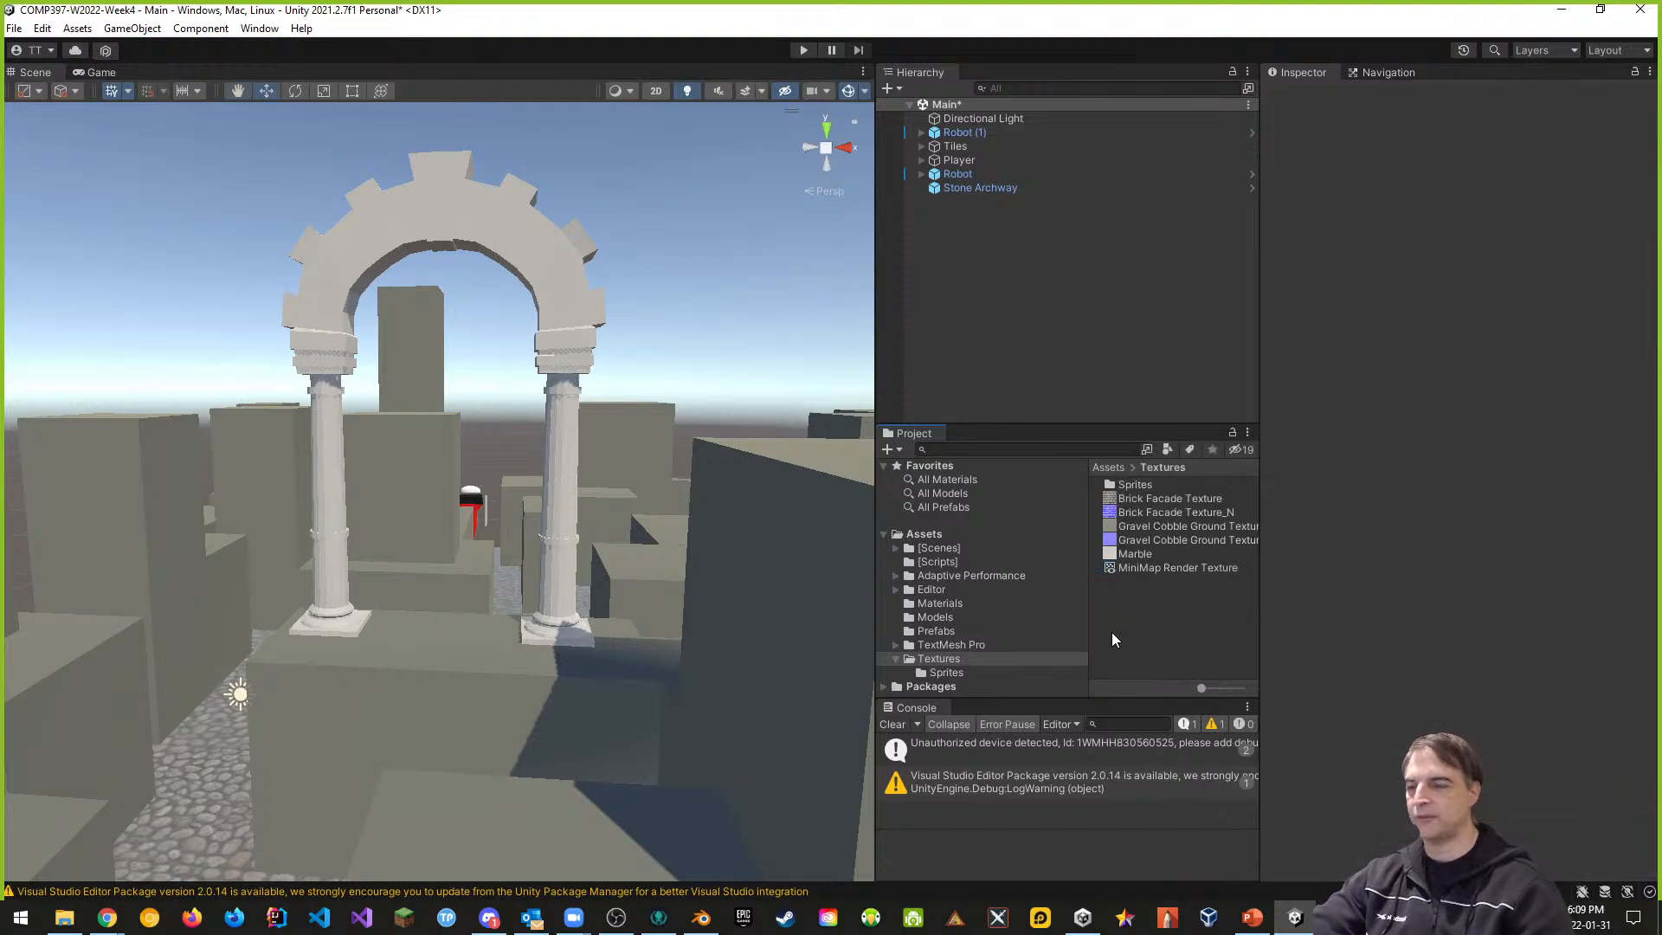
click(1175, 567)
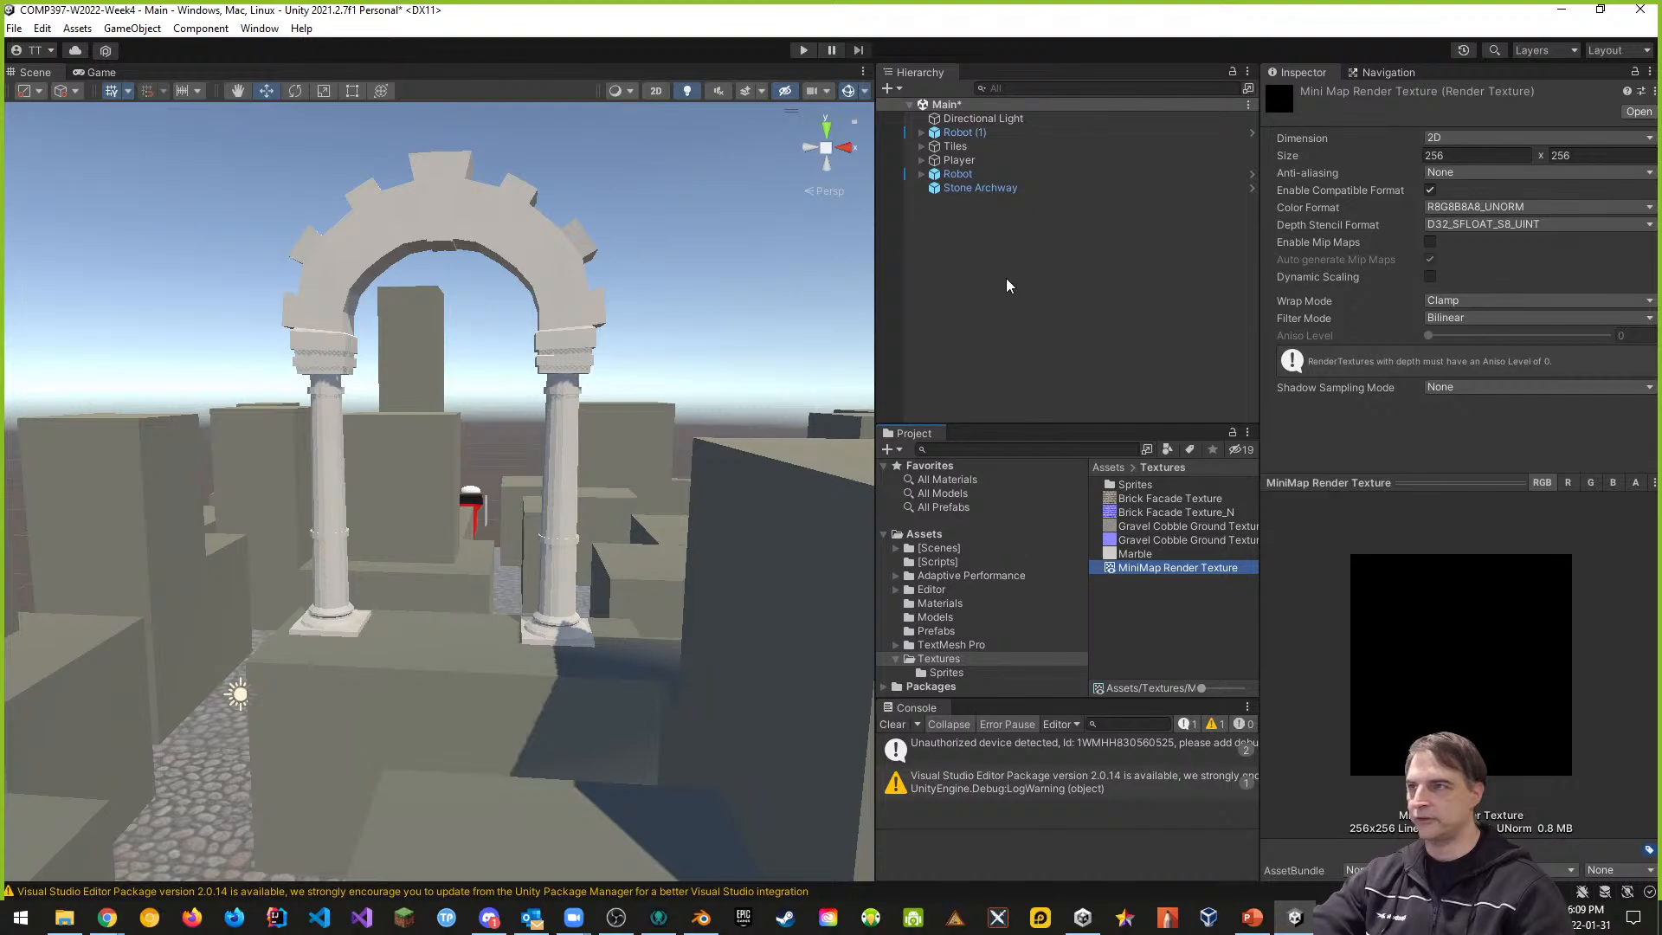
- Add a UI Raw Image to the scene and check how it appears in the Game view
right_click(945, 250)
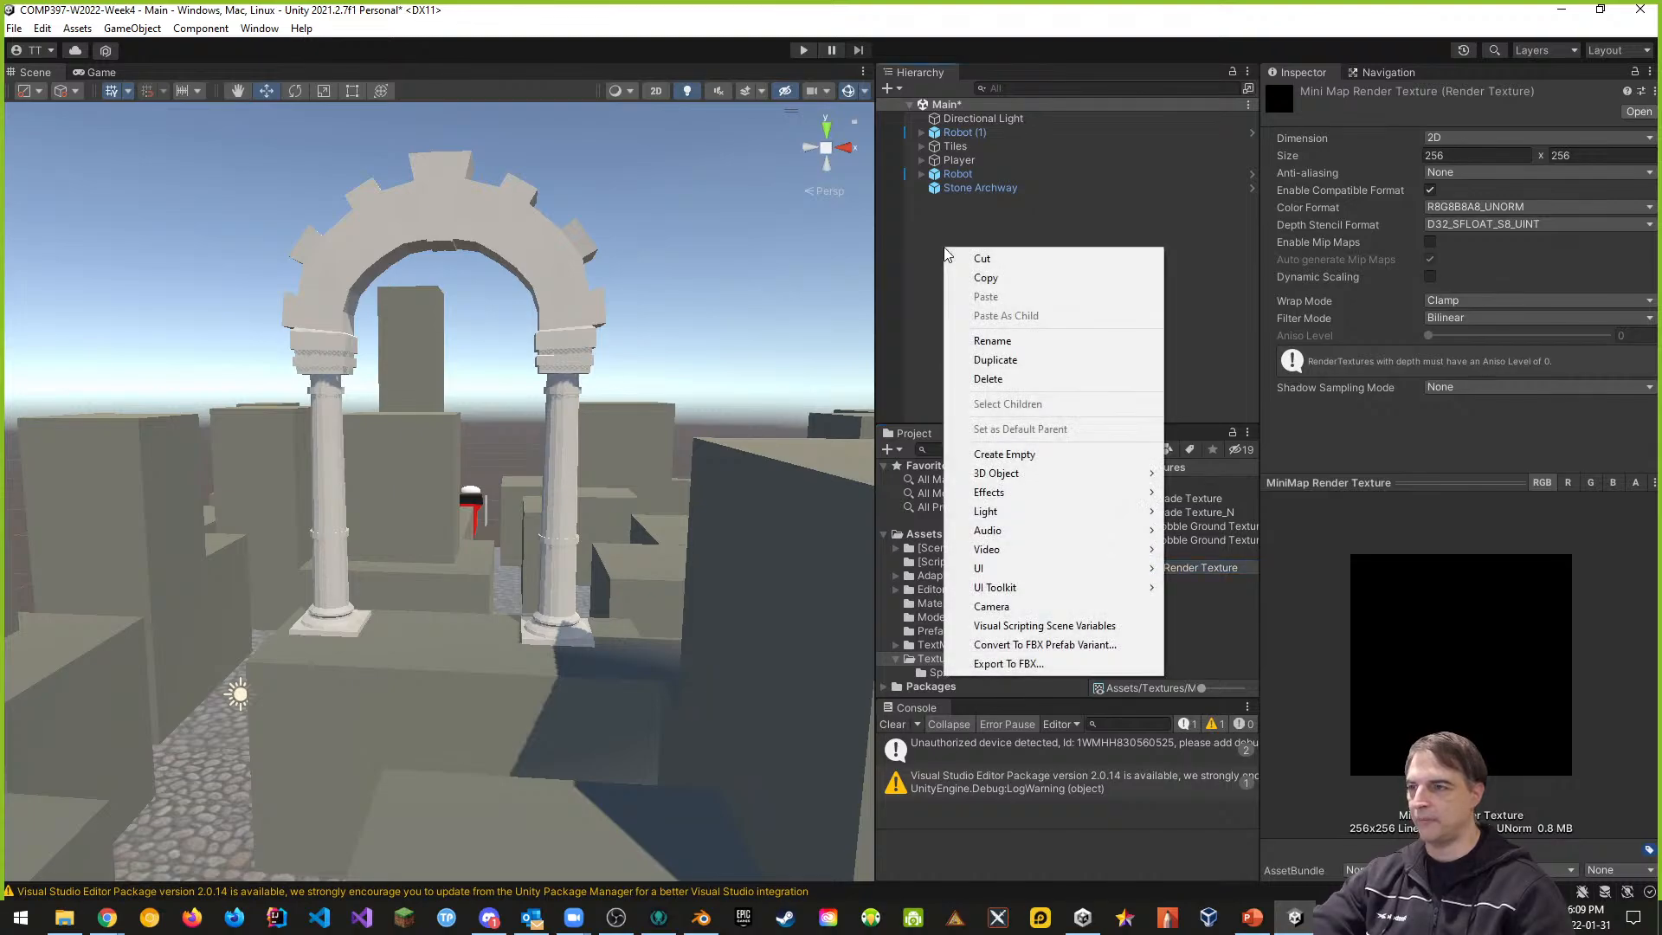
mouse_move(984, 570)
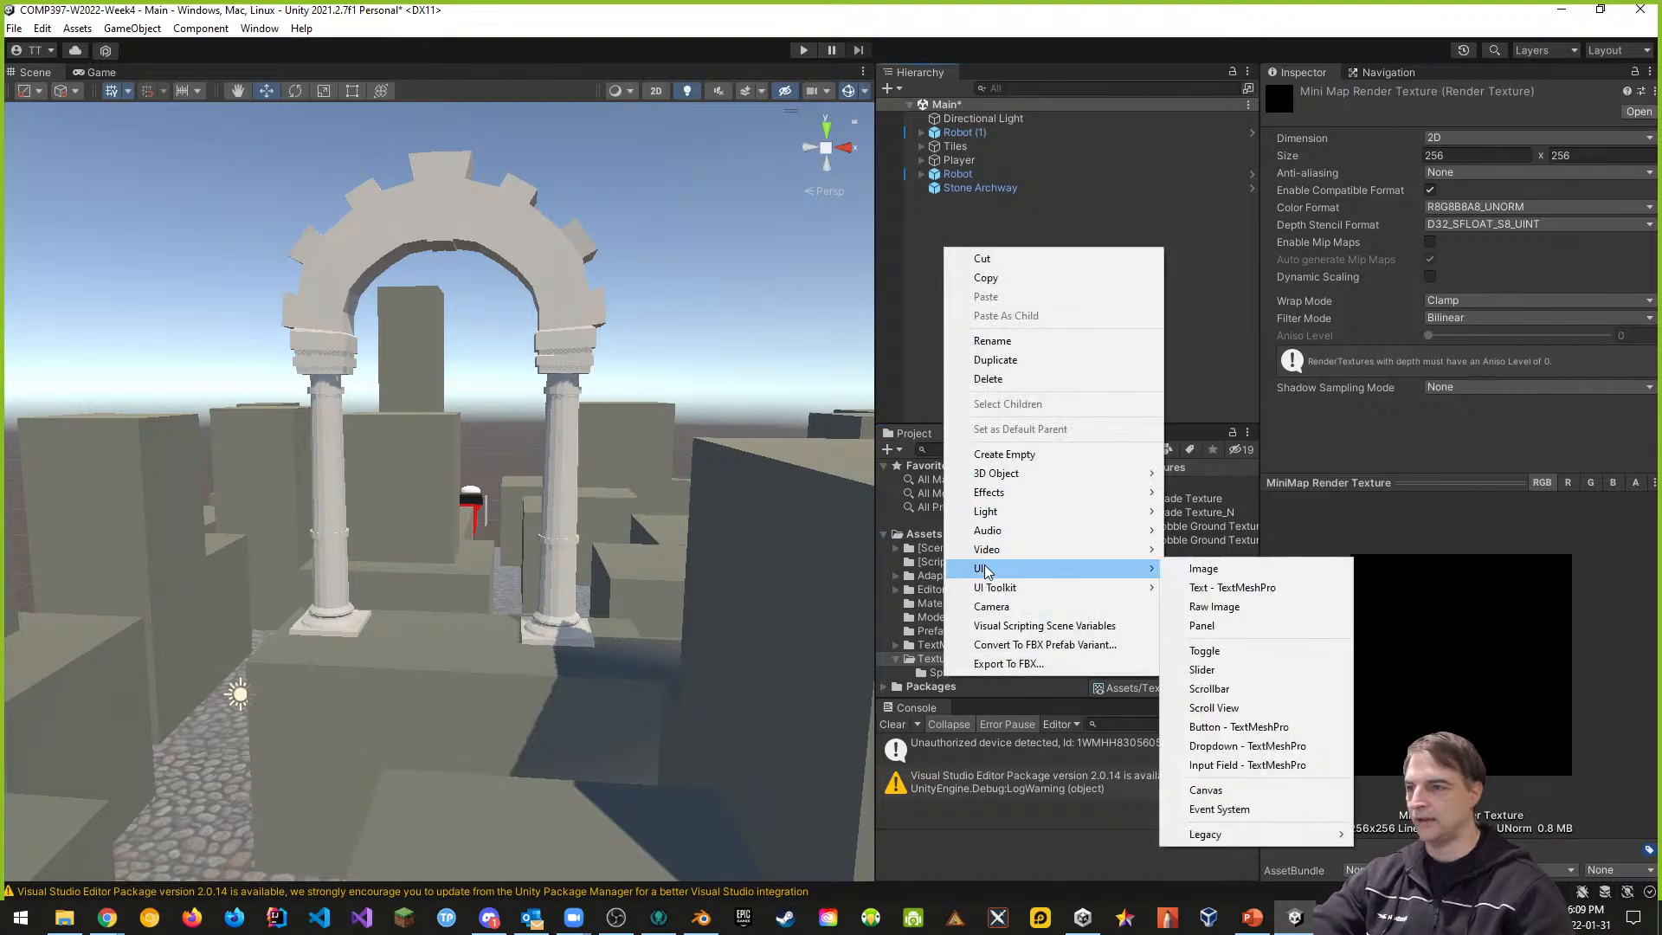
click(1212, 608)
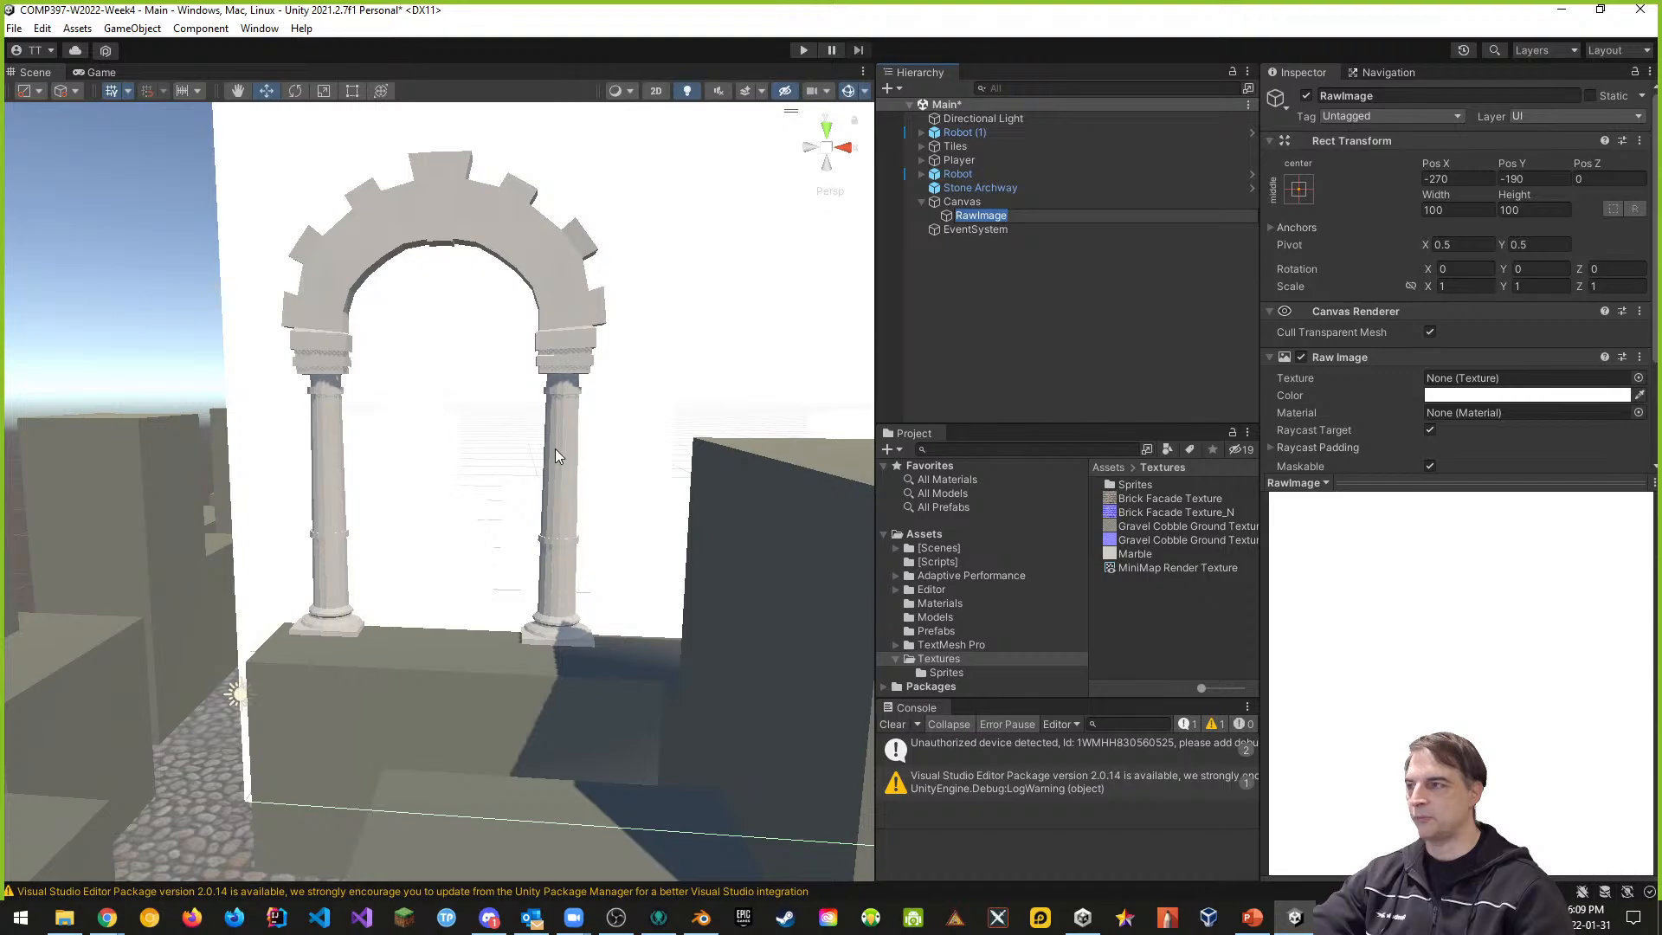
scroll(559, 444, down, 10)
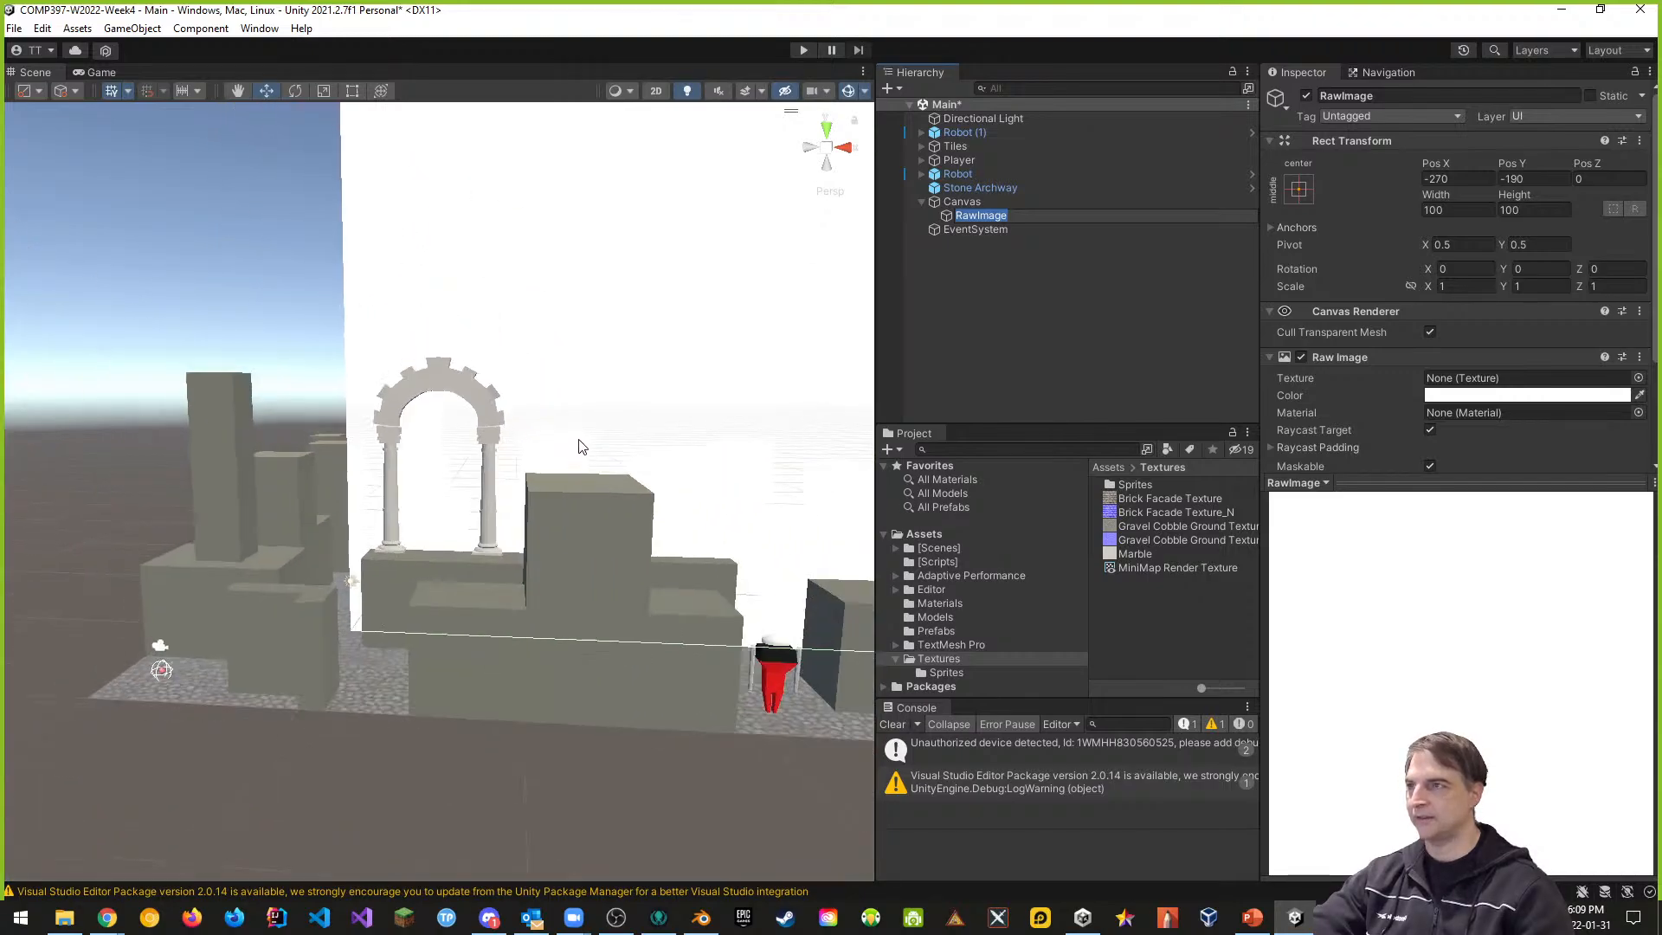
scroll(594, 445, down, 8)
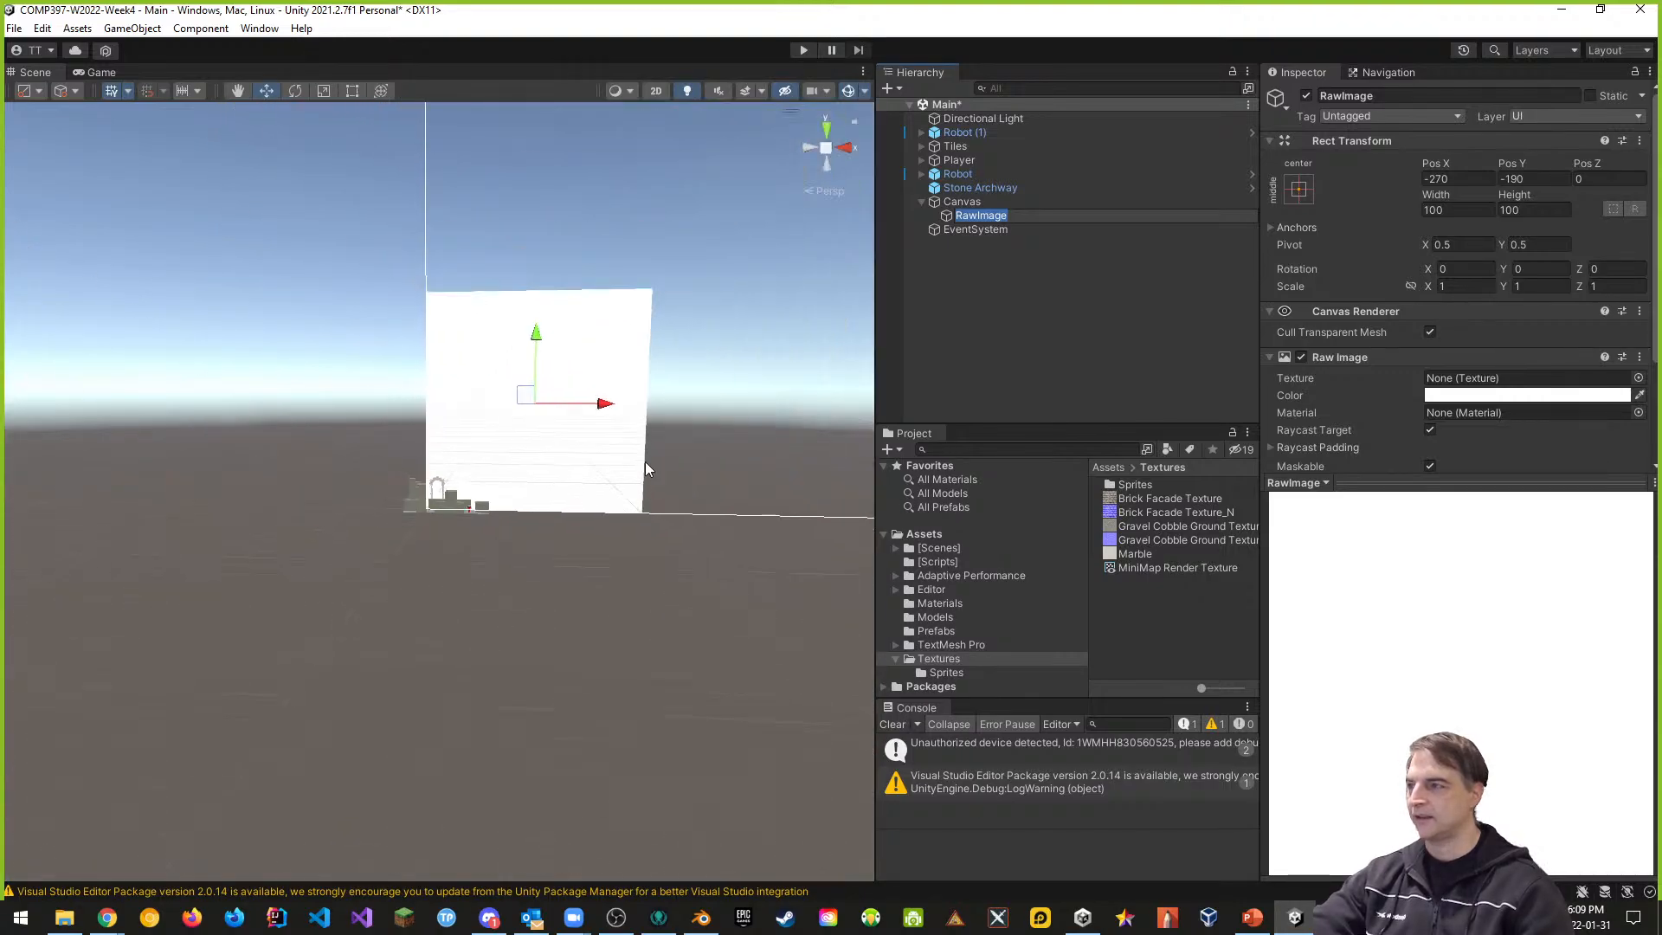
click(99, 74)
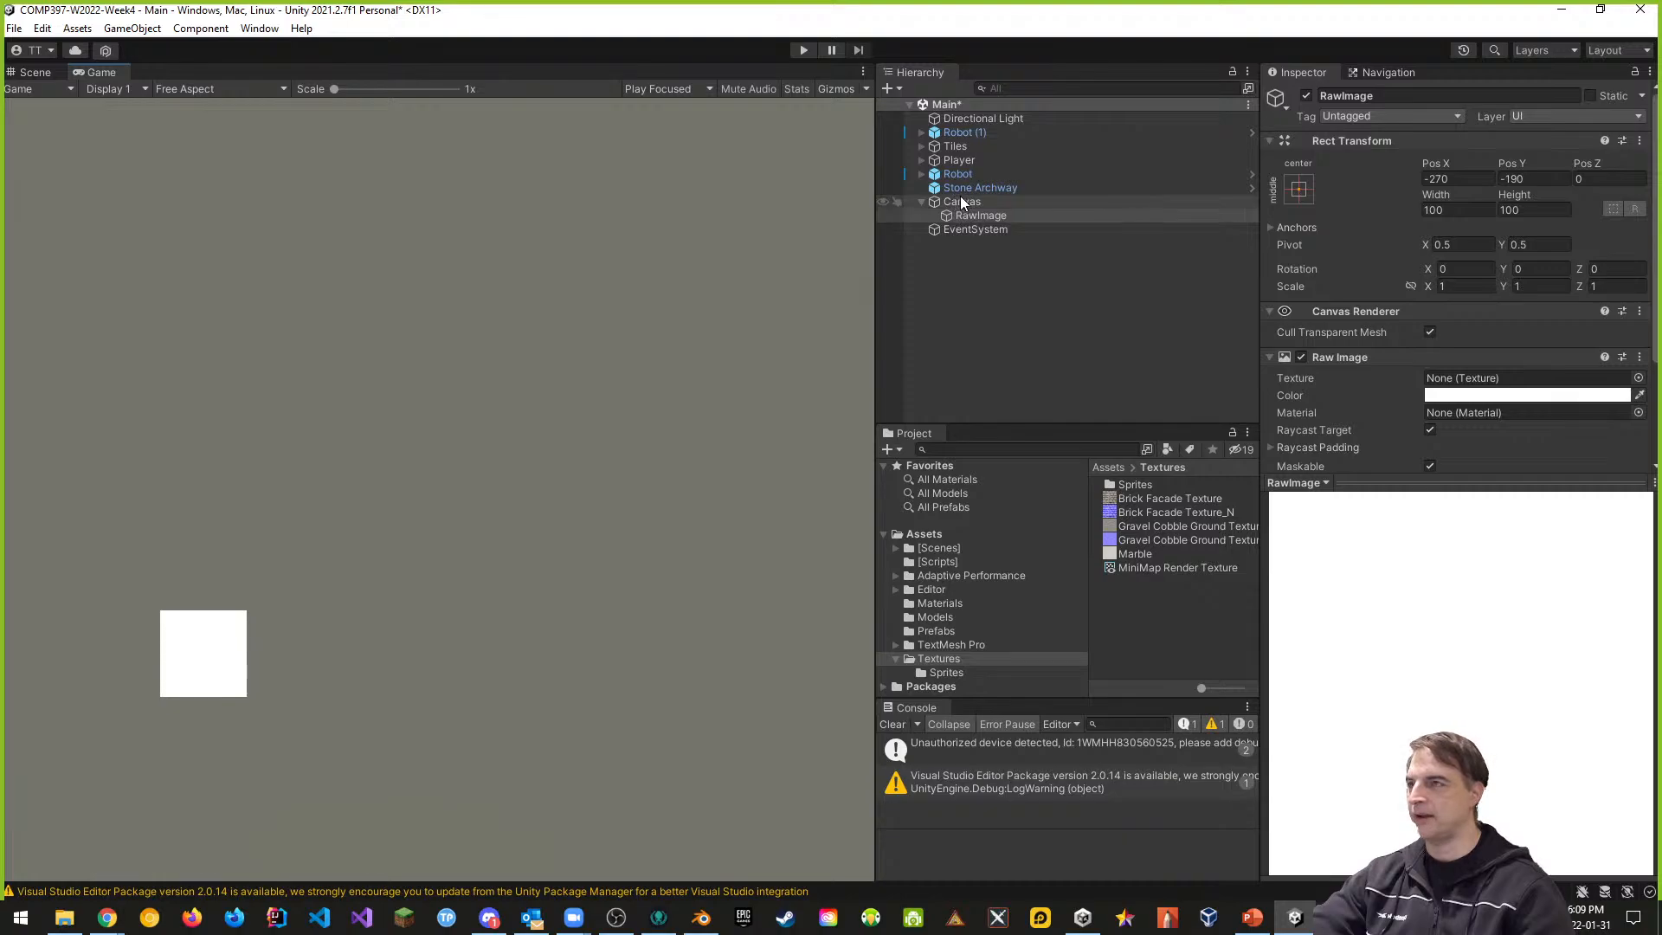
- Set the Canvas render mode to Screen Space - Camera and assign the Player's Main Camera as its render camera
click(919, 160)
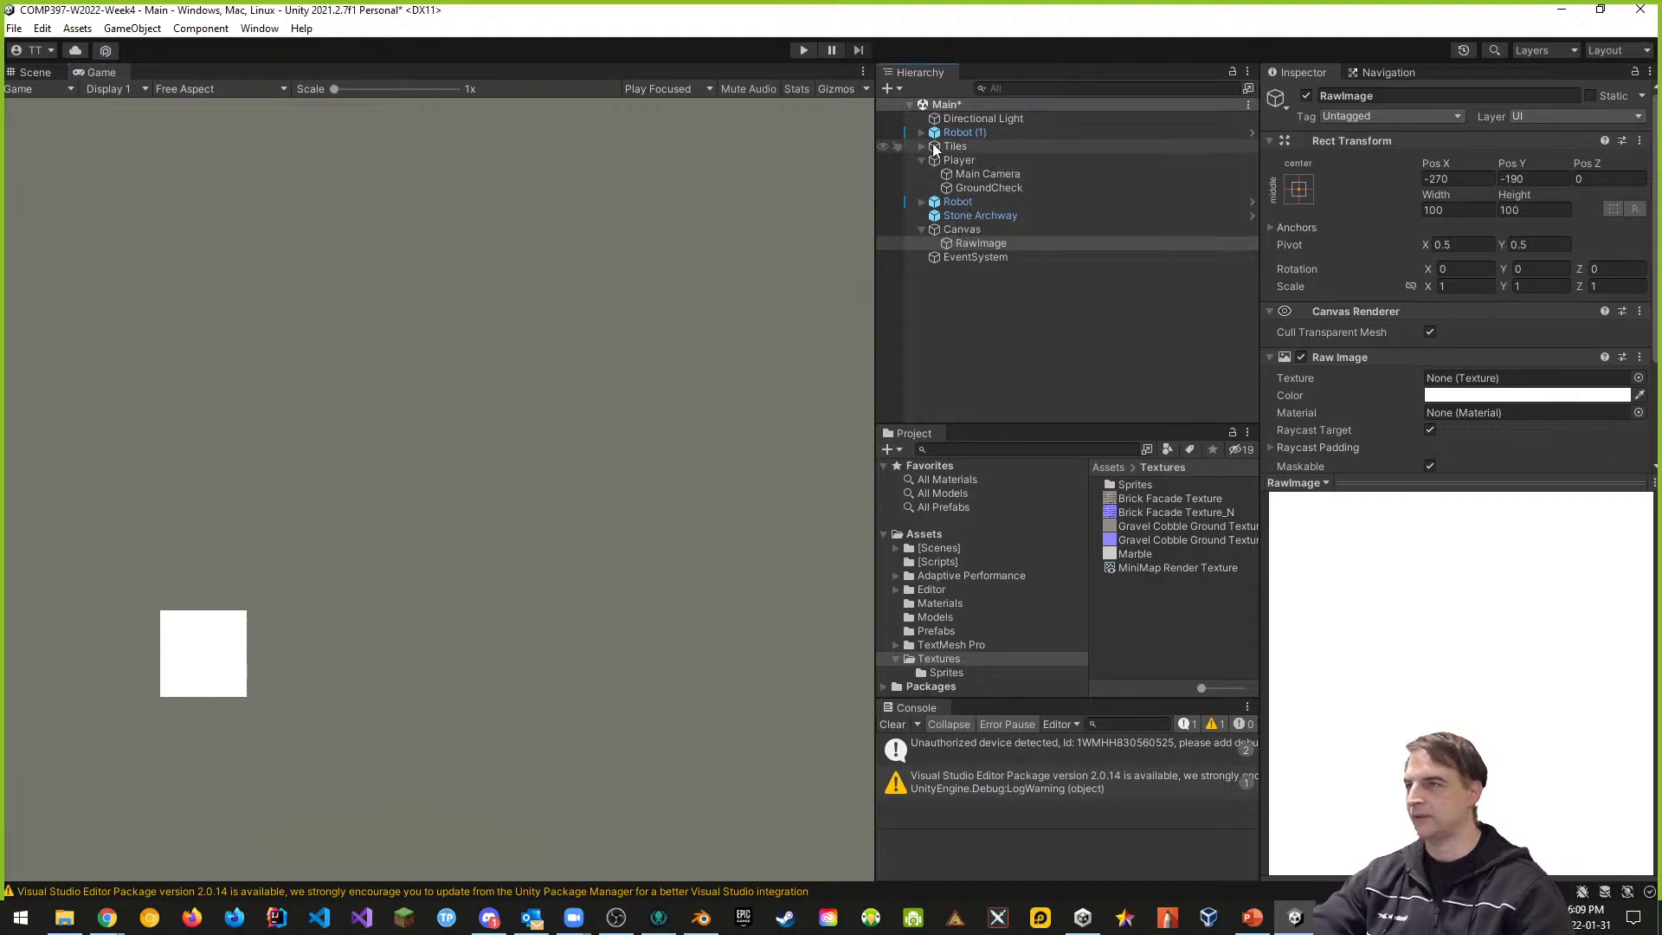
click(971, 174)
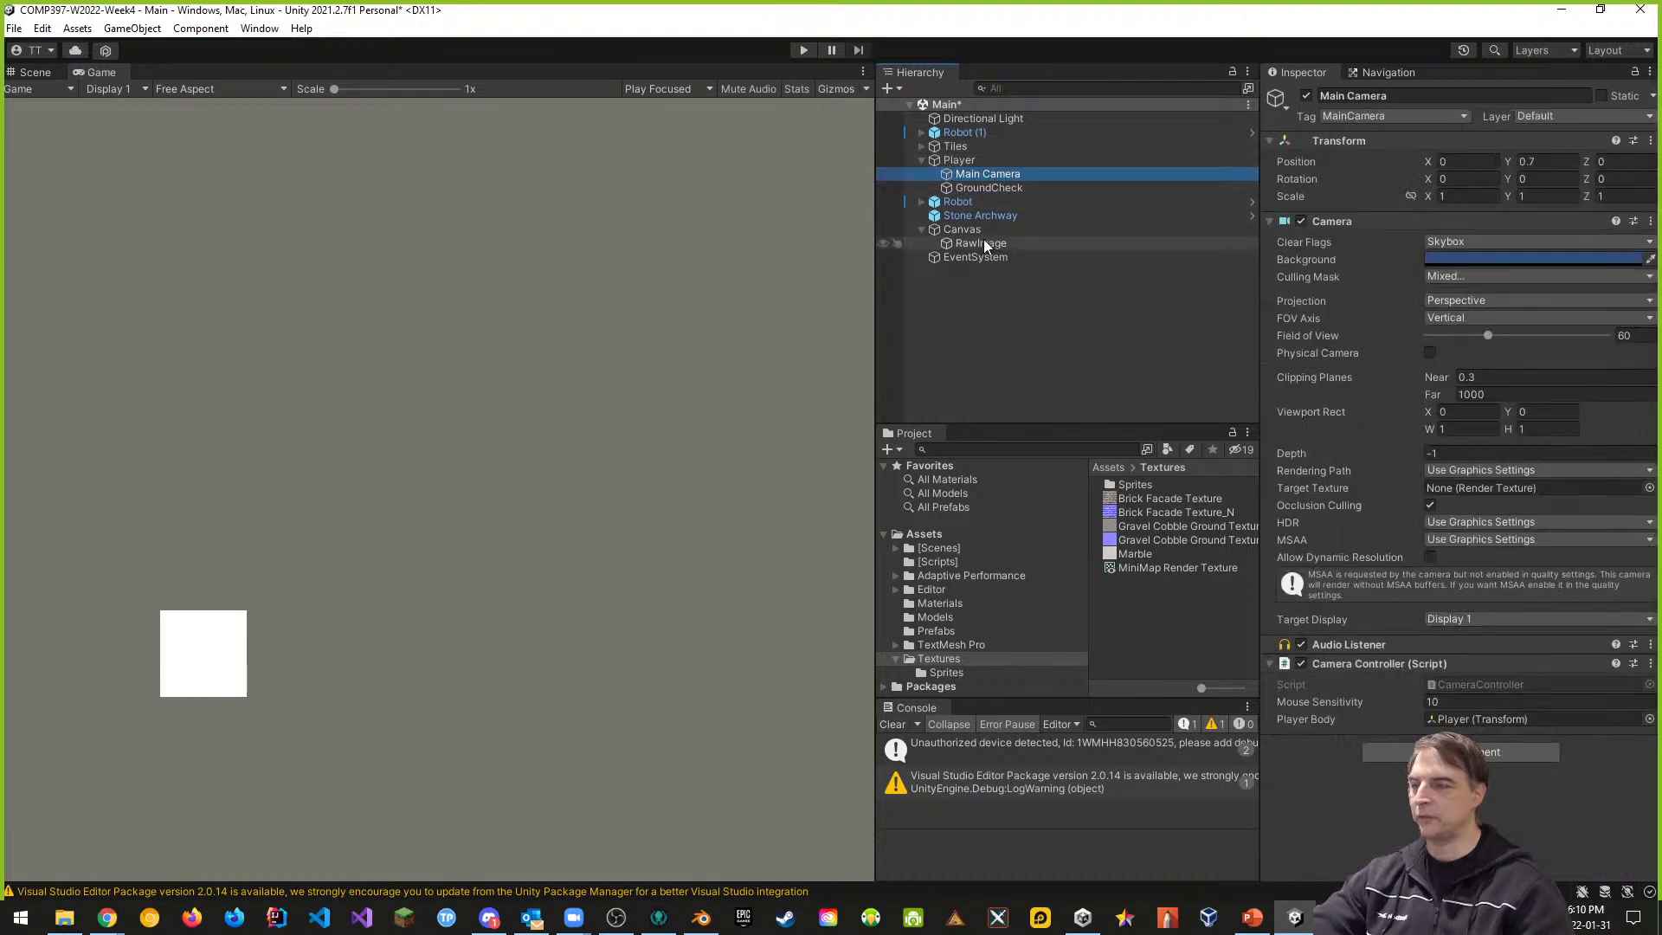
click(956, 231)
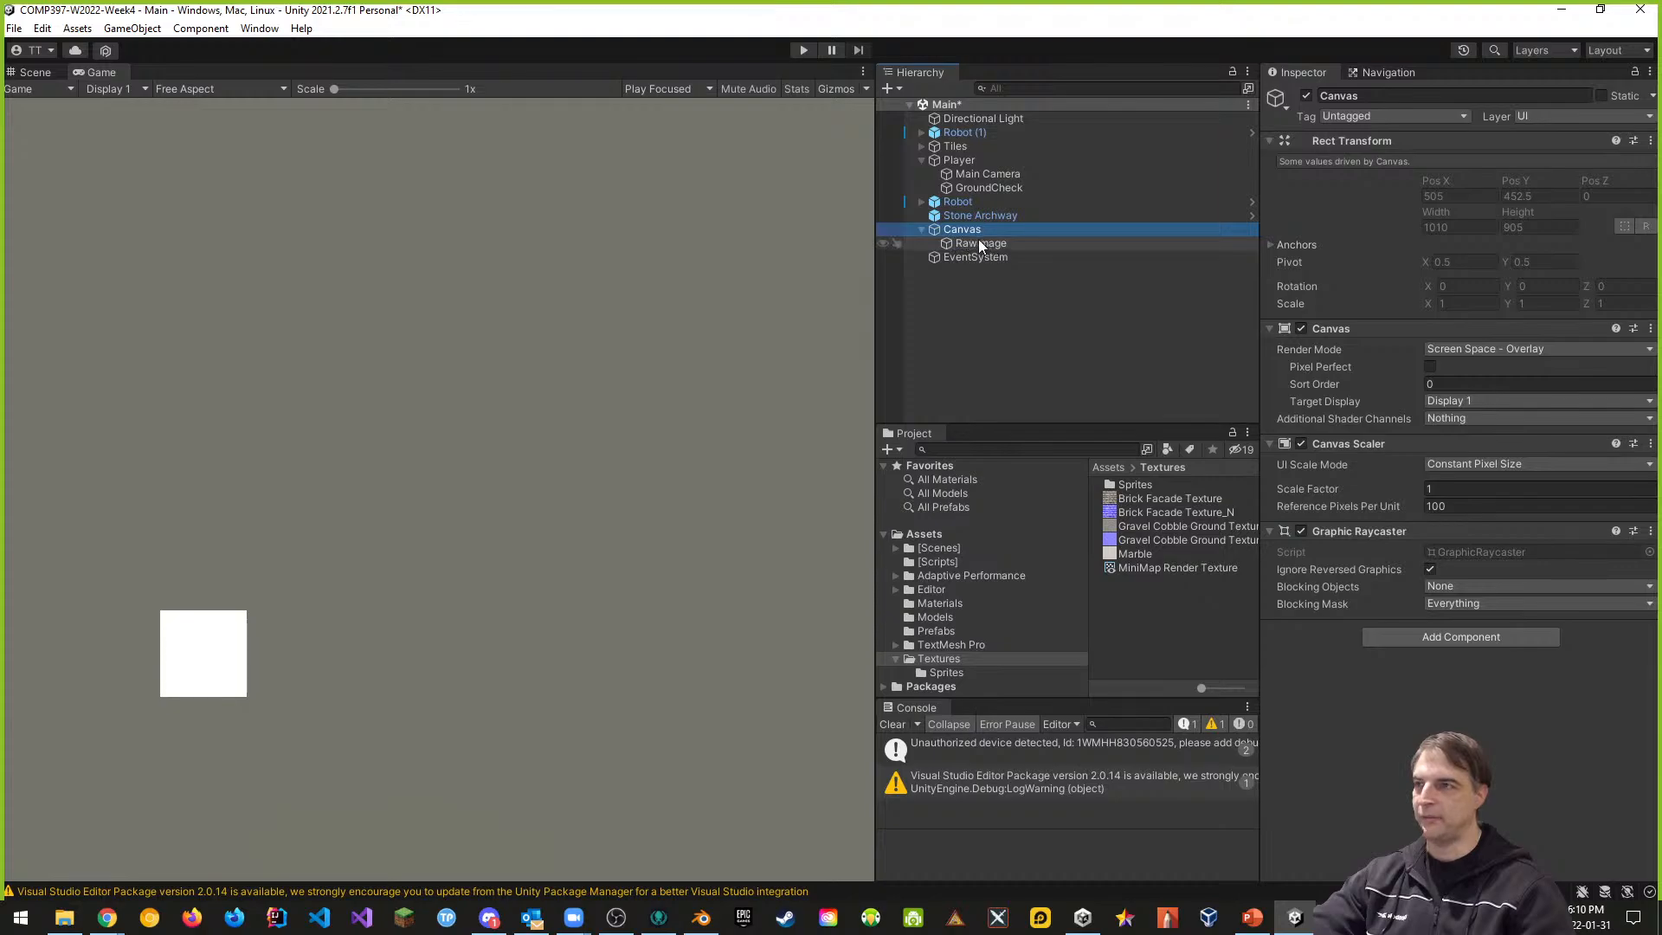
click(952, 231)
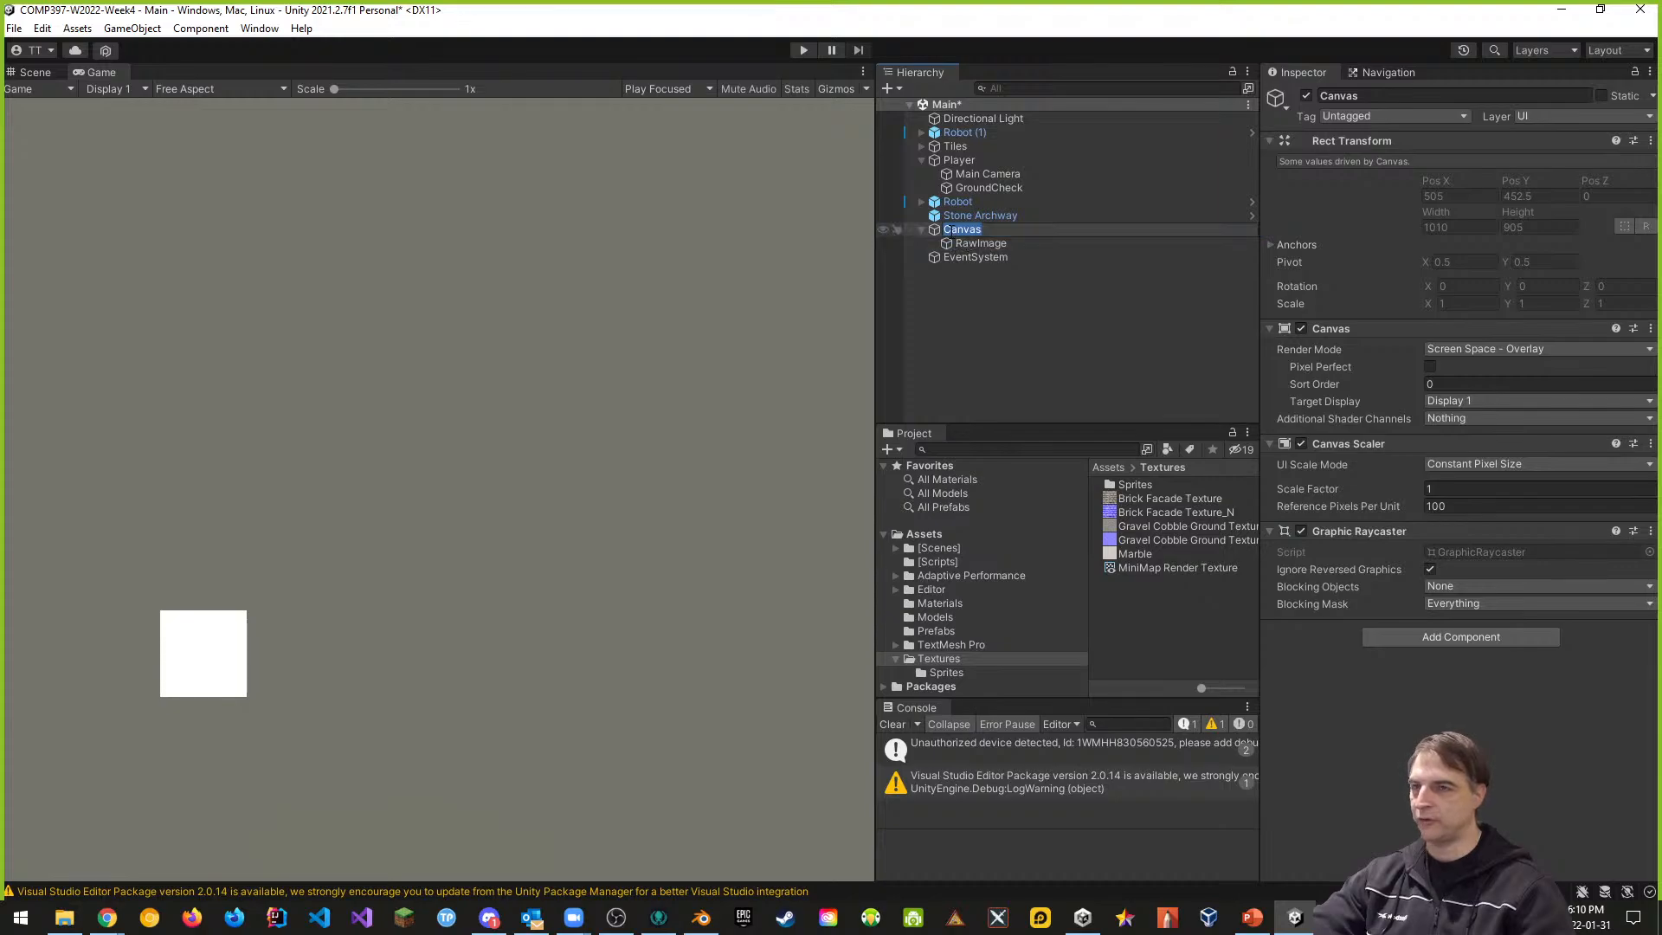
click(1480, 348)
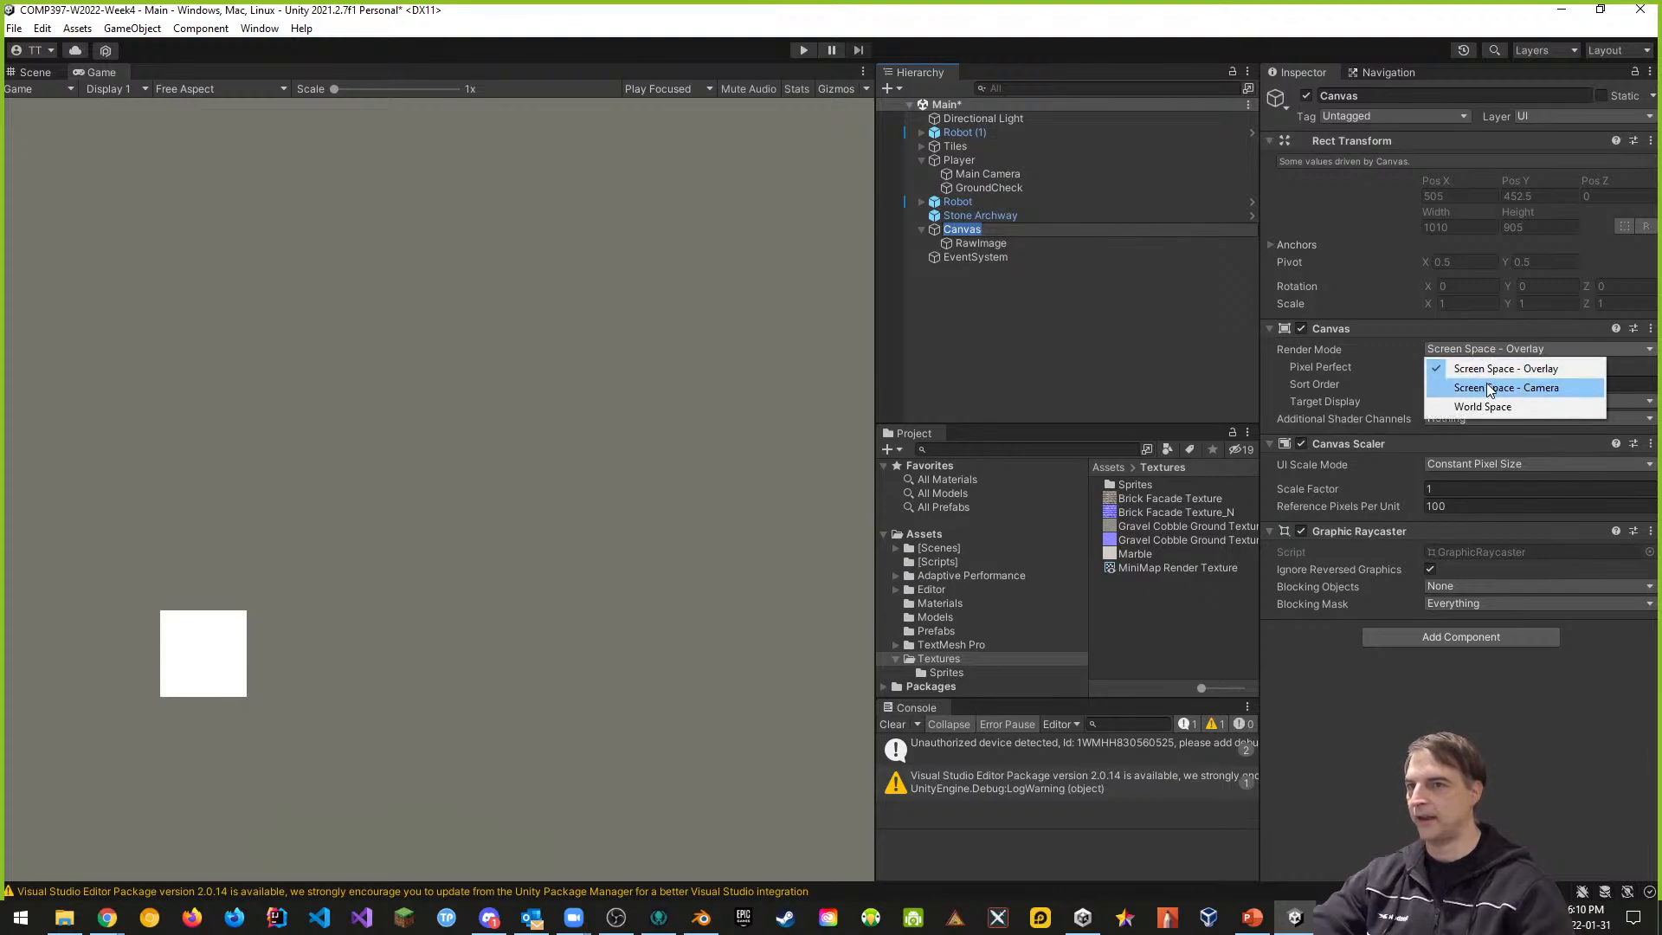
click(1490, 389)
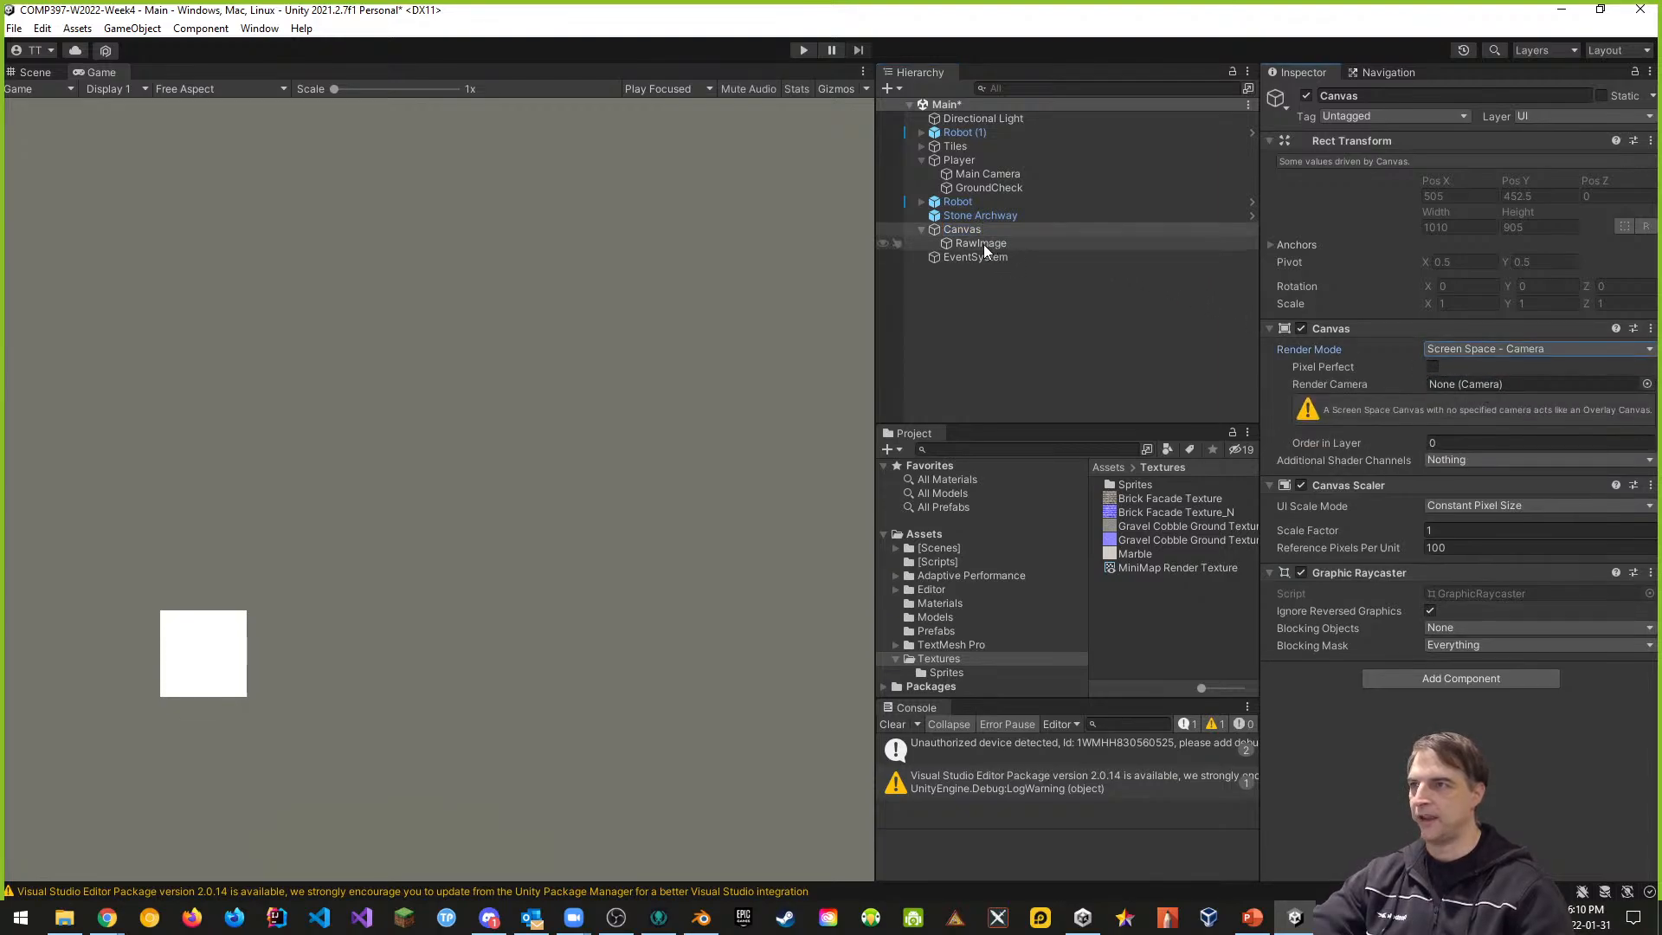
drag(980, 172, 1477, 384)
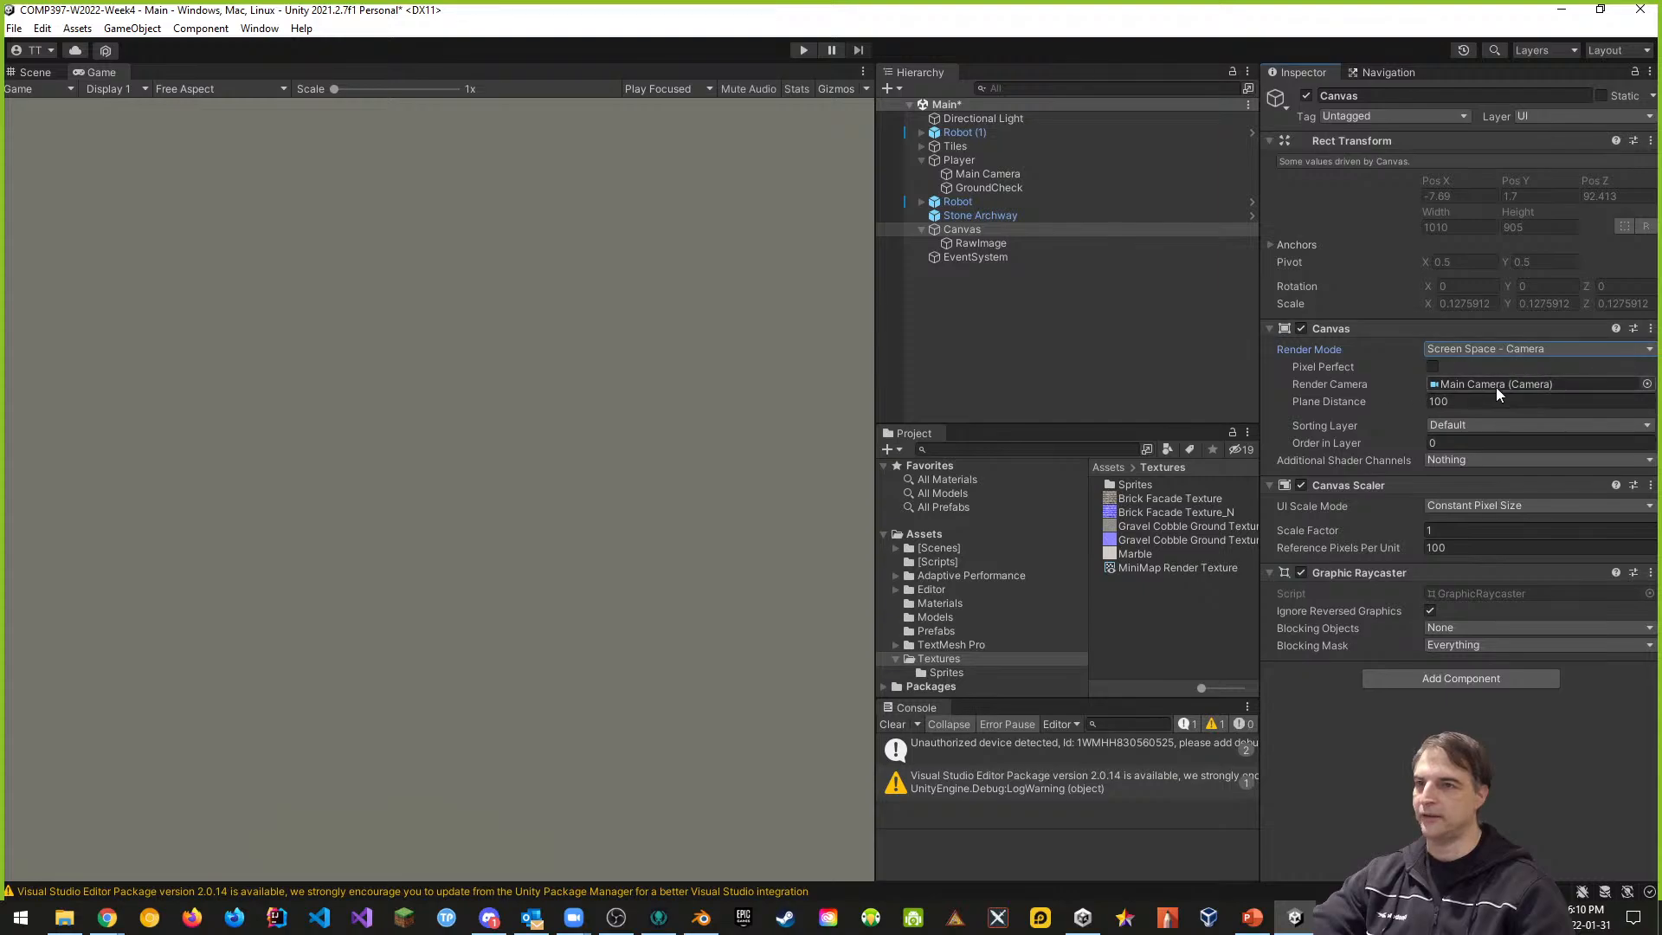
- Inspect the Main Camera and Player settings and focus the Scene view on the Player
click(988, 176)
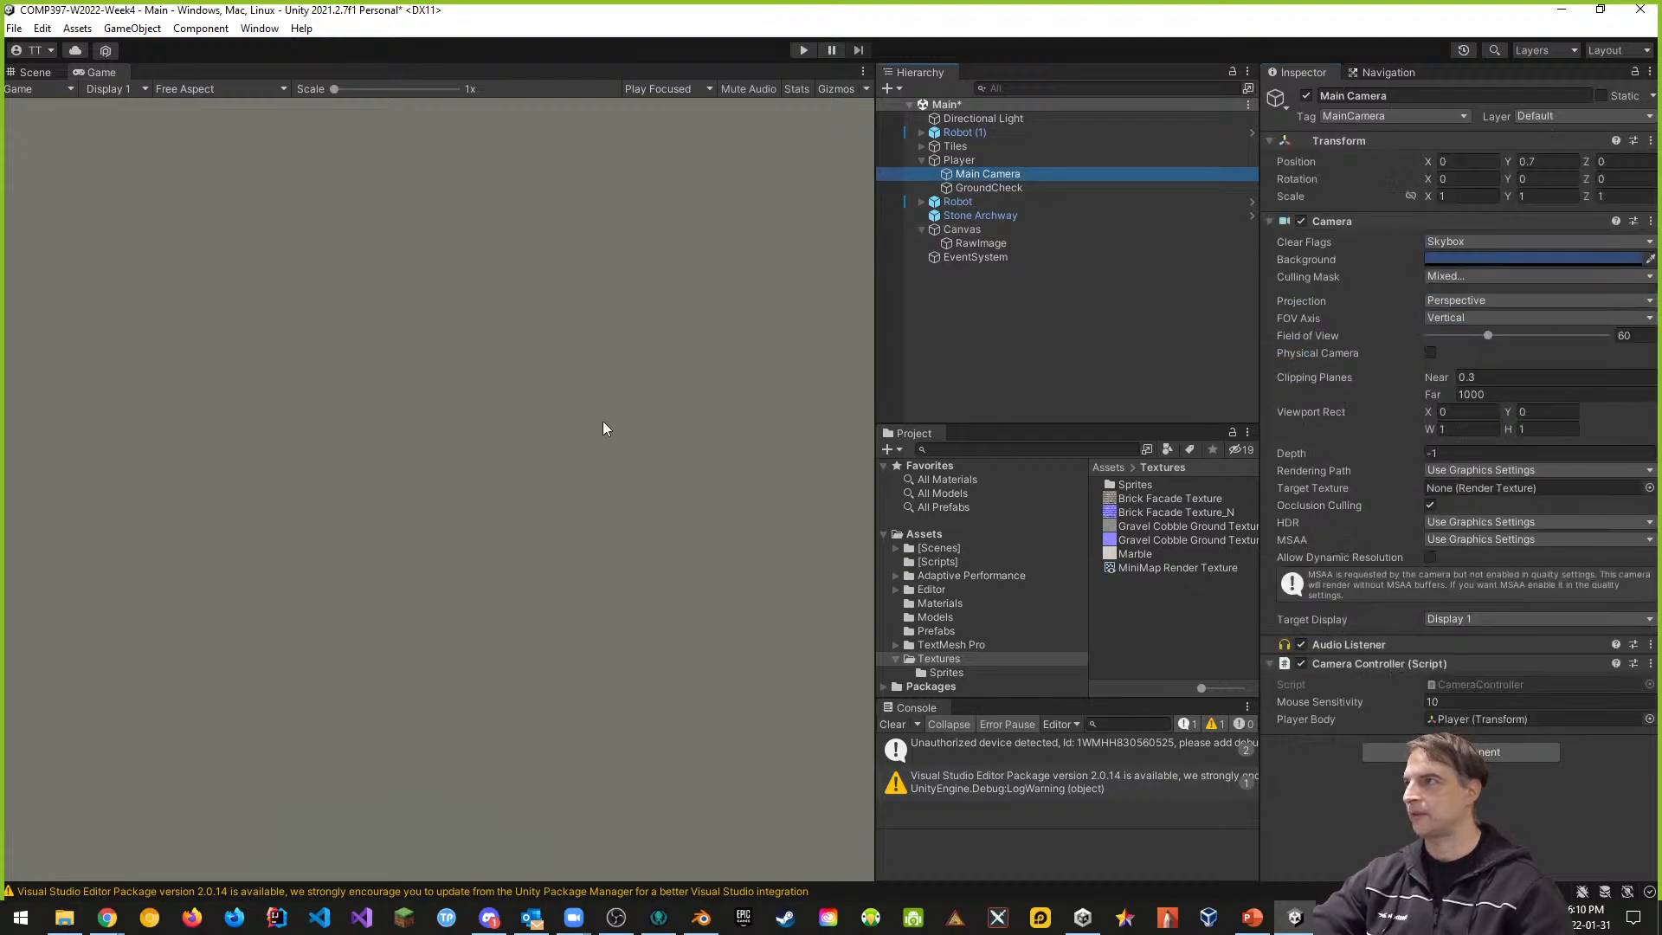
click(960, 159)
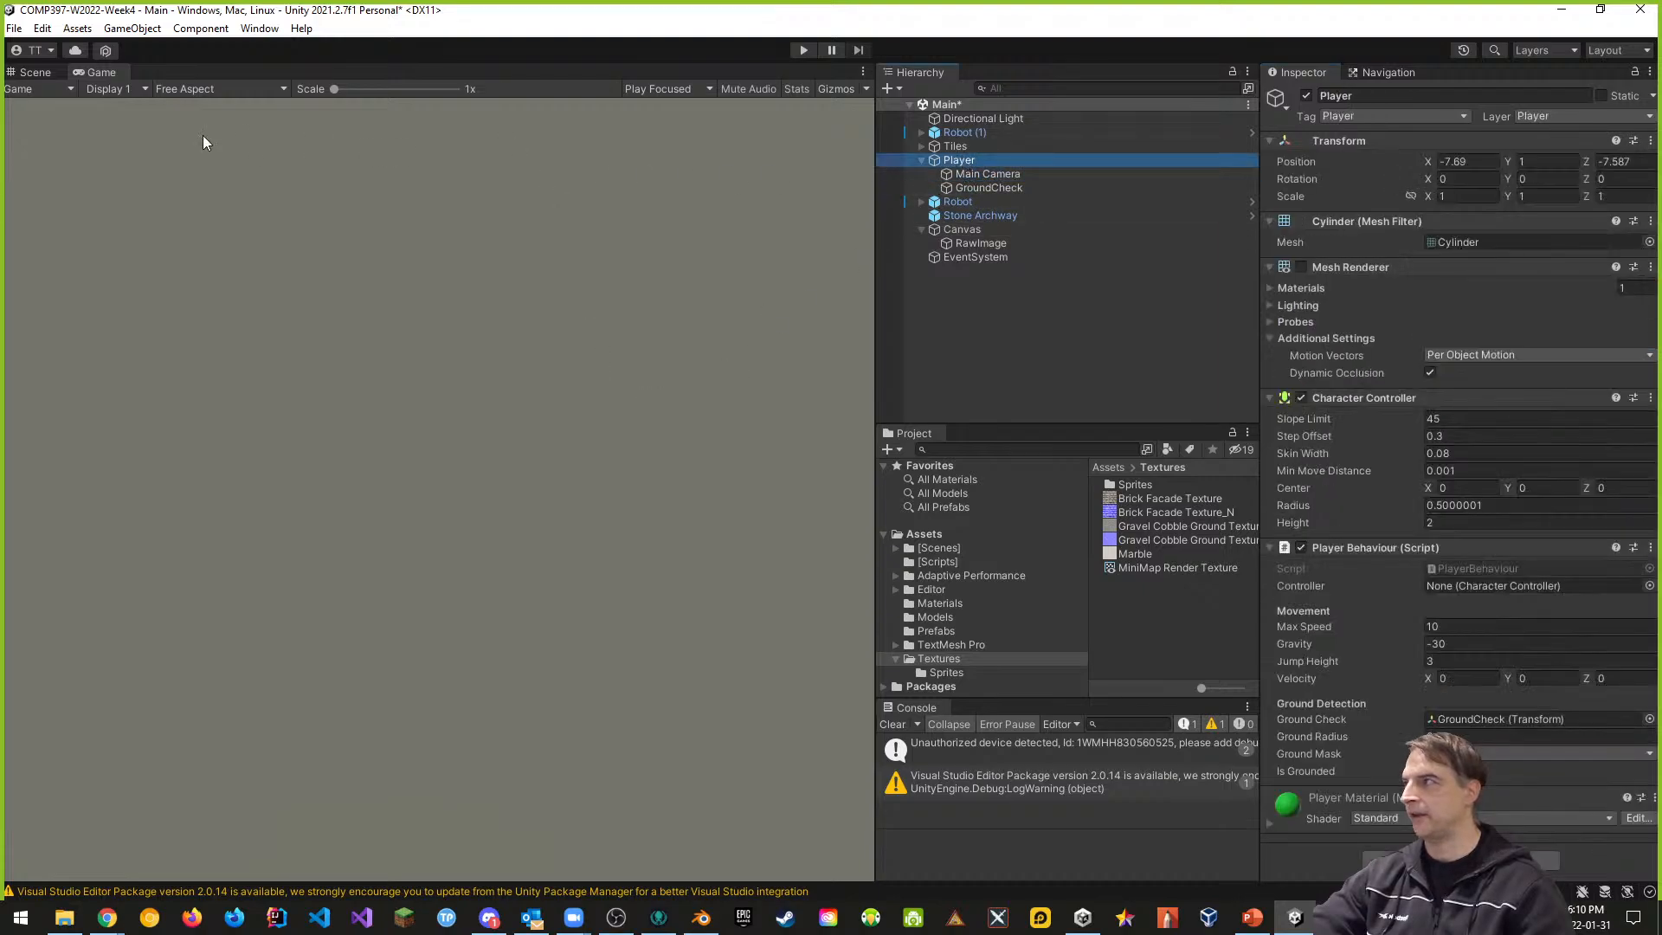
click(35, 72)
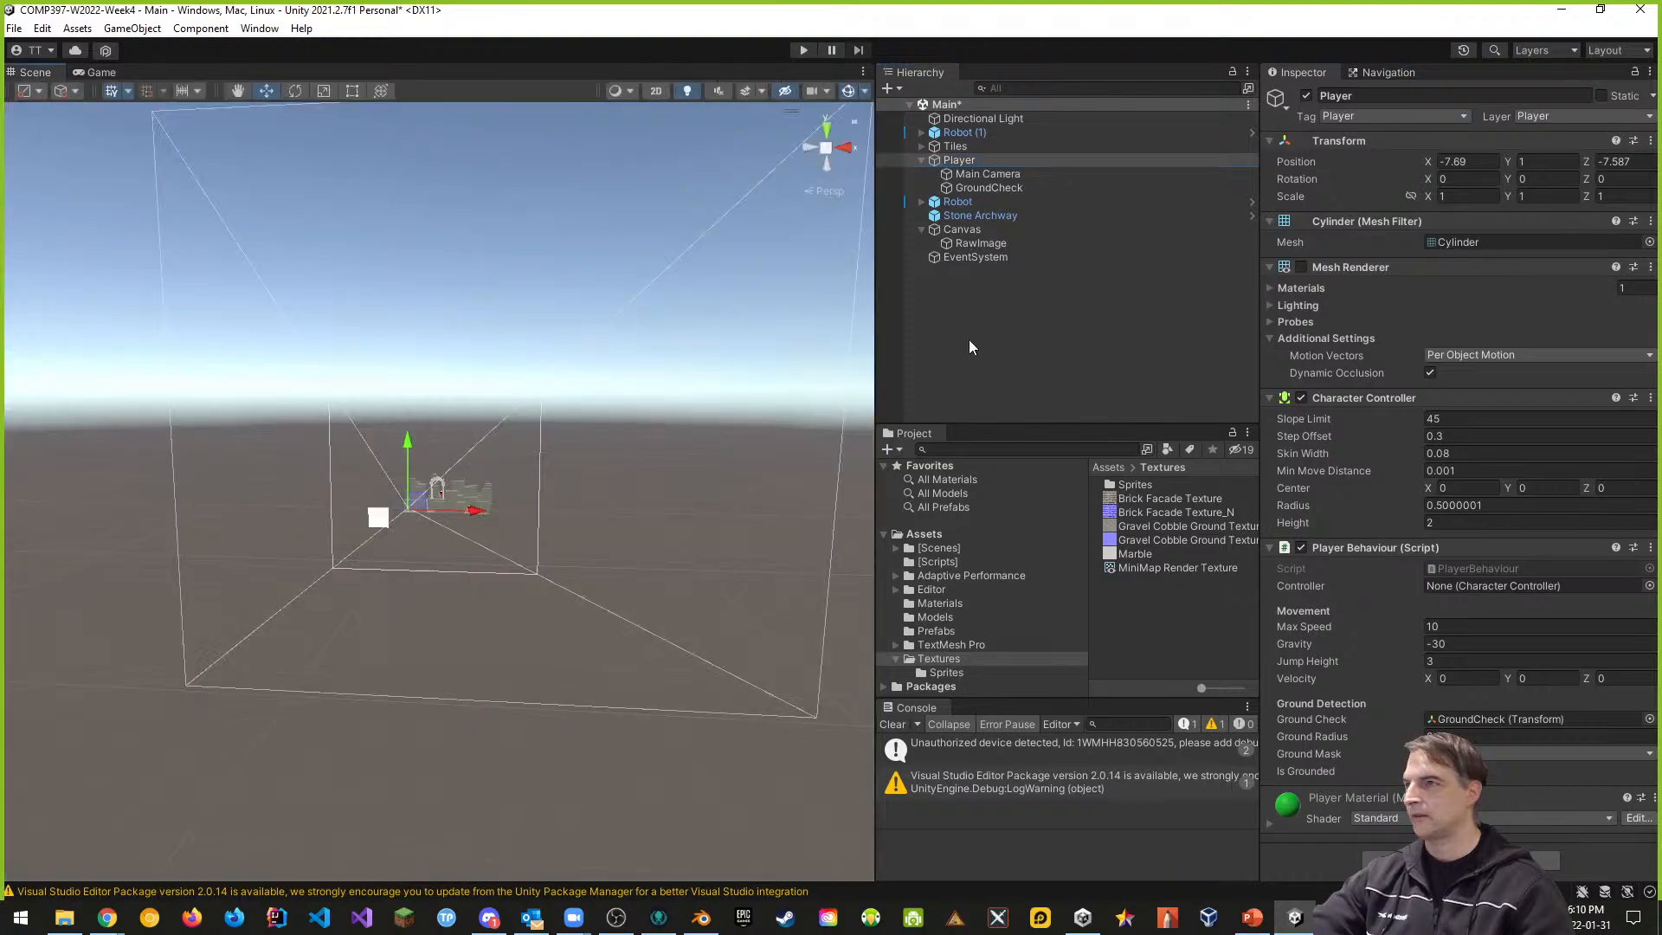
double_click(954, 162)
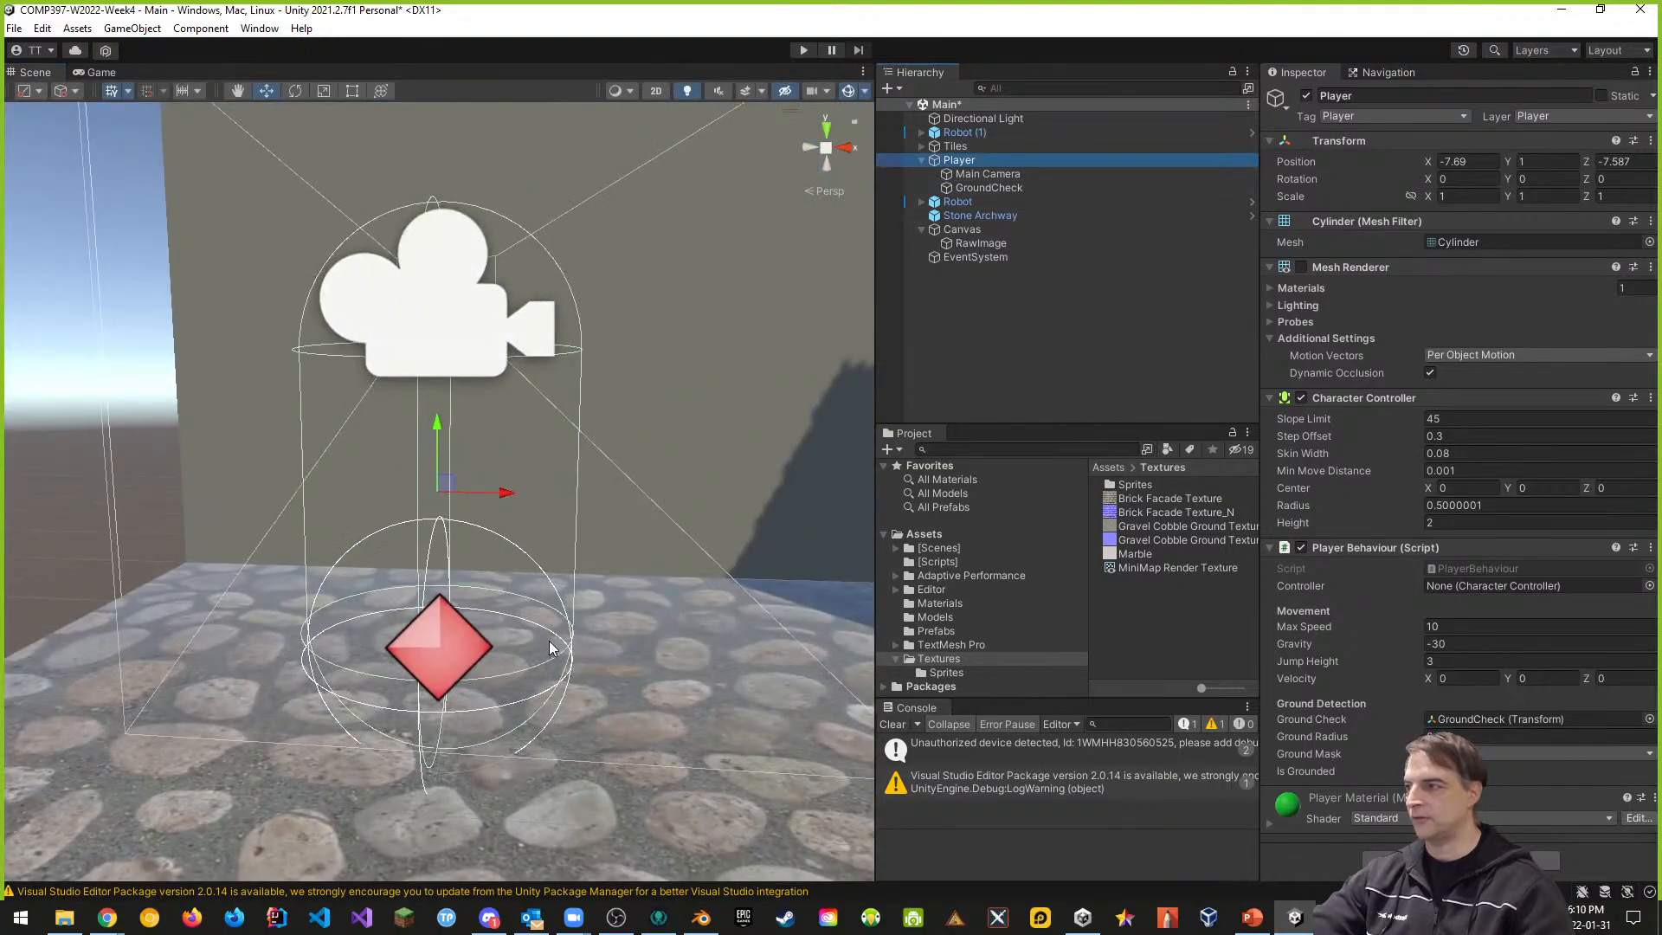
right_drag(548, 641, 562, 606)
key(s)
- Switch the Scene view to 2D and frame the whole Canvas
click(655, 91)
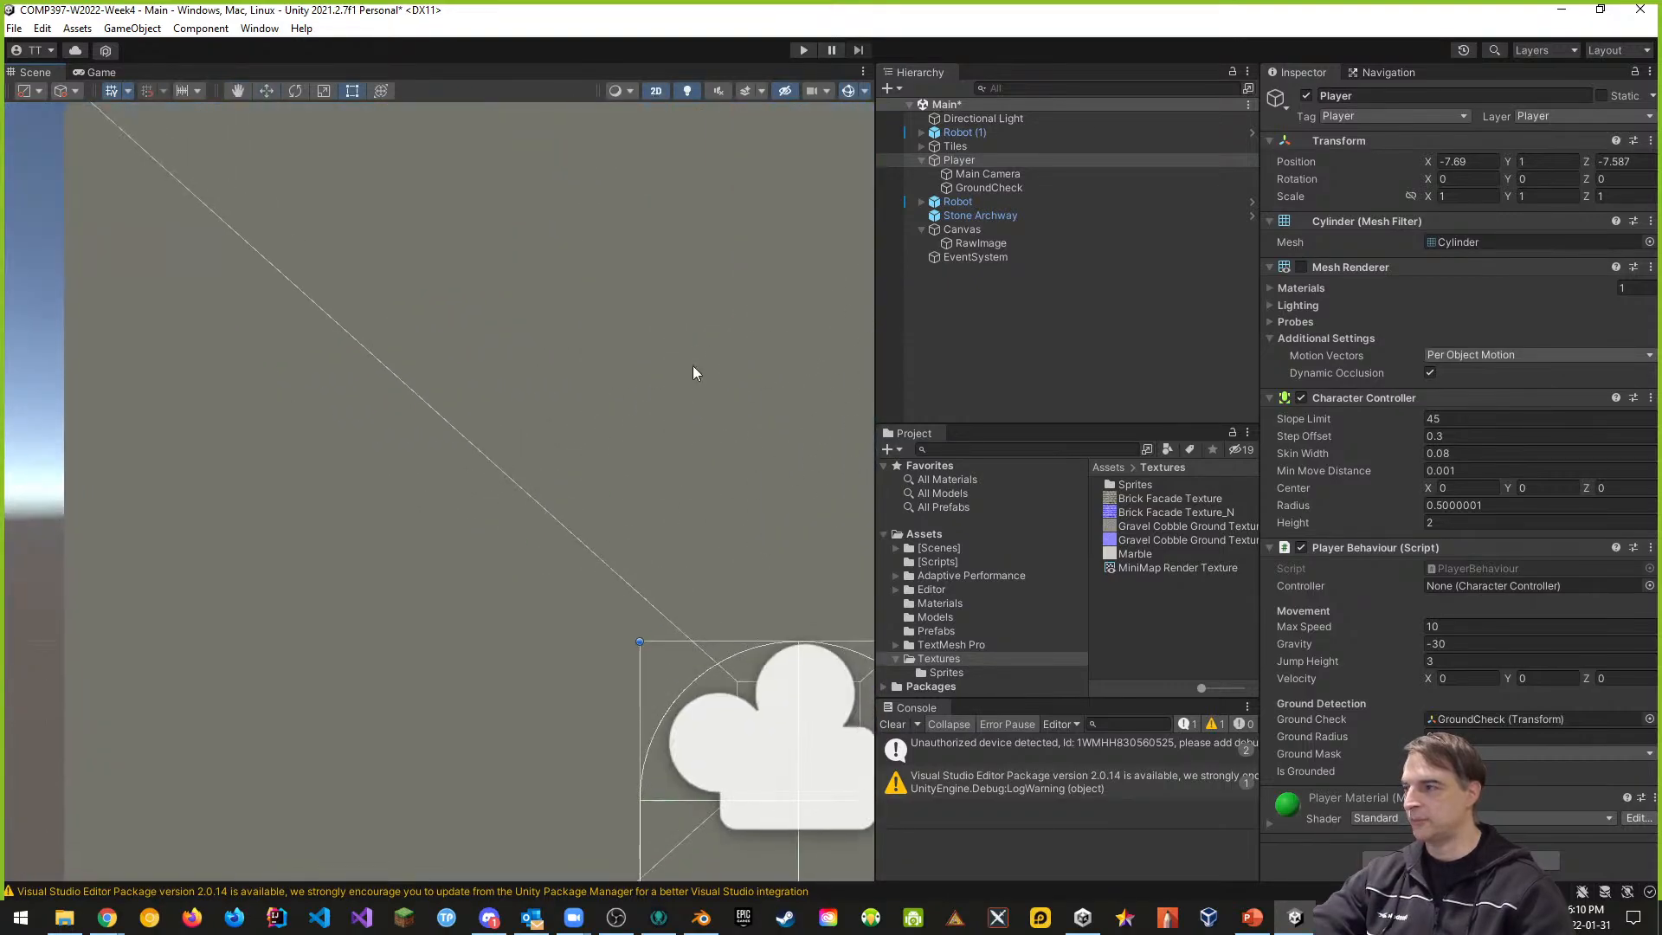
click(964, 231)
double_click(967, 233)
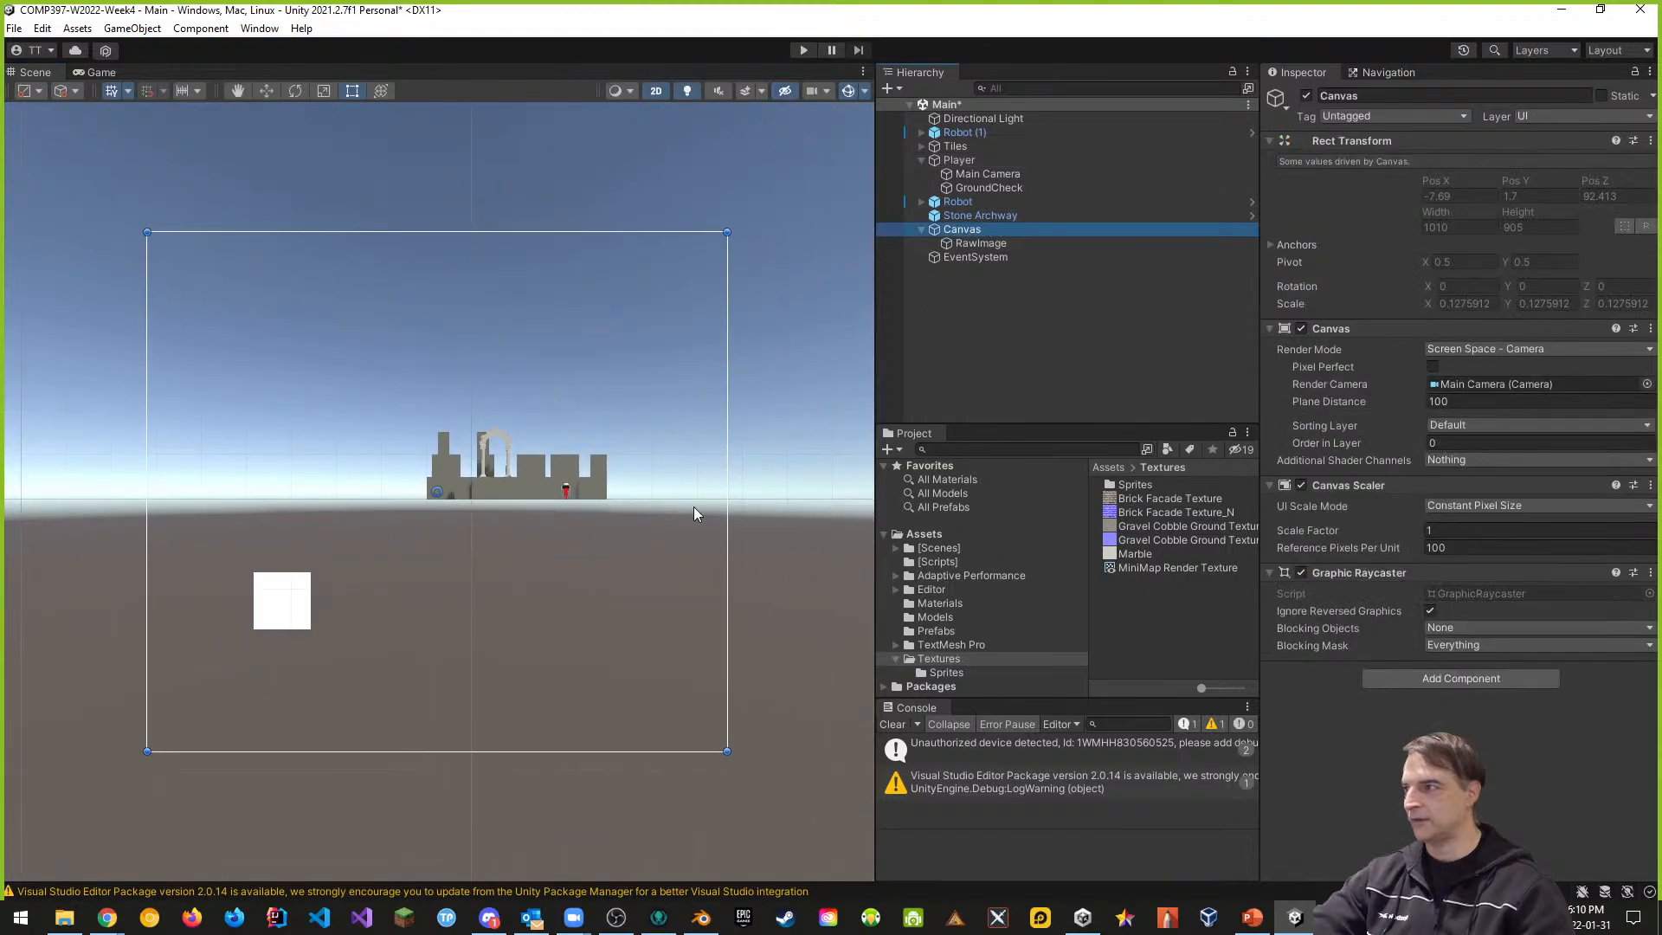
middle_drag(694, 506, 711, 560)
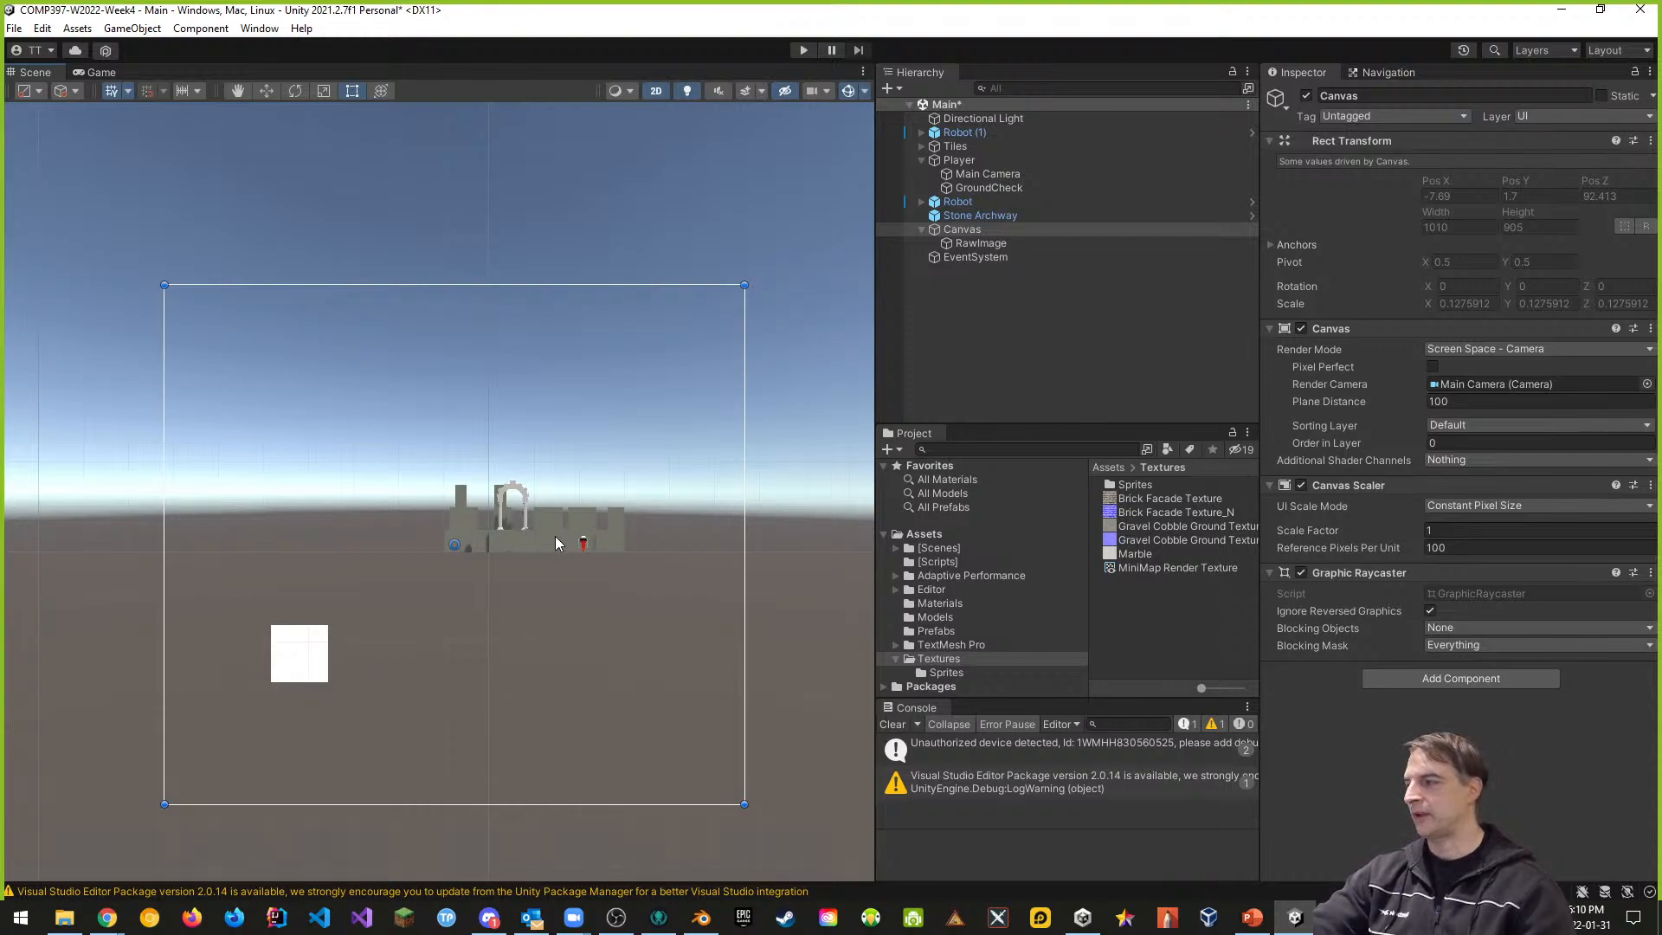
- Run the game briefly to check the raw image on screen, stop it, and open the Canvas's Order in Layer value
click(804, 50)
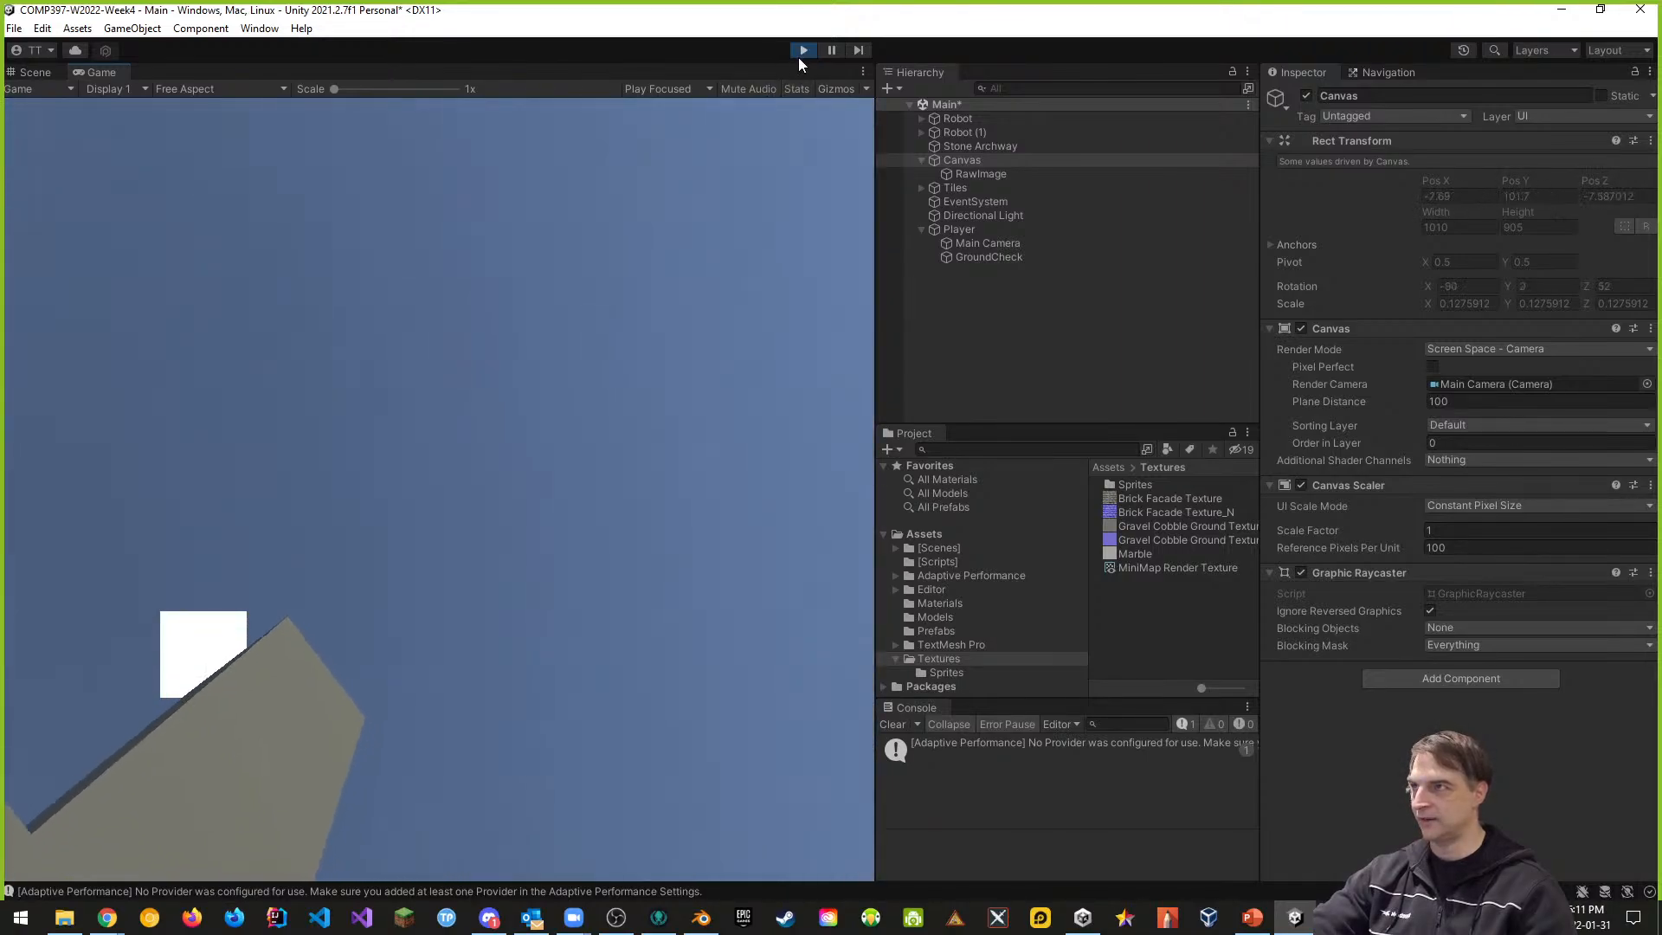
click(803, 50)
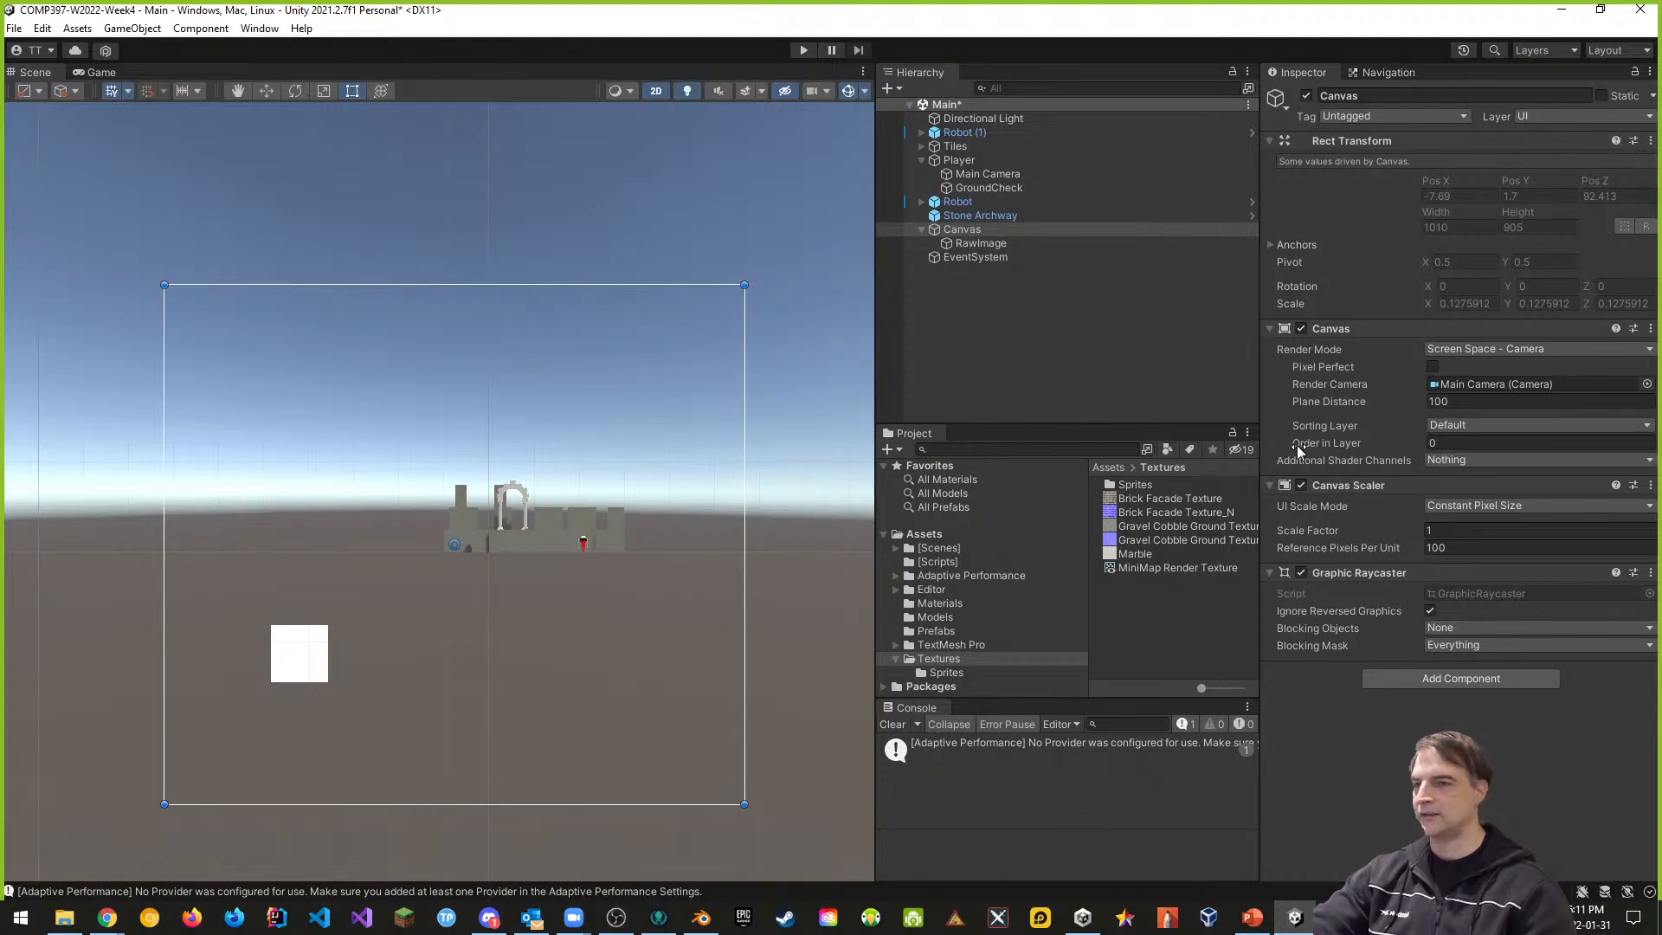
click(1430, 443)
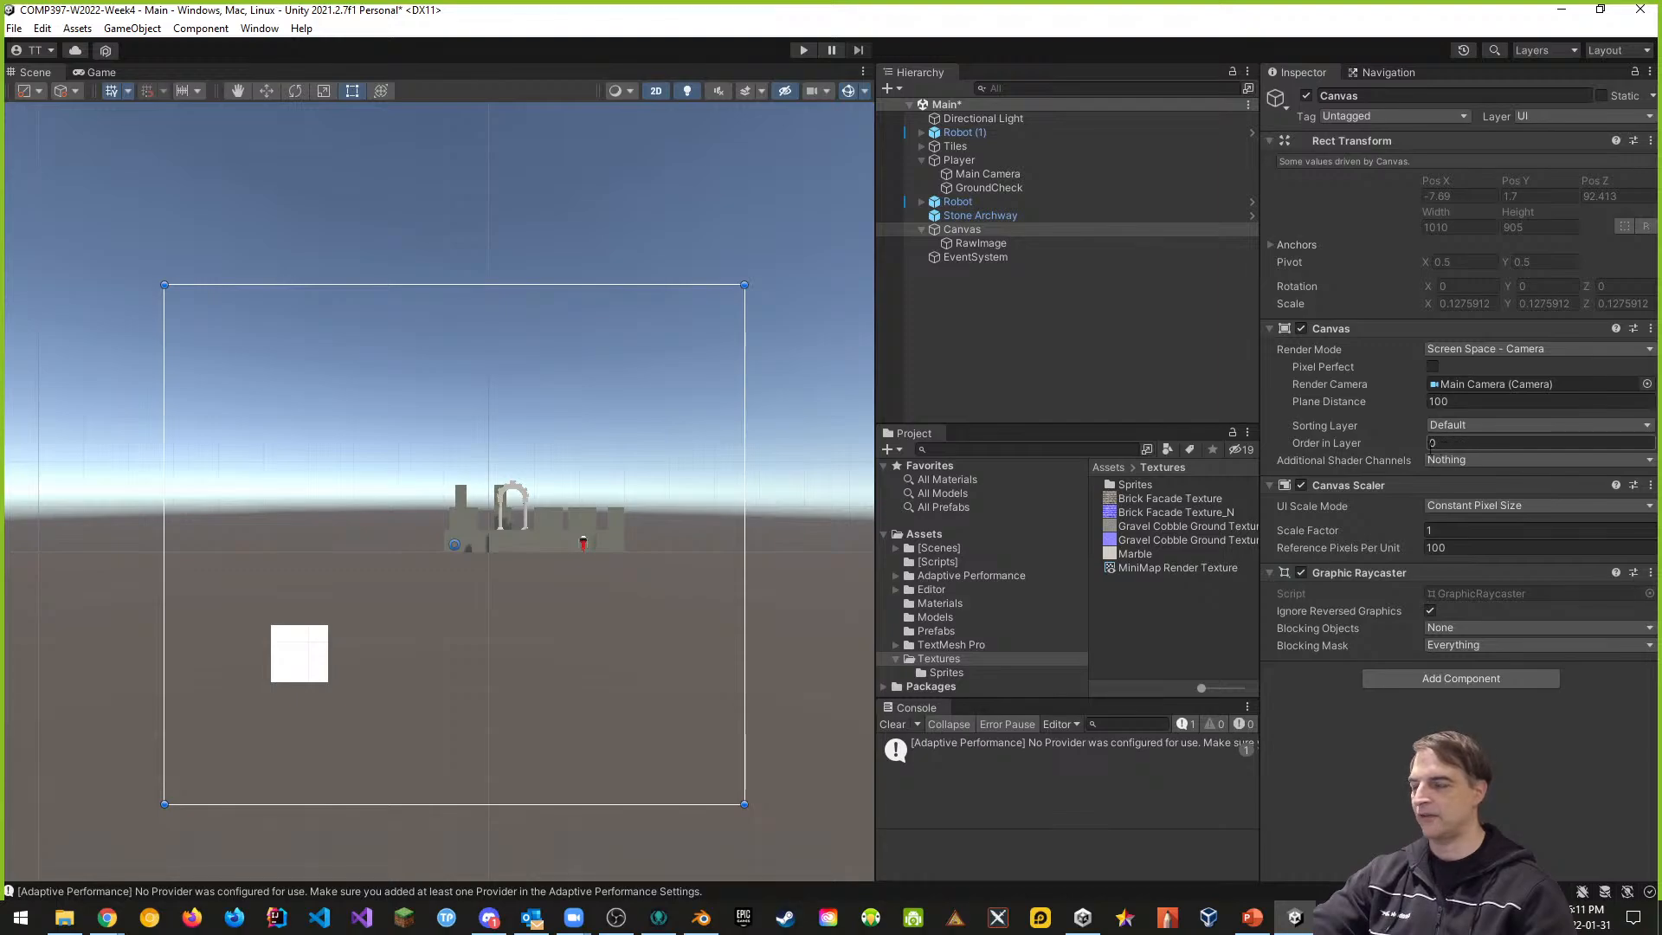
click(1445, 442)
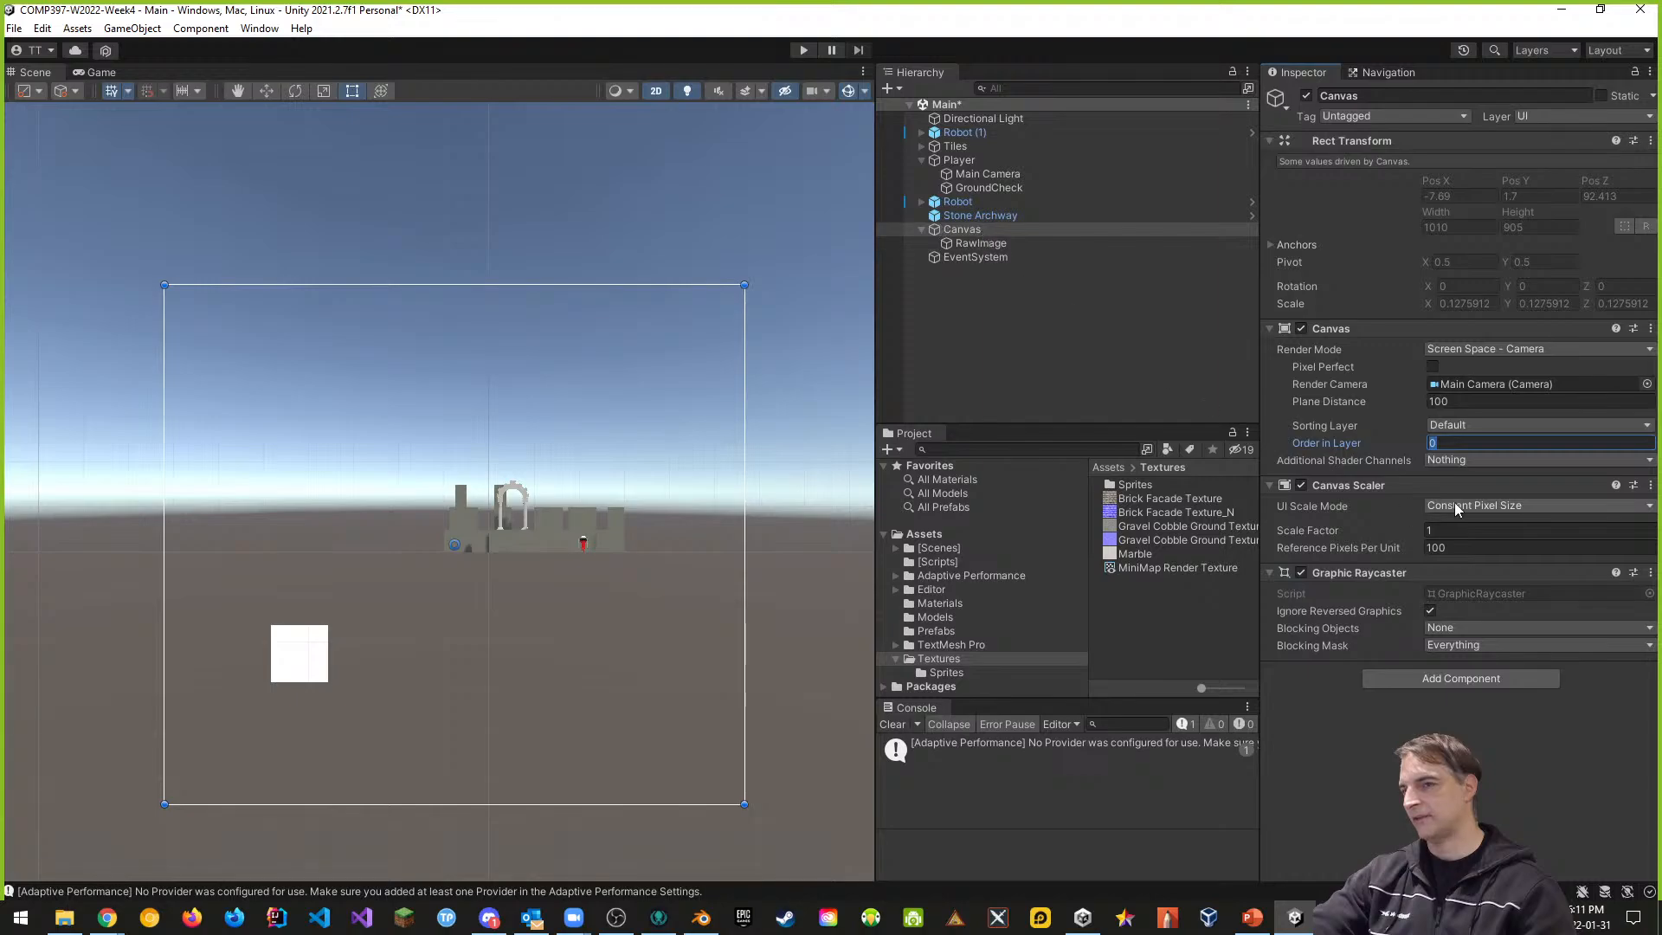
- Set the Canvas's Order in Layer to 100 and run the game briefly to check the raw image
text(1)
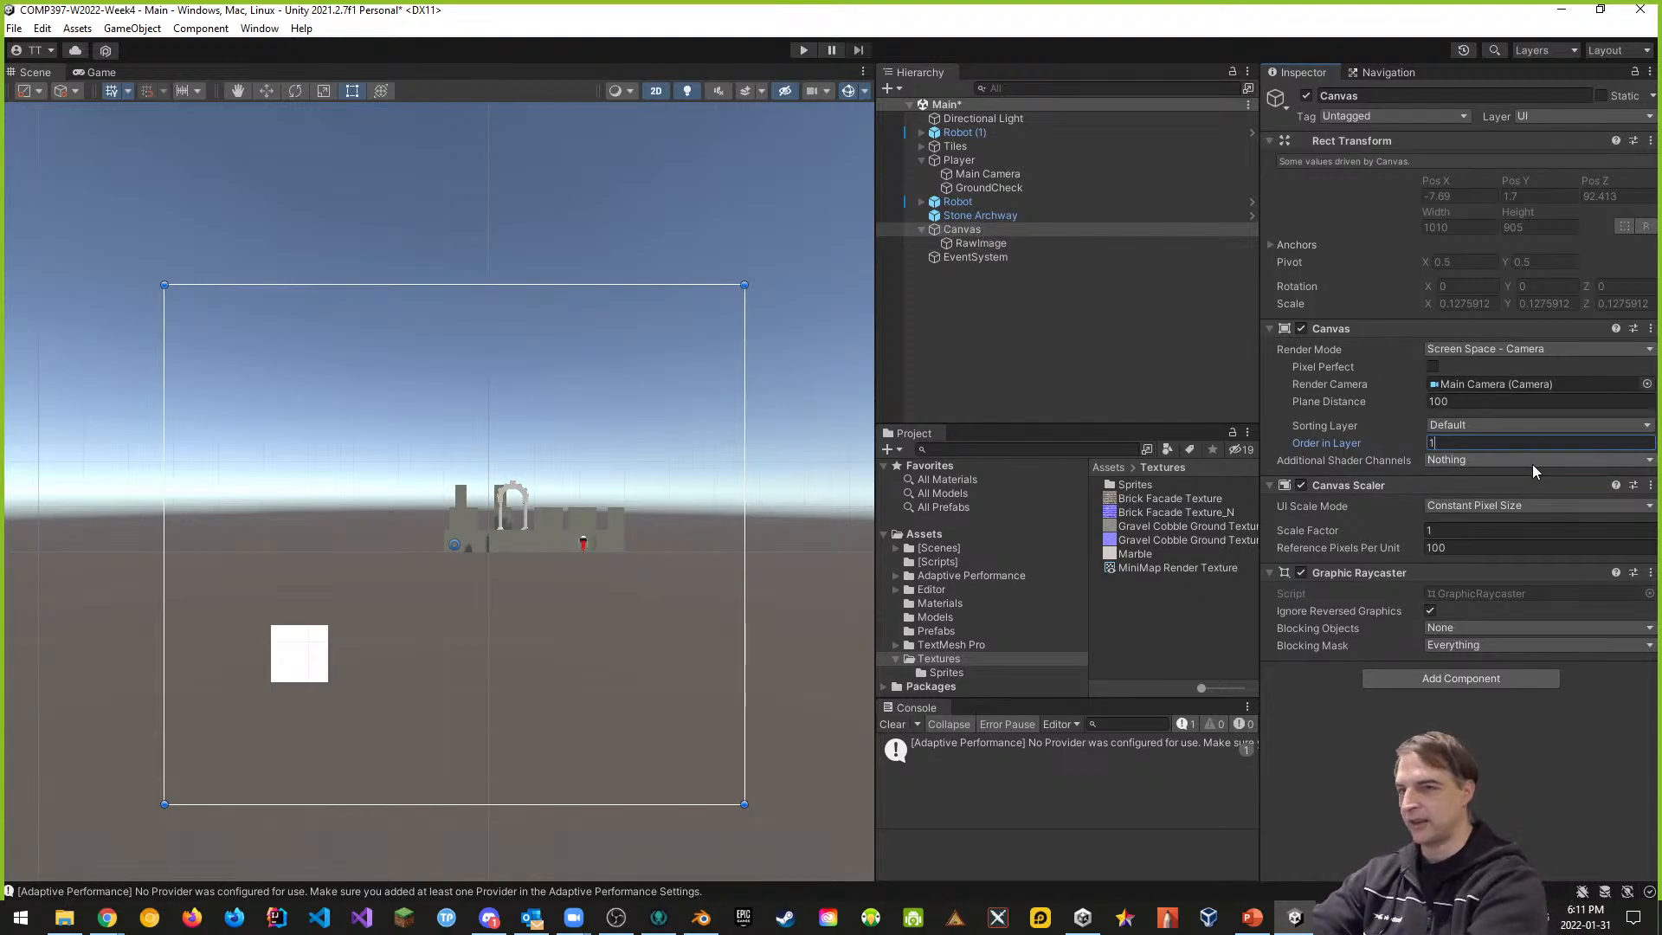
text(00)
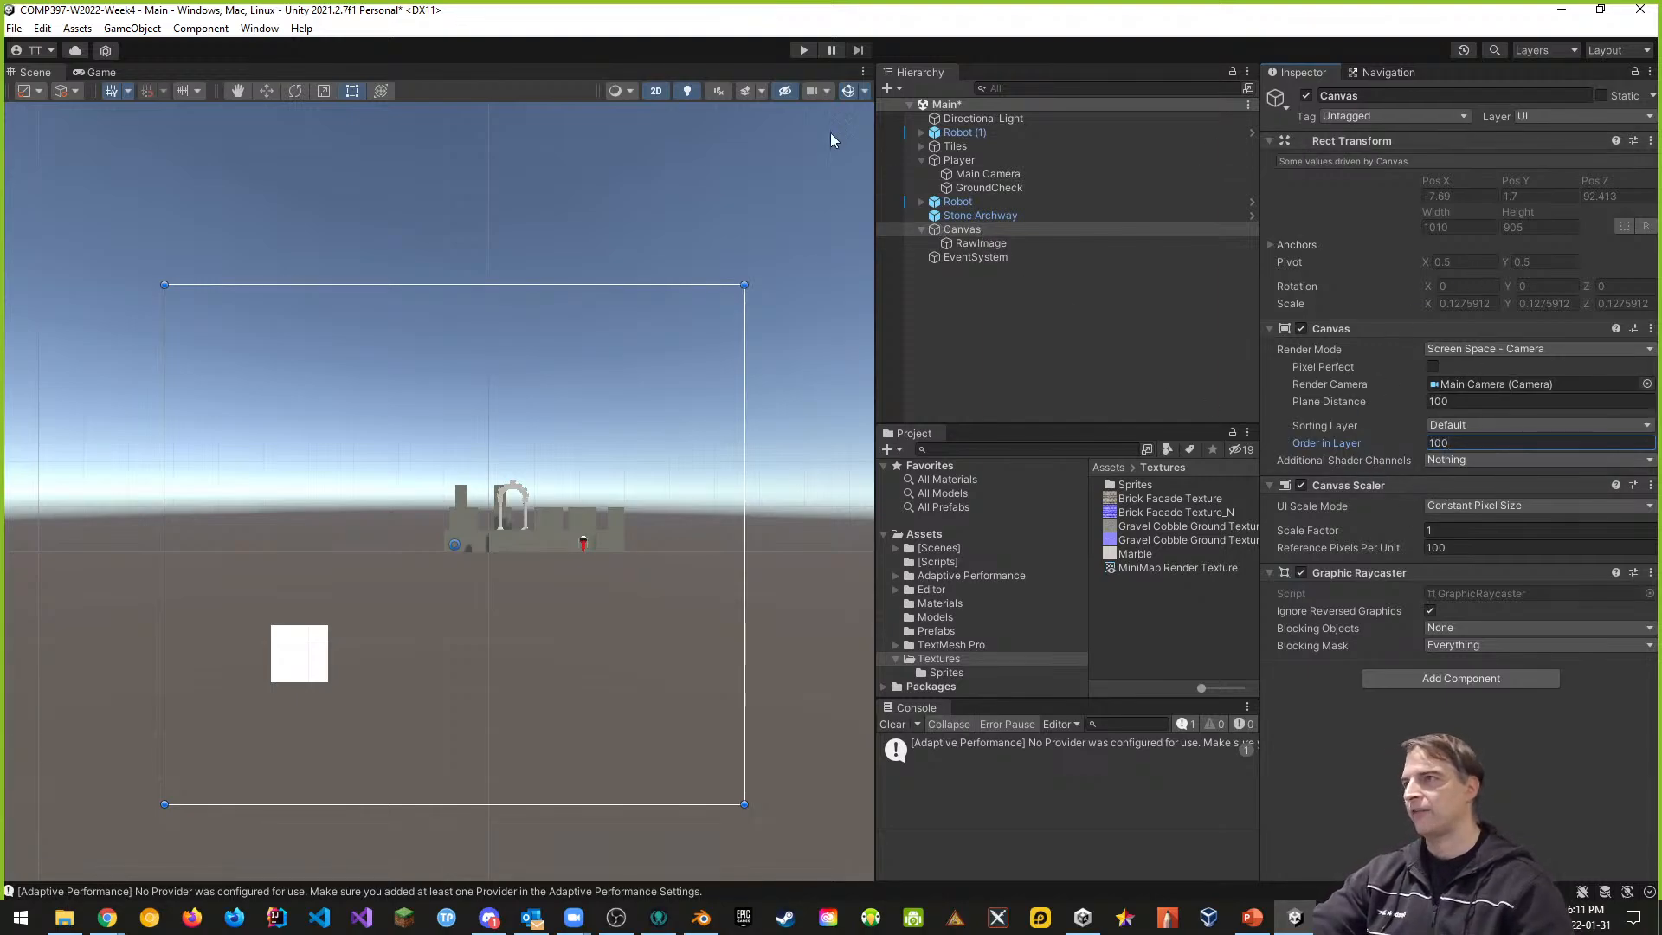
click(803, 50)
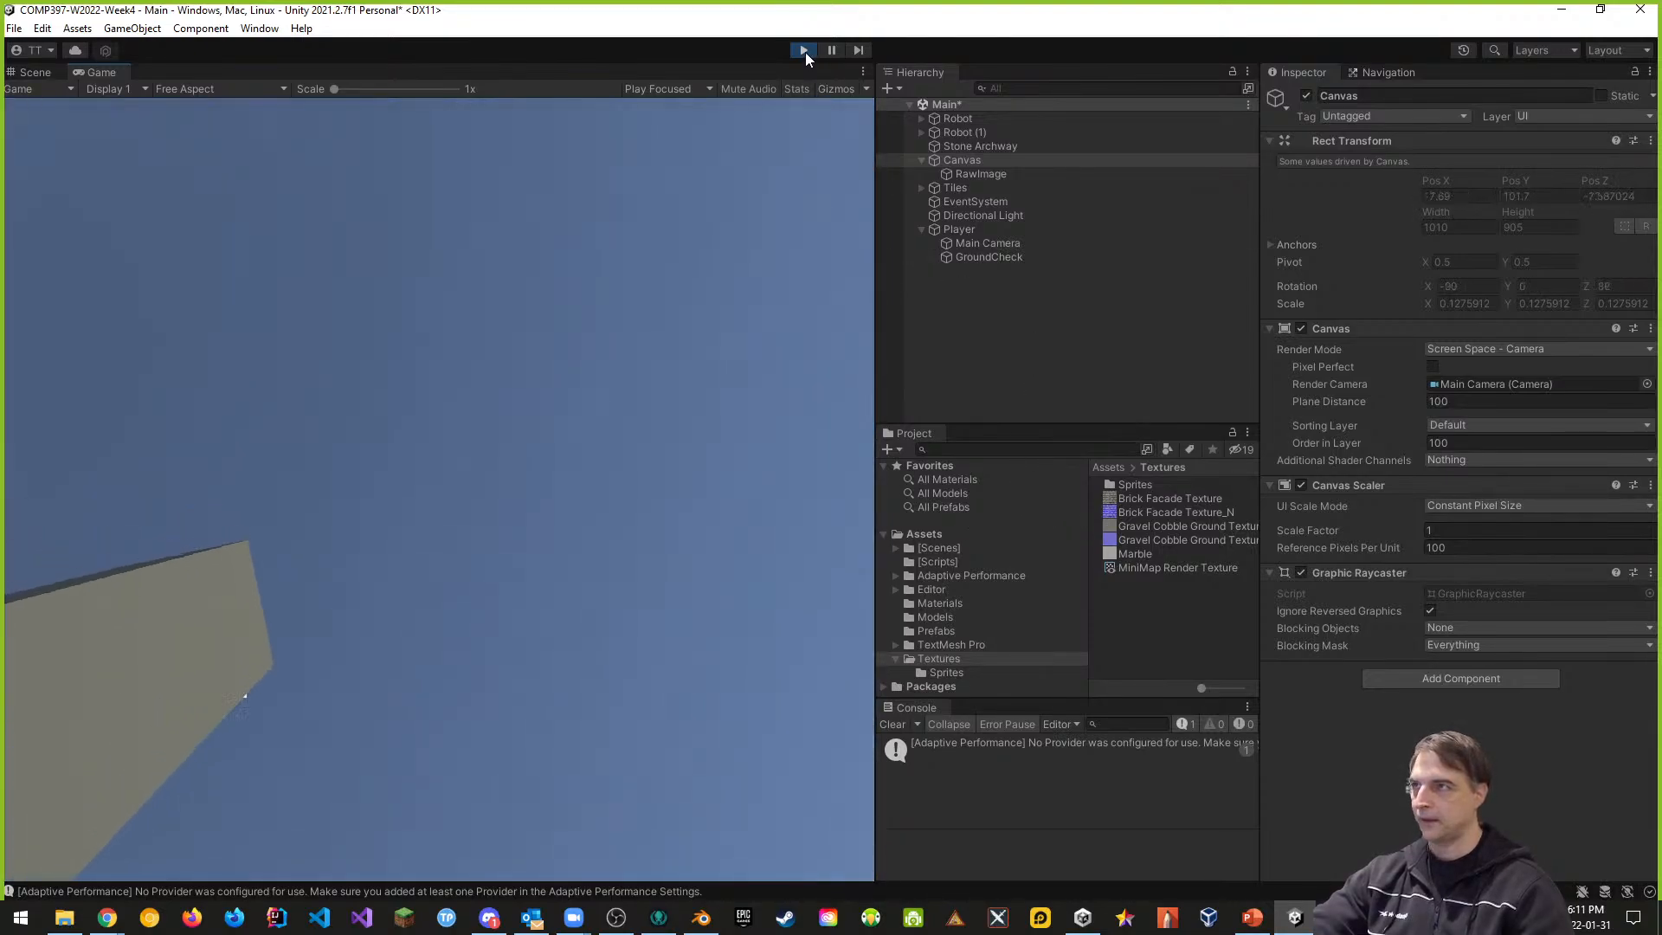
click(803, 50)
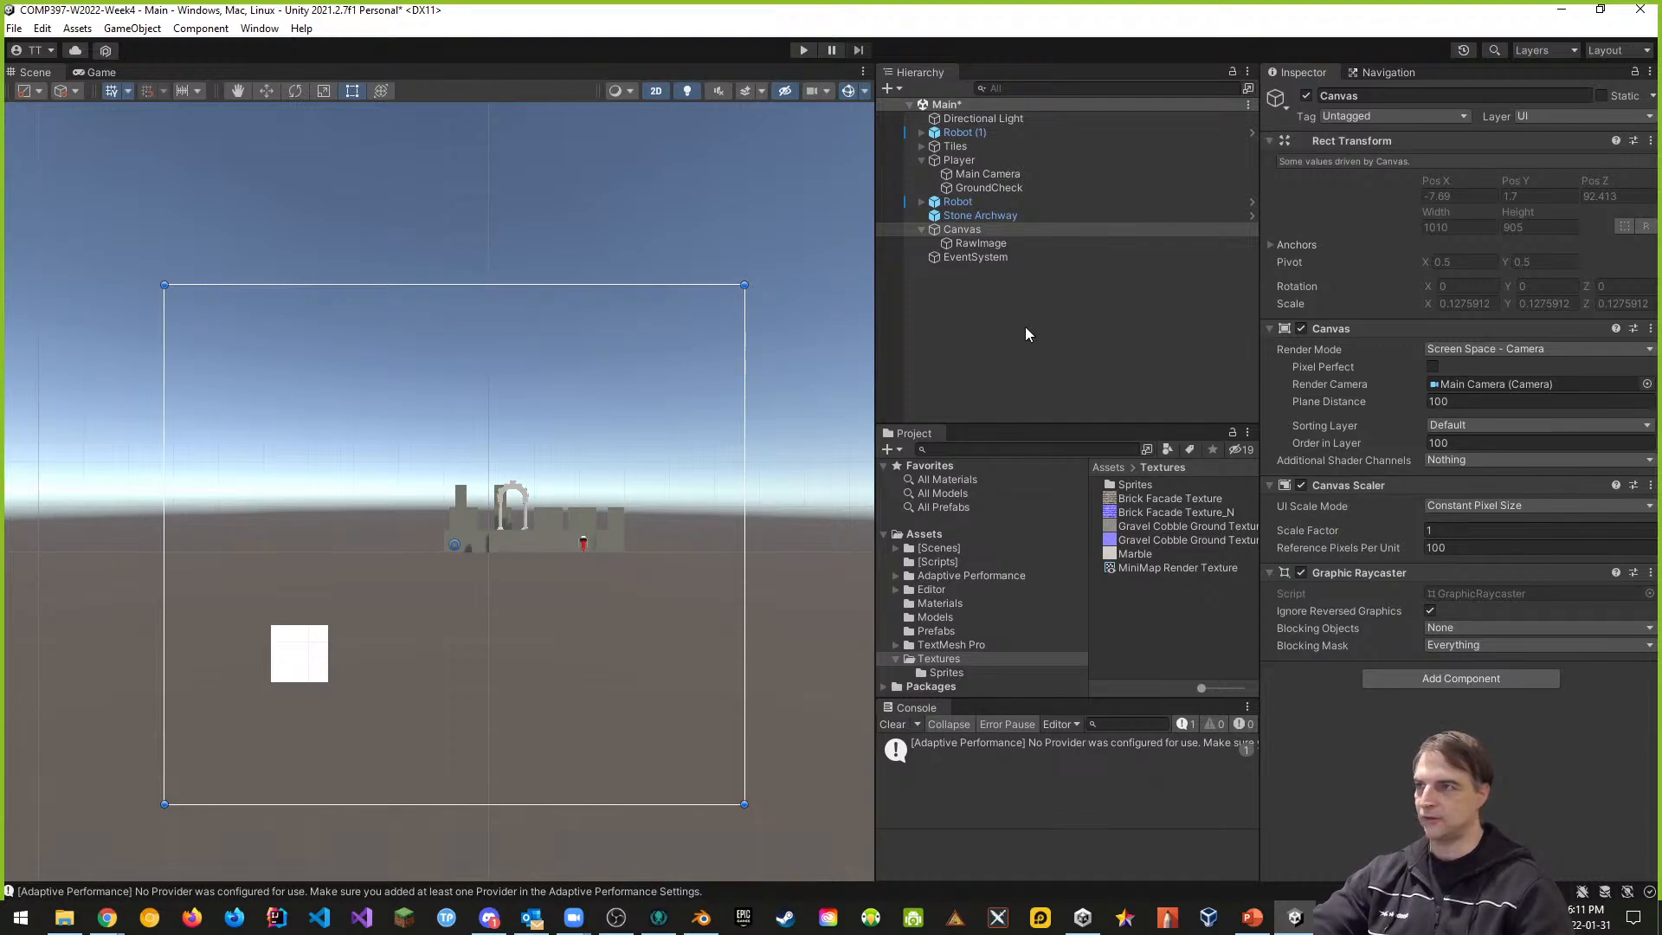
- Create a material named MiniMap Material in the project's Materials folder
click(981, 176)
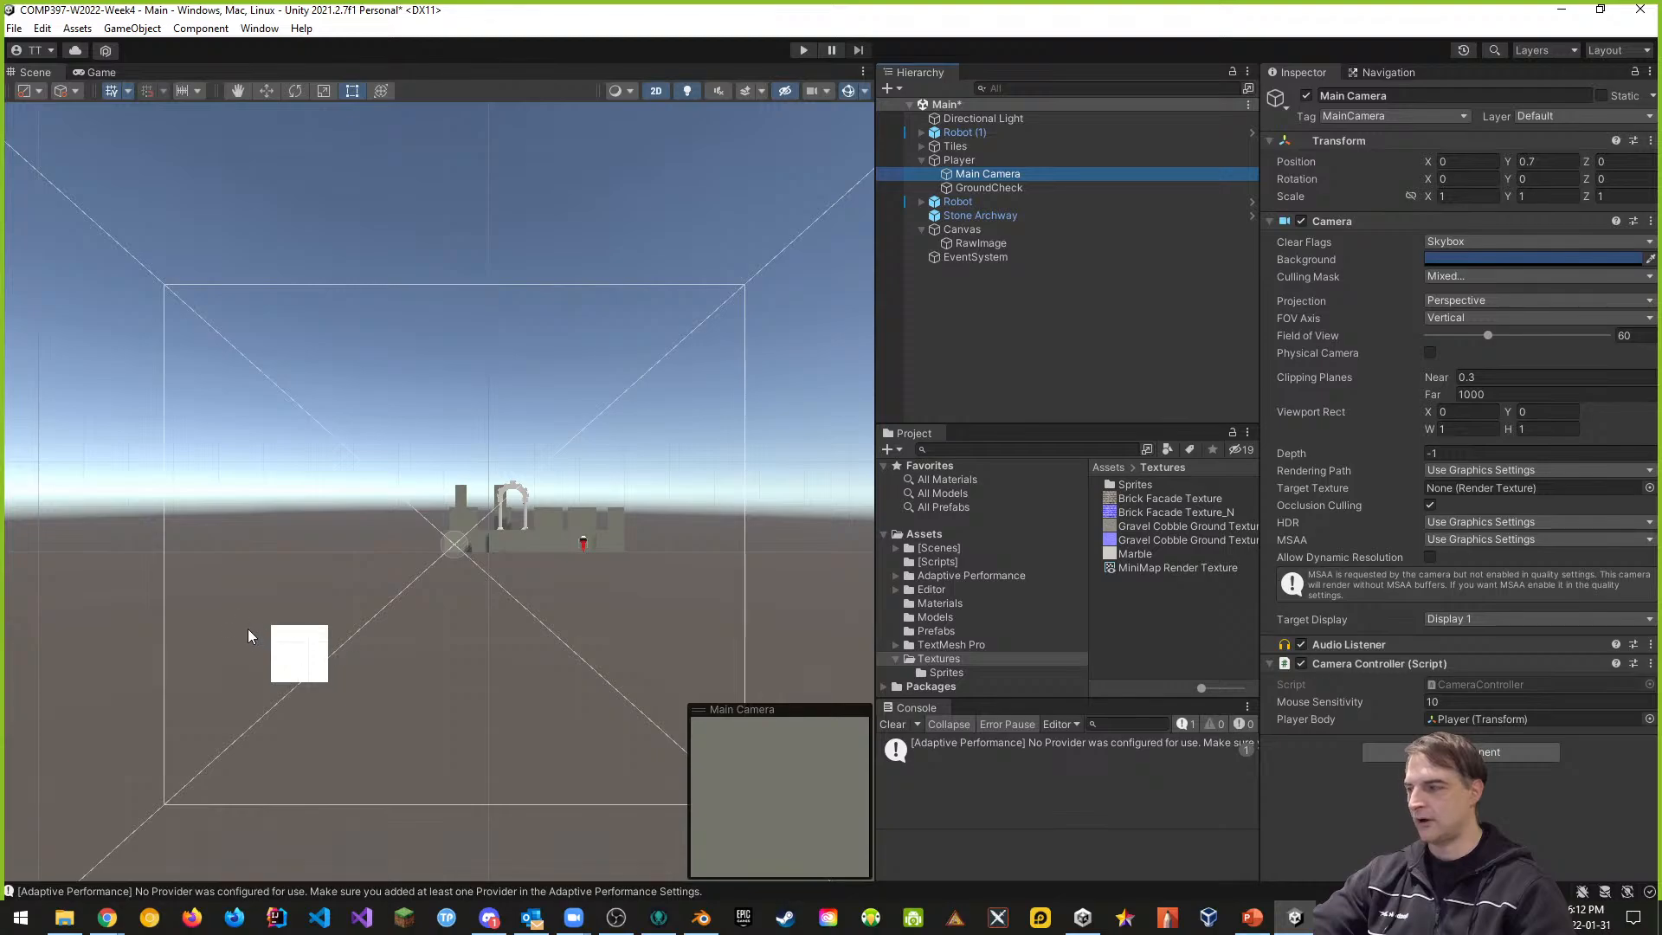
click(986, 243)
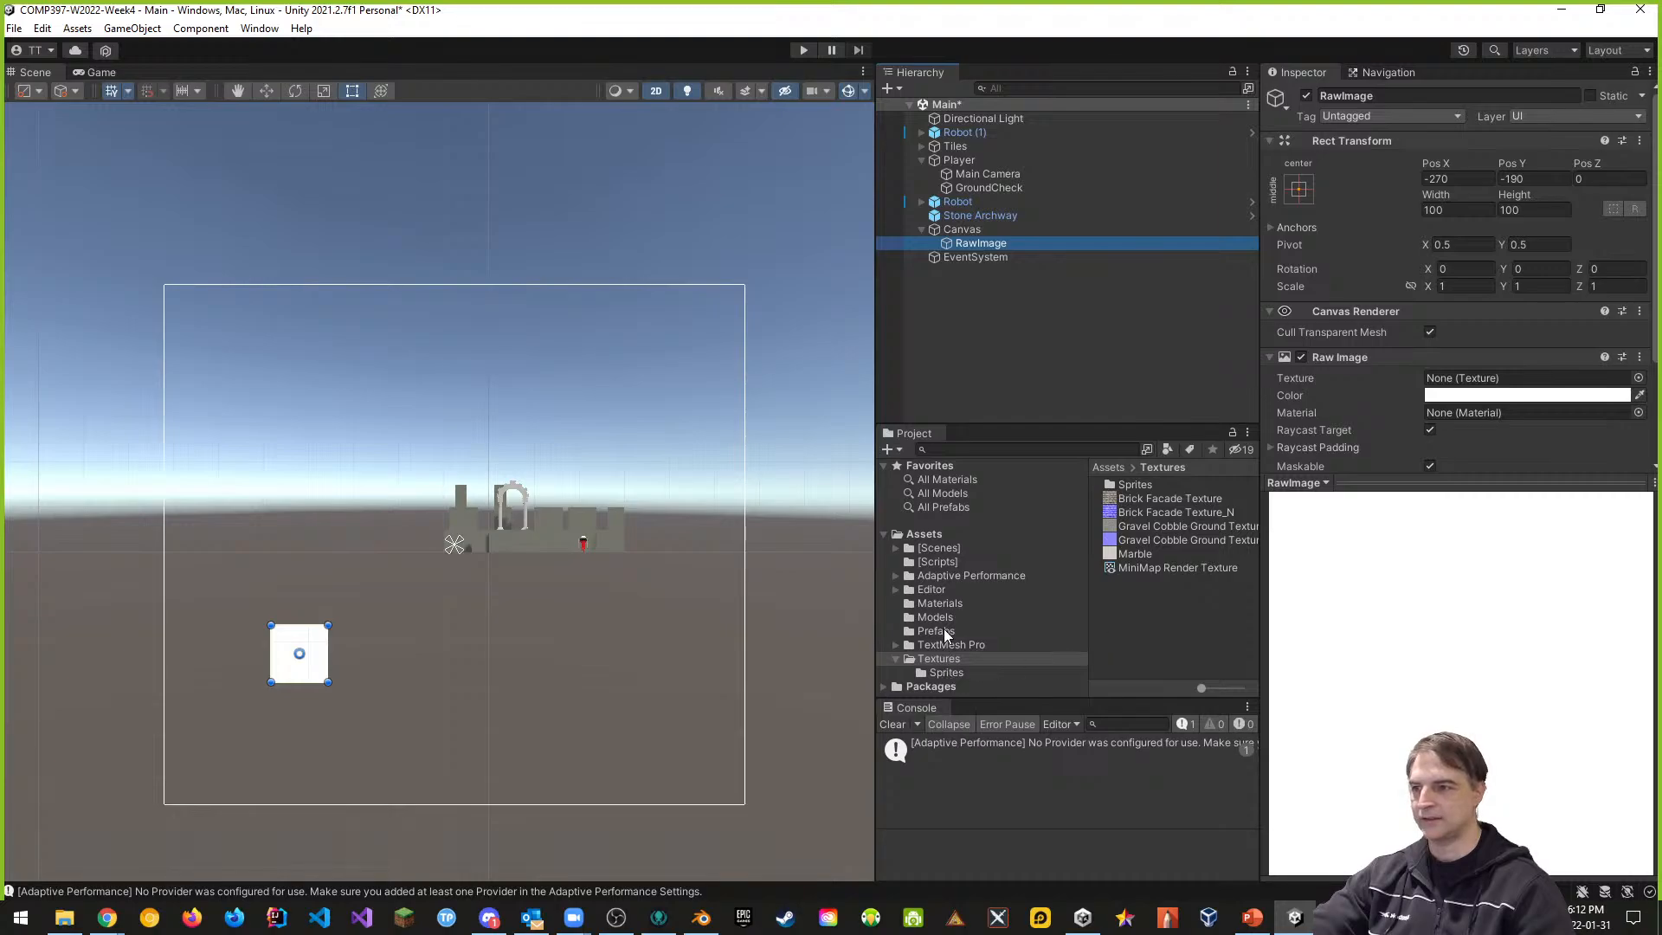
click(939, 604)
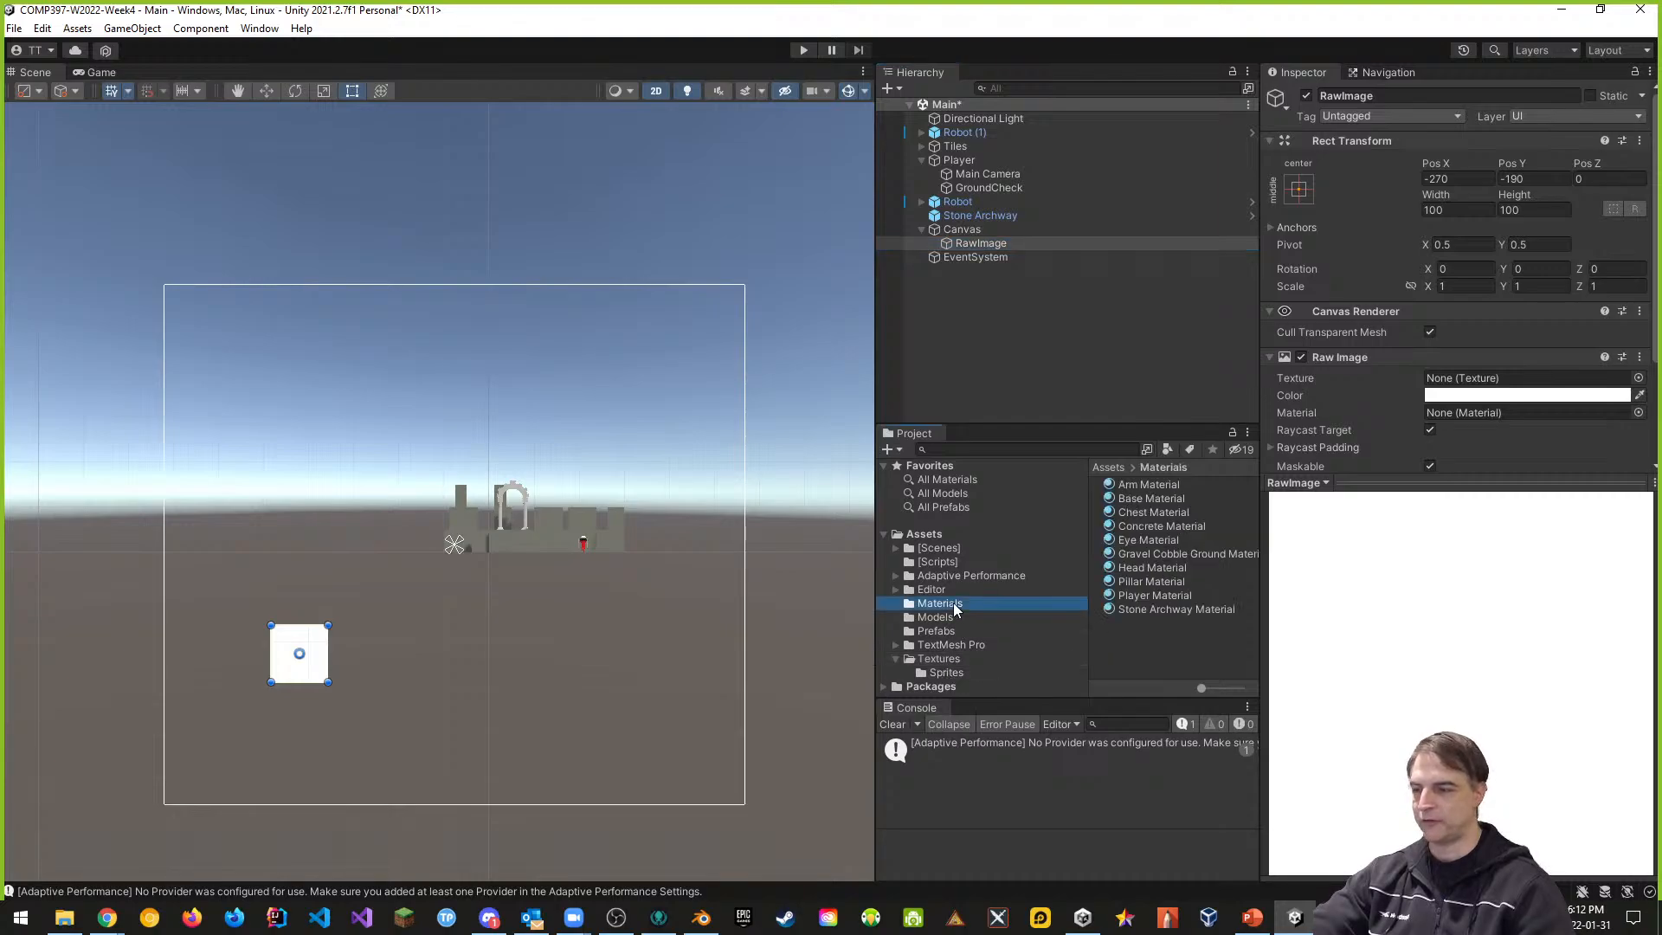
right_click(1139, 651)
mouse_move(1220, 177)
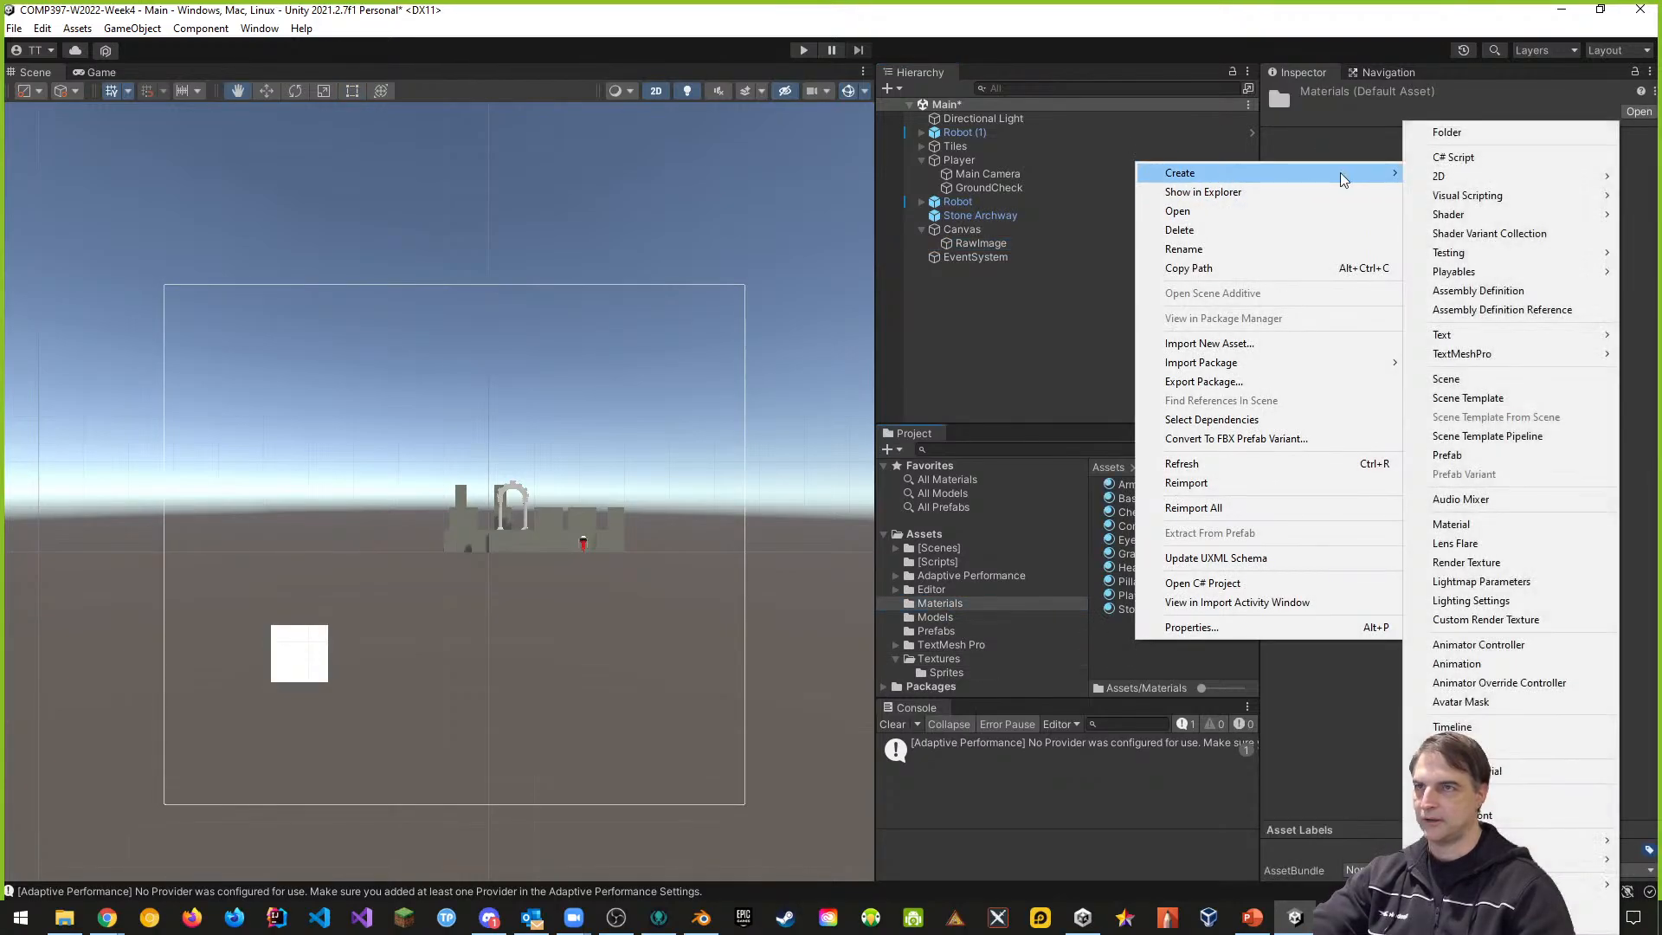
click(1474, 523)
text(Mi)
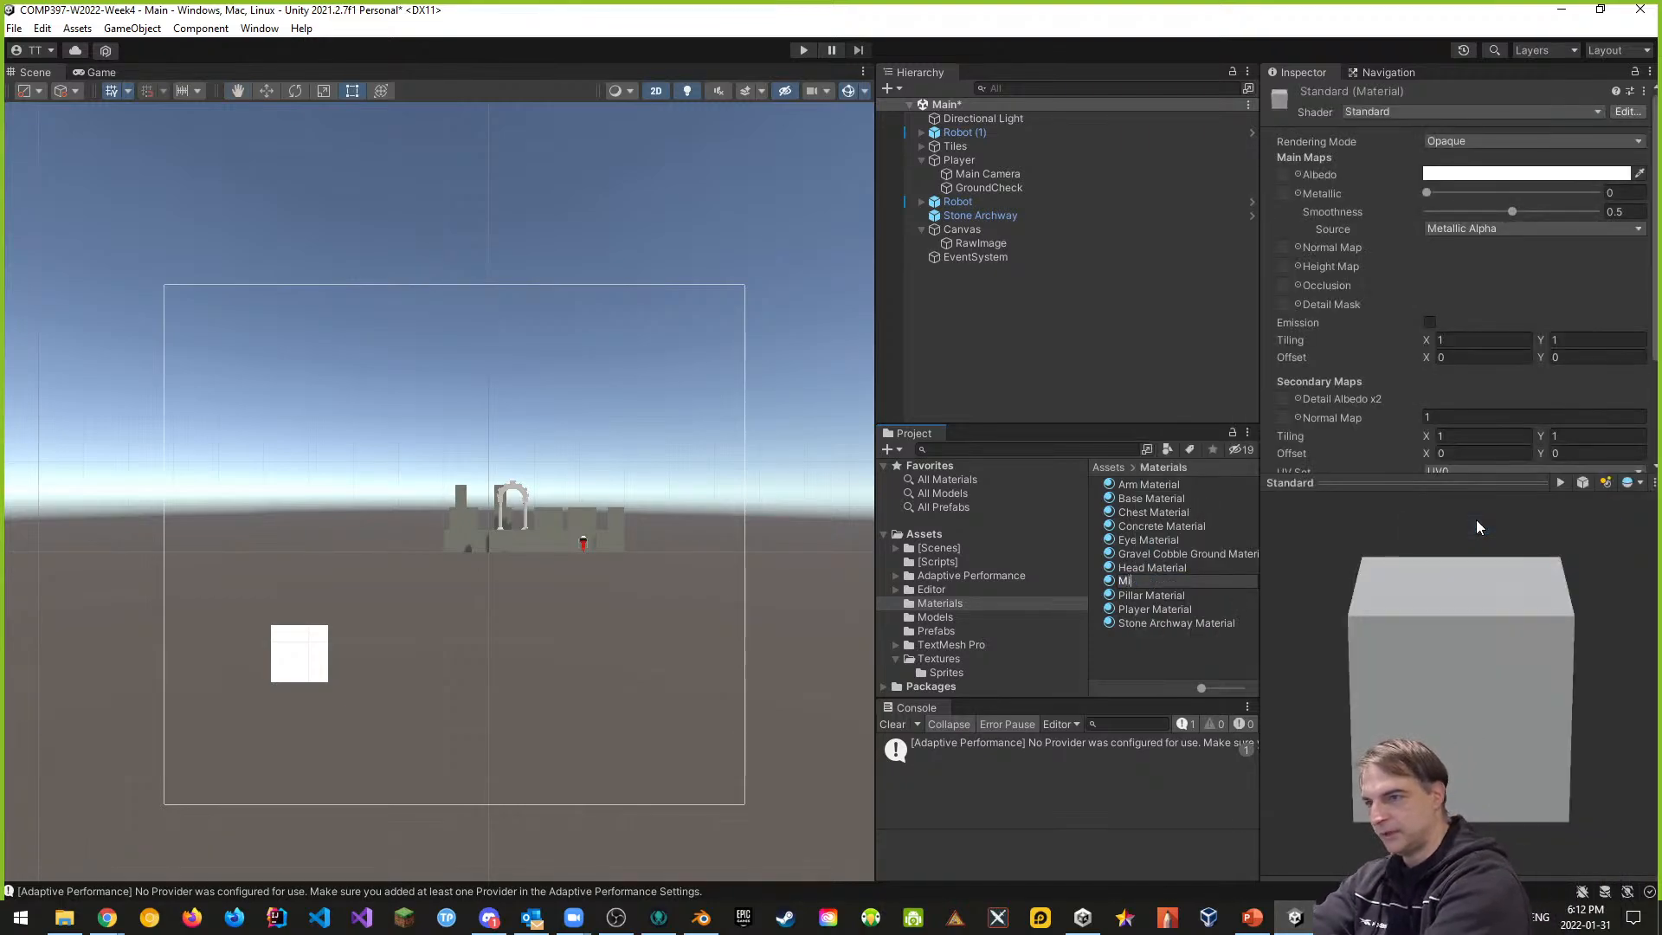
text(Map)
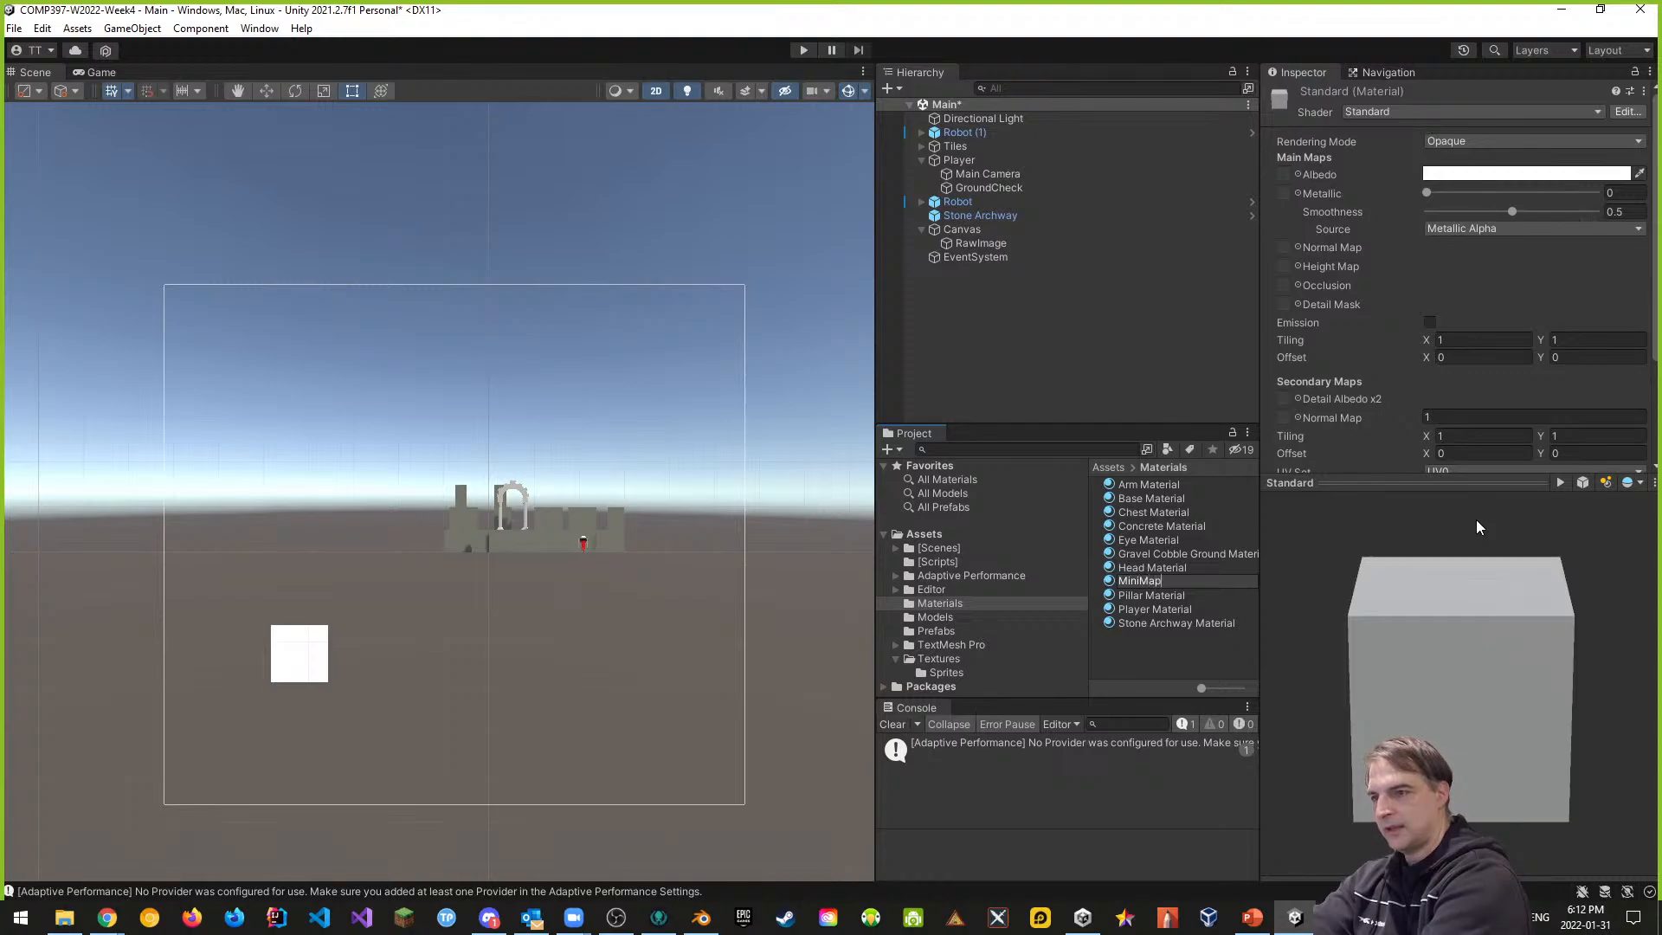
text( Material)
key(Return)
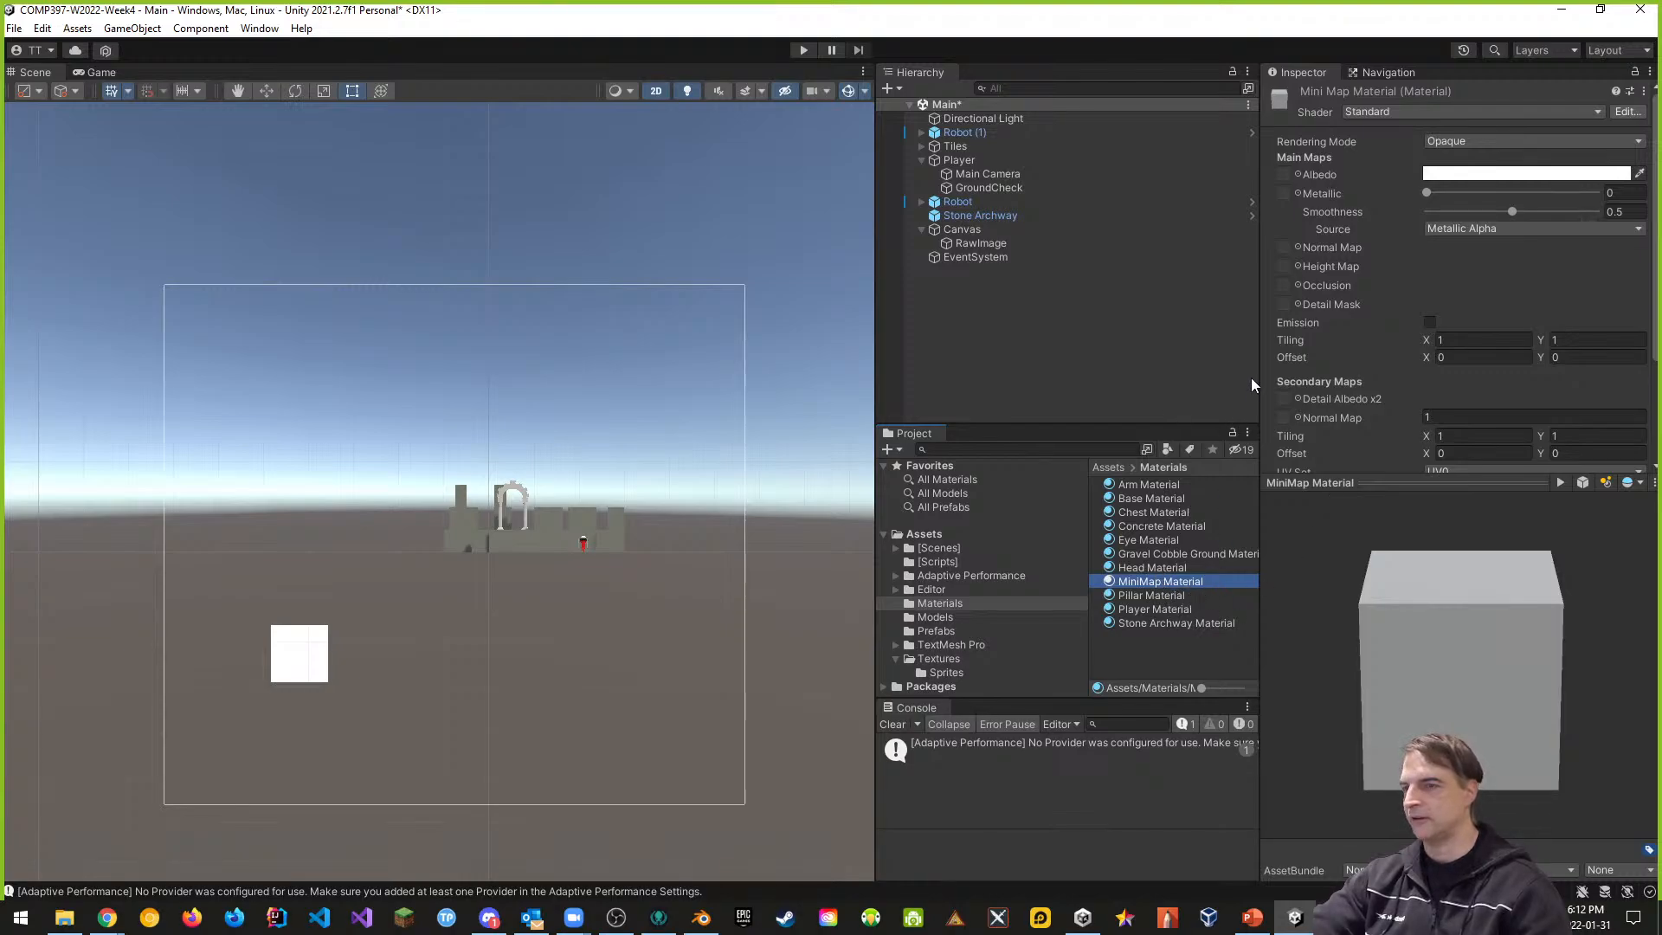
- Assign MiniMap Material as the material of the RawImage
click(975, 243)
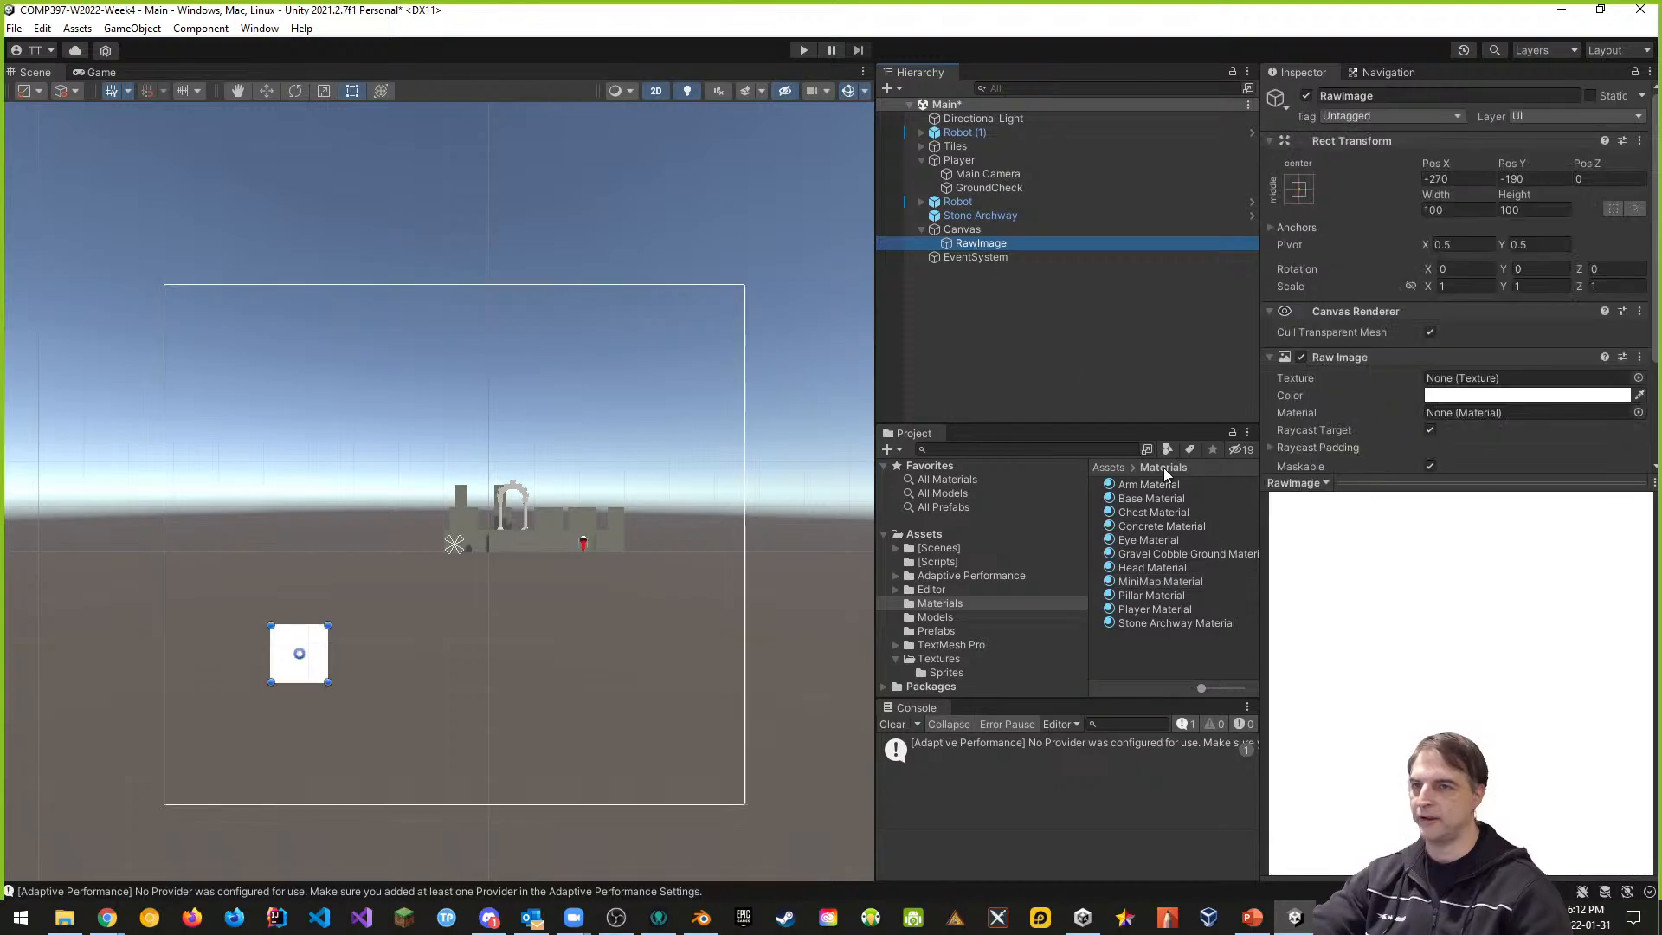
drag(1149, 588, 1463, 270)
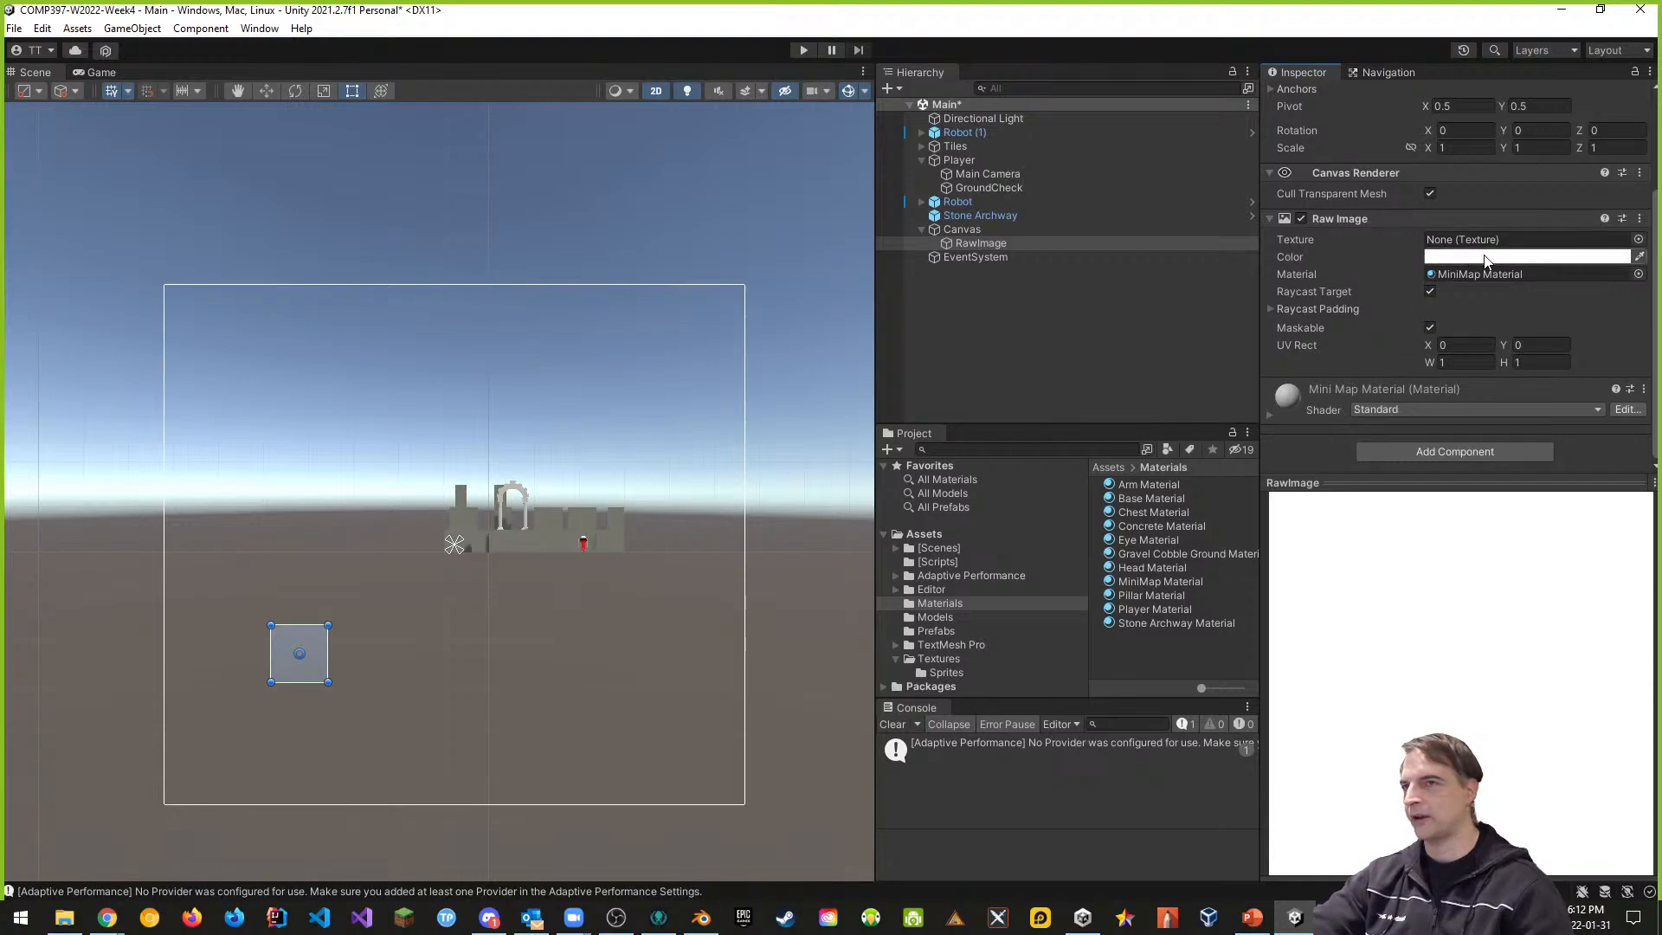
scroll(1381, 419, up, 3)
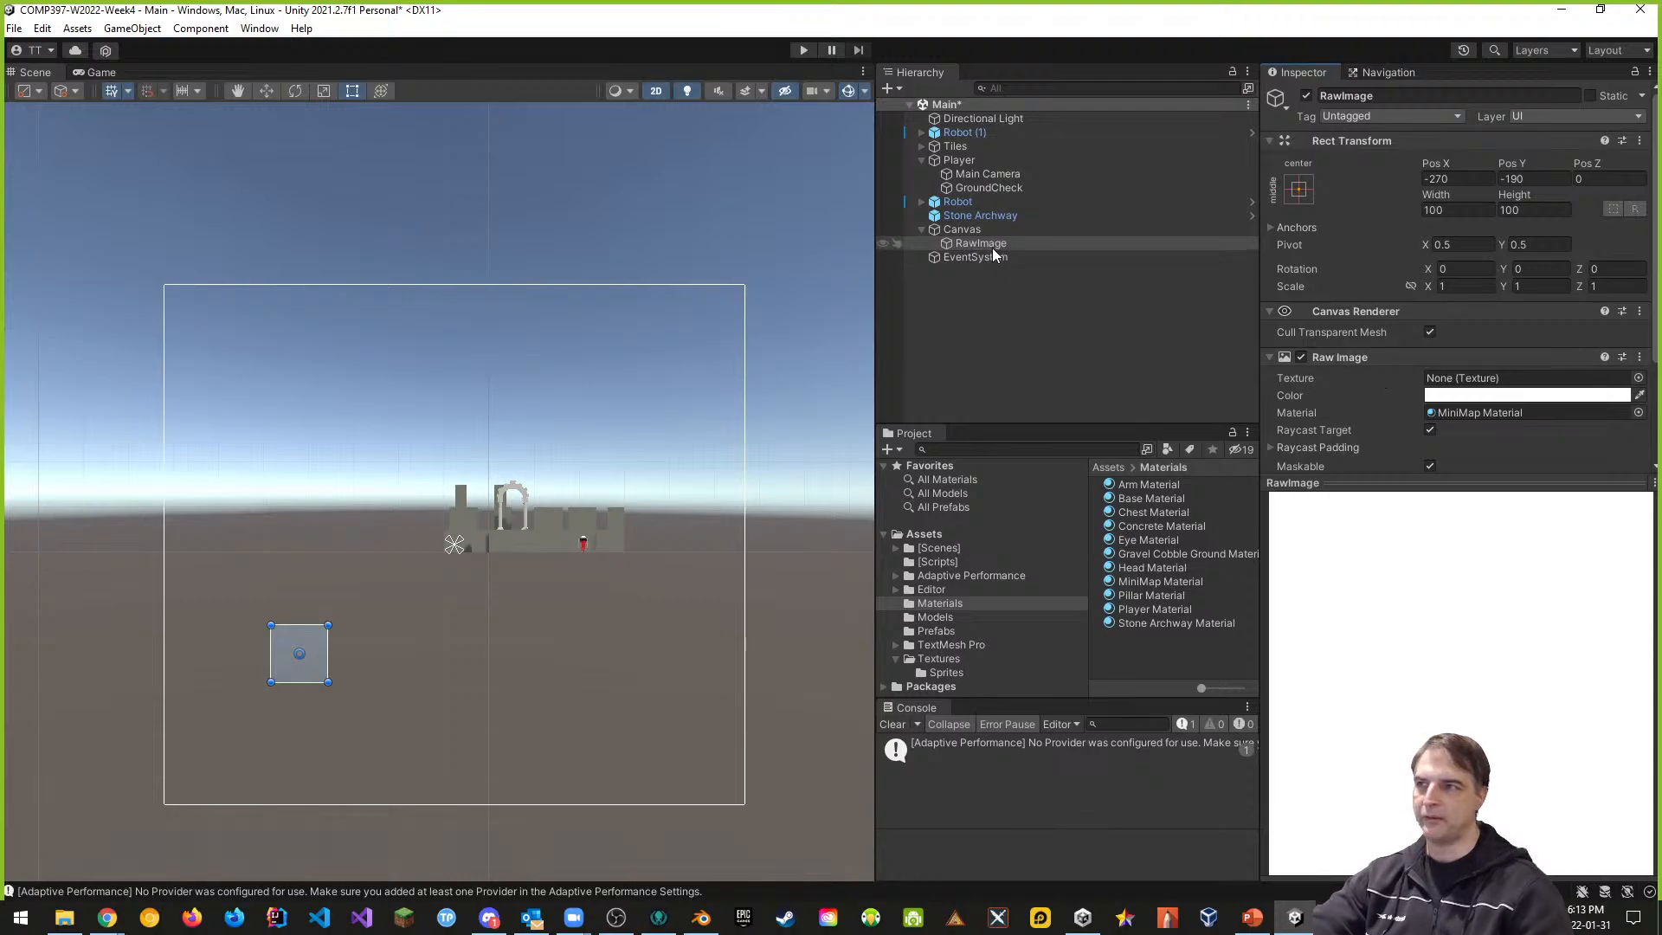
- Deactivate the RawImage and add a UI Image as a child of the Canvas
click(1306, 96)
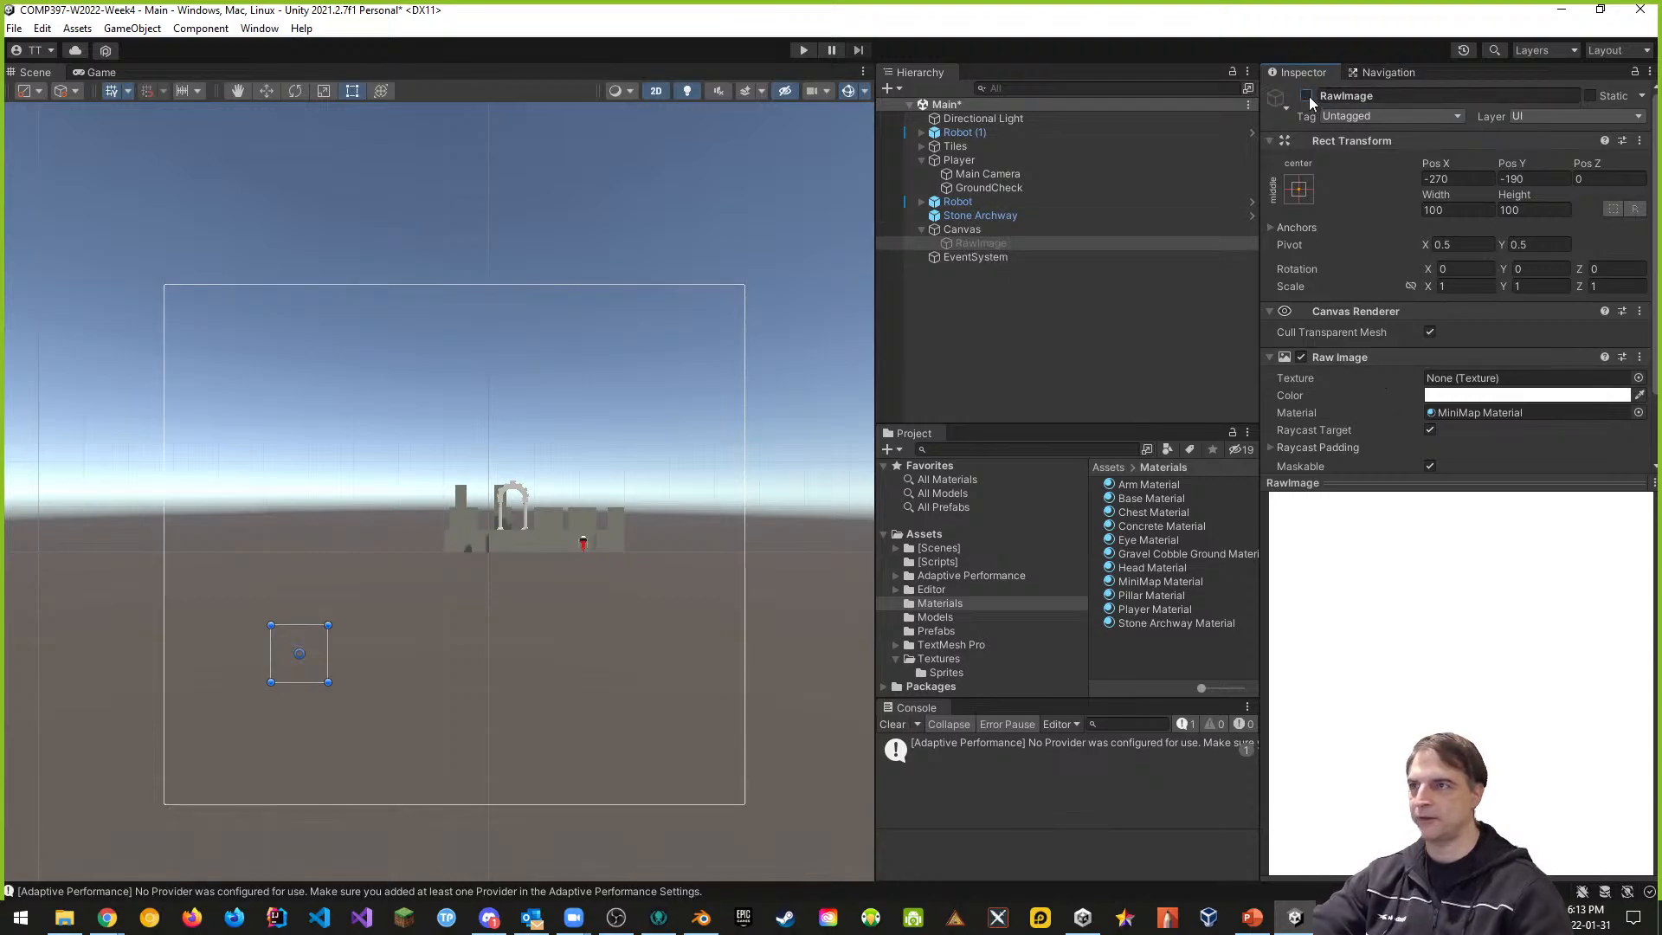
right_click(969, 230)
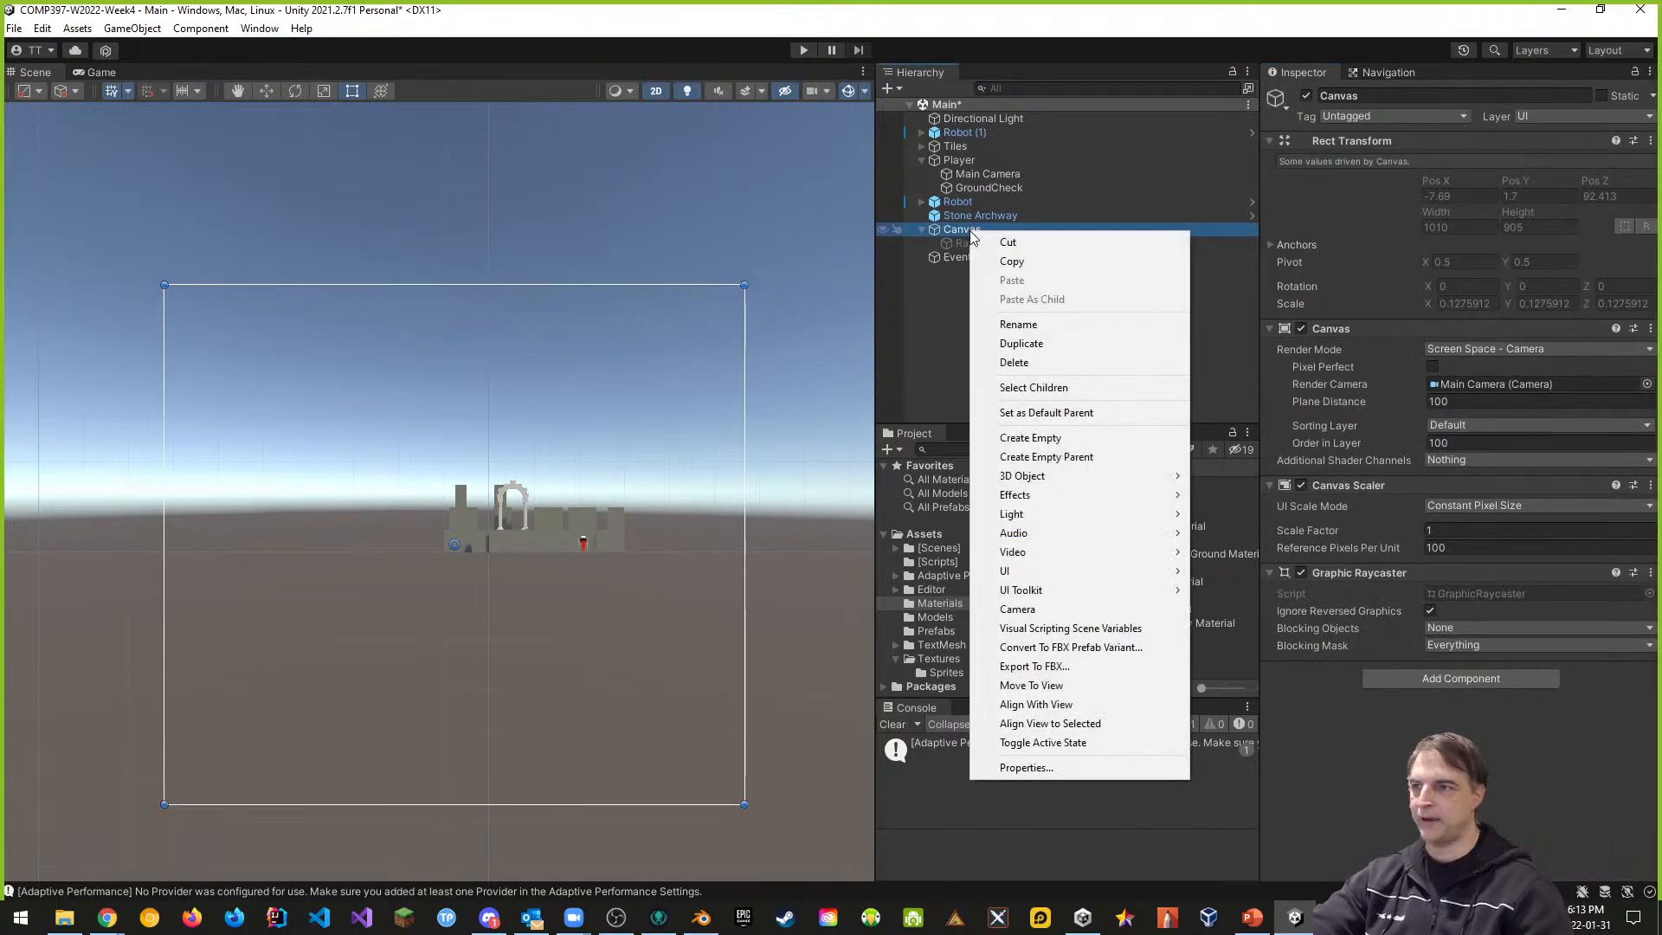
mouse_move(1160, 571)
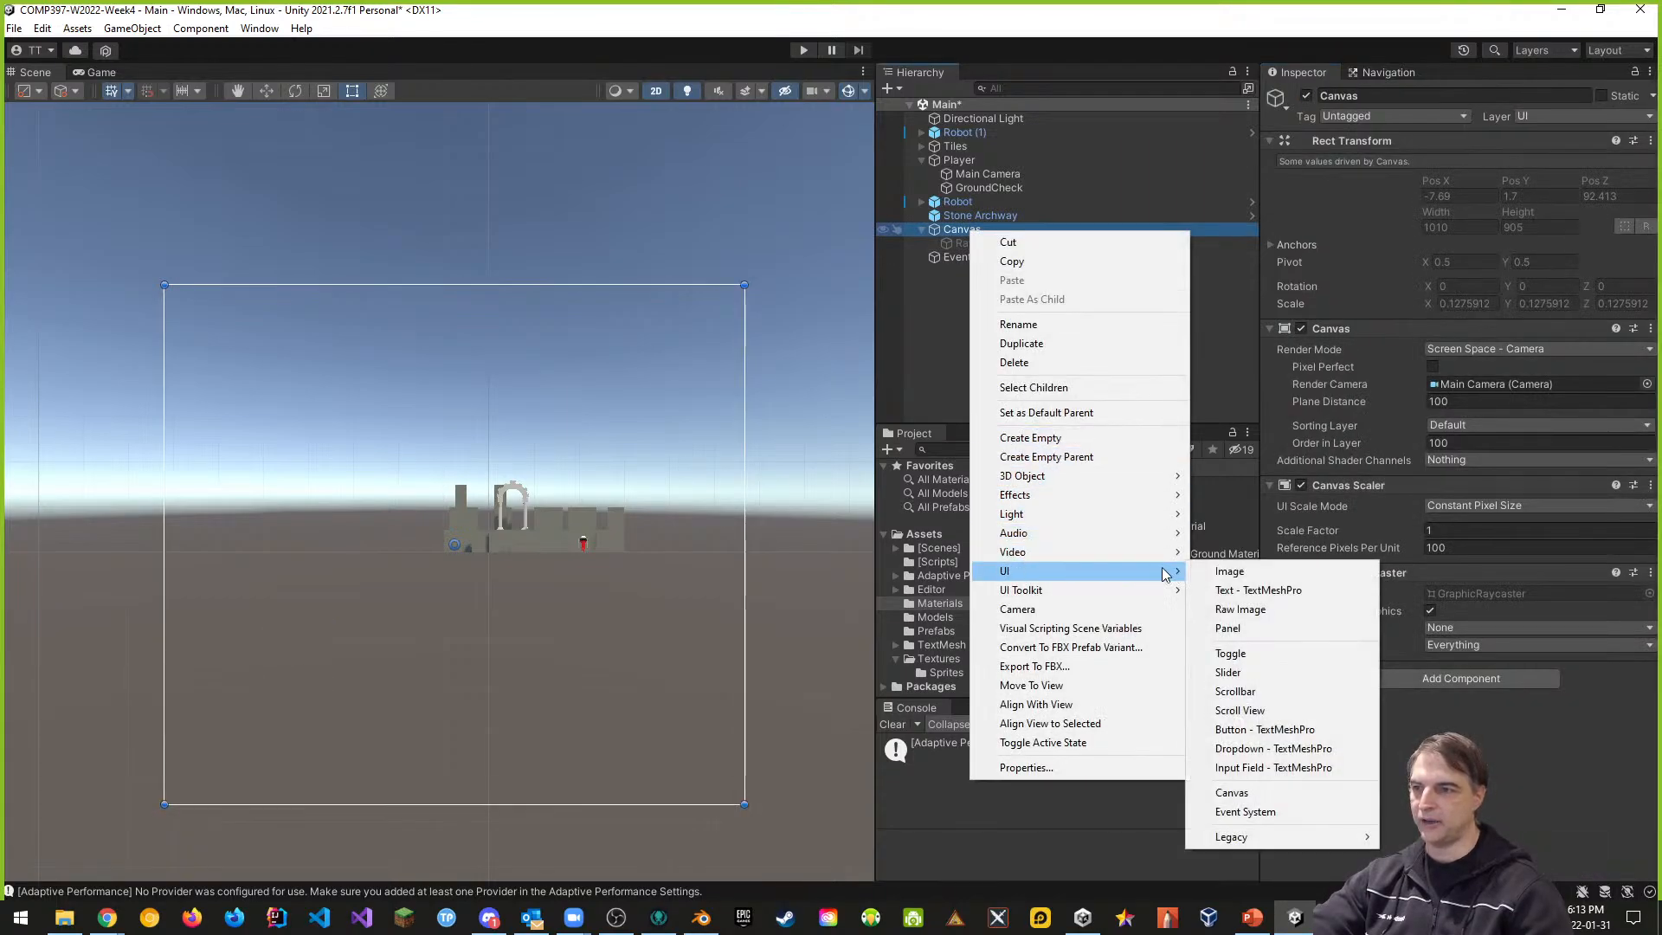
click(1231, 573)
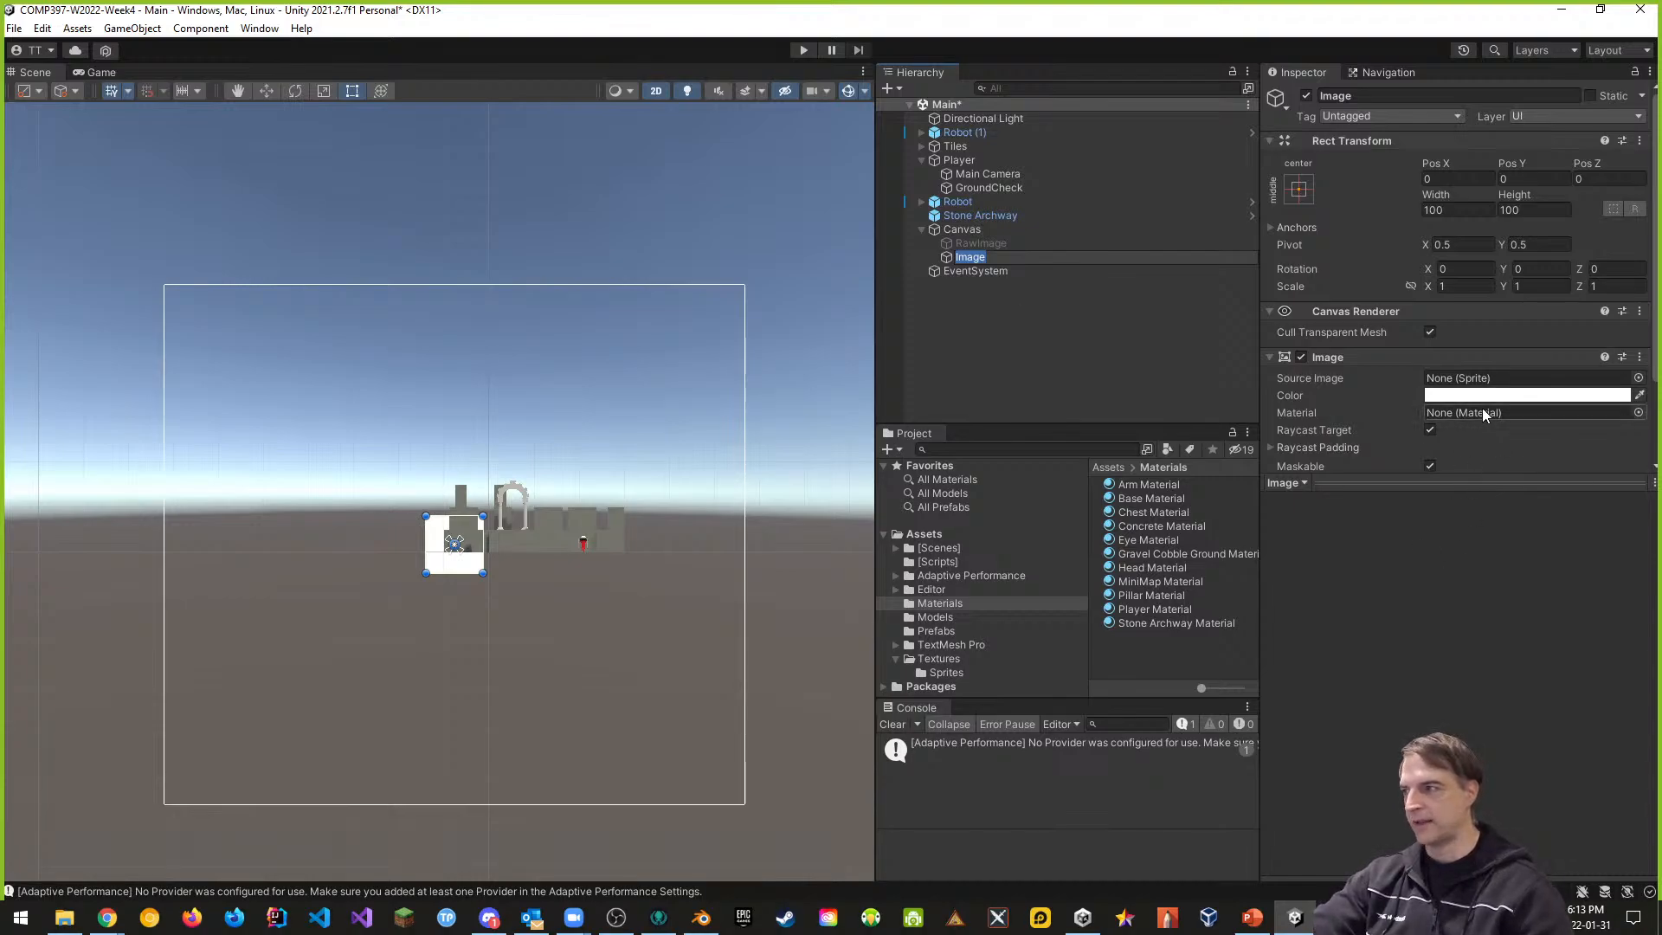
- Compare the texture, source image and material settings of the RawImage and the new Image
click(978, 245)
click(975, 257)
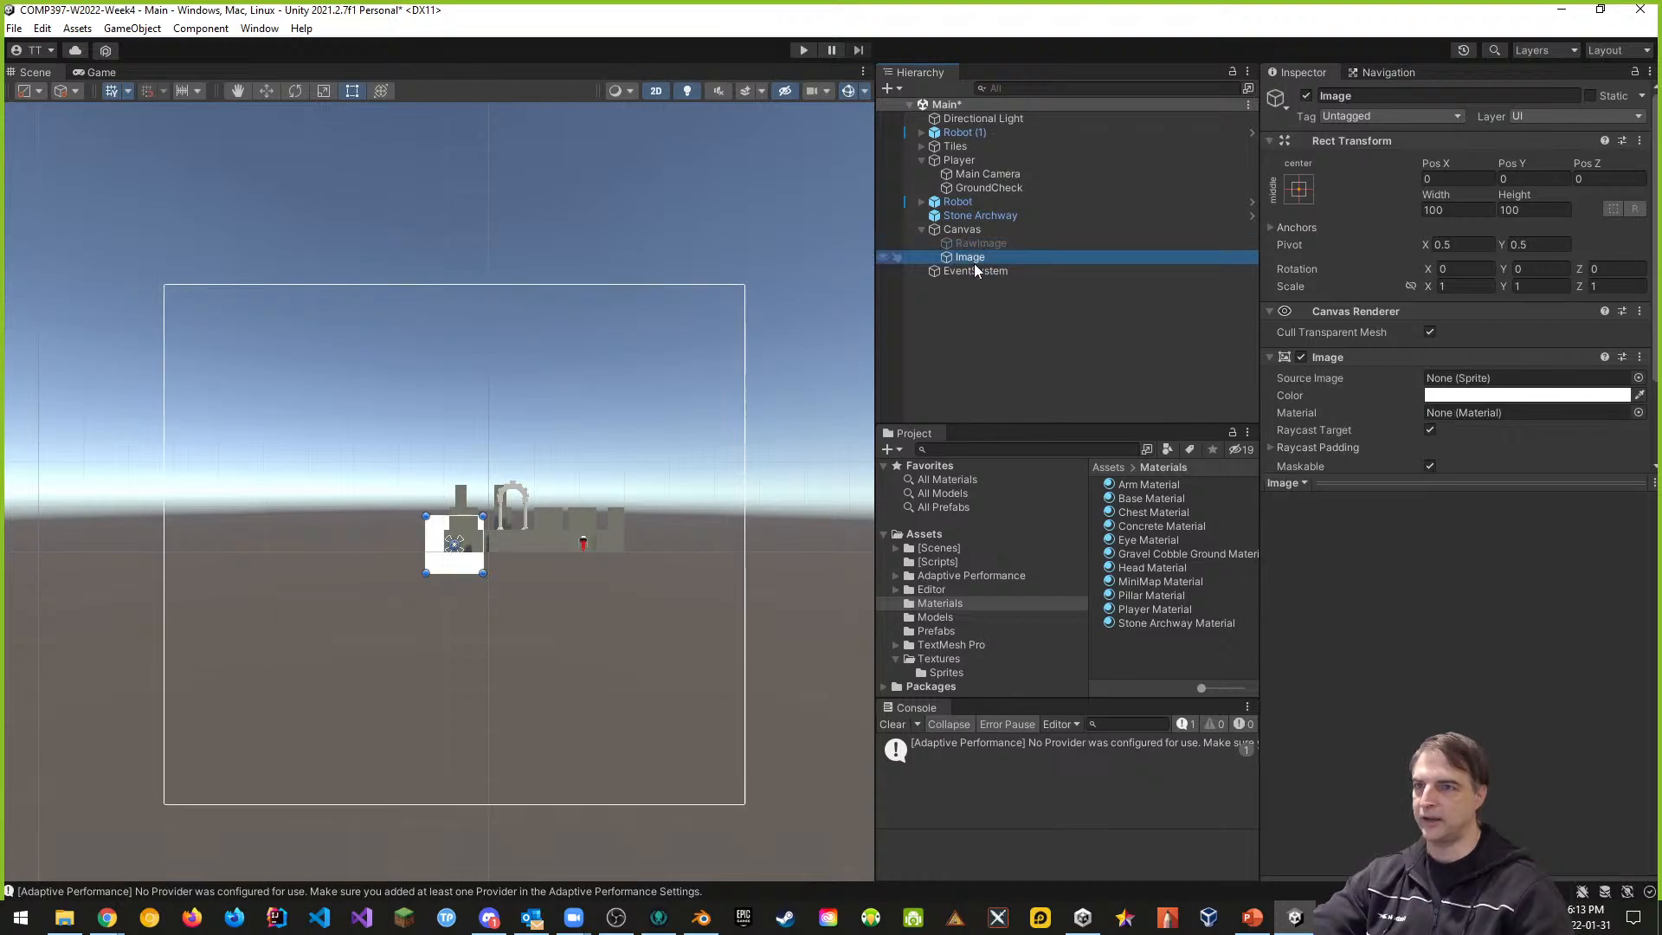
click(980, 243)
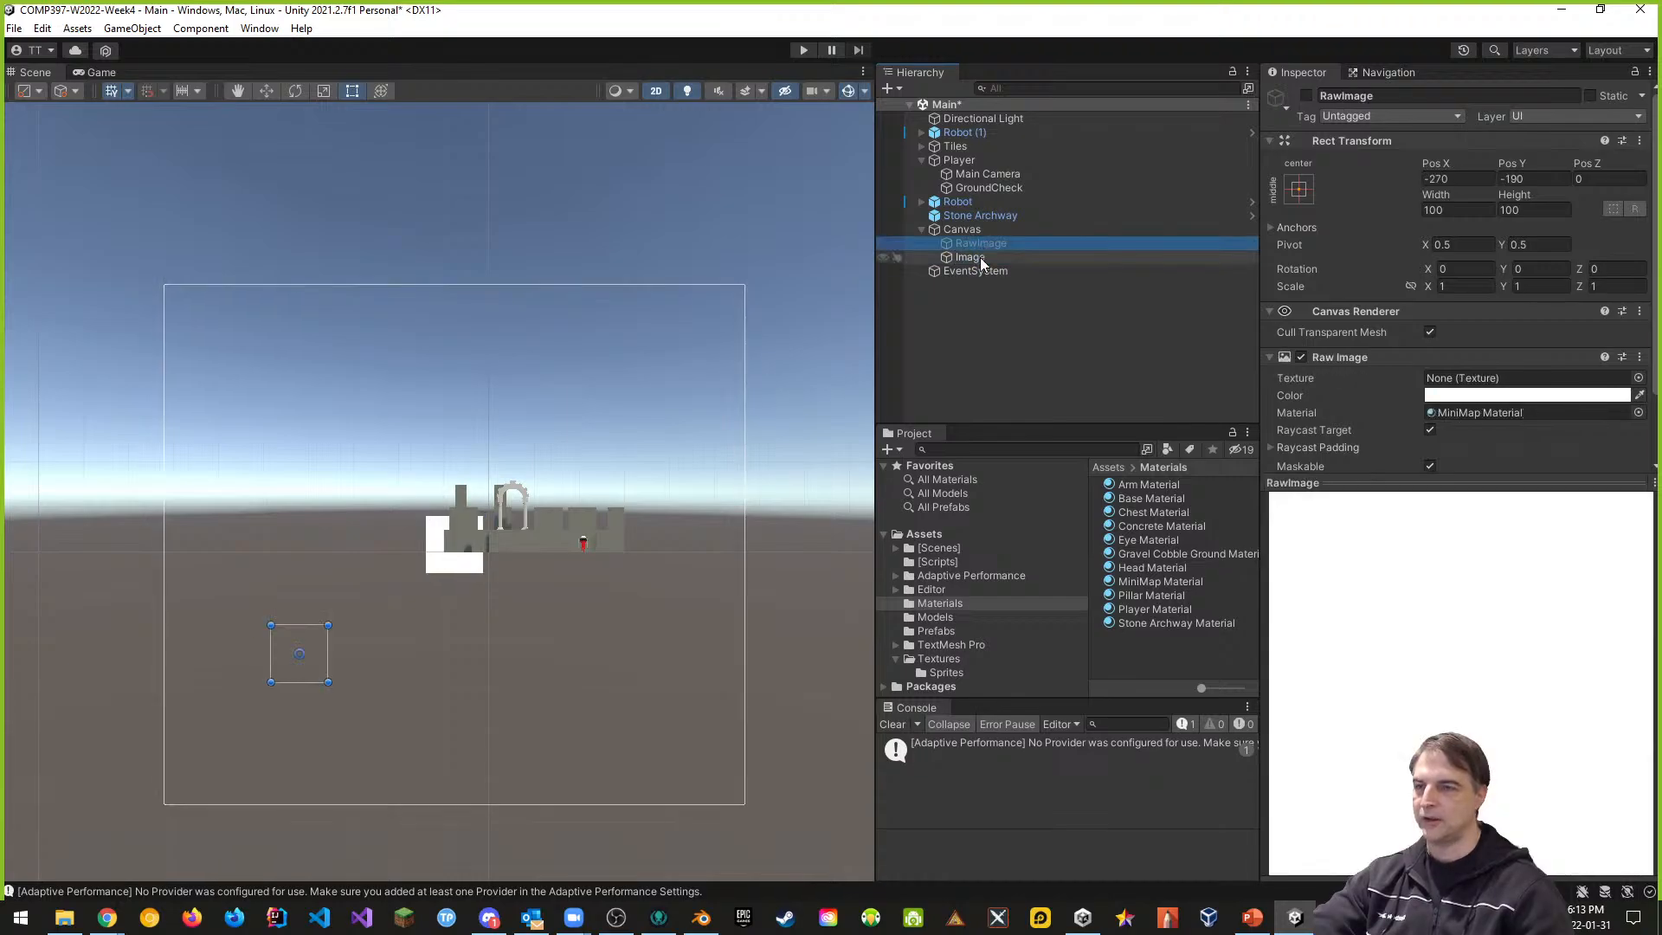
click(979, 258)
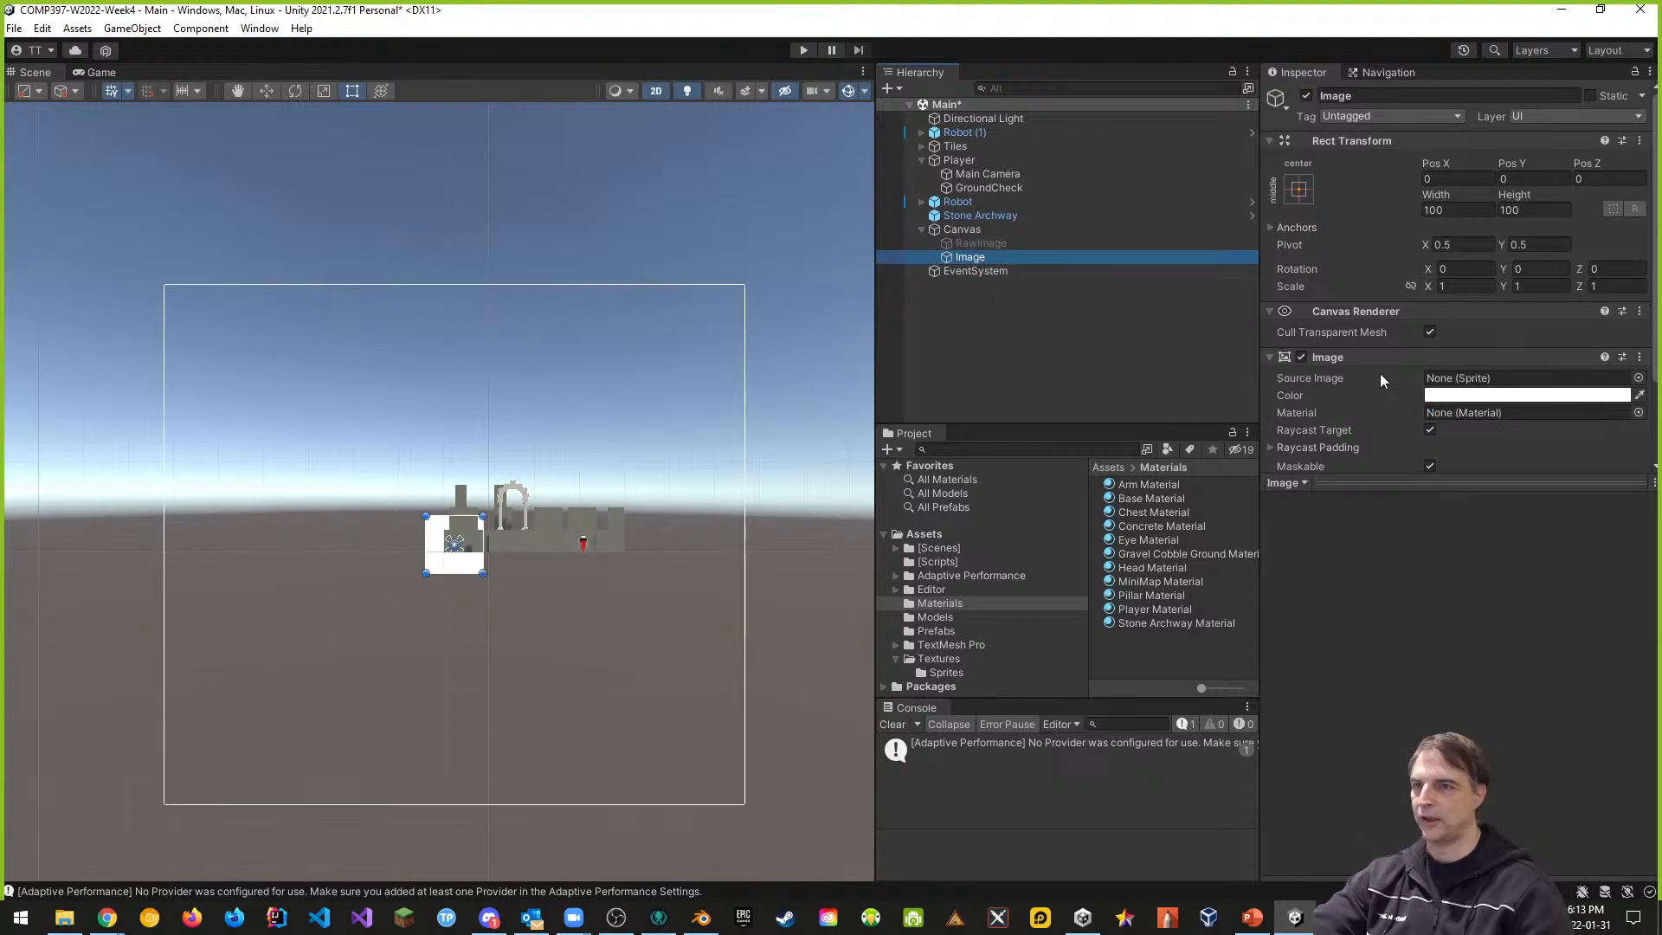
click(1381, 485)
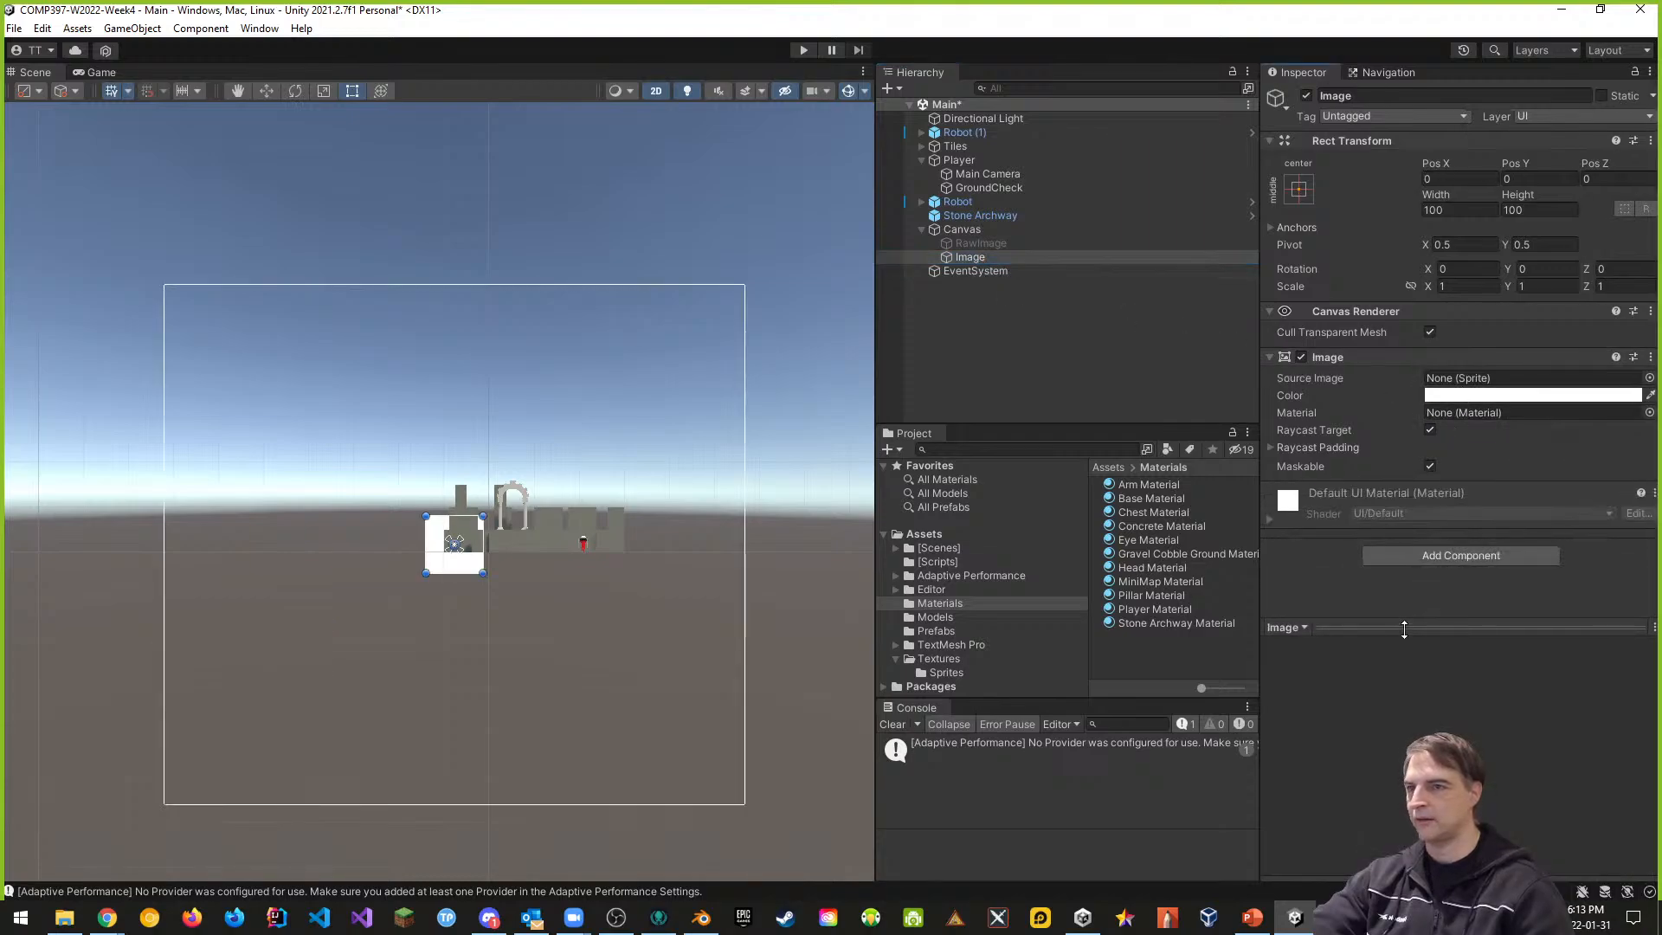
drag(1404, 629, 1413, 545)
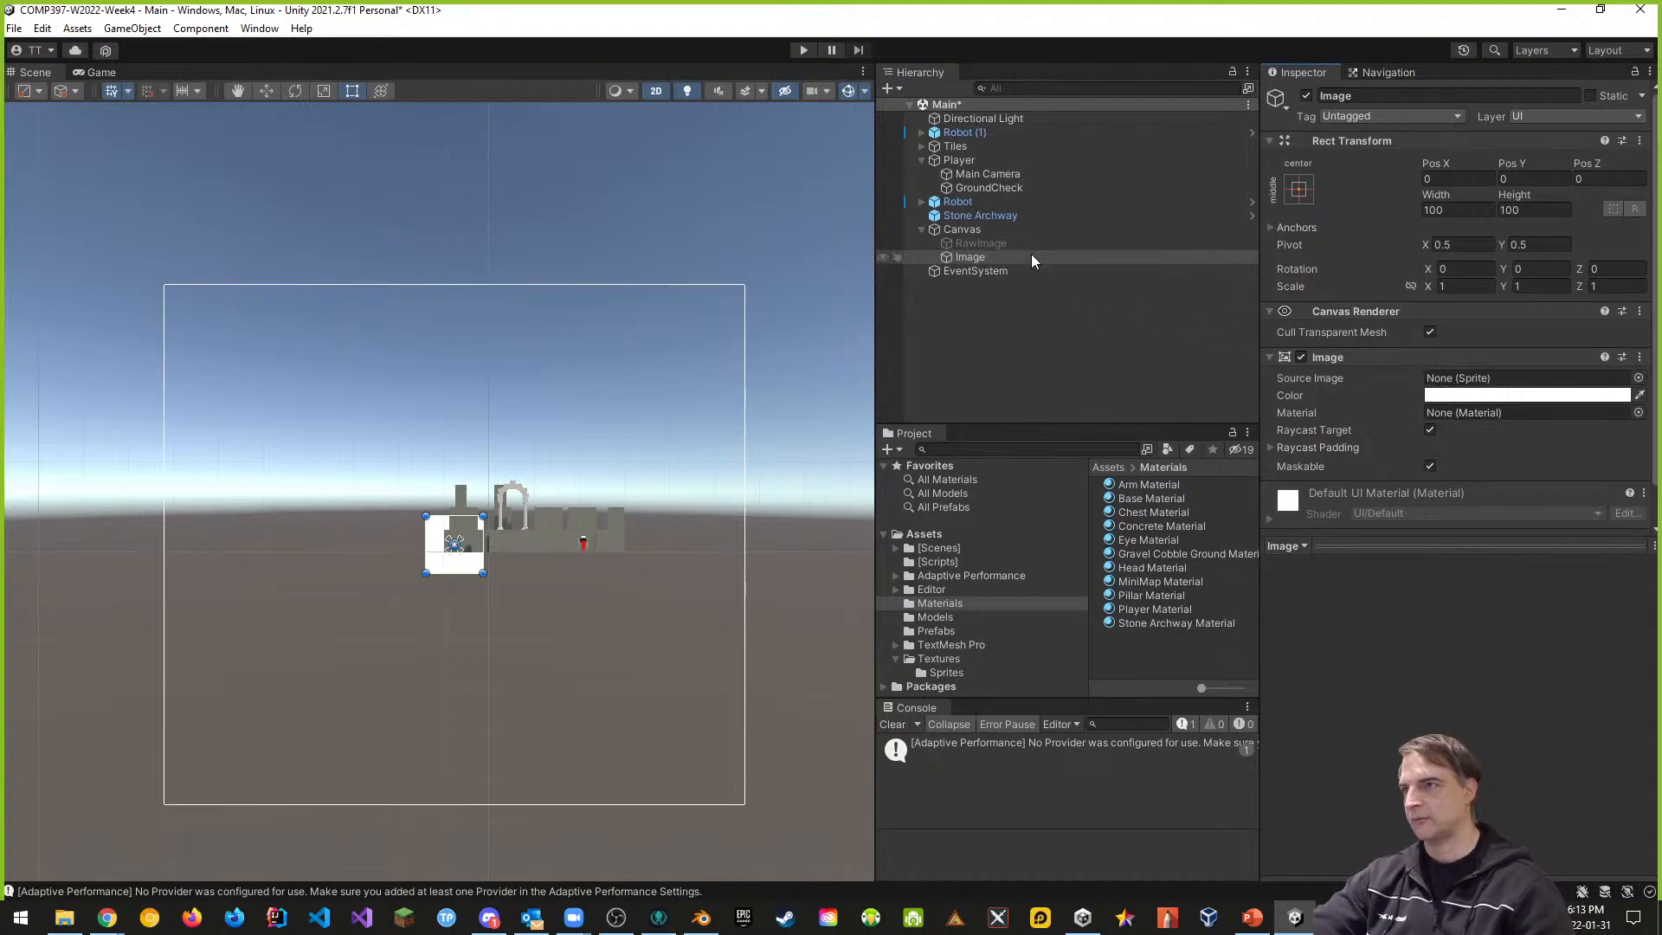
click(1006, 246)
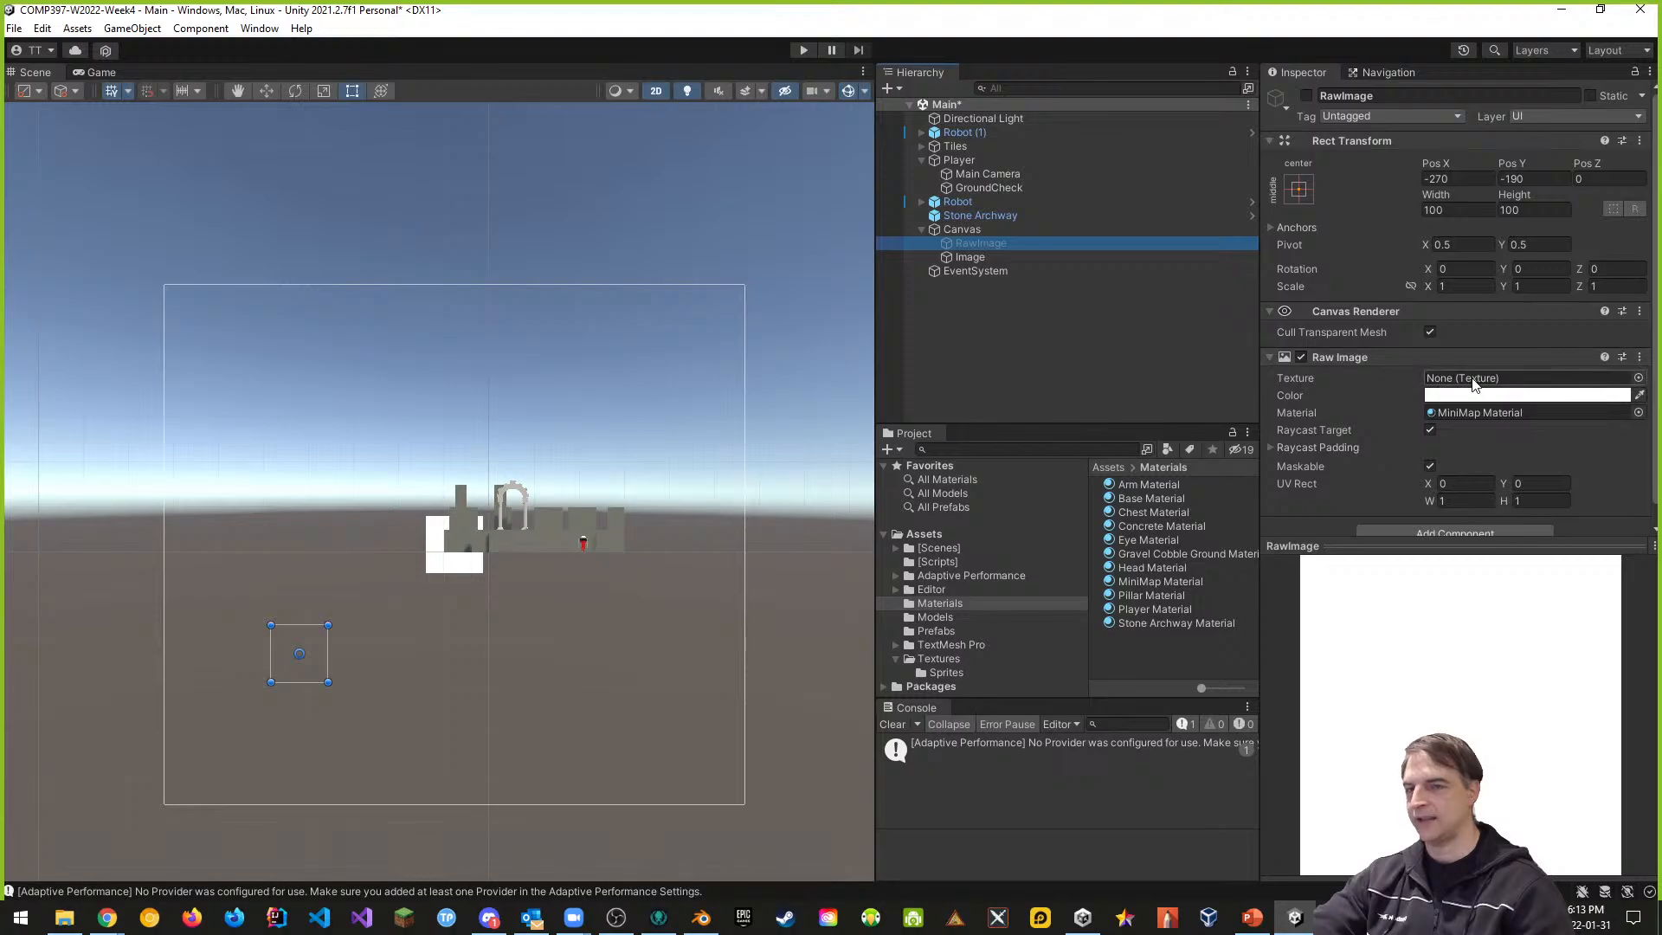
- Delete the Image from the Canvas and select the RawImage again
click(983, 257)
right_click(983, 257)
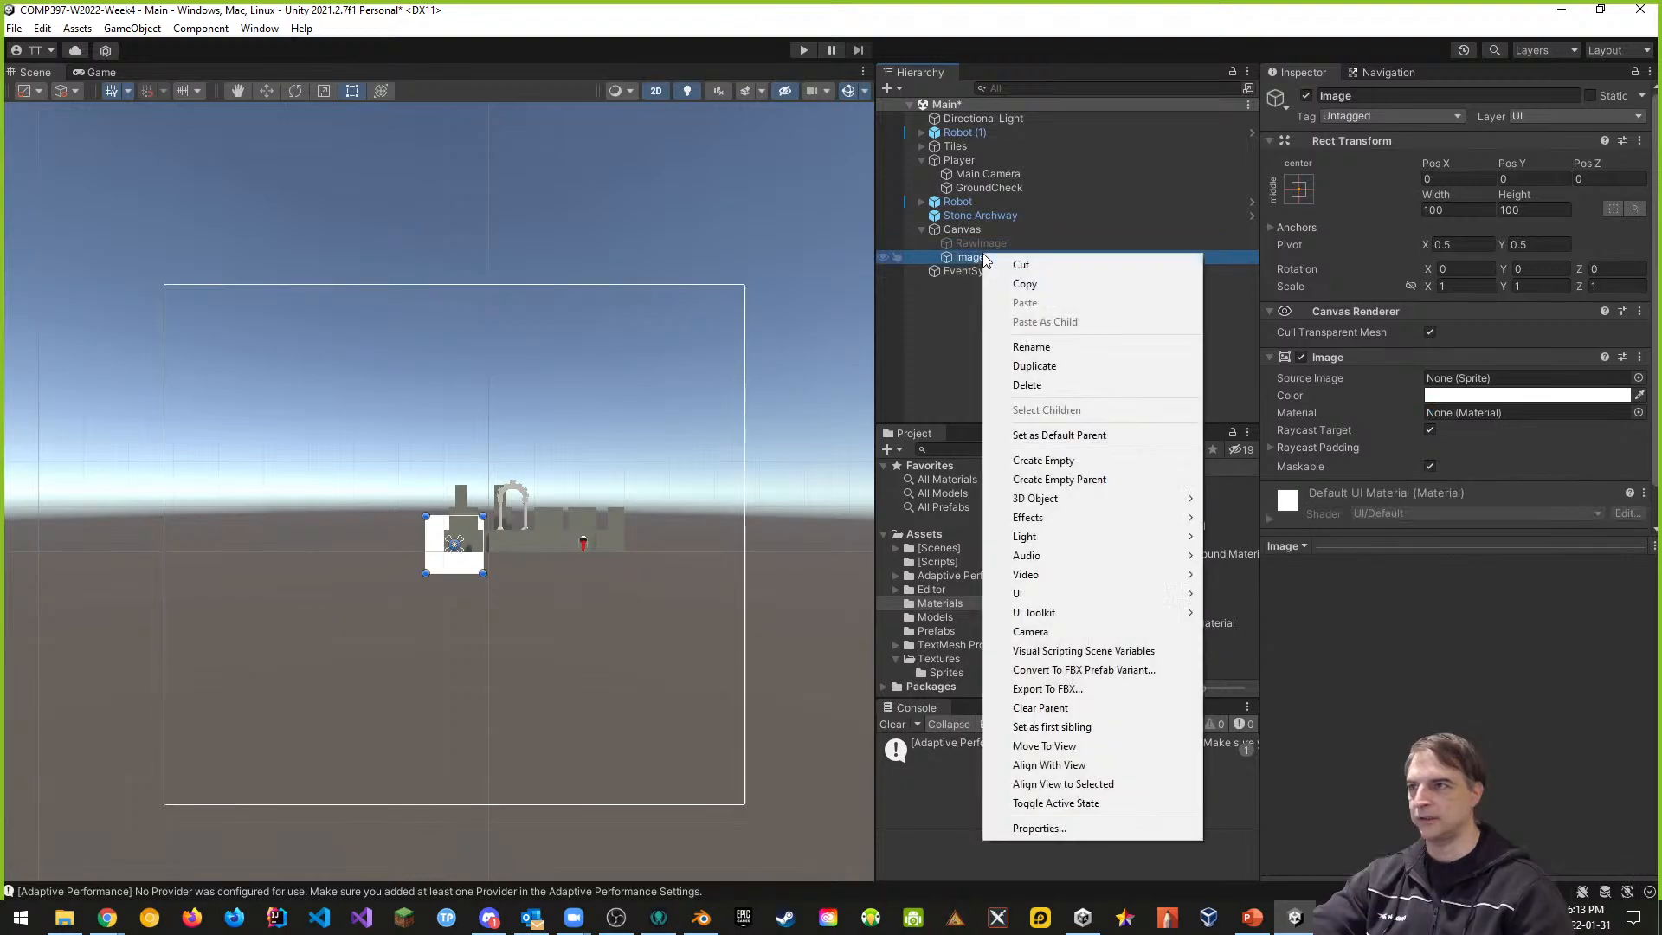
click(1026, 384)
click(981, 246)
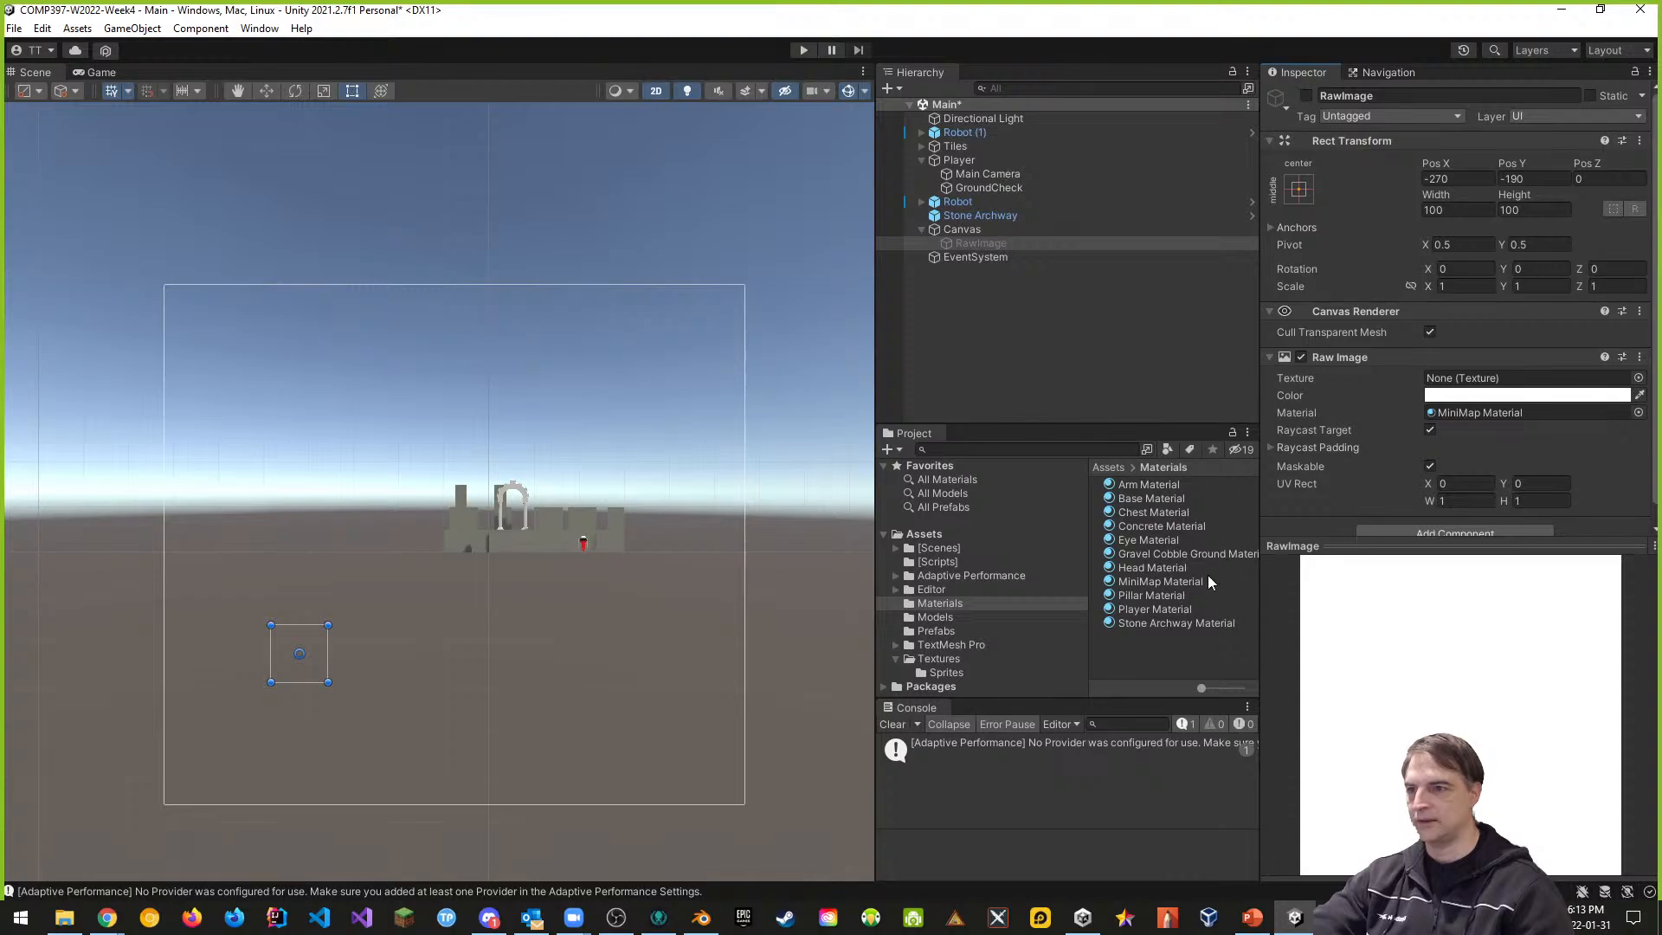
- Delete the MiniMap Material asset from the Materials folder
click(1165, 580)
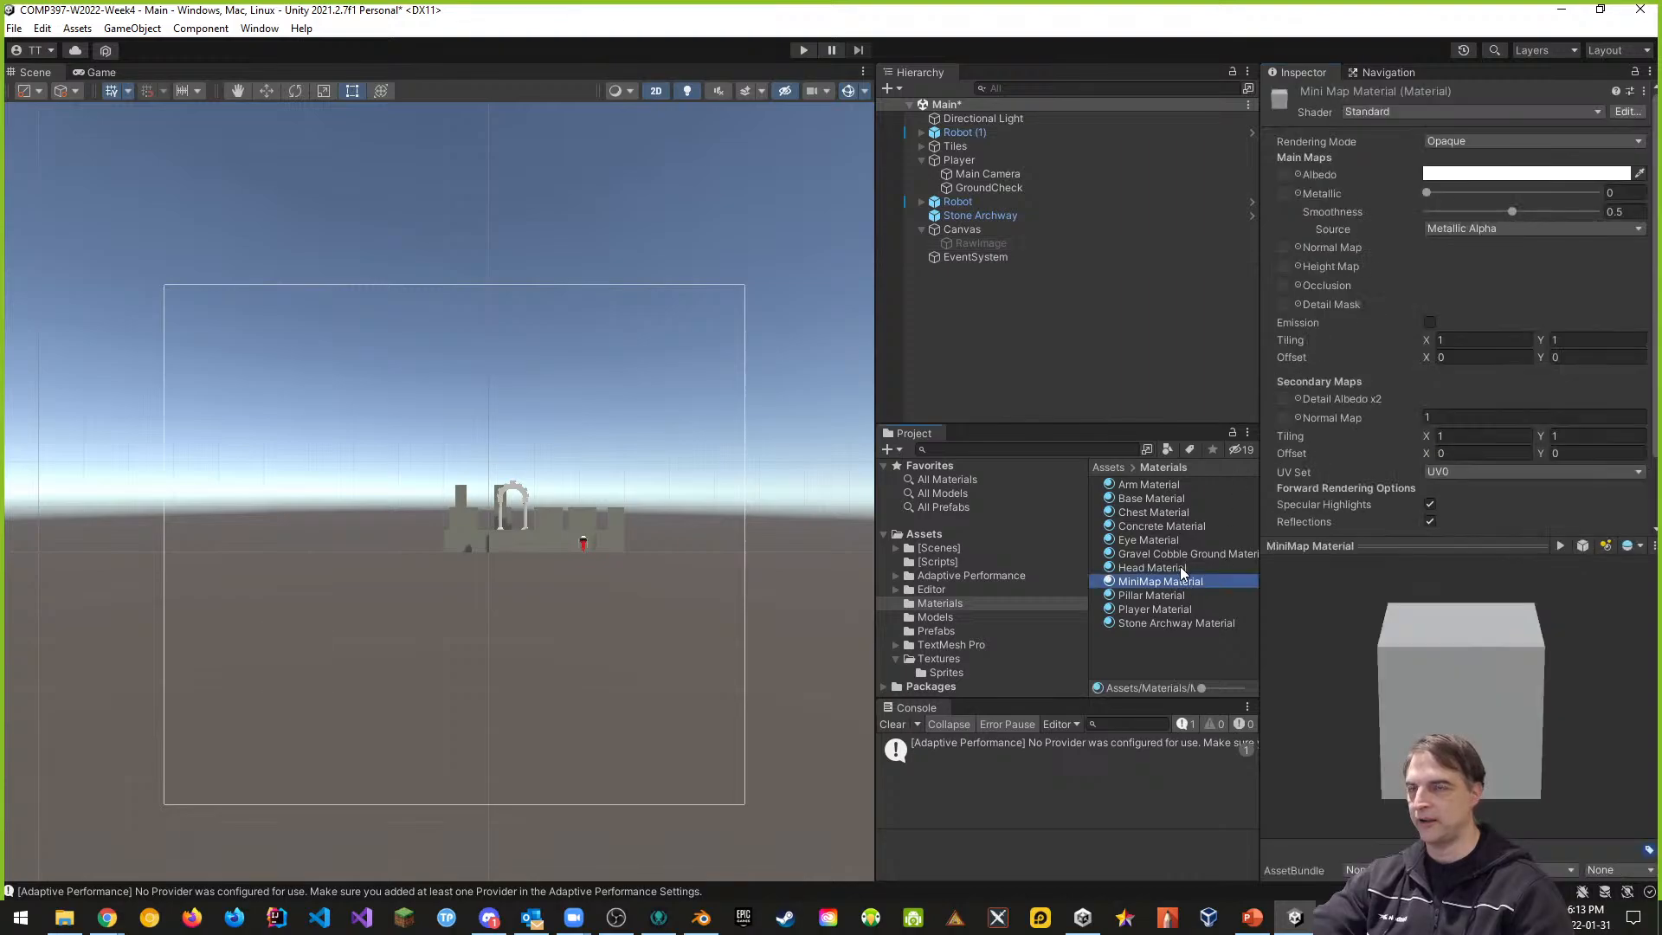
right_click(1189, 582)
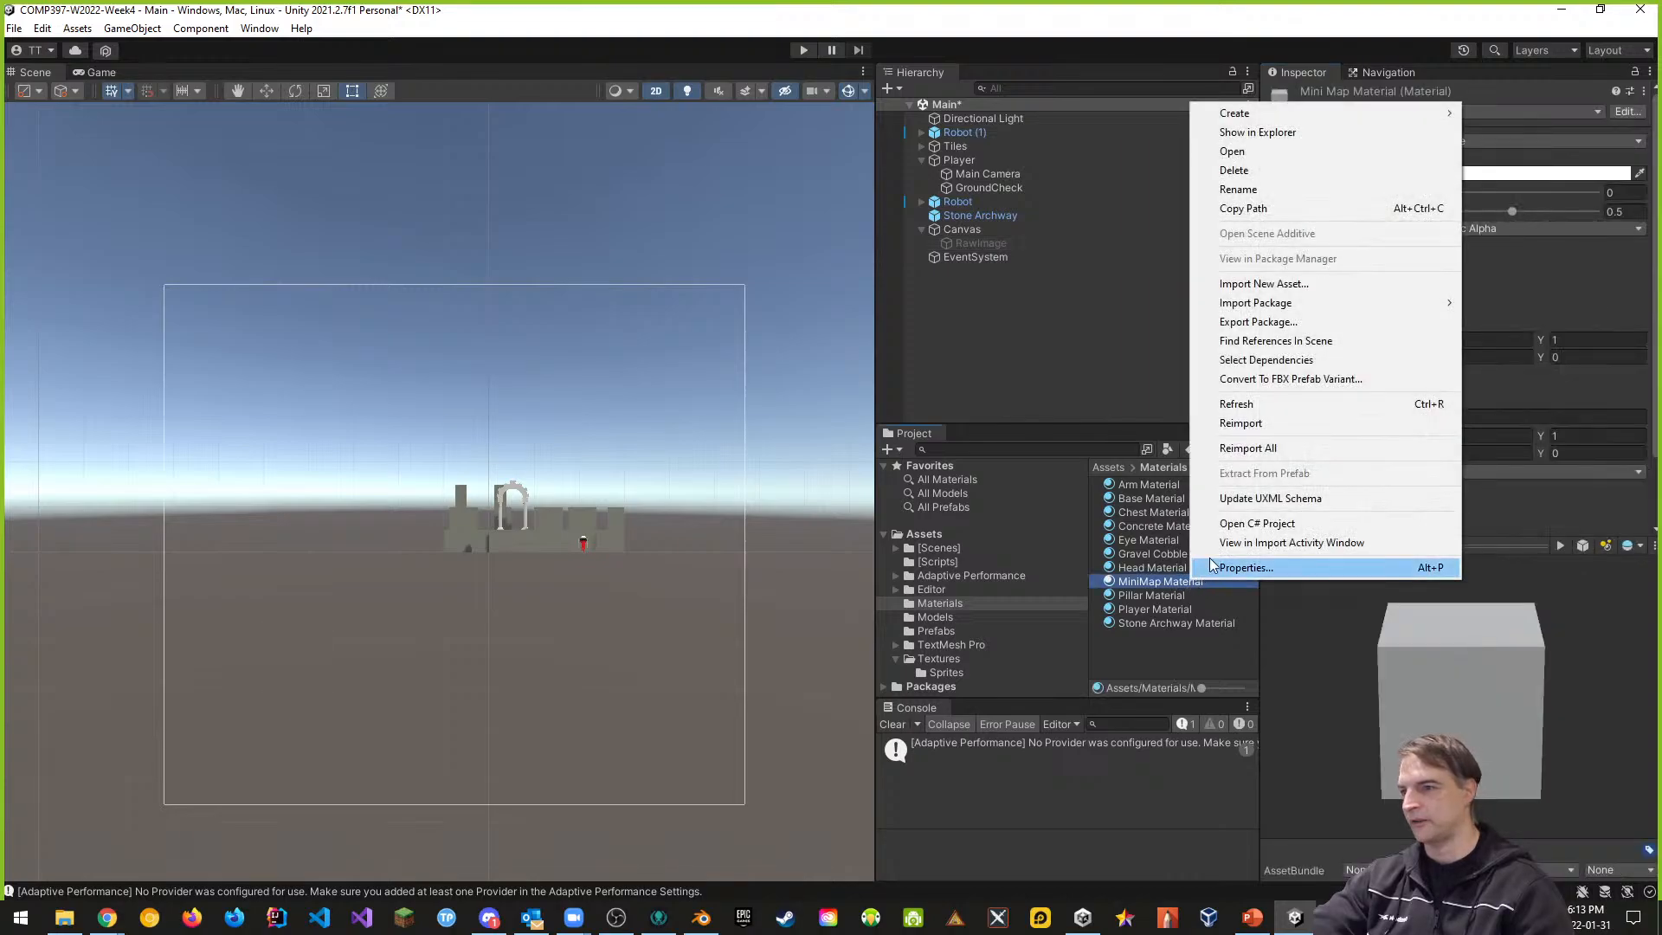
click(1233, 170)
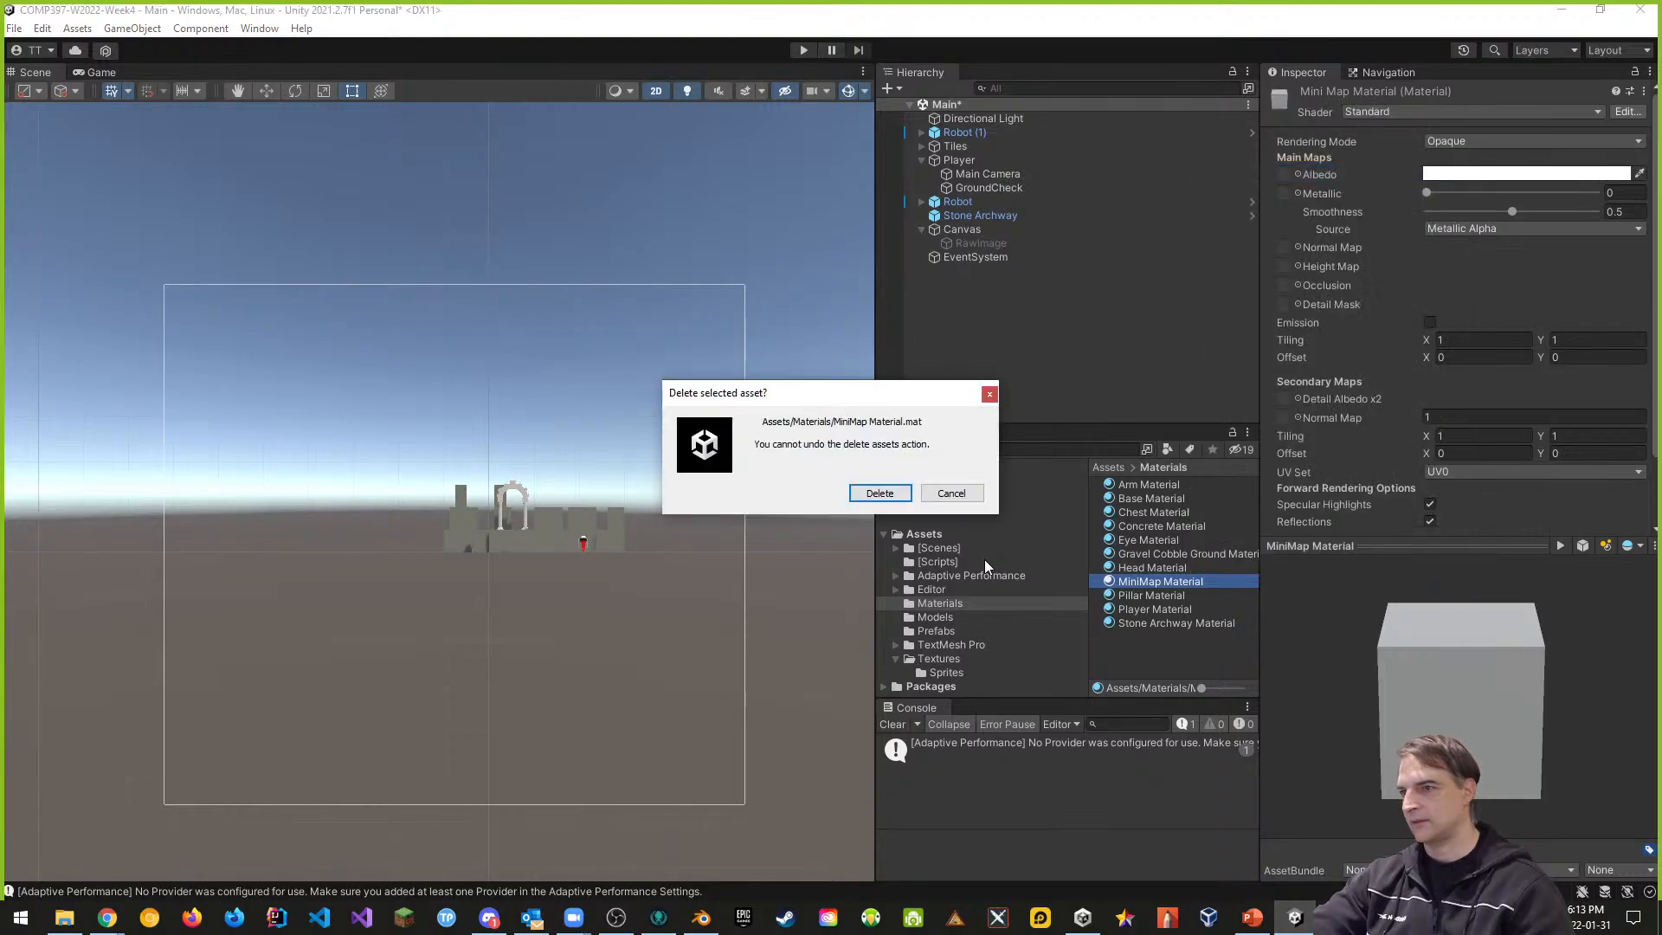
click(880, 496)
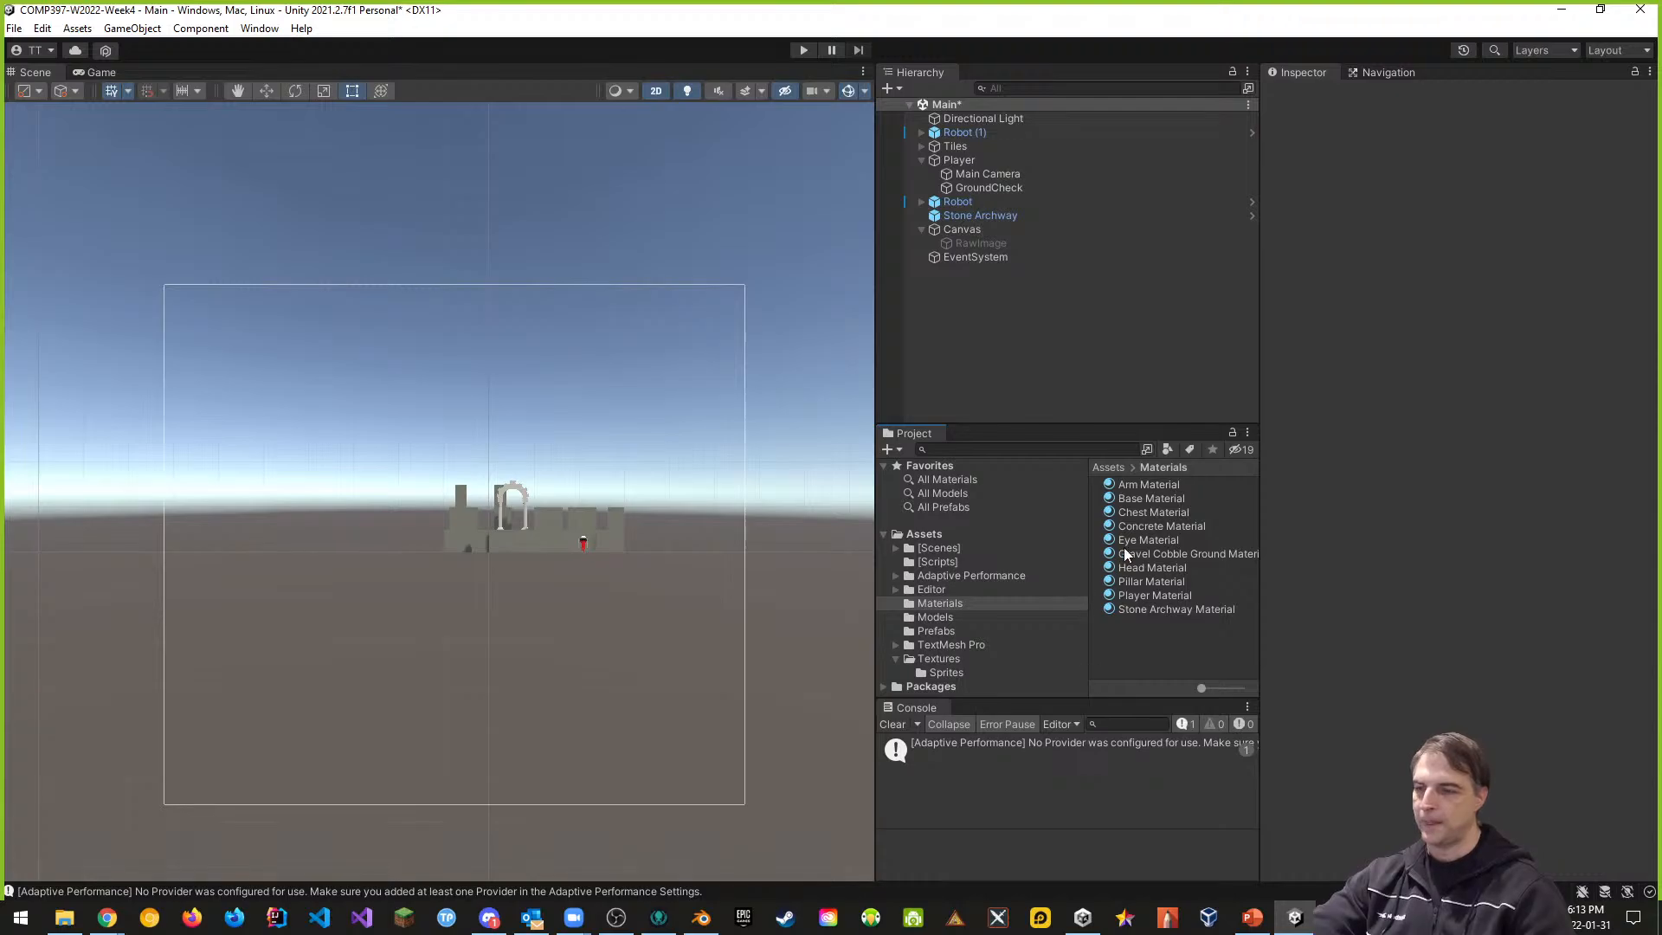
- Reactivate the RawImage and set its material to None
click(980, 243)
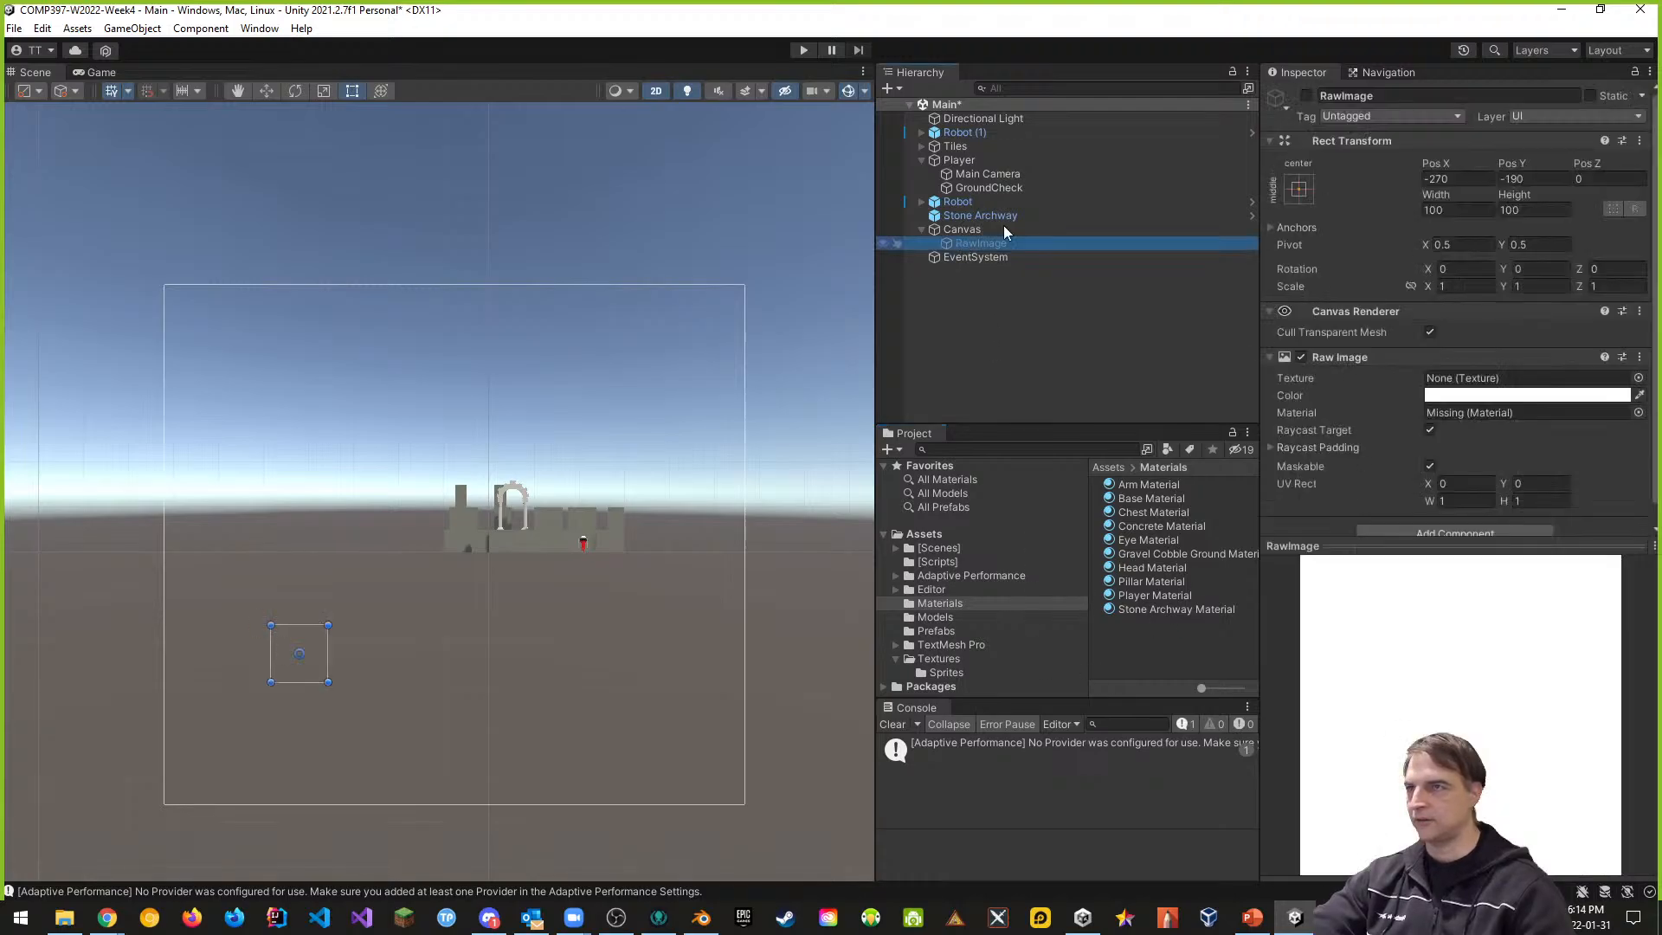
click(1319, 96)
click(1306, 96)
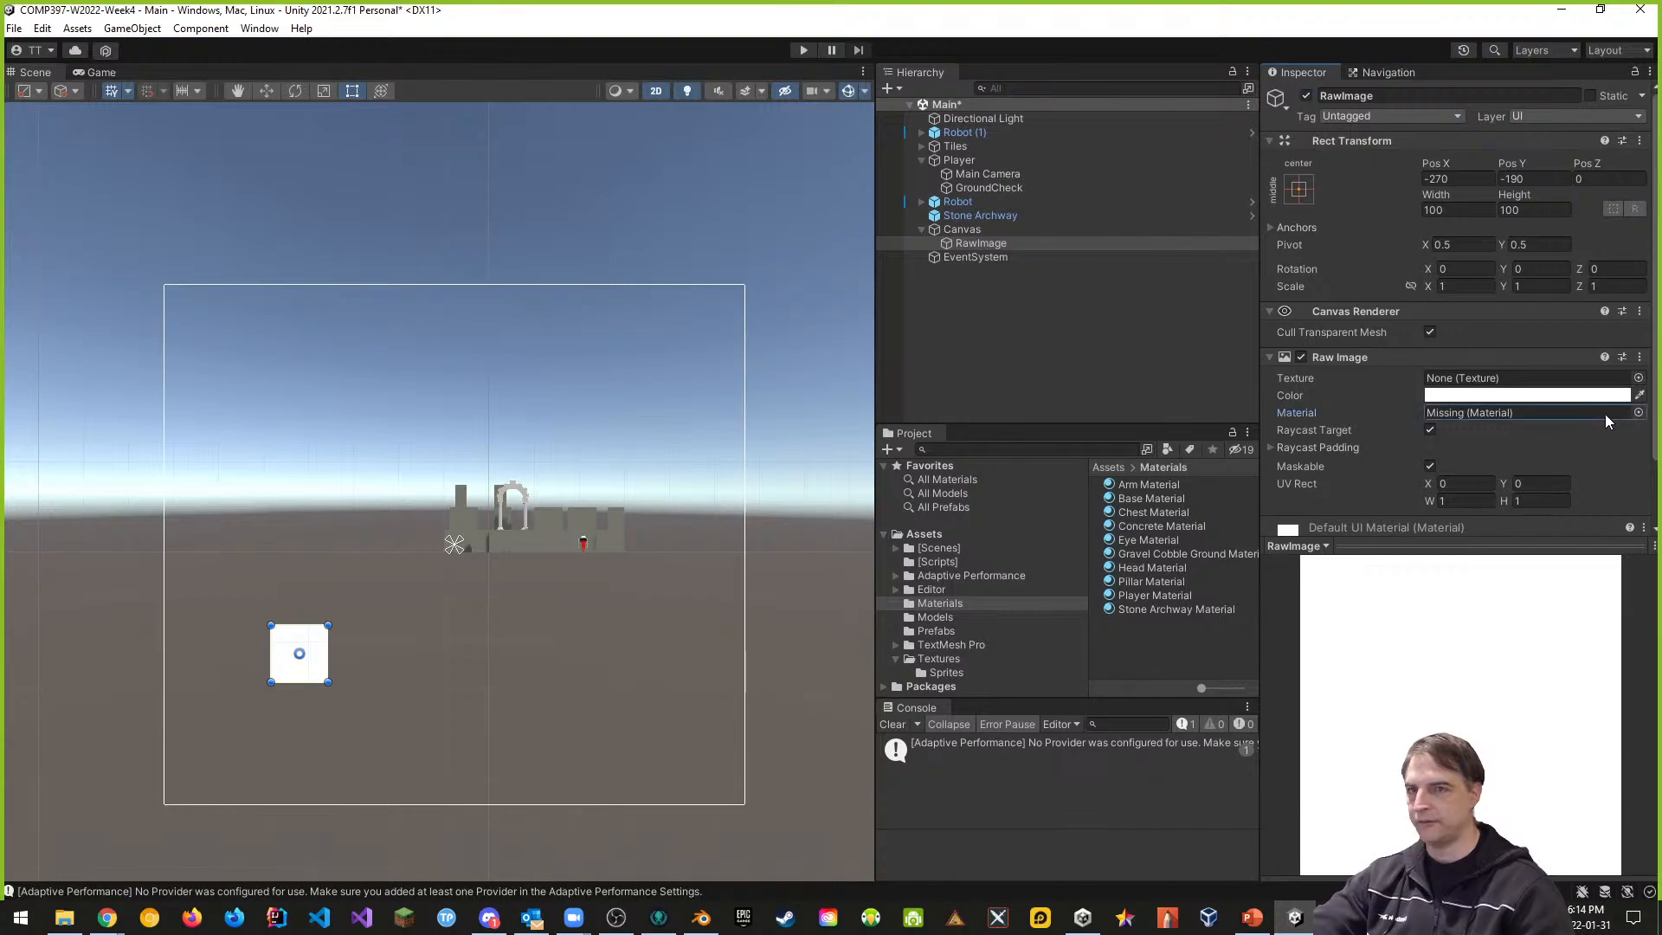
click(1638, 413)
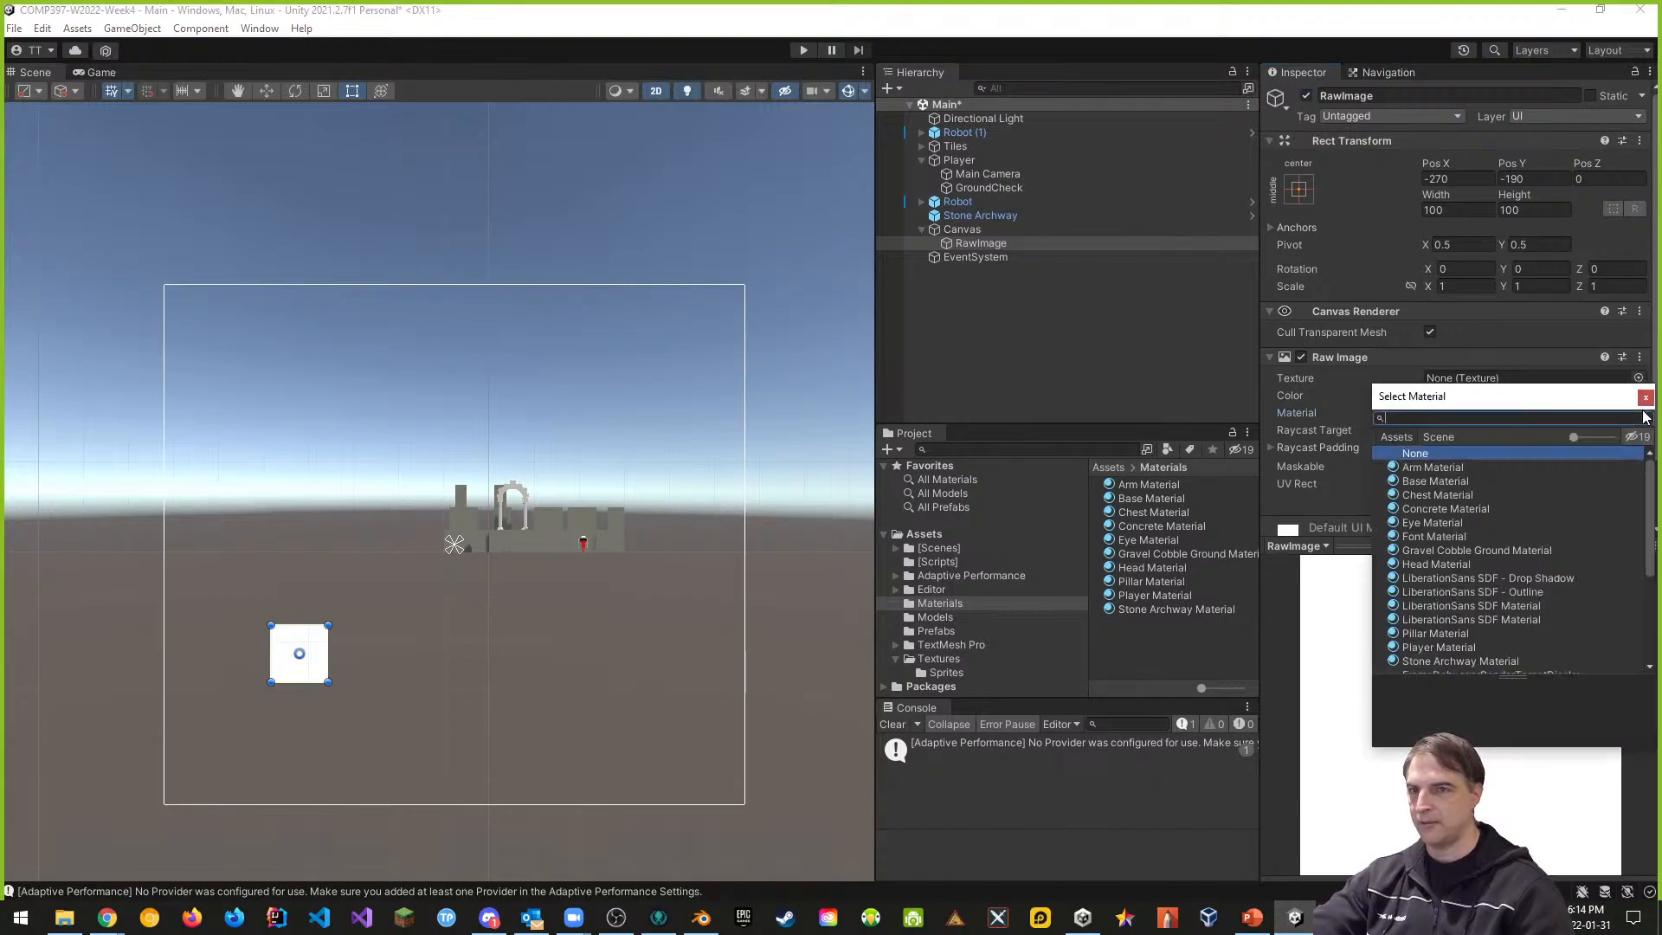
click(1411, 454)
double_click(1409, 455)
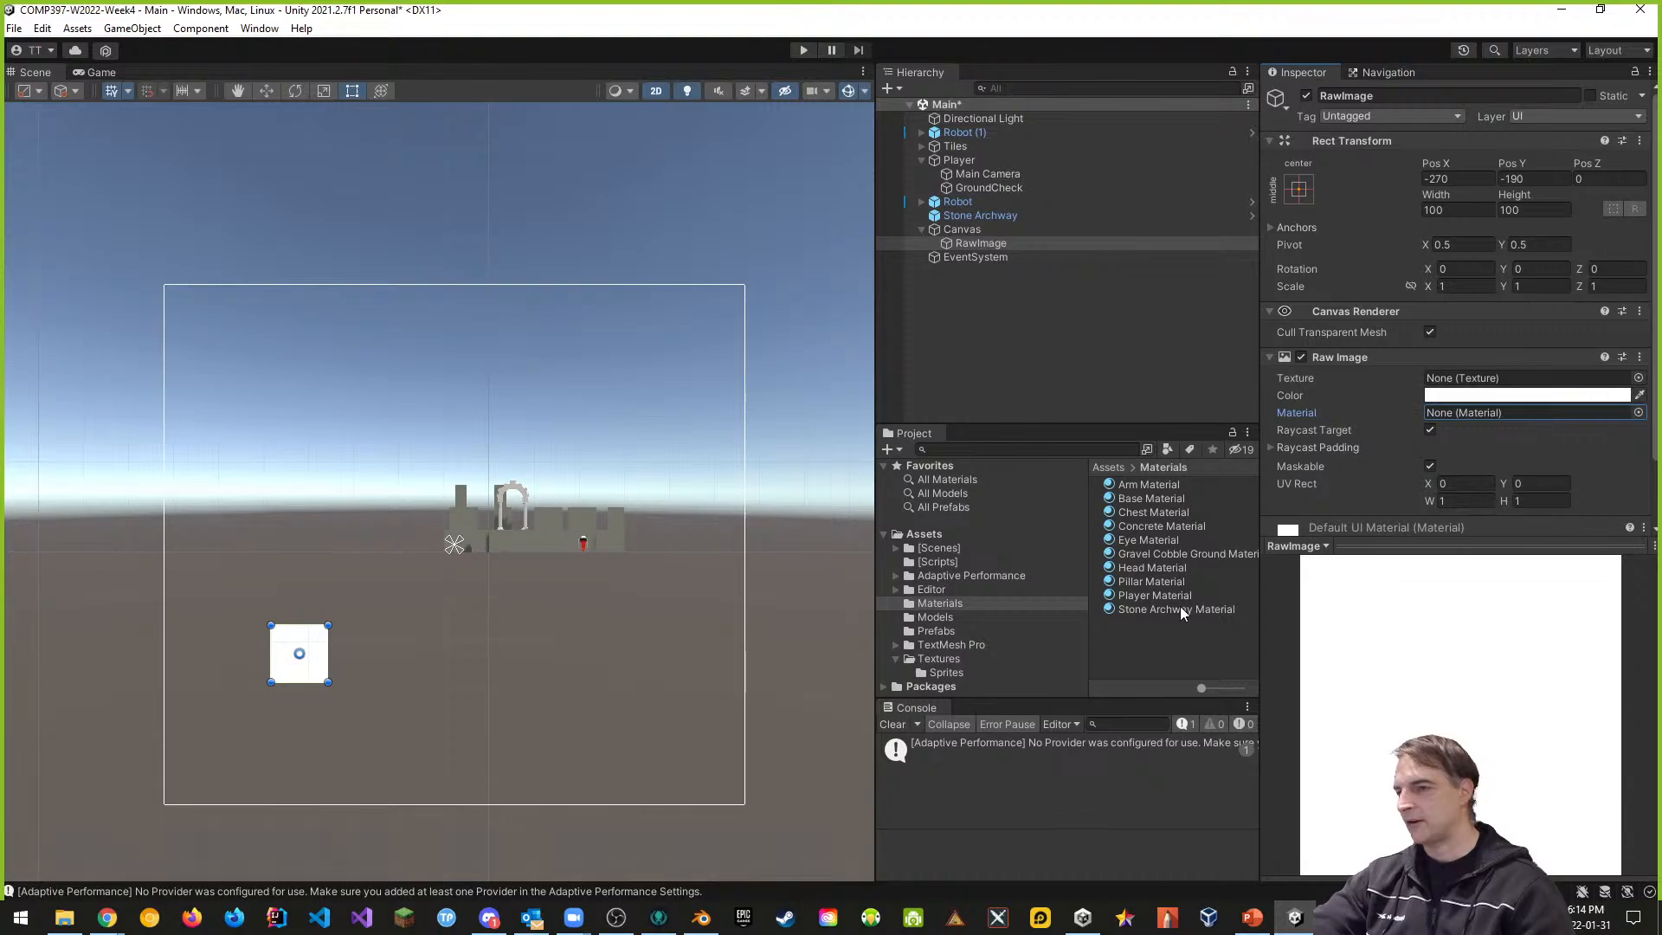
- Assign the MiniMap Render Texture from the Textures folder as the RawImage's texture and inspect the render texture's settings
click(939, 658)
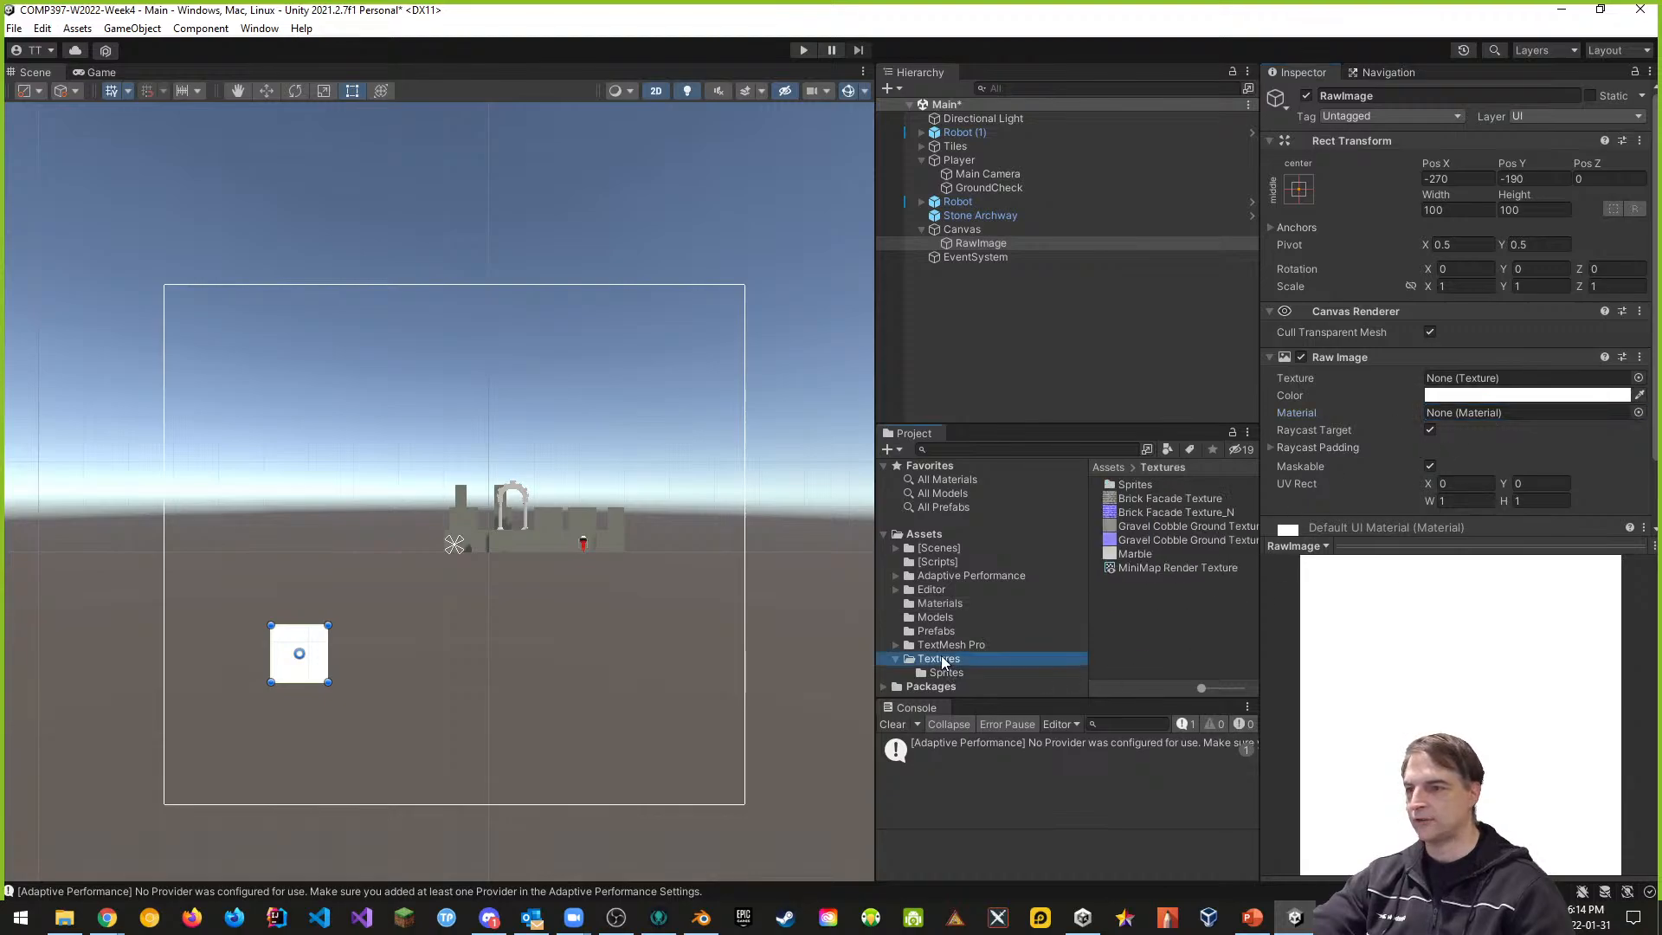
drag(1147, 568, 1450, 384)
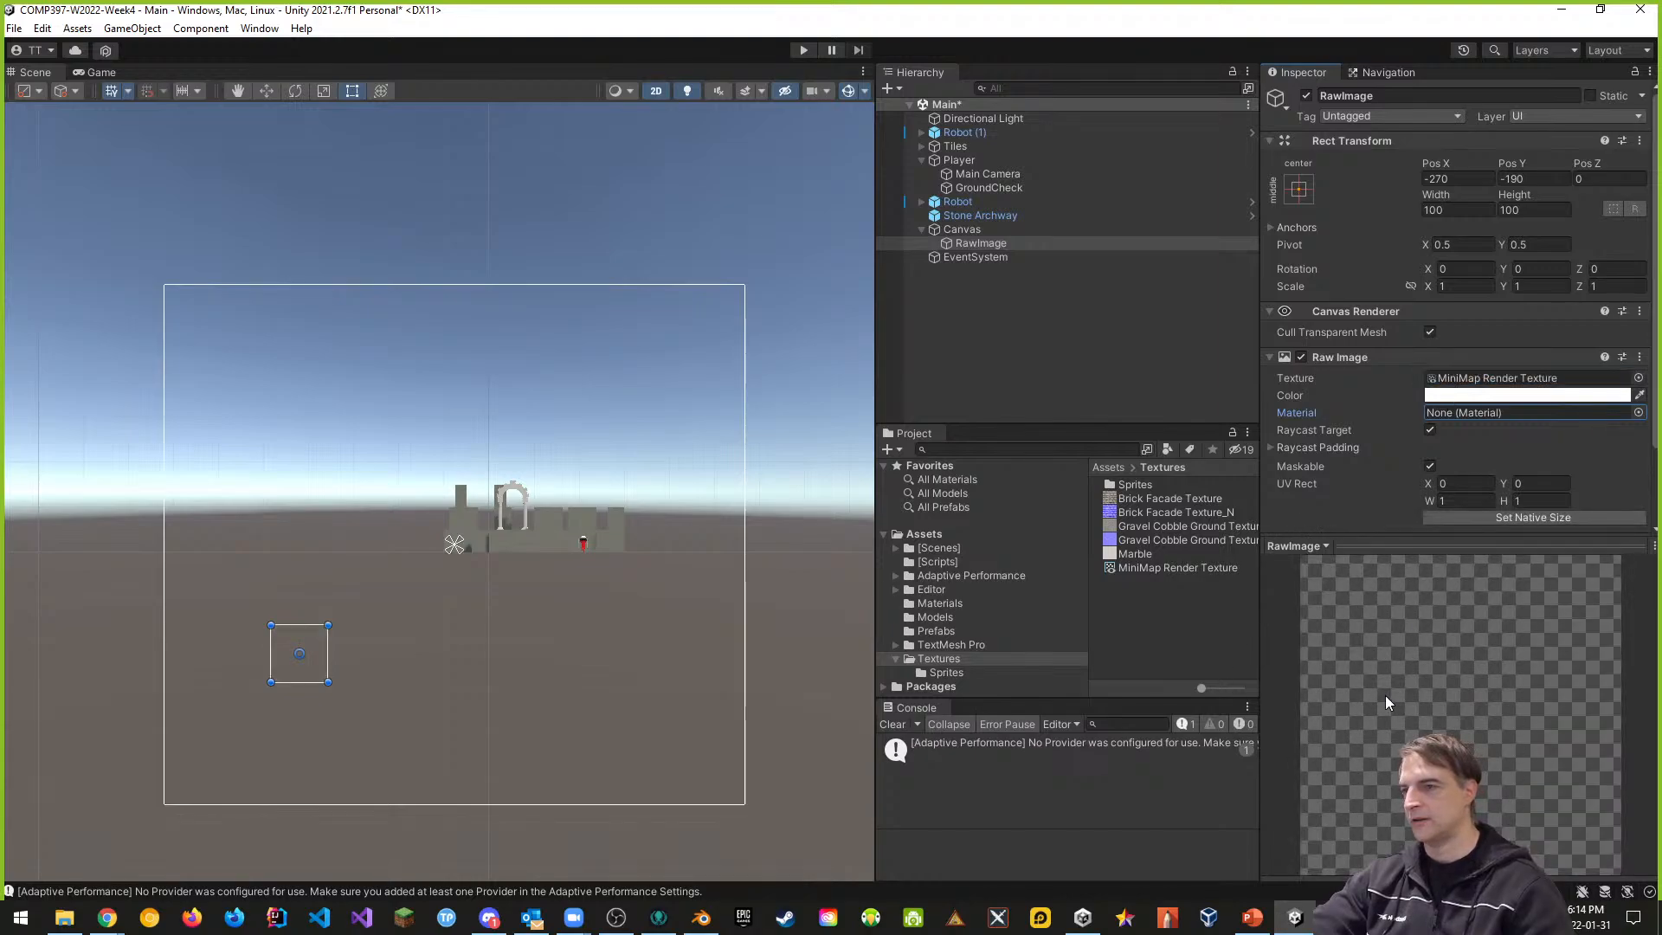
click(1199, 569)
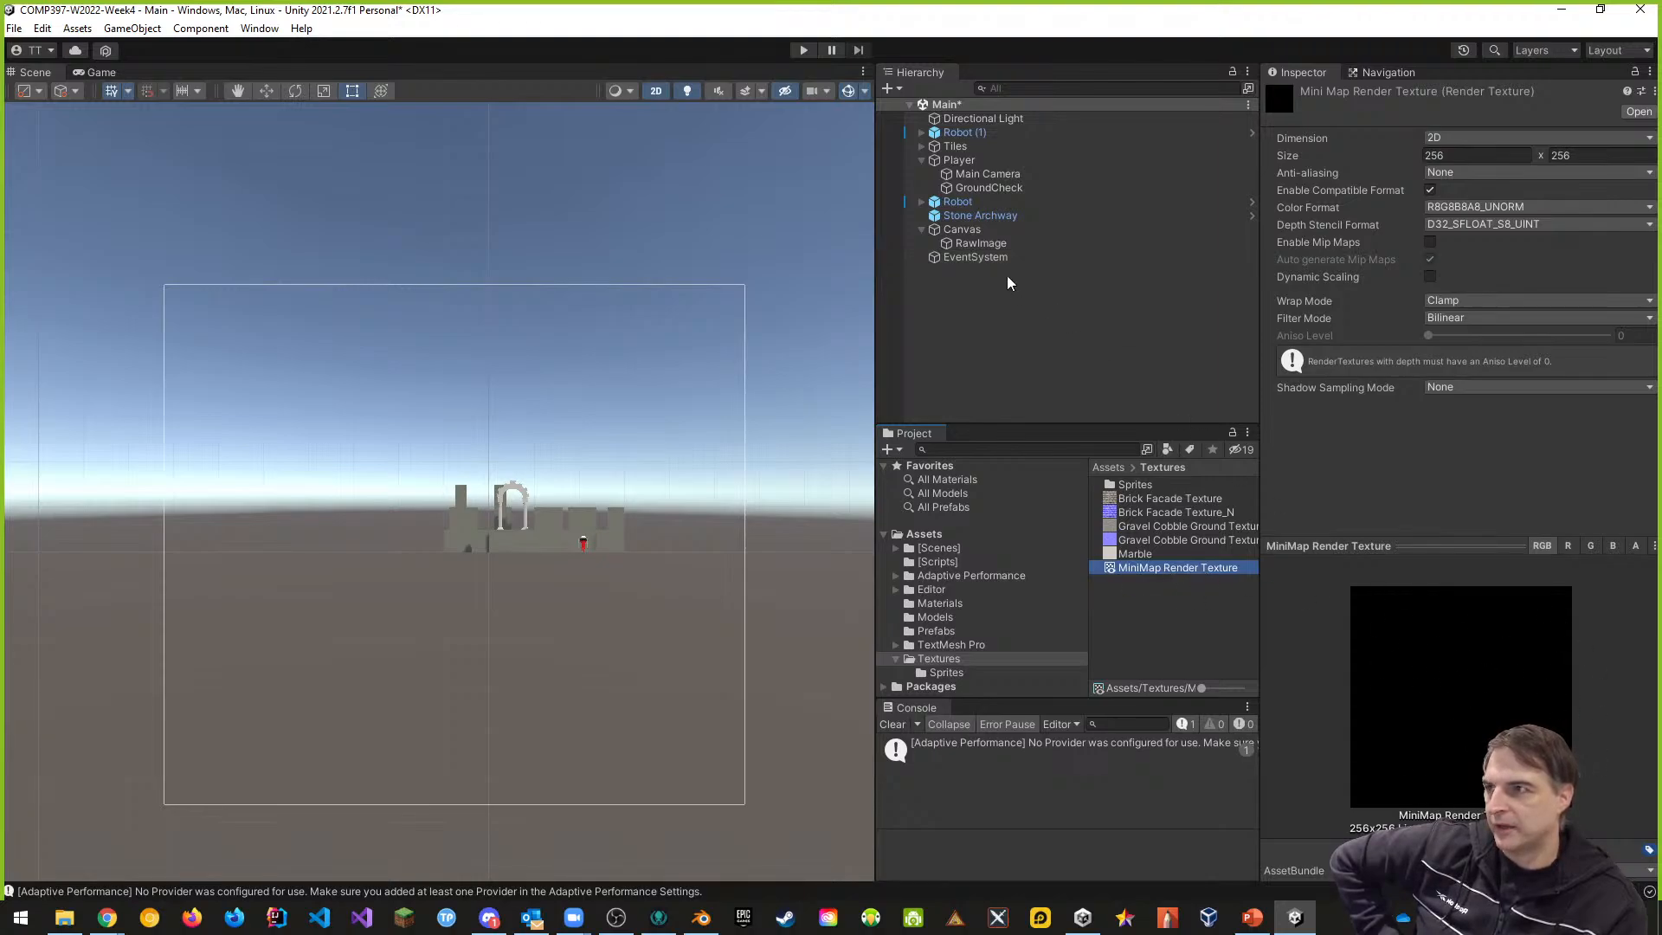
- Move the RawImage to the upper-right corner of the canvas, at about X 398, Y 312
click(995, 243)
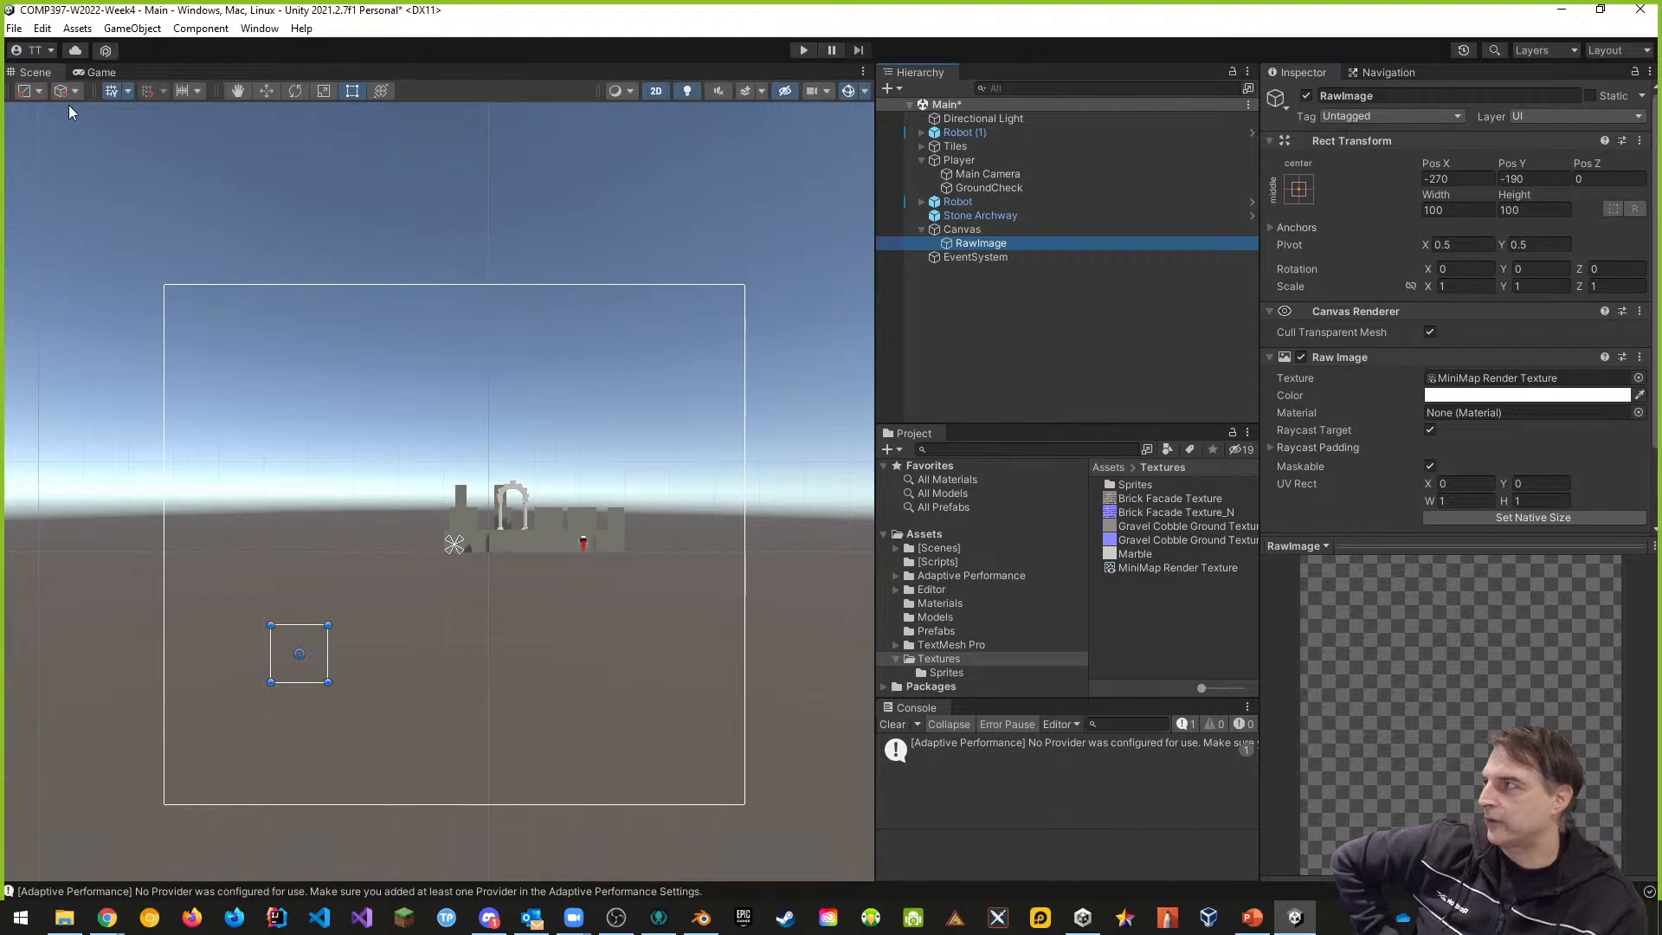
click(263, 91)
drag(296, 609, 365, 306)
drag(371, 372, 755, 370)
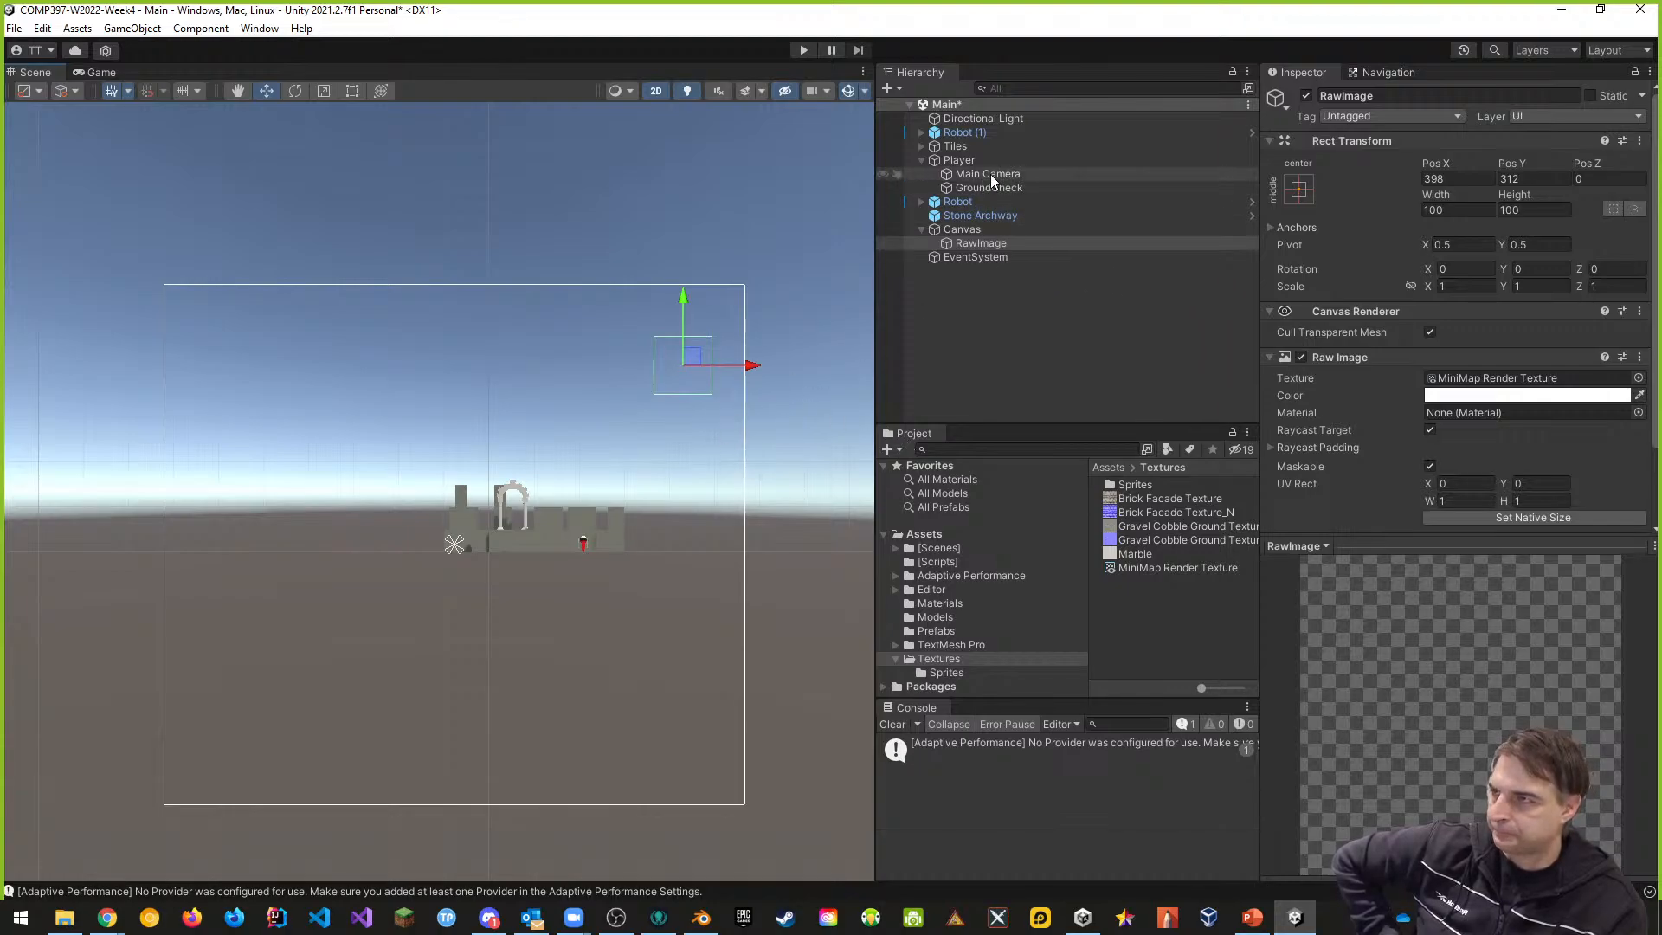
- Set the Canvas render mode to Screen Space - Overlay
click(959, 161)
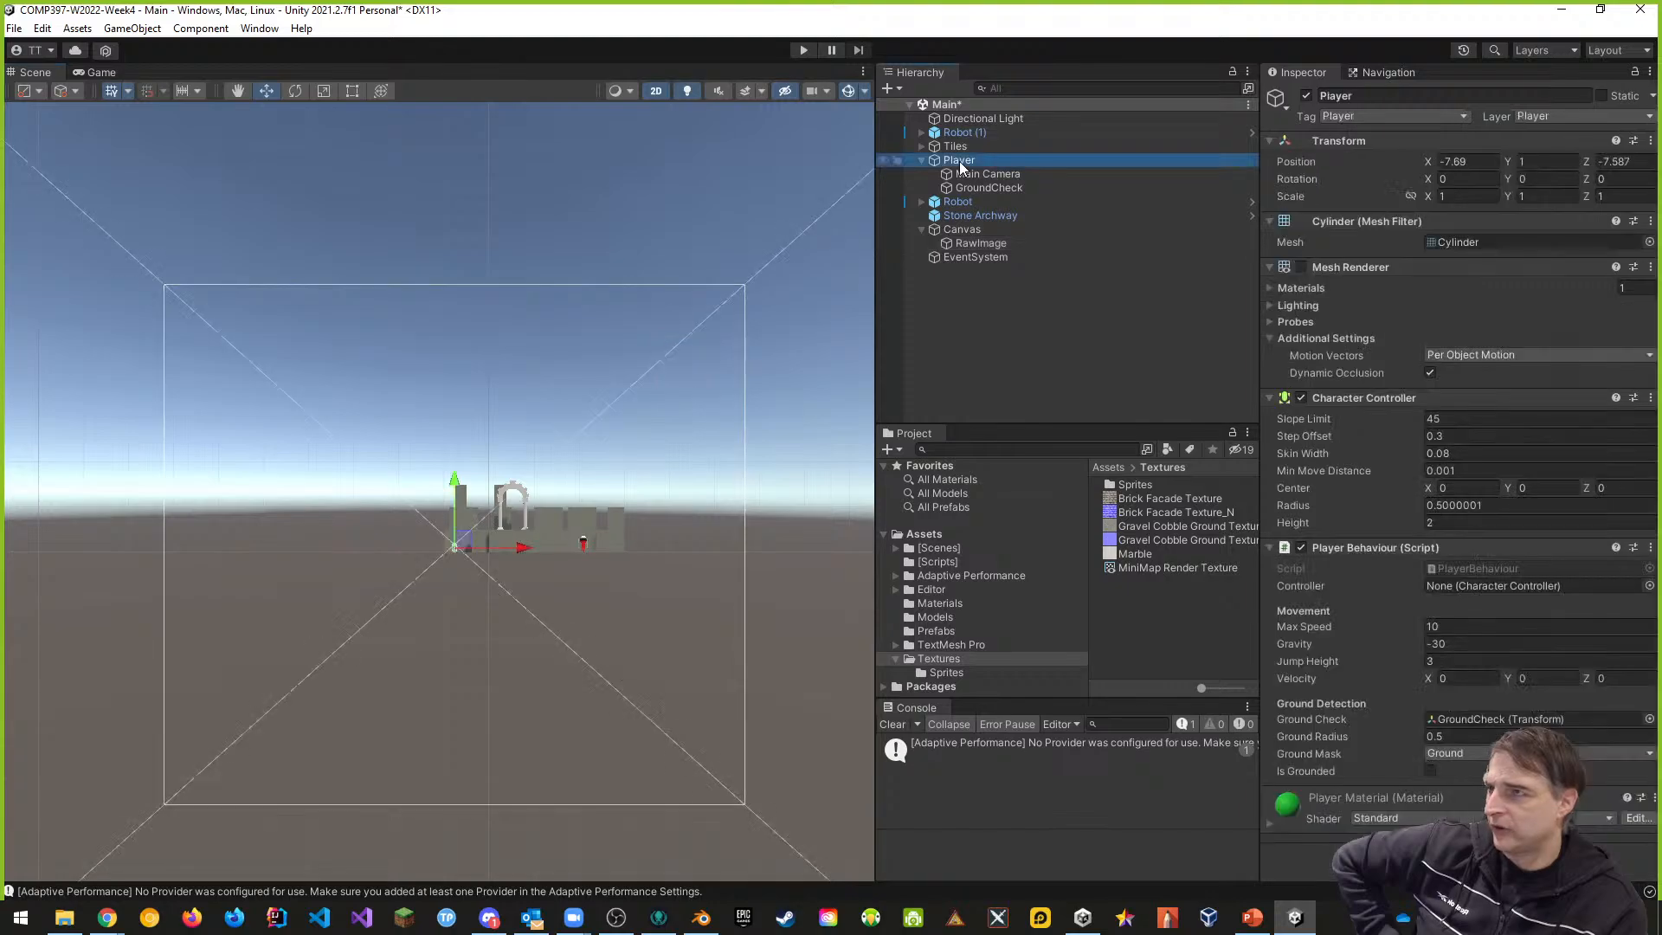
click(970, 232)
click(1502, 347)
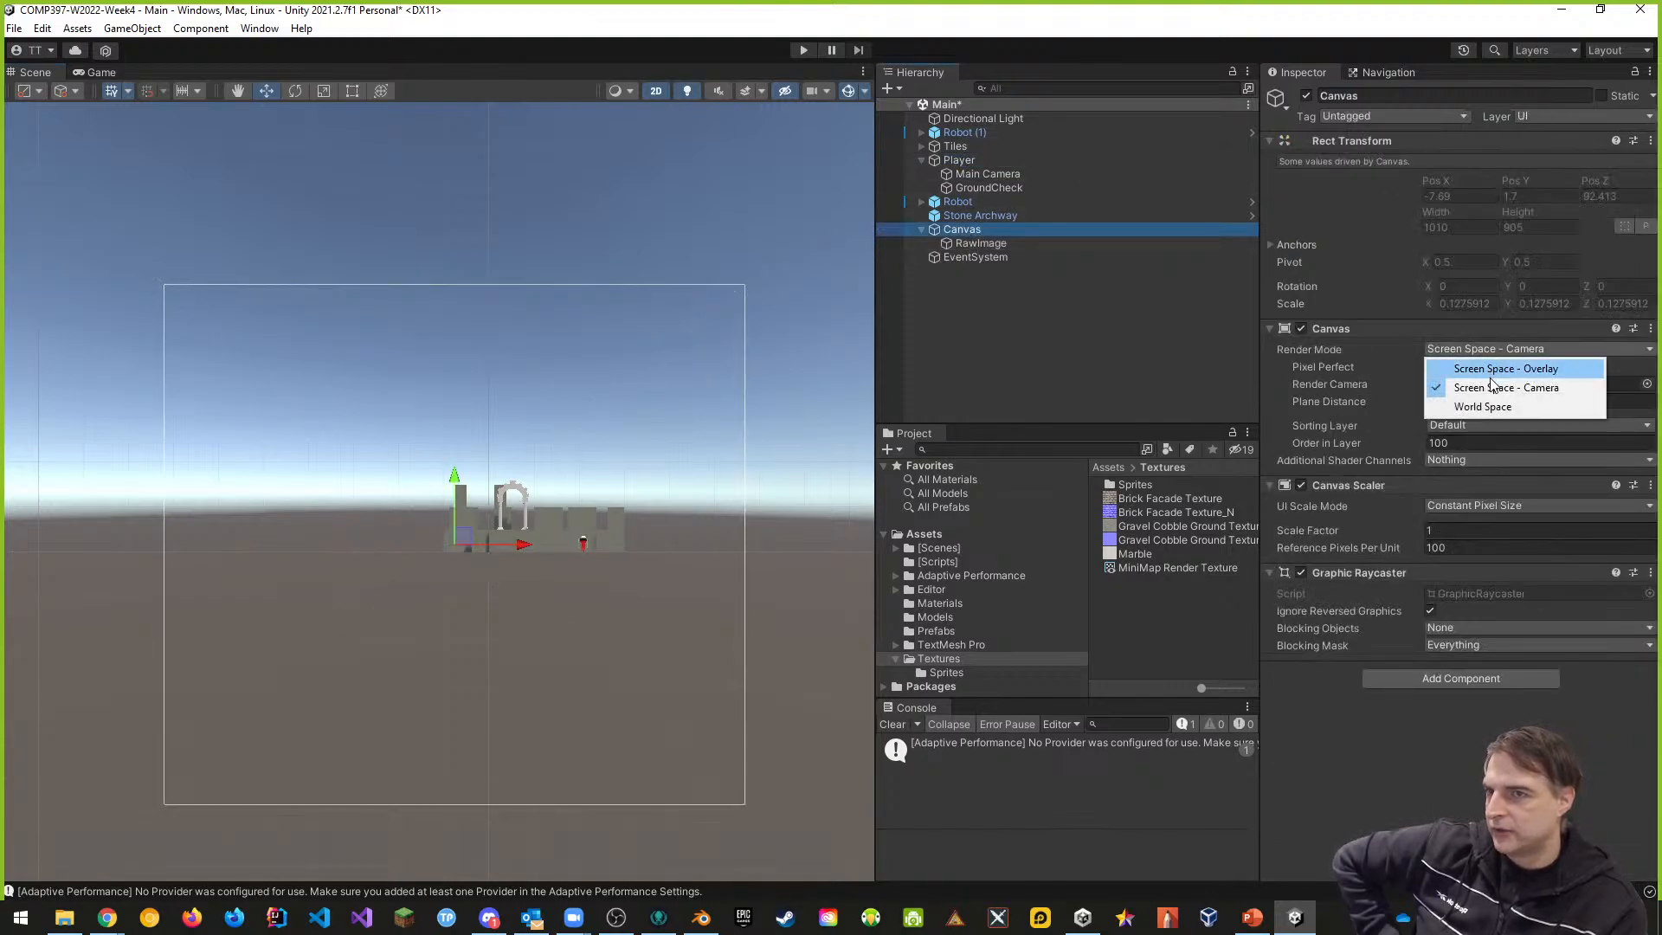
click(1491, 374)
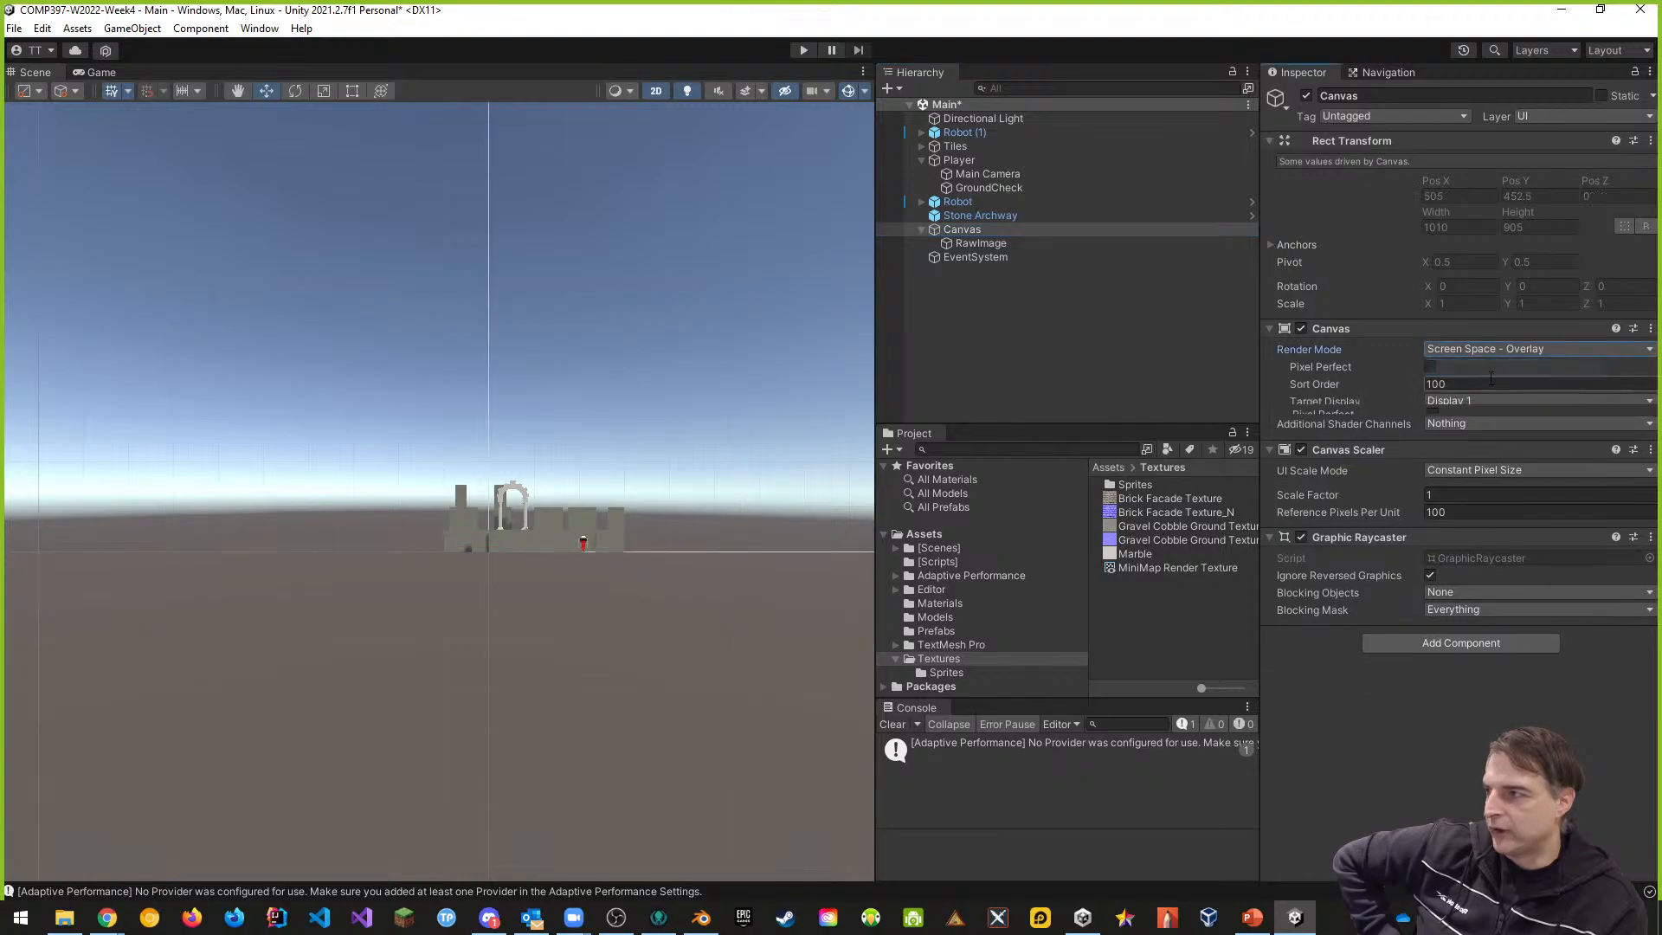
- Return the scene view from 2D to 3D and briefly play-test the scene
click(655, 91)
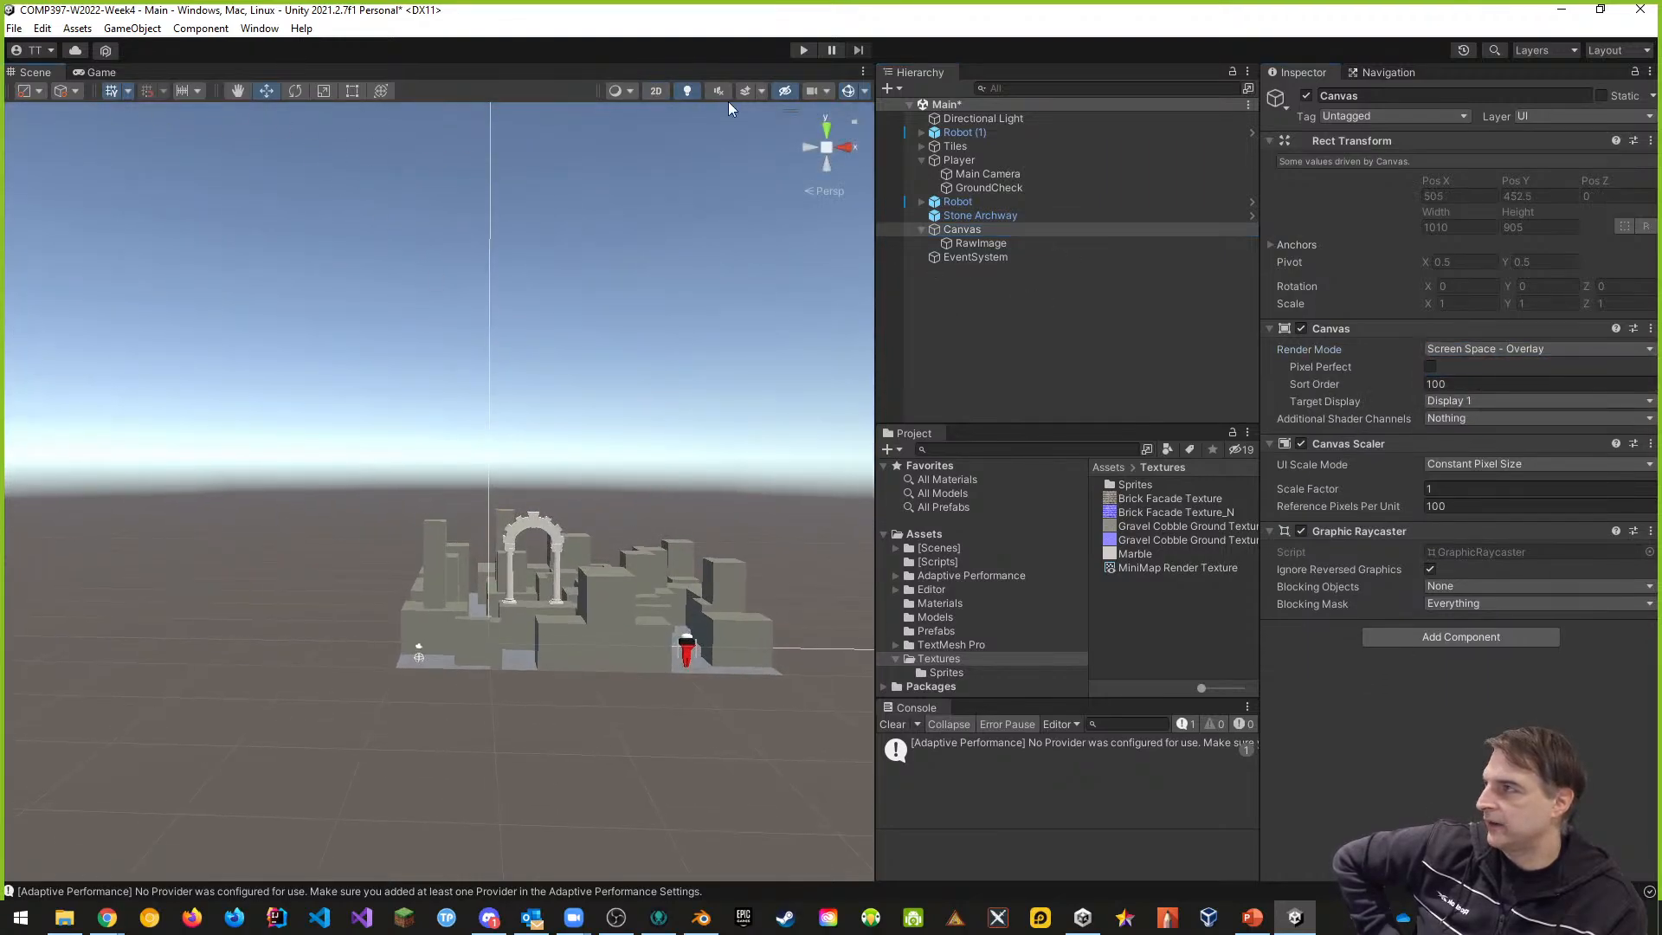
click(804, 50)
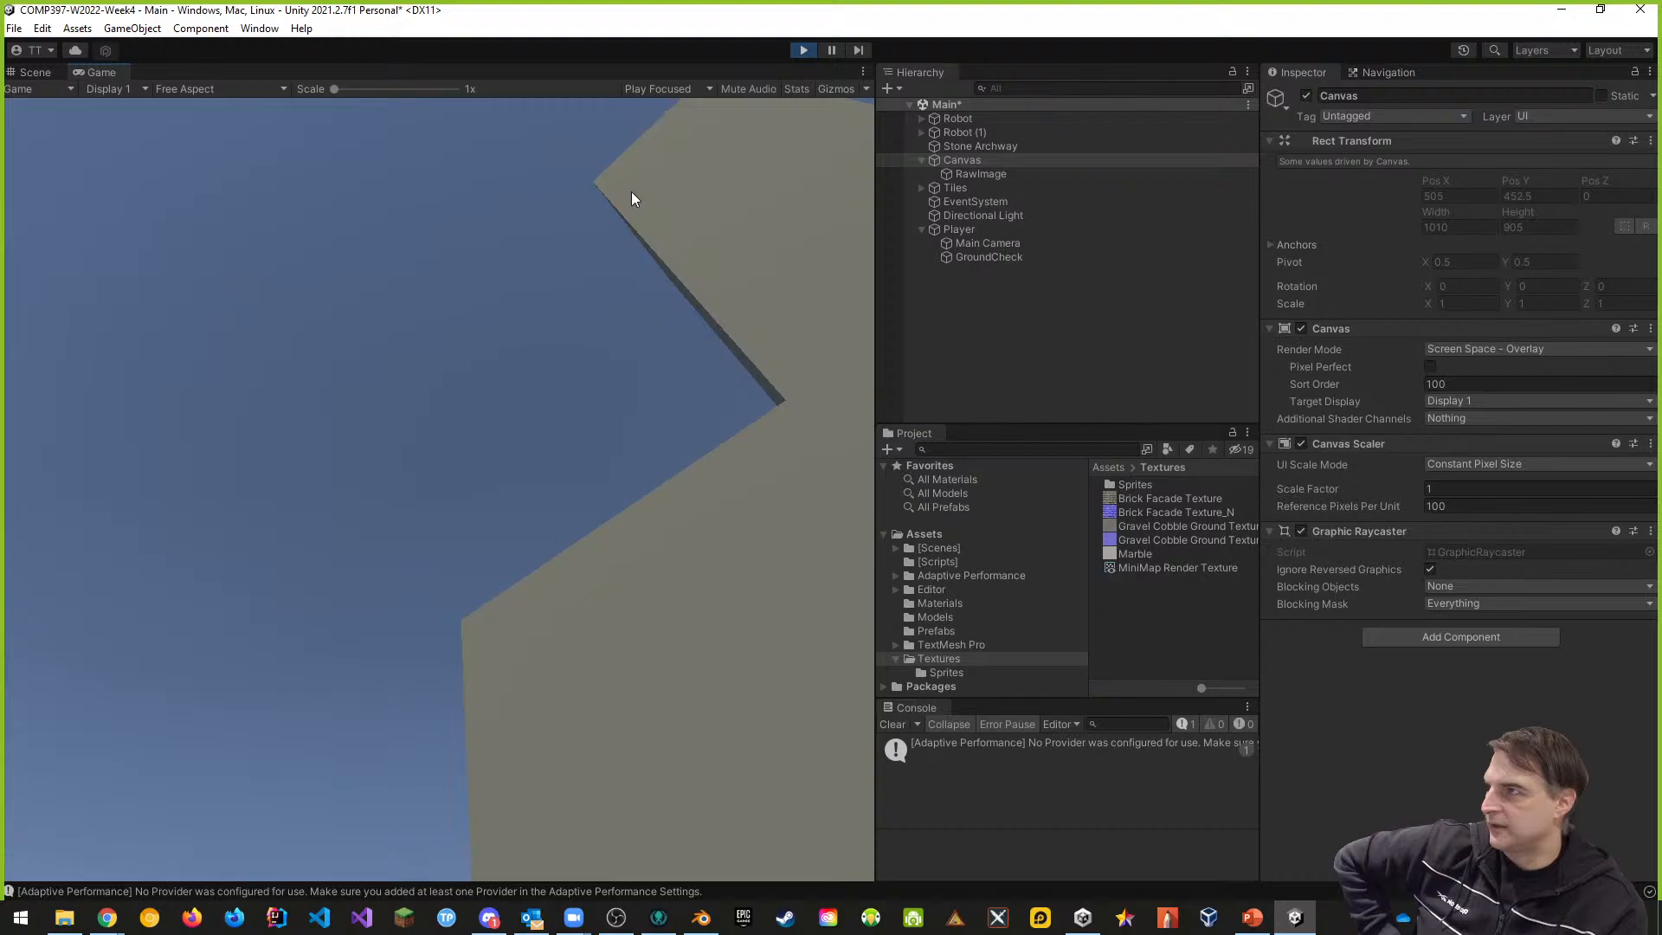
click(804, 50)
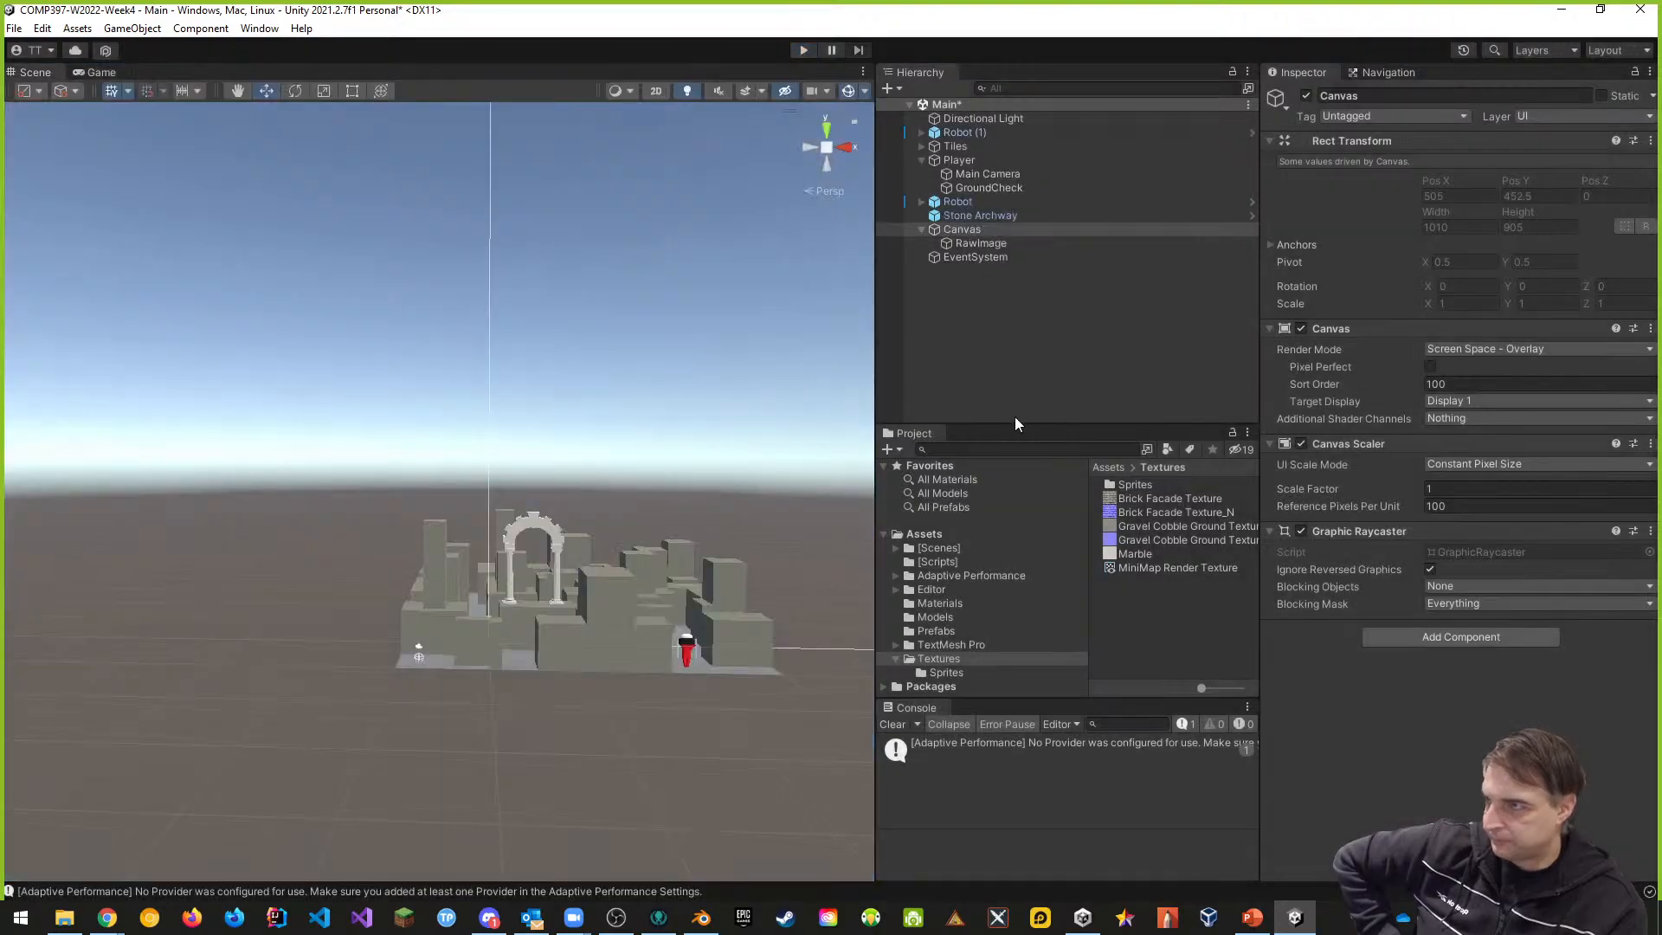
- Add a new camera to the scene and set its clear flags to Solid Color
right_click(932, 327)
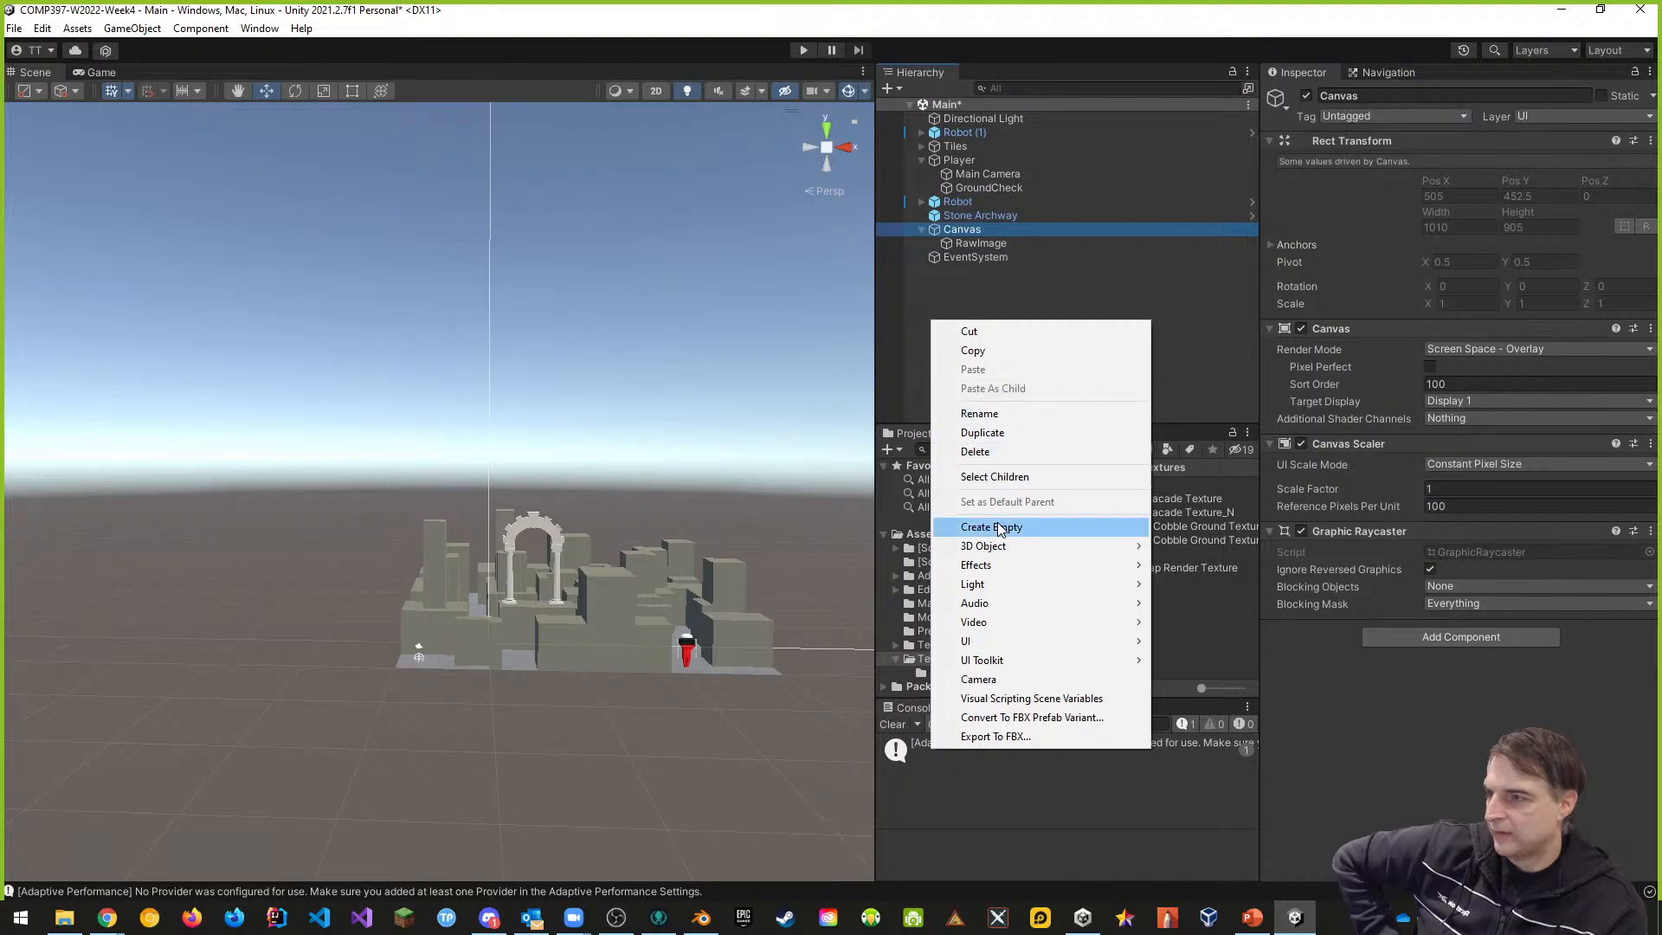
click(986, 681)
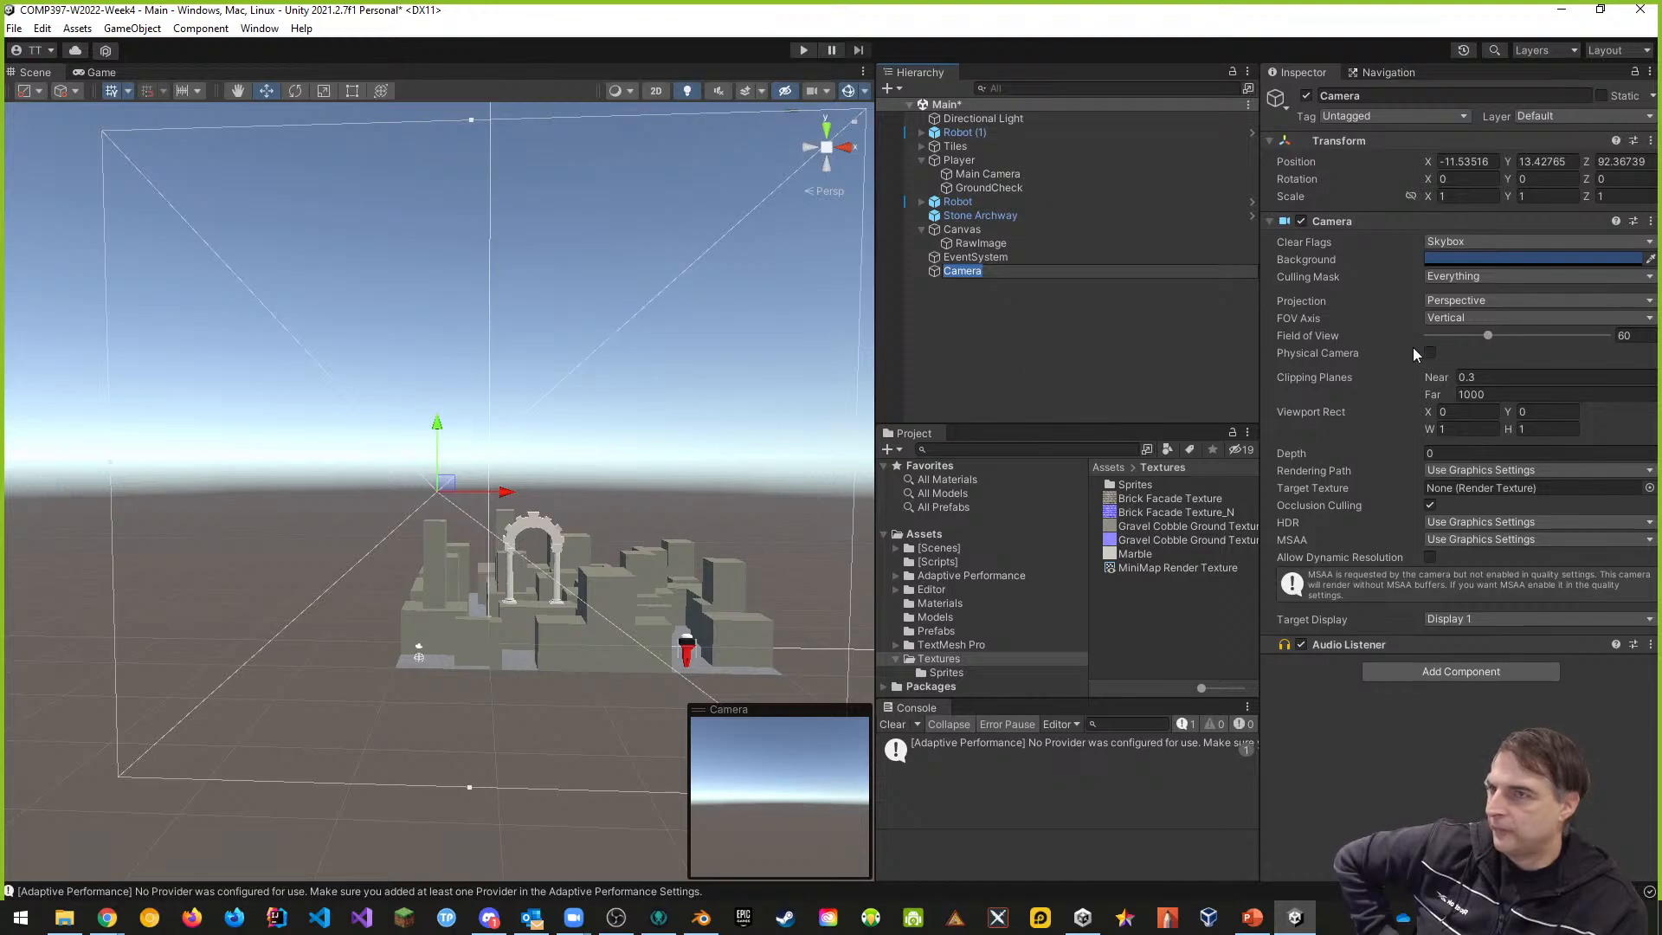
click(1456, 241)
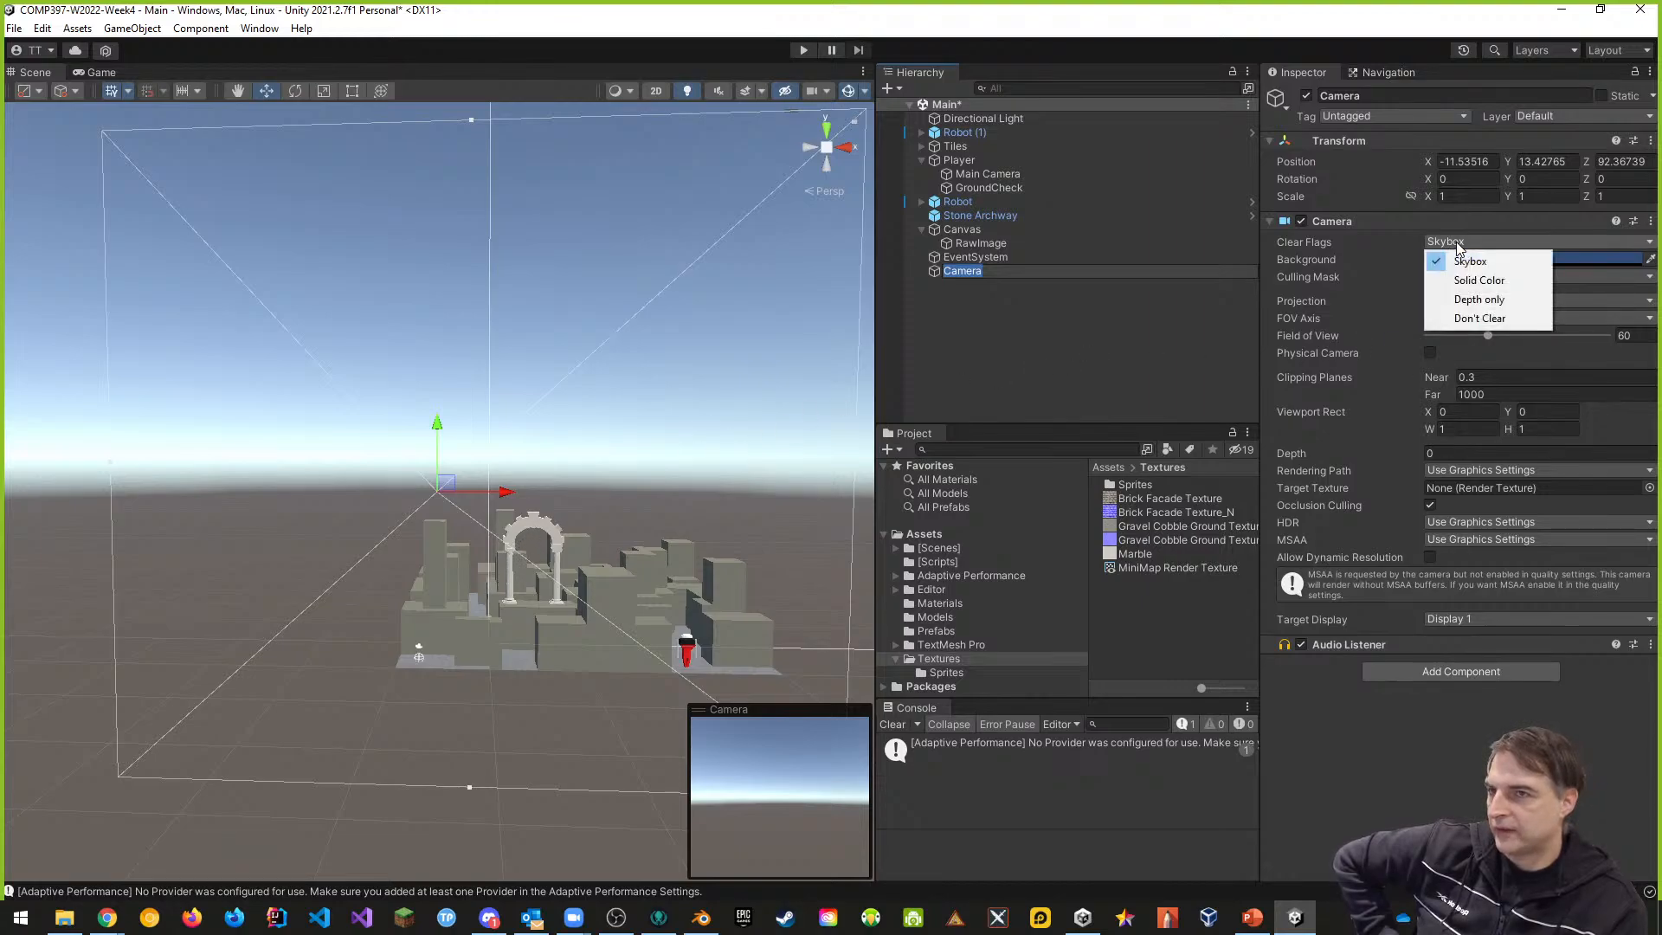
click(1462, 282)
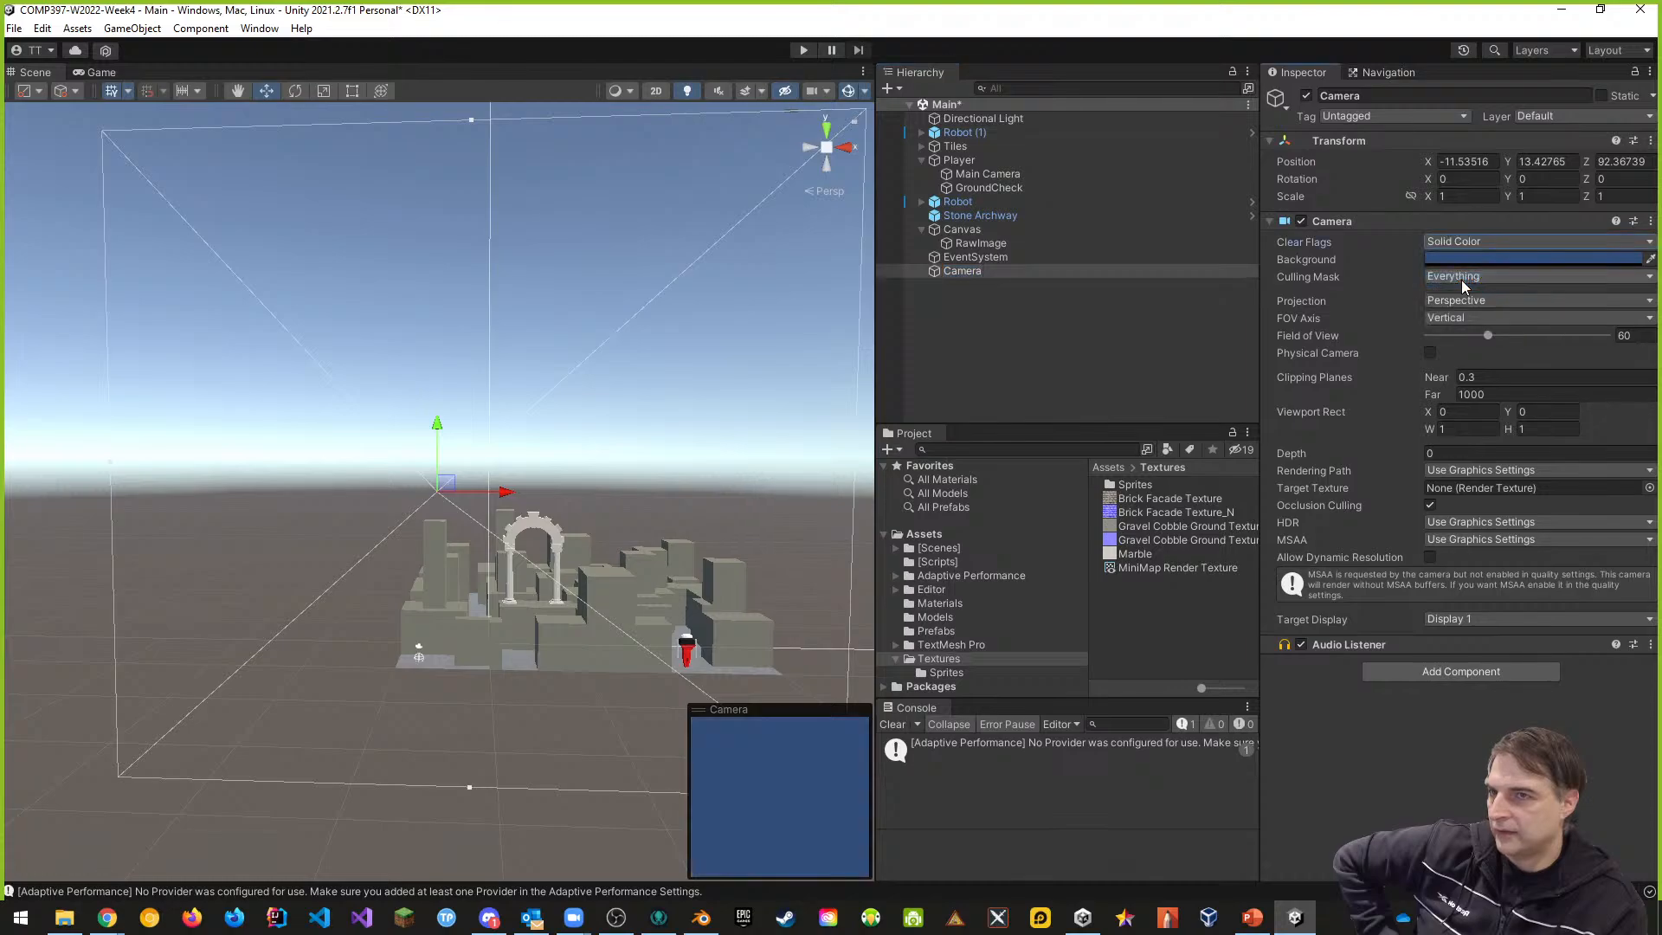
- Rename the new camera as MiniMap Camera and place it directly below Directional Light in the scene hierarchy
double_click(959, 273)
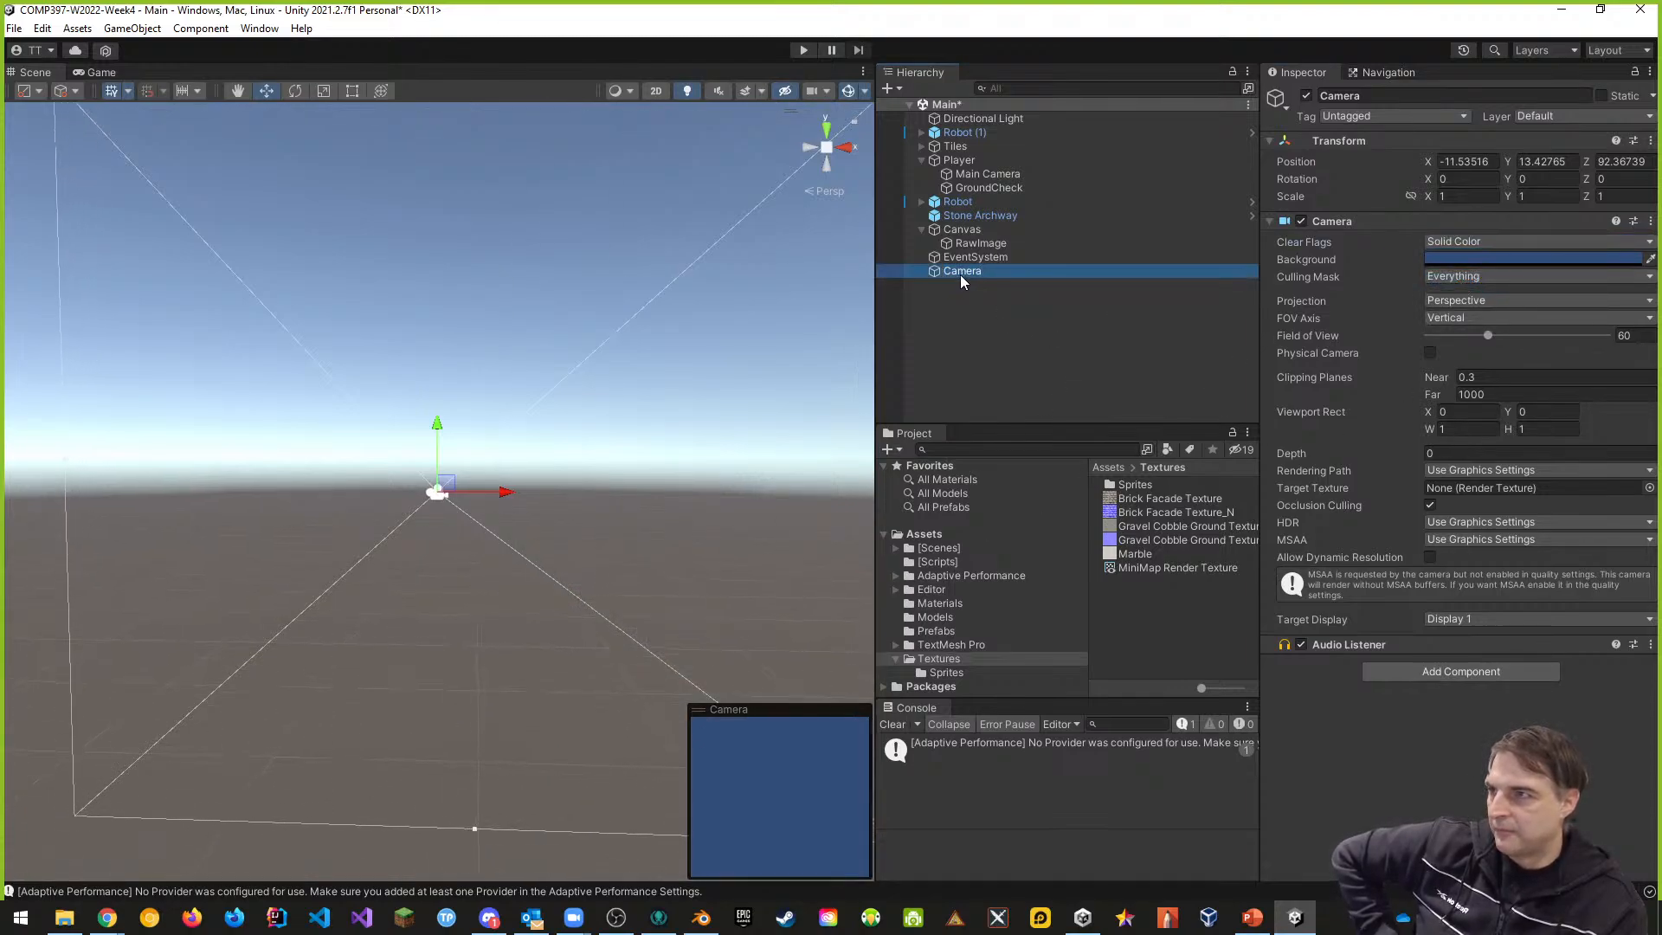
click(985, 272)
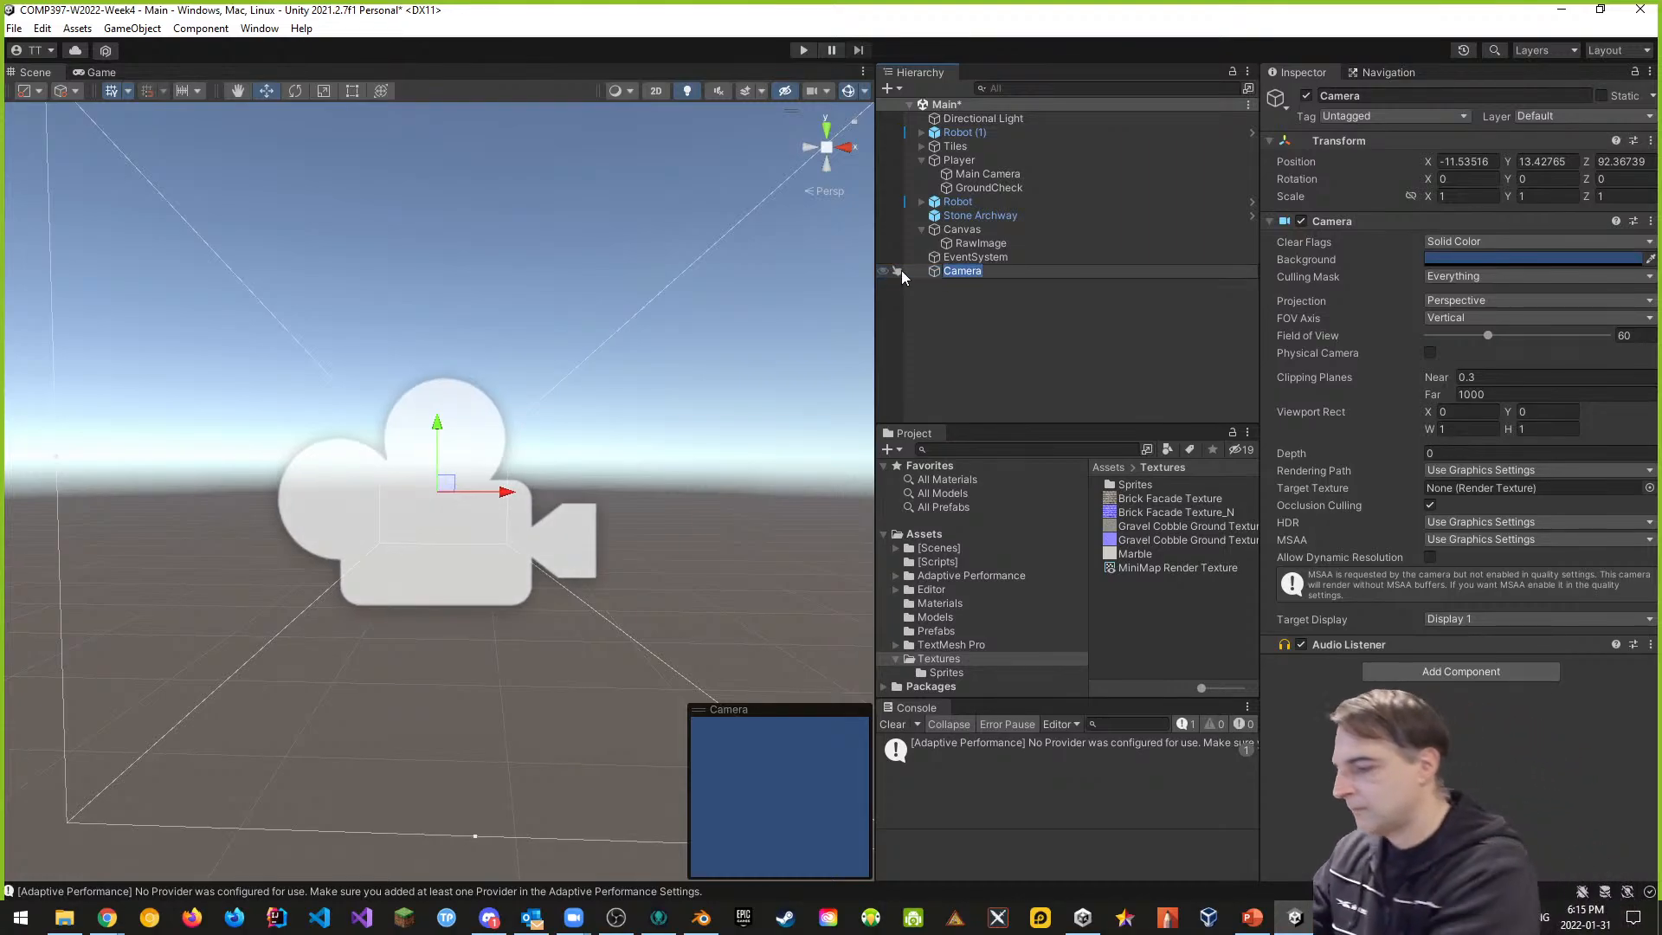
text(MiniMap Camera)
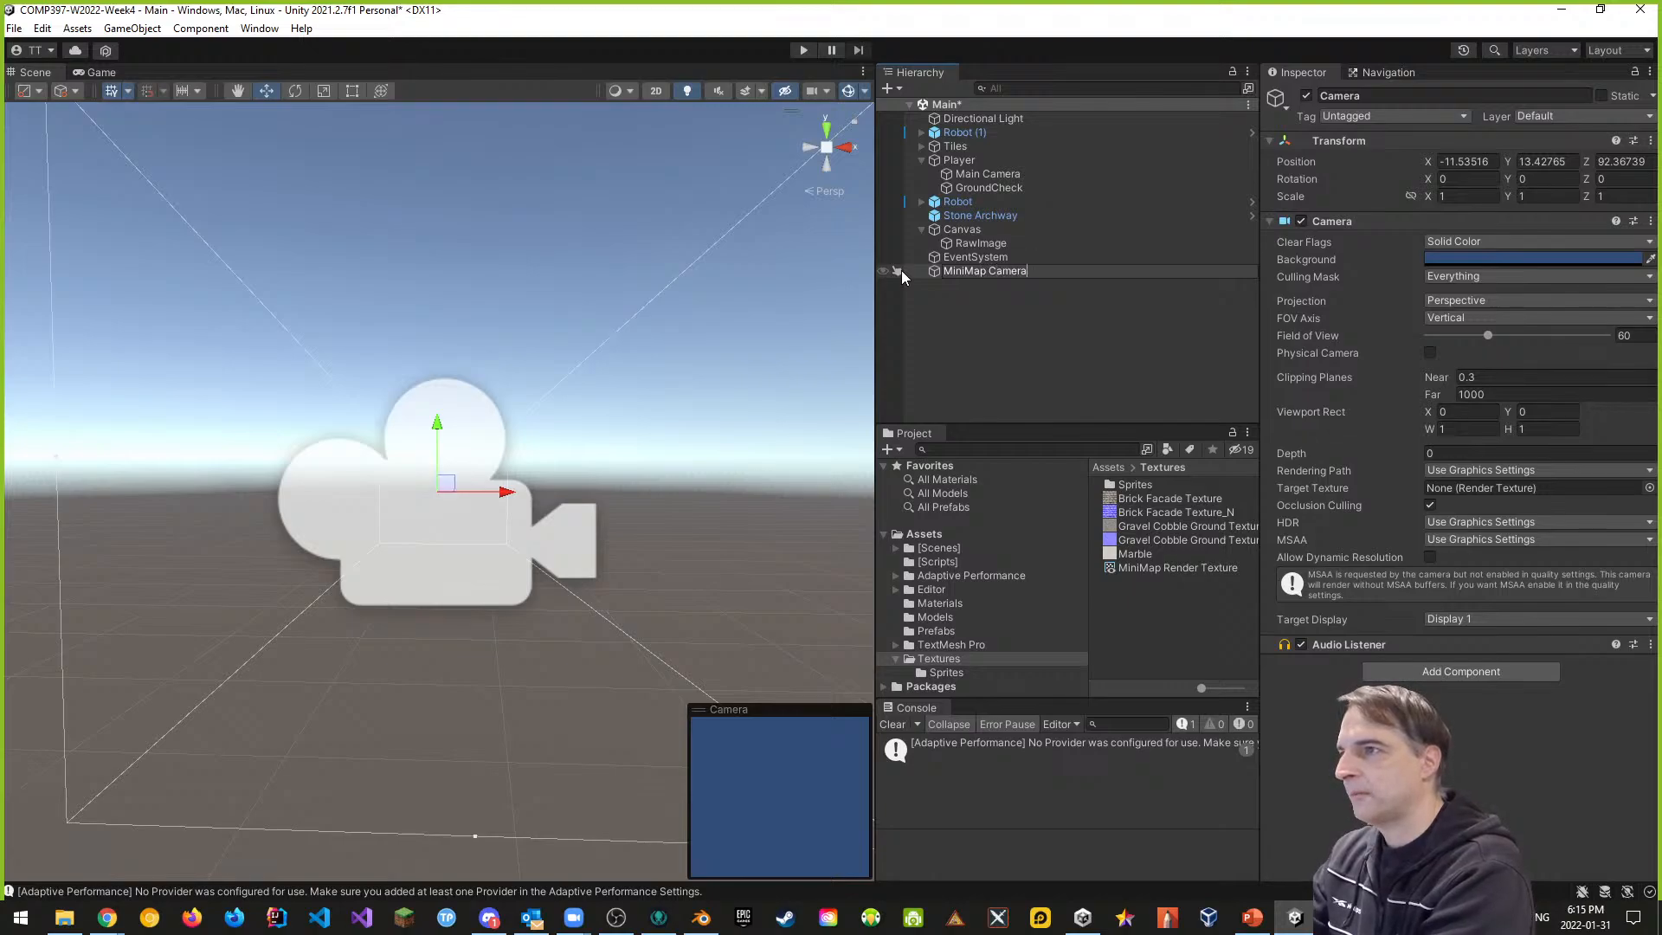
key(Return)
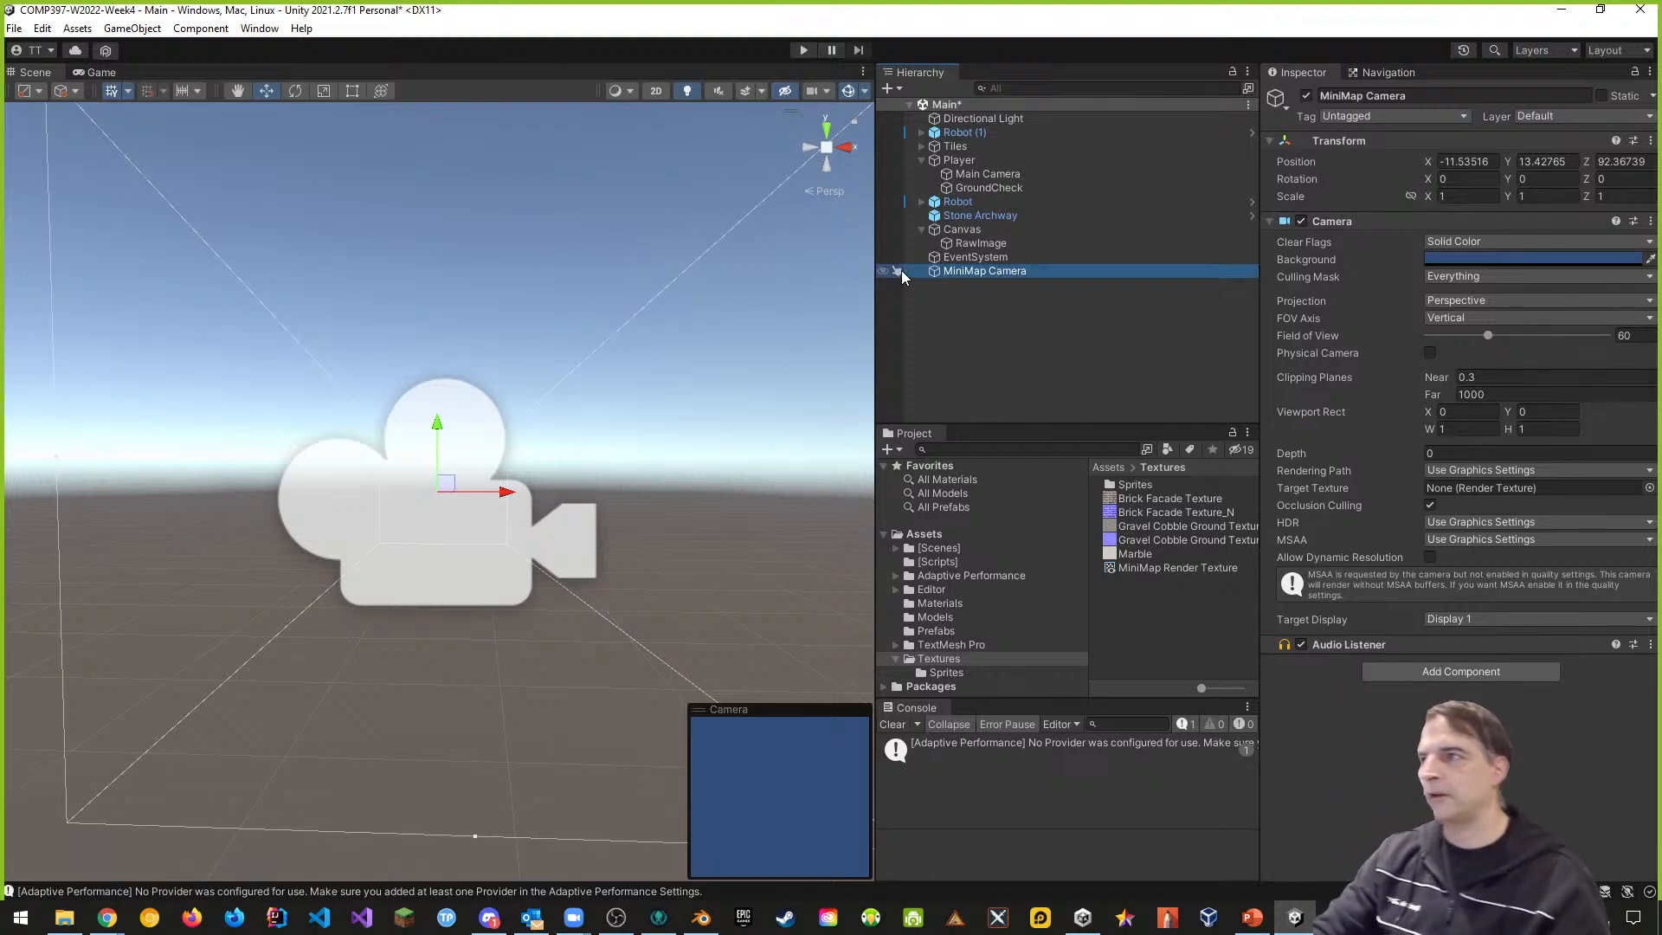
drag(979, 274, 963, 126)
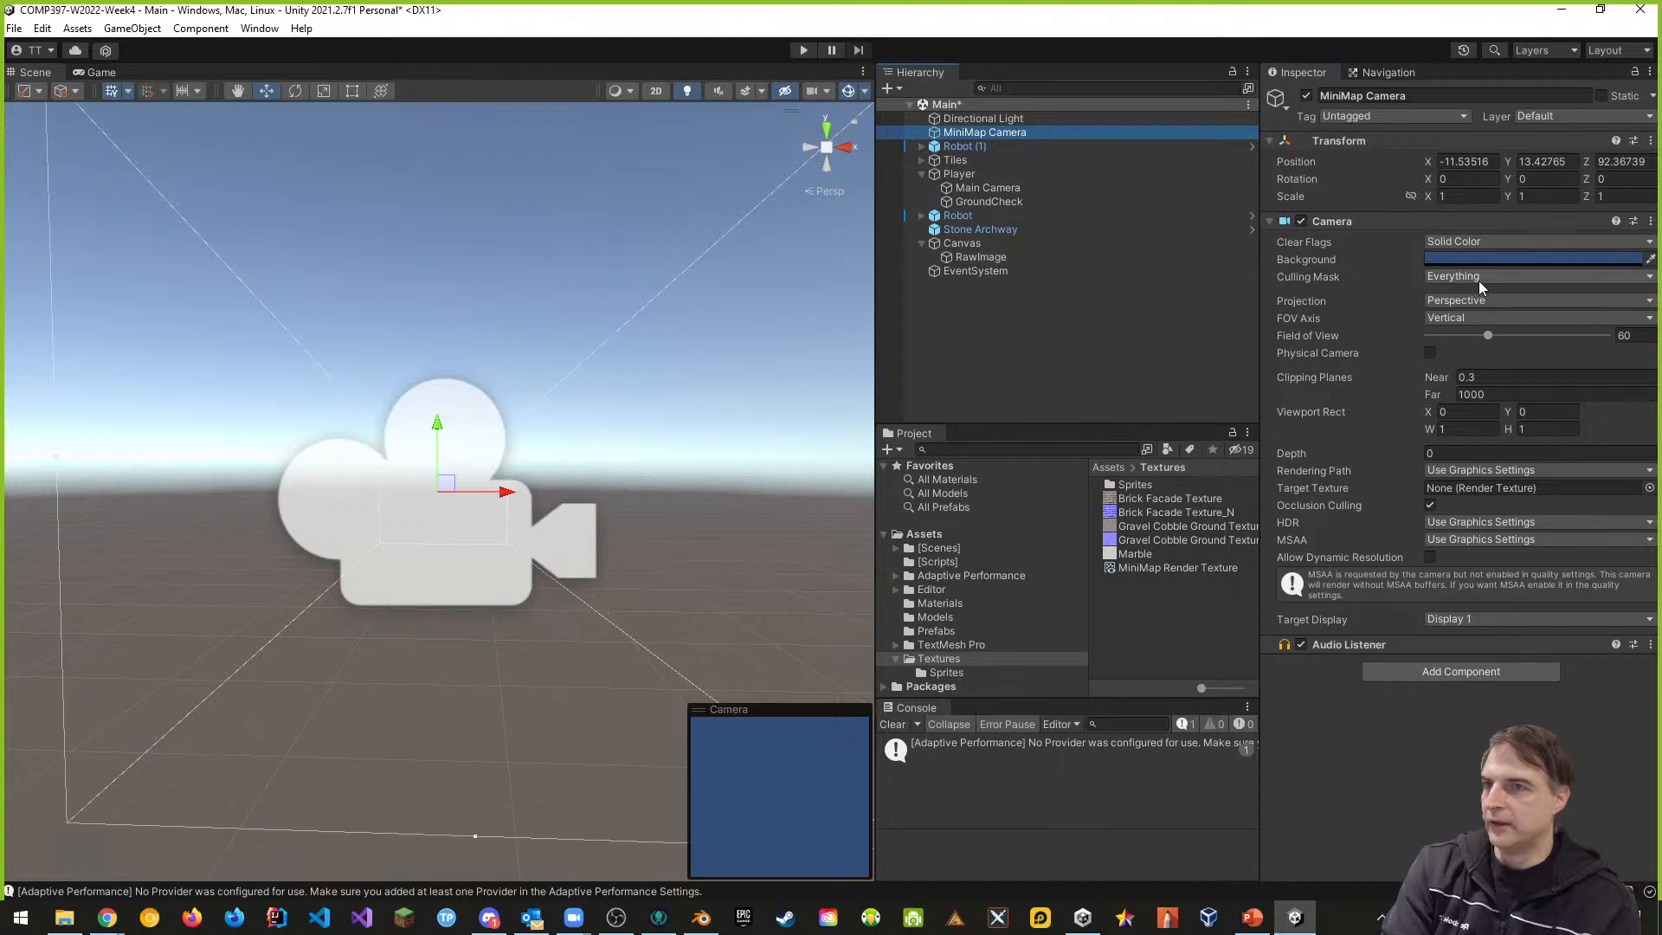
- Reset the MiniMap Camera's transform
click(1466, 302)
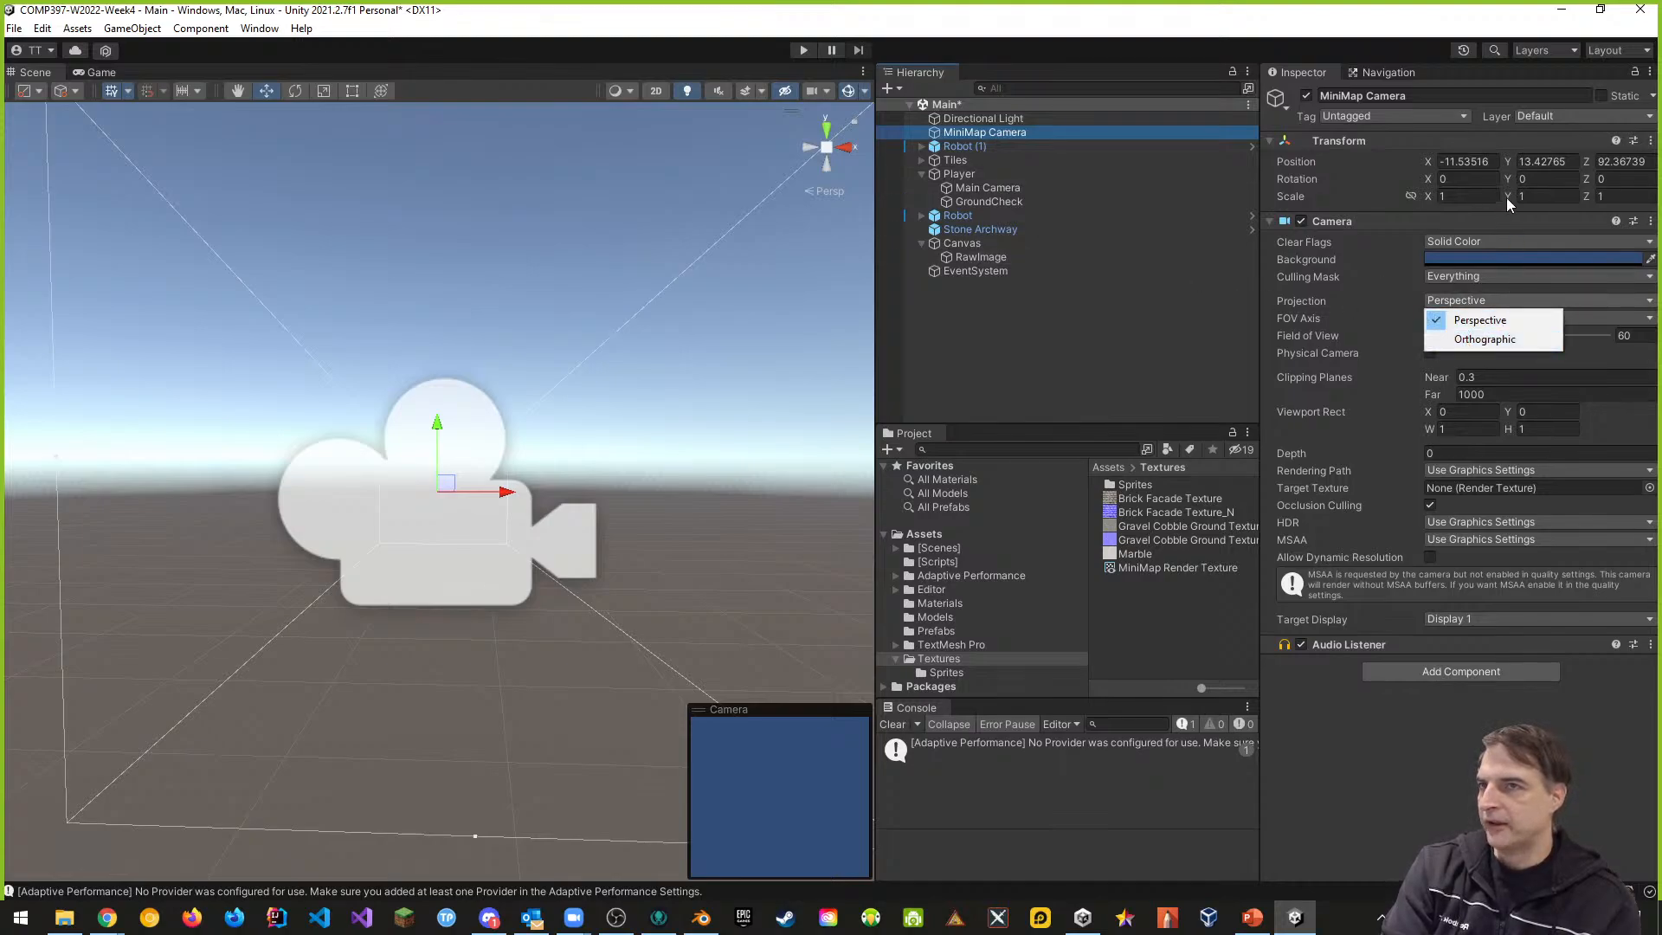
click(1650, 140)
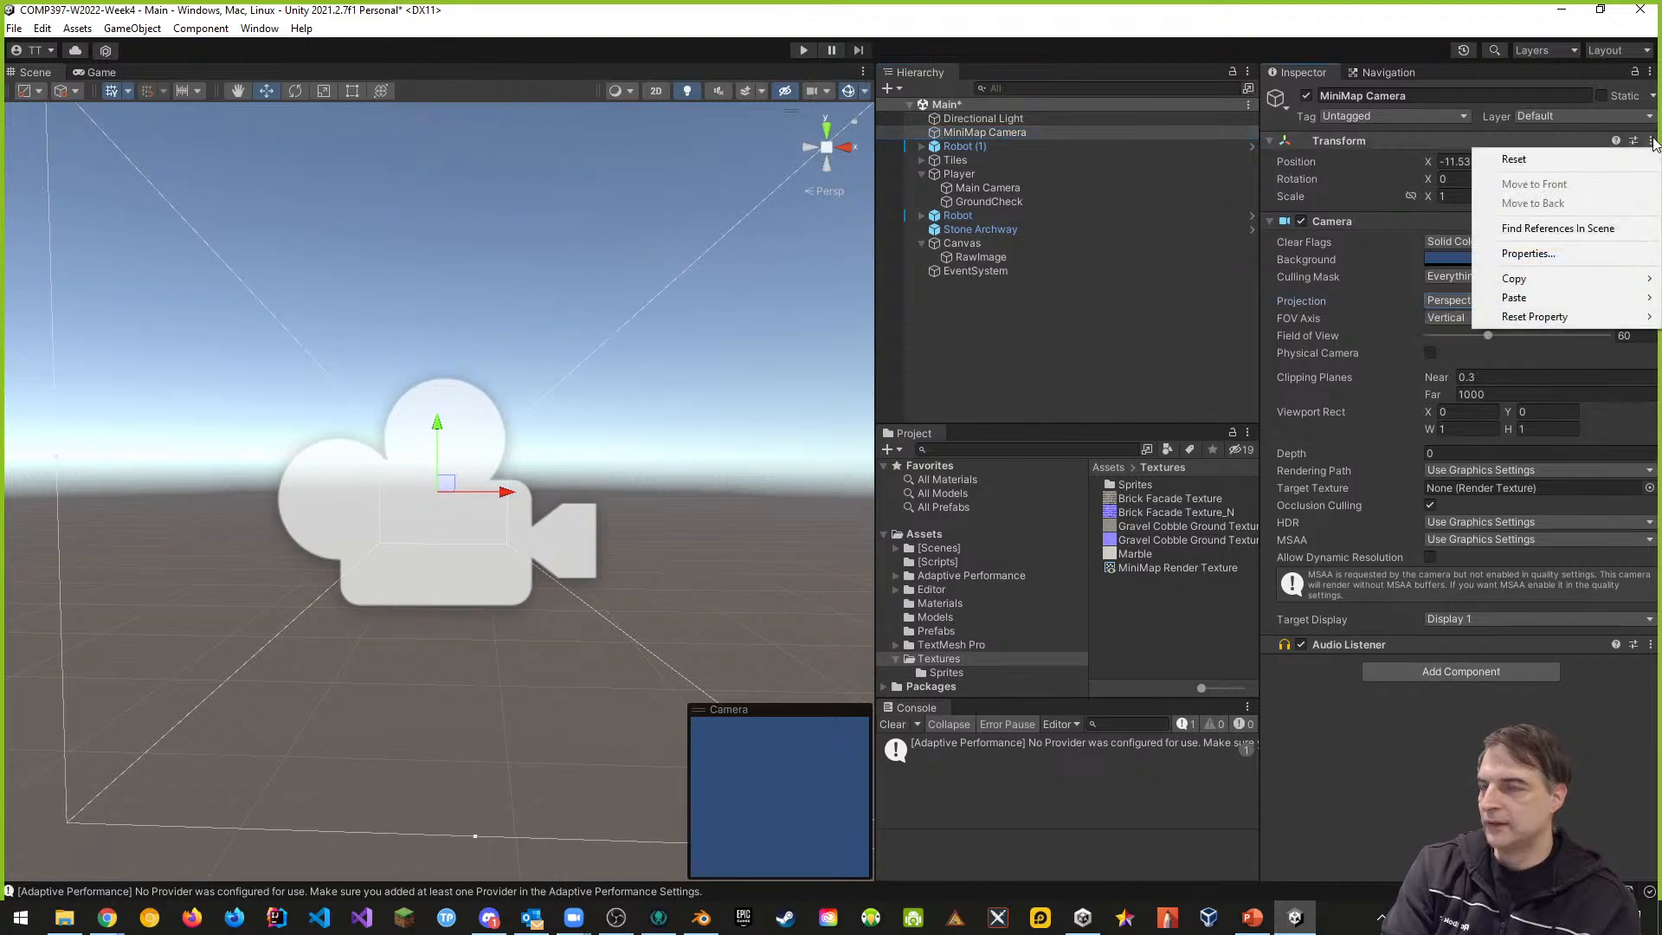
click(1530, 157)
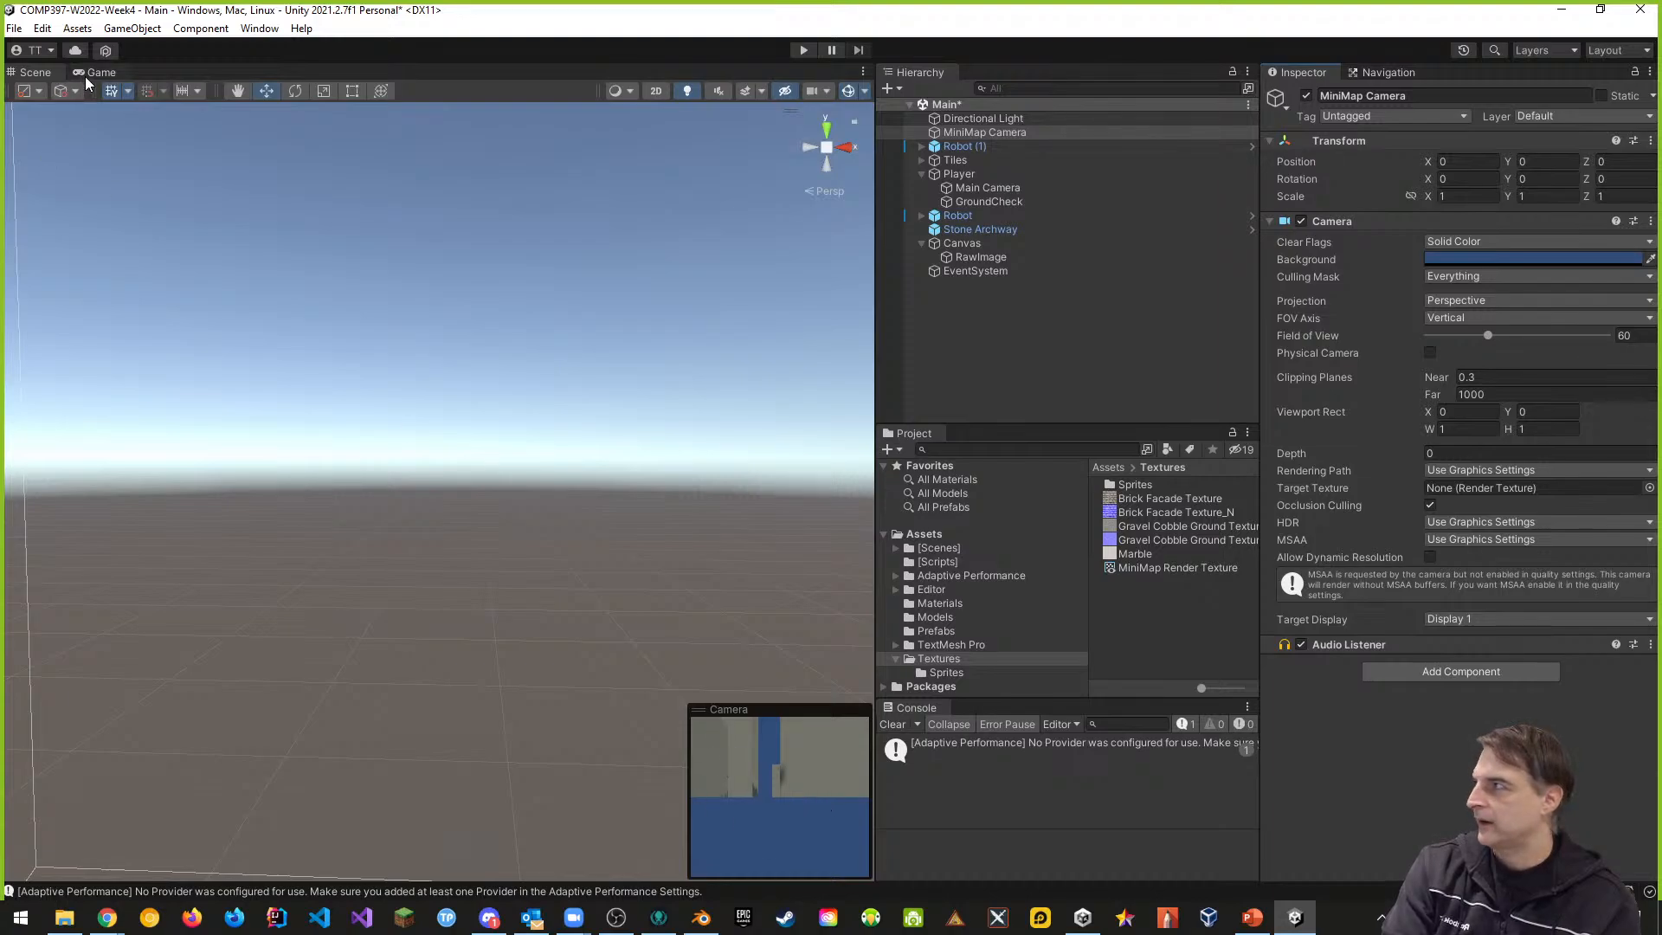
- Raise the MiniMap Camera above the maze to a height of about Y 20.85
double_click(963, 132)
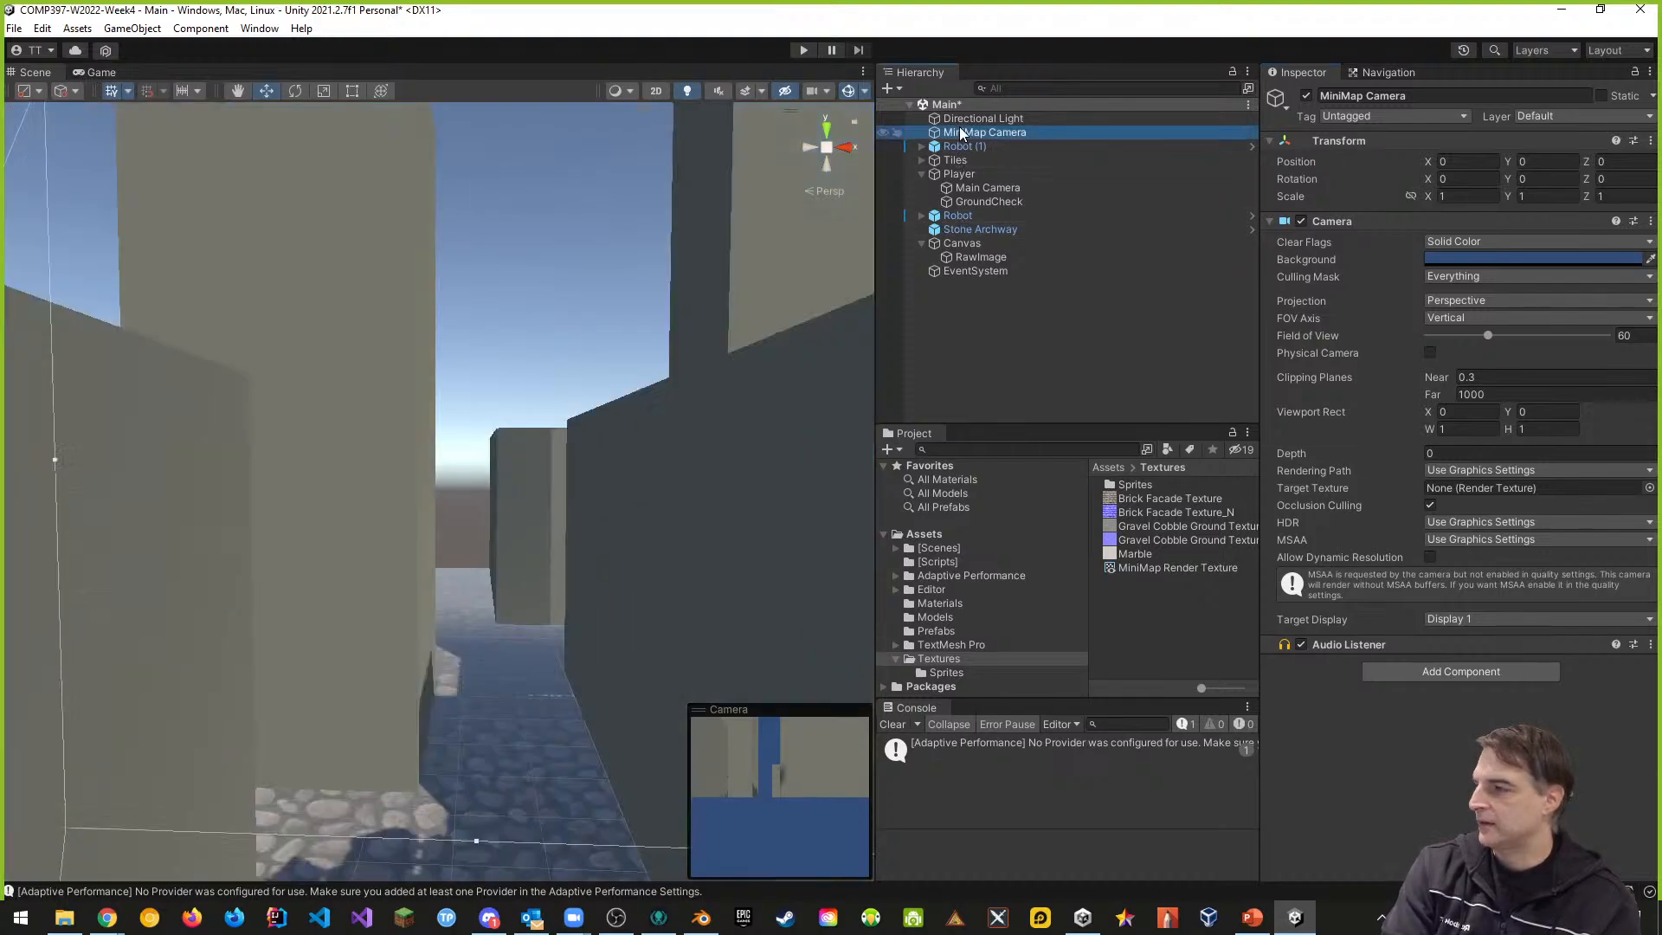
right_drag(564, 586, 567, 750)
key(s)
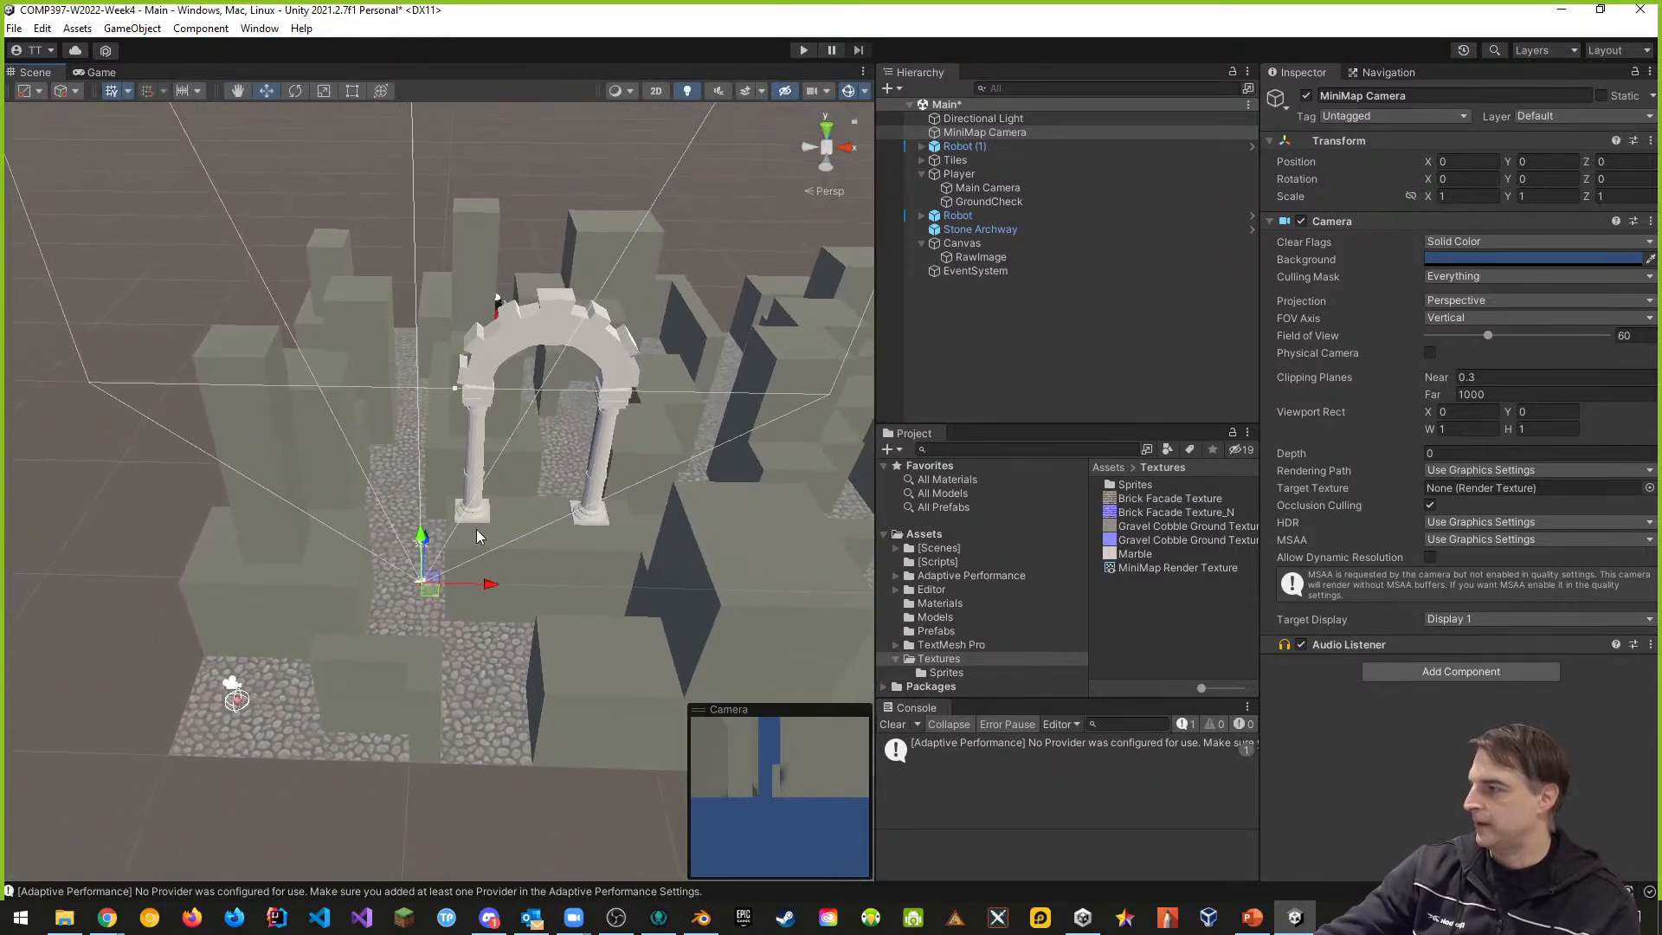
drag(423, 558, 422, 67)
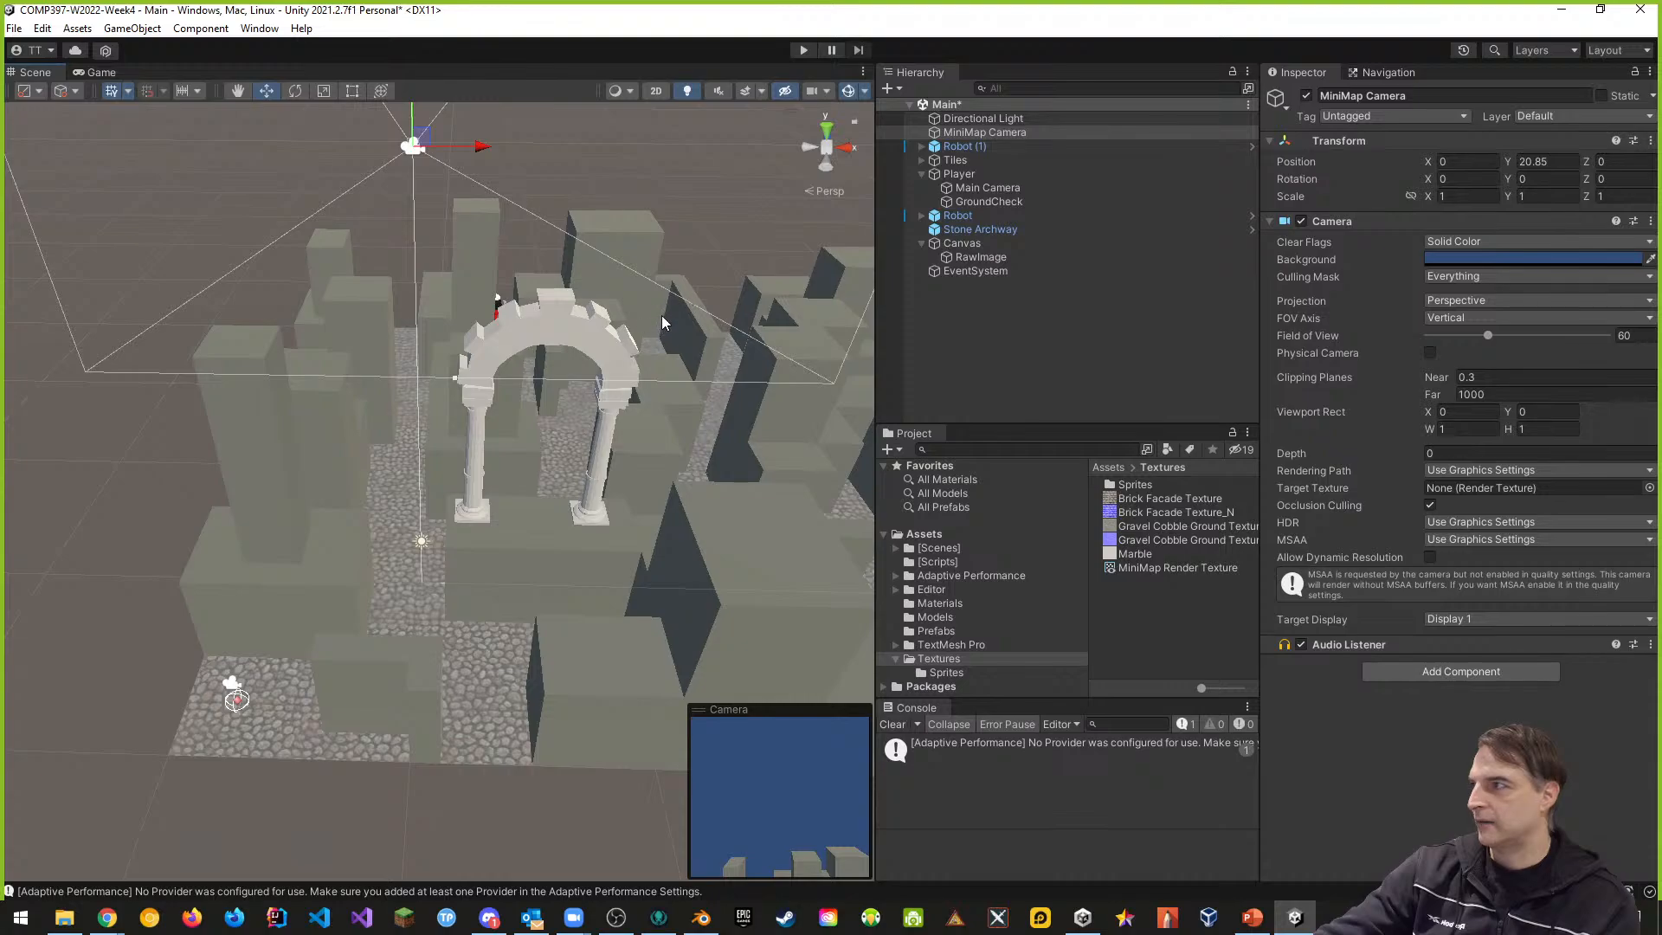
- Set the MiniMap Camera's X rotation to 90 so it points straight down
scroll(661, 315, down, 1)
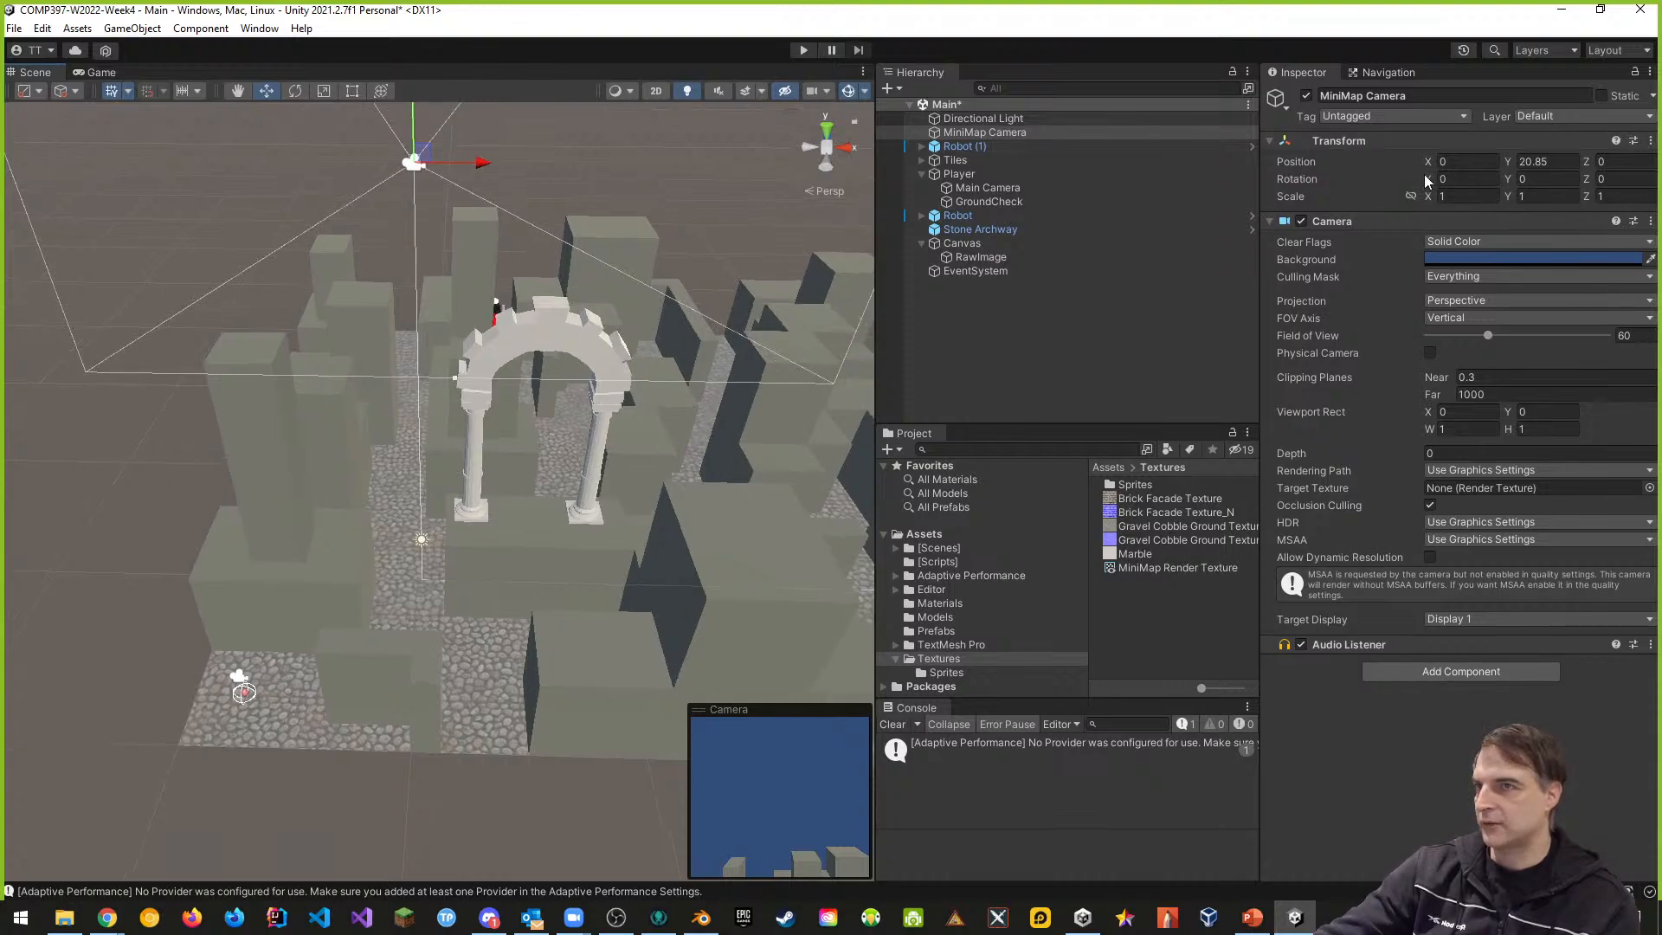
click(1456, 179)
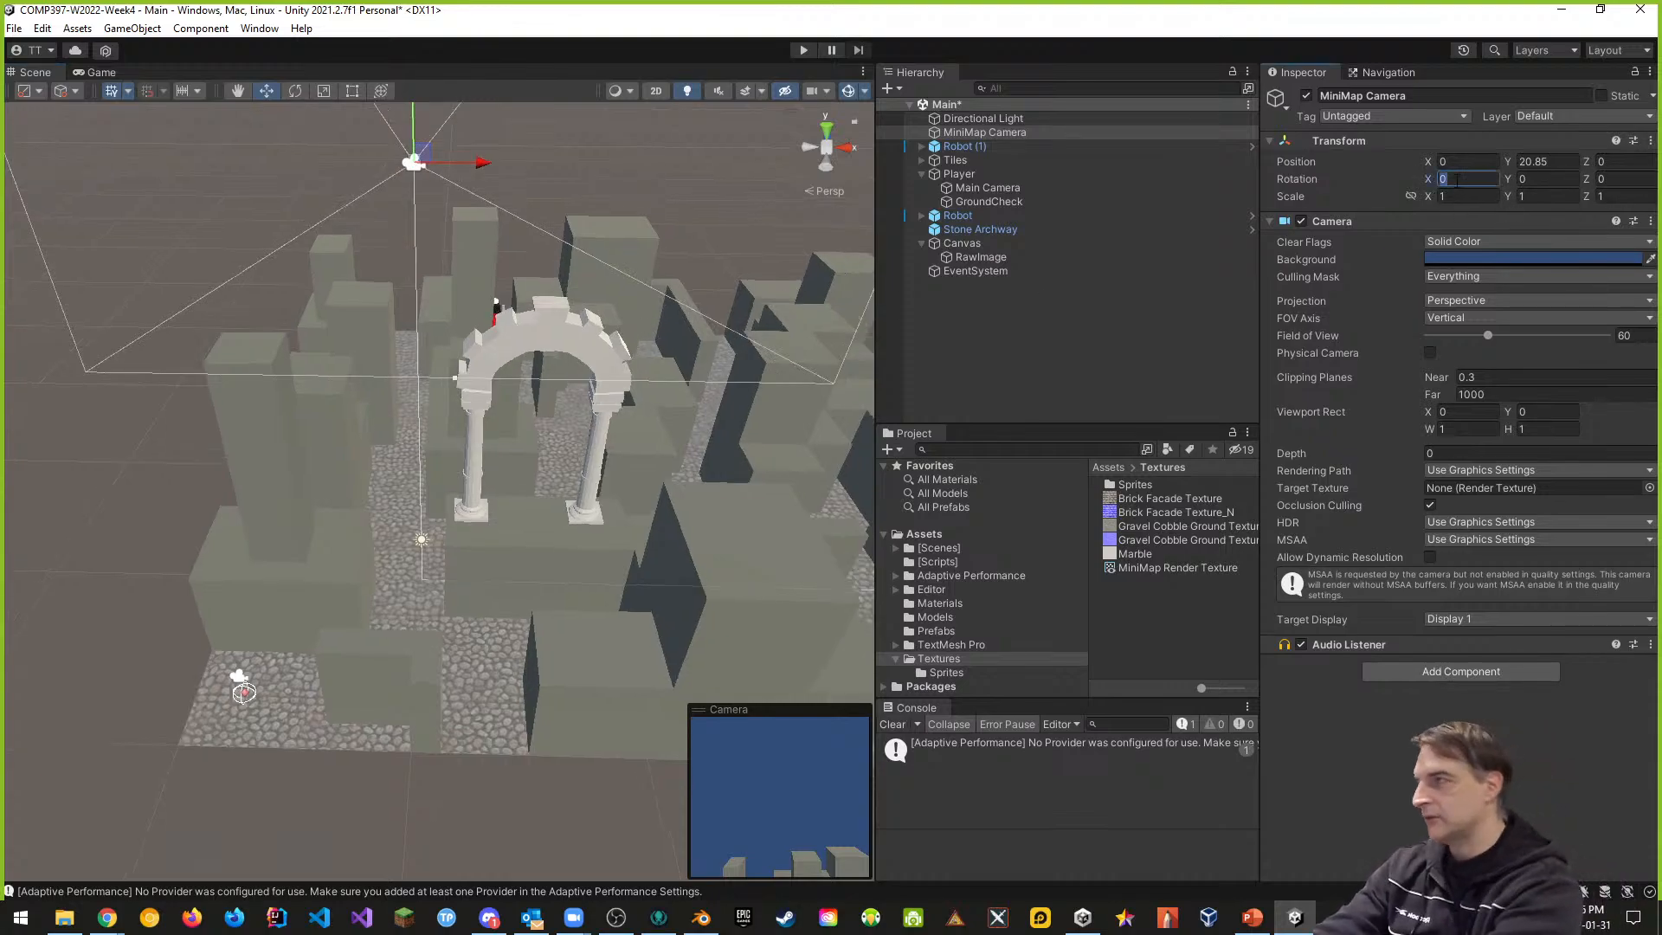
text(90)
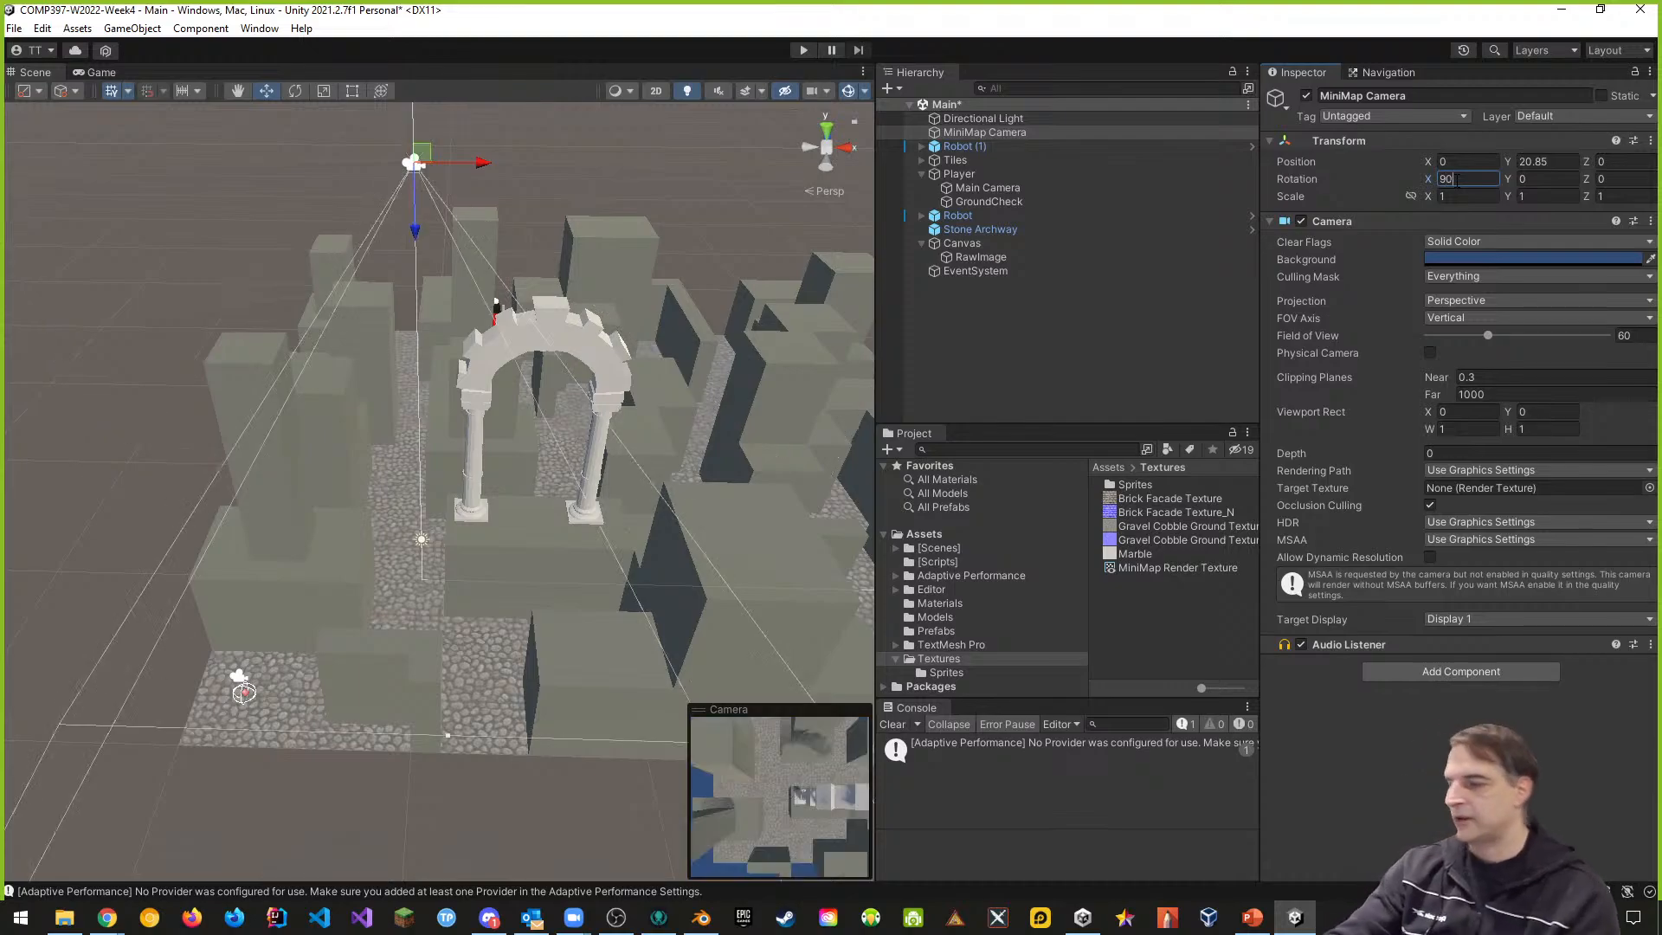
- Position the MiniMap Camera centrally above the maze at about X 10.19, Y 34.97, Z 13.17
scroll(630, 360, down, 2)
scroll(630, 360, down, 2)
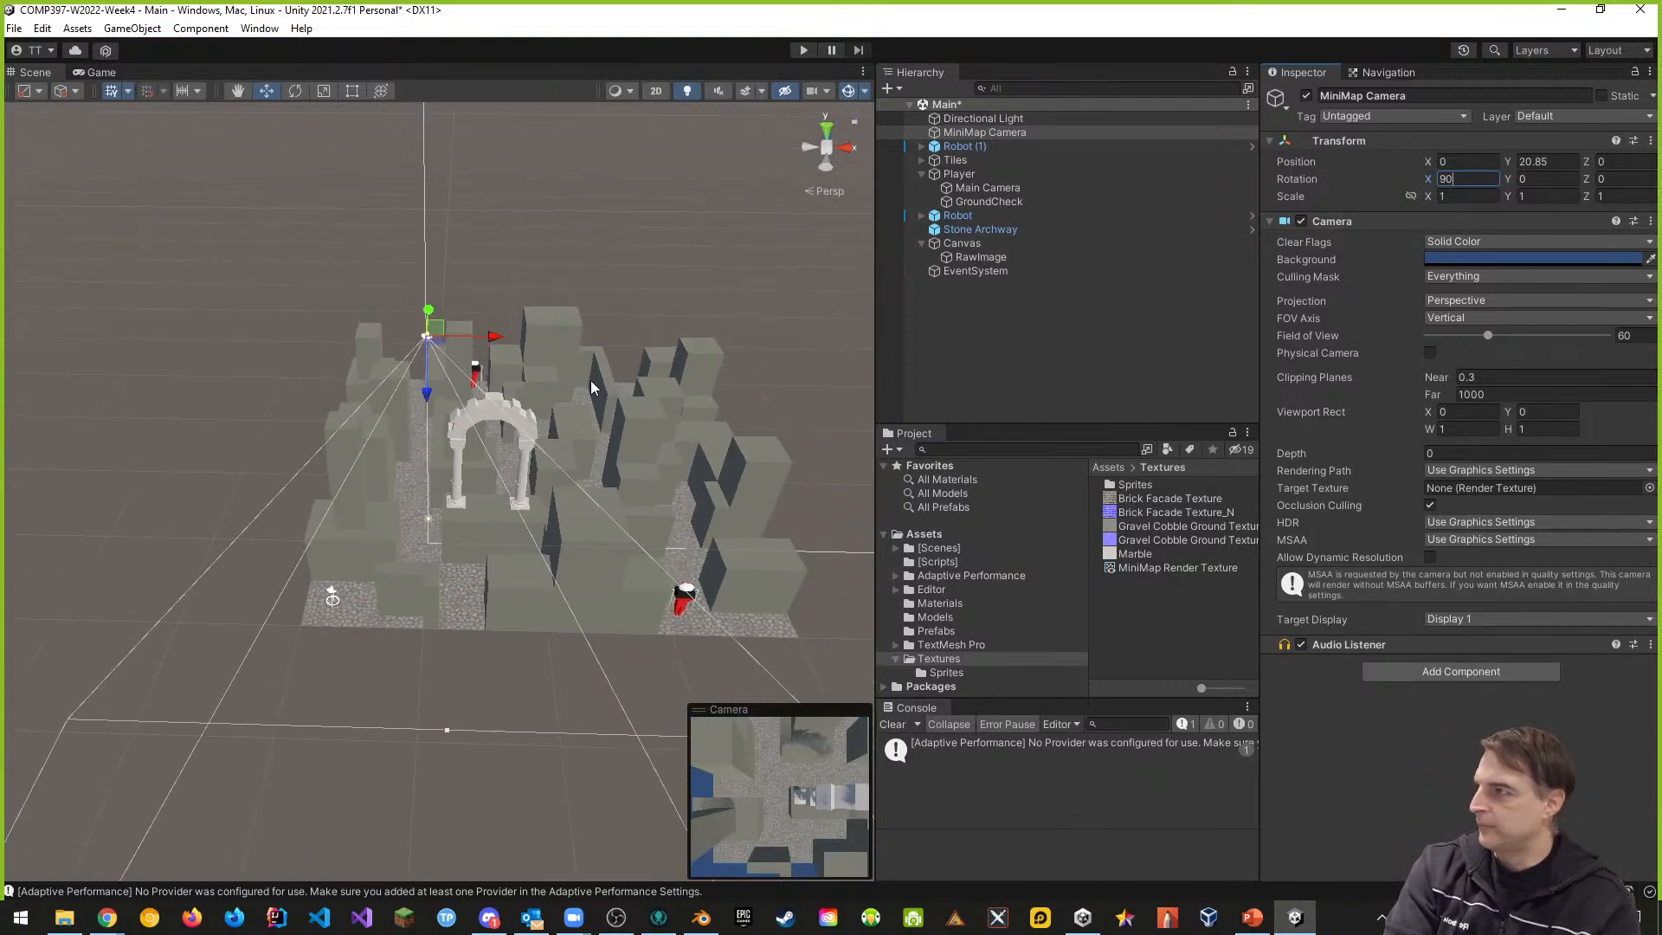
drag(489, 342, 587, 310)
middle_drag(652, 199, 549, 355)
drag(524, 357, 516, 267)
middle_drag(523, 413, 569, 341)
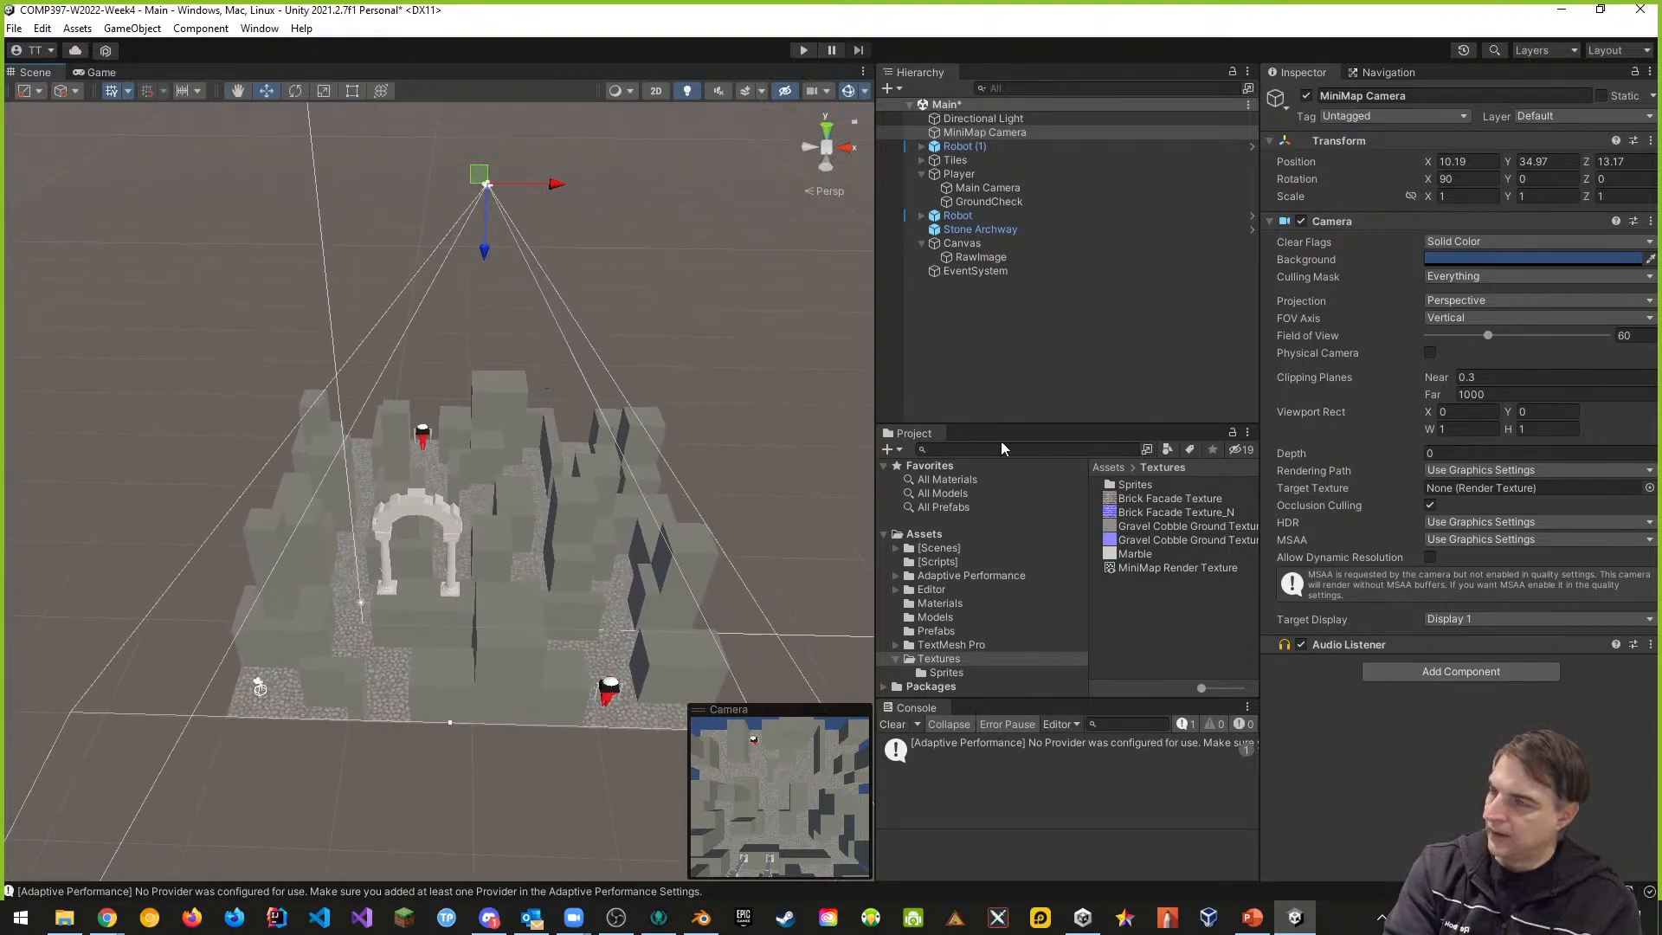
- Switch the MiniMap Camera's projection to Orthographic and set its size to 20
click(1474, 301)
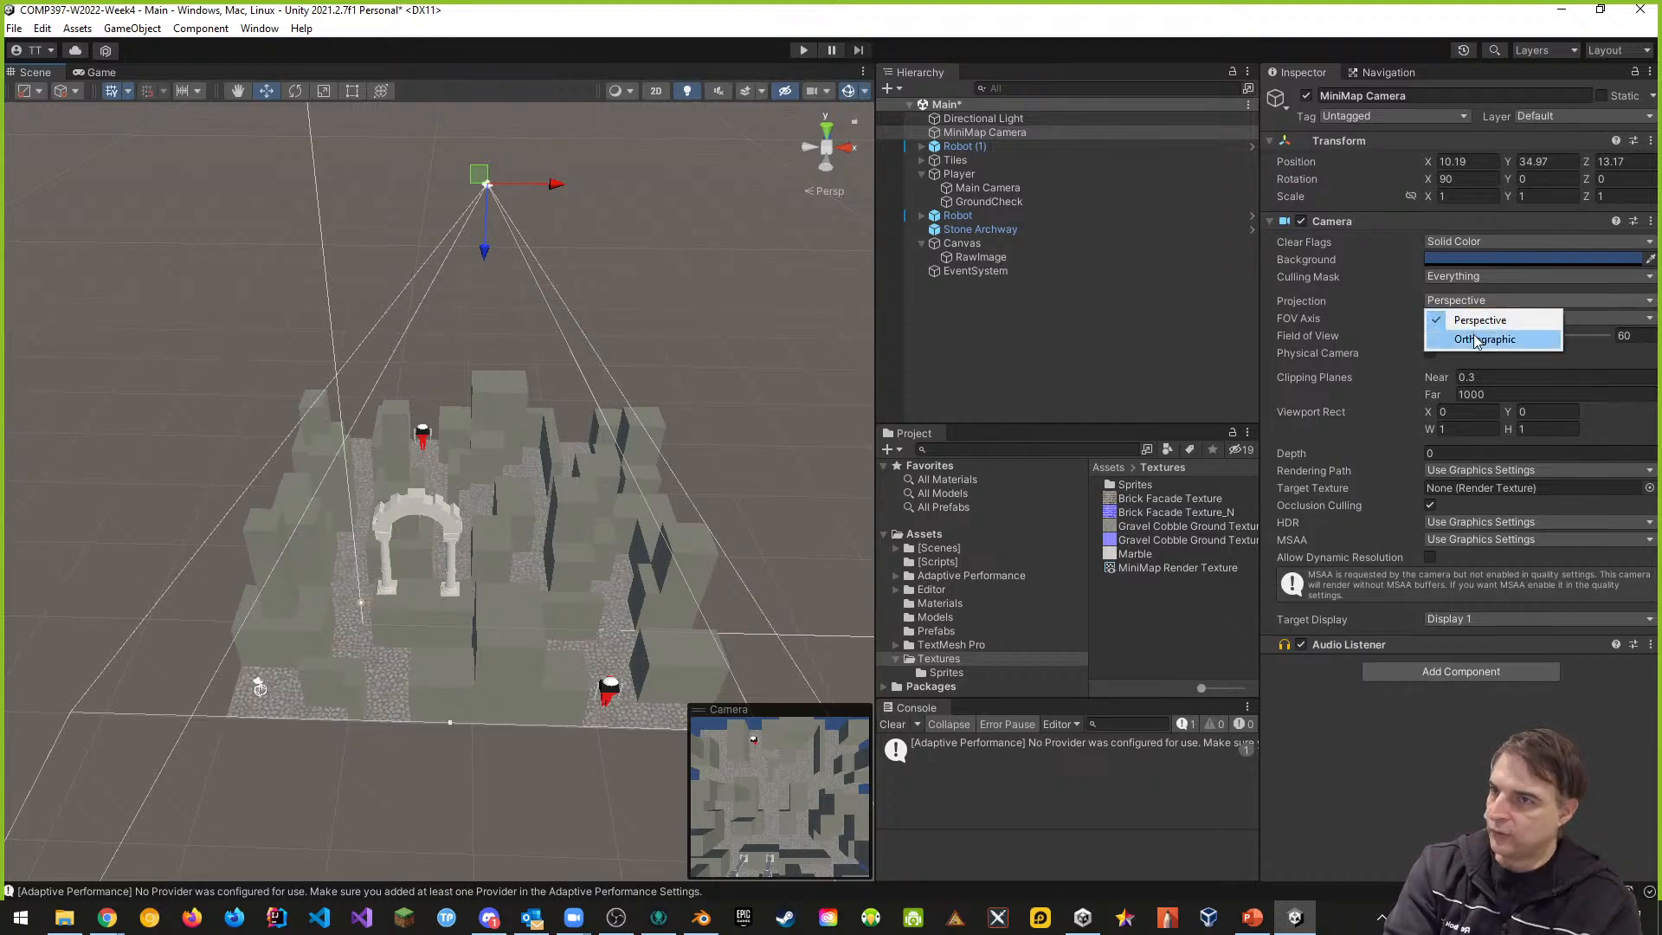
click(1474, 339)
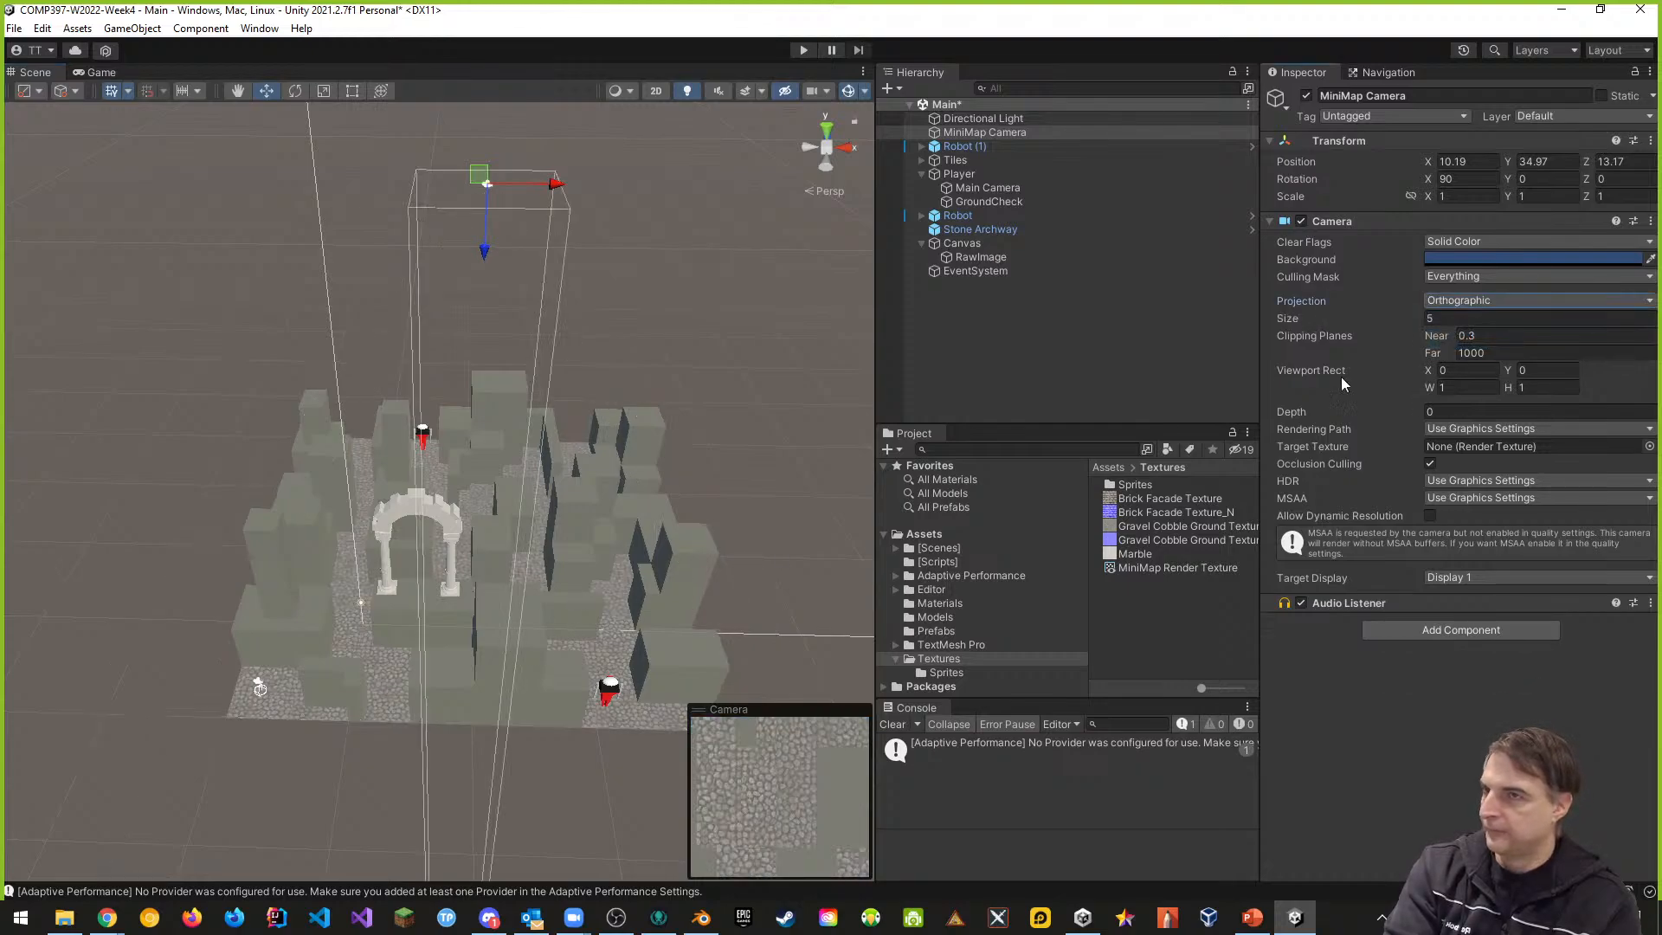
click(1450, 319)
text(20)
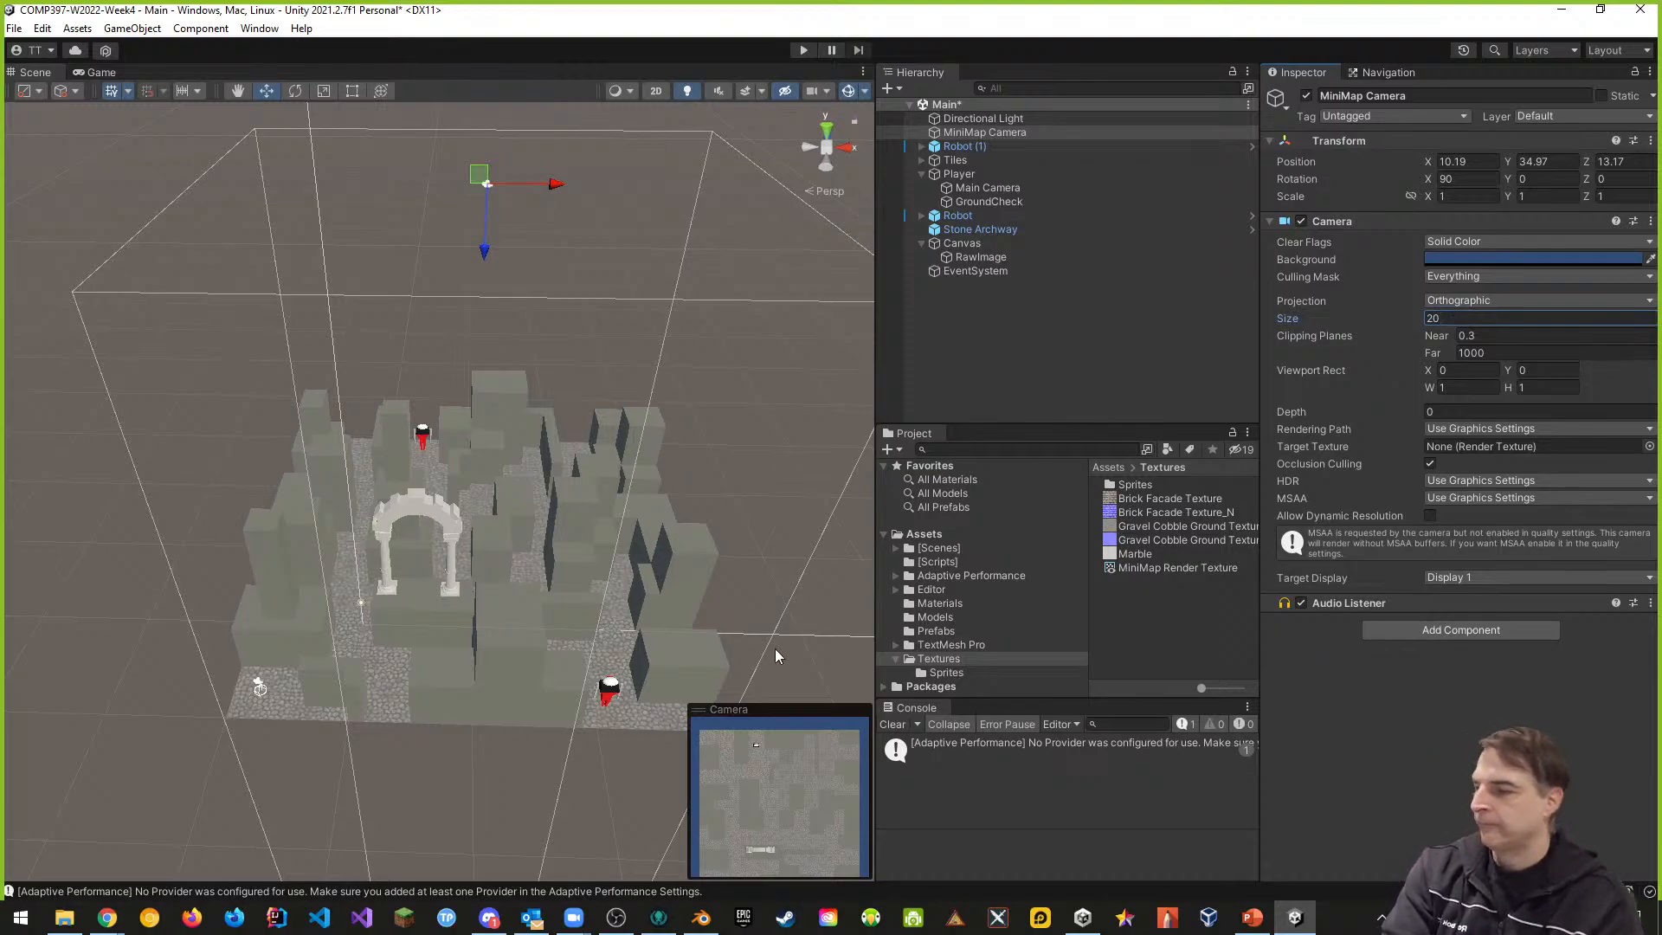
middle_drag(798, 533, 704, 598)
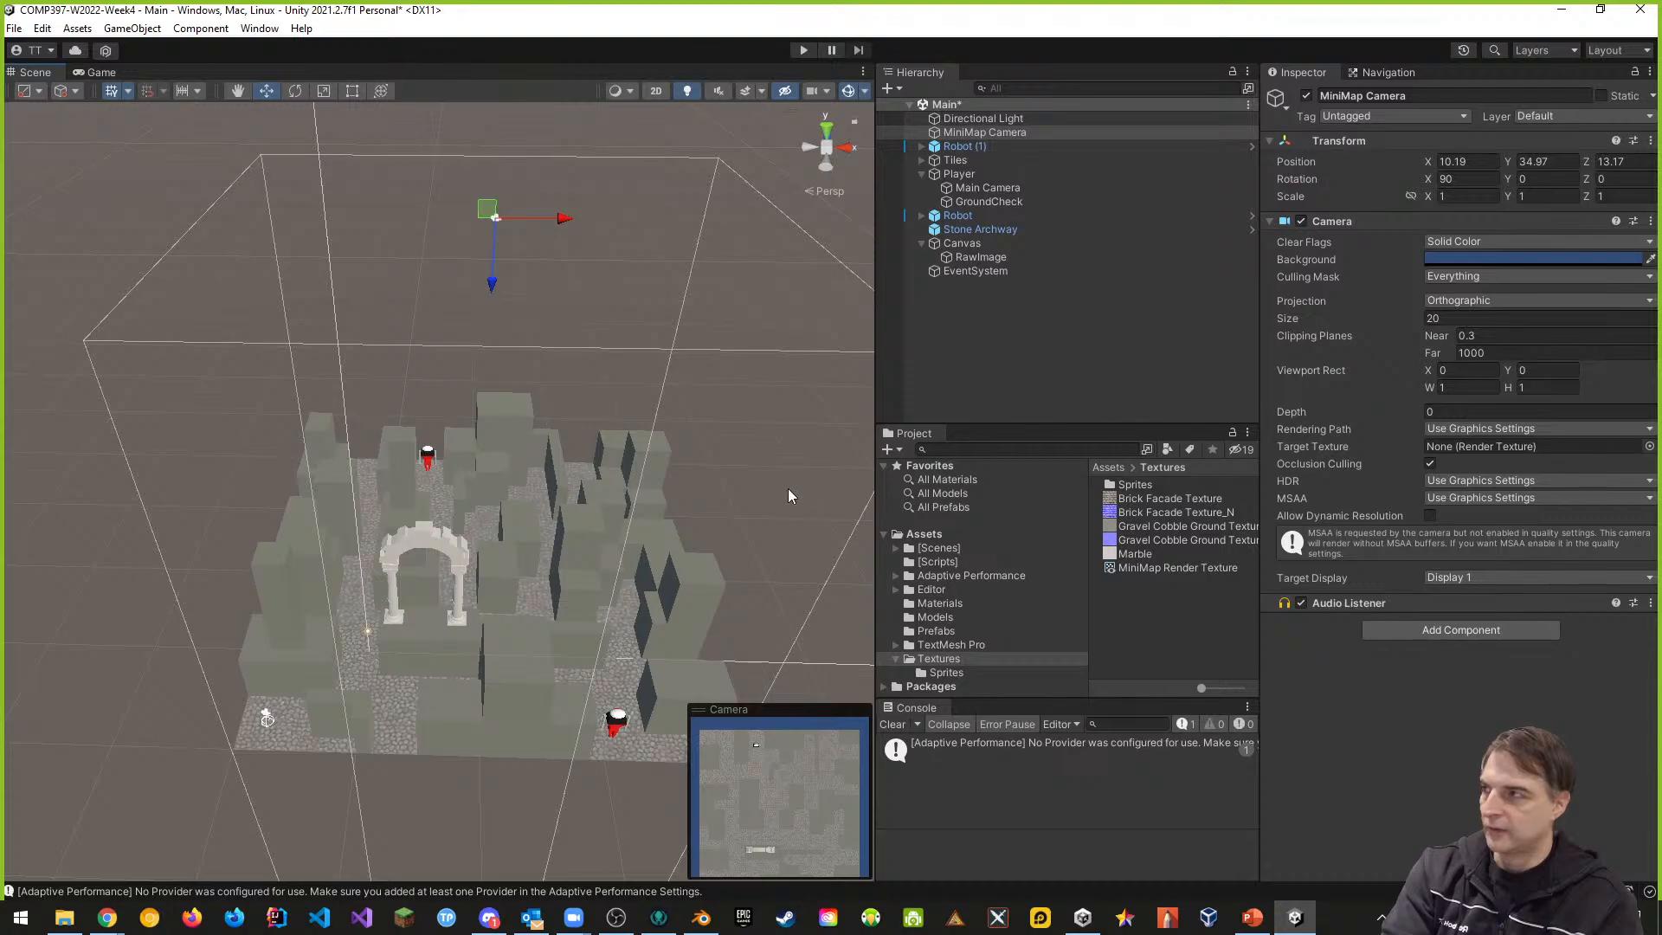
- Lower the MiniMap Camera to about Y 32.63 and set its far clipping plane to 100
right_drag(513, 322, 563, 297)
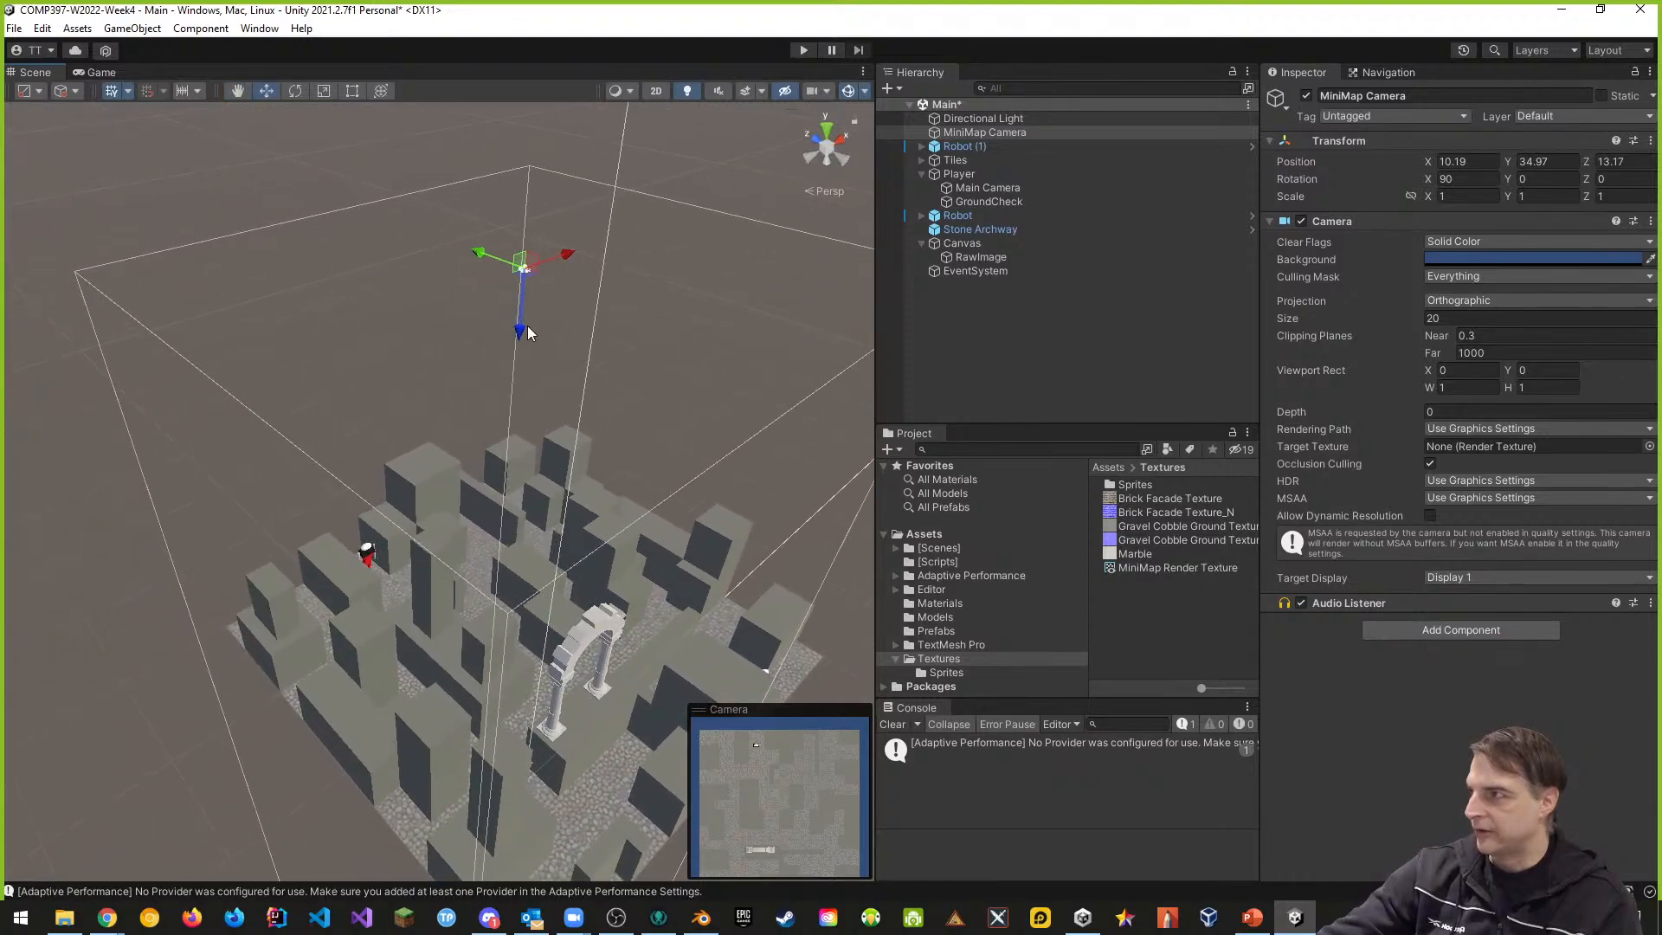
drag(527, 326, 578, 362)
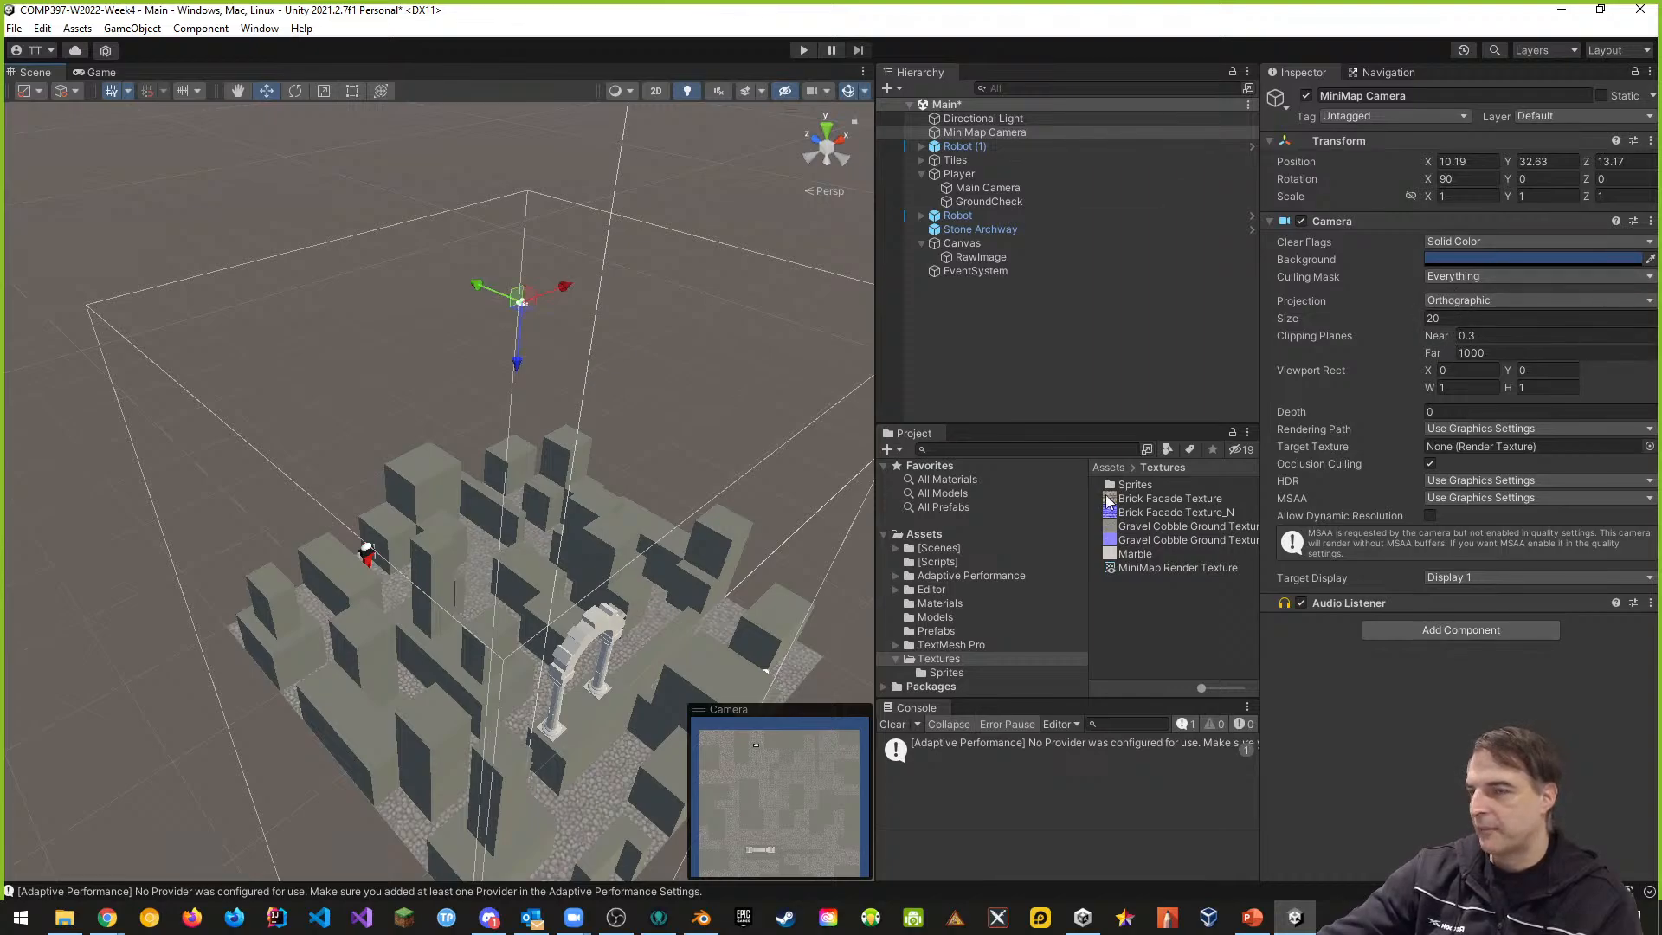
scroll(515, 500, down, 10)
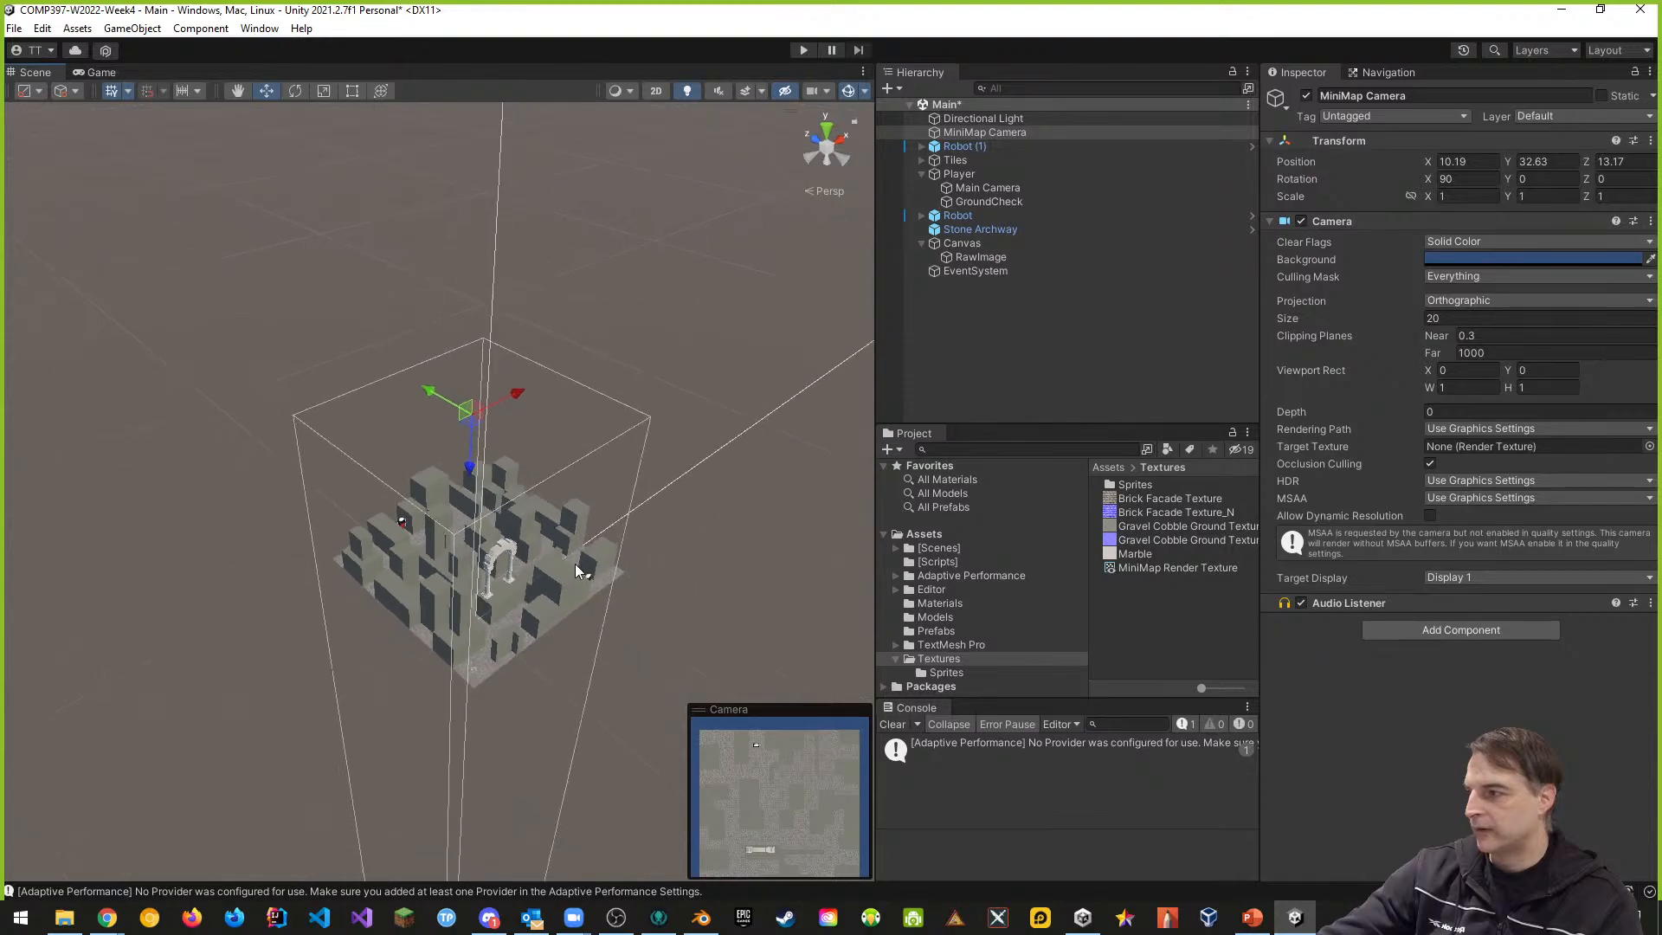
middle_drag(566, 625, 475, 636)
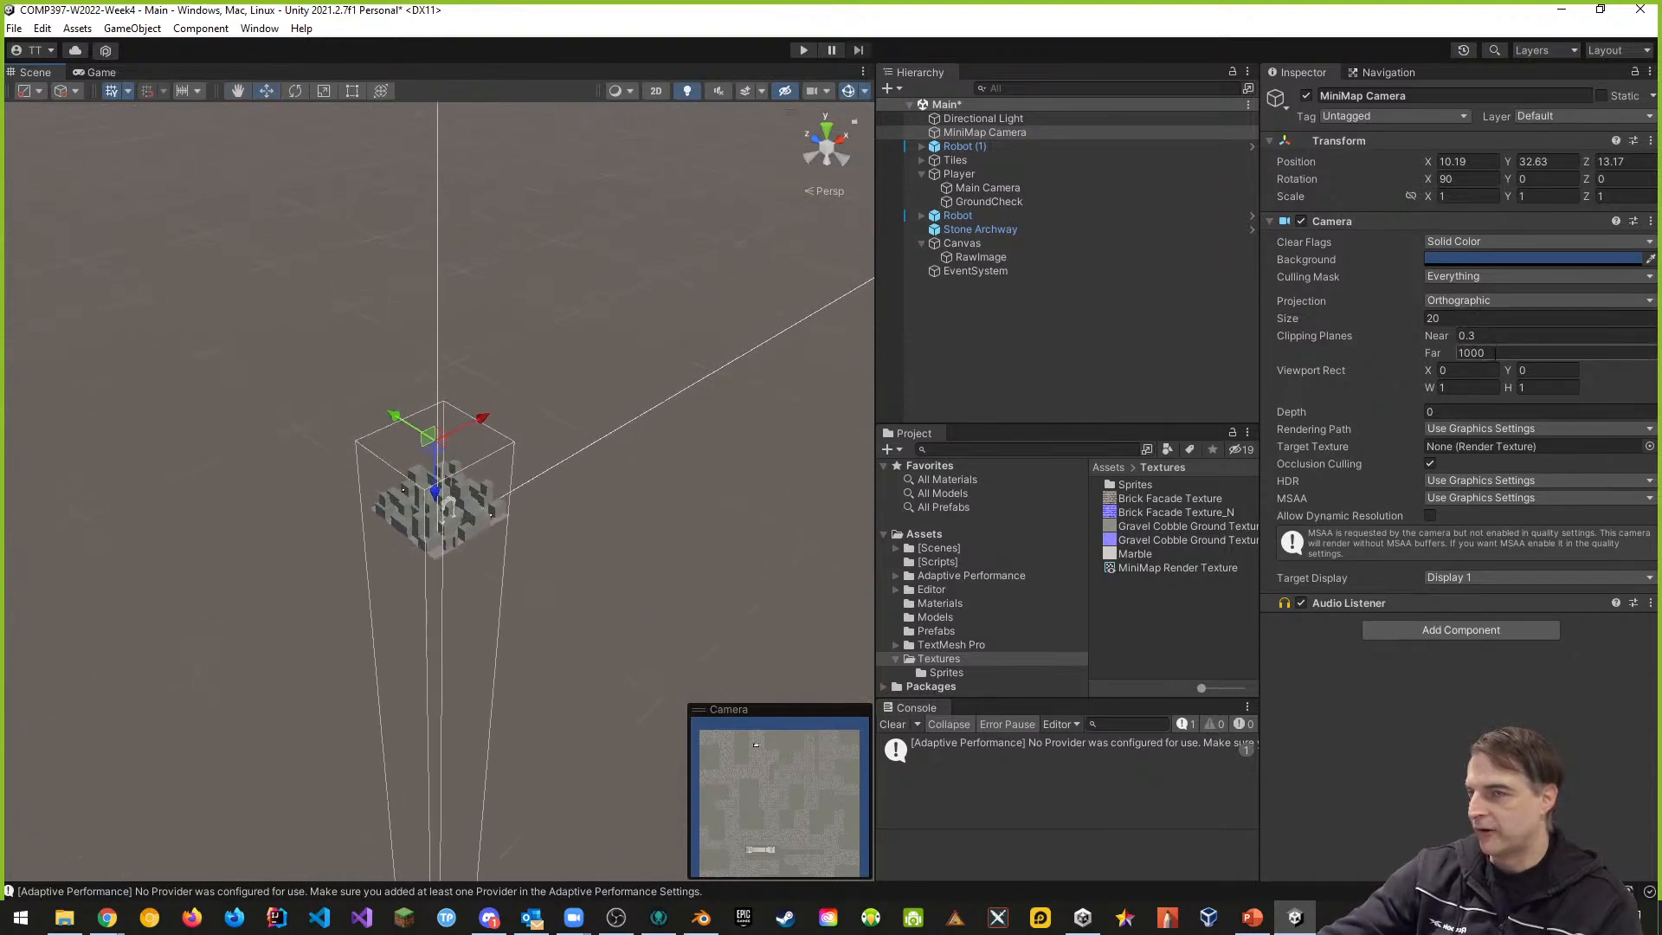
click(1492, 334)
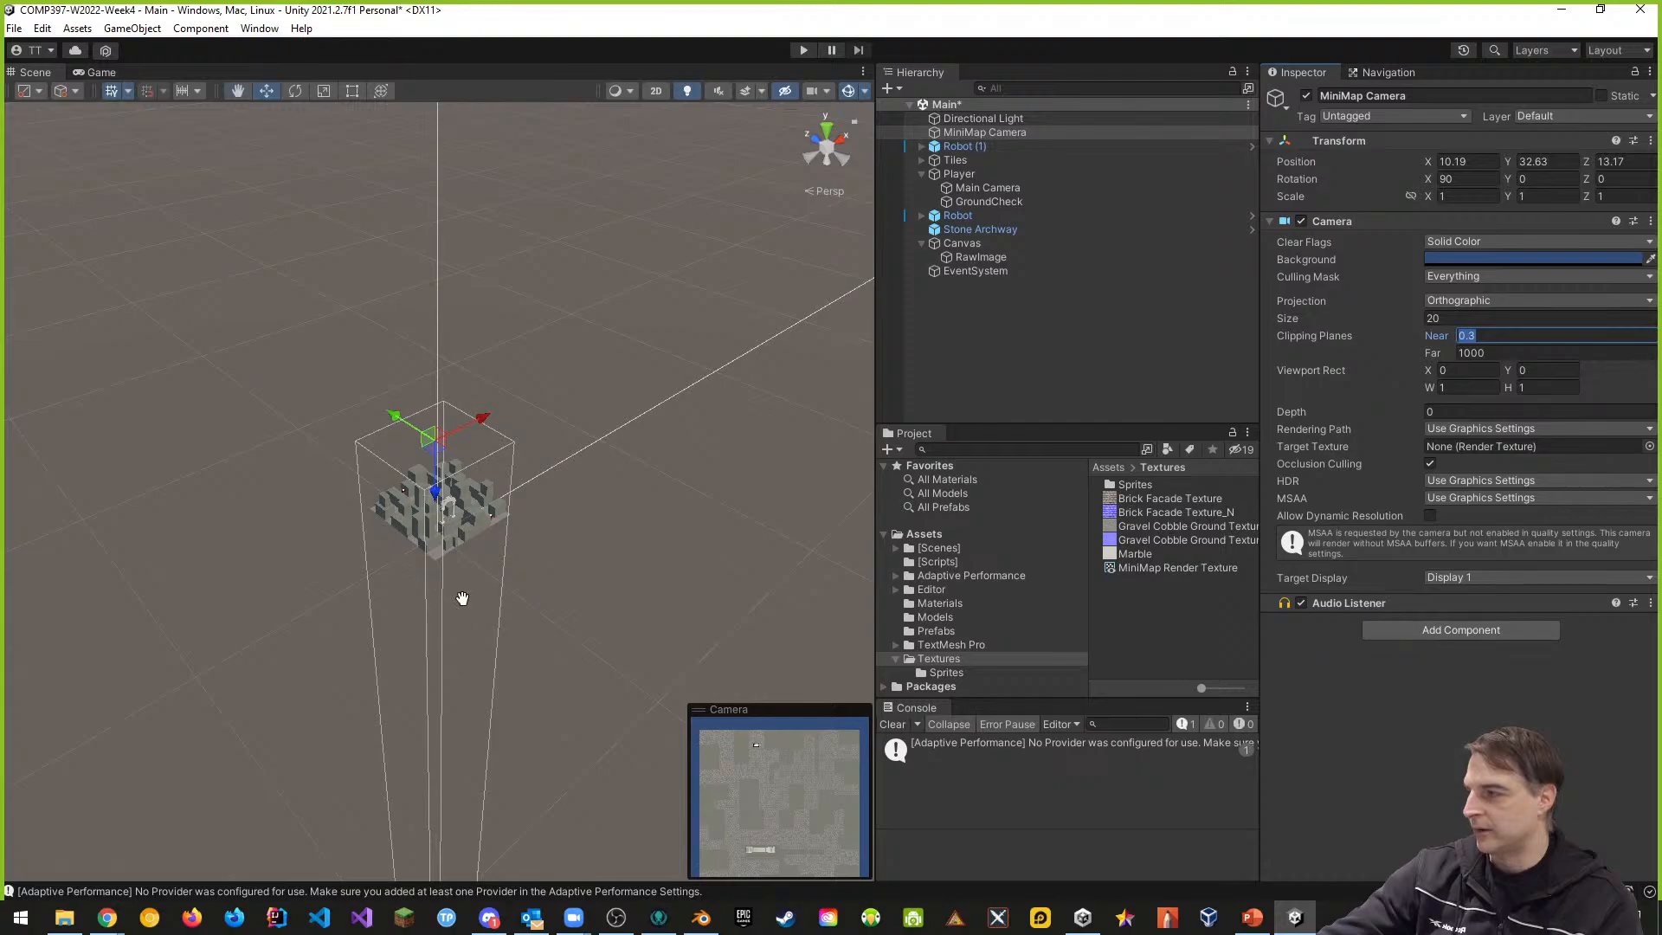
middle_drag(463, 598, 599, 331)
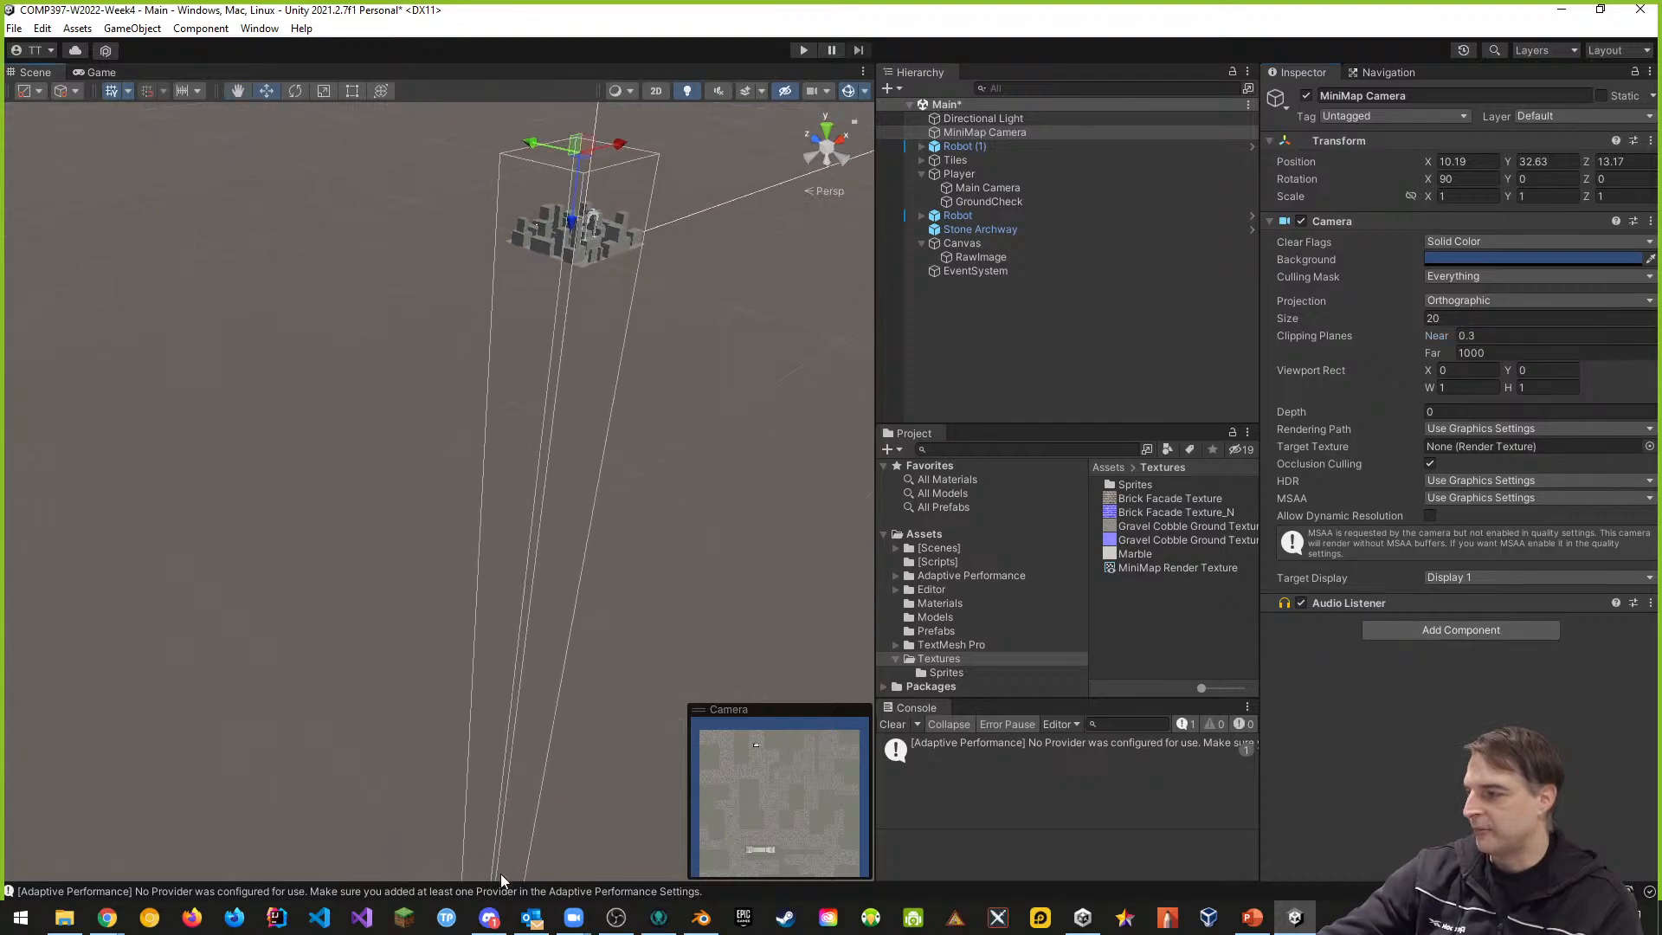
click(1476, 353)
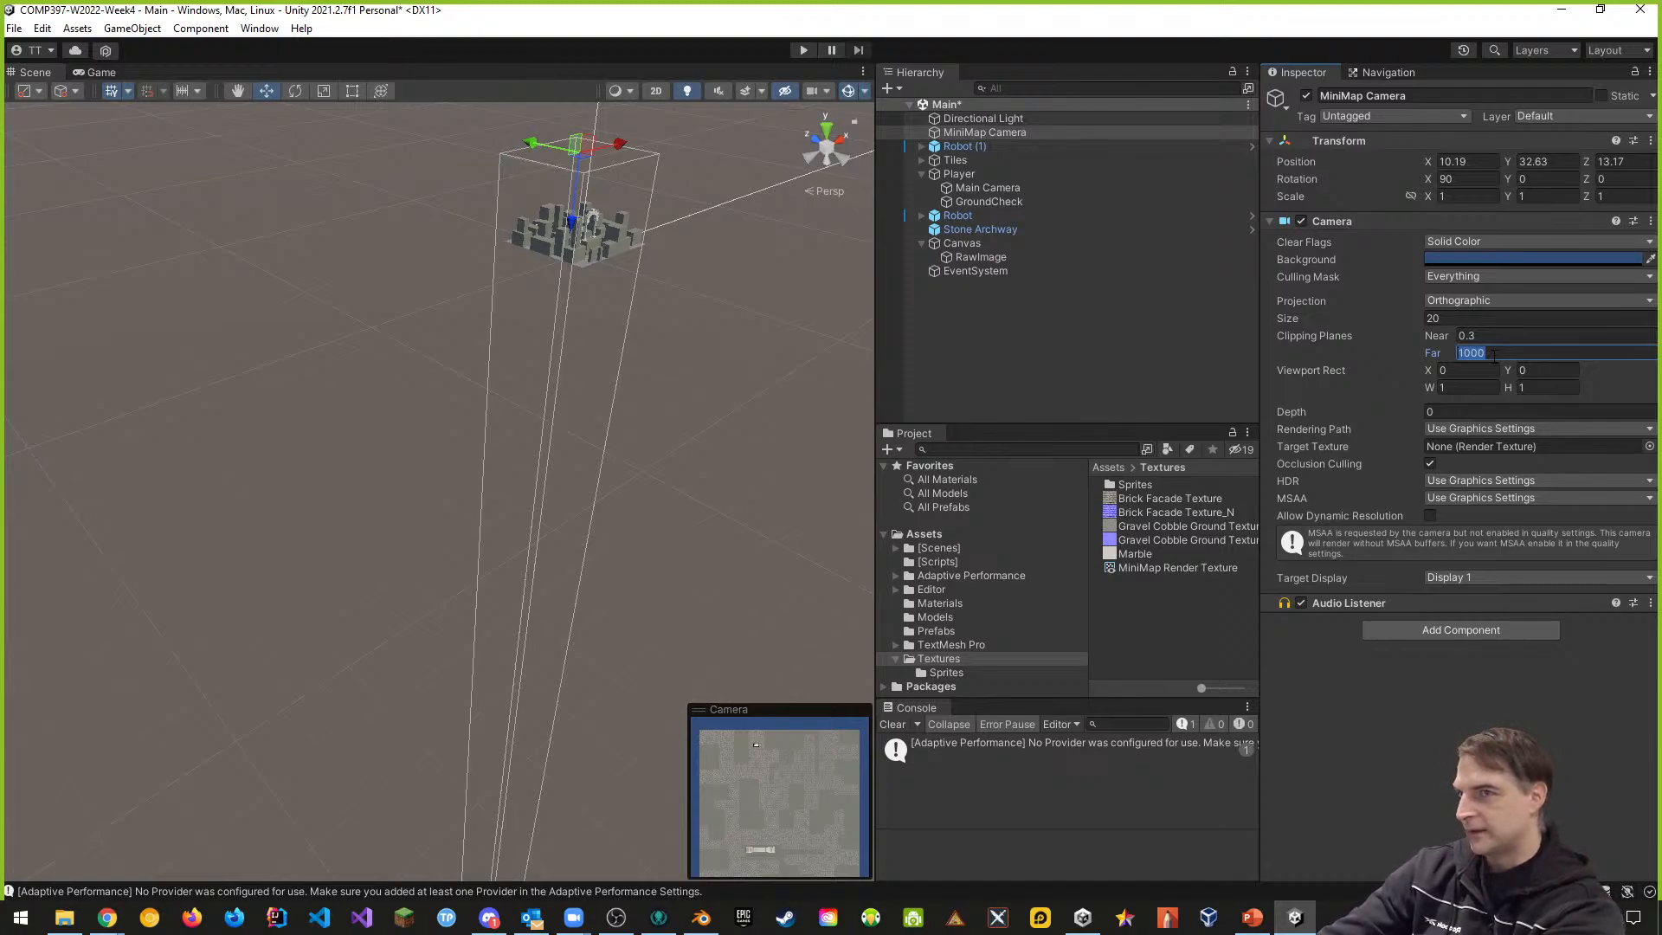
text(100)
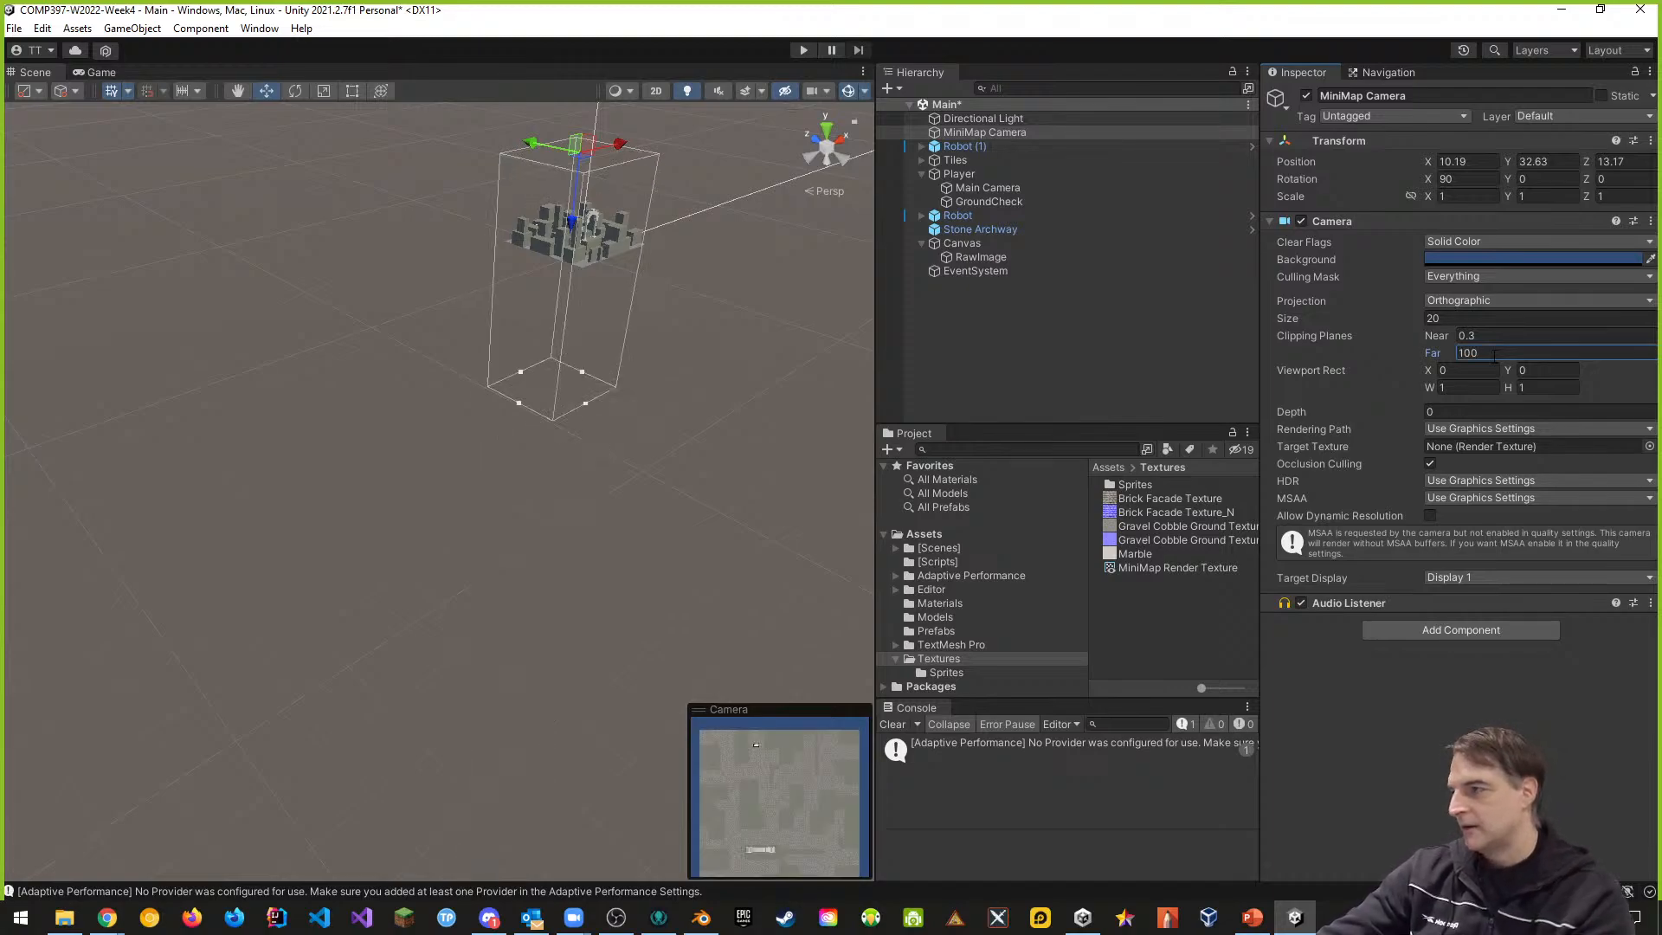
- Reposition the MiniMap Camera at about Y 33.43 and Z 10.3 so its view is centred over the maze
middle_drag(668, 365, 539, 568)
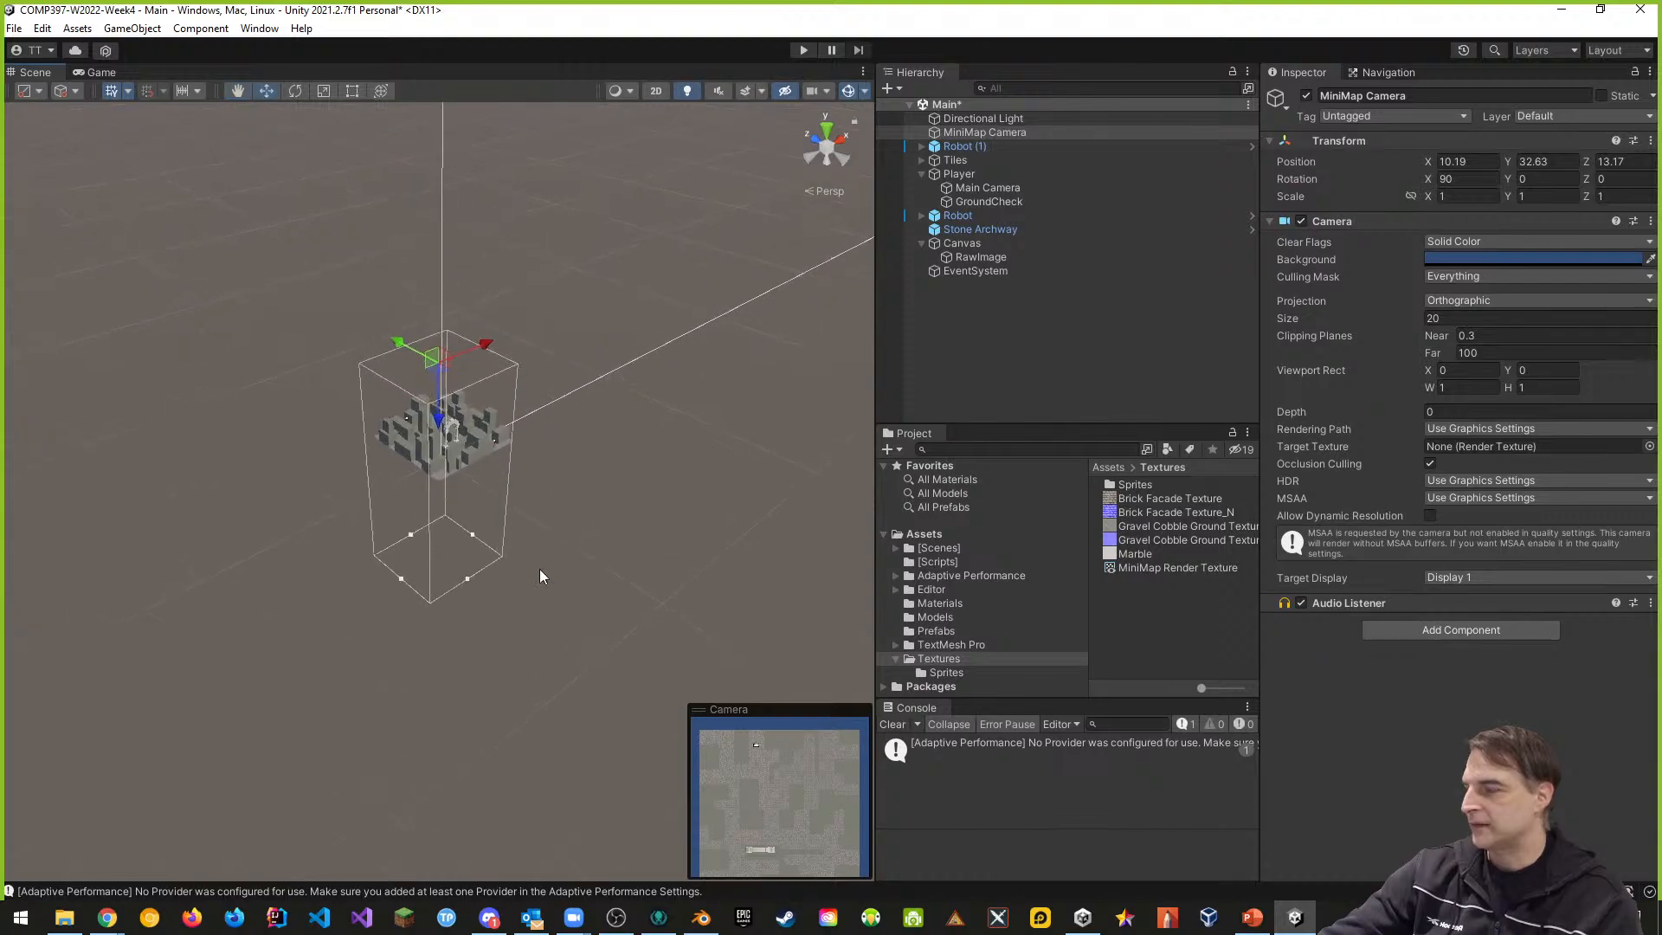
scroll(634, 474, up, 3)
scroll(665, 424, up, 6)
middle_drag(682, 440, 551, 613)
scroll(548, 514, up, 1)
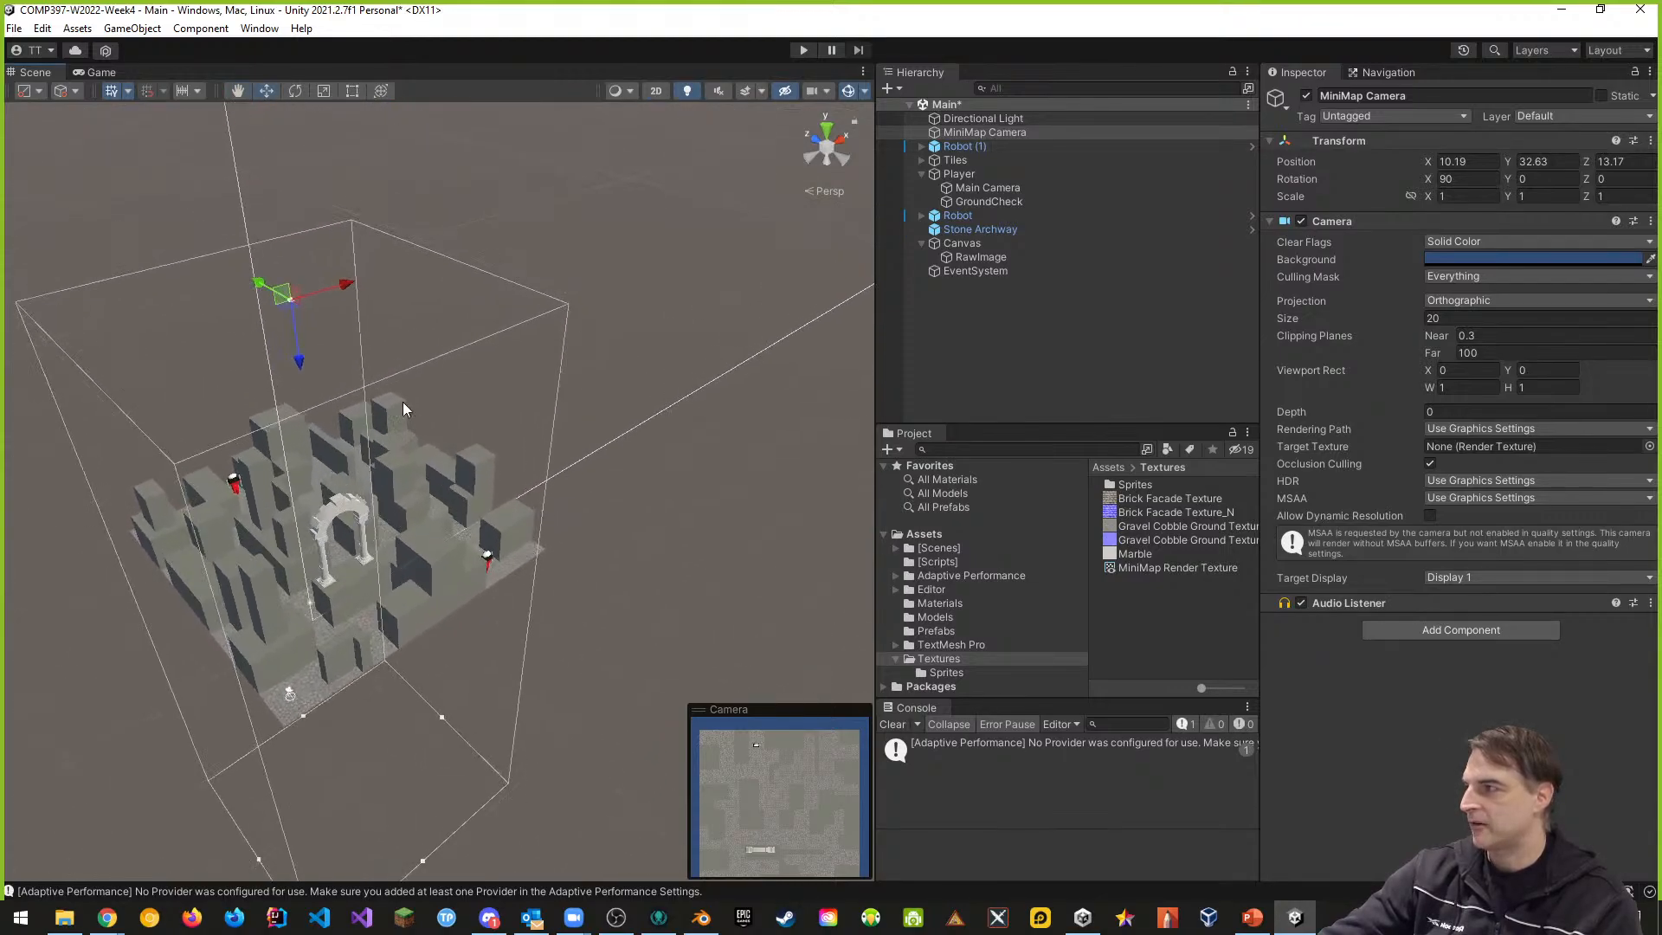
mouse_move(303, 366)
mouse_down()
mouse_move(294, 322)
mouse_move(297, 355)
mouse_up()
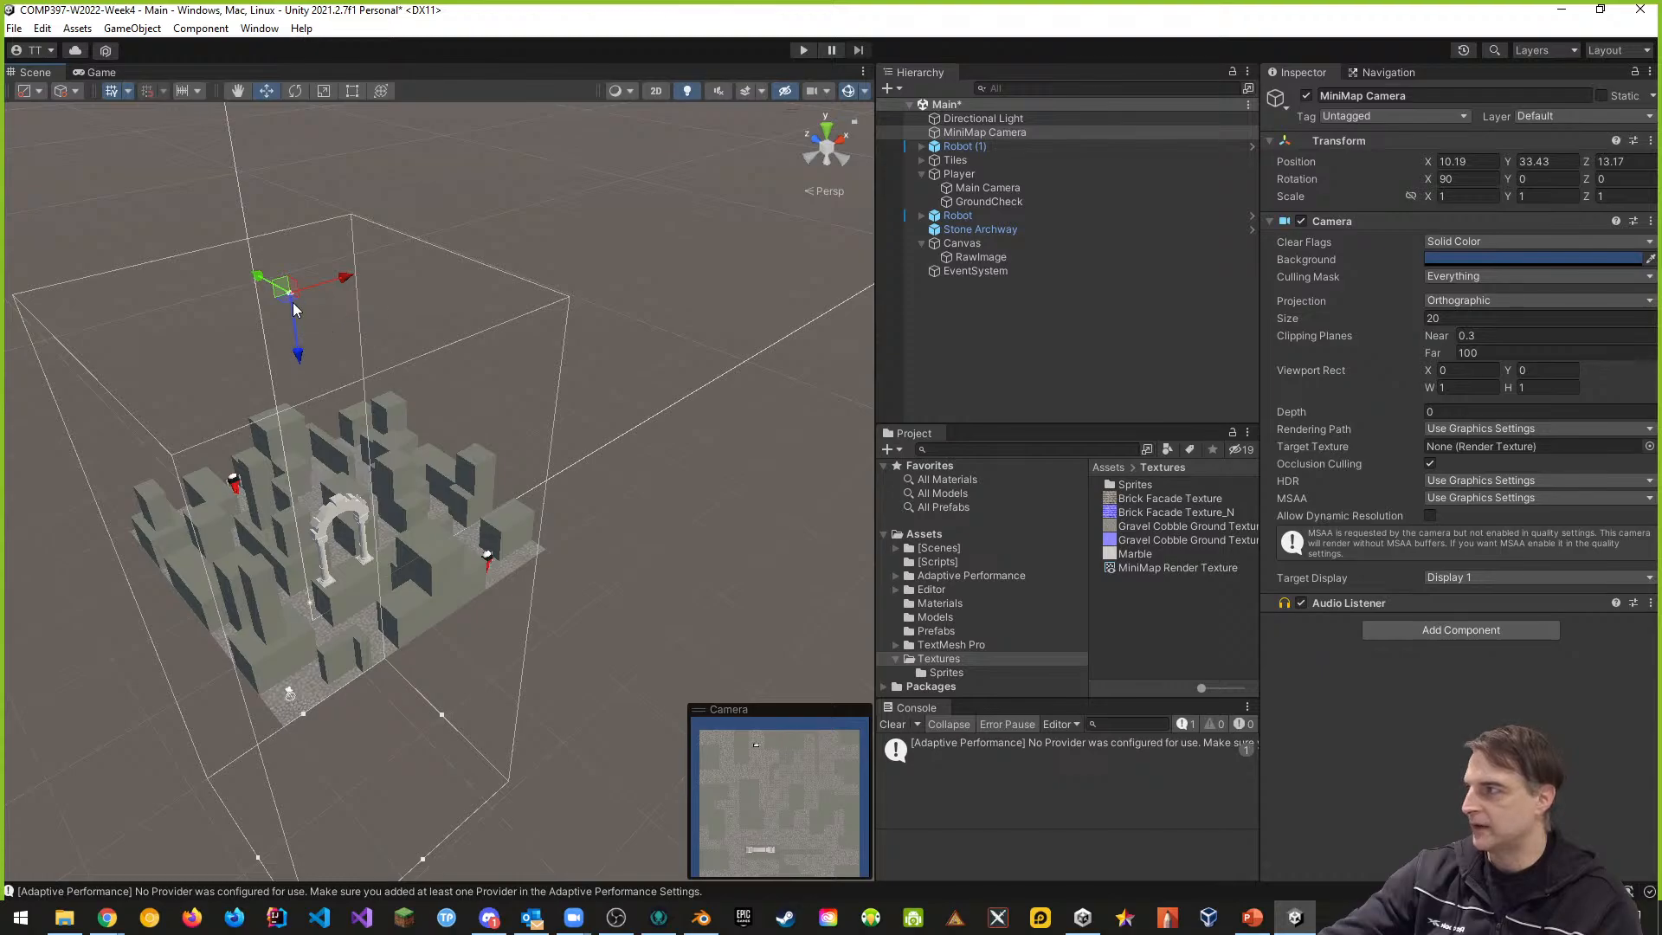
drag(261, 281, 276, 288)
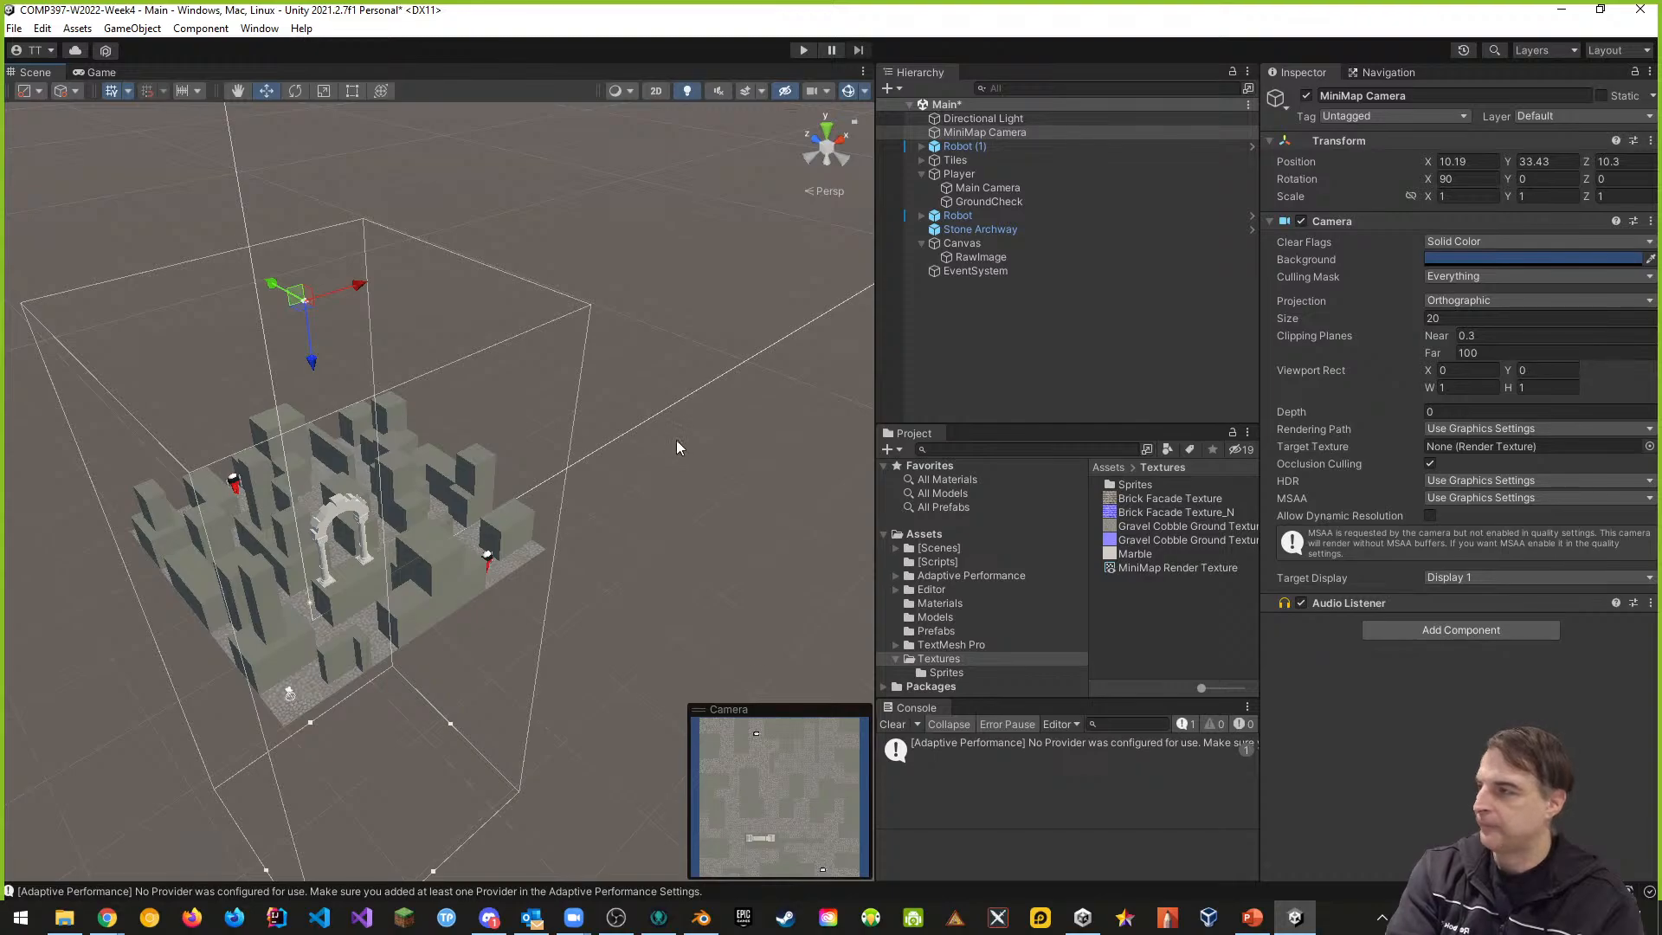
- Preview the camera's output in the Game view and assign MiniMap Render Texture as the MiniMap Camera's target texture
click(100, 73)
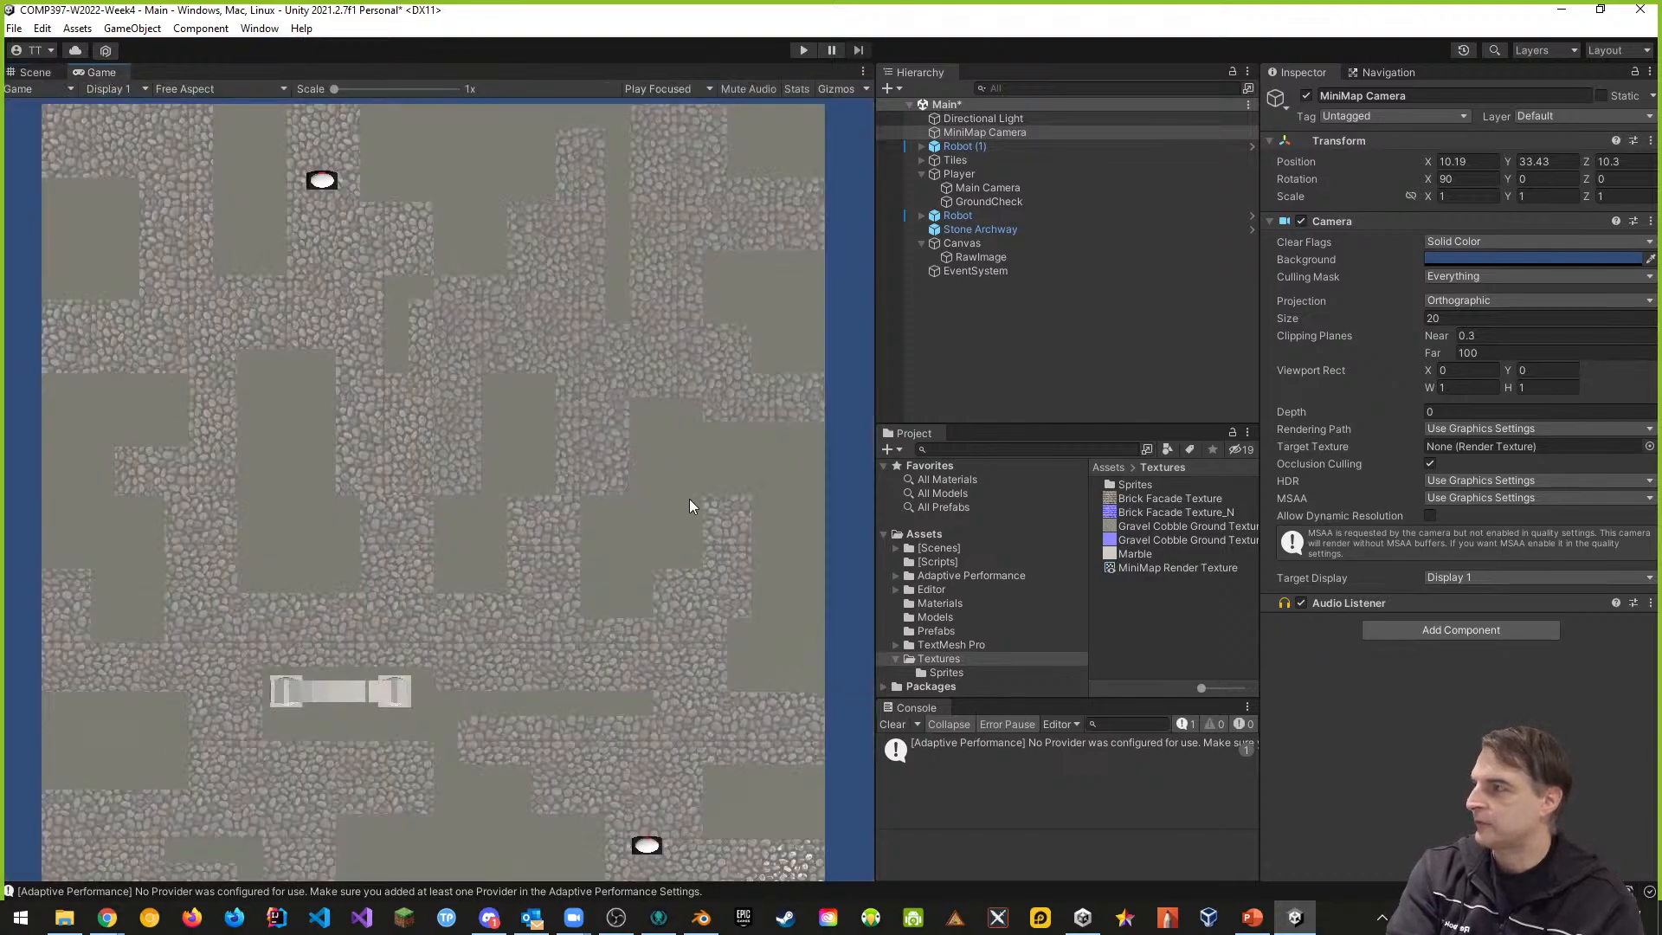
click(966, 132)
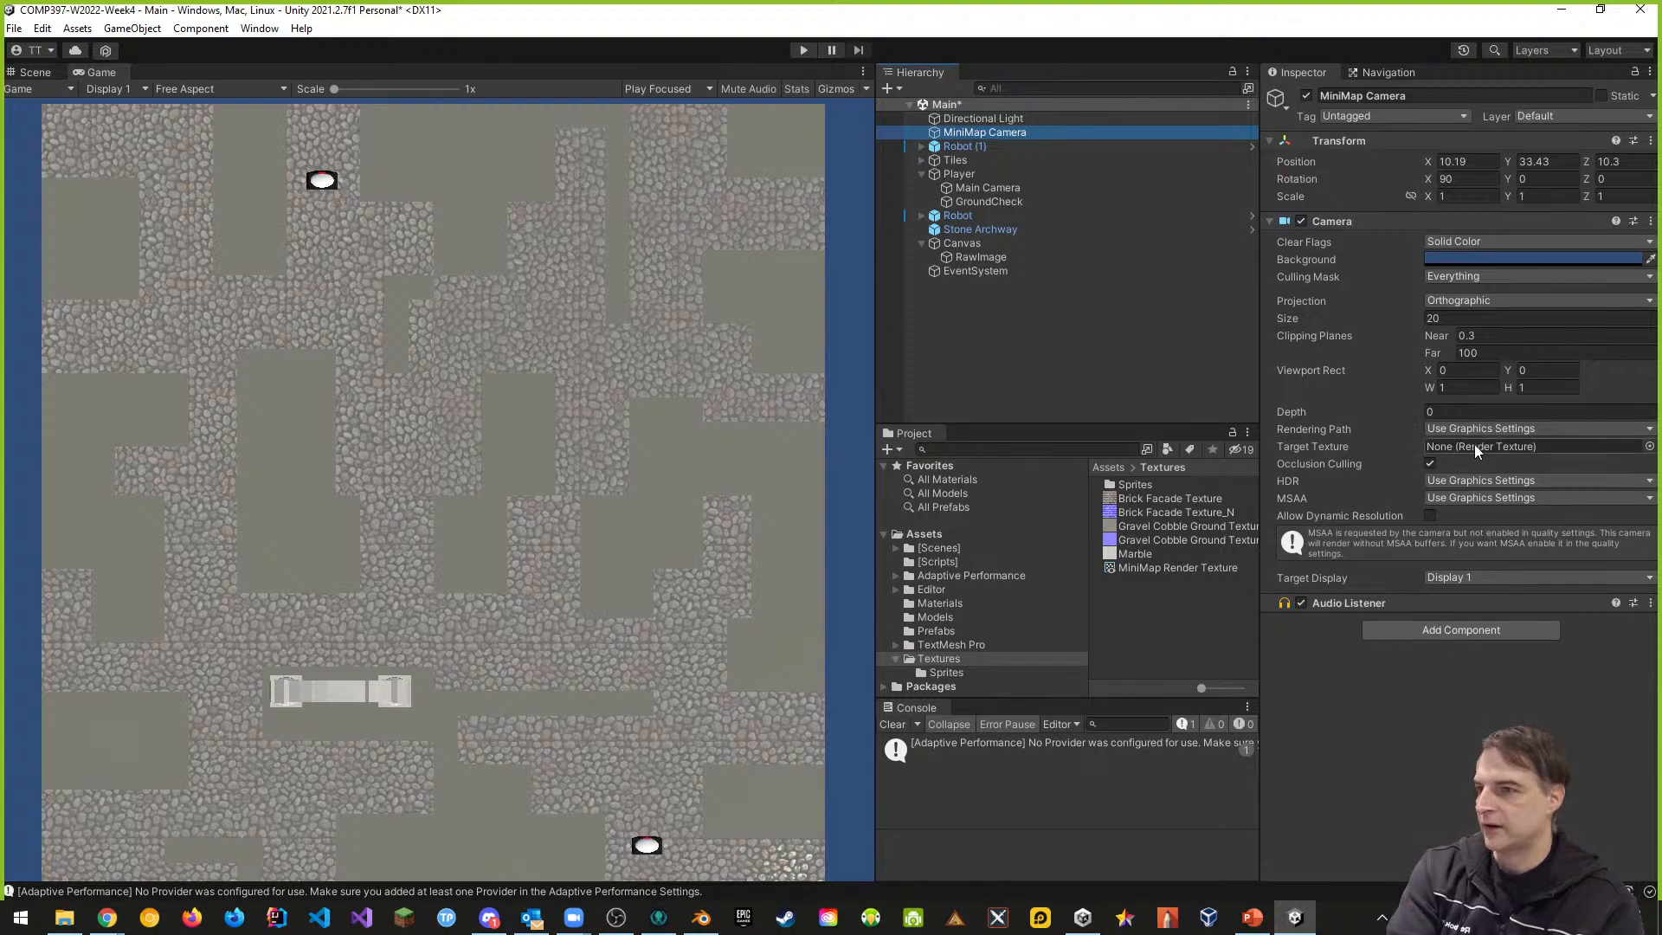
drag(1149, 569, 1442, 449)
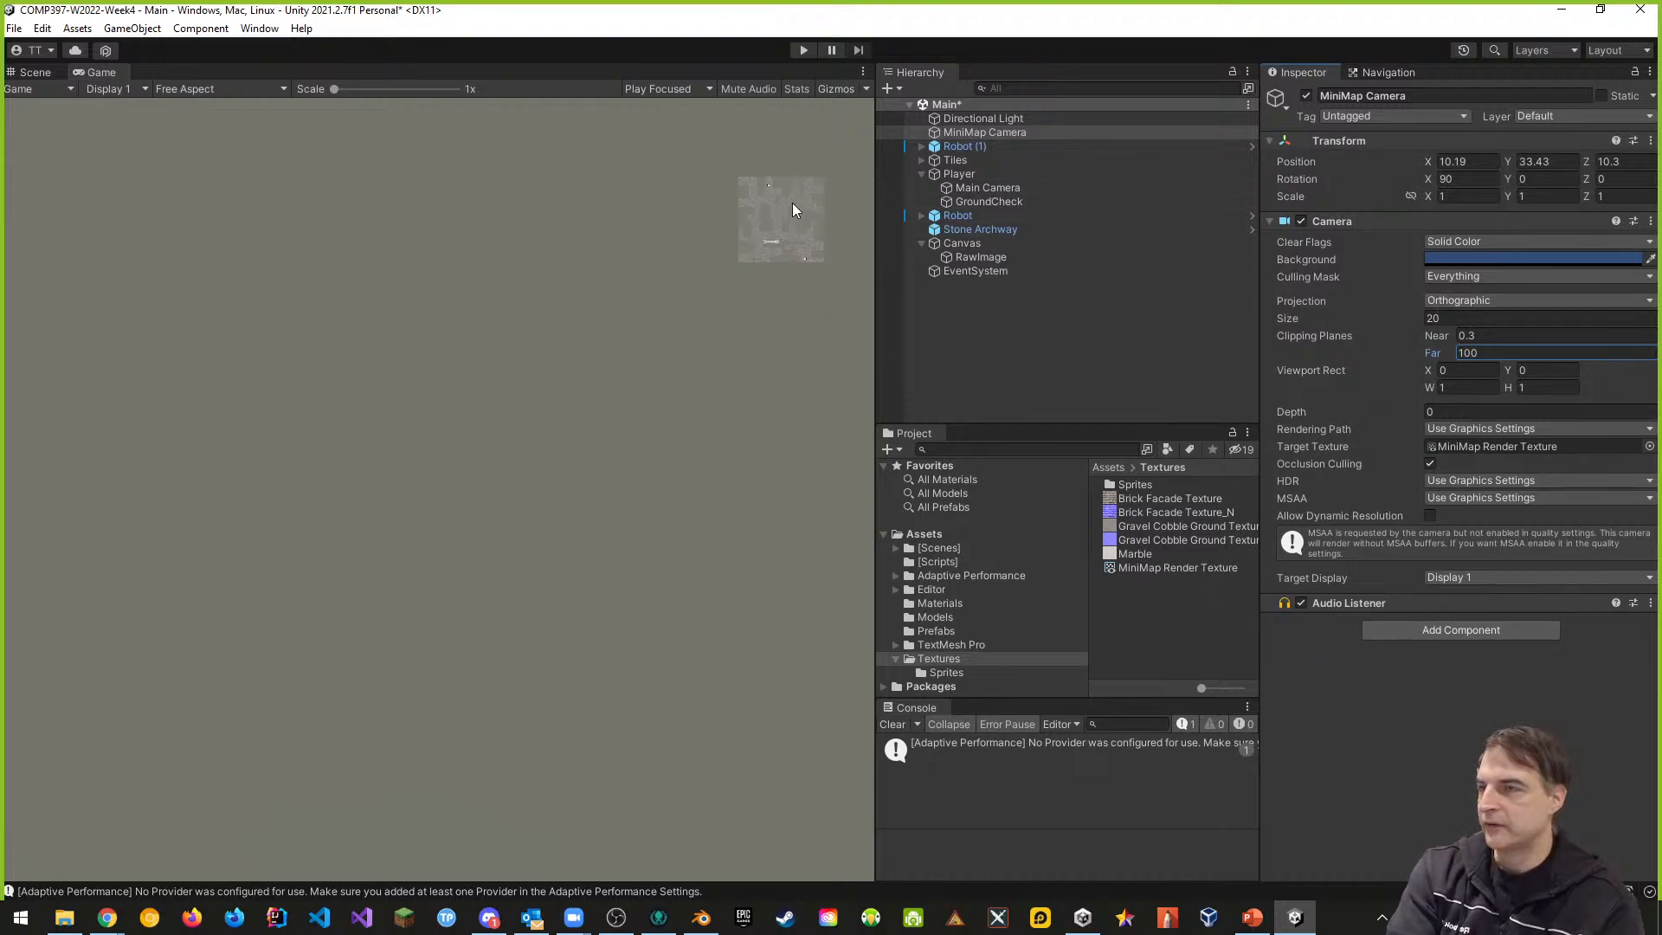
- Set the RawImage's width and height to 250 each
click(981, 257)
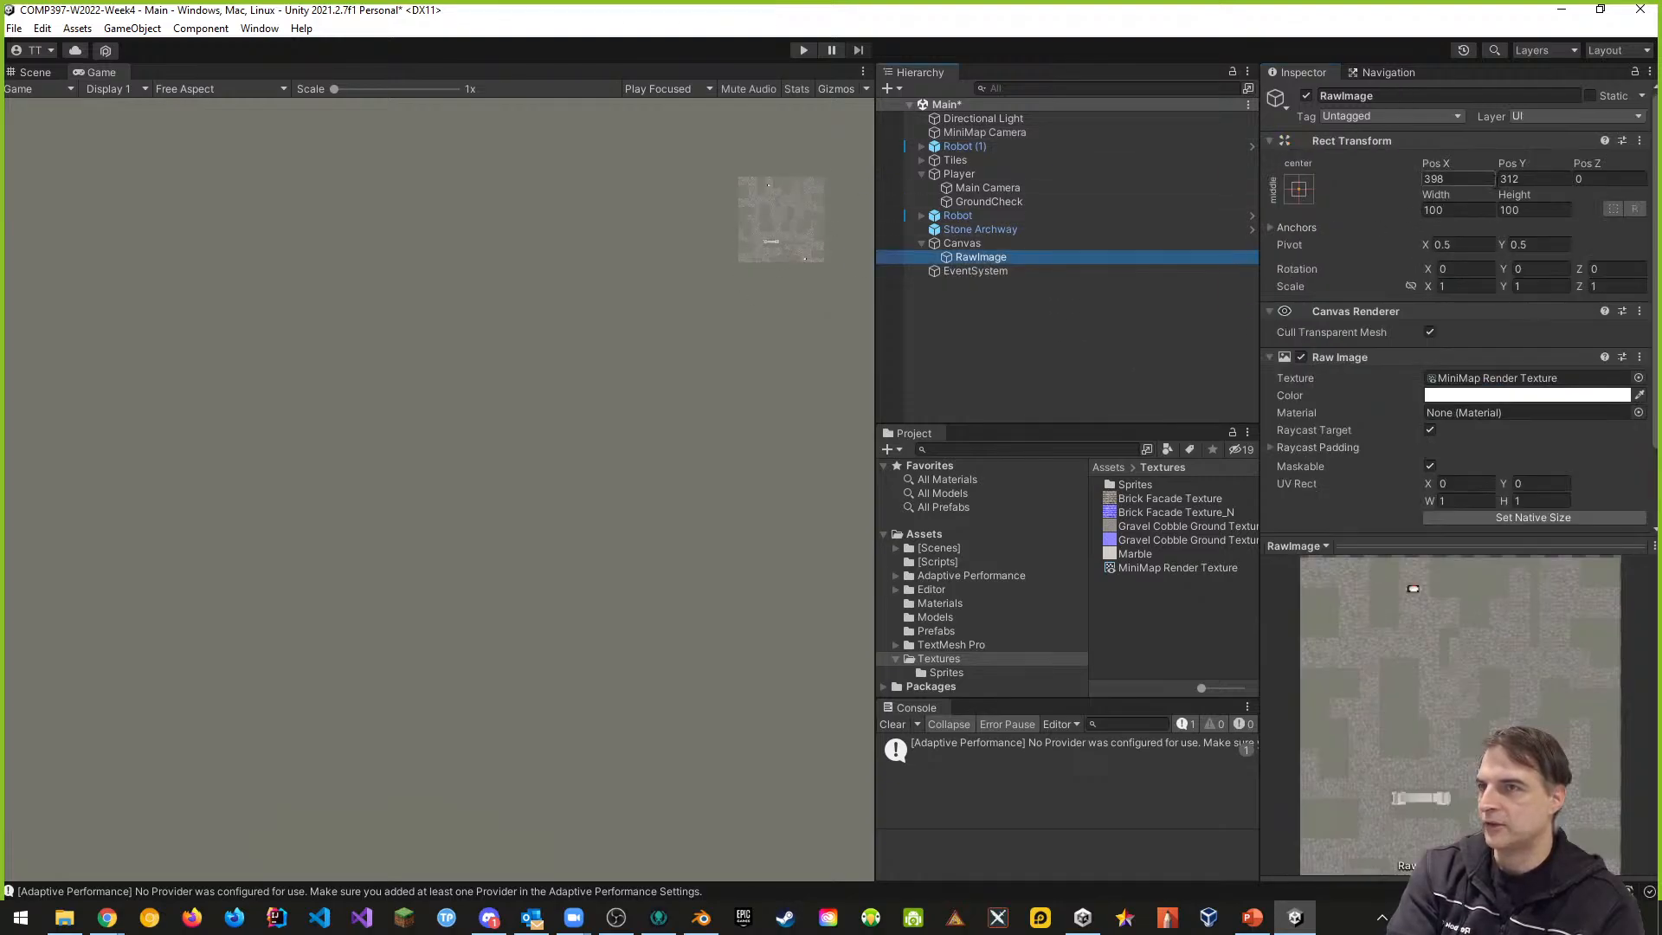
click(1456, 210)
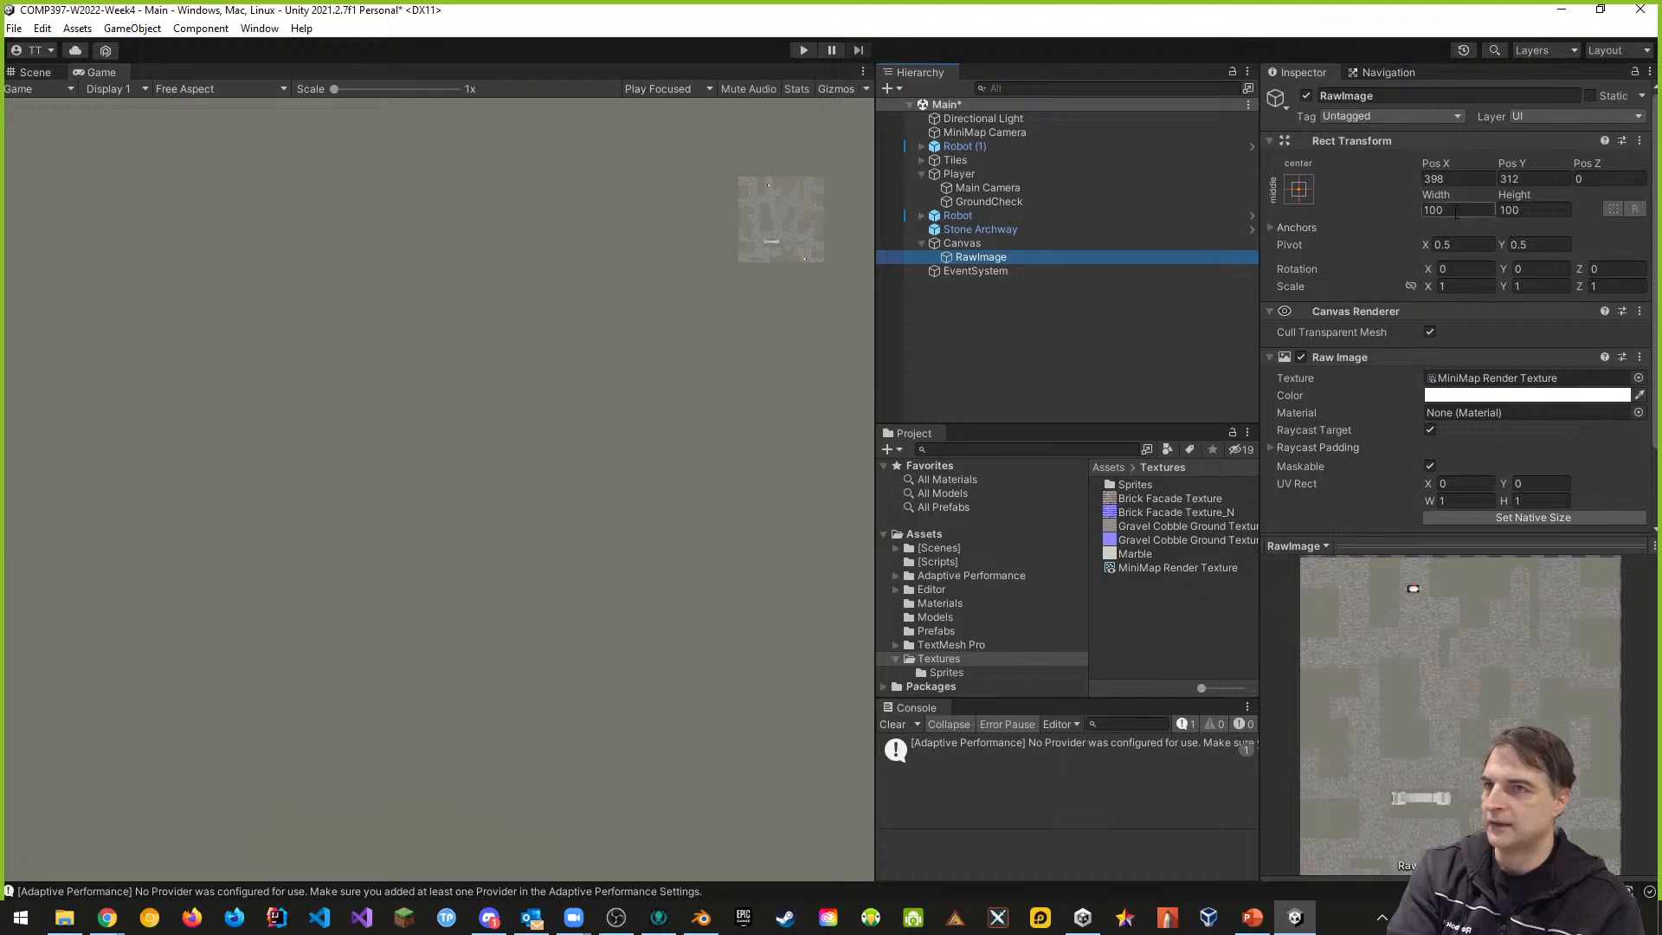
text(250)
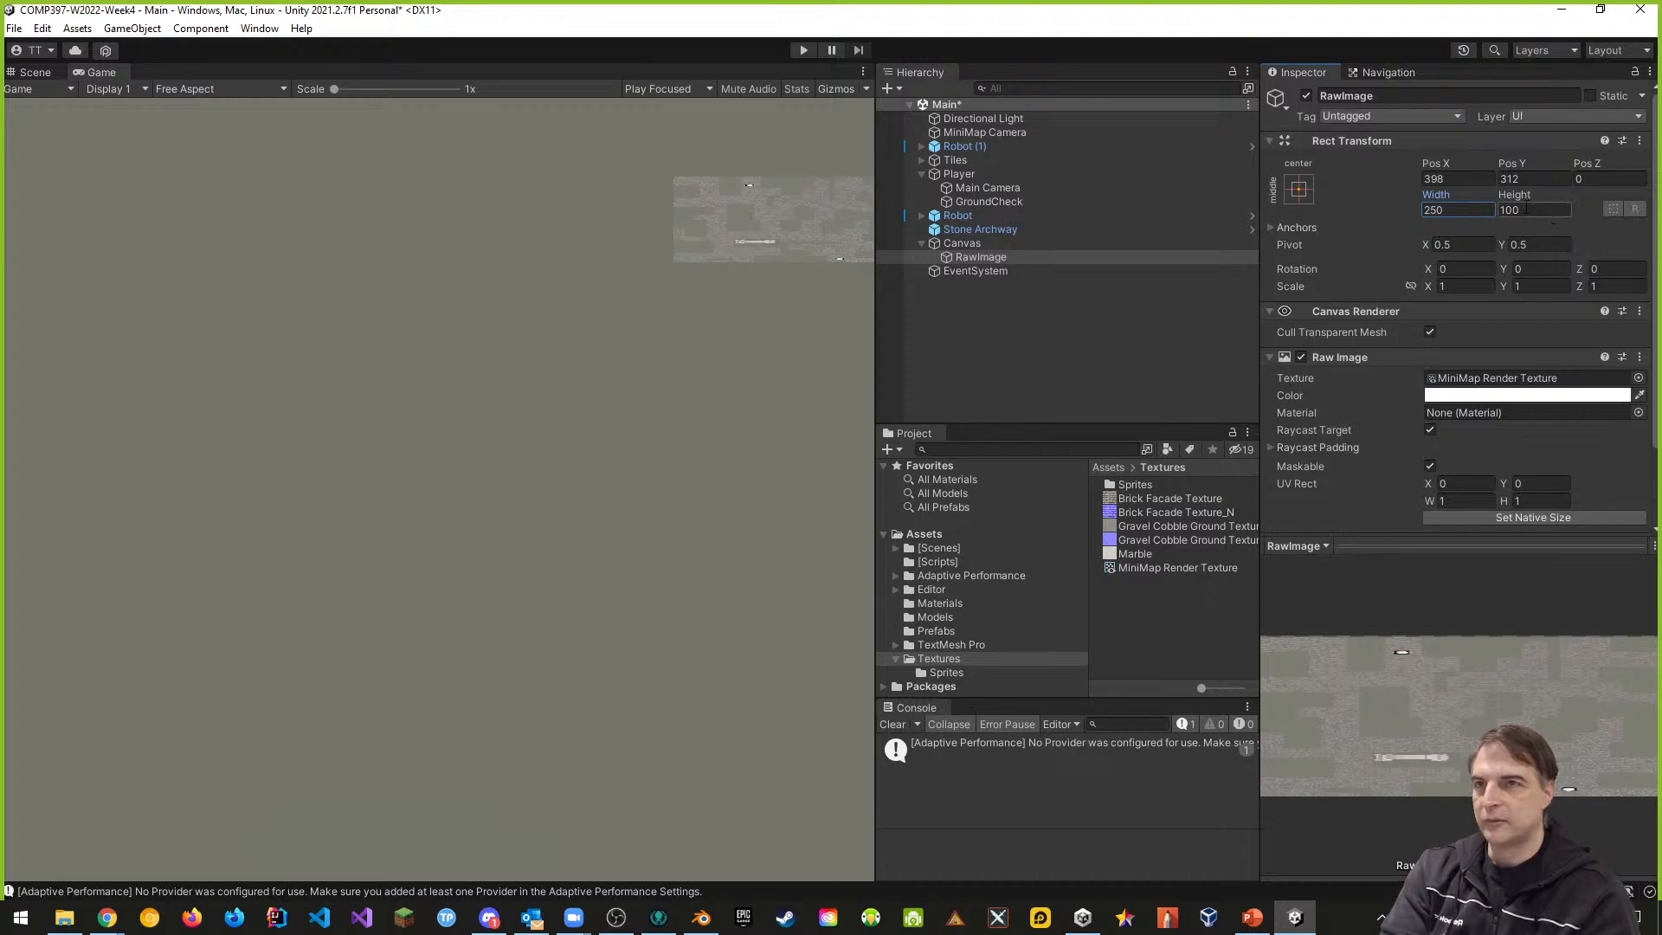
click(1527, 210)
text(250)
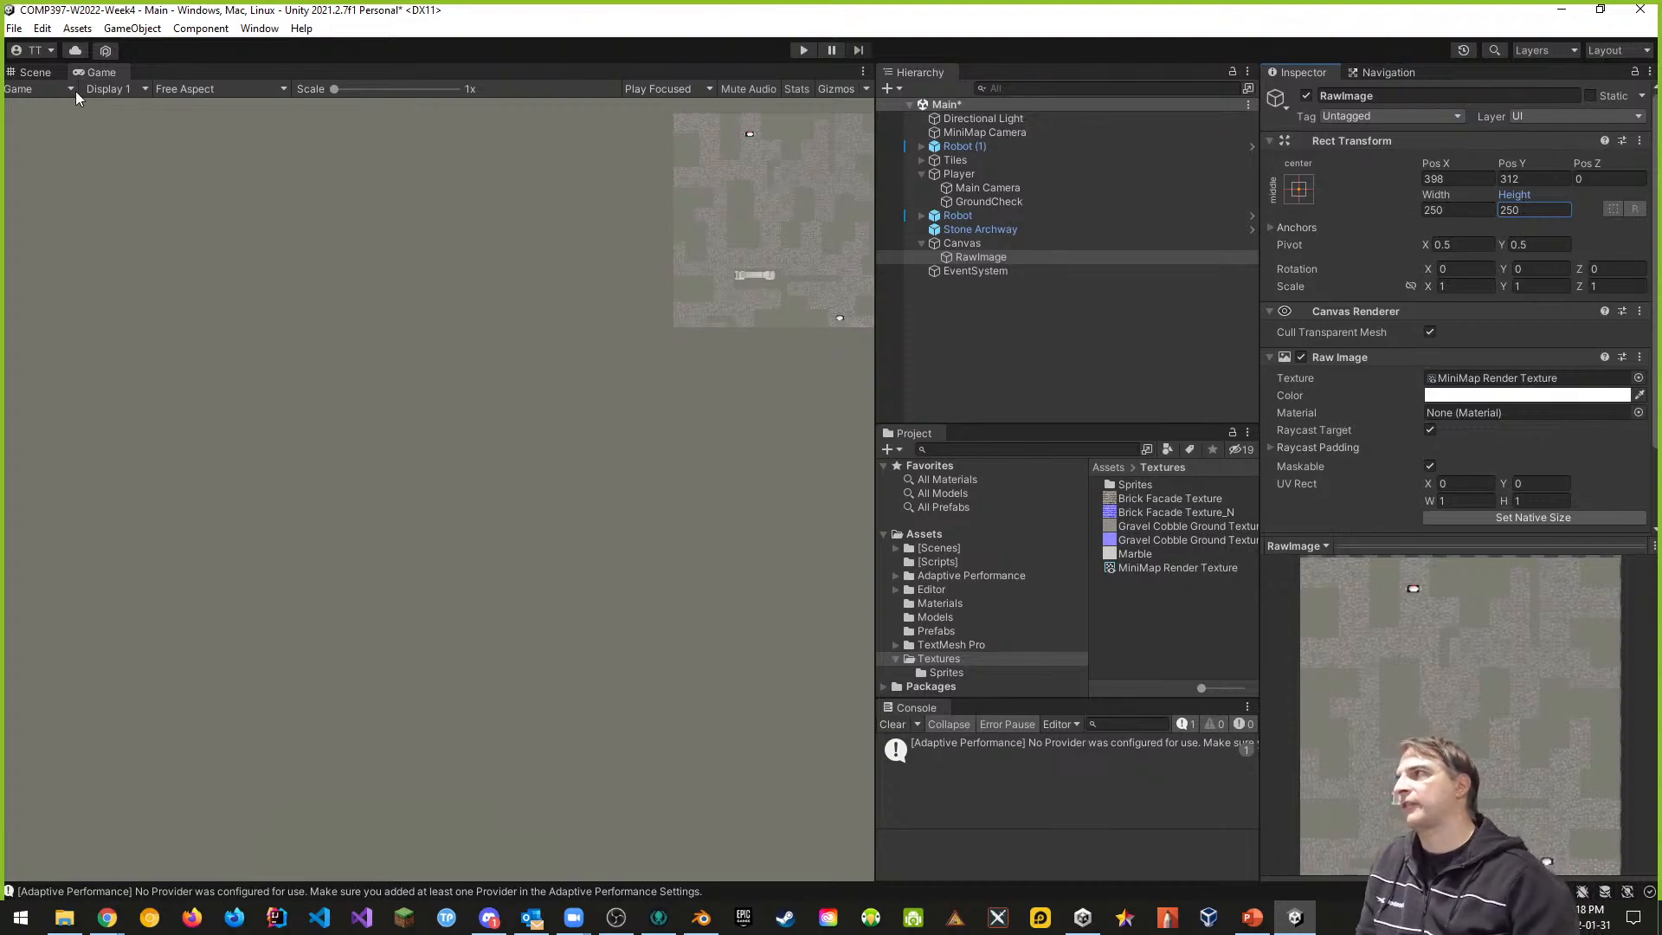
- Move the RawImage fully inside the canvas's upper-right corner, at about Pos X 351, Pos Y 292, working in the 2D scene view
click(36, 74)
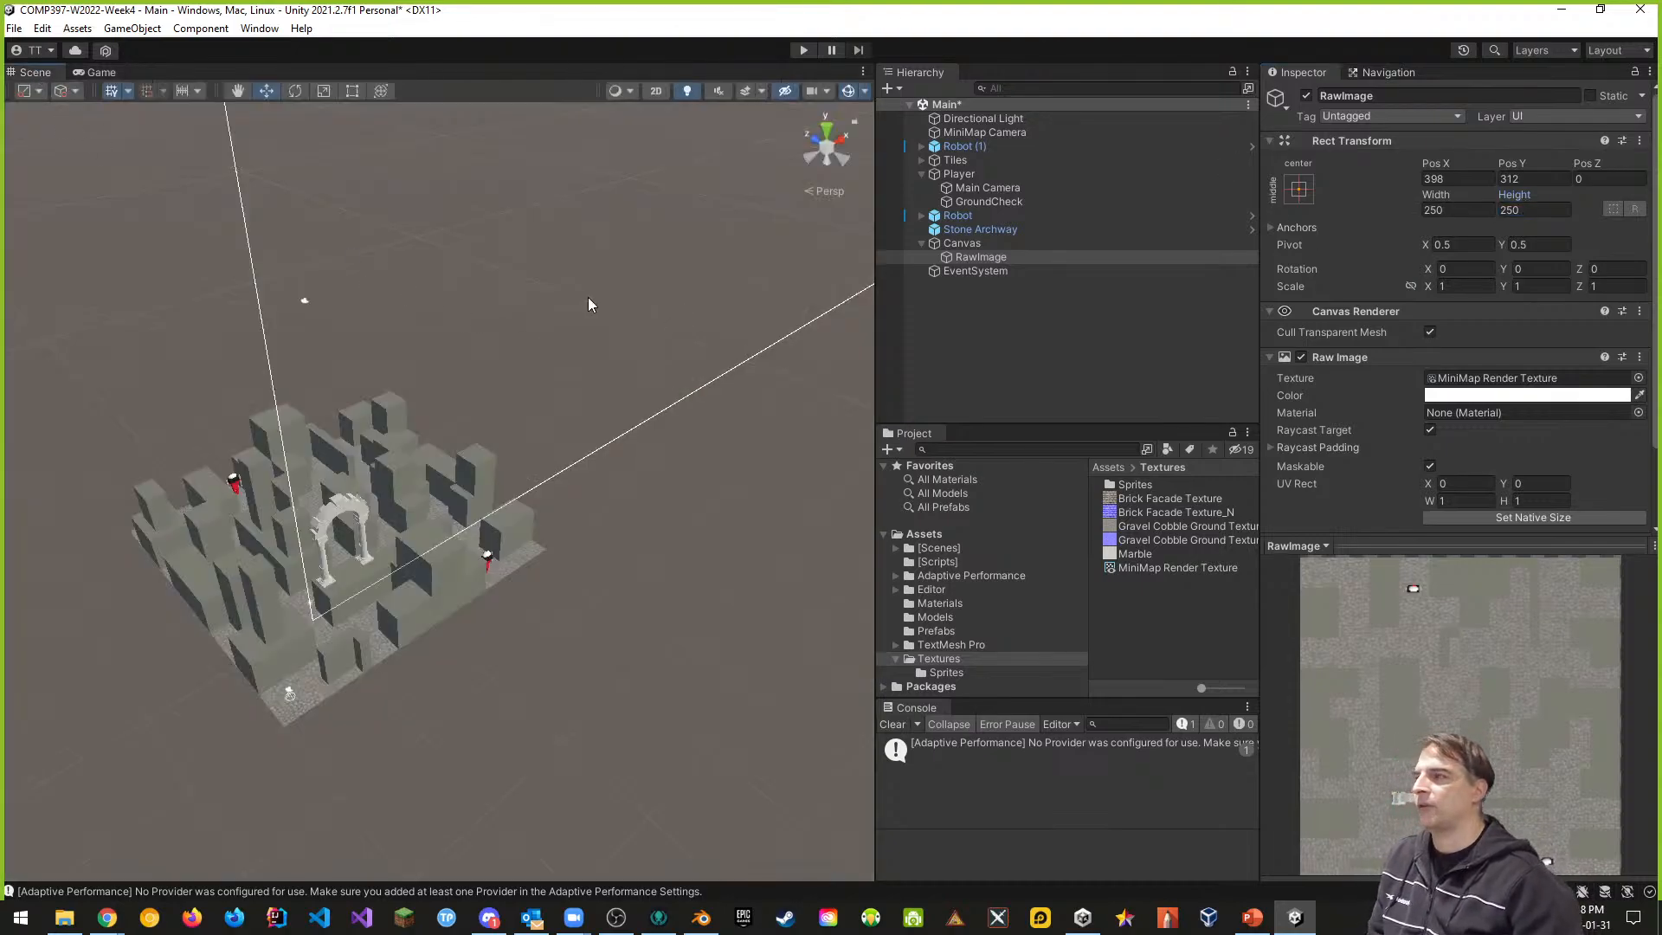
double_click(962, 243)
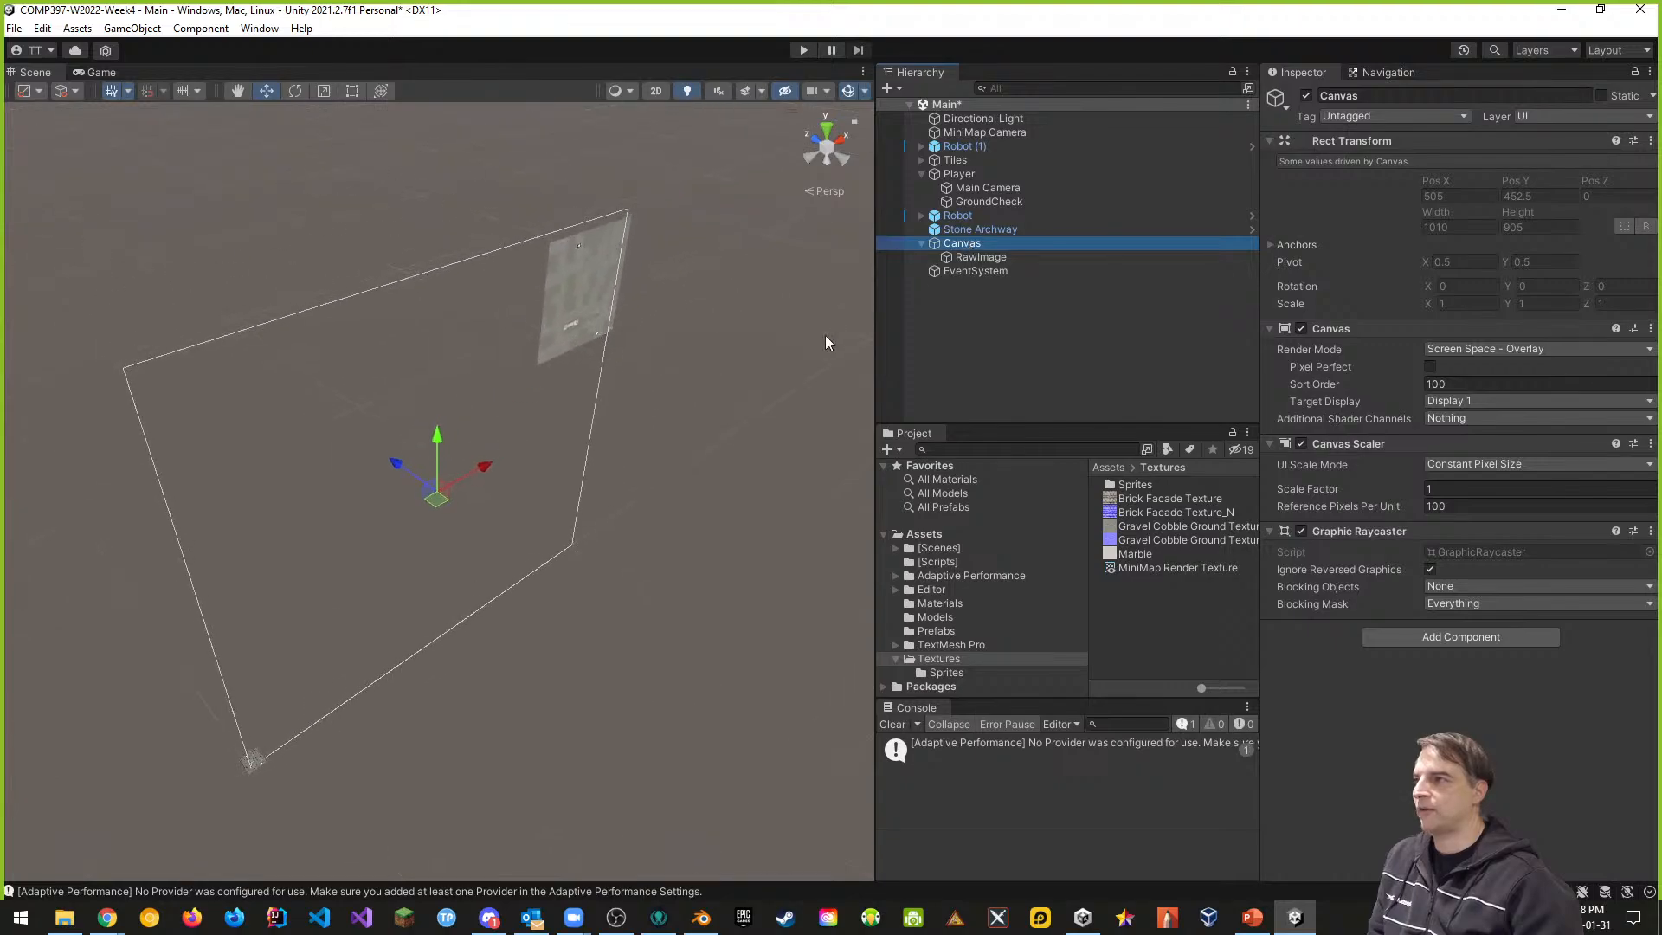
click(655, 92)
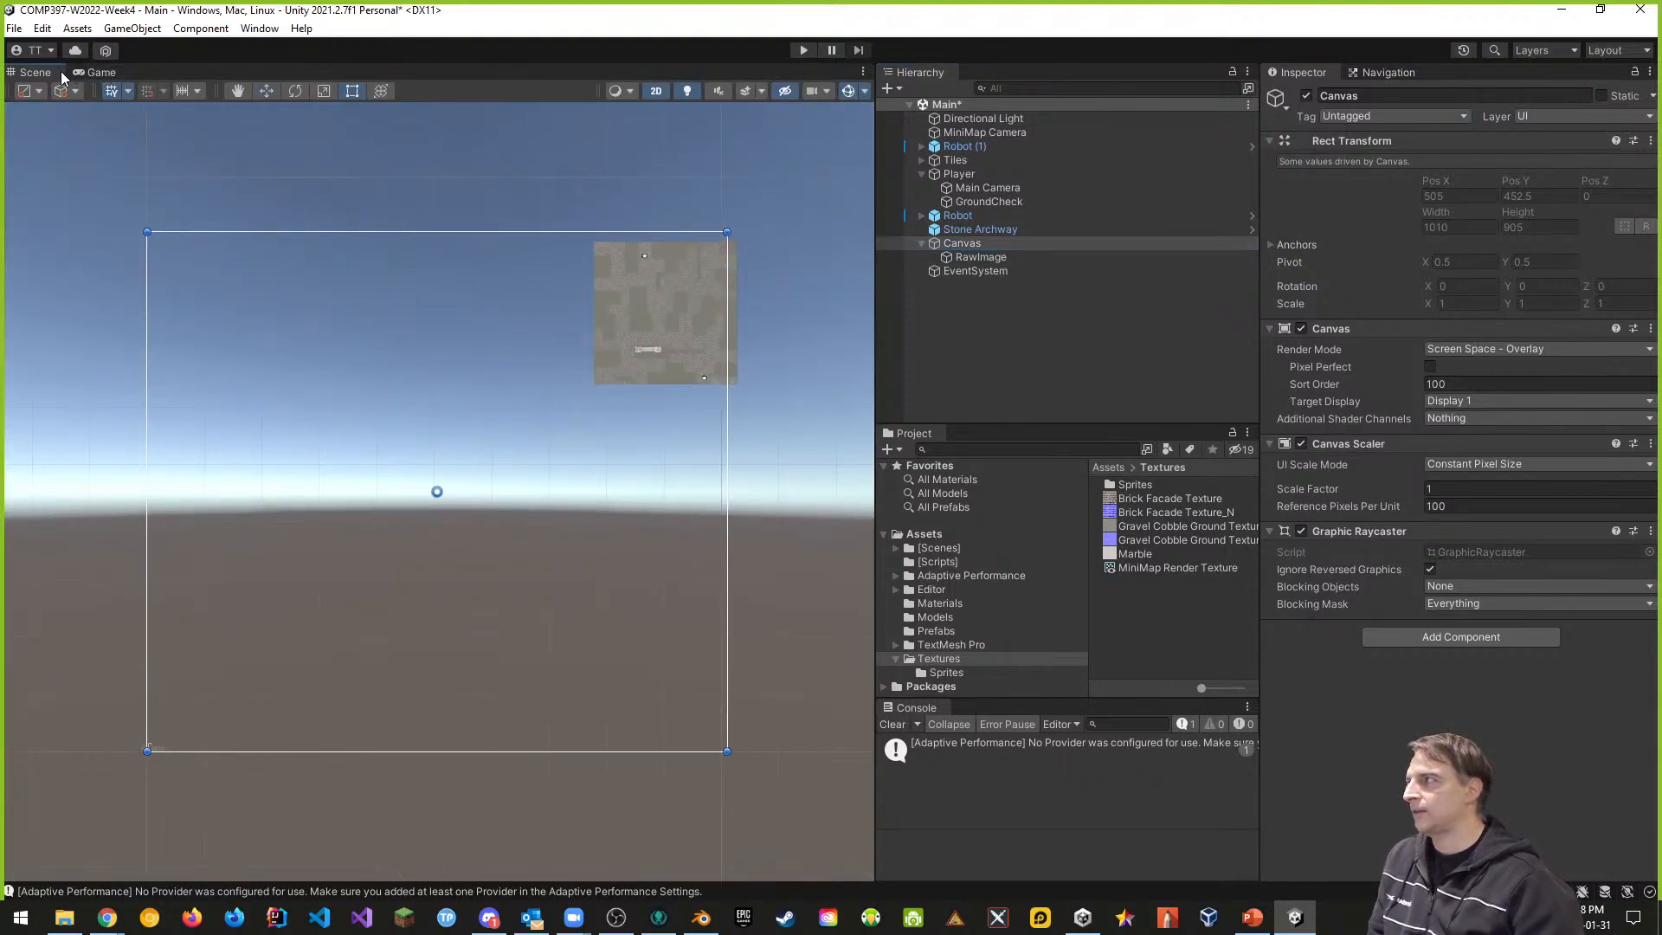
click(267, 90)
click(967, 258)
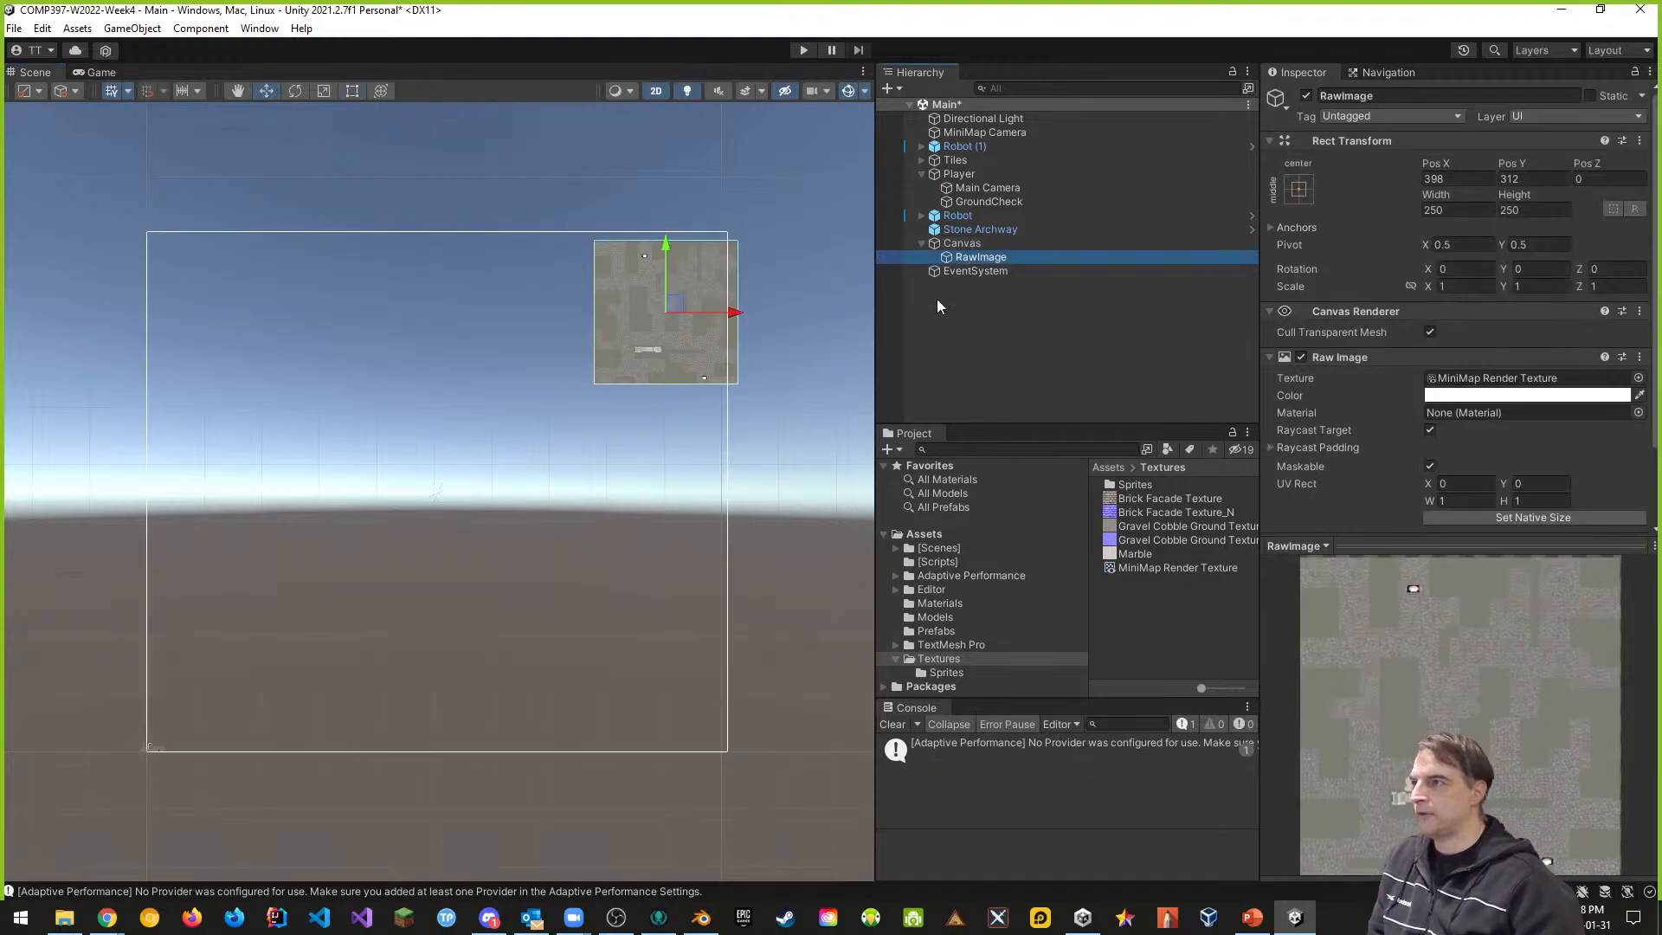
mouse_move(732, 314)
mouse_down()
mouse_move(684, 313)
mouse_move(705, 313)
mouse_up()
drag(641, 253, 641, 264)
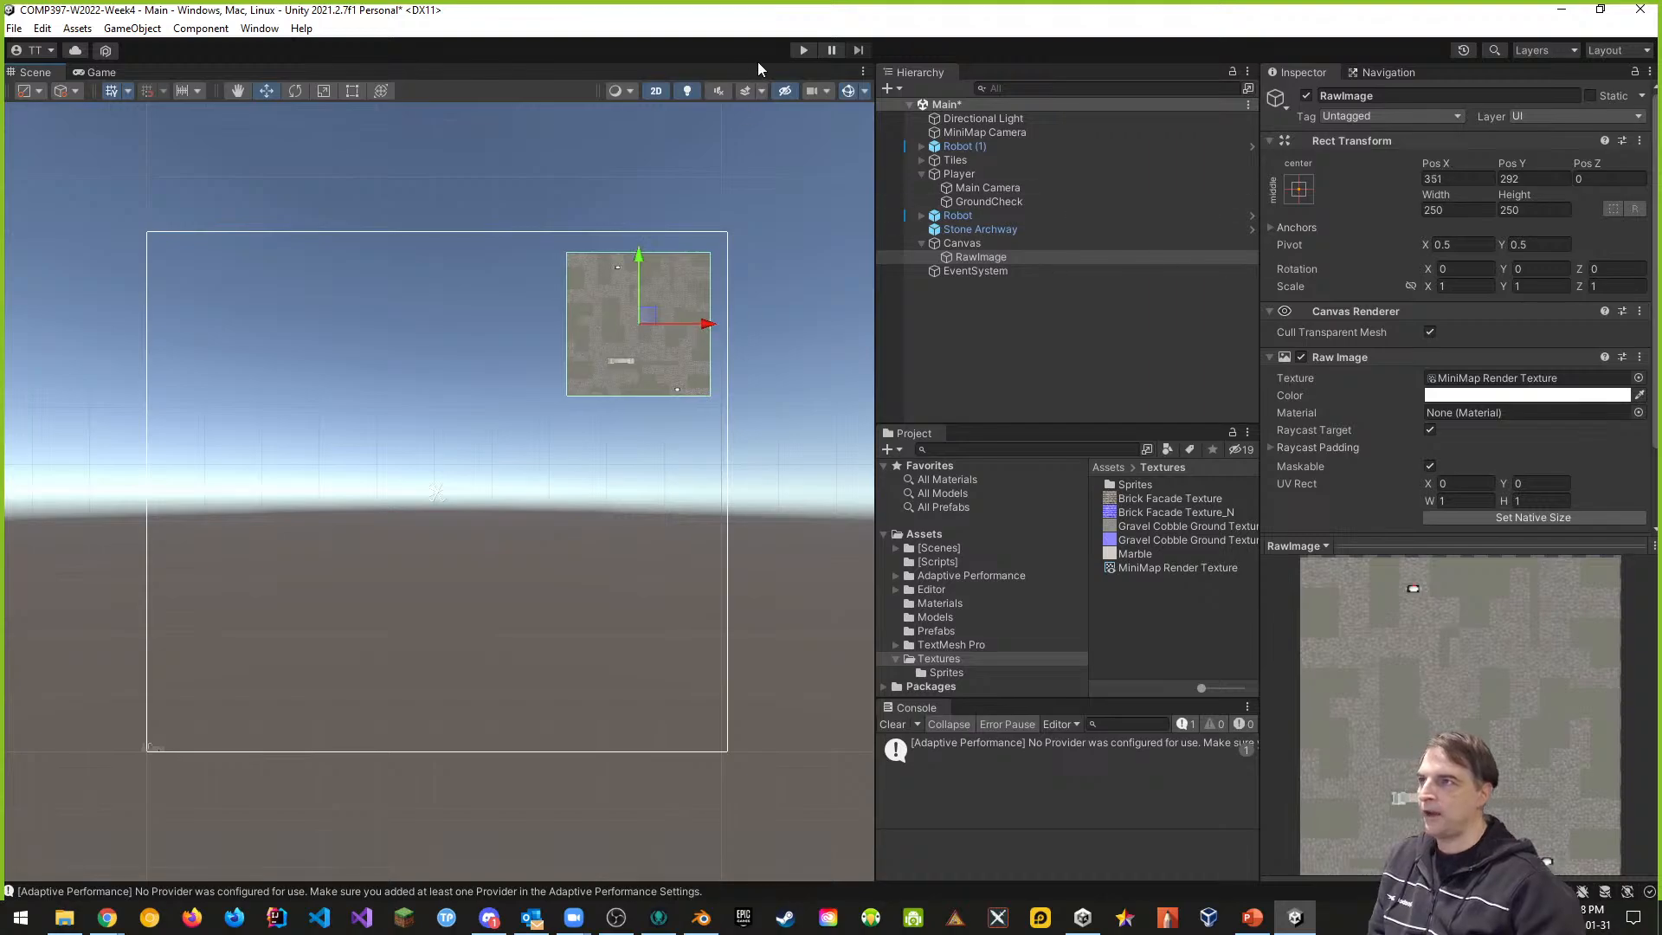
- Run the game to test the minimap overlay during play, and stop it
click(803, 49)
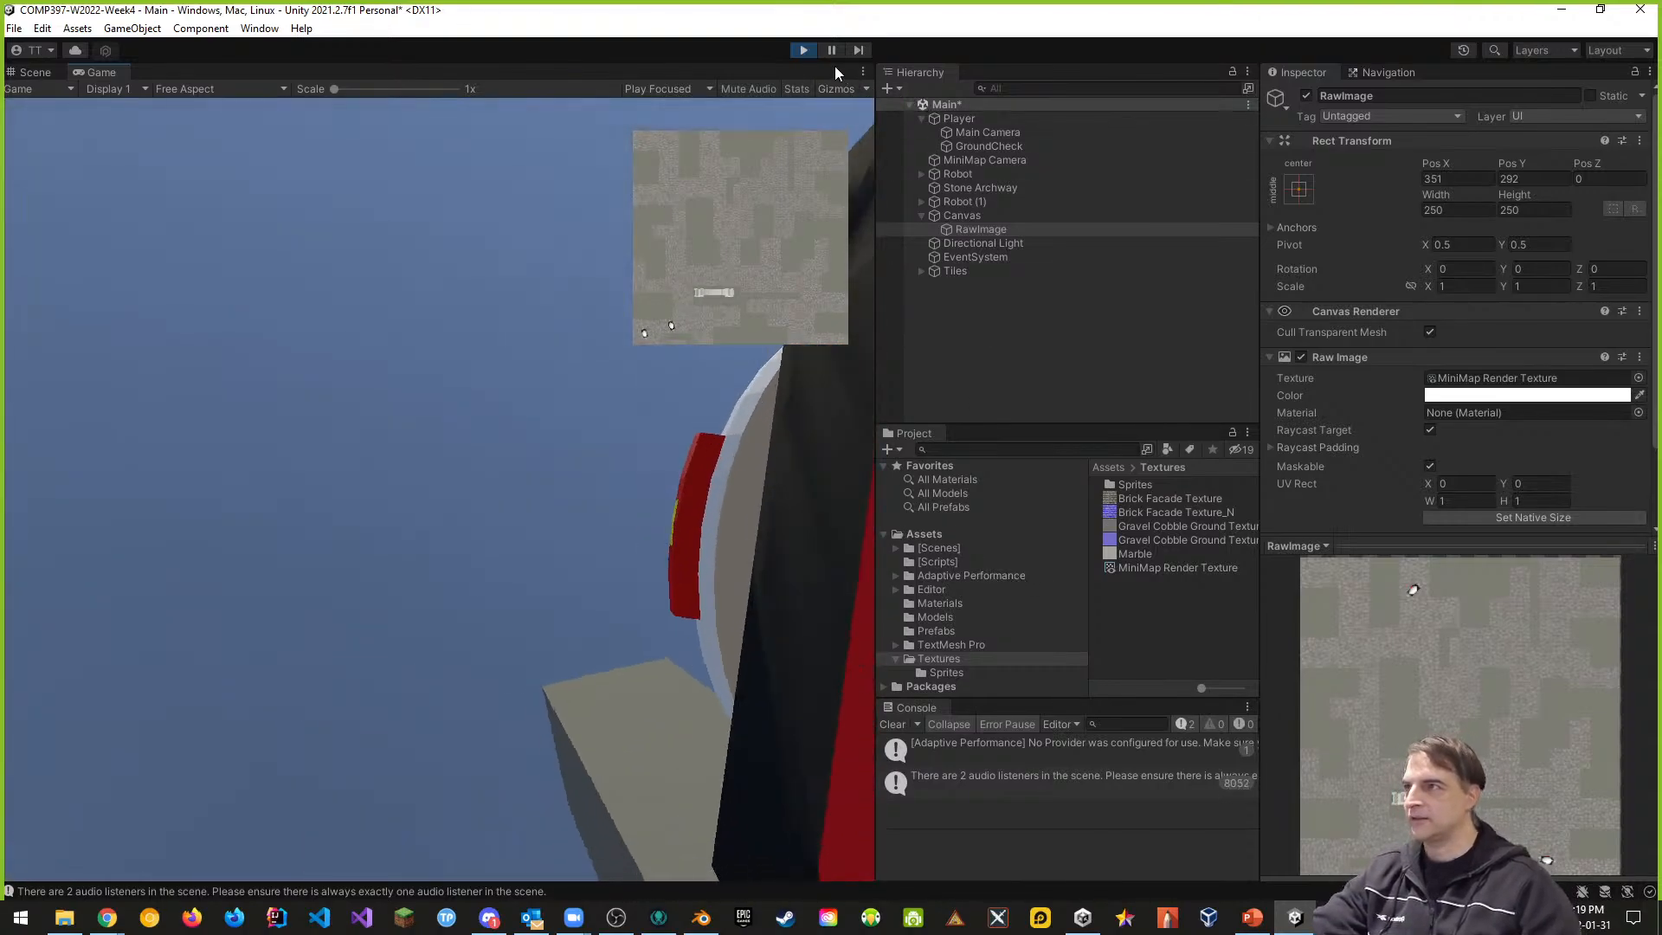
click(803, 50)
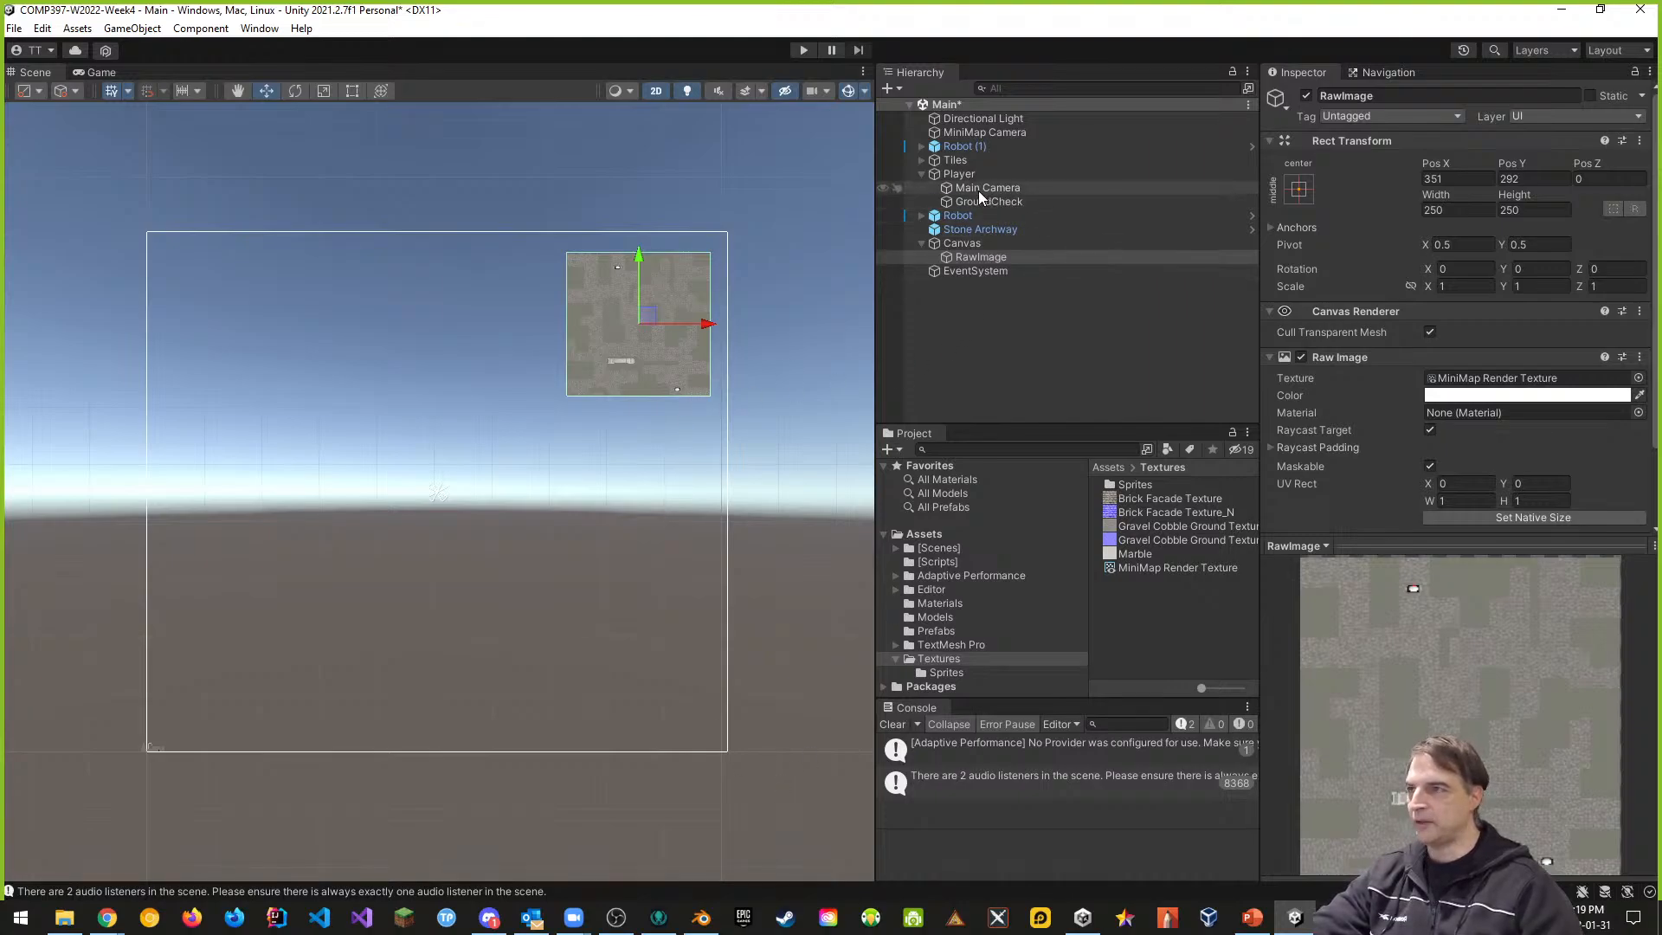
- Add a 3D Quad as a child of the Robot at the maze's far end, viewing the robot in the 3D scene
click(959, 147)
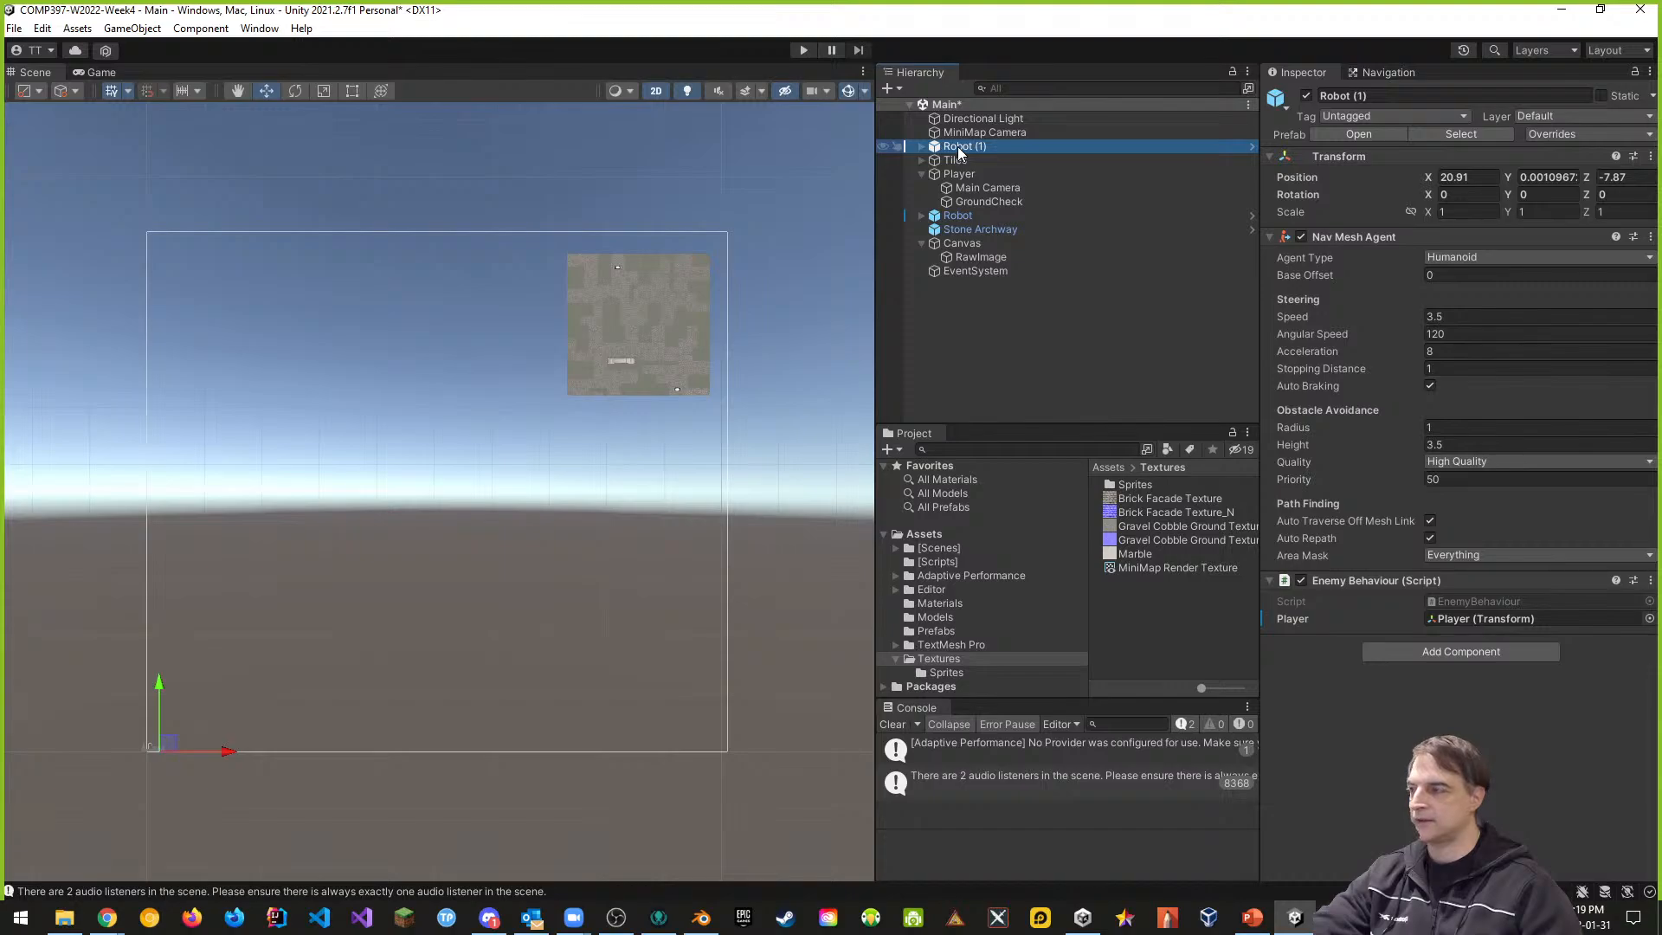
double_click(956, 217)
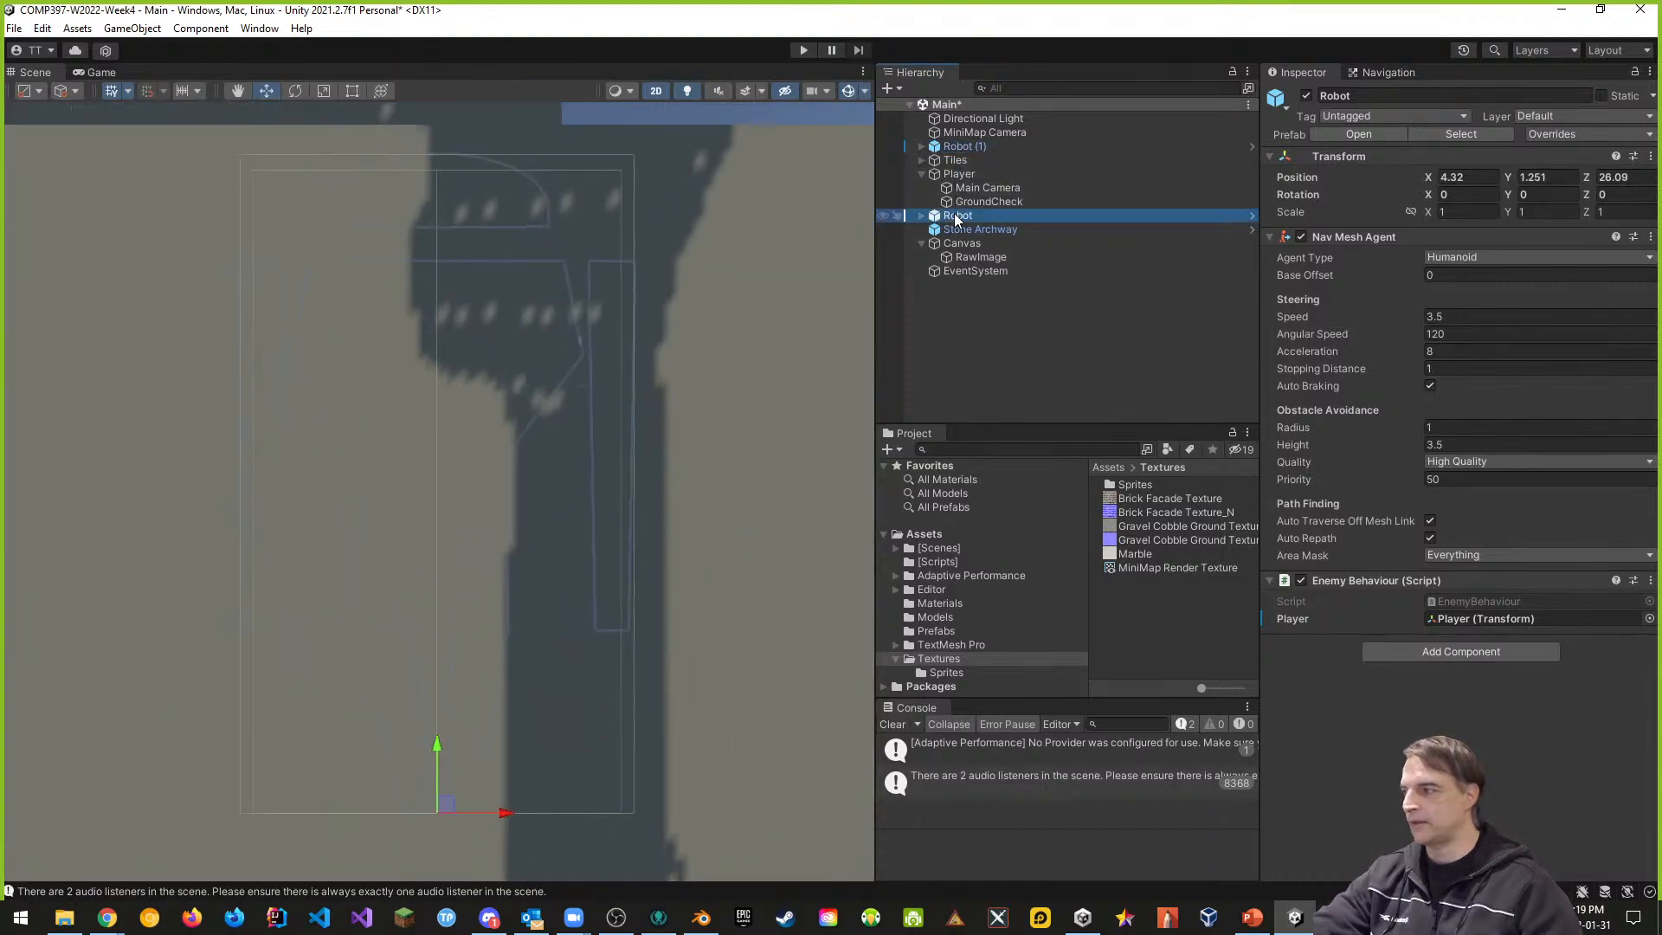
click(655, 93)
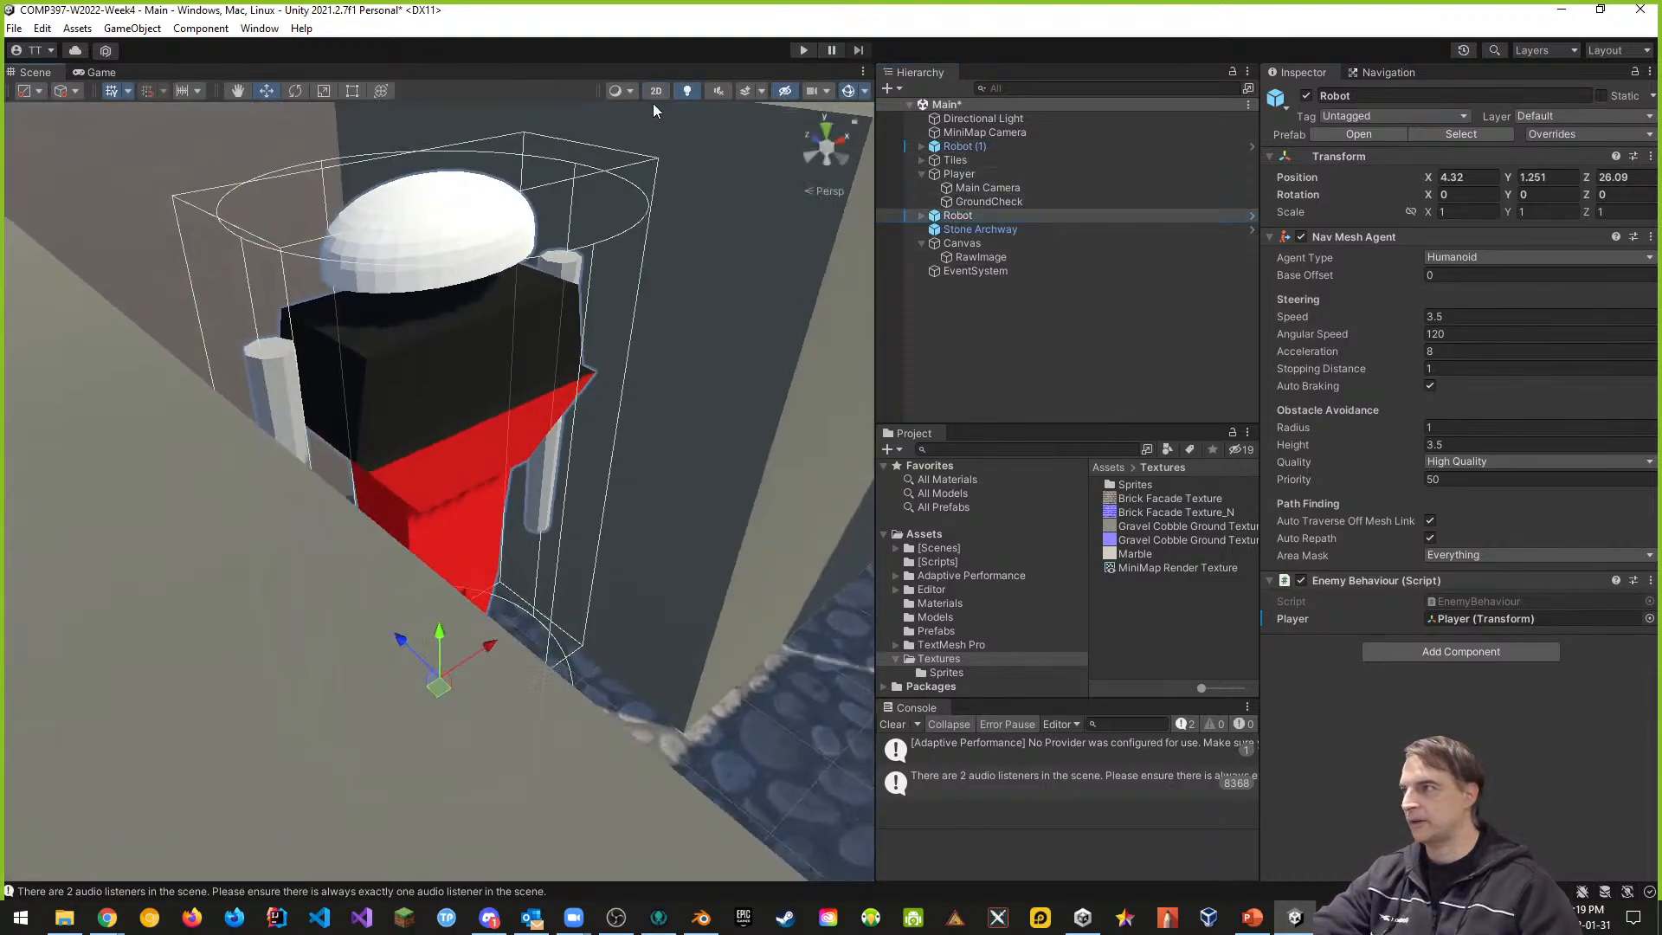
alt+drag(590, 568, 475, 577)
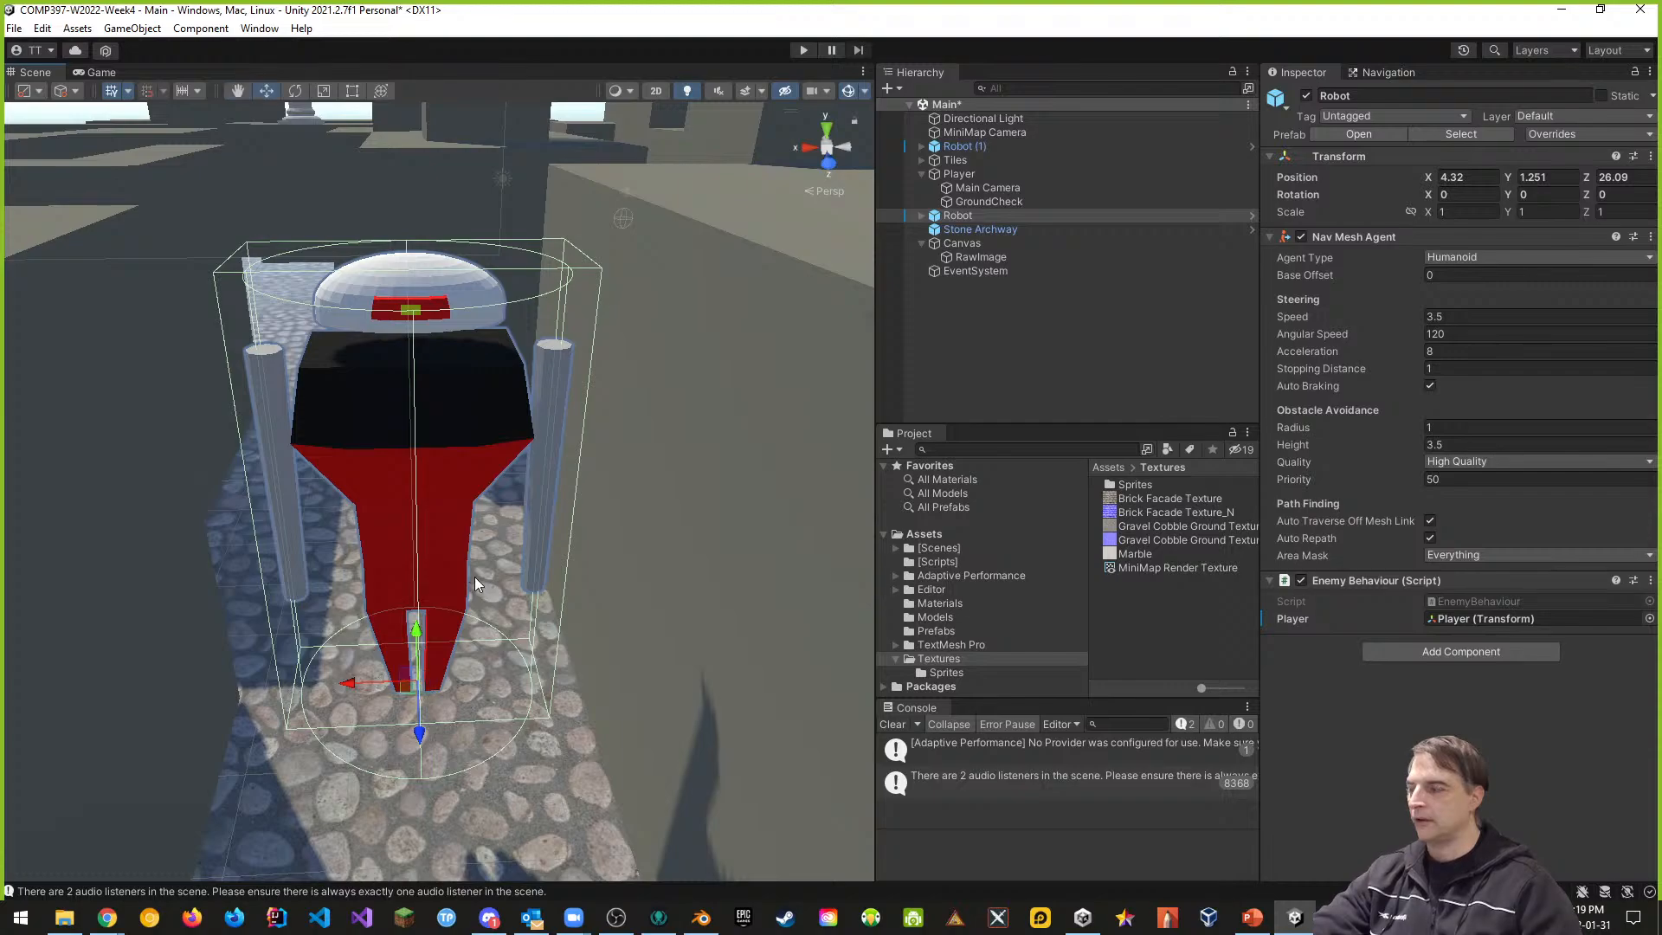
right_click(957, 217)
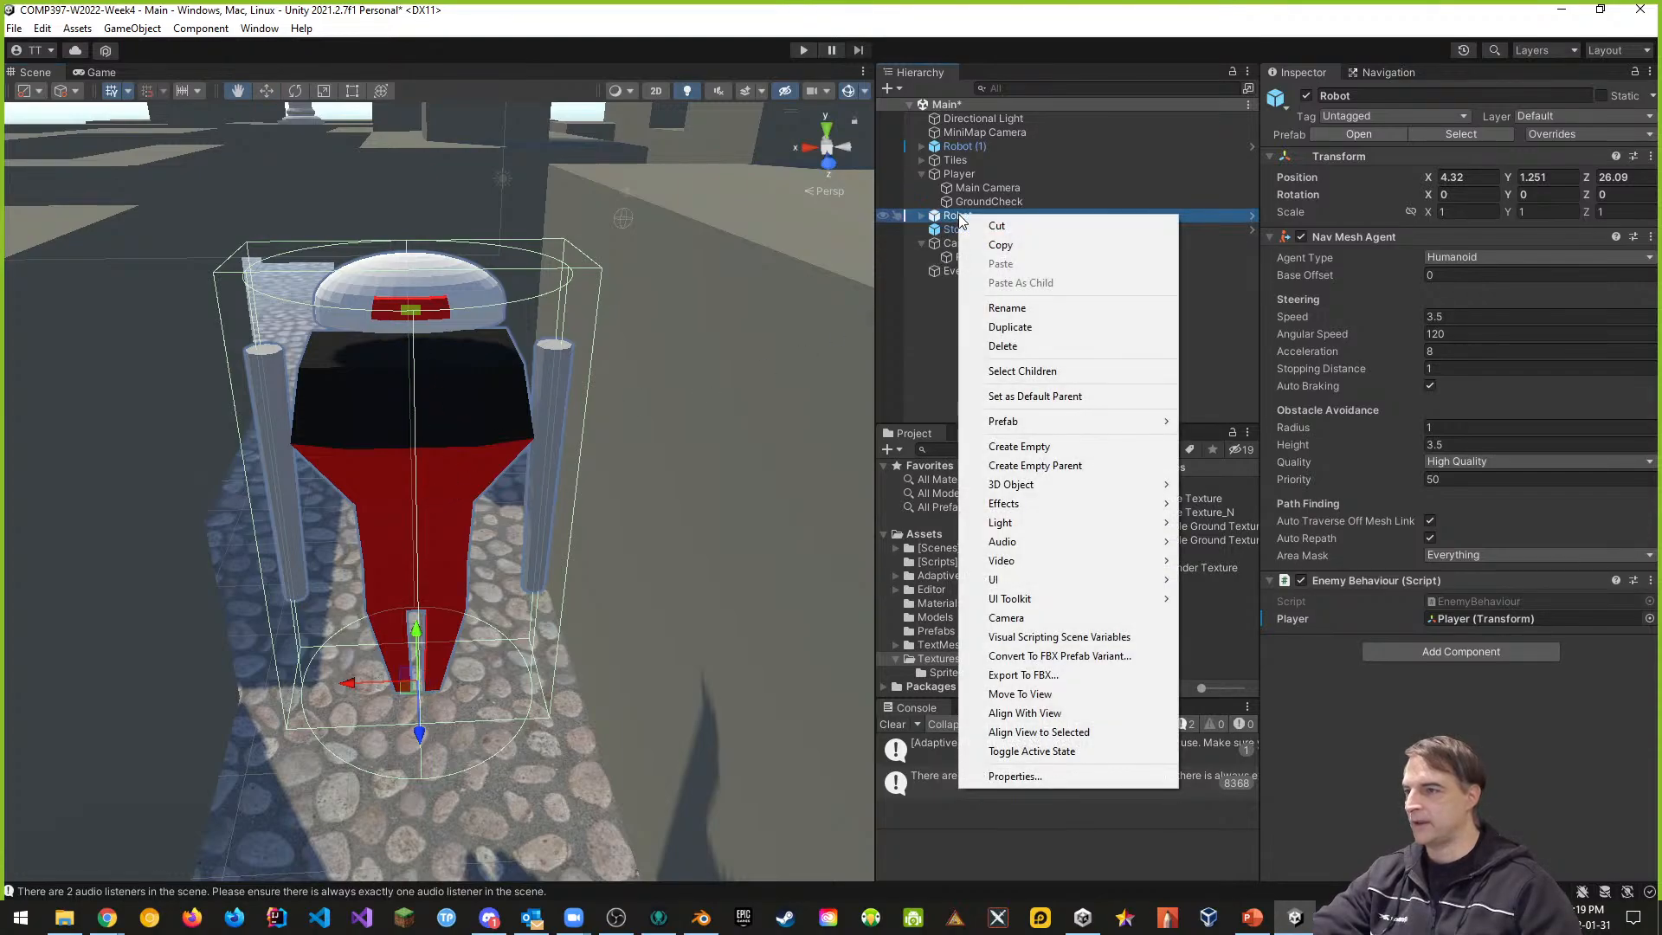
mouse_move(1167, 487)
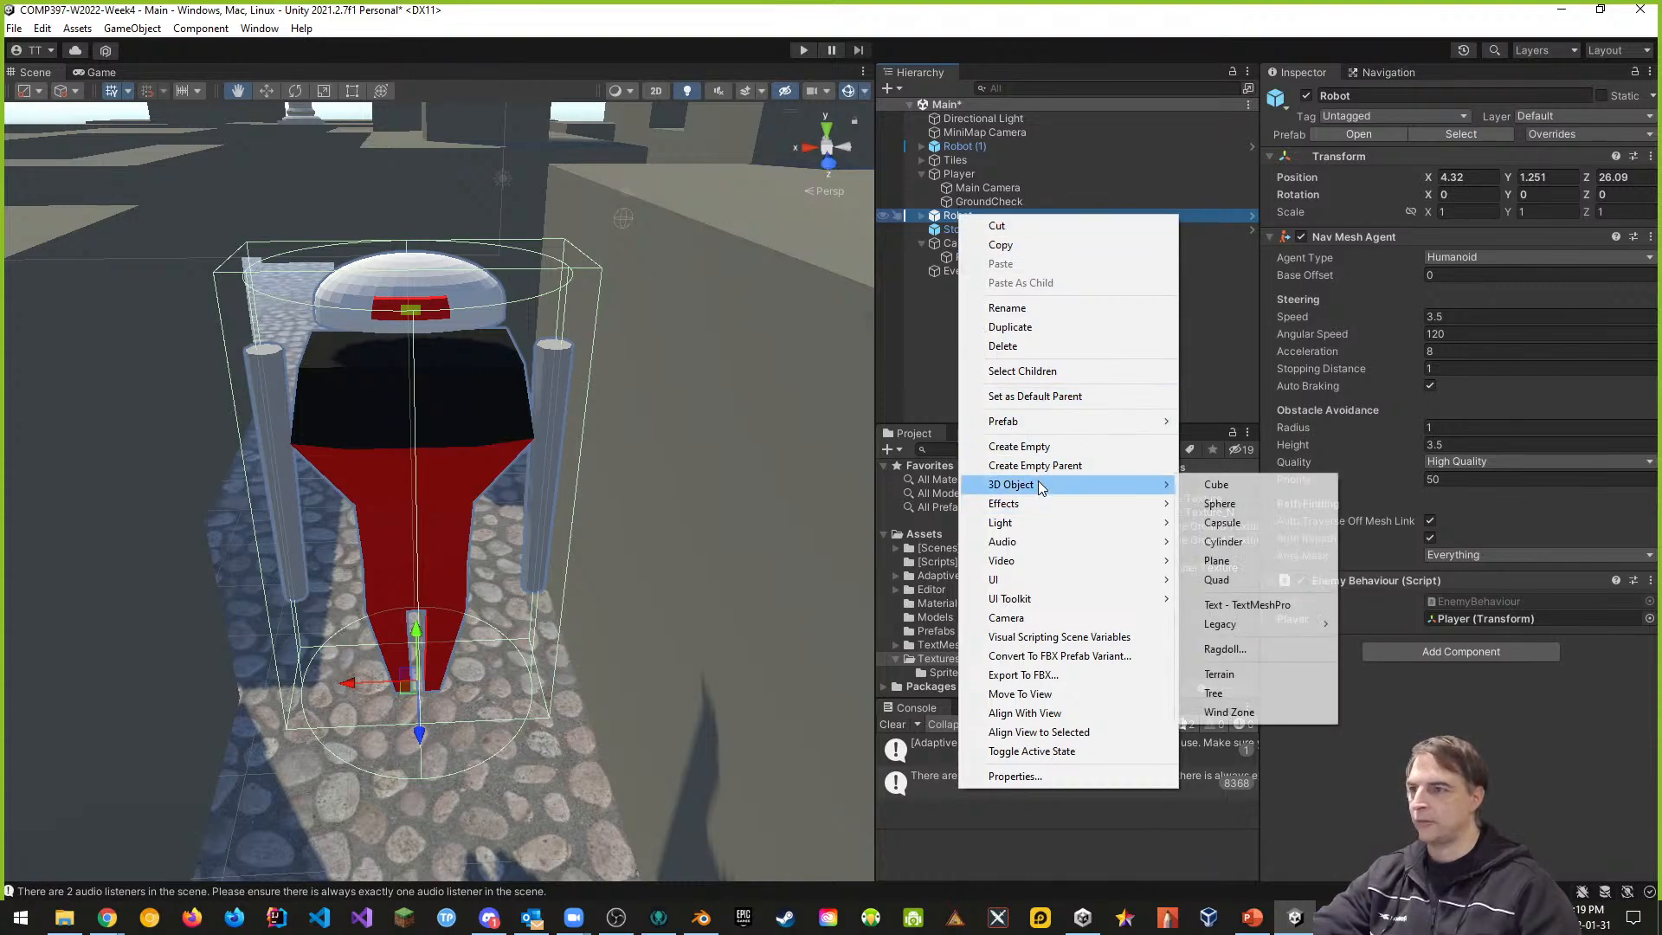
click(1218, 580)
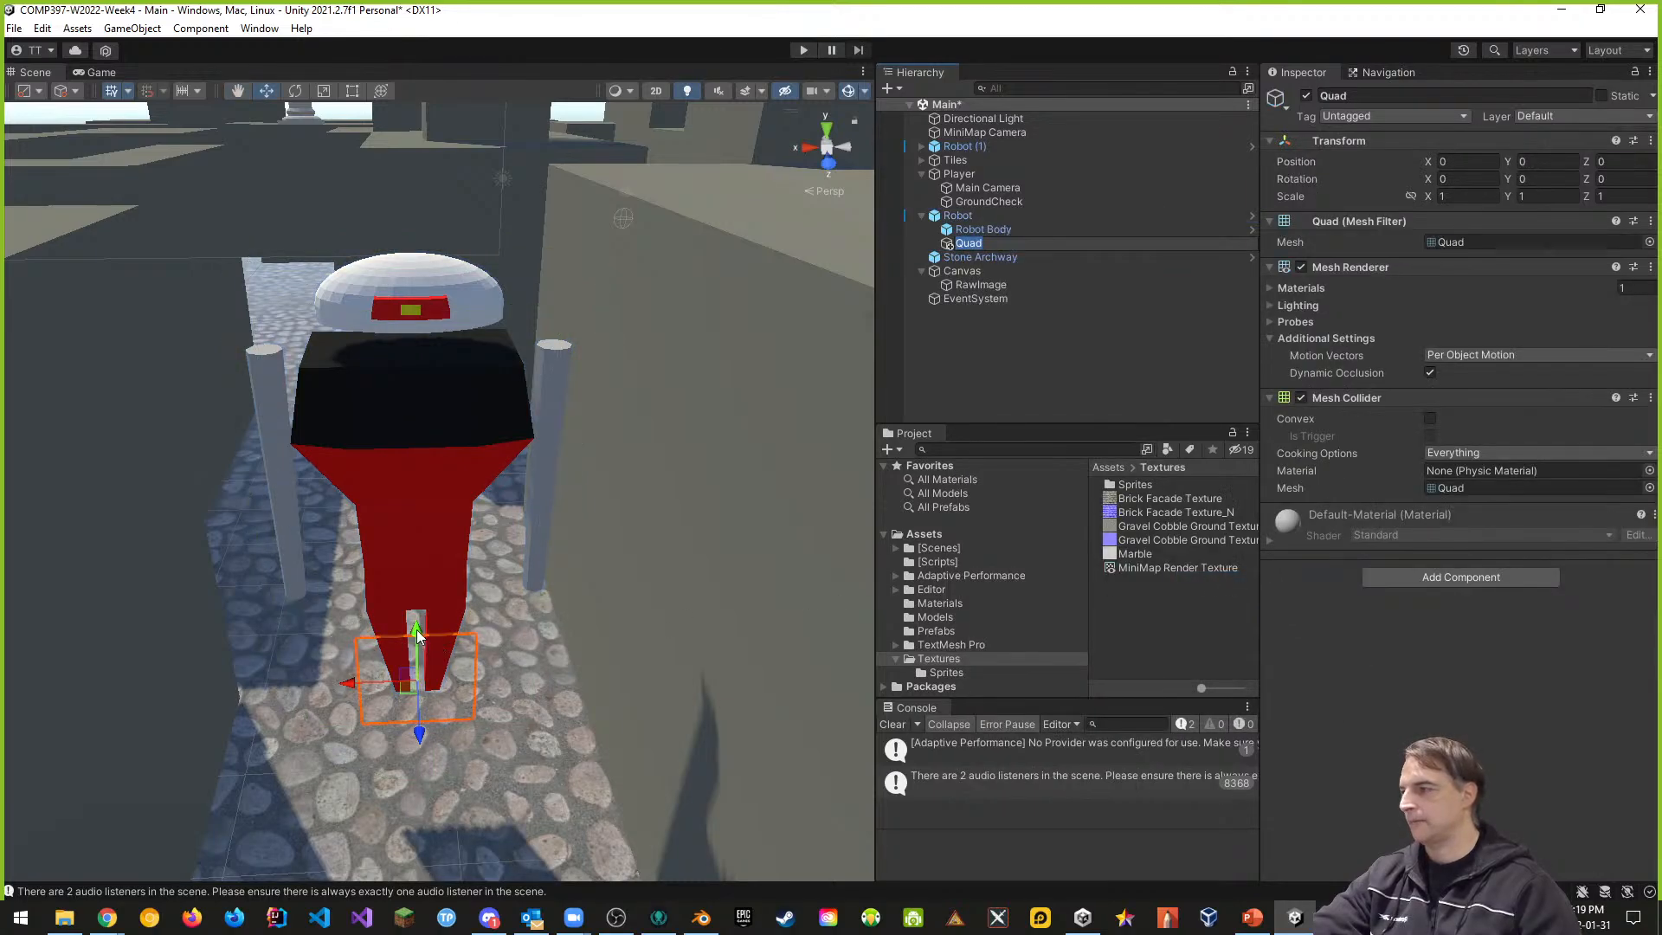
- Raise the Quad above the robot's head to about Y 3.87
drag(416, 640, 386, 128)
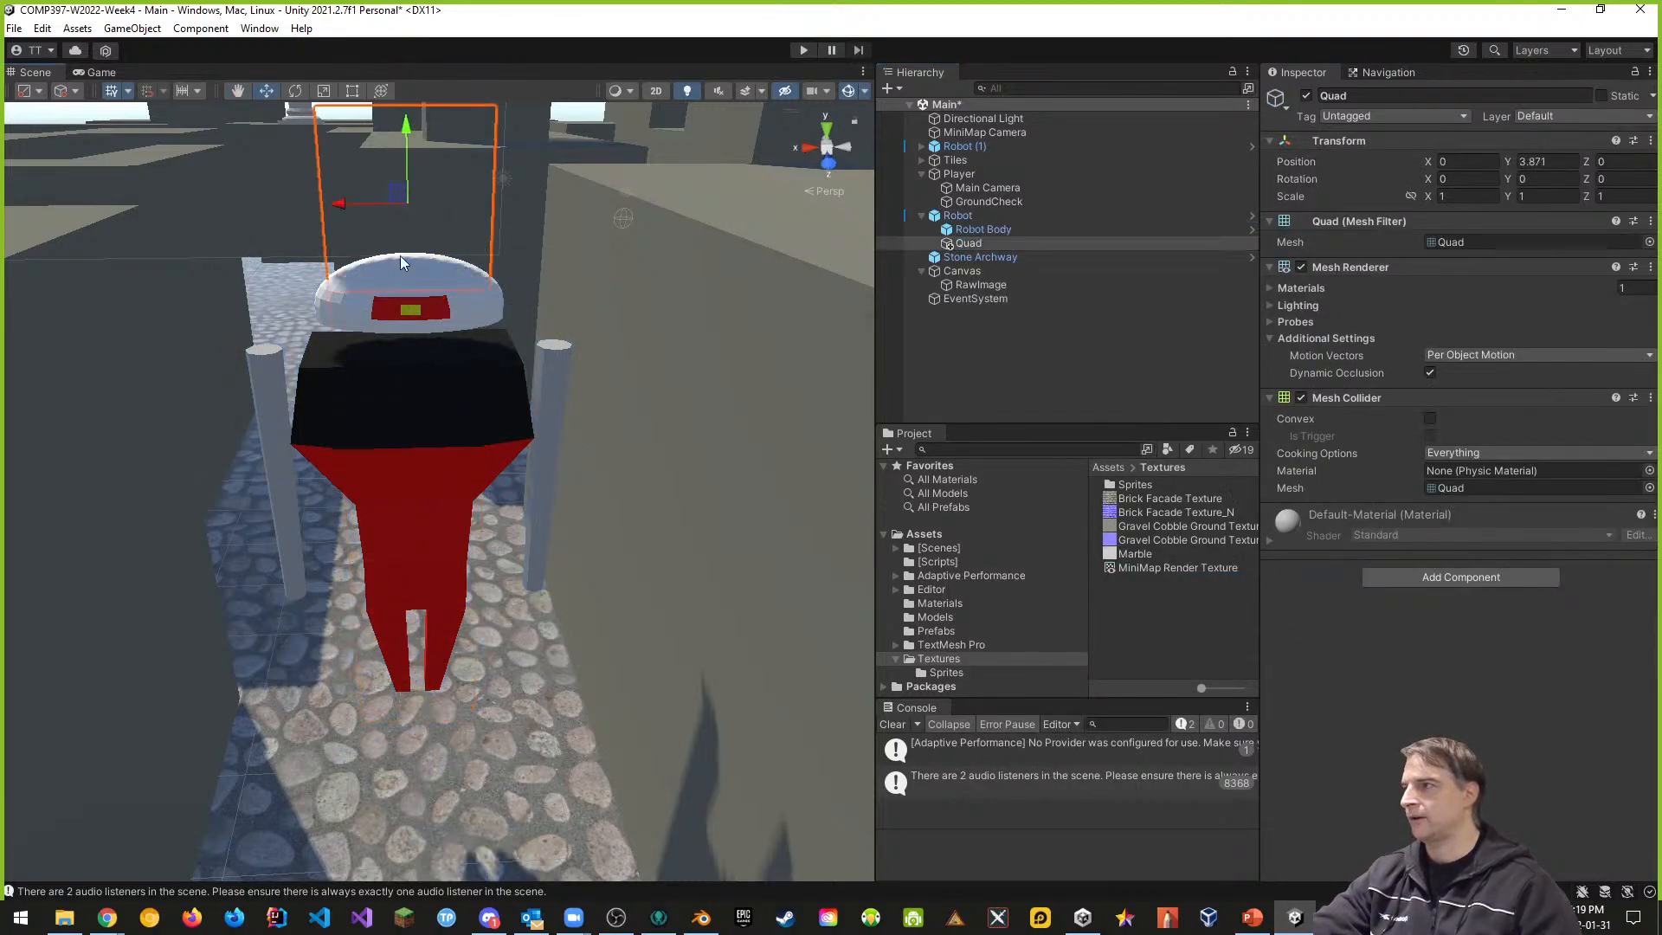
alt+drag(399, 257, 89, 341)
right_drag(89, 342, 1222, 262)
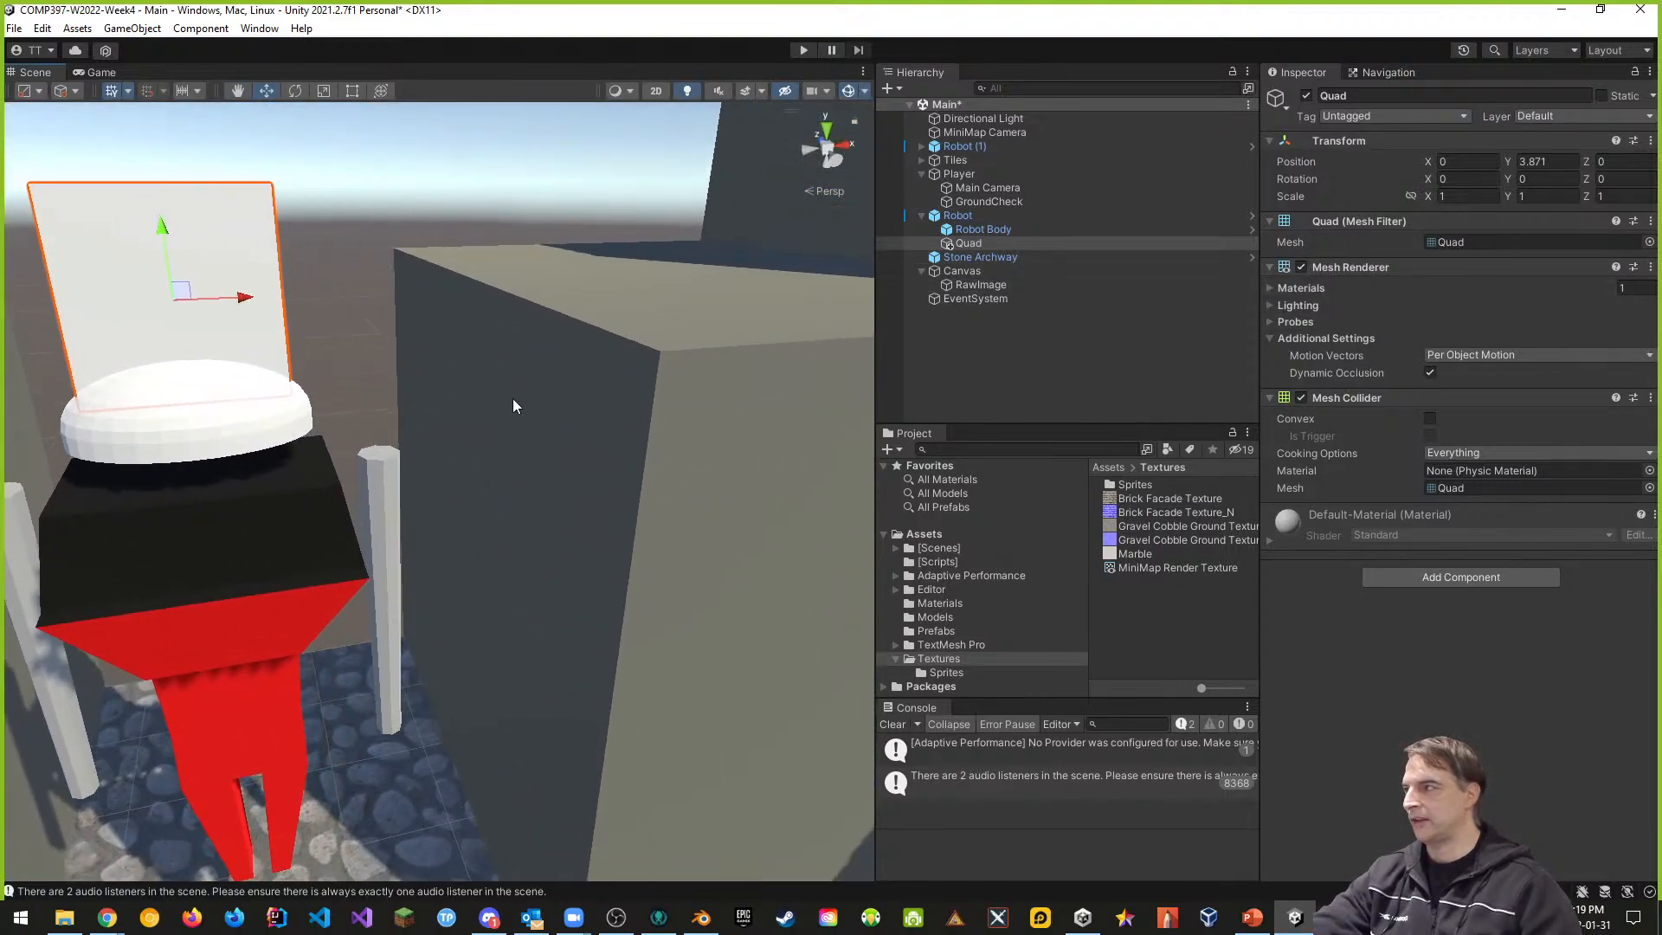
- Create a new material named Marker Material in the project's Materials folder
alt+drag(513, 398, 346, 324)
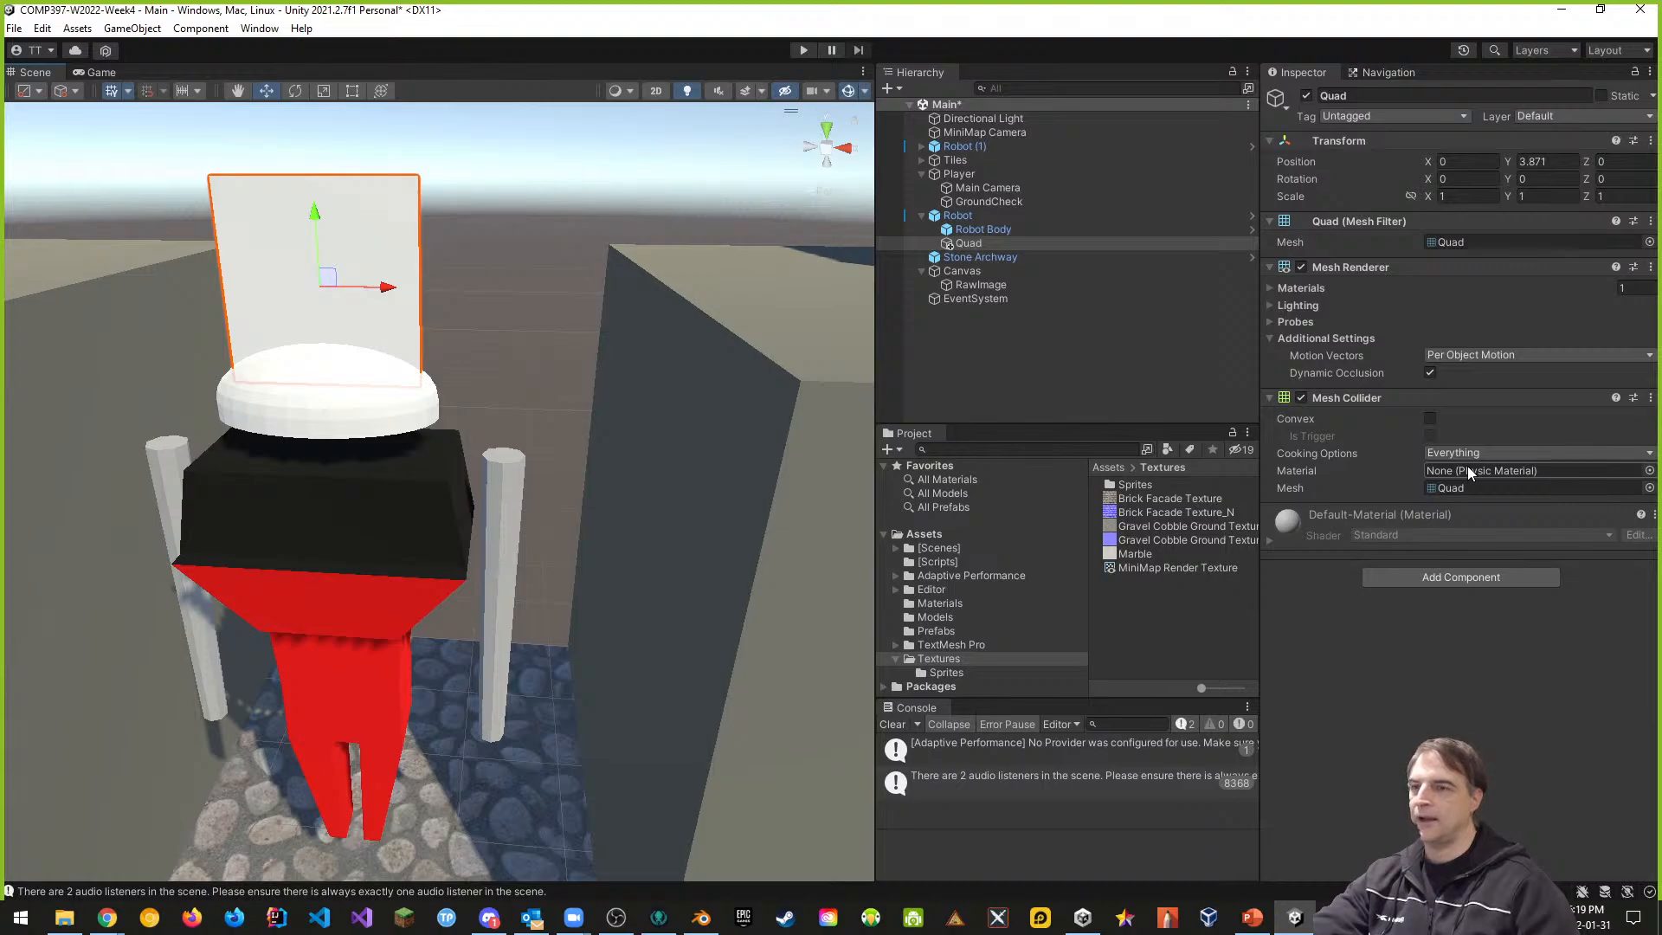
click(1269, 288)
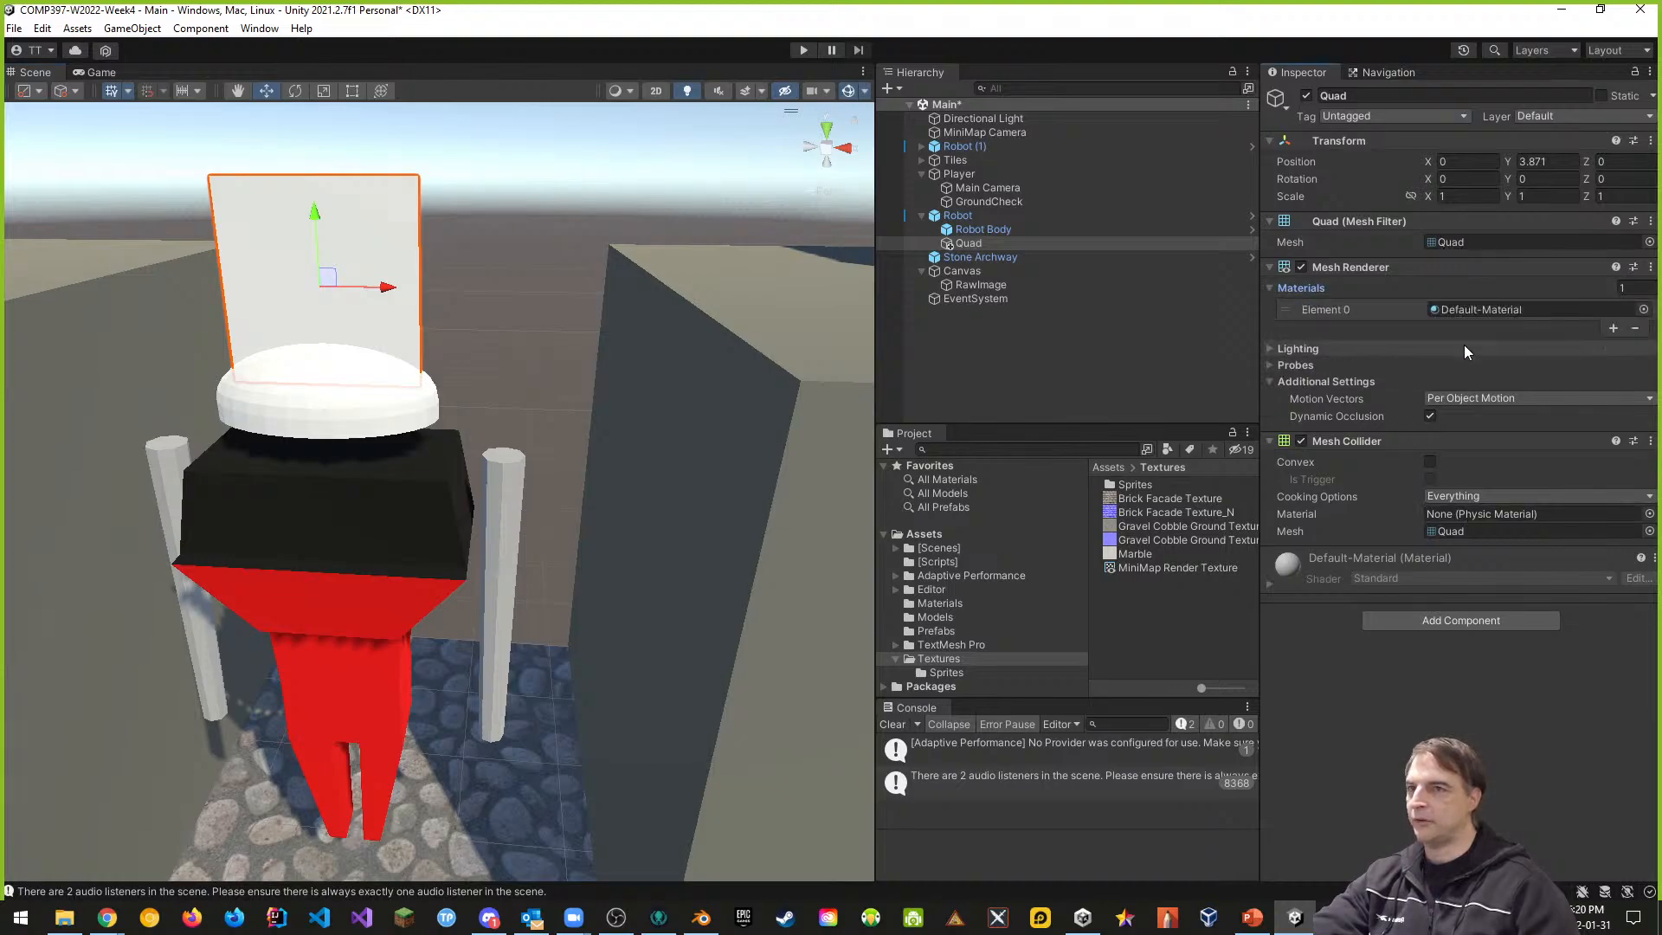
click(936, 603)
right_click(1131, 632)
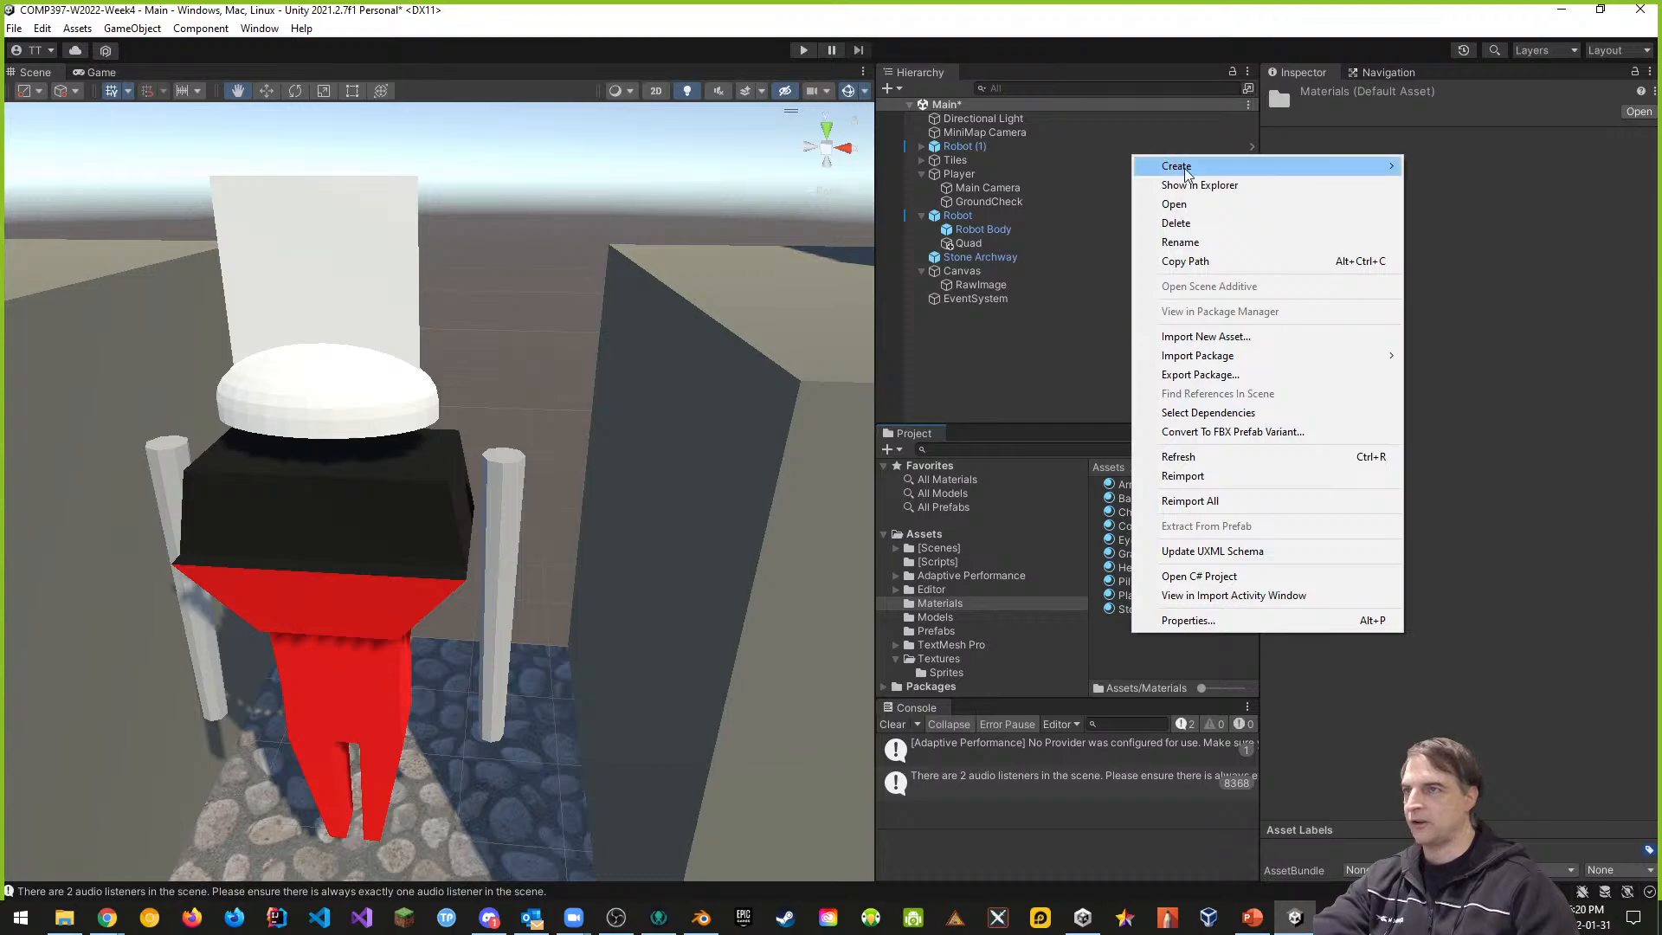
mouse_move(1186, 173)
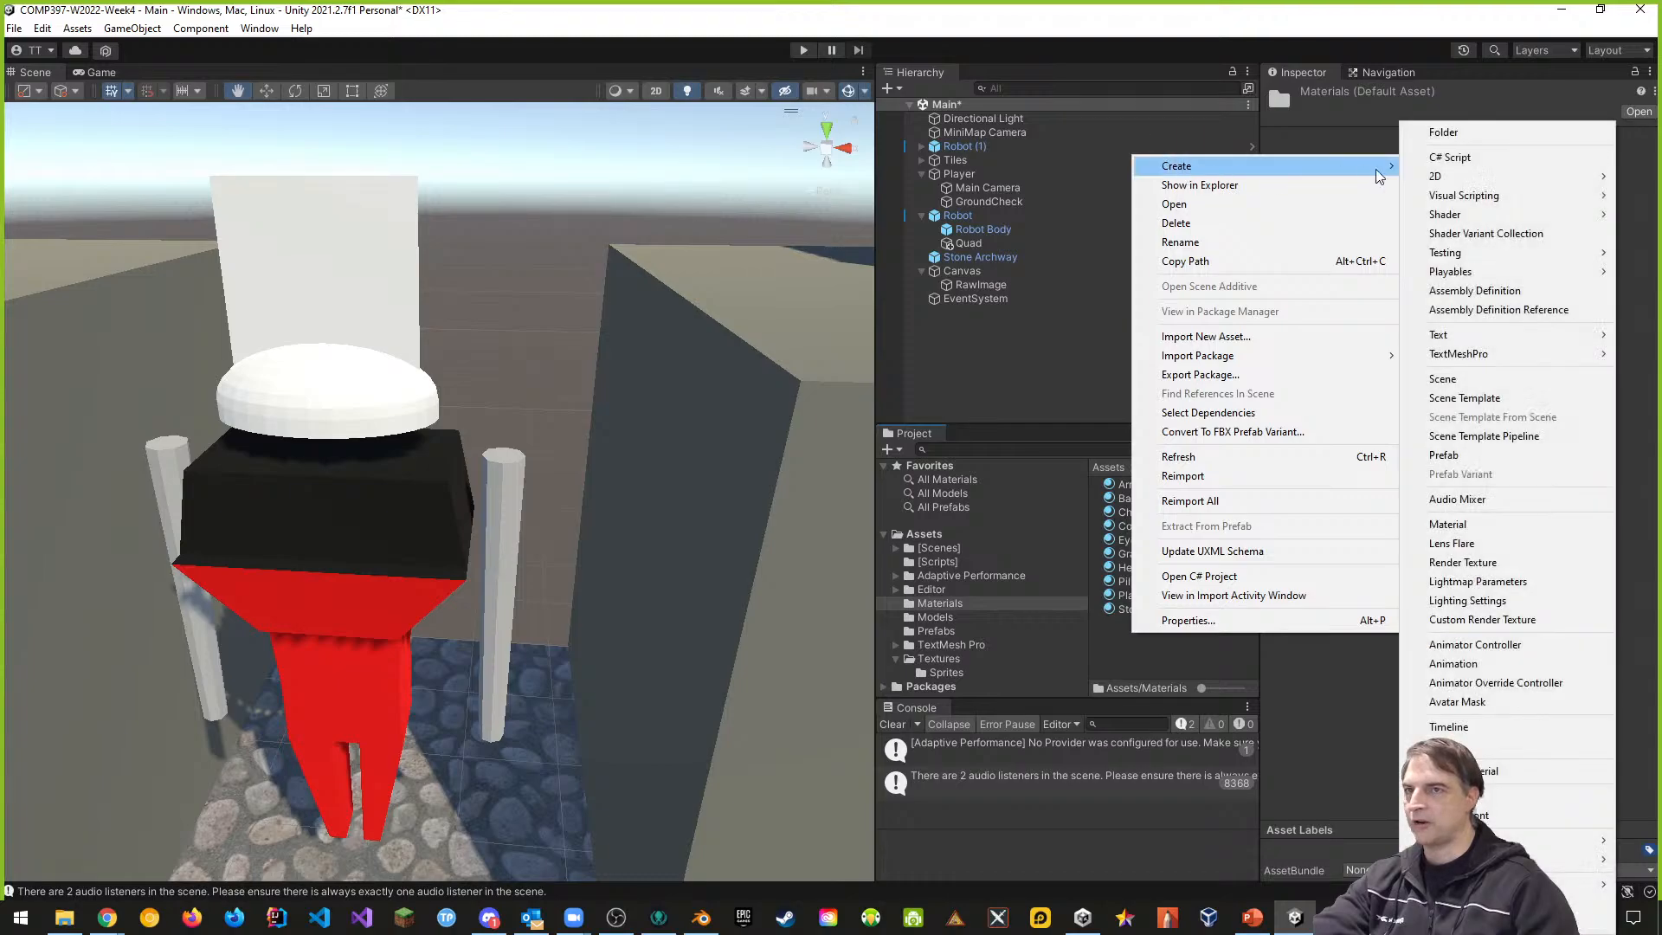
click(1448, 525)
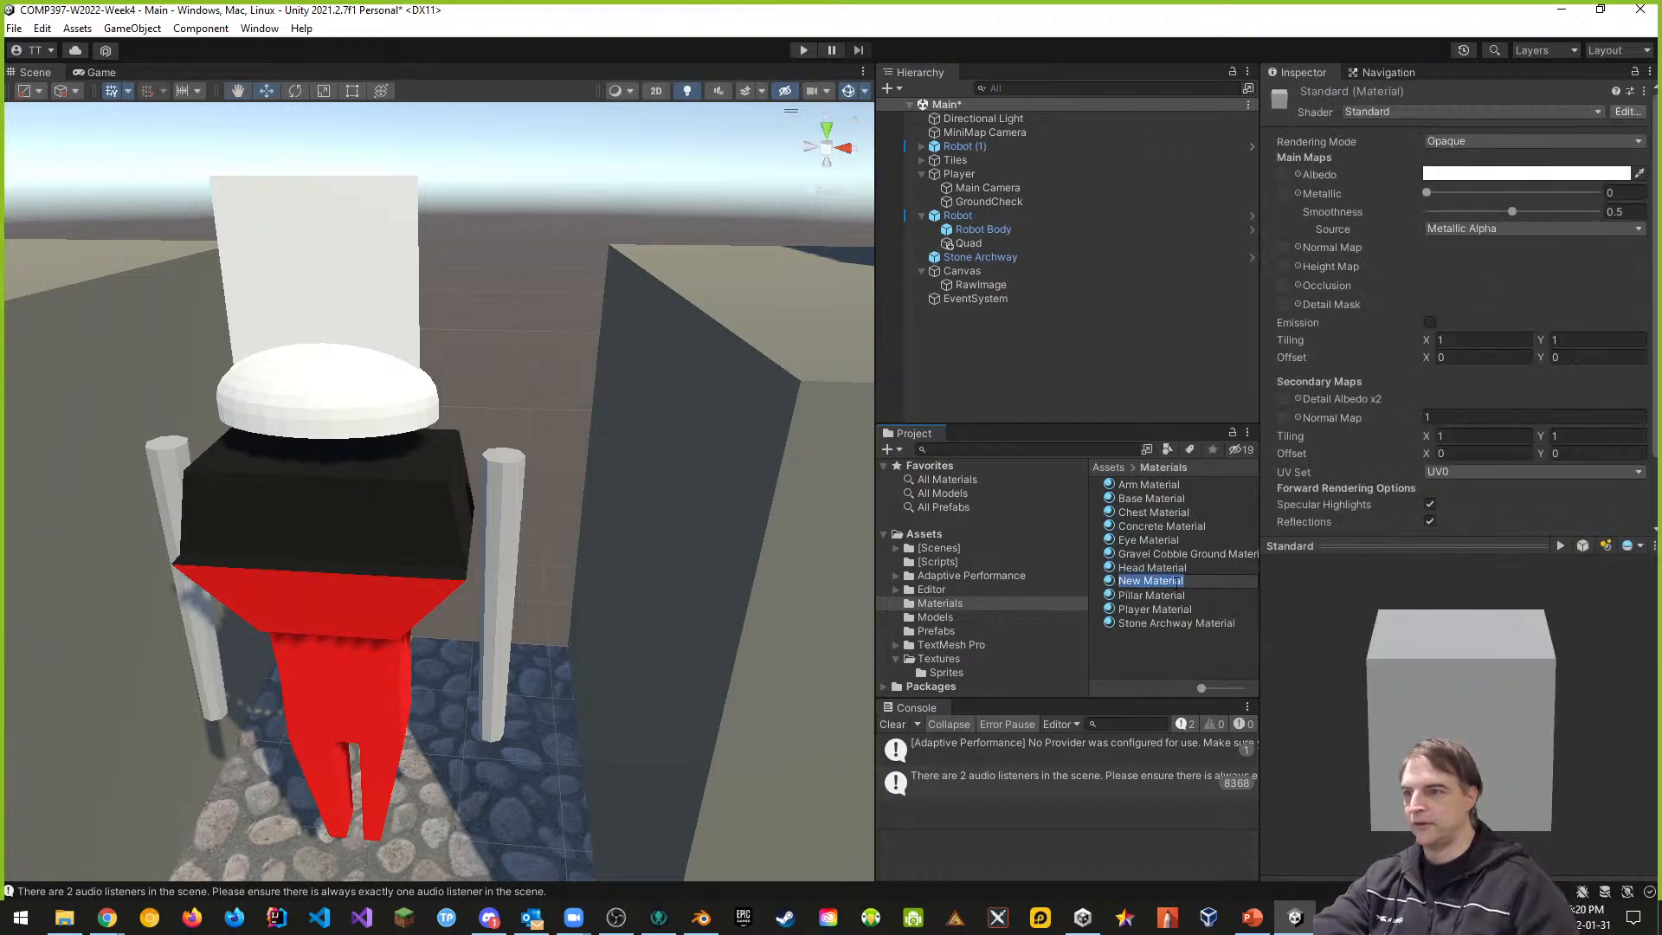
text(Marker)
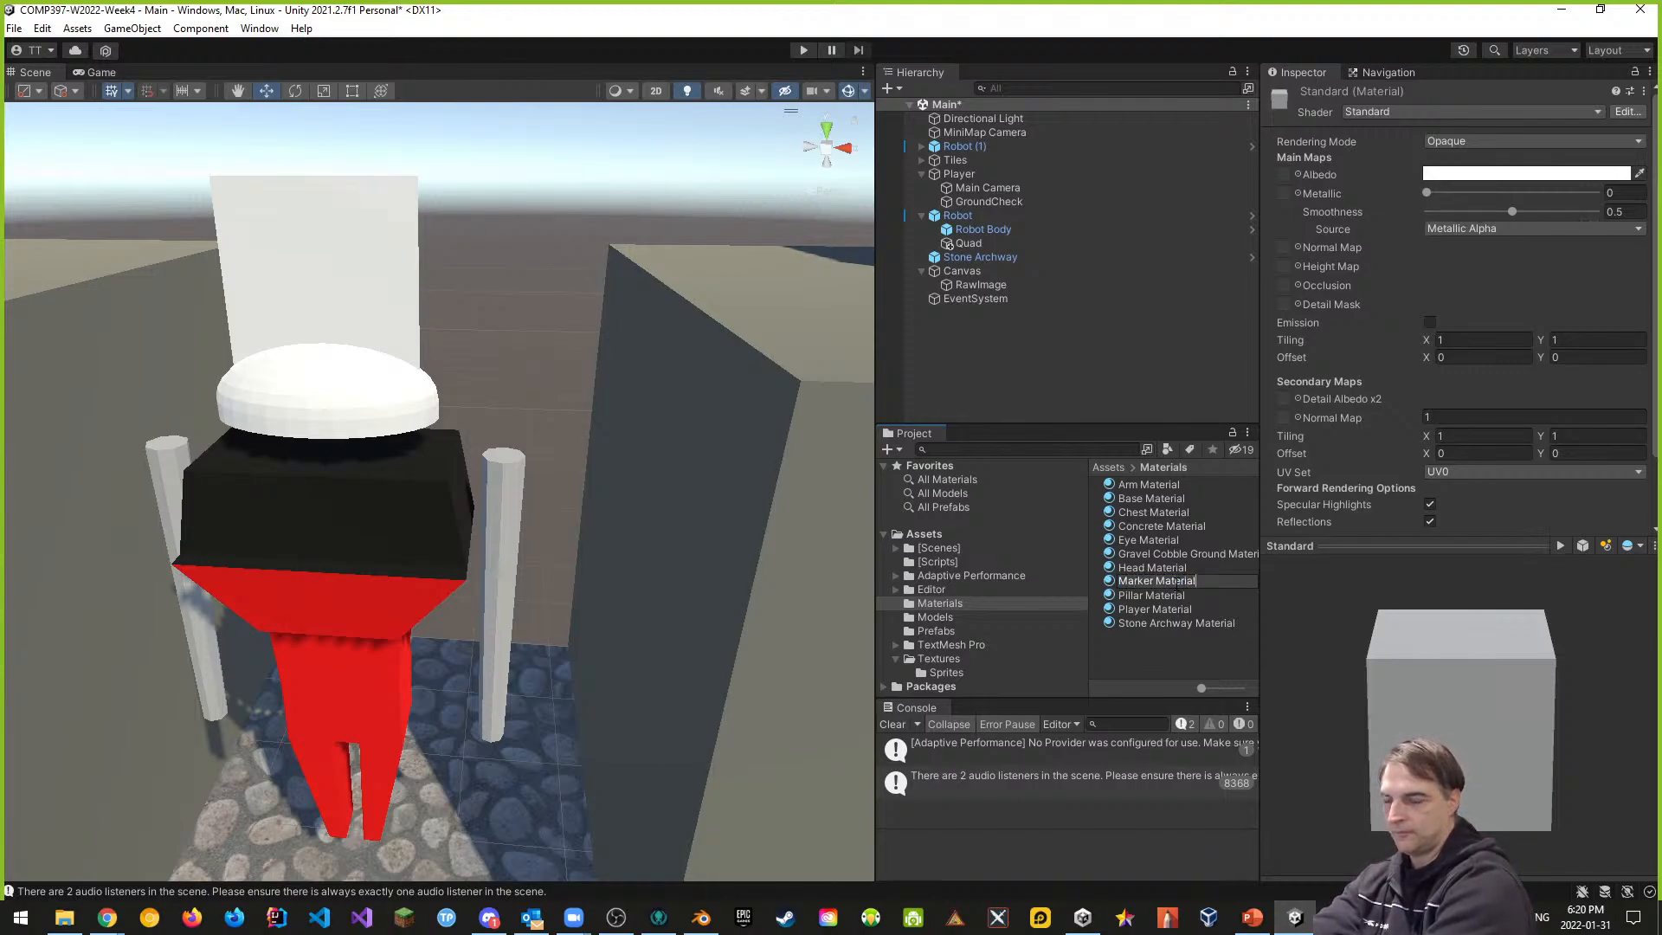
key(Return)
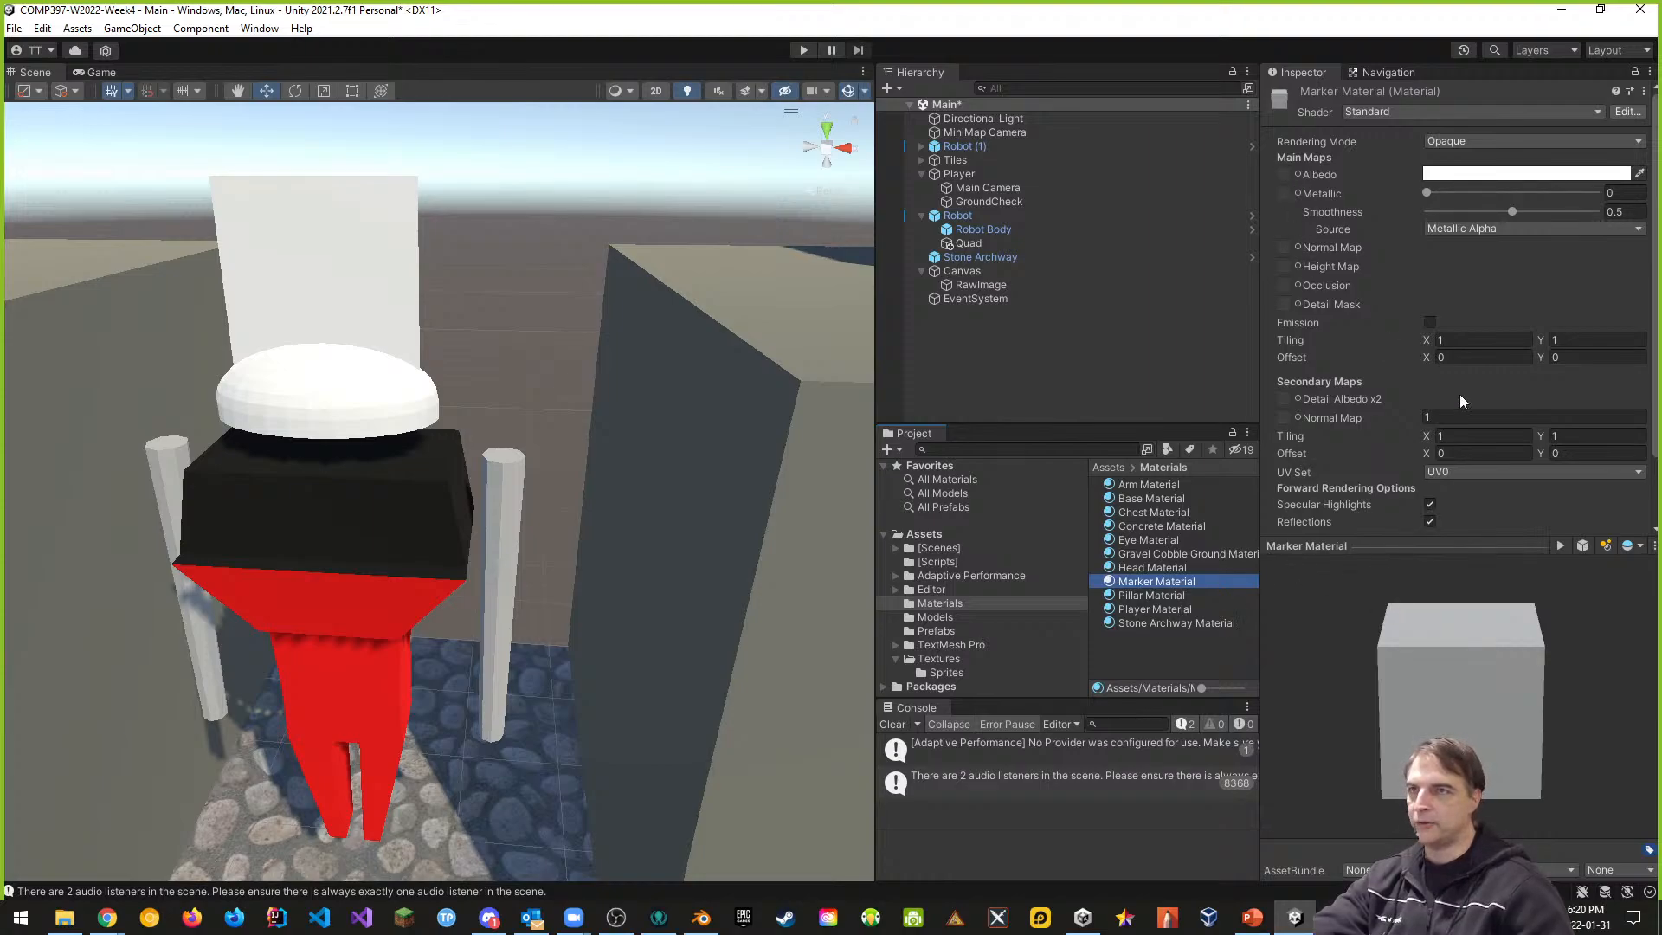
- Set Marker Material's shader to UI/Unlit/Transparent and assign the EnemyMarker sprite as its base texture
click(1423, 112)
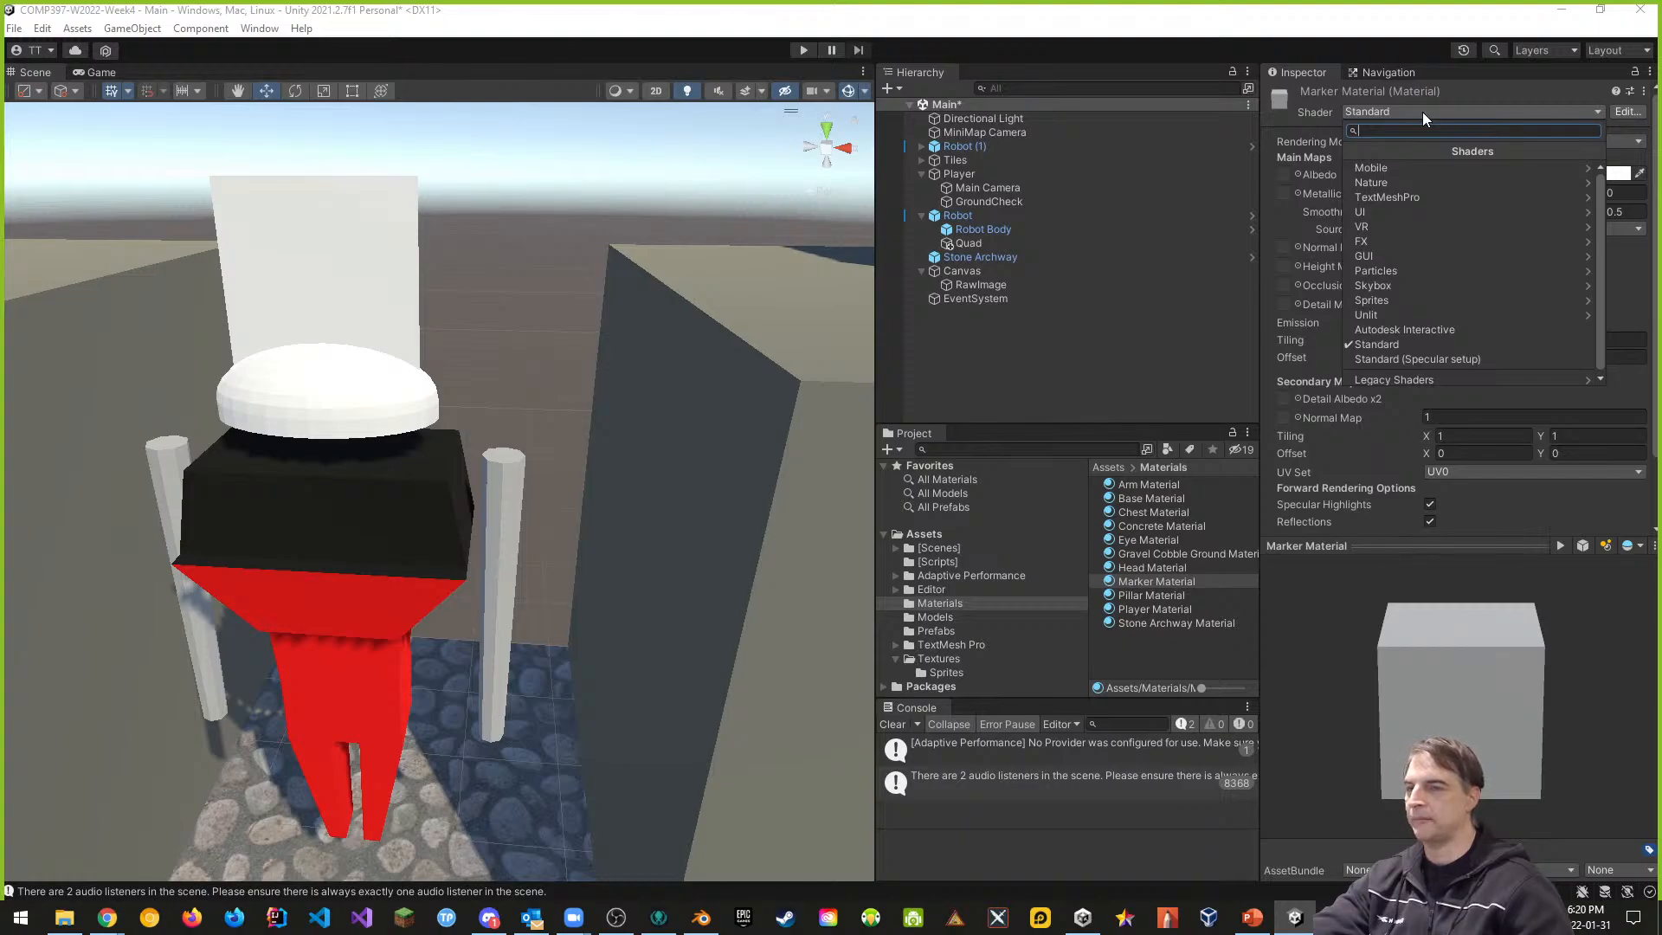
click(1386, 215)
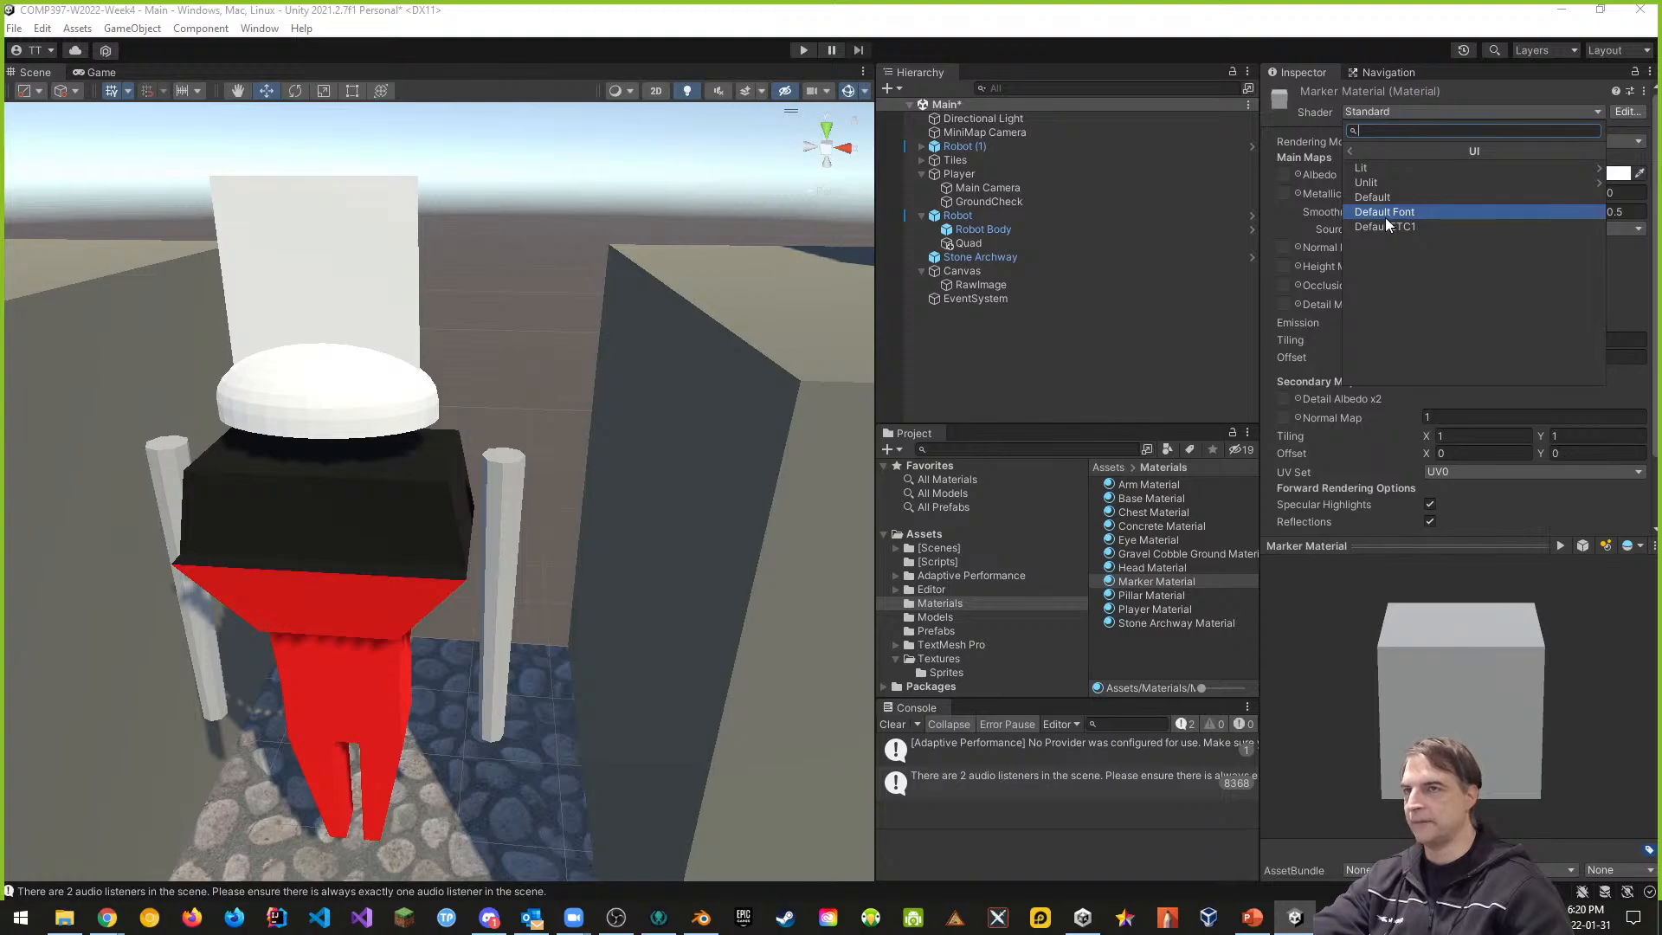
click(1378, 184)
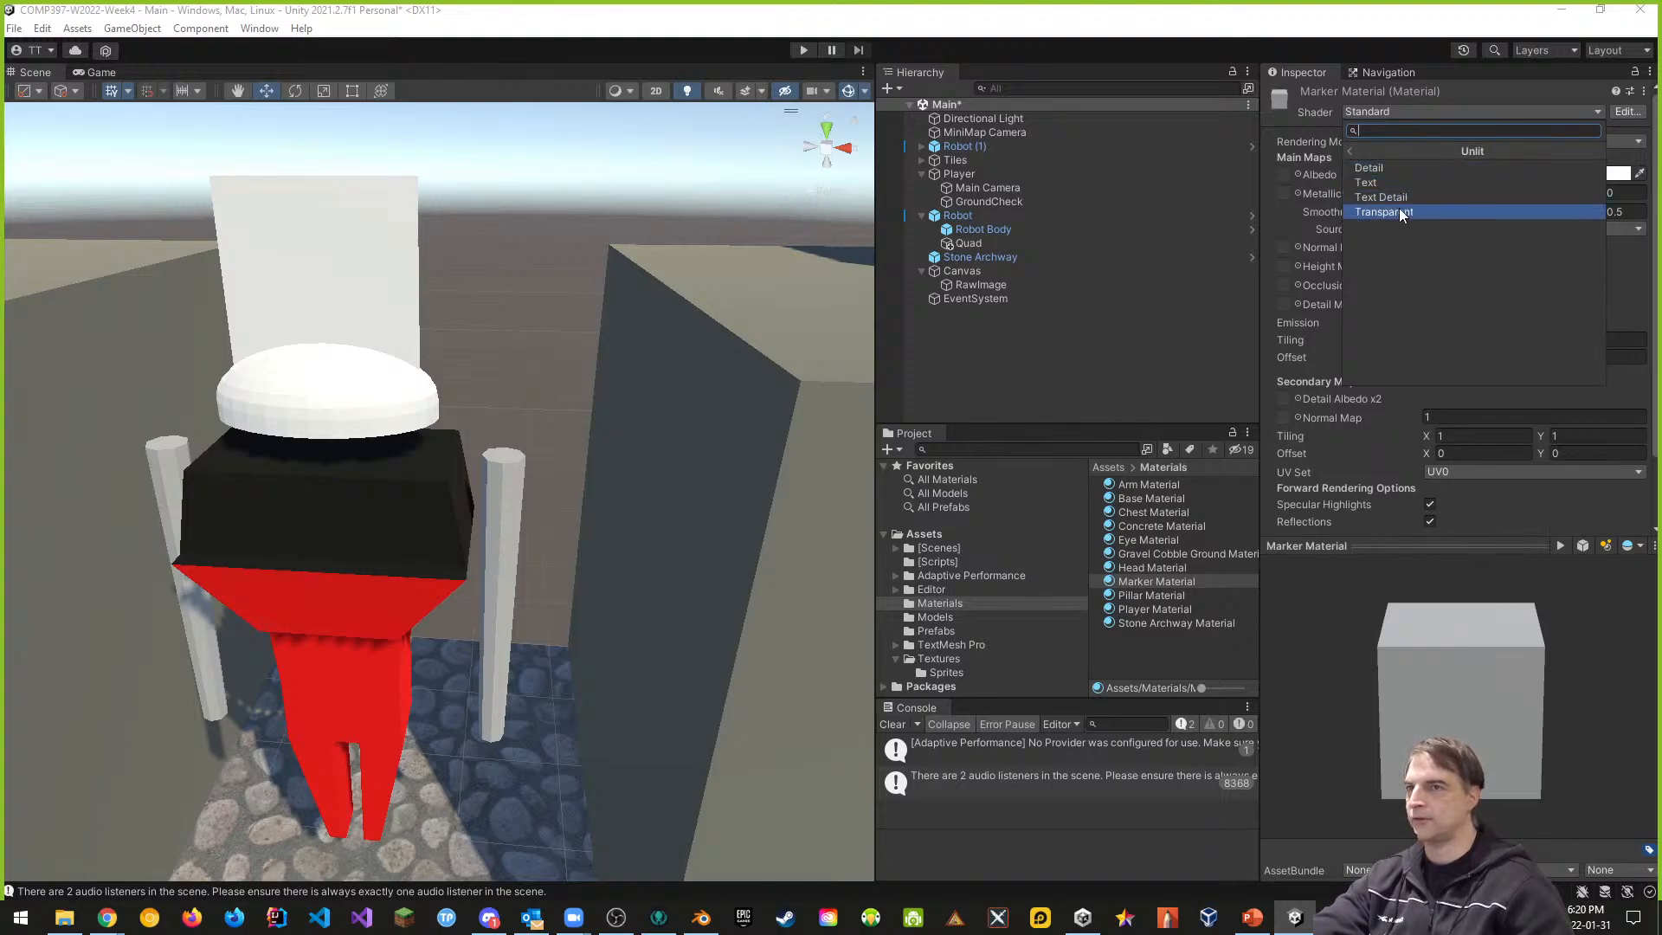
click(1395, 211)
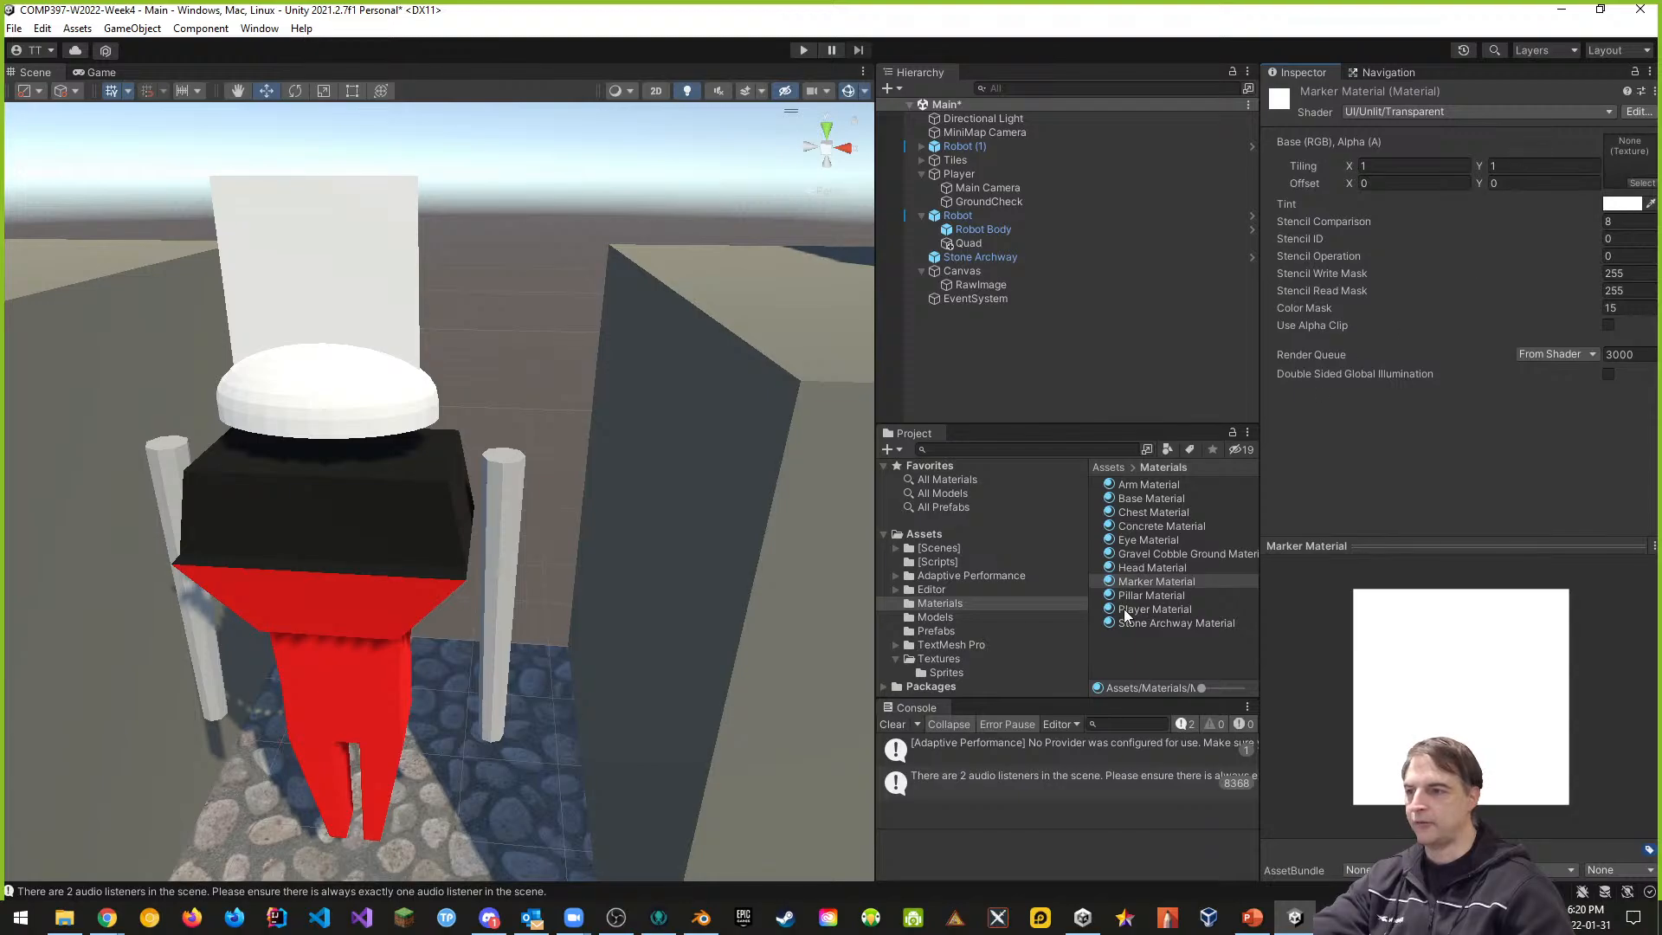
click(946, 672)
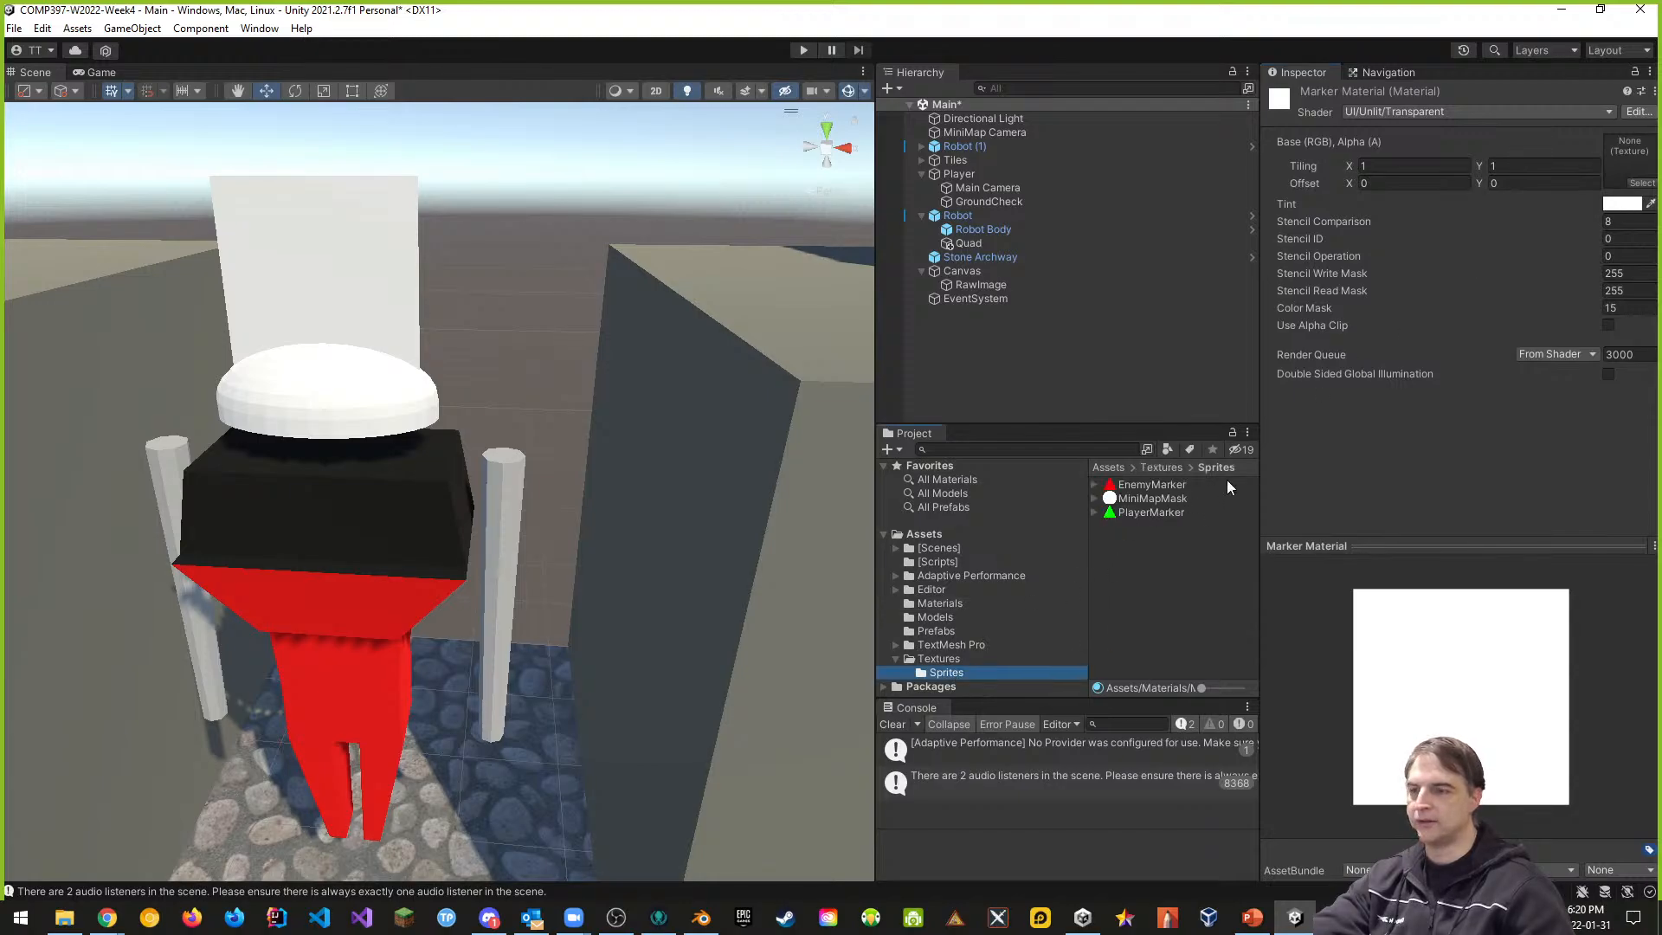
drag(1134, 489, 1631, 173)
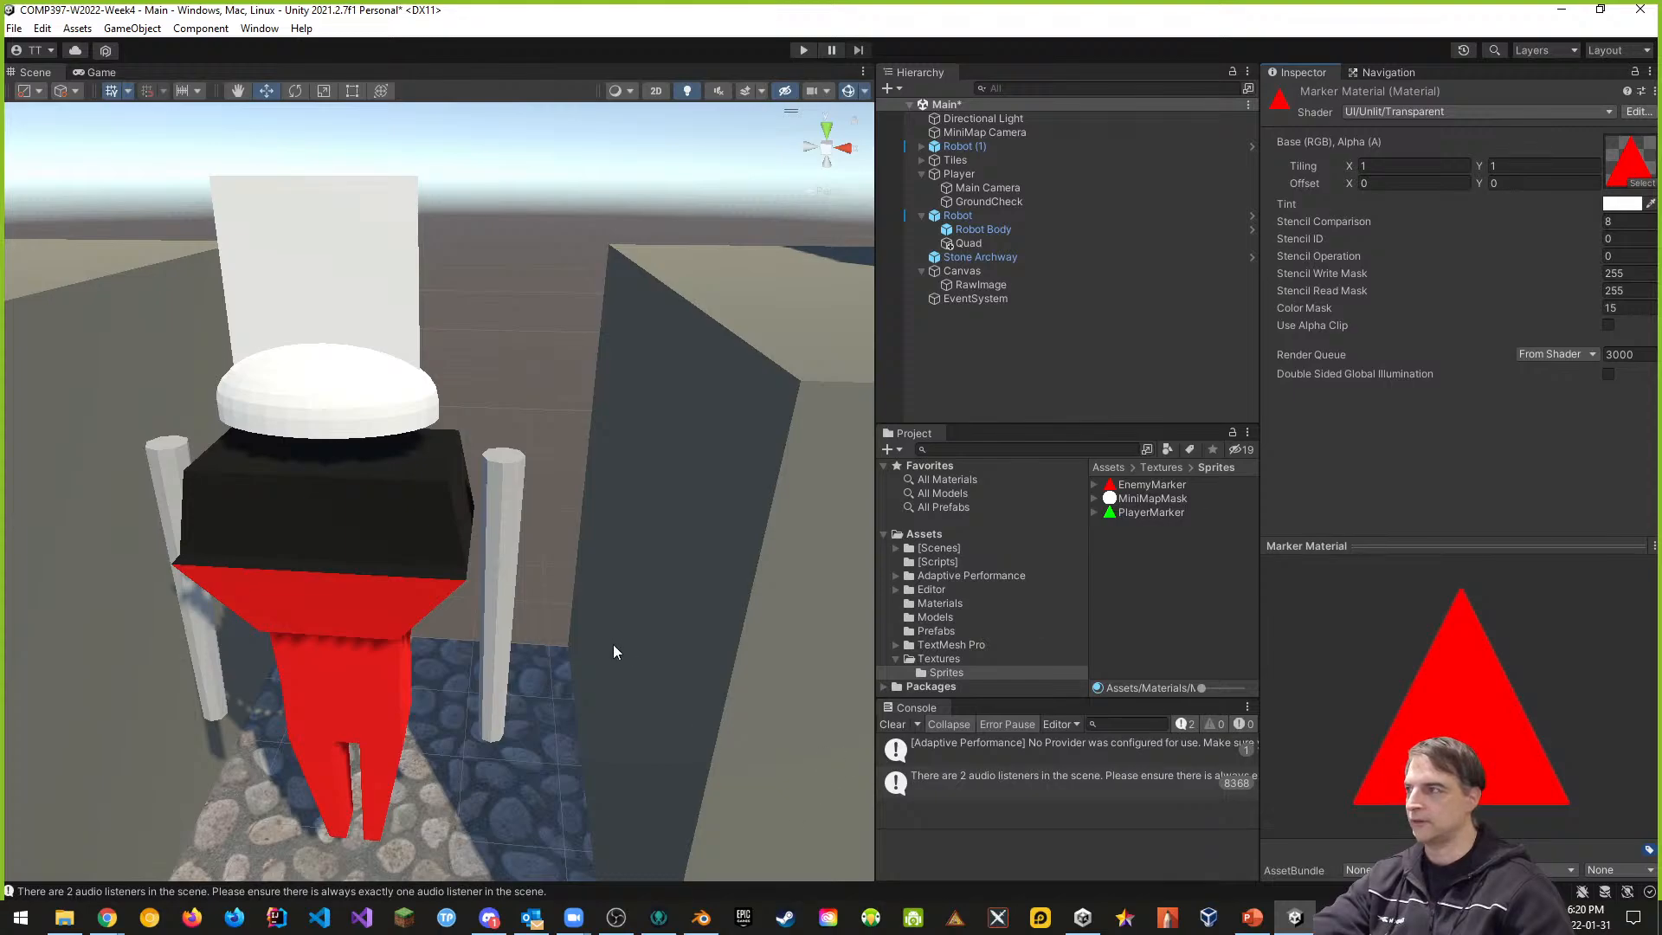
- Rename the Robot's child Quad as Enemy Marker
right_drag(590, 443, 507, 322)
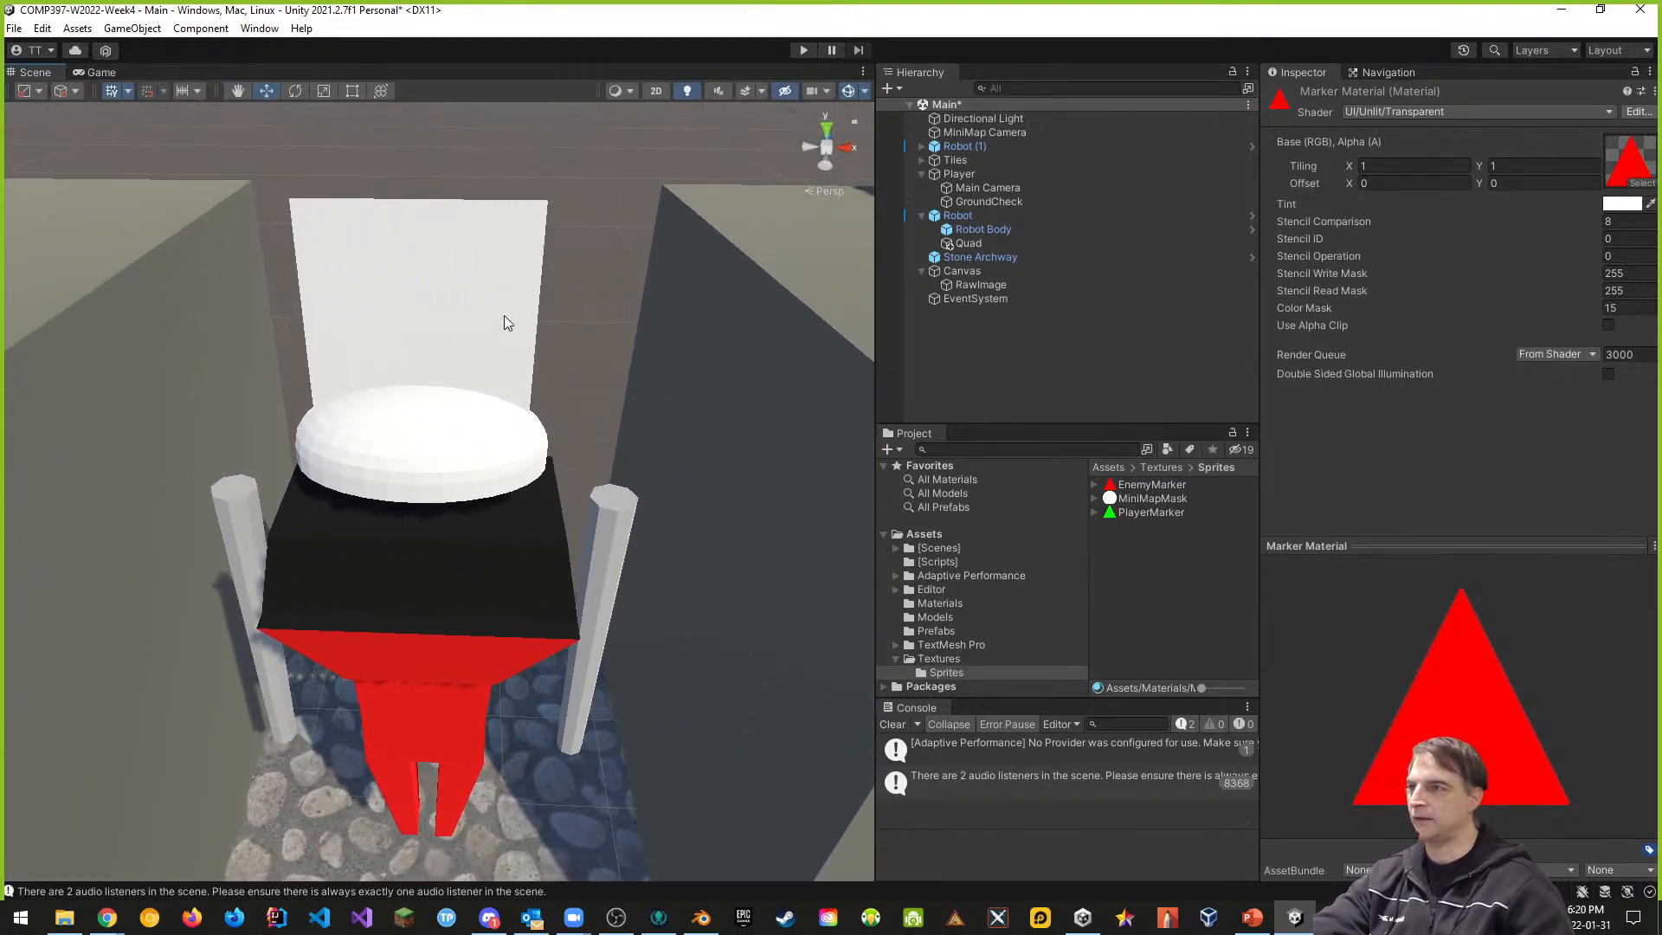
click(981, 243)
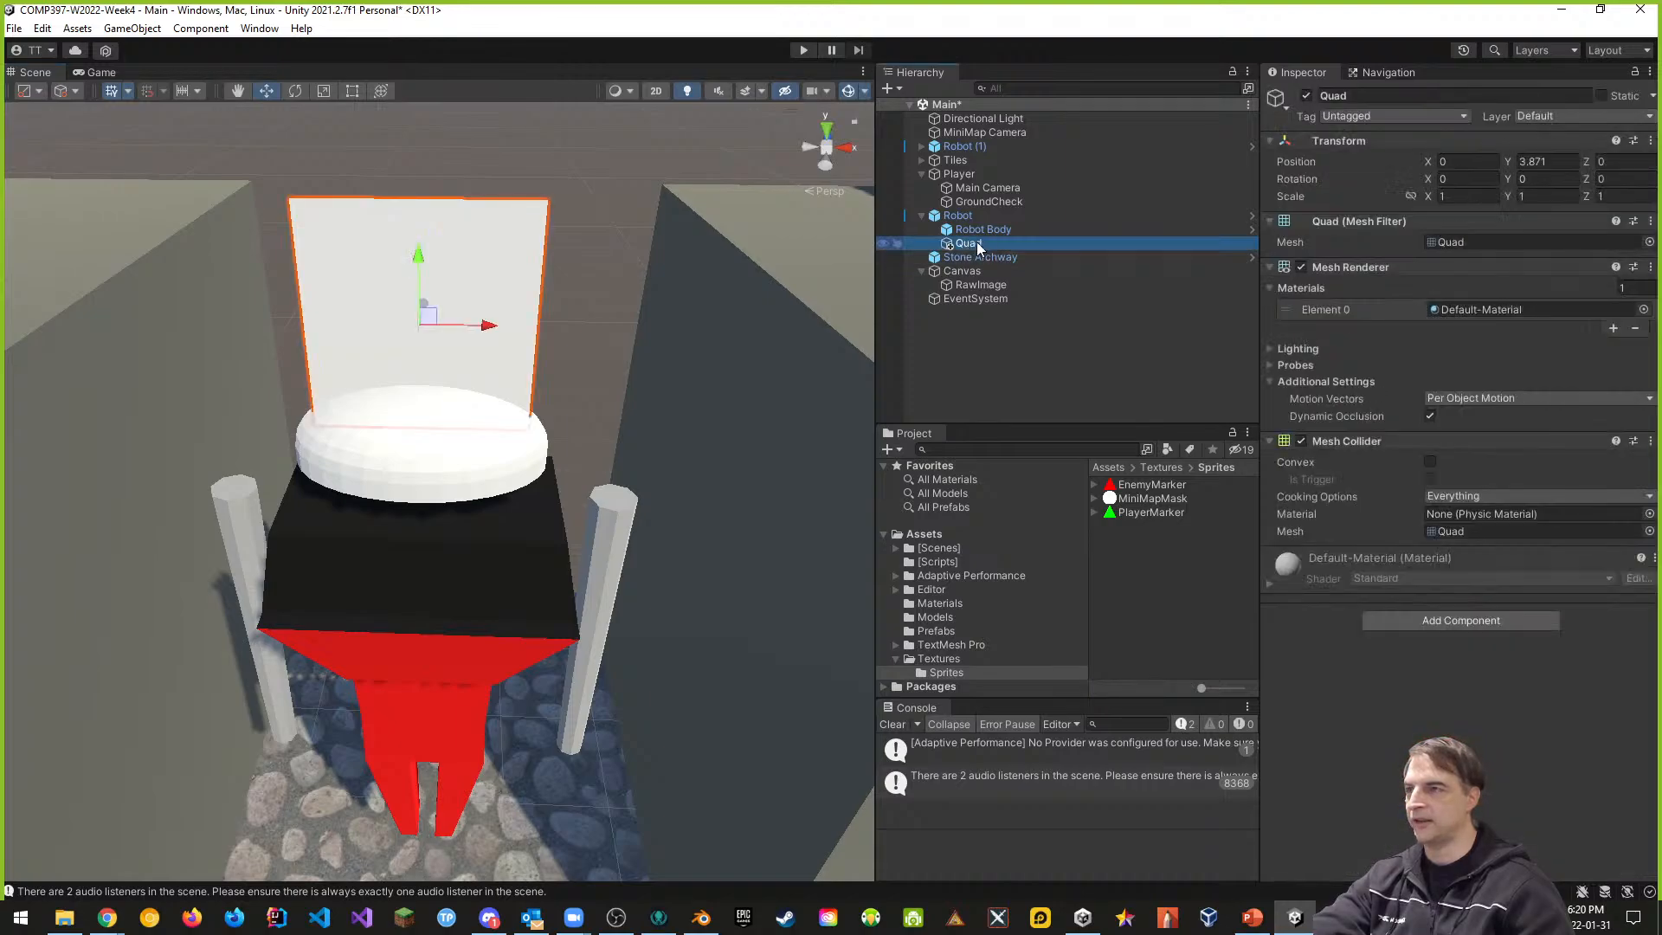
click(976, 243)
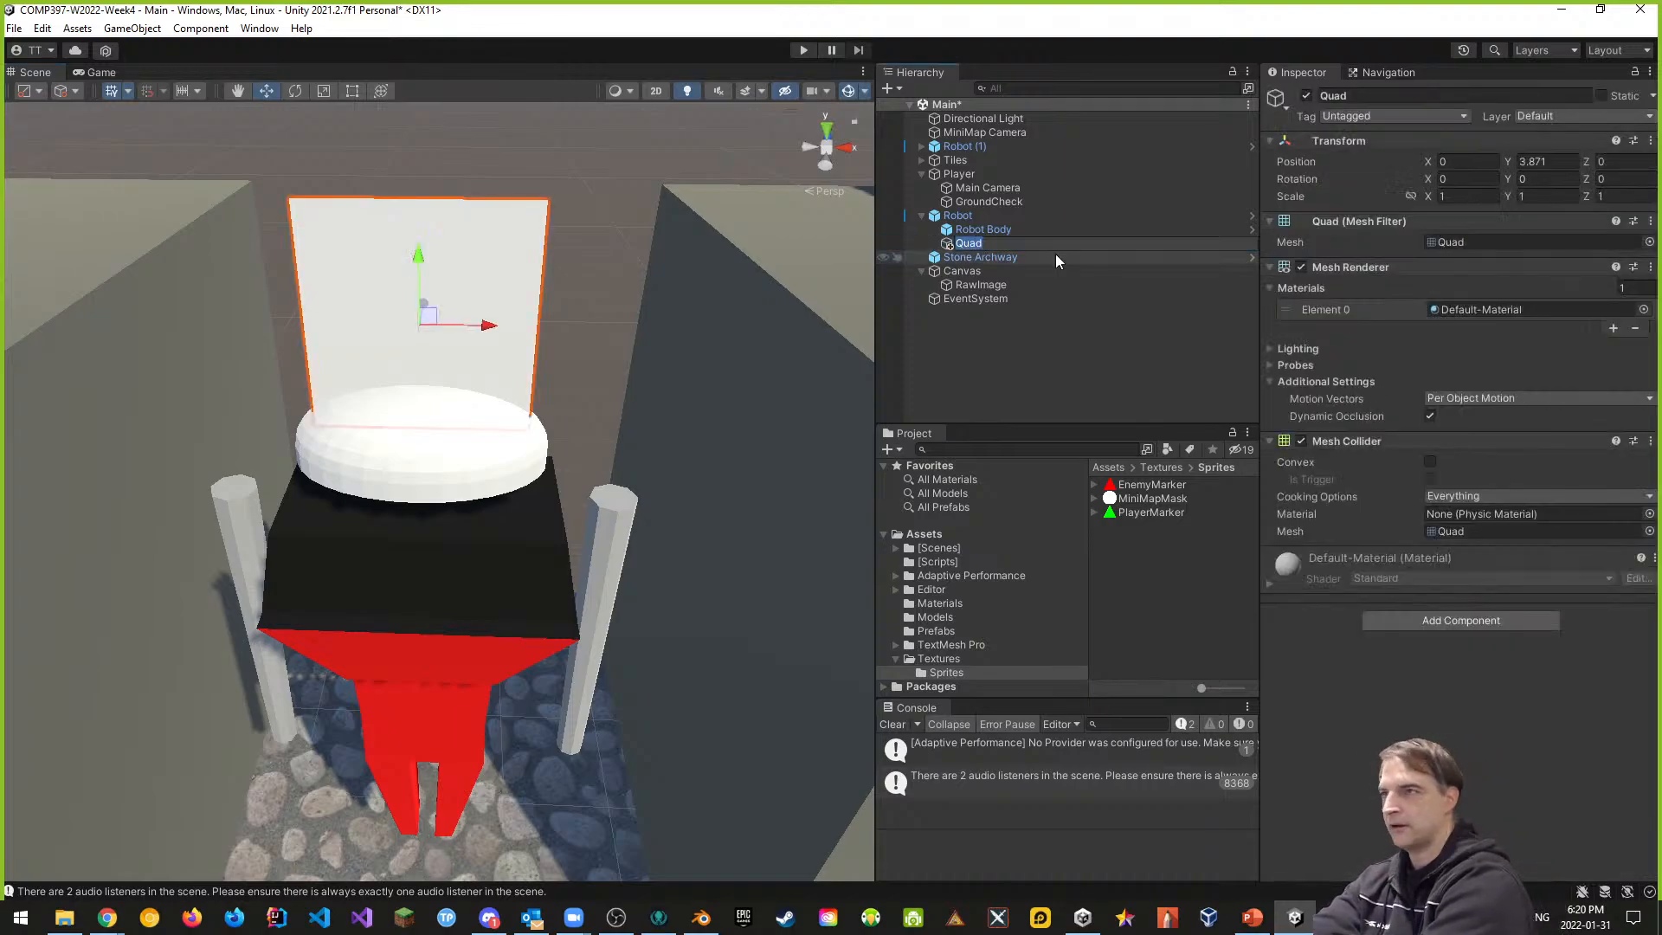
text(Enemy Marke)
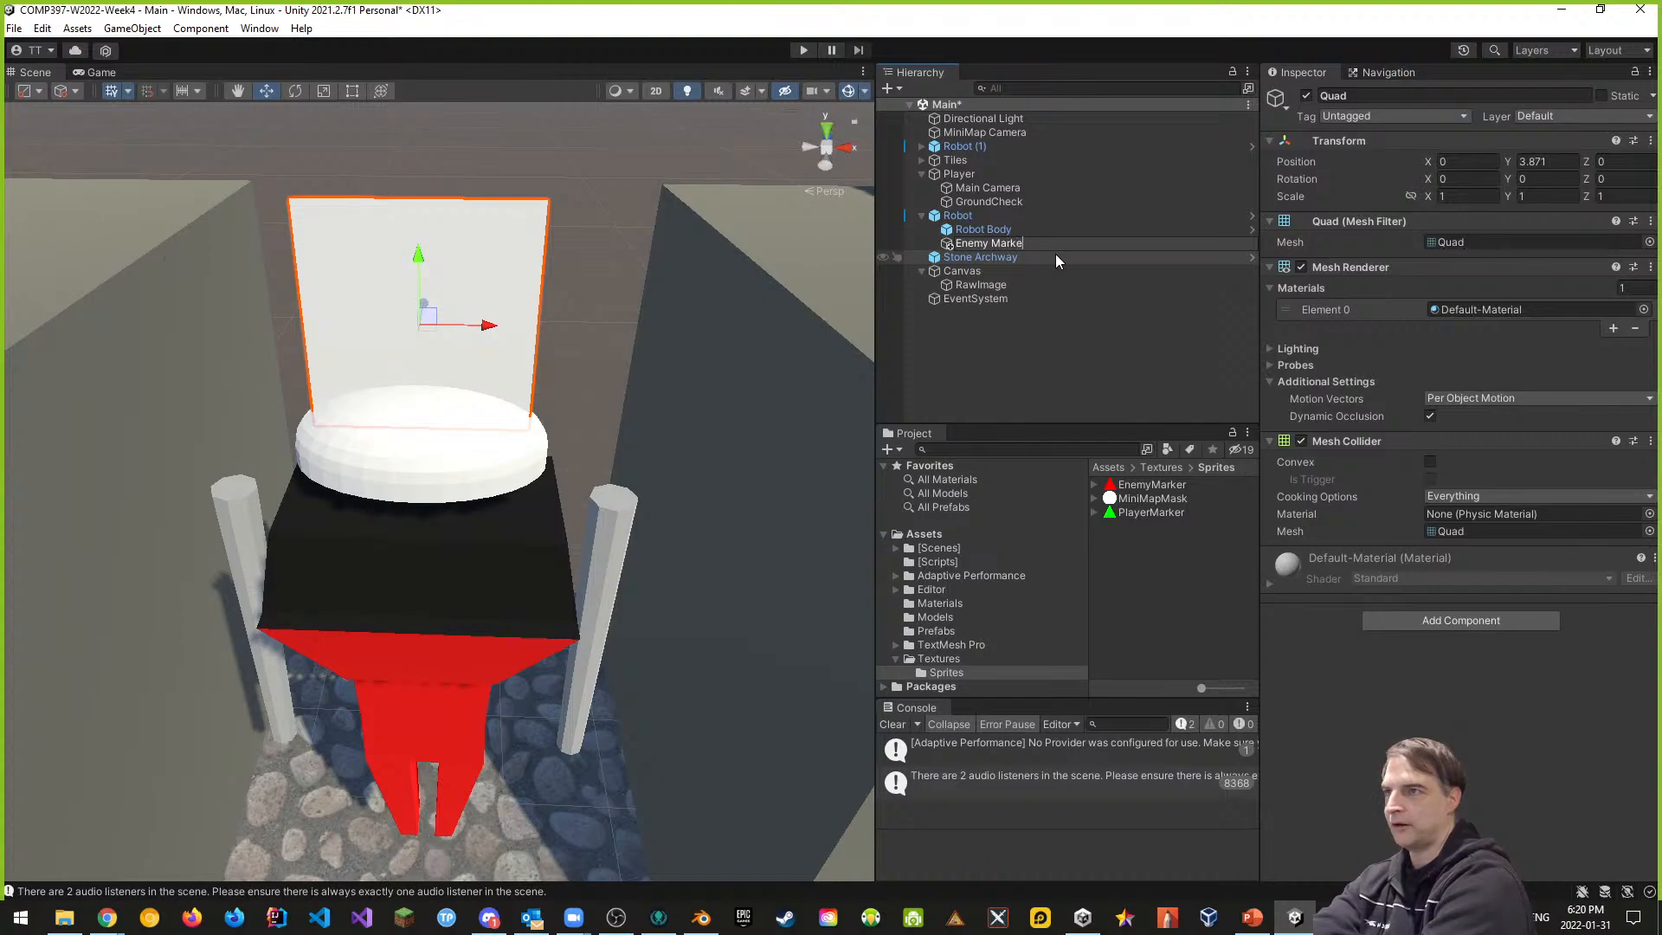
text(r)
key(Return)
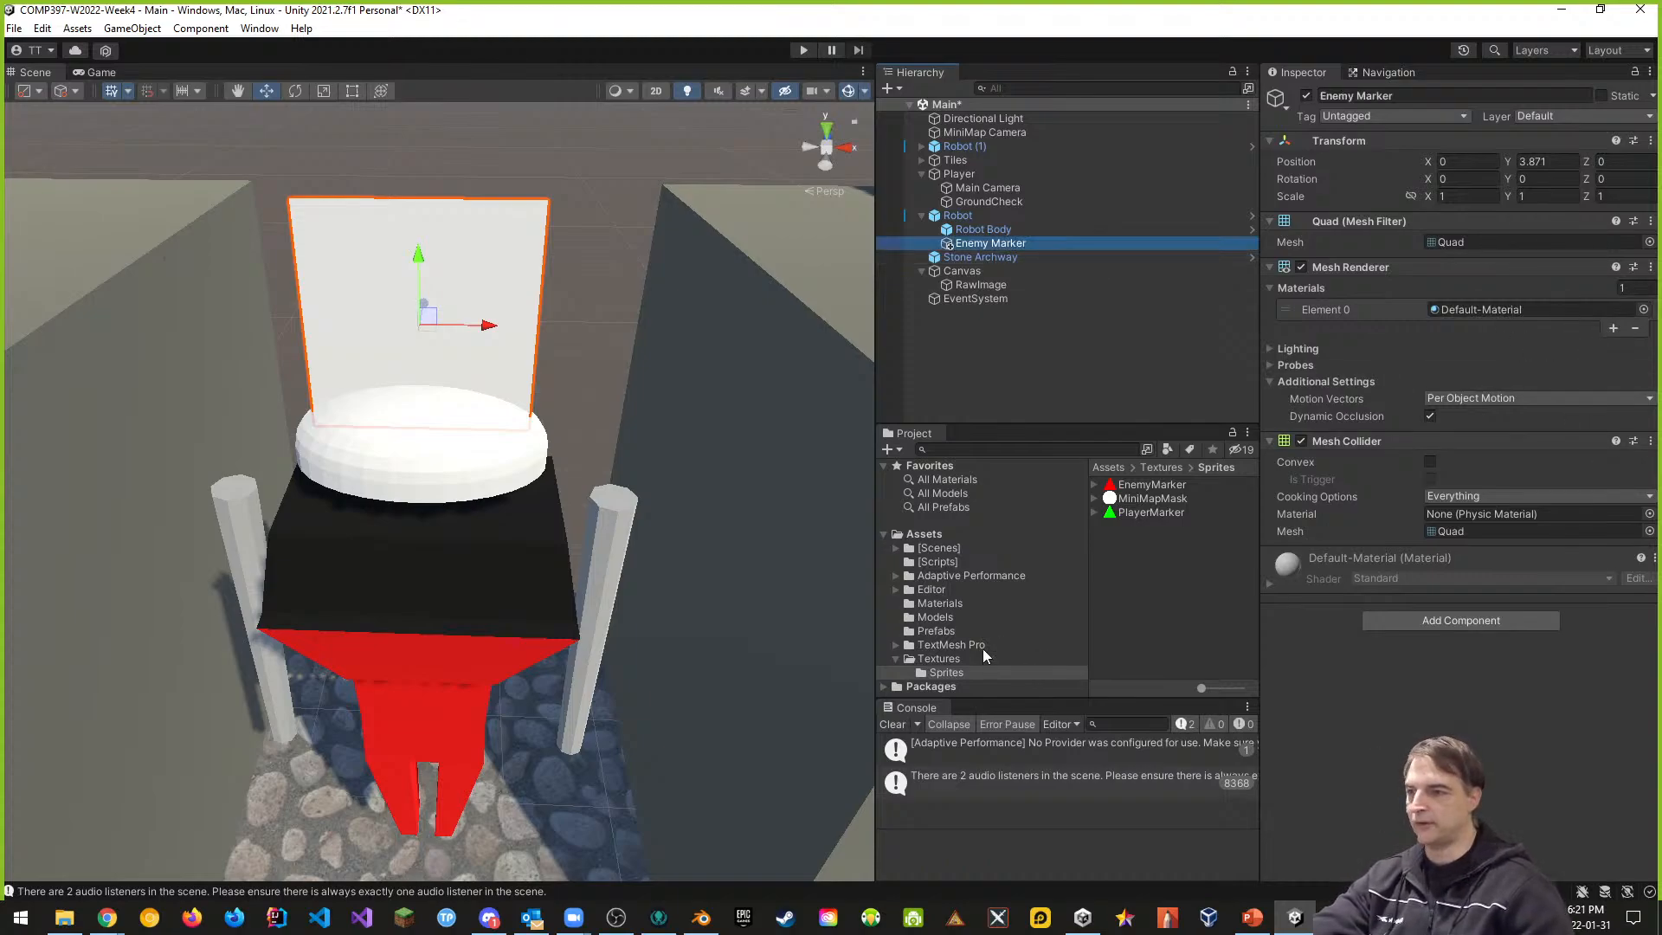
- Assign Marker Material to Element 0 of the Enemy Marker's mesh renderer
click(940, 604)
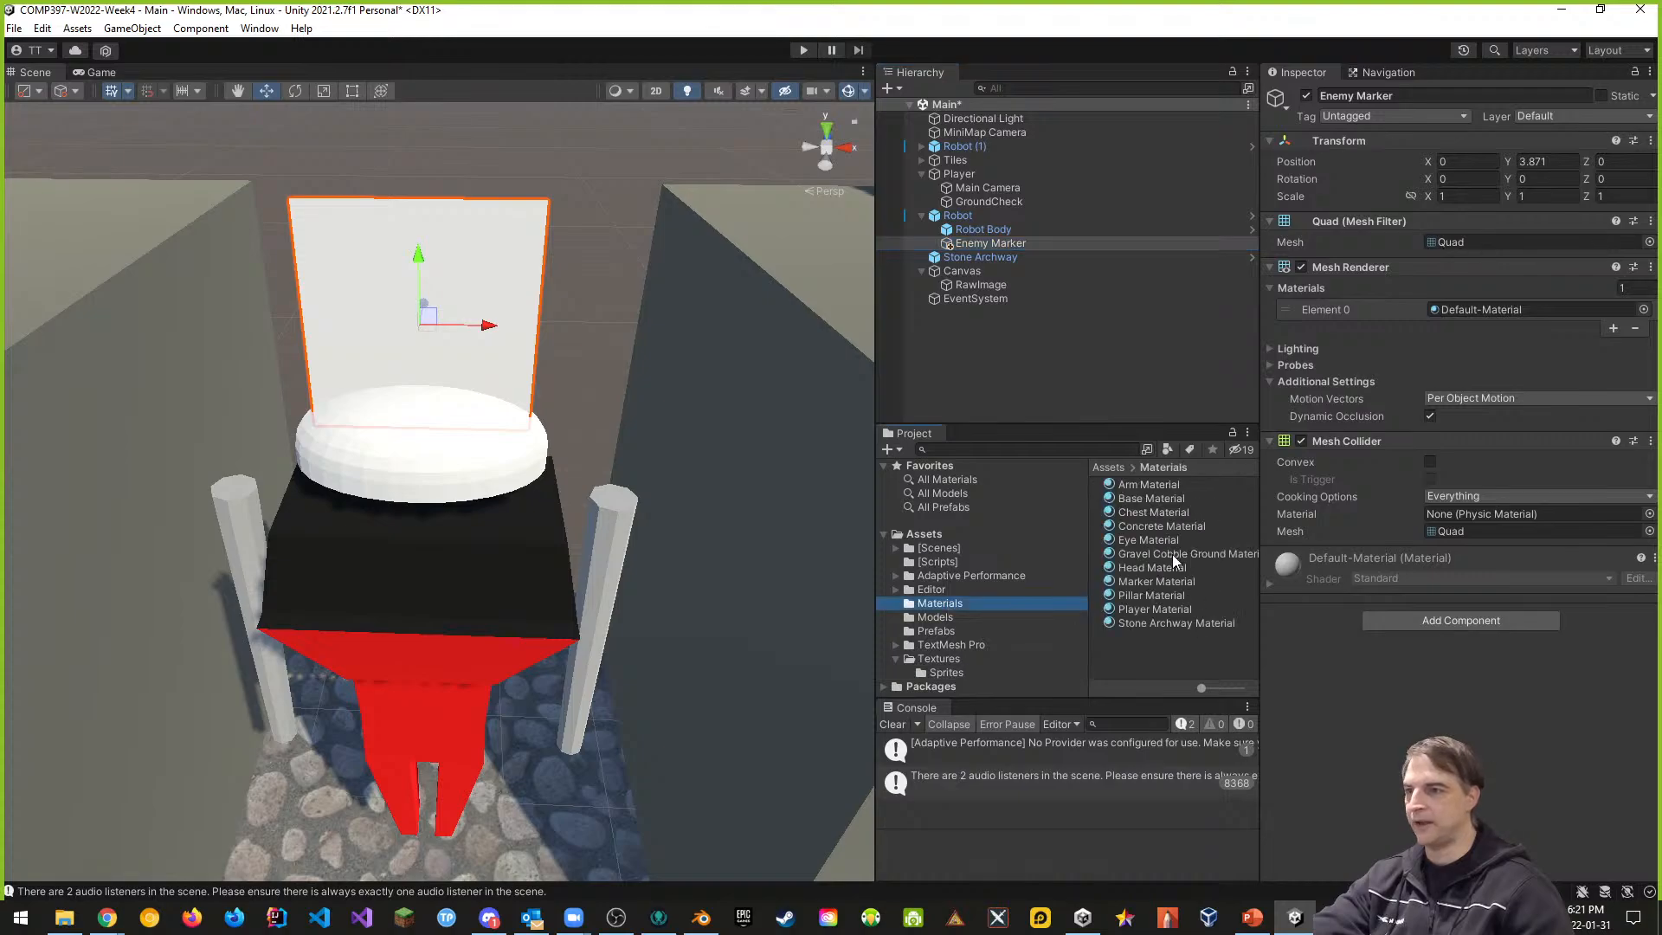
mouse_move(1155, 579)
mouse_down()
mouse_move(1203, 580)
mouse_move(1393, 441)
mouse_move(1461, 314)
mouse_up()
alt+drag(686, 522, 683, 377)
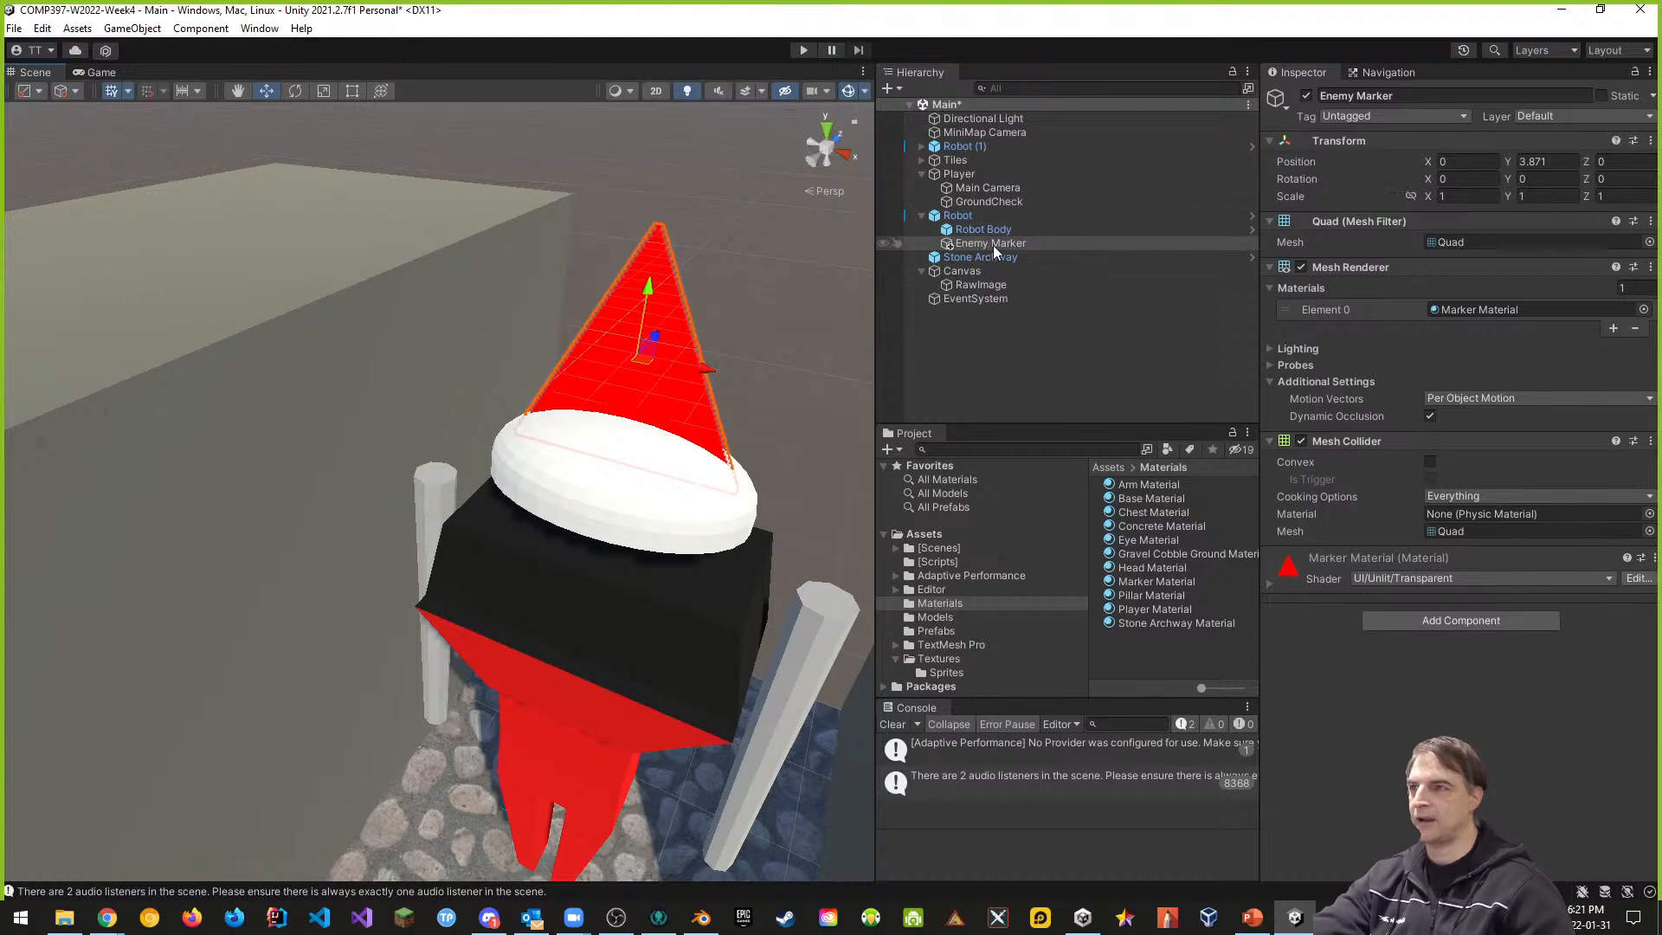
- Set the Enemy Marker's X rotation to 90 so it lies flat above the robot's head
mouse_move(1430, 186)
mouse_down()
mouse_move(1647, 286)
mouse_move(208, 792)
mouse_up()
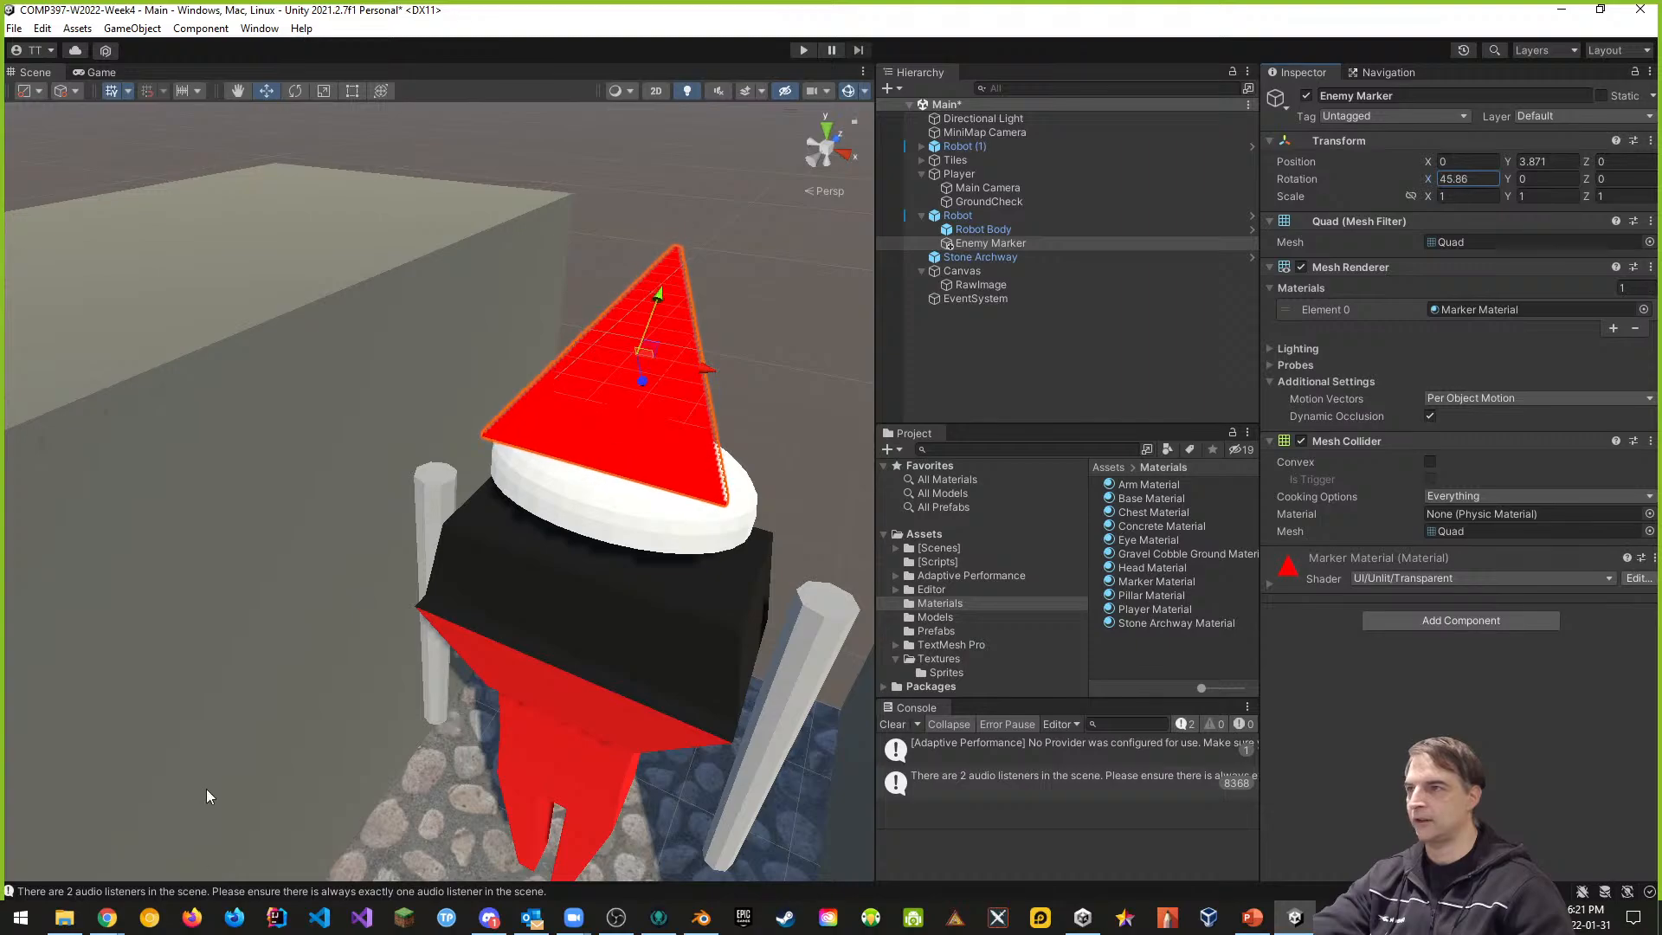
click(1484, 180)
text(90)
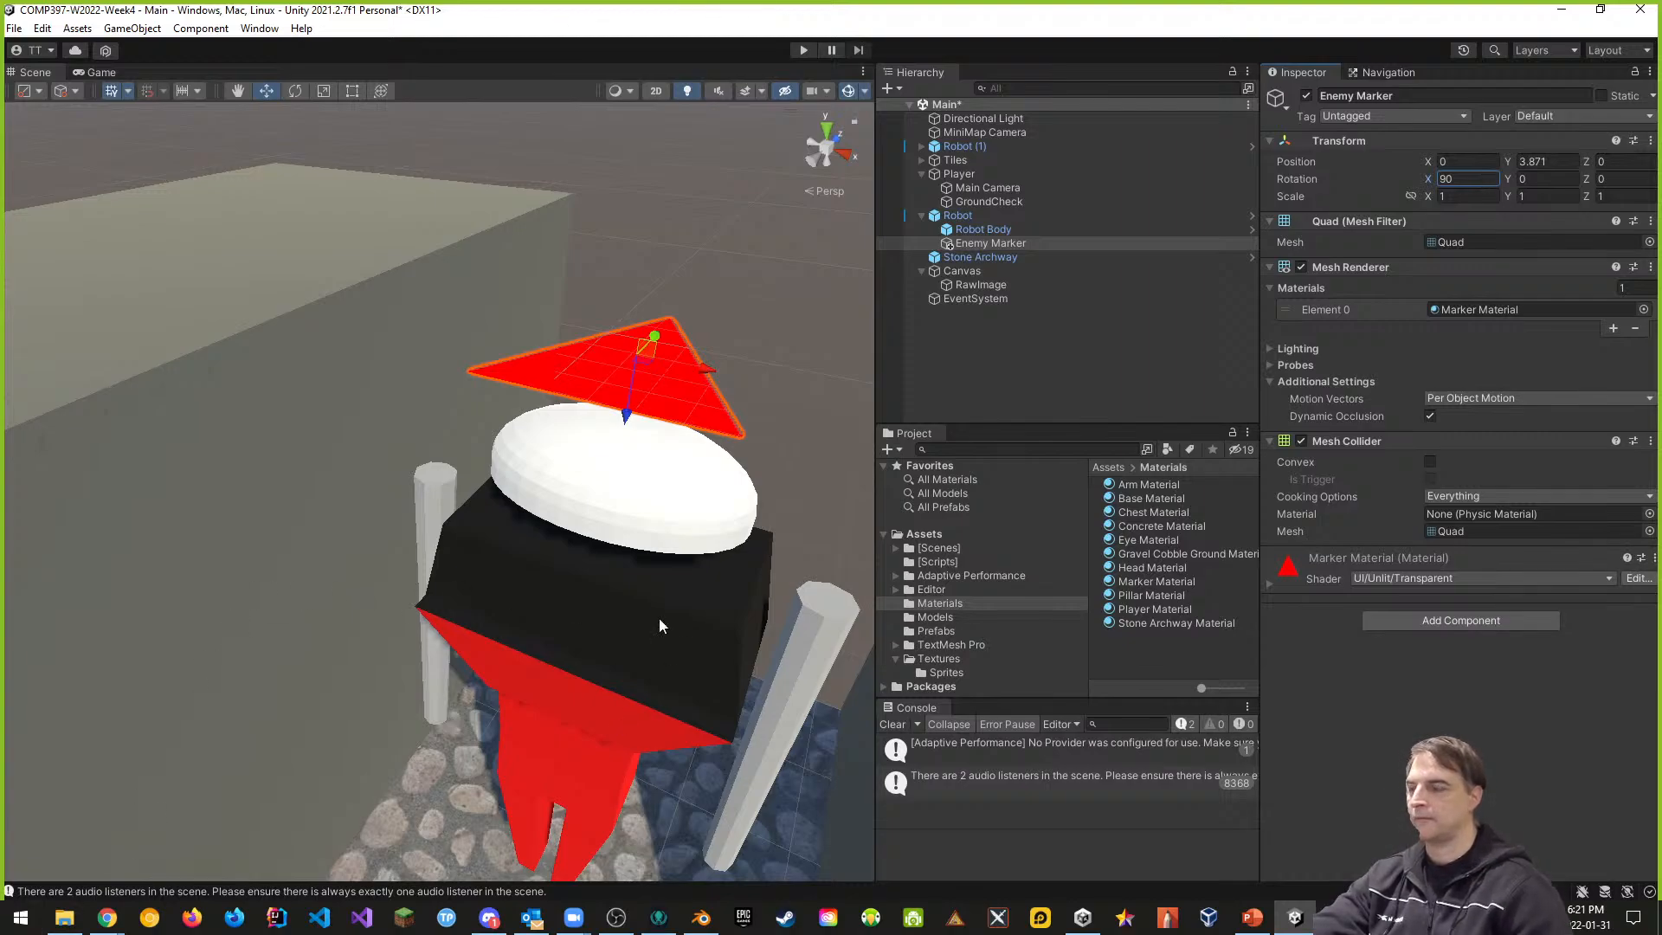
alt+drag(659, 618, 320, 549)
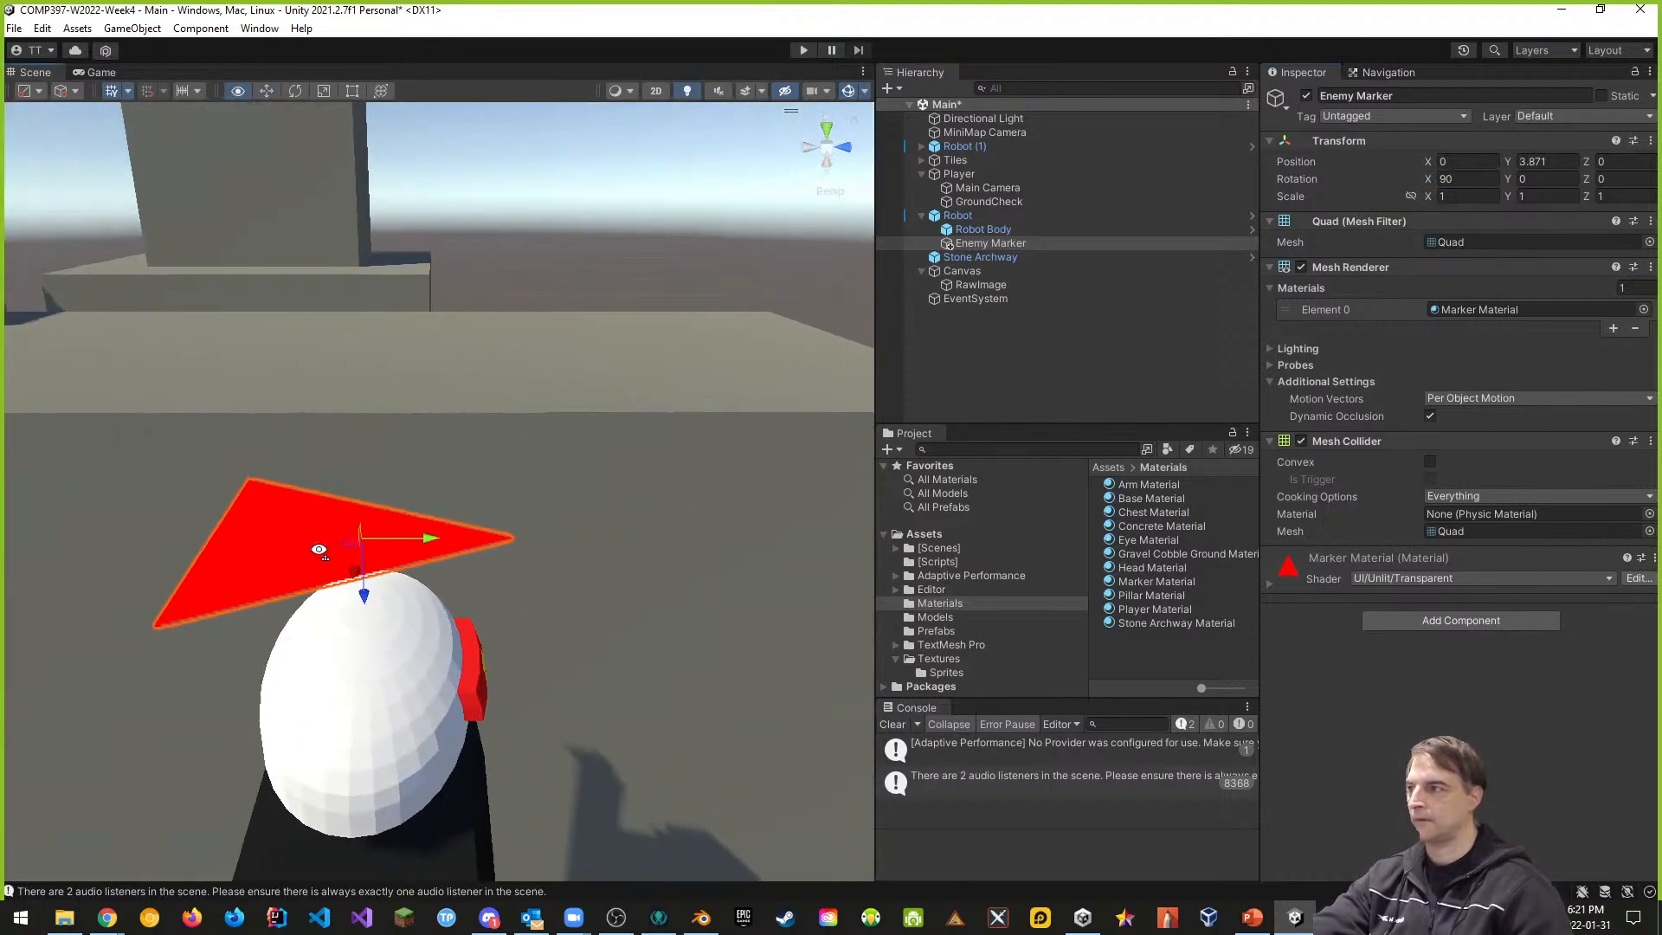
- Add a layer named Marker as User Layer 7 and save the scene
click(1546, 119)
click(1561, 275)
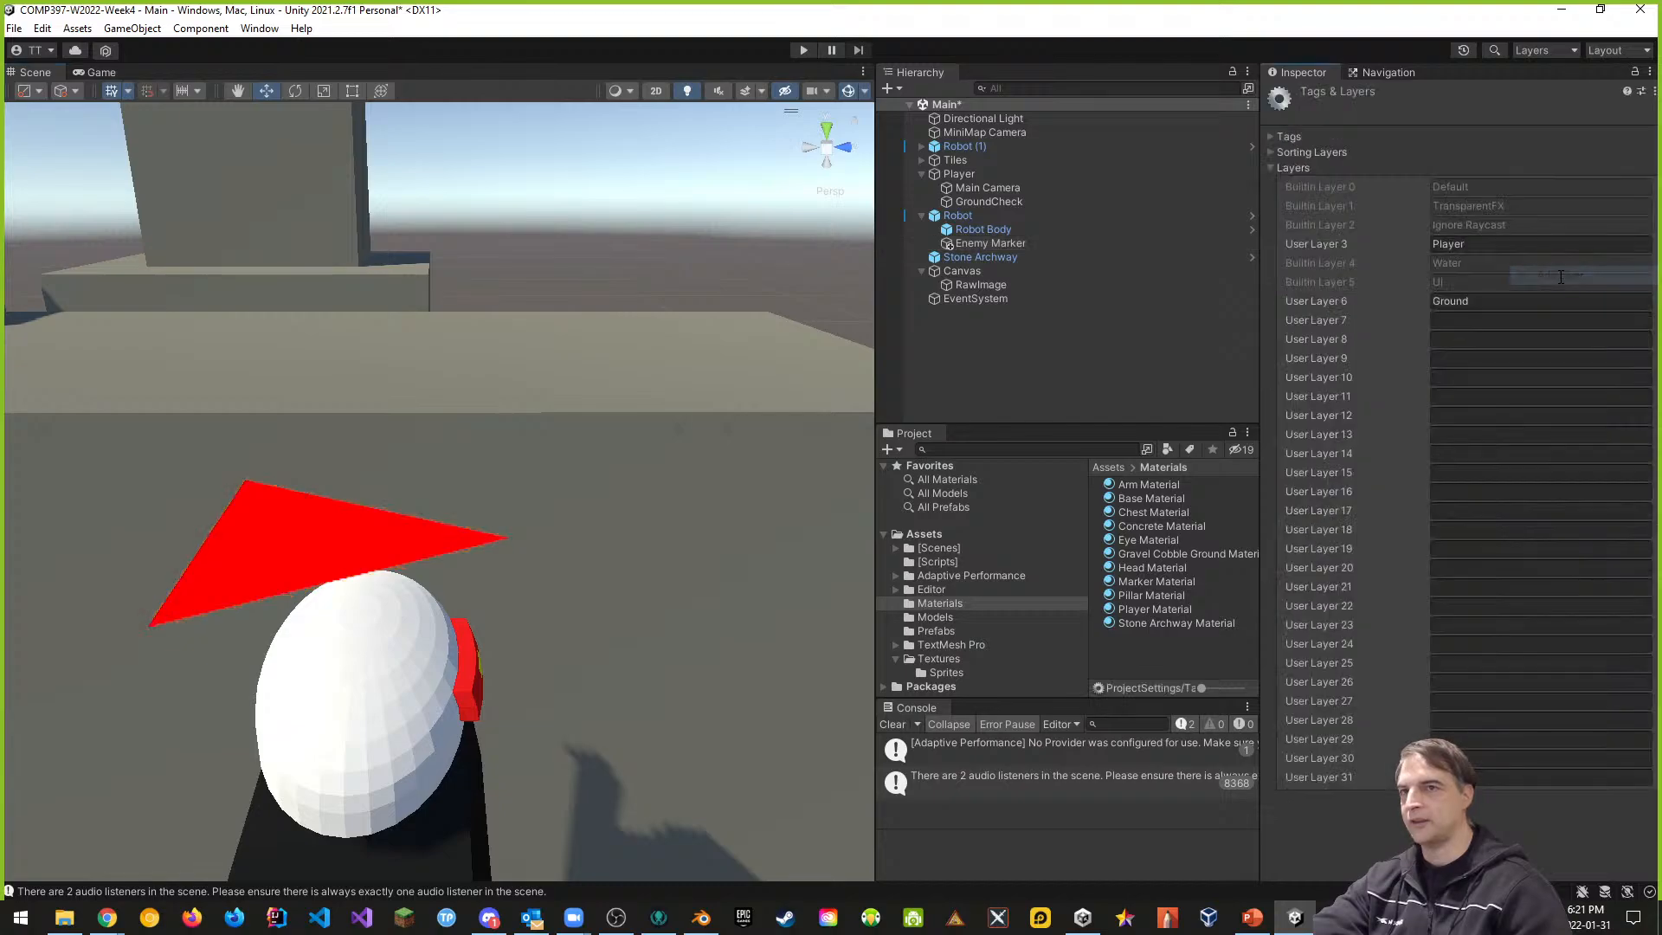
click(1486, 319)
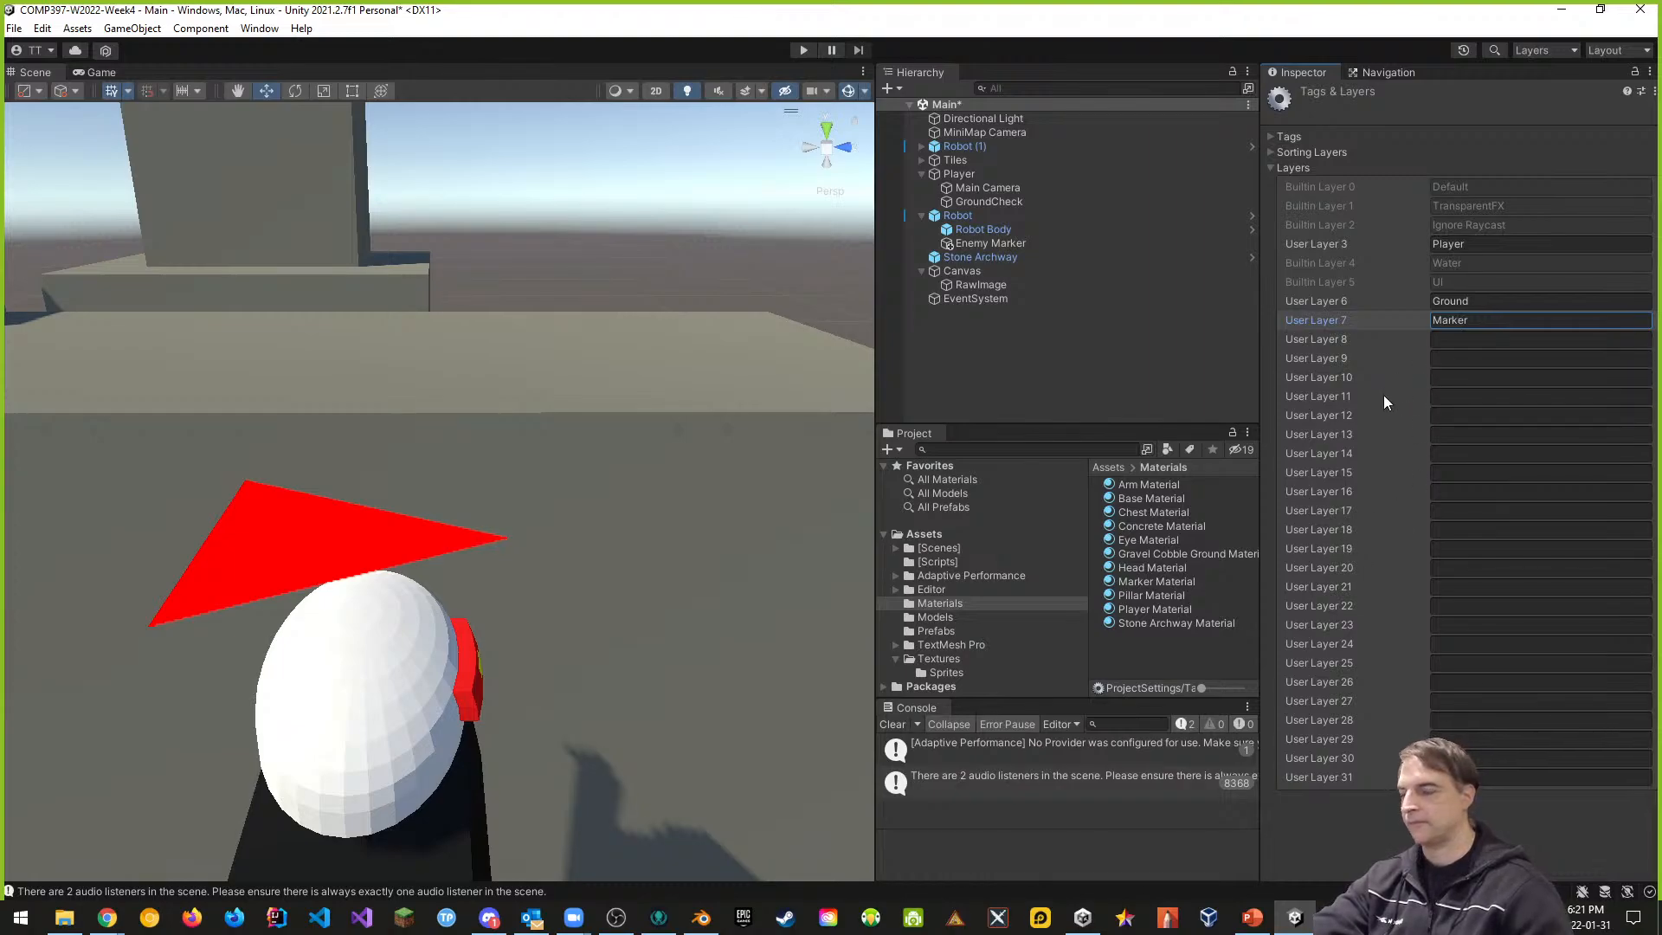
key(ctrl+s)
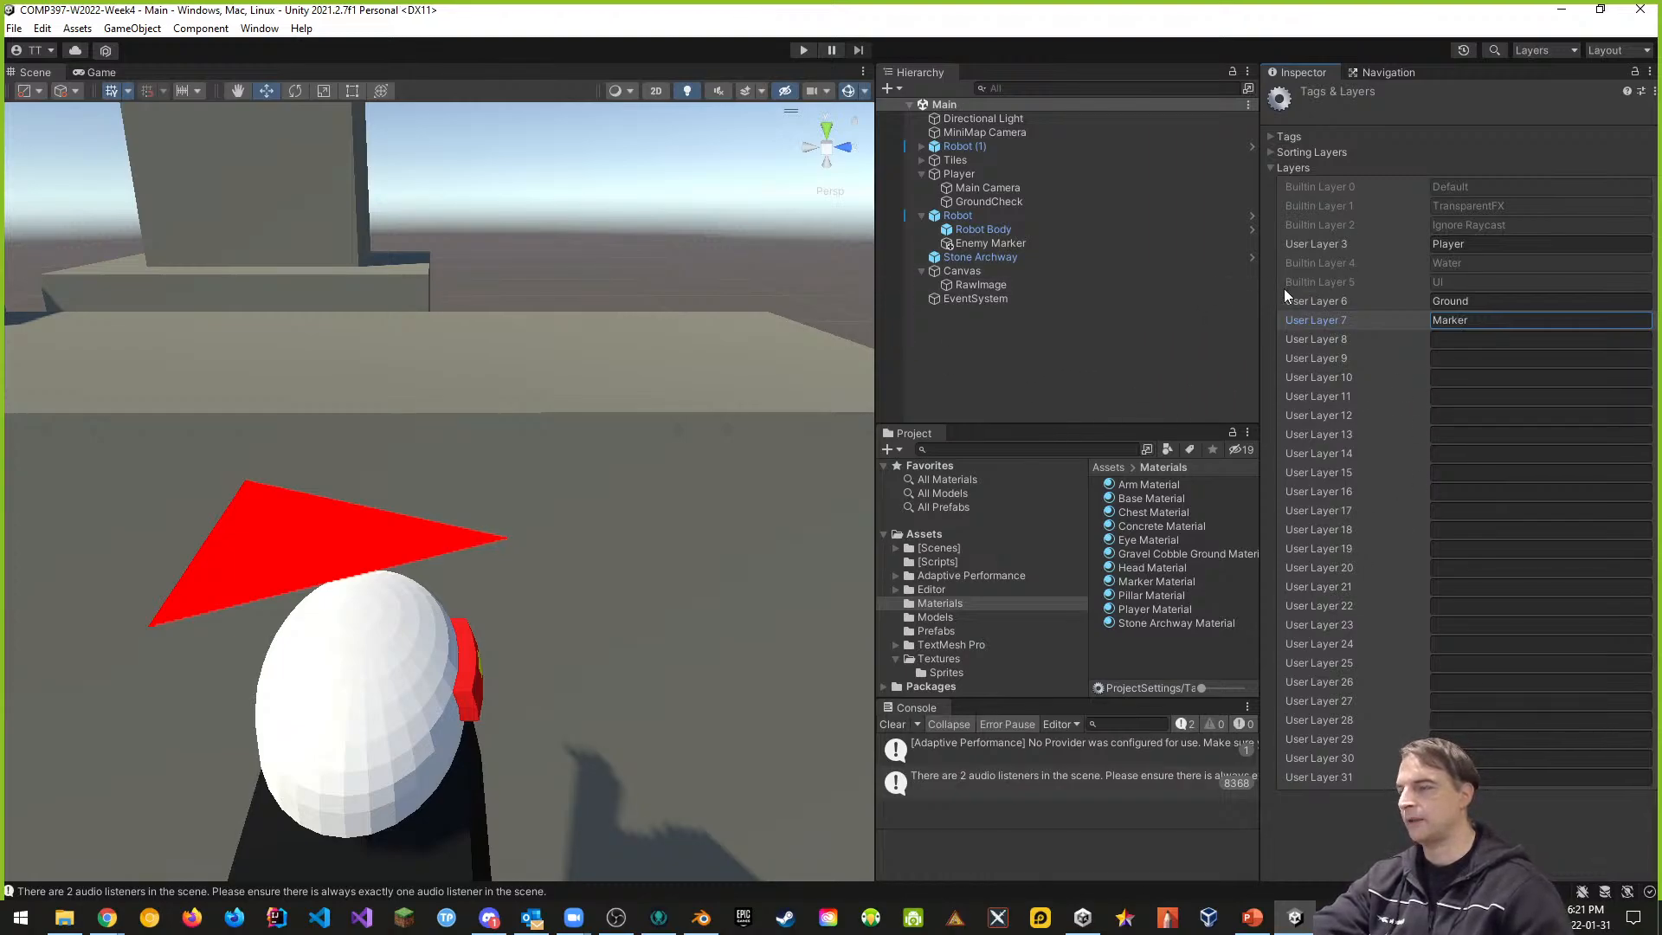
- Assign the Enemy Marker object to the Marker layer
click(1011, 244)
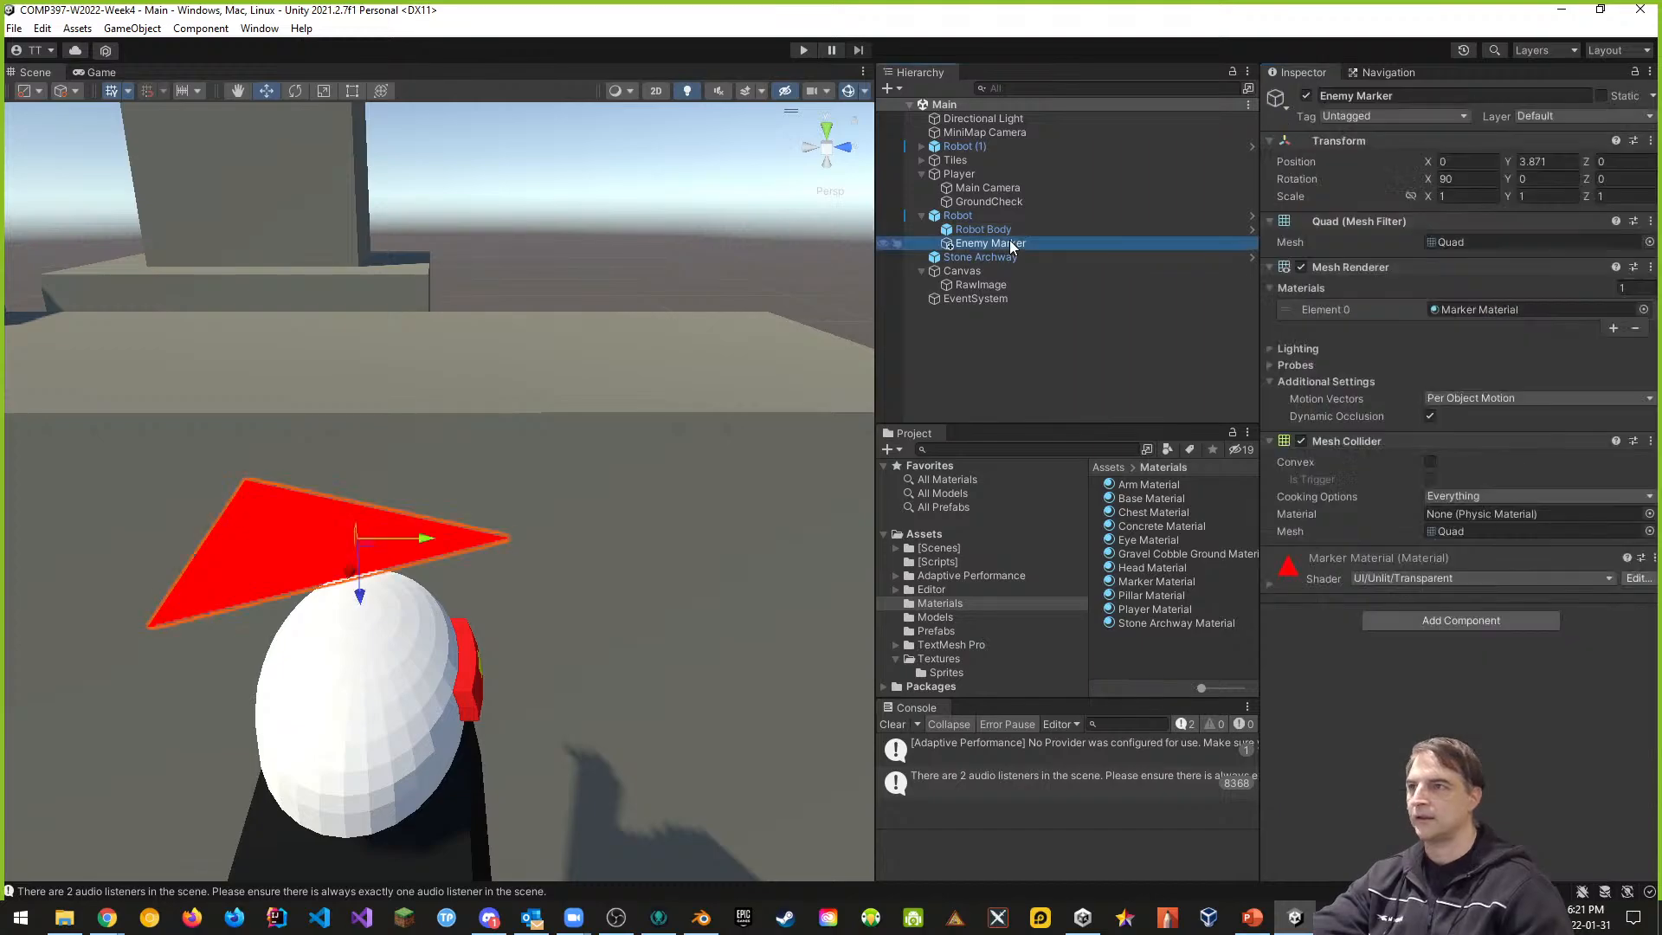
click(1568, 117)
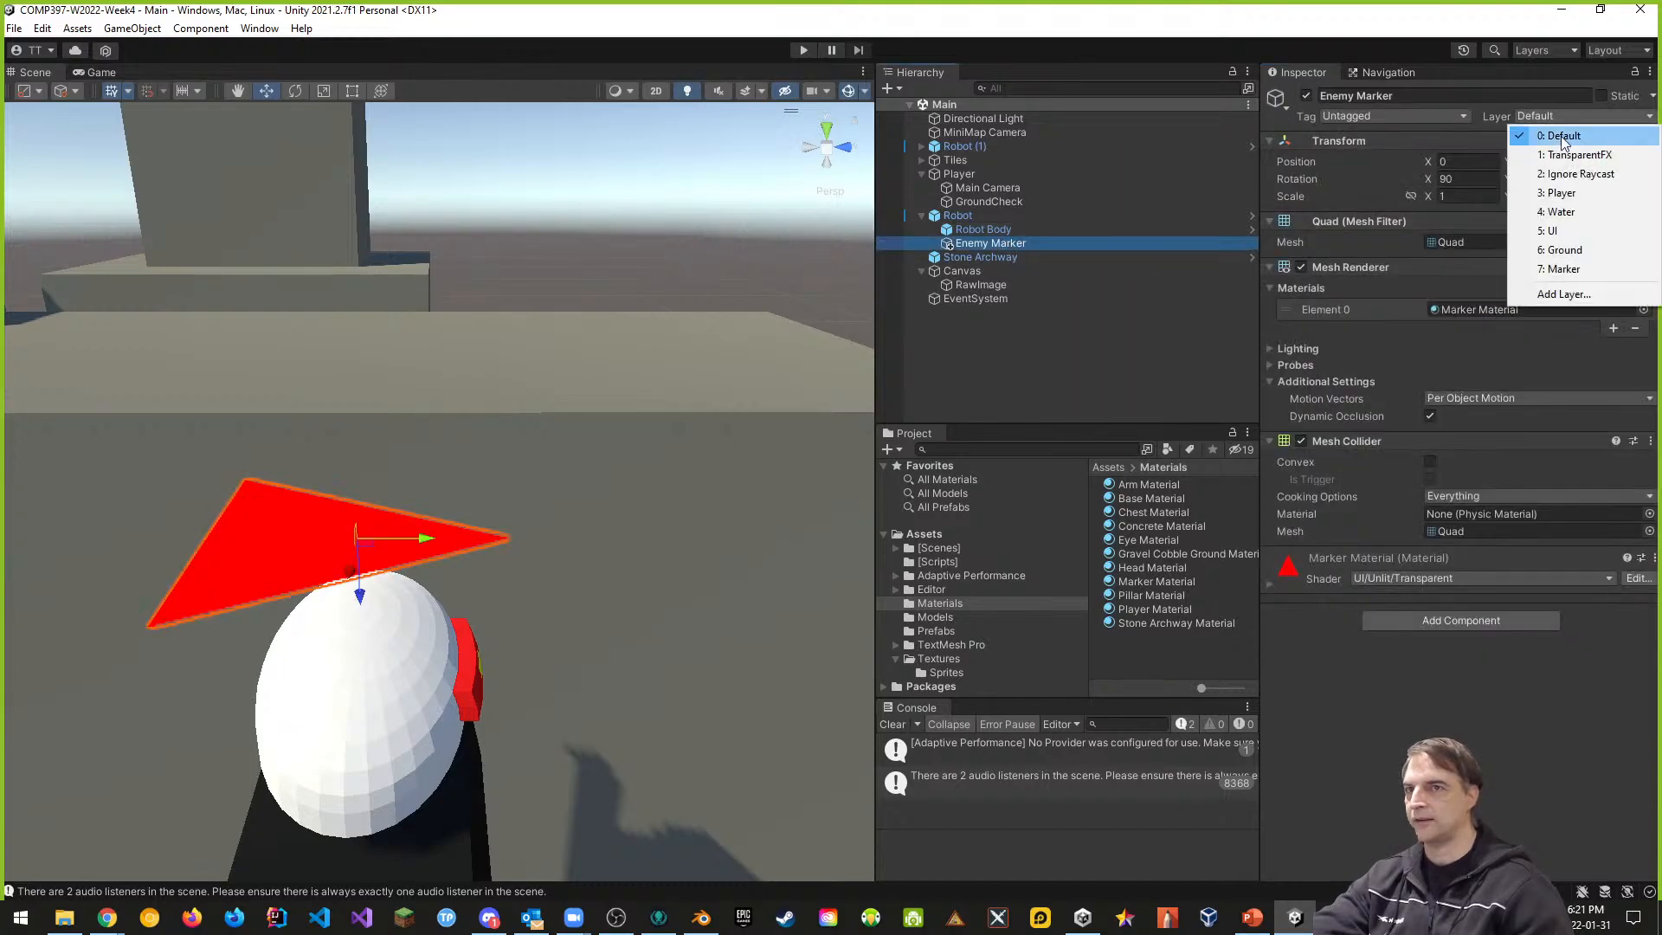
click(1566, 268)
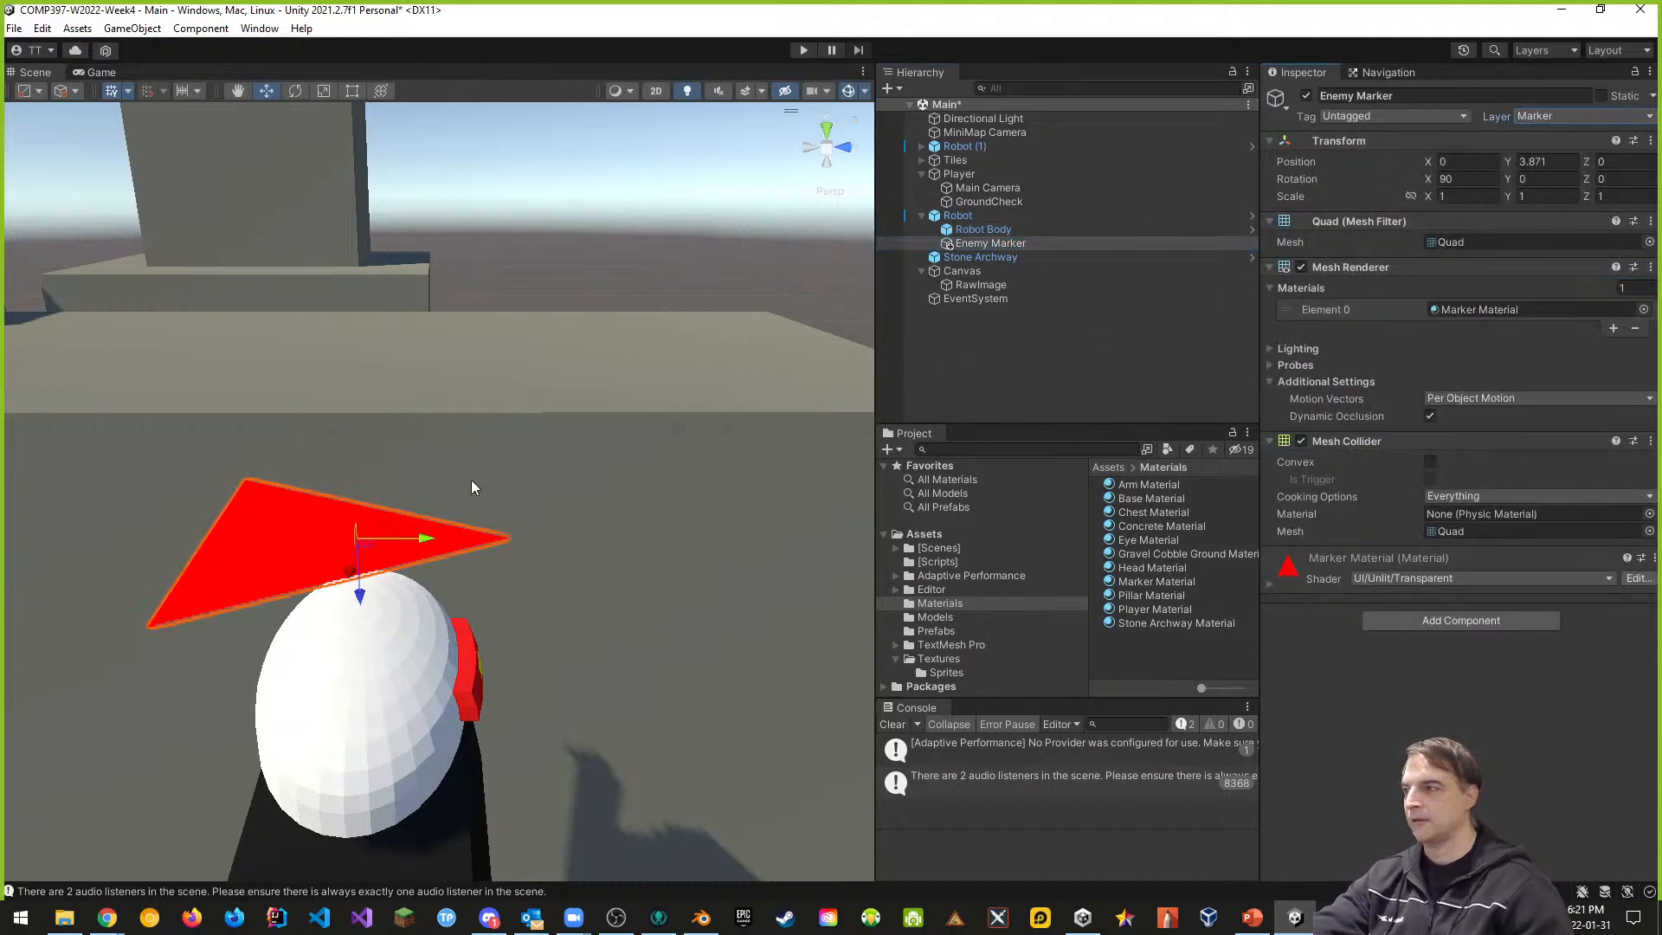
alt+drag(438, 559, 795, 671)
key(w)
right_drag(796, 671, 872, 627)
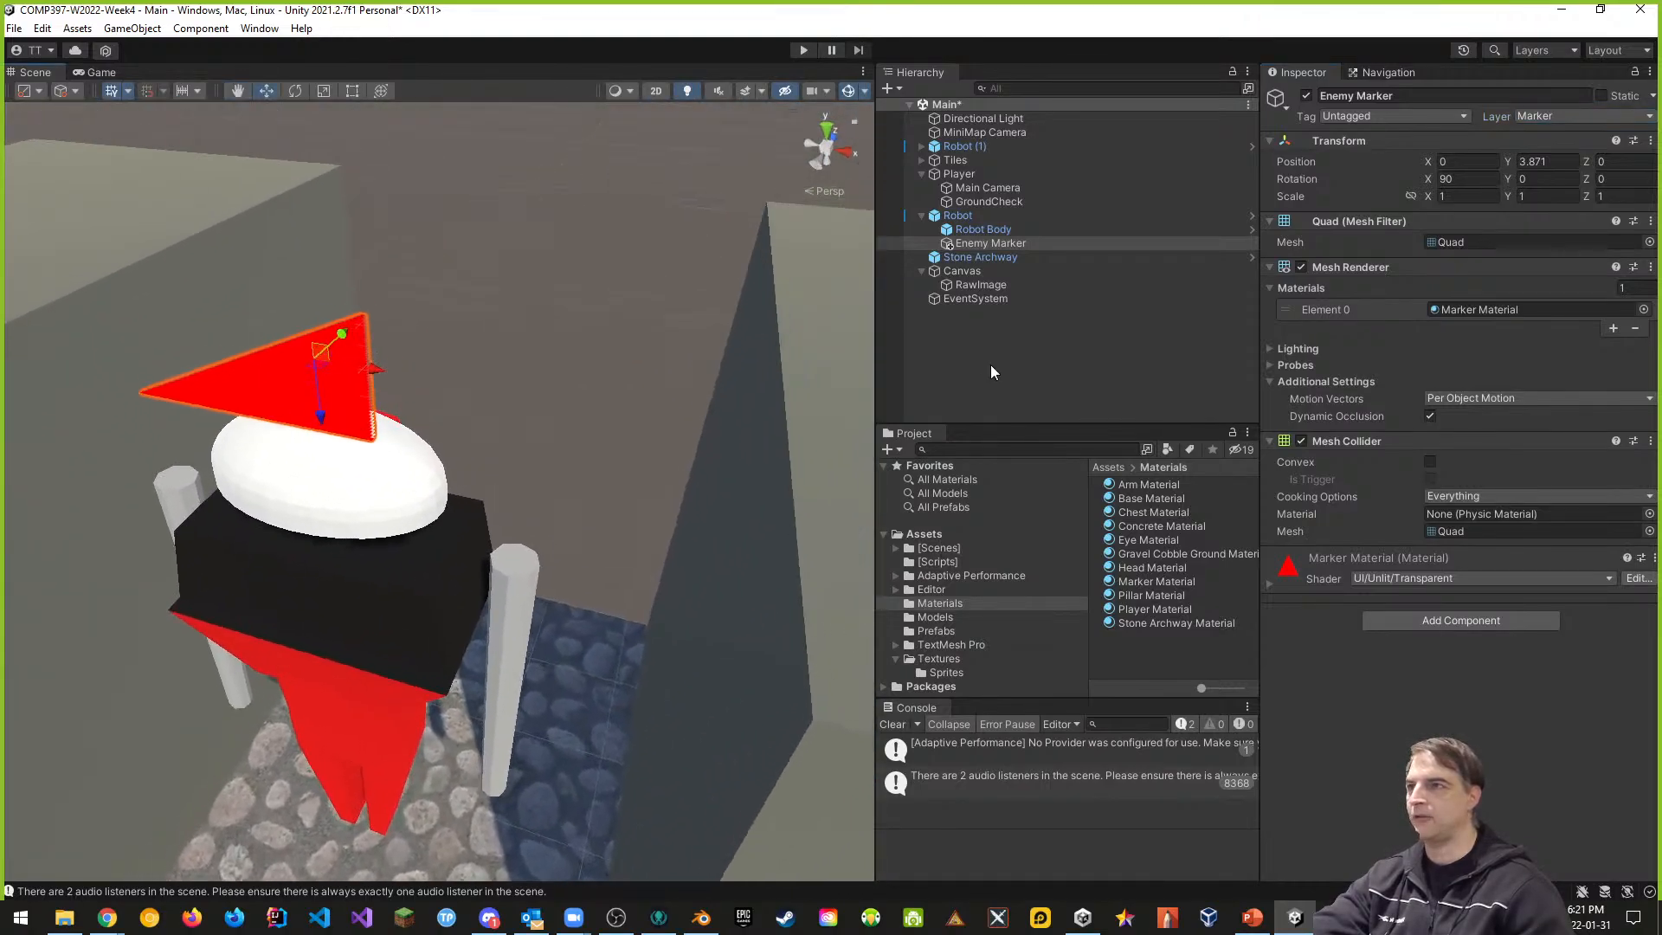
- Add a layer named Enemy as User Layer 8, starting from the Robot's layer setting
click(962, 216)
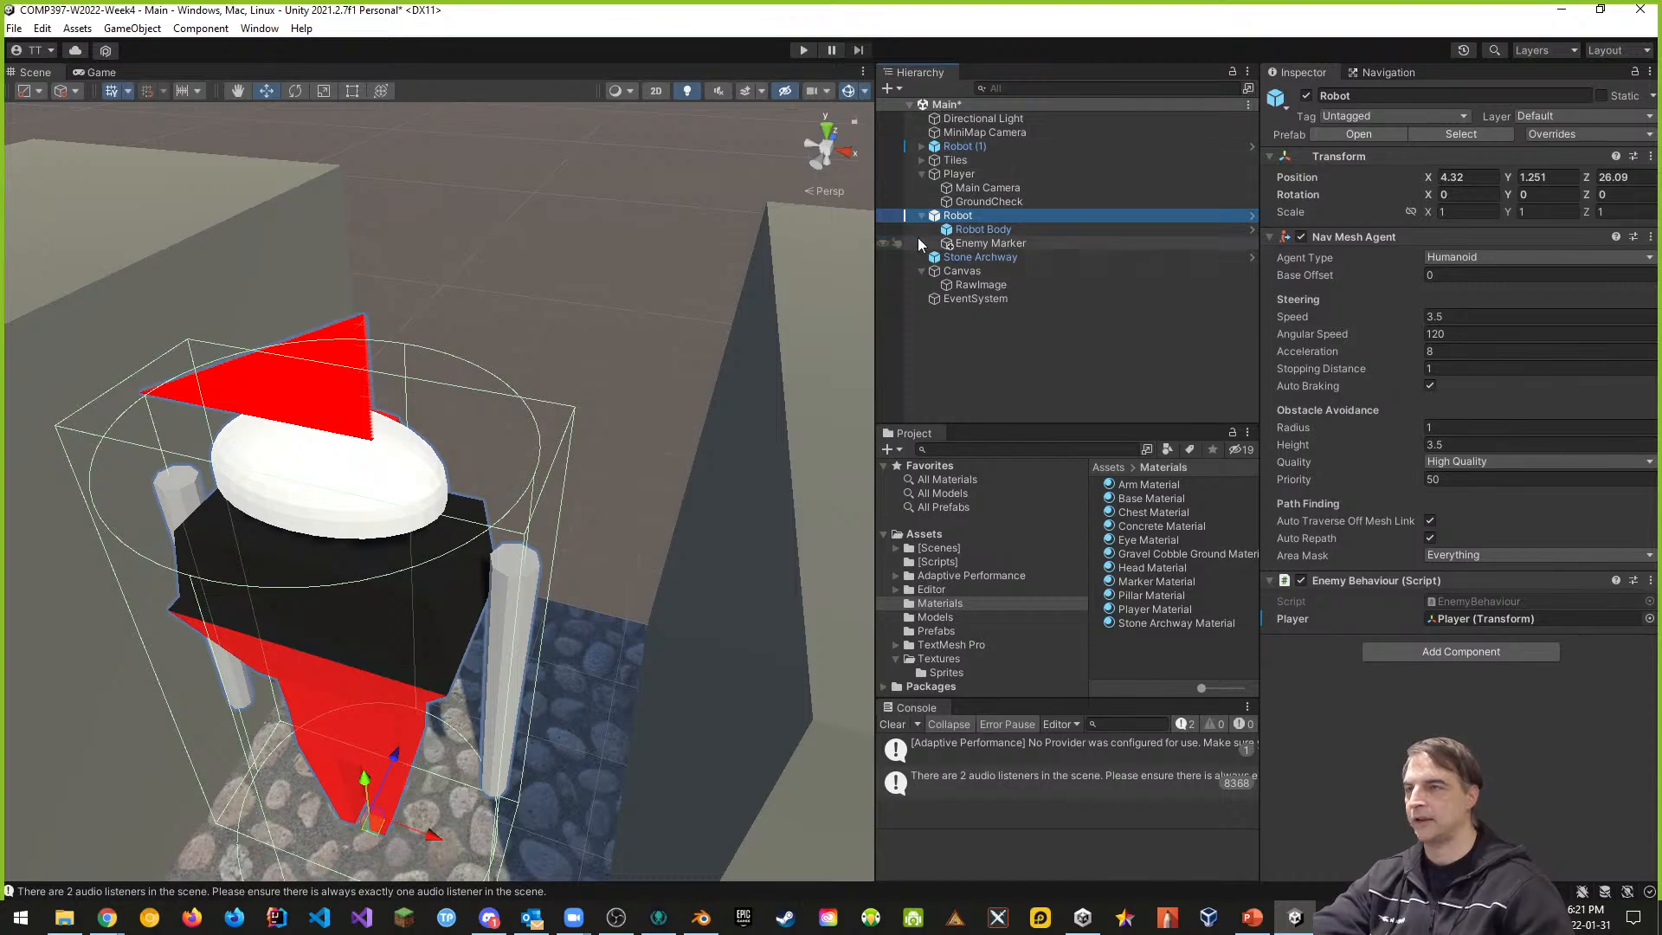
click(1565, 119)
click(1565, 295)
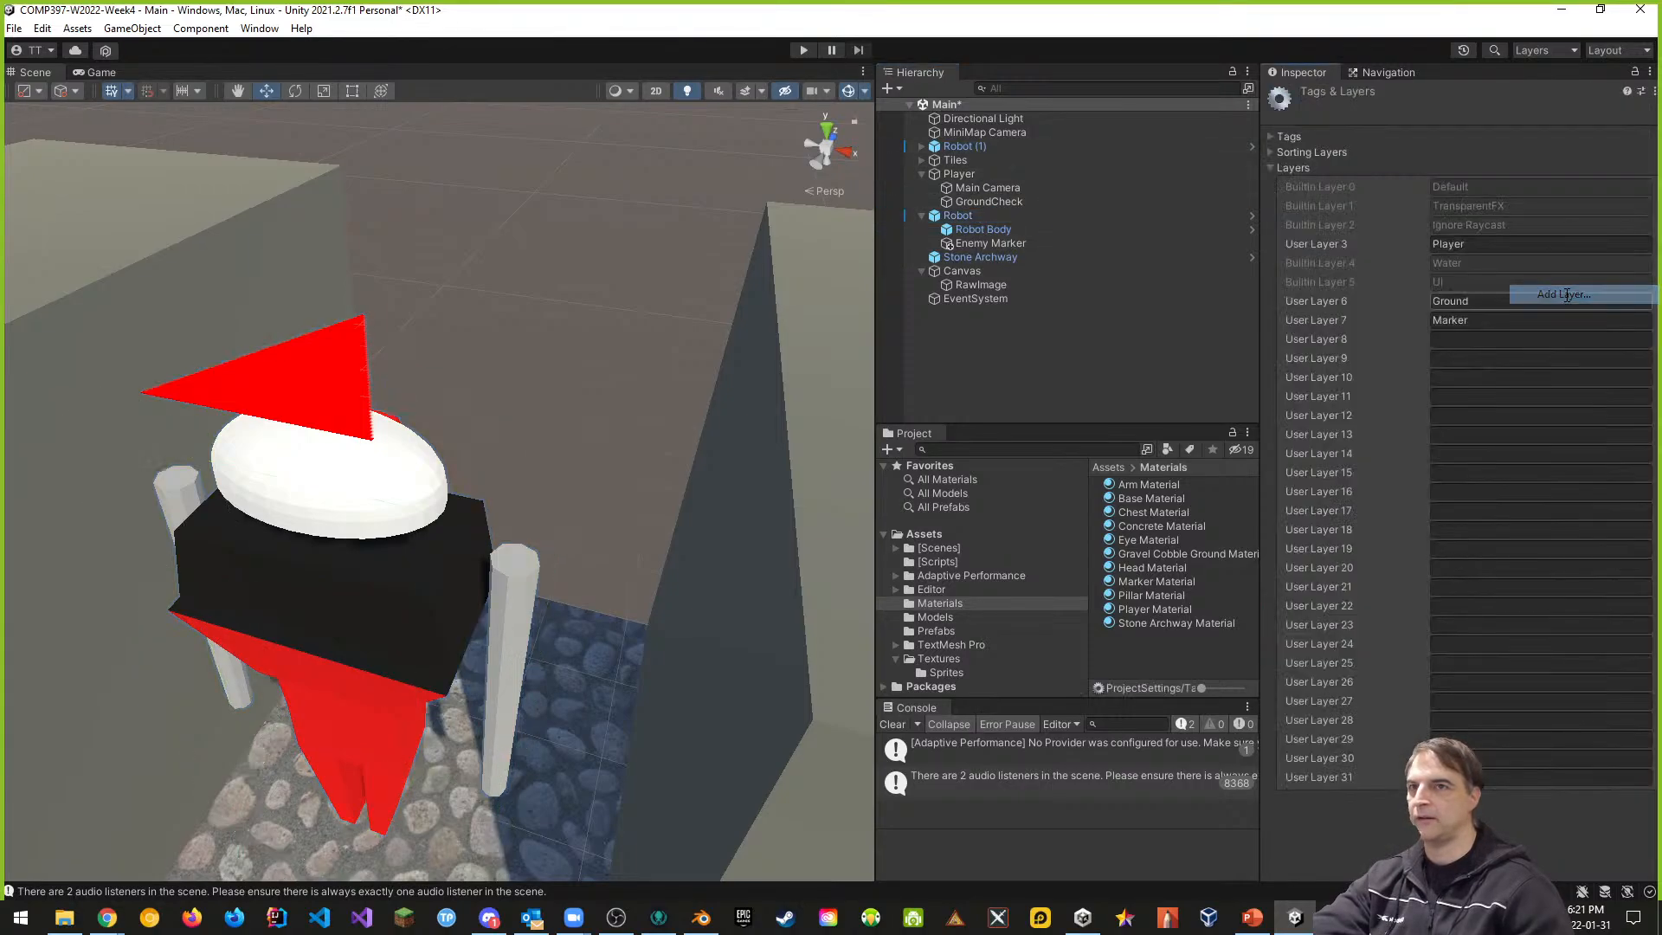
click(1470, 339)
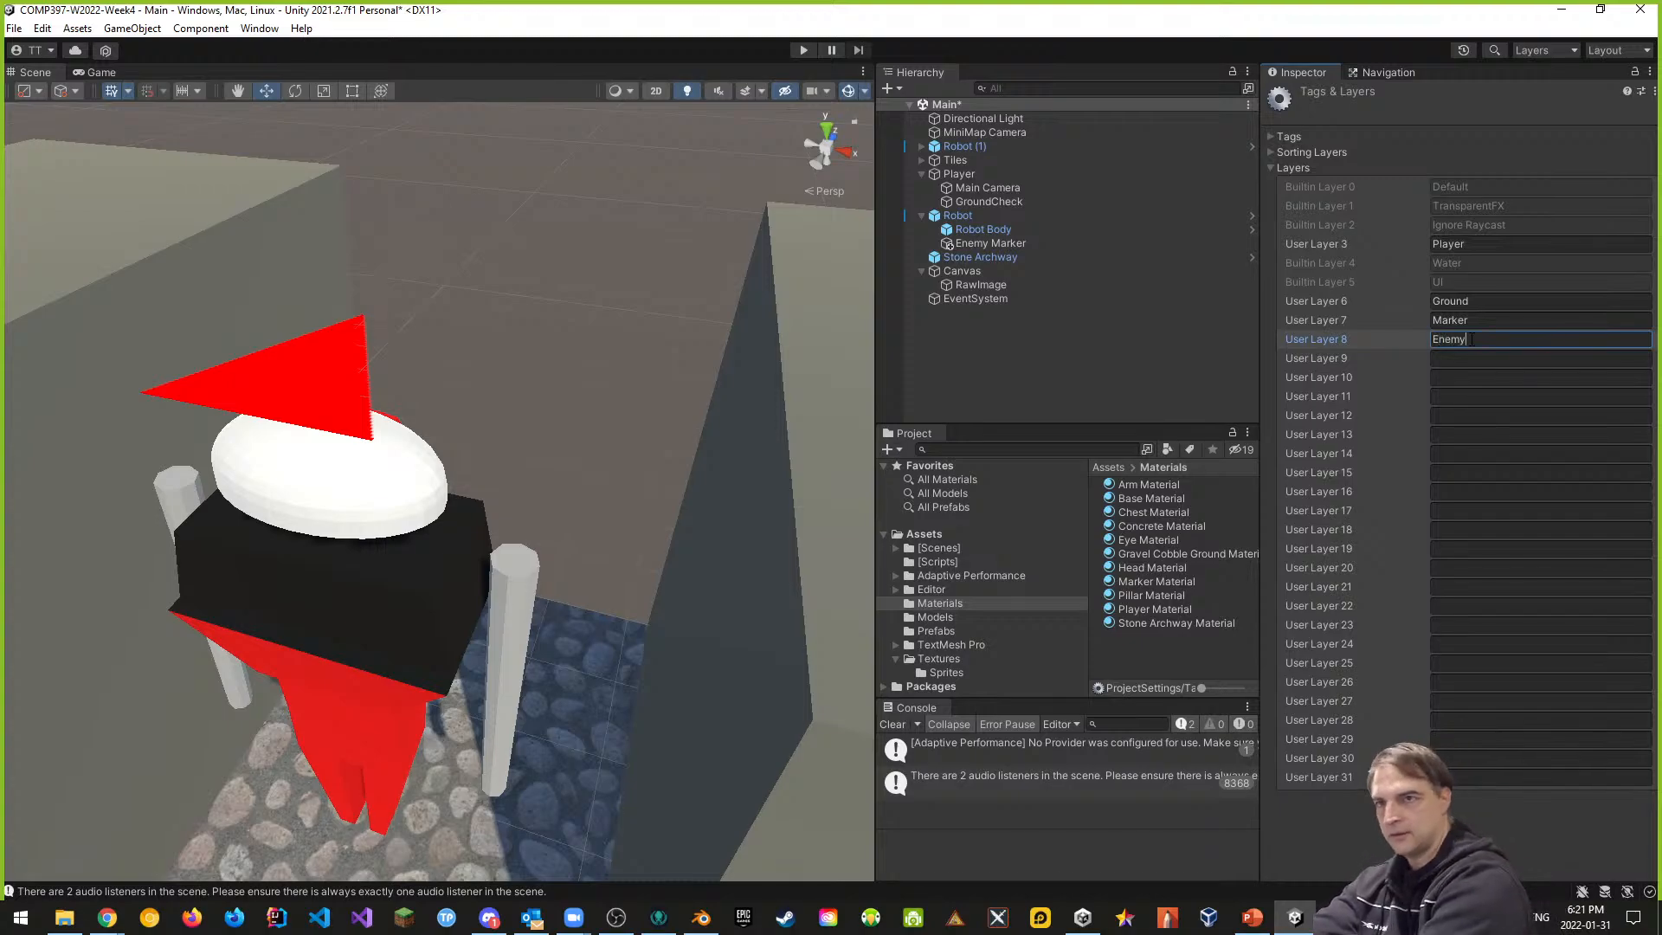
- Assign the Robot and all its child objects to the Enemy layer
click(965, 215)
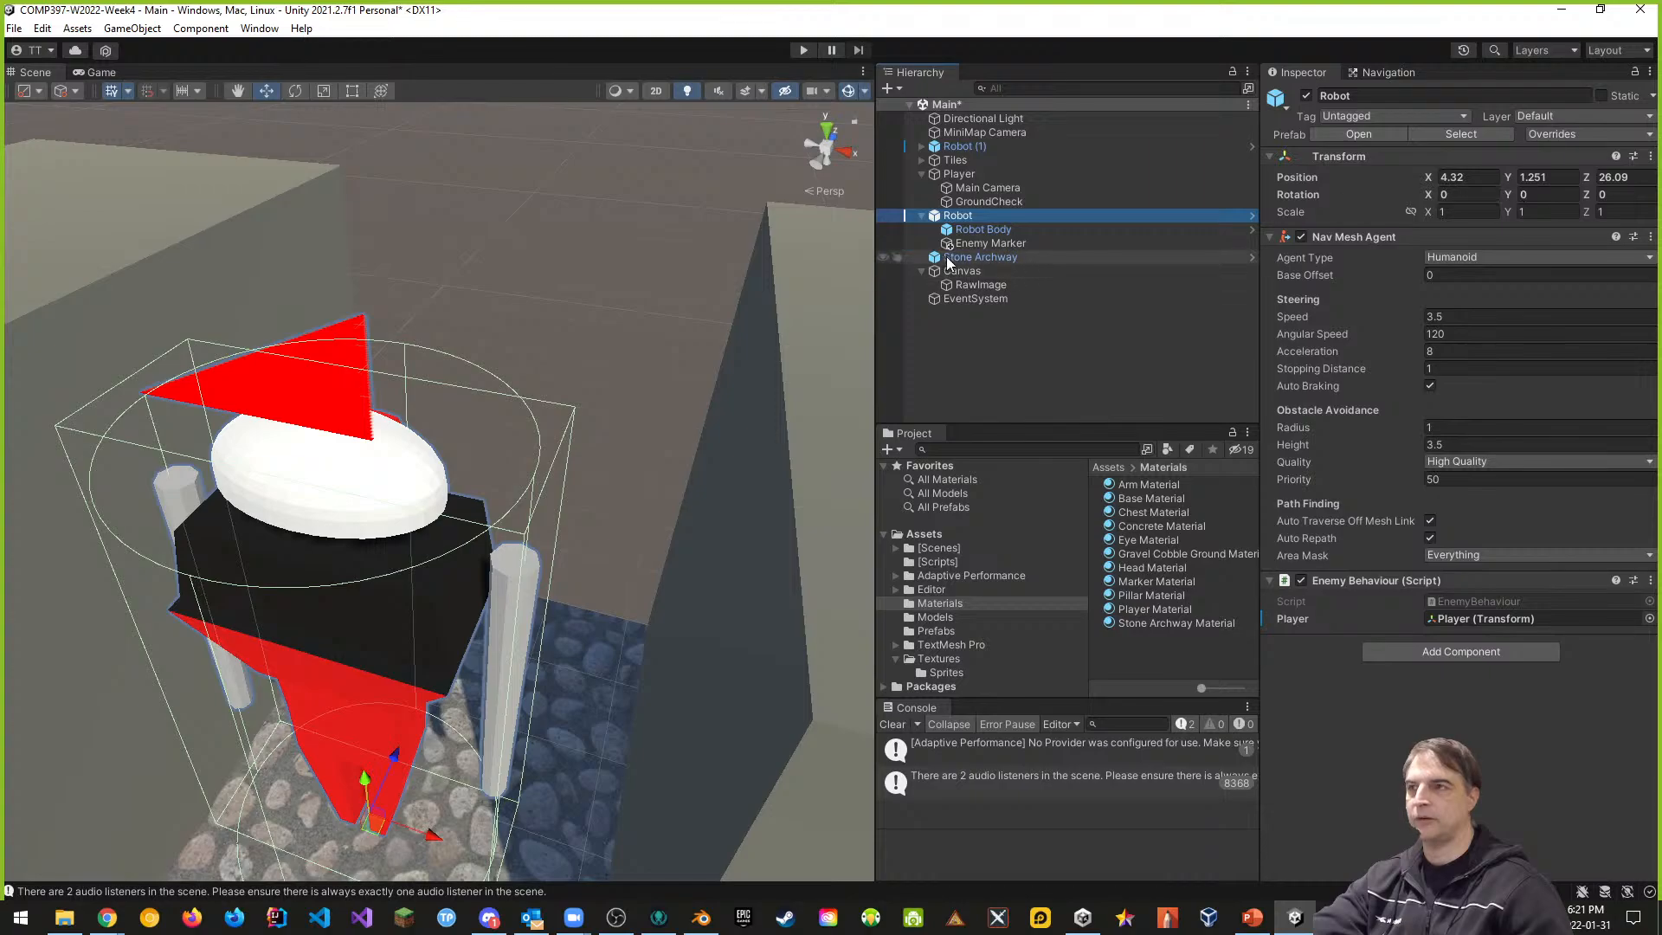
click(1568, 116)
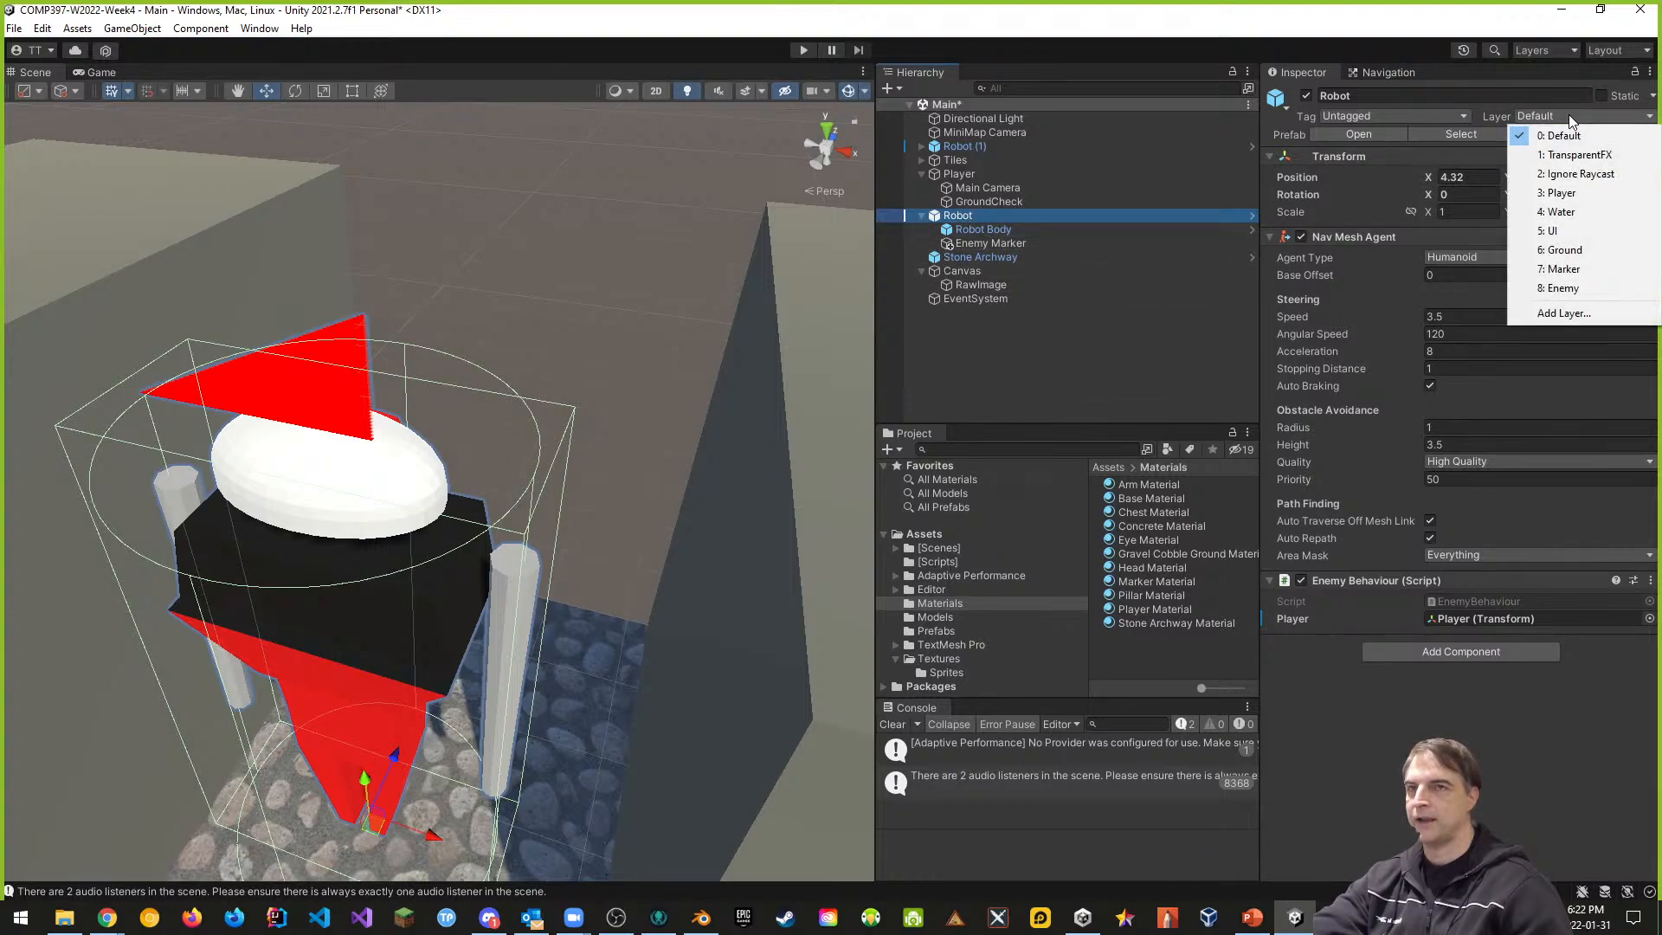
click(1562, 288)
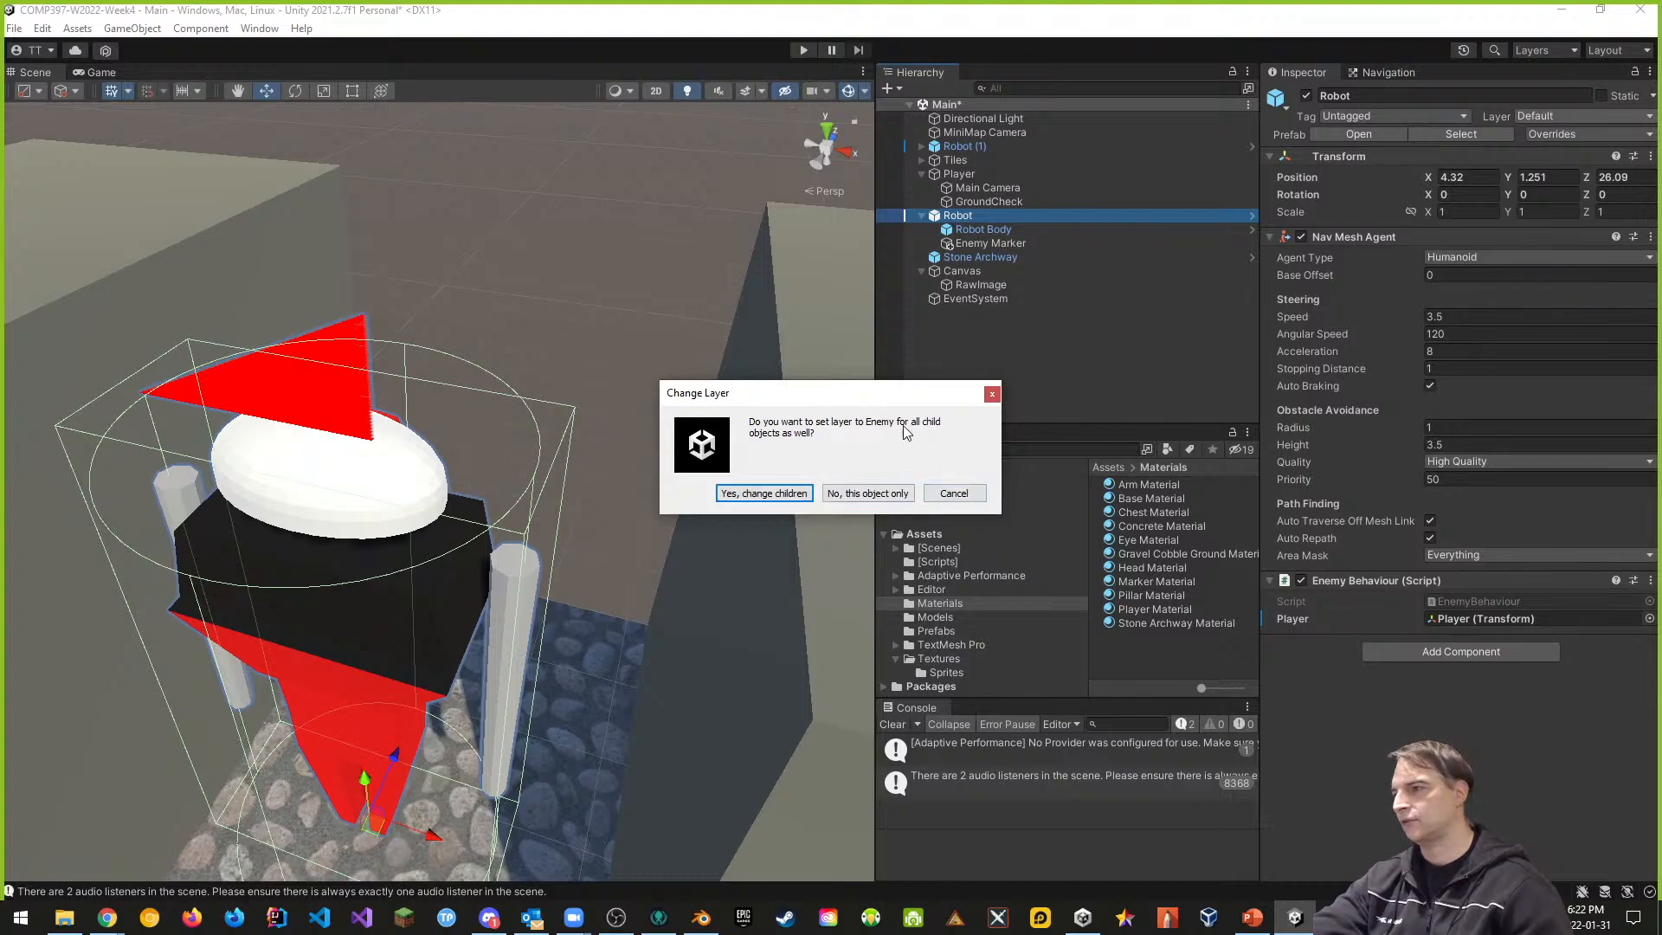
click(779, 496)
- Set the Robot's Enemy Marker object back to the Marker layer
click(983, 243)
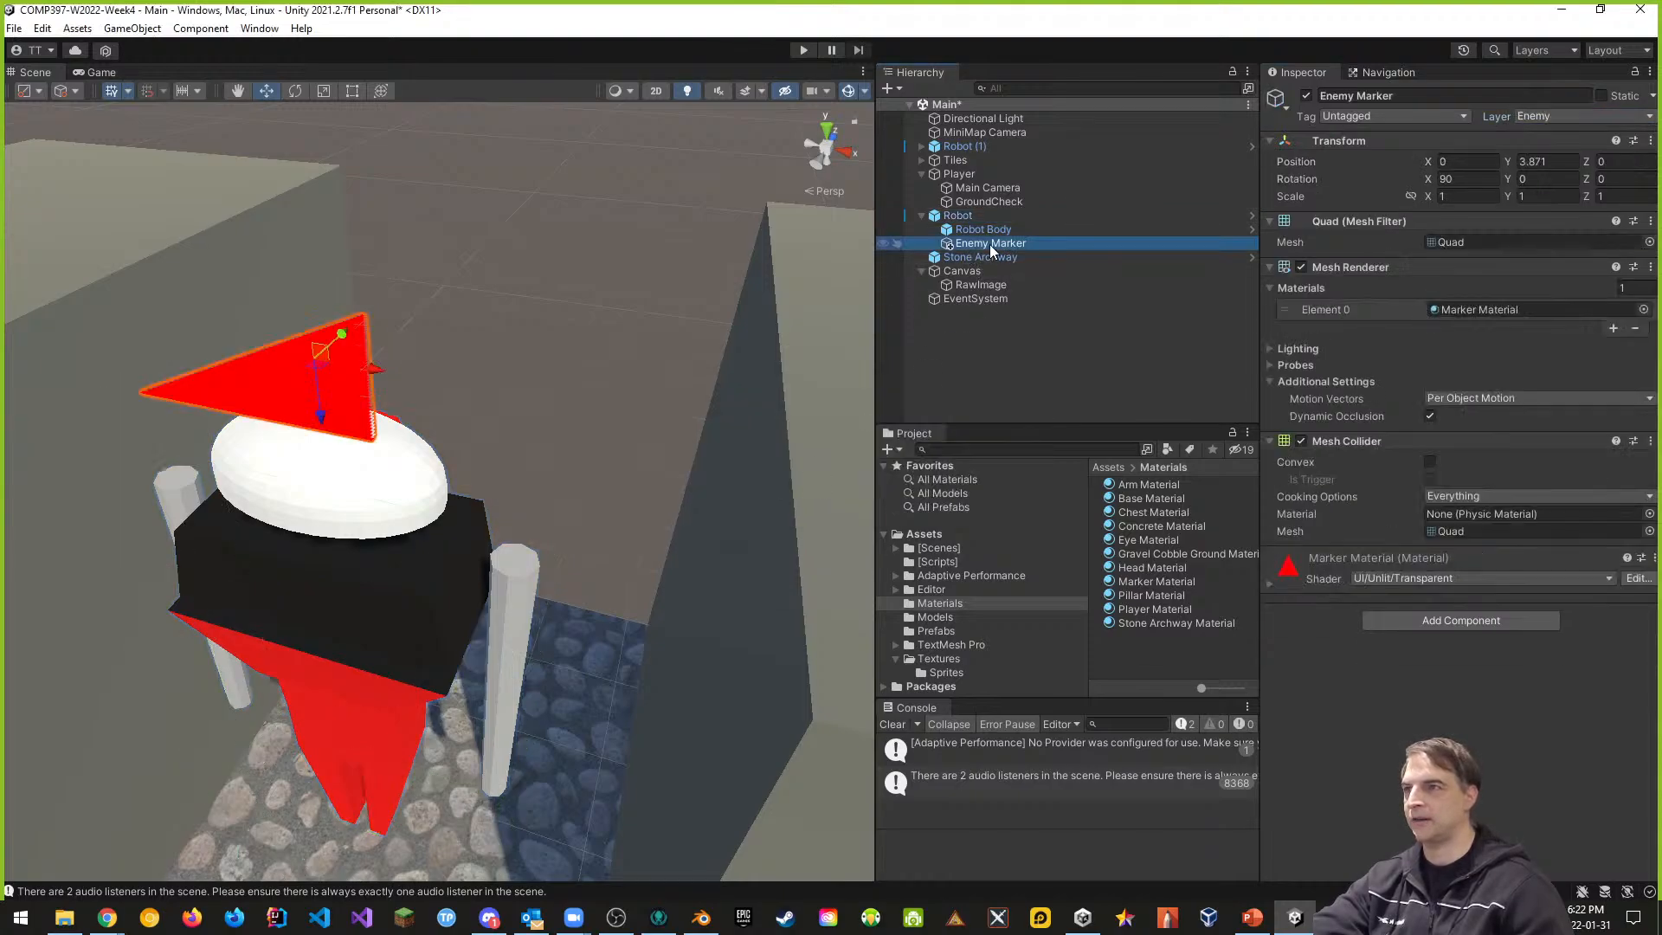
click(1612, 115)
click(1558, 256)
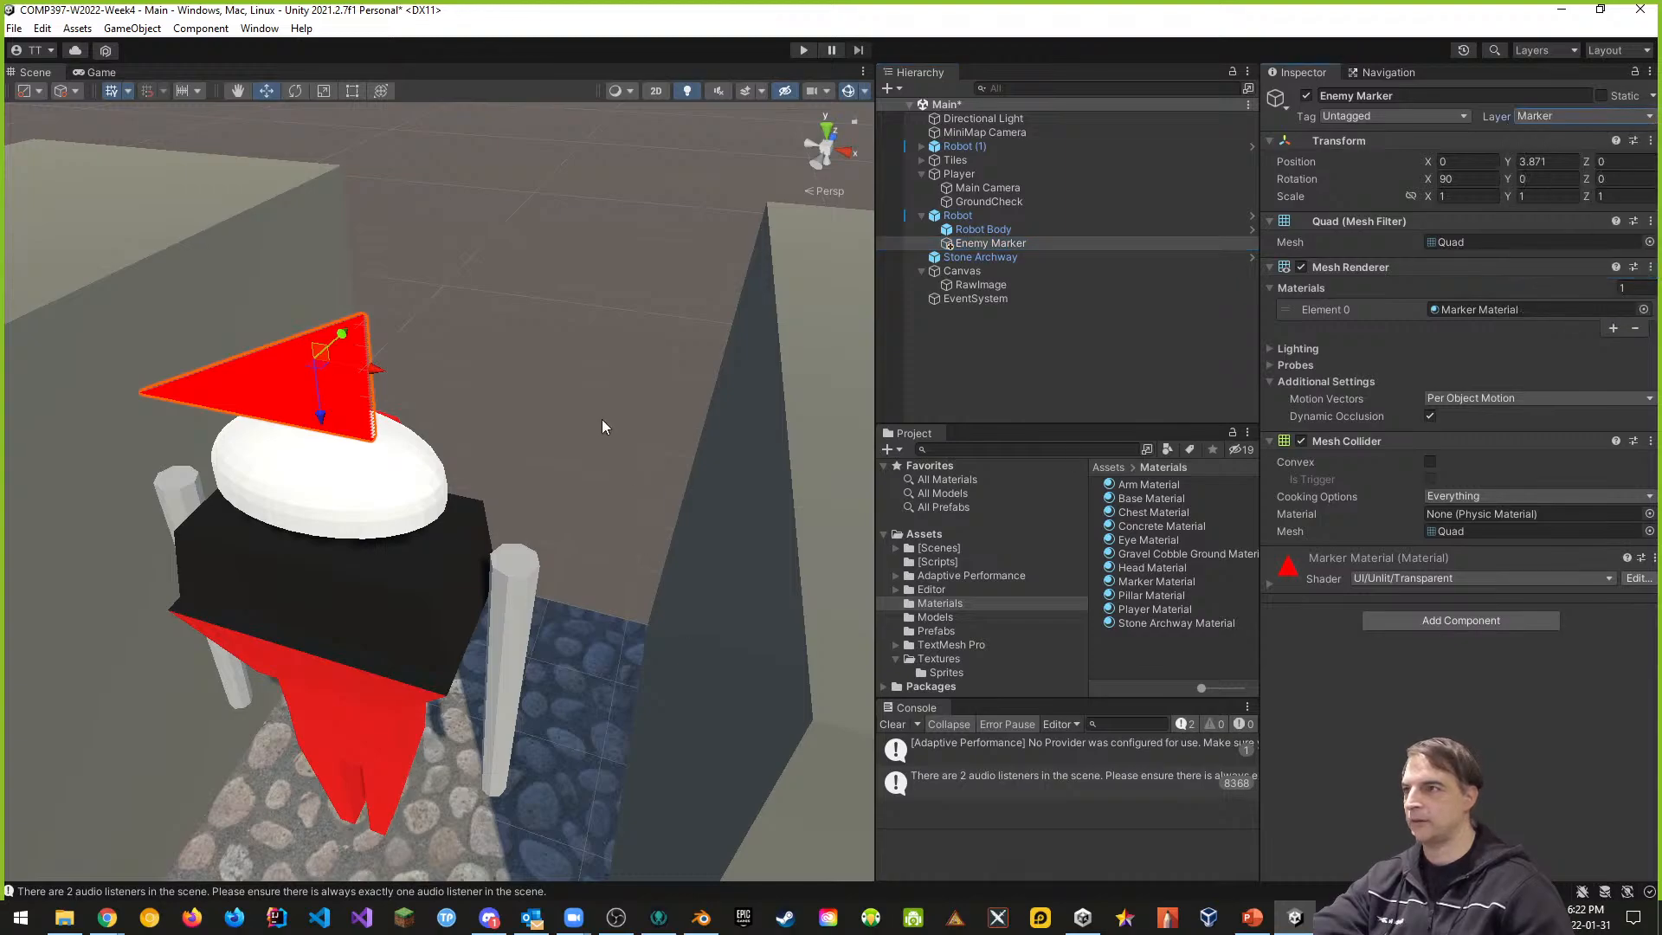
alt+drag(569, 449, 497, 469)
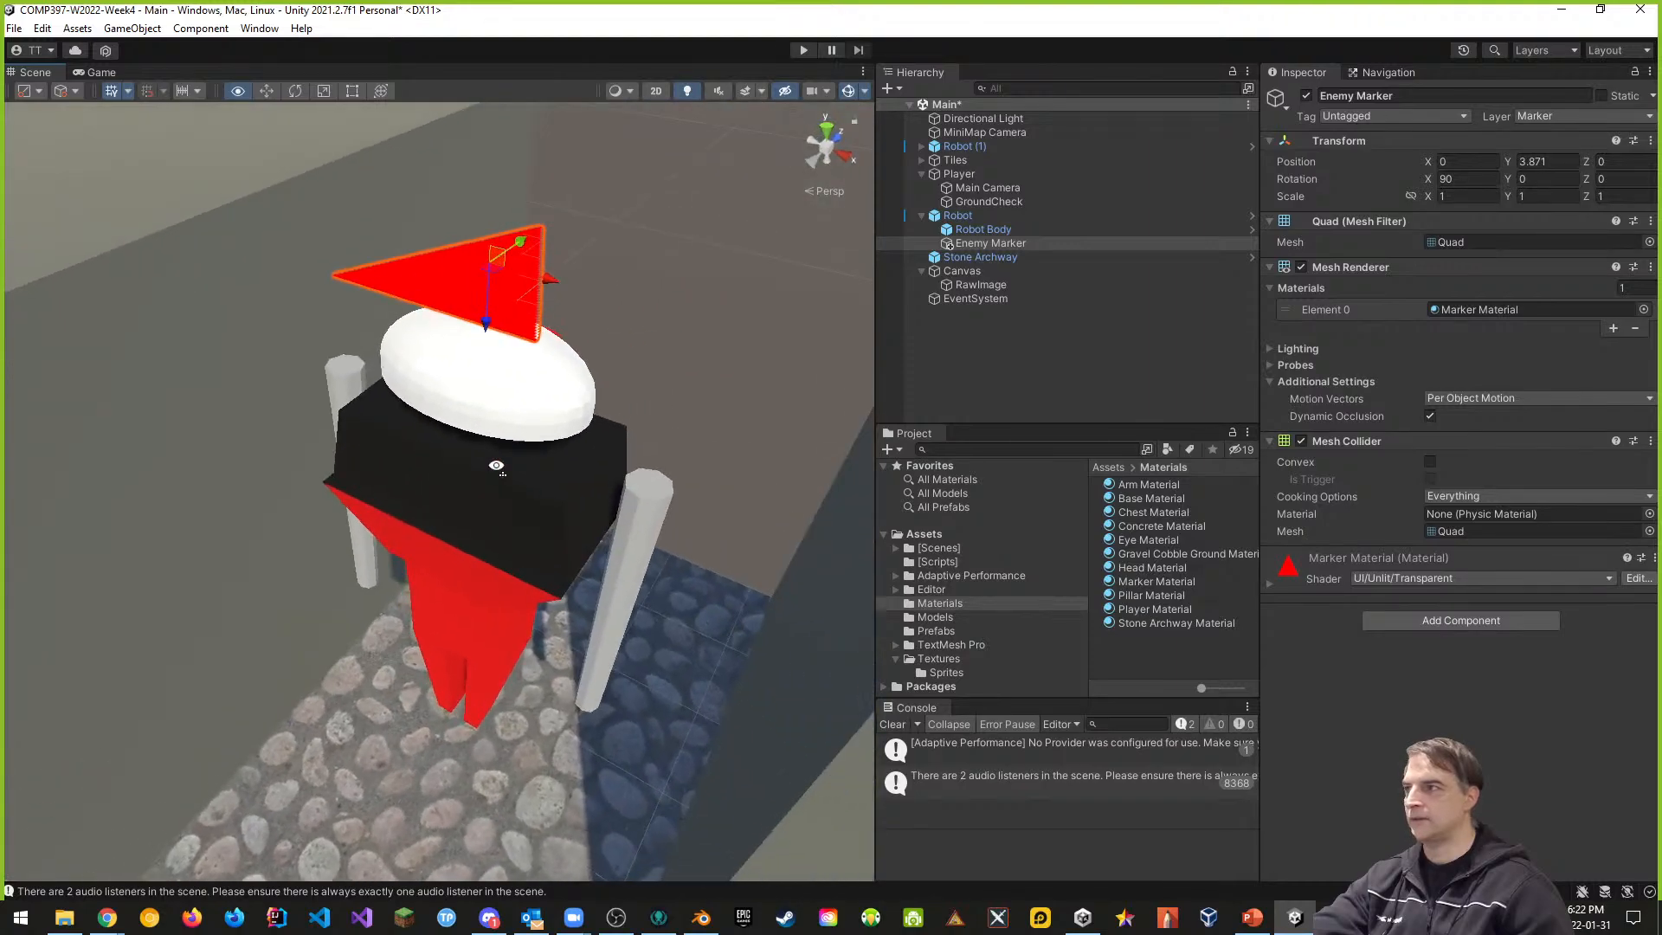
alt+drag(657, 473, 762, 479)
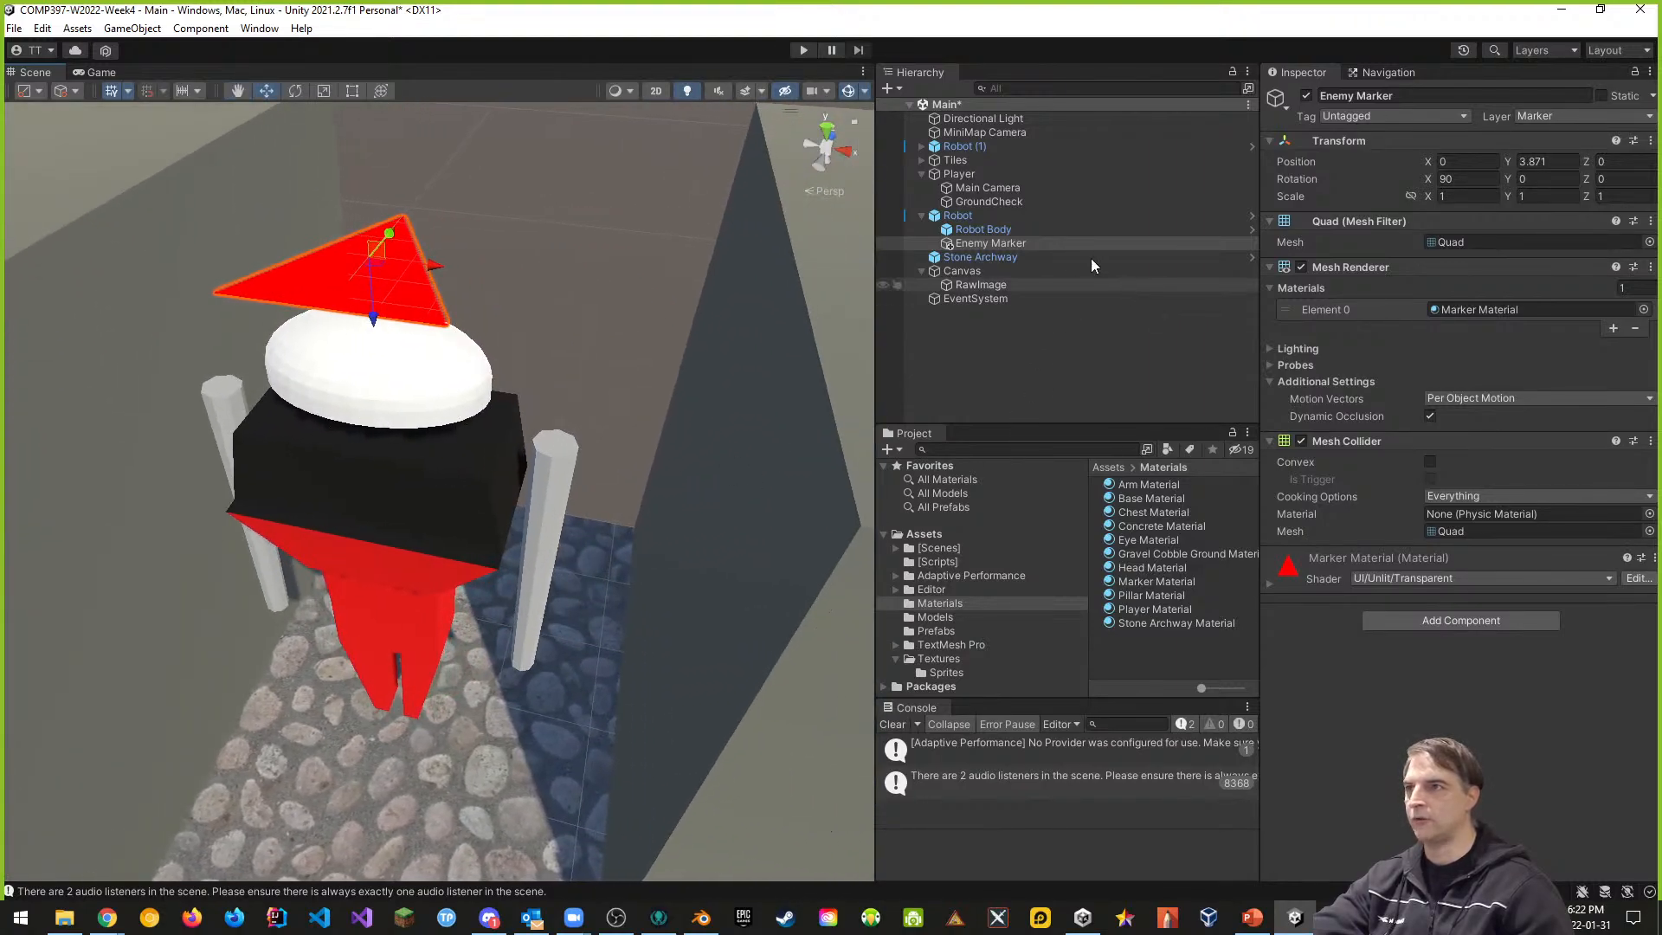
- Include the Enemy layer in the Main Camera's culling mask
click(1001, 187)
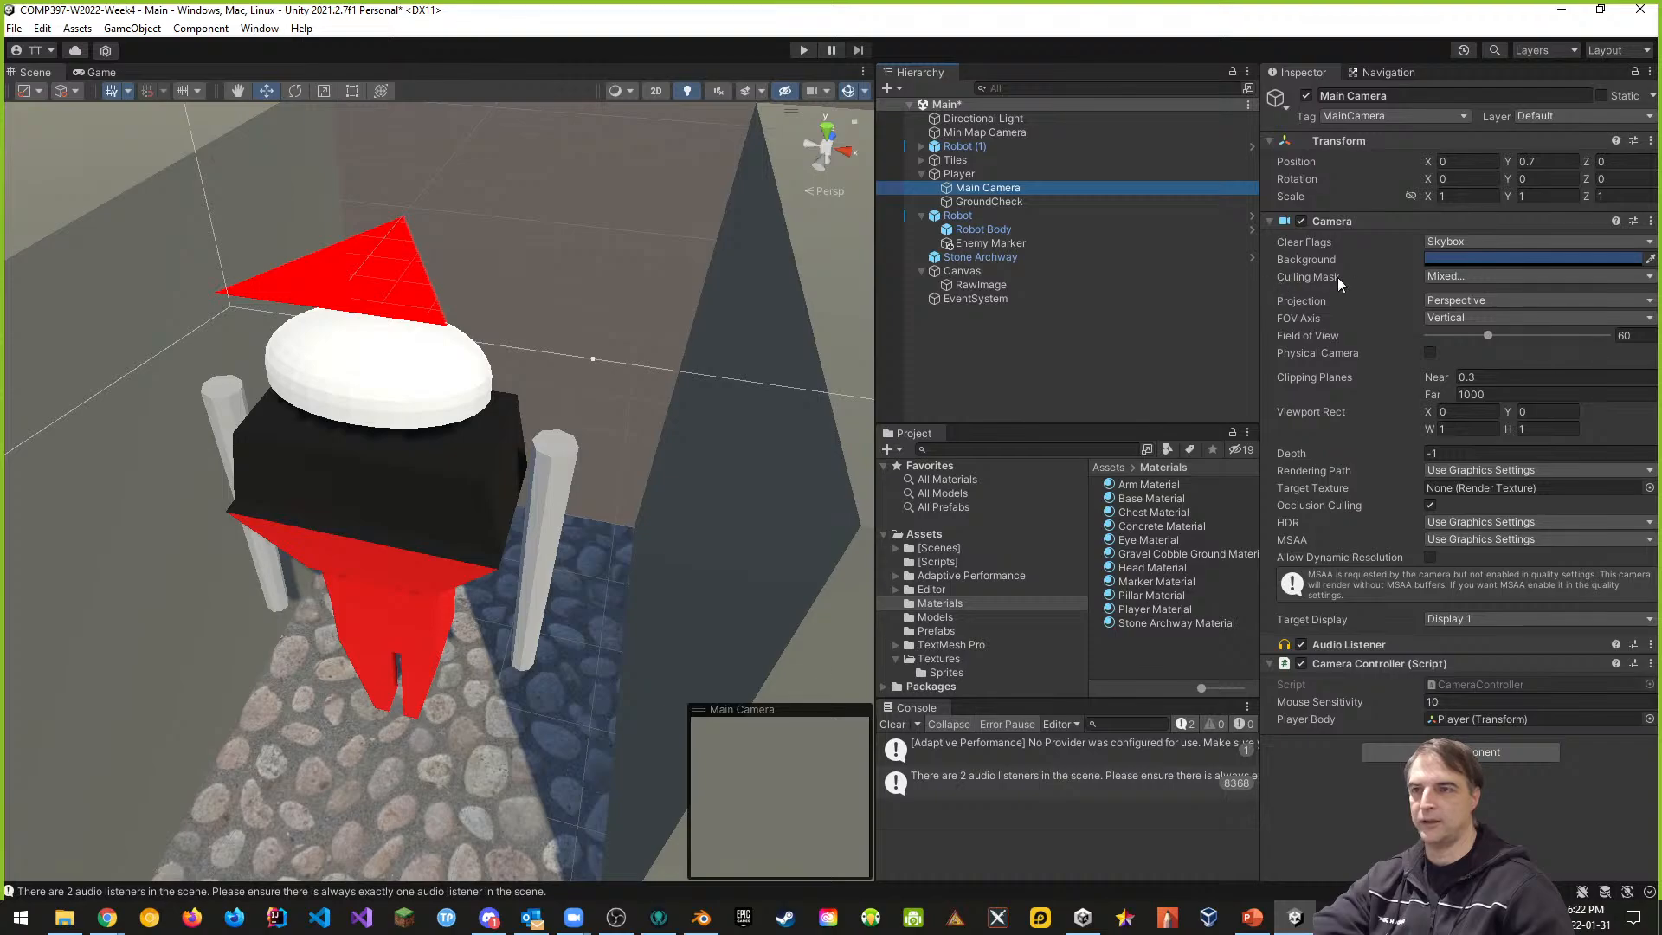
click(1464, 277)
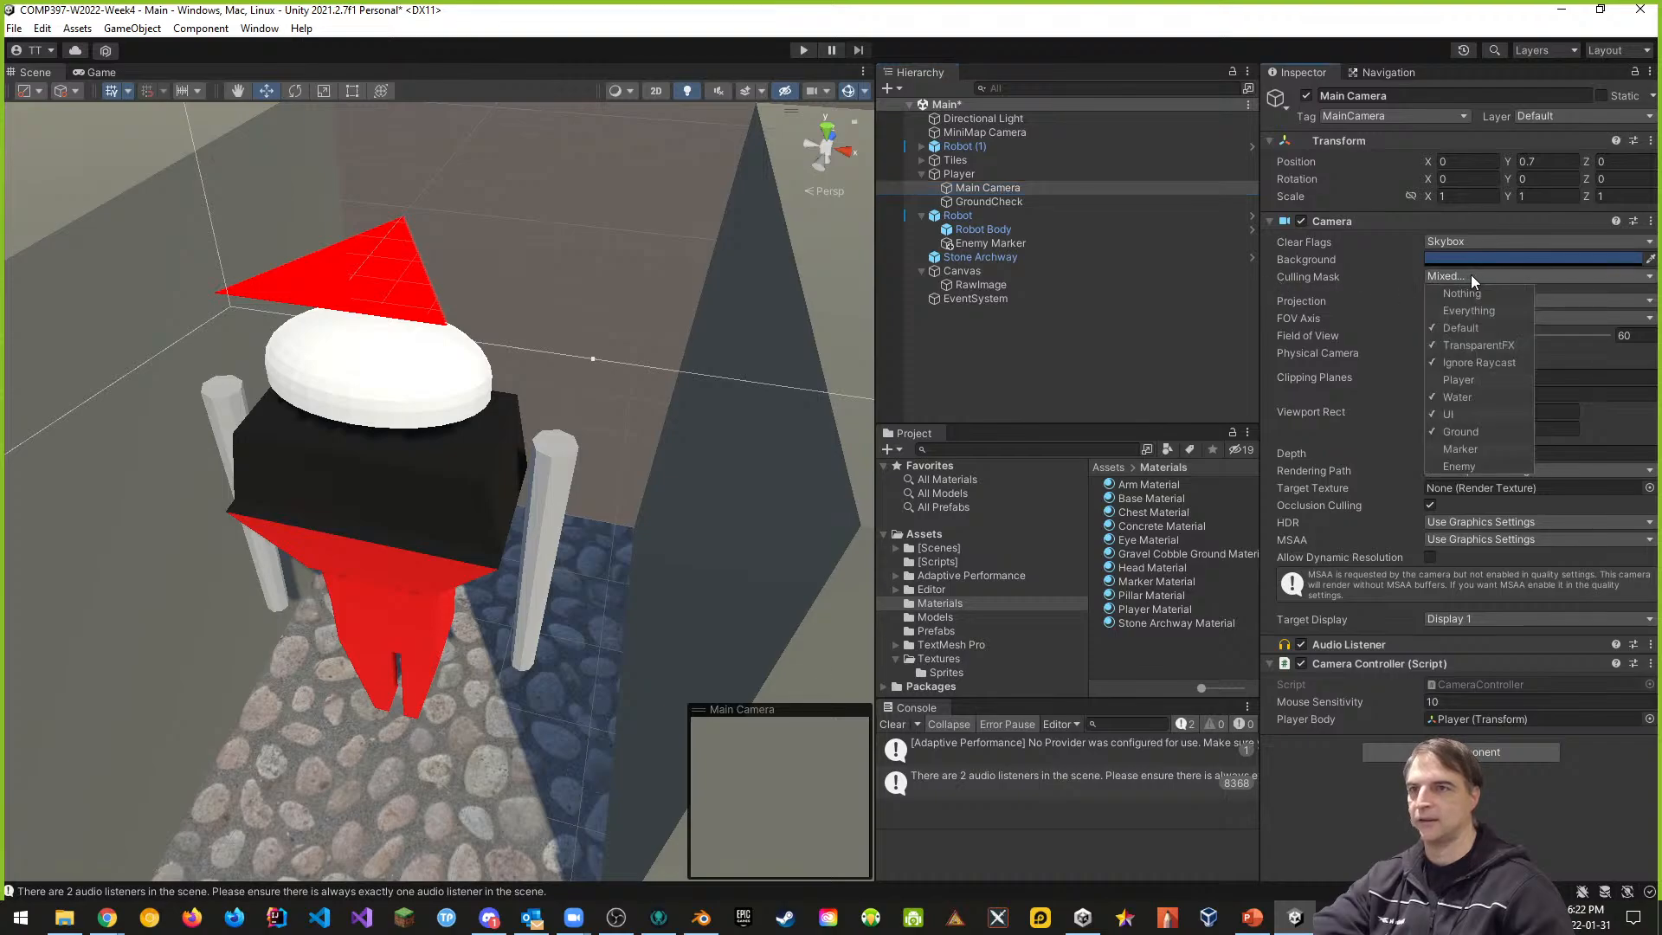
click(1458, 468)
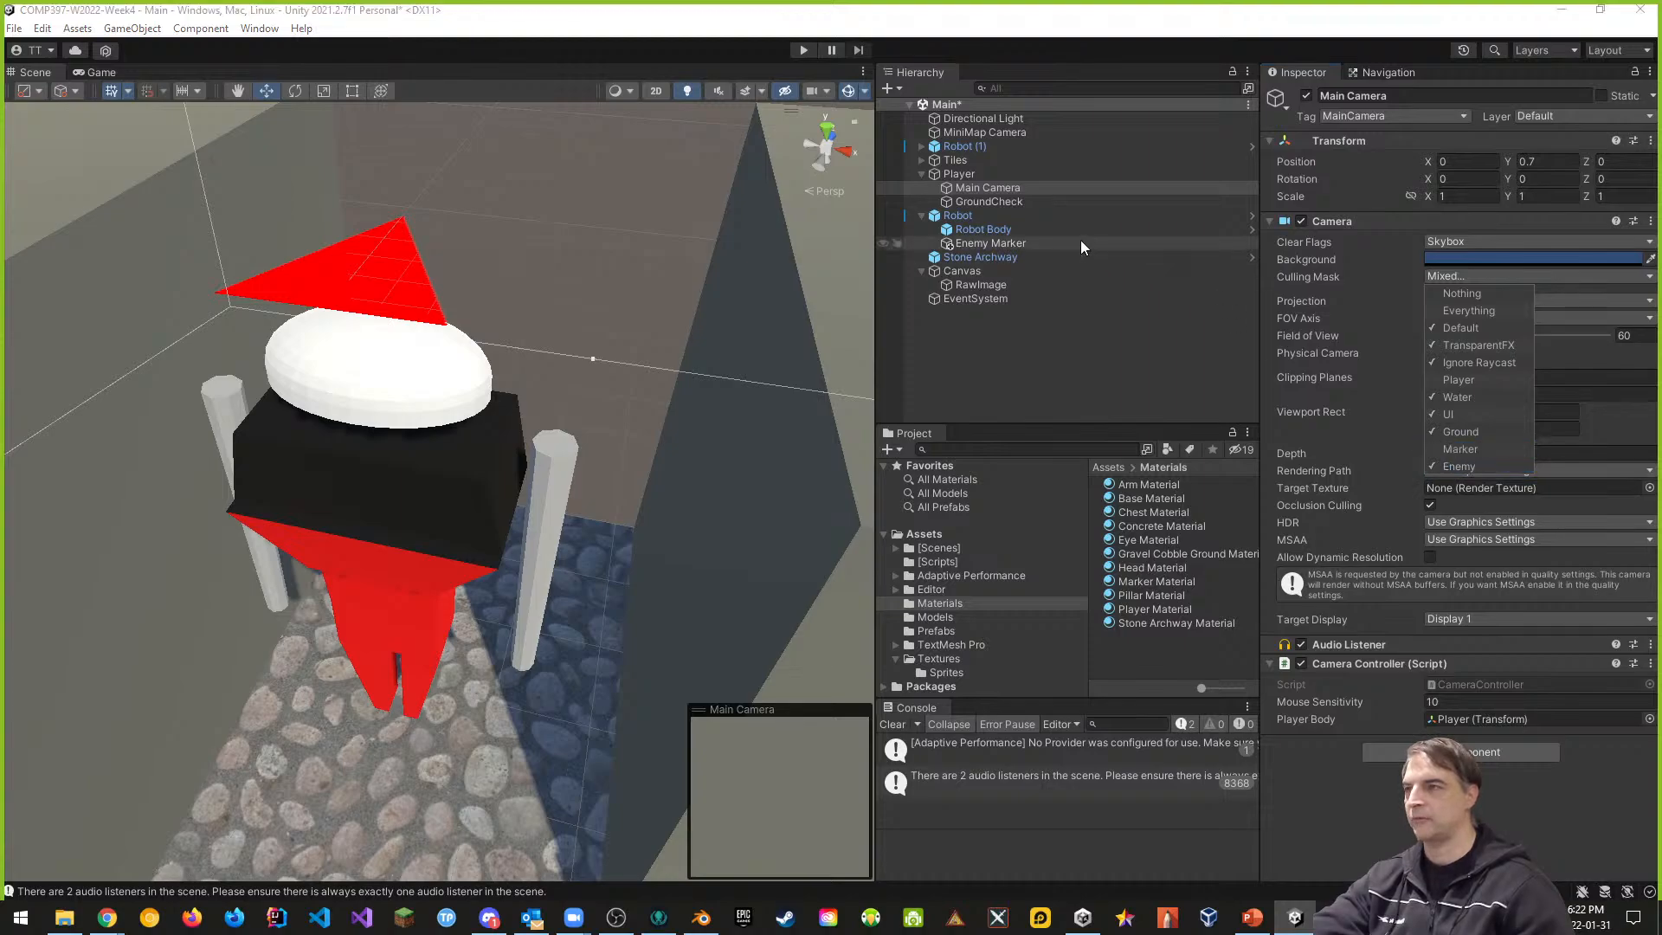
- Exclude the Enemy layer from the MiniMap Camera's culling mask and check the minimap in the Game view
click(1006, 132)
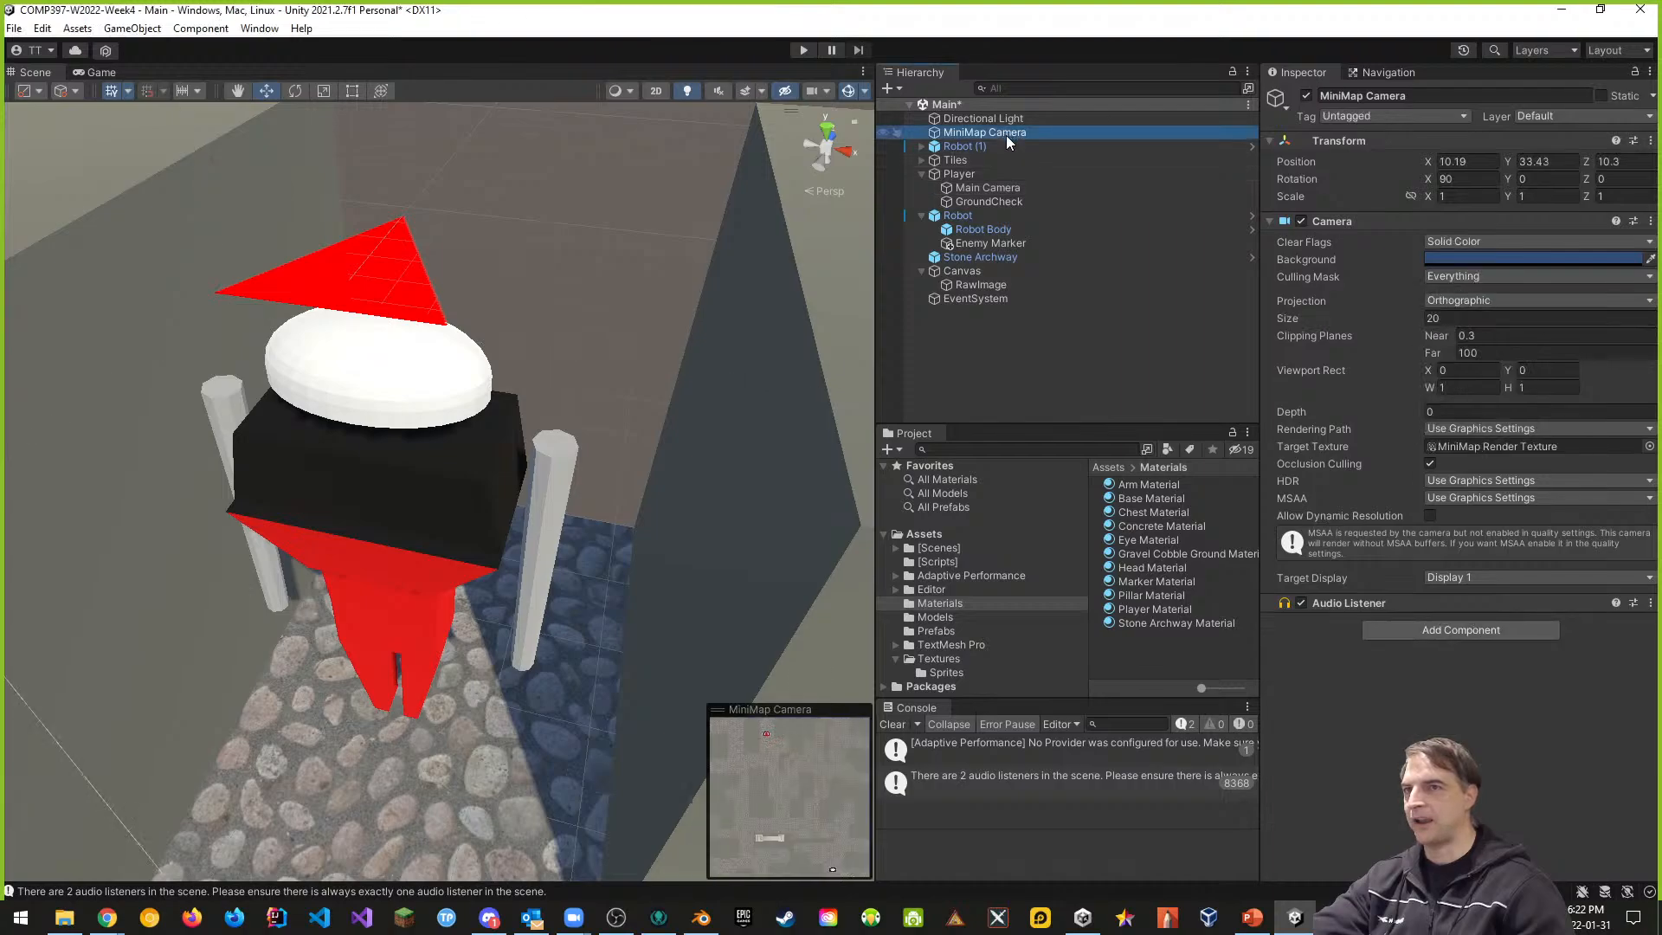
click(1475, 274)
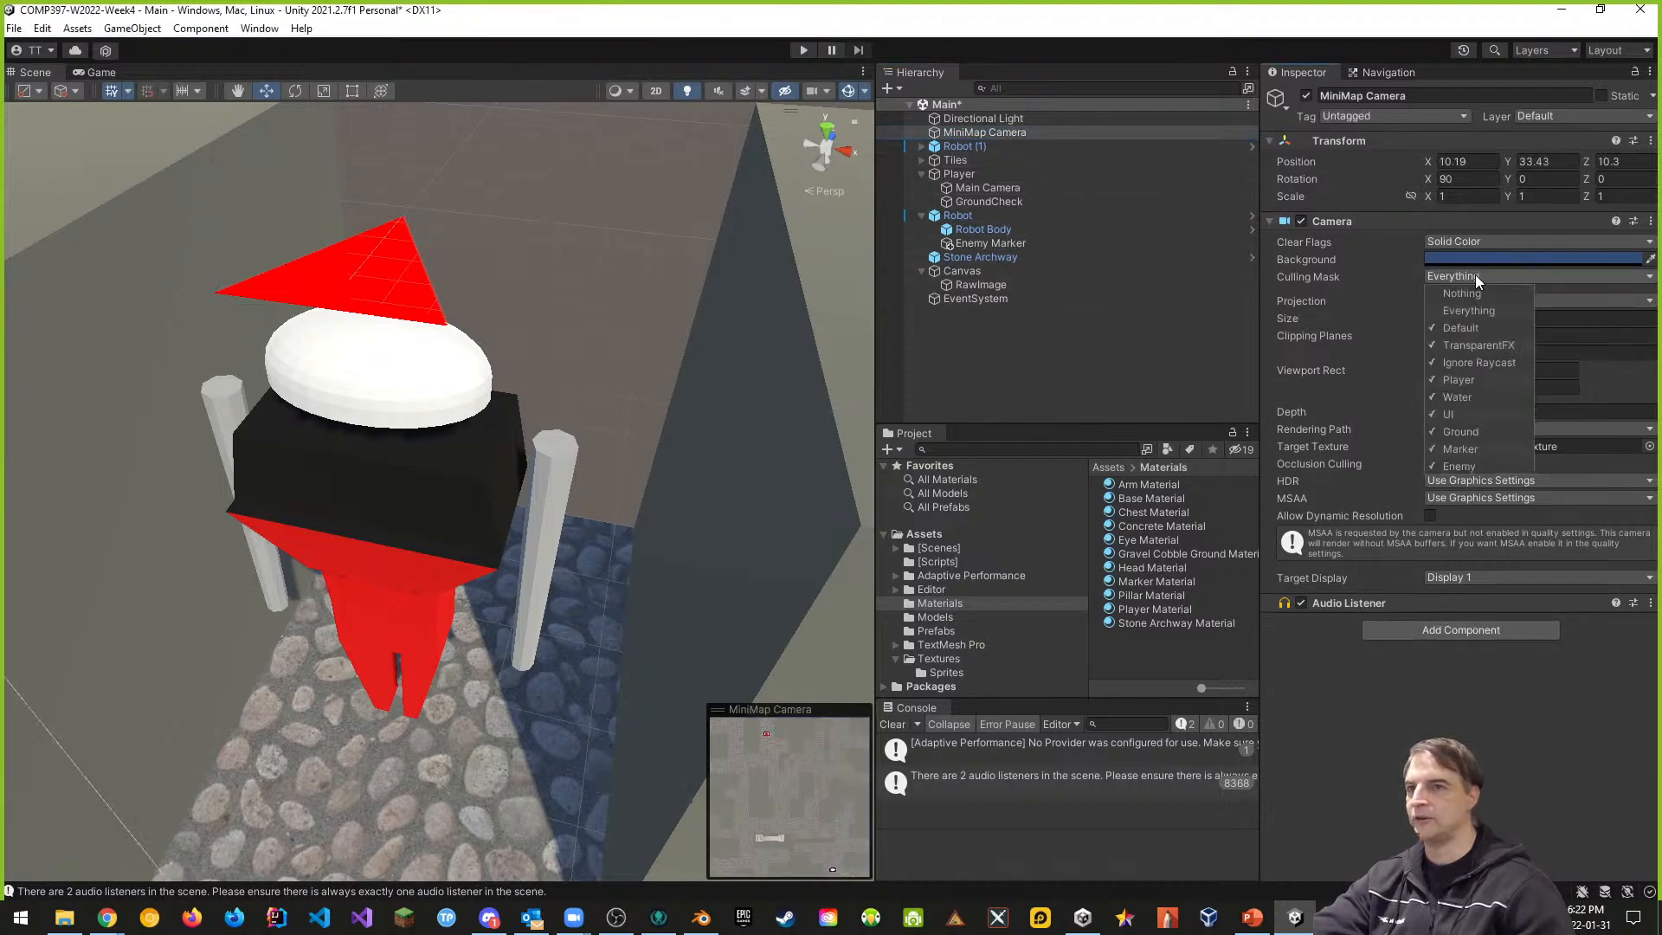
click(1432, 467)
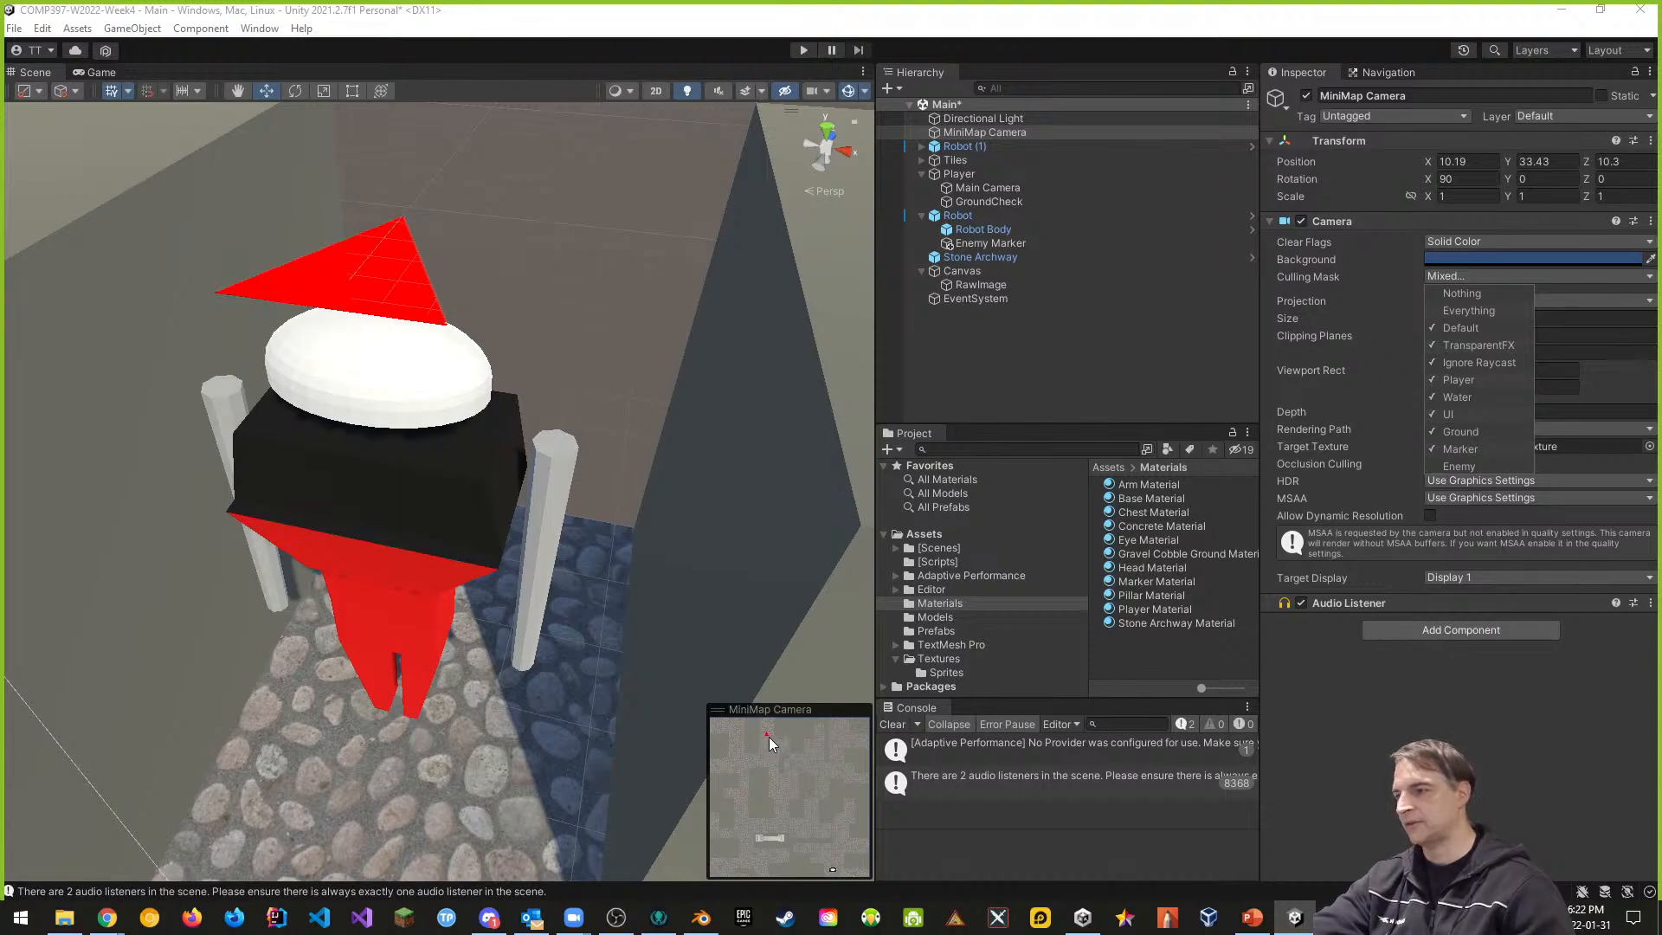
click(99, 72)
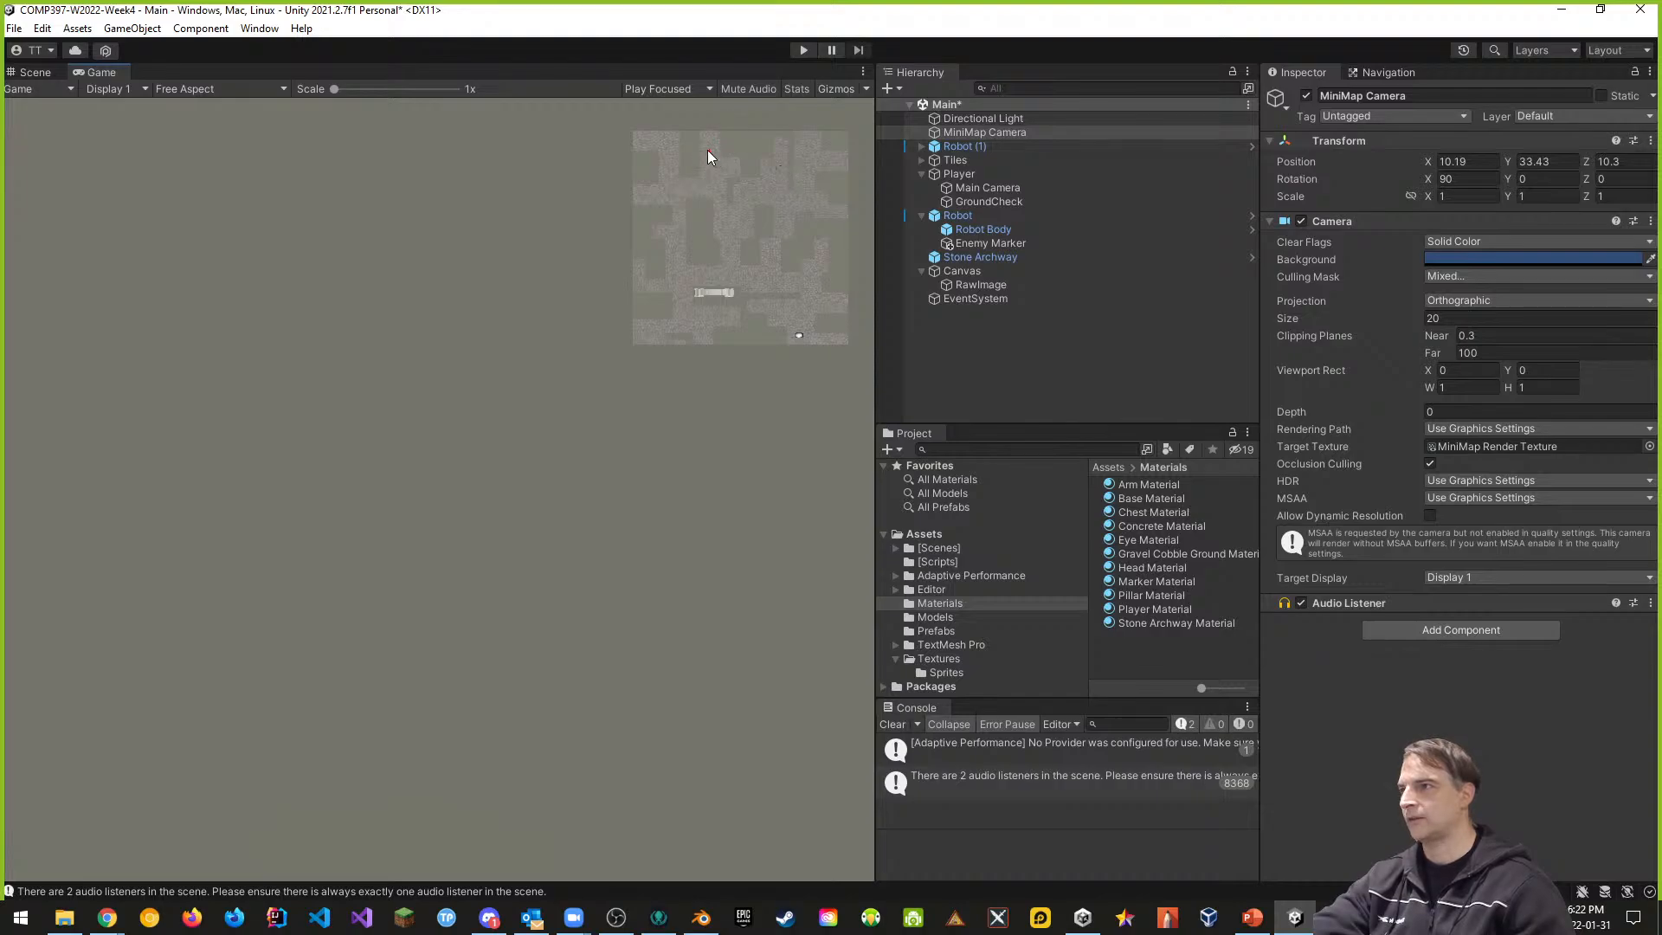
click(34, 72)
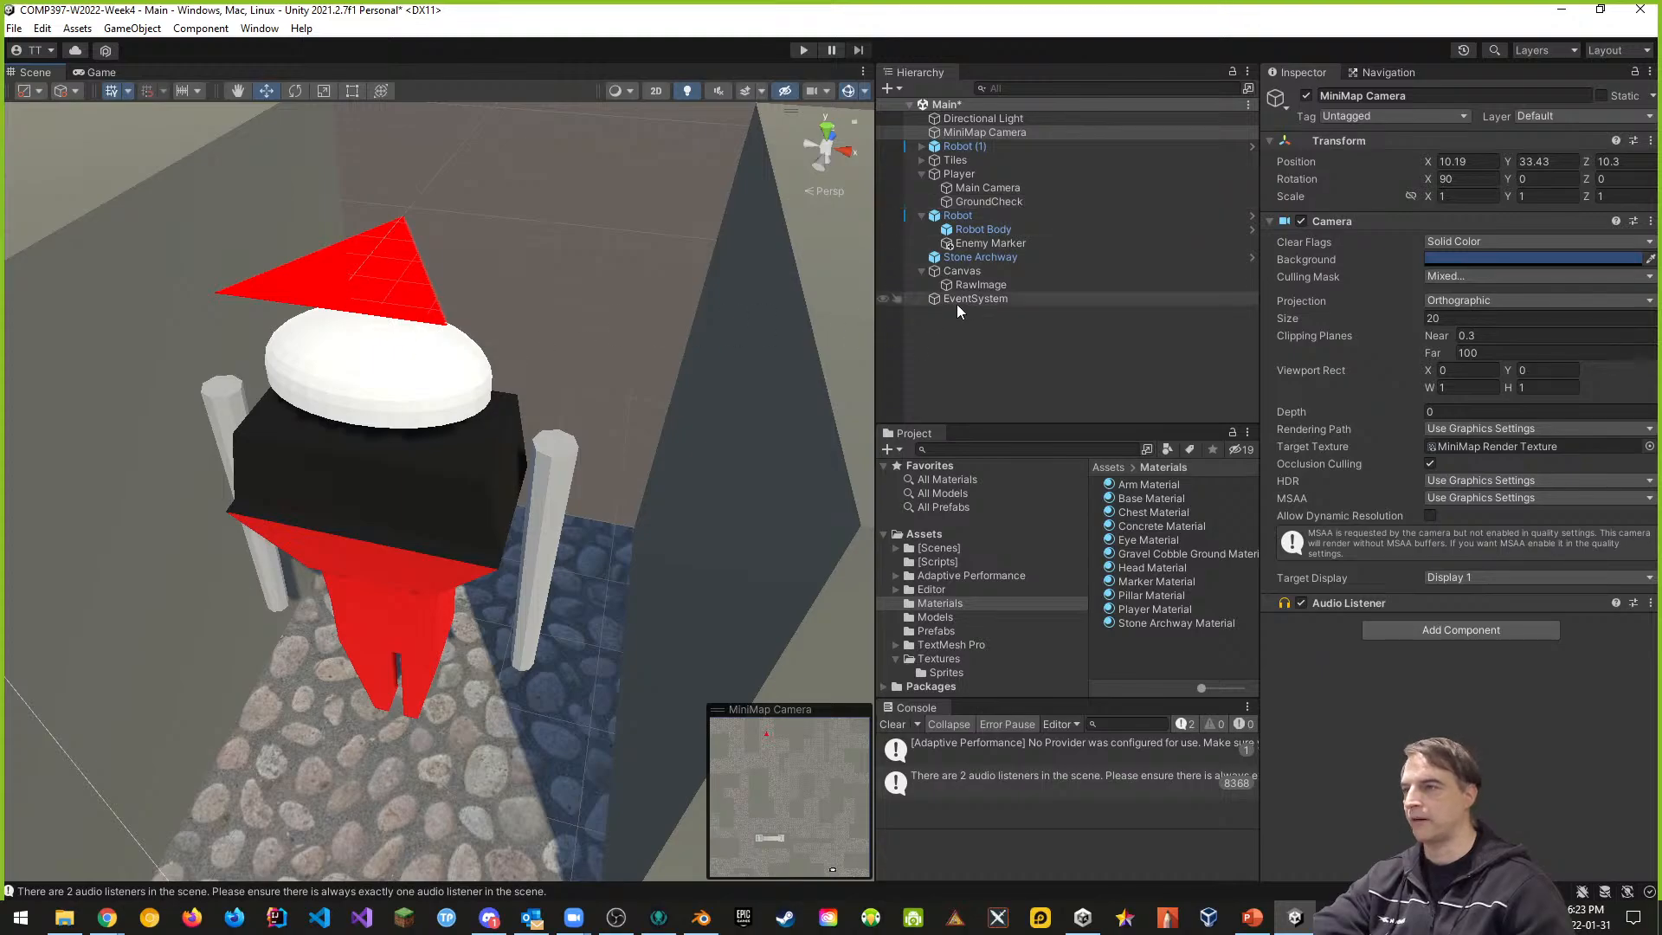
- Set the Enemy Marker's scale to 2 on X, Y and Z and check its size on the minimap
click(992, 244)
click(1477, 195)
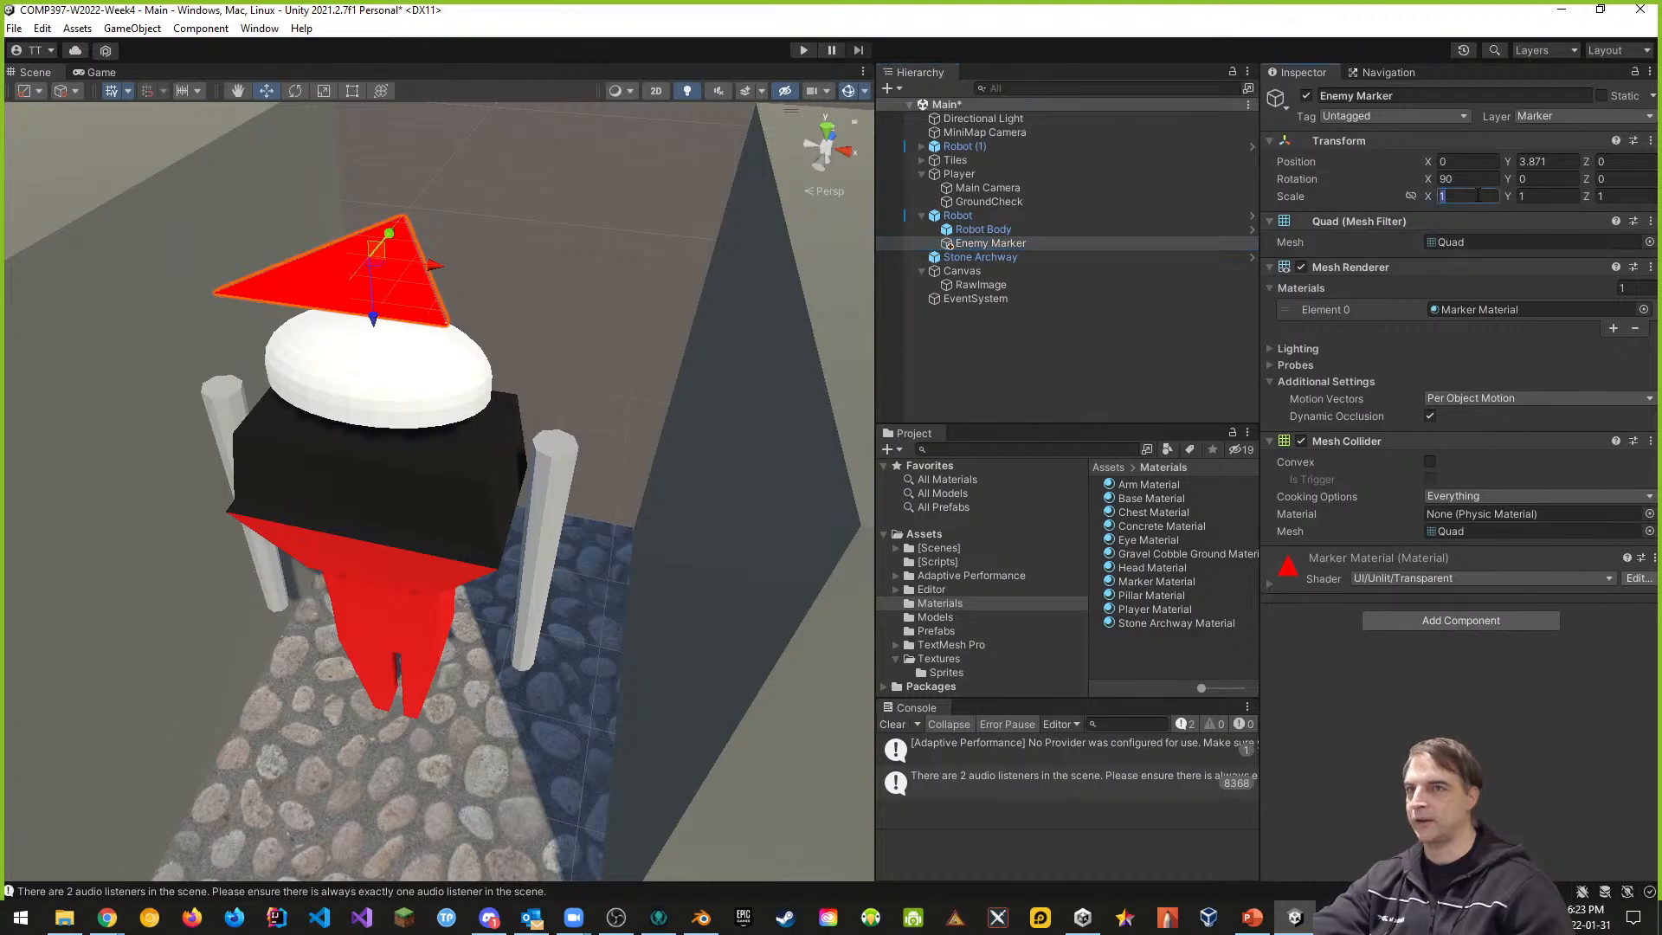
text(2)
key(Tab)
text(2)
click(1622, 194)
text(2)
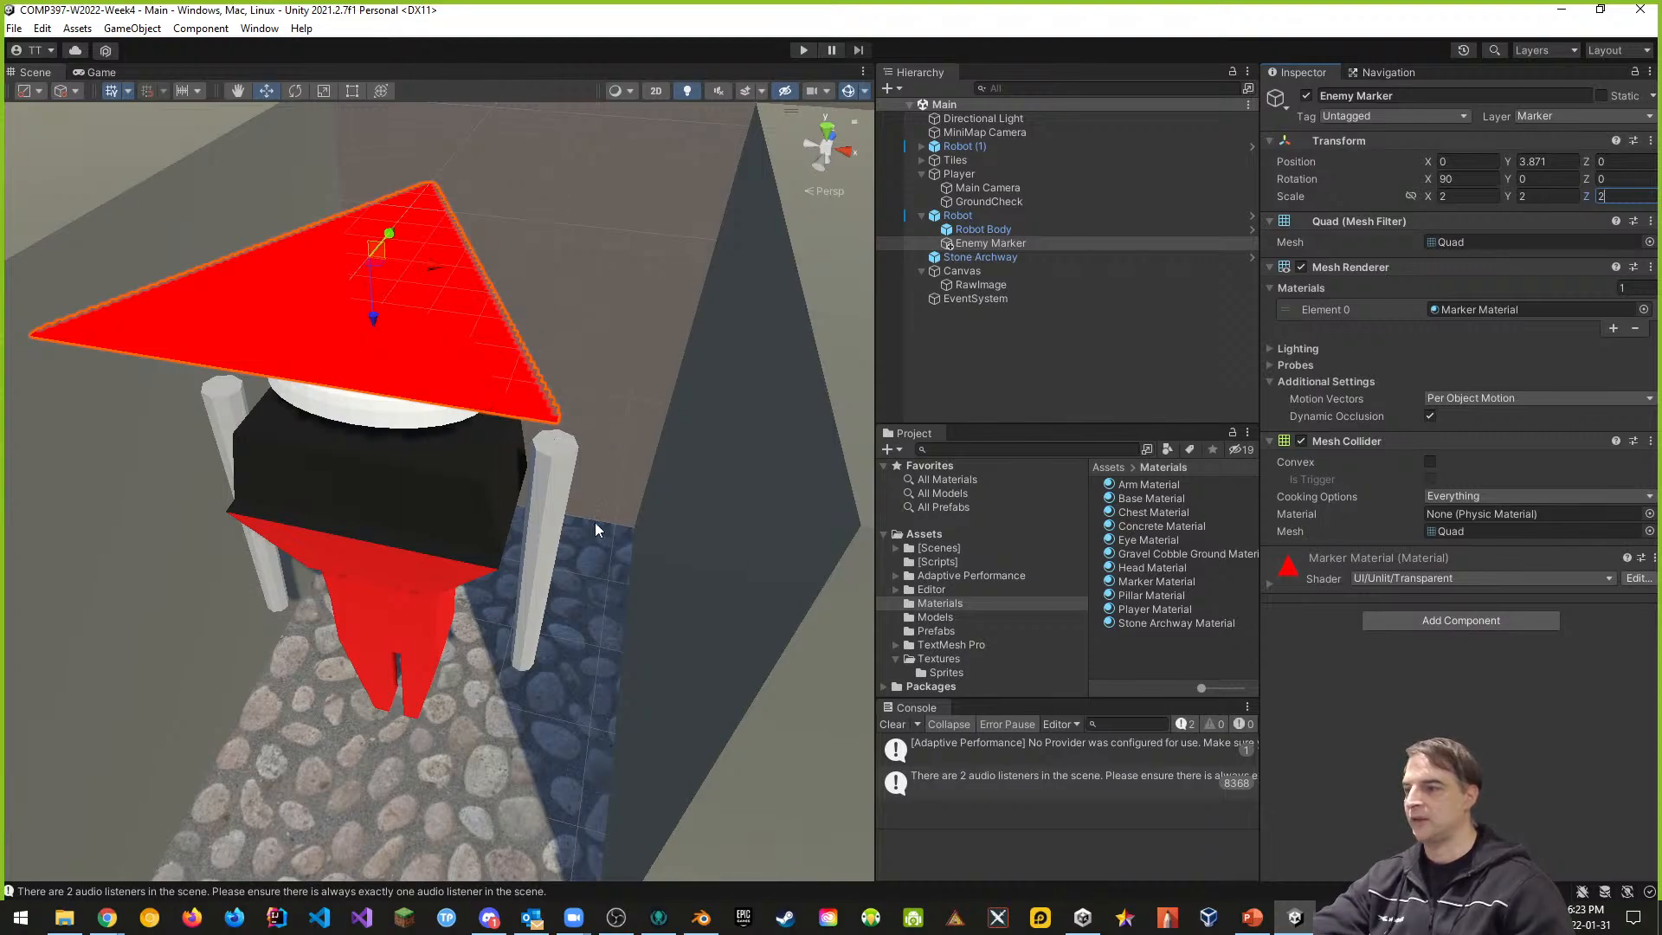
click(99, 73)
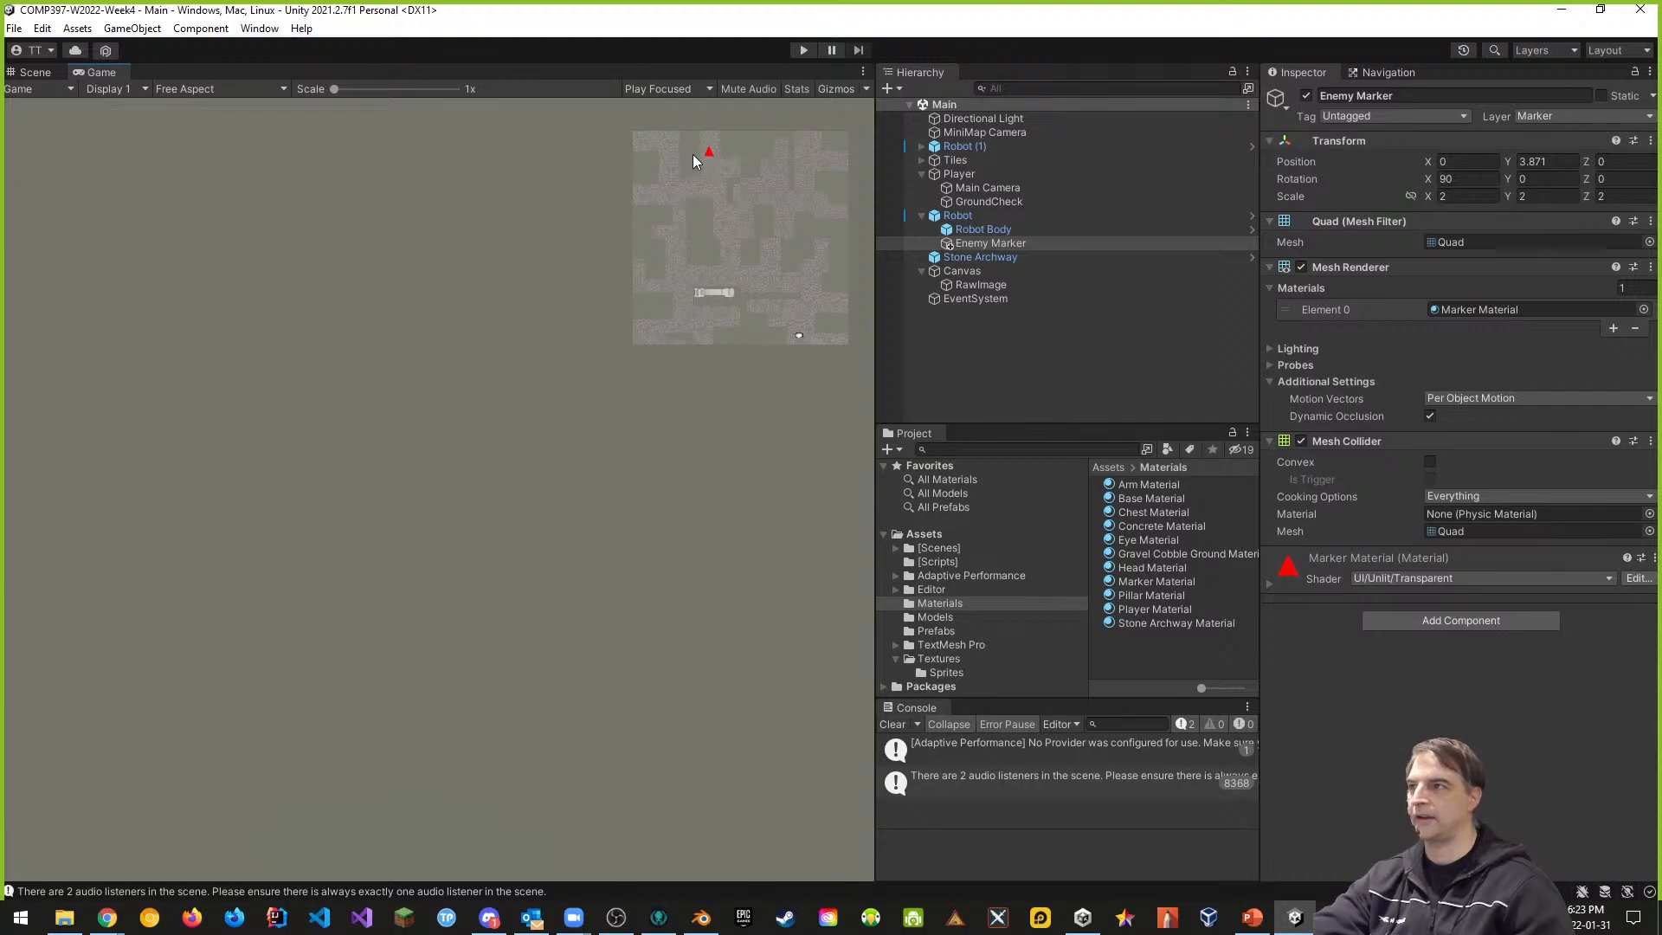
click(41, 73)
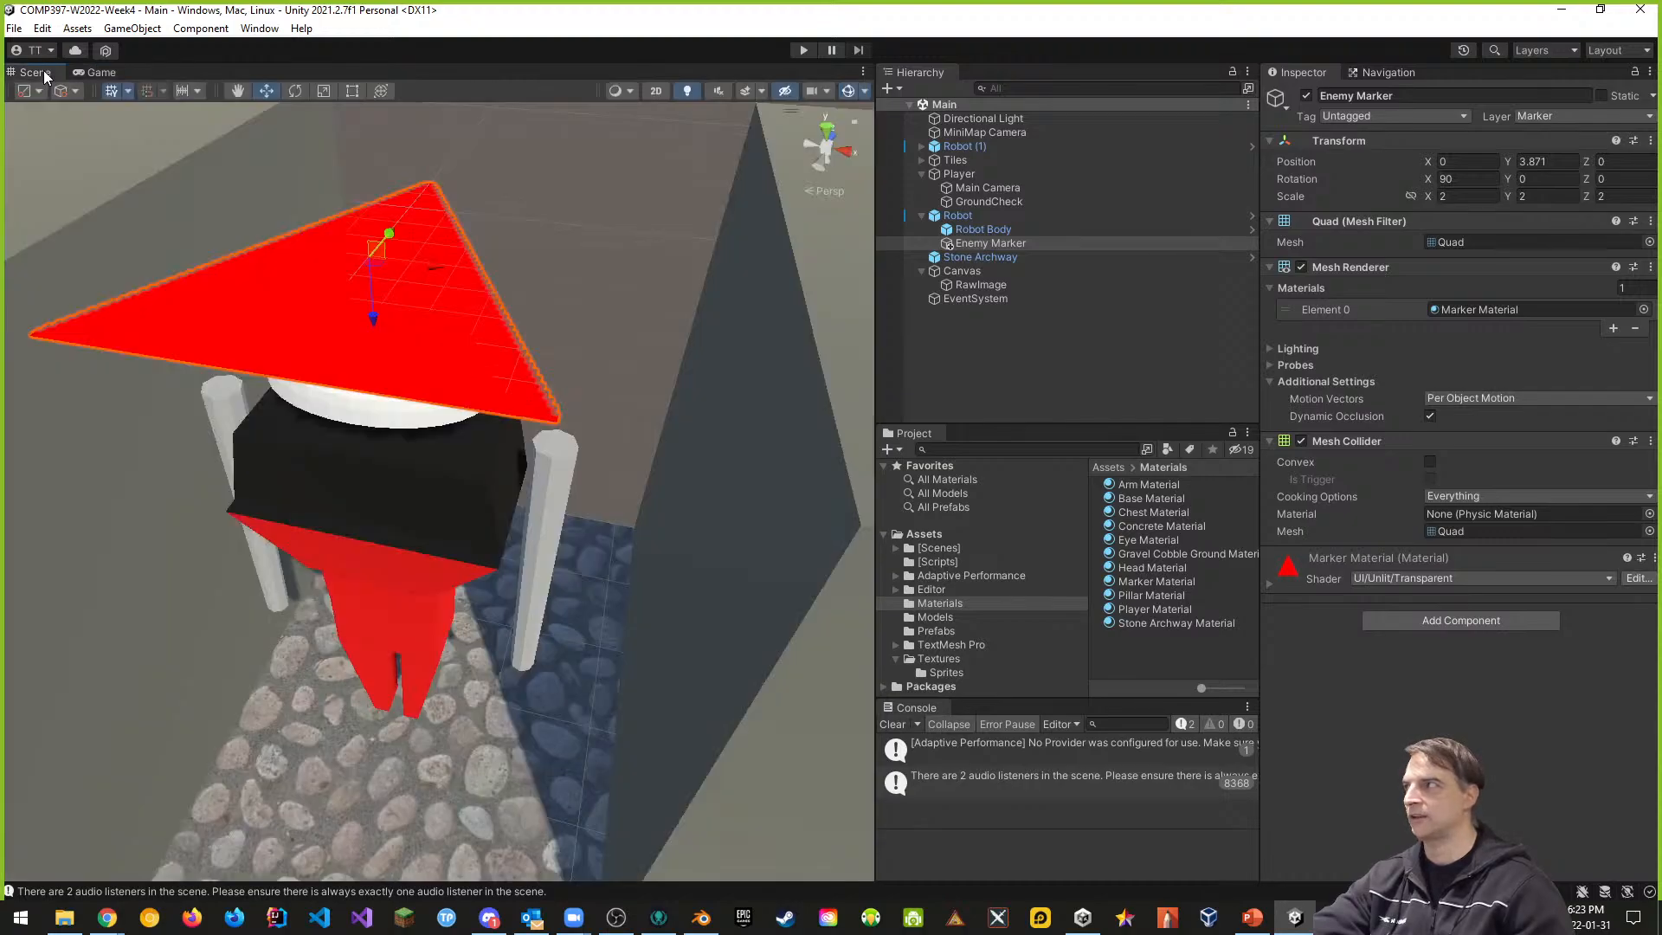
- Apply all of the Robot's overrides to its prefab
mouse_move(601, 380)
right_down()
mouse_move(181, 427)
mouse_move(46, 424)
mouse_move(507, 448)
mouse_move(471, 477)
right_up()
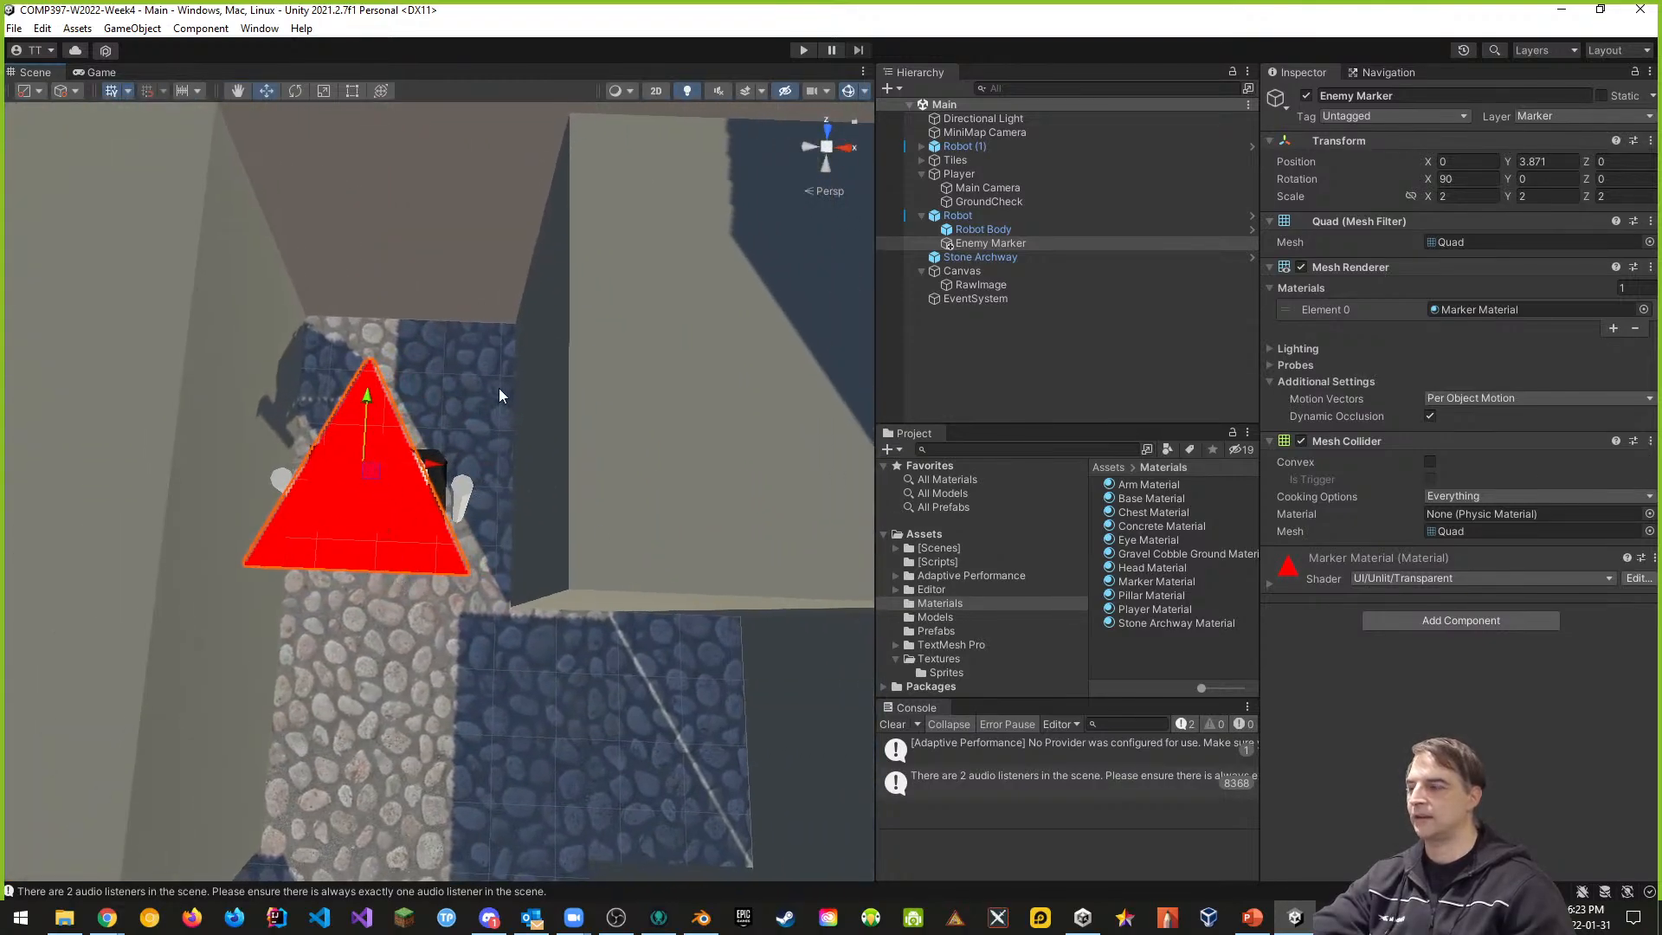
mouse_move(498, 388)
right_down()
mouse_move(441, 573)
mouse_move(507, 346)
right_up()
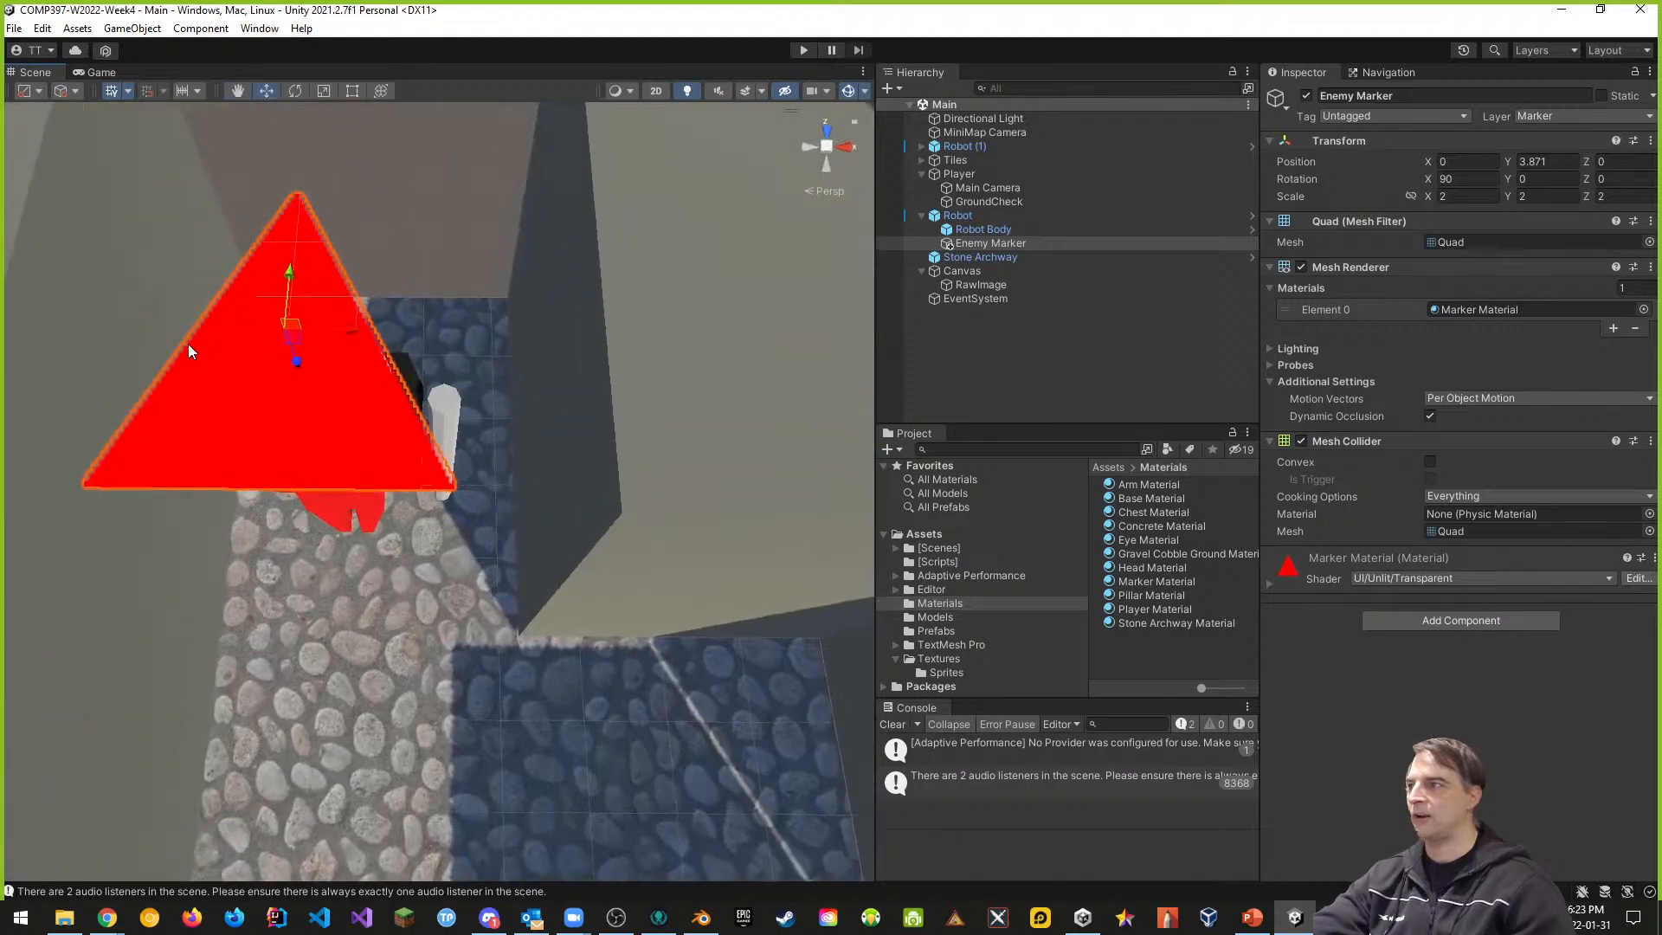
click(1080, 216)
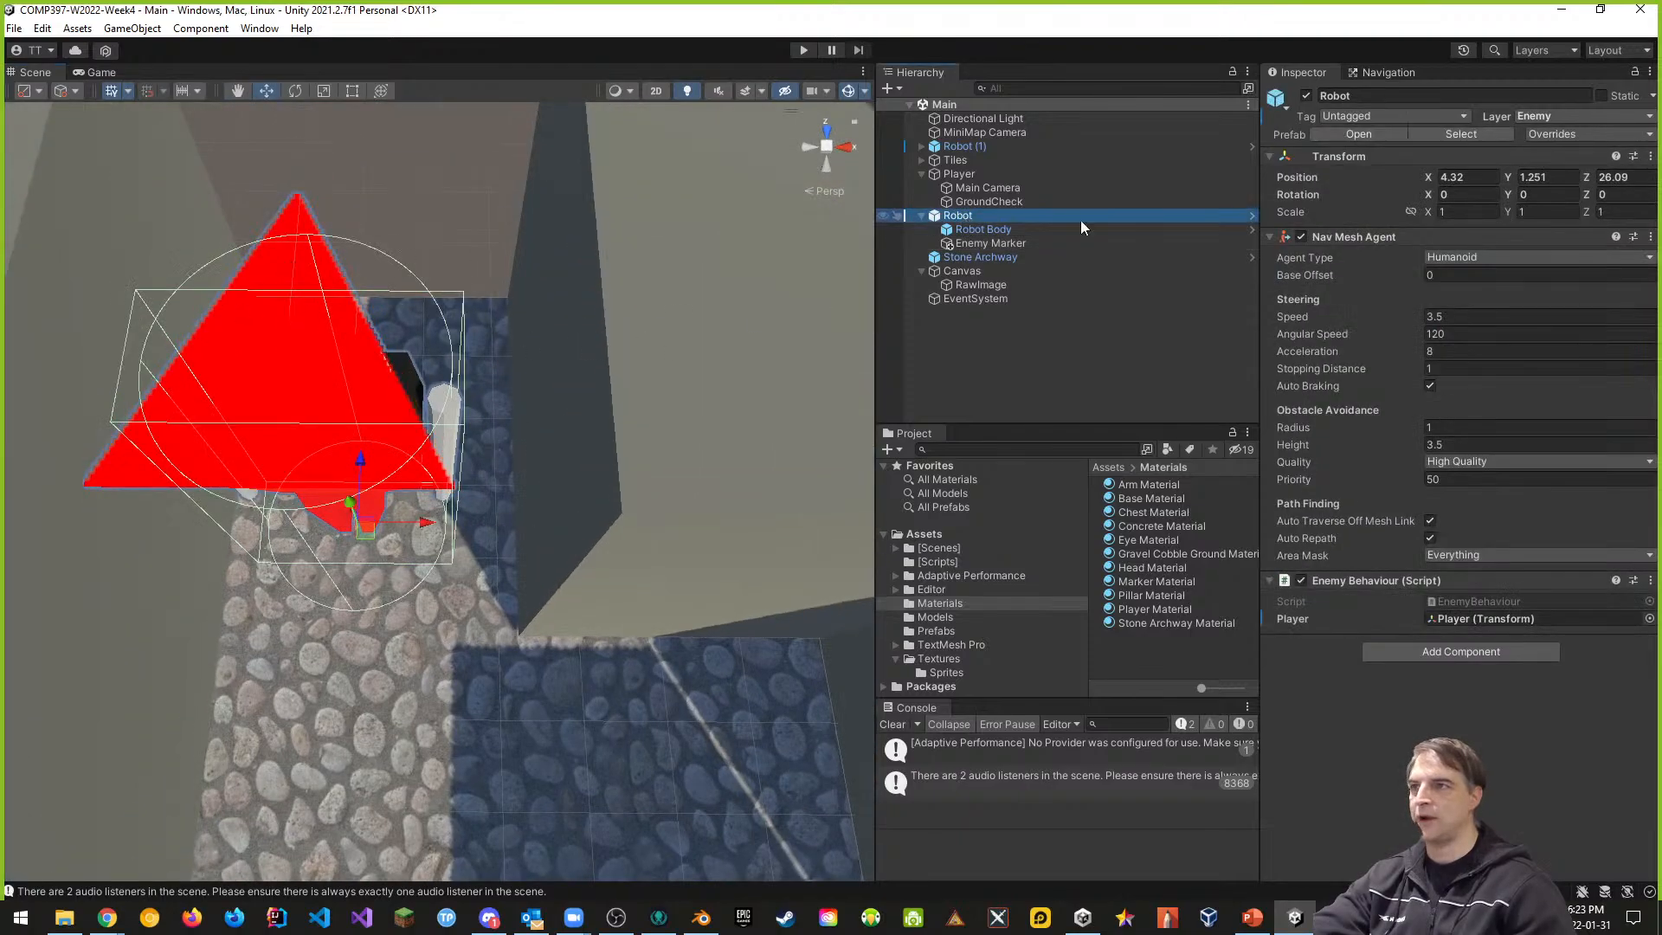
click(1579, 134)
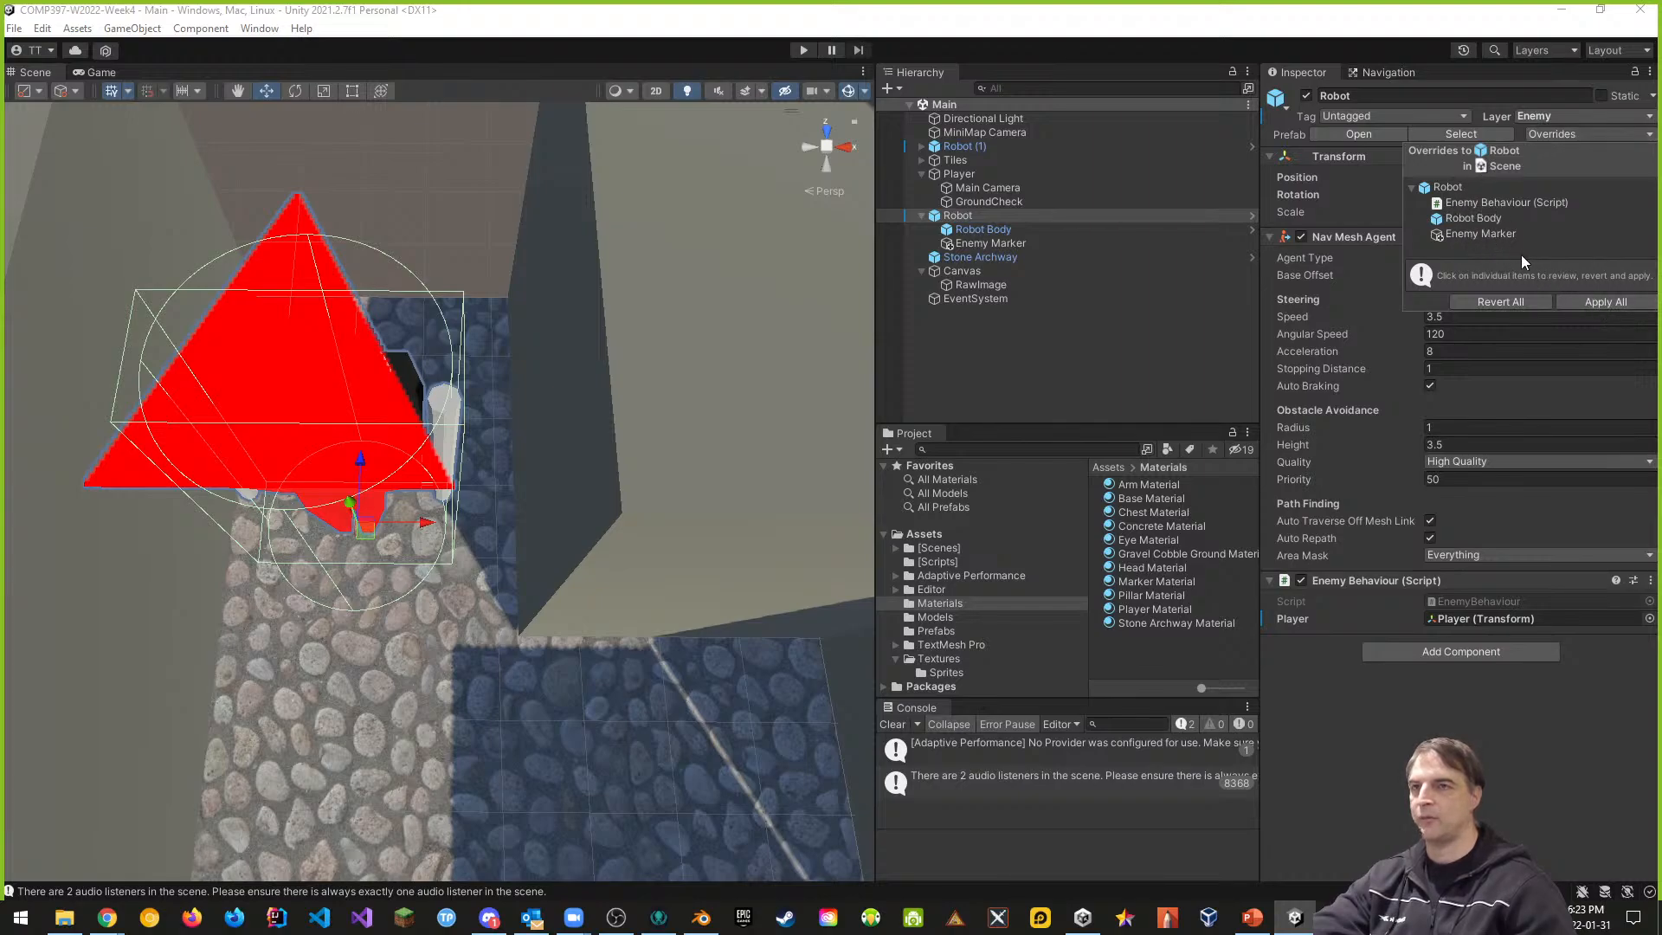
click(1601, 299)
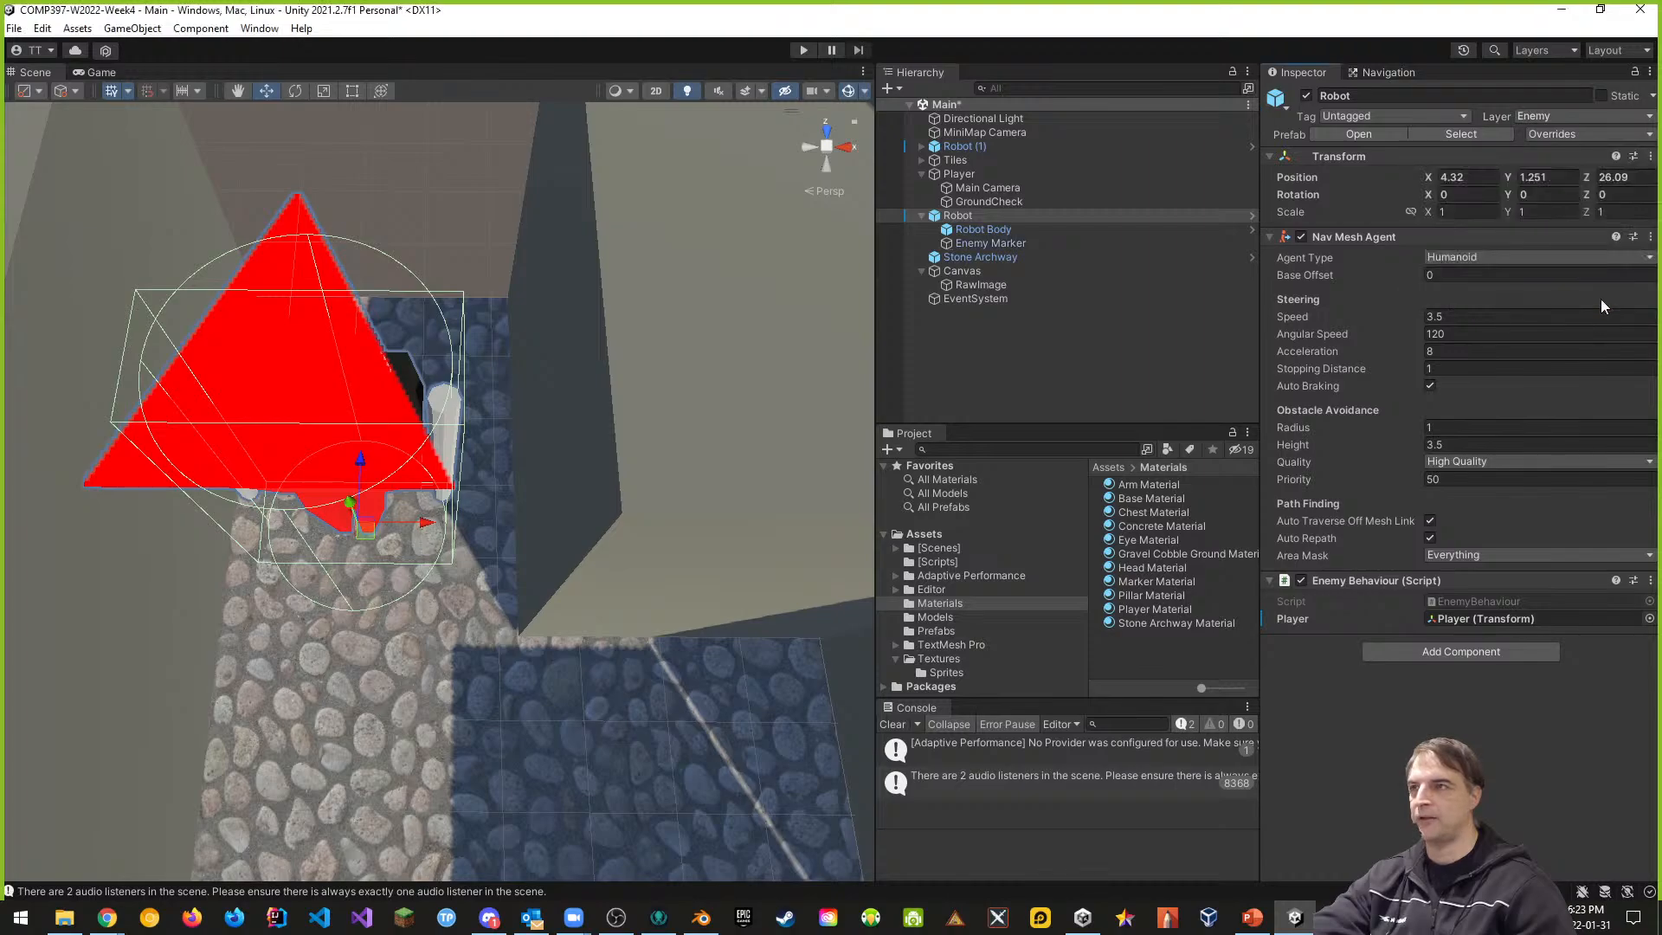
- Inspect the Enemy Marker on Robot (1), and run the game briefly to check both robots' markers on the minimap
click(922, 146)
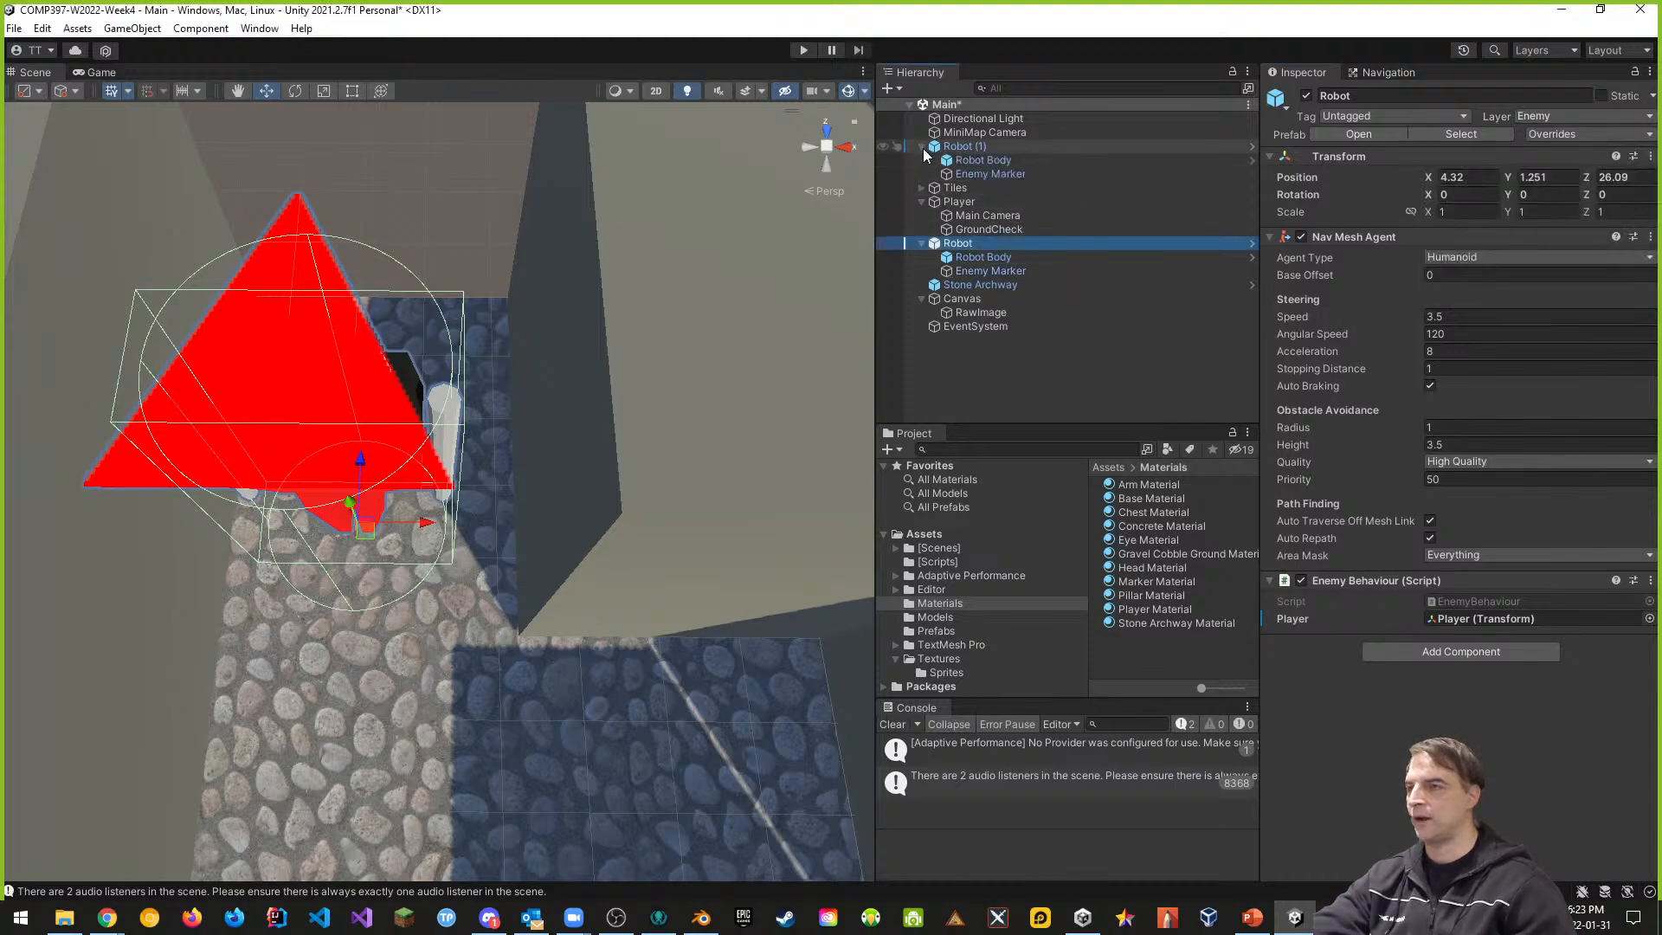
click(997, 174)
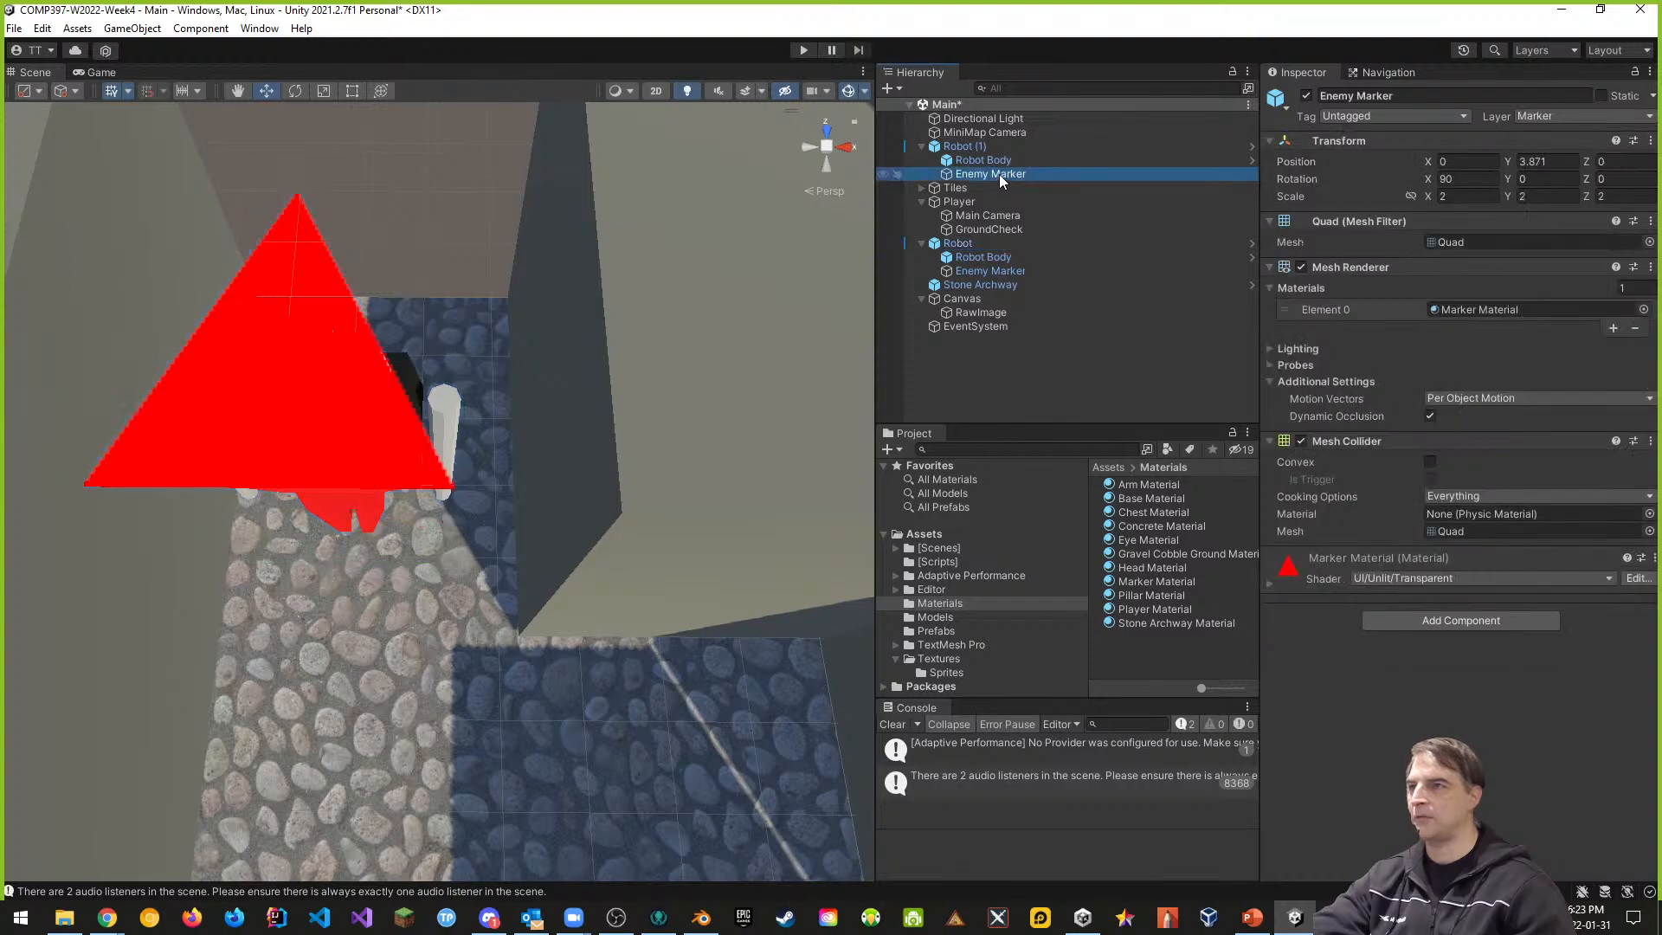
double_click(962, 146)
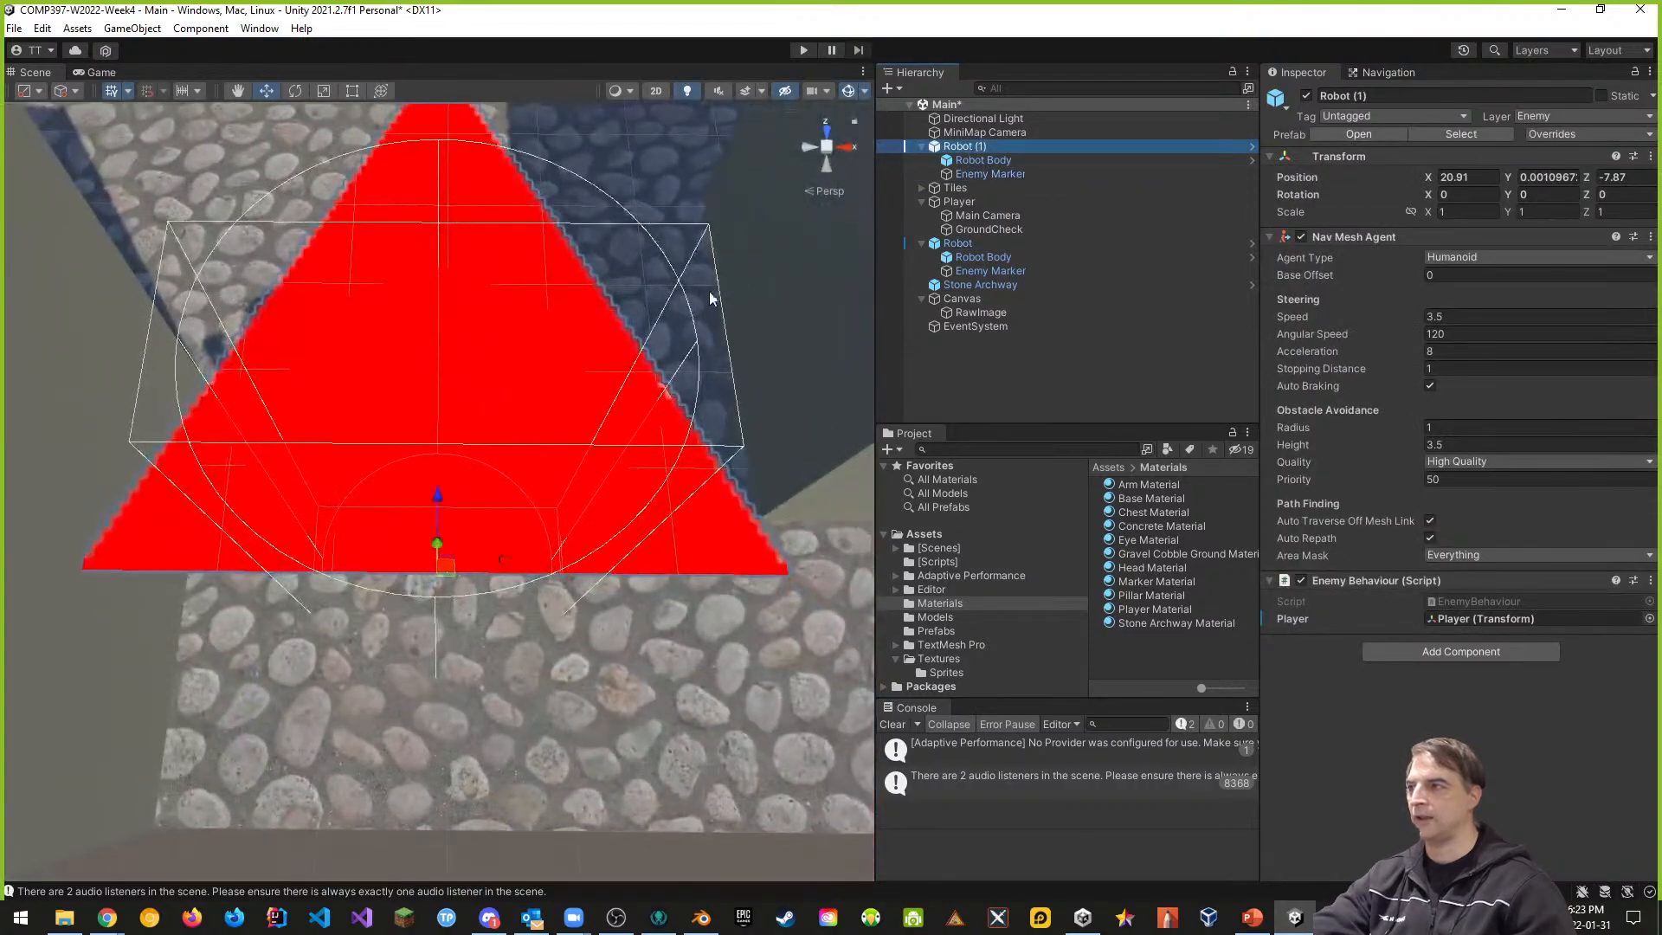
right_drag(697, 308, 480, 208)
key(d)
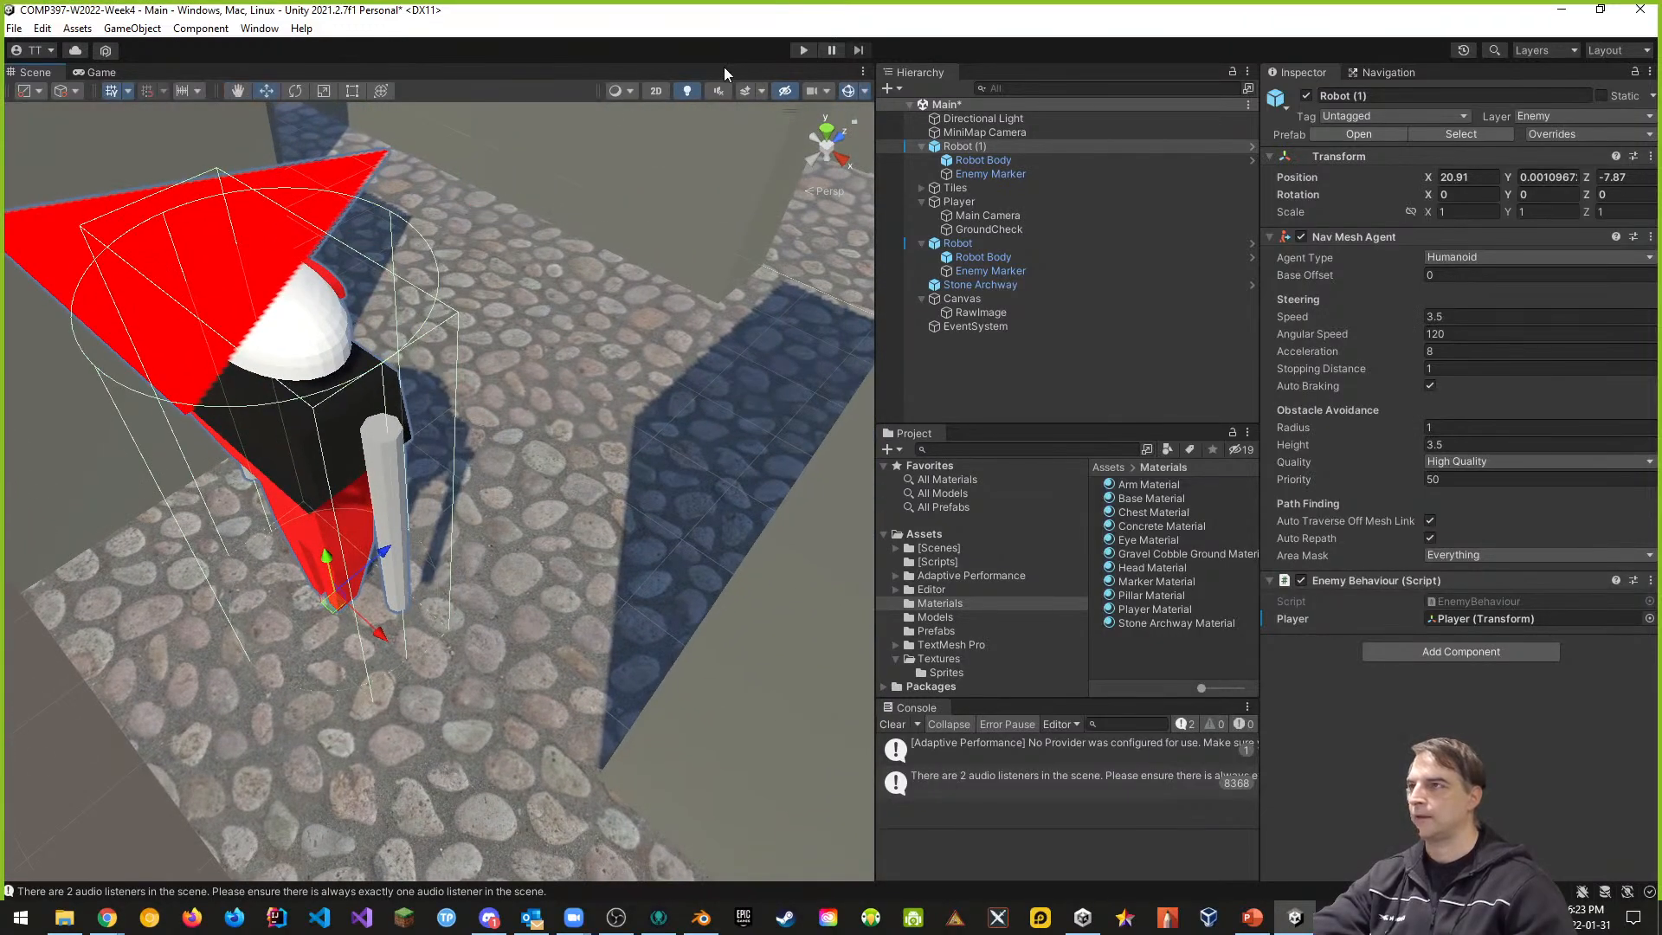
click(801, 51)
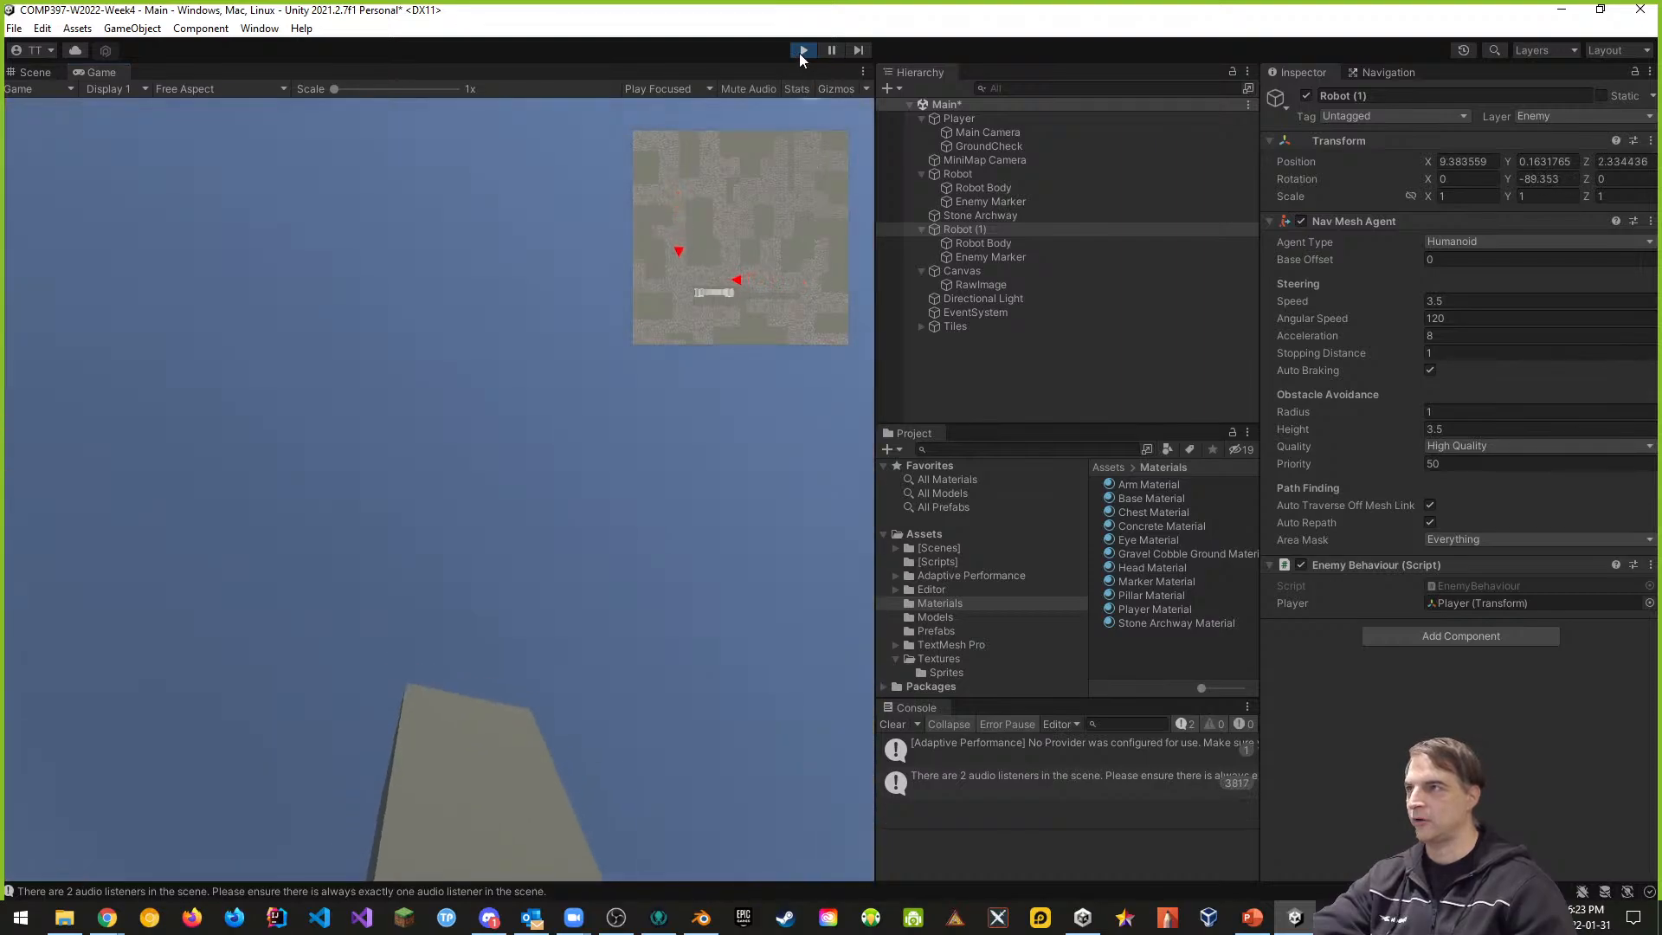
click(801, 51)
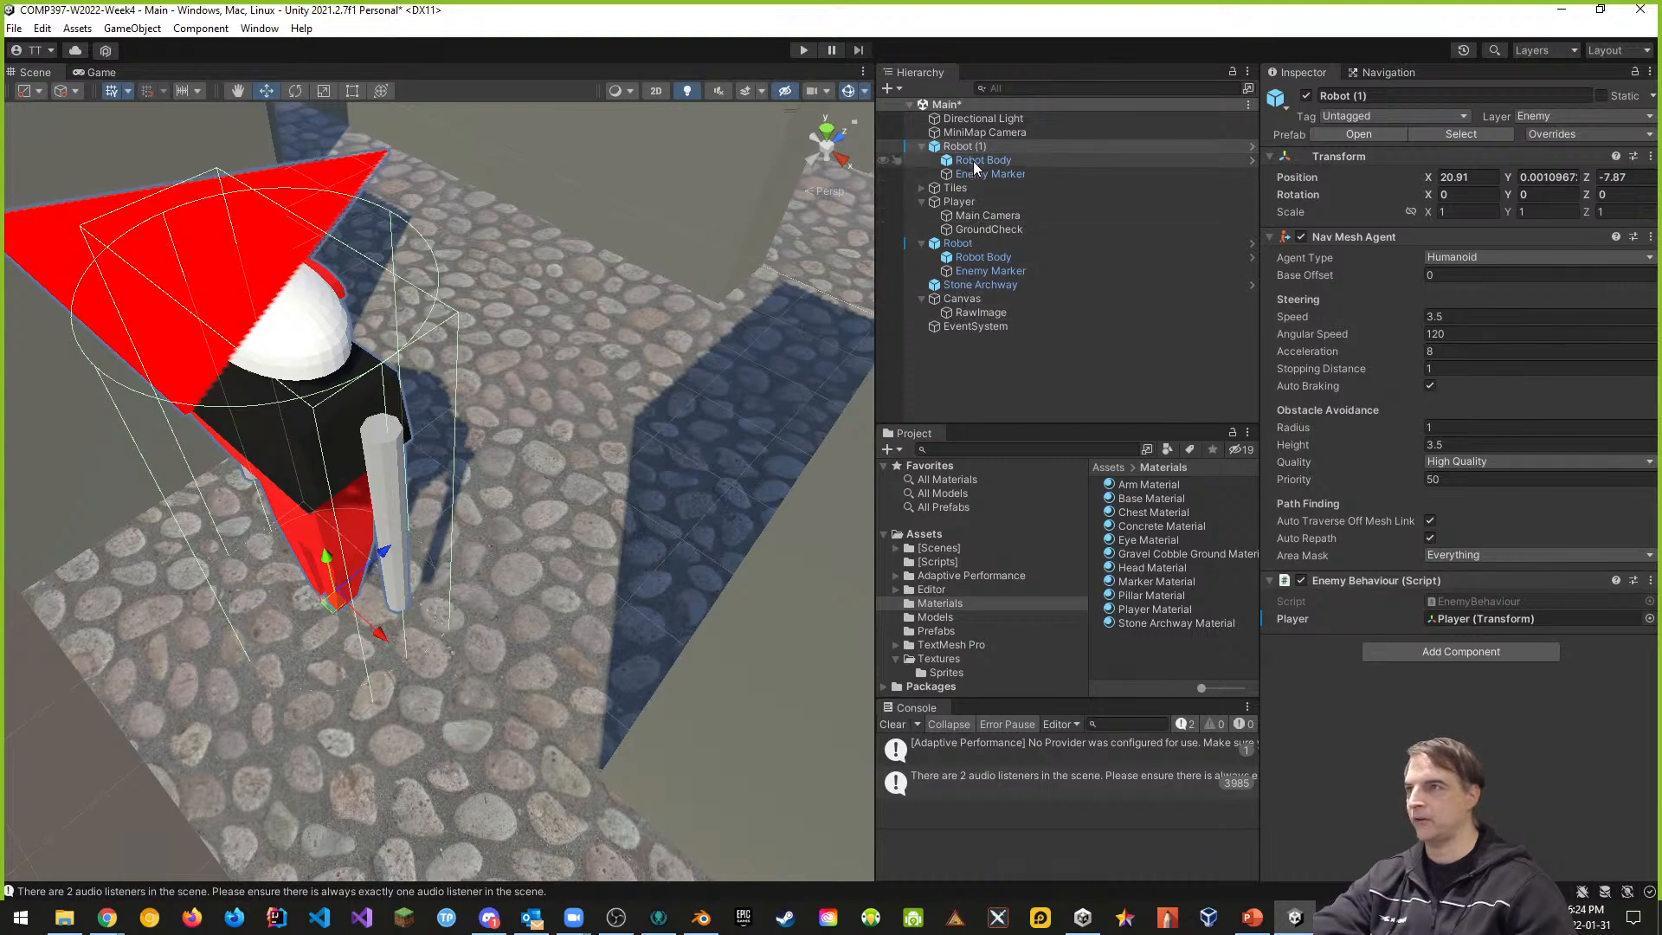
- Duplicate the Enemy Marker under the Robot
double_click(961, 201)
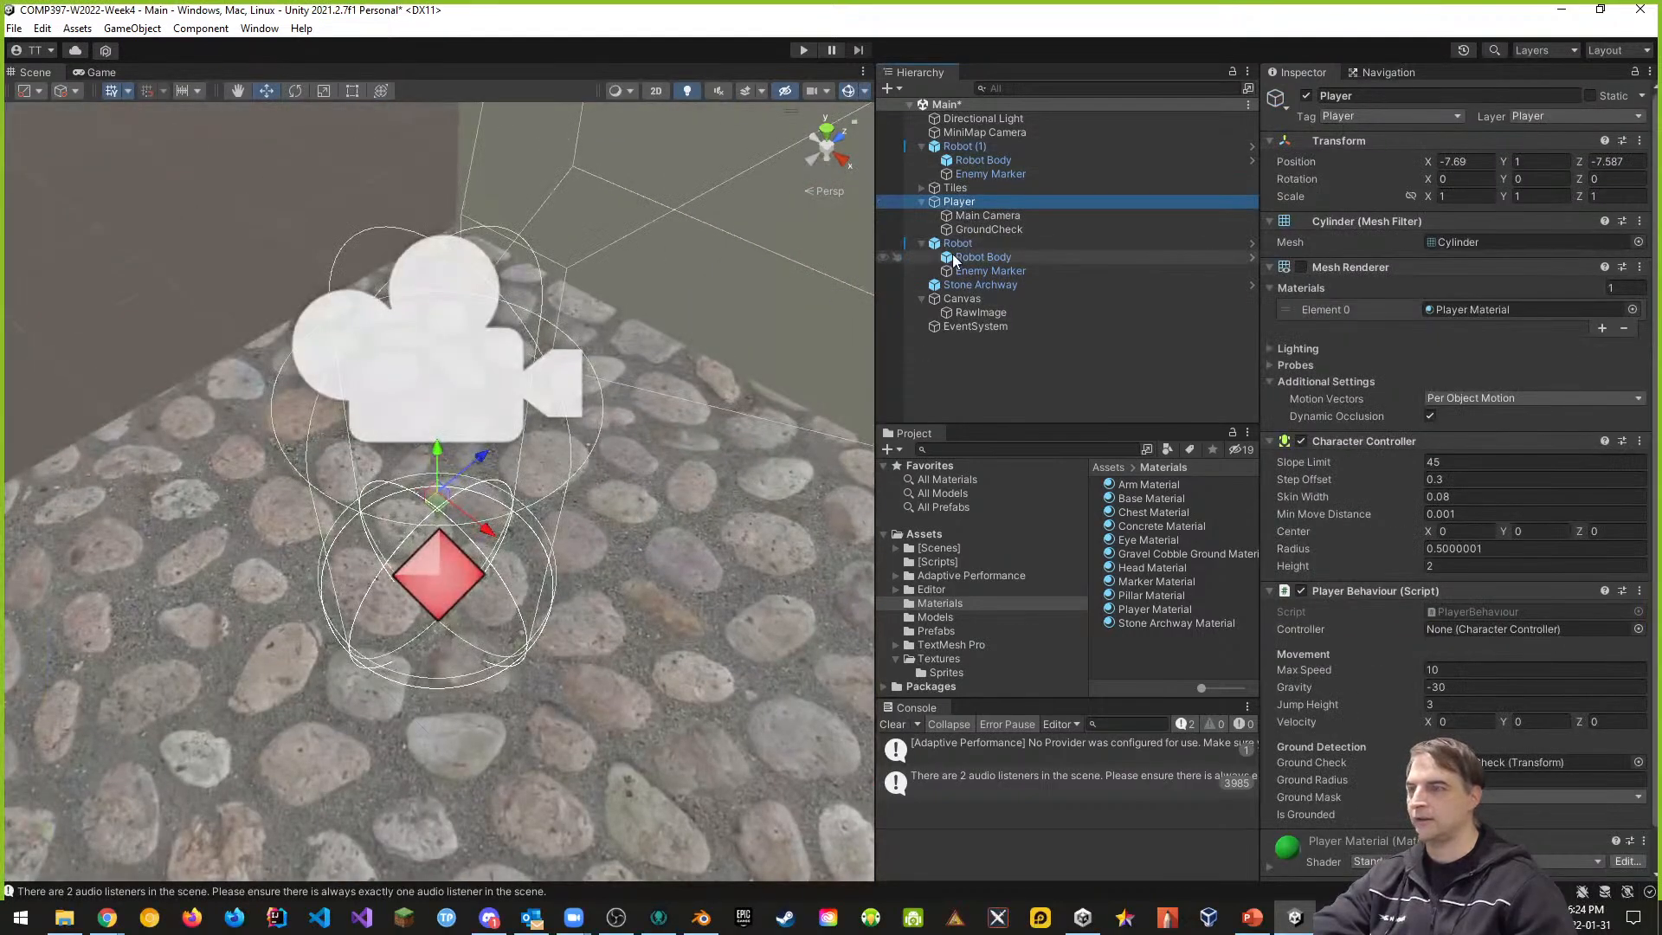
right_click(967, 210)
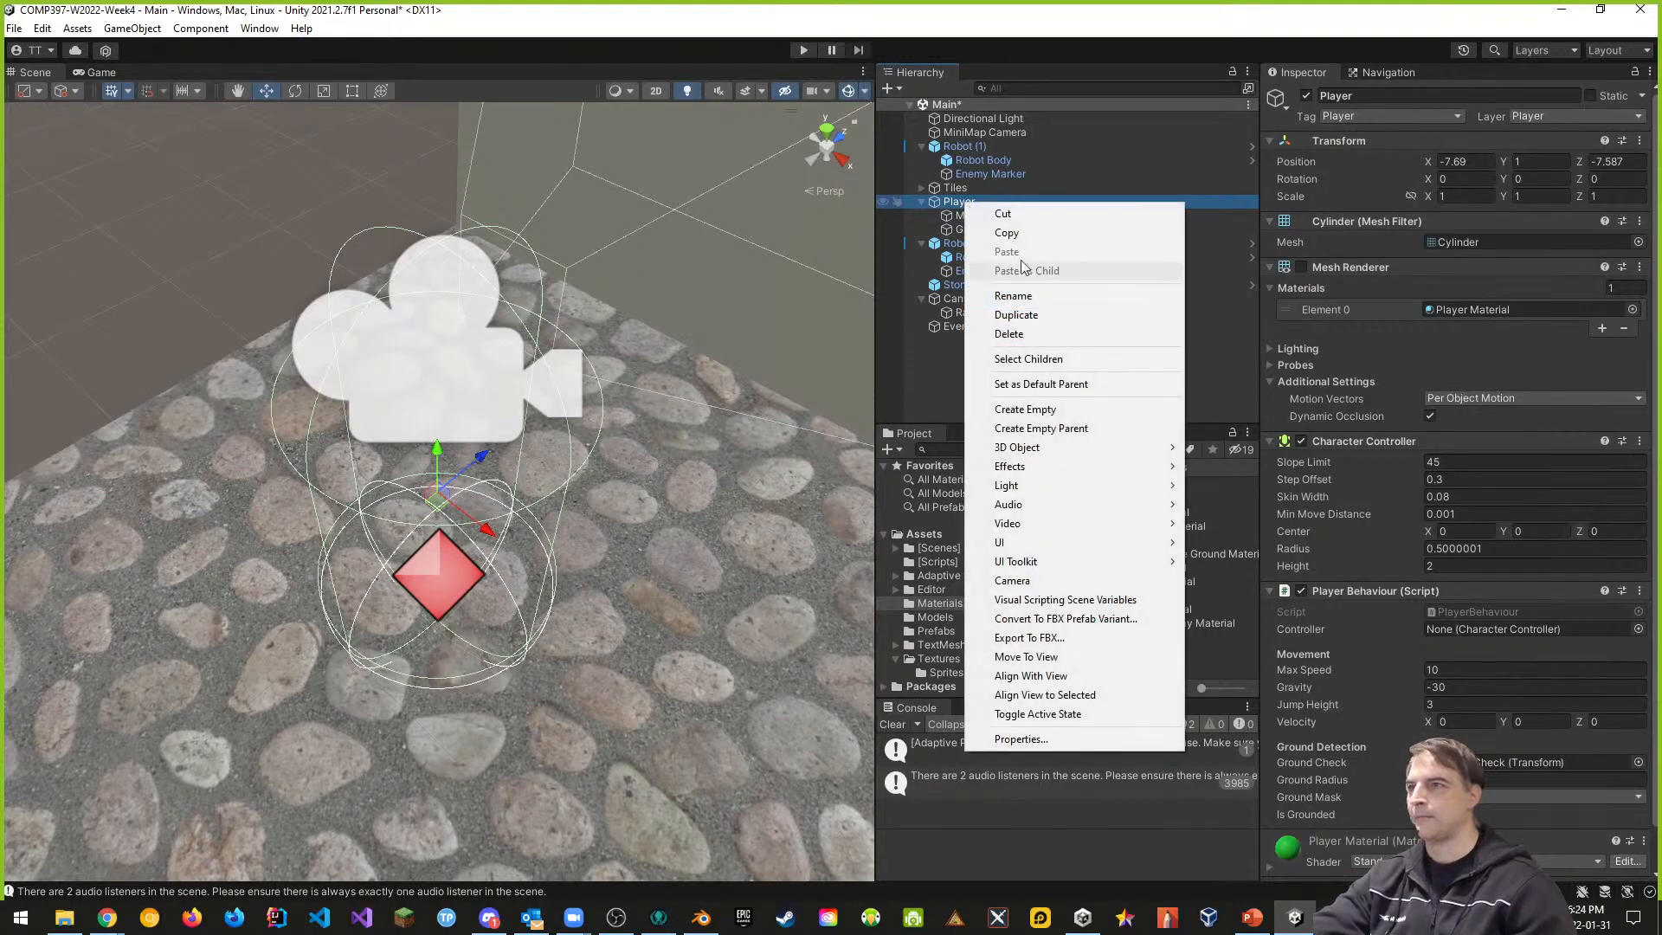
click(932, 357)
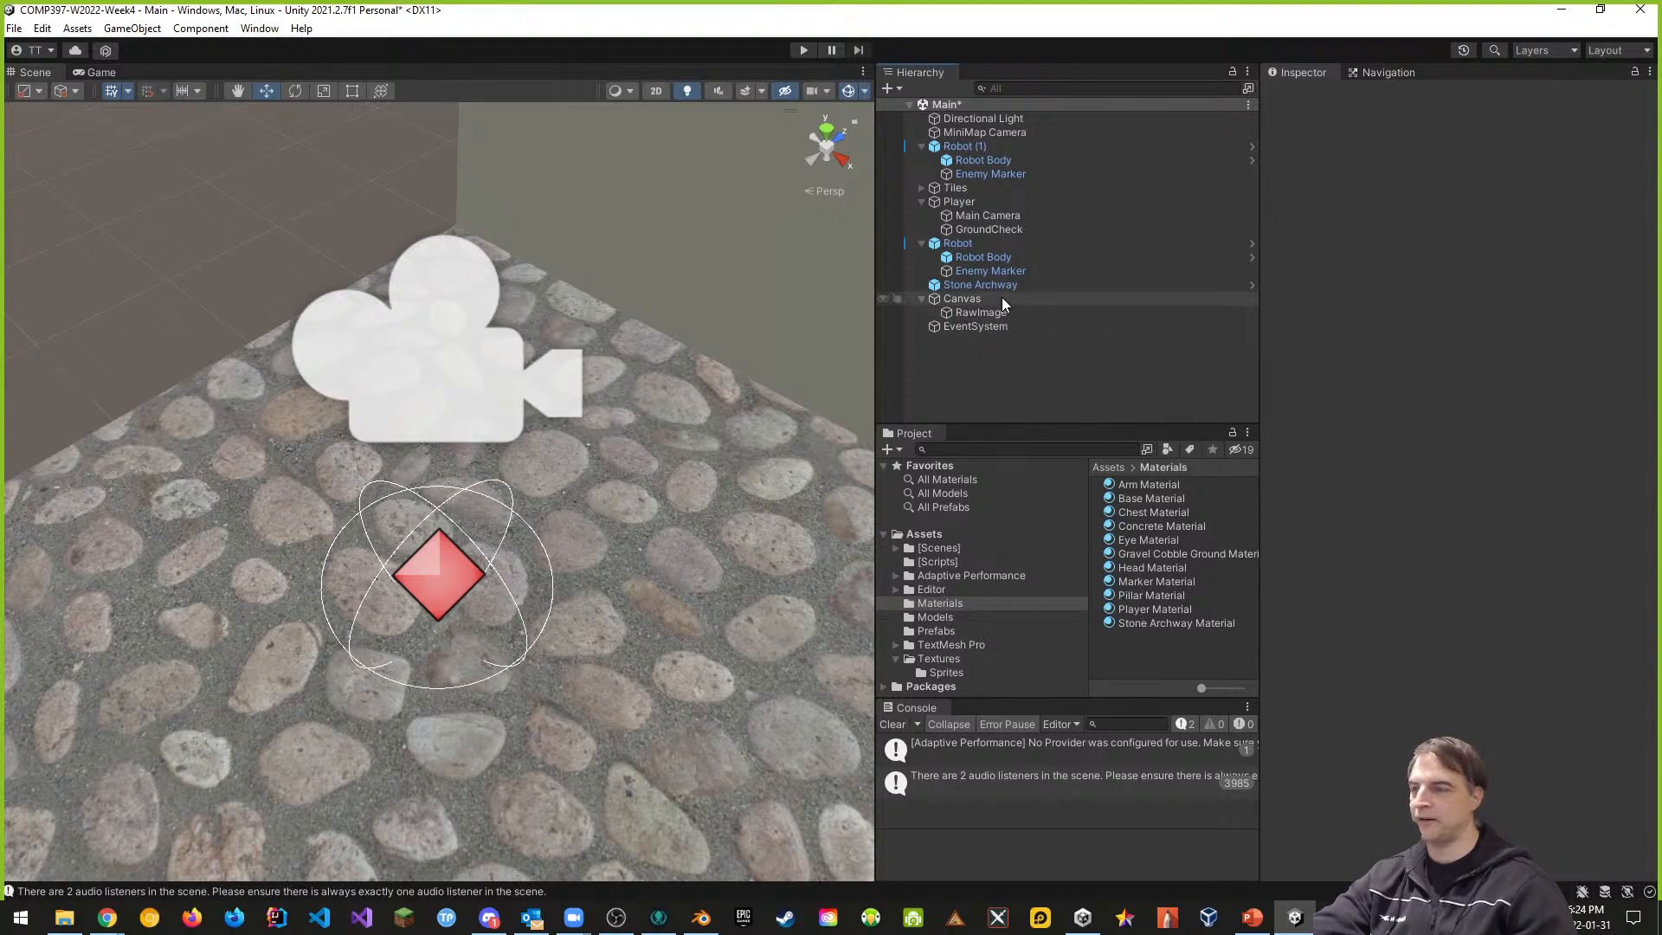
click(984, 272)
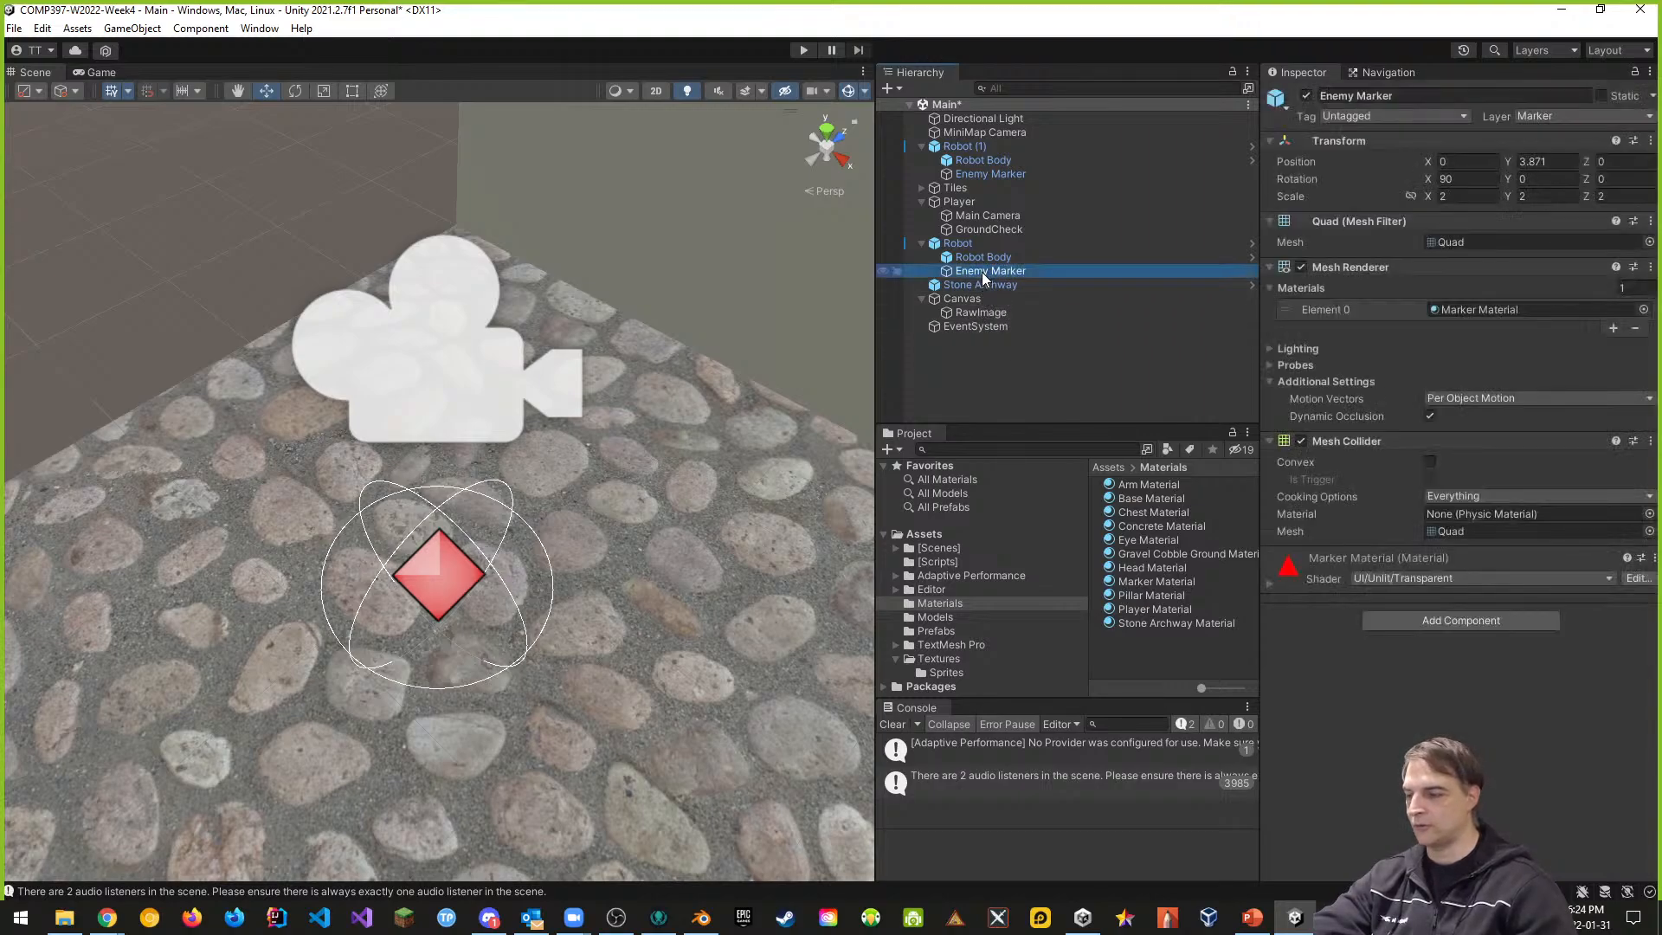
key(ctrl+d)
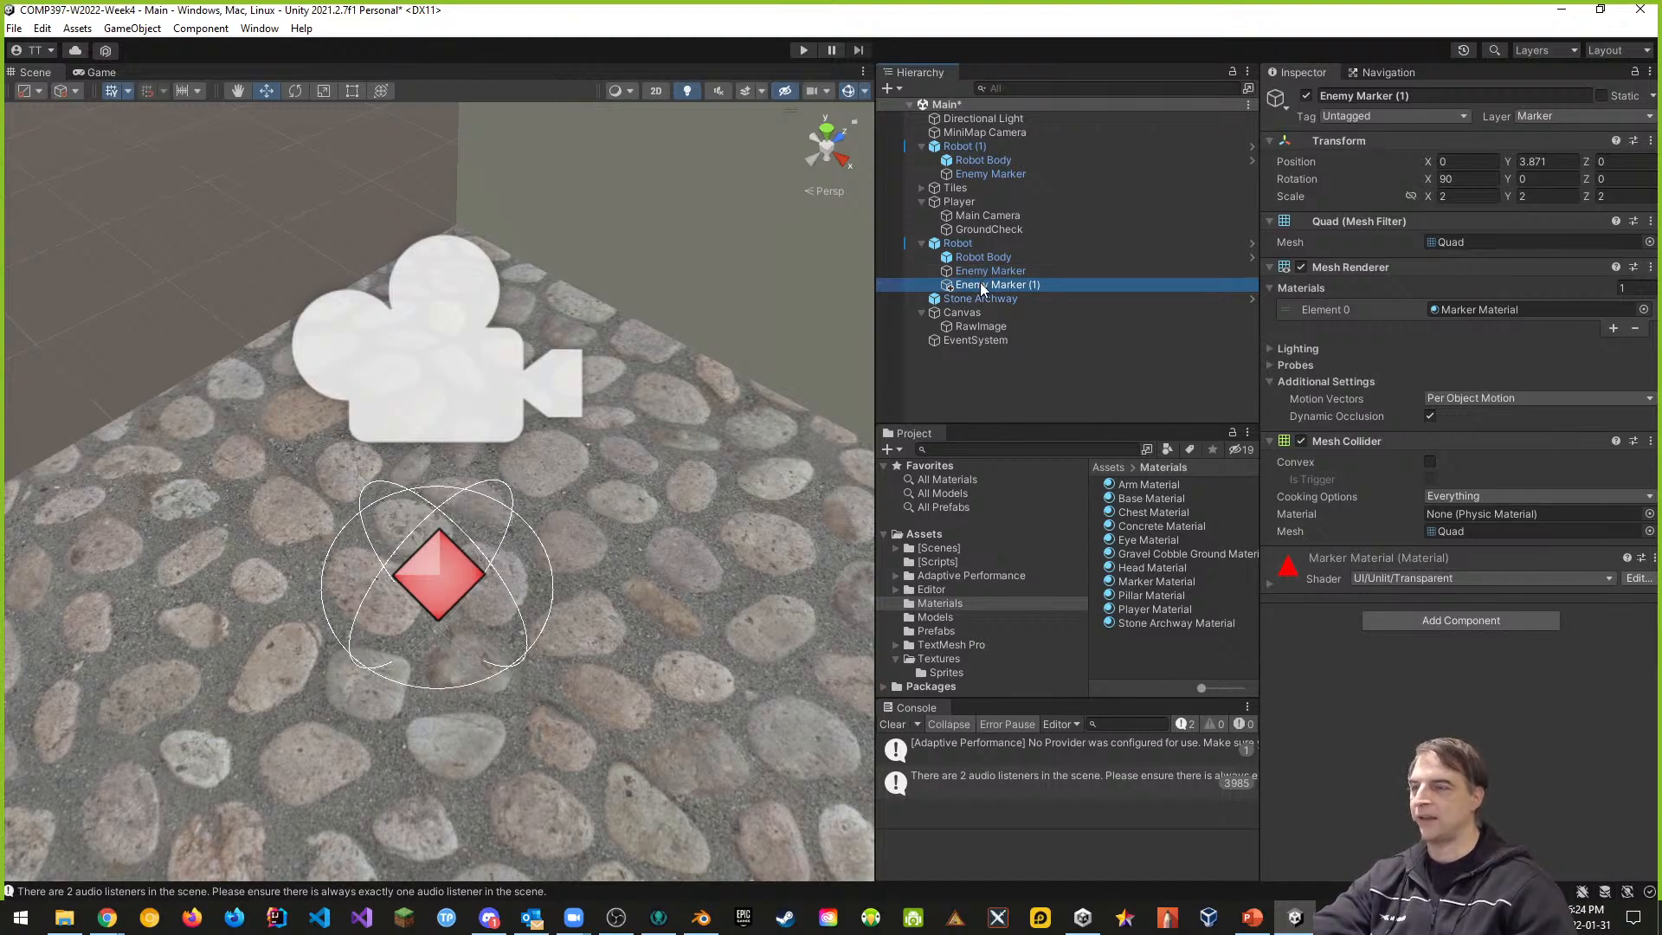
- Make the duplicated Enemy Marker (1) a child of the Player object and rename it Player Marker
mouse_move(984, 288)
mouse_down()
mouse_move(990, 210)
mouse_move(958, 204)
mouse_up()
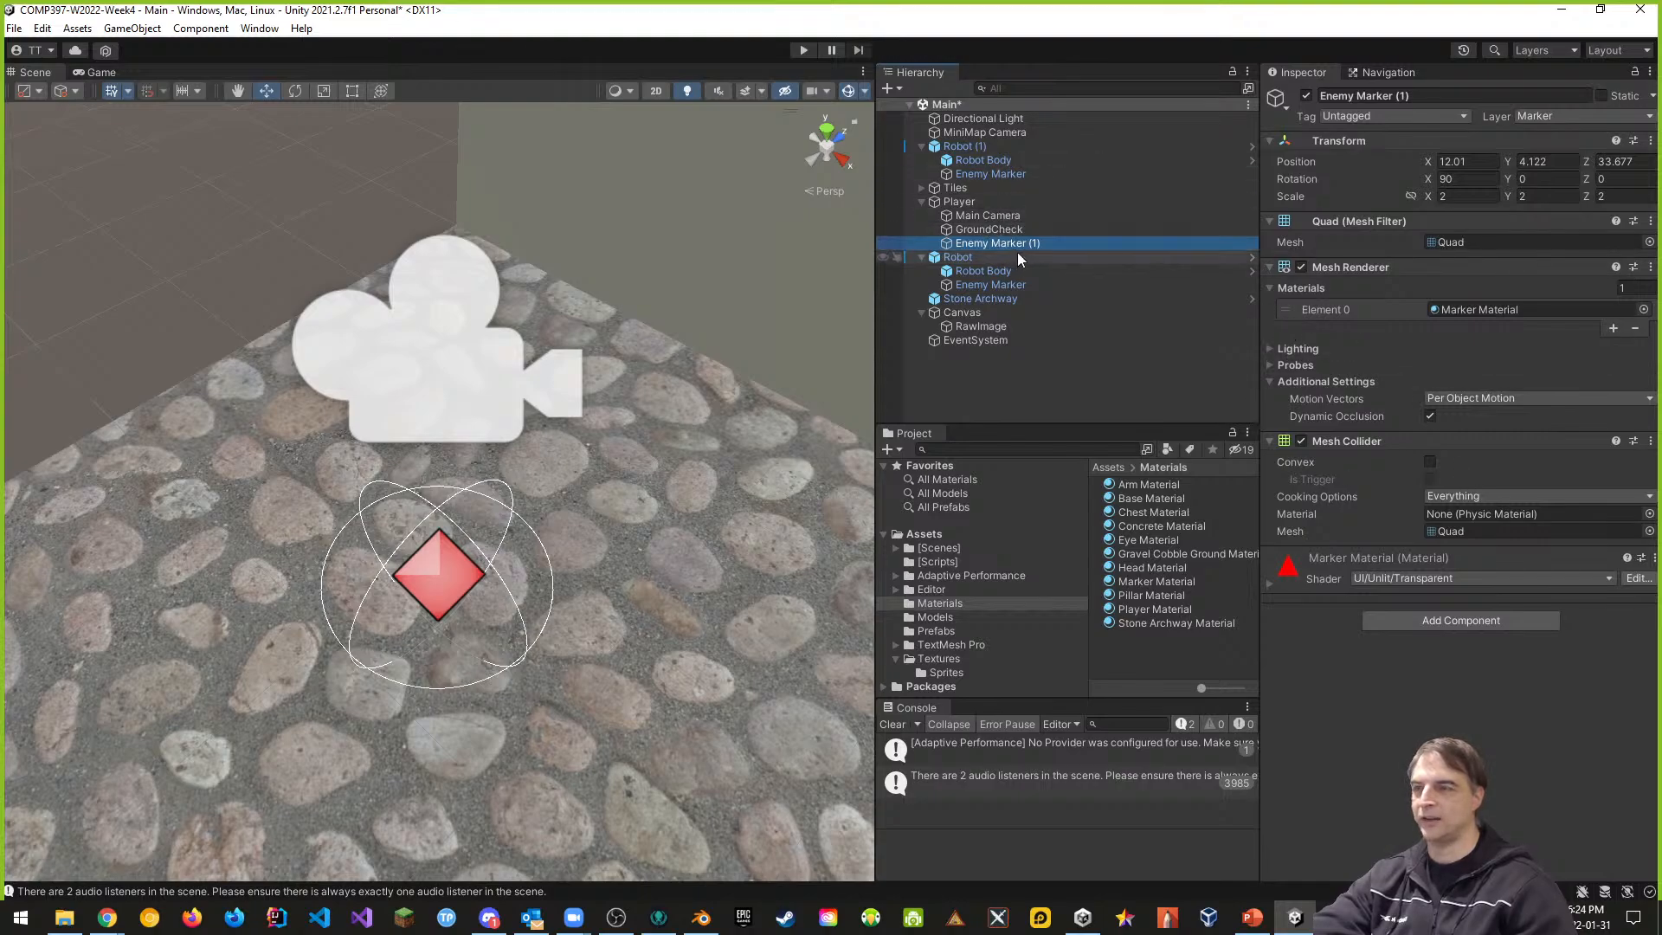
click(985, 242)
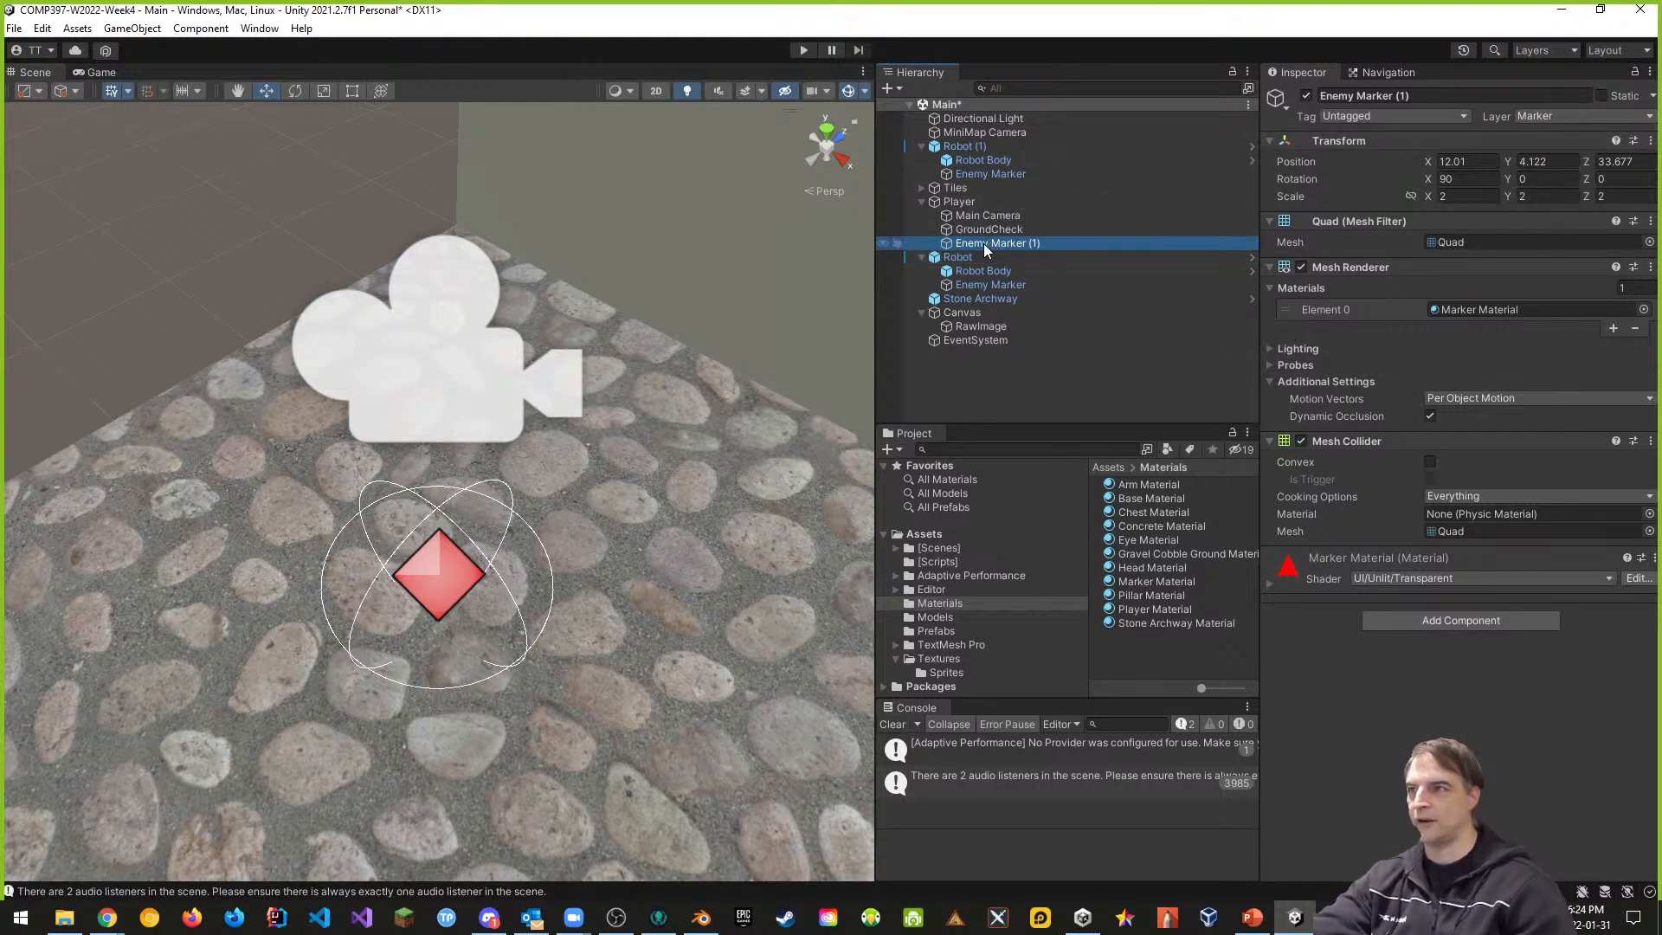
text(Pl)
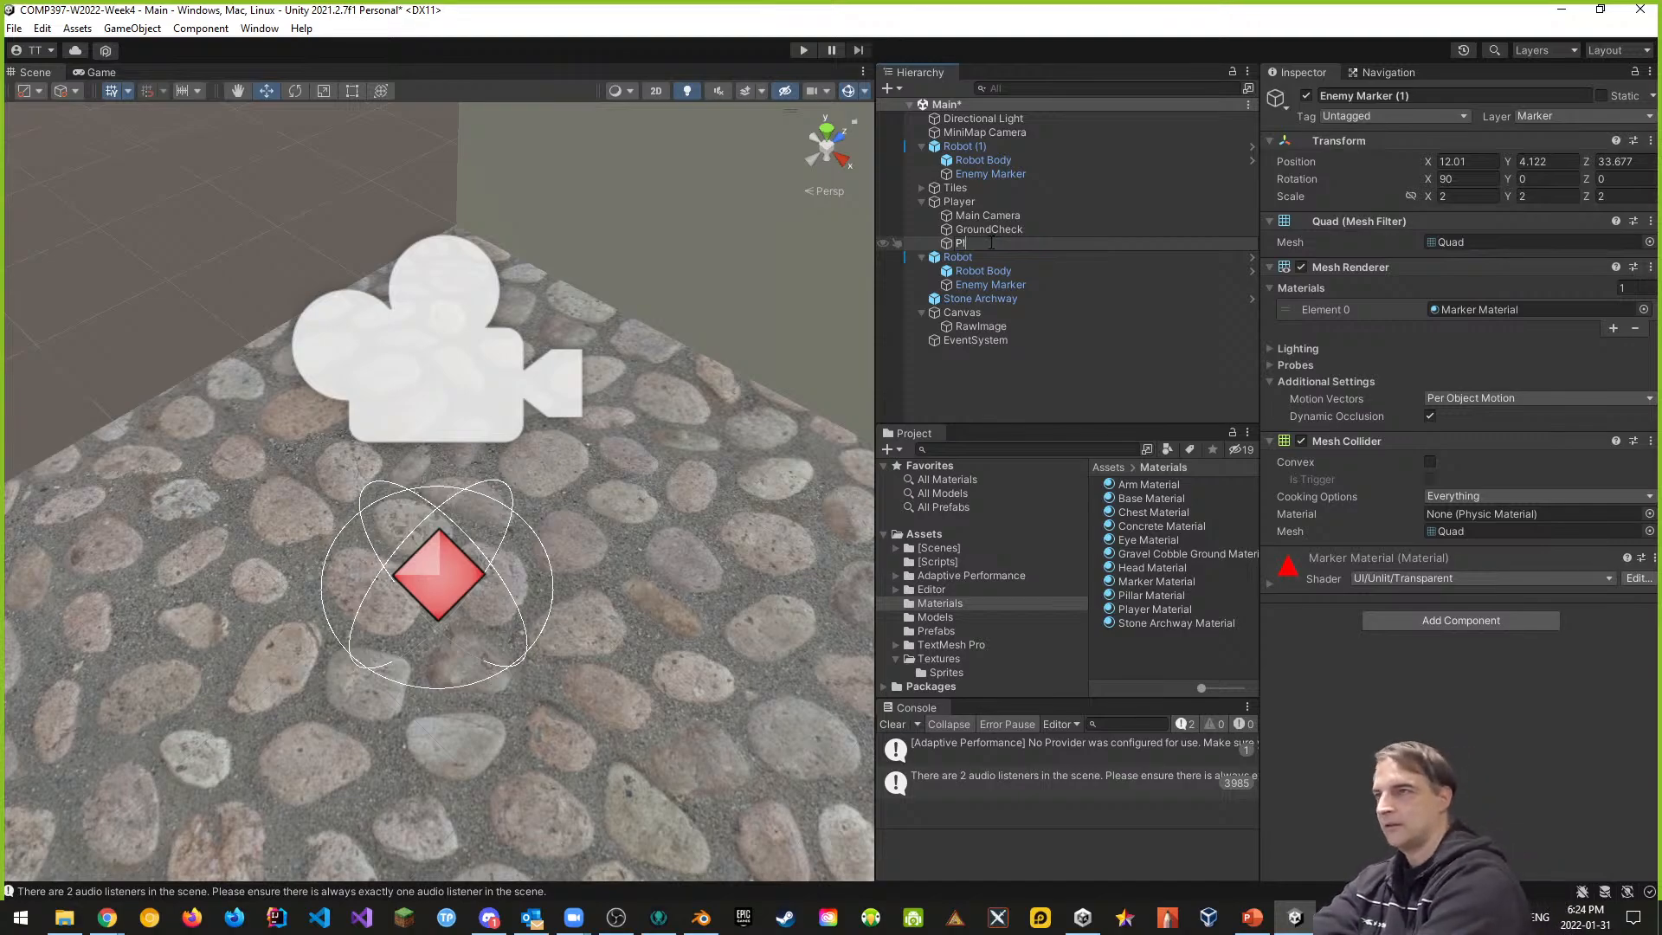
text(ayer Marke)
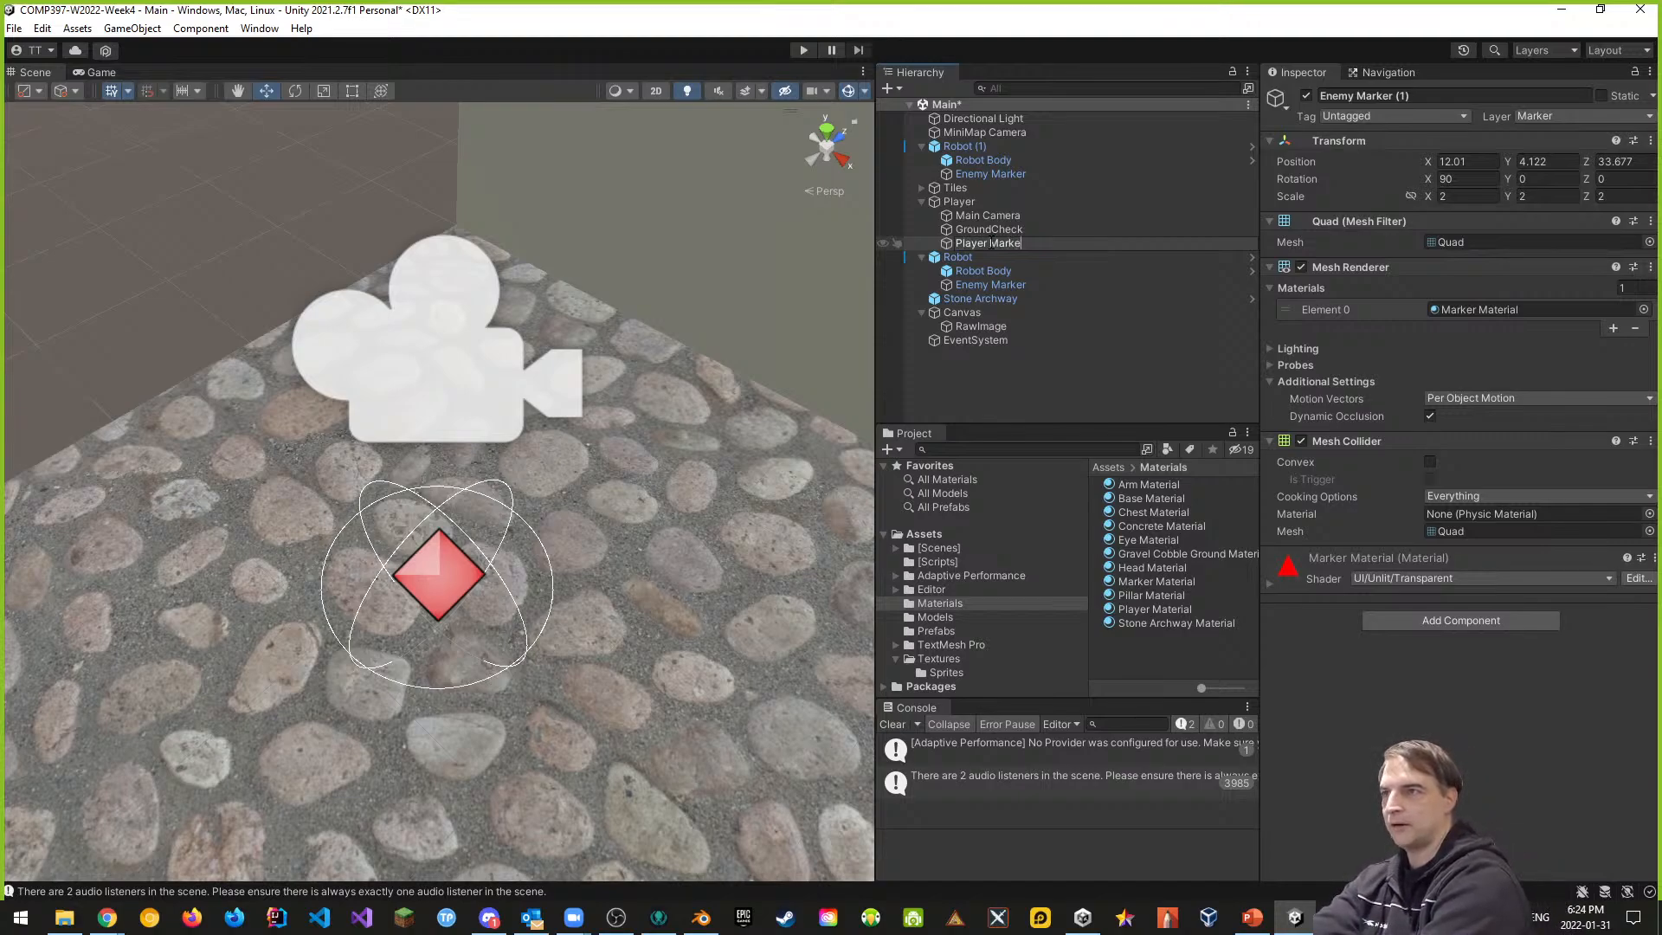
text(r)
key(Return)
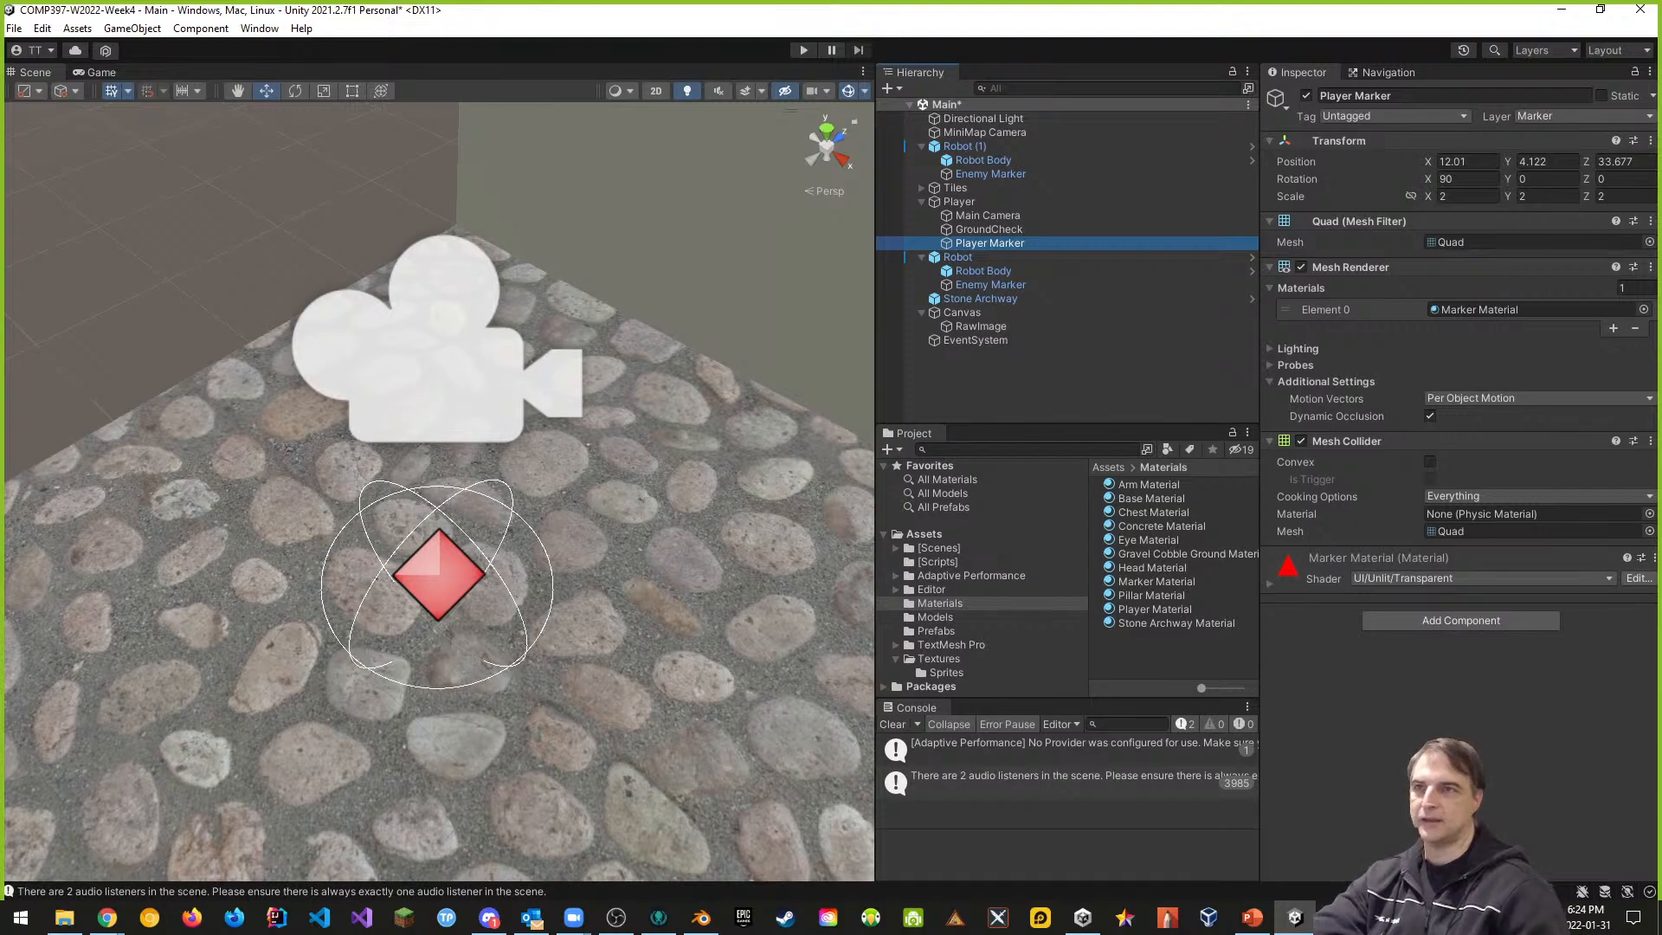
- Set the Player Marker's position to 0, 0, 0
click(1464, 162)
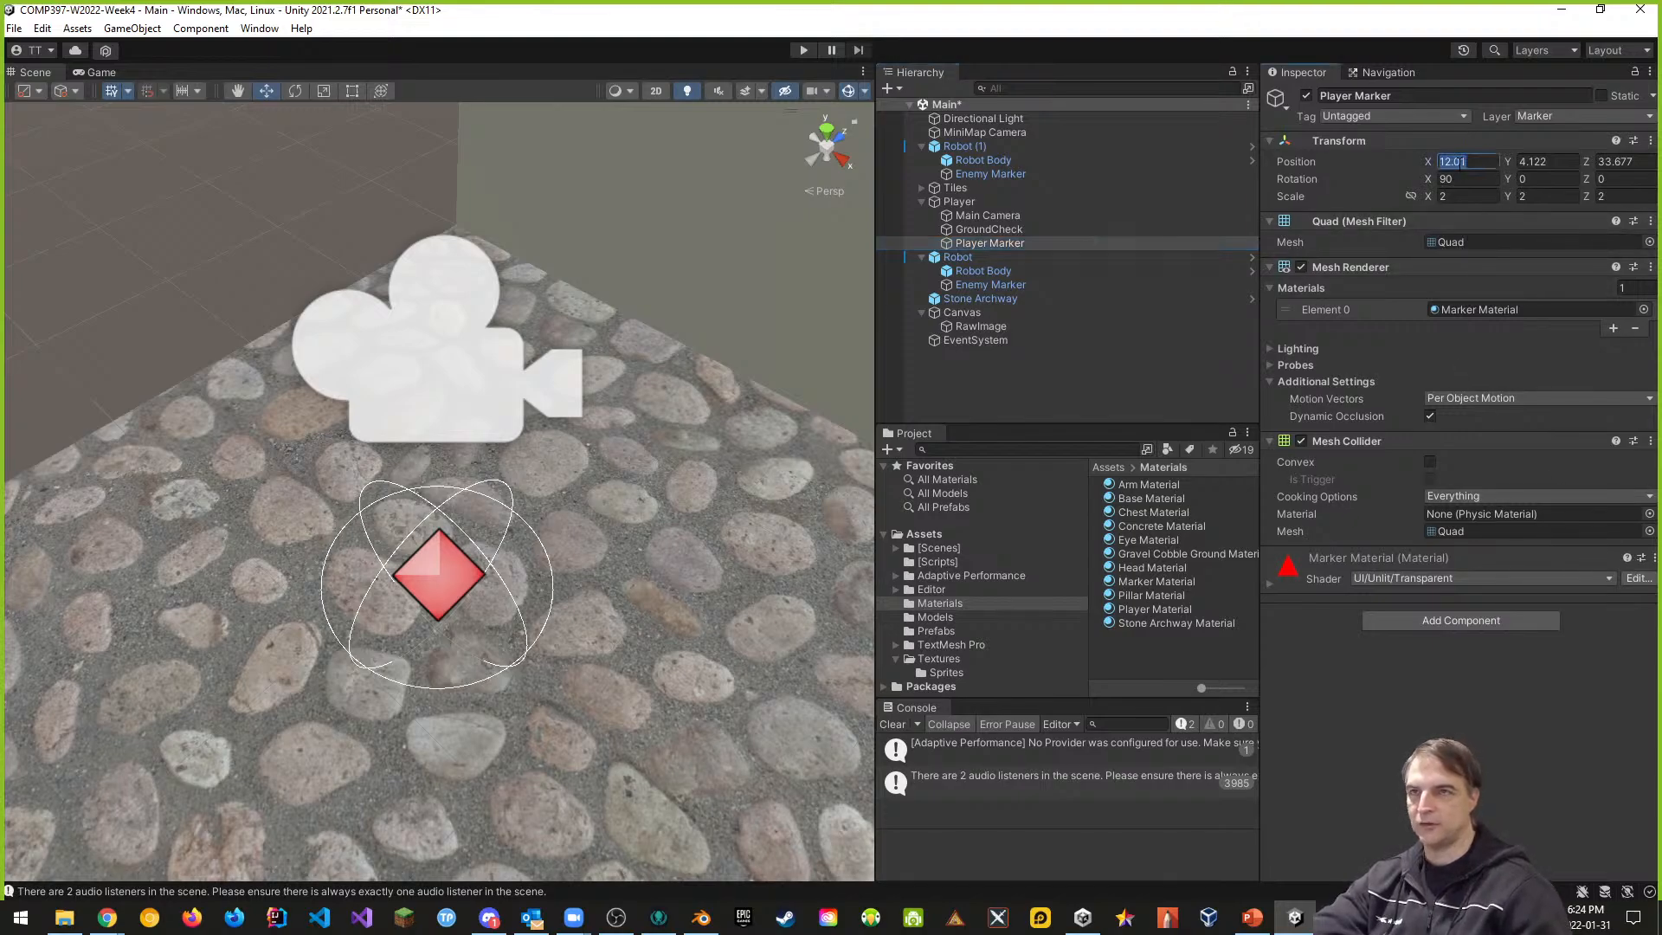
text(0)
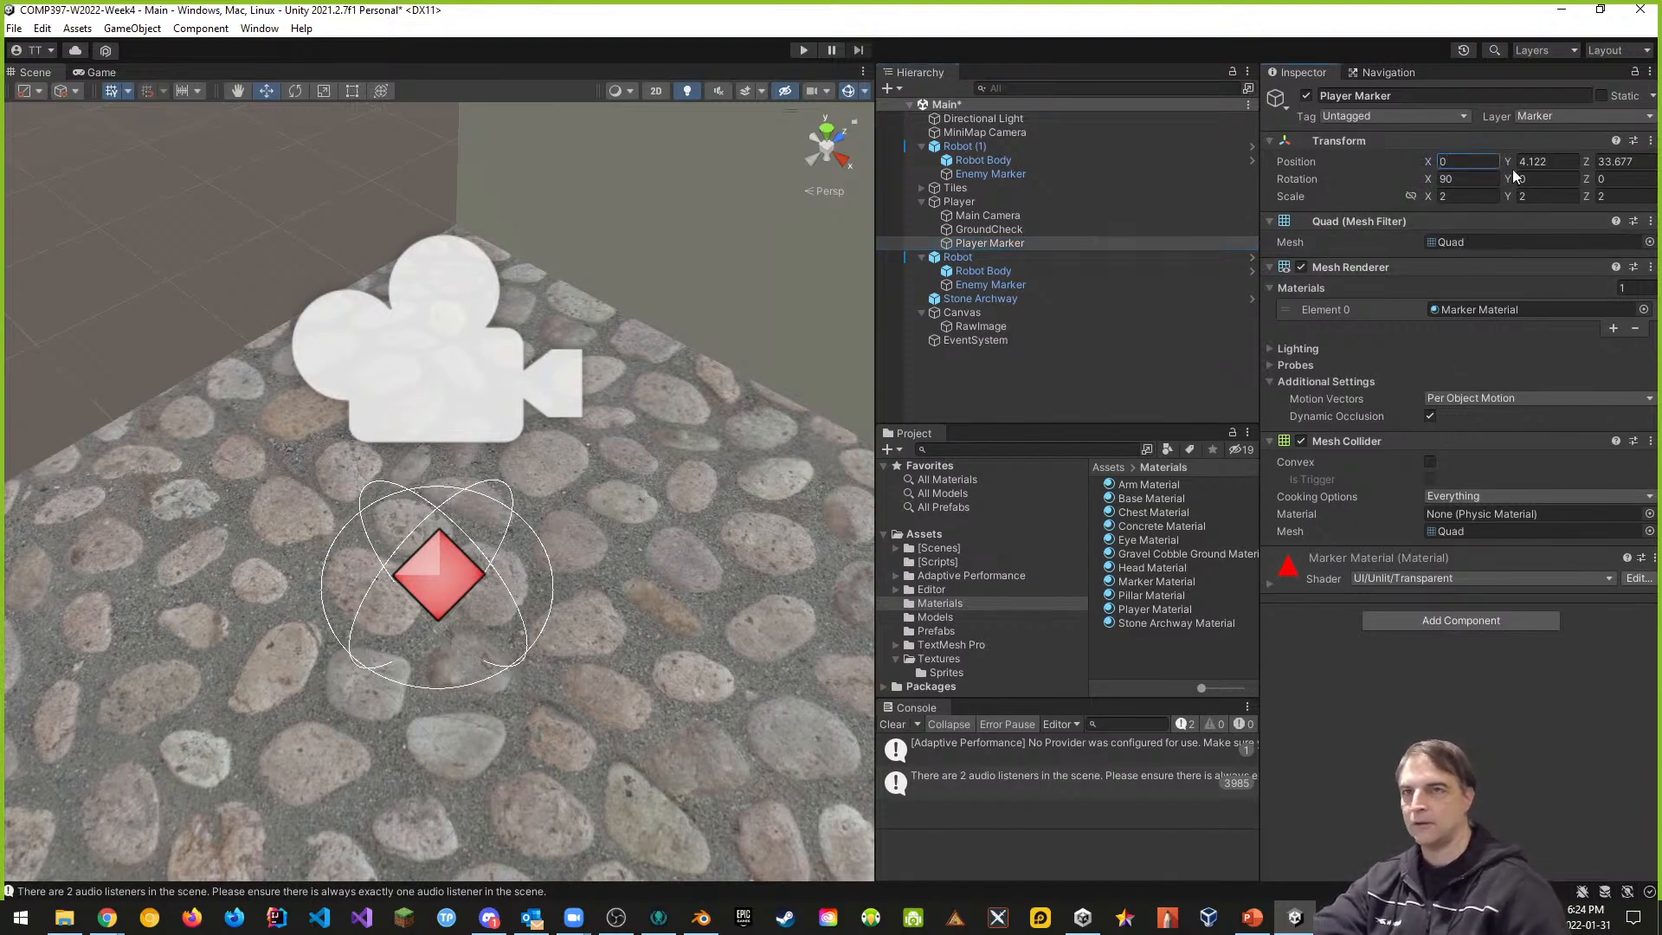
click(1549, 161)
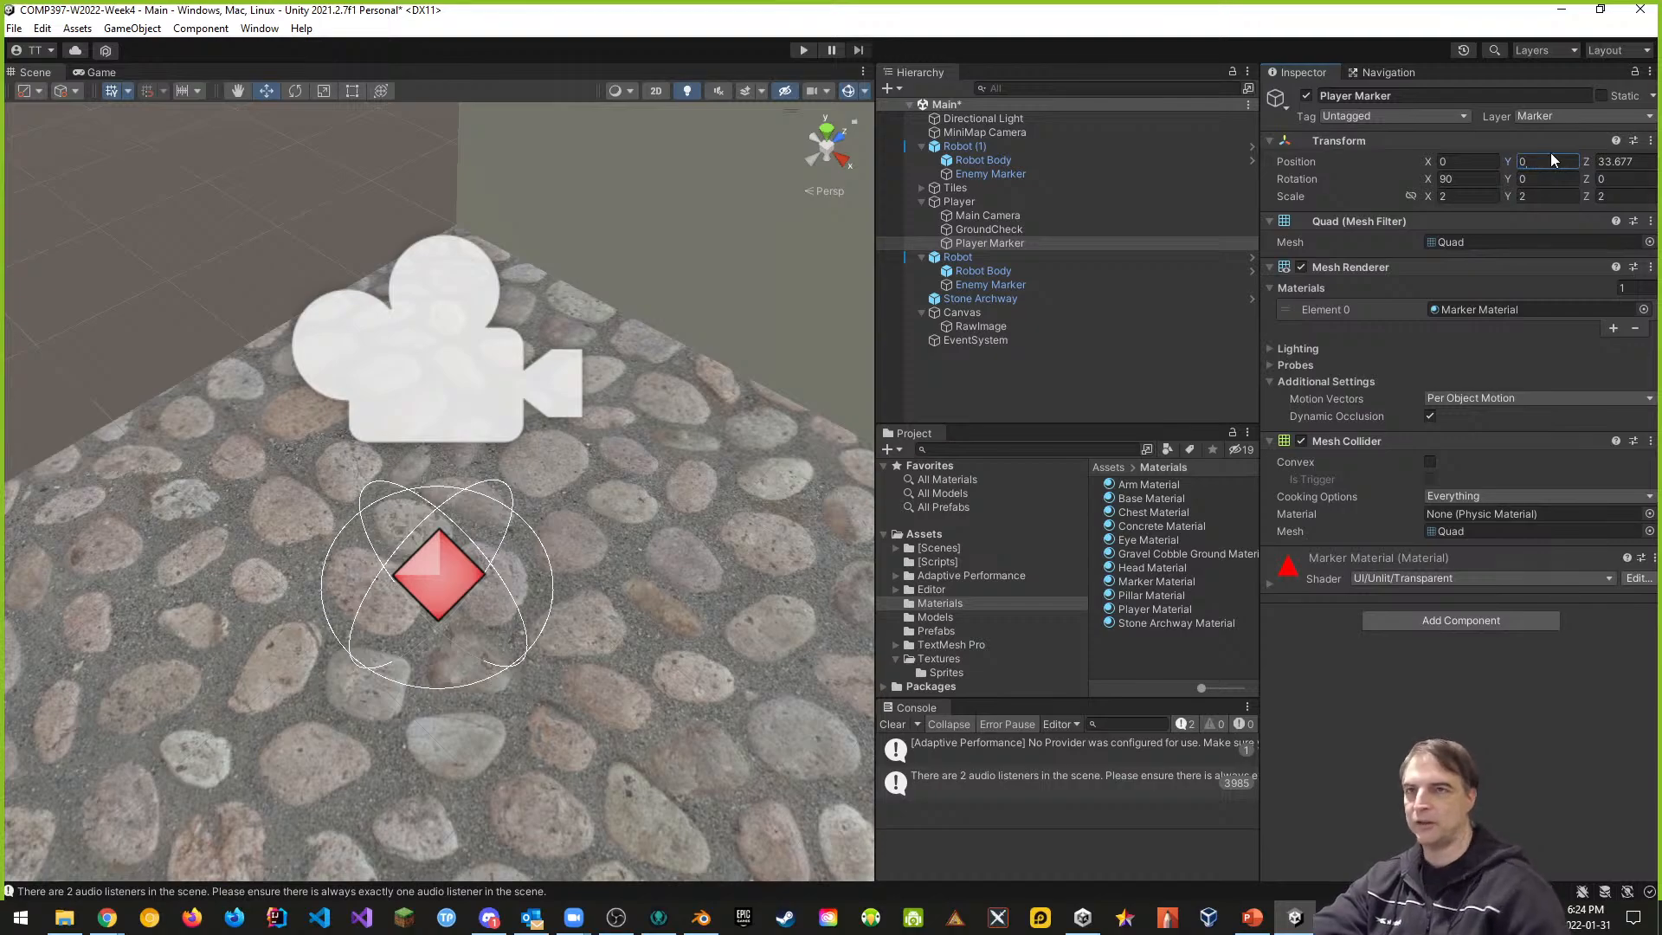
click(1612, 162)
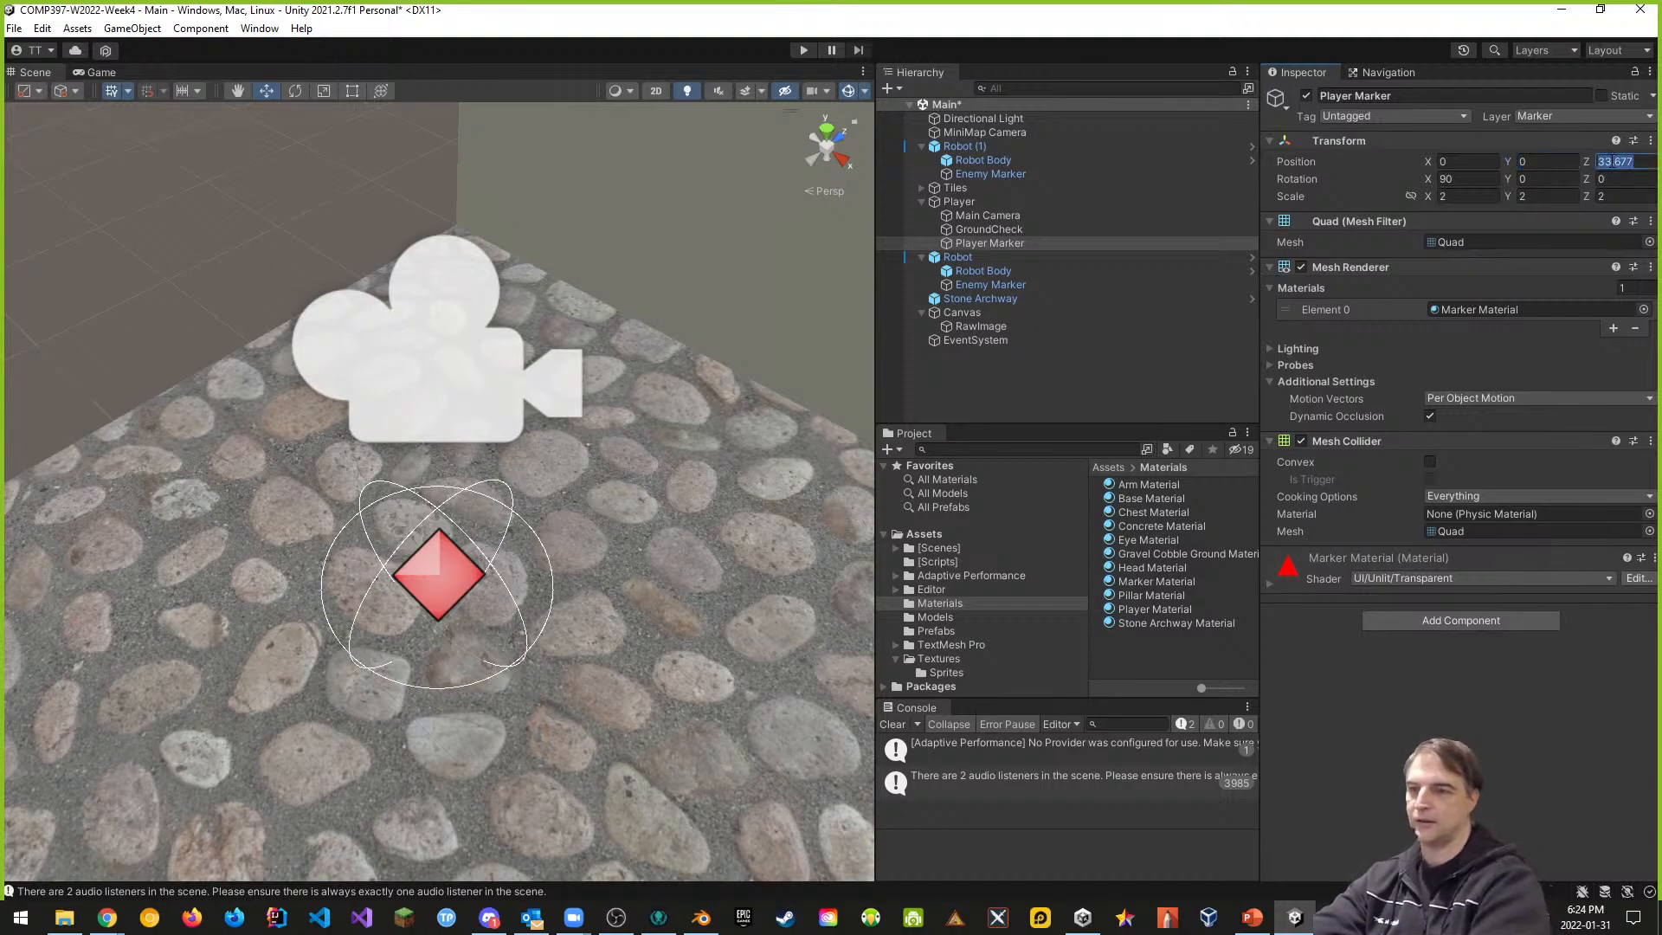
text(0)
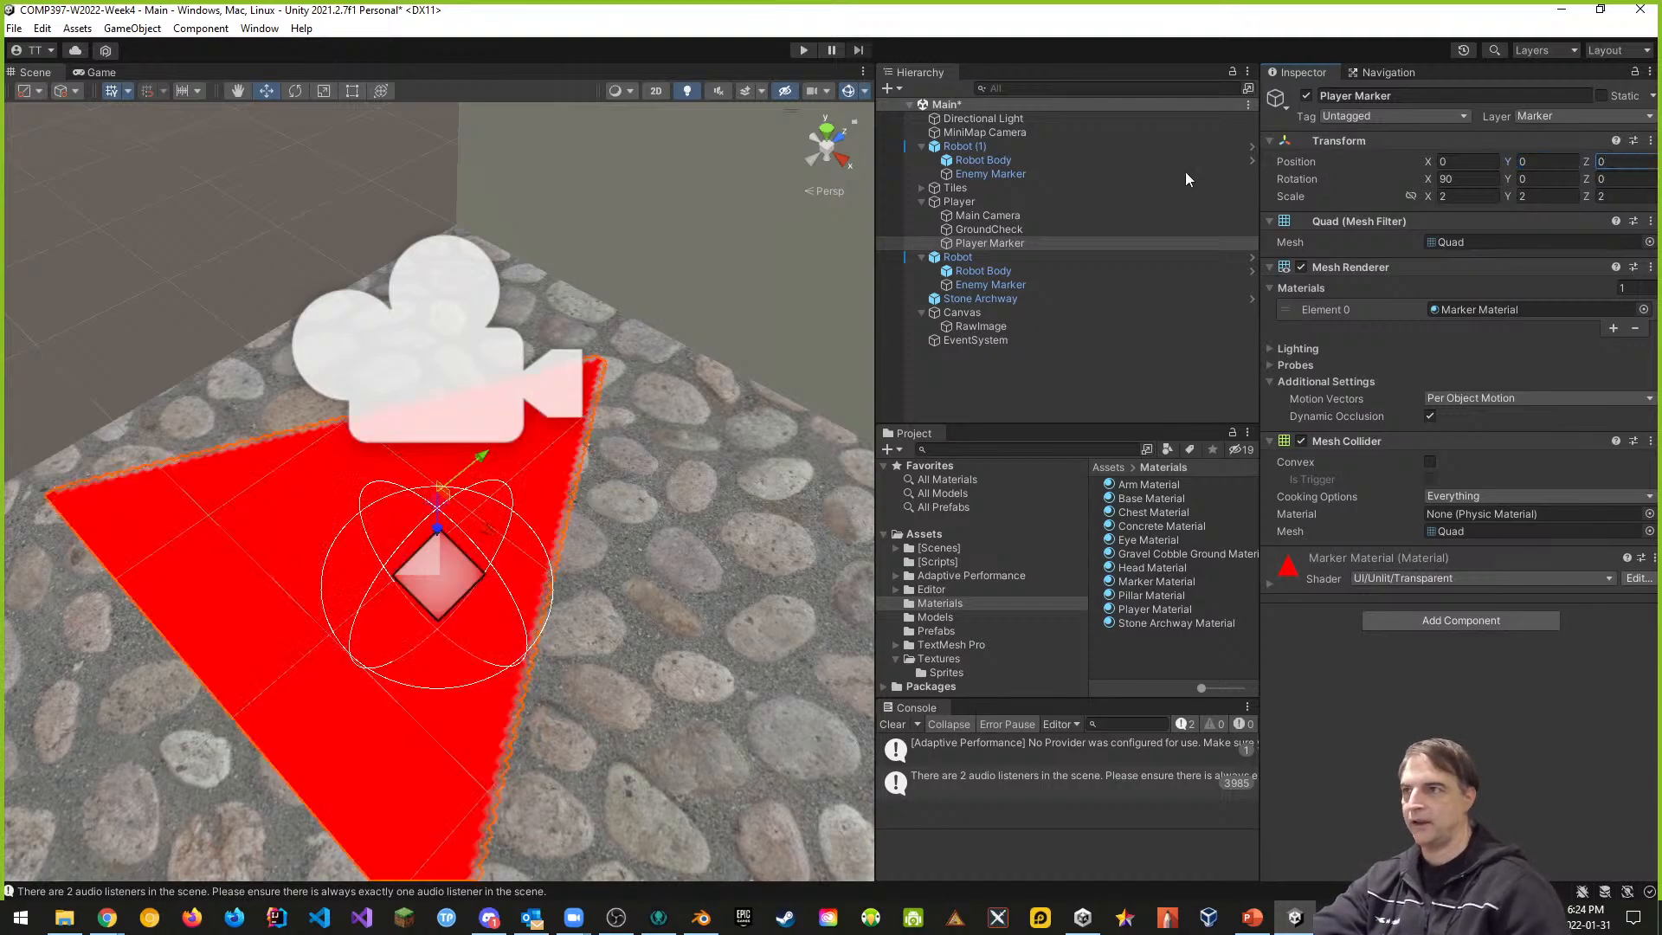
click(960, 205)
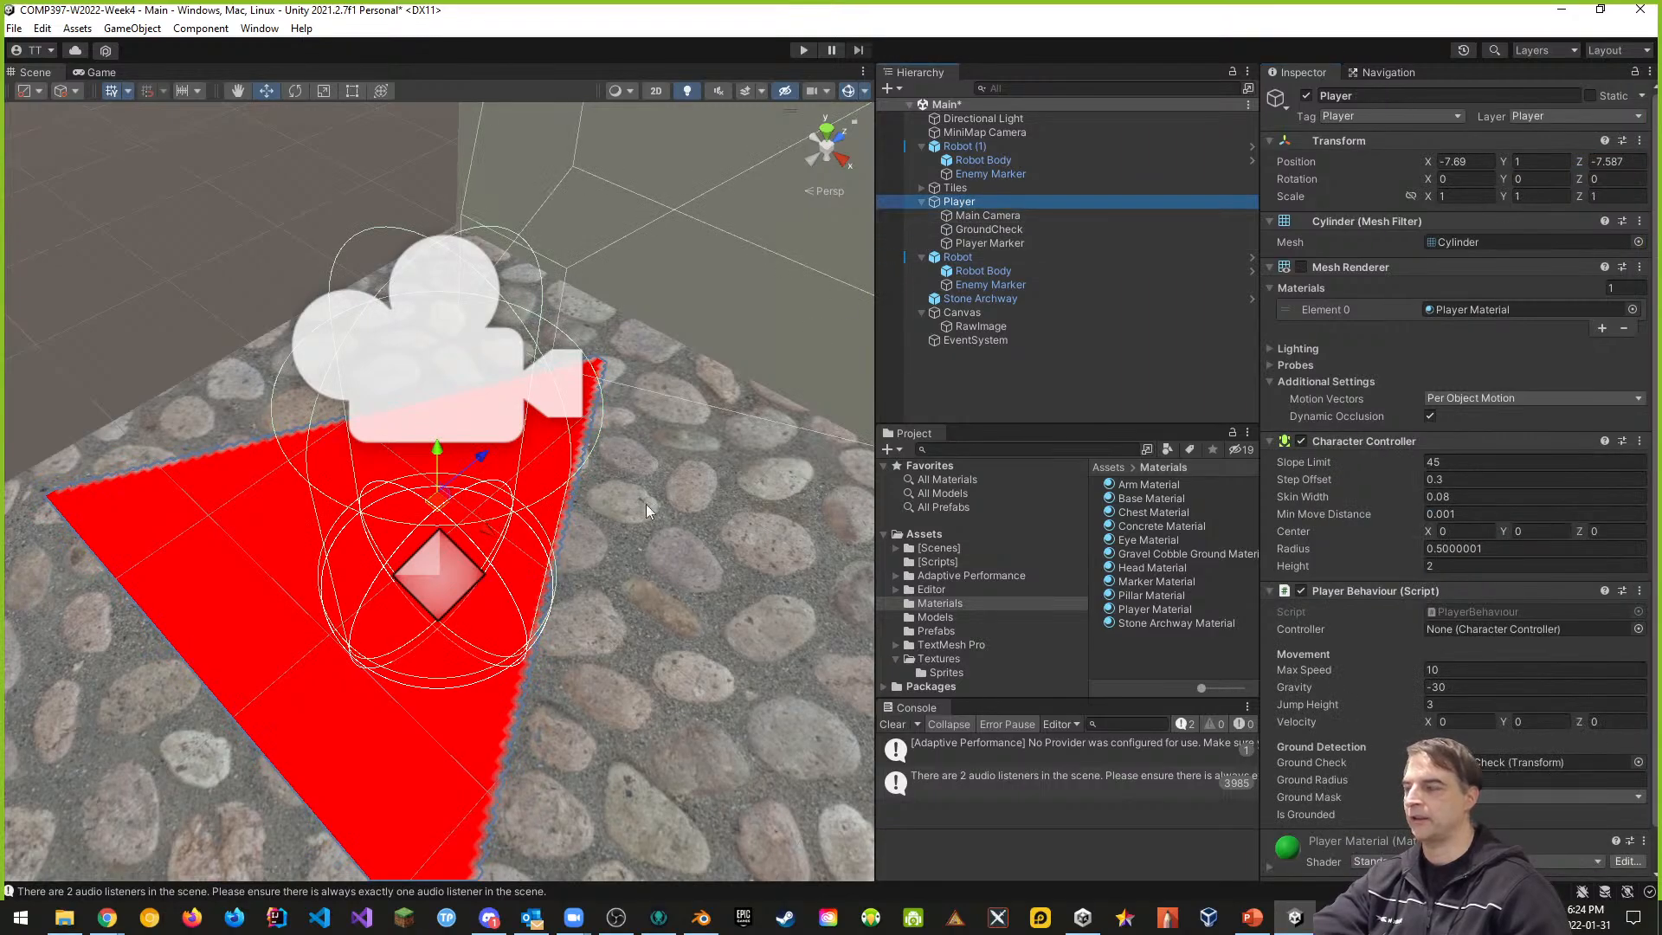
click(694, 513)
scroll(606, 496, down, 15)
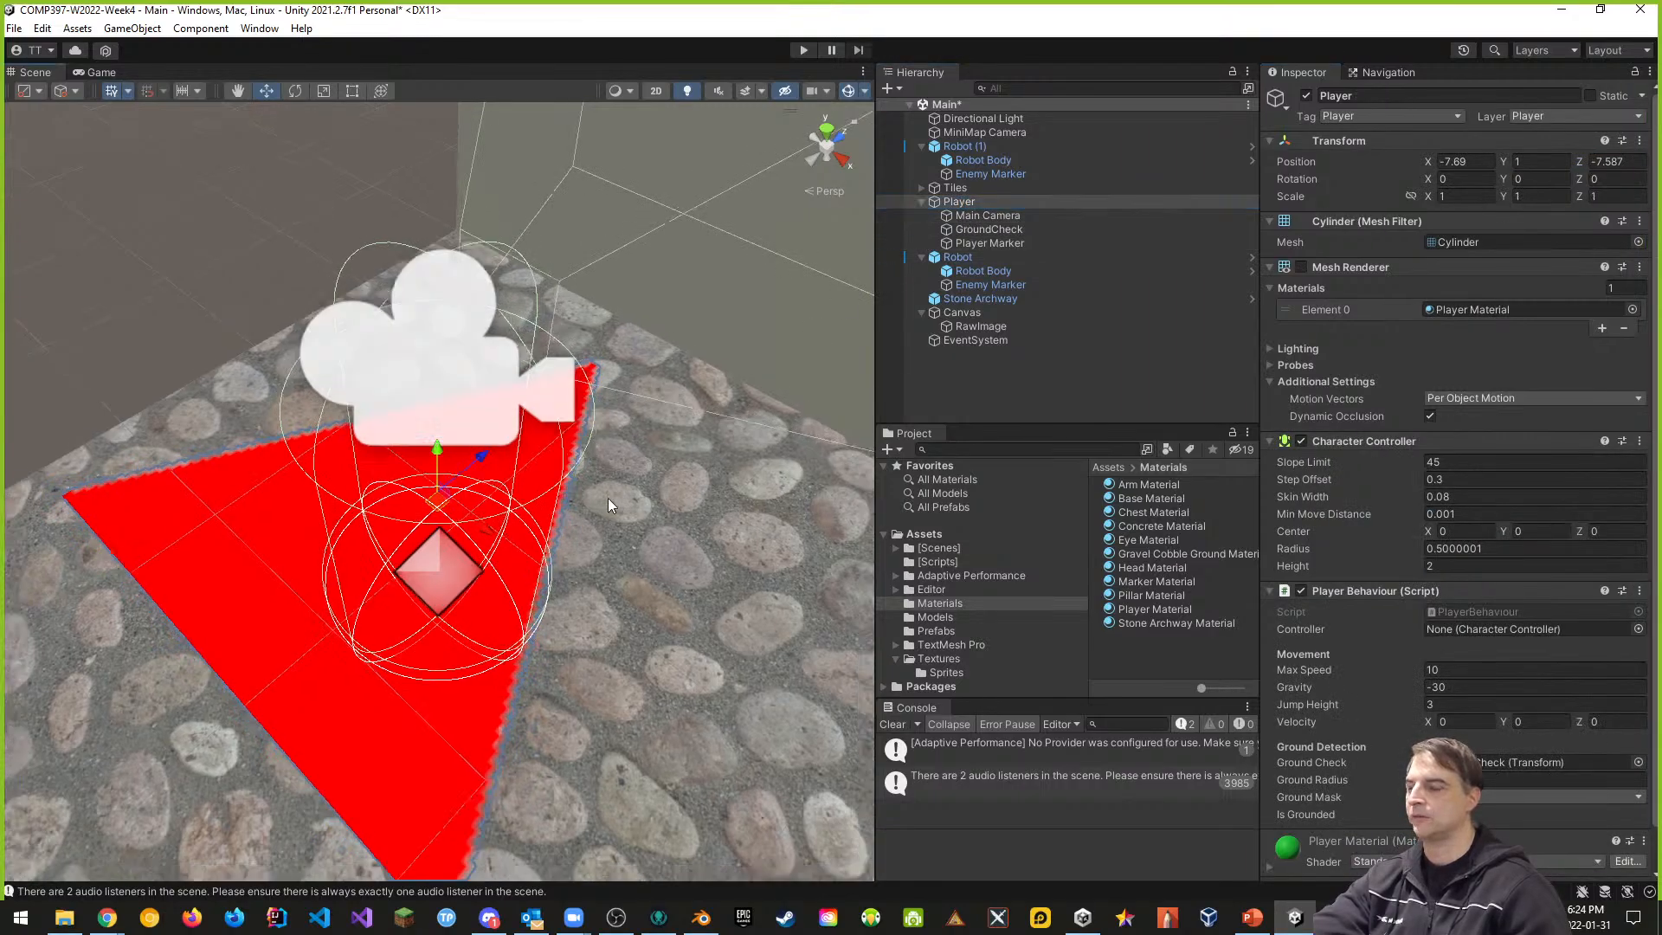
mouse_move(523, 677)
right_down()
mouse_move(681, 714)
mouse_move(756, 675)
mouse_move(790, 782)
mouse_move(782, 533)
mouse_move(766, 551)
right_up()
key(a)
key(w)
key(s)
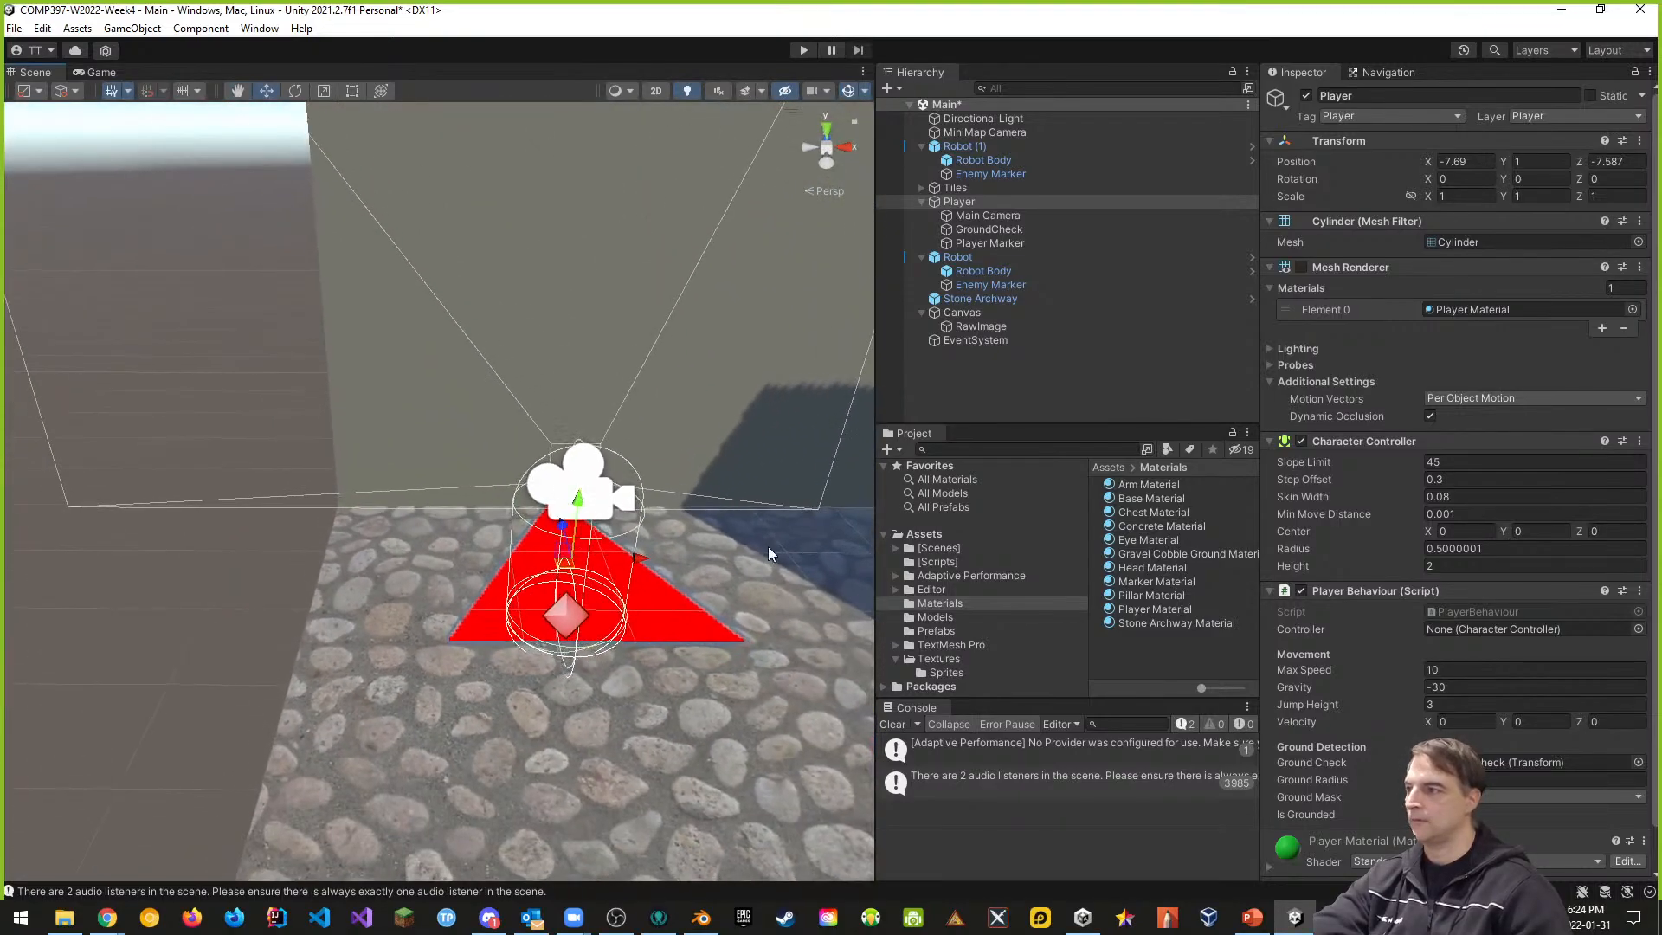
key(d)
right_drag(630, 657, 636, 671)
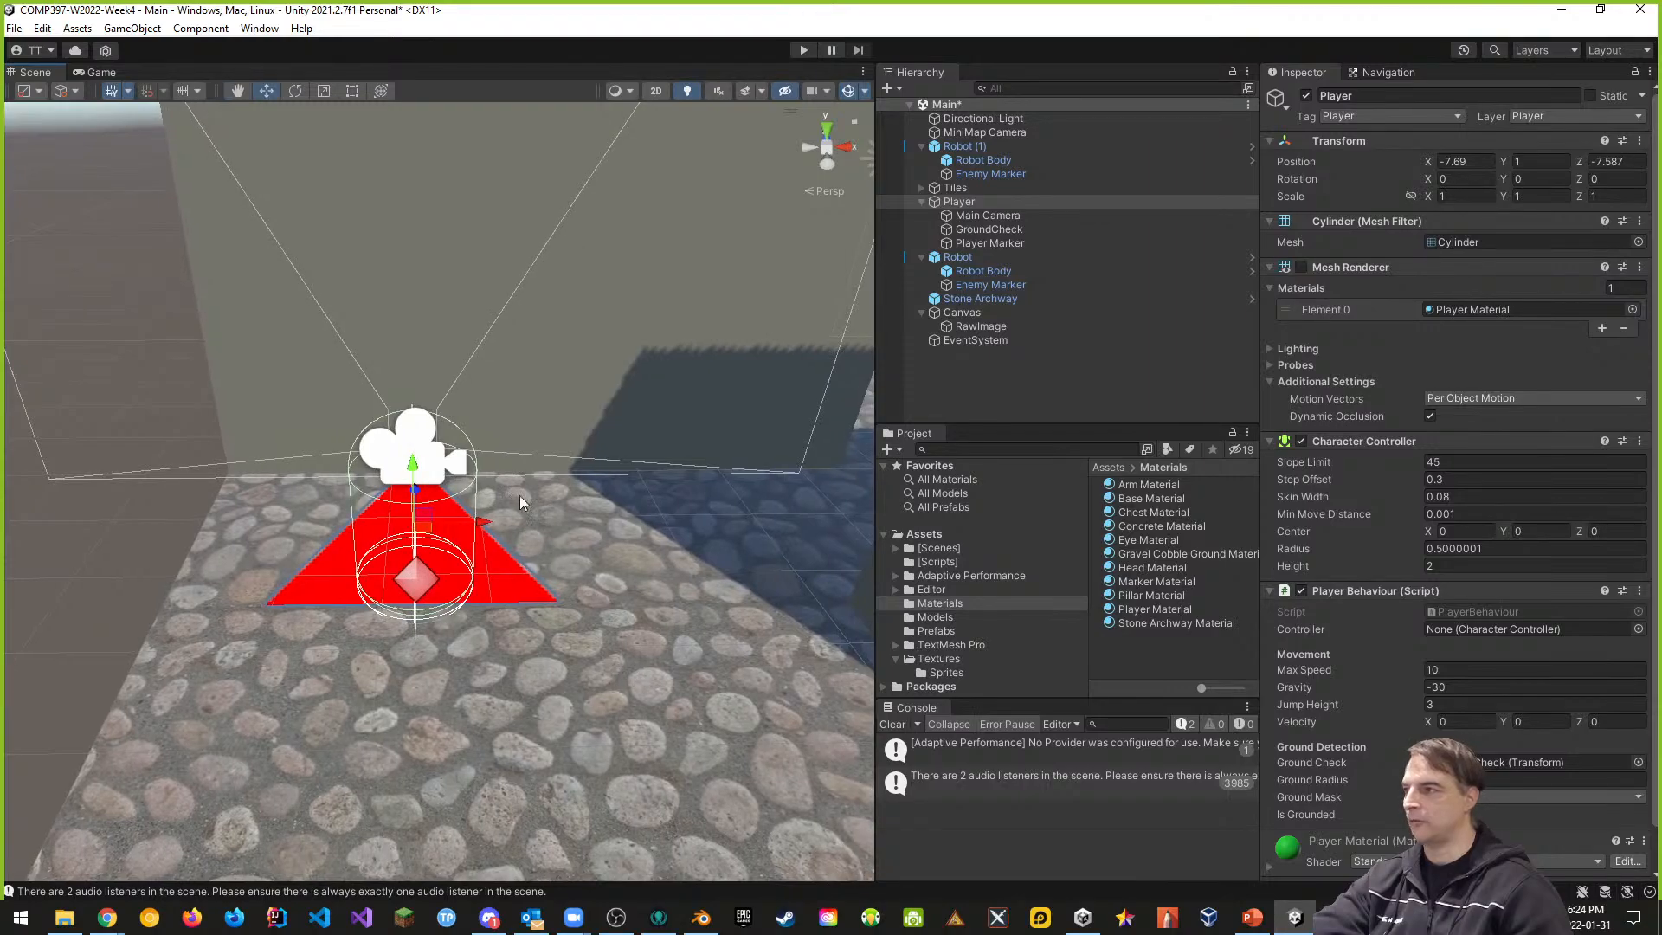
drag(413, 472, 400, 386)
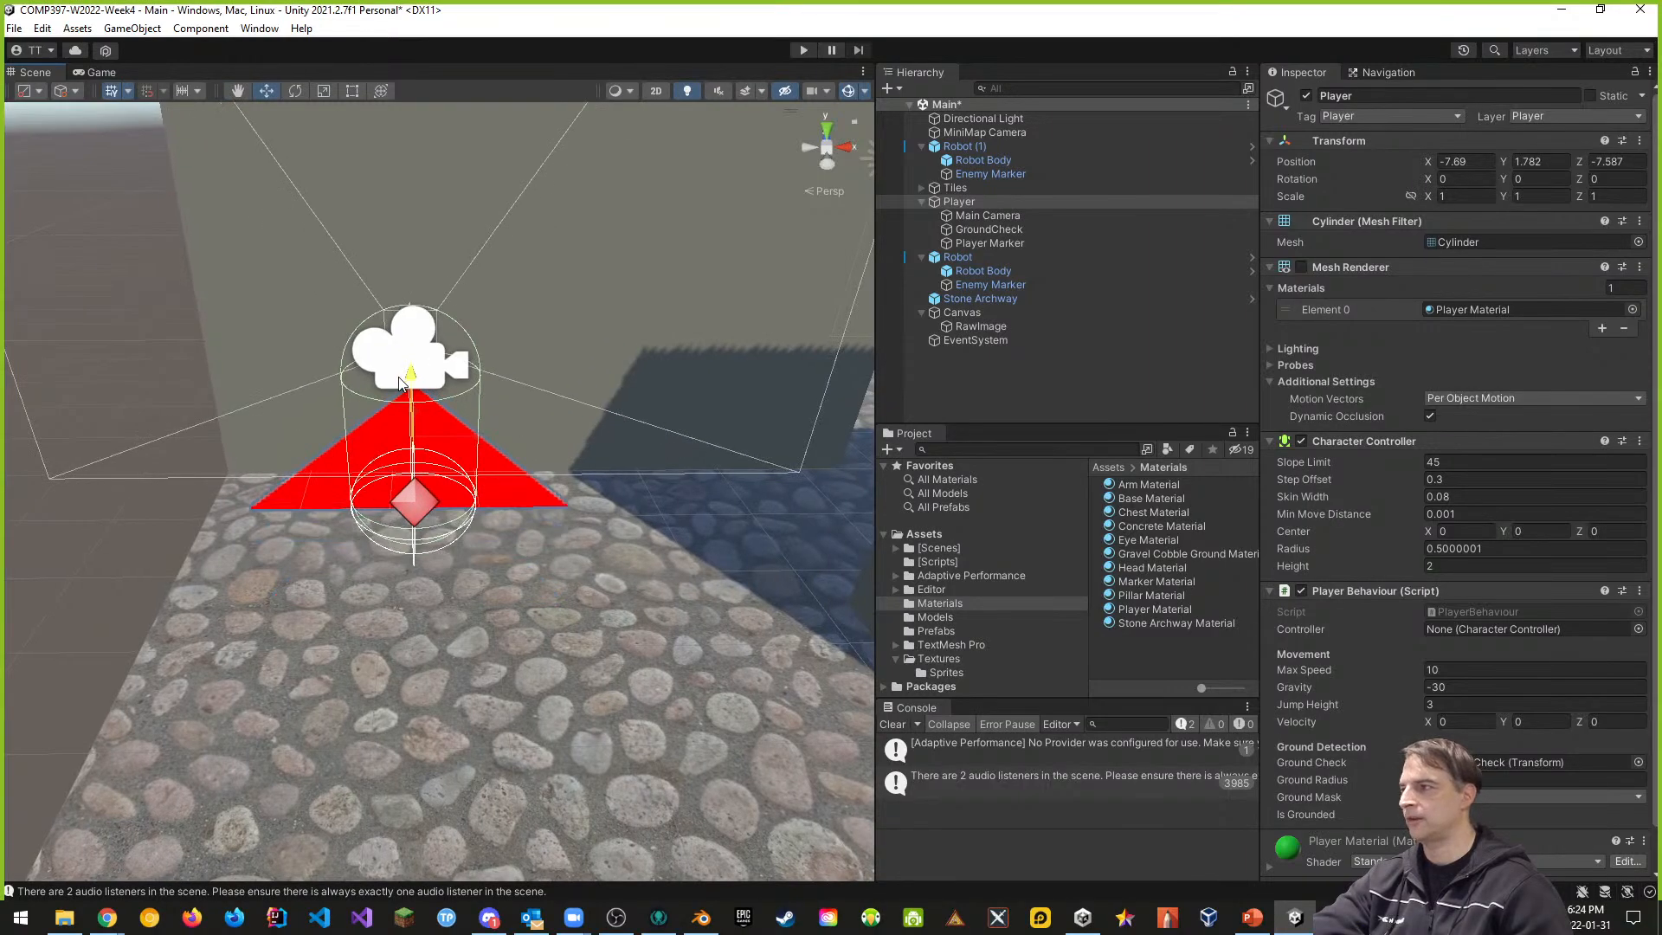
key(ctrl+z)
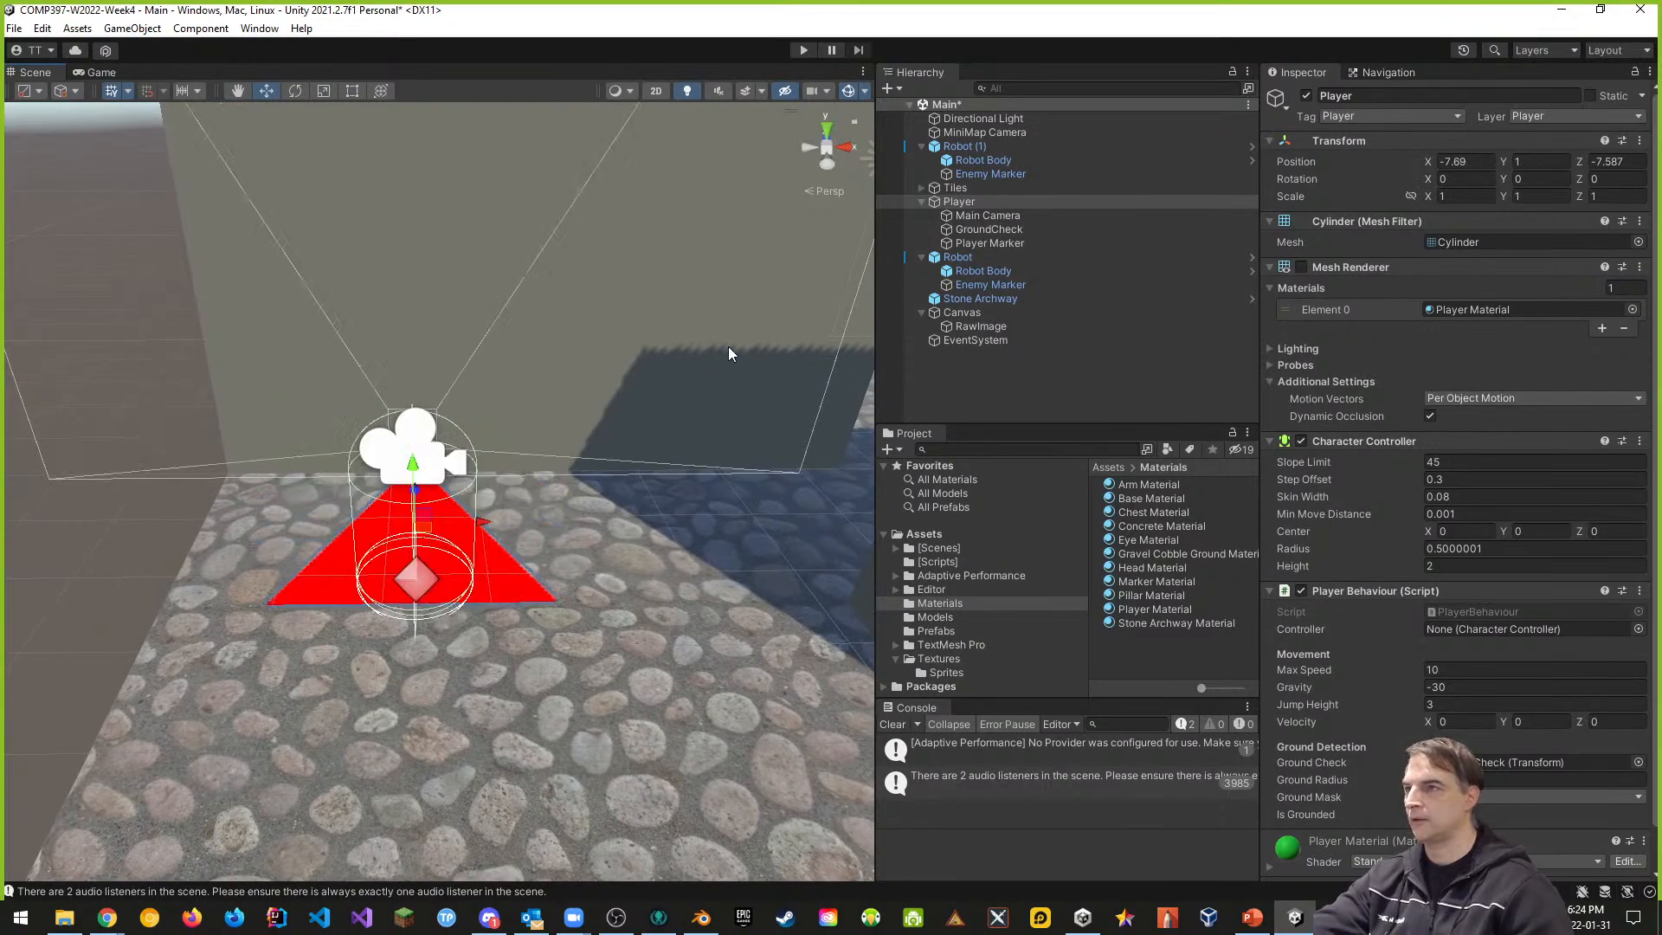
- Raise the Player Marker above the player's camera, to a Y position of about 1.318
click(980, 241)
mouse_move(538, 578)
right_down()
mouse_move(467, 606)
mouse_move(545, 559)
right_up()
drag(530, 483, 528, 296)
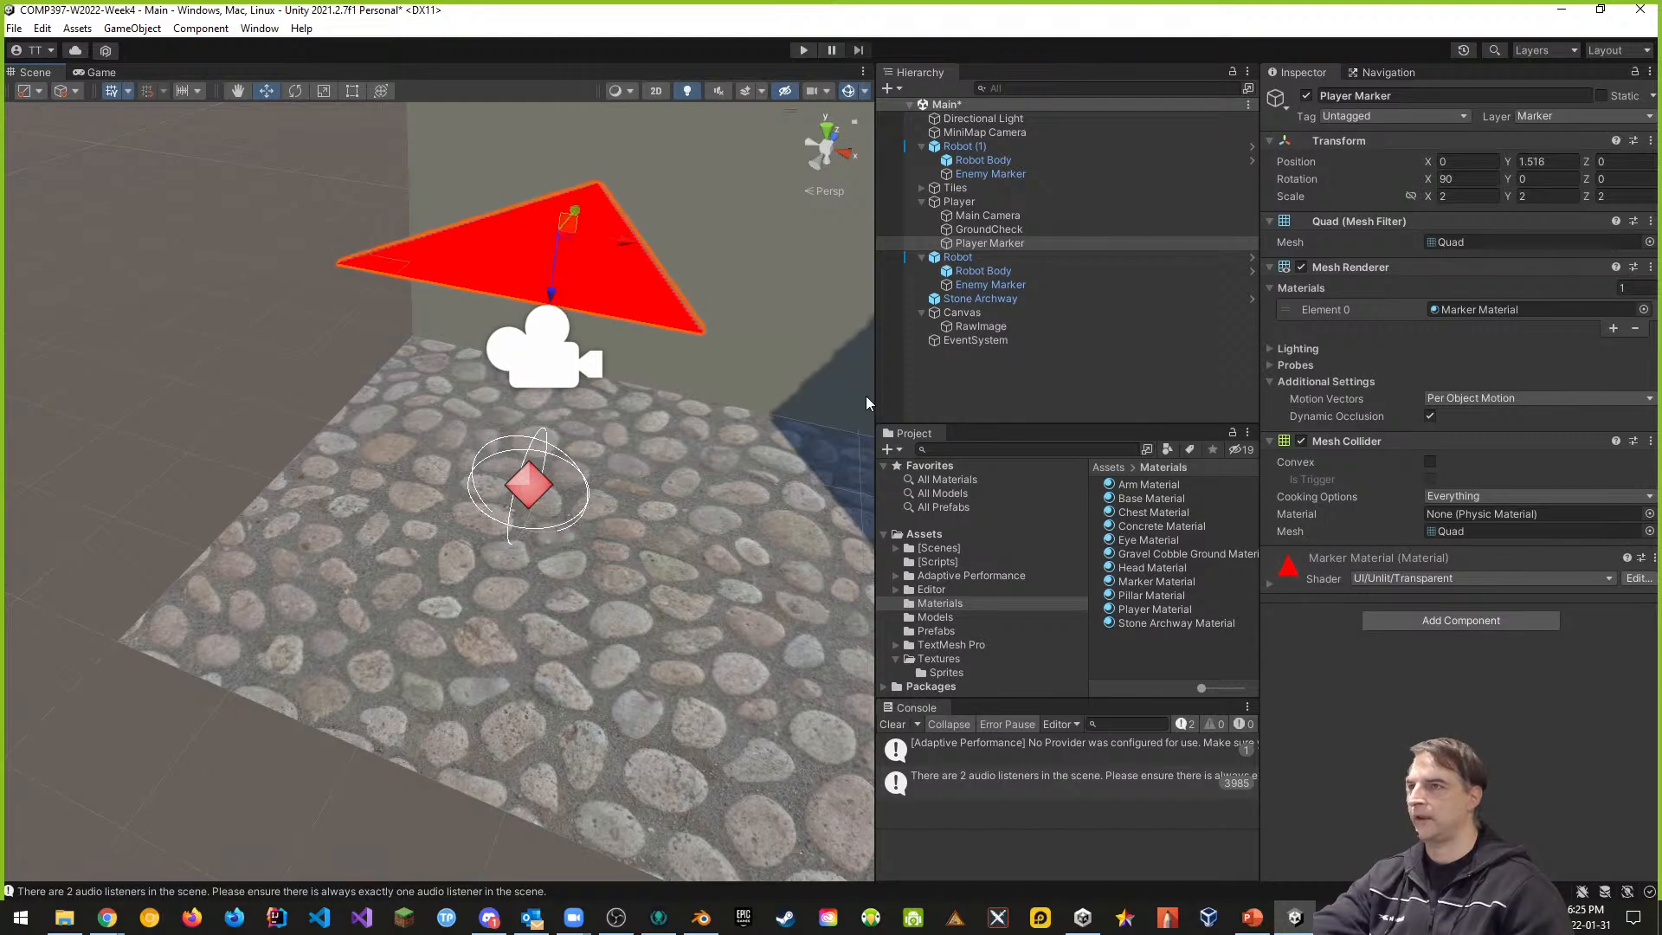
click(959, 202)
alt+drag(623, 450, 750, 313)
key(s)
right_drag(750, 314, 739, 320)
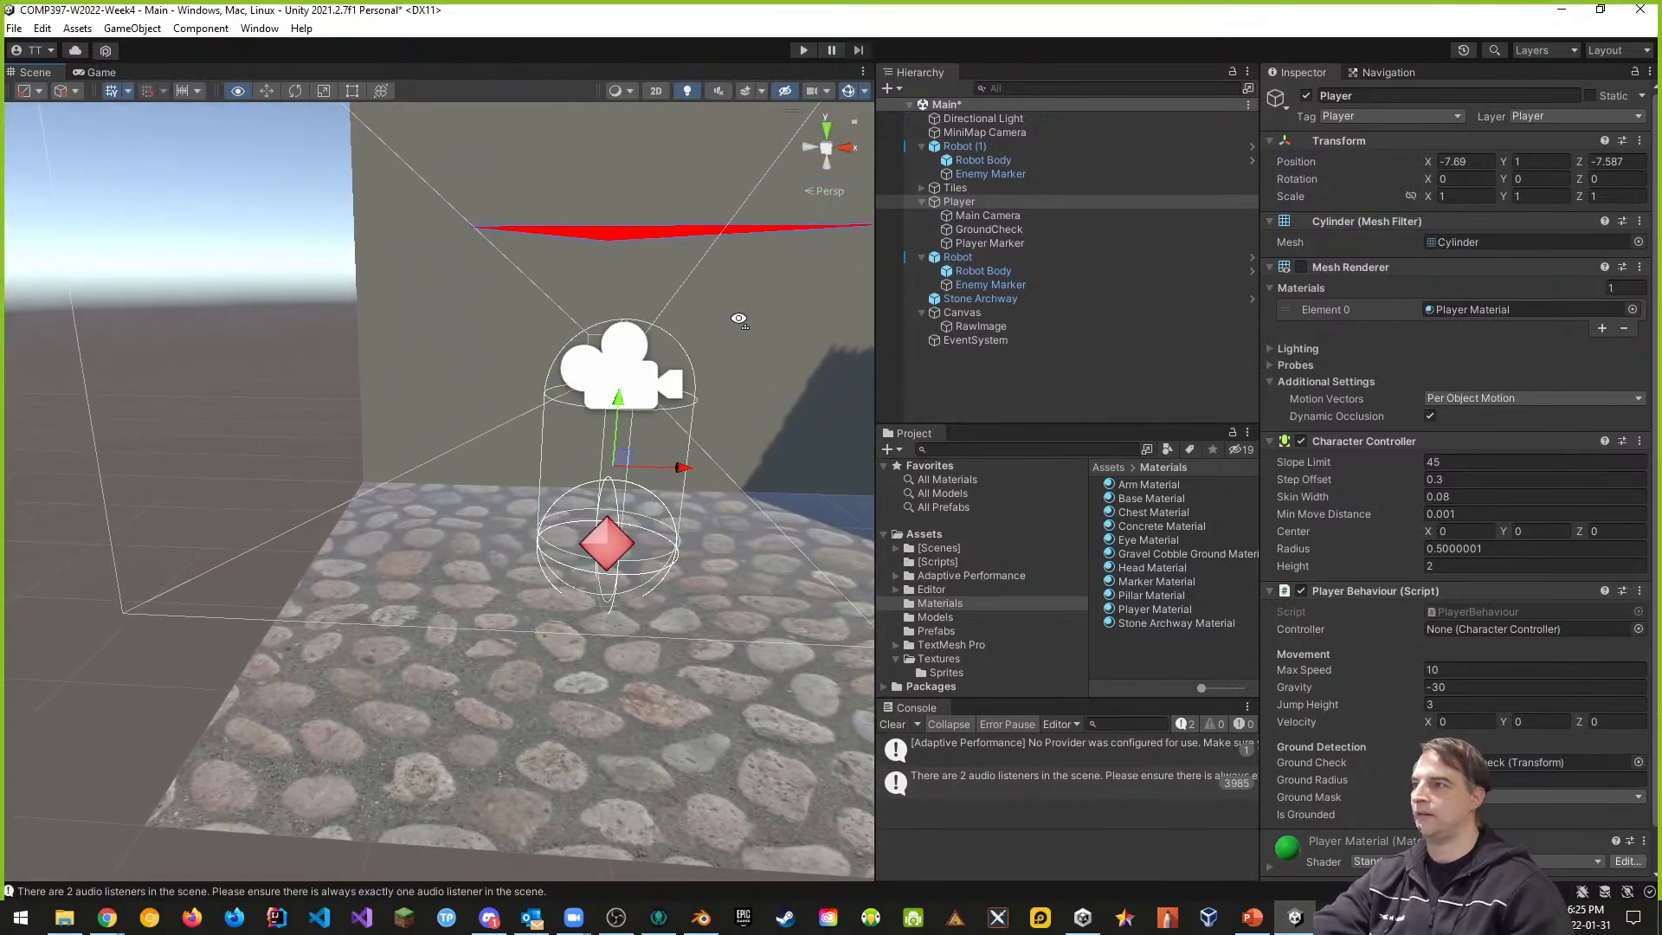
click(969, 244)
drag(629, 313, 625, 340)
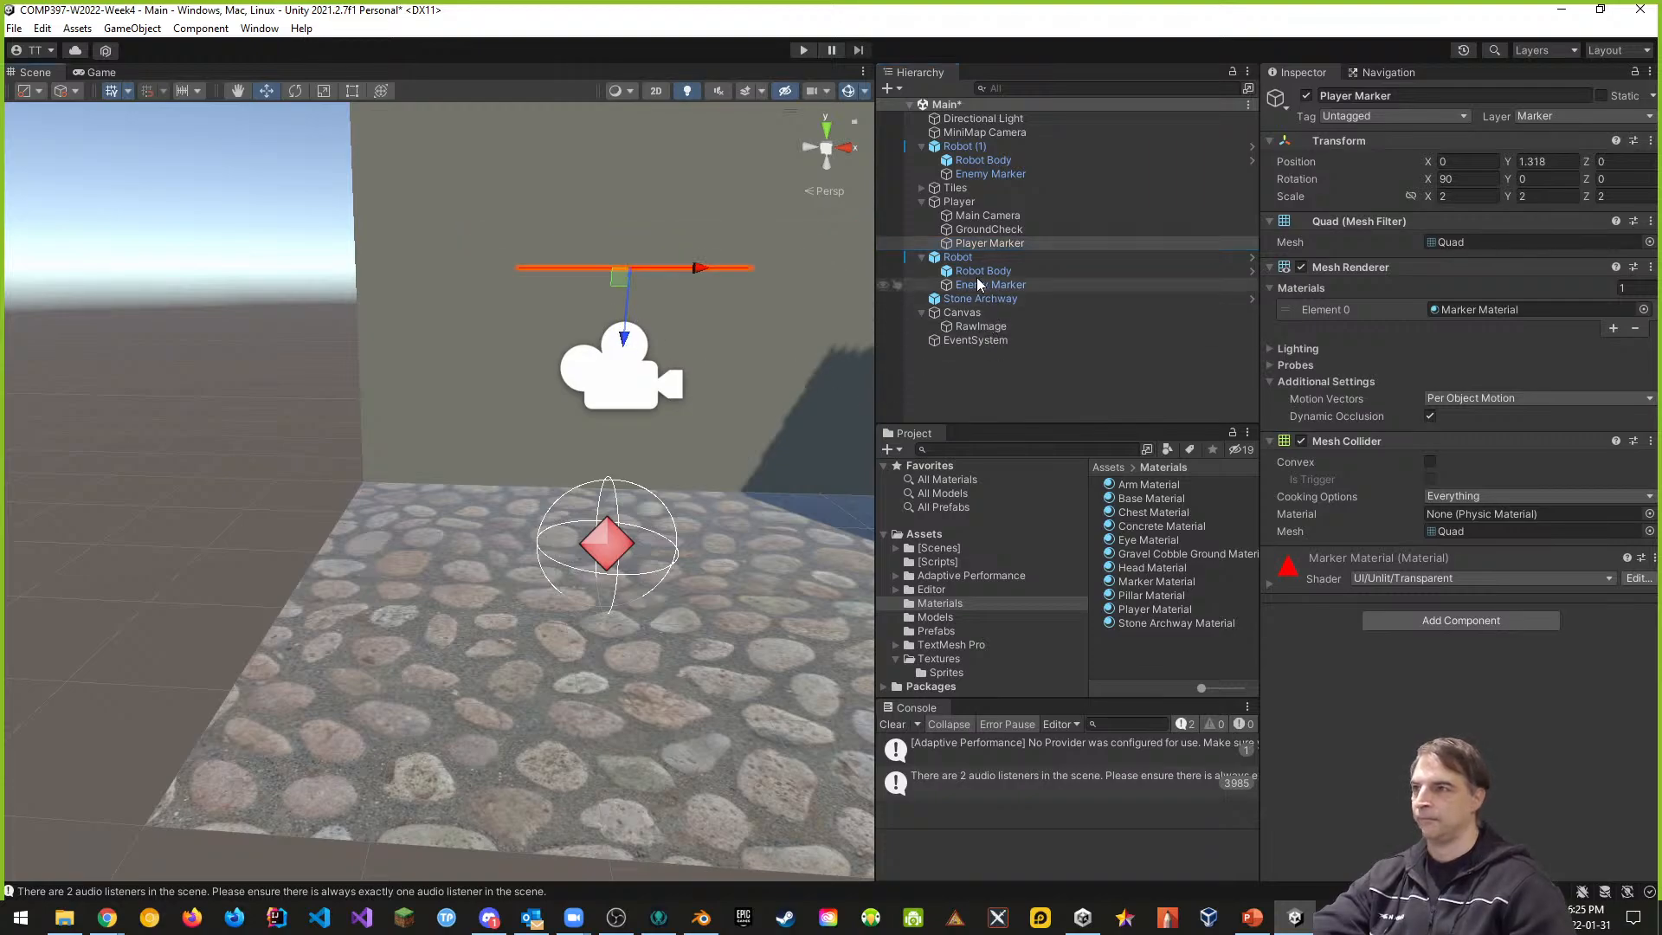
click(955, 203)
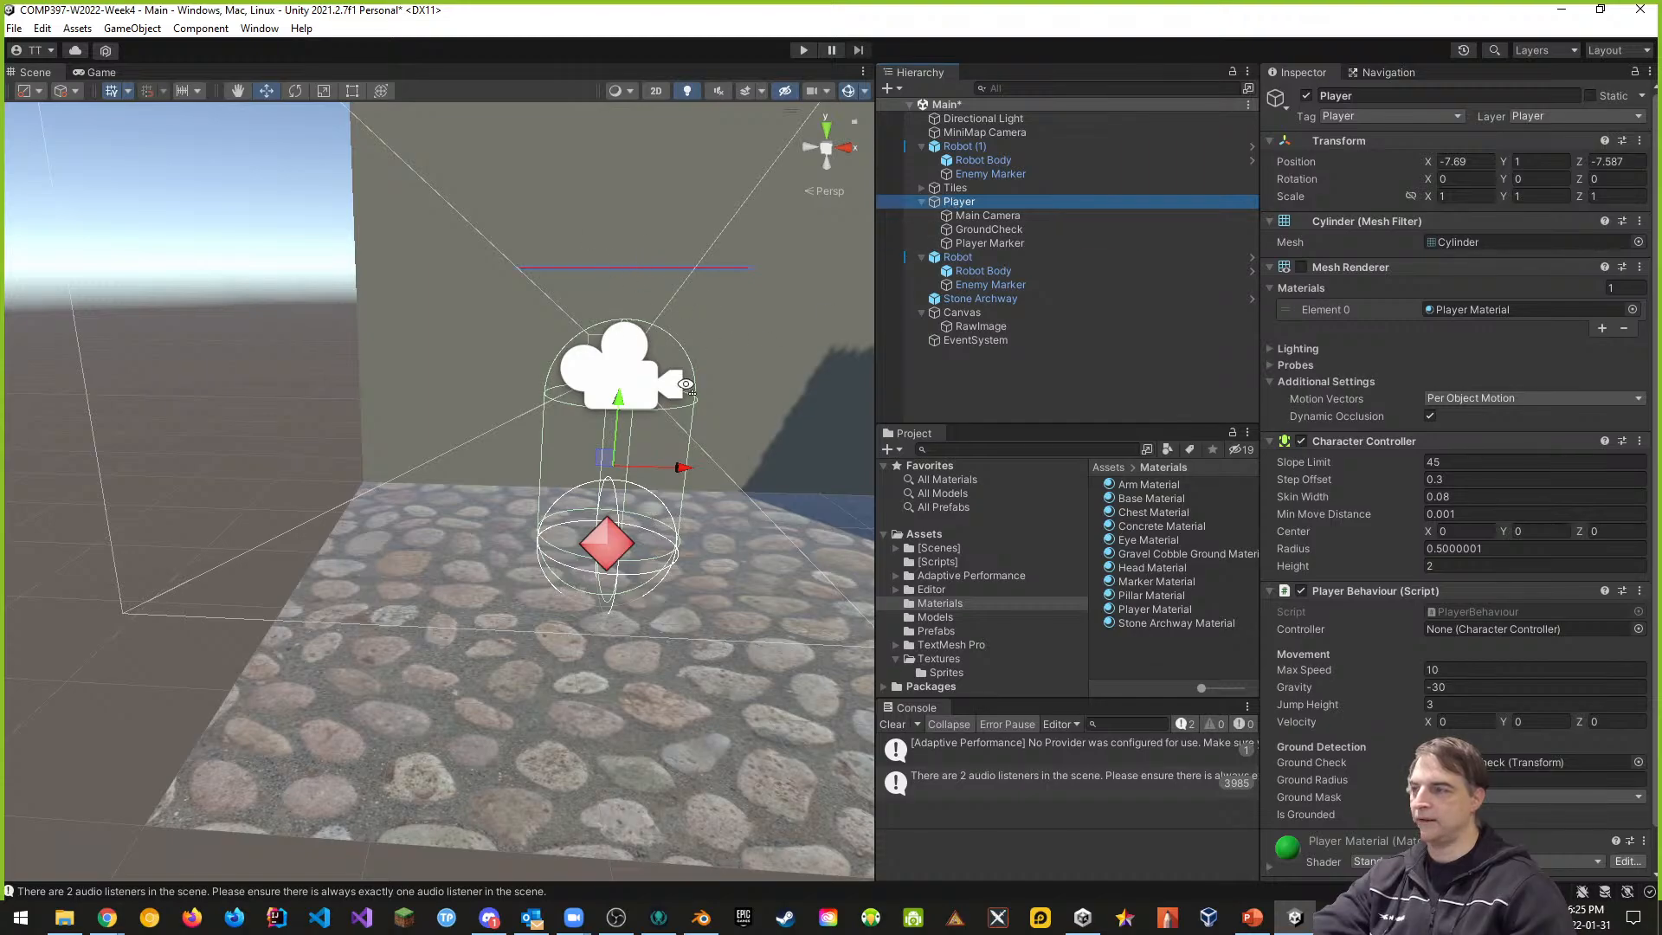
right_drag(684, 387, 668, 439)
key(w)
key(s)
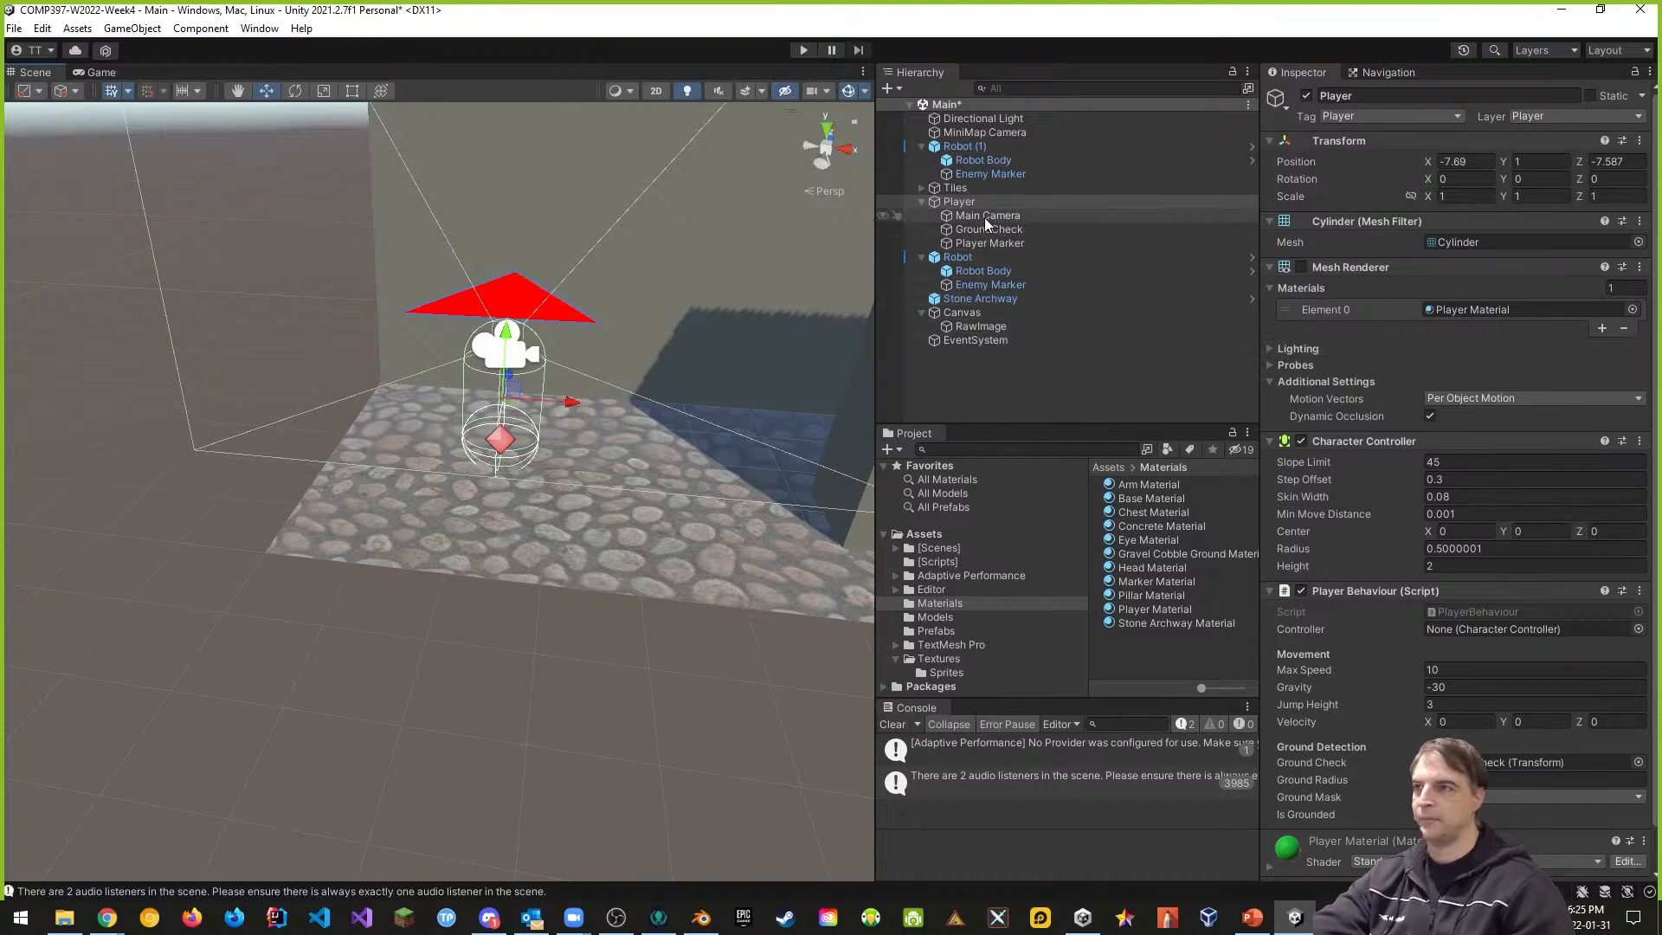
- Duplicate the Marker Material used by the Player Marker and name the copy Player Marker Material
click(991, 243)
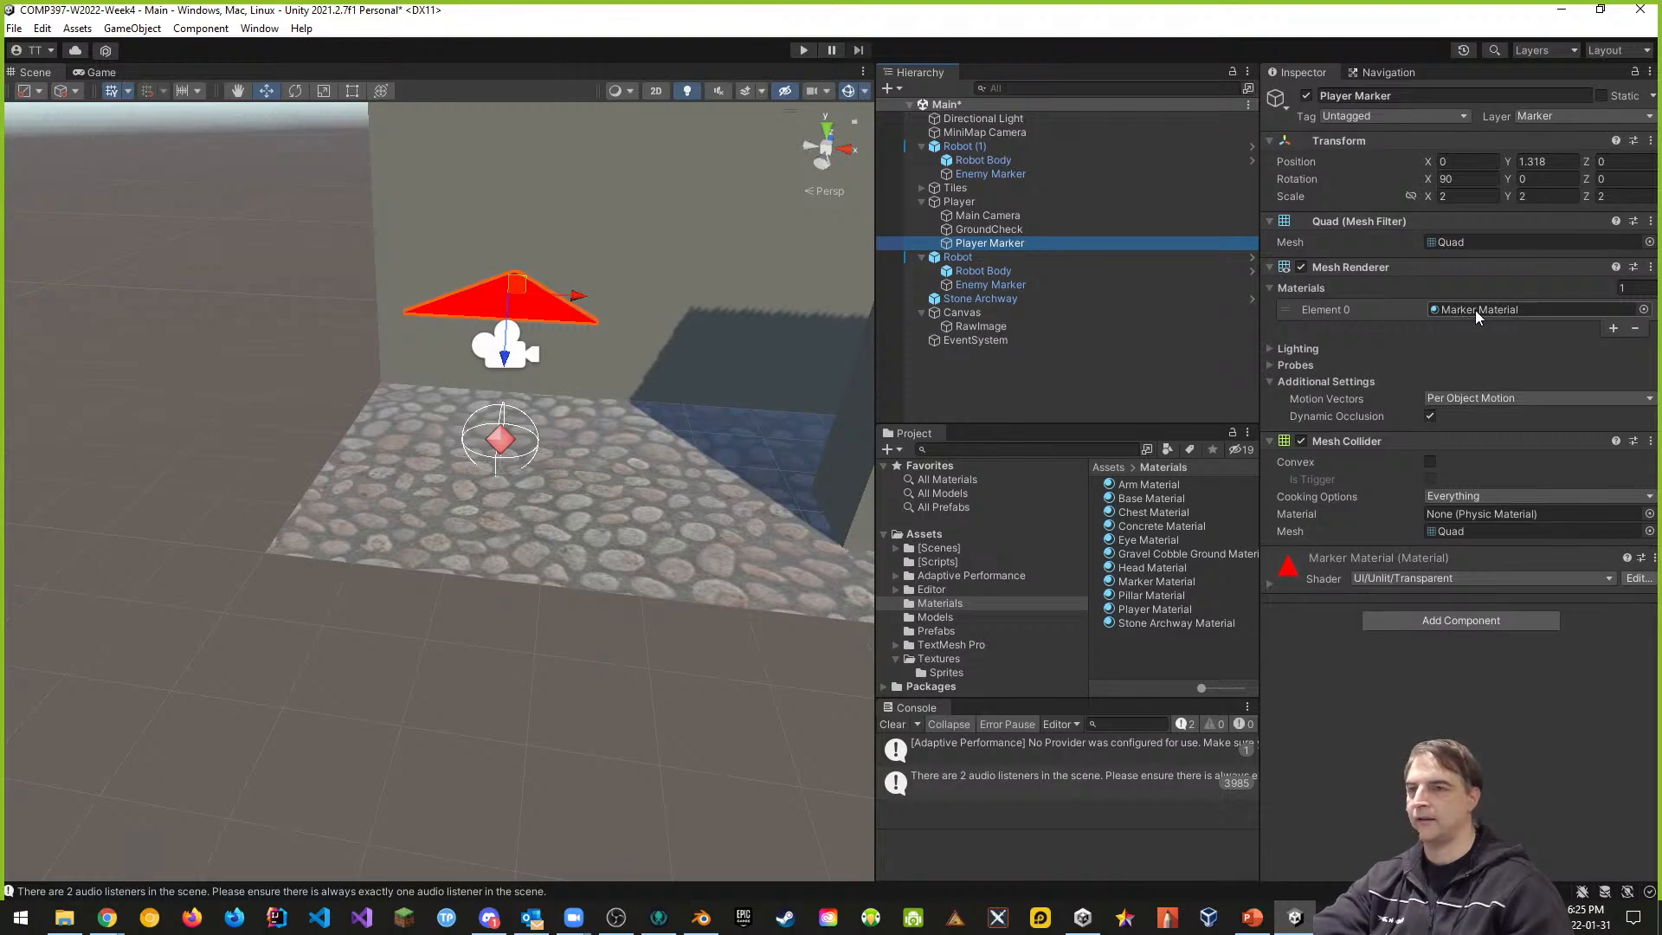
click(1147, 587)
key(ctrl+d)
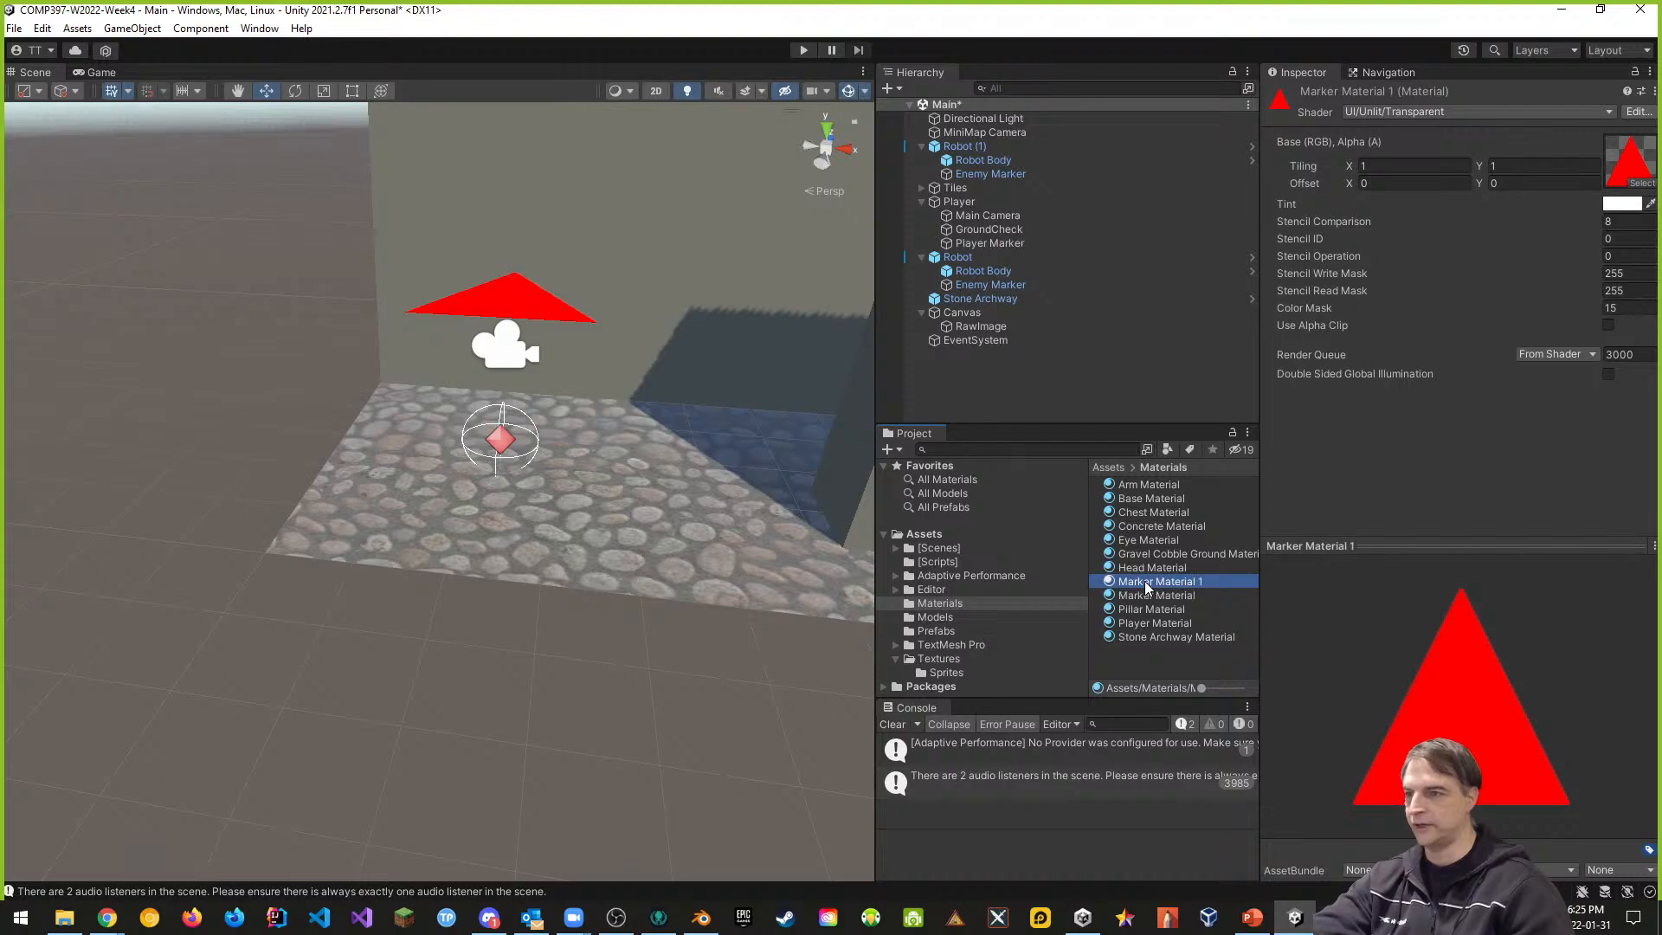
click(1151, 588)
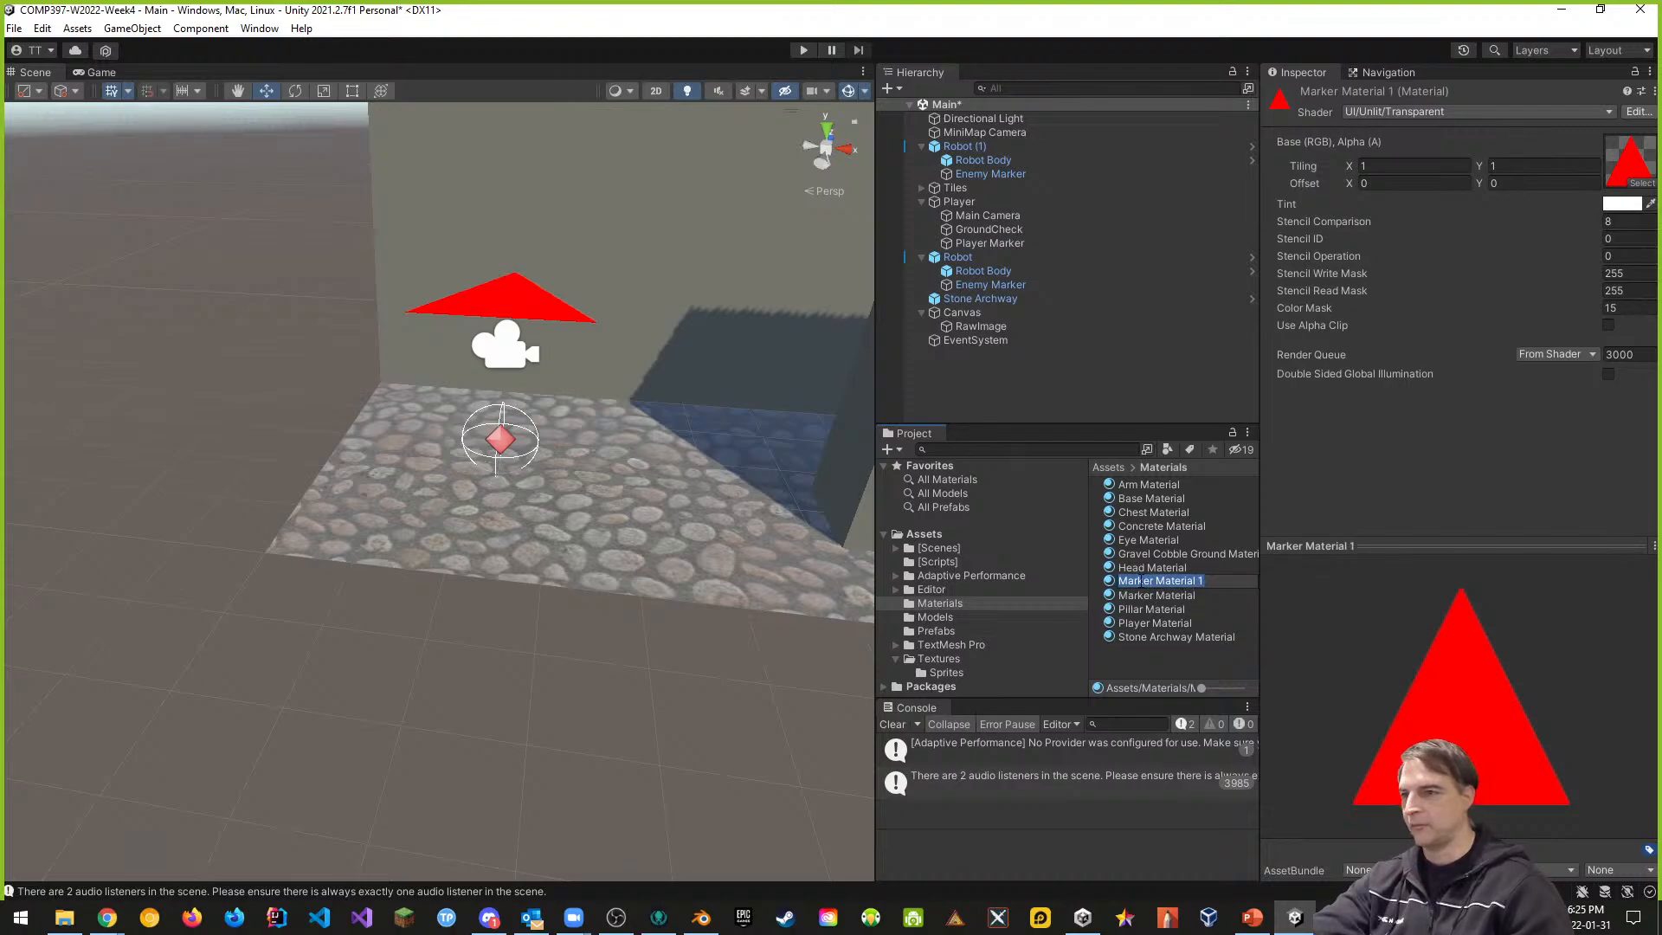
click(1139, 581)
text(P)
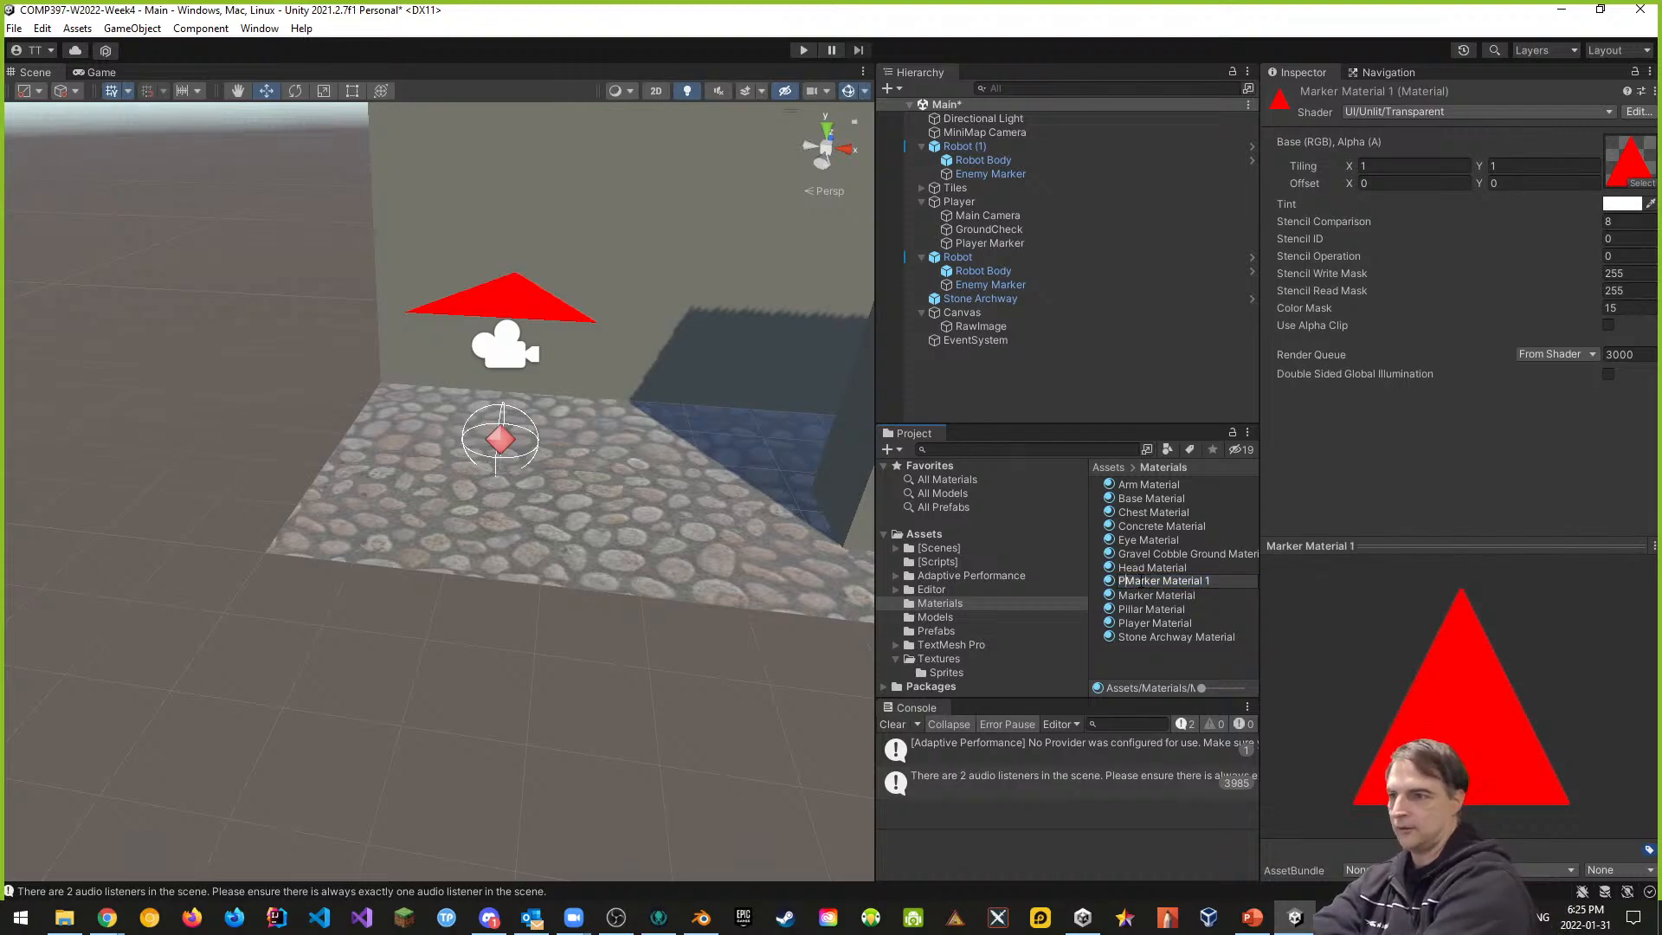
text(layer)
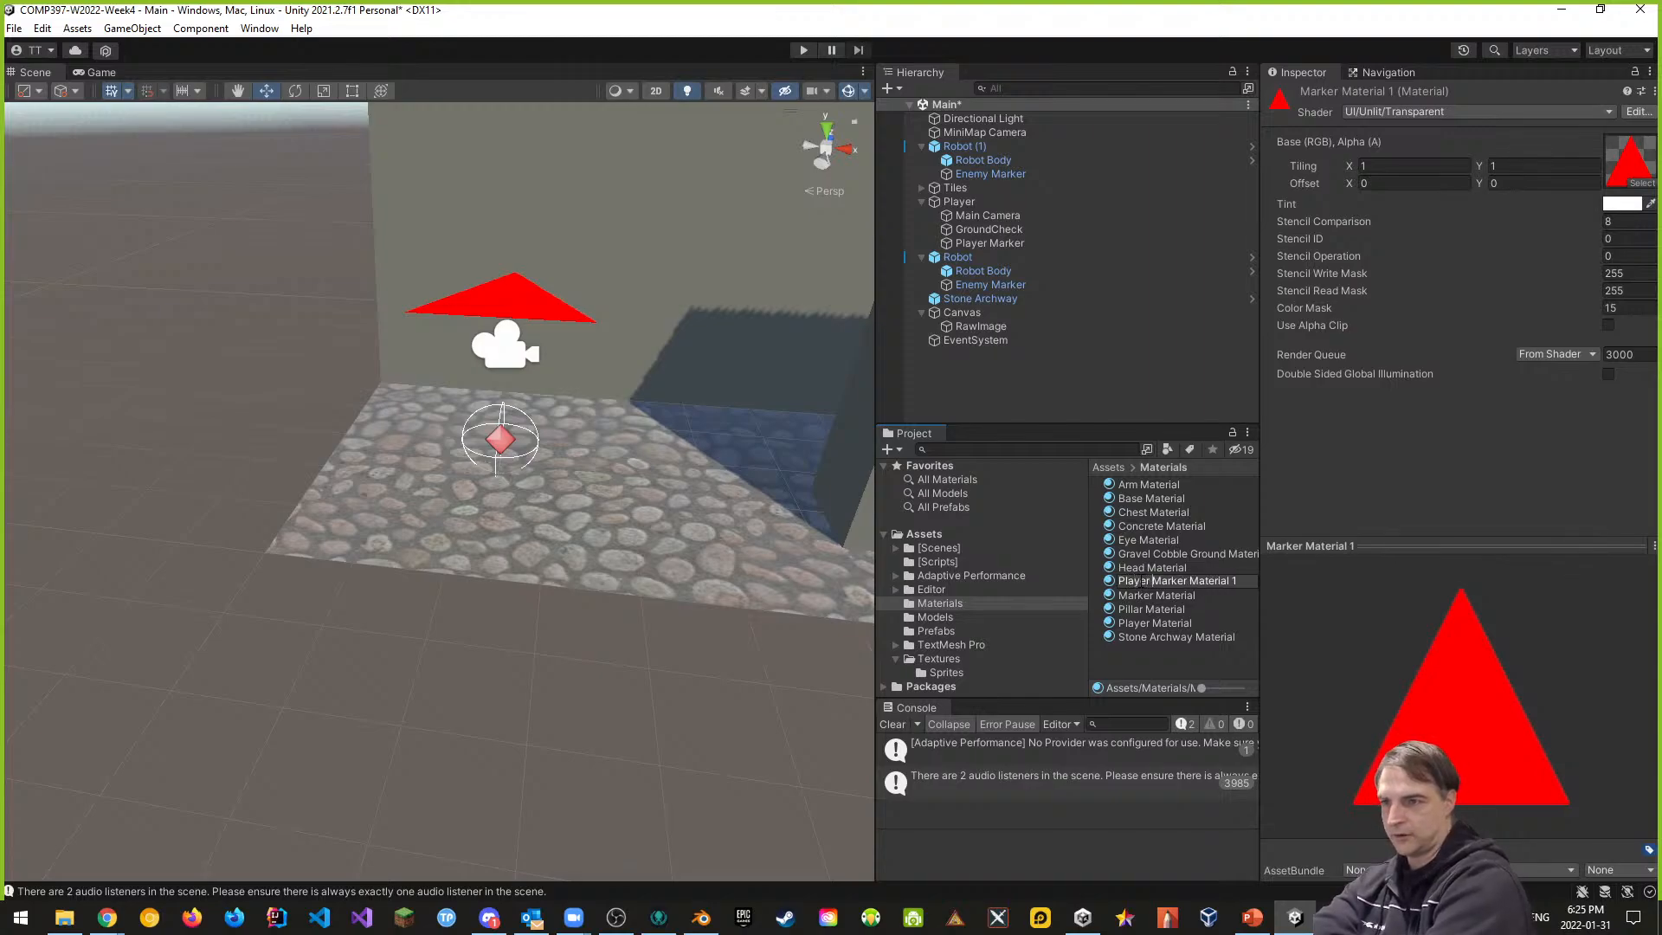
key(Return)
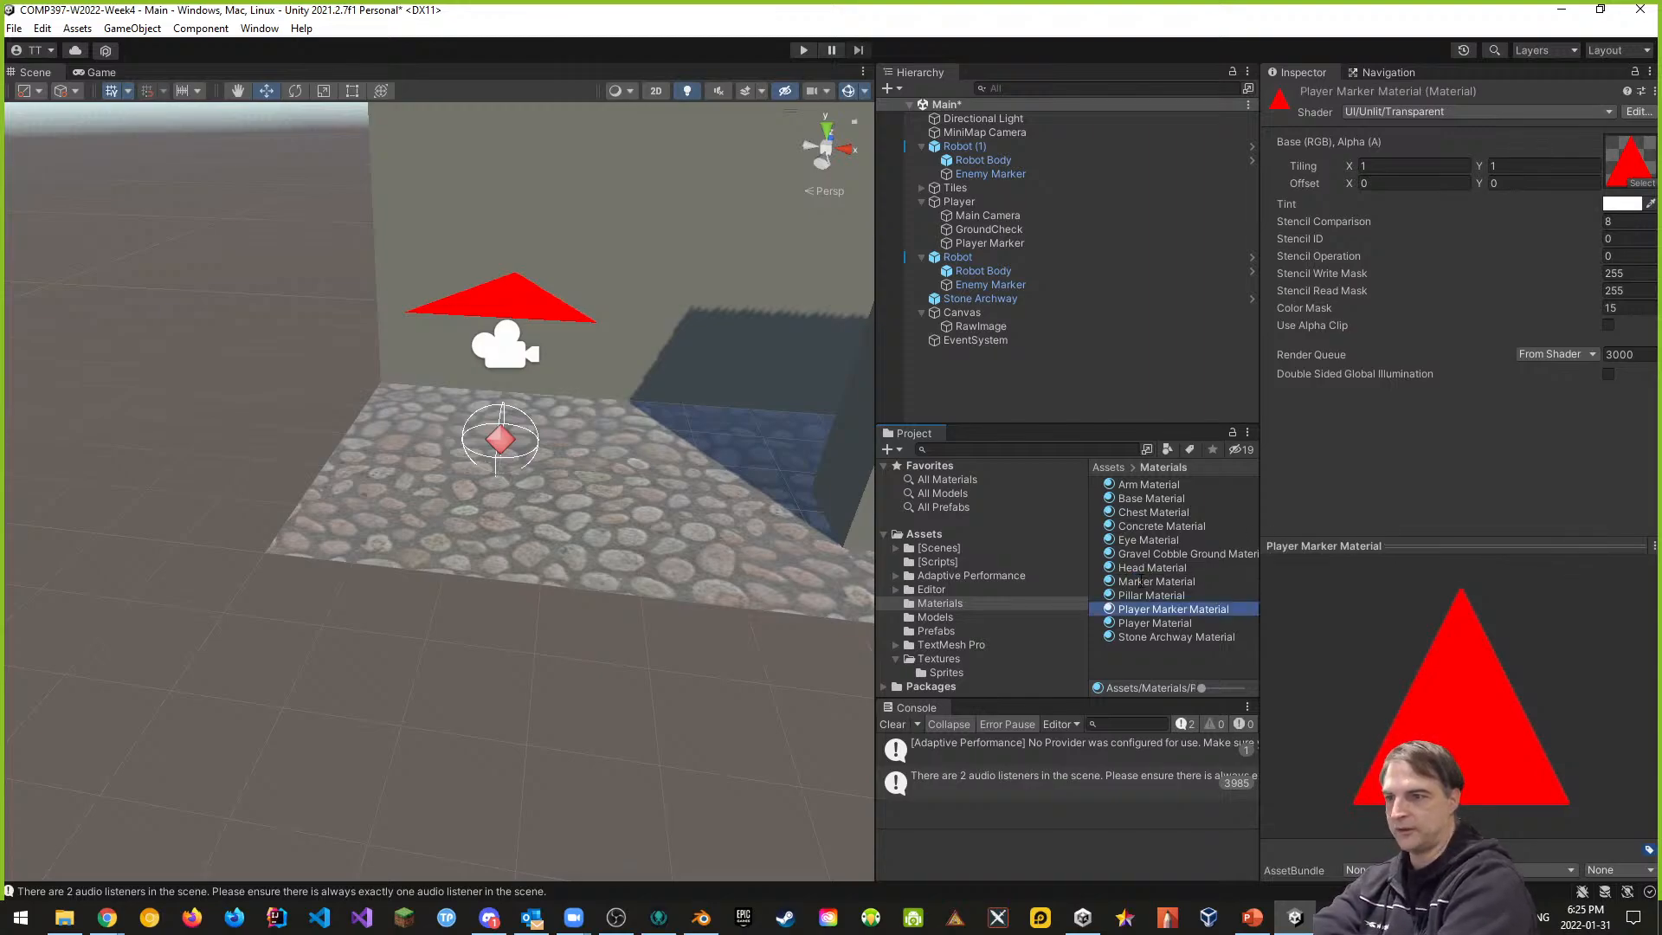
- Rename the original Marker Material to Enemy Marker Material
click(1131, 584)
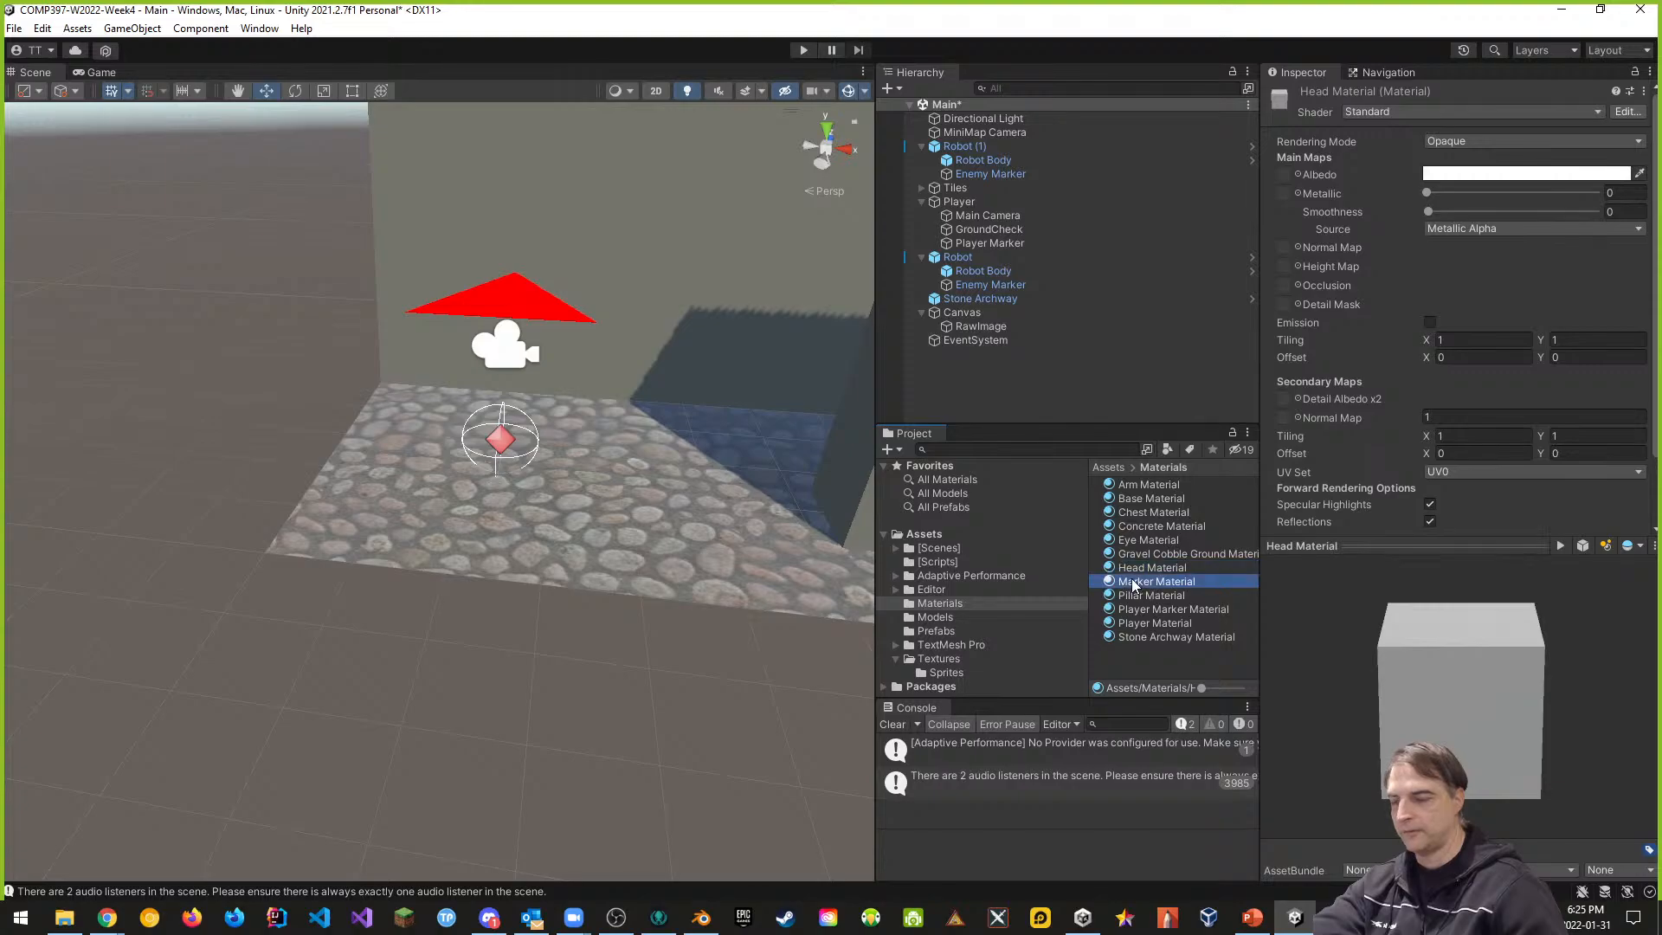
key(F2)
key(Home)
text(Ene)
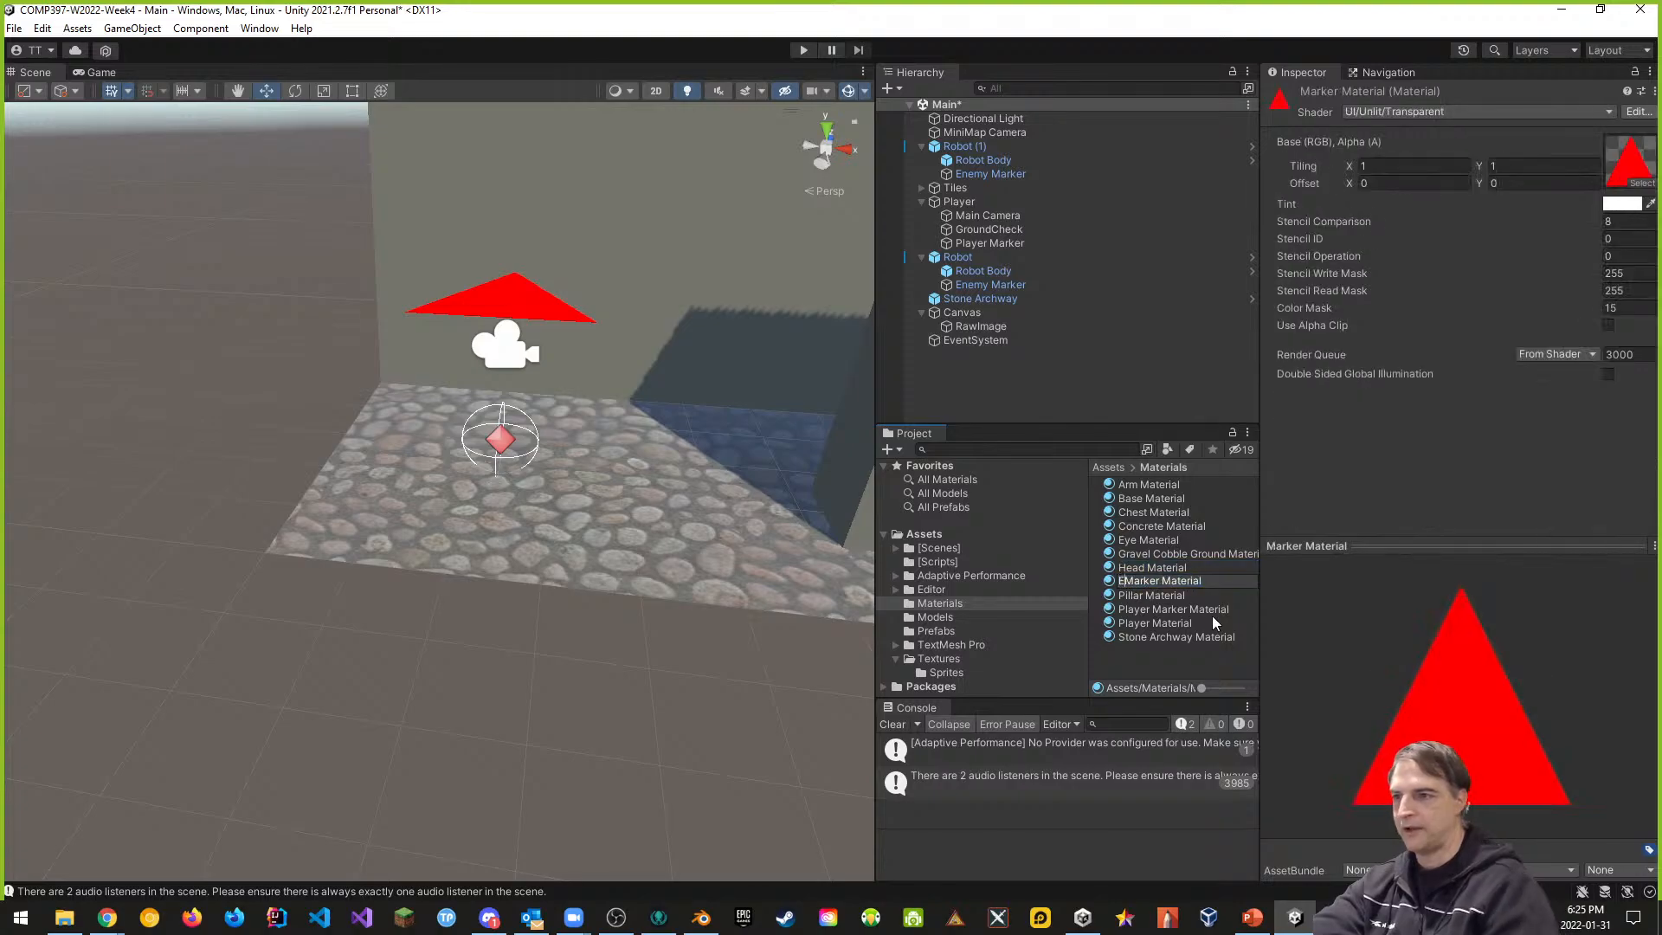
text(my)
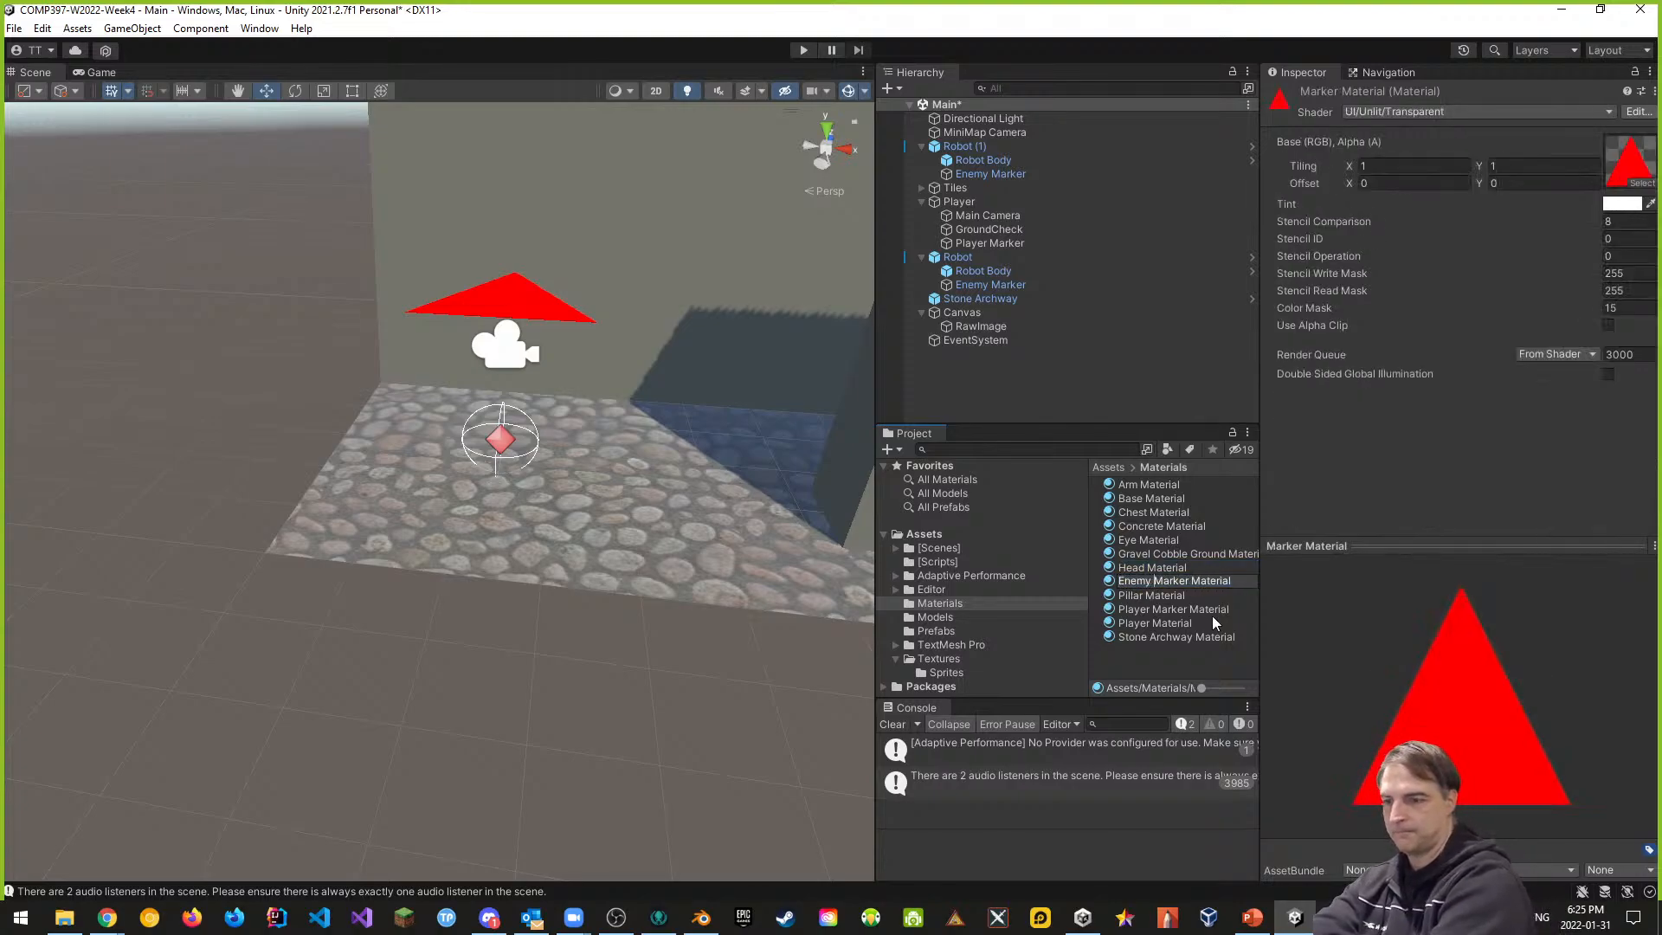
key(Return)
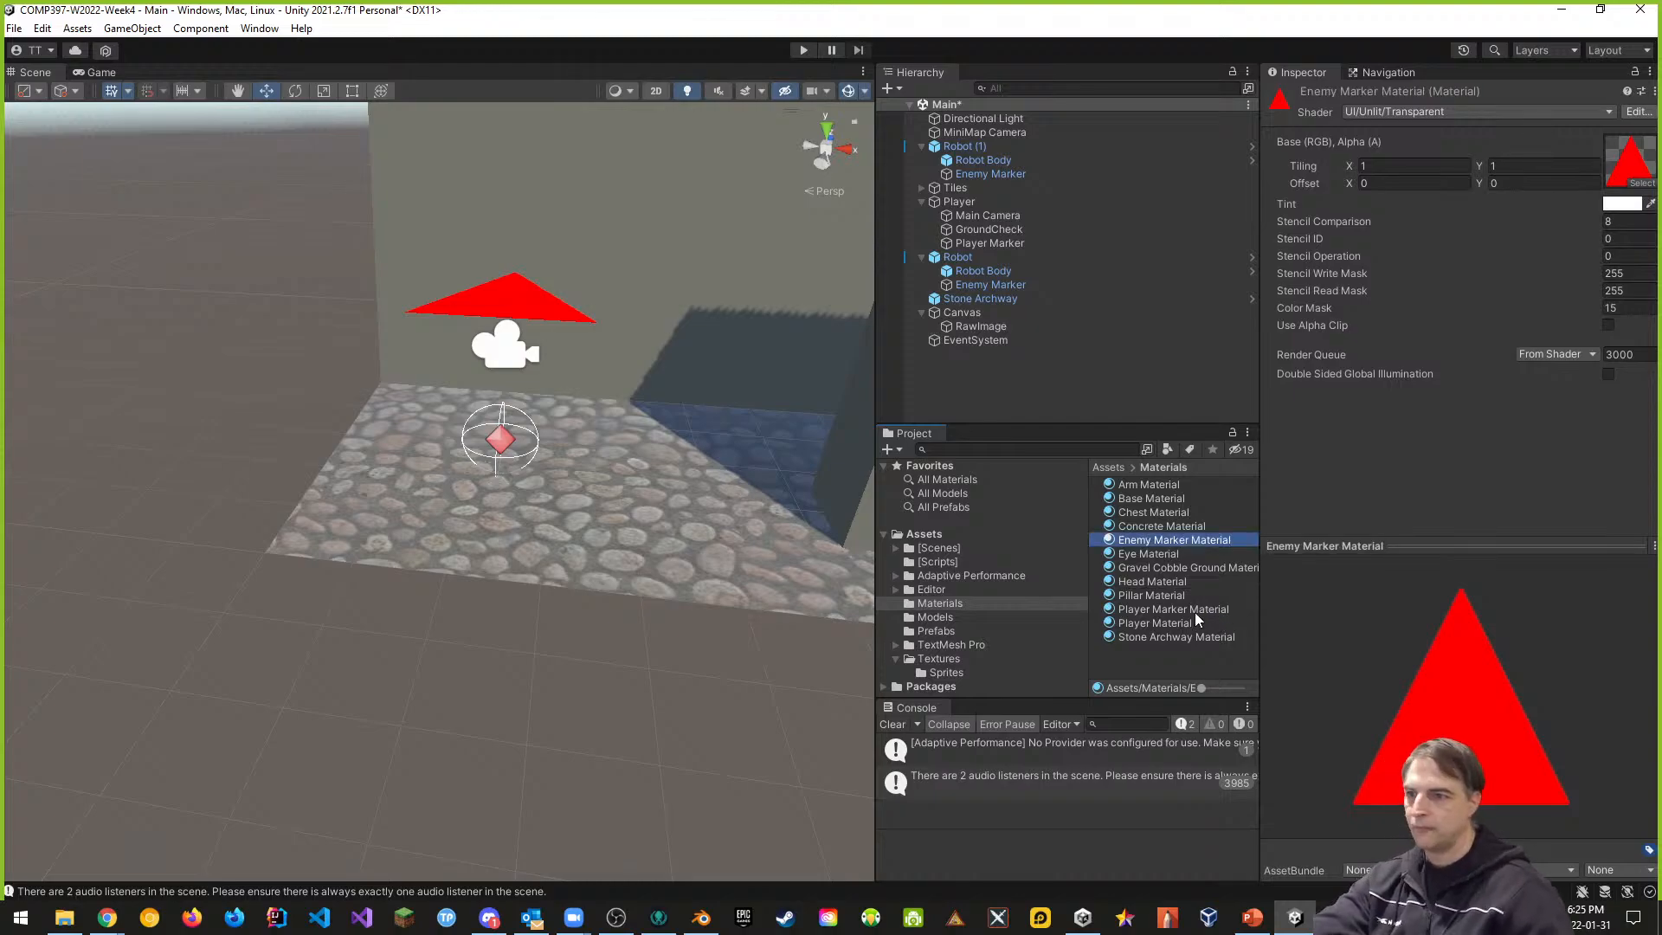
- Assign the green PlayerMarker sprite from Textures/Sprites as the base texture of Player Marker Material
click(1199, 609)
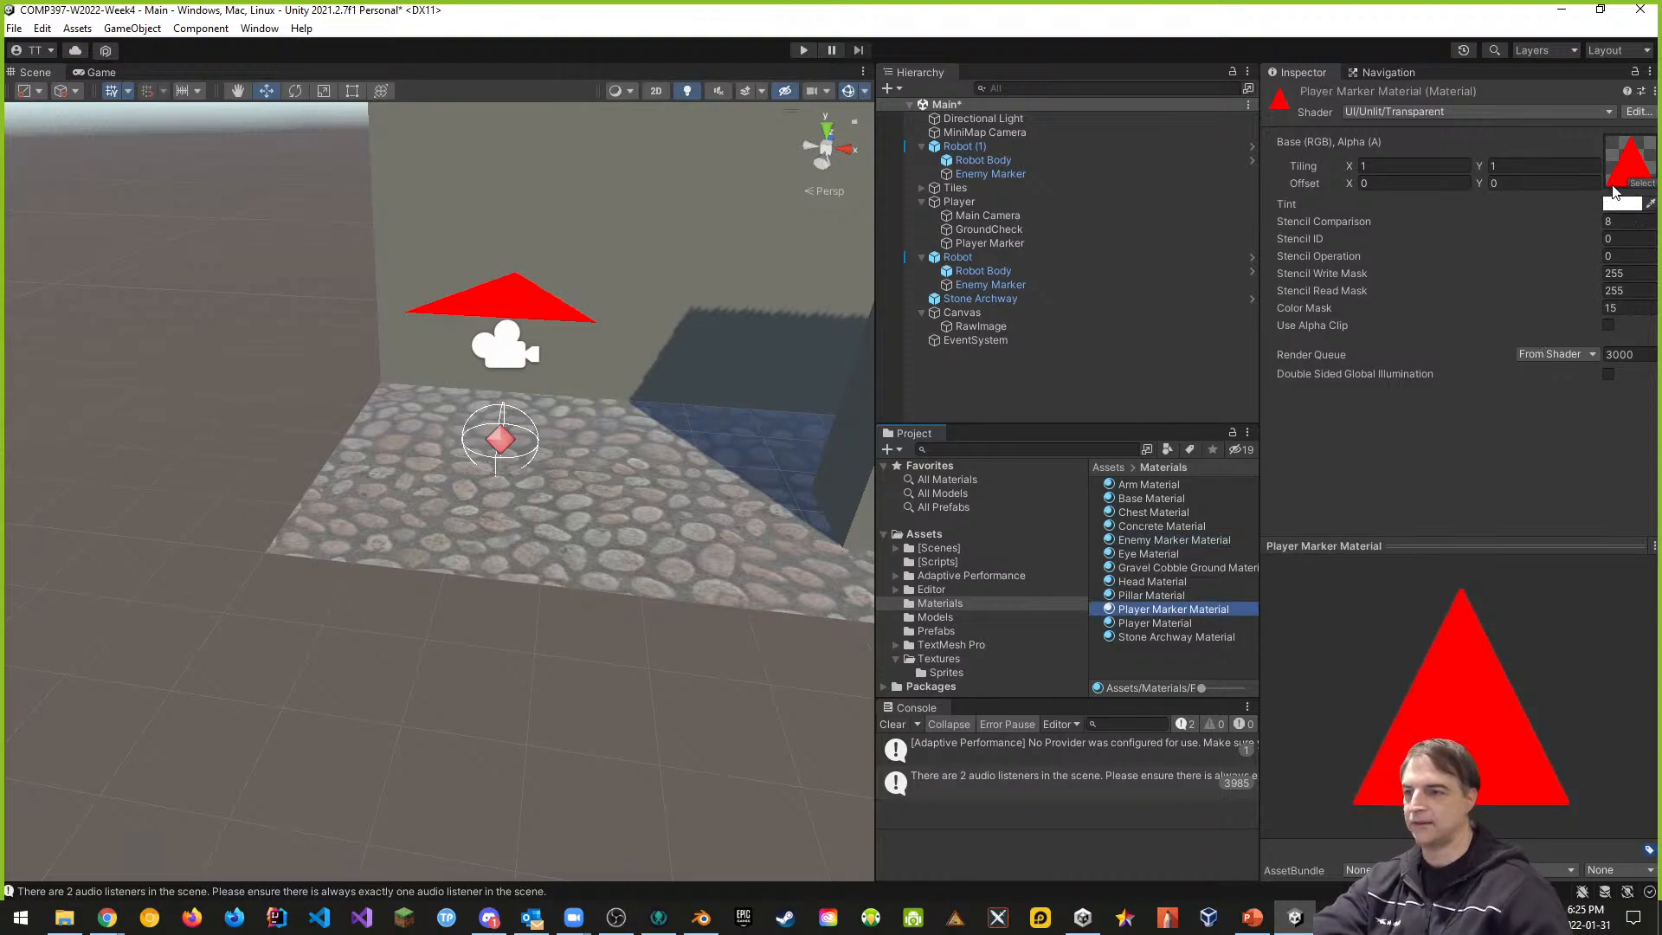
click(956, 672)
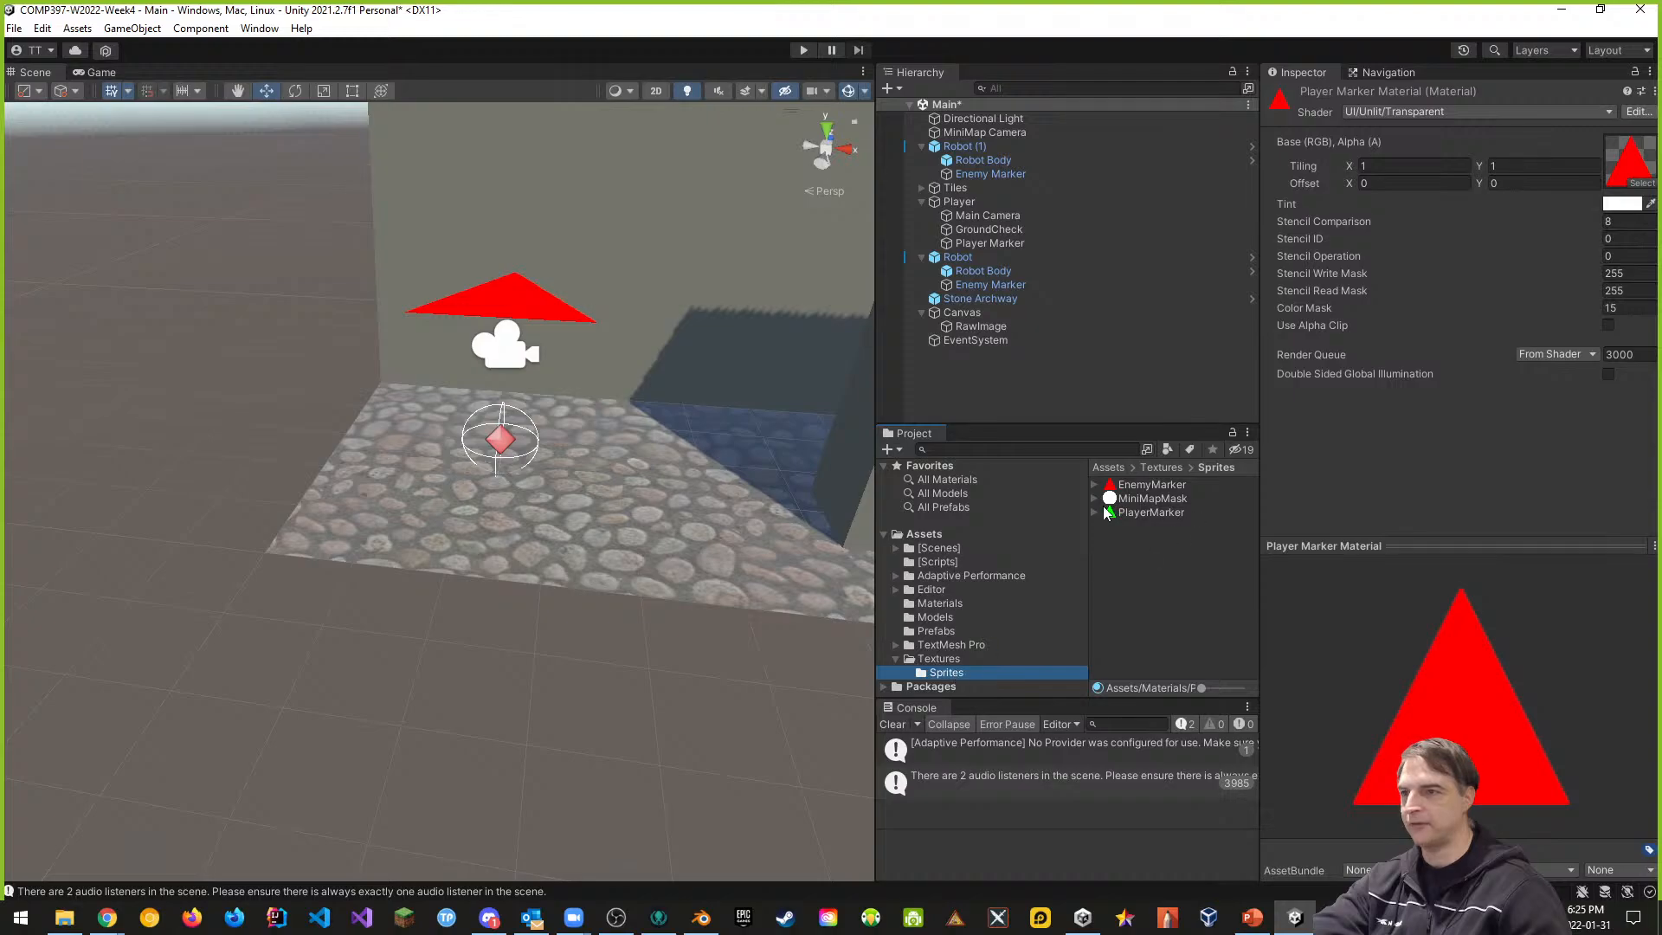
drag(1115, 512, 1627, 162)
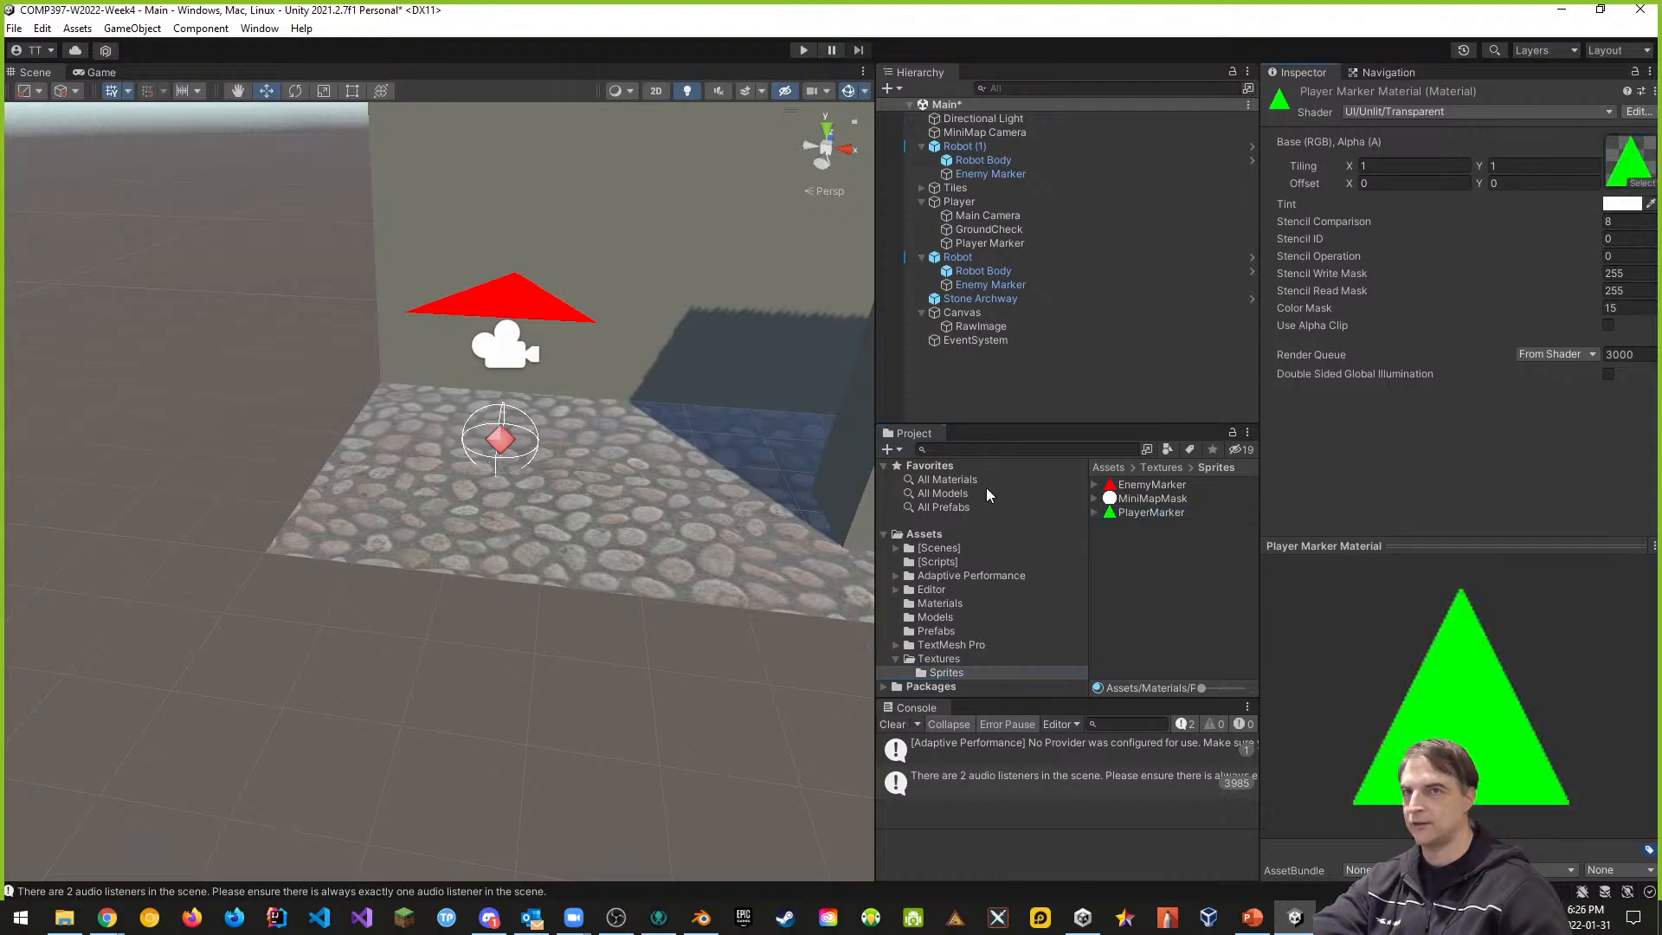
click(1163, 514)
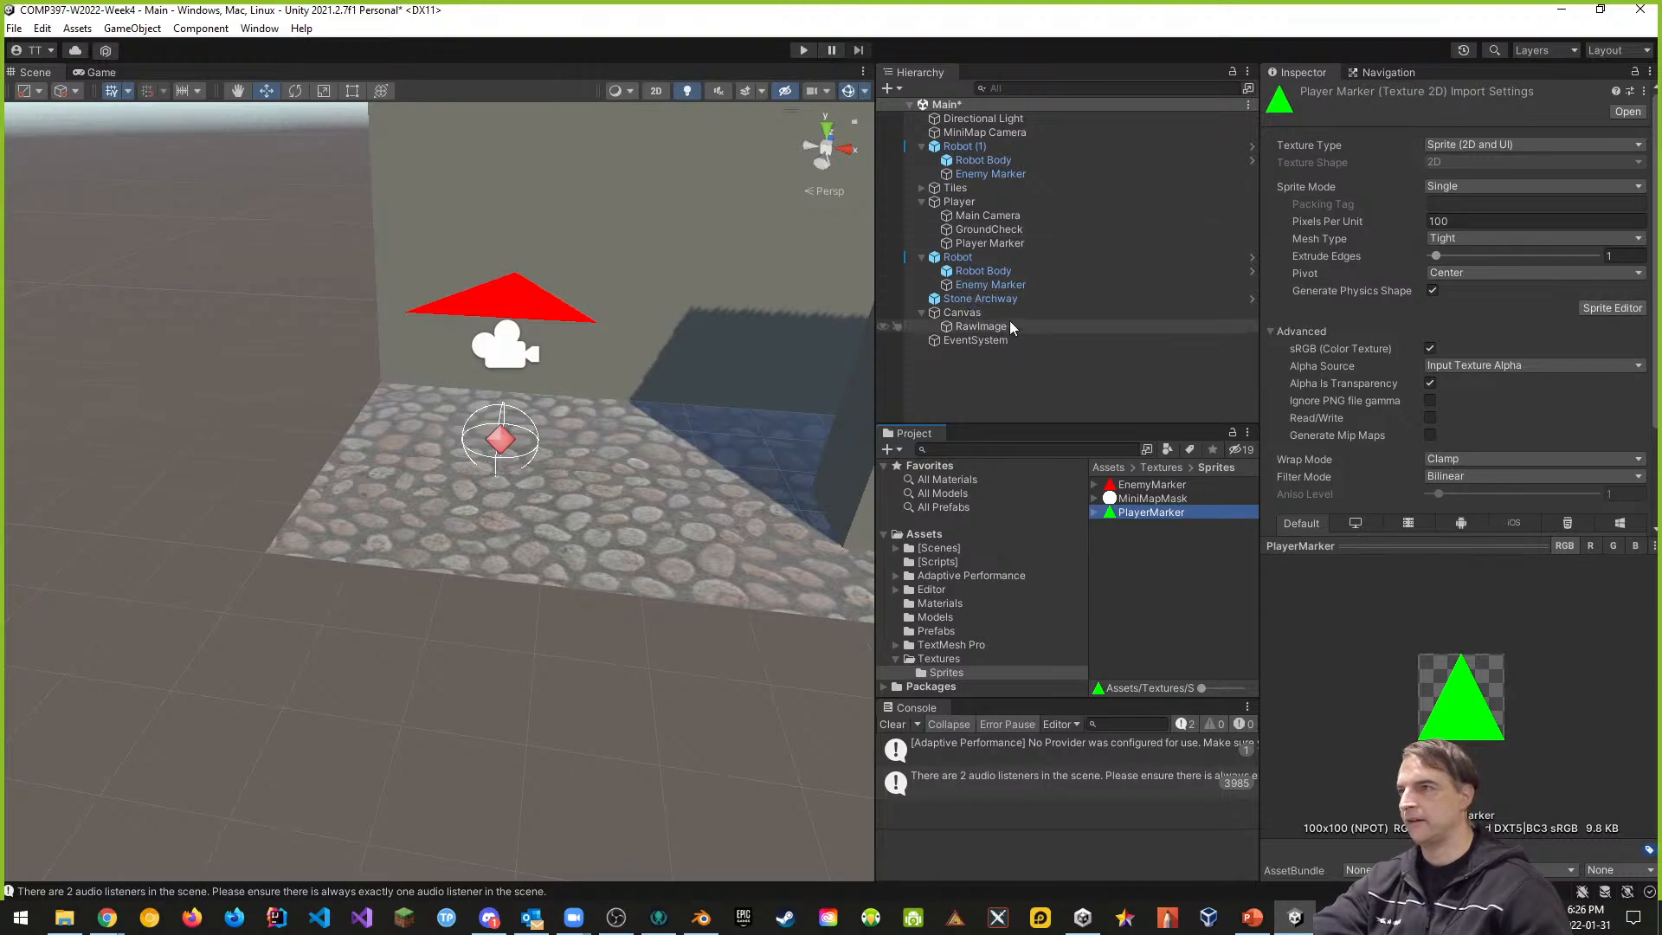
- Replace the Player Marker's material with Player Marker Material from the Materials folder
click(990, 243)
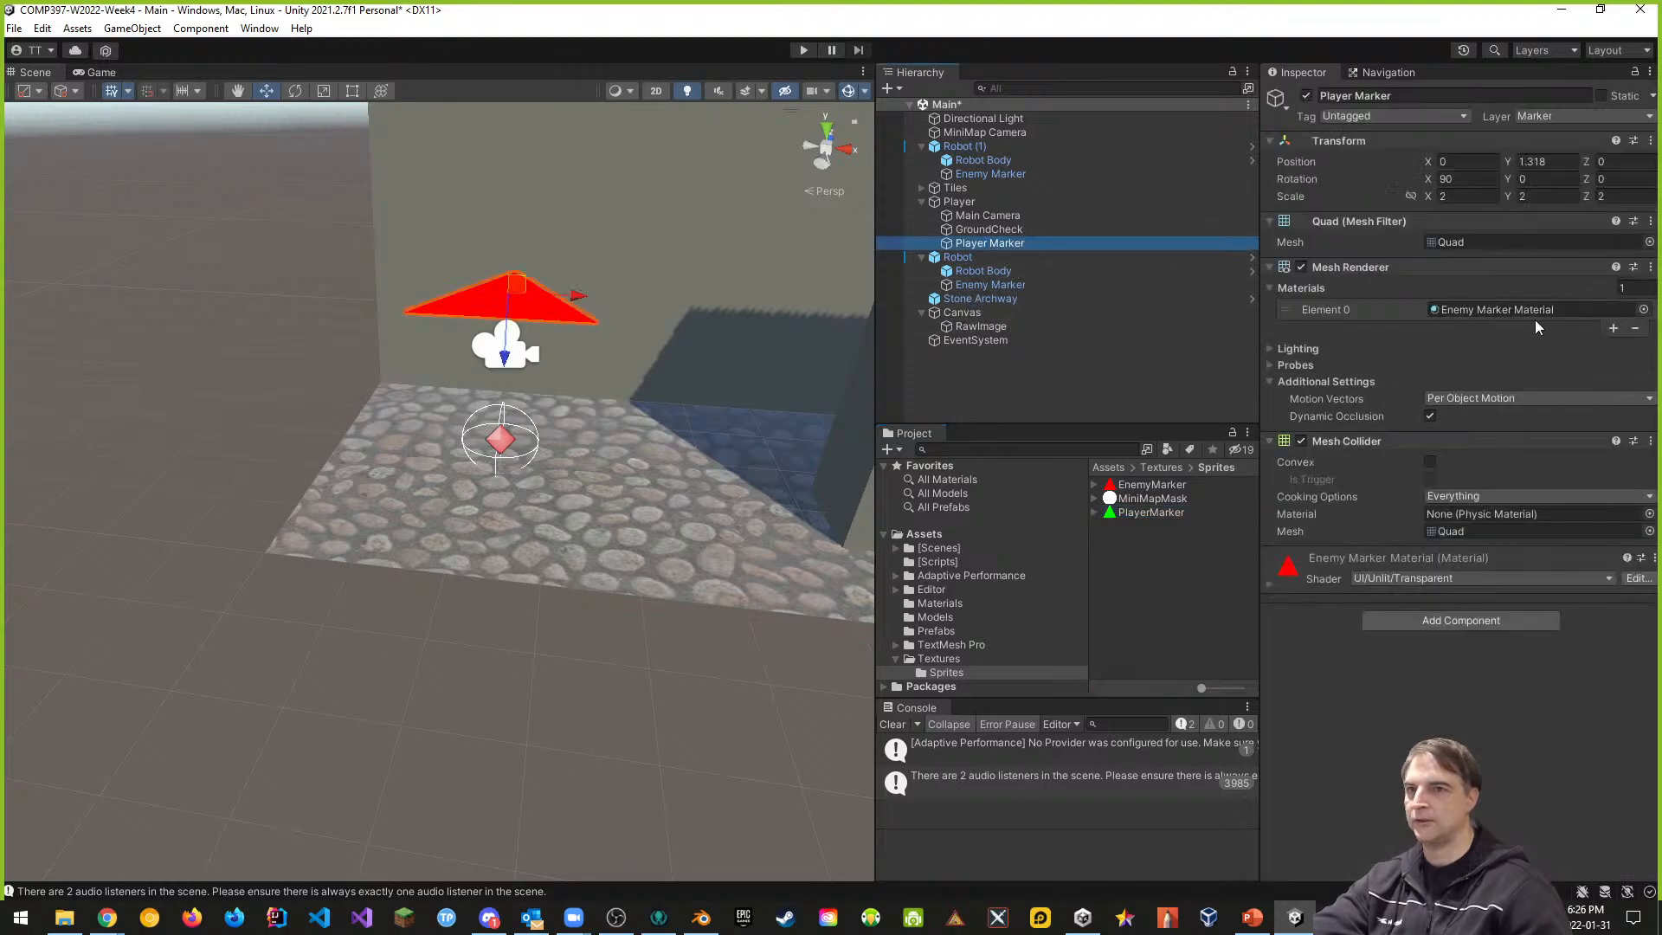
click(939, 603)
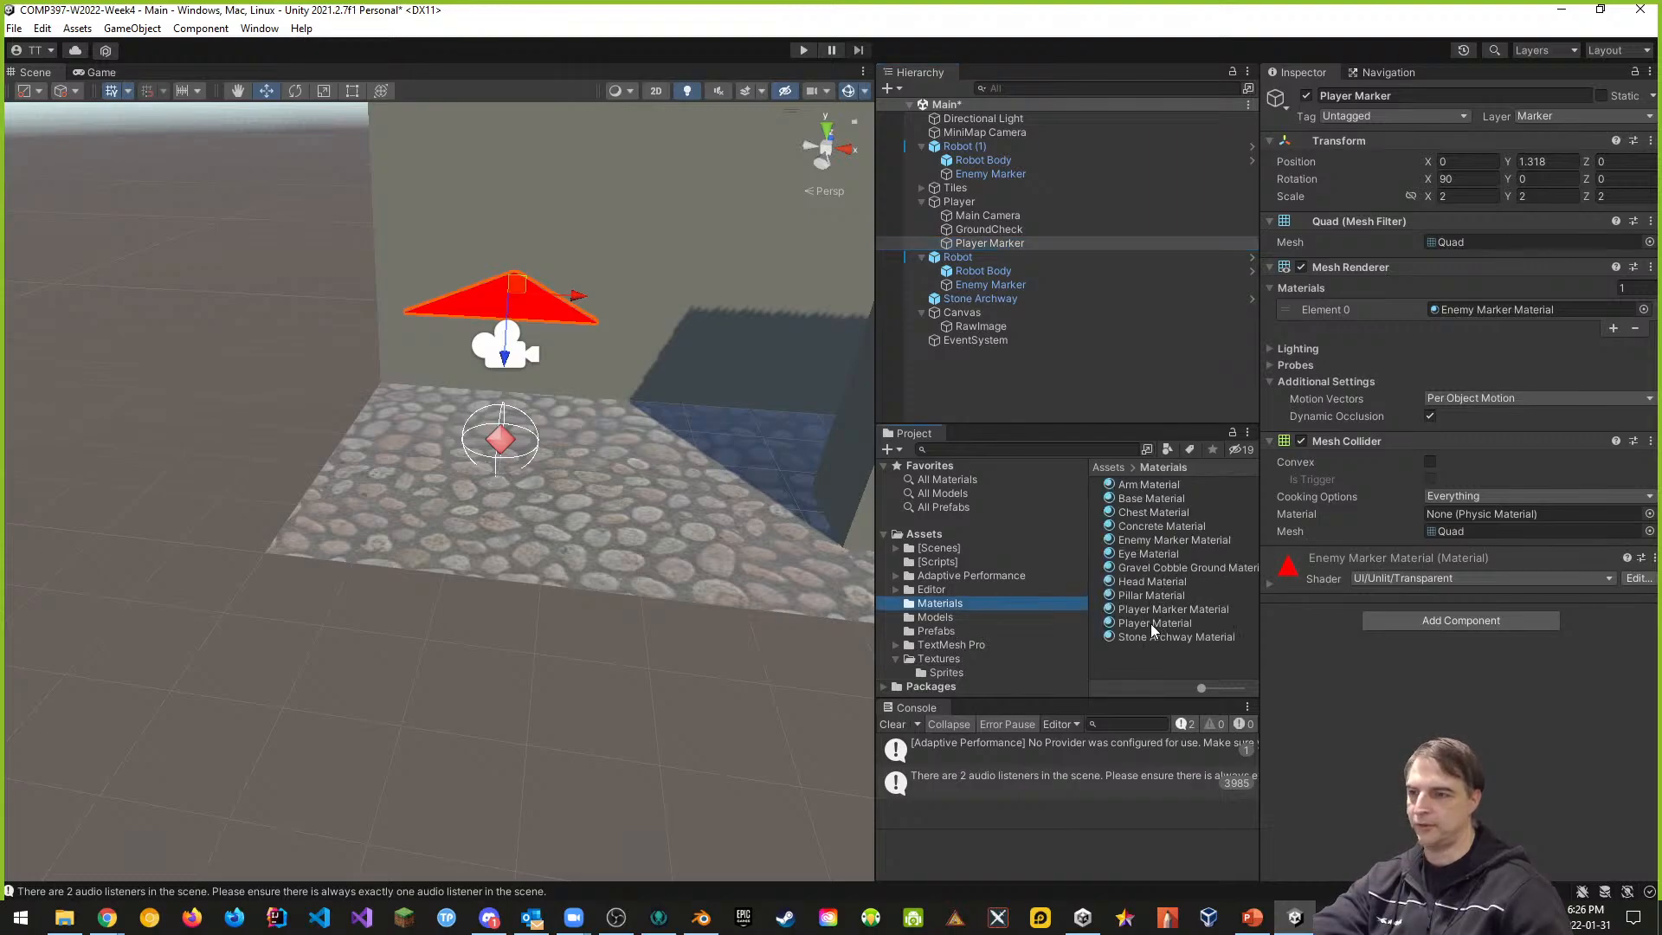
drag(1160, 609, 1471, 310)
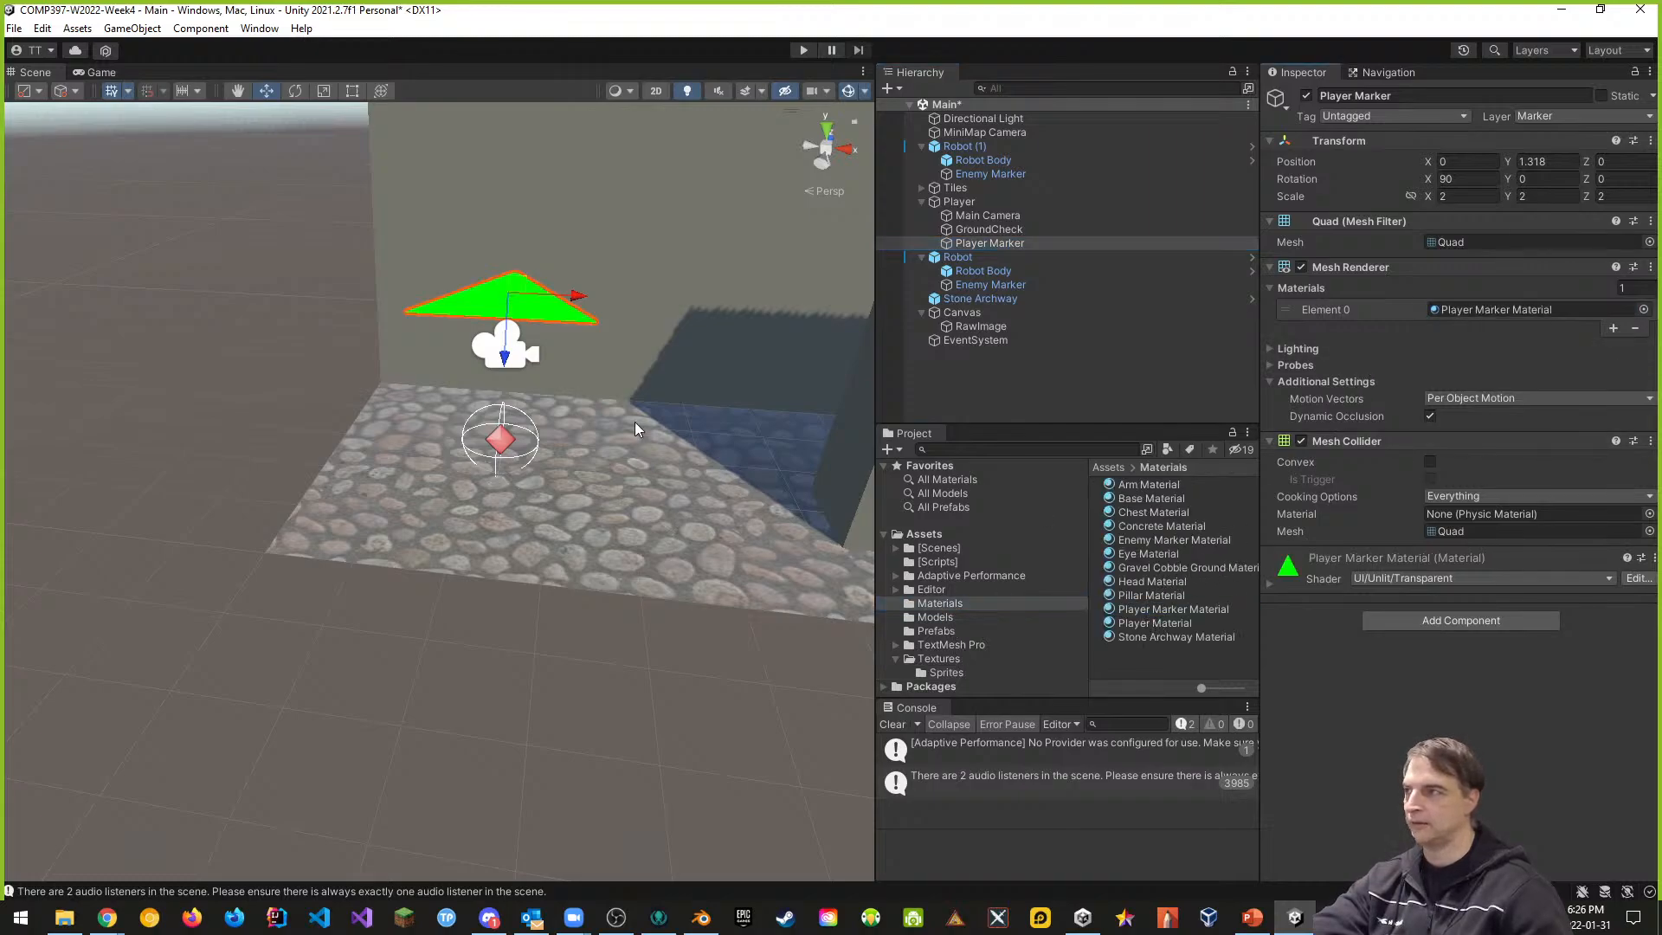
alt+drag(635, 422, 567, 459)
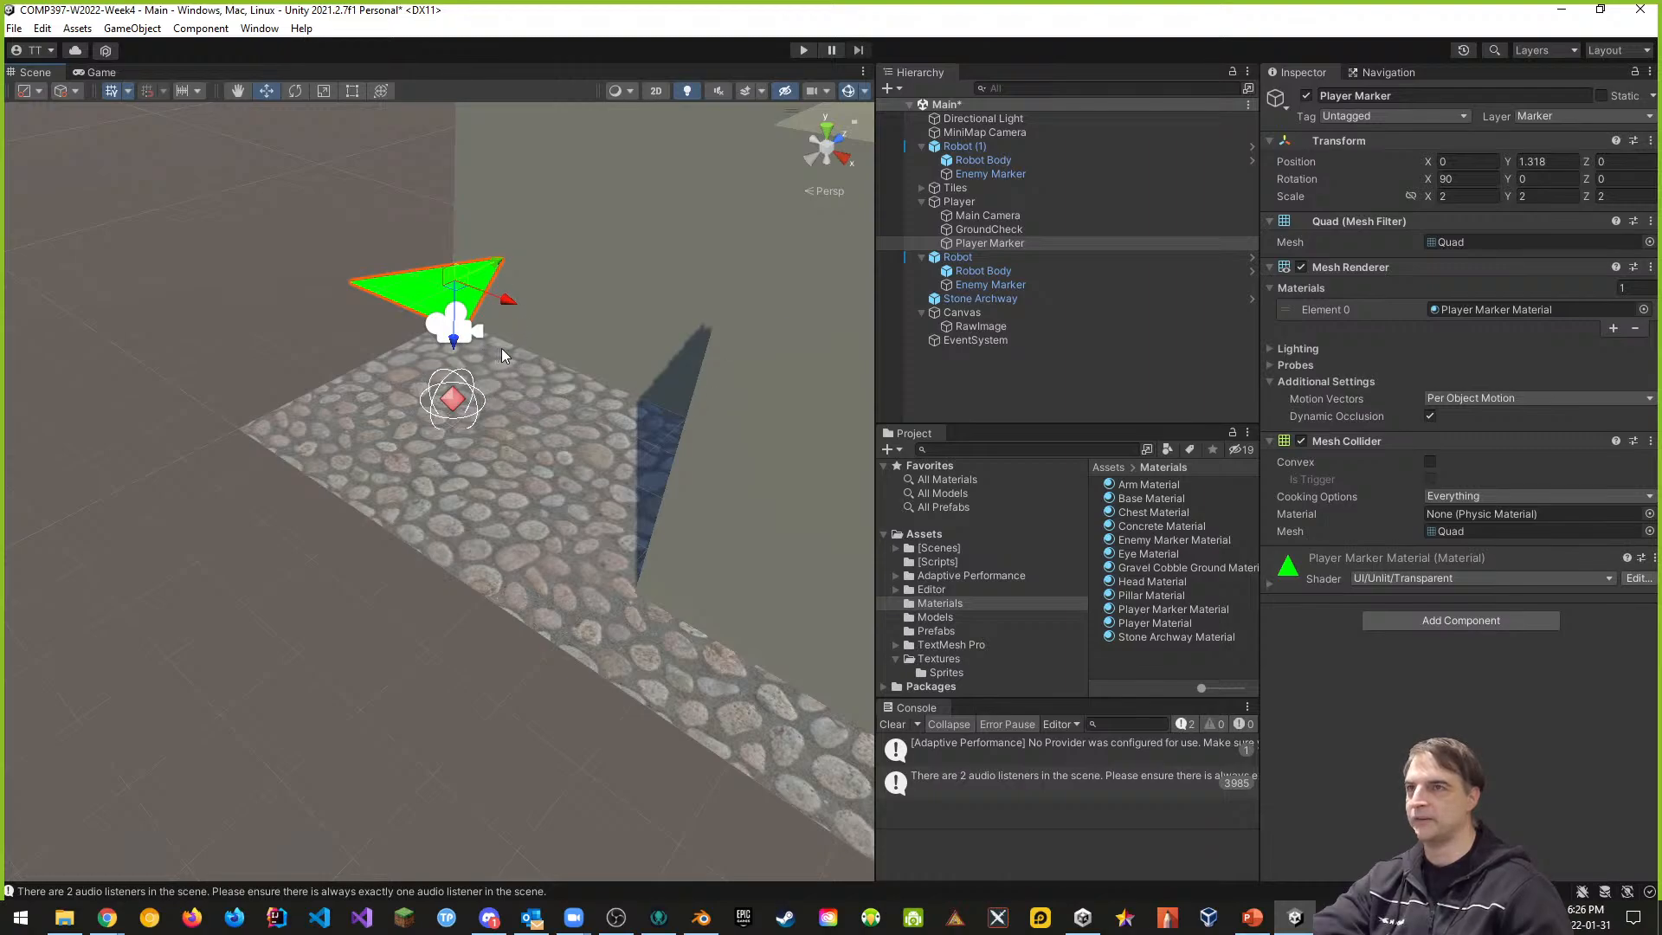
- Exclude the Player layer from the MiniMap Camera's culling mask
click(959, 201)
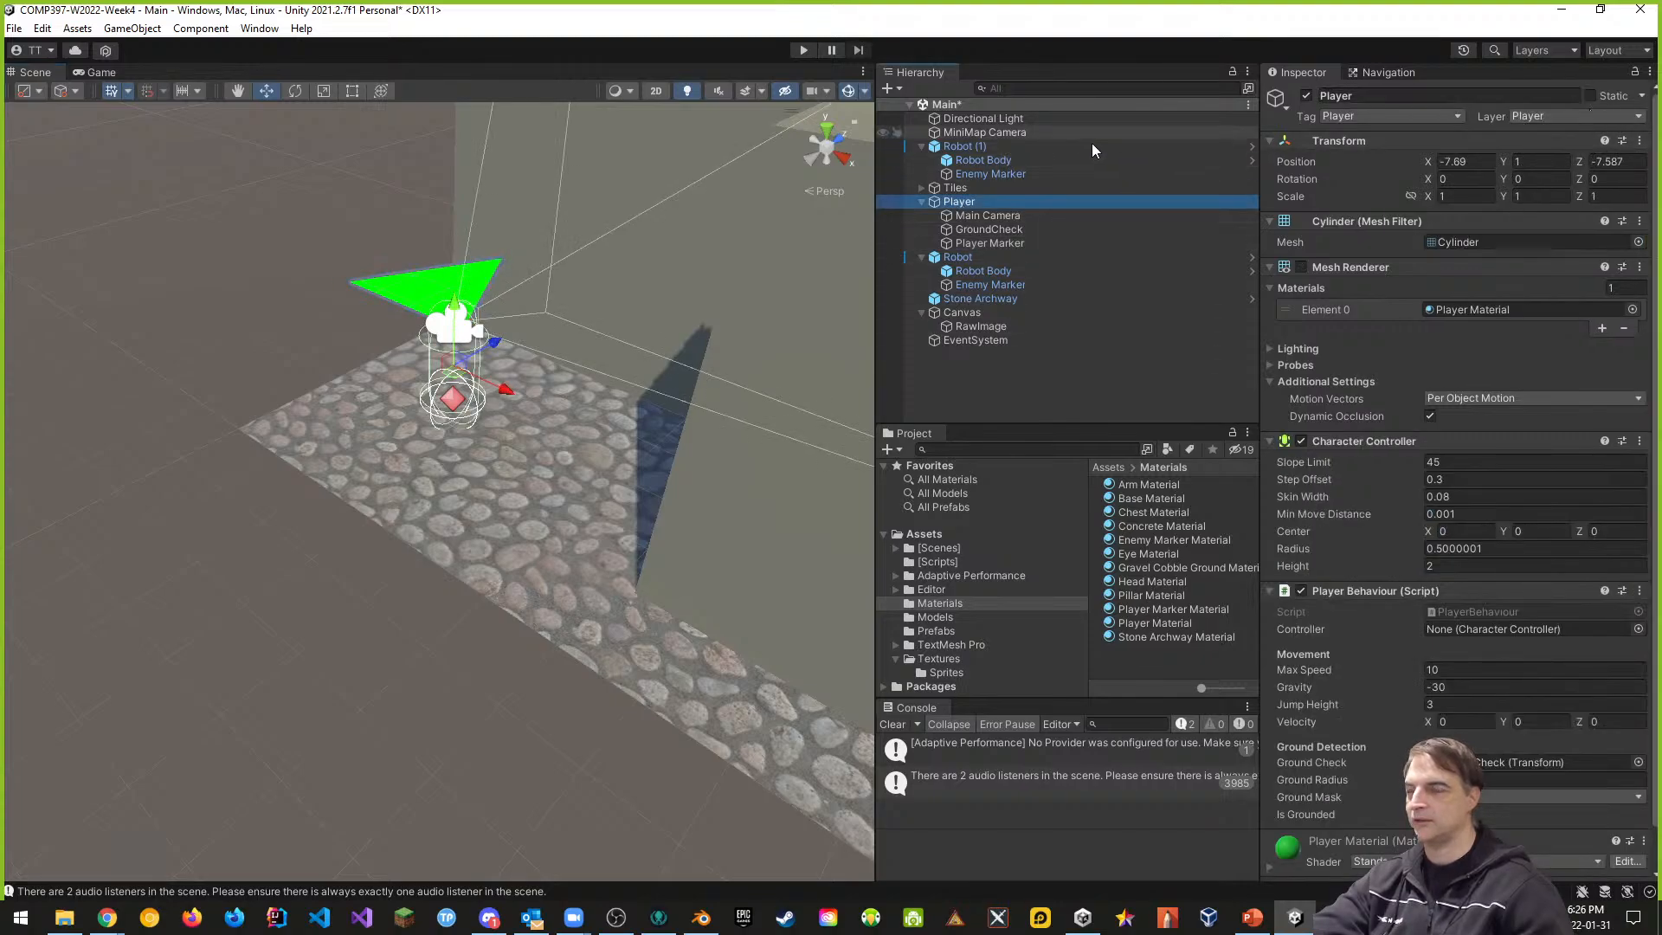
click(990, 132)
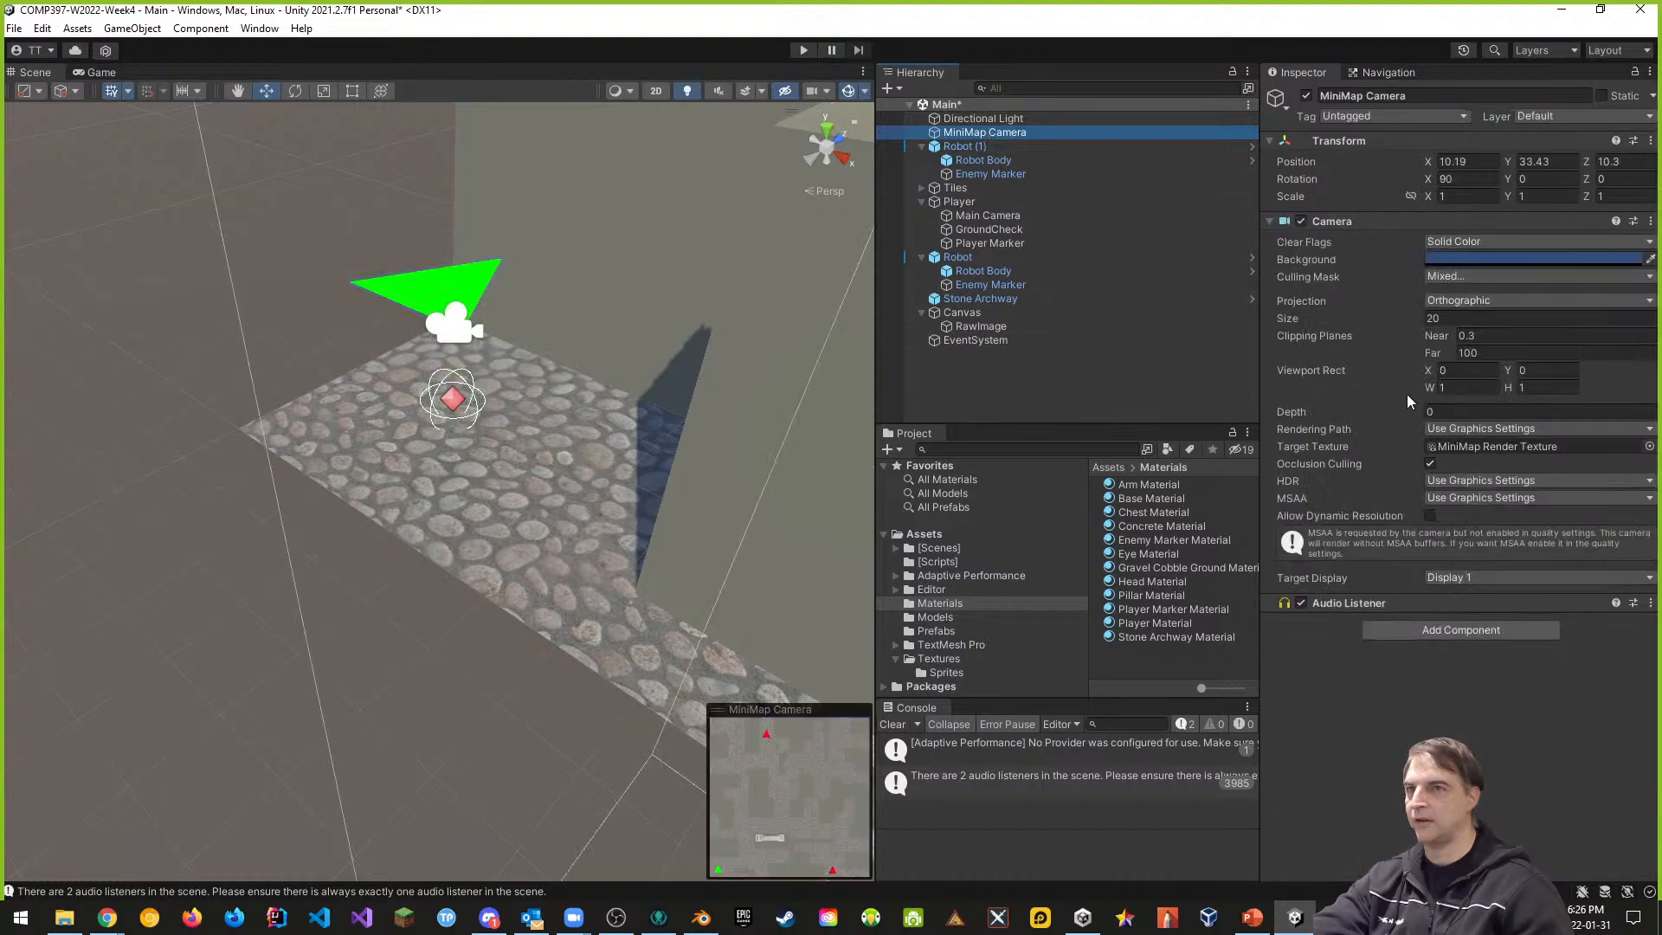
click(1443, 277)
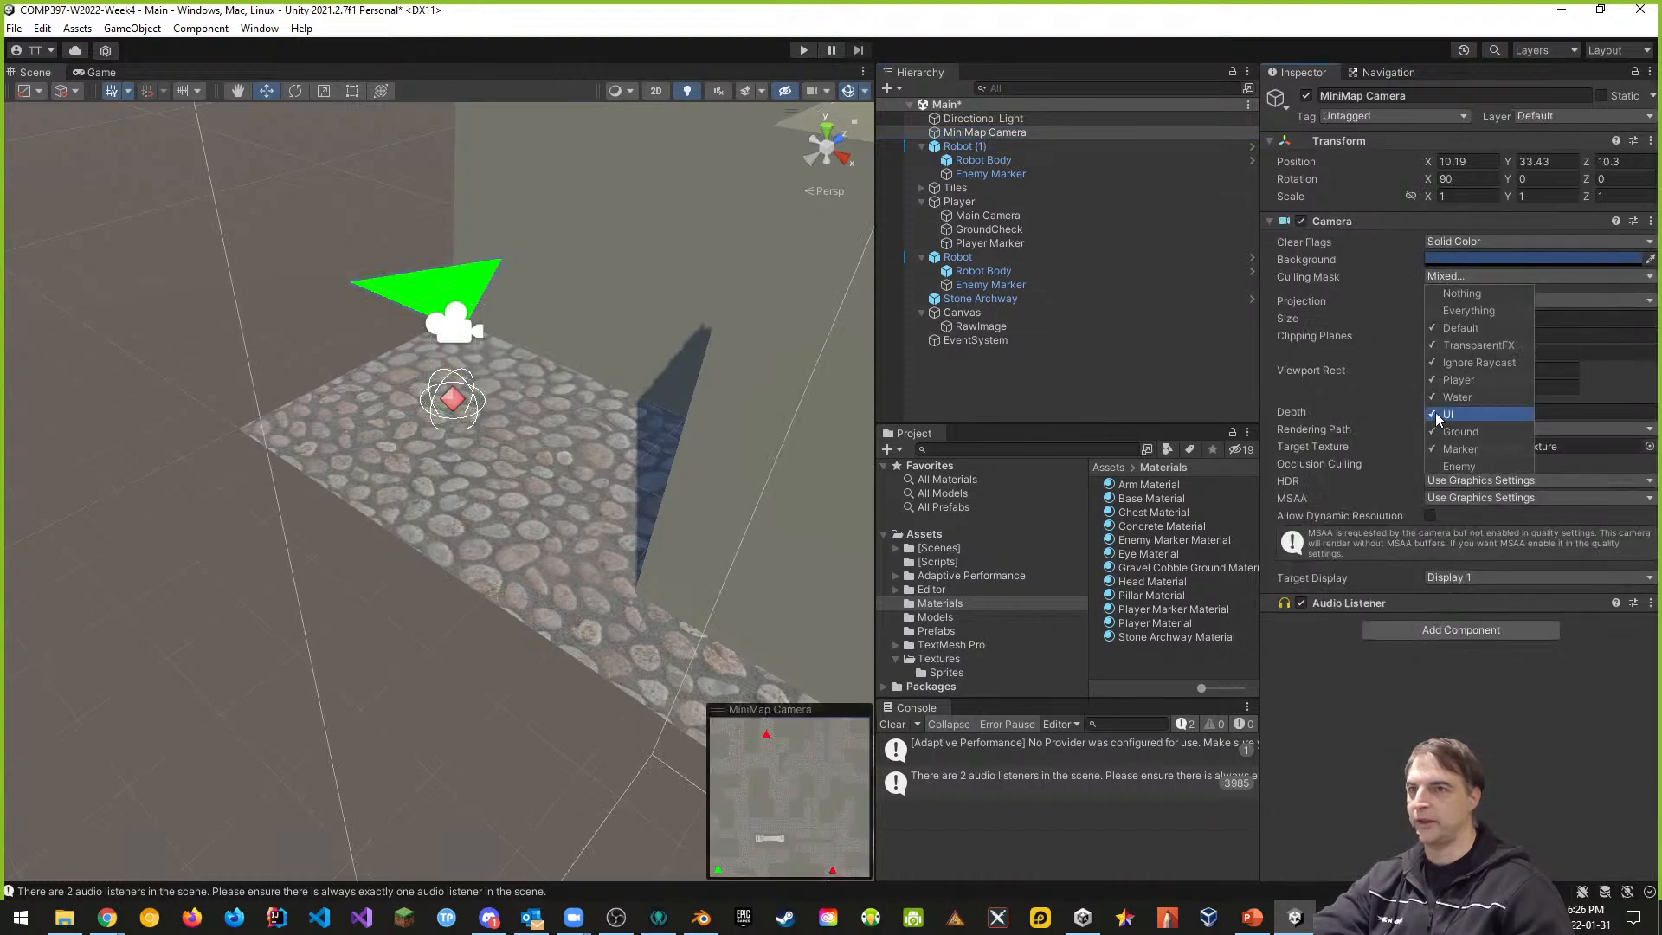
click(1435, 379)
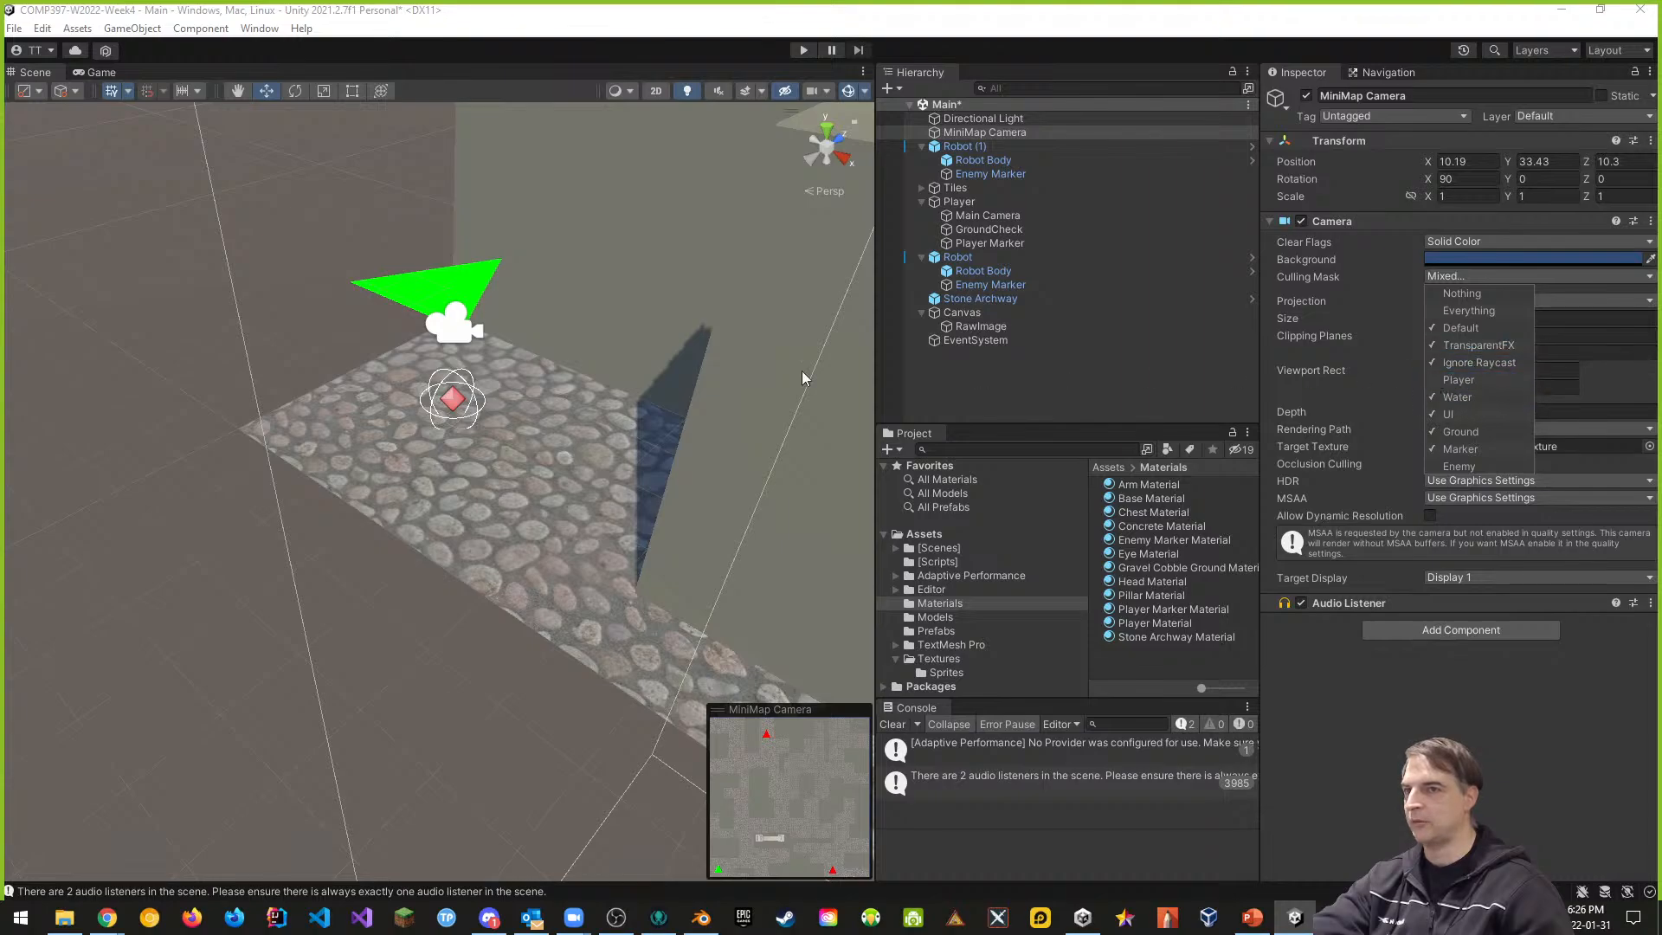
- Play-test the scene by walking the player around to check the markers on the minimap, stop it and inspect the Game view
click(803, 50)
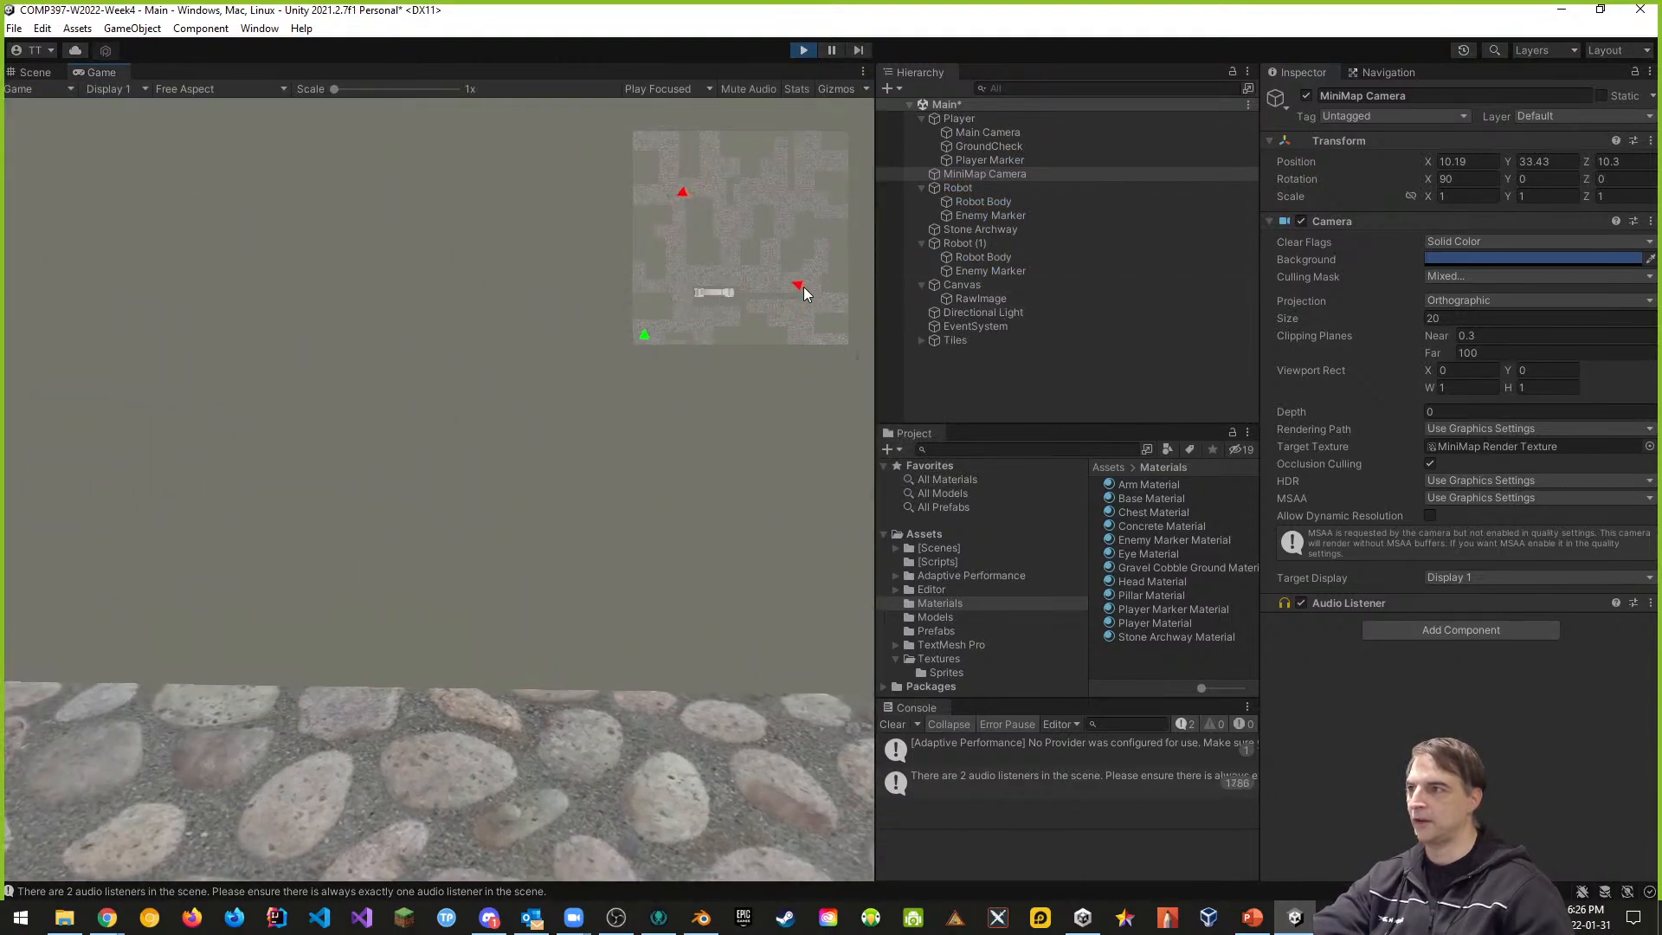
key(w)
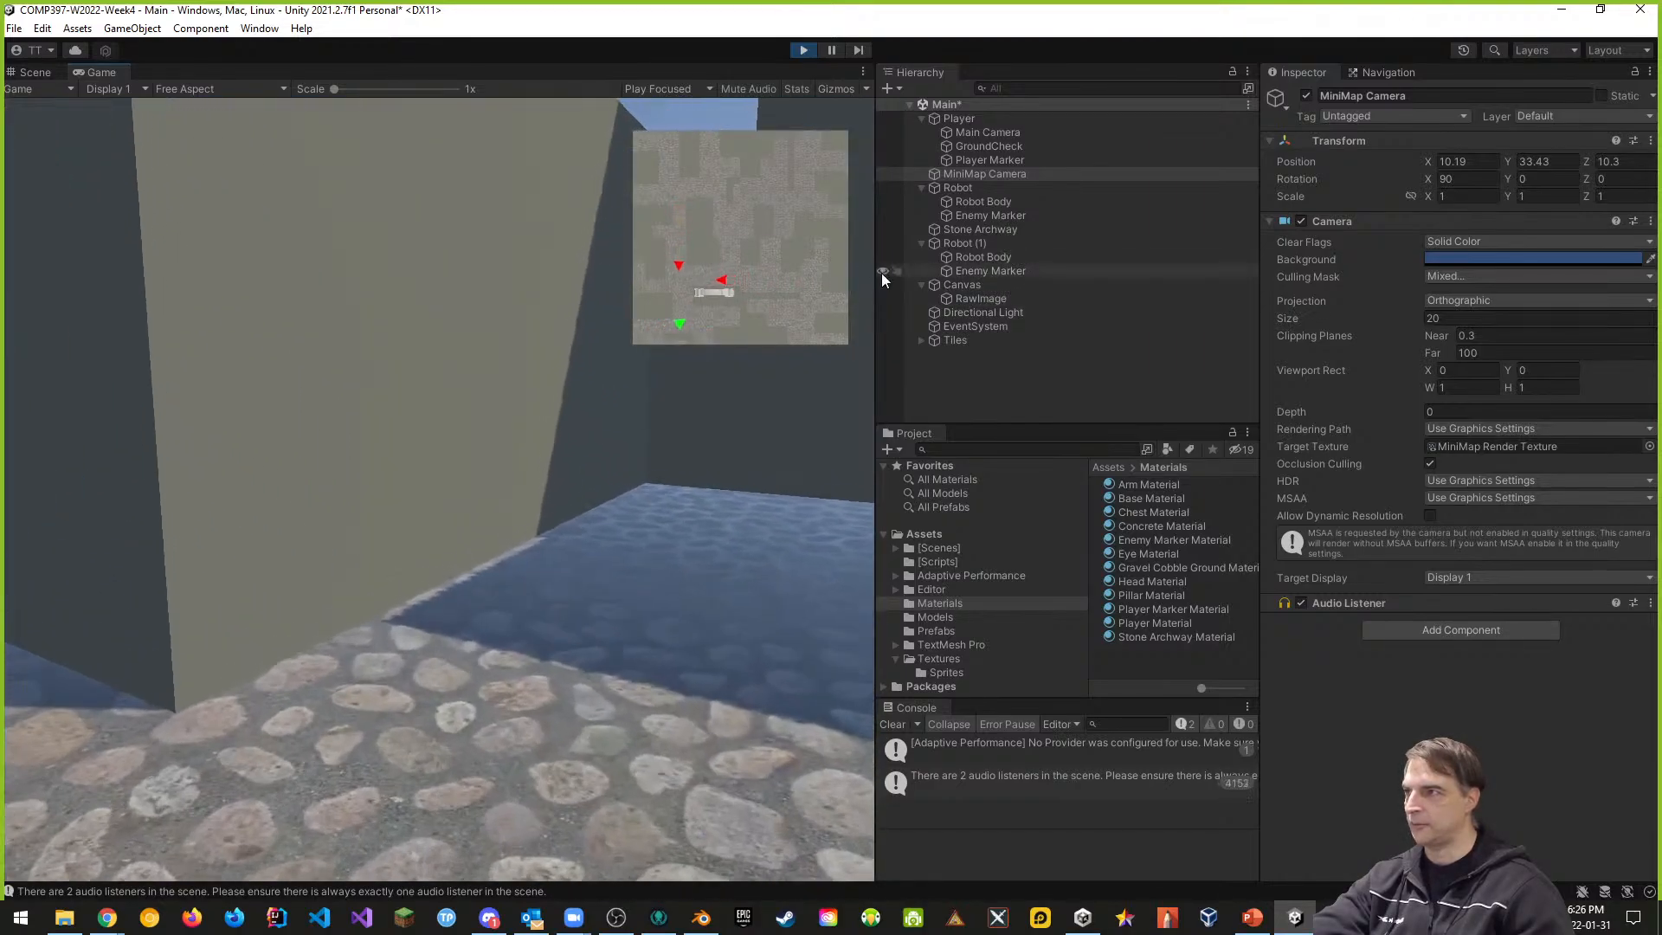
key(w)
key(w)
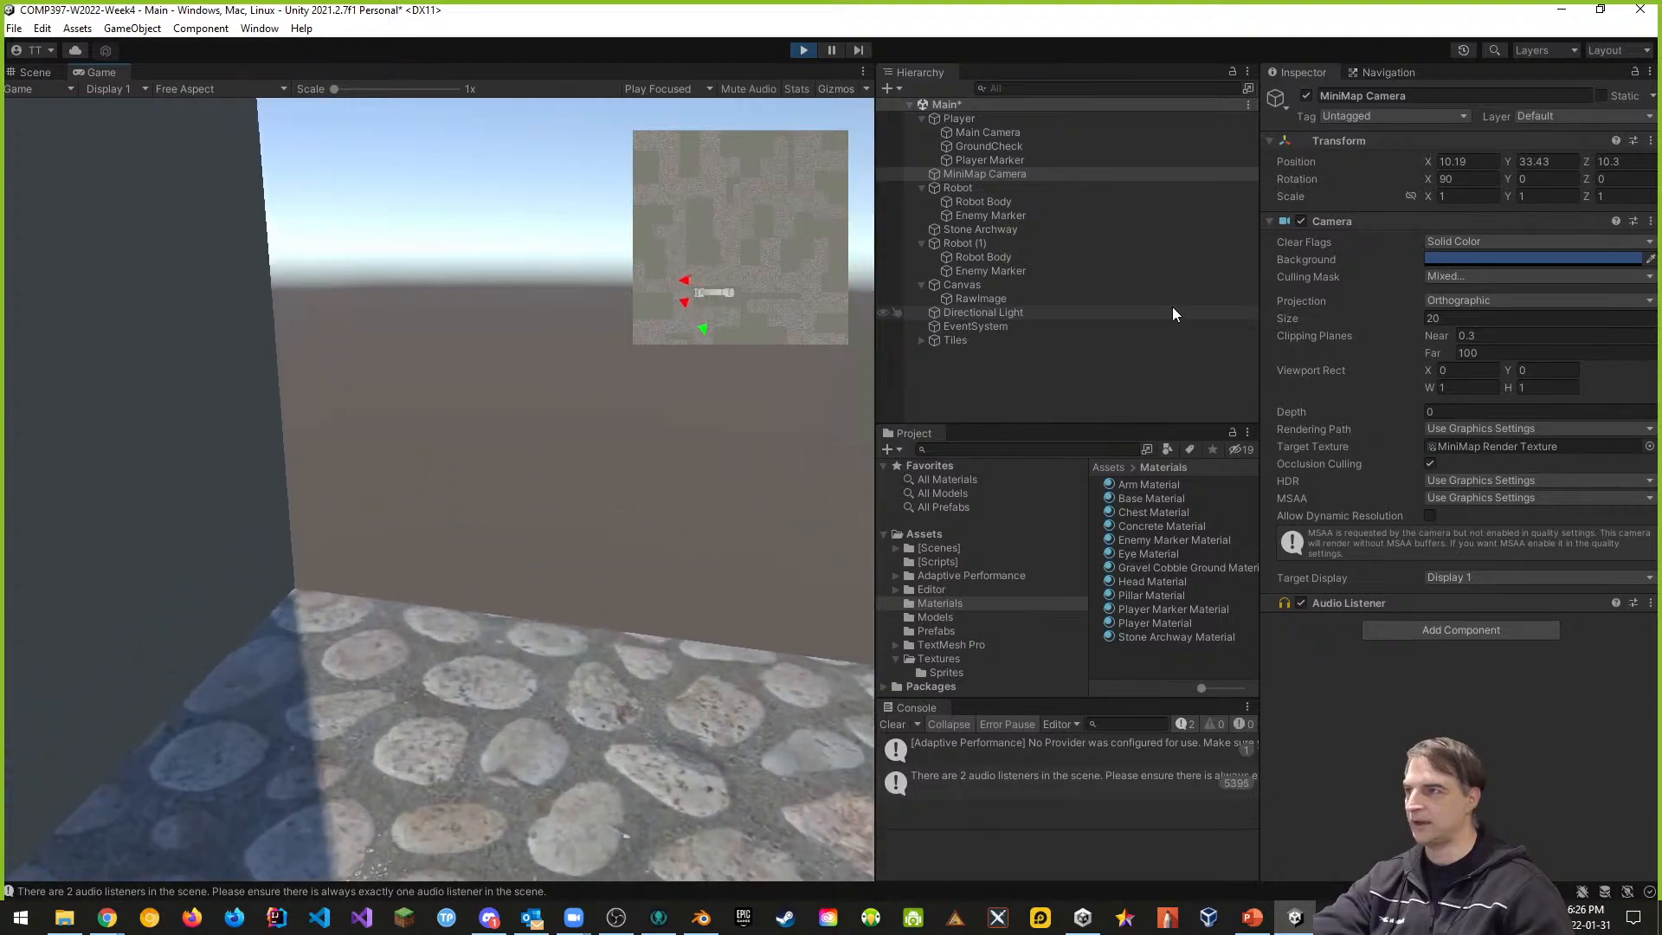
key(w)
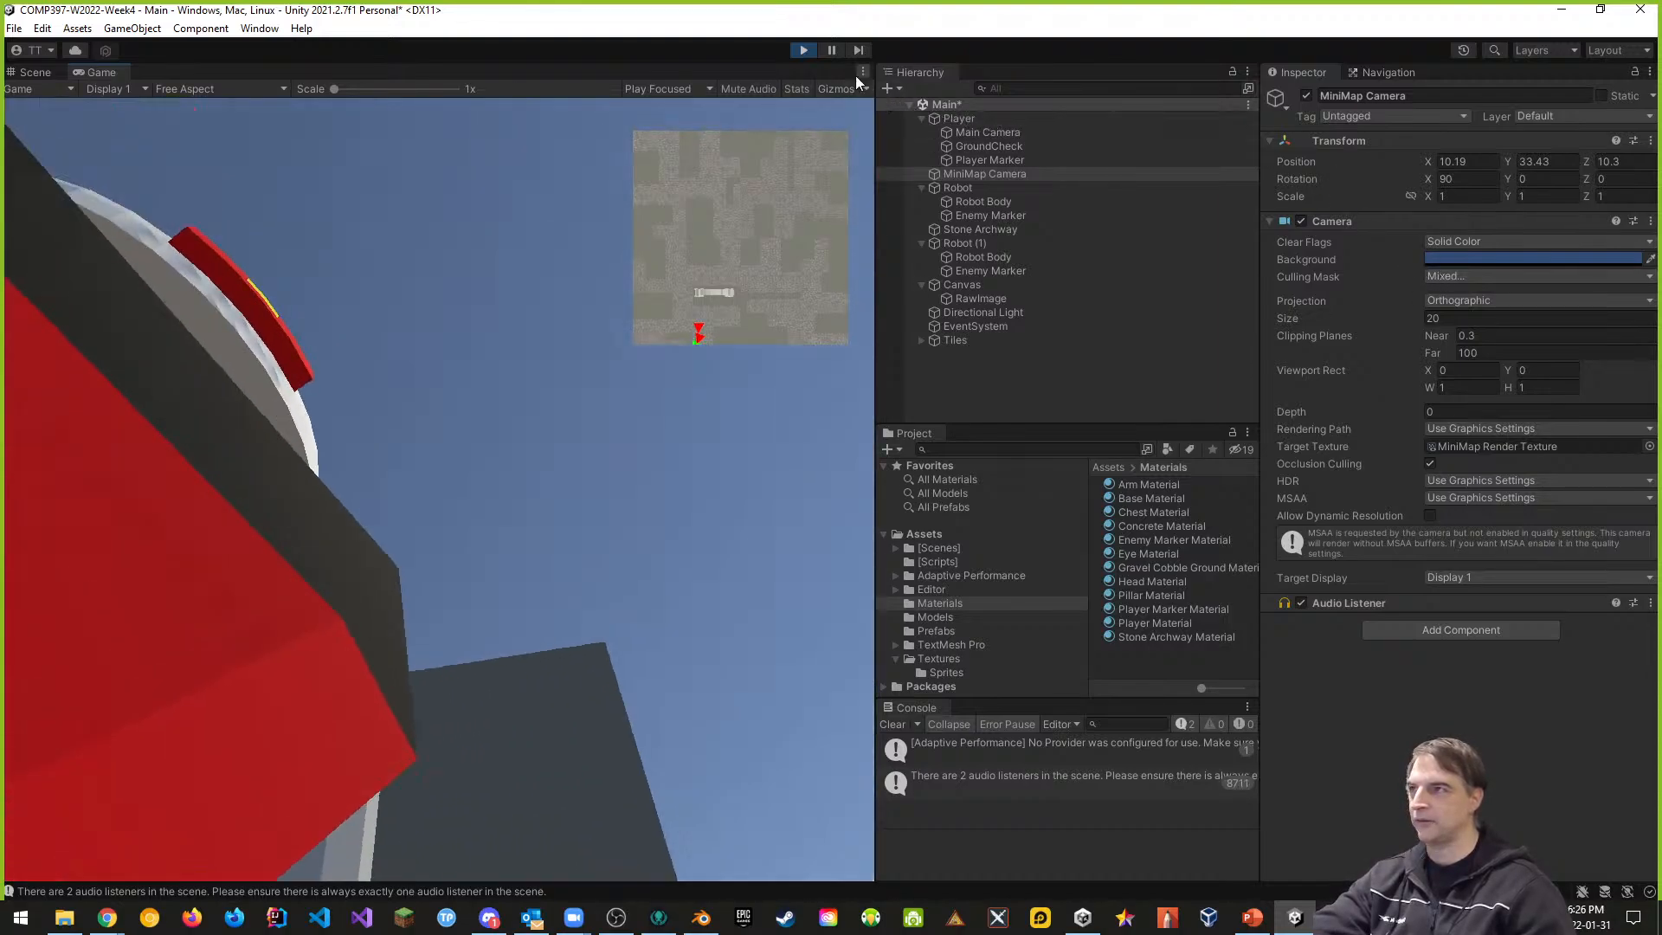
click(803, 50)
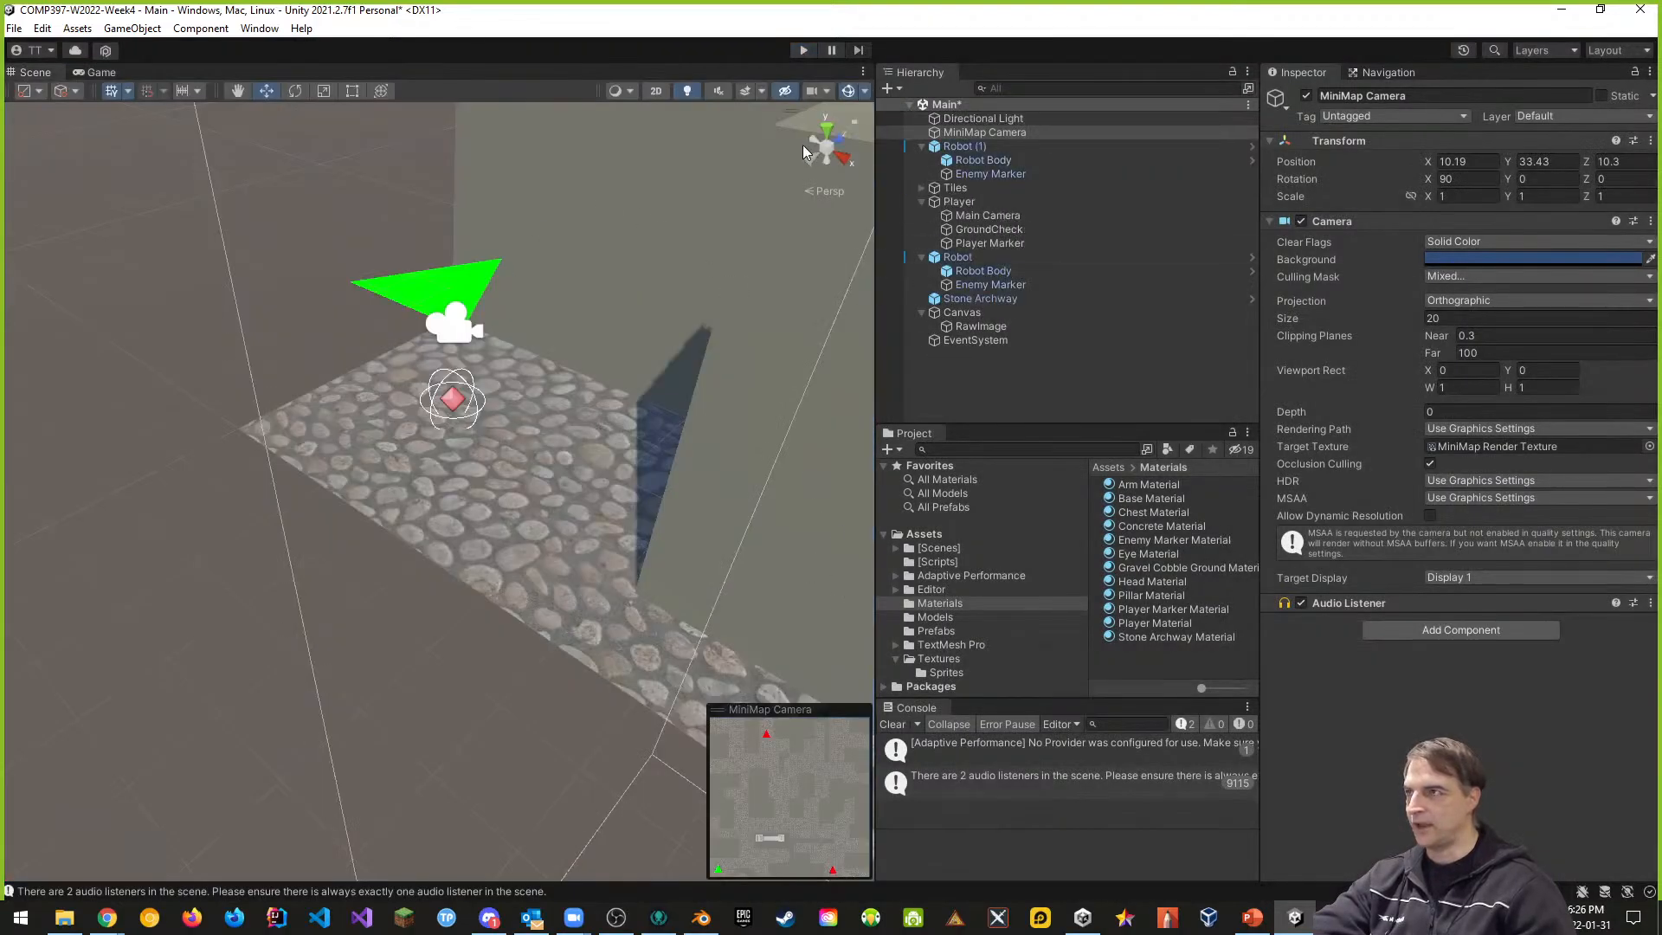
click(91, 74)
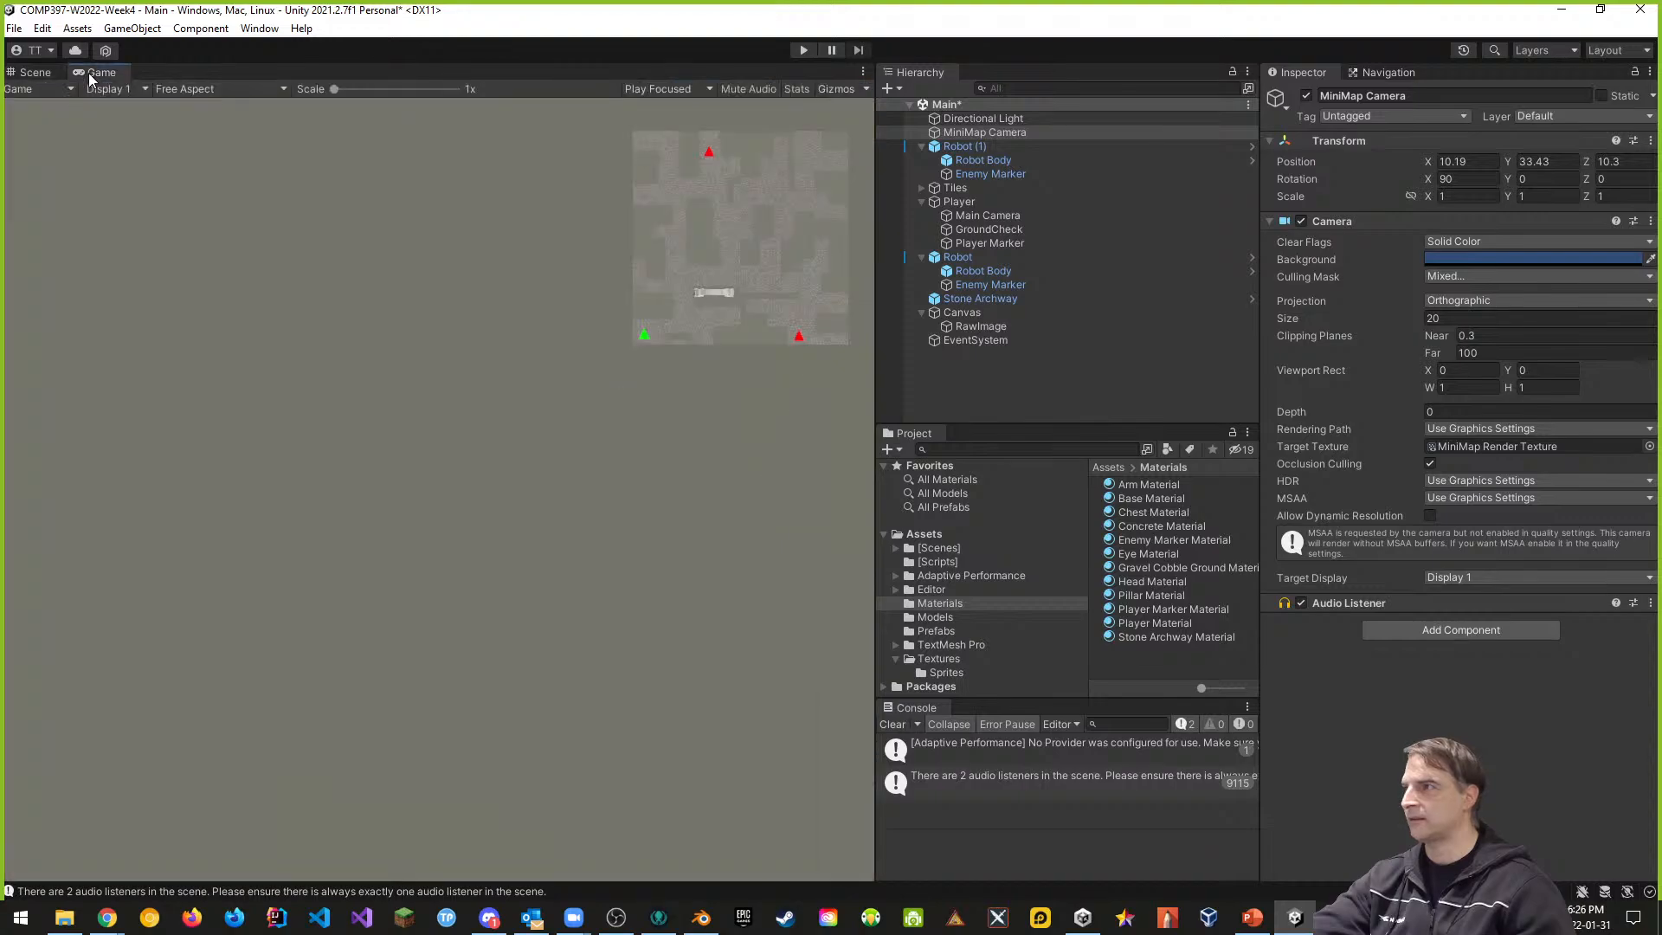
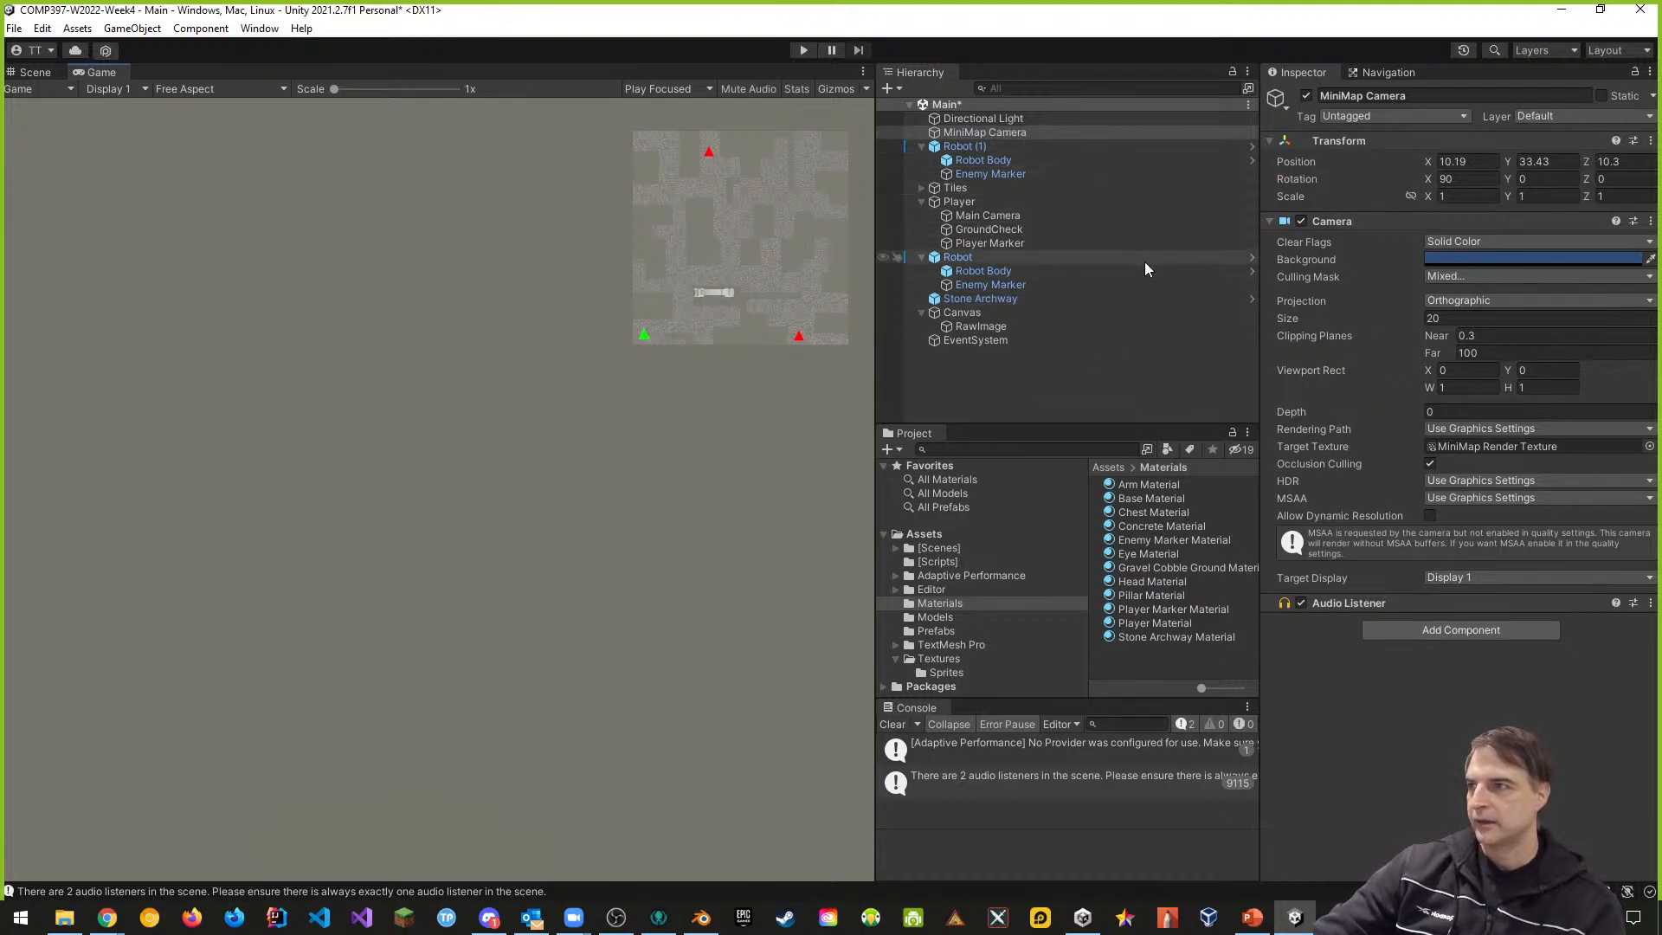
- Rename the Canvas's RawImage object to MiniMap Image
click(976, 326)
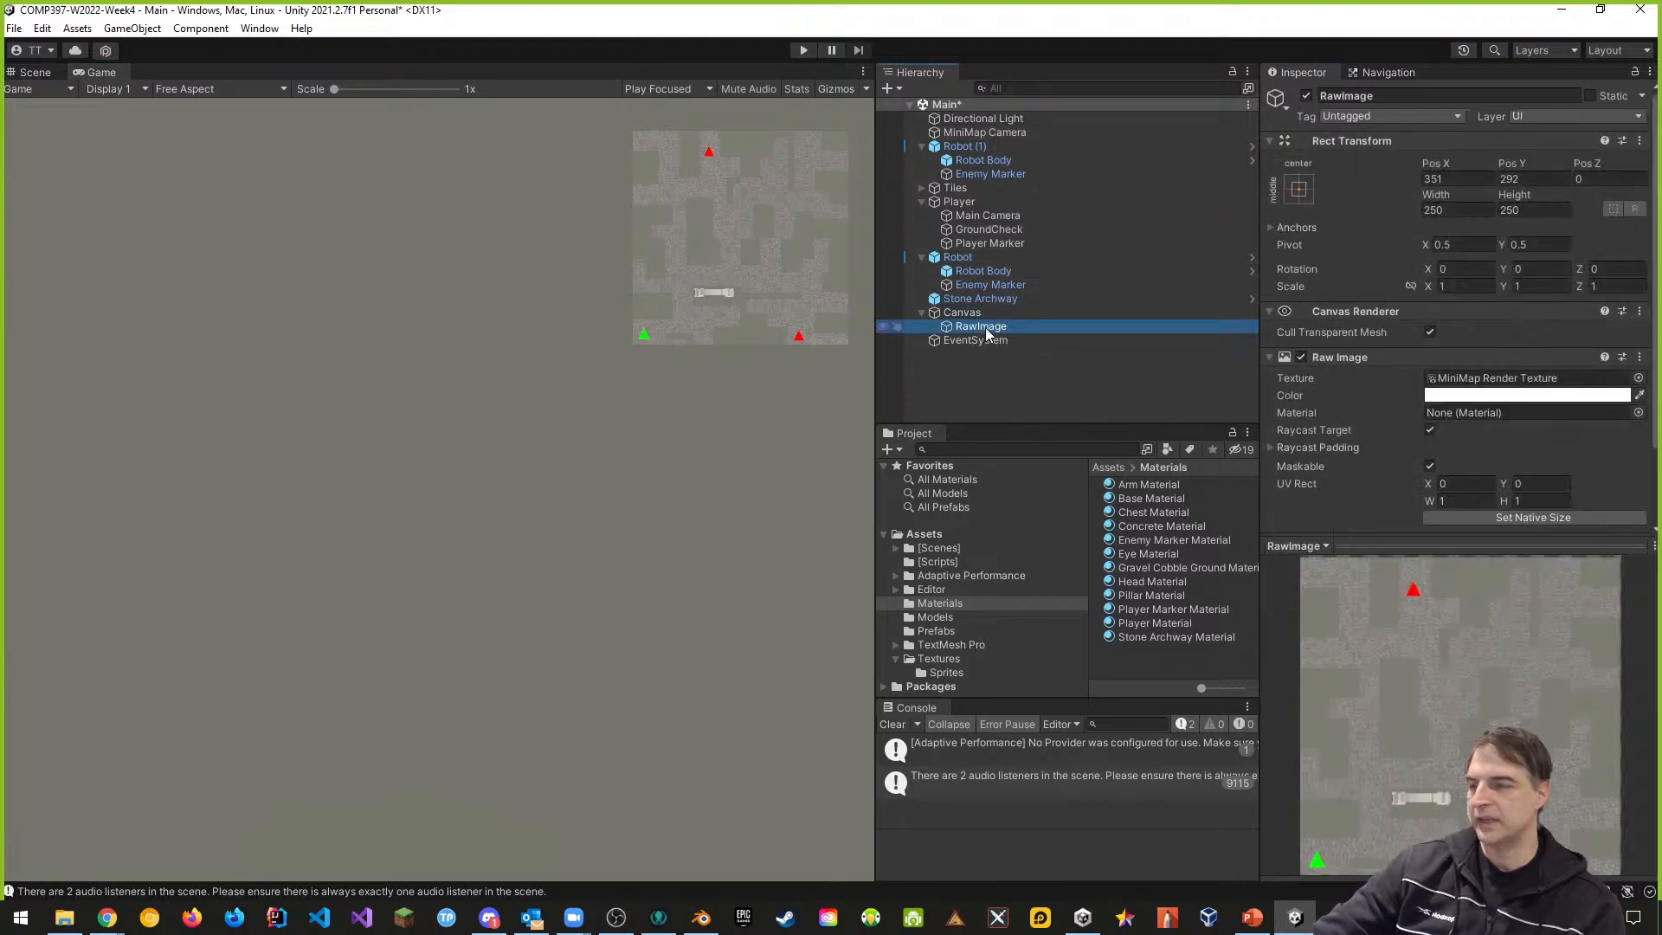
click(985, 327)
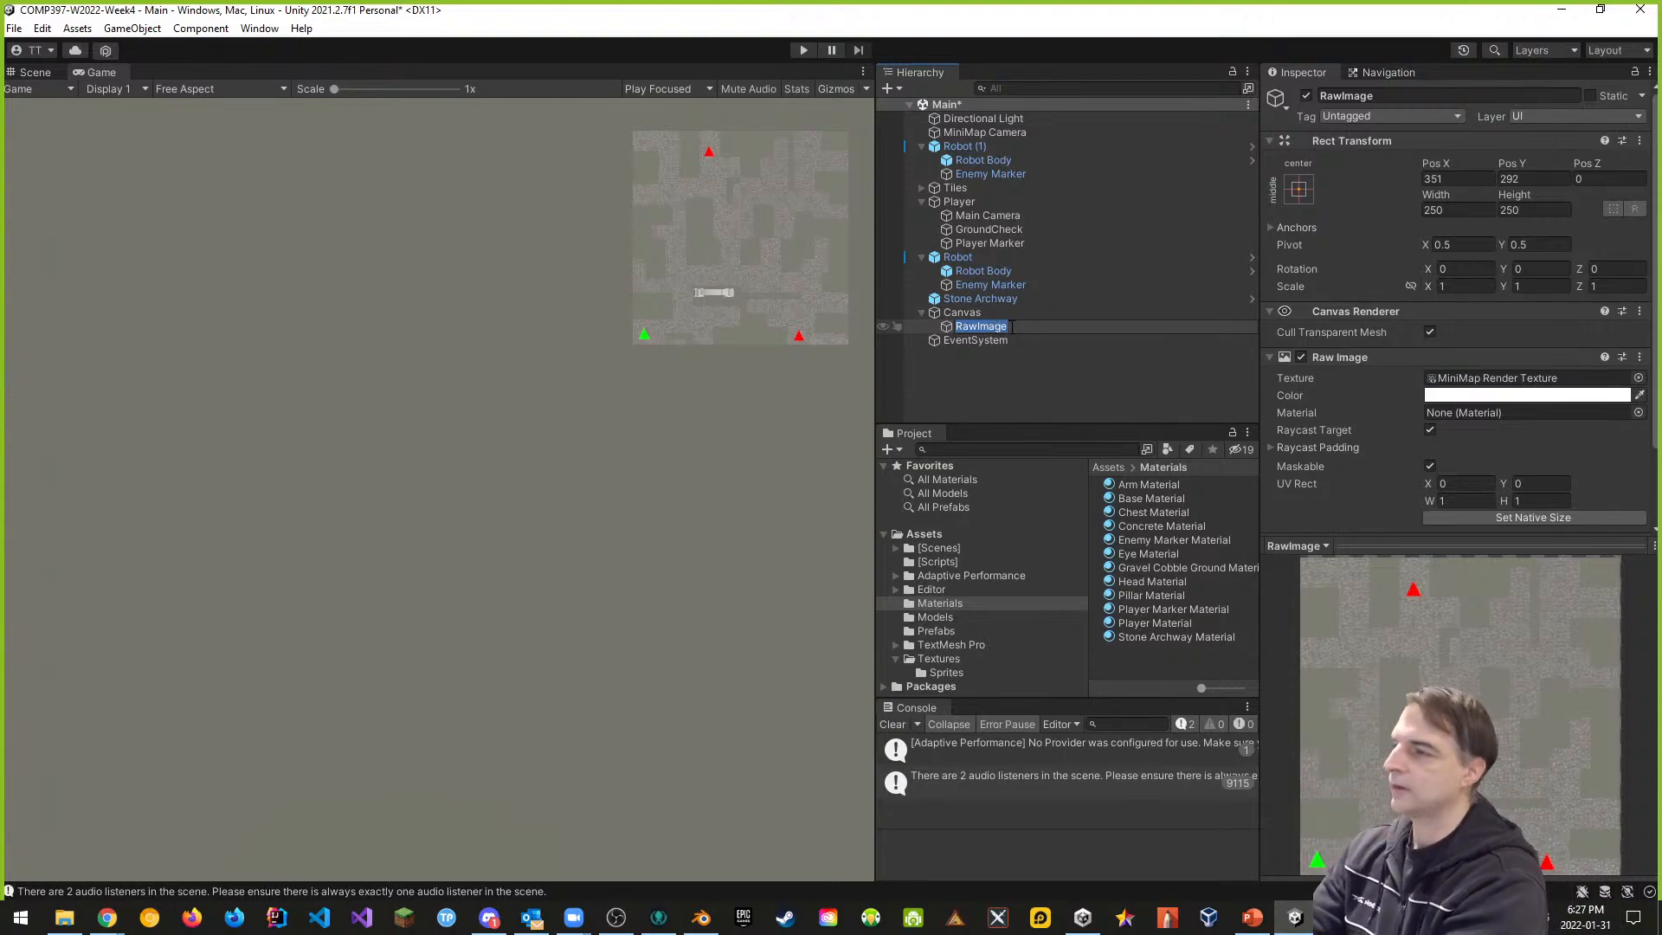
text(MiniMap)
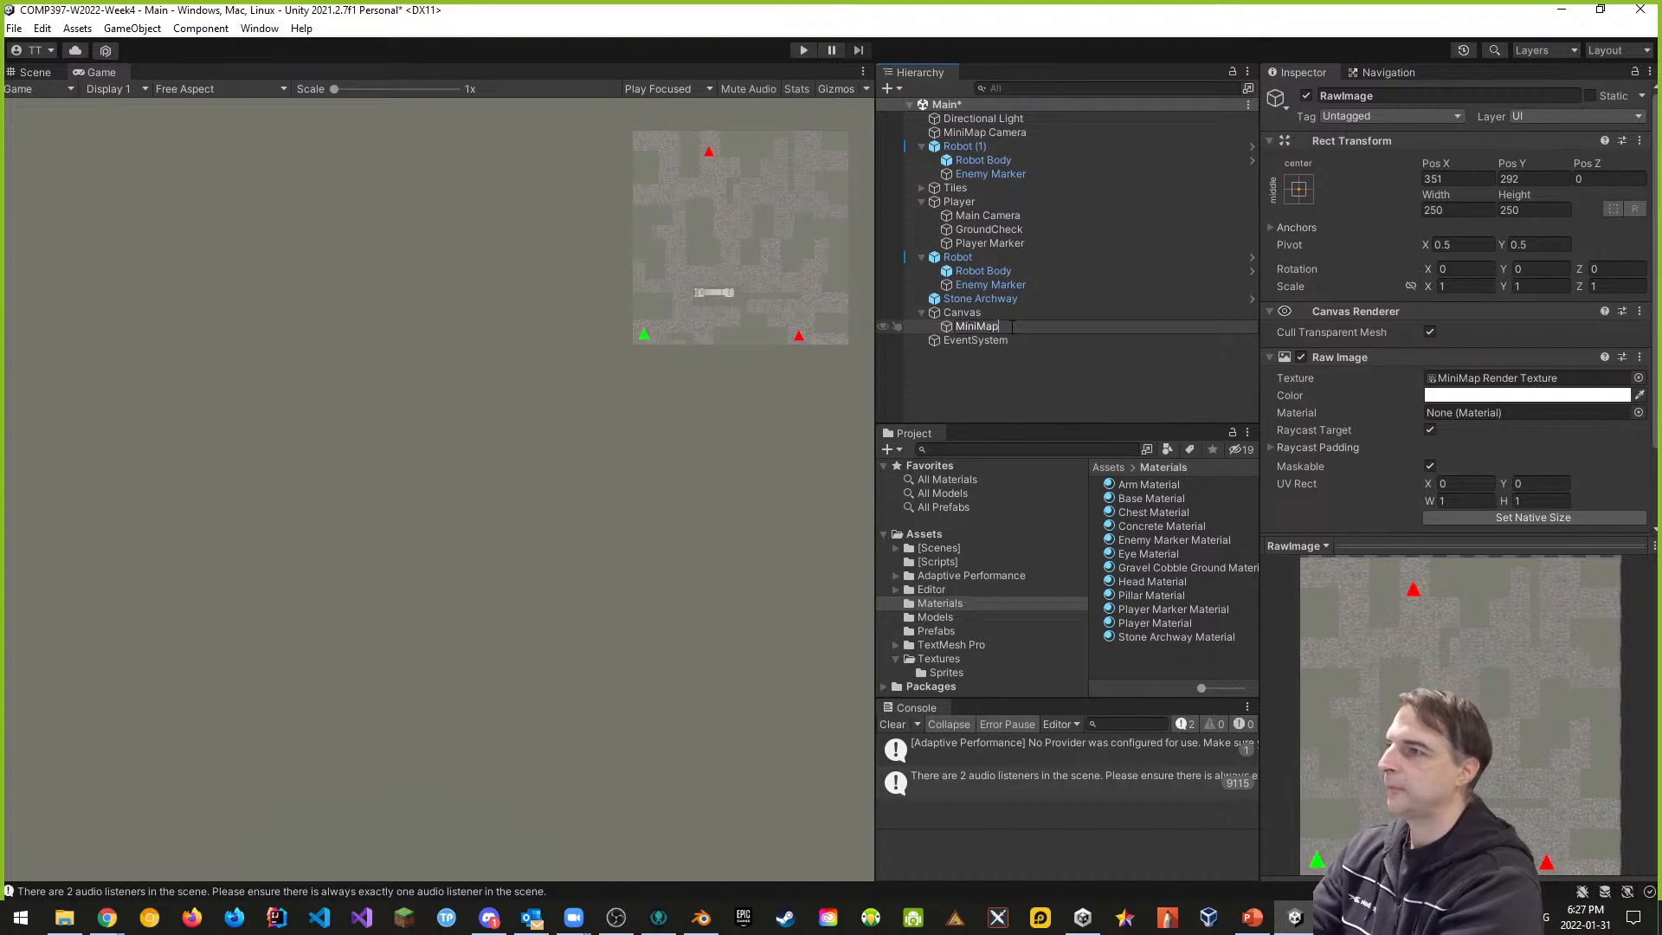
text( Image)
key(Return)
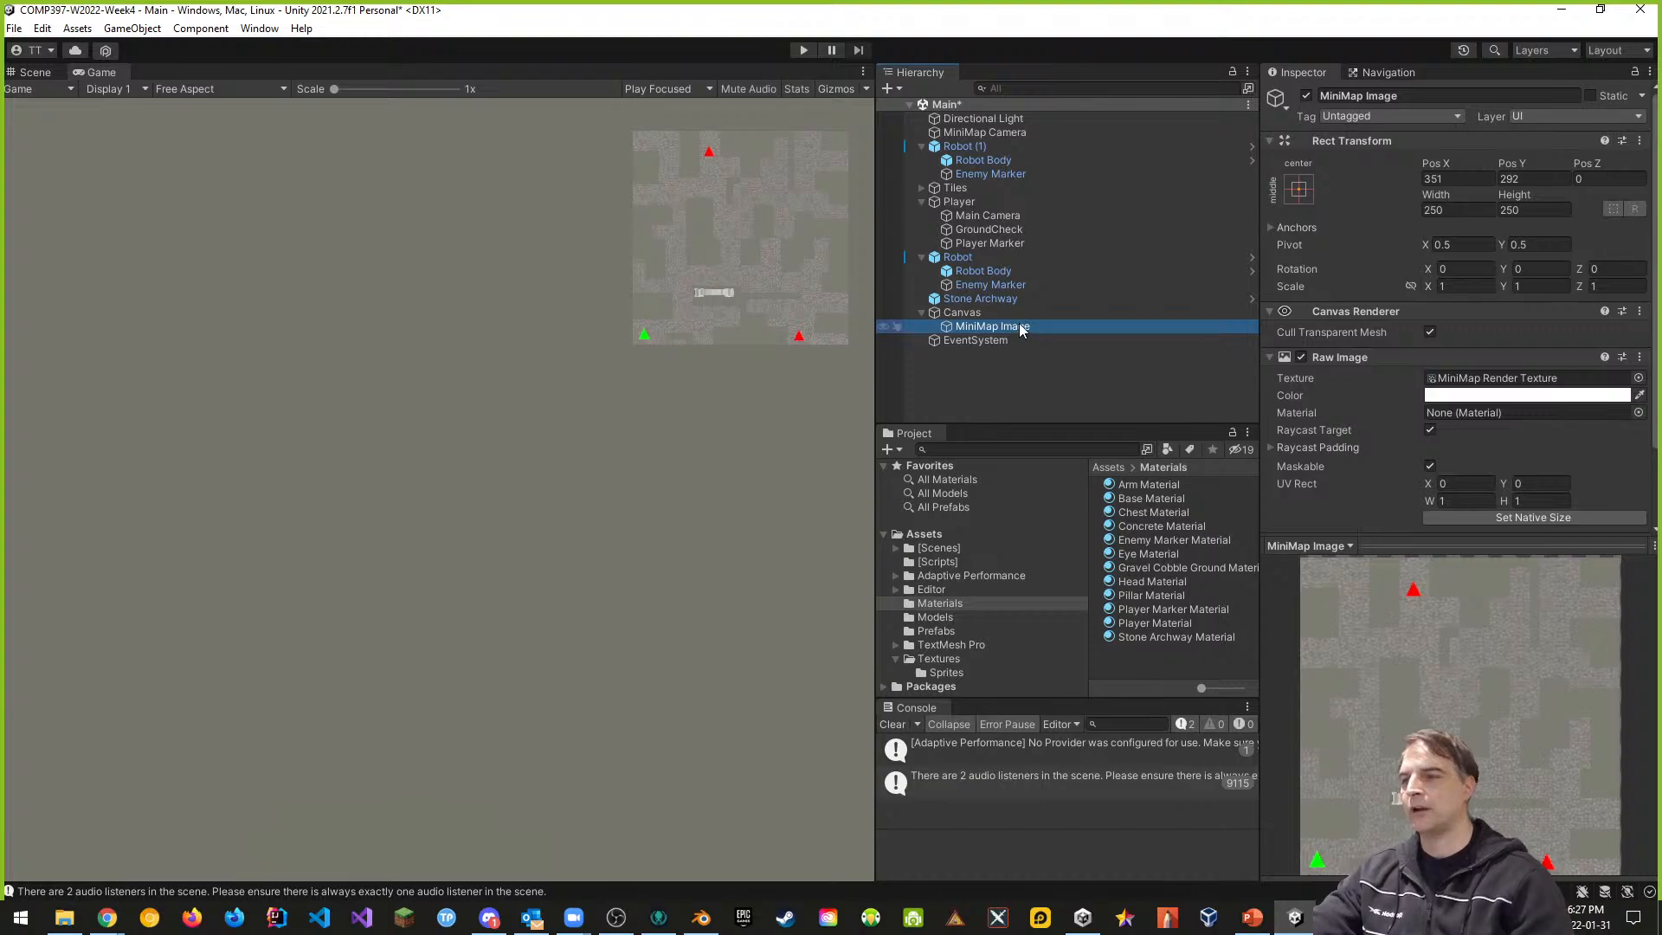
- Duplicate MiniMap Image within the Canvas and name the copy MiniMap Mask
click(971, 314)
click(1005, 326)
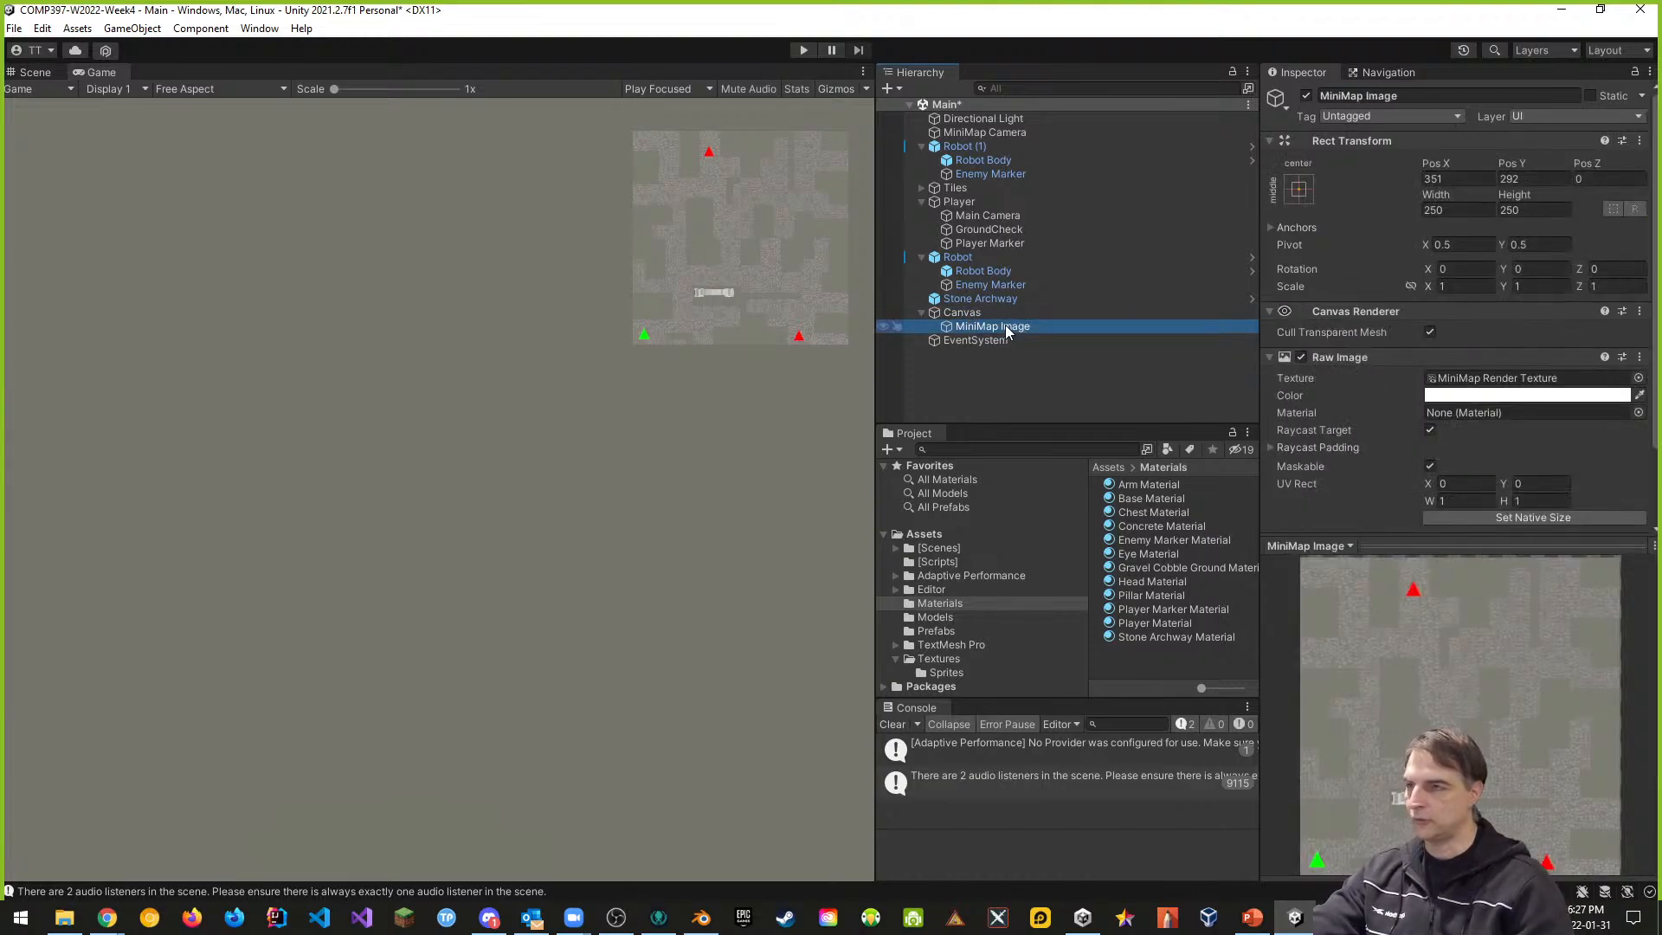
key(ctrl+d)
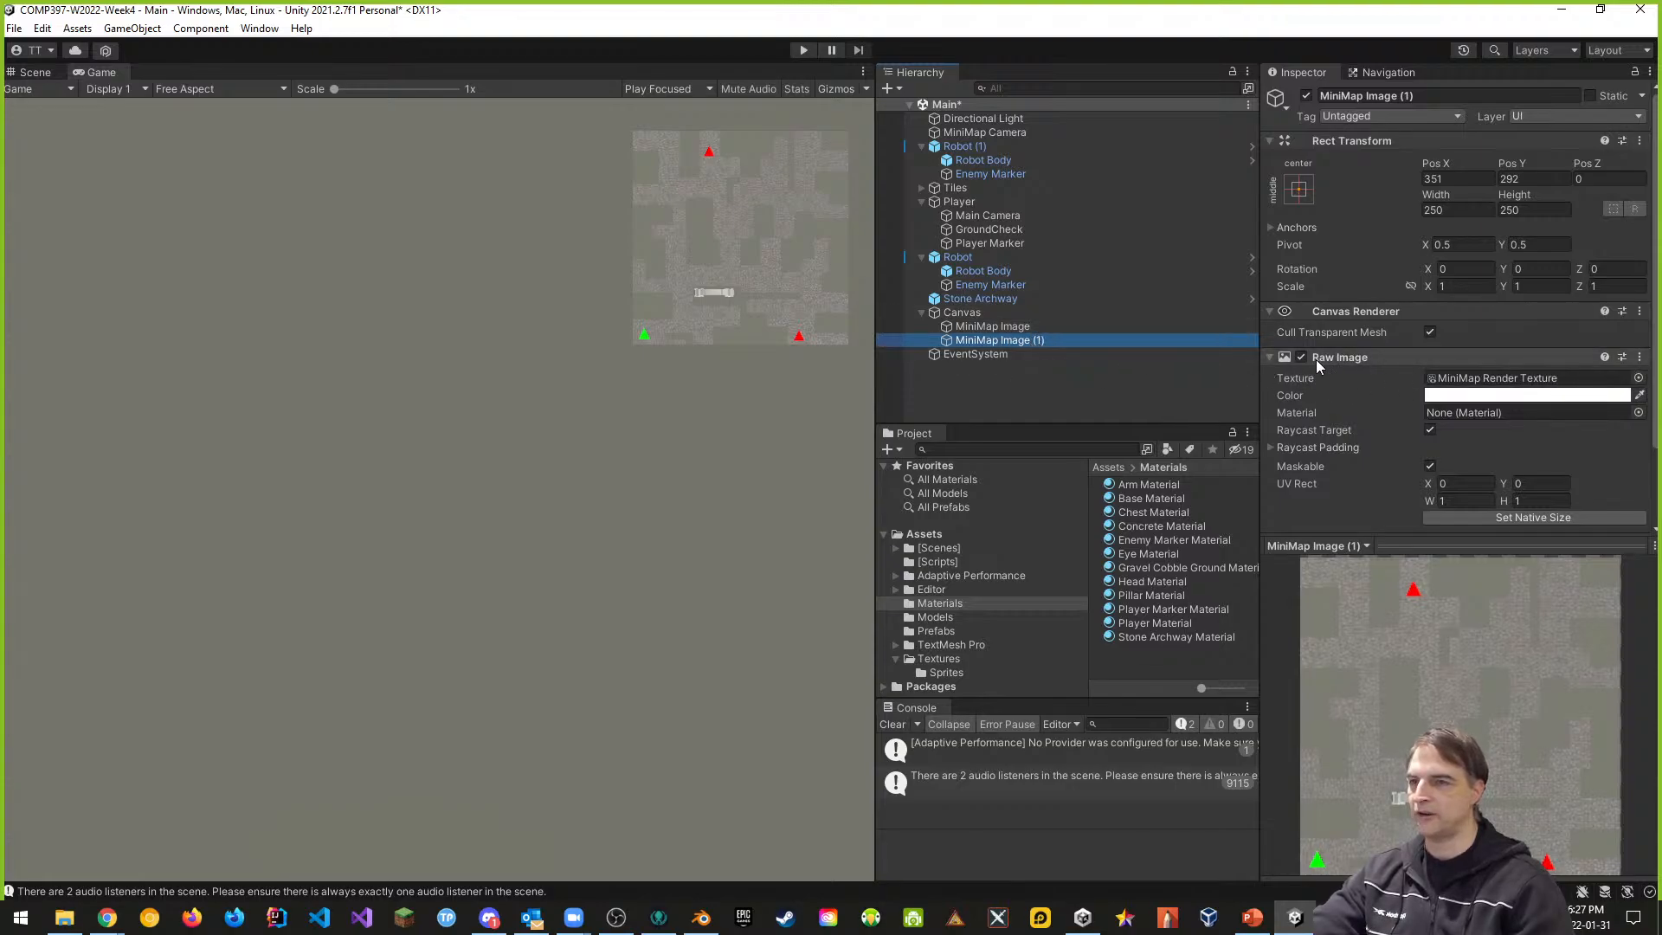
click(1013, 341)
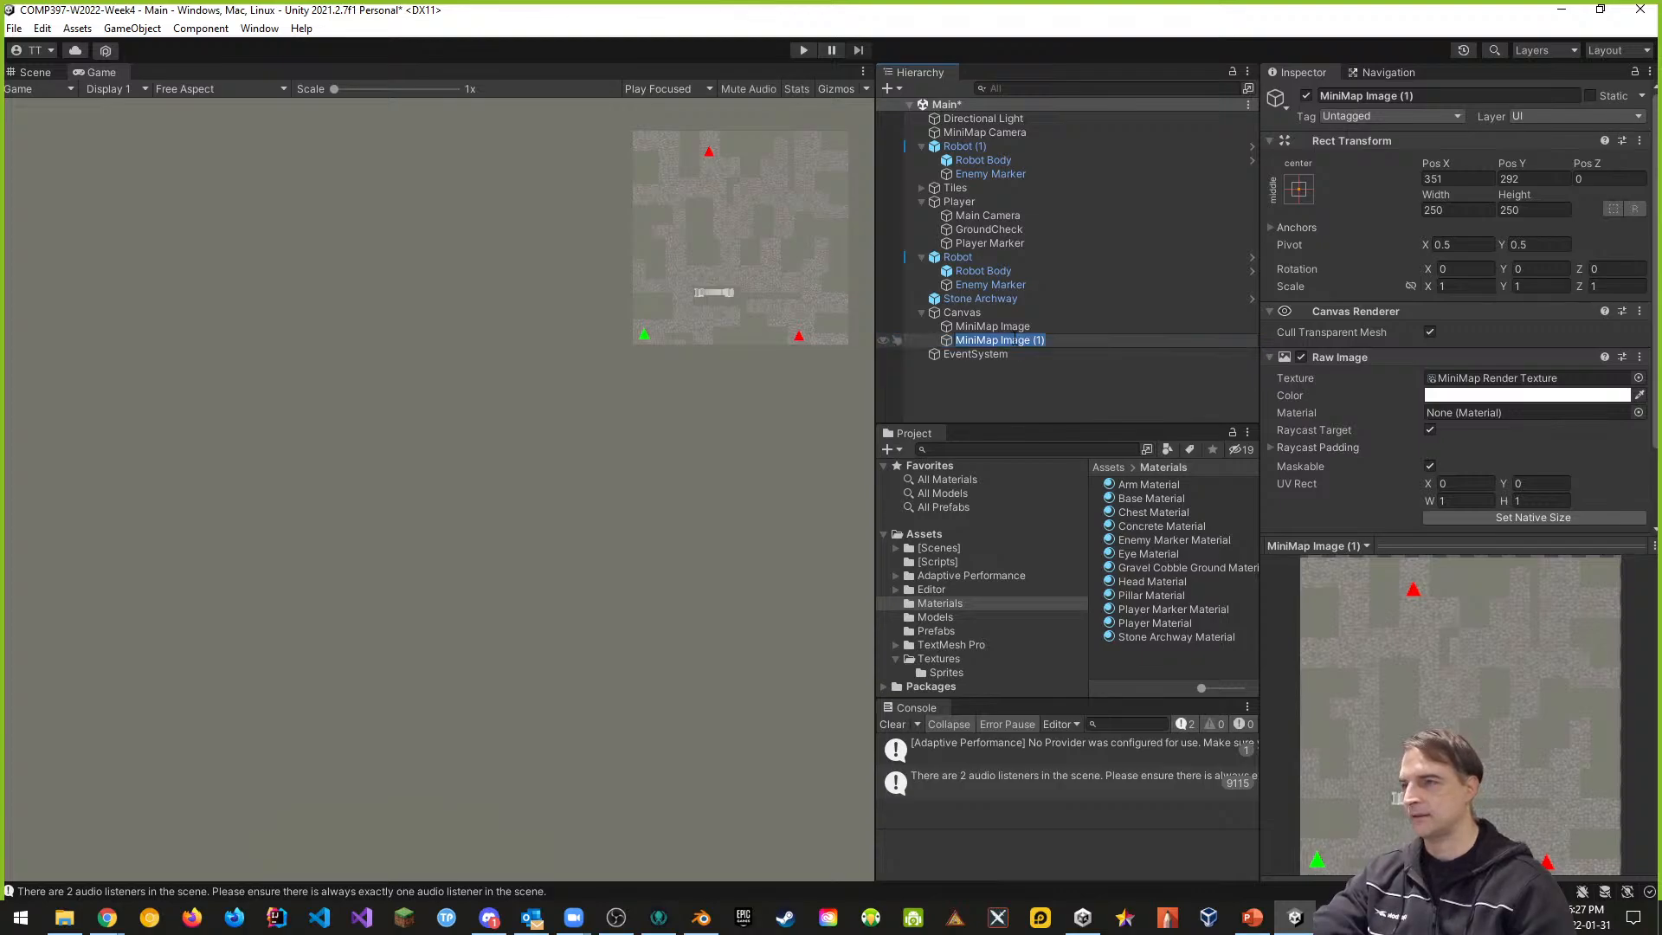
key(Escape)
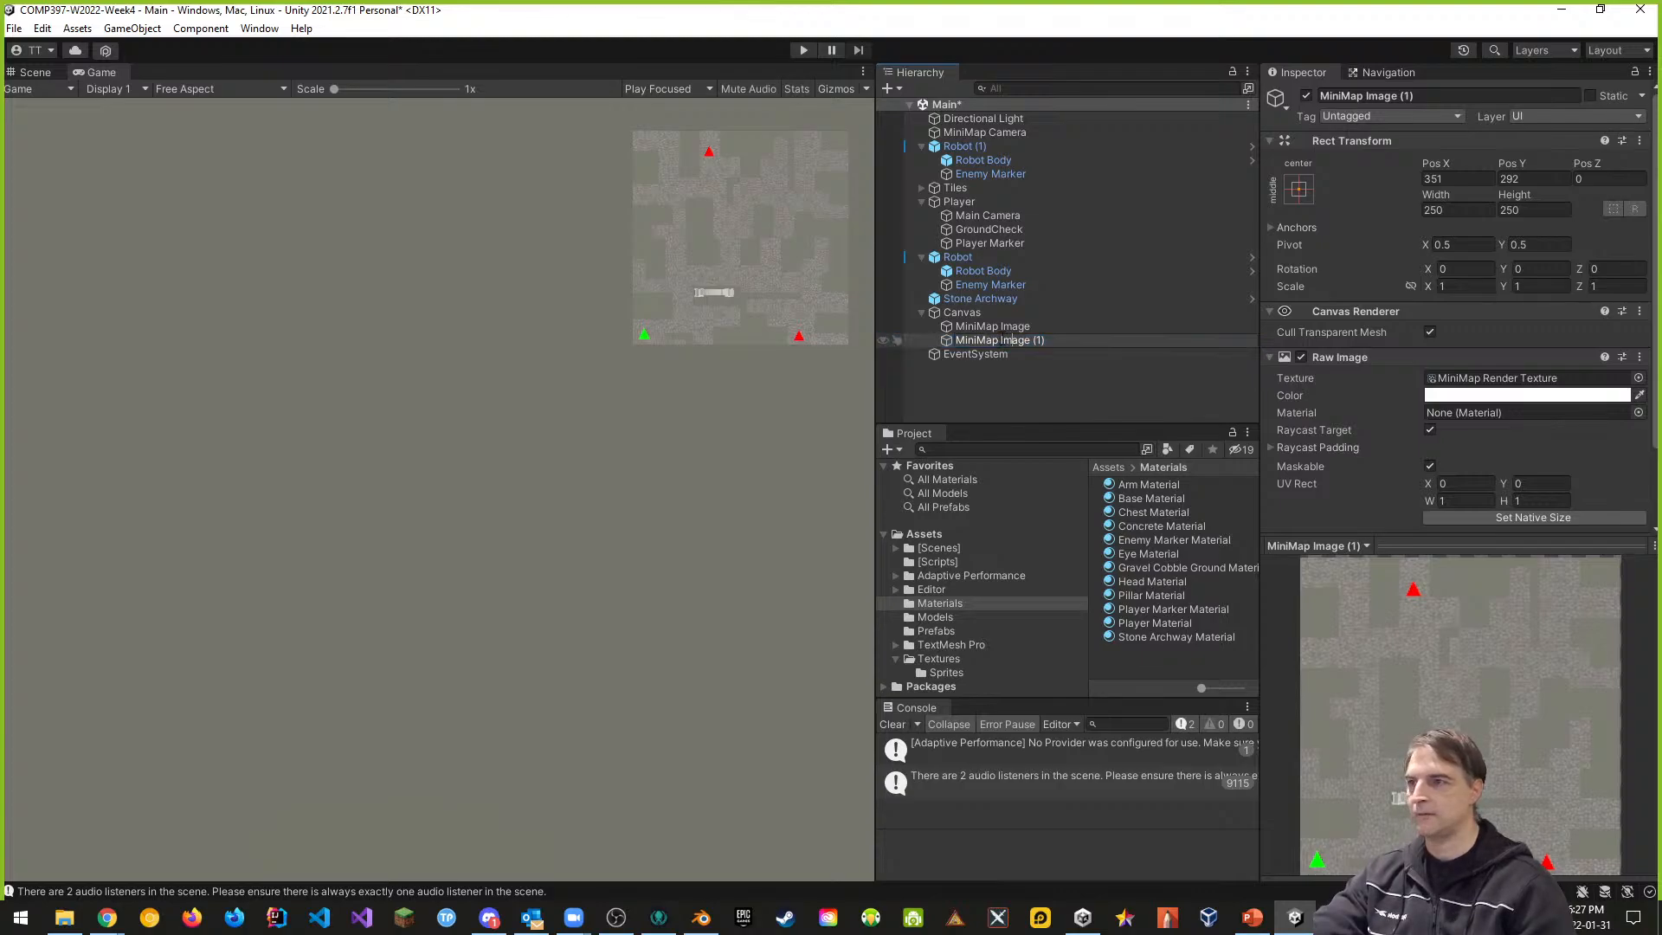
drag(1002, 341, 1154, 362)
text(Mask)
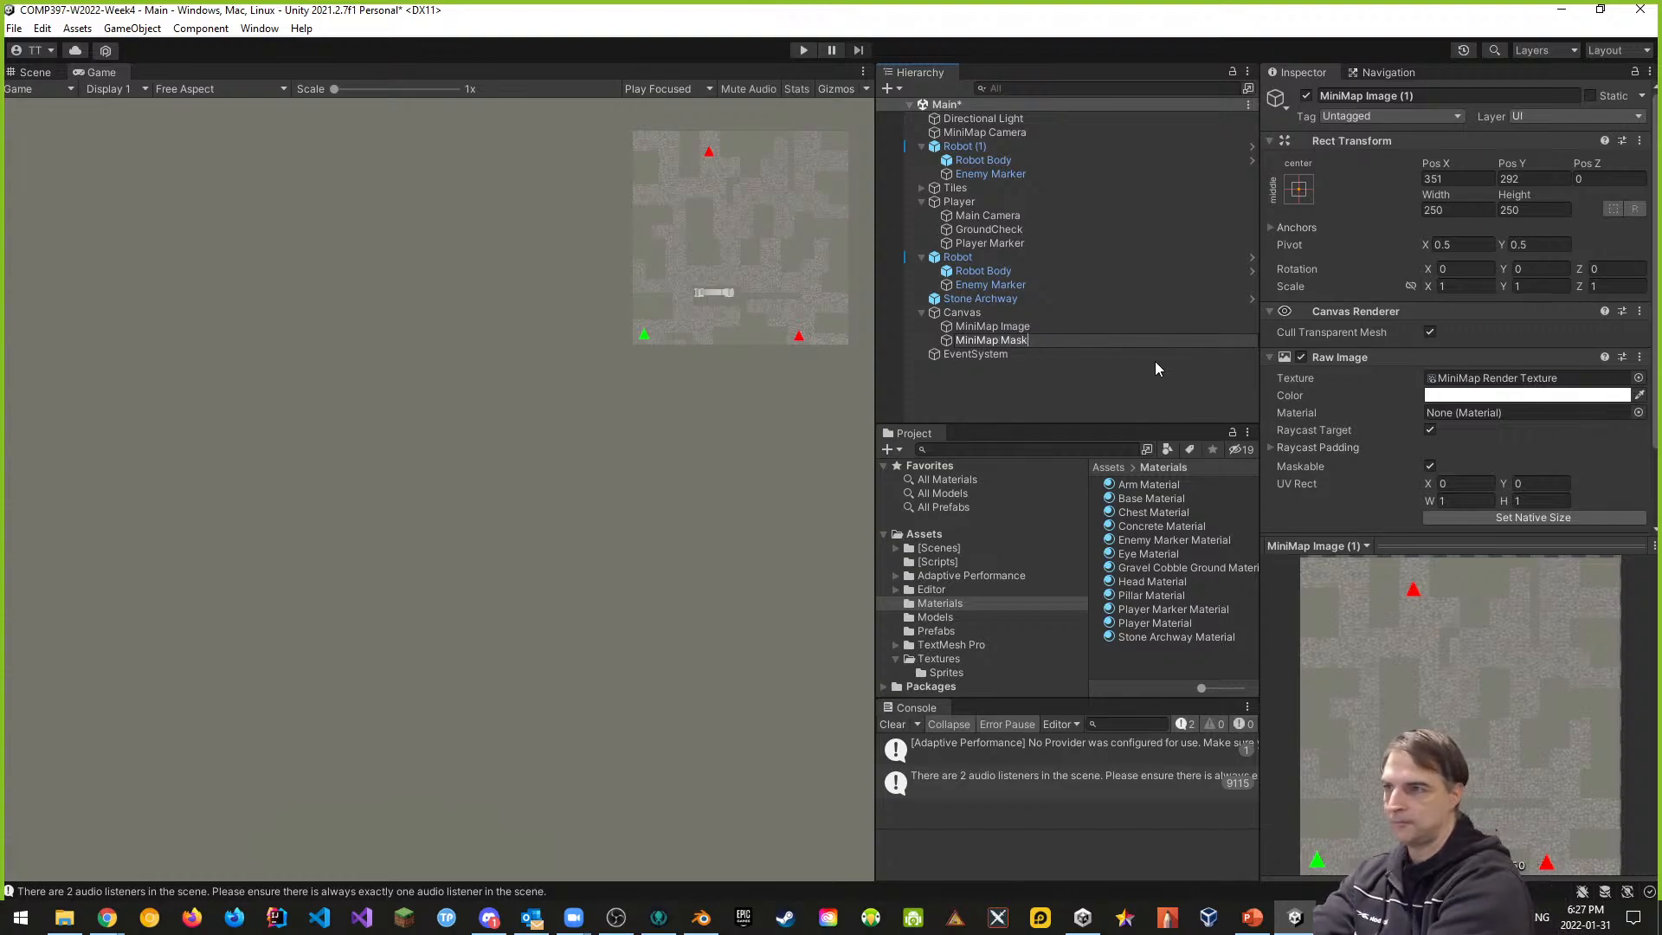
key(Return)
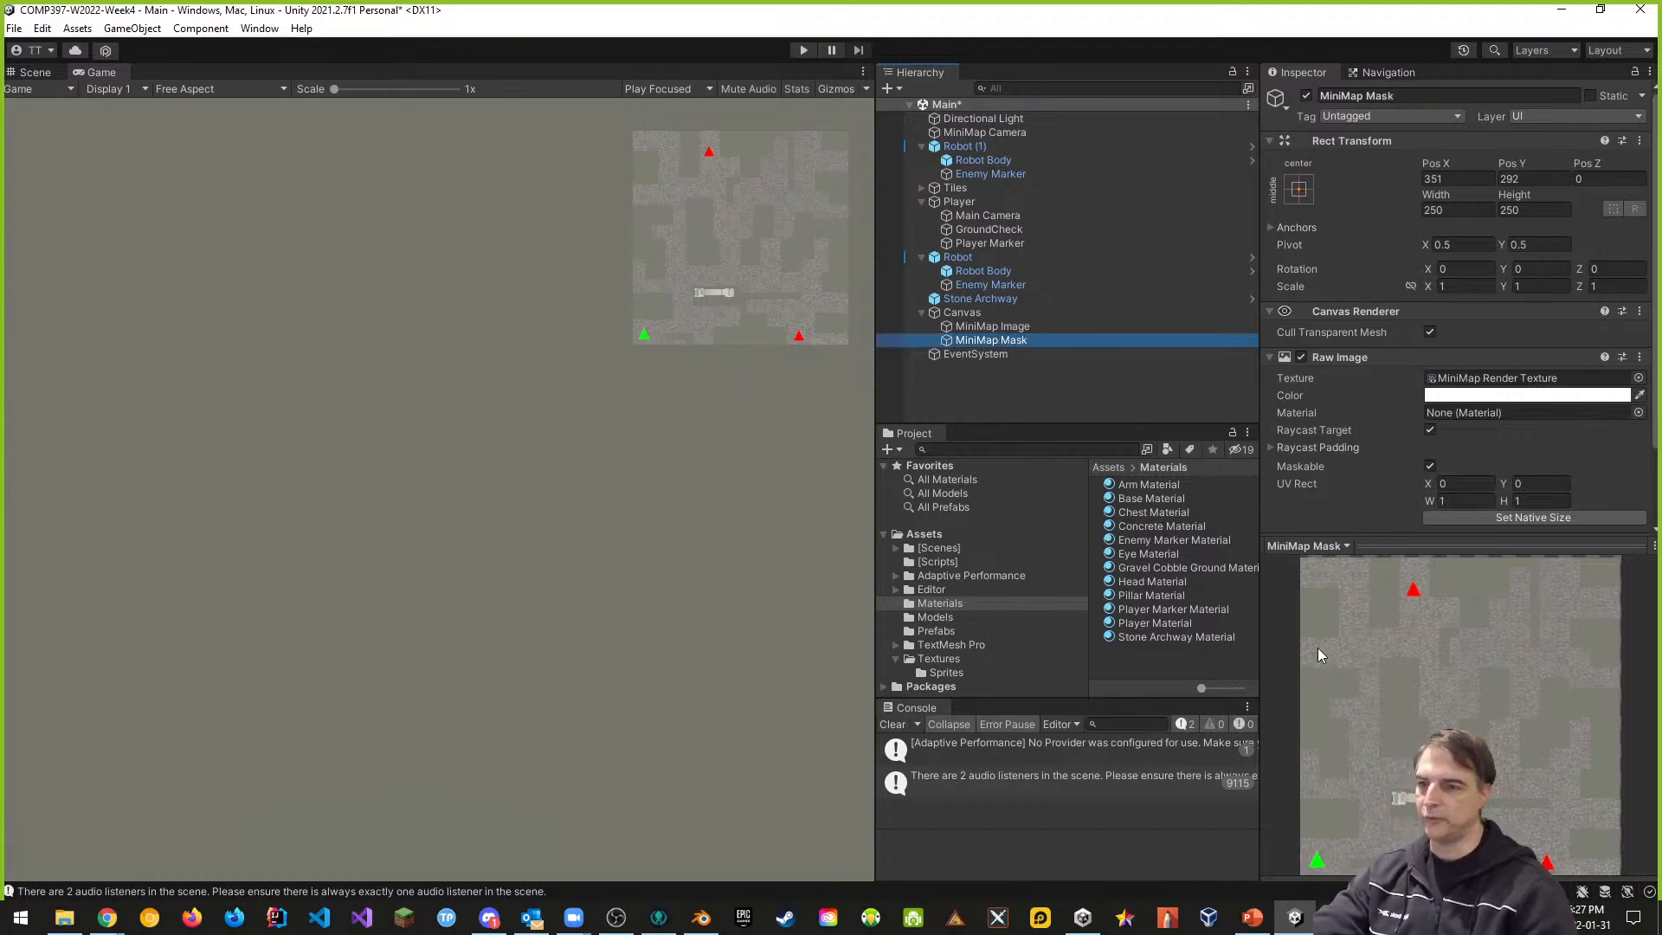
- Add a Mask component to MiniMap Mask and set its Raw Image texture to the MiniMapMask sprite from Textures/Sprites
drag(1402, 545, 1410, 700)
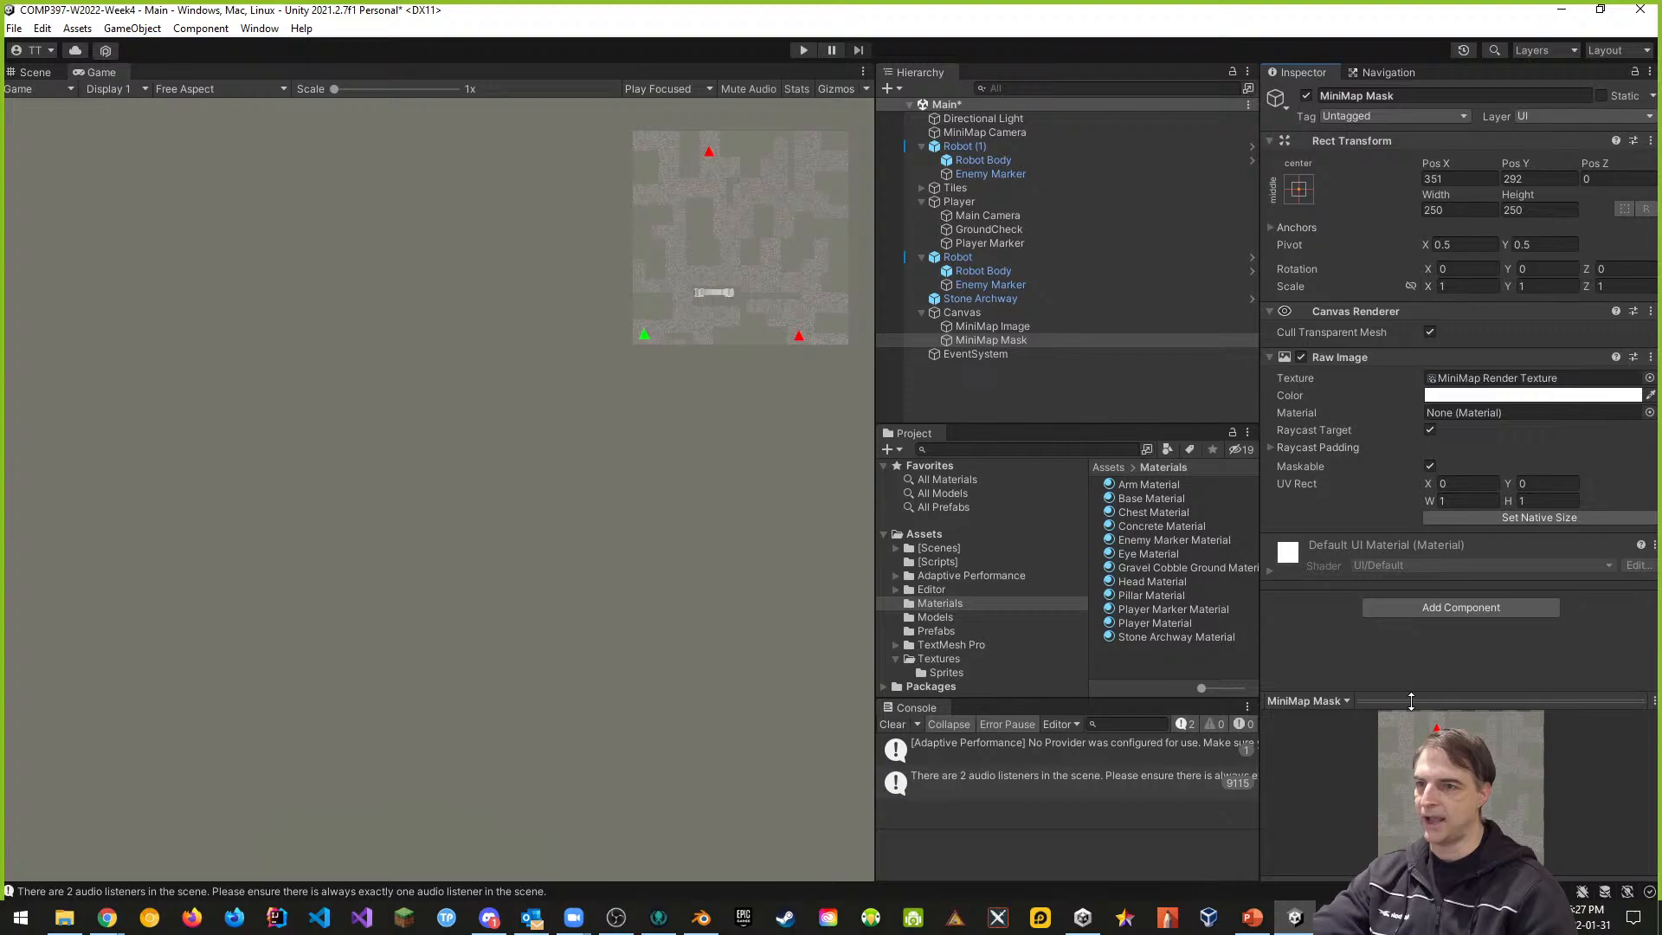
click(1432, 606)
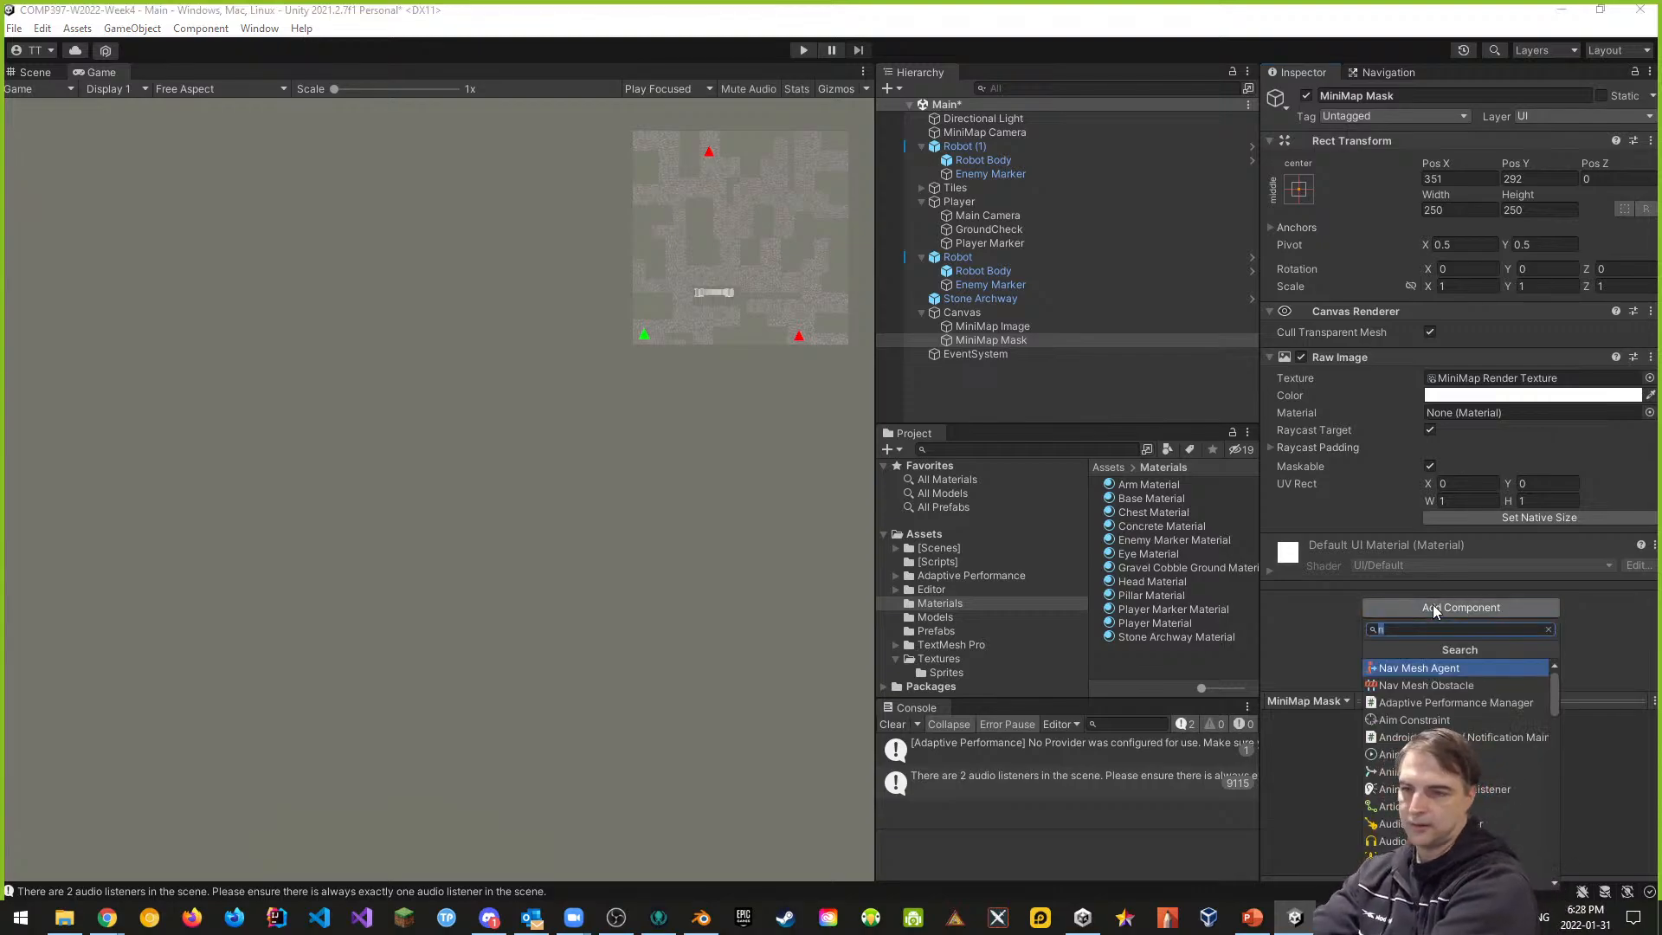
text(mask)
key(Return)
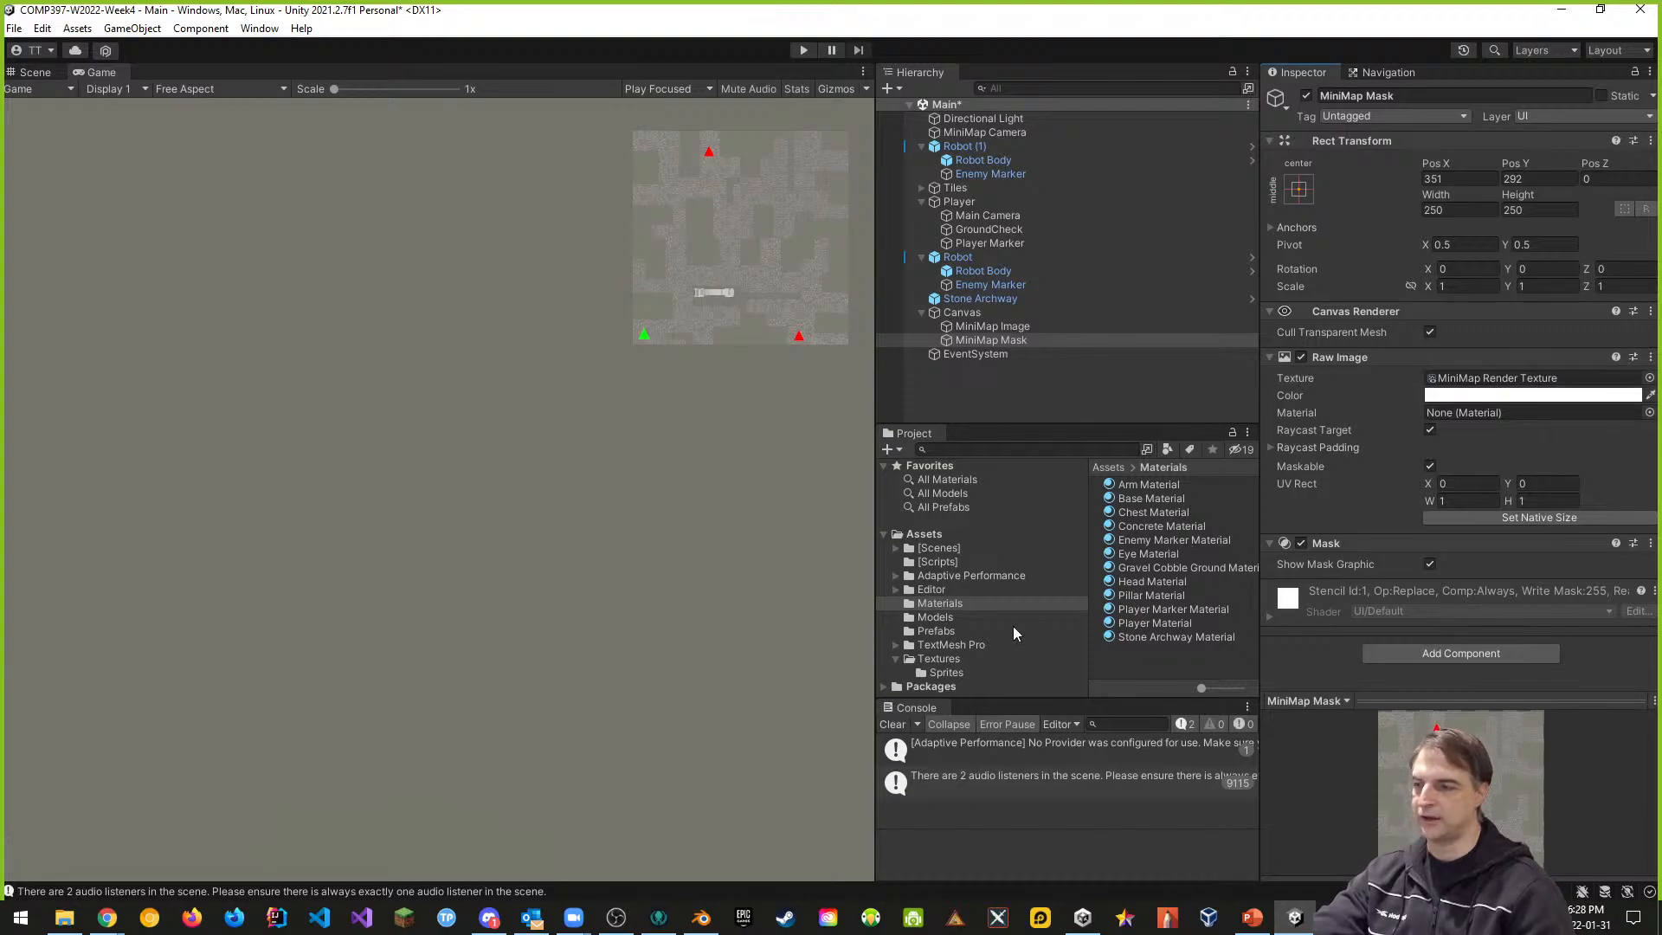
click(946, 673)
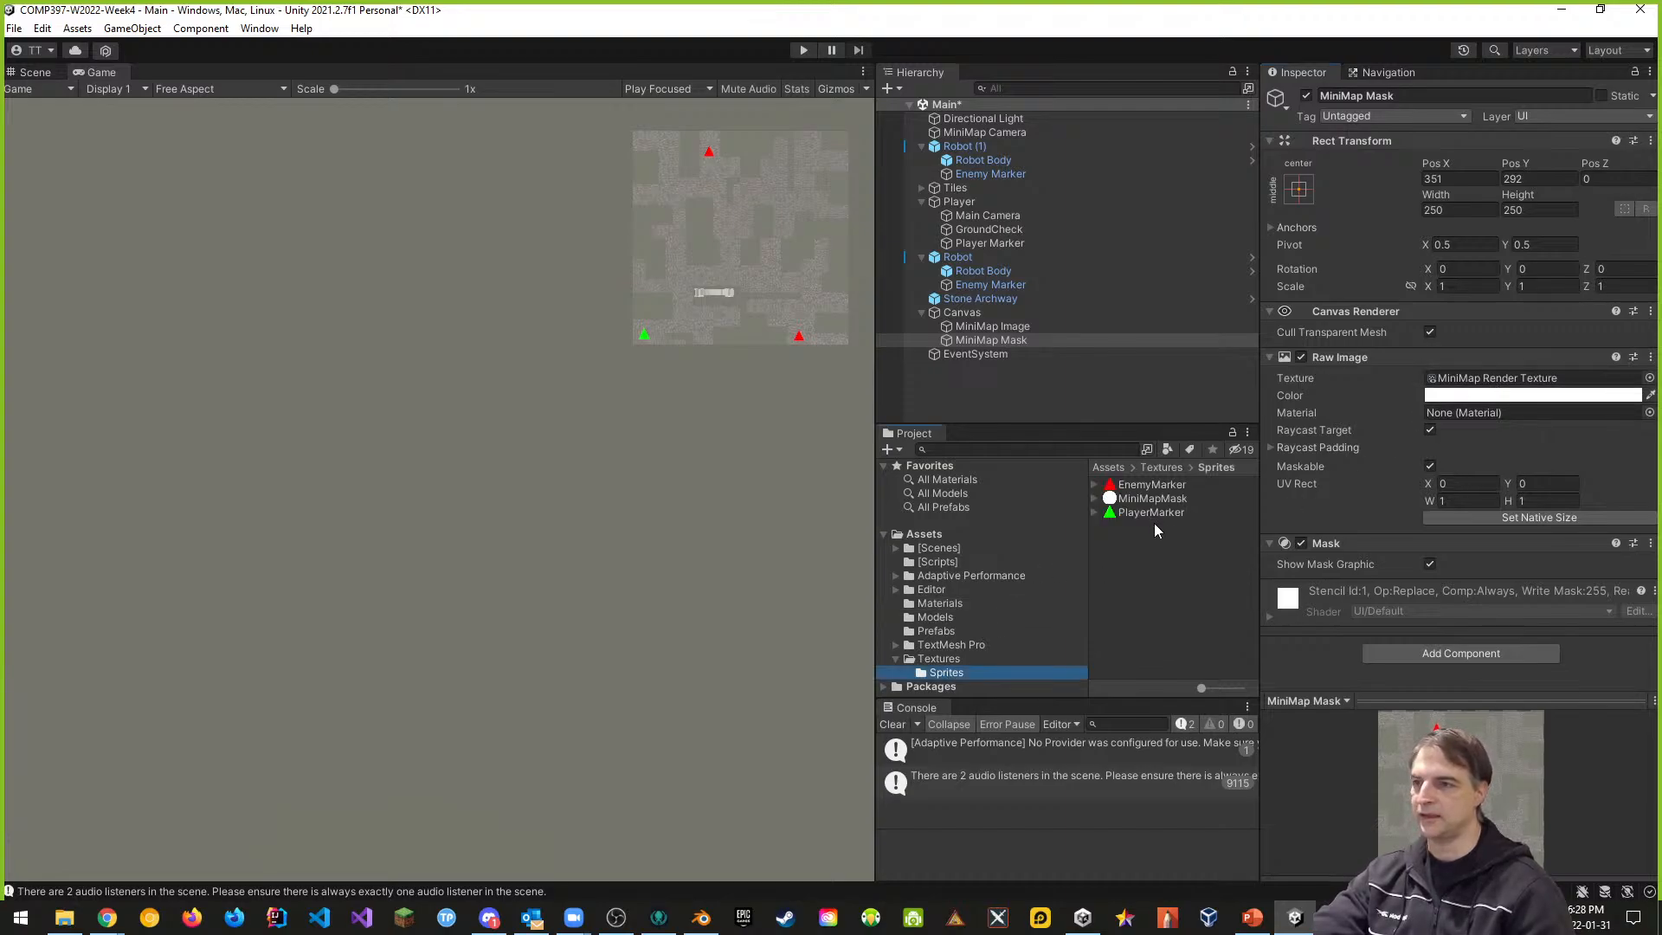
drag(1151, 498, 1469, 378)
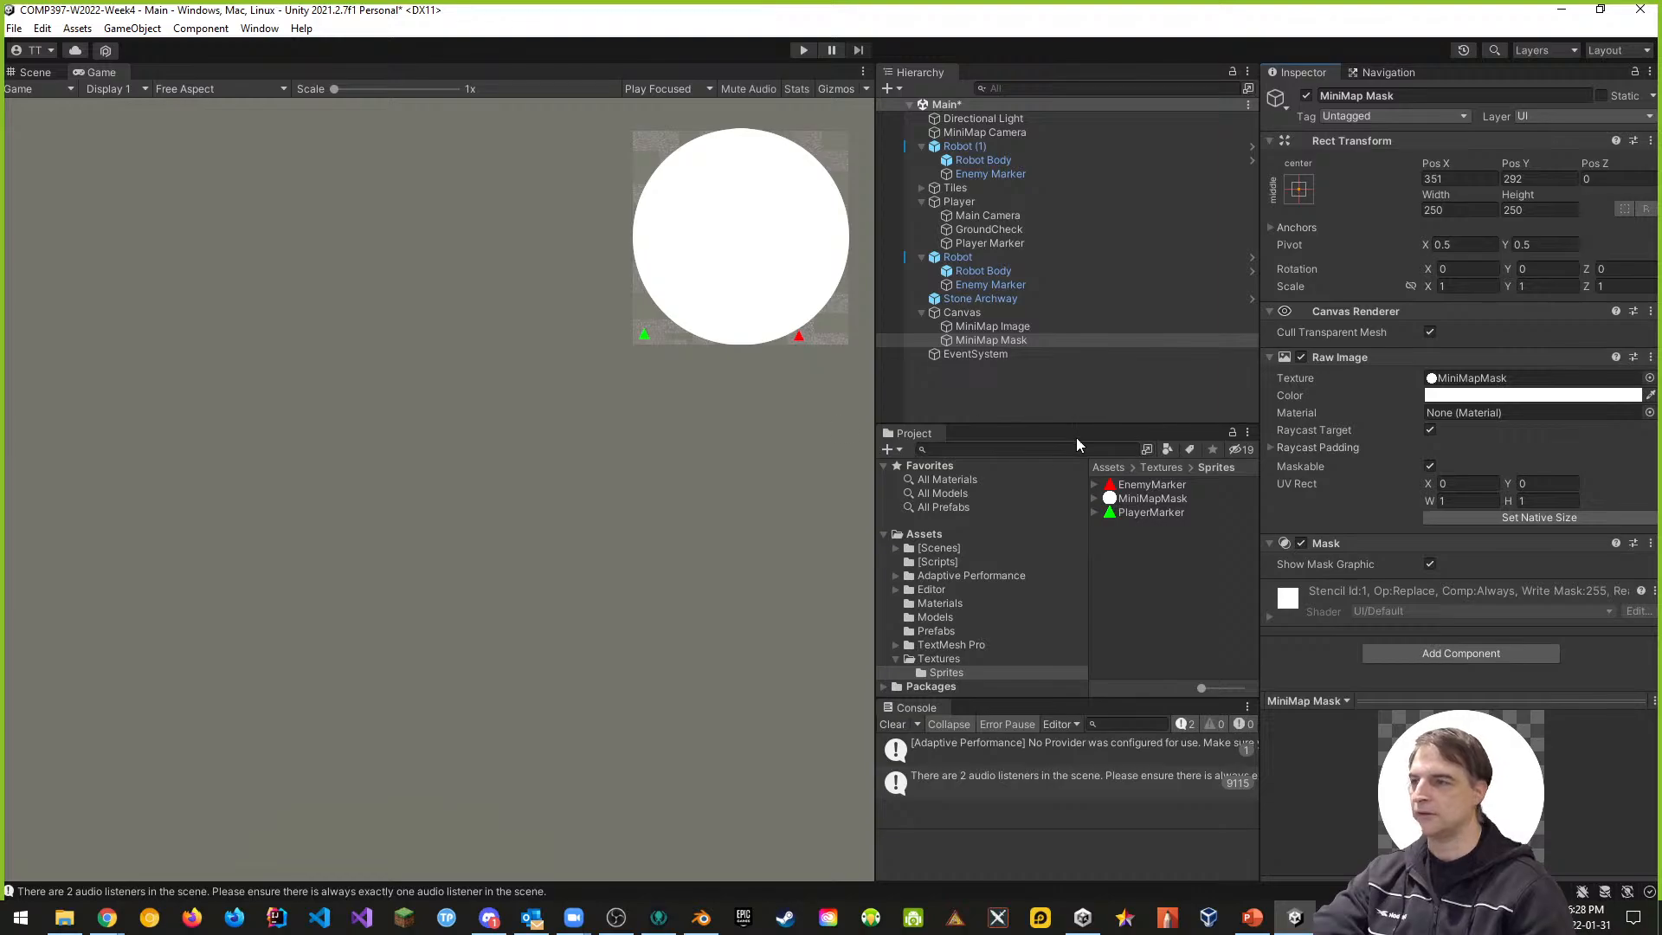
- Duplicate MiniMap Mask within the Canvas and name the copy MiniMap Border
click(1008, 340)
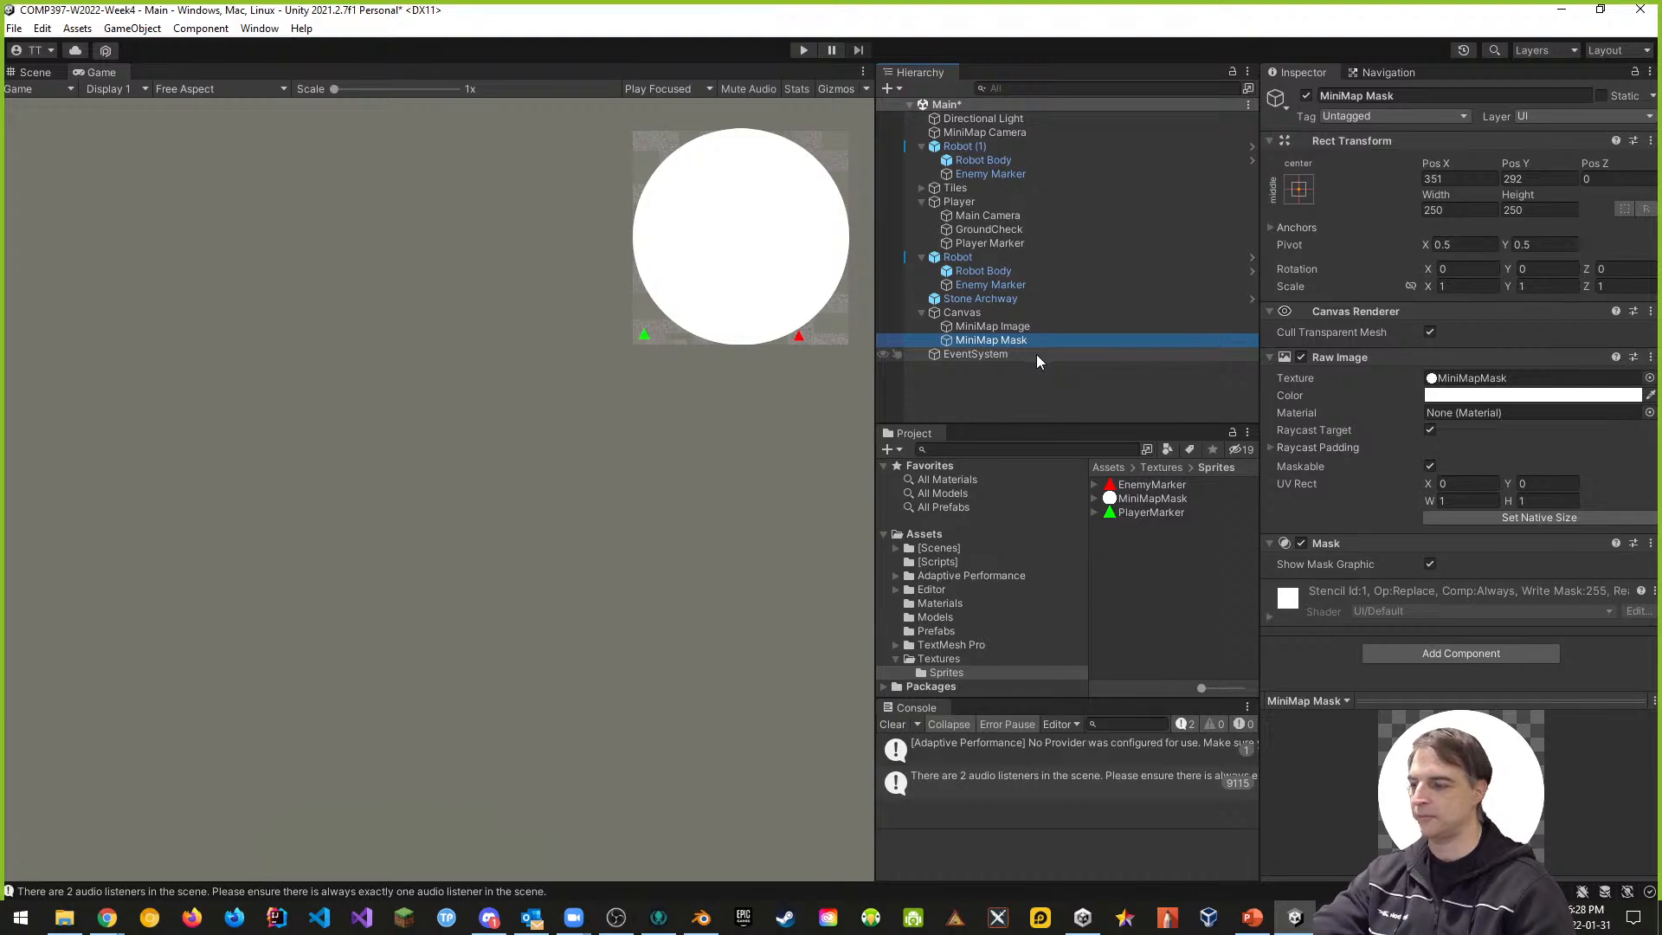
key(ctrl+d)
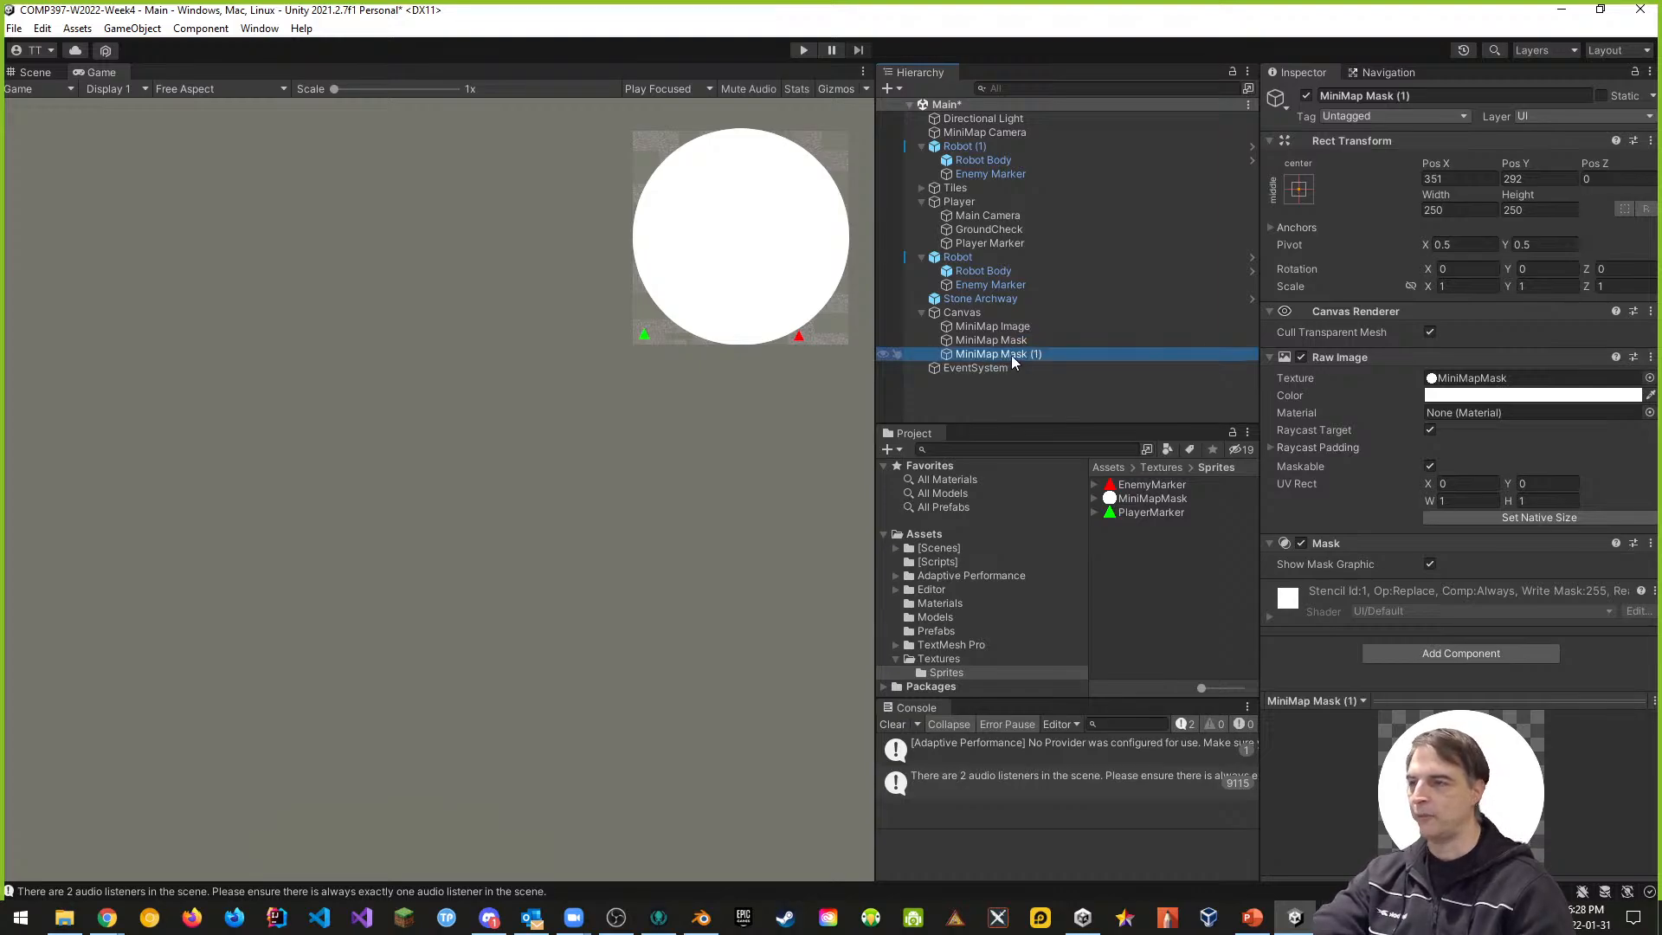
click(1011, 355)
click(1011, 355)
drag(1004, 354, 1059, 357)
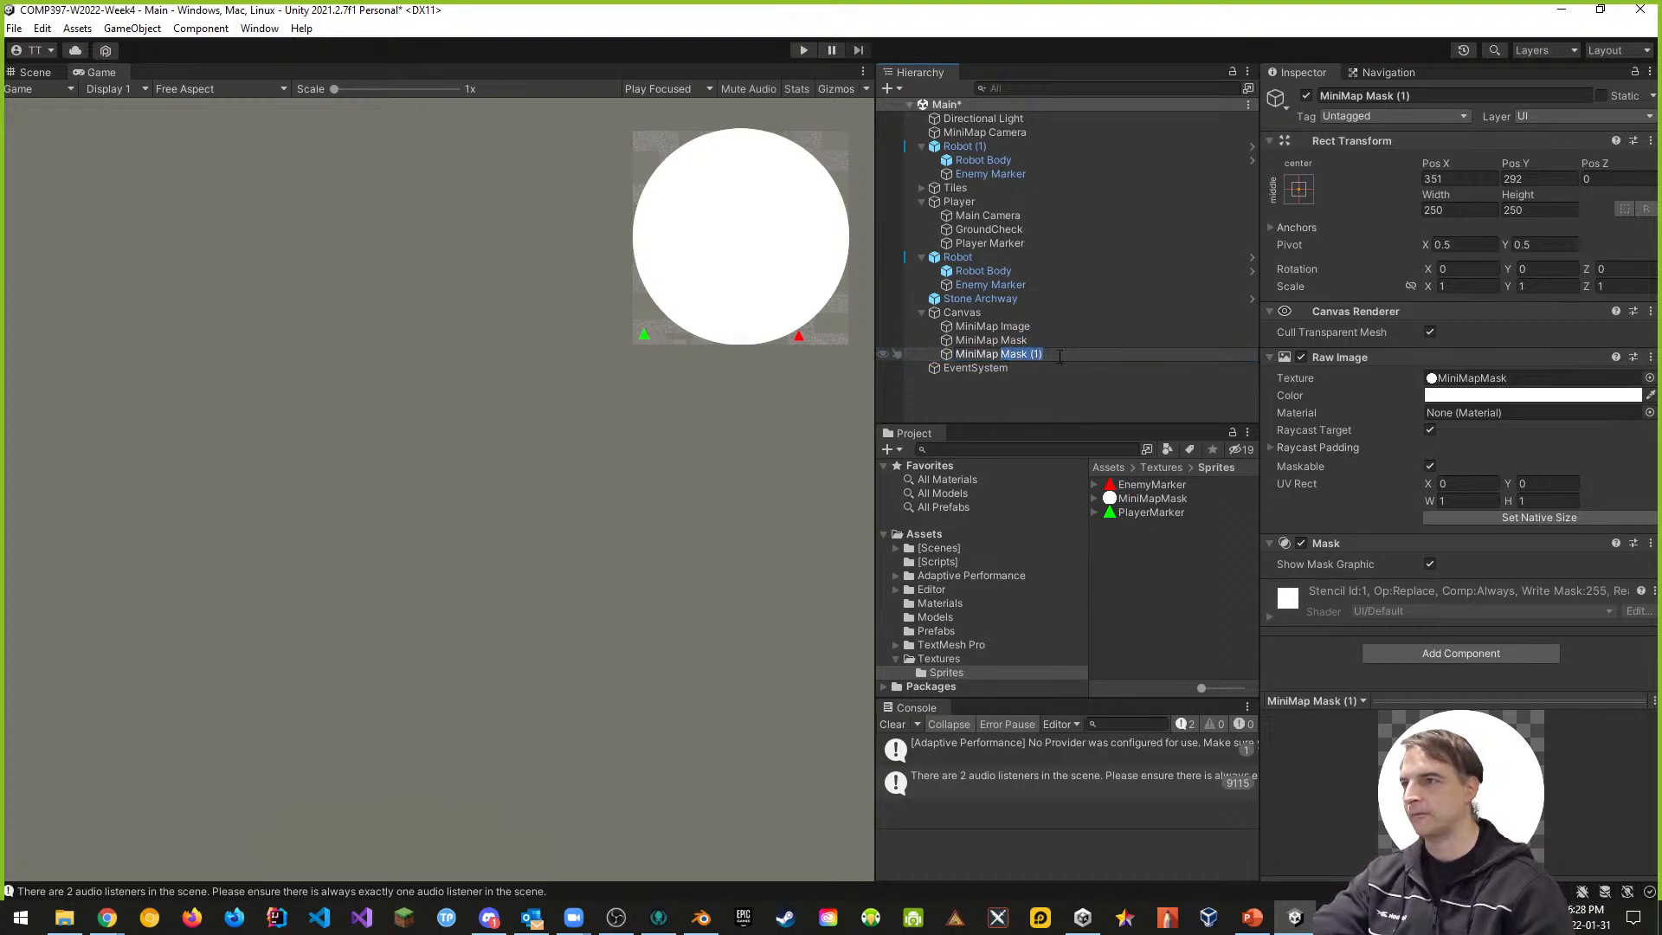
text(Border)
key(Return)
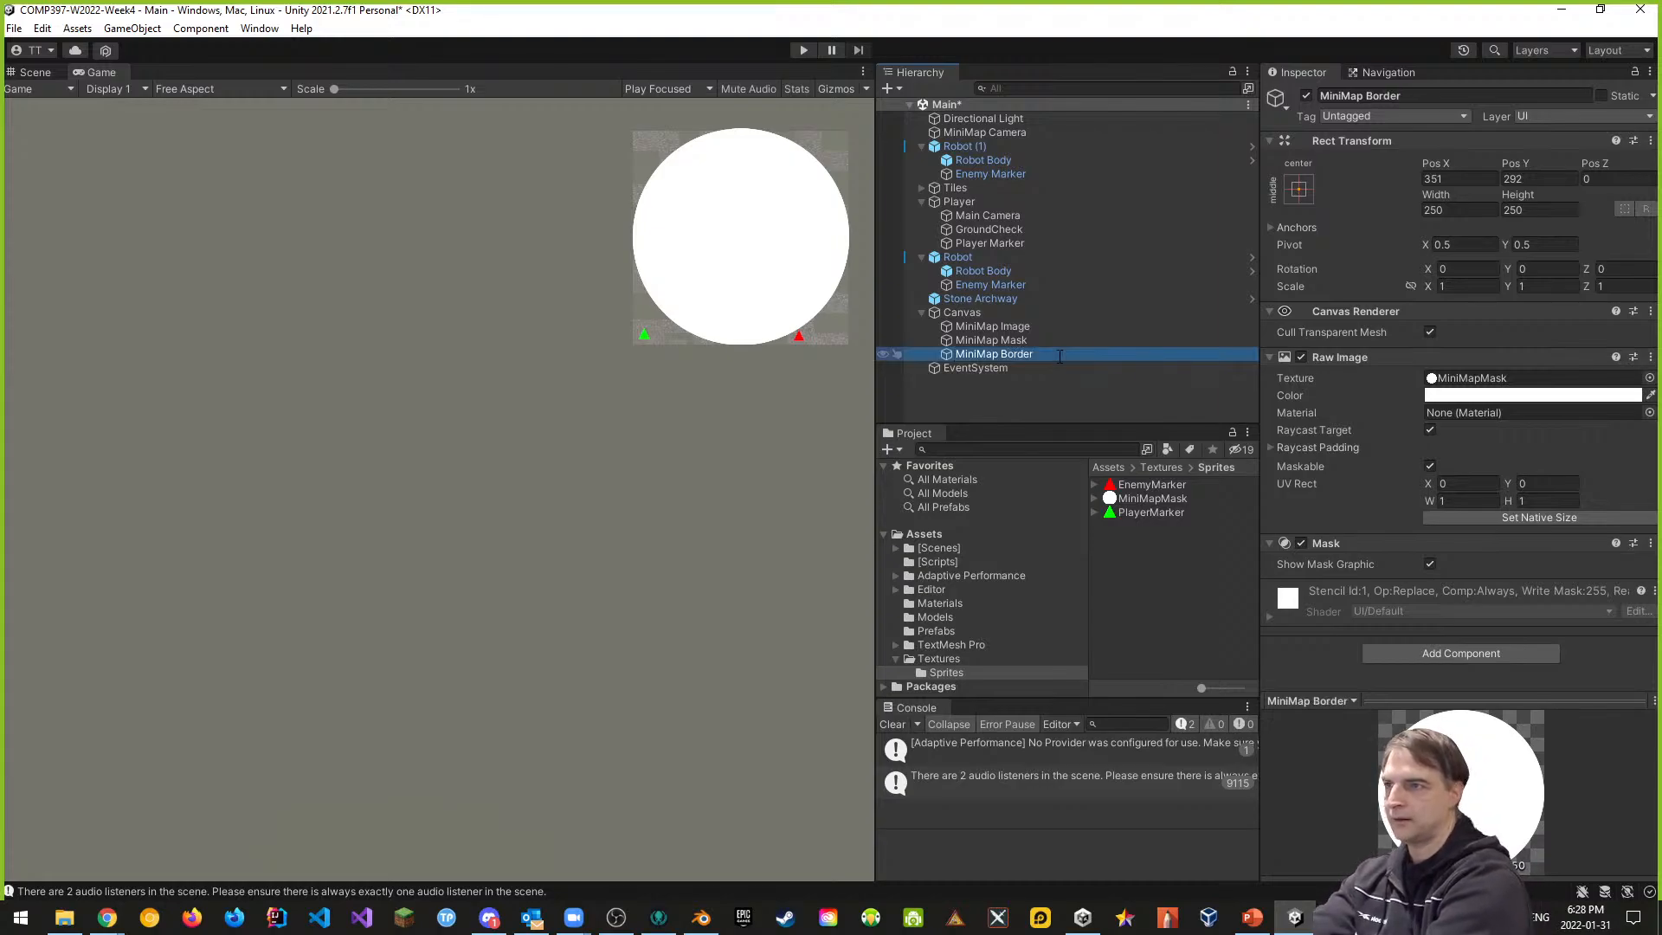
- Remove the Mask component from MiniMap Border
click(1651, 549)
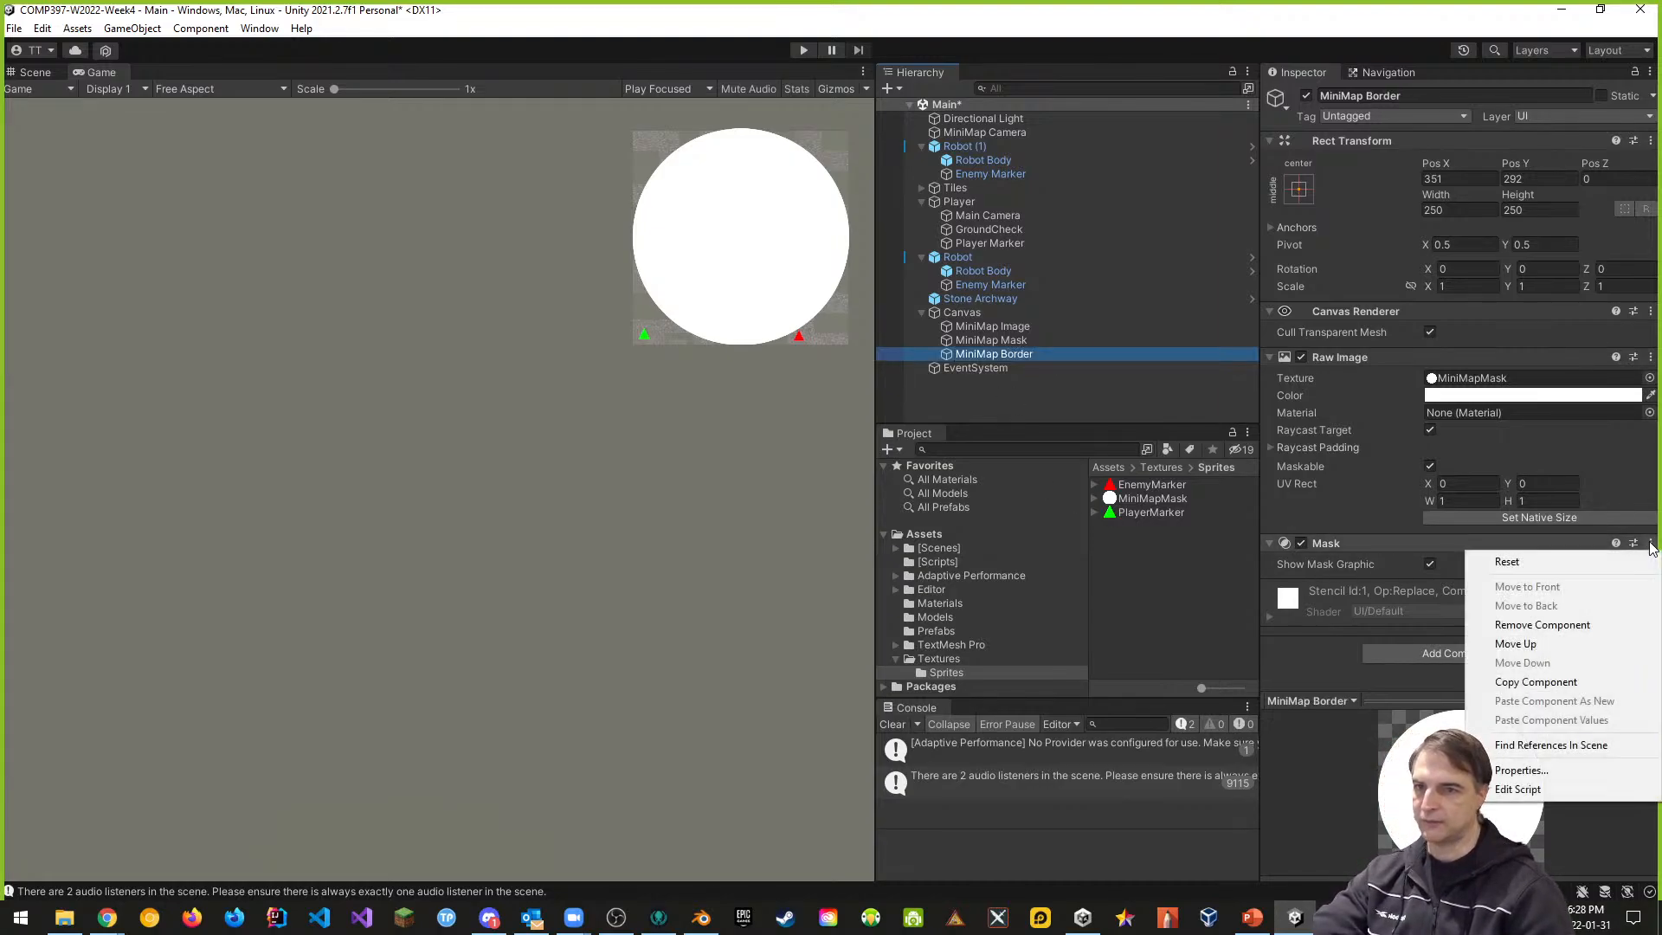
click(1529, 624)
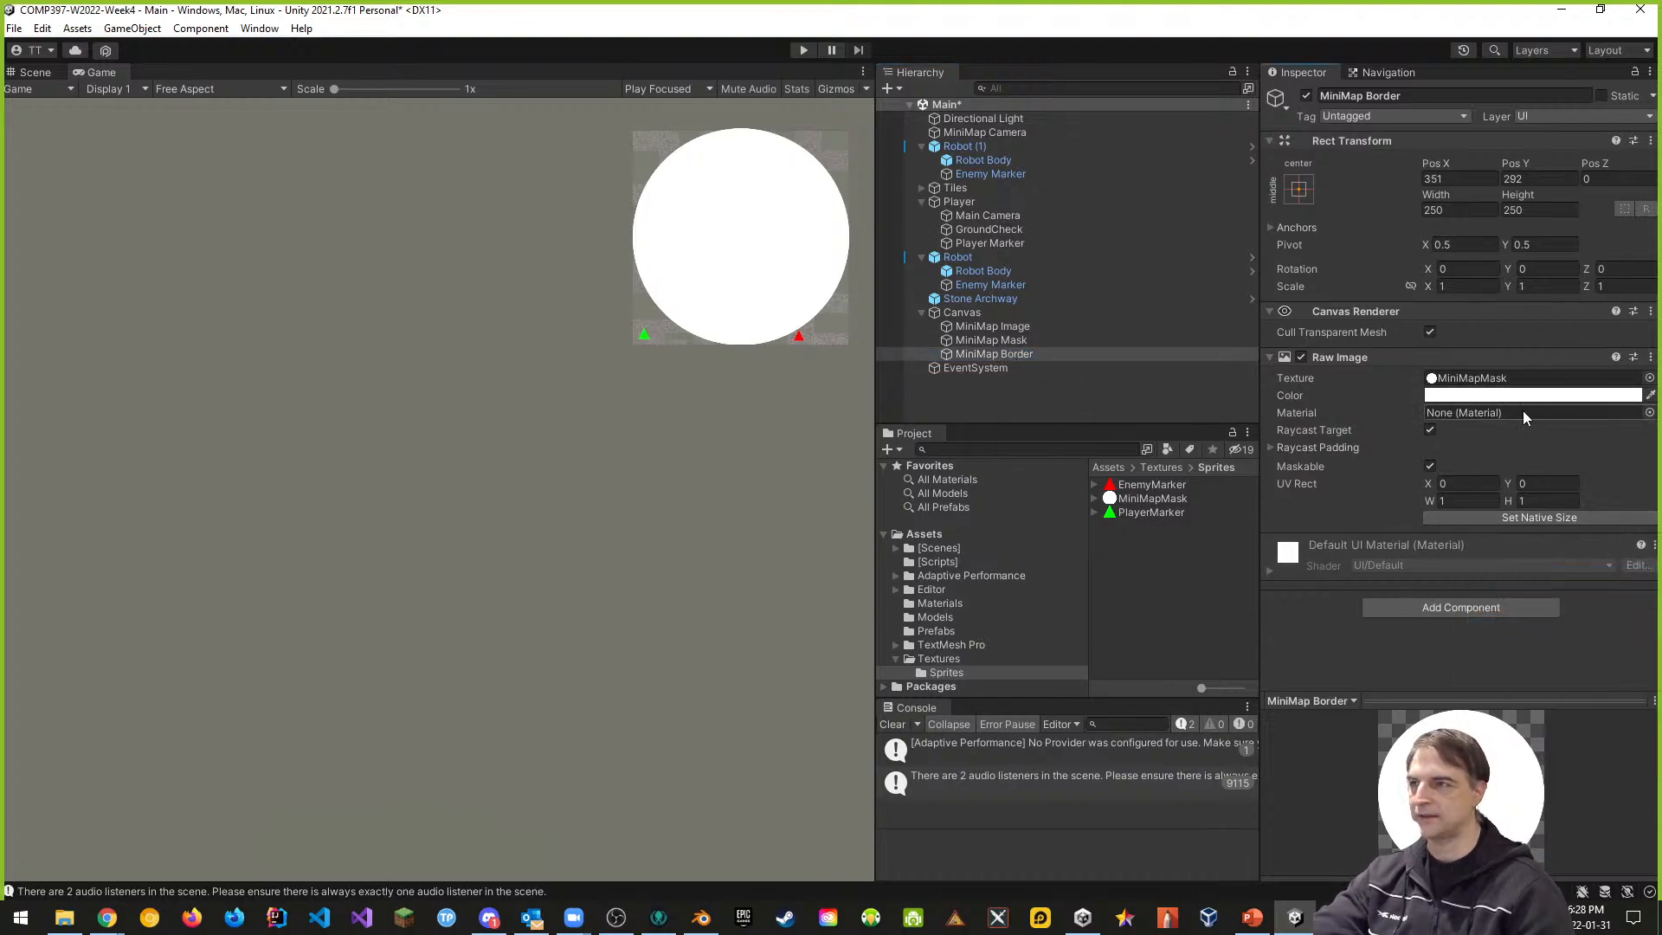
- Make MiniMap Image a child of MiniMap Mask in the Canvas and deactivate the MiniMap Border object
click(999, 340)
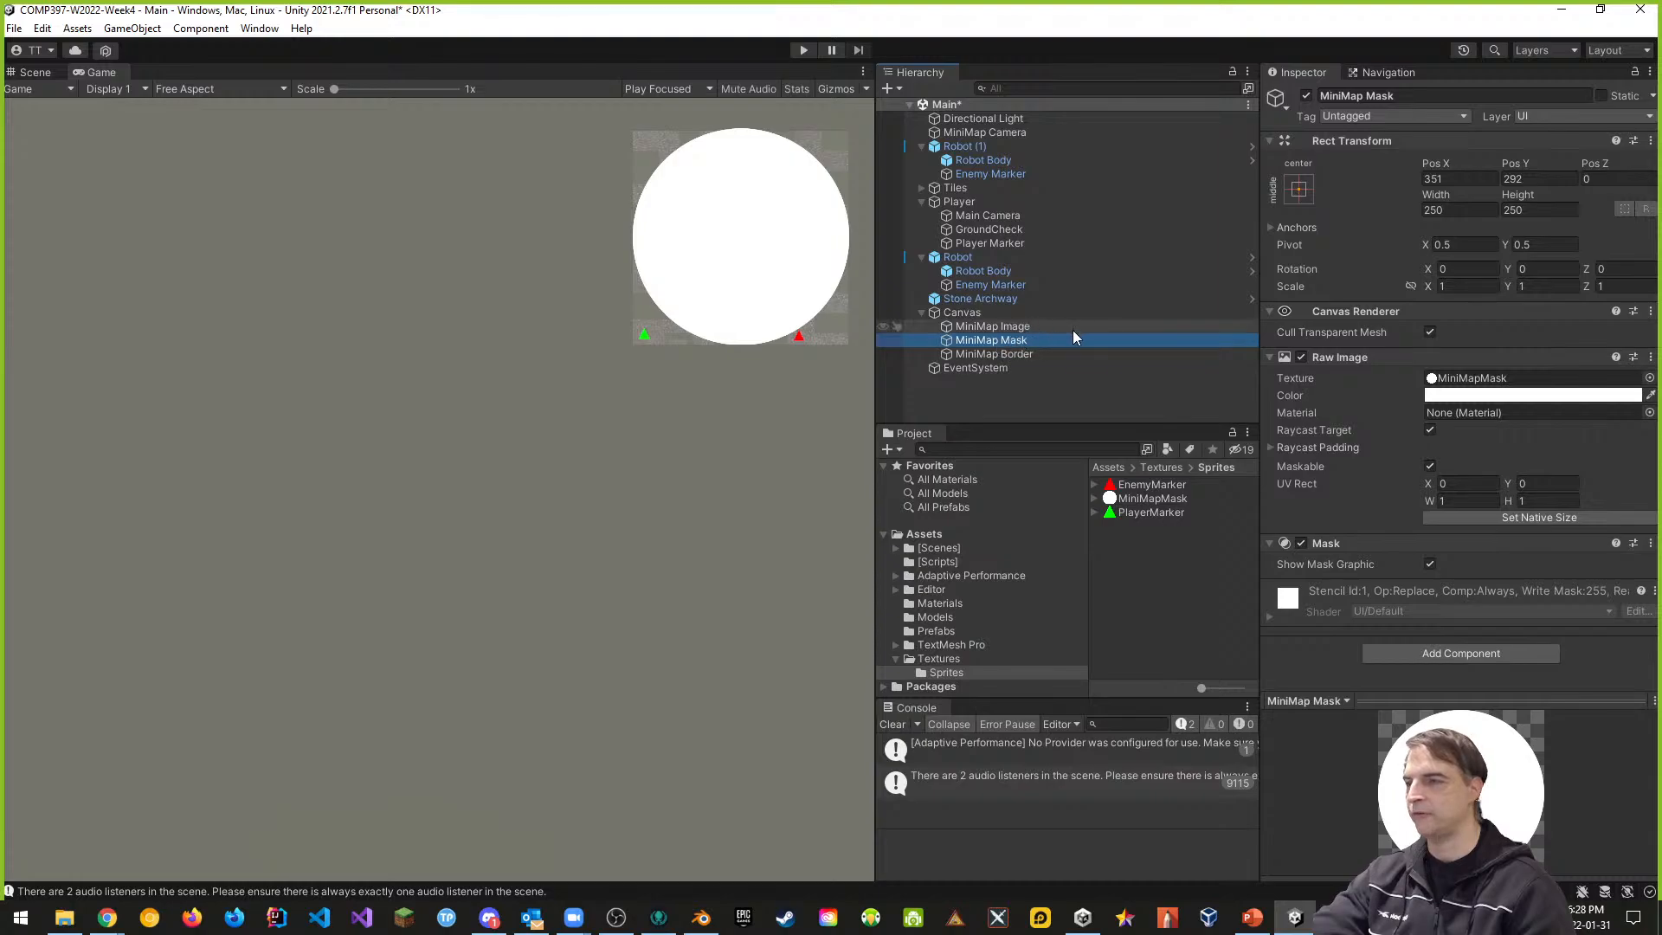
click(1017, 327)
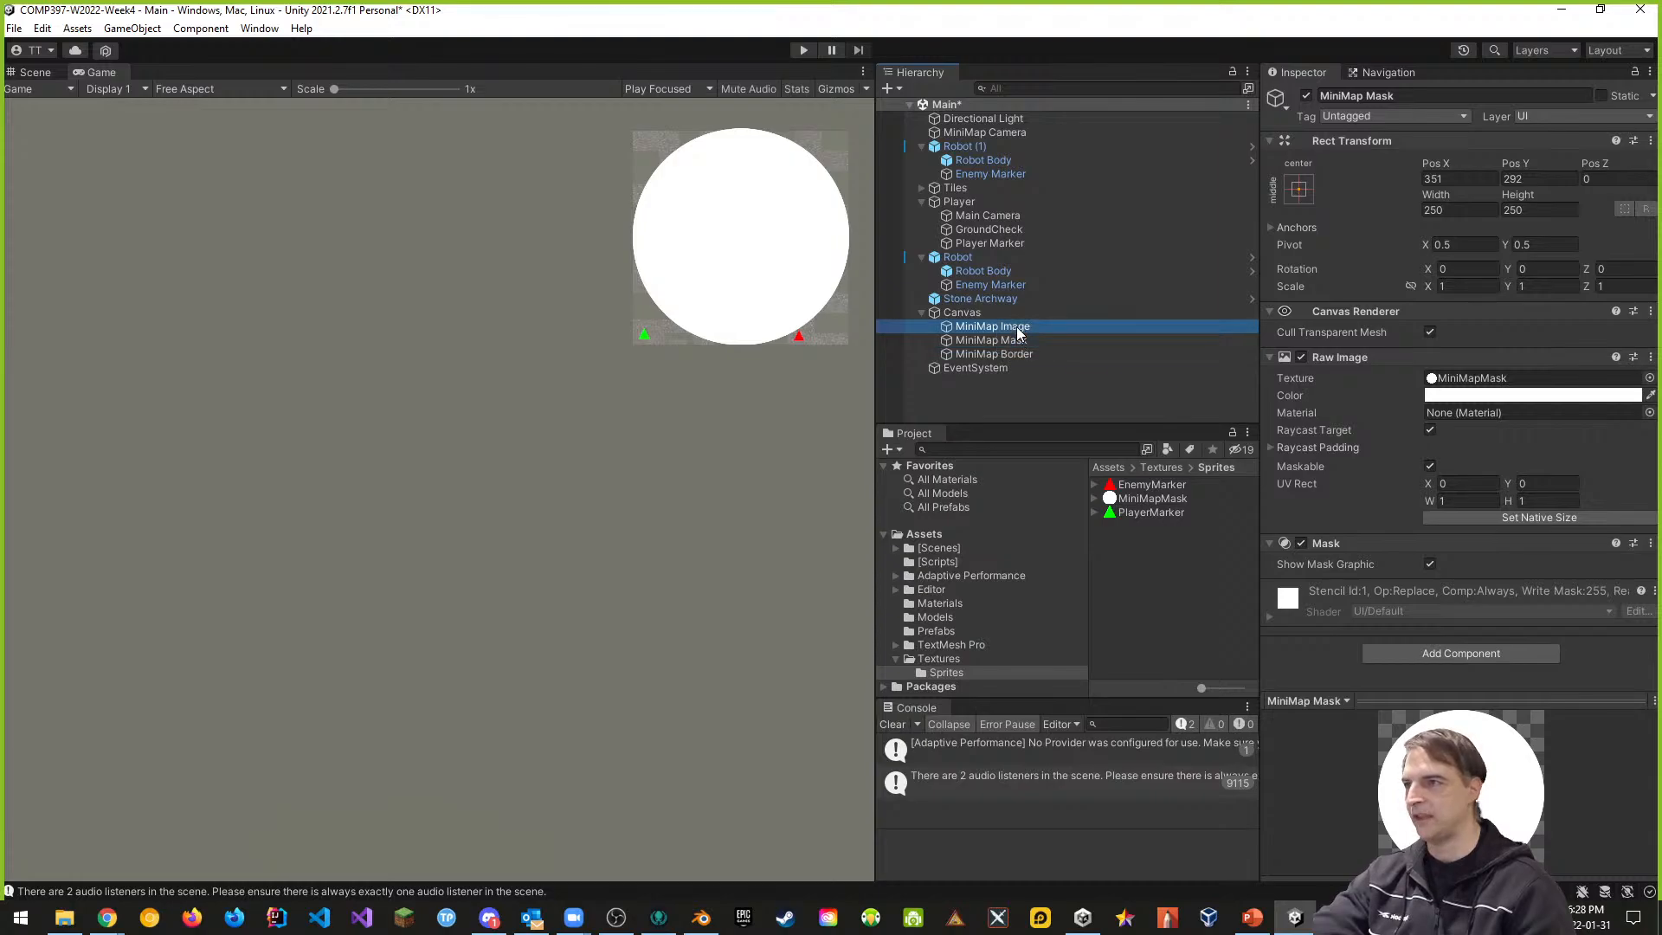
drag(1018, 332, 1018, 346)
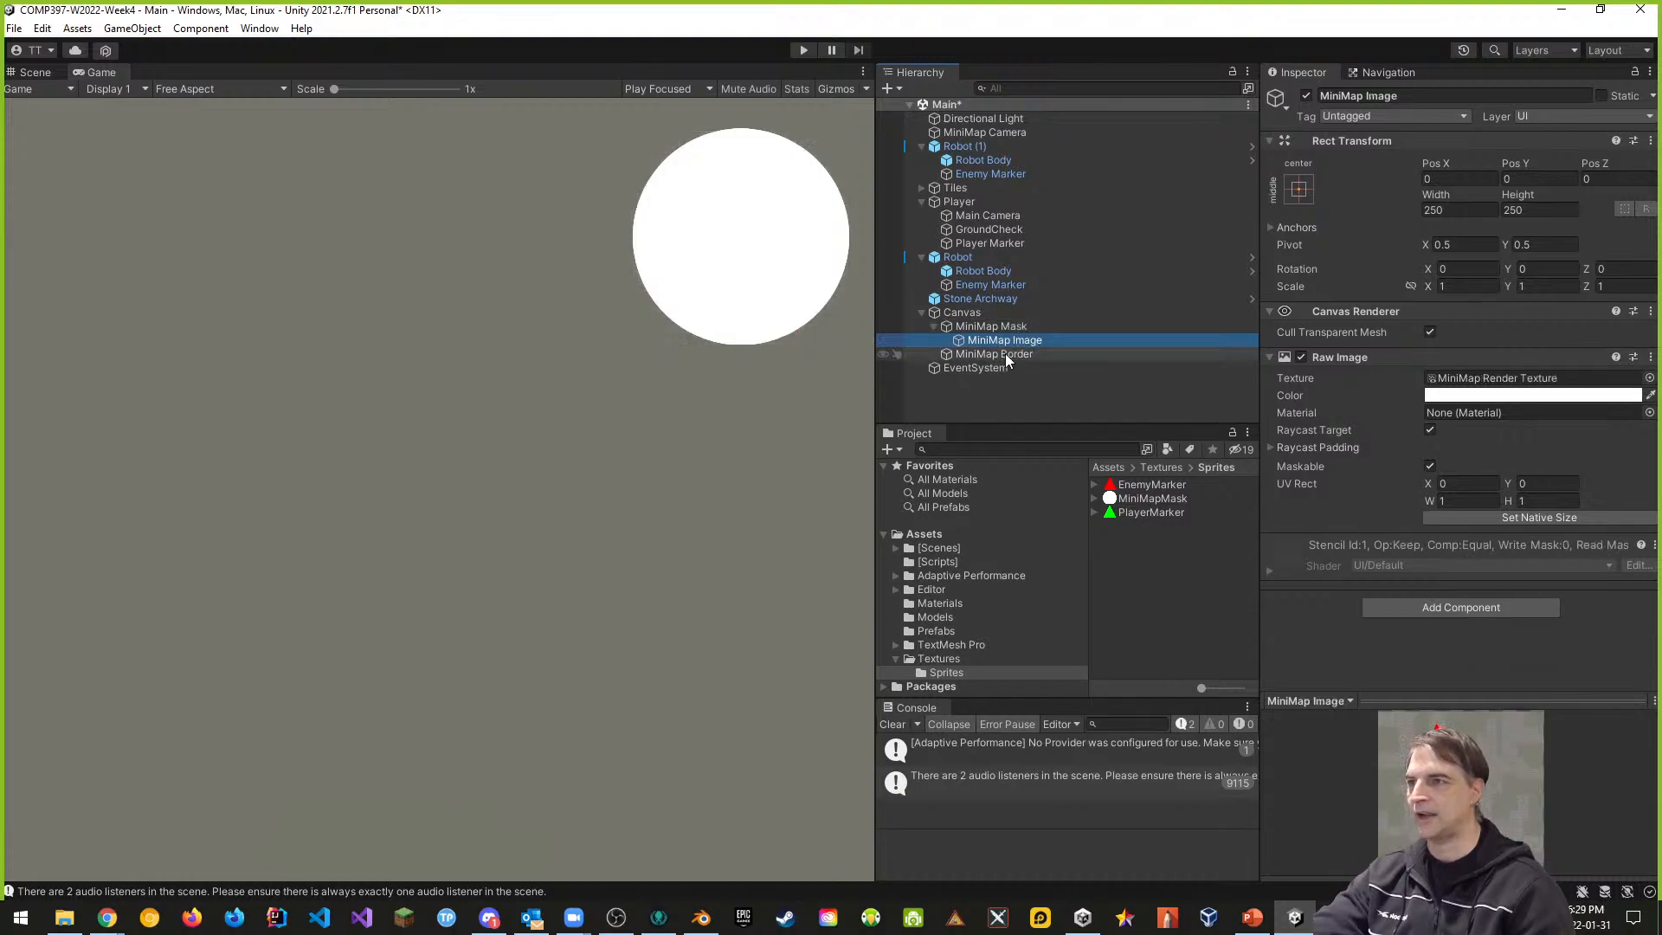
click(1005, 353)
click(1306, 96)
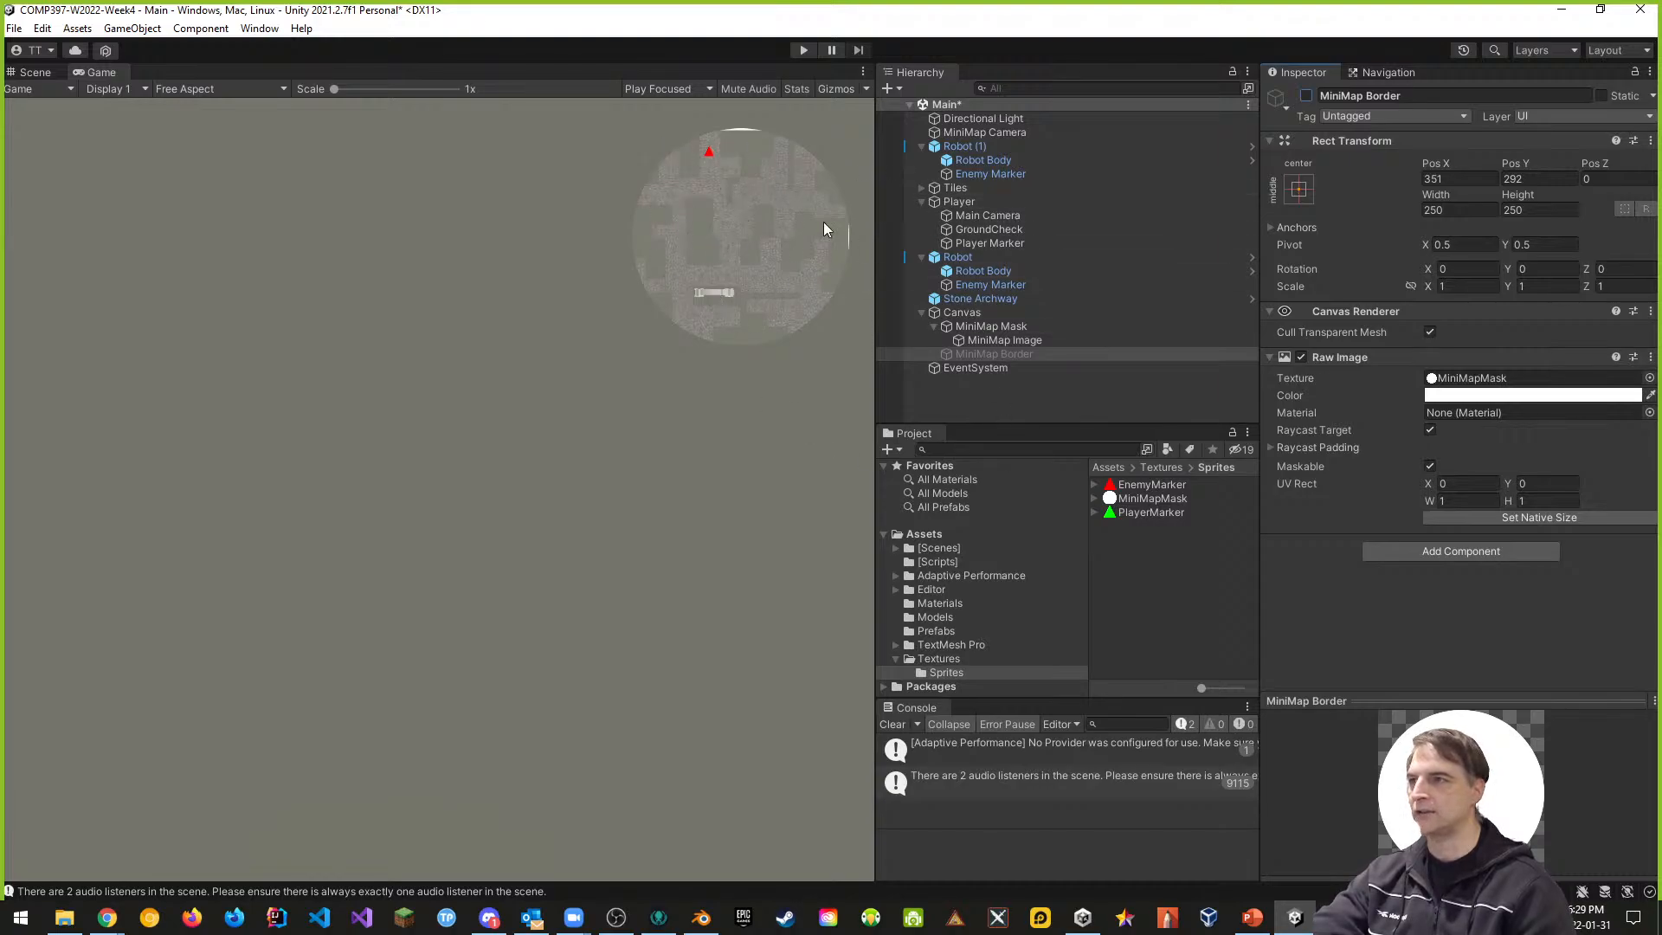
- Create a C# script named MiniMap Follow in the [Scripts] folder
click(995, 133)
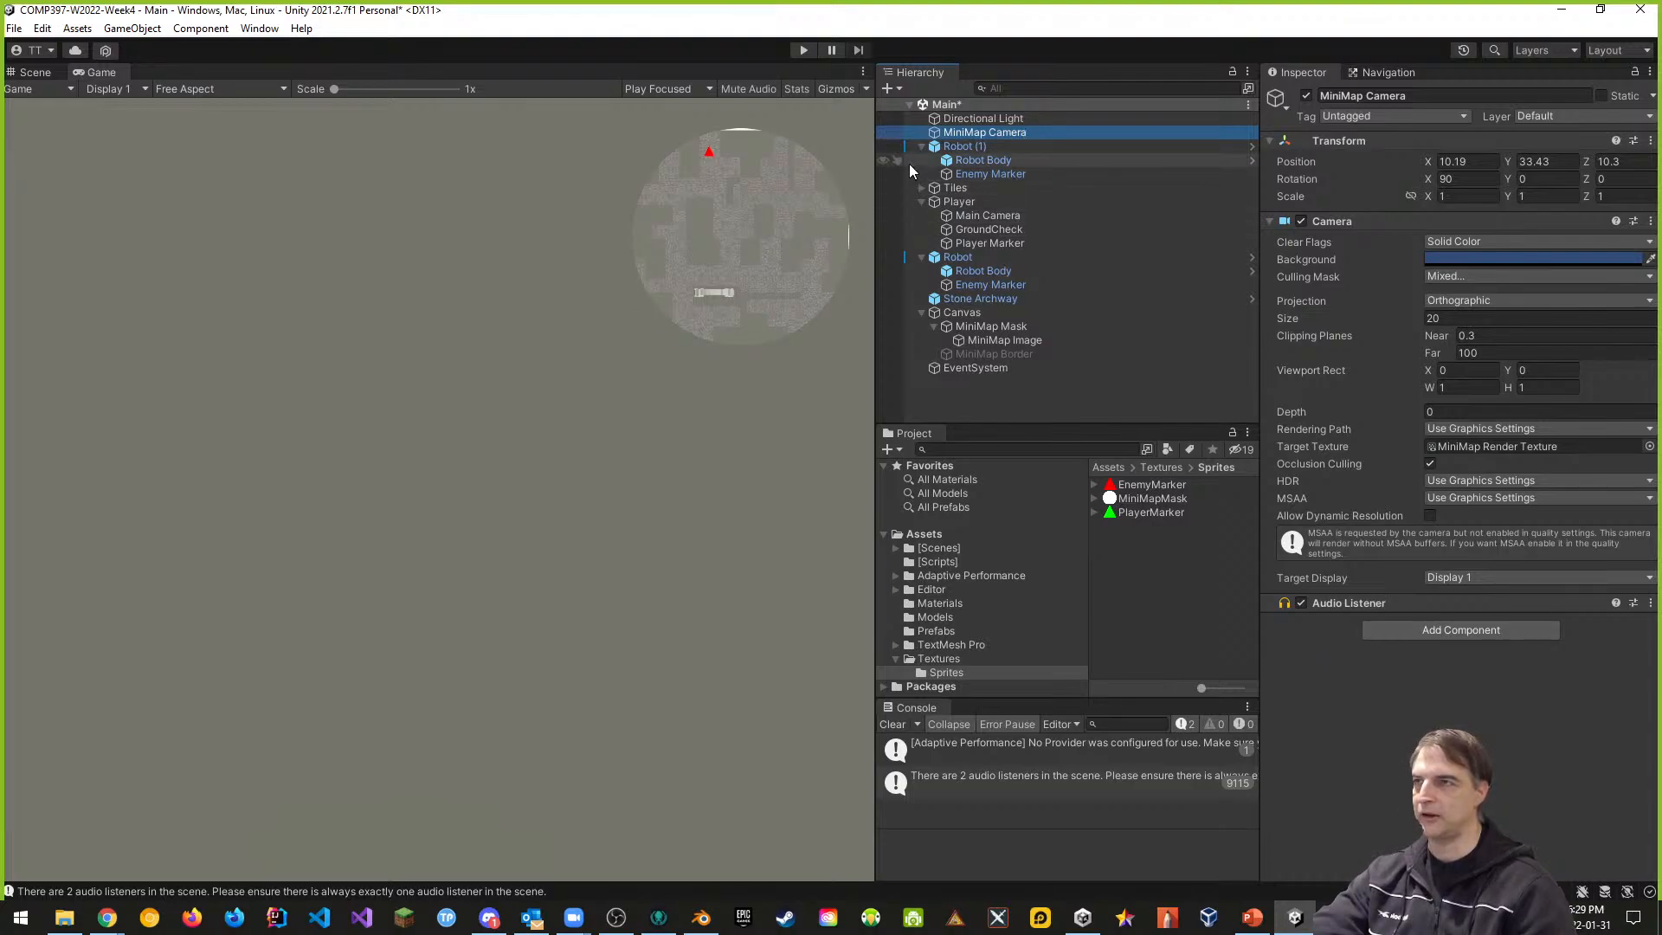
click(934, 563)
right_click(1124, 569)
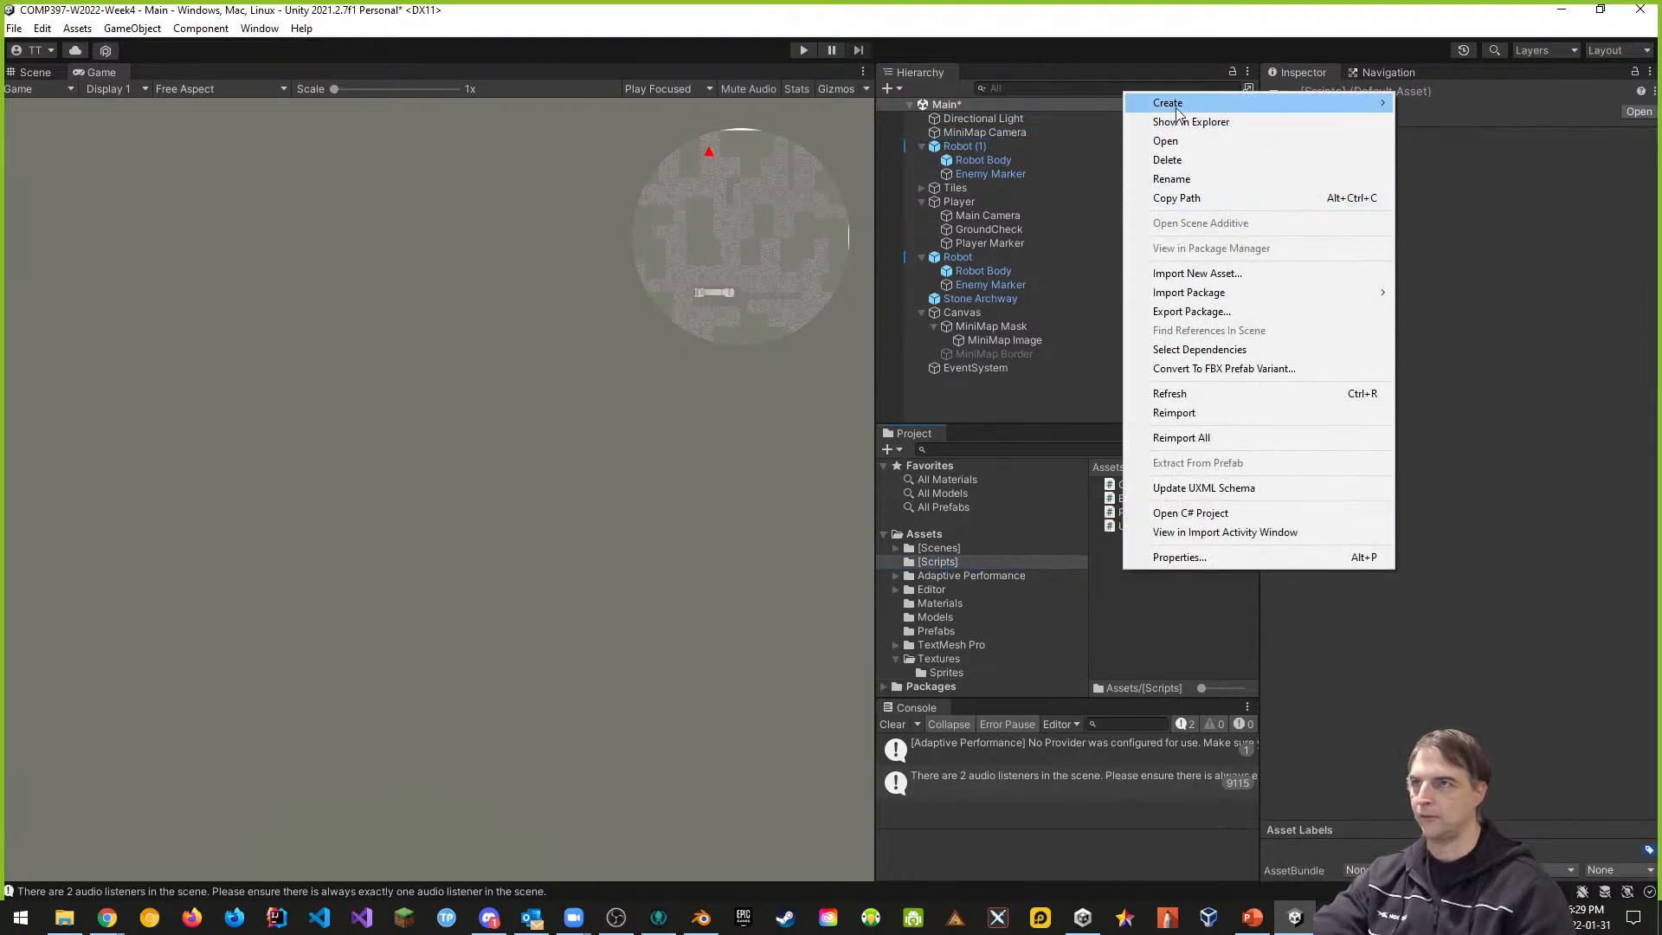
mouse_move(1263, 105)
click(1350, 121)
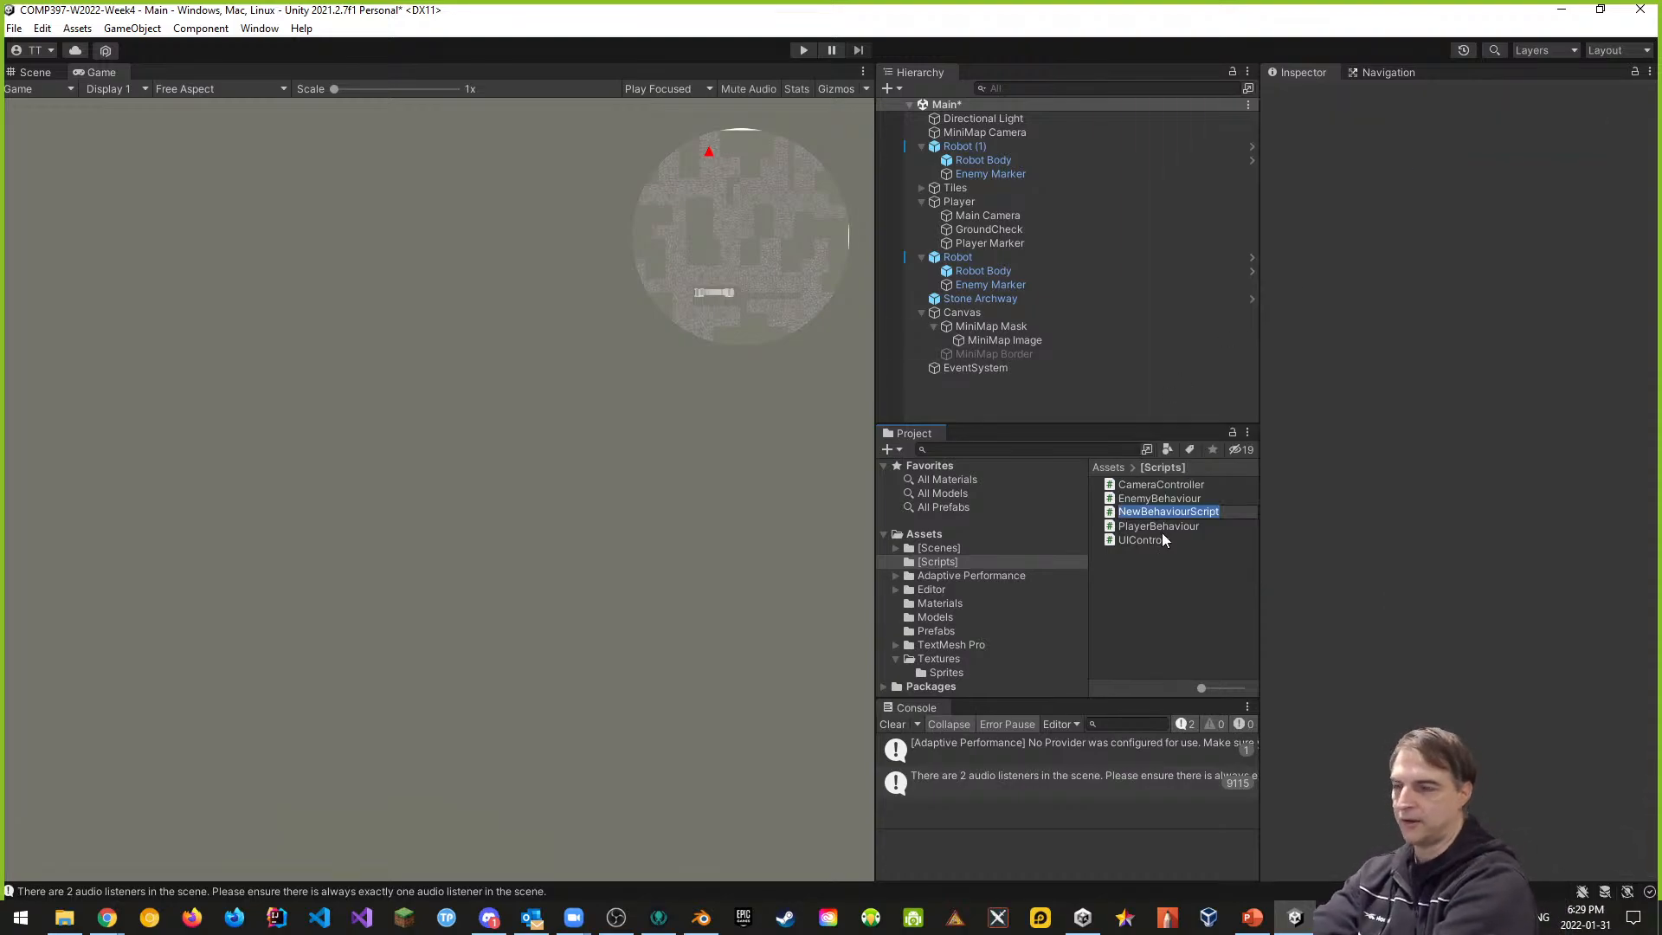
text(MiniMap Fo)
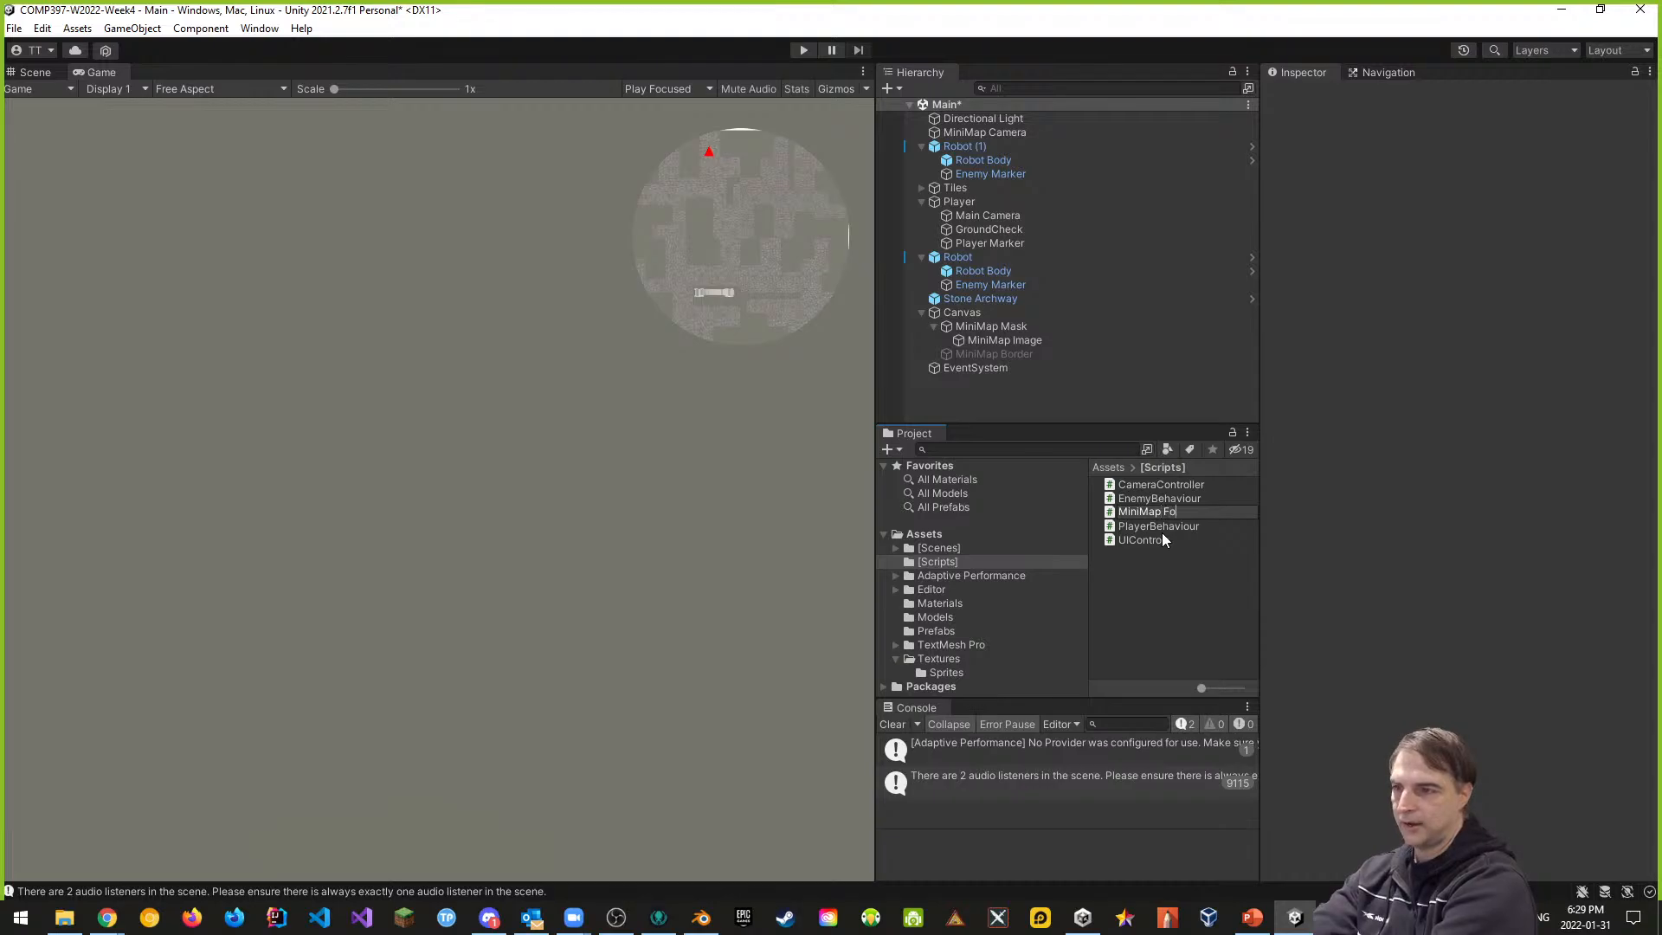
text(llow)
key(Return)
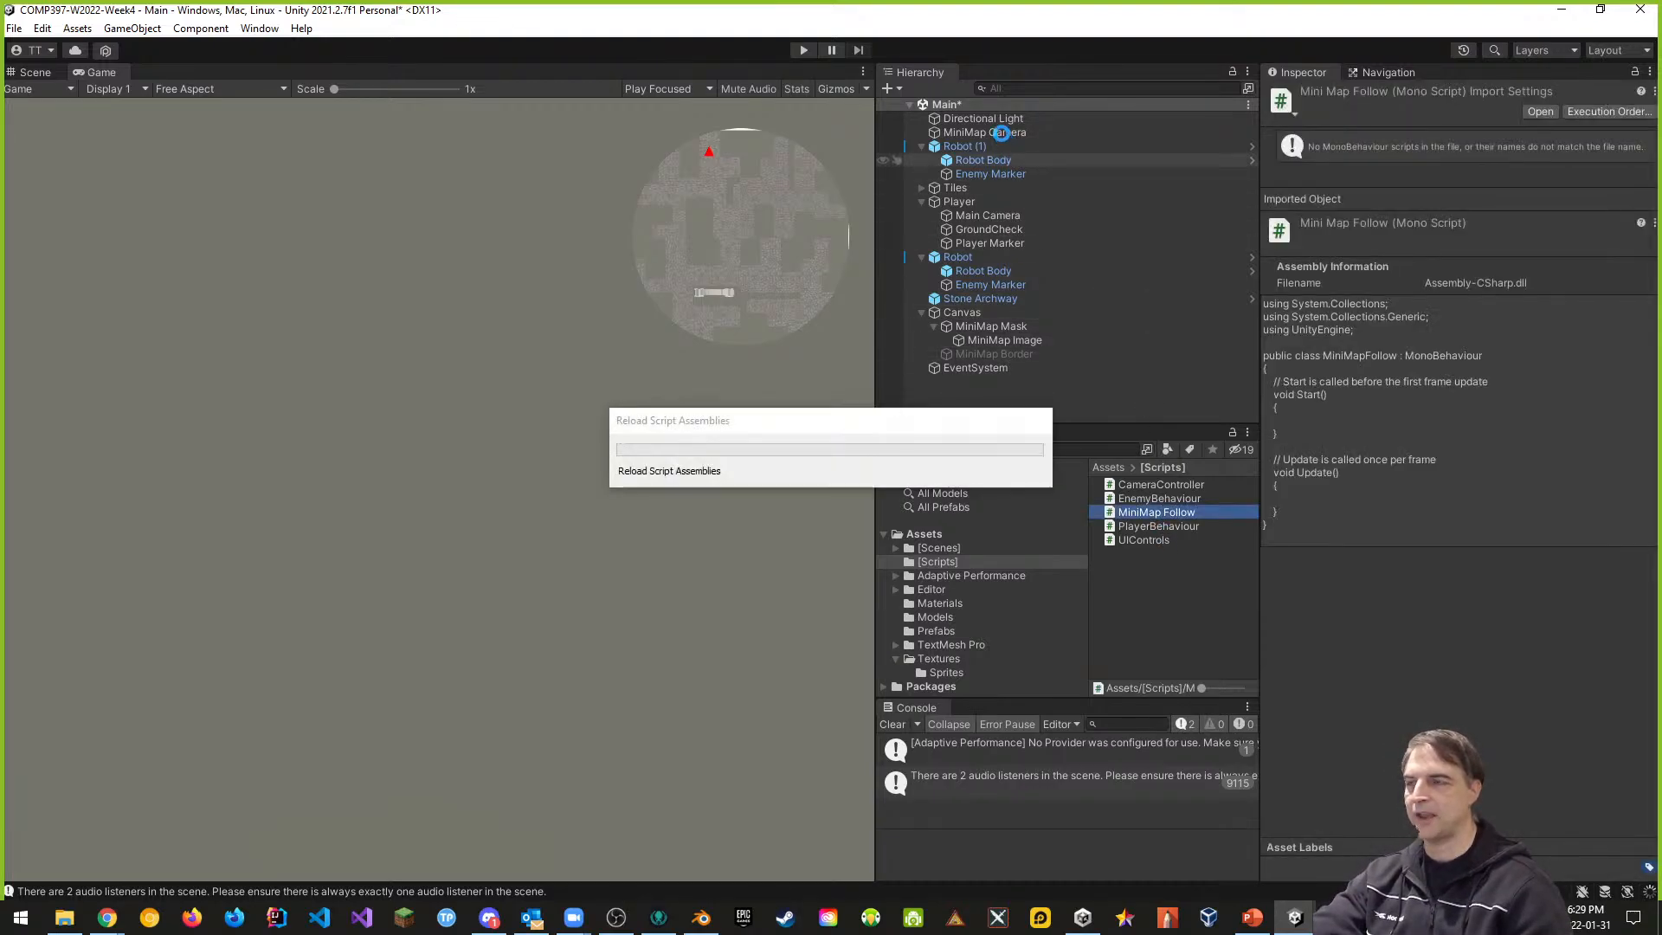
- Try to attach the MiniMap Follow script to MiniMap Camera
click(1001, 132)
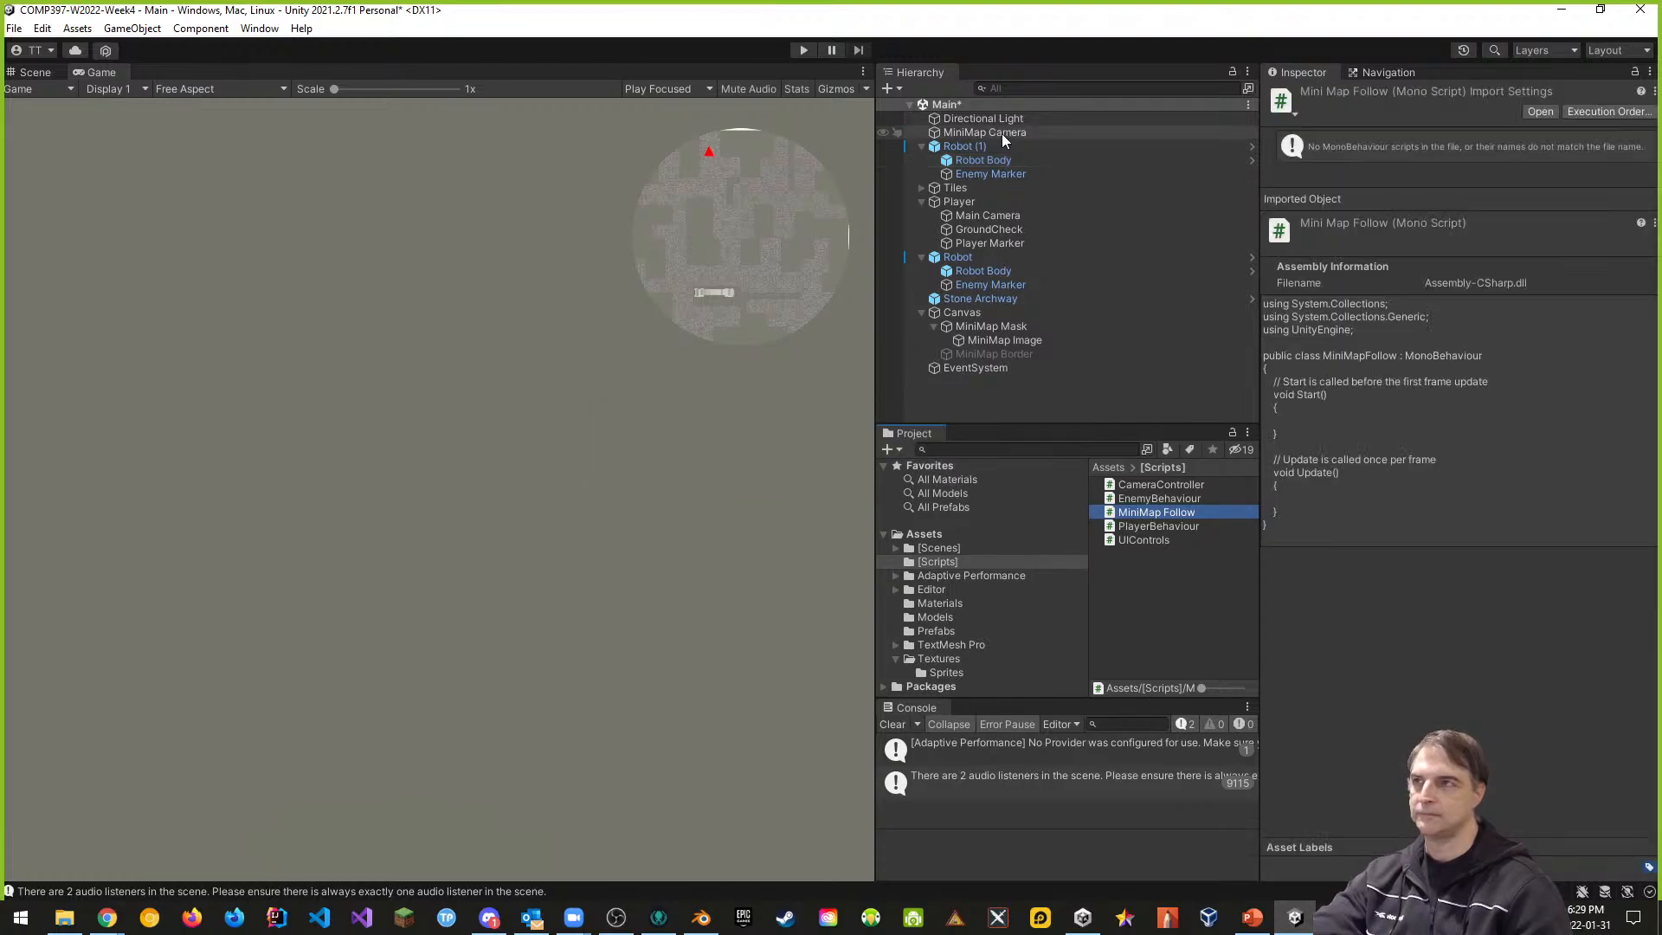
drag(1152, 510, 1452, 637)
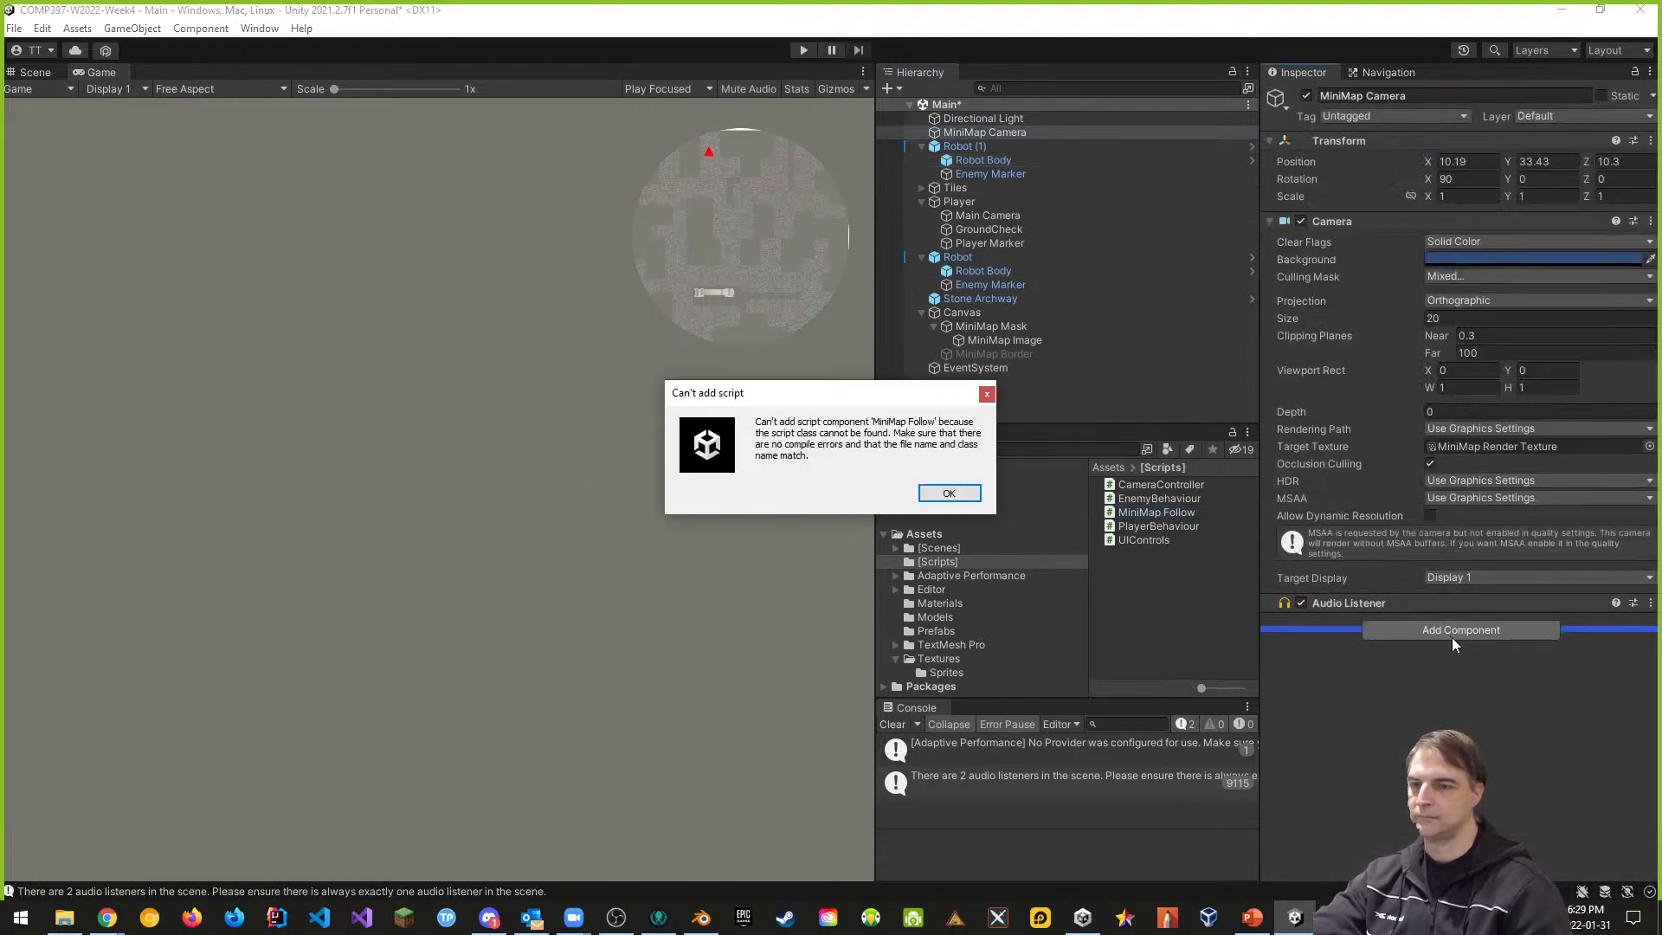
click(950, 493)
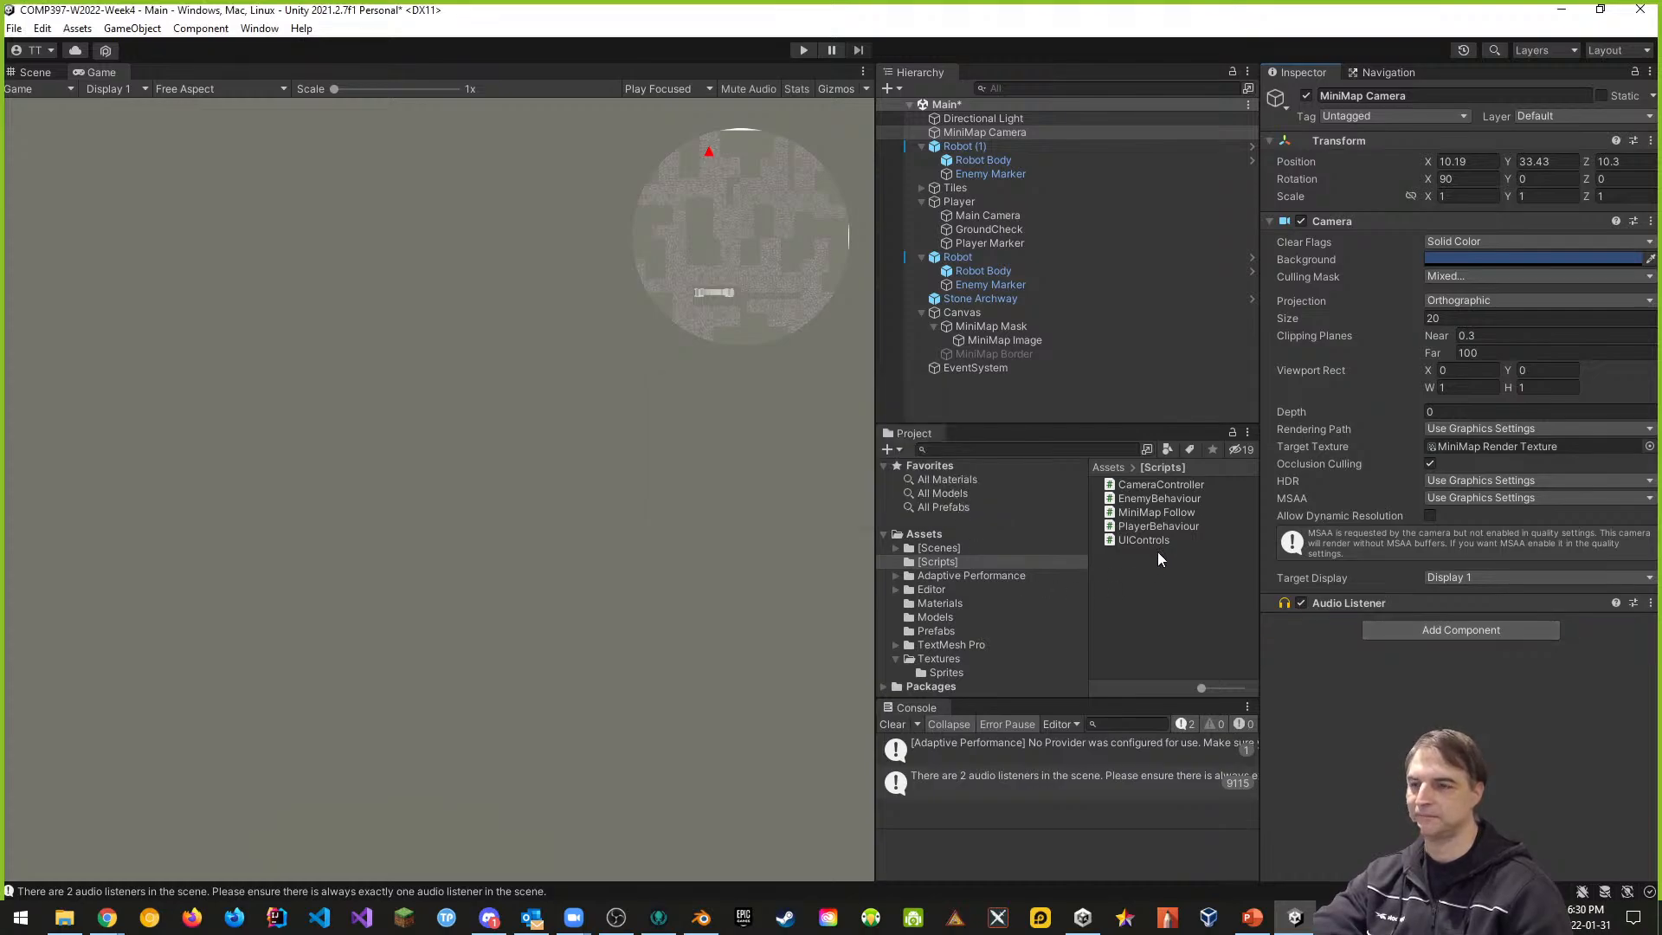
click(1152, 512)
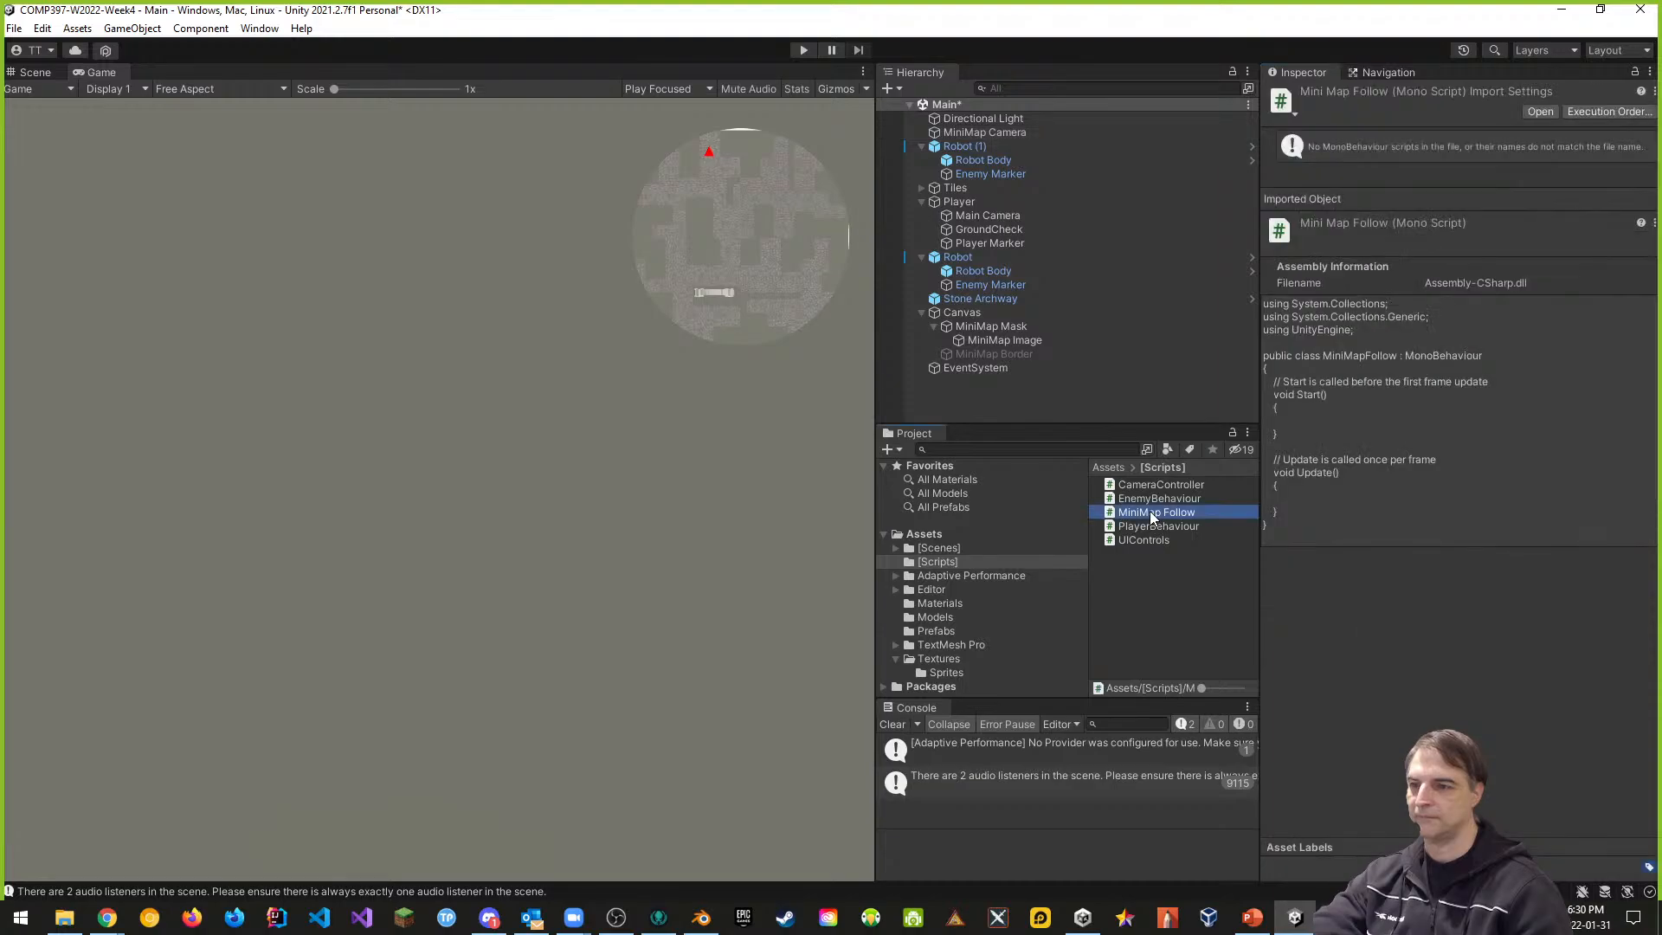
click(984, 132)
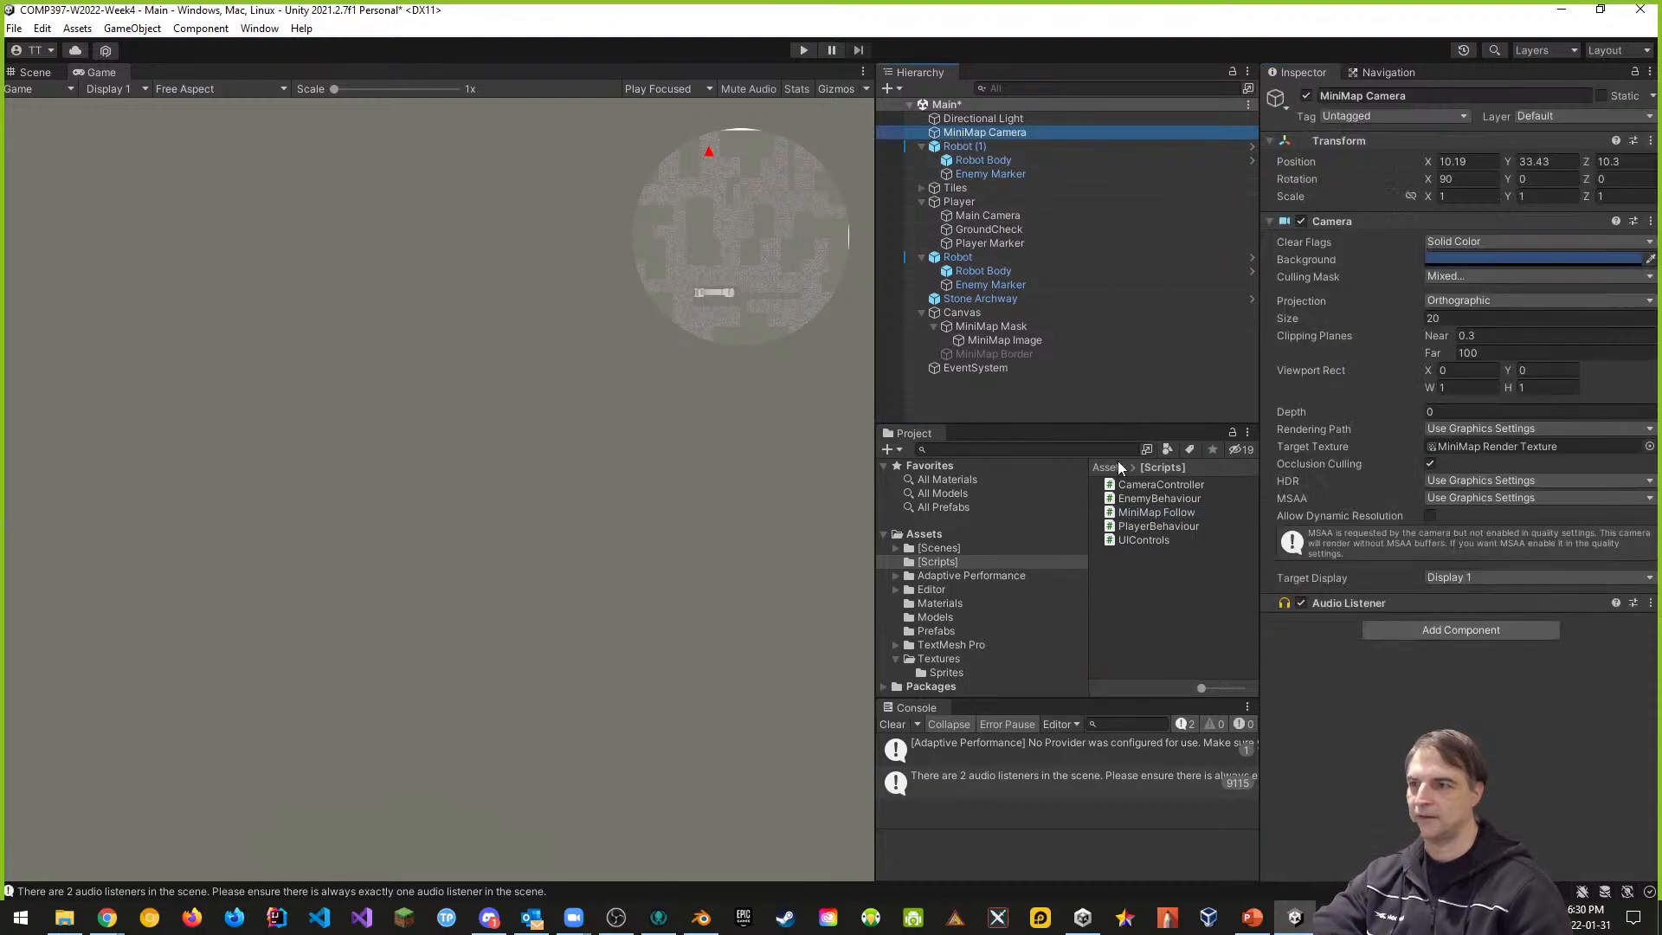
drag(1139, 515, 1388, 631)
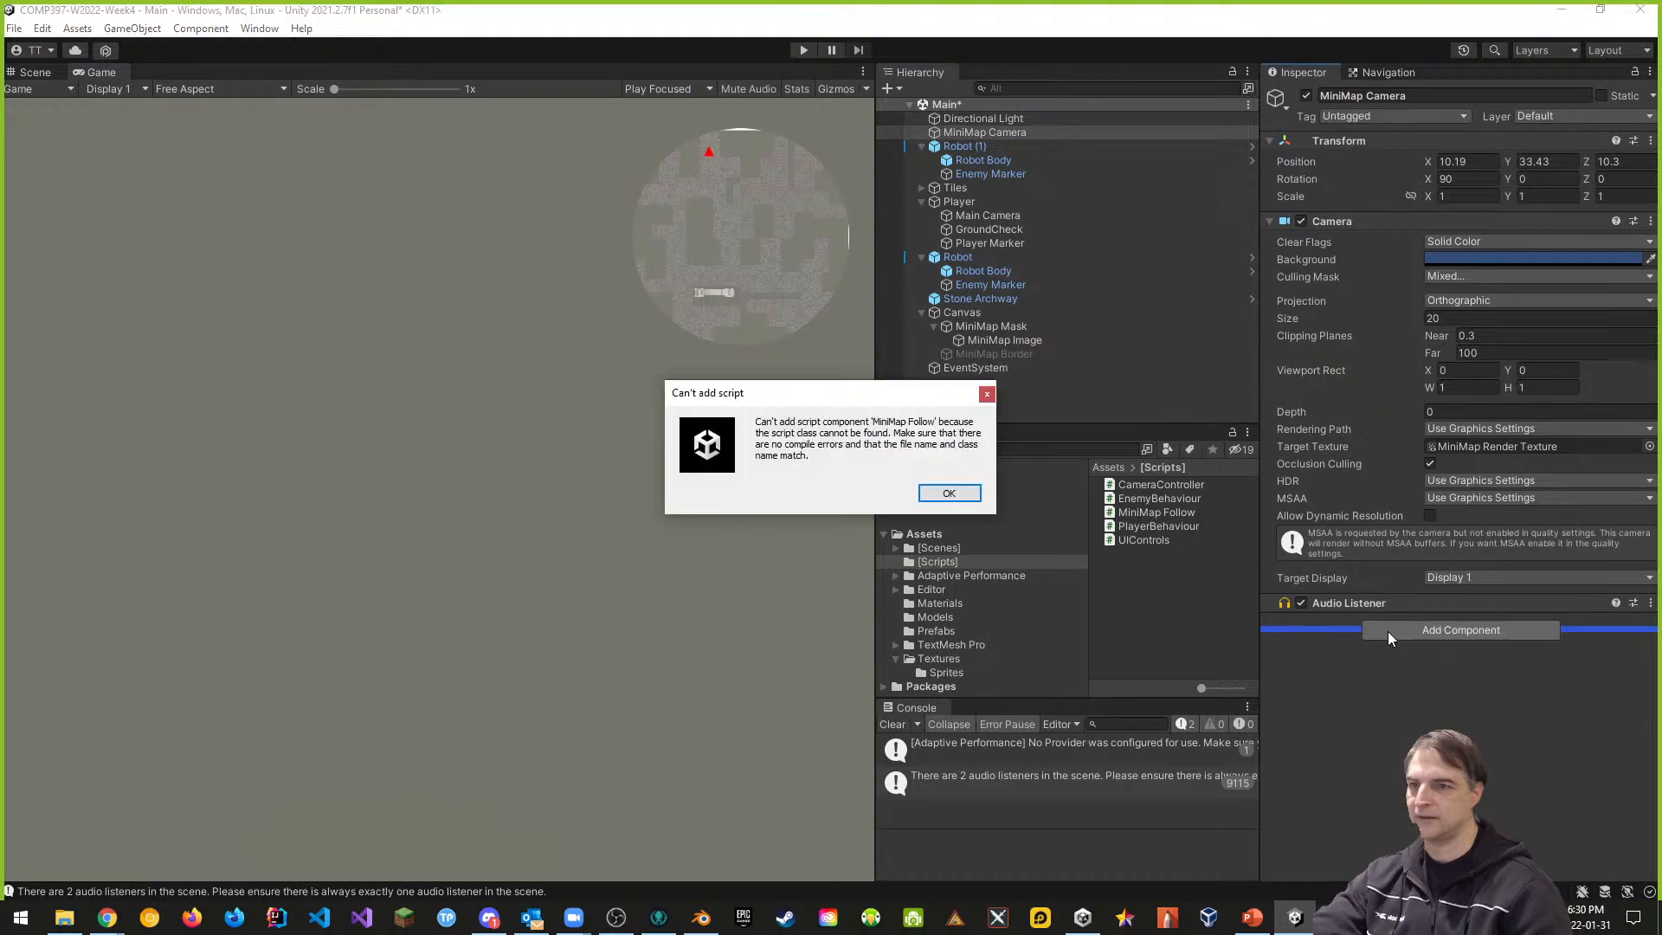
click(949, 494)
- Delete the MiniMap Follow script from the [Scripts] folder
click(1159, 594)
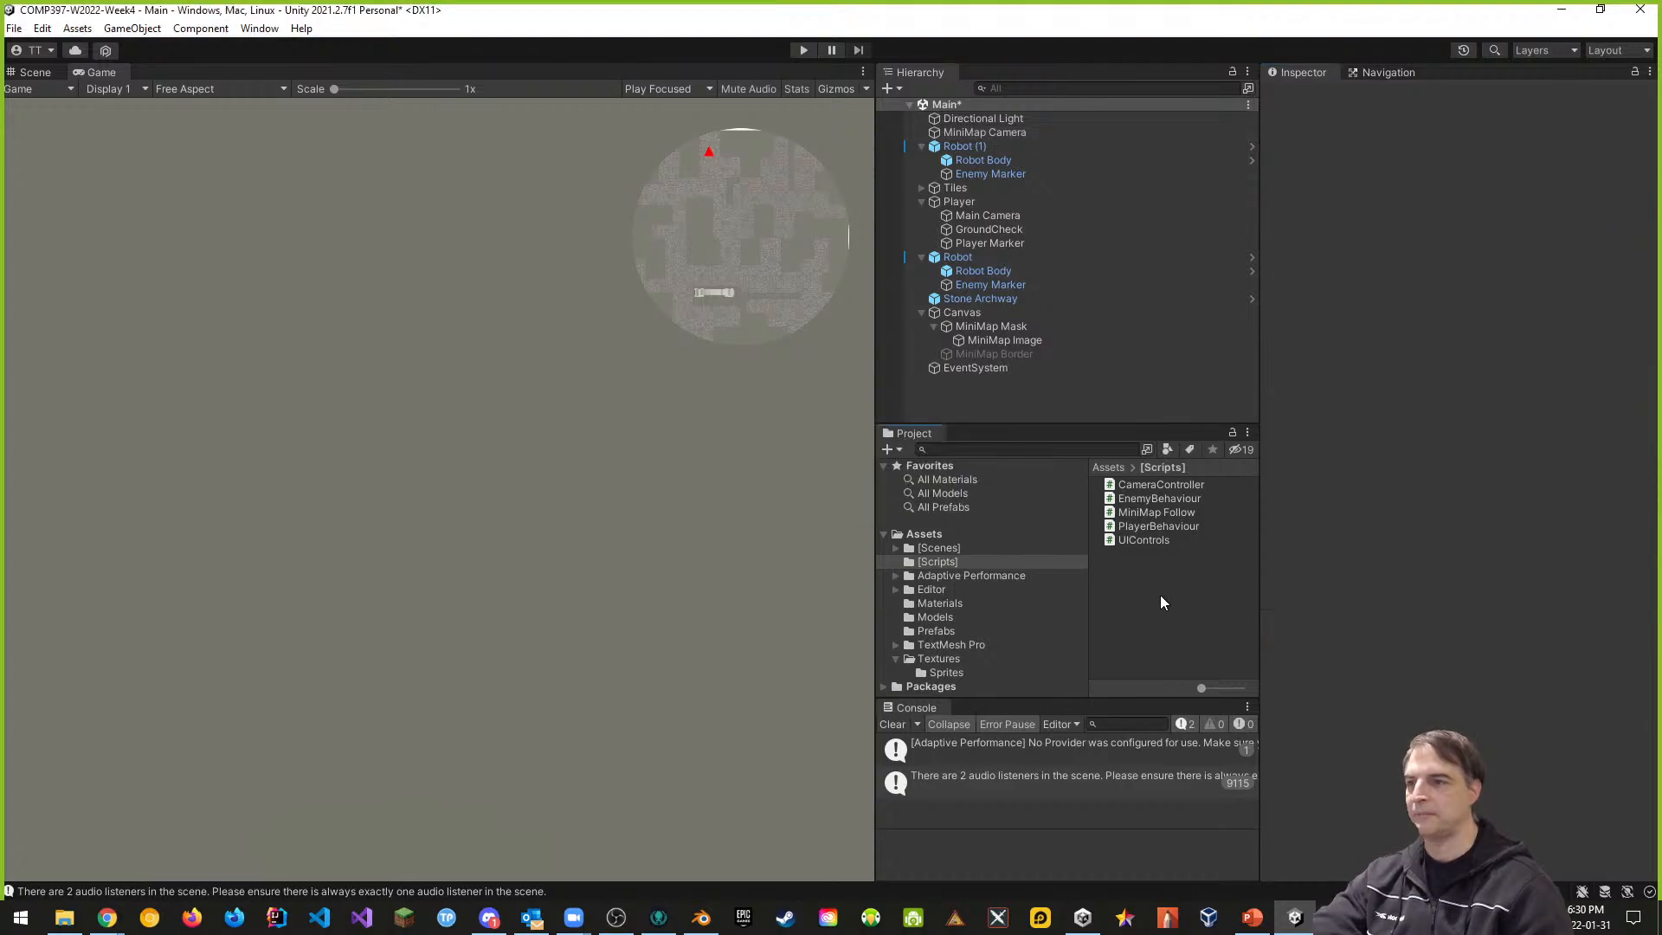
click(1153, 515)
right_click(1153, 518)
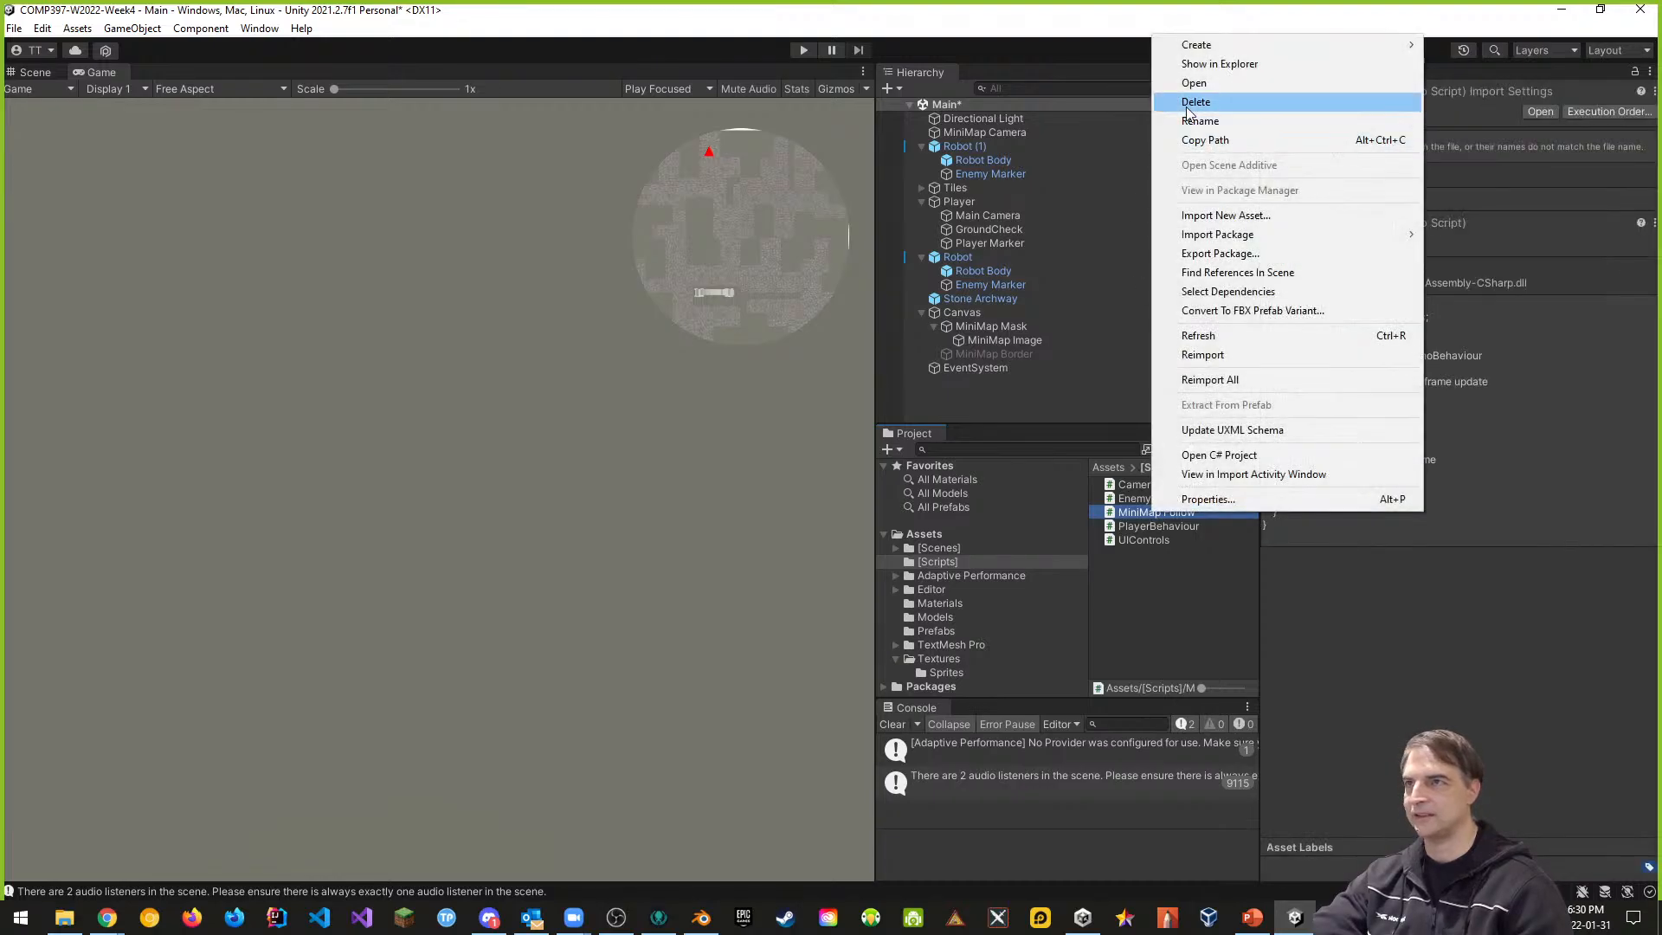
click(1196, 101)
click(883, 493)
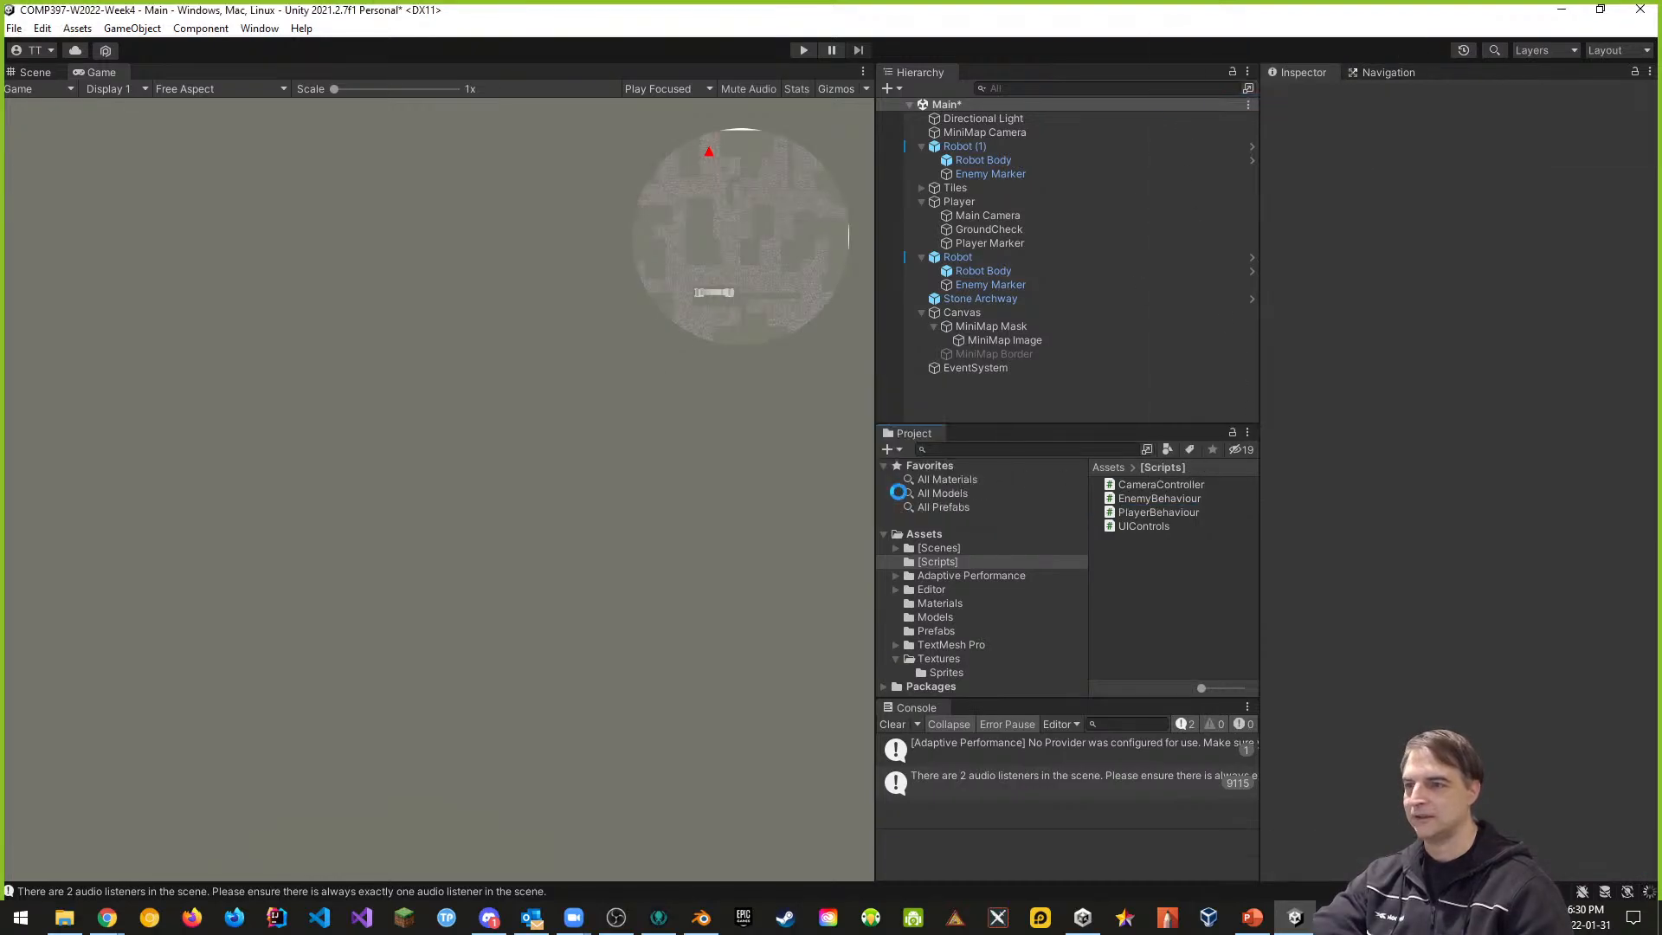
- Create a C# script named MiniMapController in the [Scripts] folder and attach it to MiniMap Camera
right_click(1122, 568)
mouse_move(1211, 98)
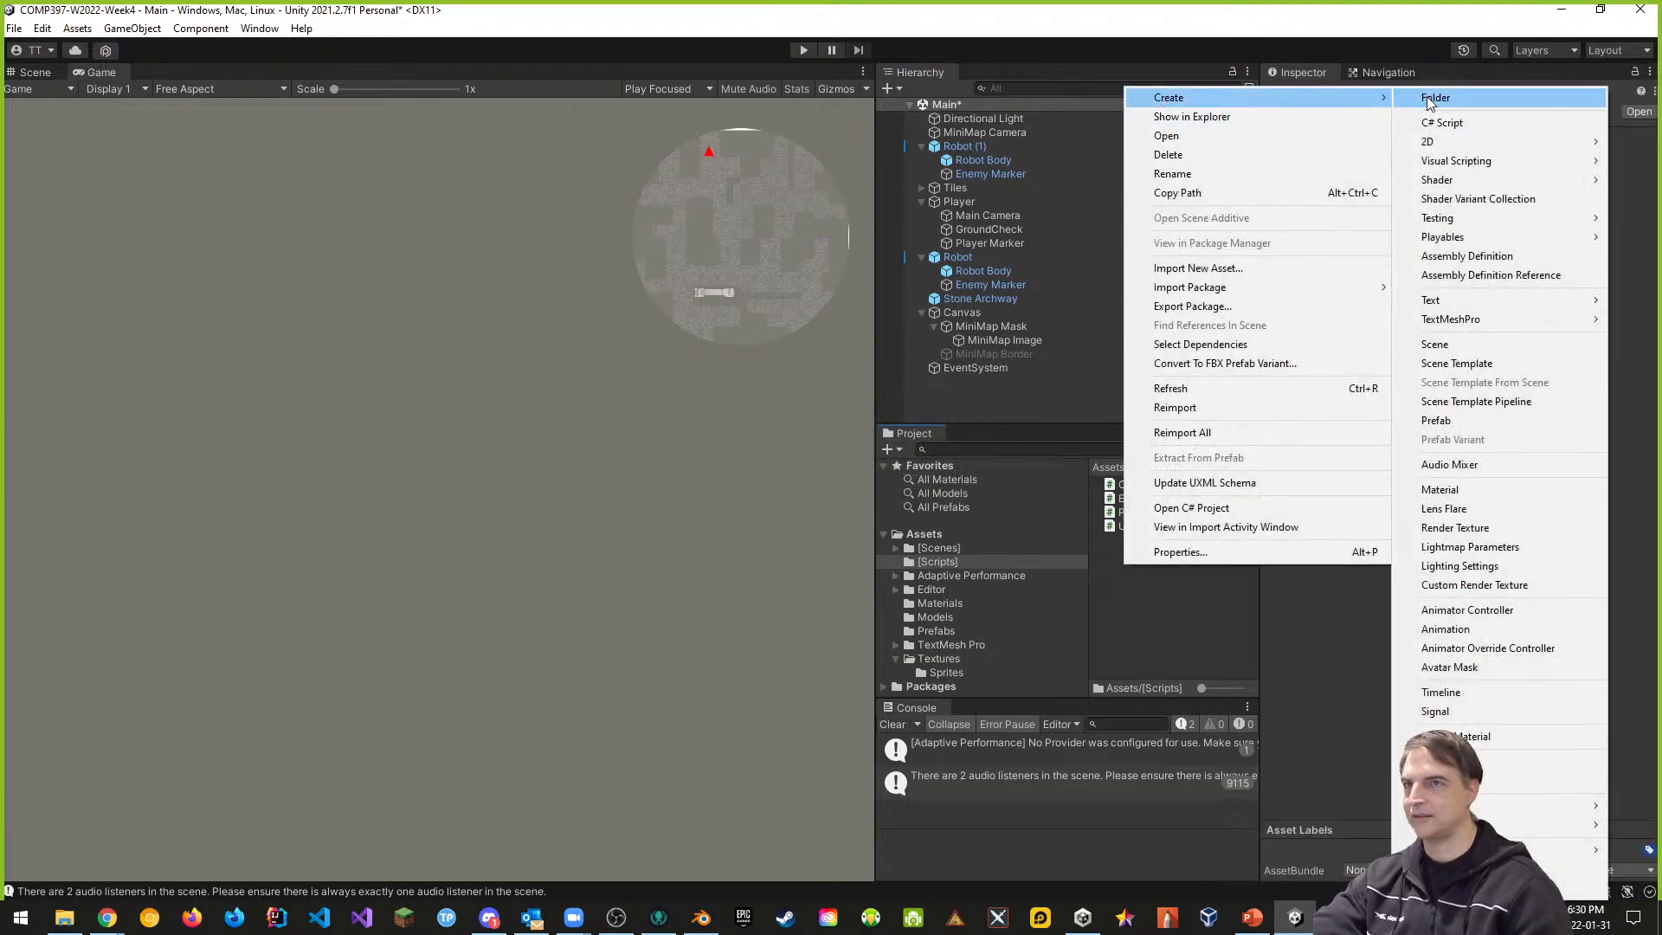
click(1440, 125)
text(M)
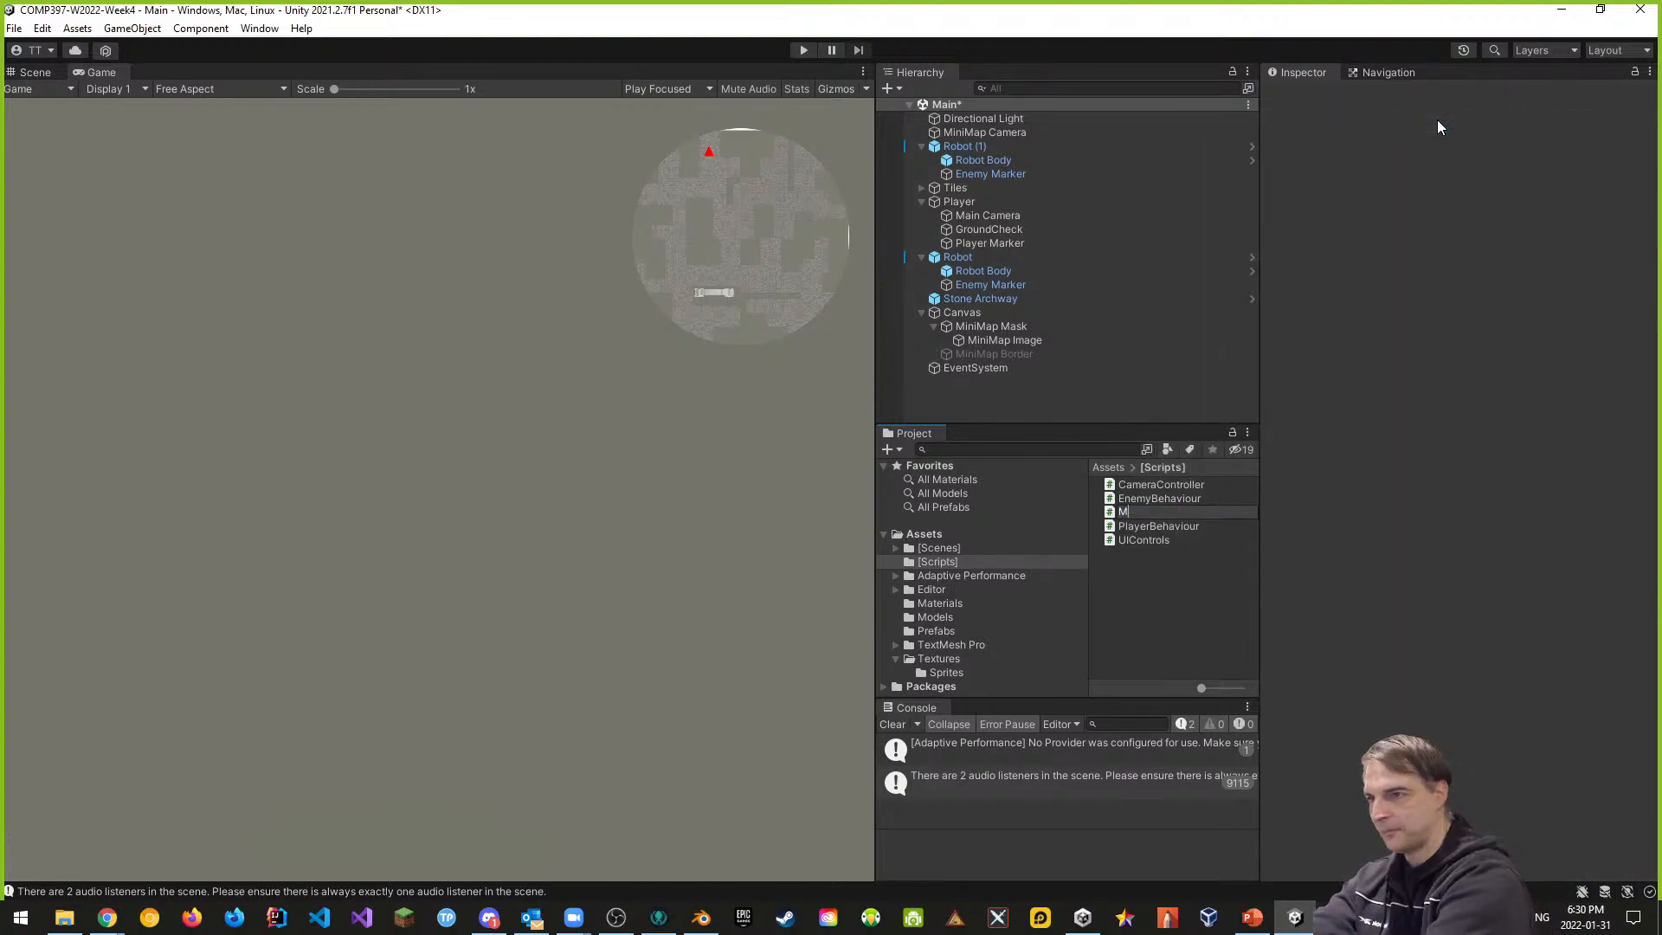
text(iniMap)
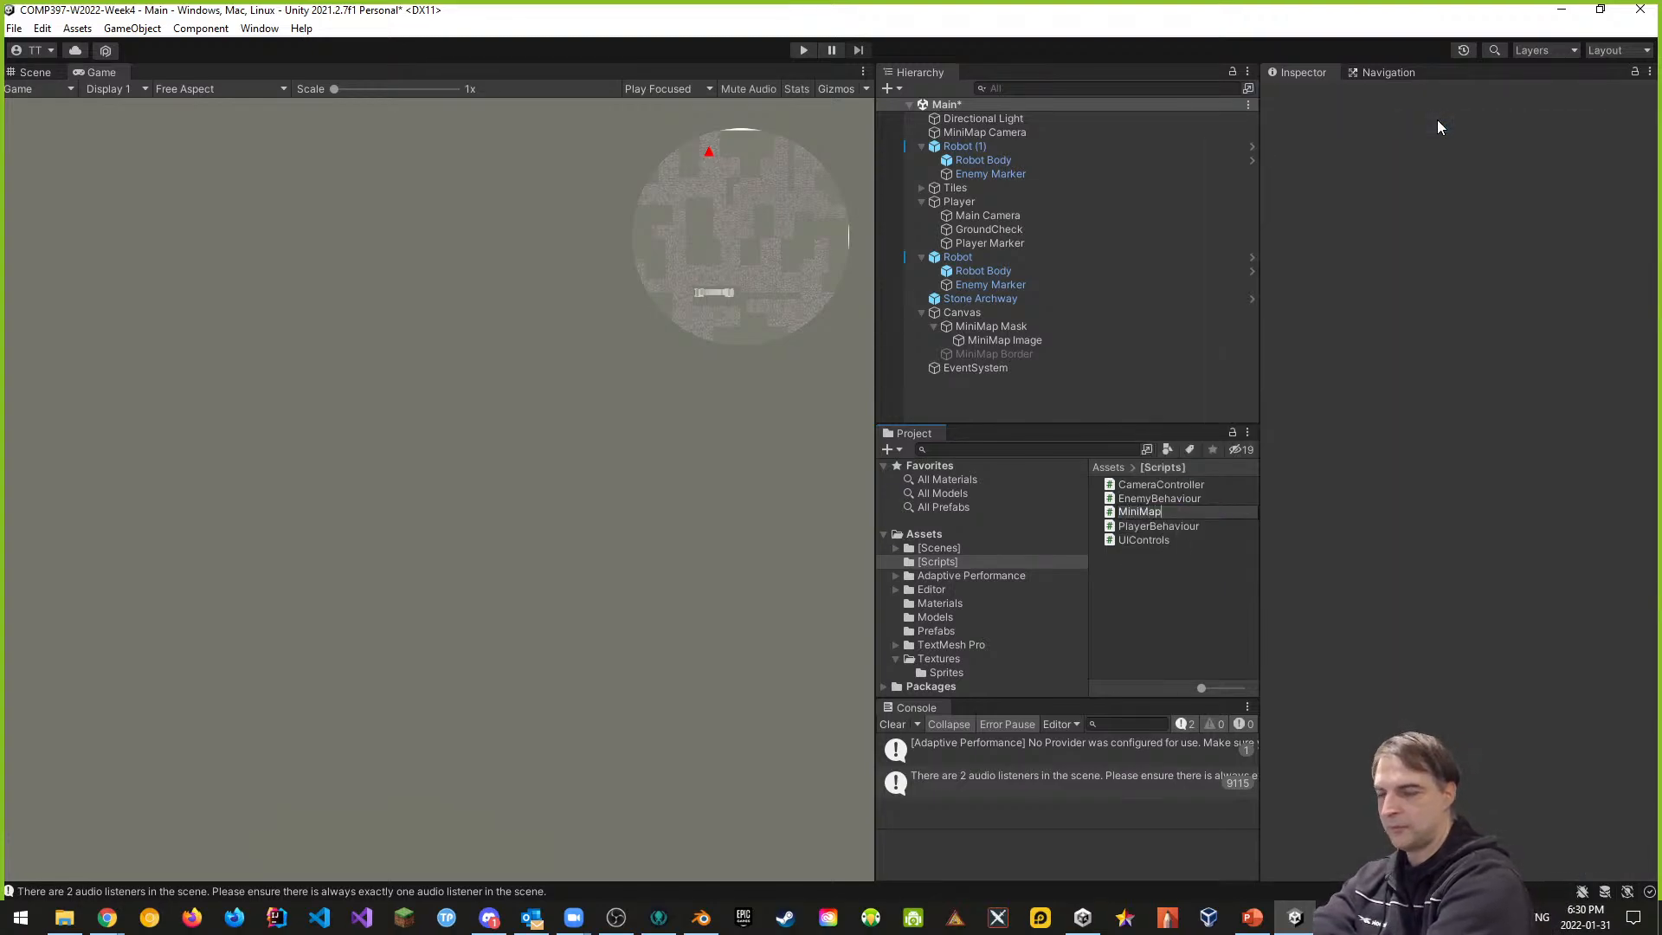
text(Controller)
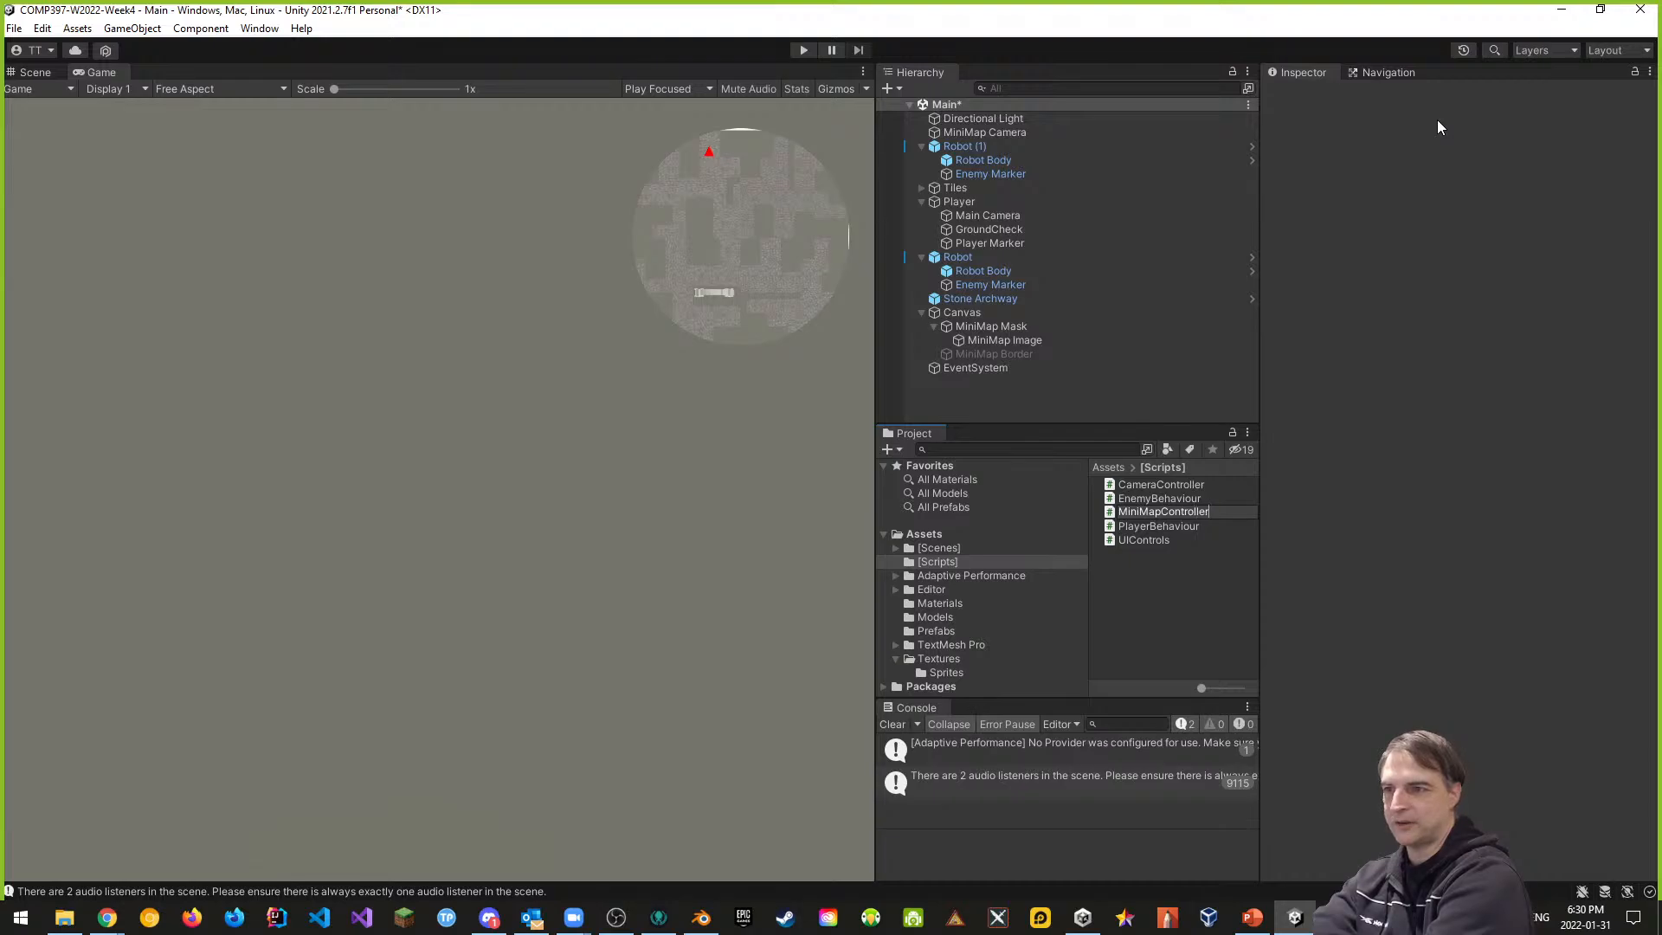
key(Return)
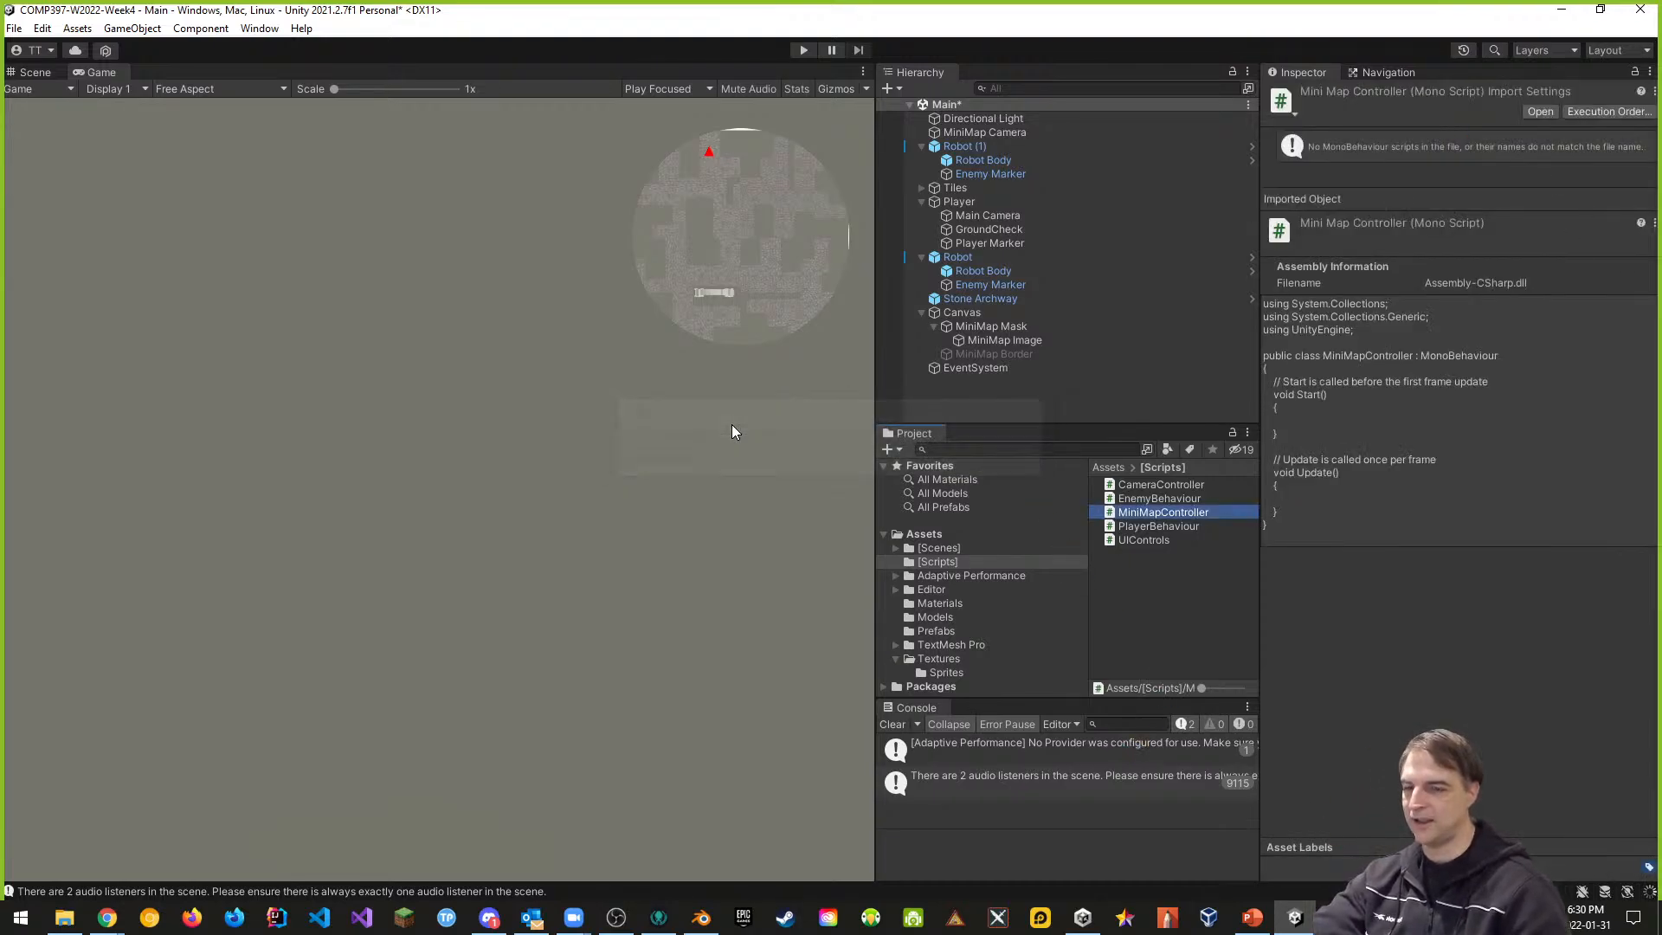
click(983, 131)
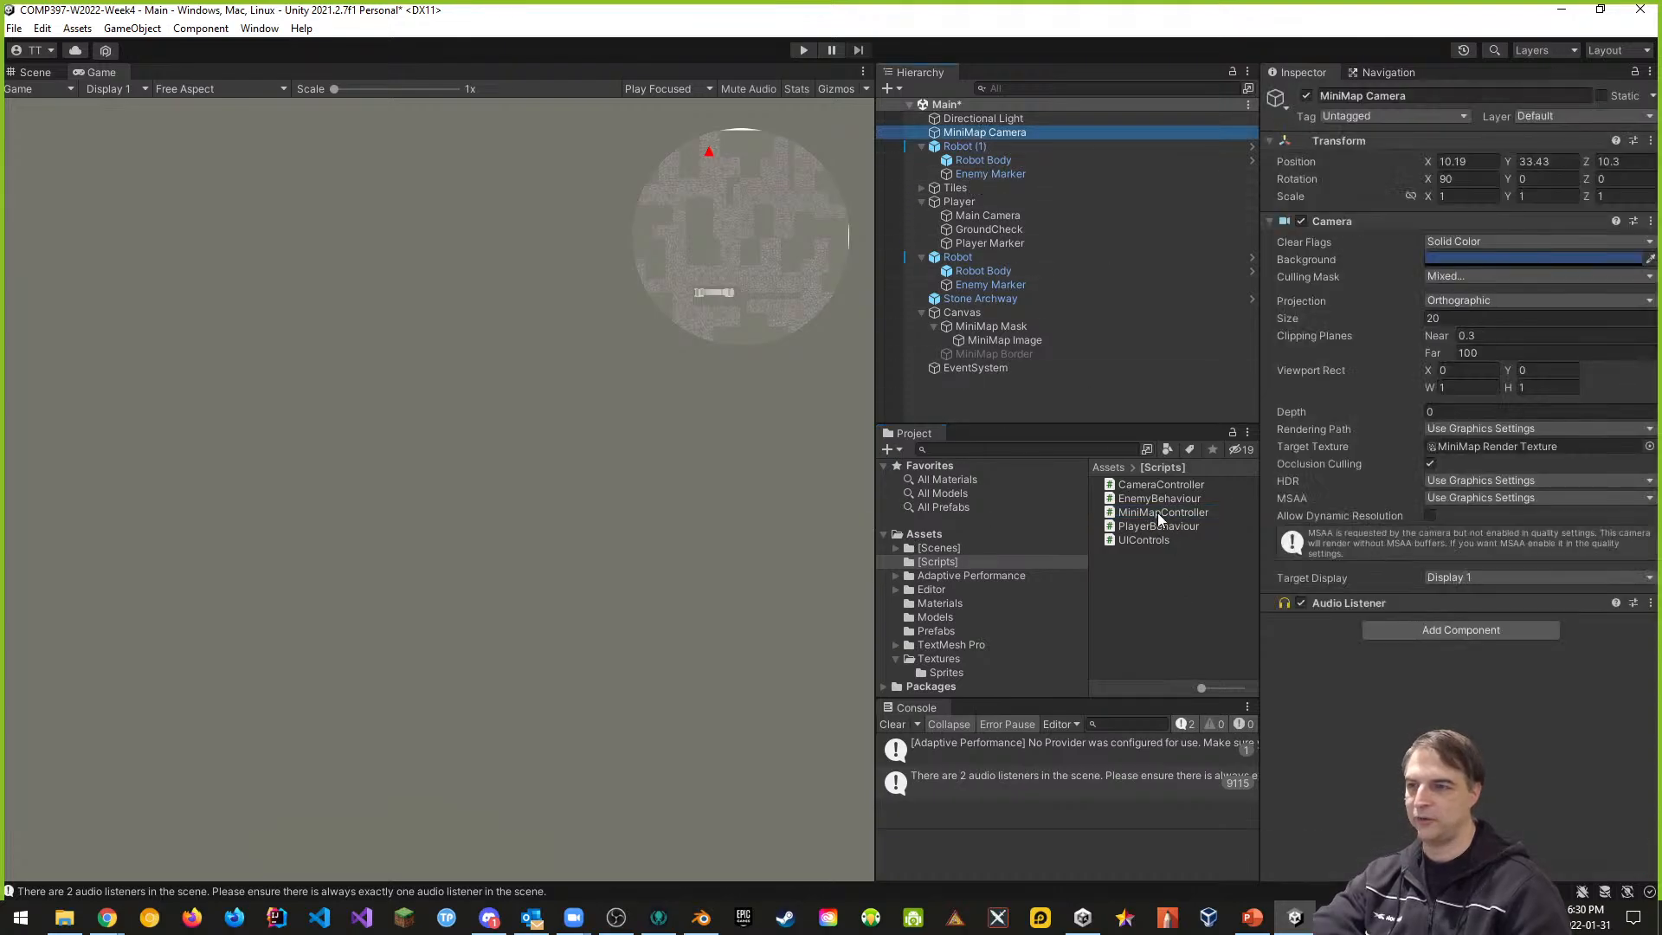
drag(1160, 511, 1458, 627)
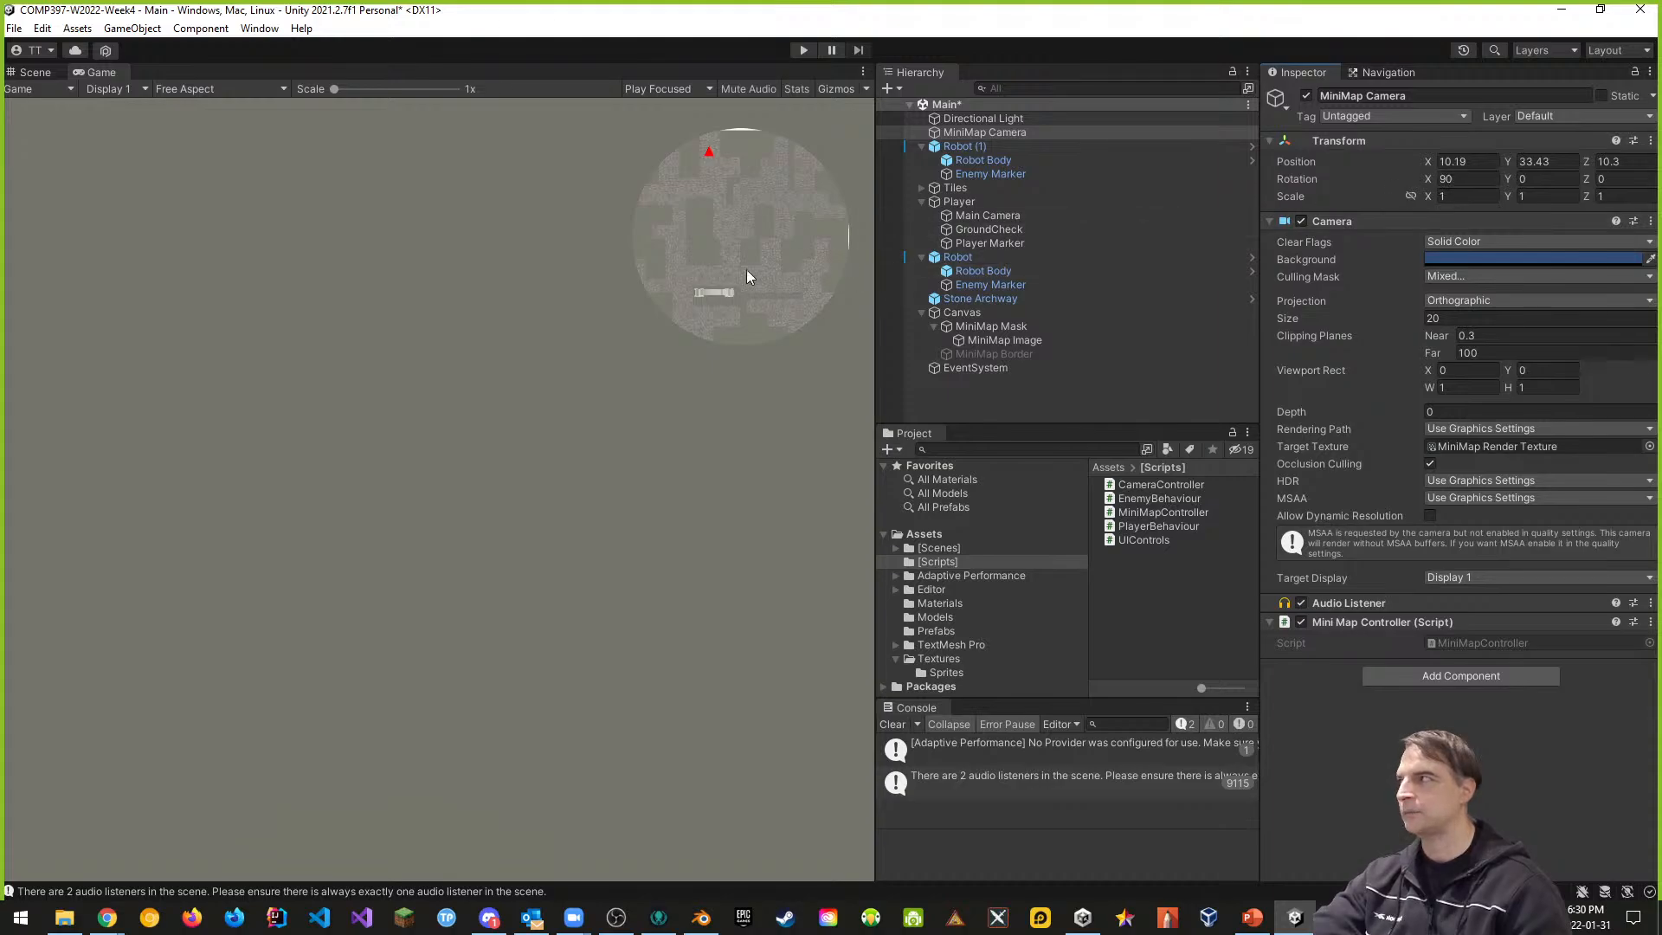
- In the Scene view, set MiniMap Camera's X position to the Player's X value of -7.69
click(34, 76)
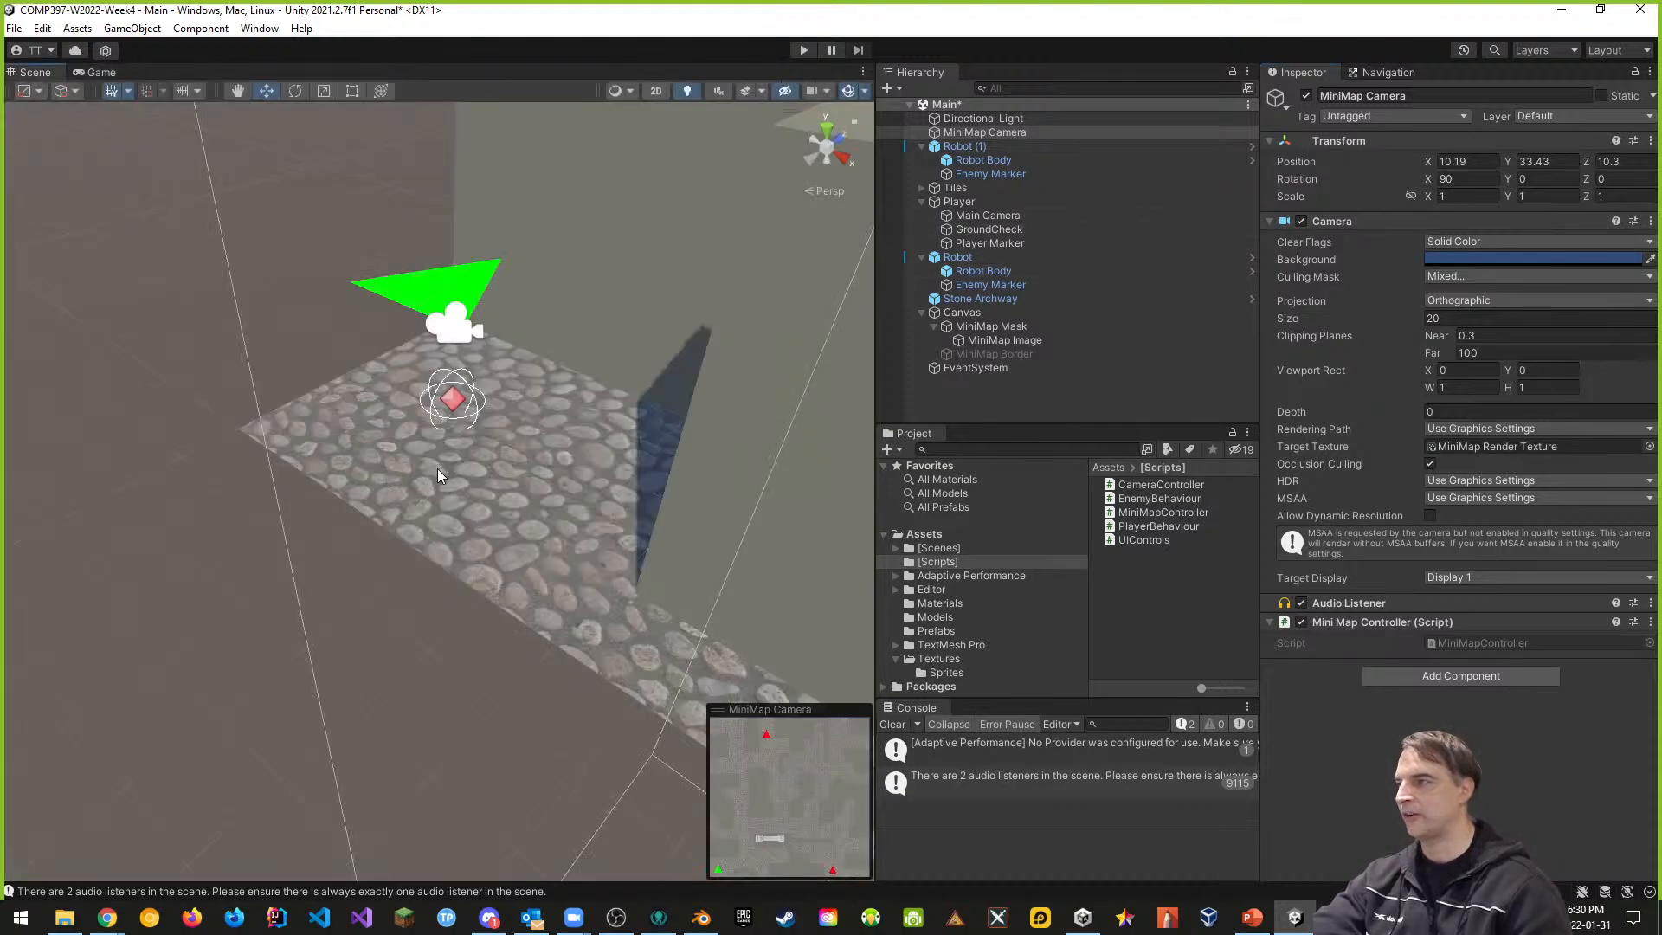
scroll(483, 455, down, 3)
scroll(481, 449, down, 10)
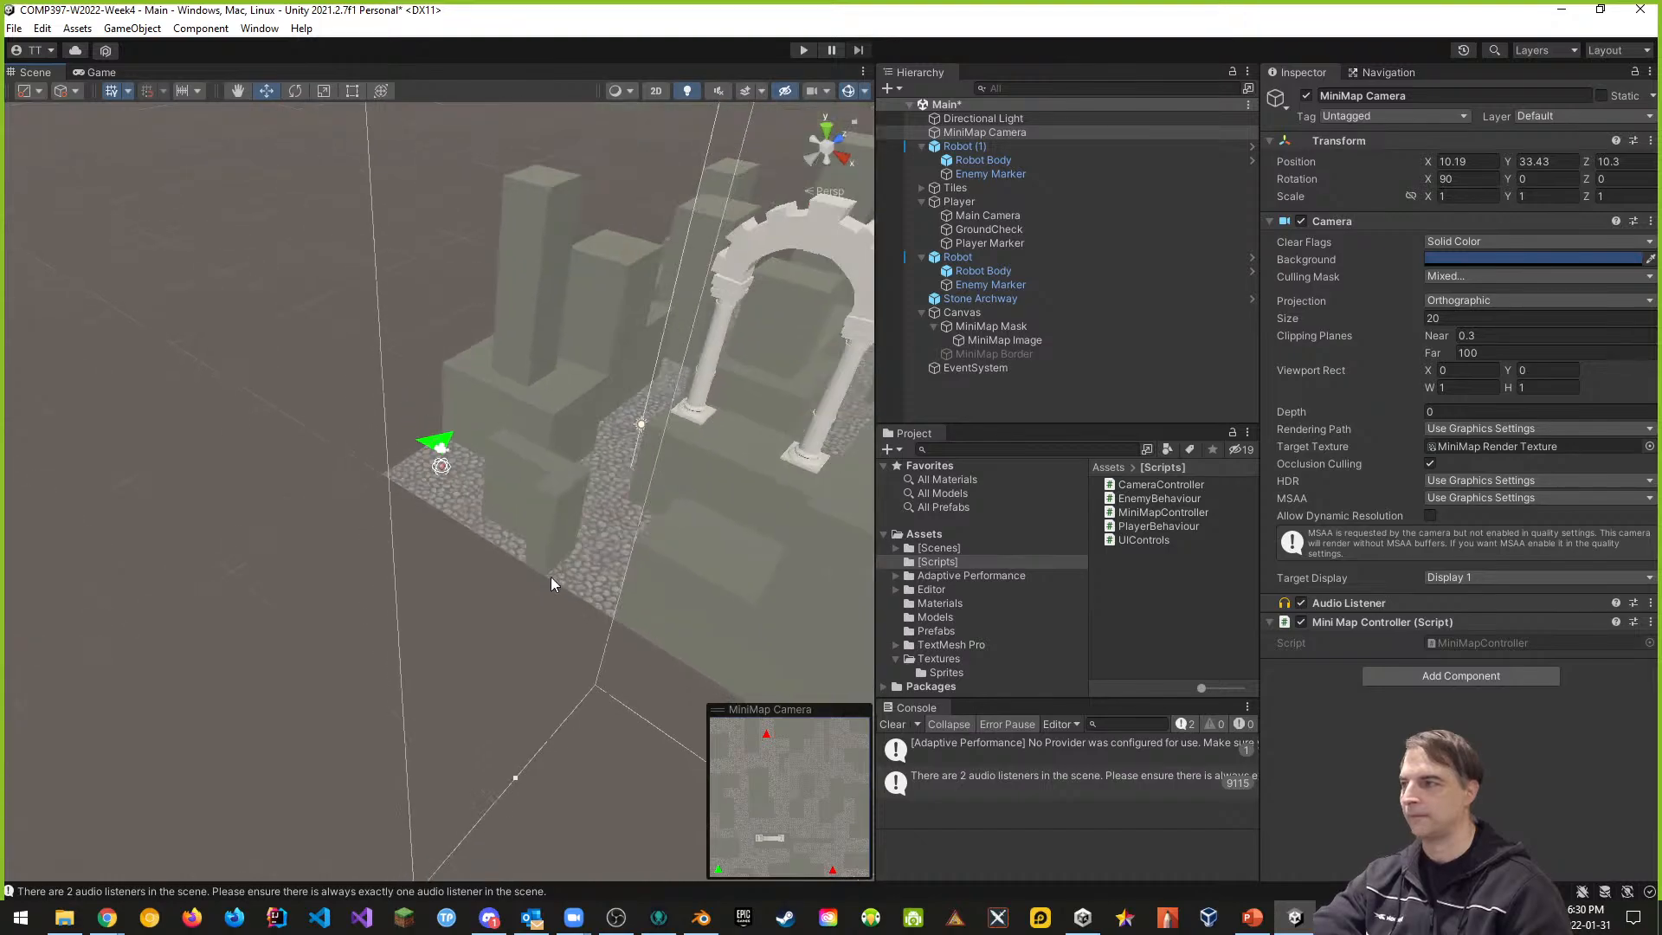
middle_drag(611, 535, 426, 683)
scroll(381, 649, down, 5)
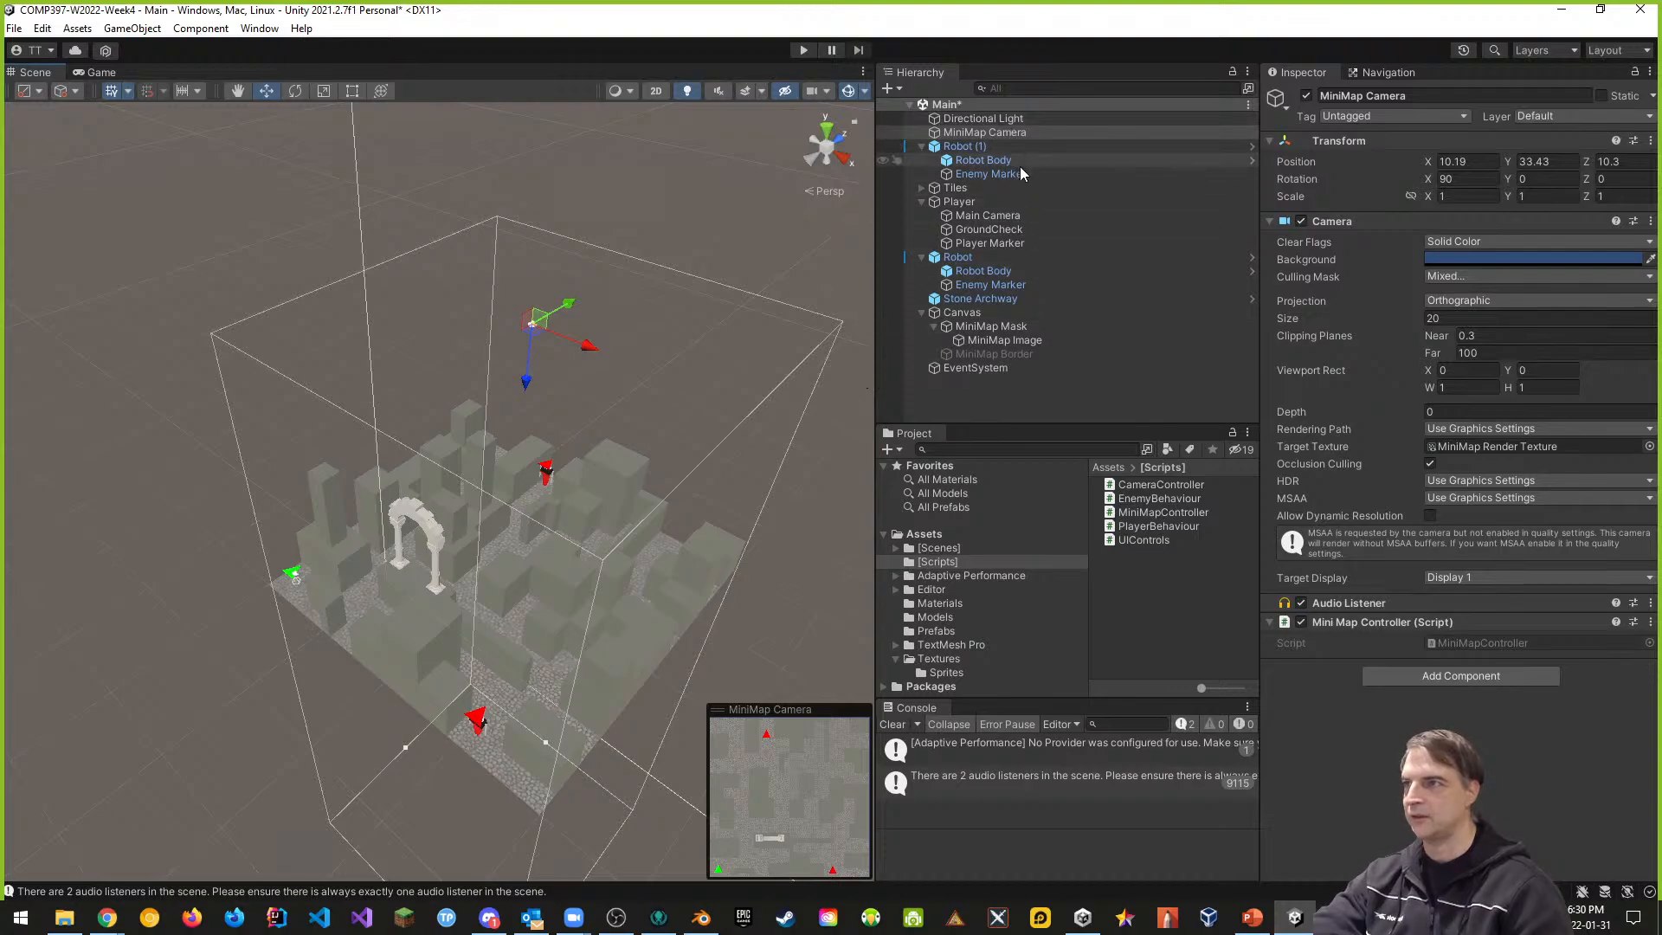
click(1012, 201)
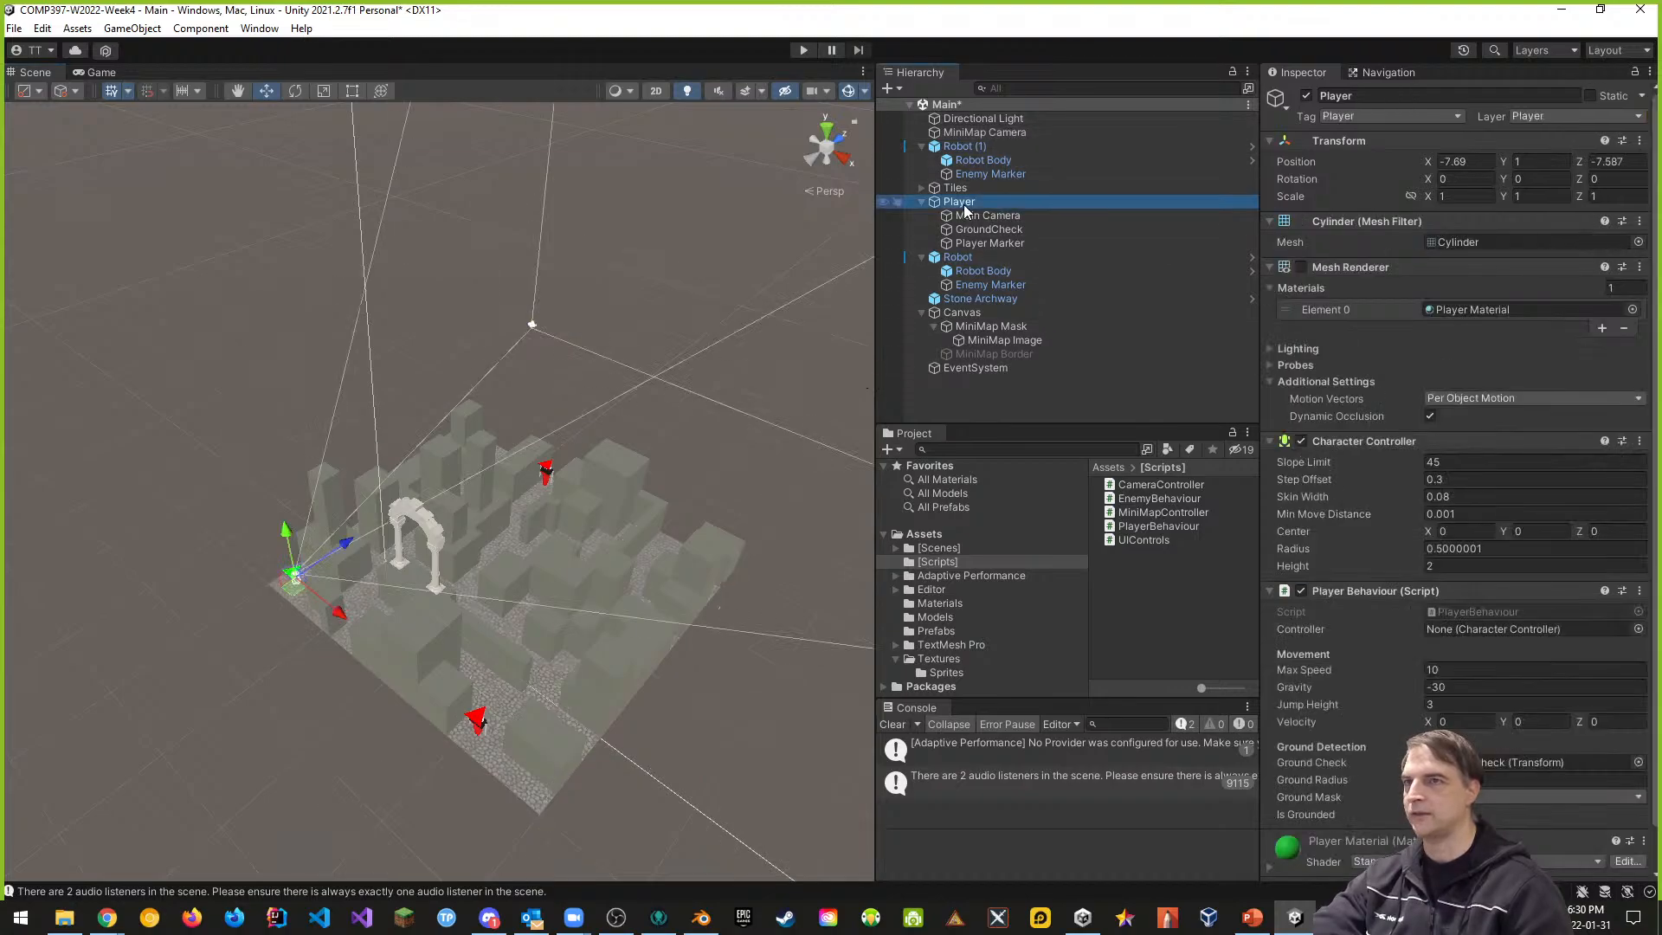
click(1481, 161)
key(ctrl+c)
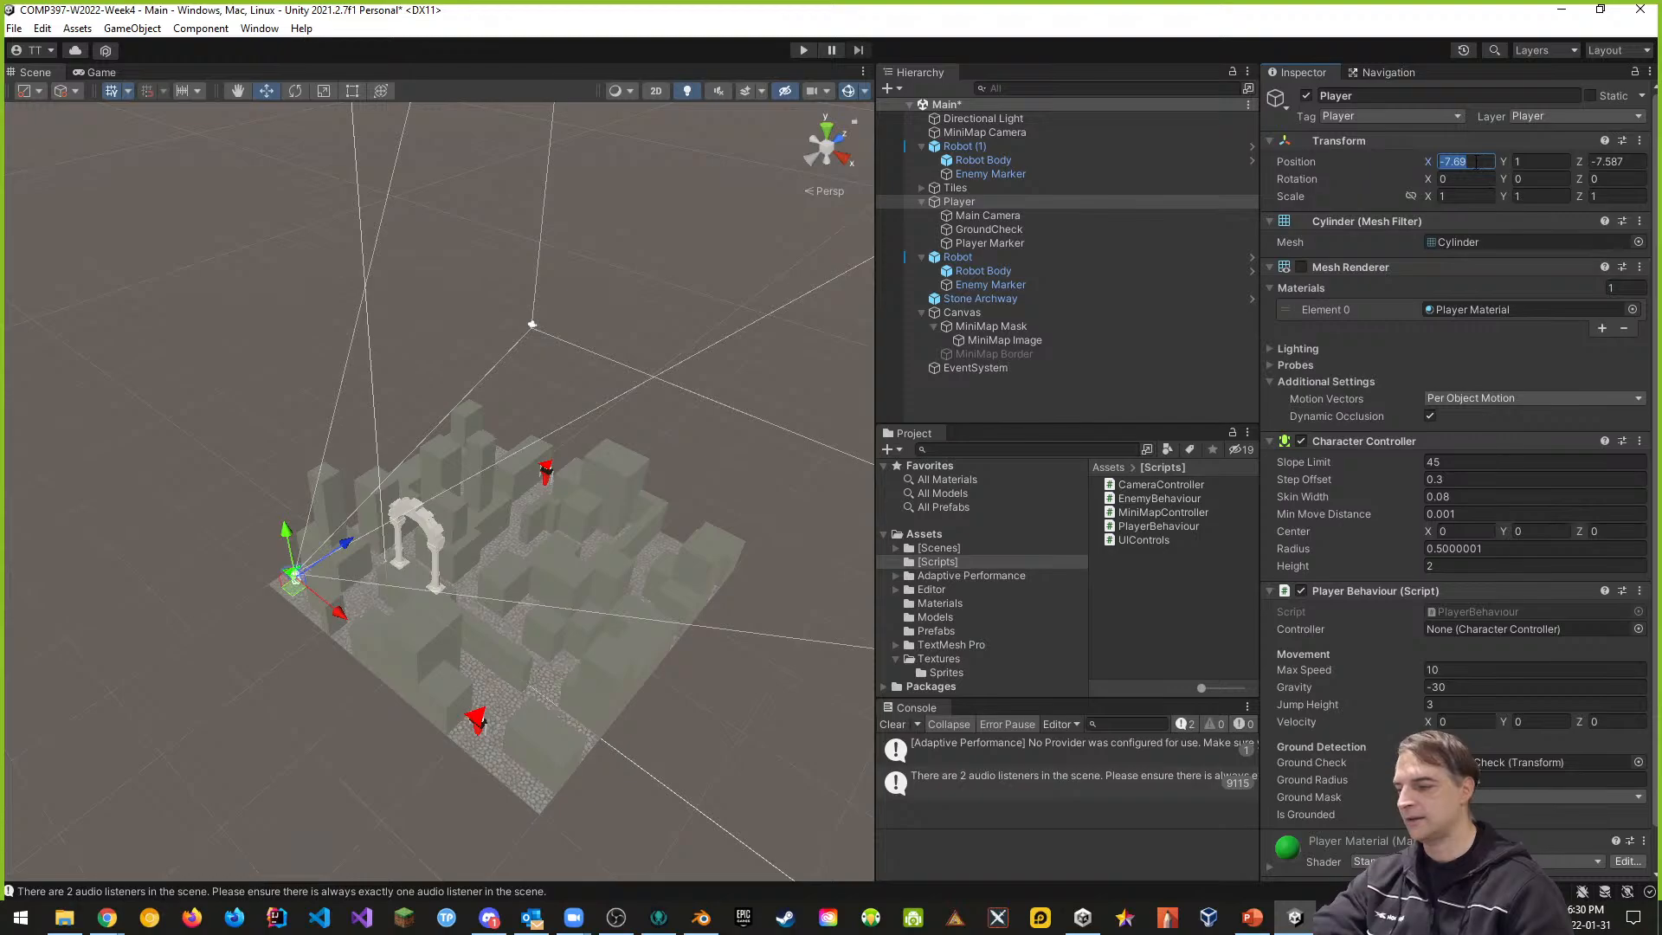
click(995, 133)
click(1467, 161)
key(ctrl+v)
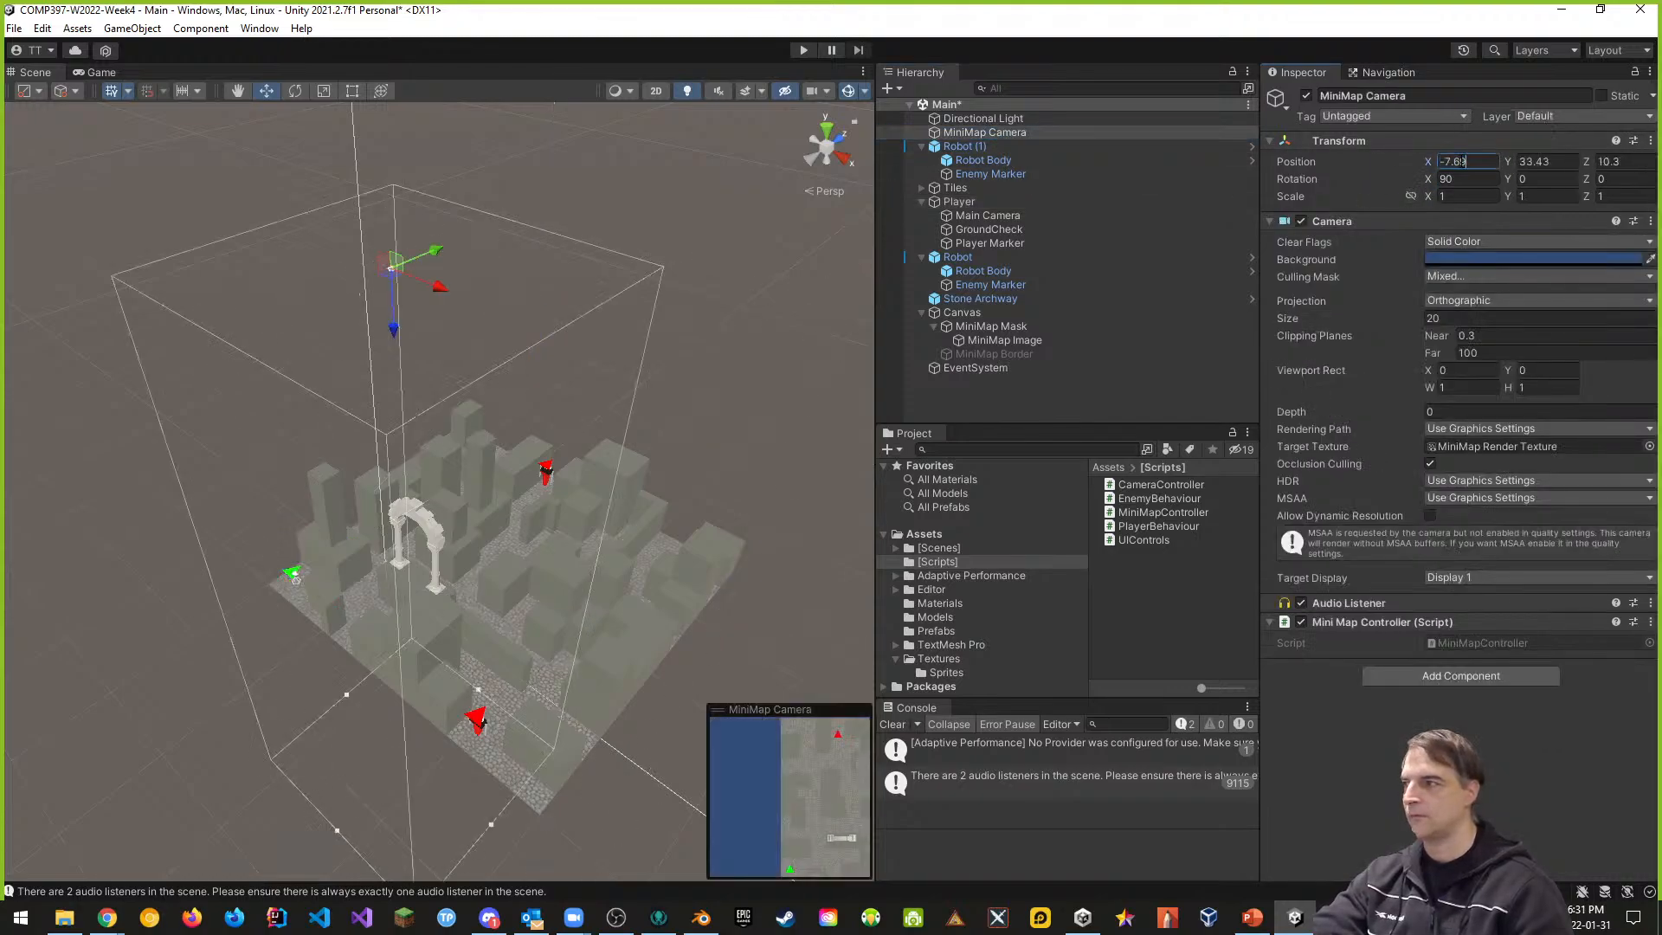
- Set MiniMap Camera's Z position to the Player's Z value of -7.587 and check the minimap in the Game view
click(958, 201)
click(1610, 162)
key(ctrl+c)
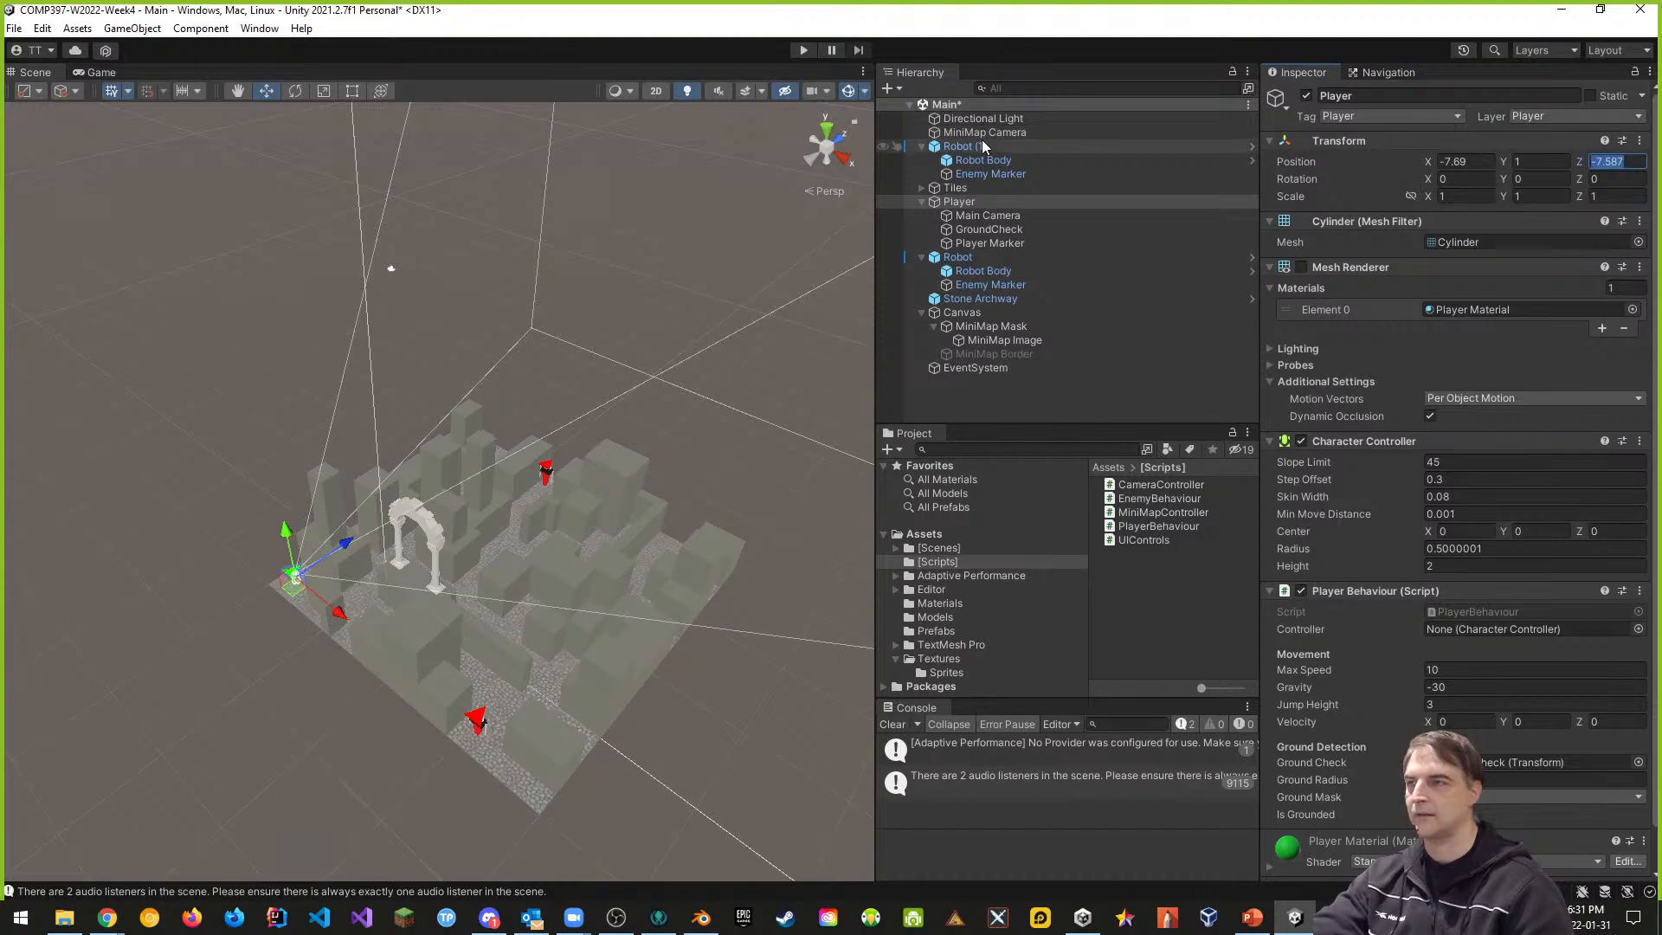
click(989, 134)
click(1620, 163)
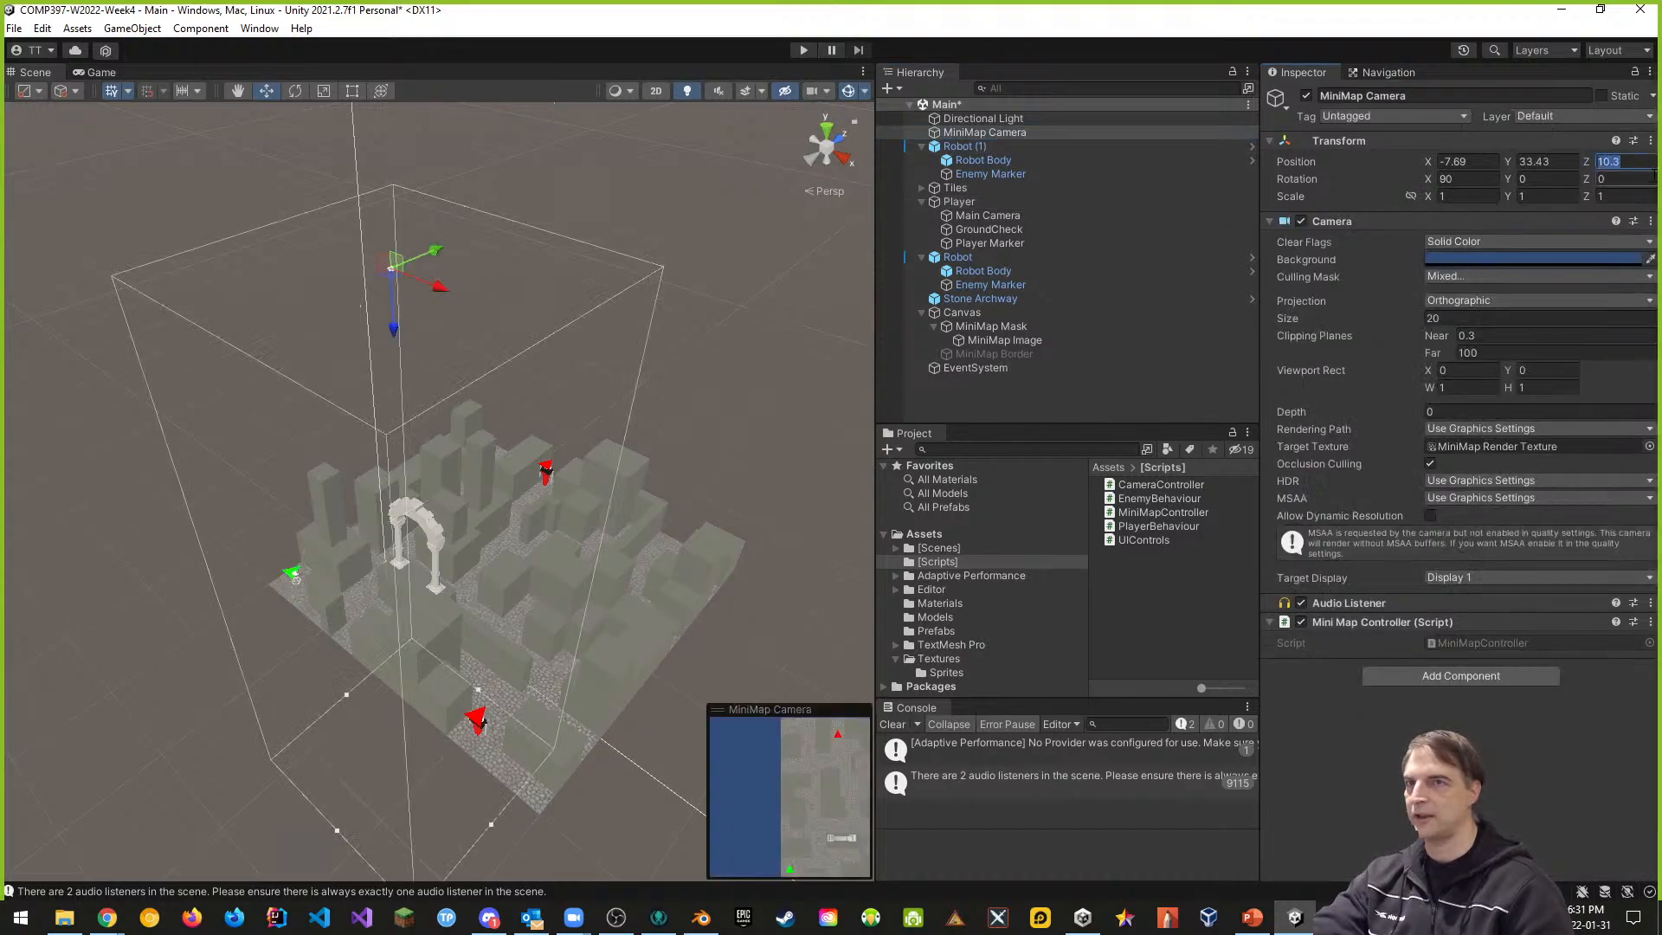
key(ctrl+v)
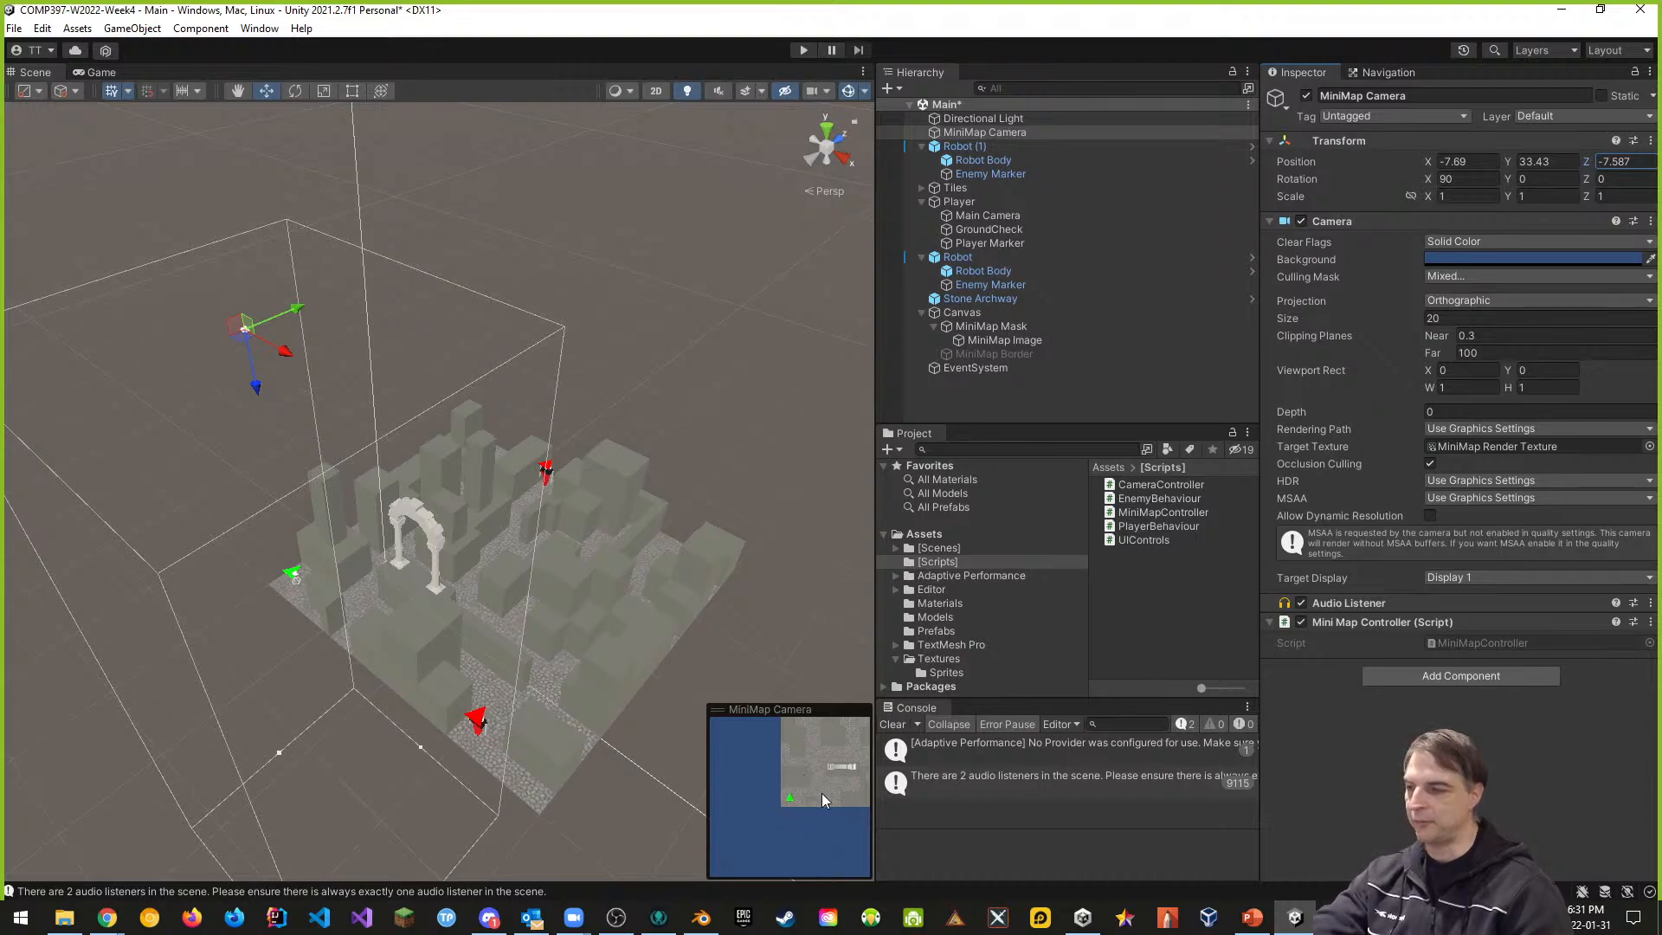
click(98, 73)
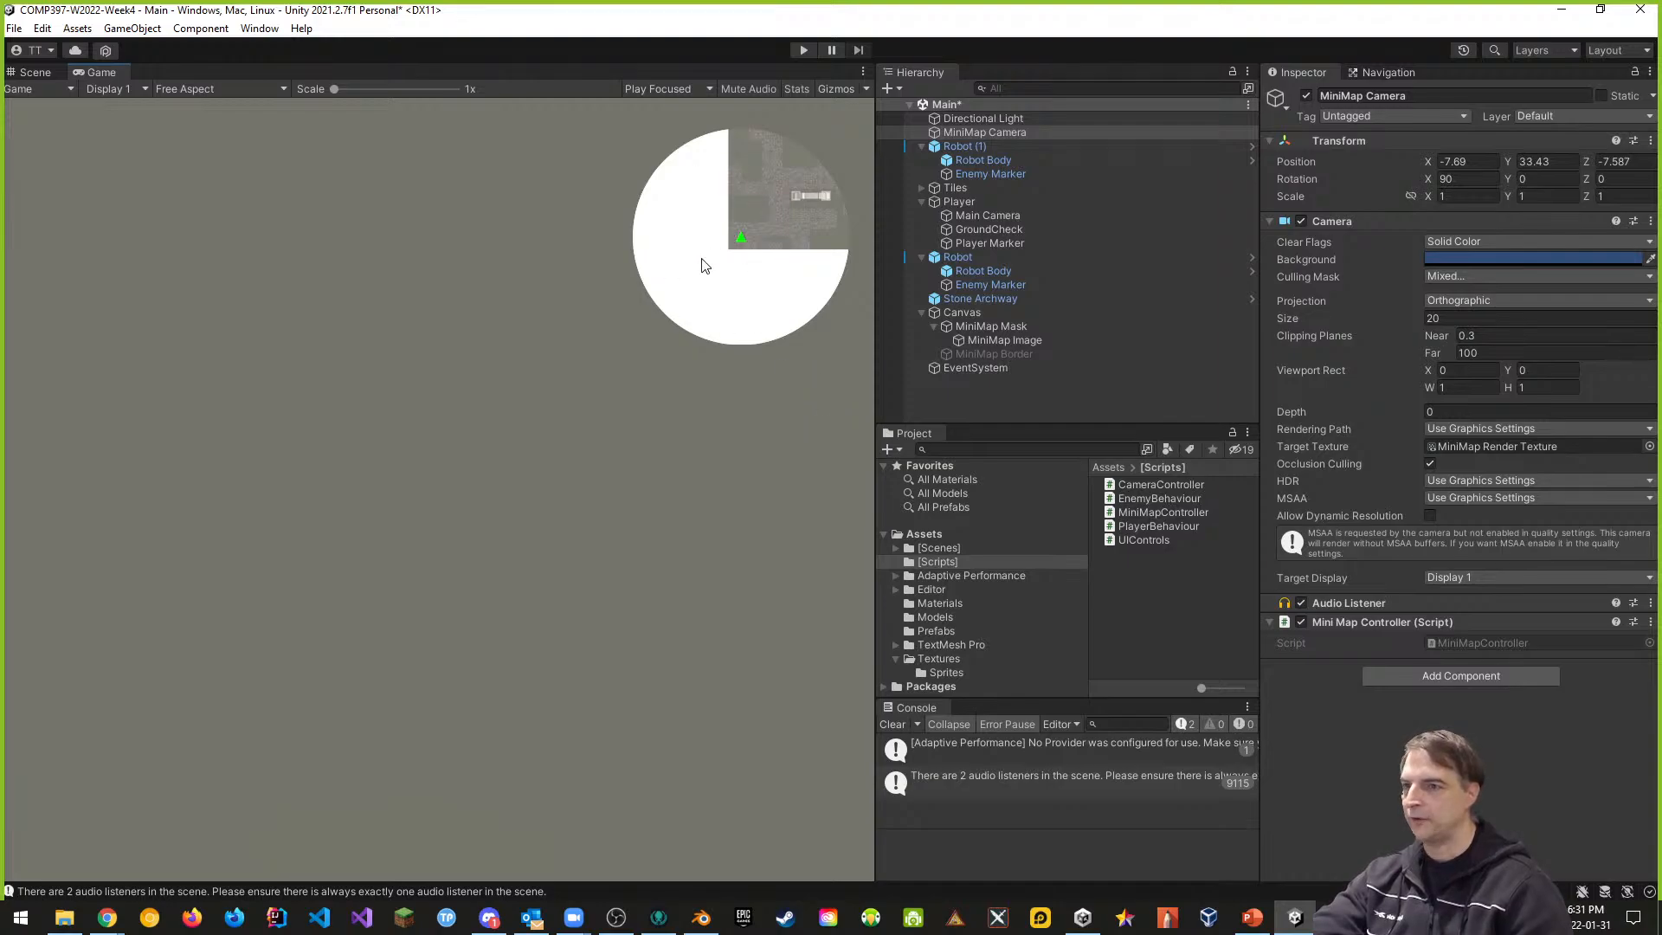
- Open the MiniMapController script in Visual Studio and declare the field public Transform player; at the start of the class
double_click(1156, 511)
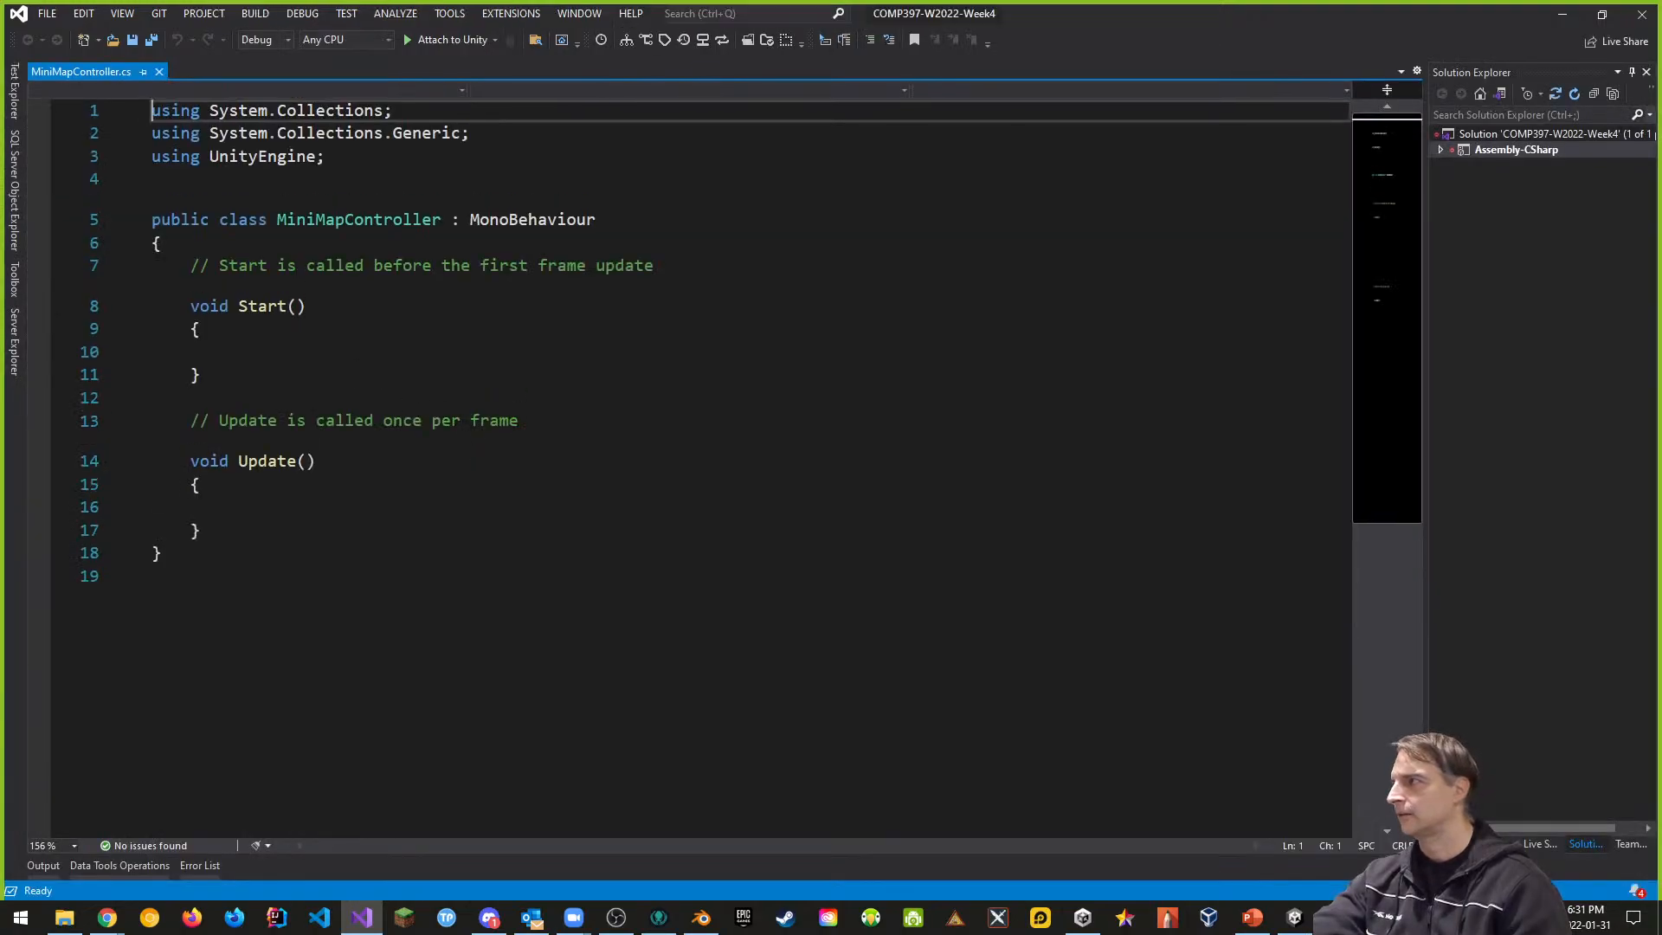
click(225, 241)
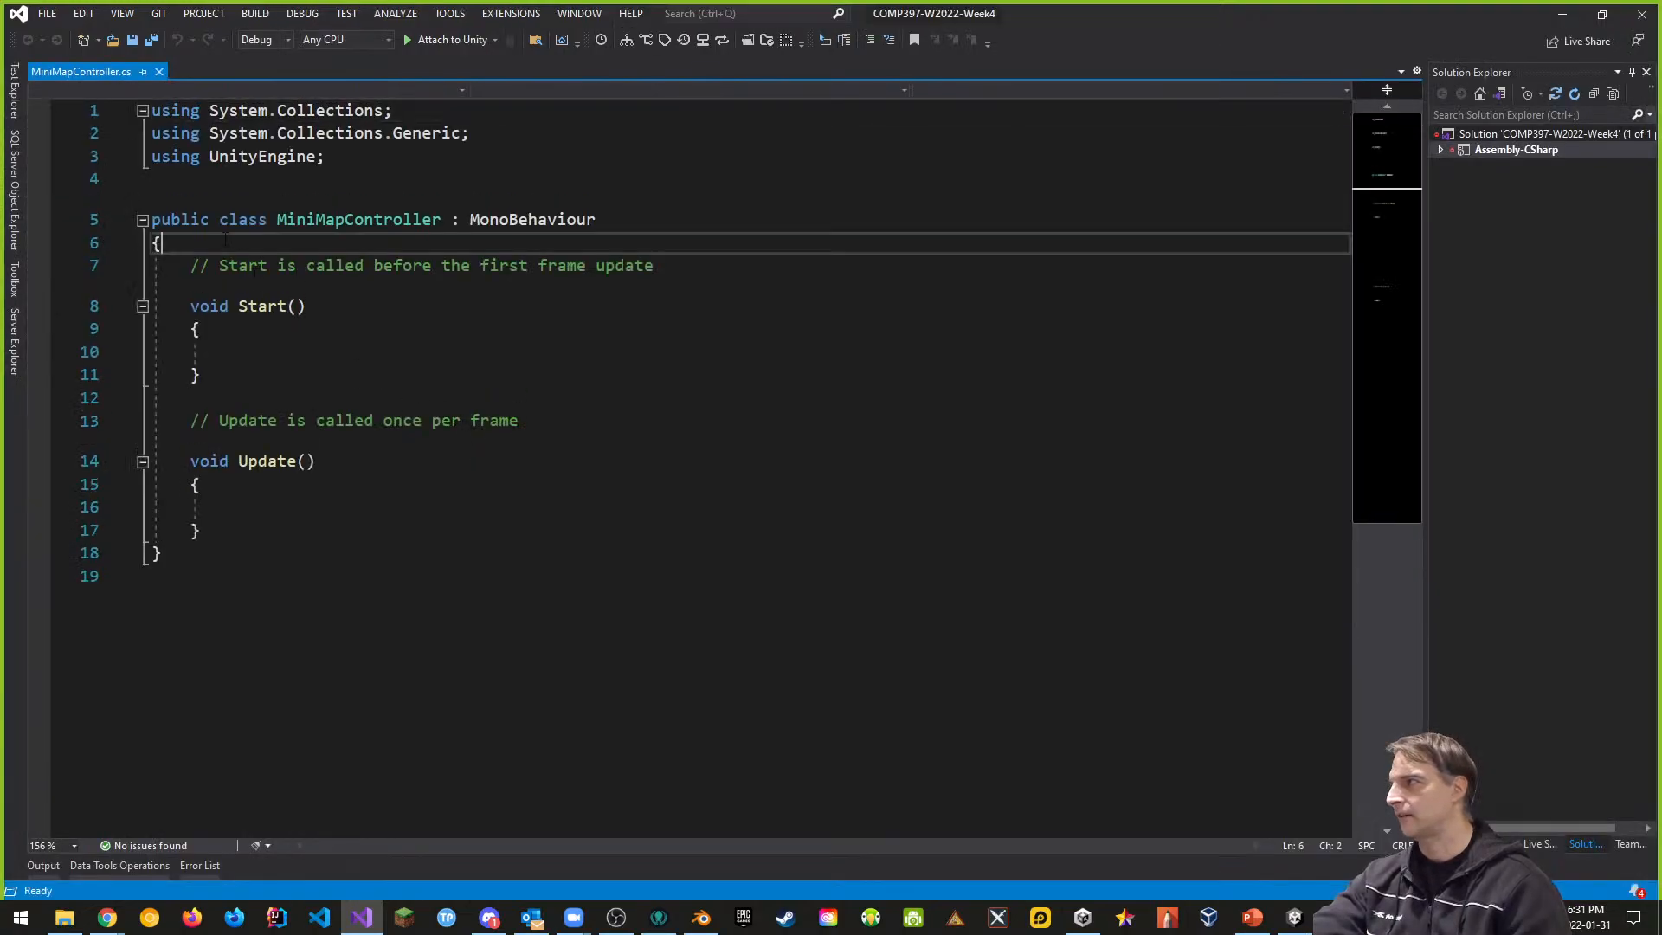
key(Return)
key(Return)
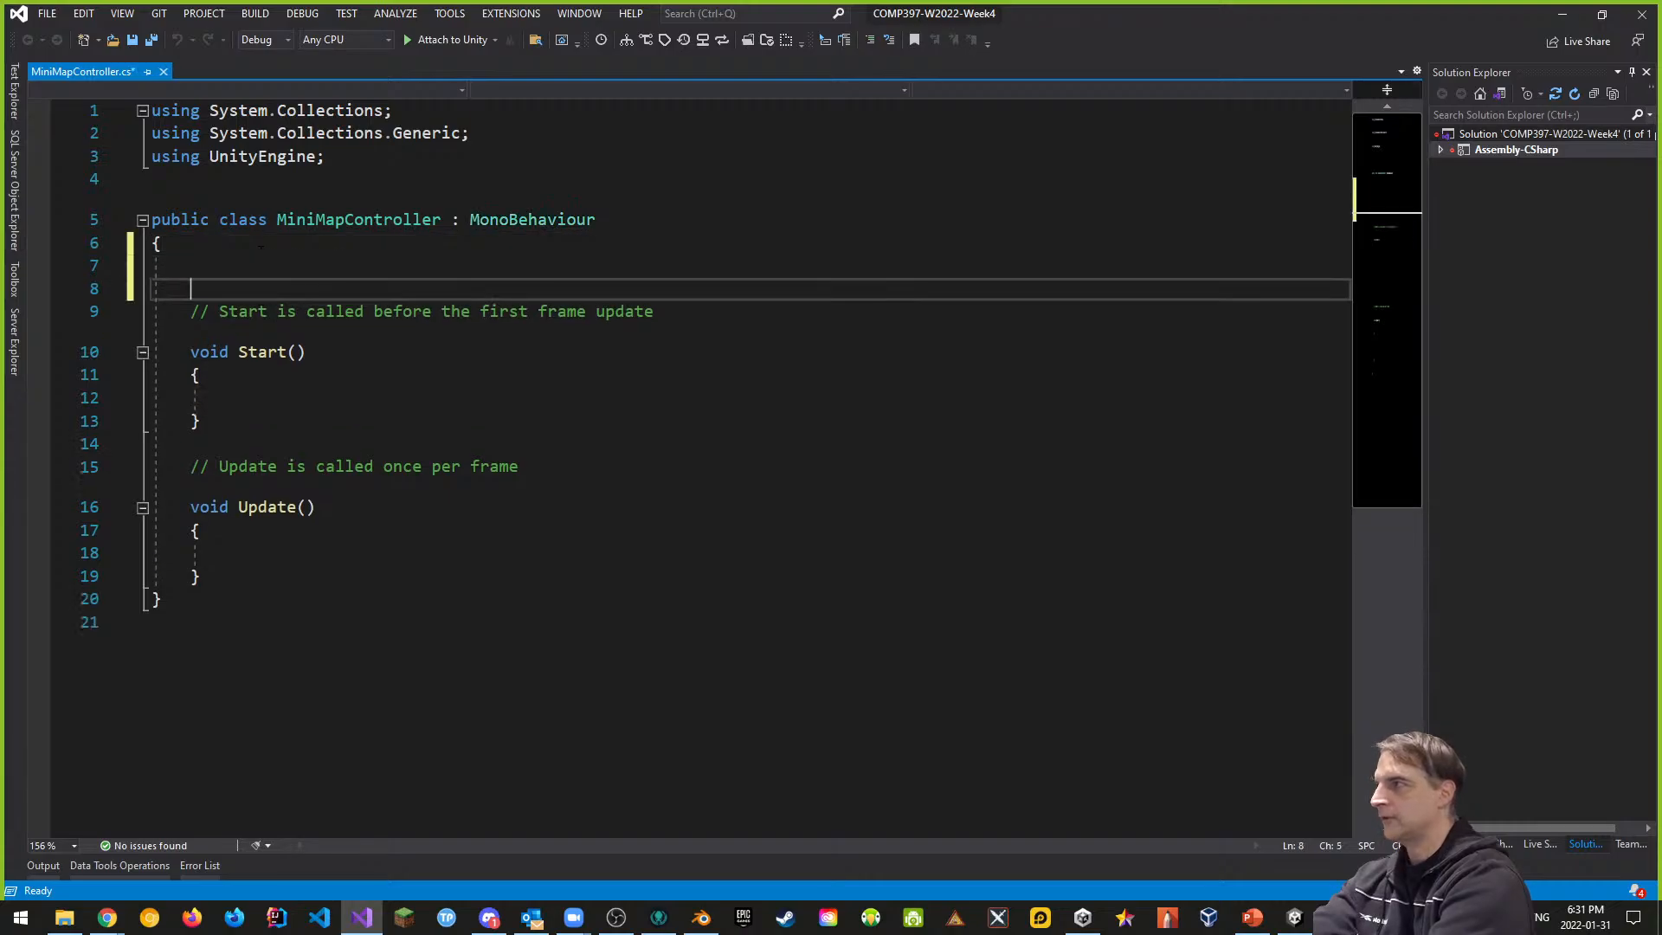
key(Up)
text(public)
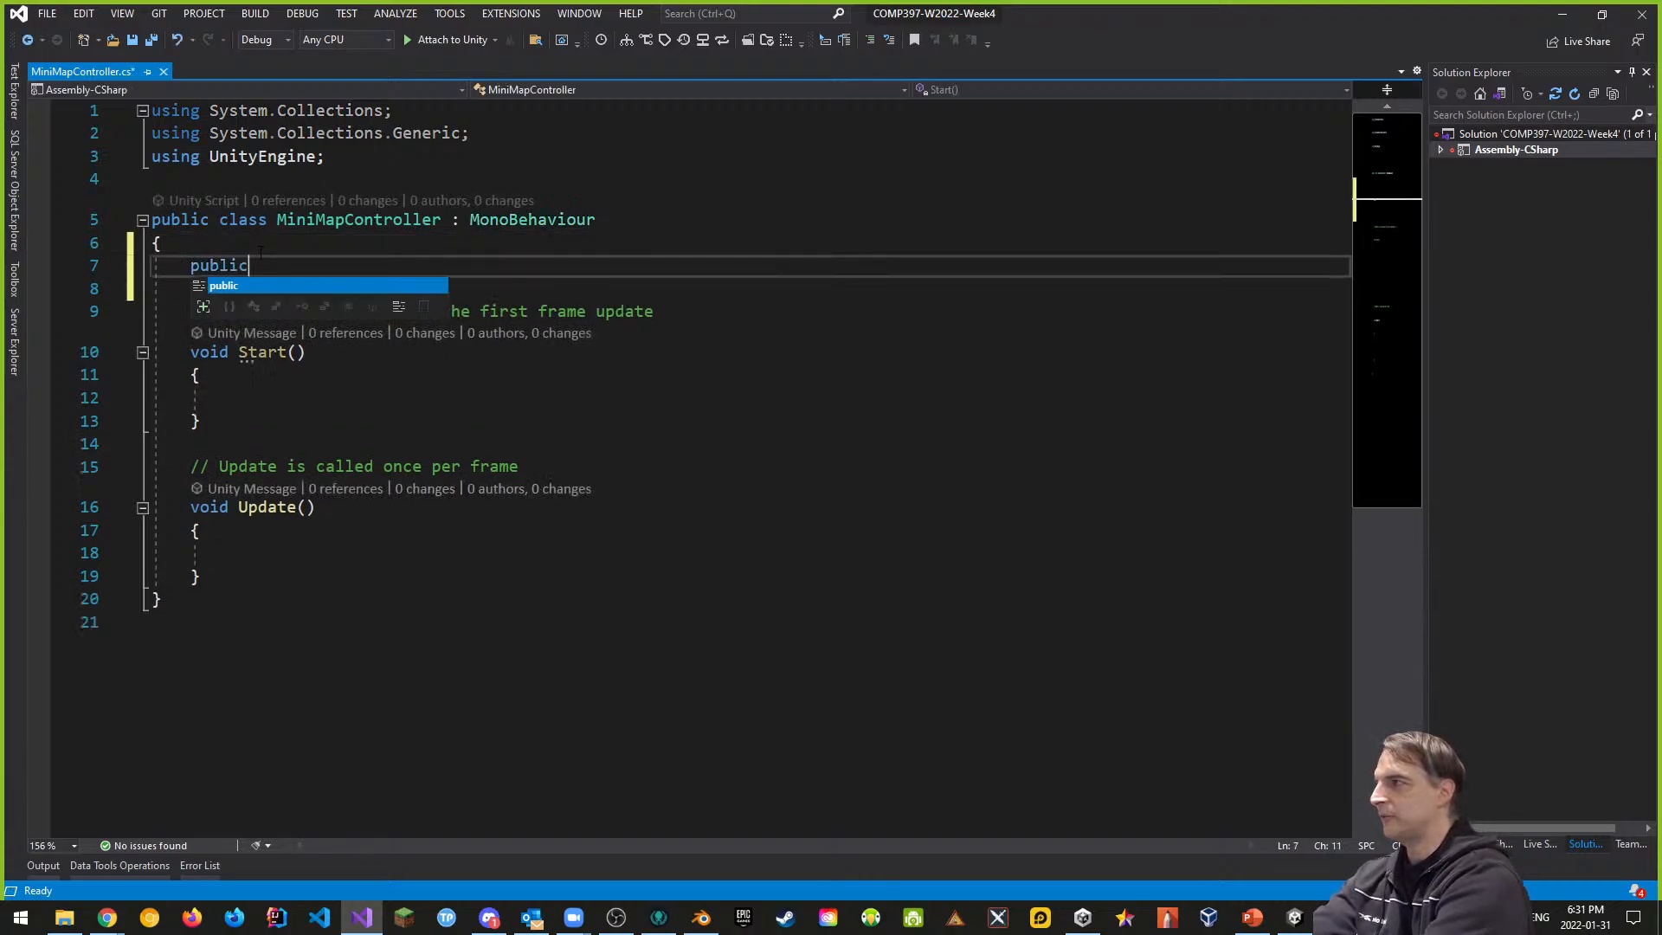
text( Trnasfo)
key(BackSpace)
key(BackSpace)
key(BackSpace)
key(BackSpace)
key(BackSpace)
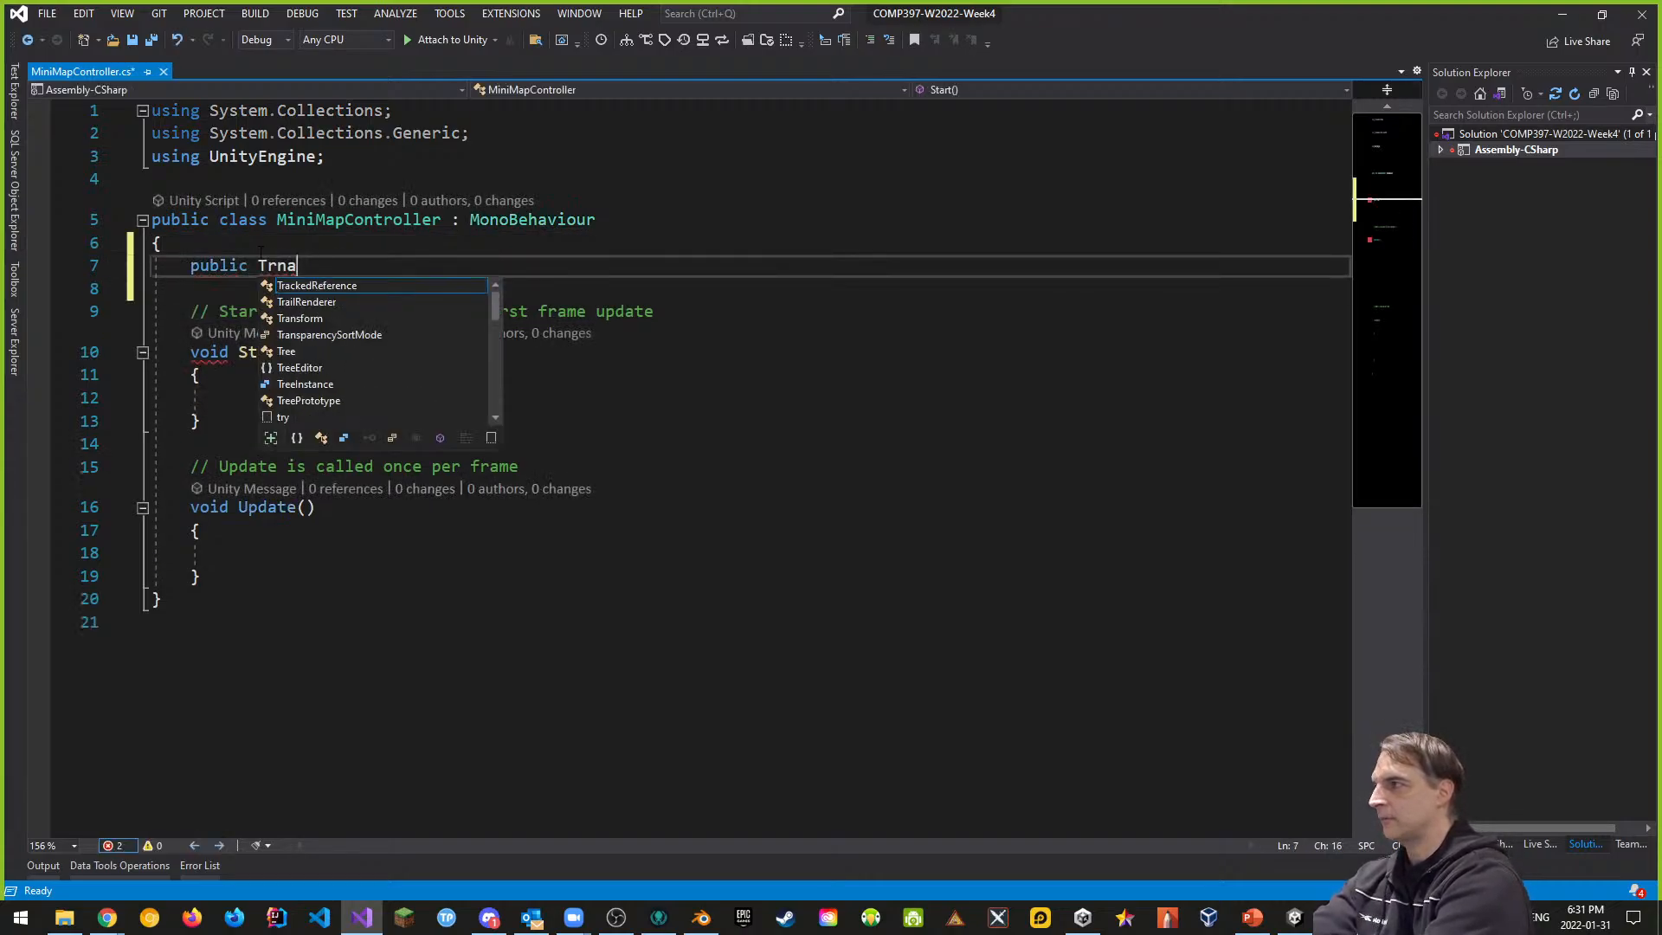
text(ansform player;)
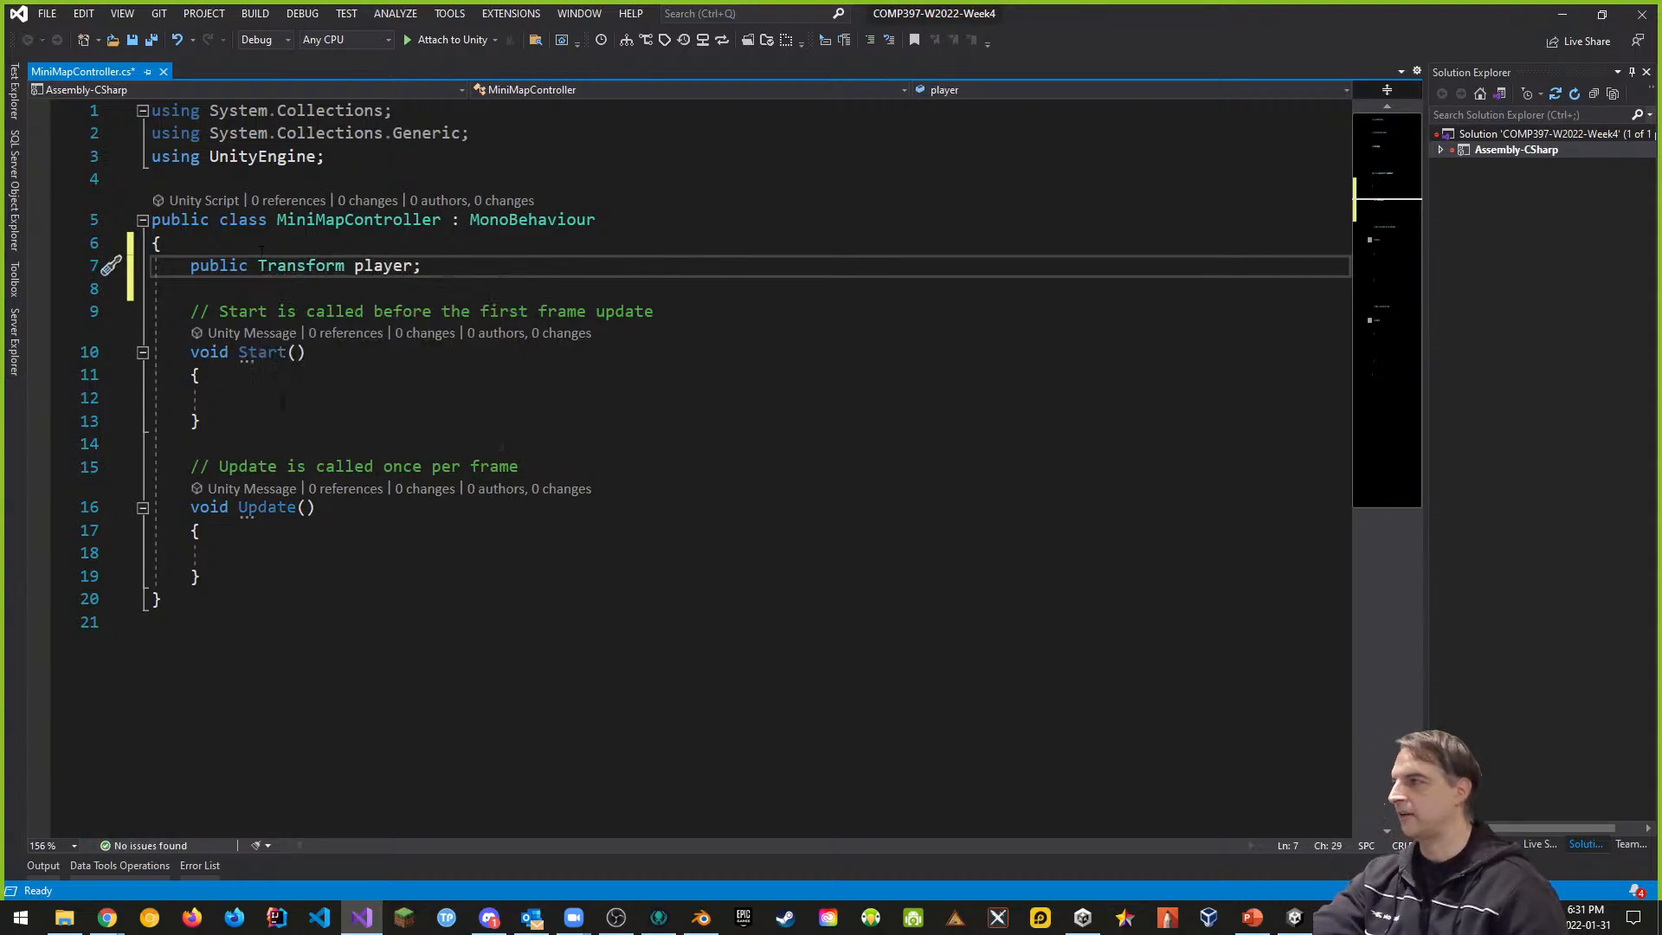
- In Update(), begin a statement assigning a new Vector3 to transform.position
click(310, 401)
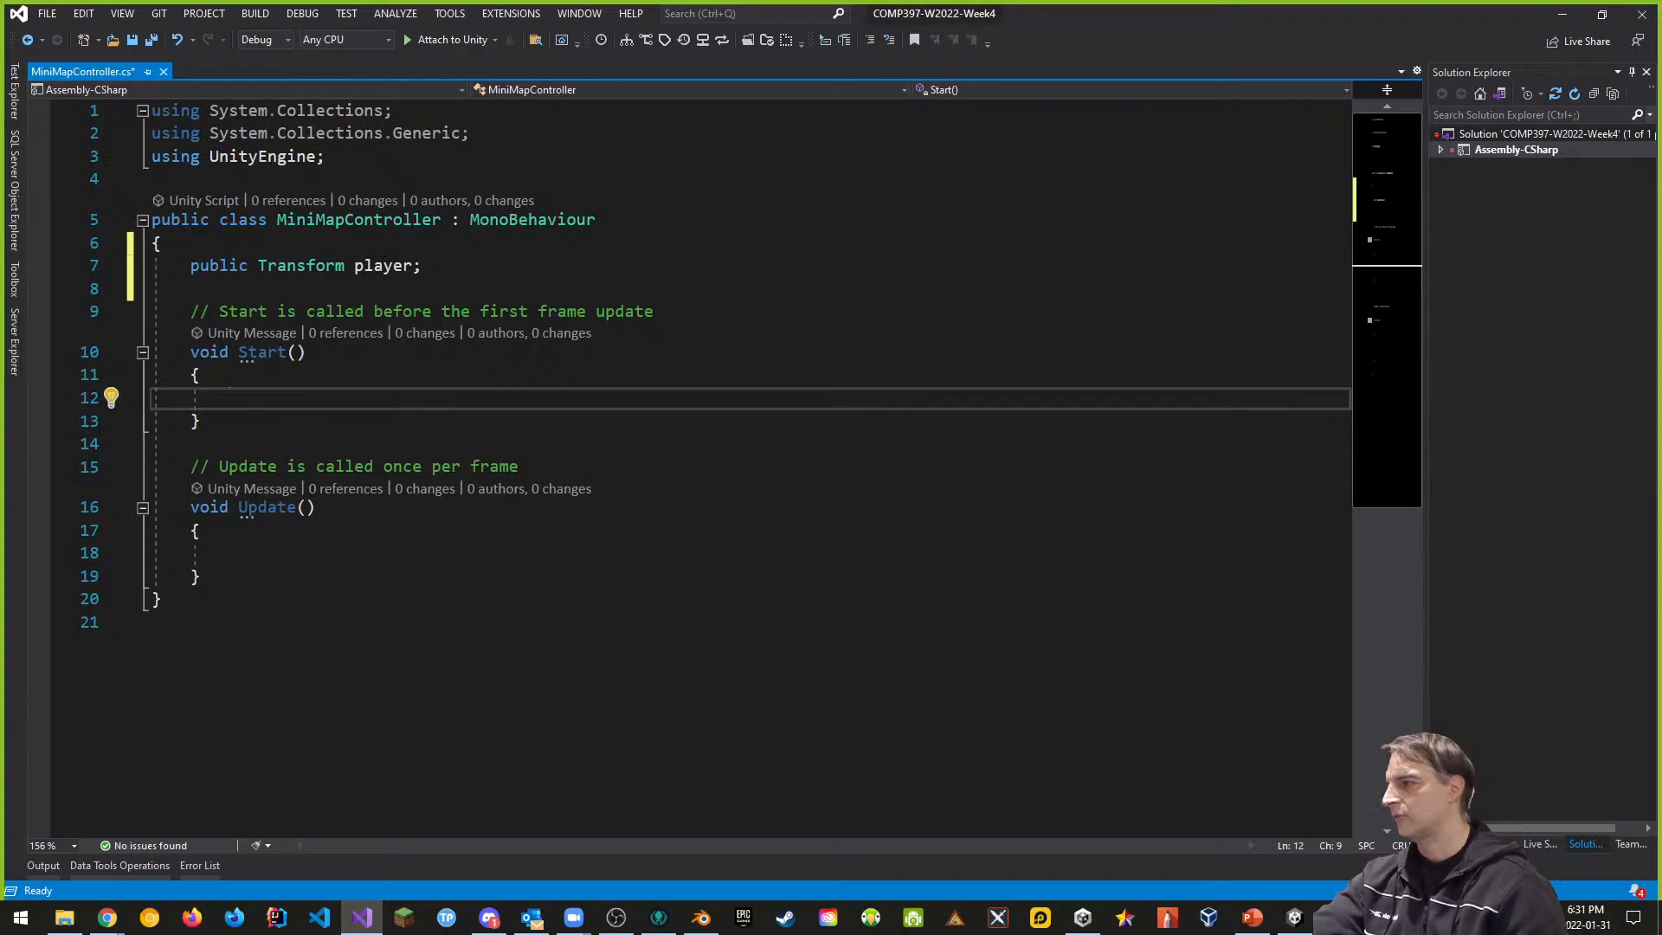
click(266, 554)
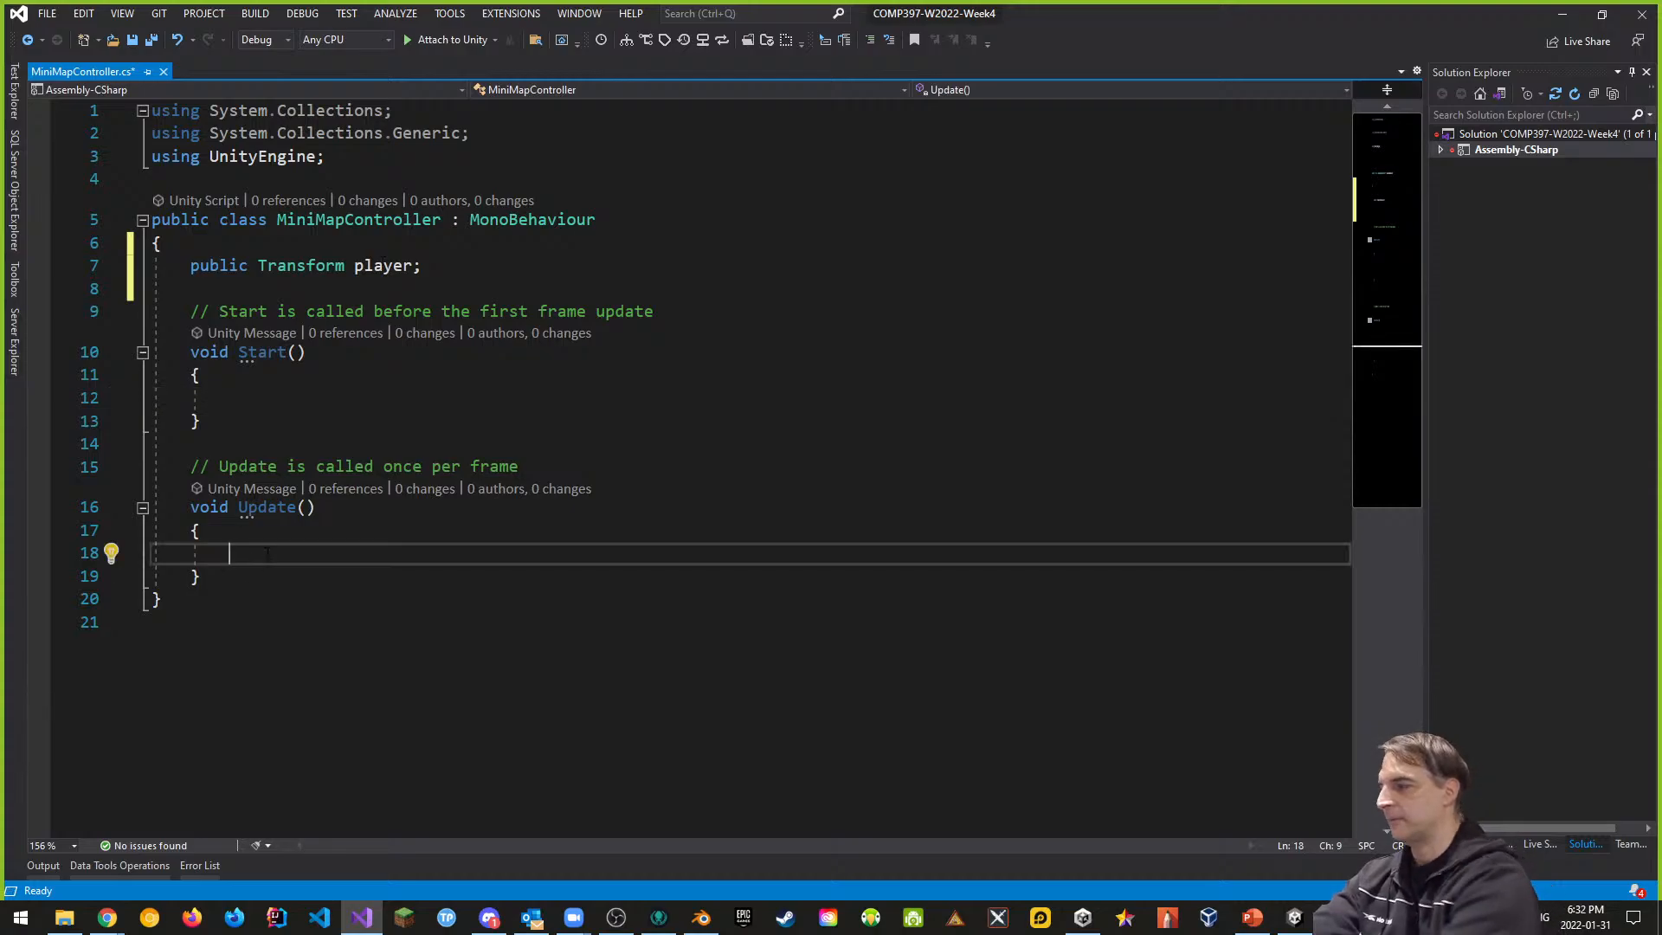
text(transfor)
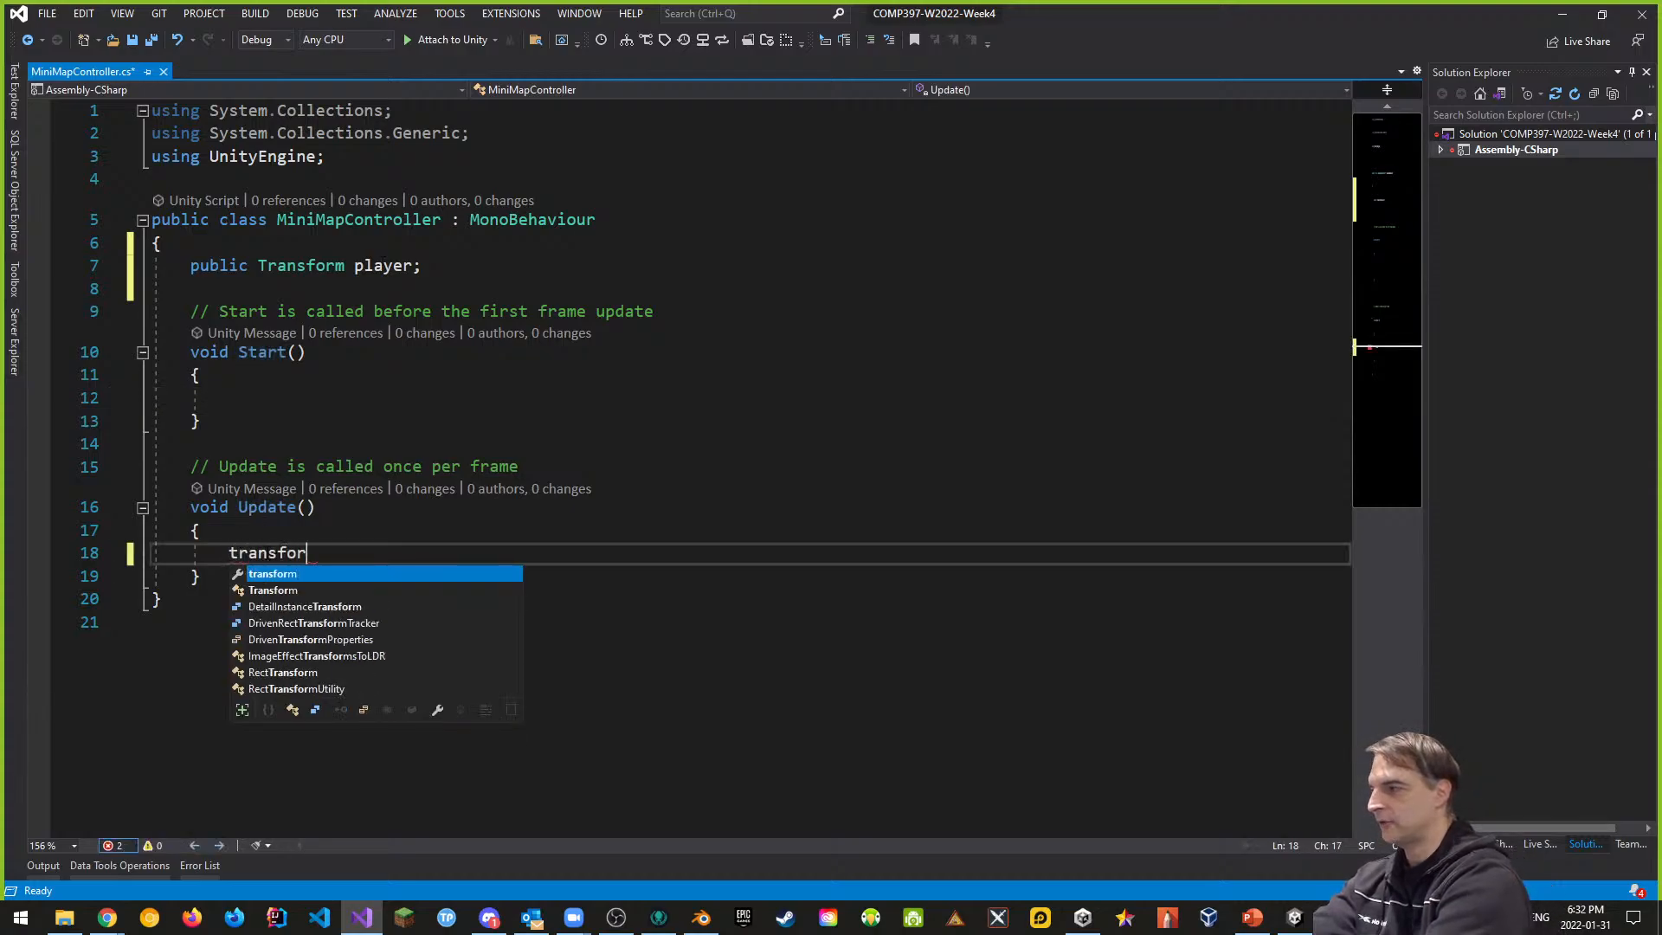
text(m.position )
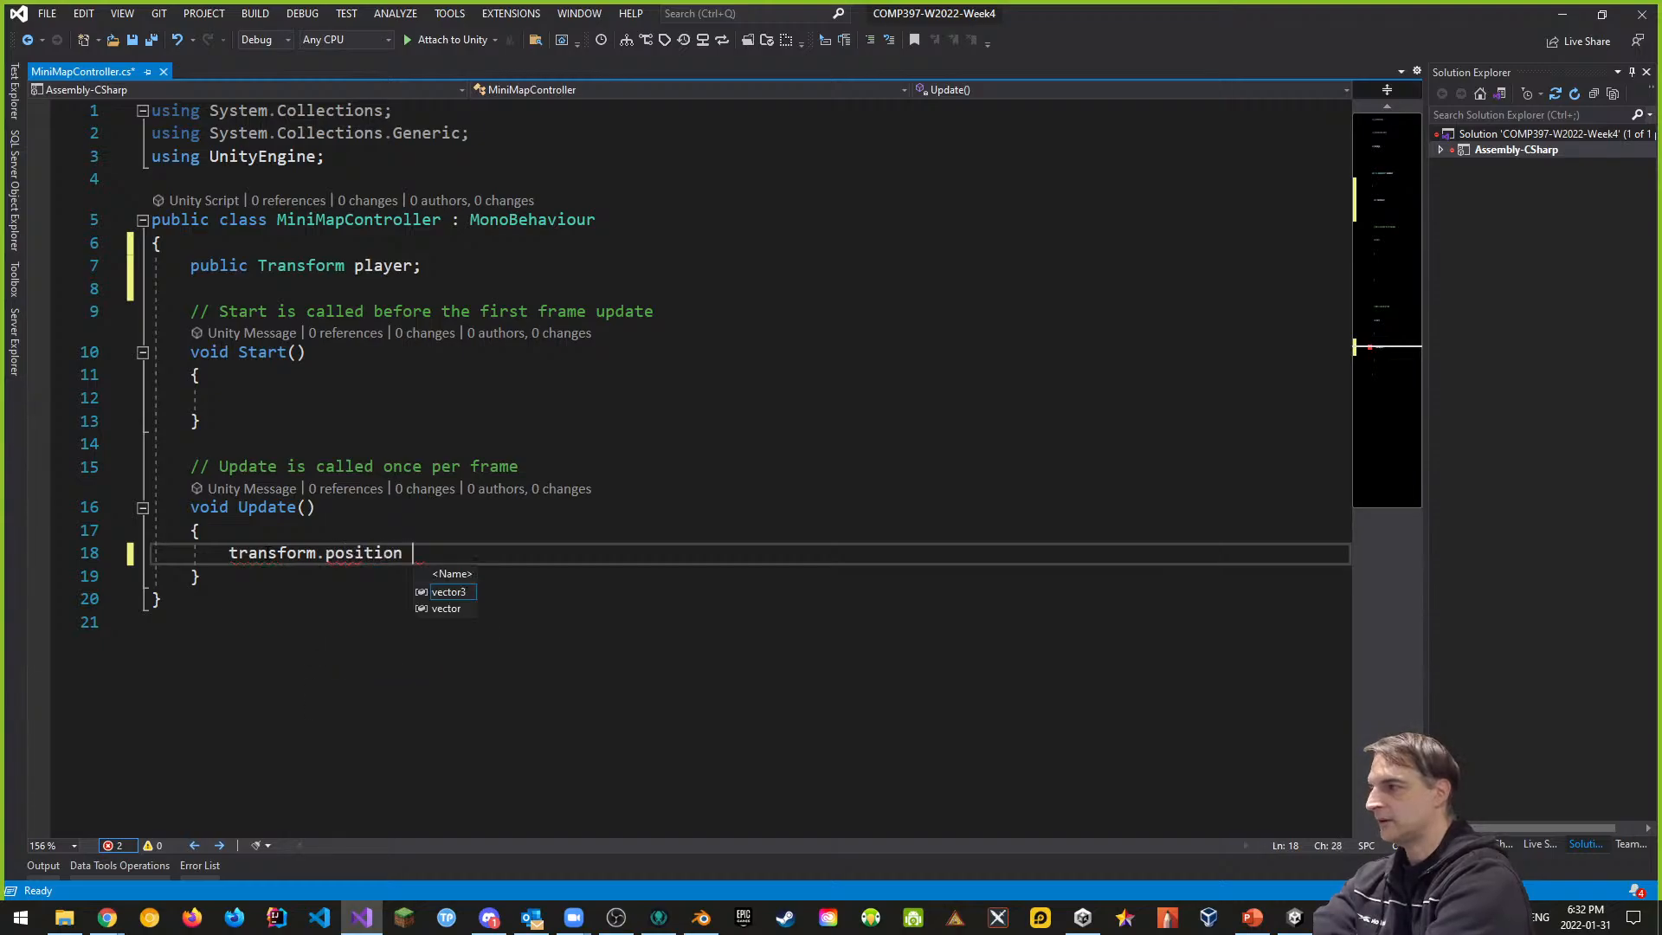
text(= player)
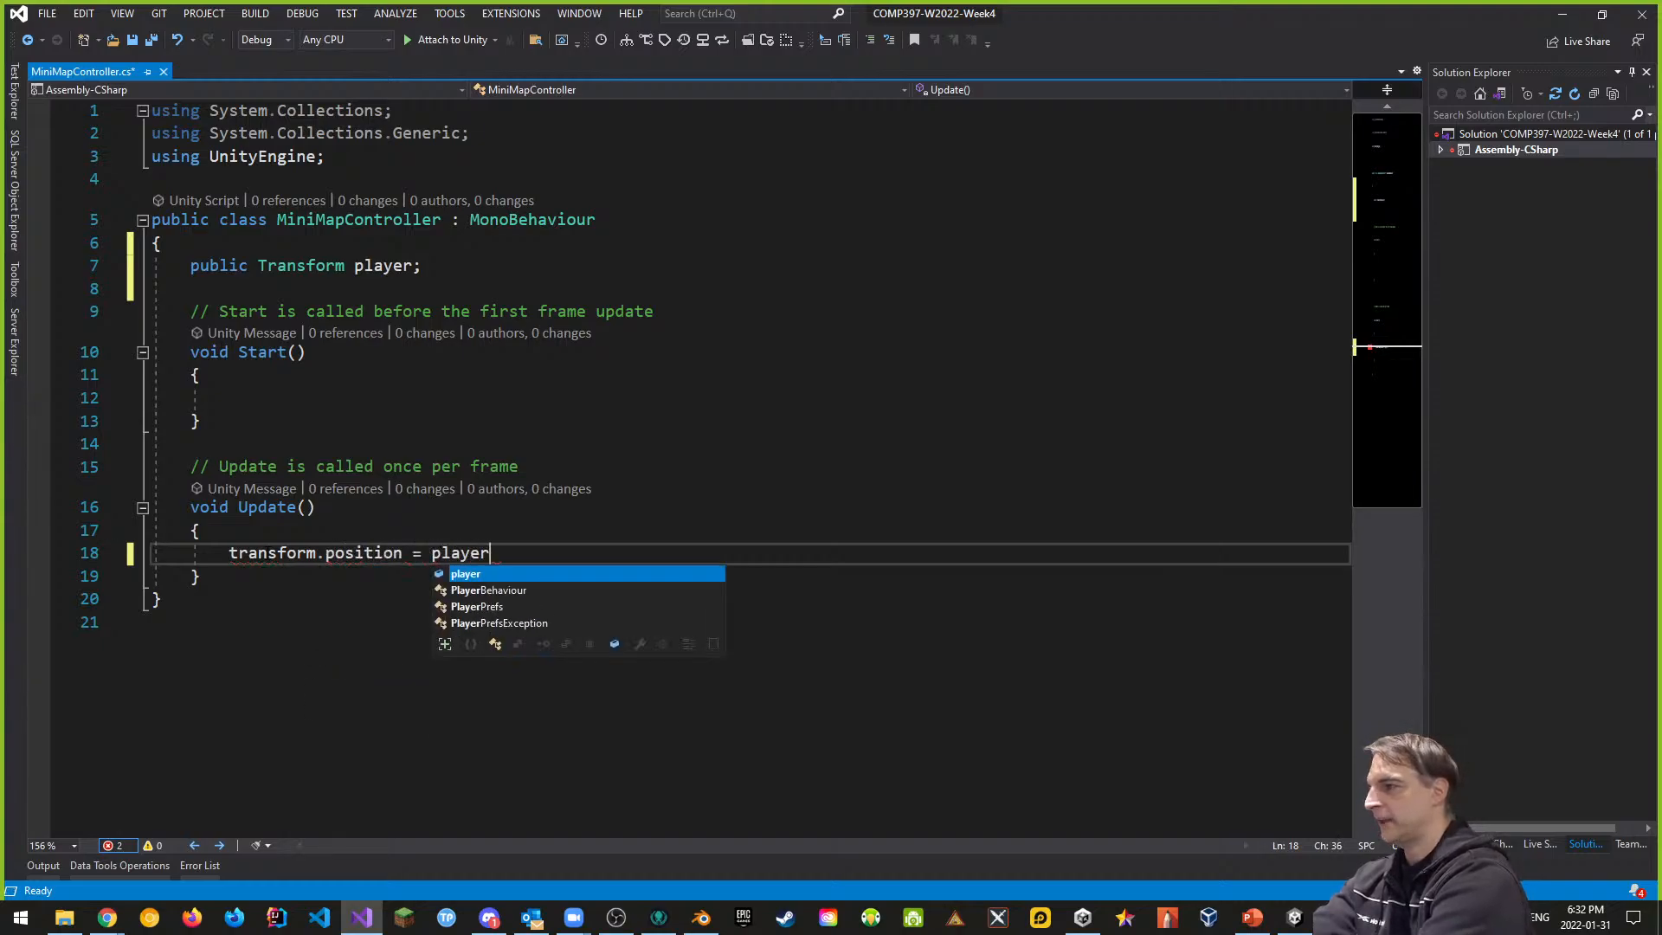
key(BackSpace)
key(BackSpace)
key(BackSpace)
key(BackSpace)
key(BackSpace)
key(BackSpace)
text(new)
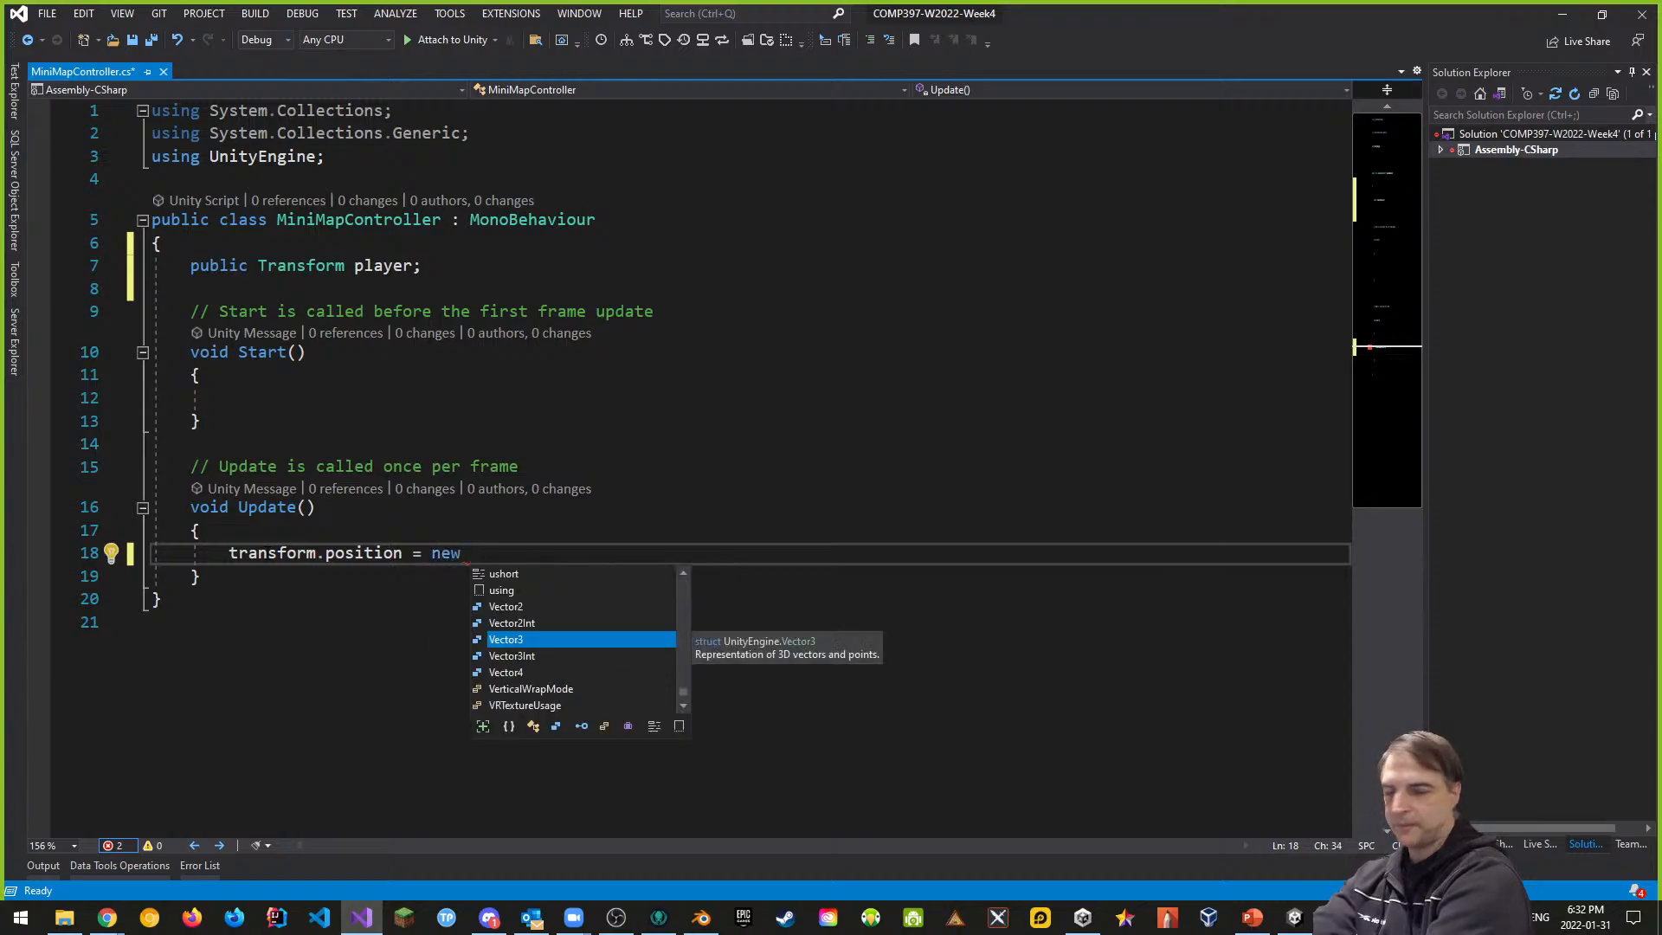
key(Tab)
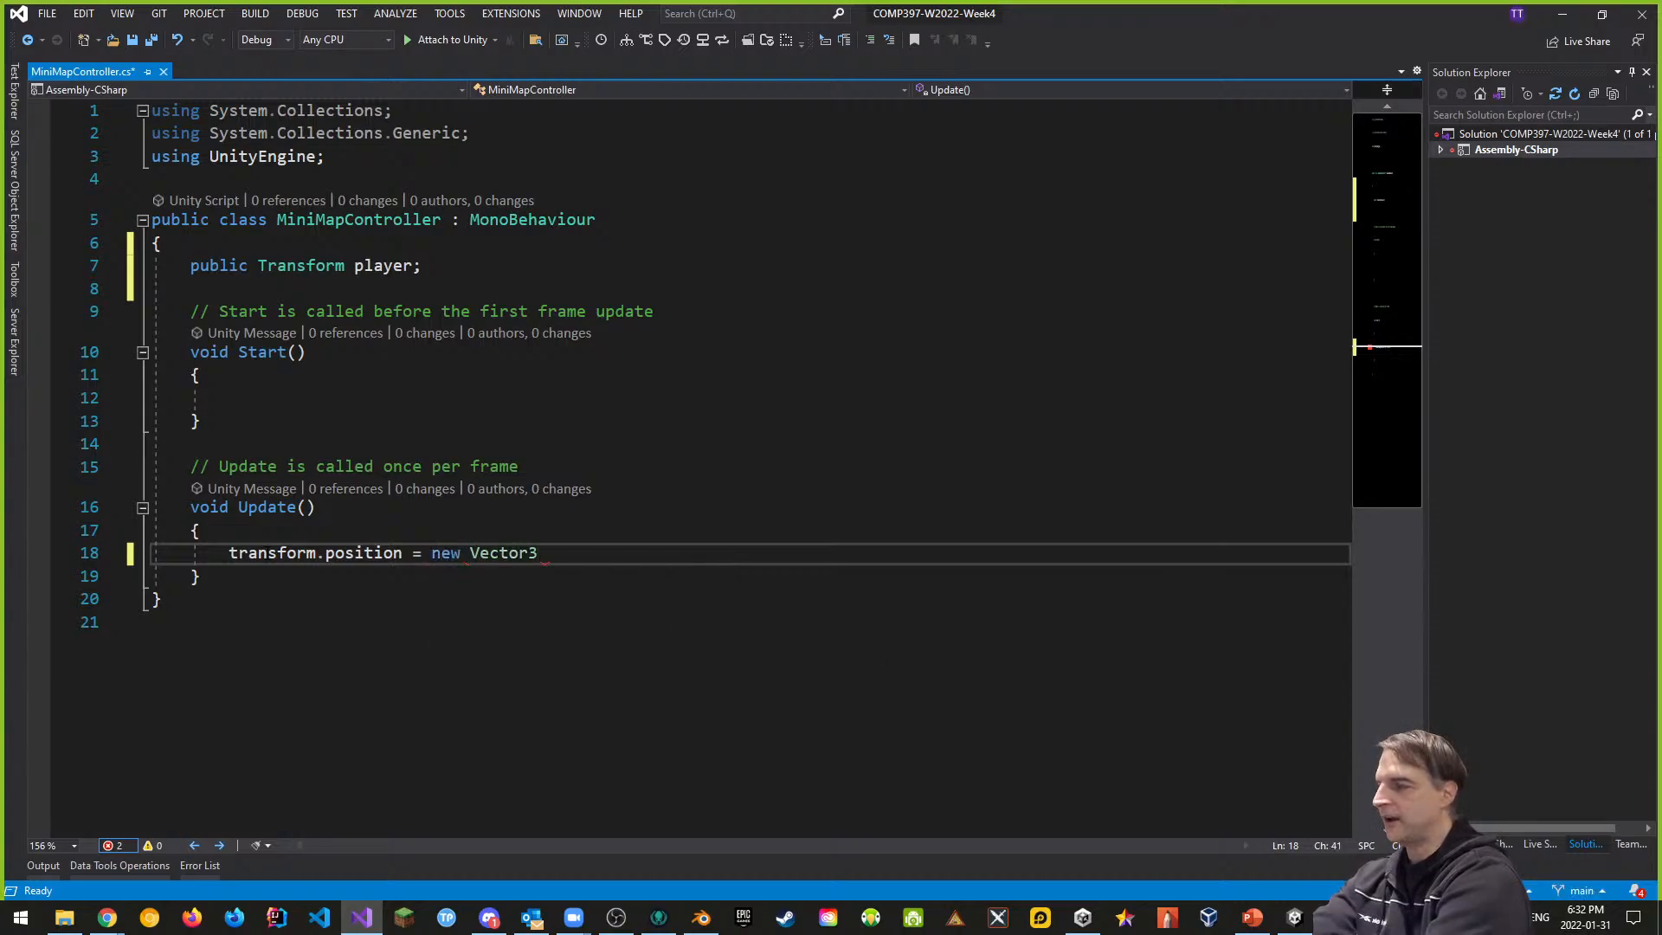
text(()
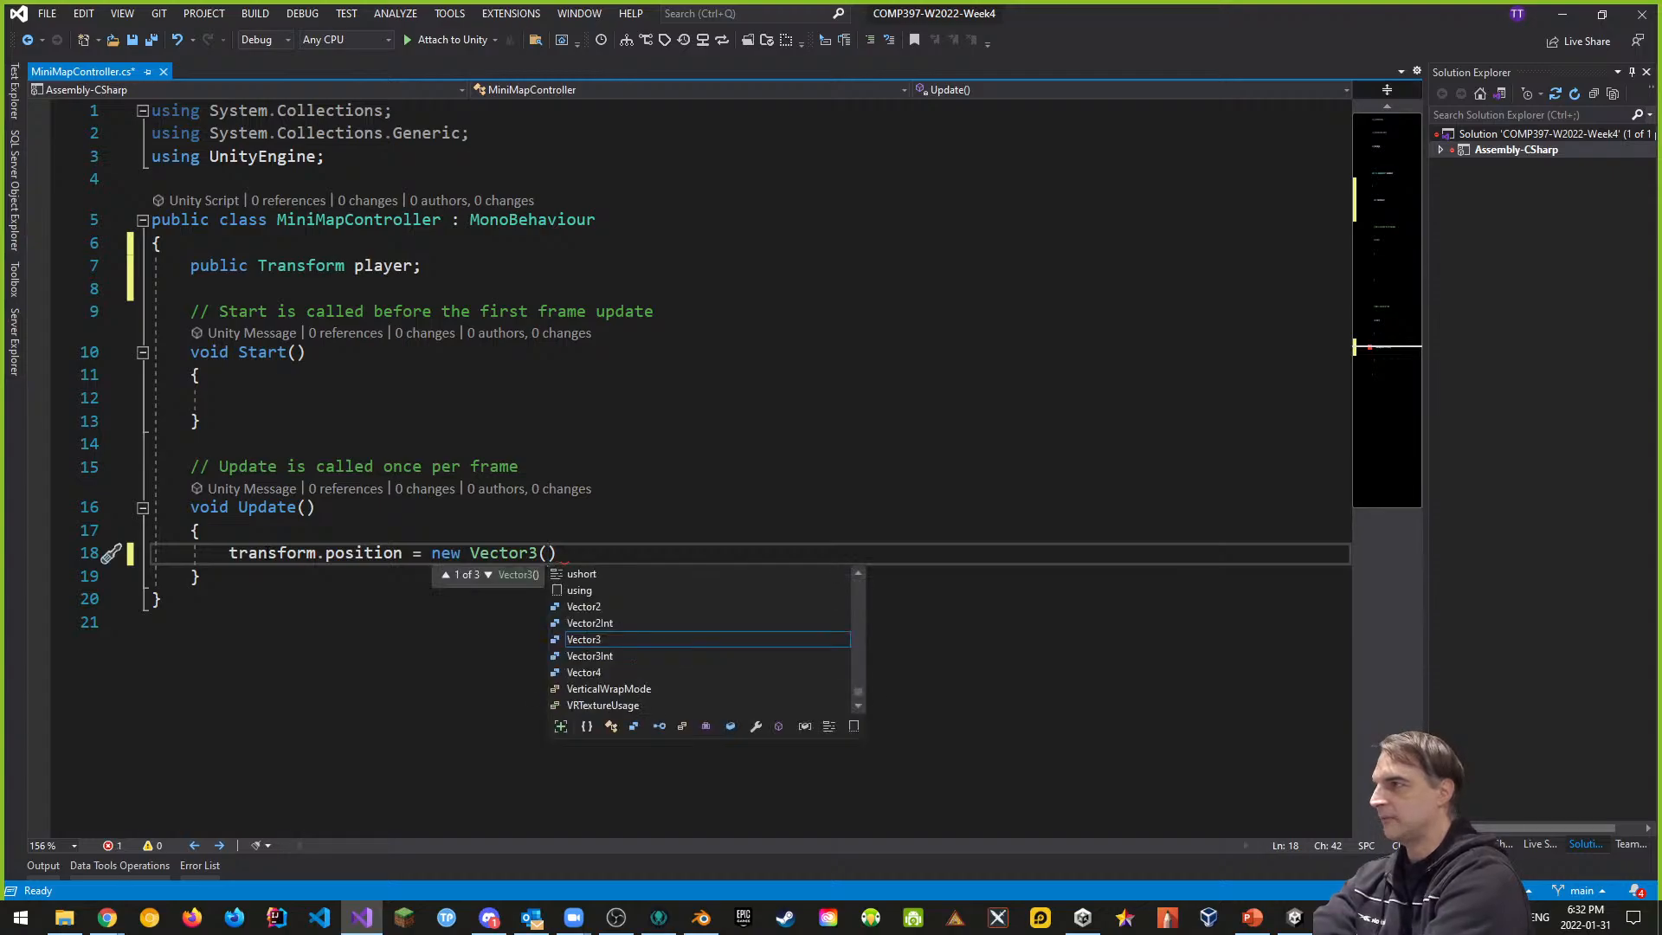
- Enter player.position.x and player.position.z as arguments of the new Vector3
text(player.)
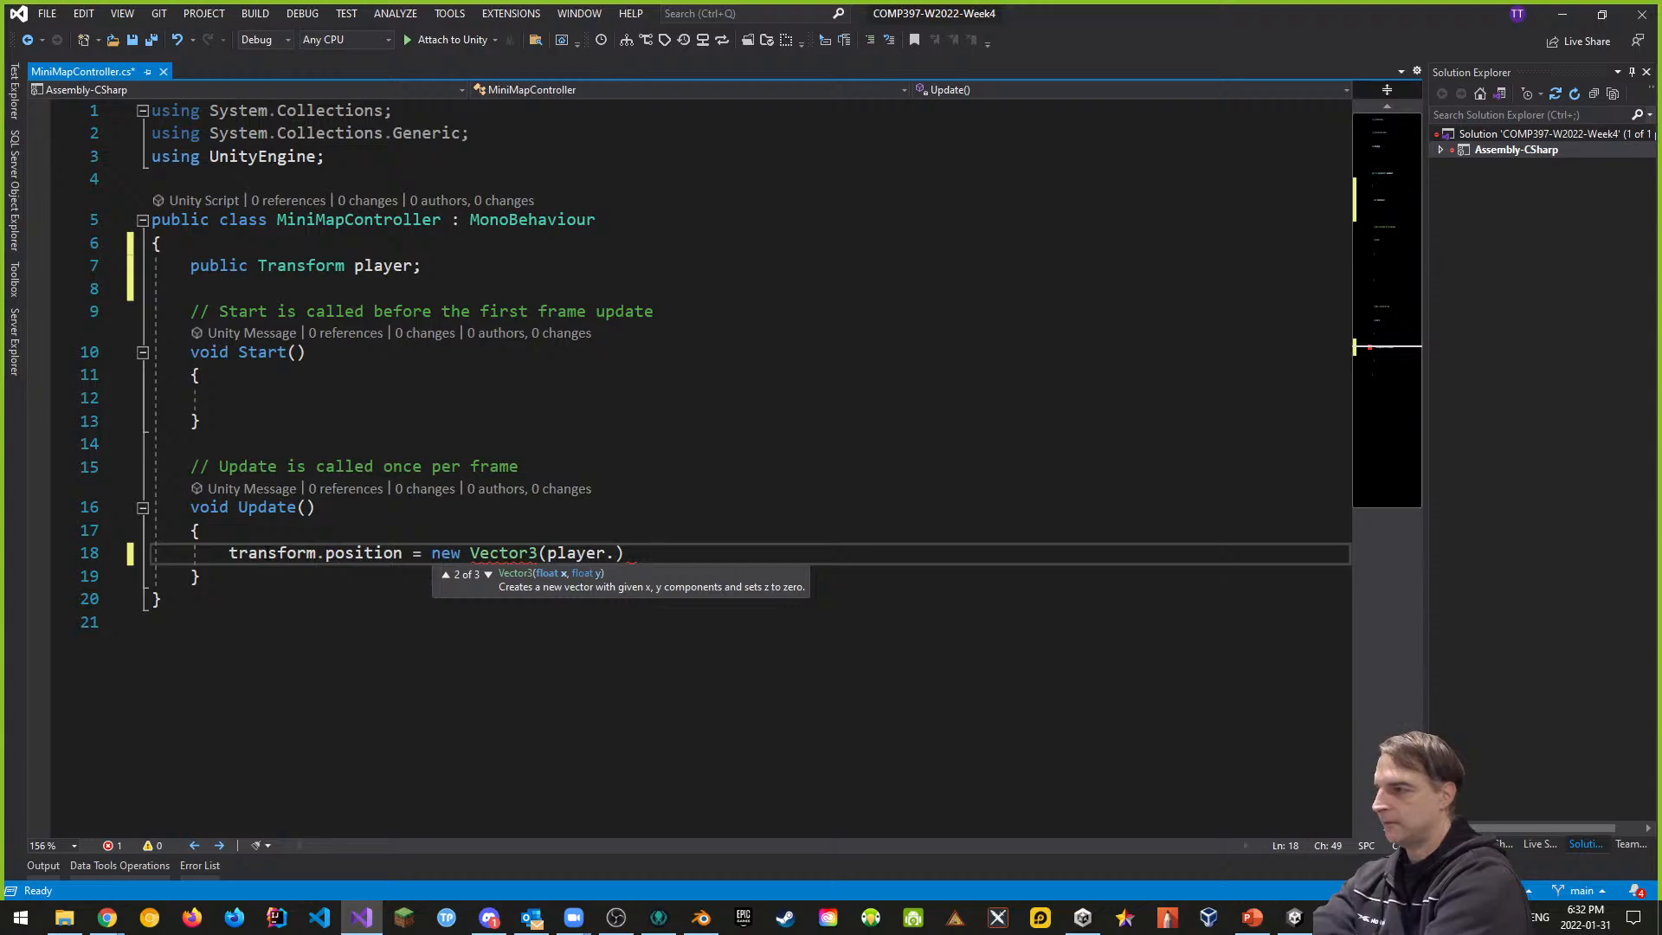
key(BackSpace)
text(.)
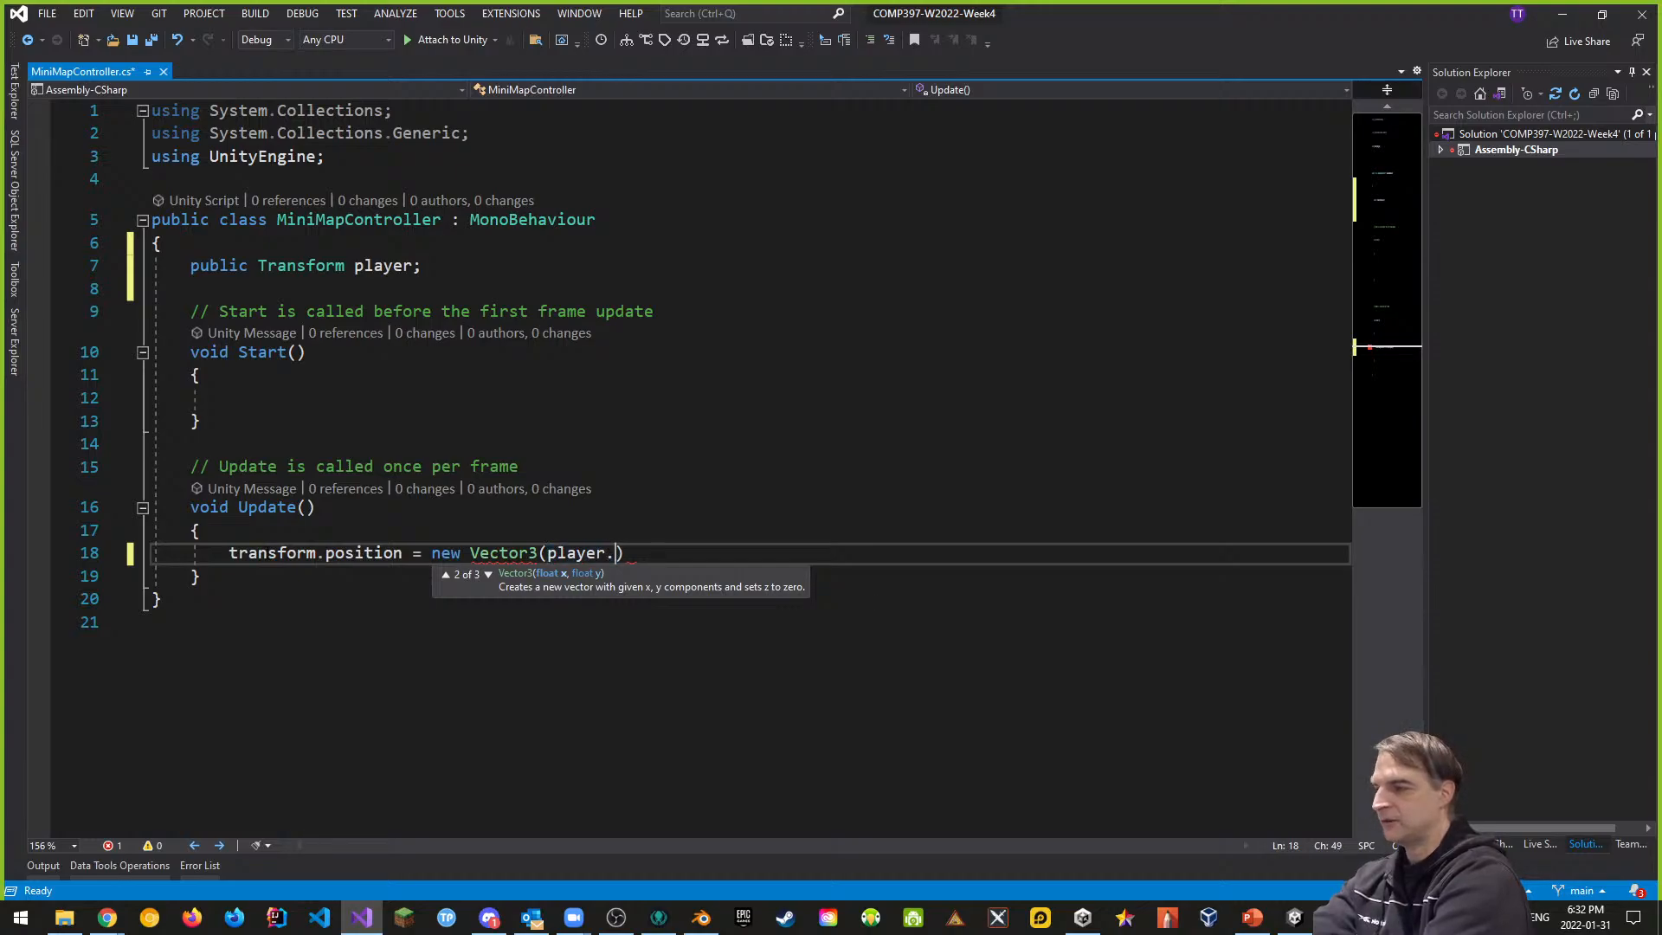
text(pos)
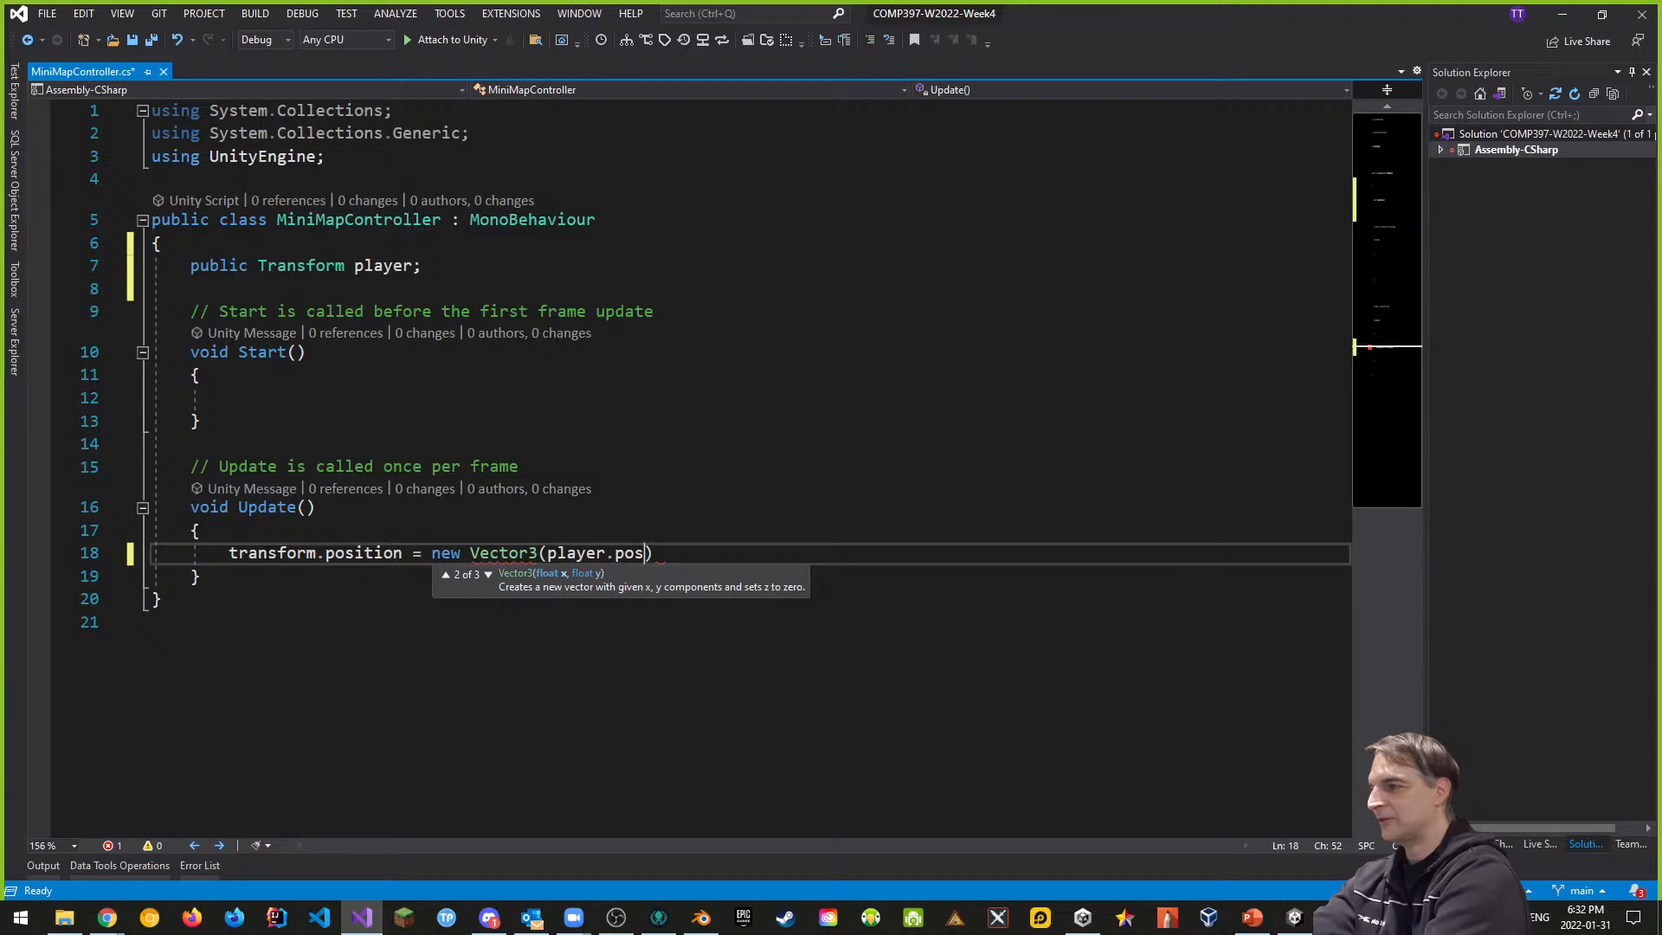
text(ition)
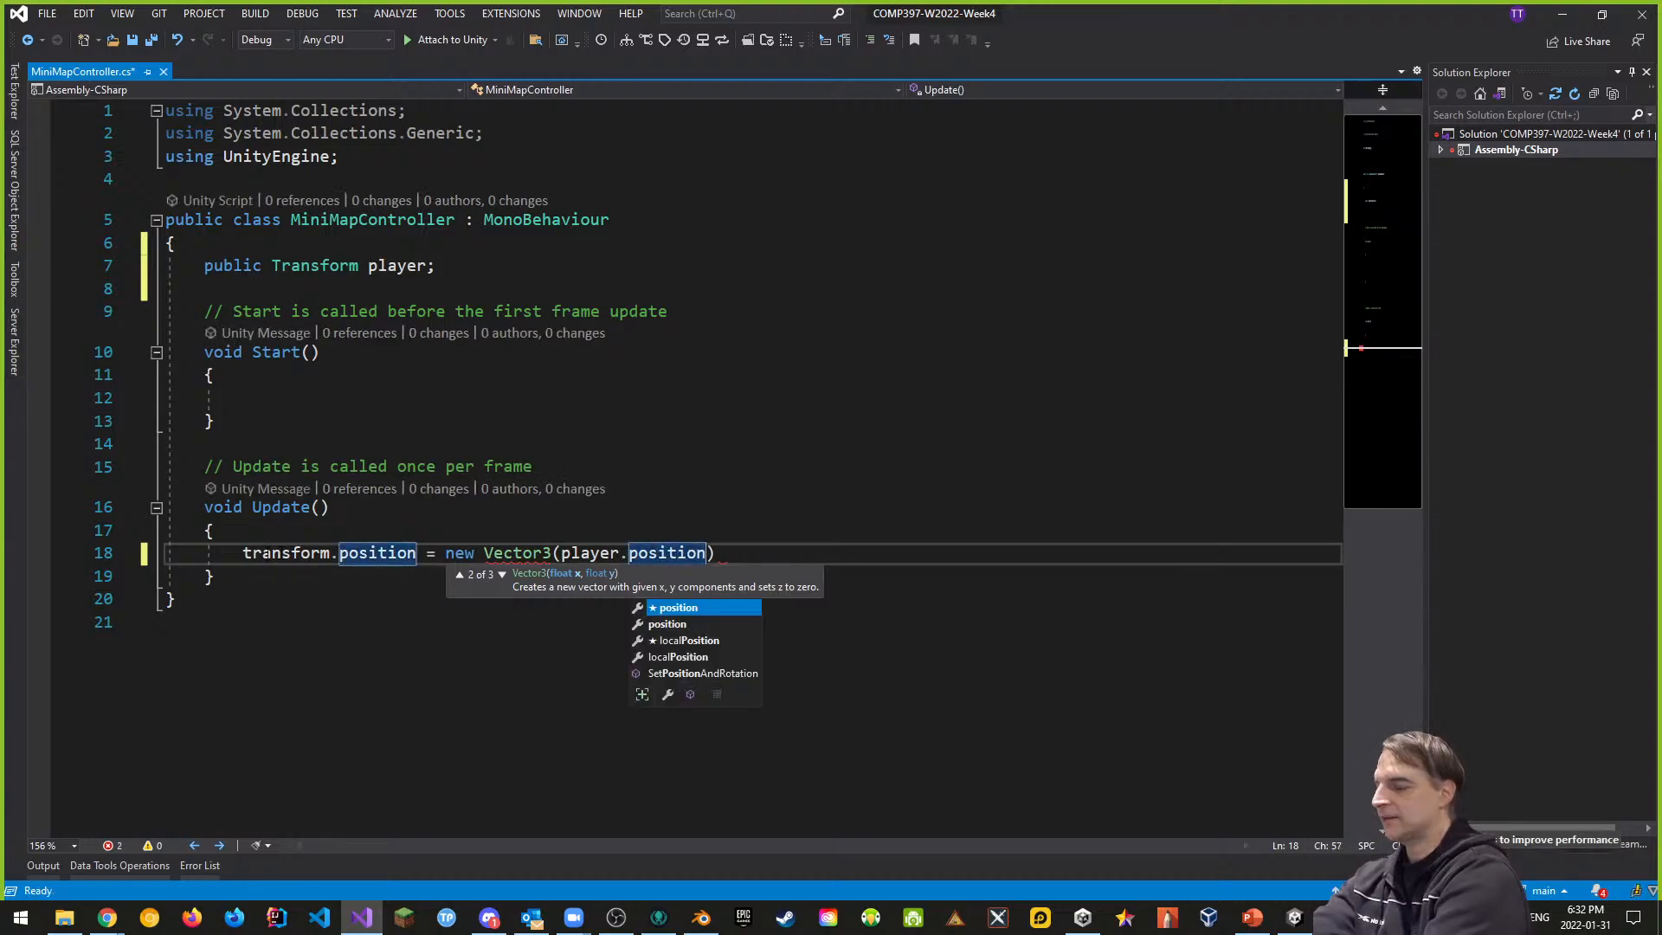
text(.x, )
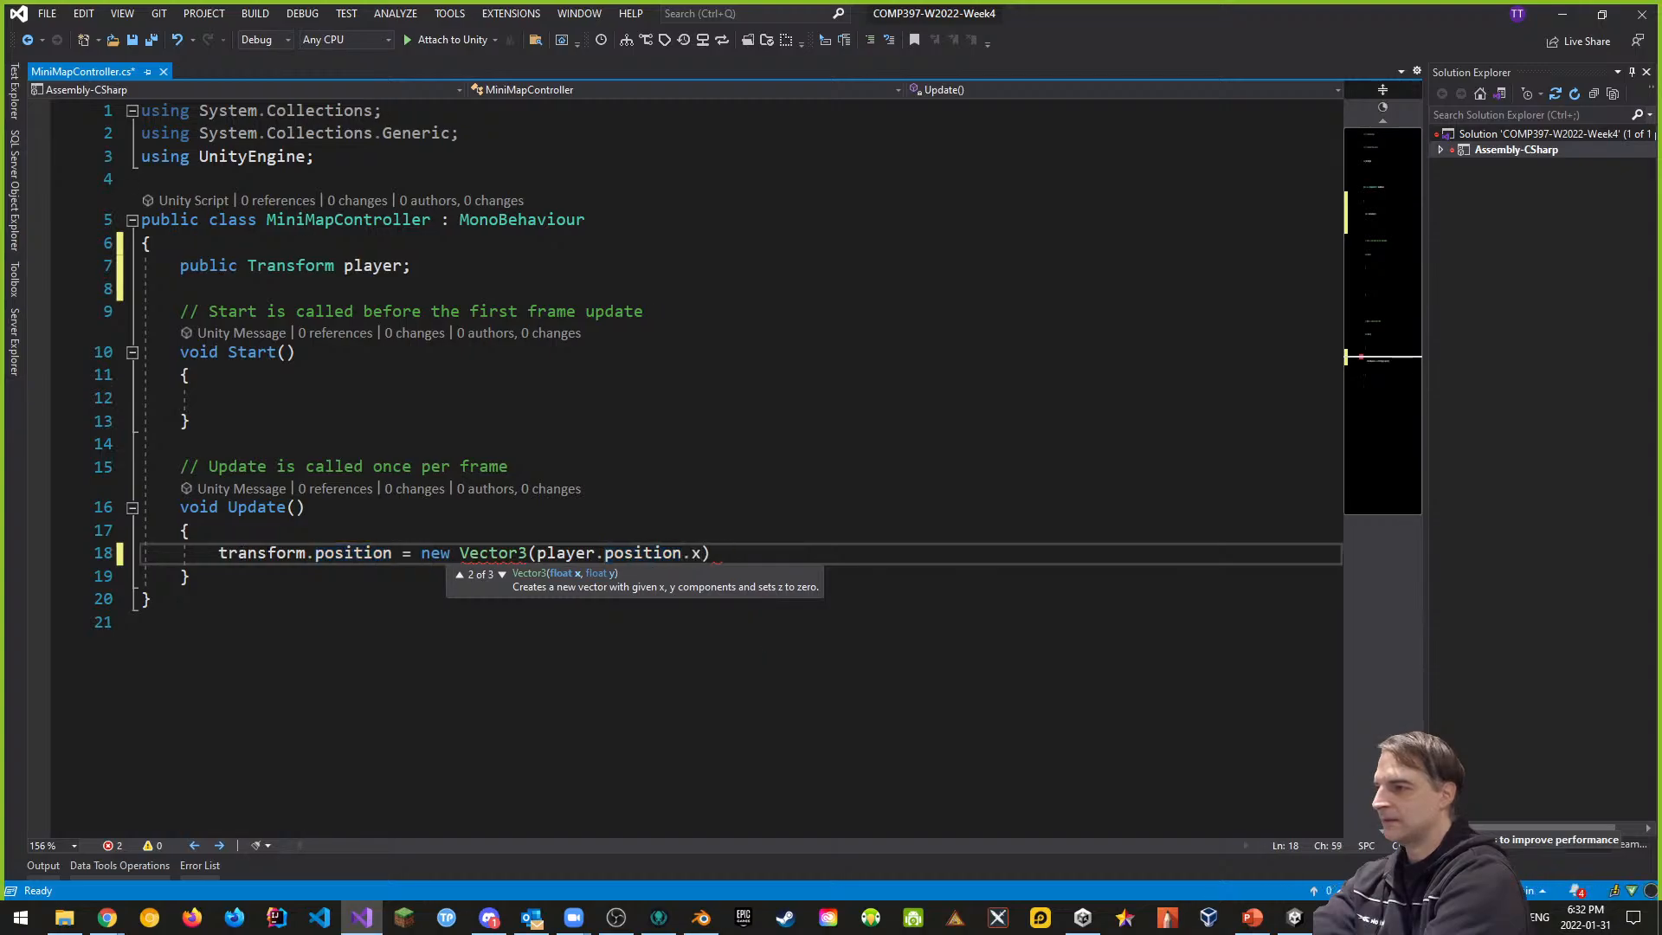
text(player.pos)
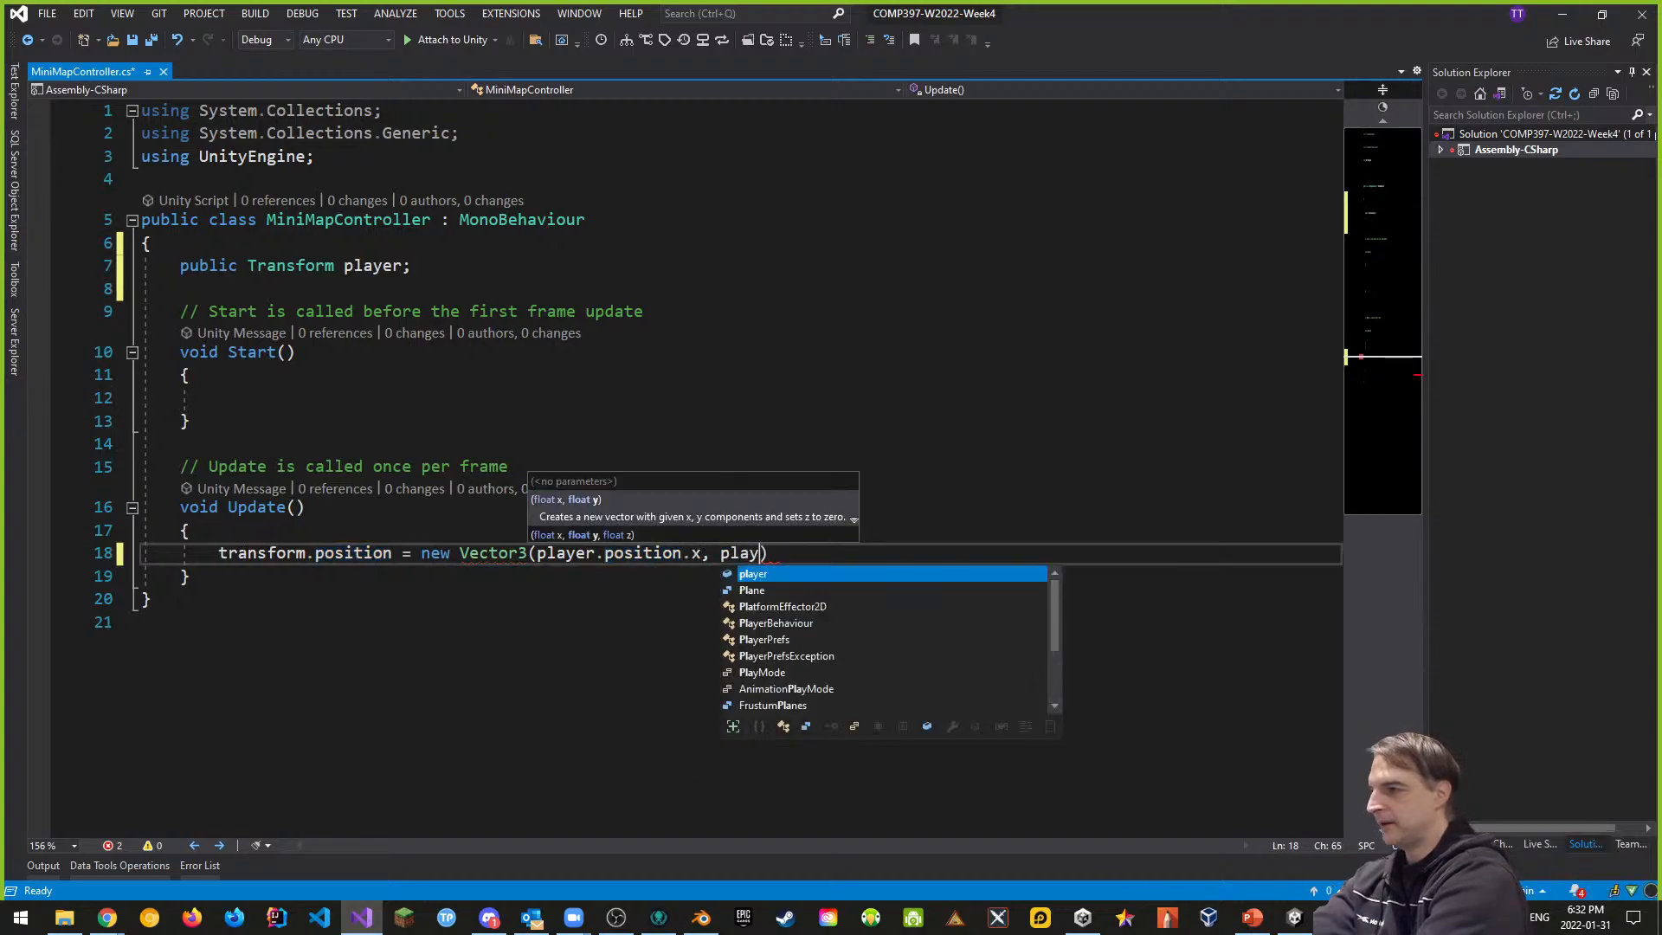
text(ition)
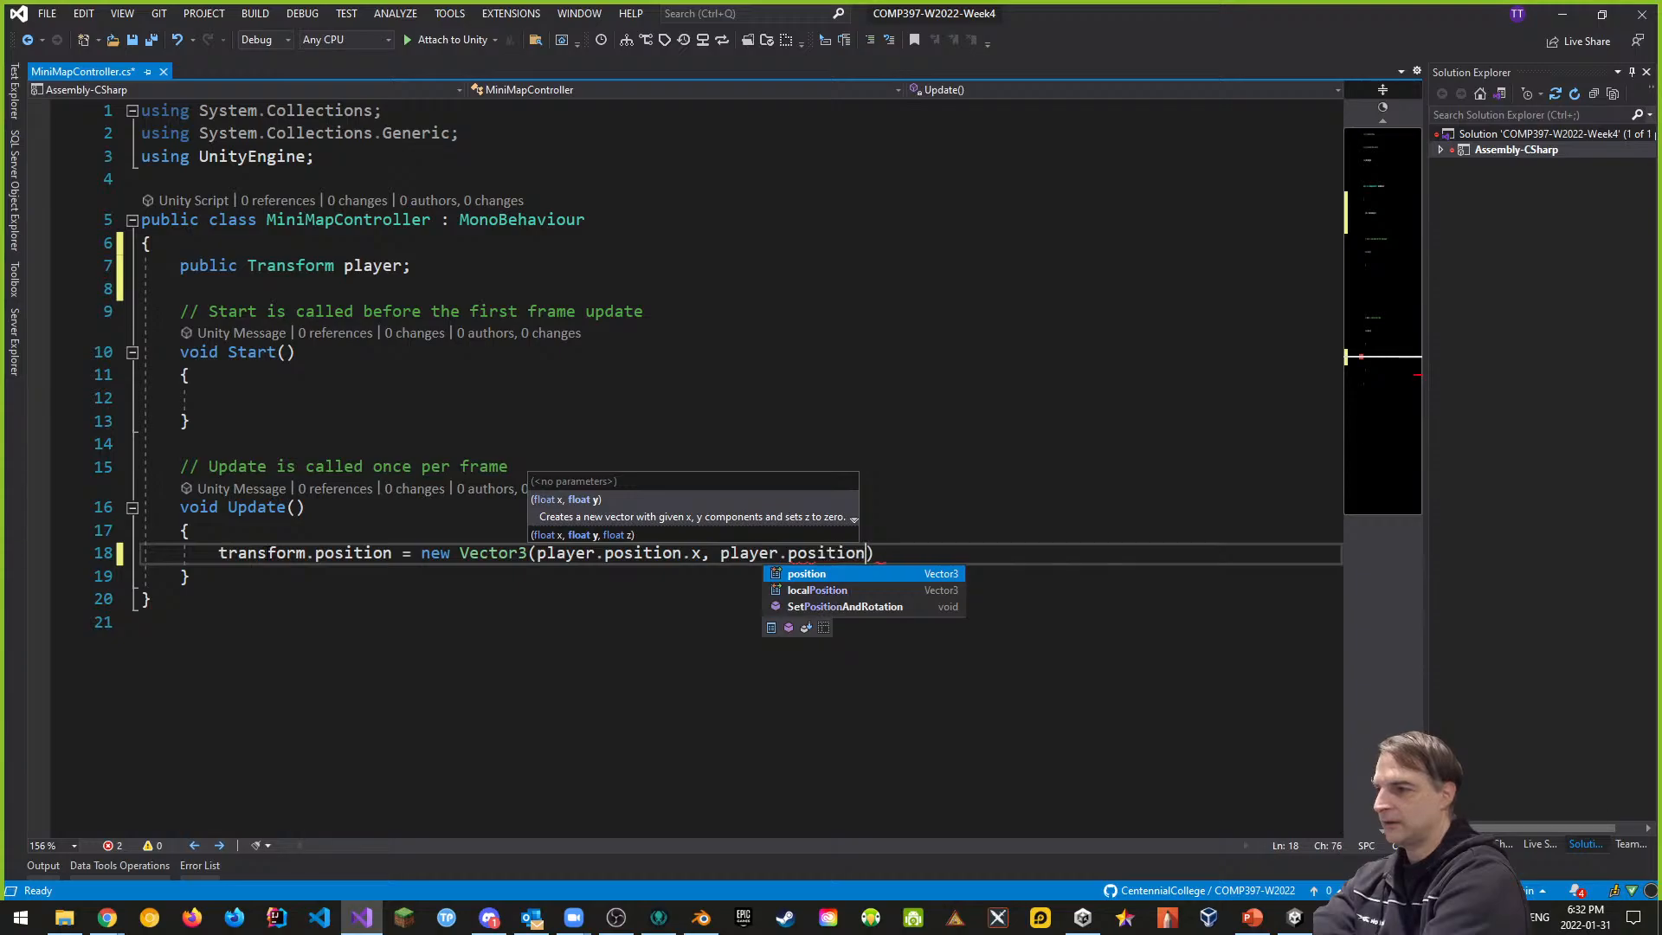
text(.)
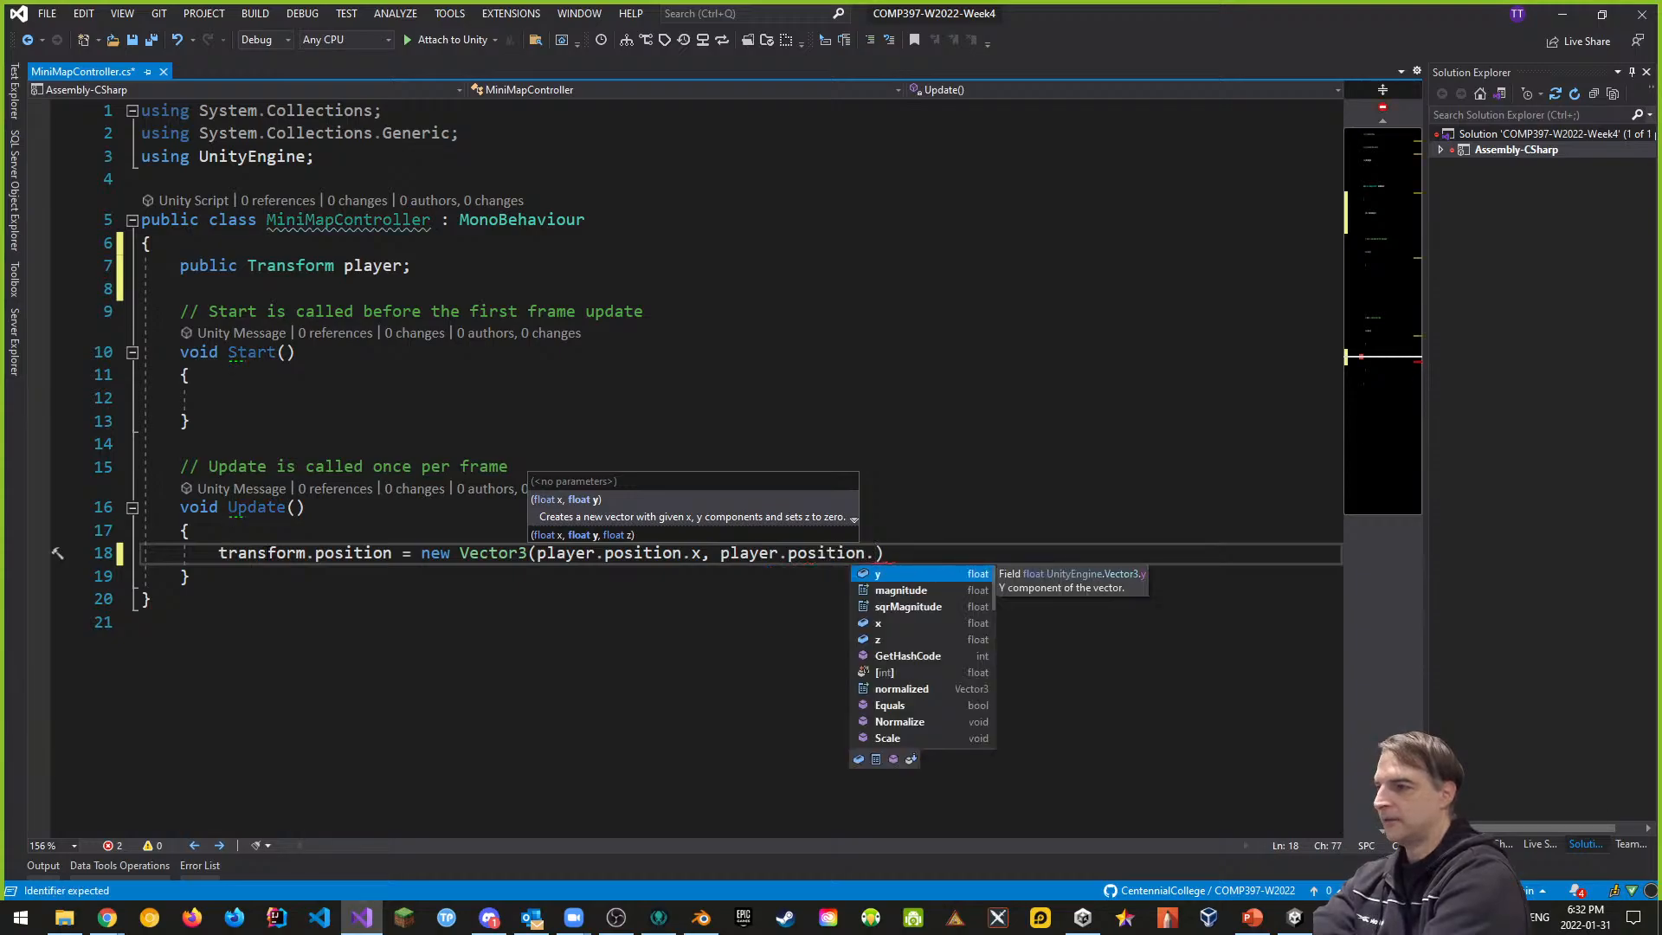
text(z)
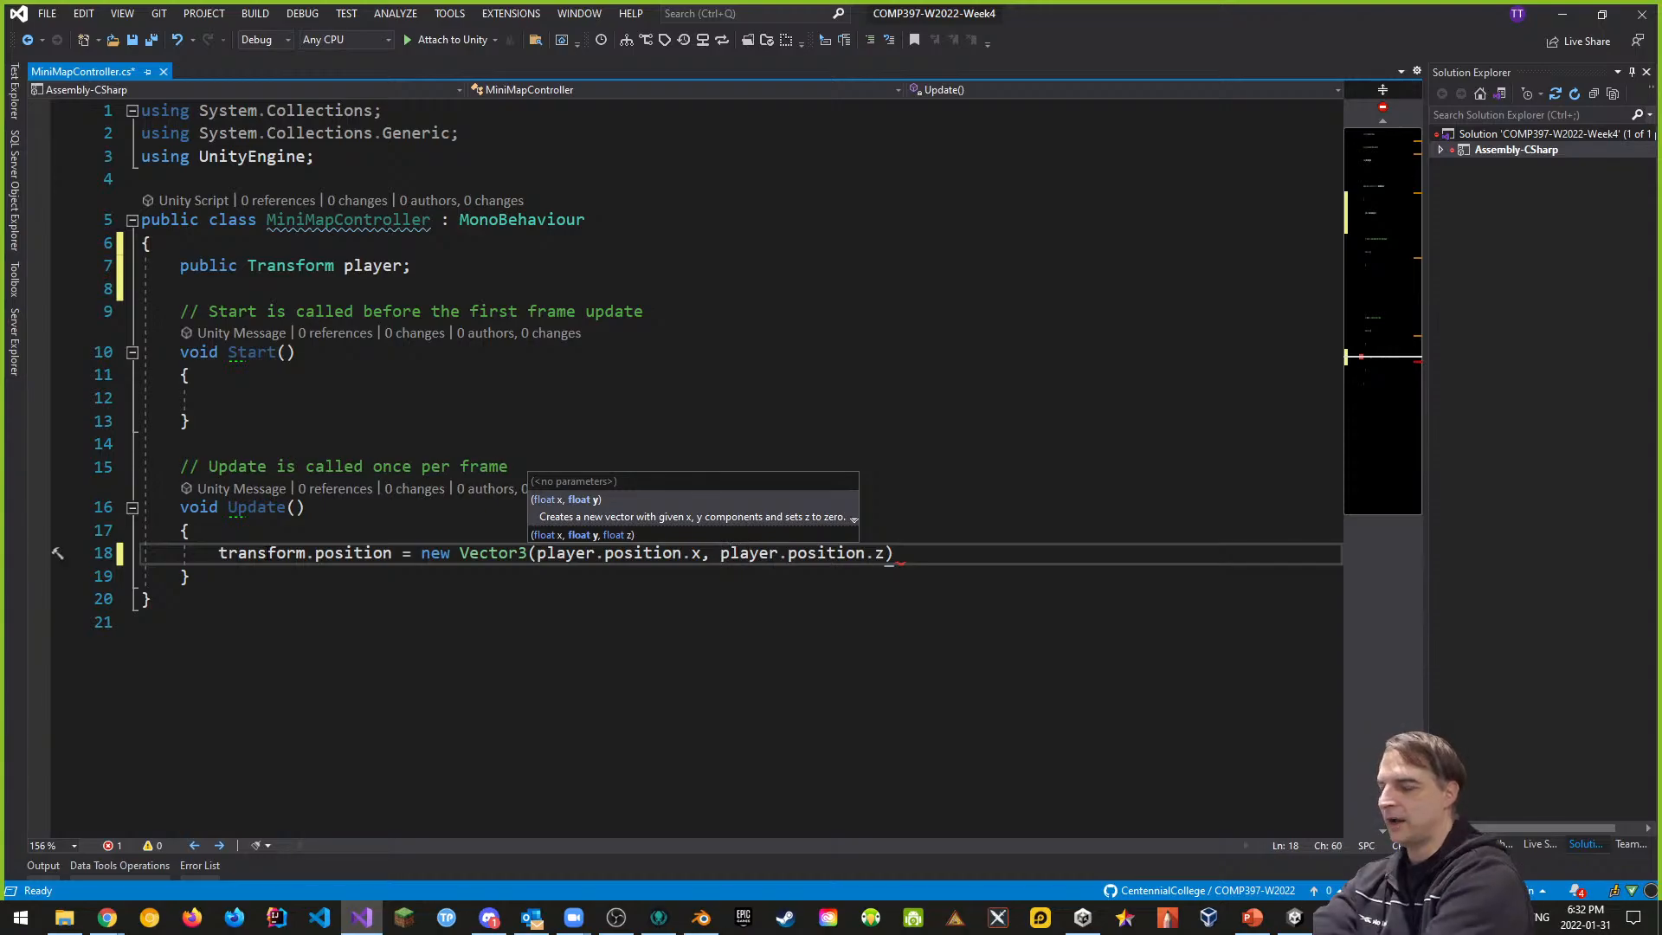
- Switch to Unity and set MiniMap Camera's Y position to 33
key(alt+Tab)
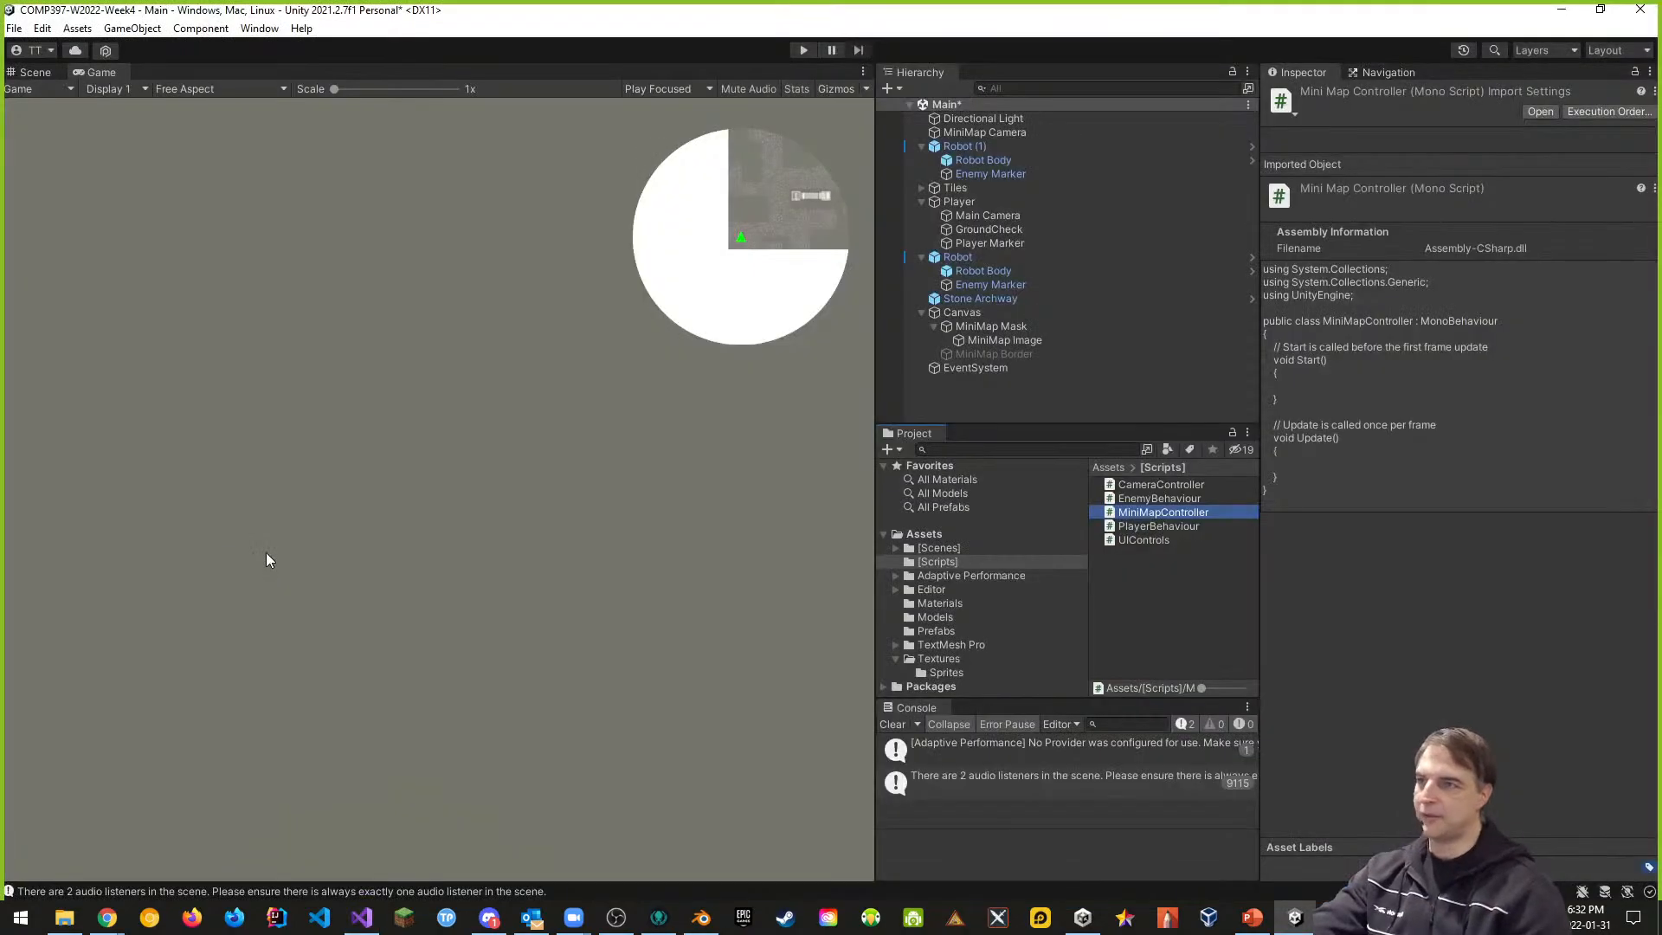
click(1022, 134)
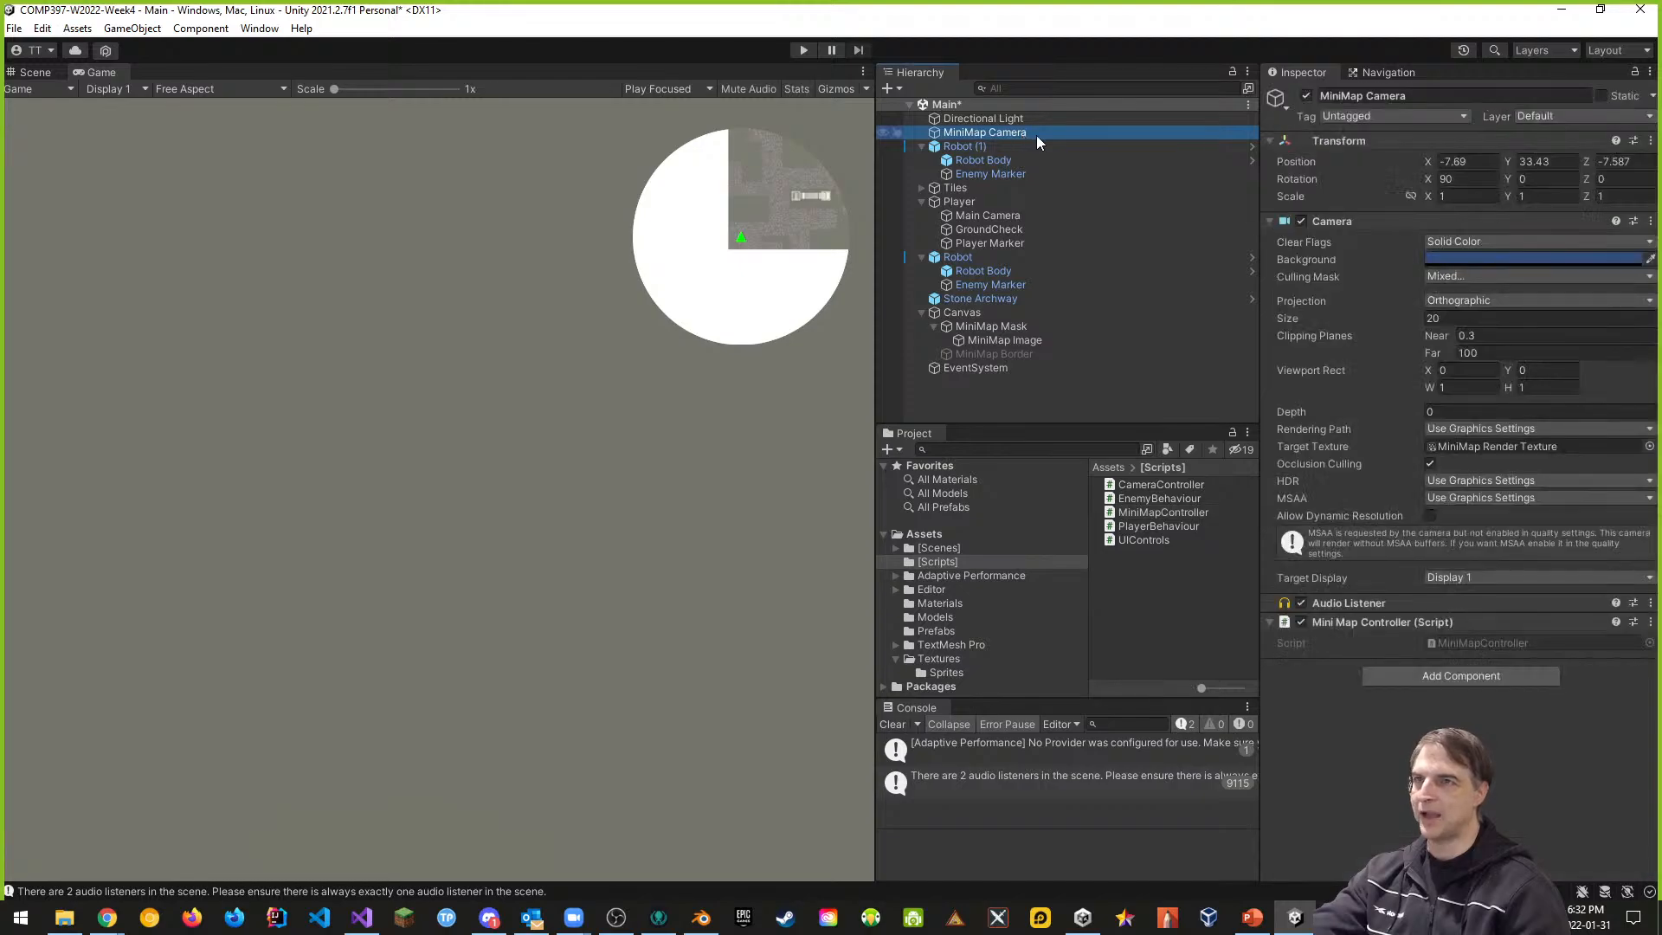
click(1560, 161)
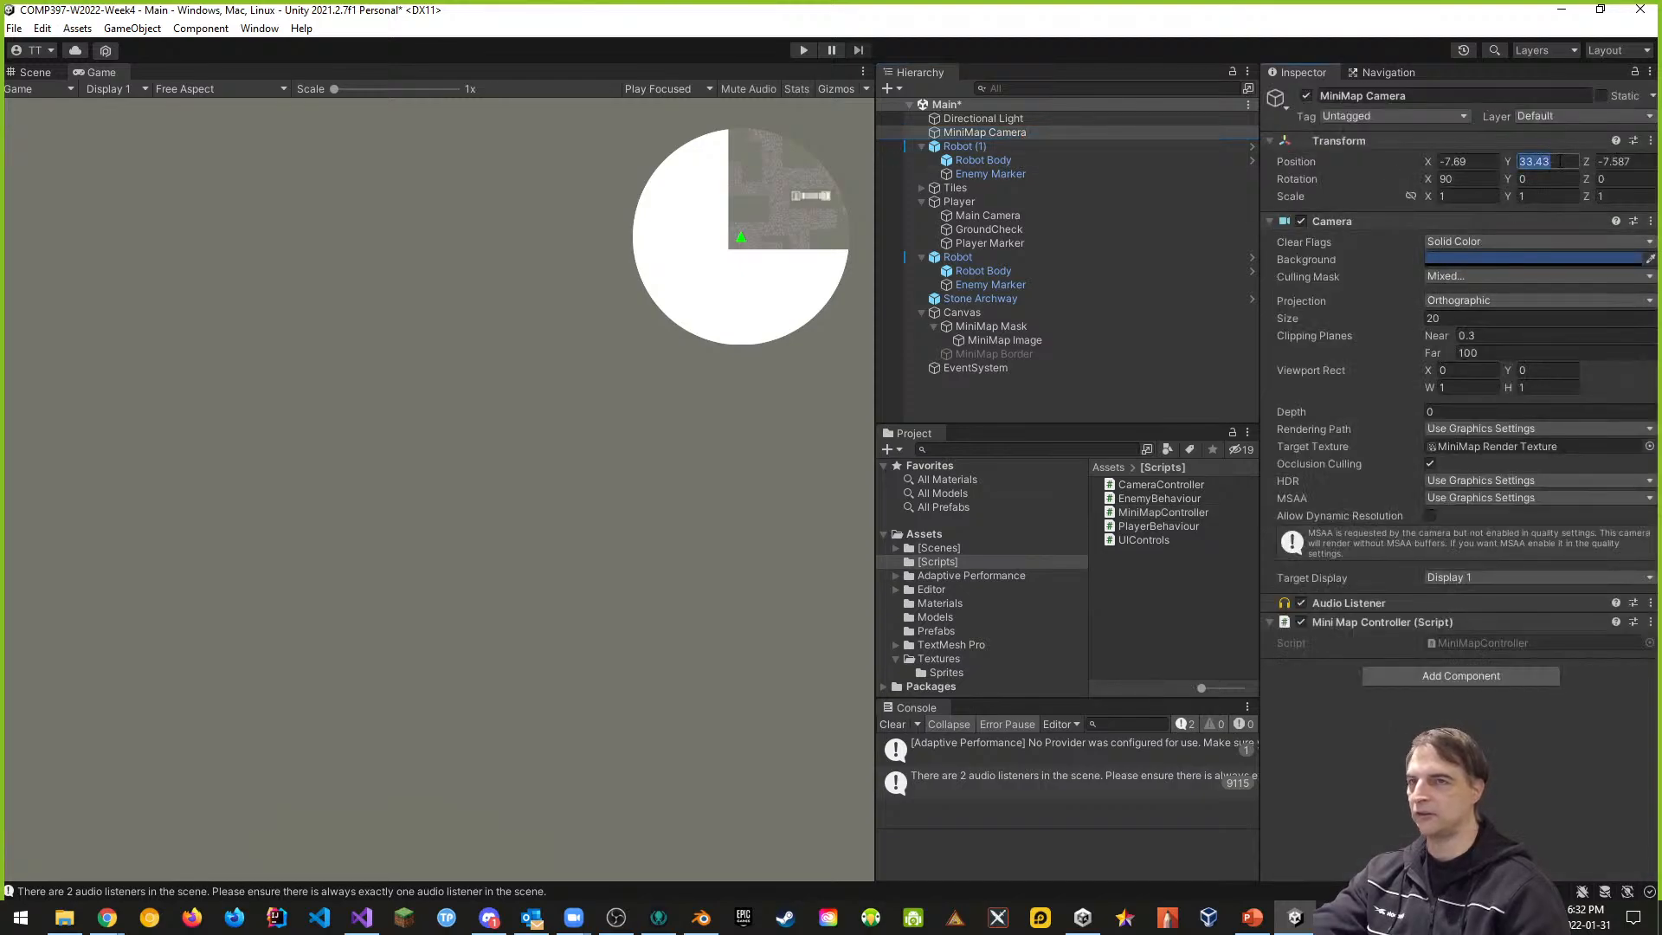
text(33)
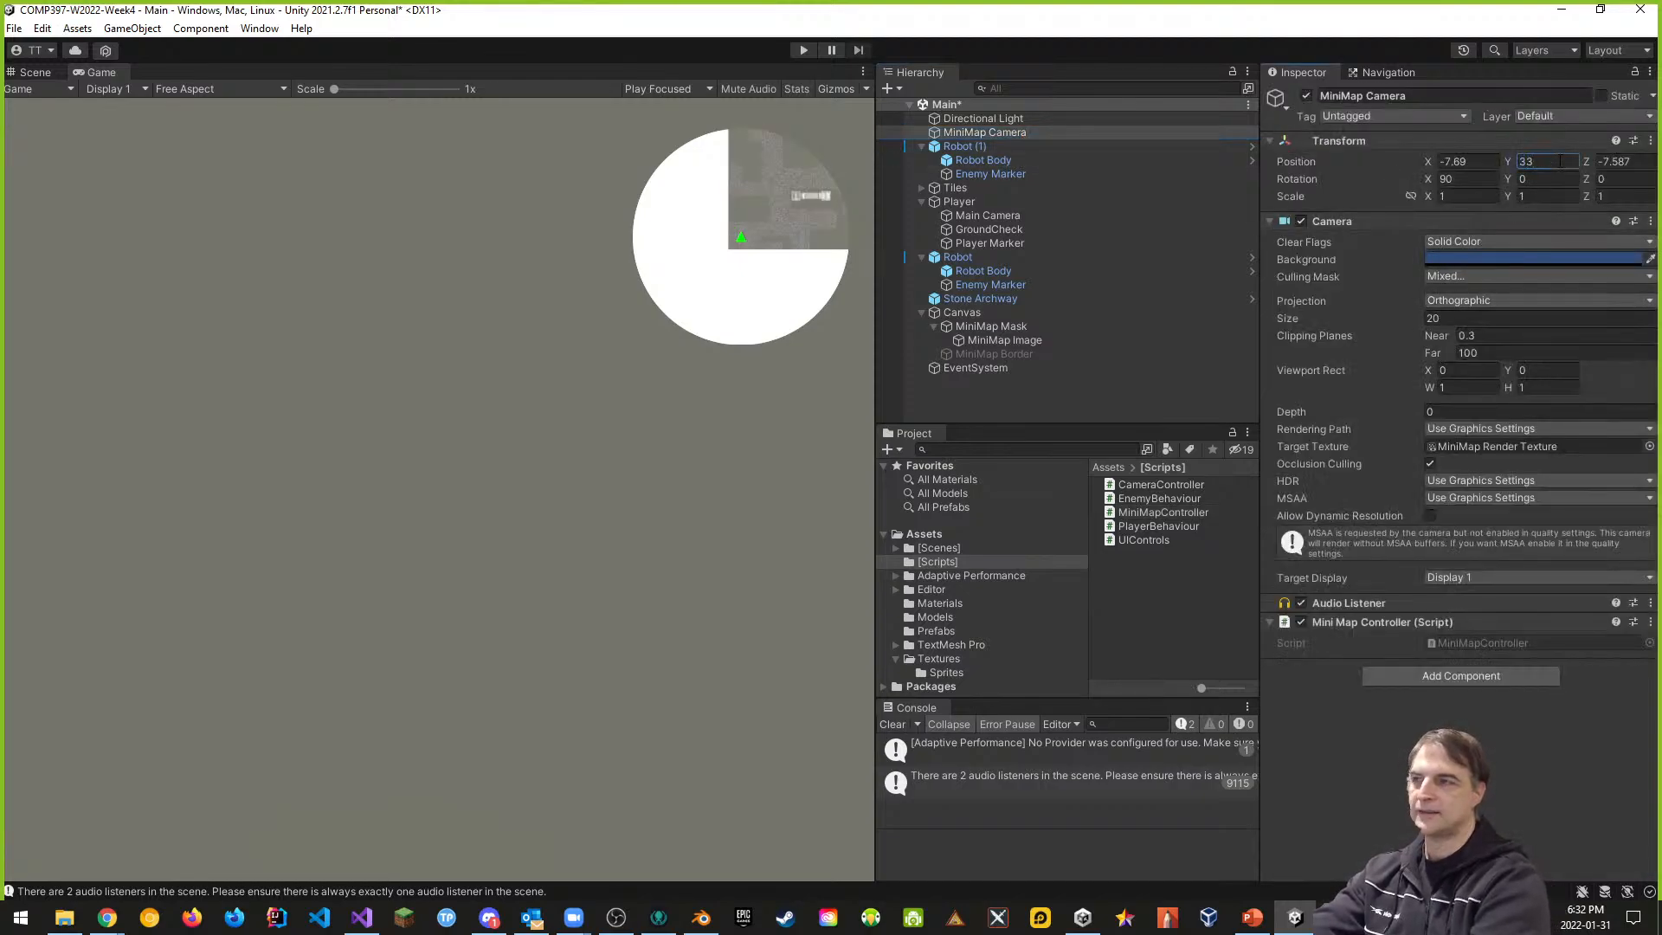
- Back in Visual Studio, insert 33.0f as the Vector3's y argument between player.position.x and player.position.z
key(alt+Tab)
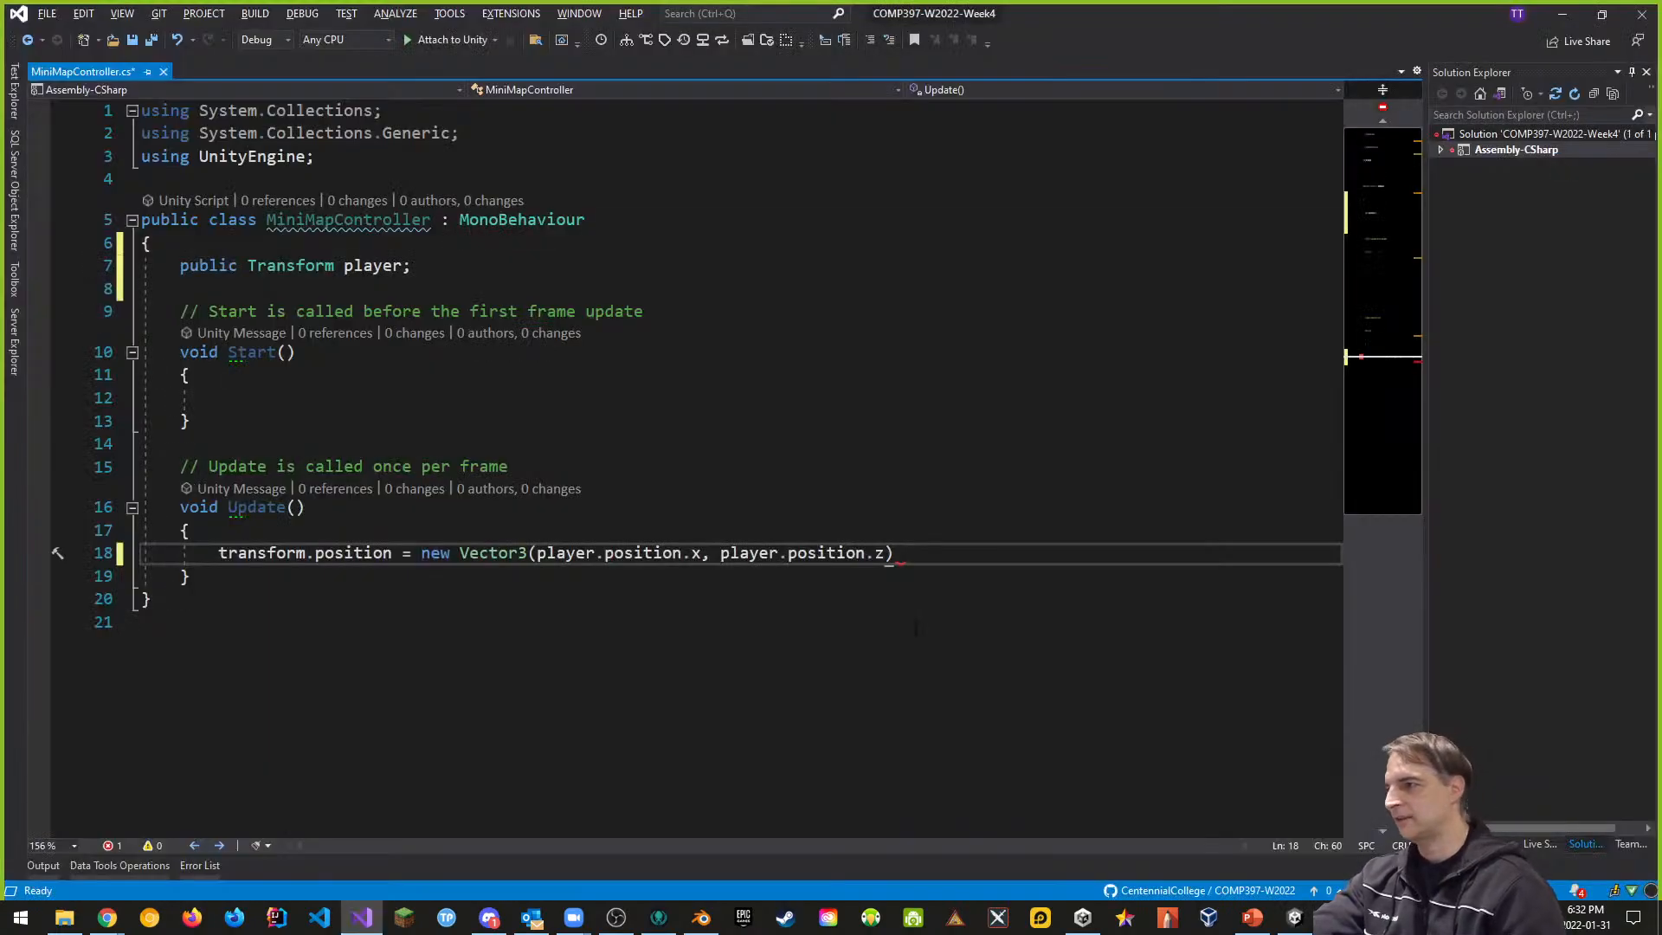
text(33.)
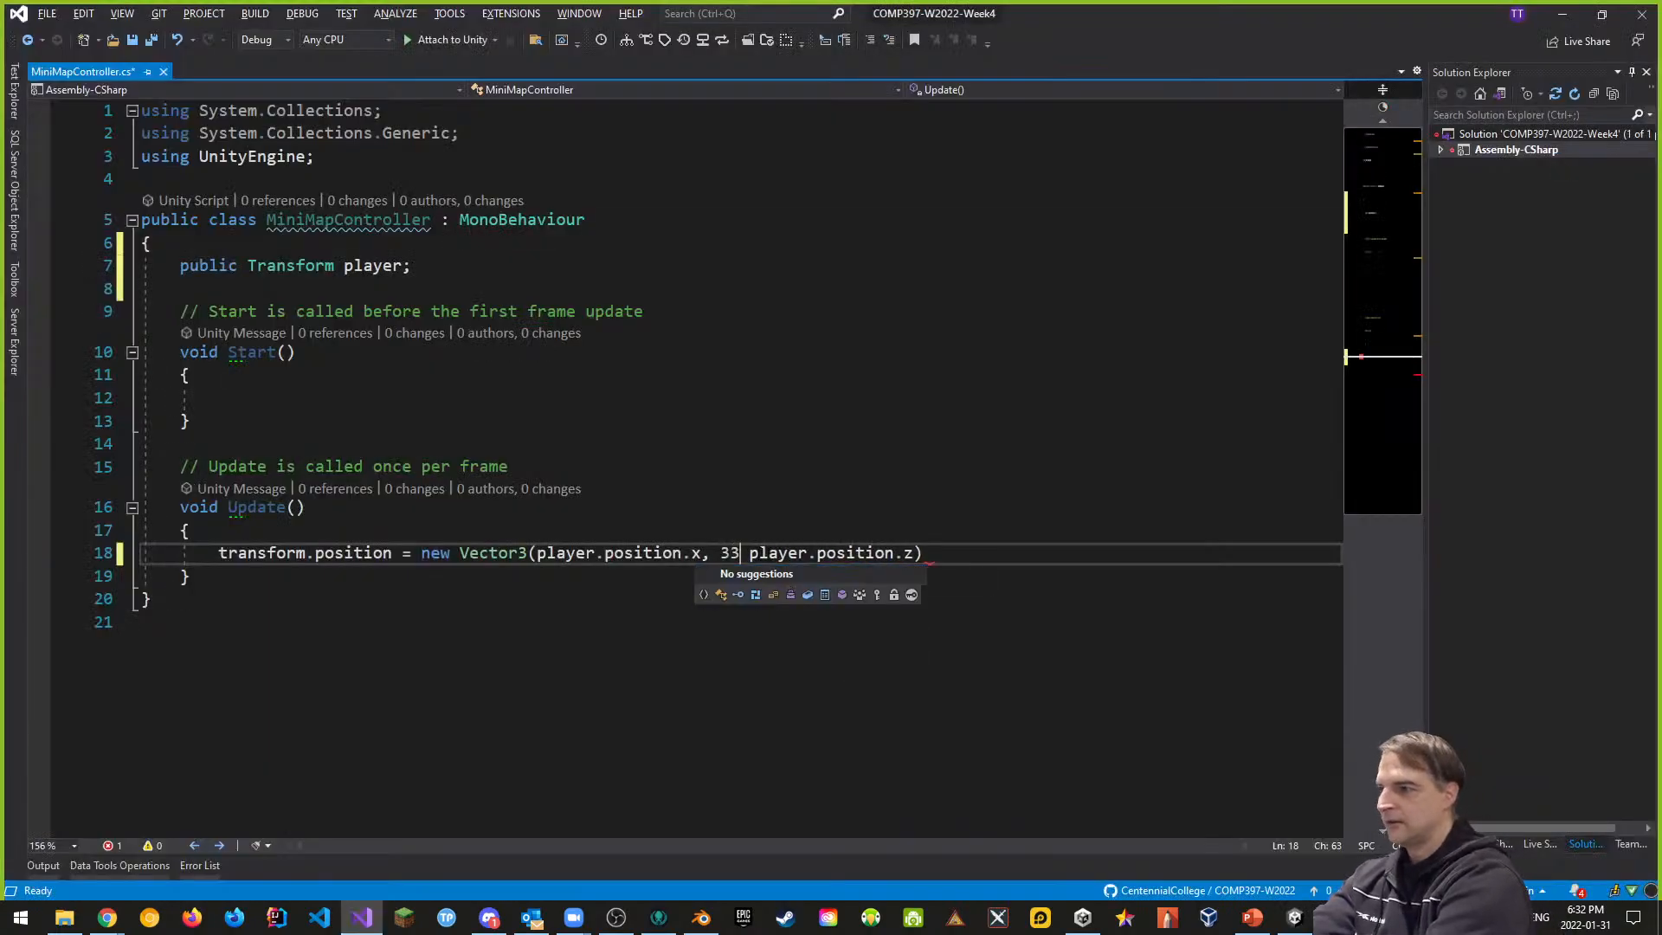
text(0f,)
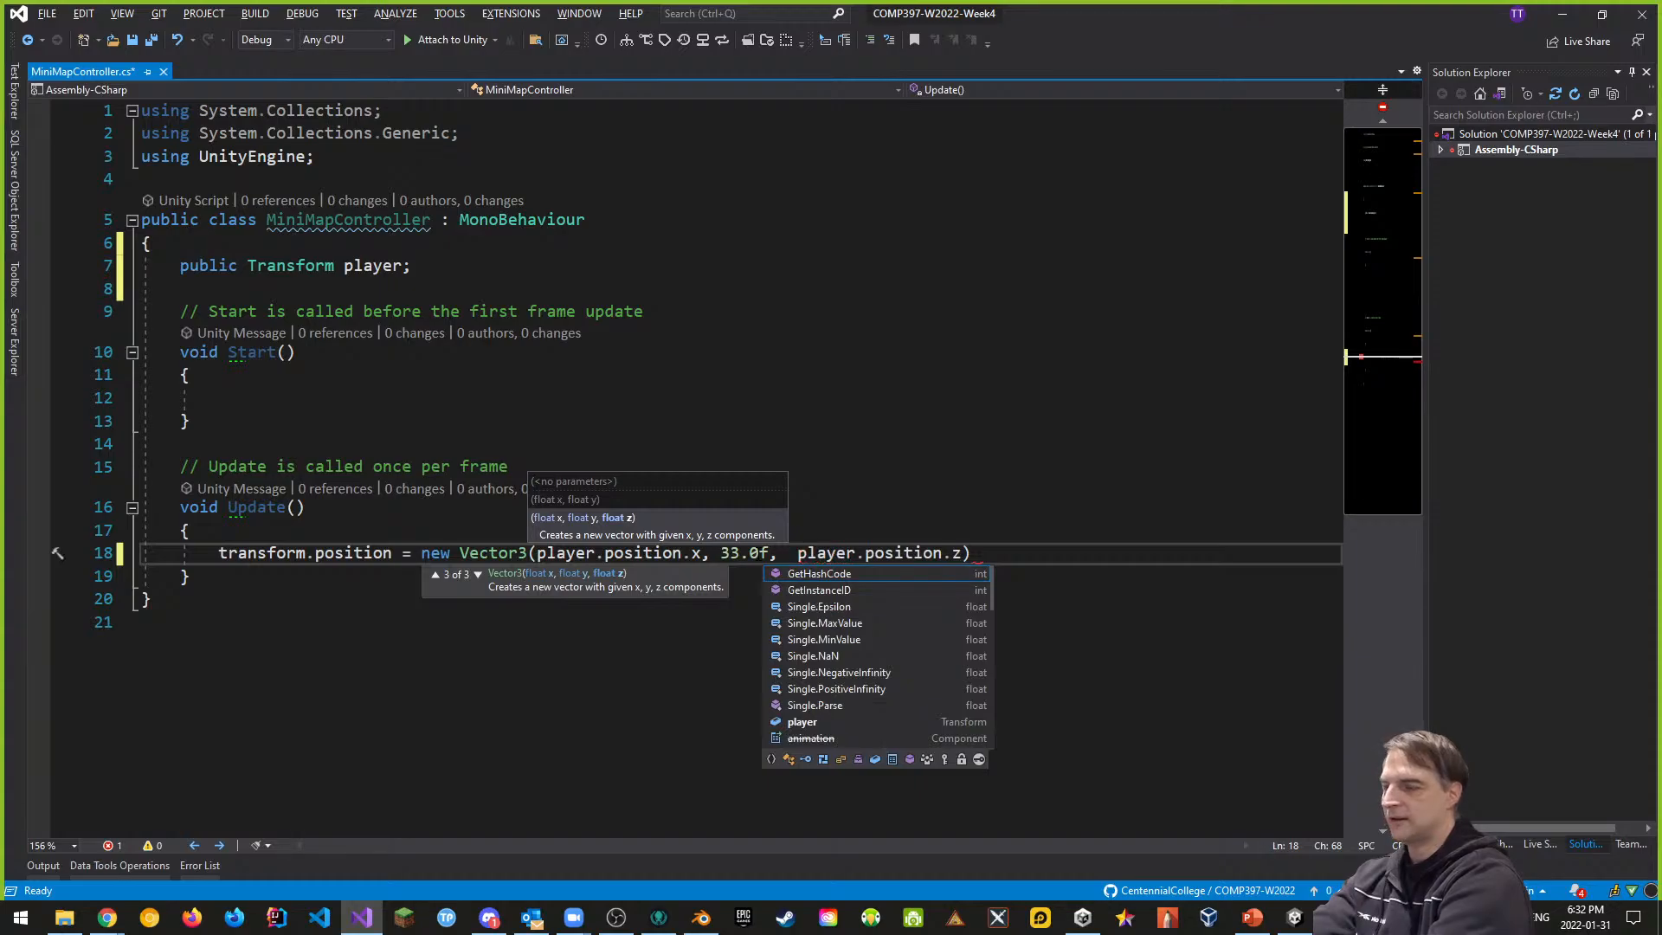
click(1004, 468)
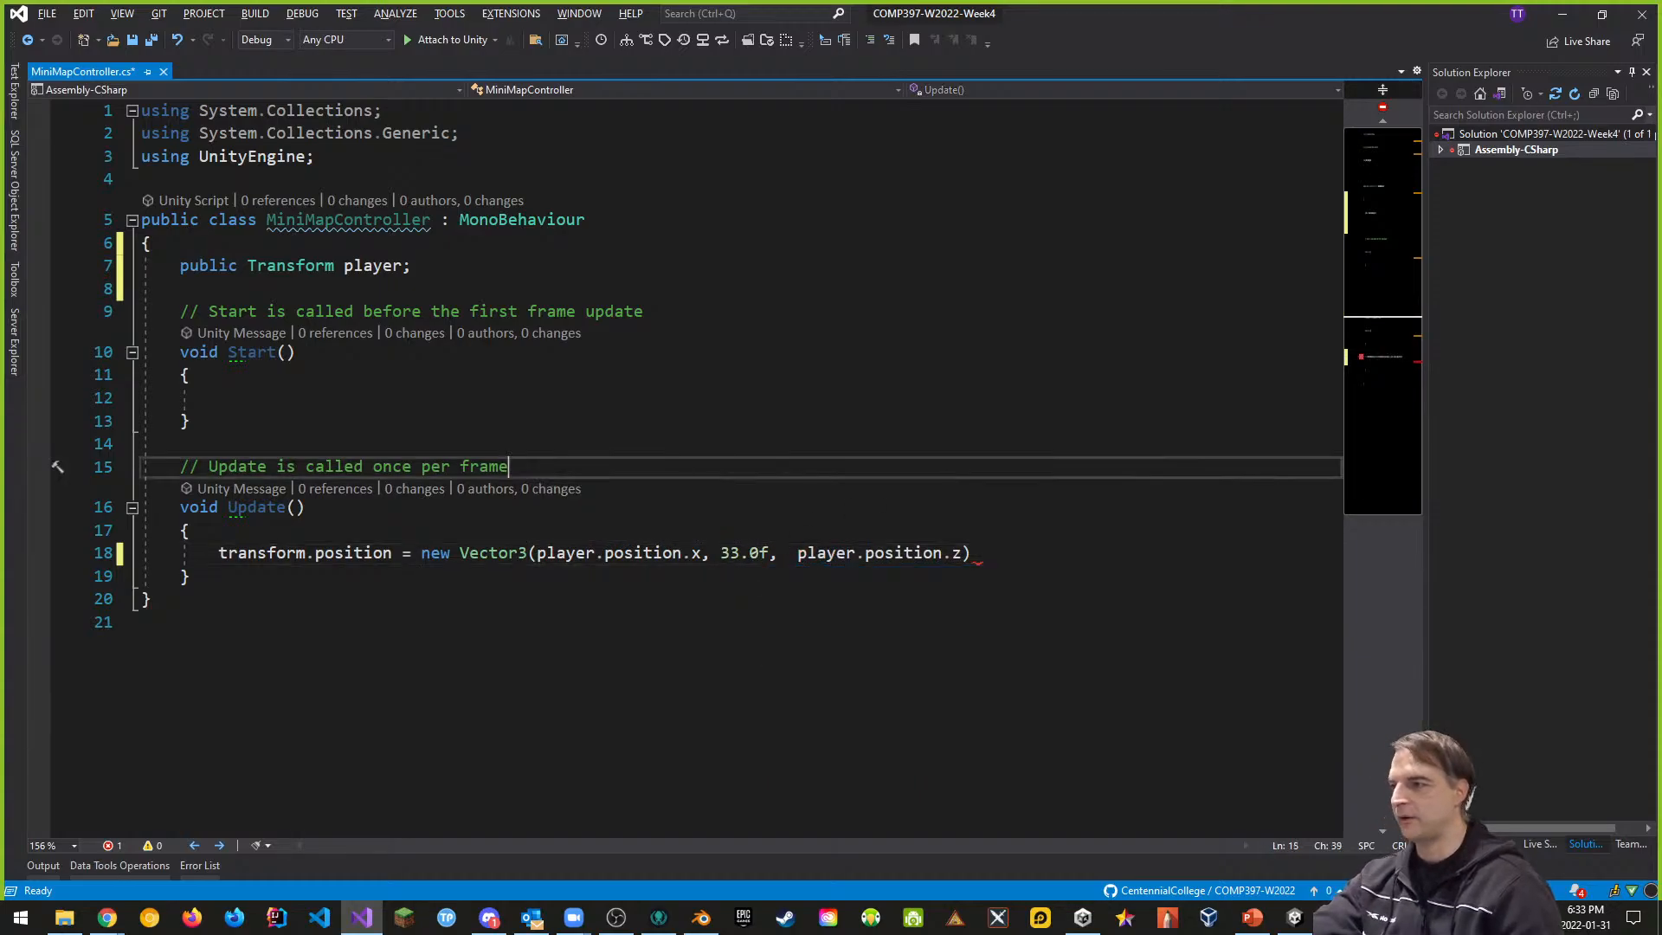
- End the transform.position assignment in Update() with a semicolon and save the MiniMapController script
click(1009, 560)
text(;)
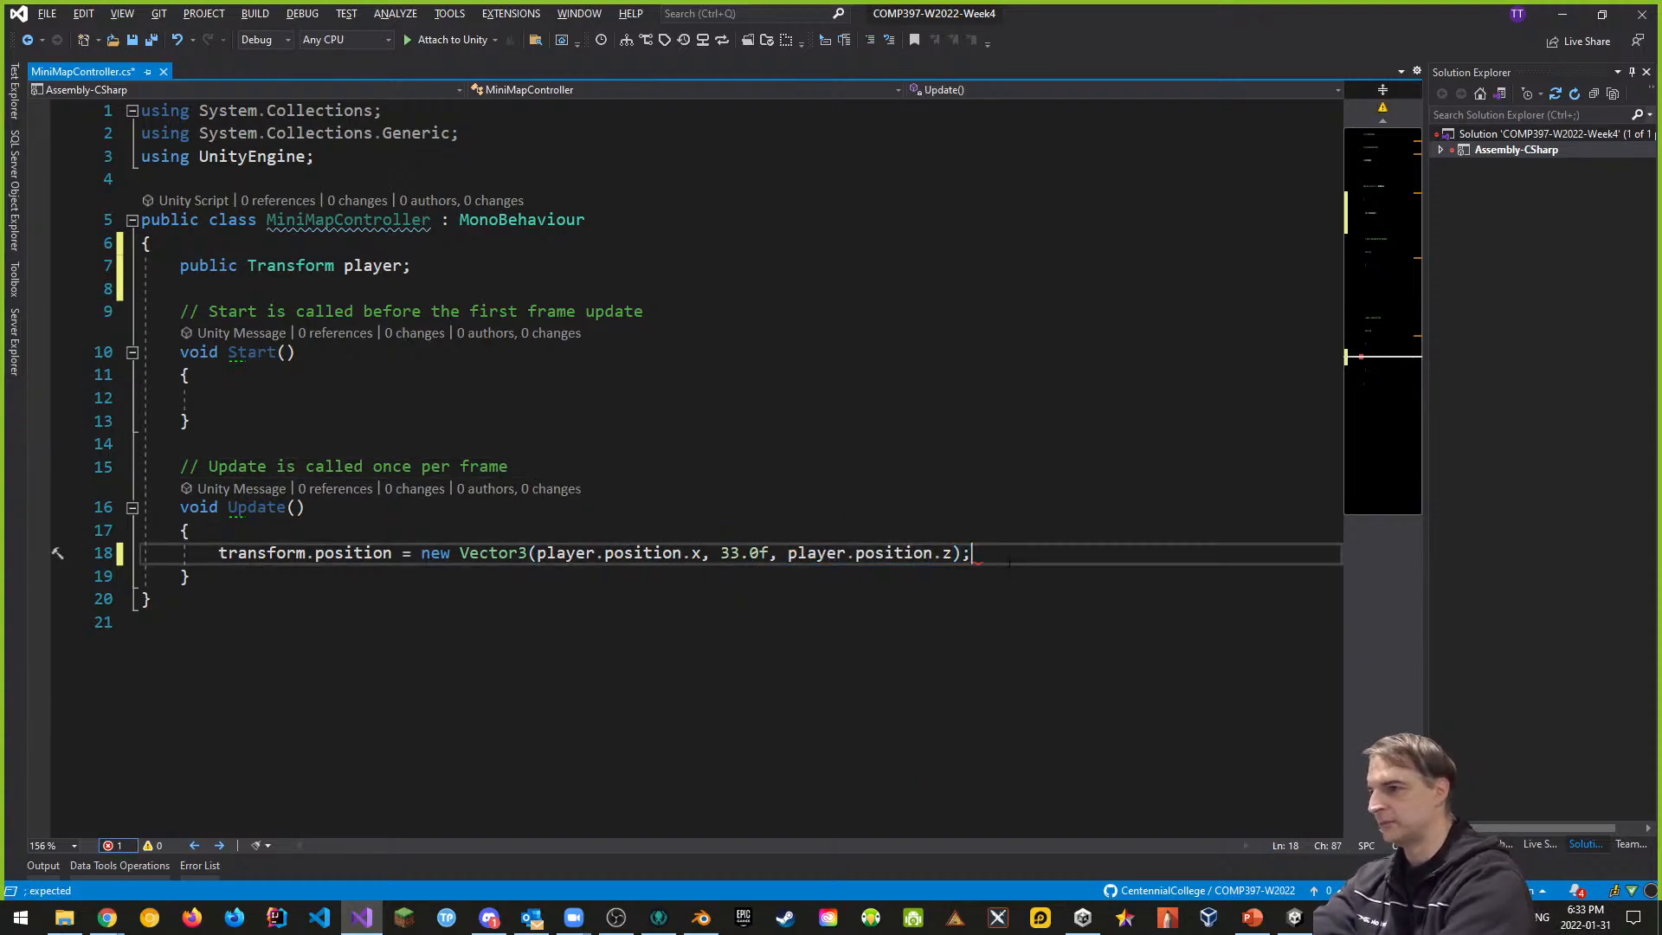
click(1027, 464)
key(ctrl+s)
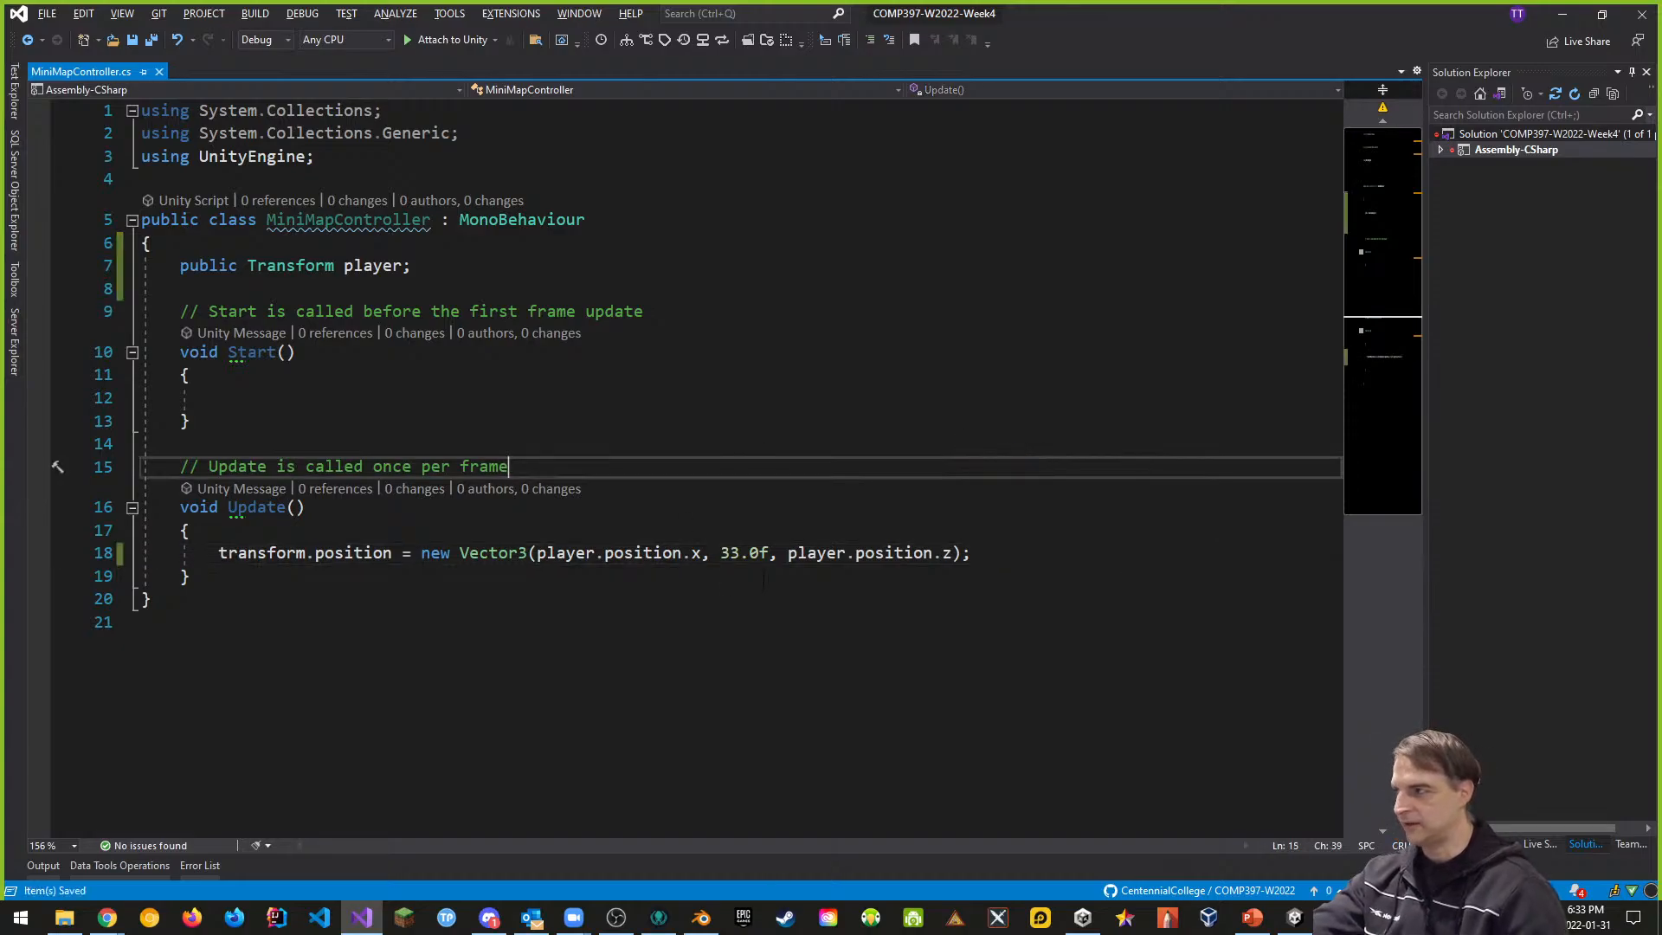
- Delete the empty Start() method with its comment and the blank line after it, and save the script
drag(227, 430, 181, 312)
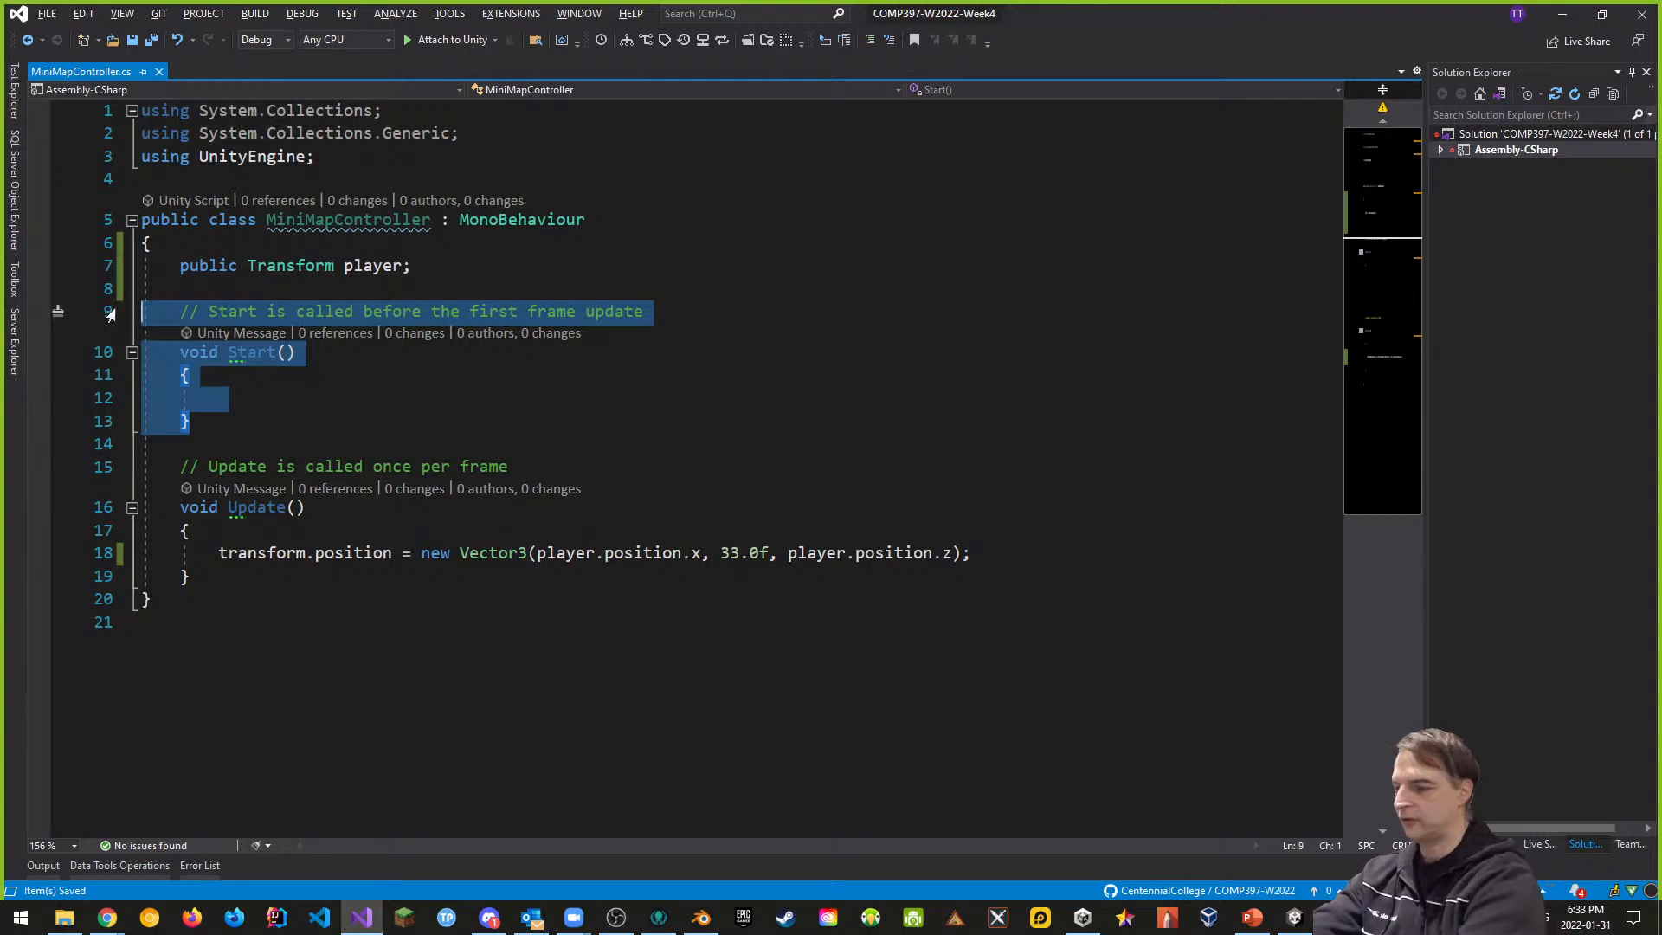
key(Delete)
key(Delete)
key(Delete)
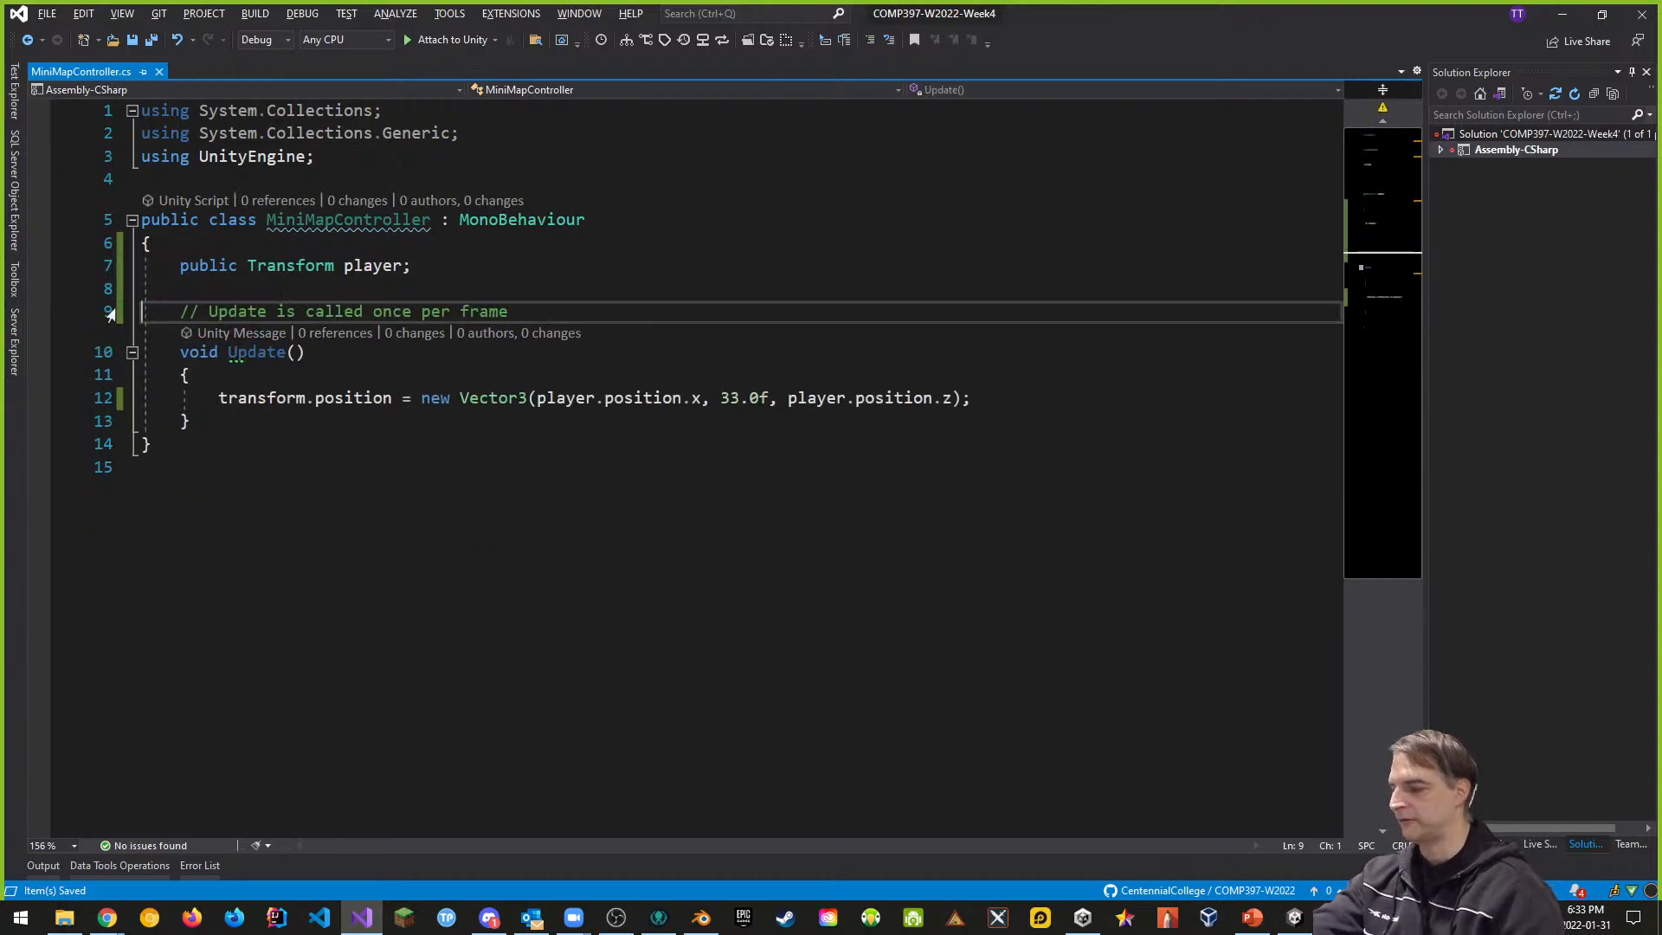
key(ctrl+s)
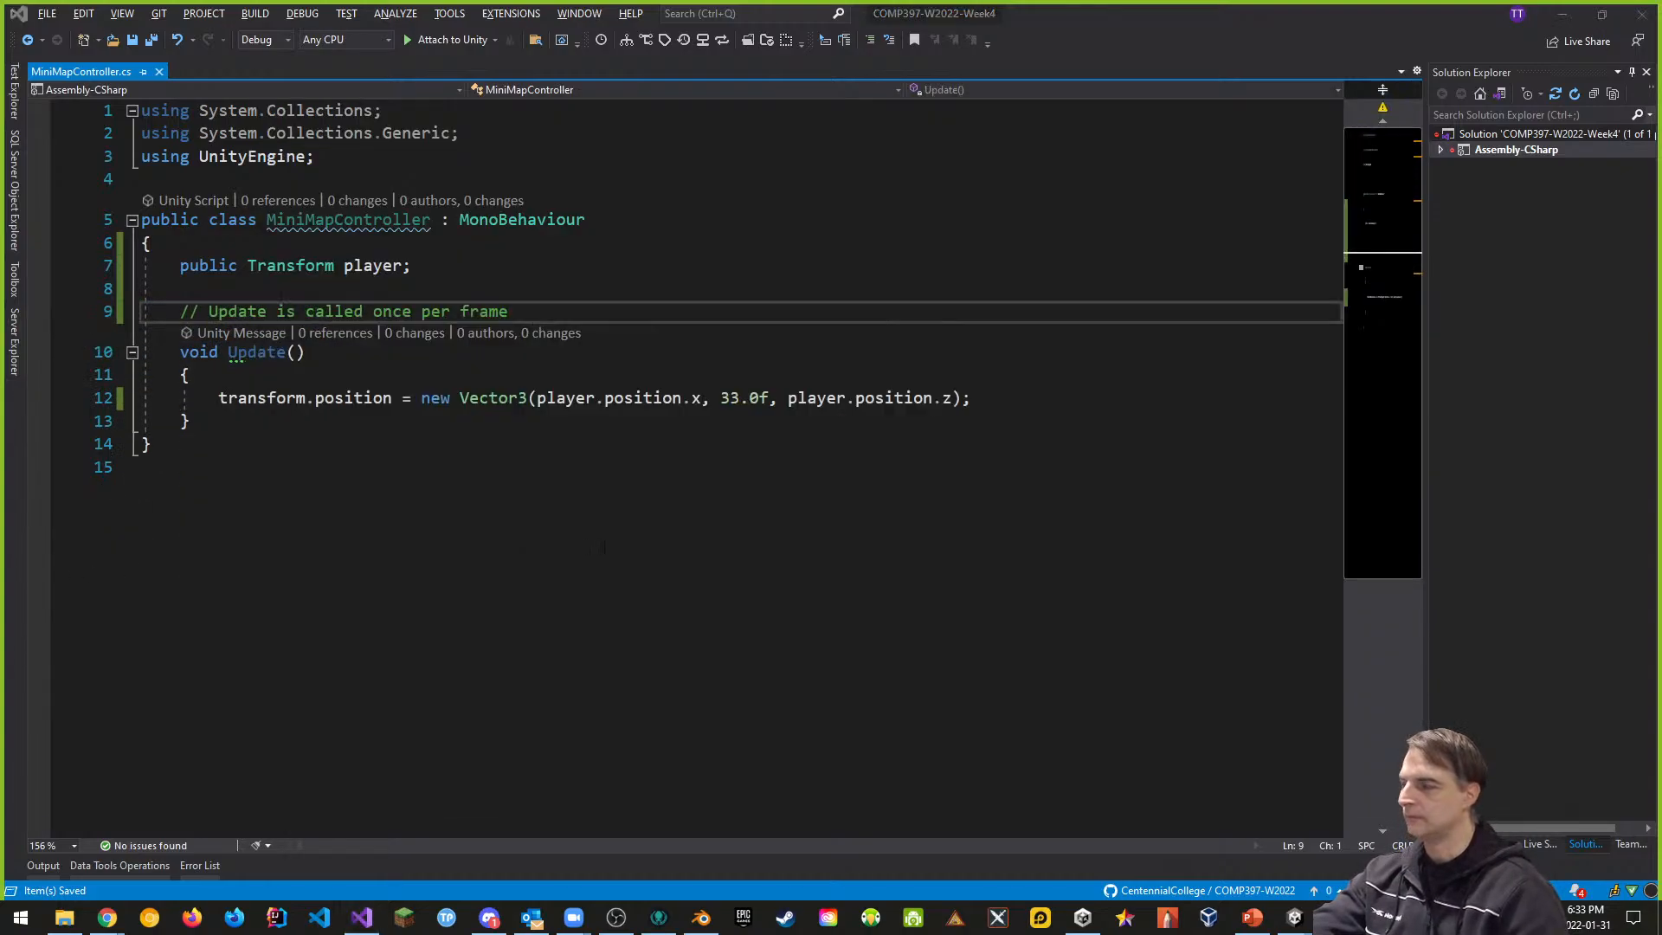
key(alt+Tab)
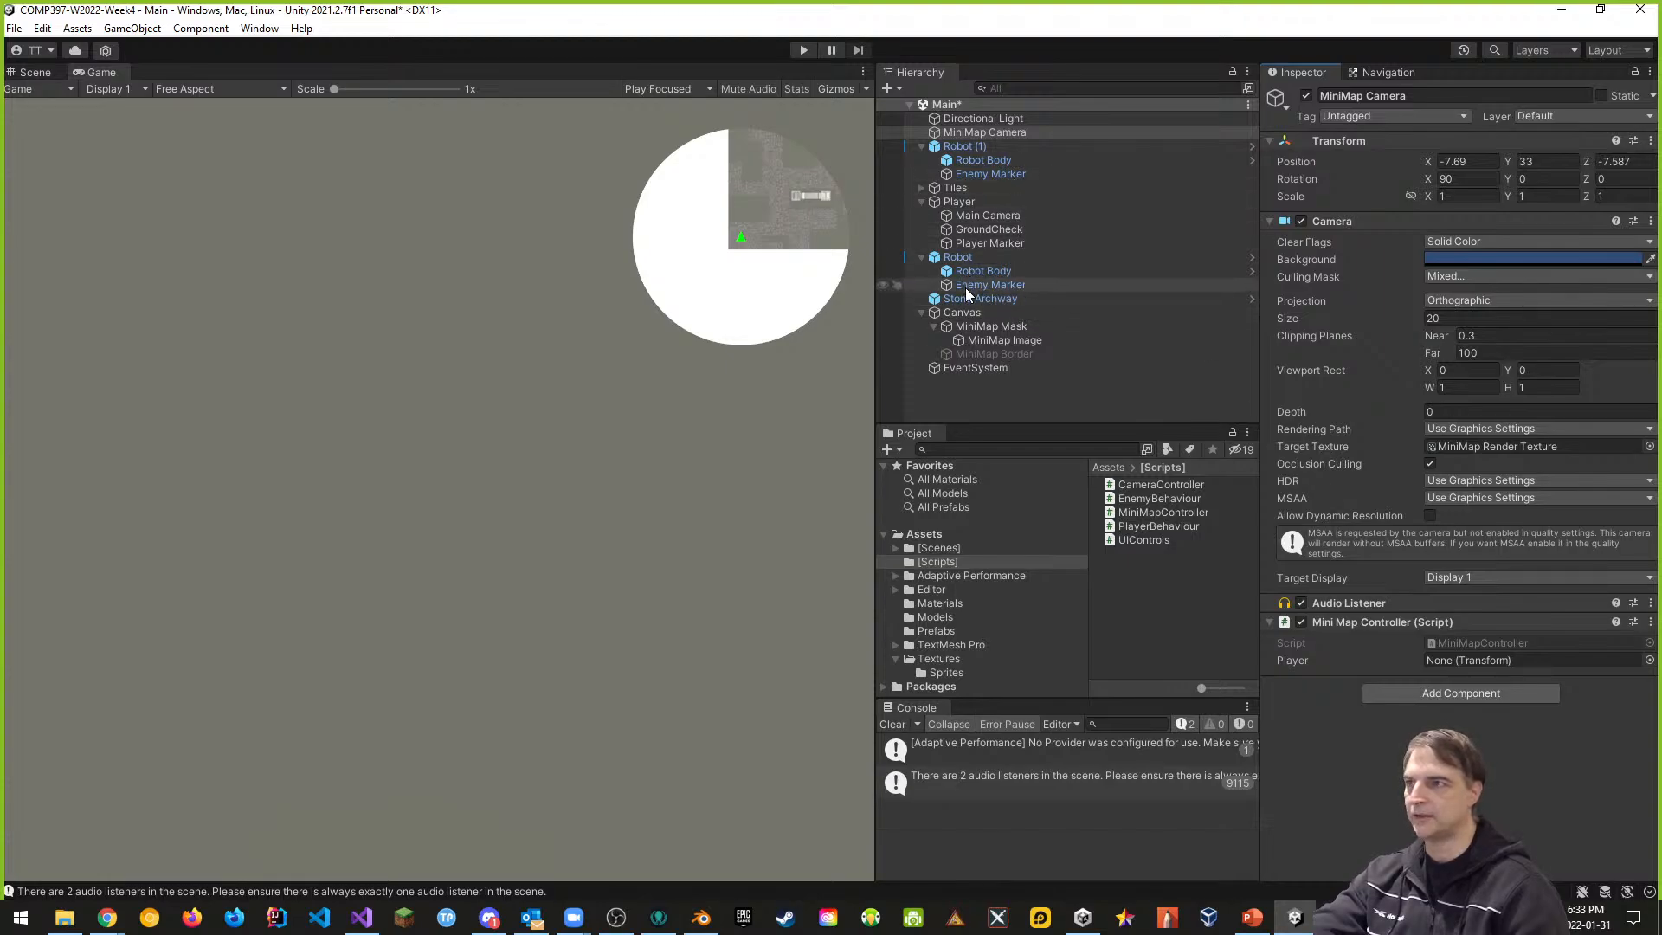
drag(958, 201, 1469, 659)
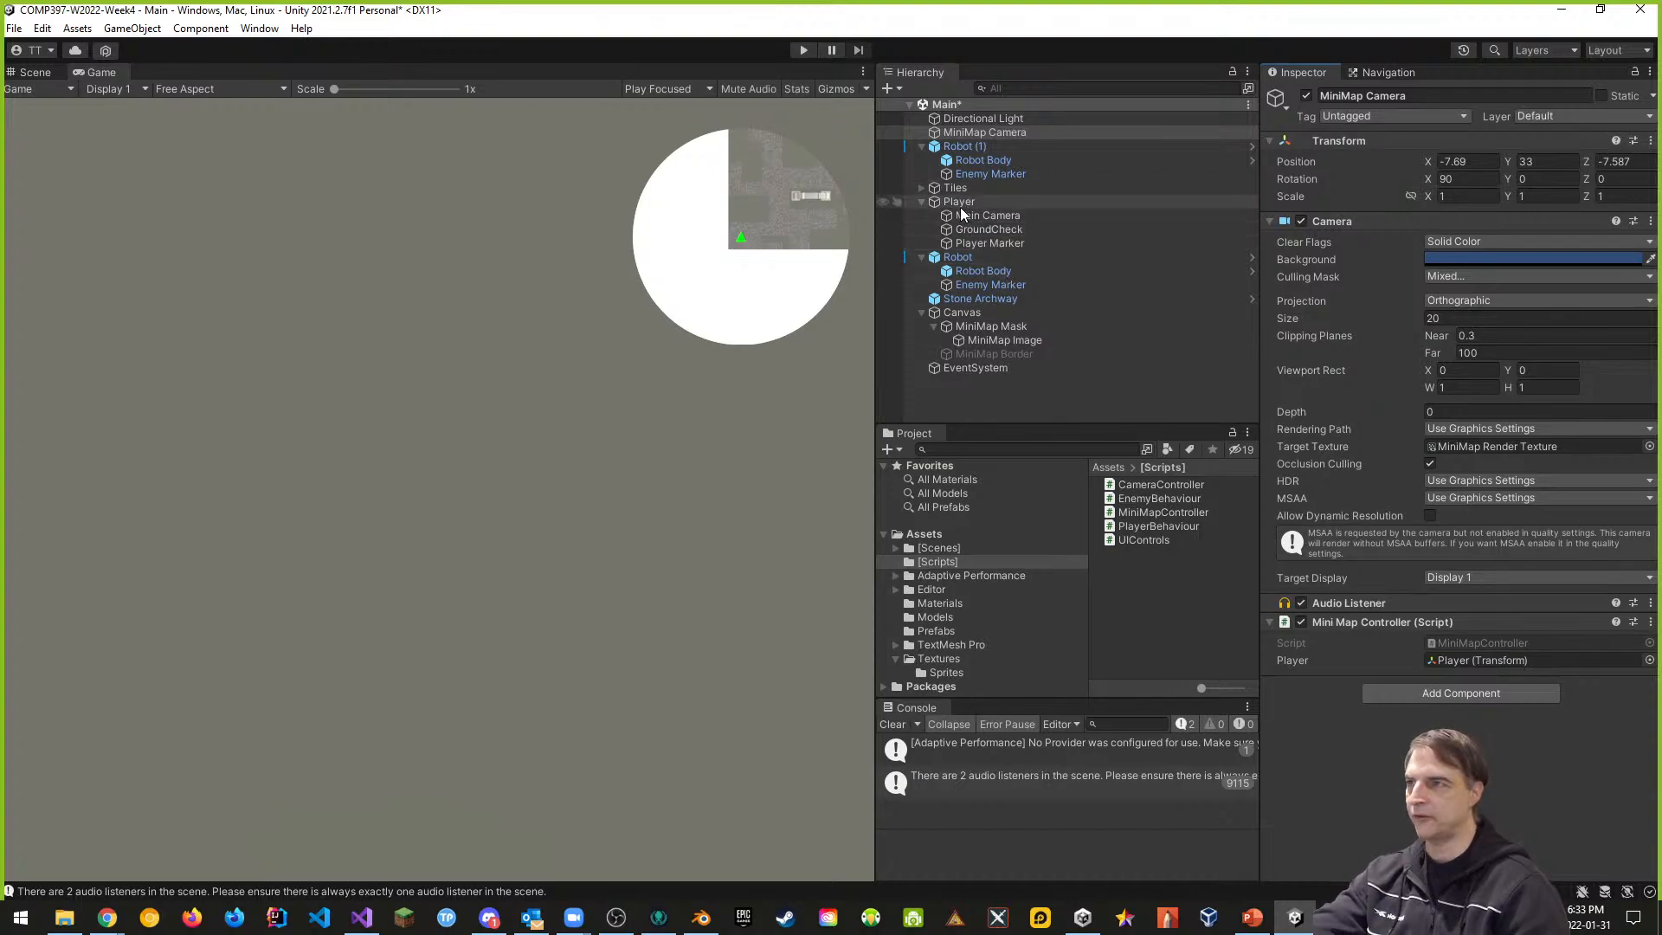
- Make the Player object a prefab in the Prefabs folder, and save the scene with the Console cleared
drag(960, 204, 1061, 547)
drag(974, 625, 931, 629)
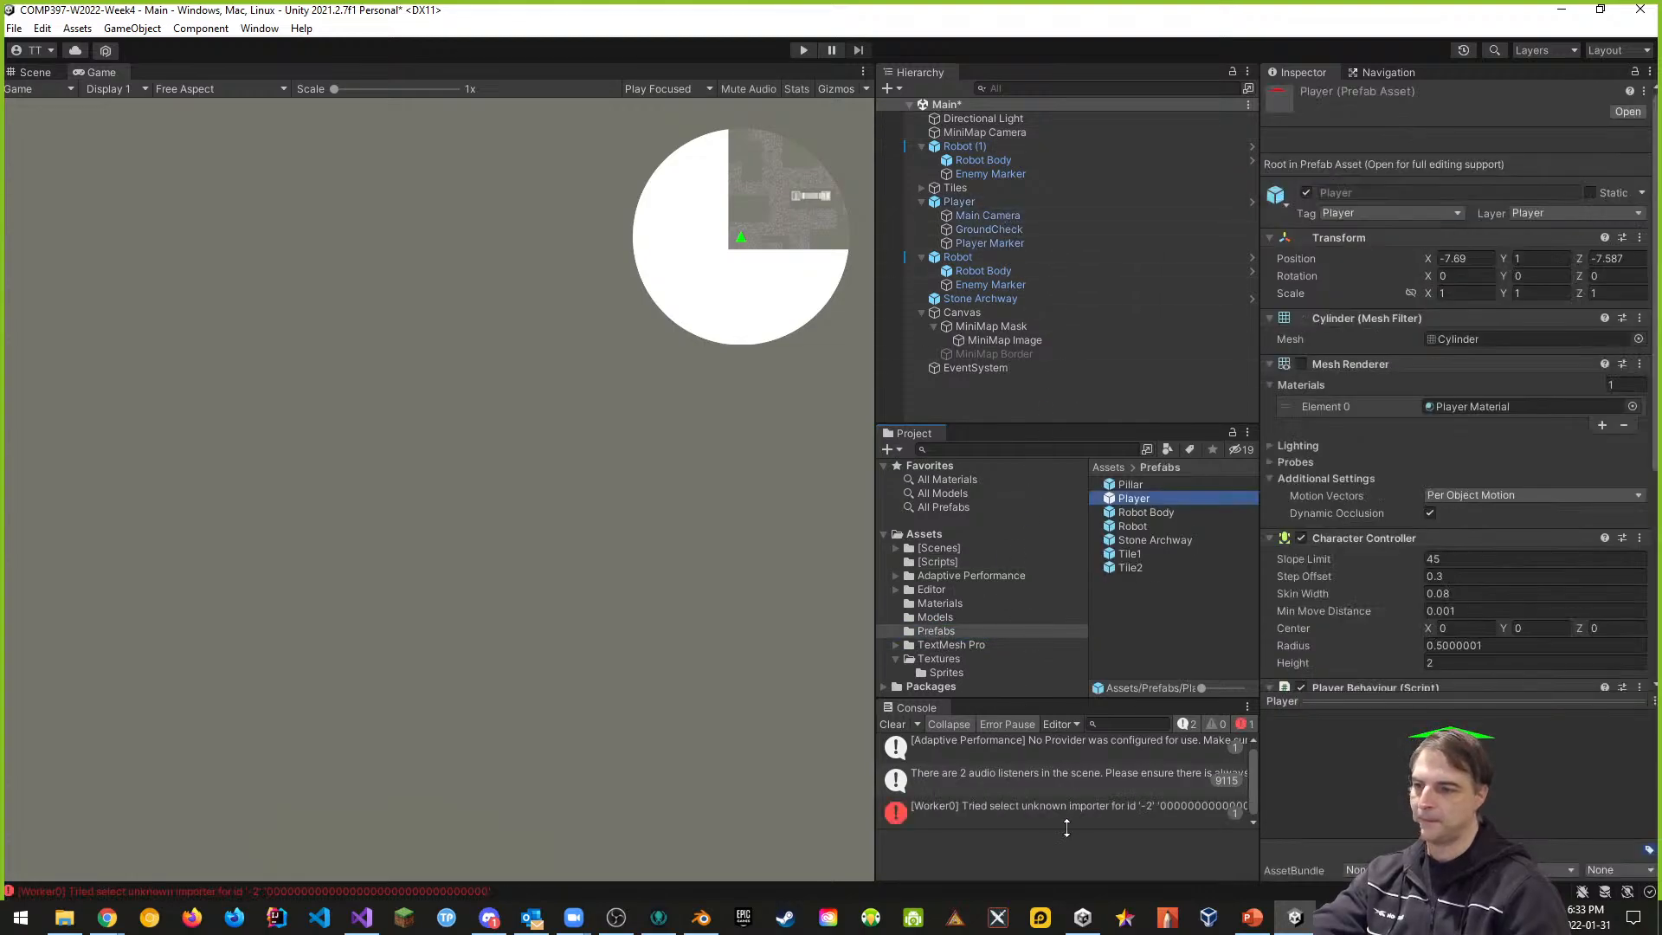
click(890, 724)
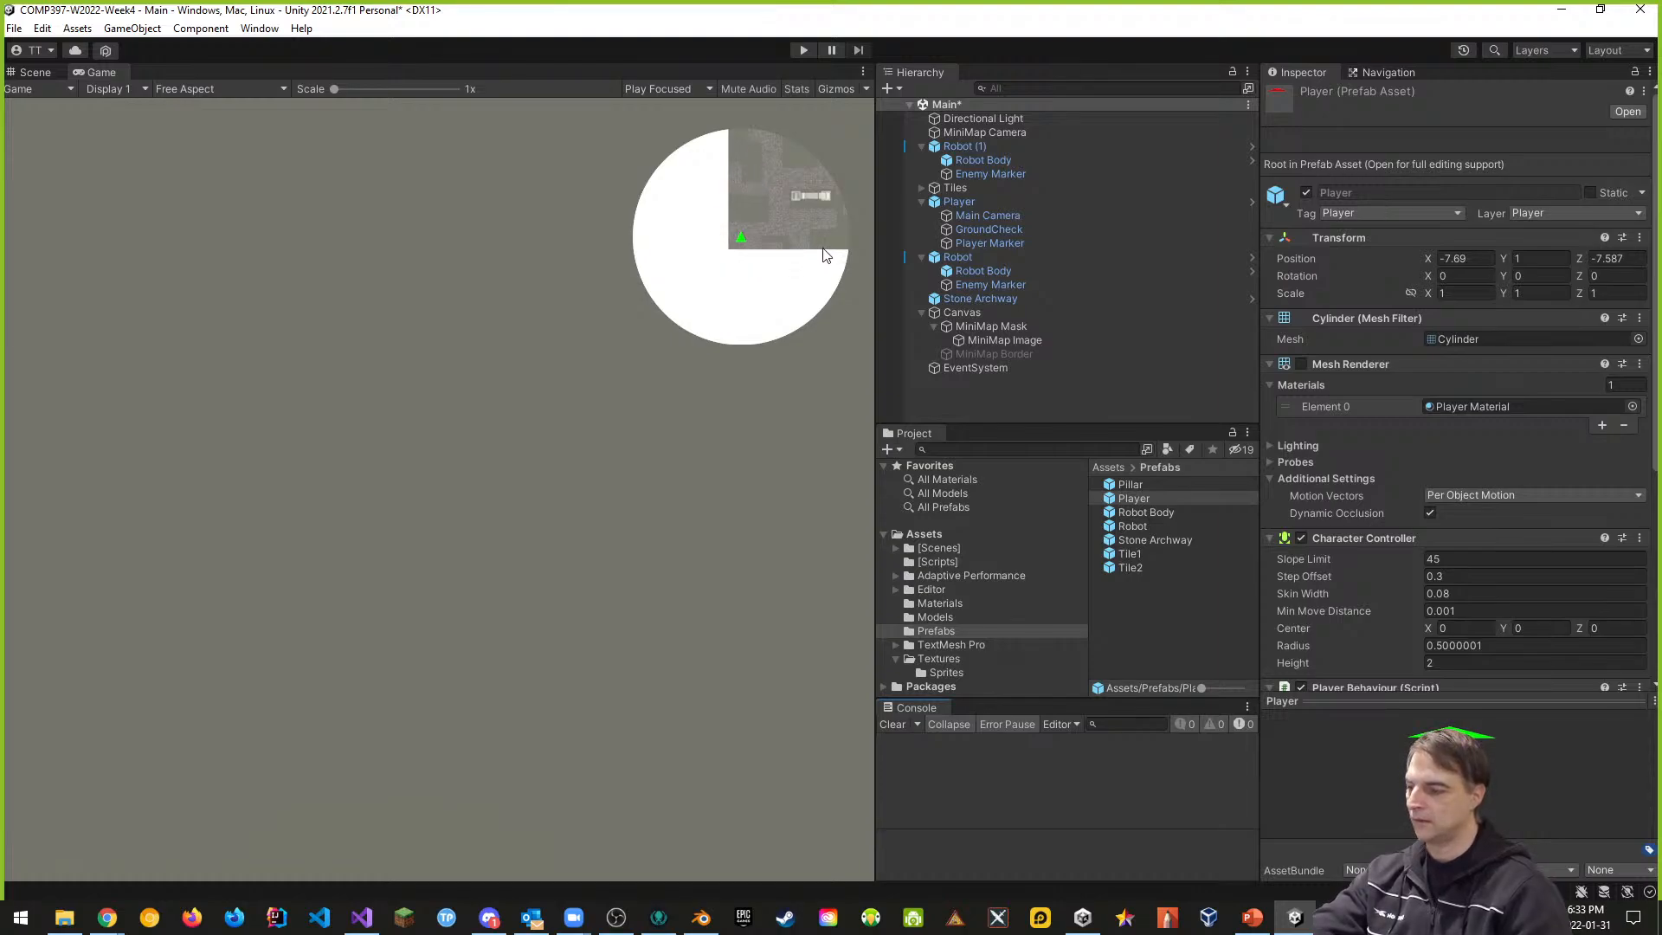
key(ctrl+s)
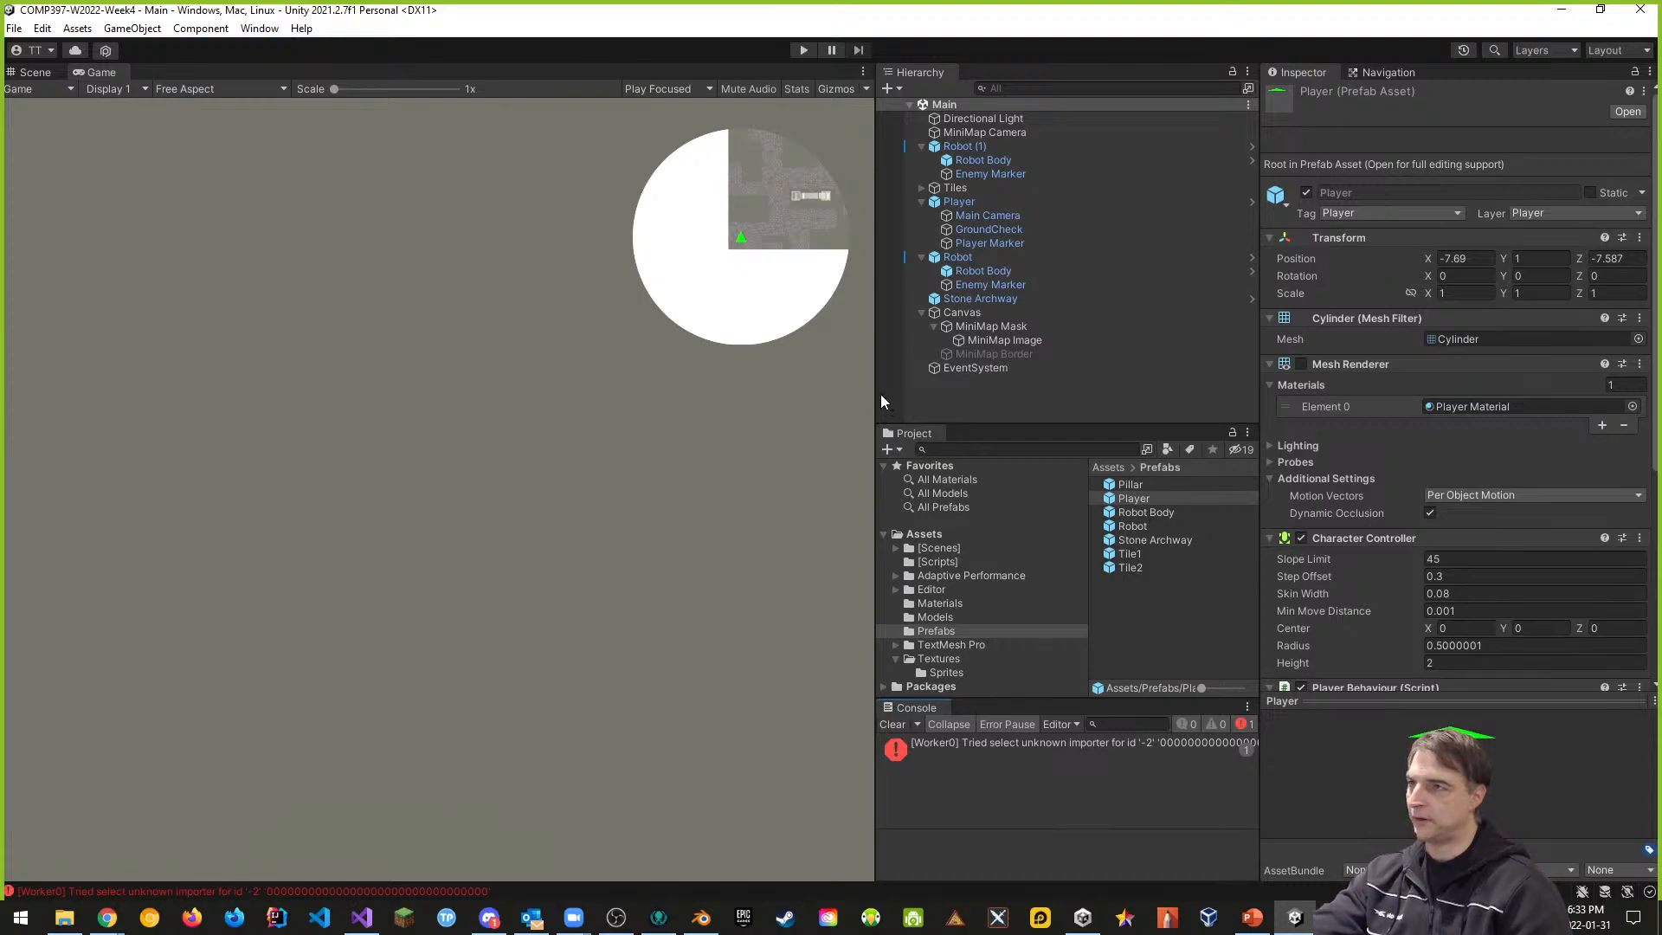
- Play the scene and walk the player around to check that the minimap follows the player, and stop play mode
click(803, 50)
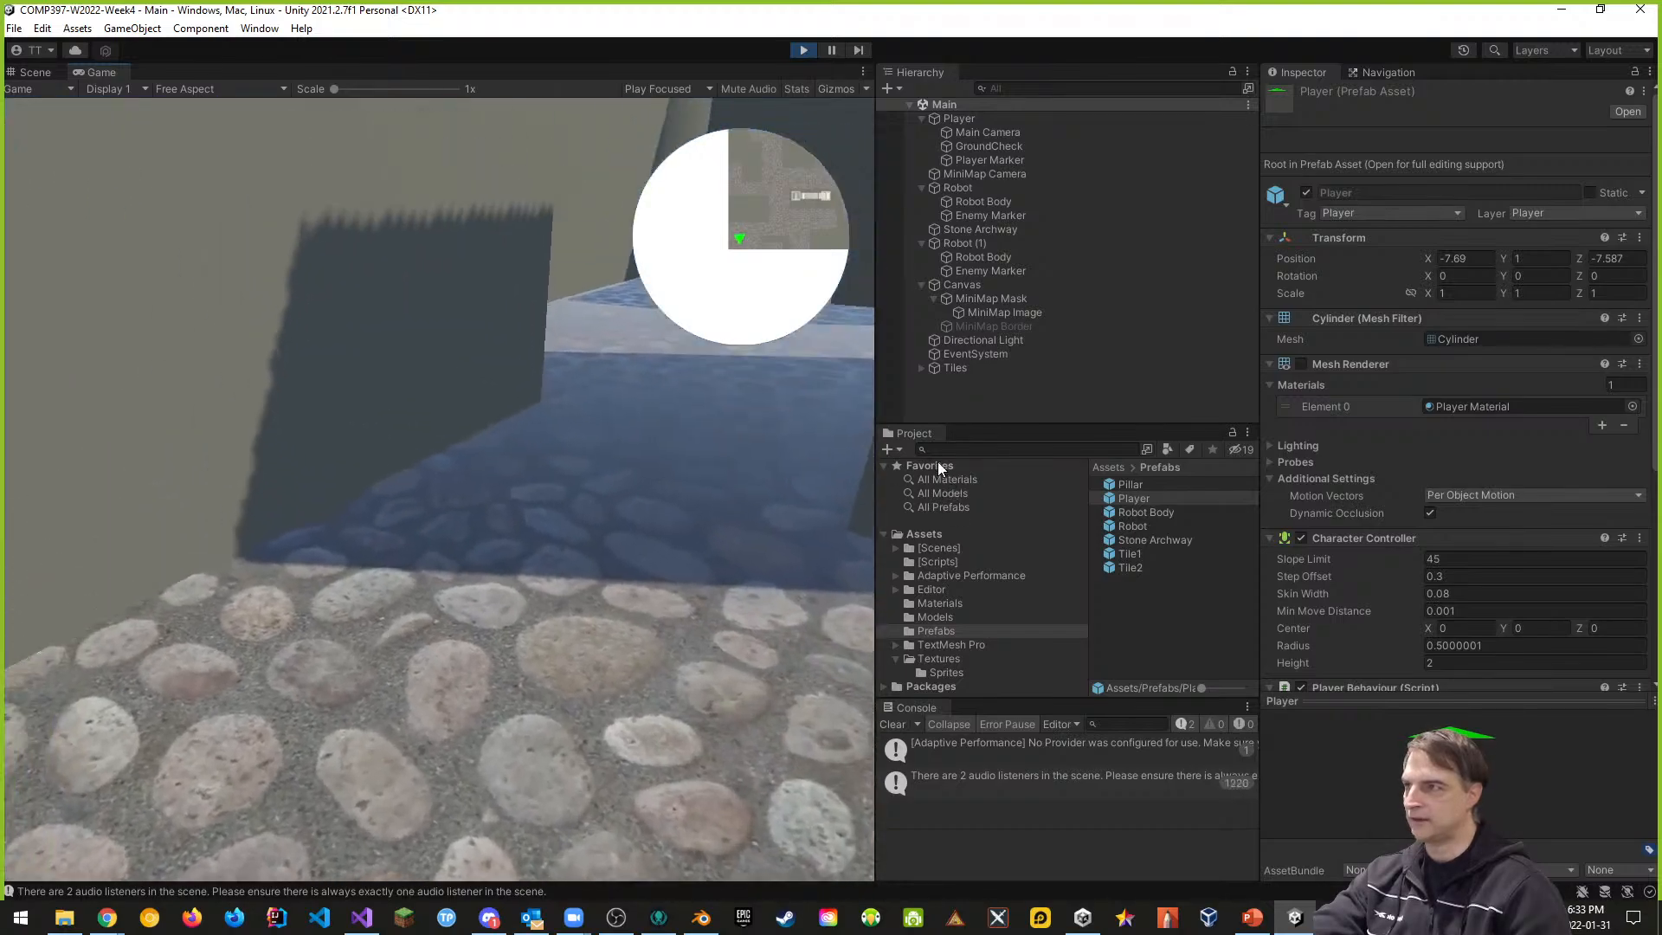
key(w)
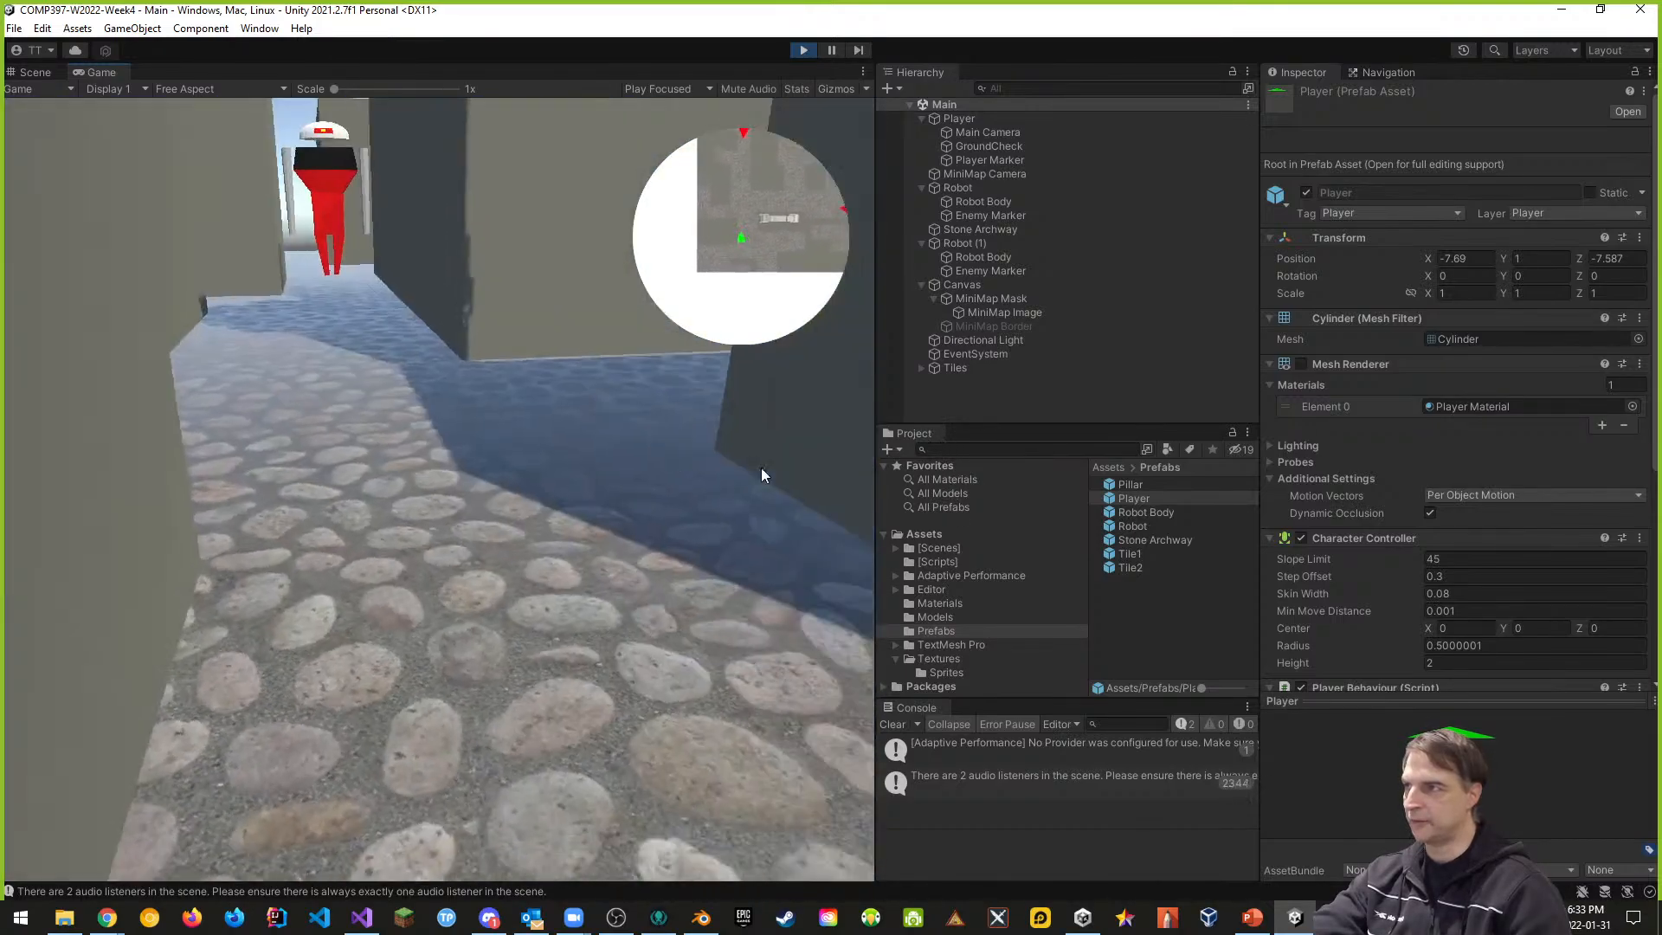
key(w)
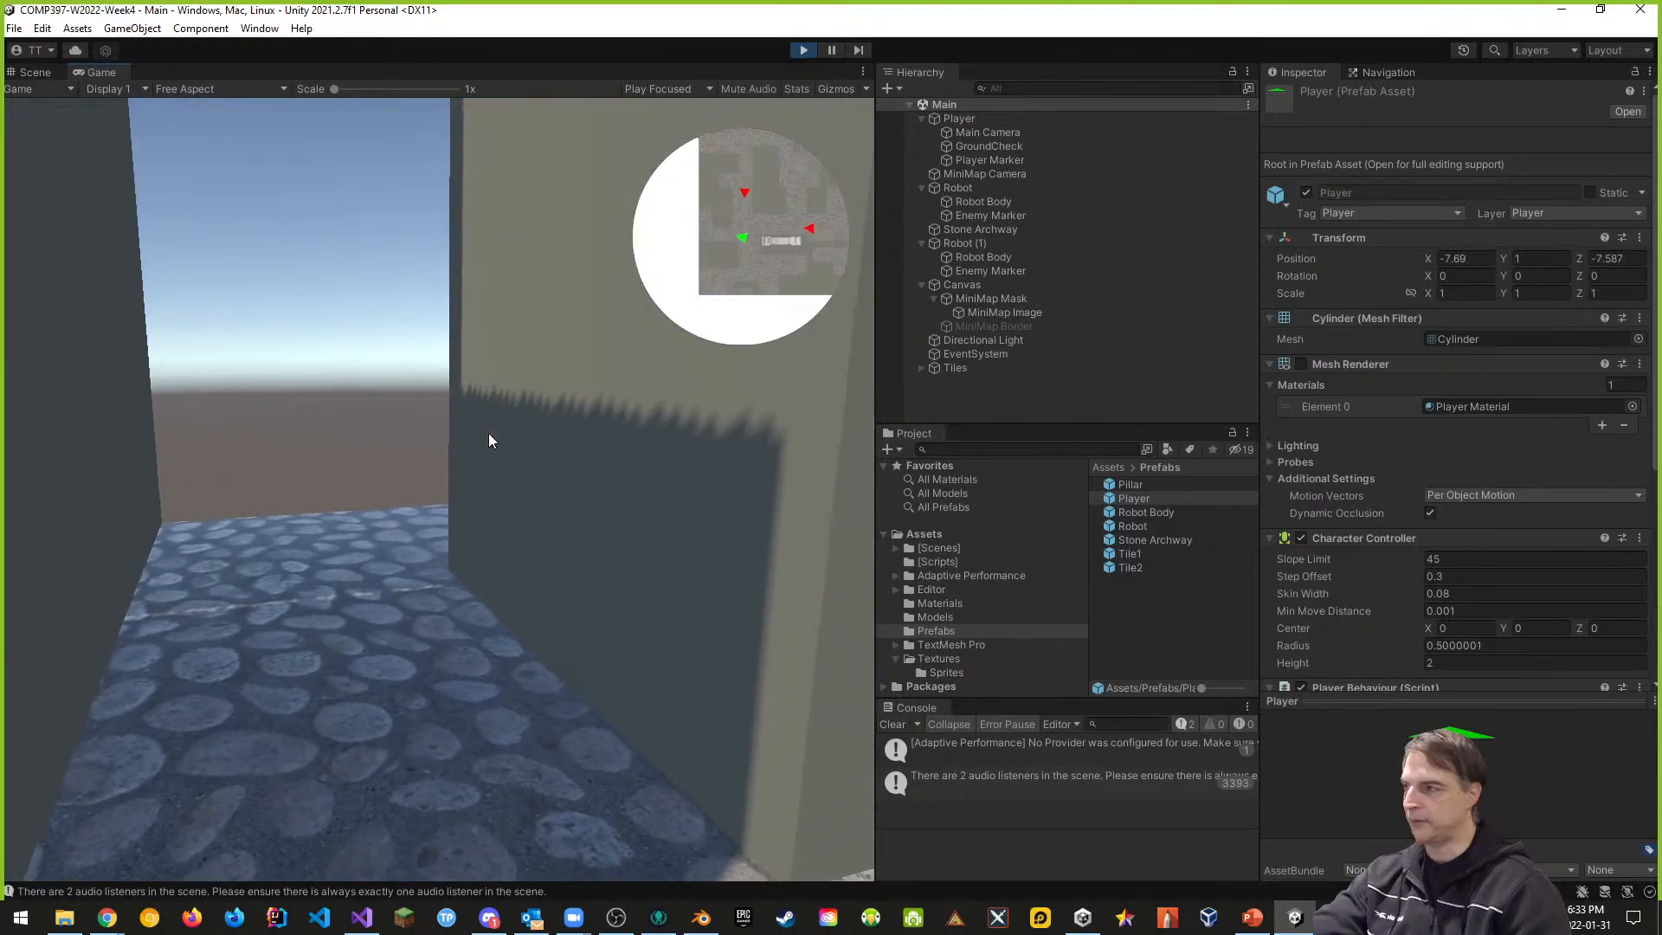
key(w)
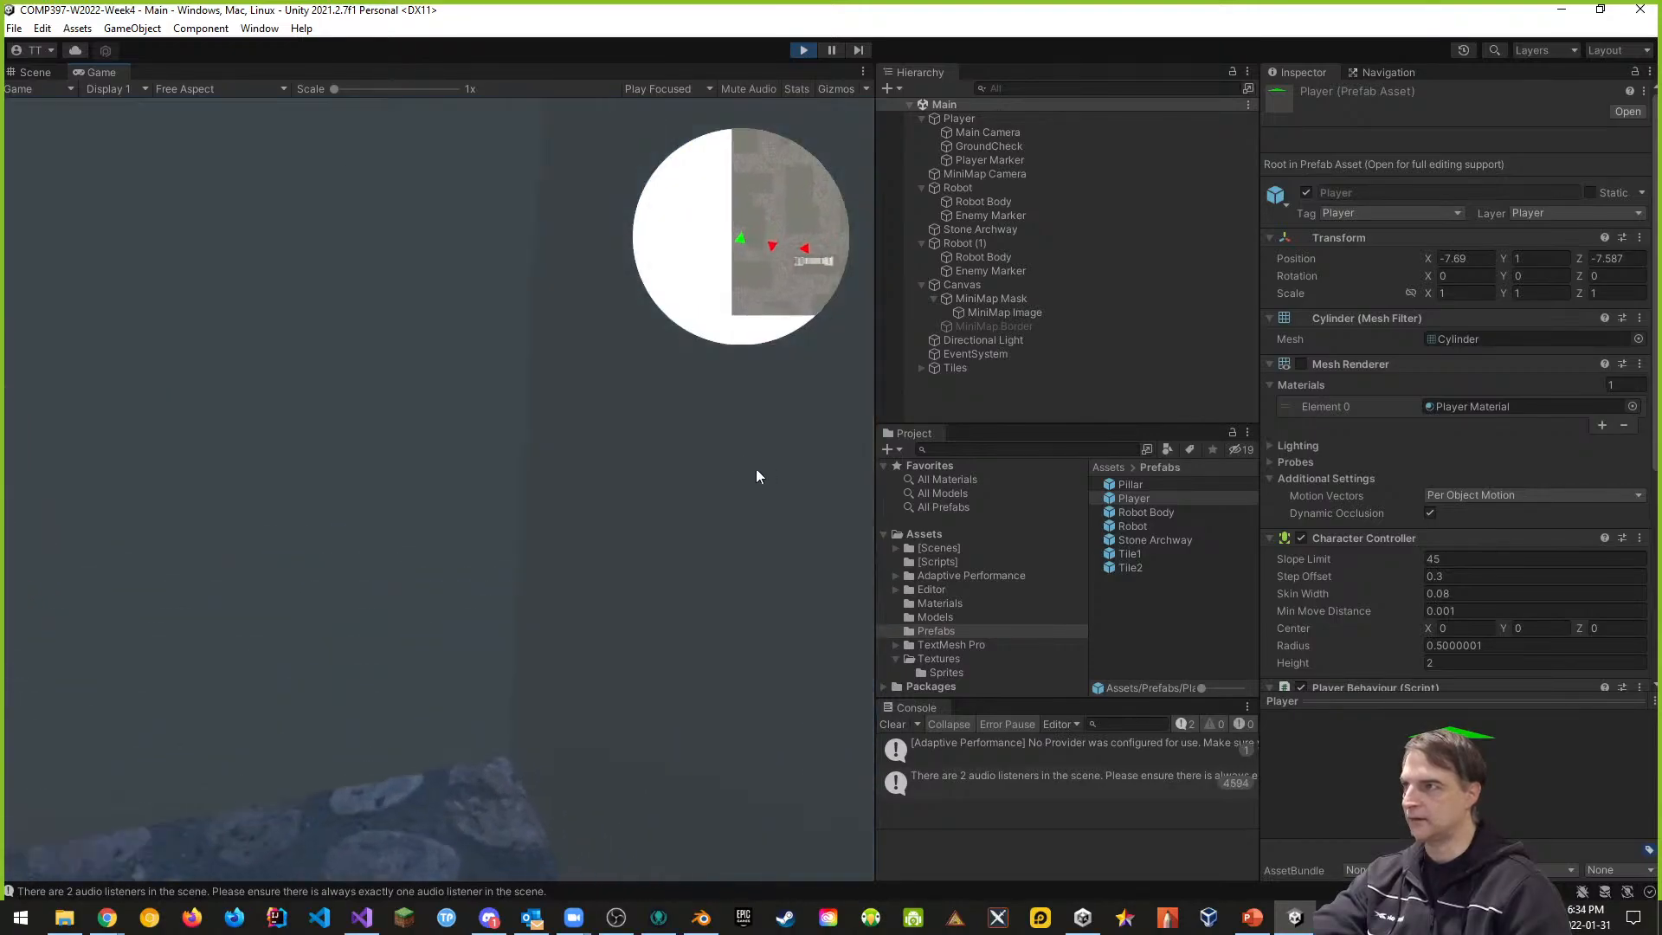
key(w)
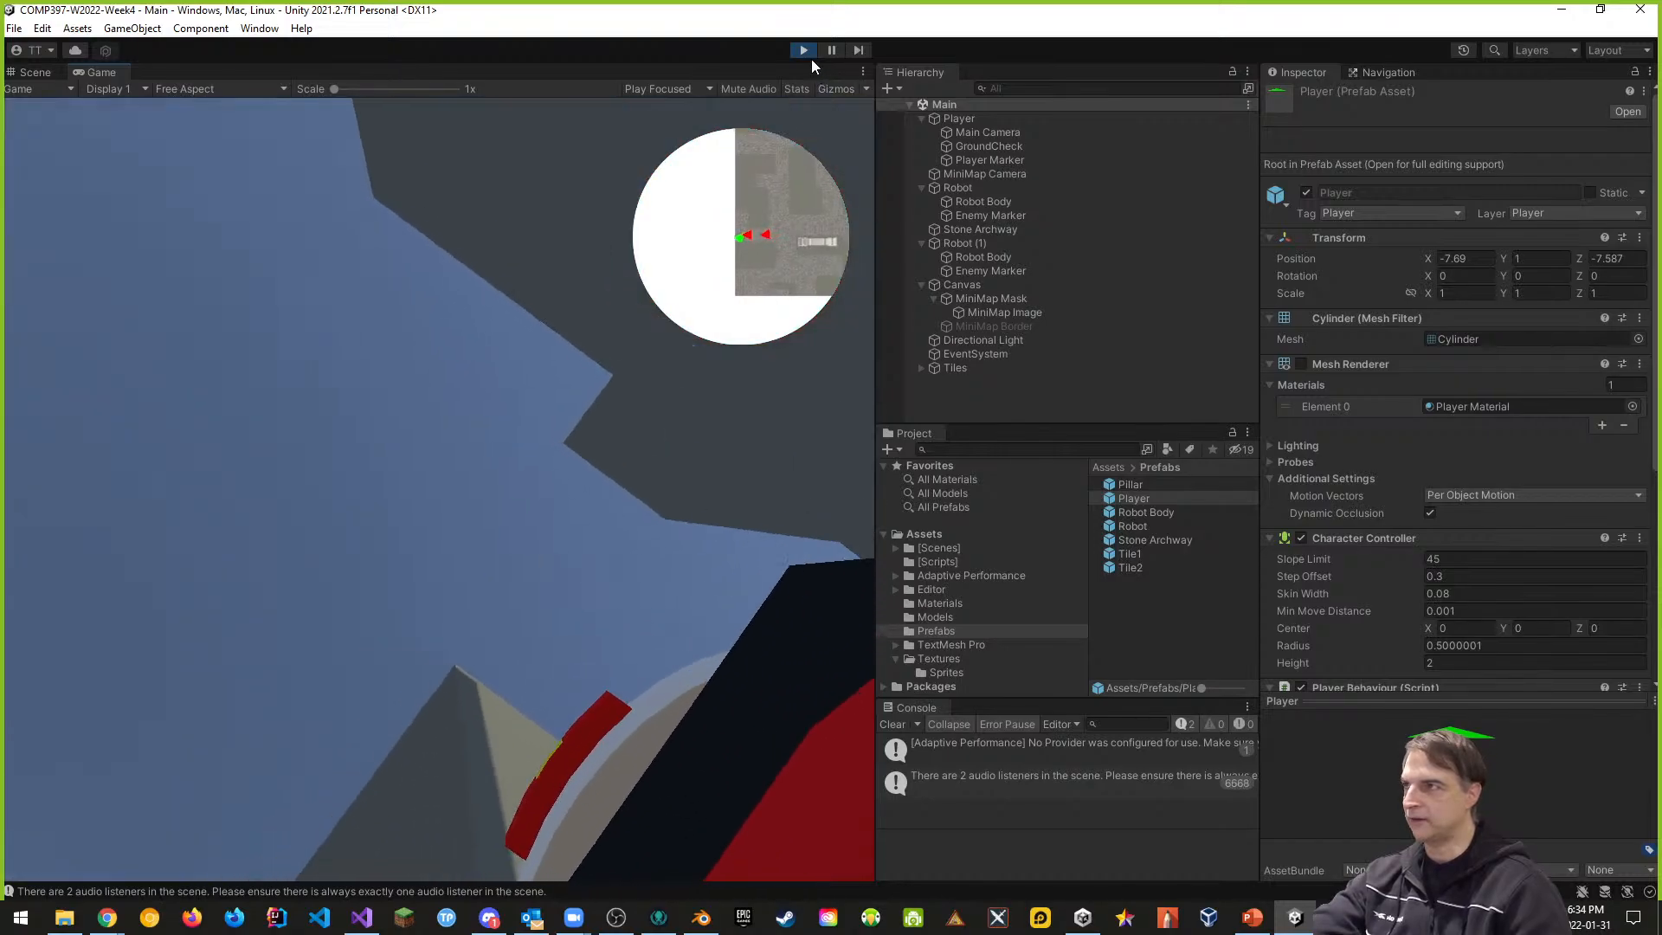
click(803, 49)
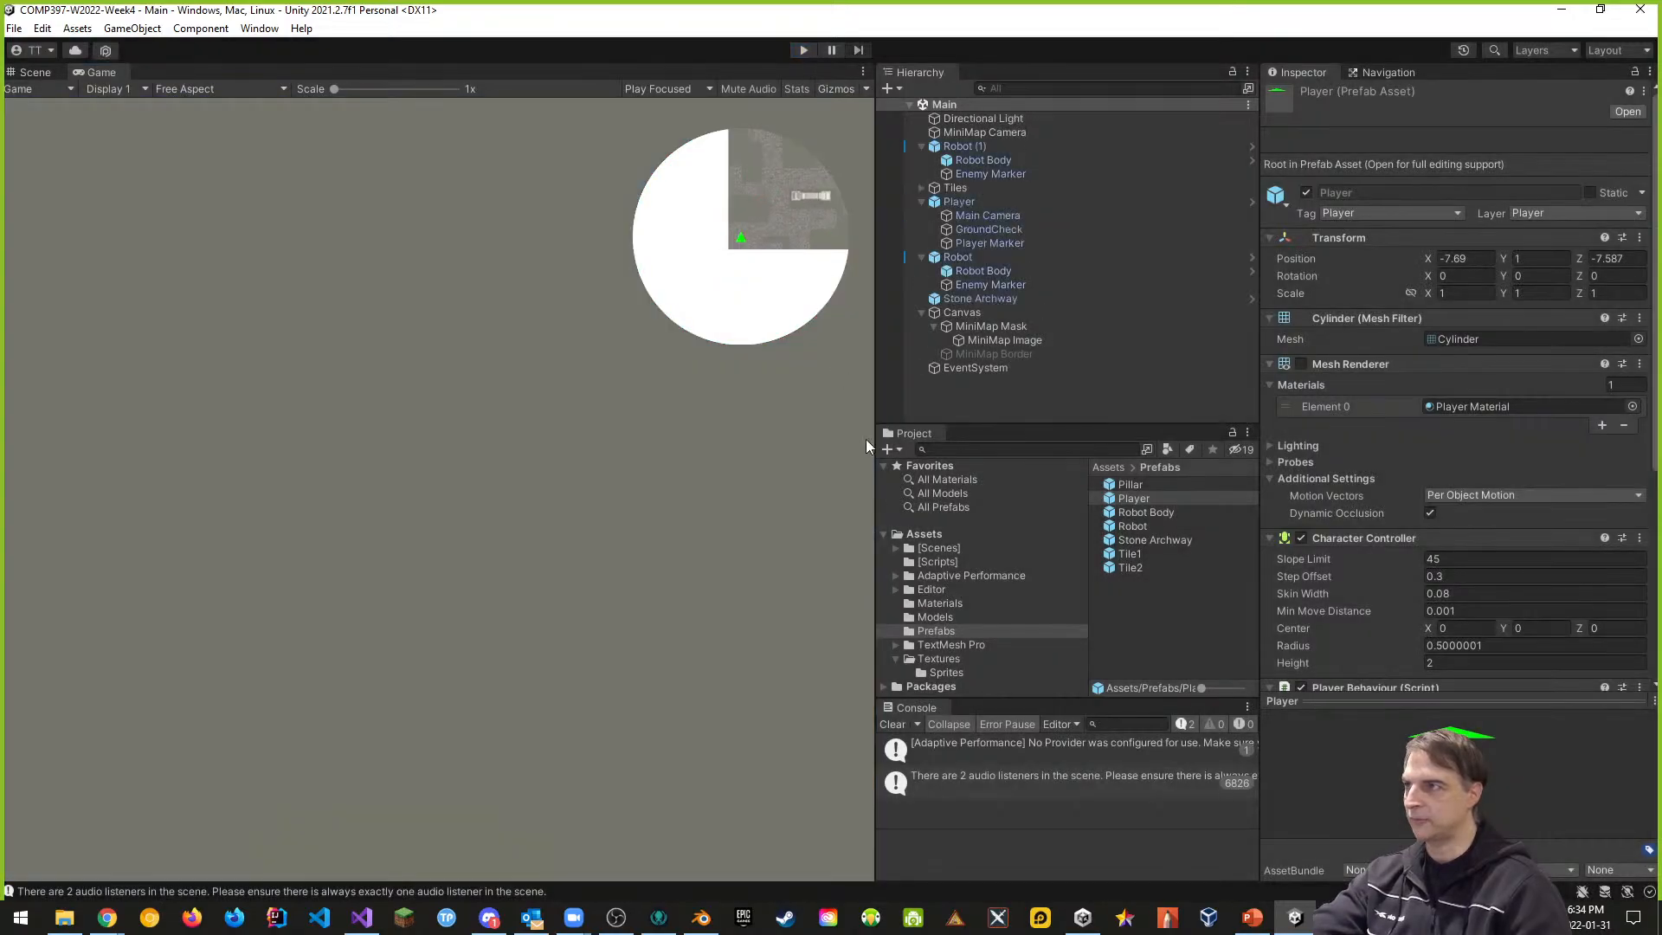
key(alt+Tab)
key(alt+Tab)
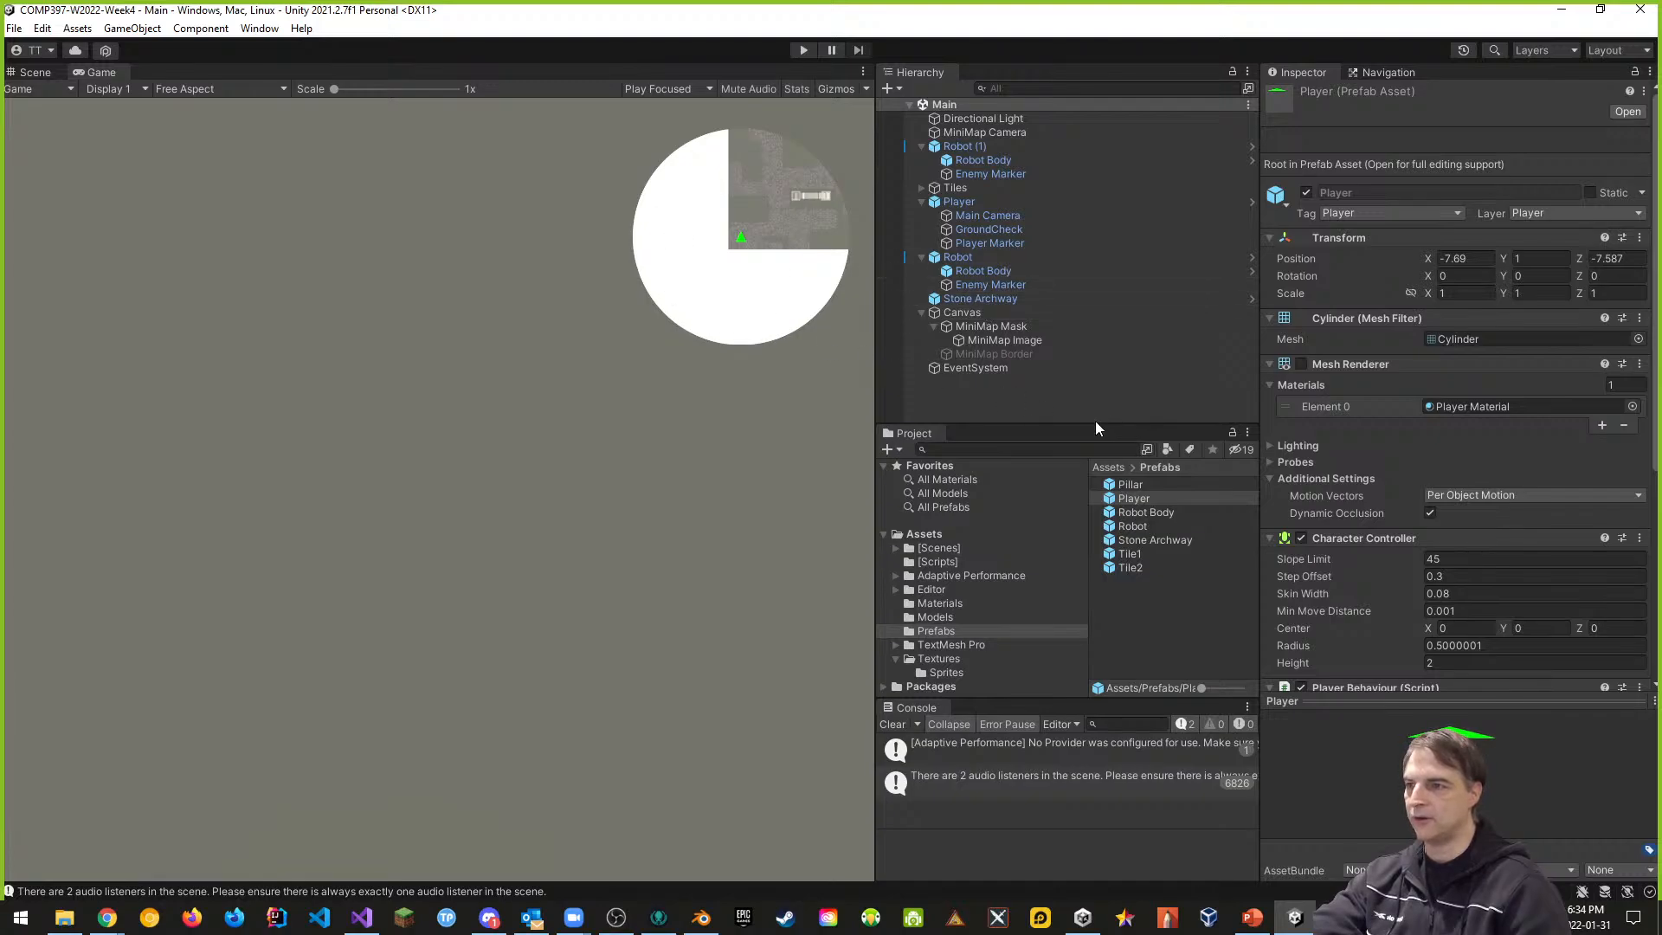
- Set the Raw Image color of MiniMap Mask to black (000000)
click(997, 328)
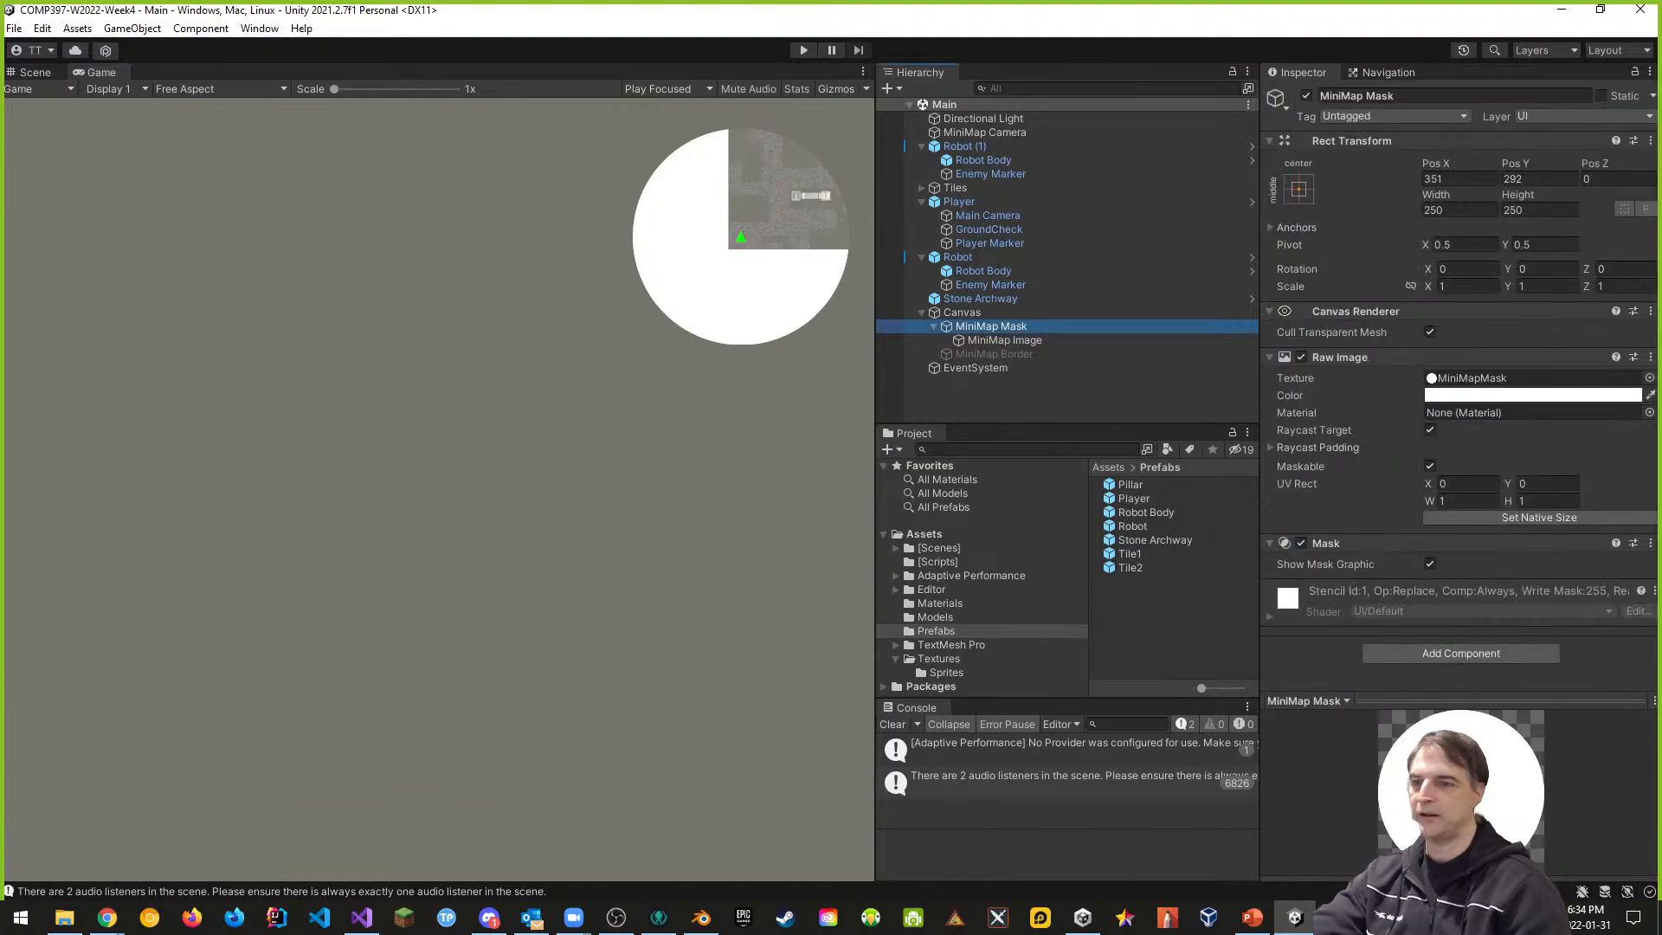
click(1468, 395)
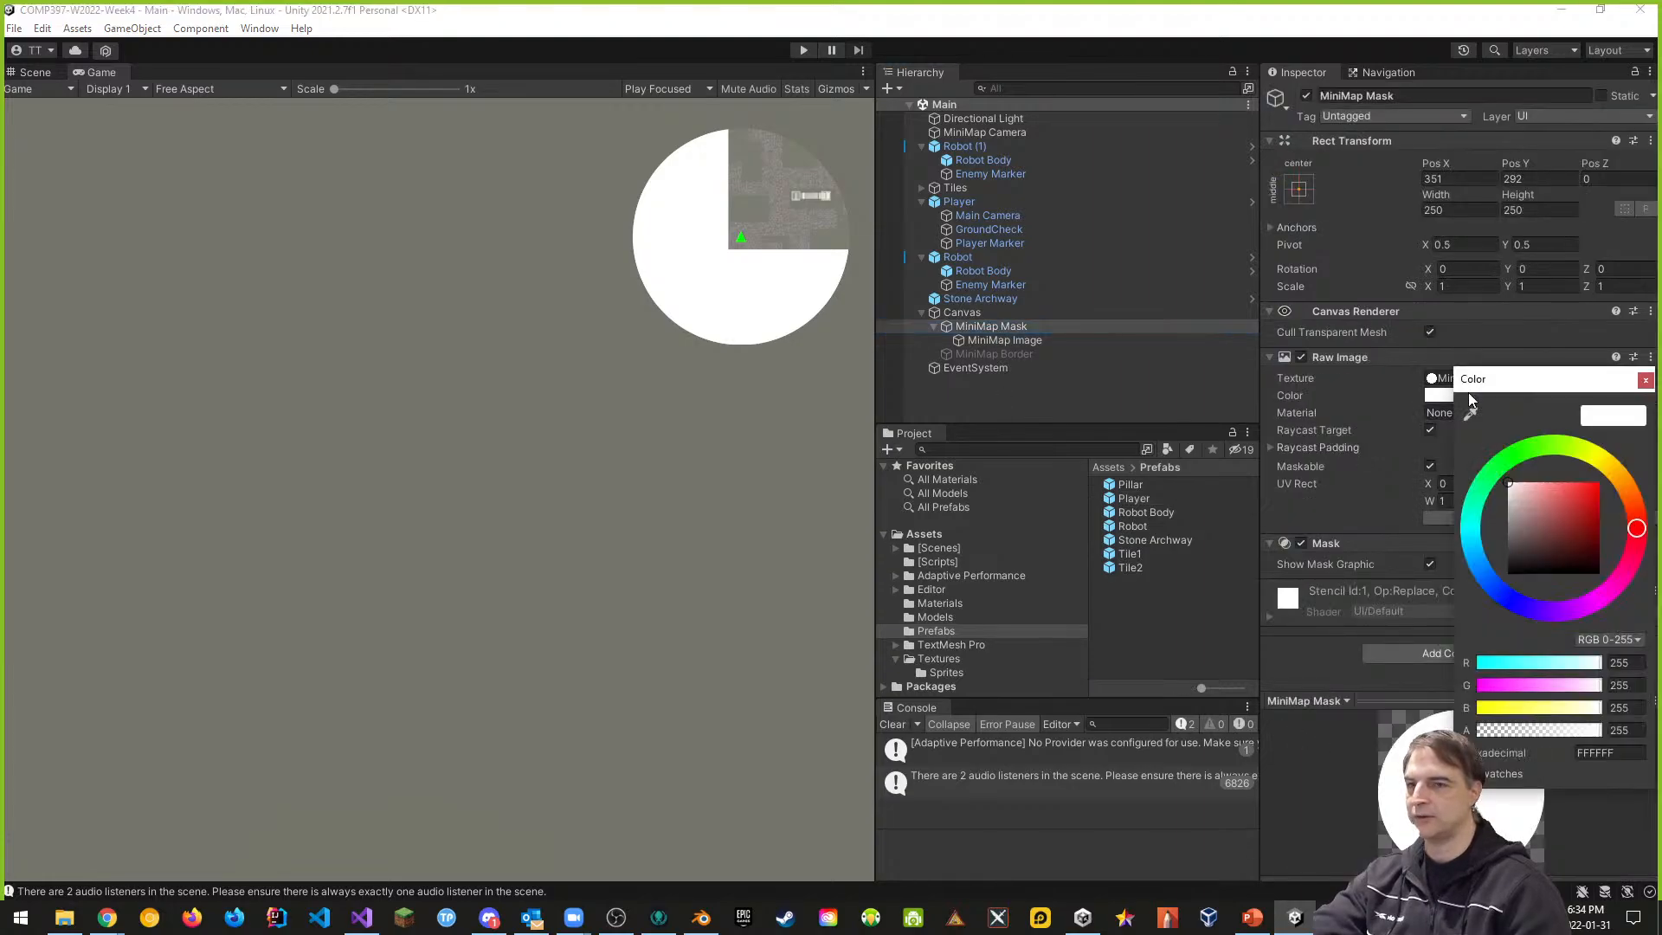
drag(1519, 512, 1518, 585)
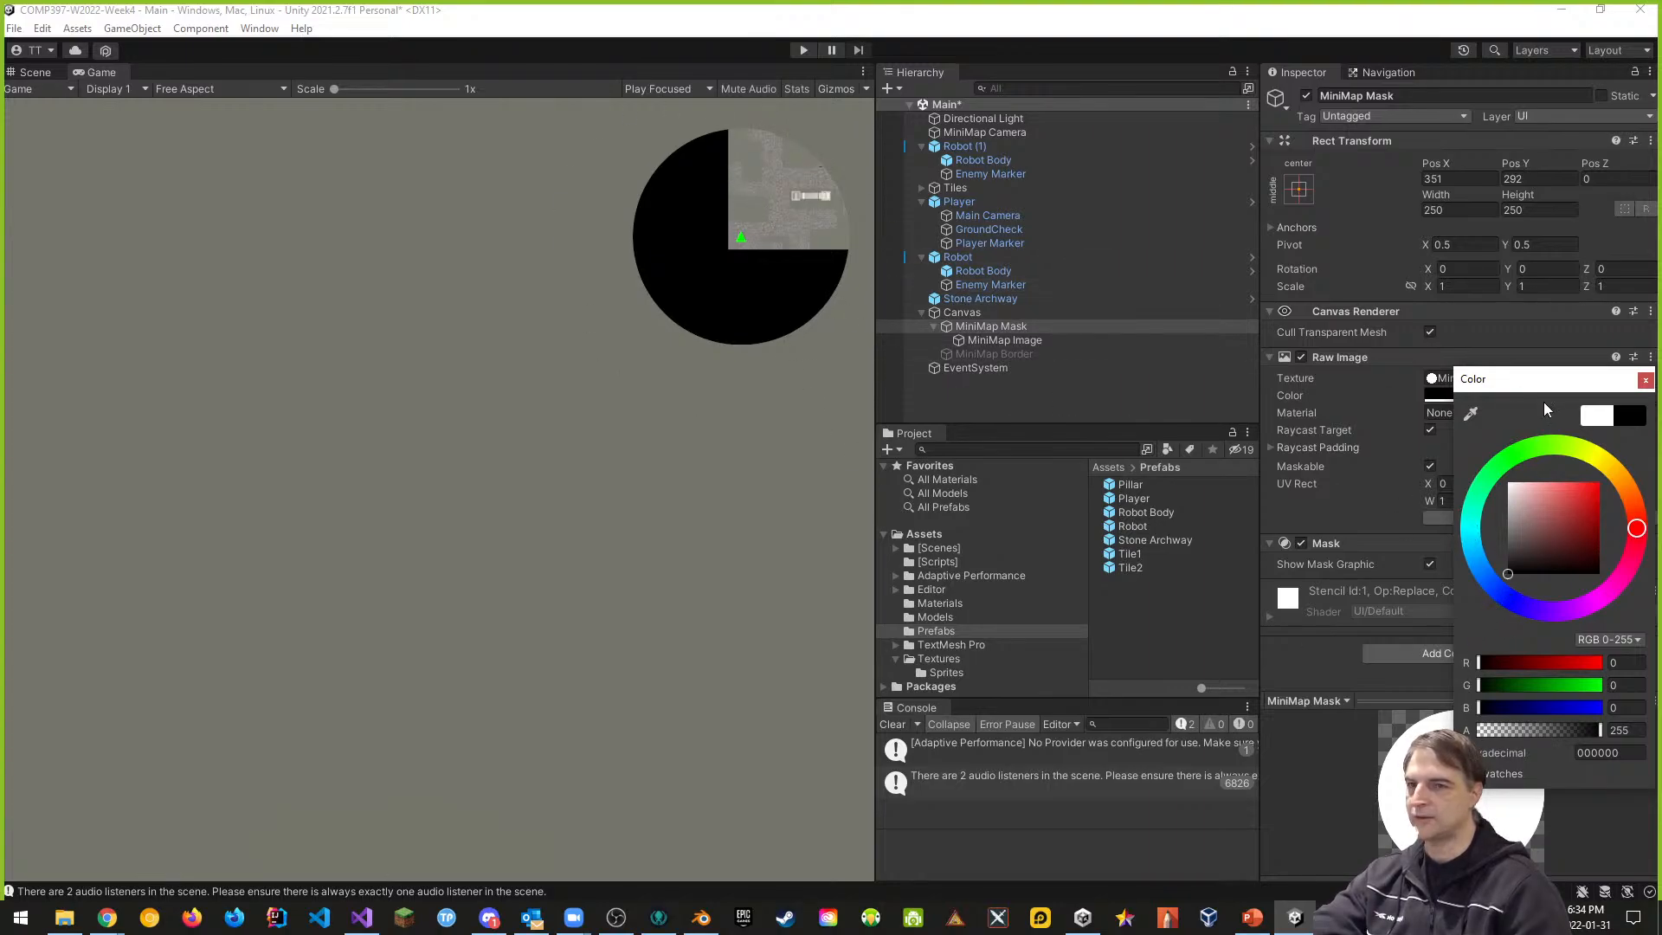
click(1645, 382)
- Set MiniMap Mask's width and height to 230, smaller than MiniMap Border
click(991, 355)
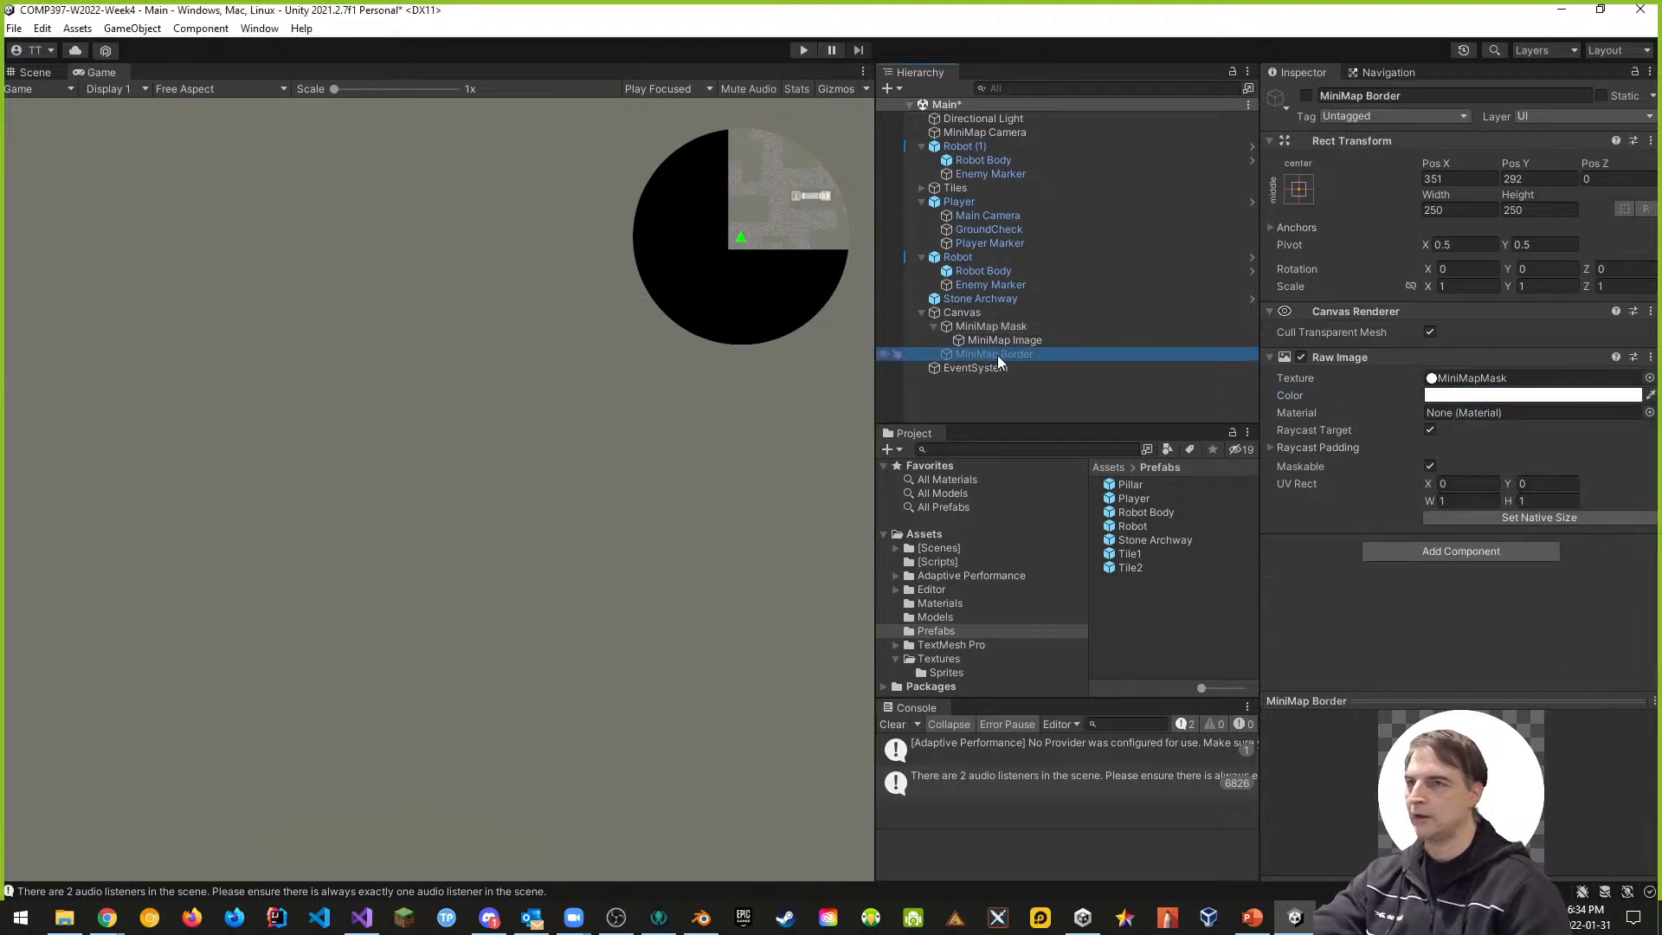
click(995, 328)
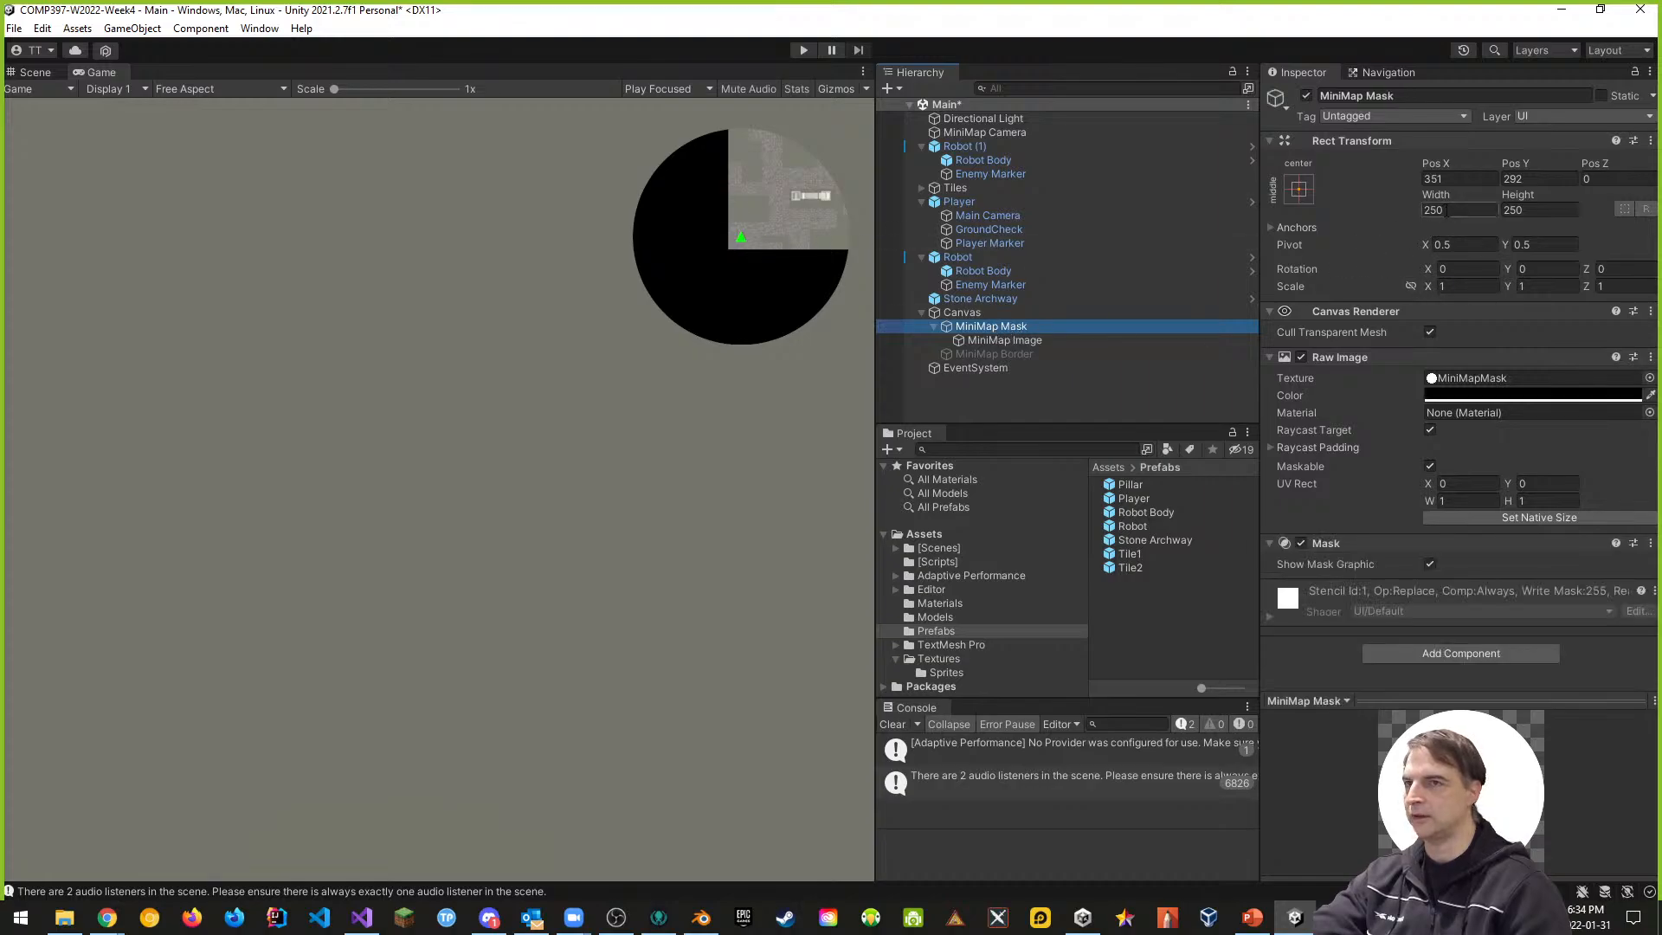
click(1452, 210)
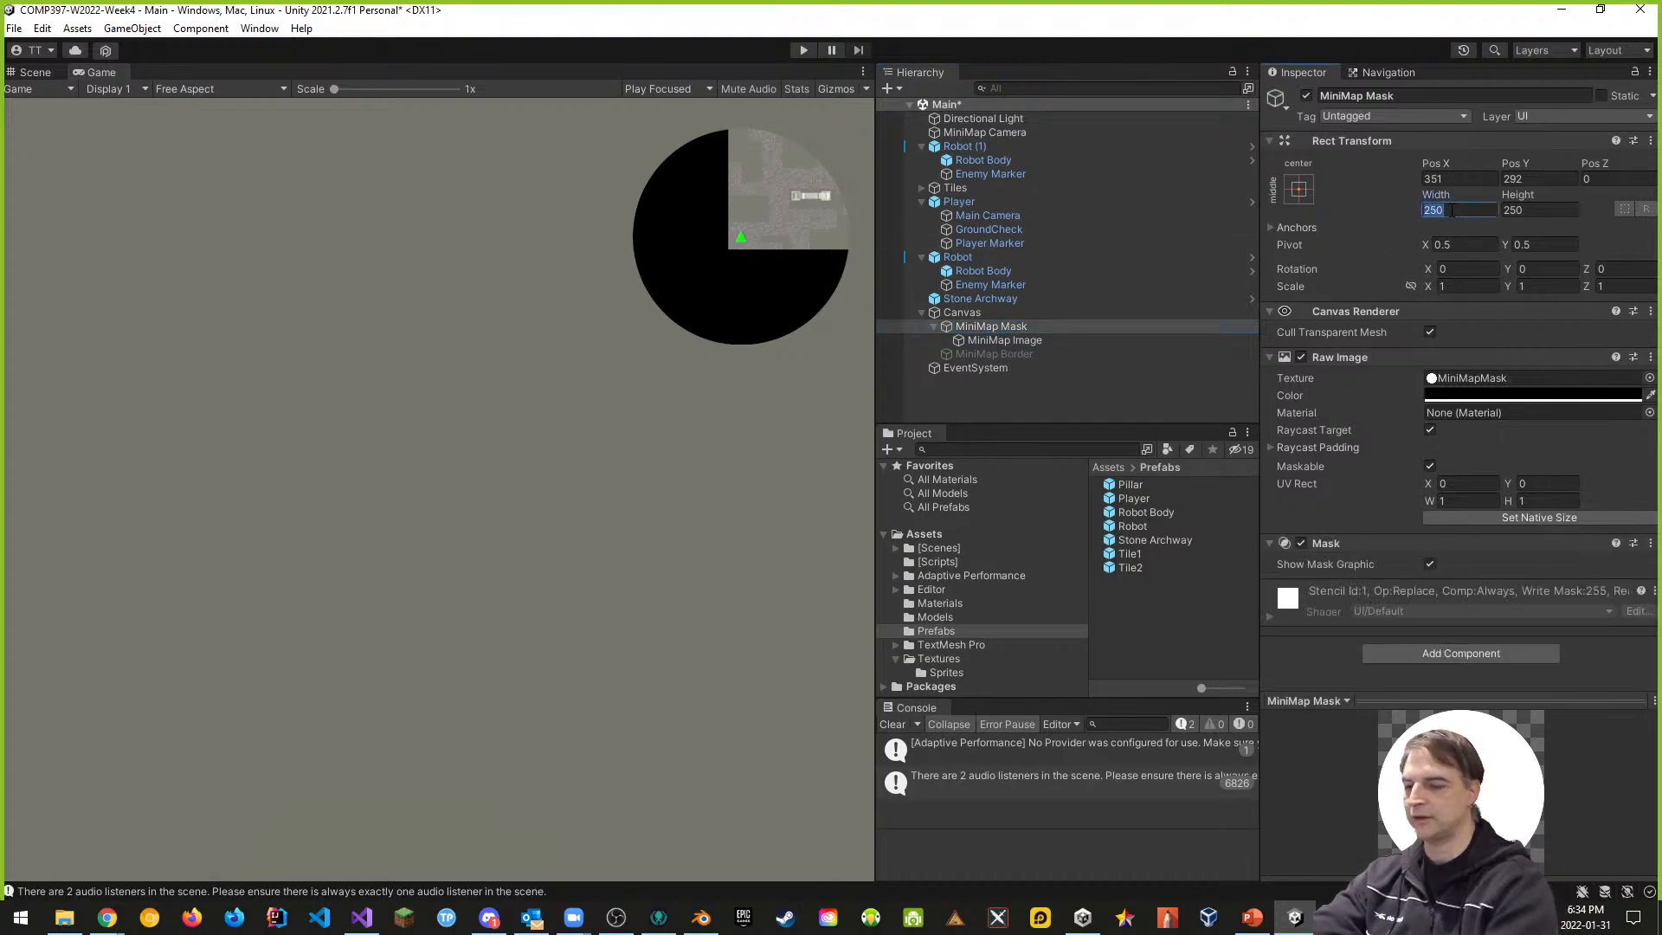
text(230)
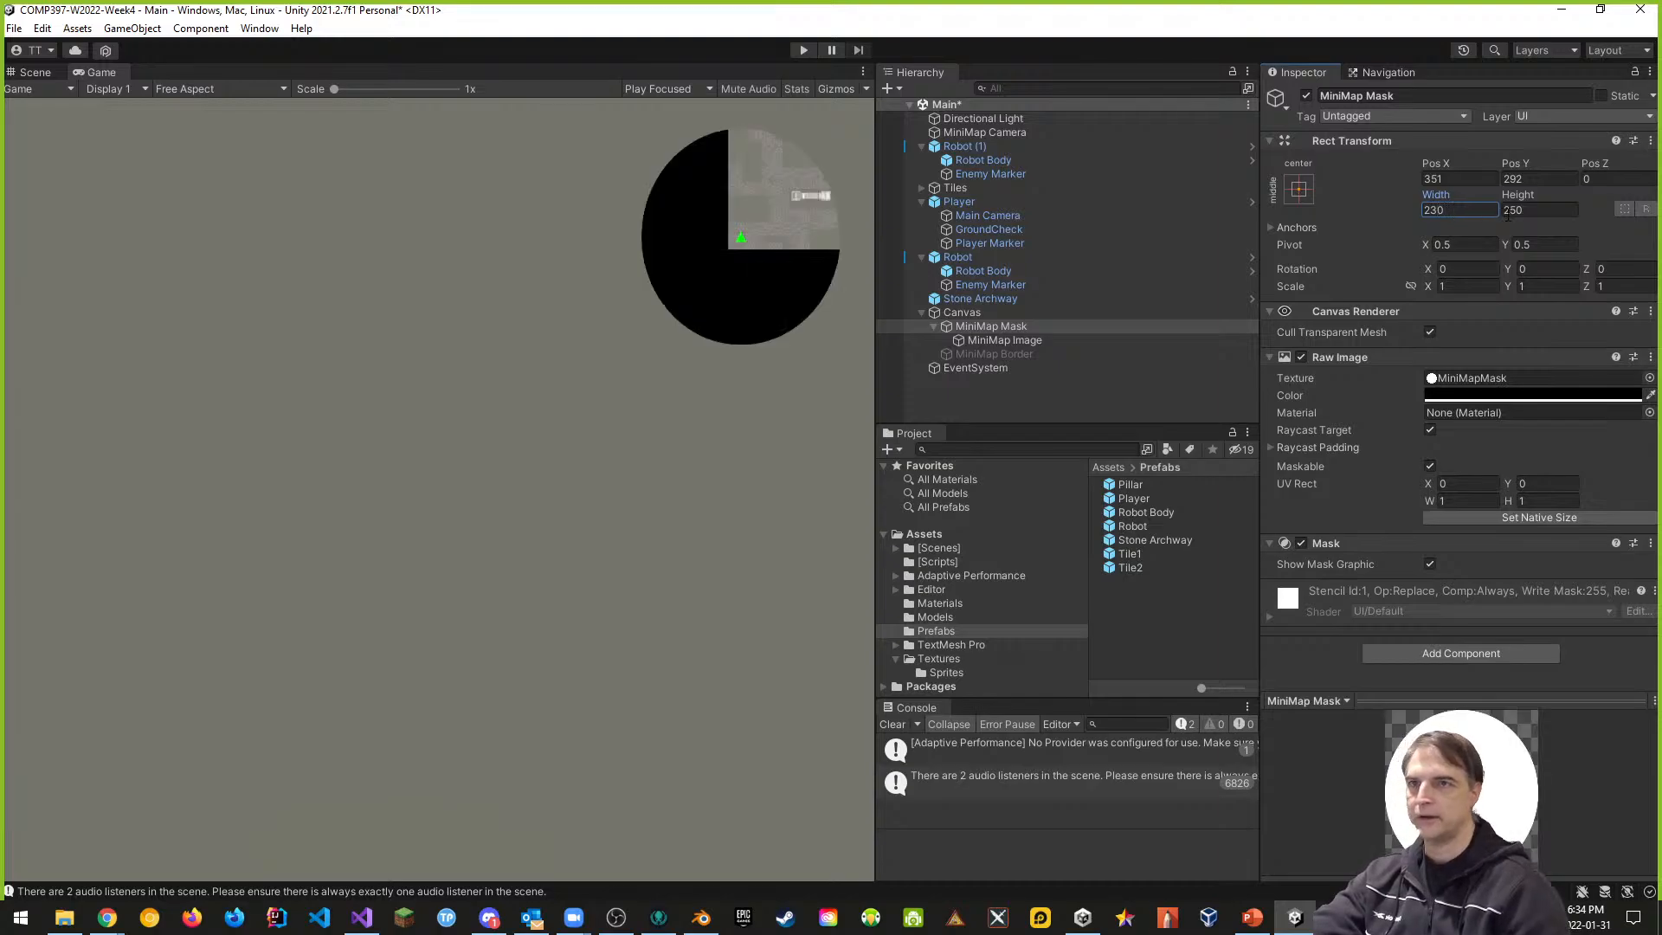
text(230)
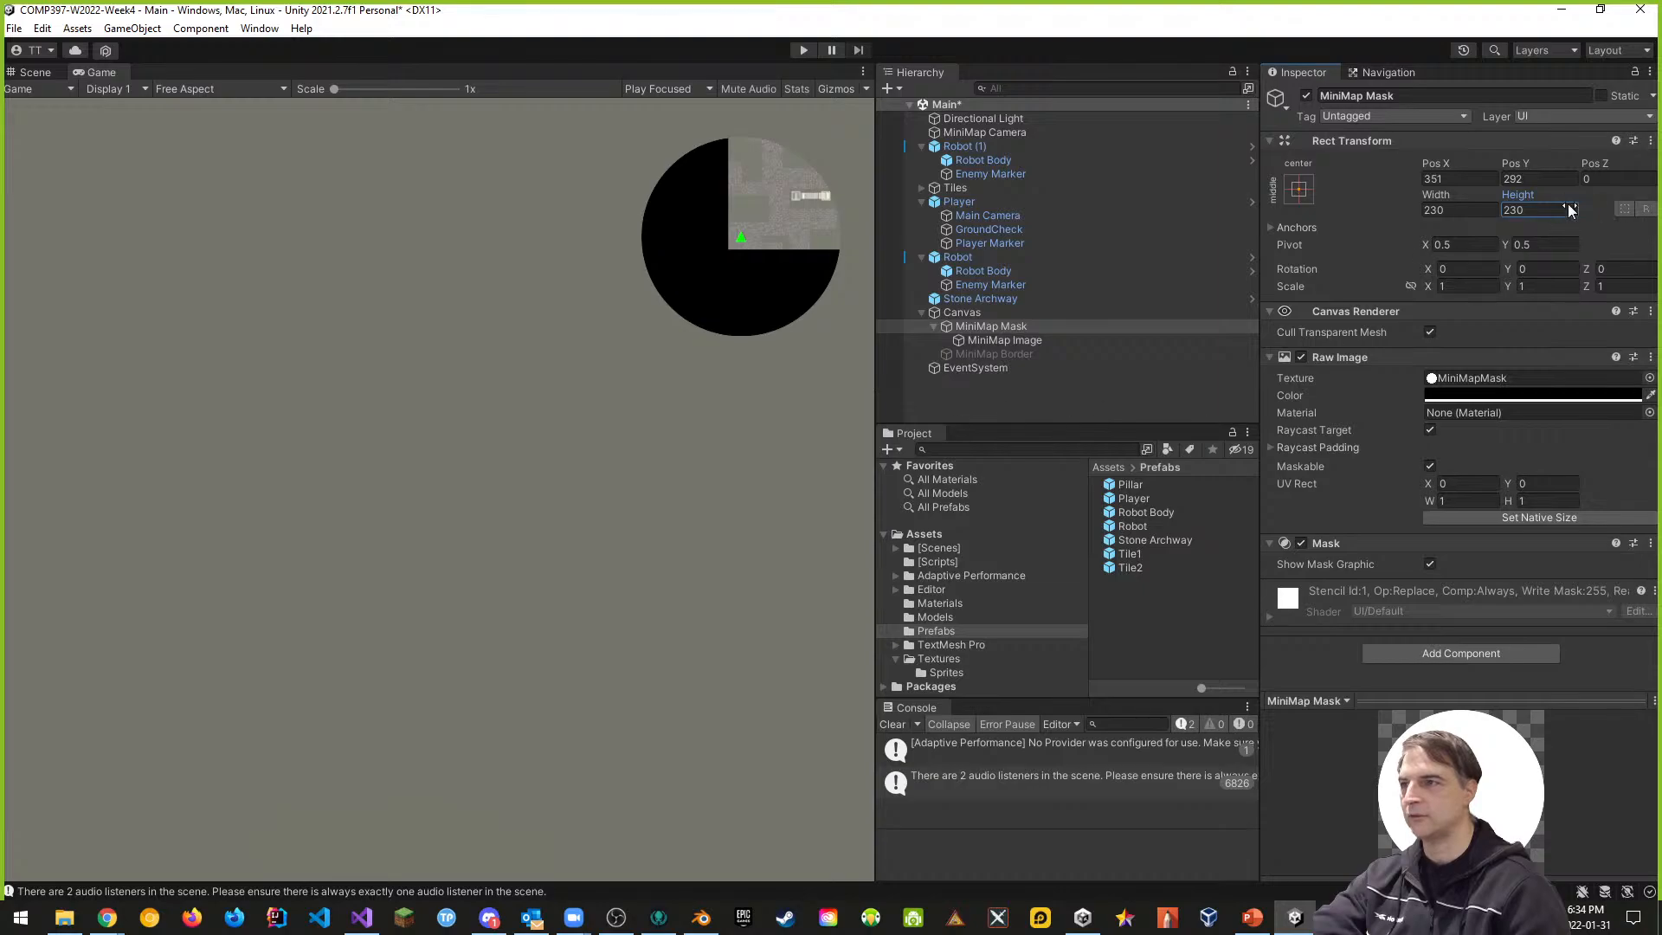
- Activate MiniMap Border and place it directly under Canvas as the parent of MiniMap Mask
click(995, 354)
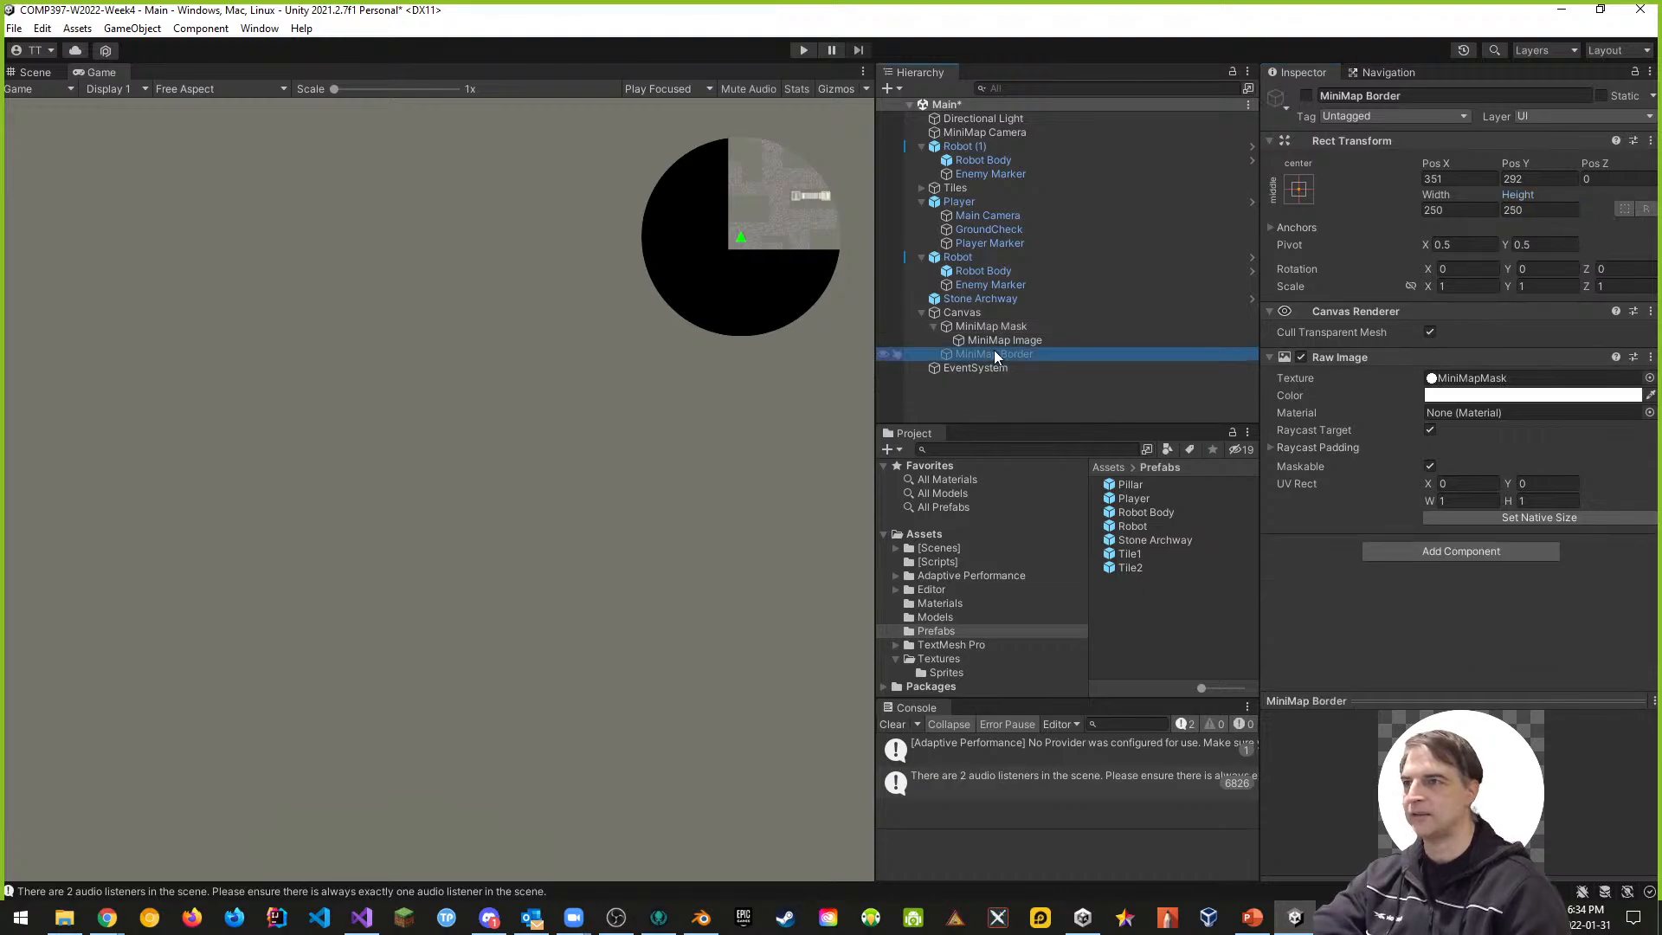
click(1306, 95)
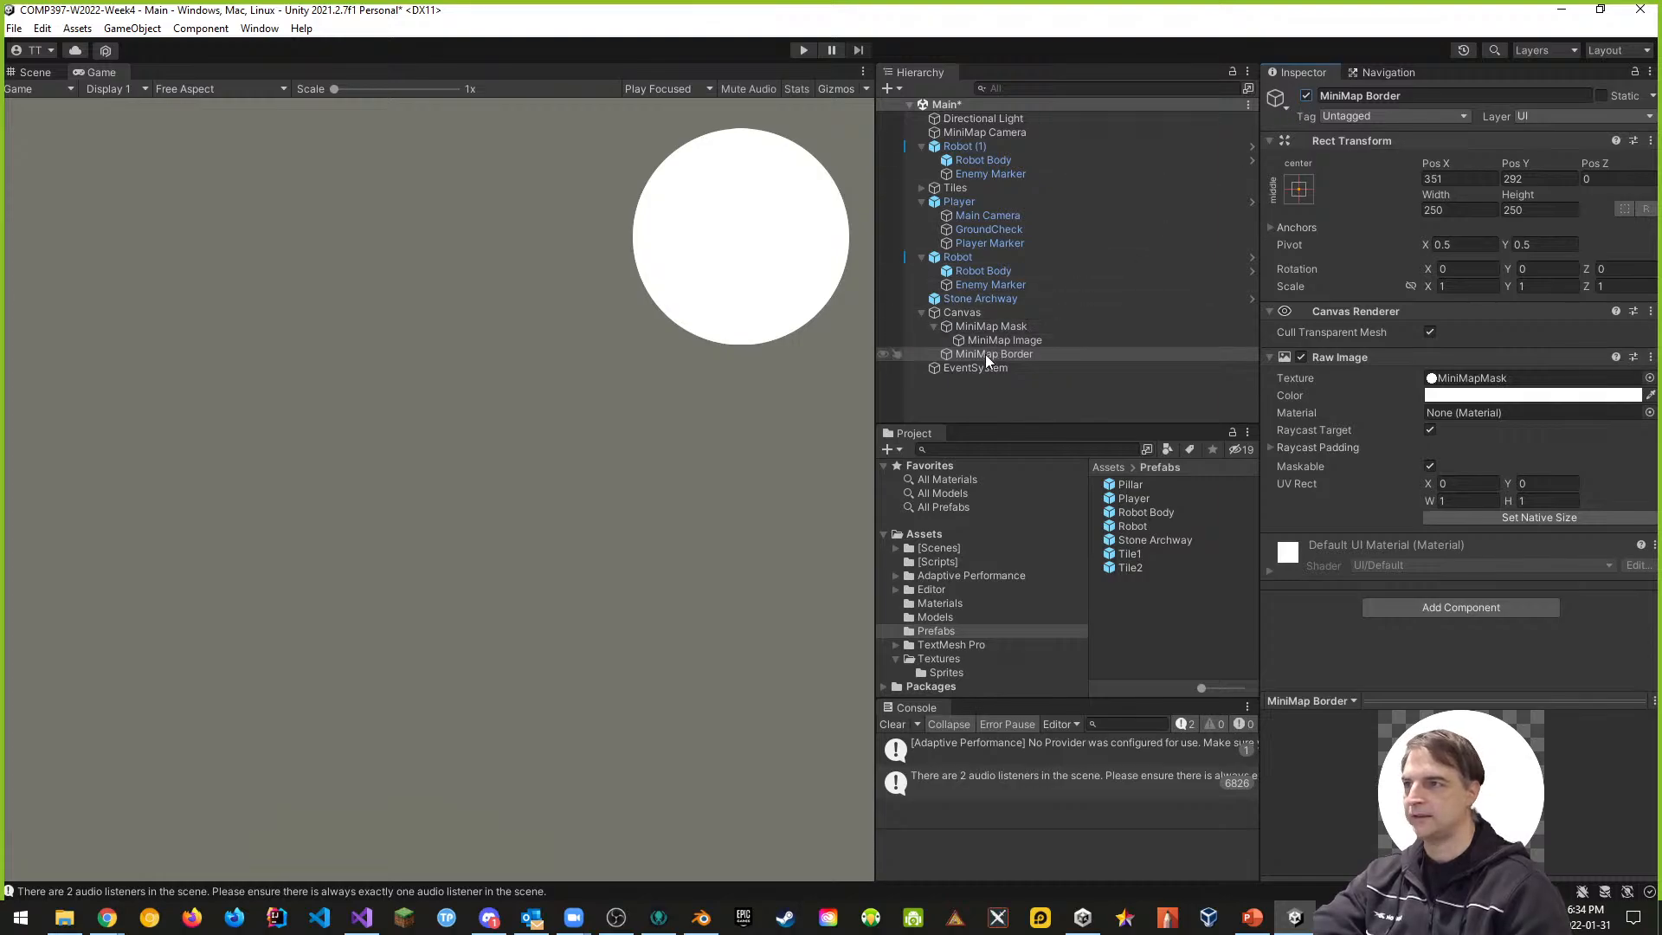
drag(985, 355, 985, 317)
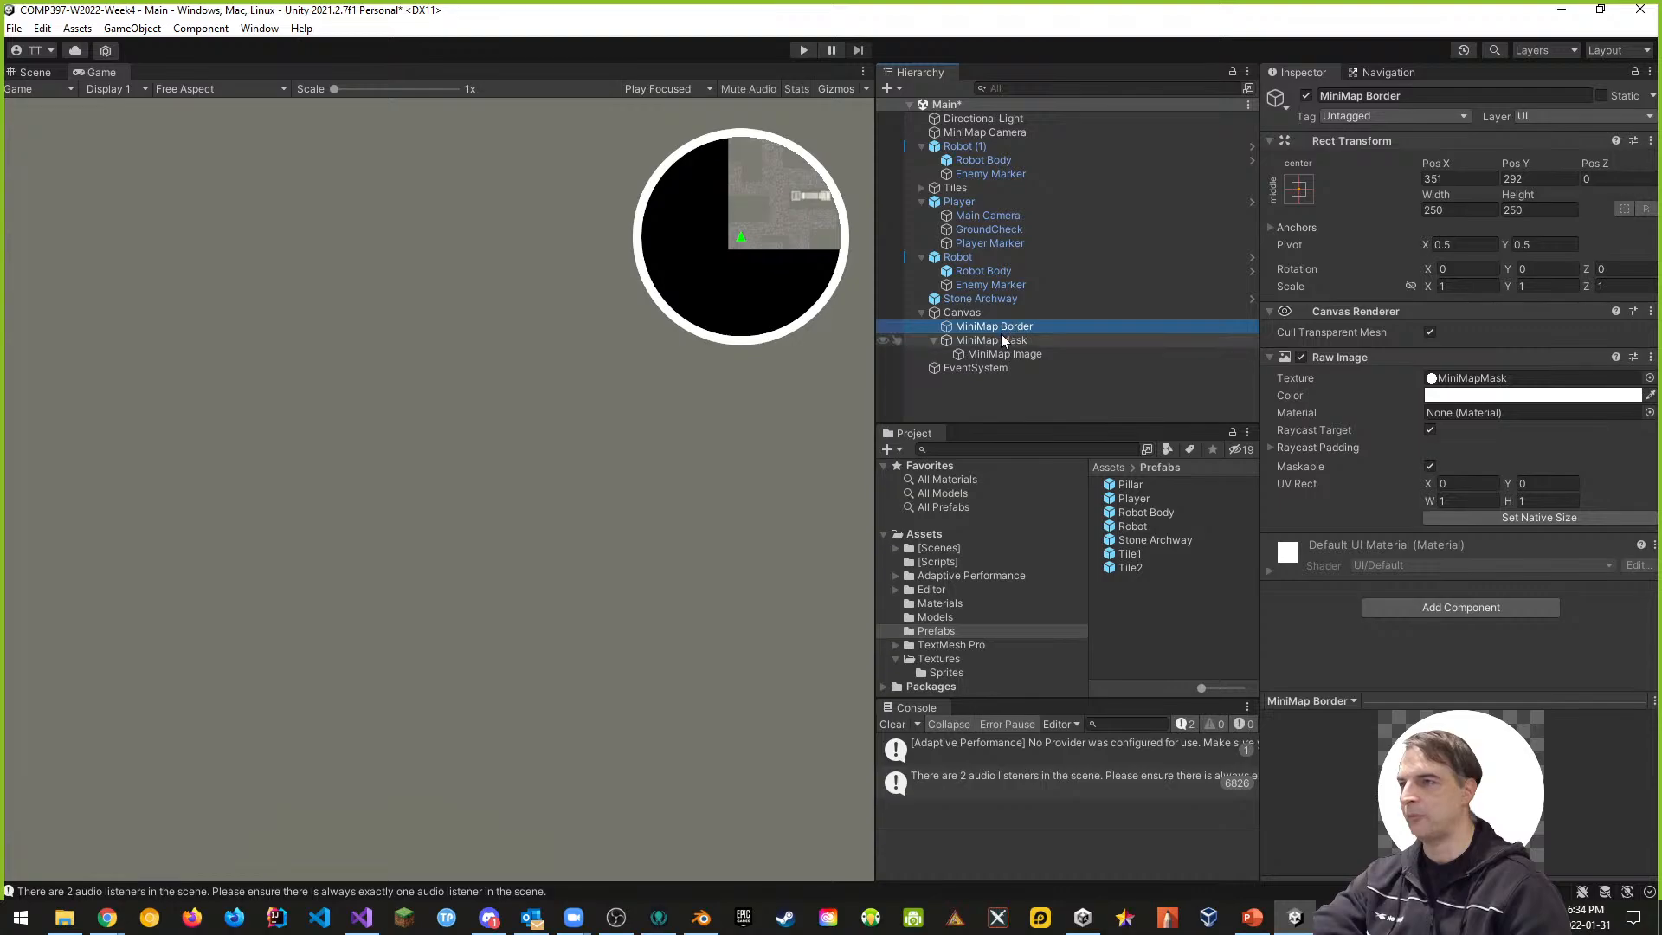
drag(1002, 339, 1010, 327)
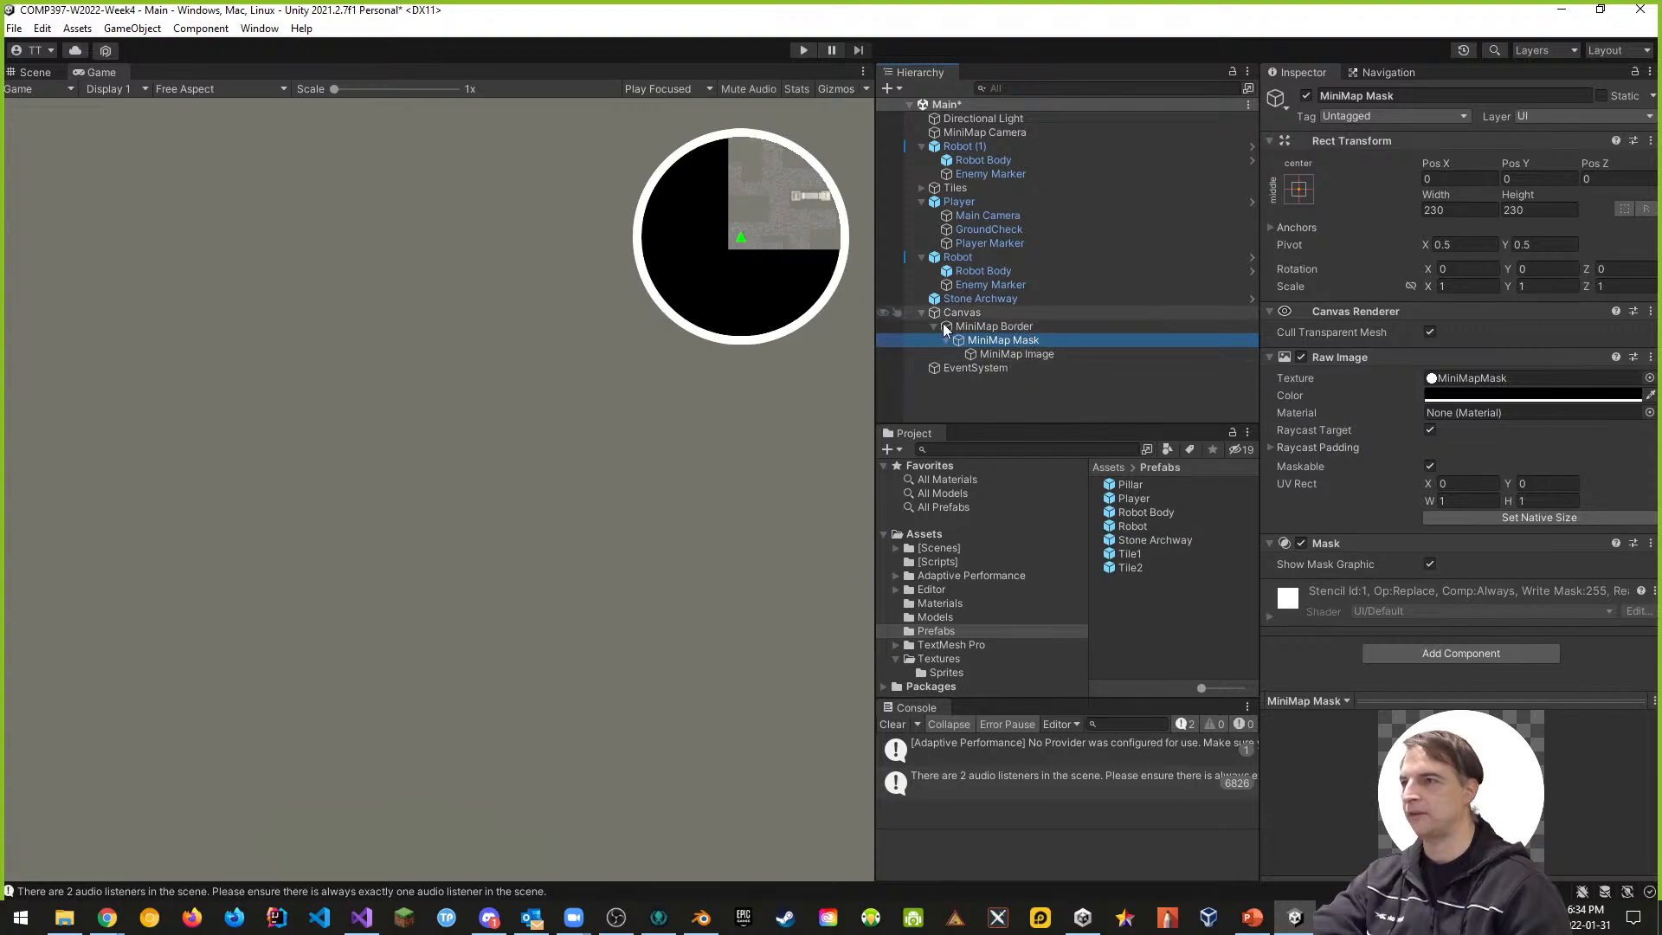
- Play the scene and walk the player past the robots to check the bordered minimap and its markers, and stop play mode
click(803, 51)
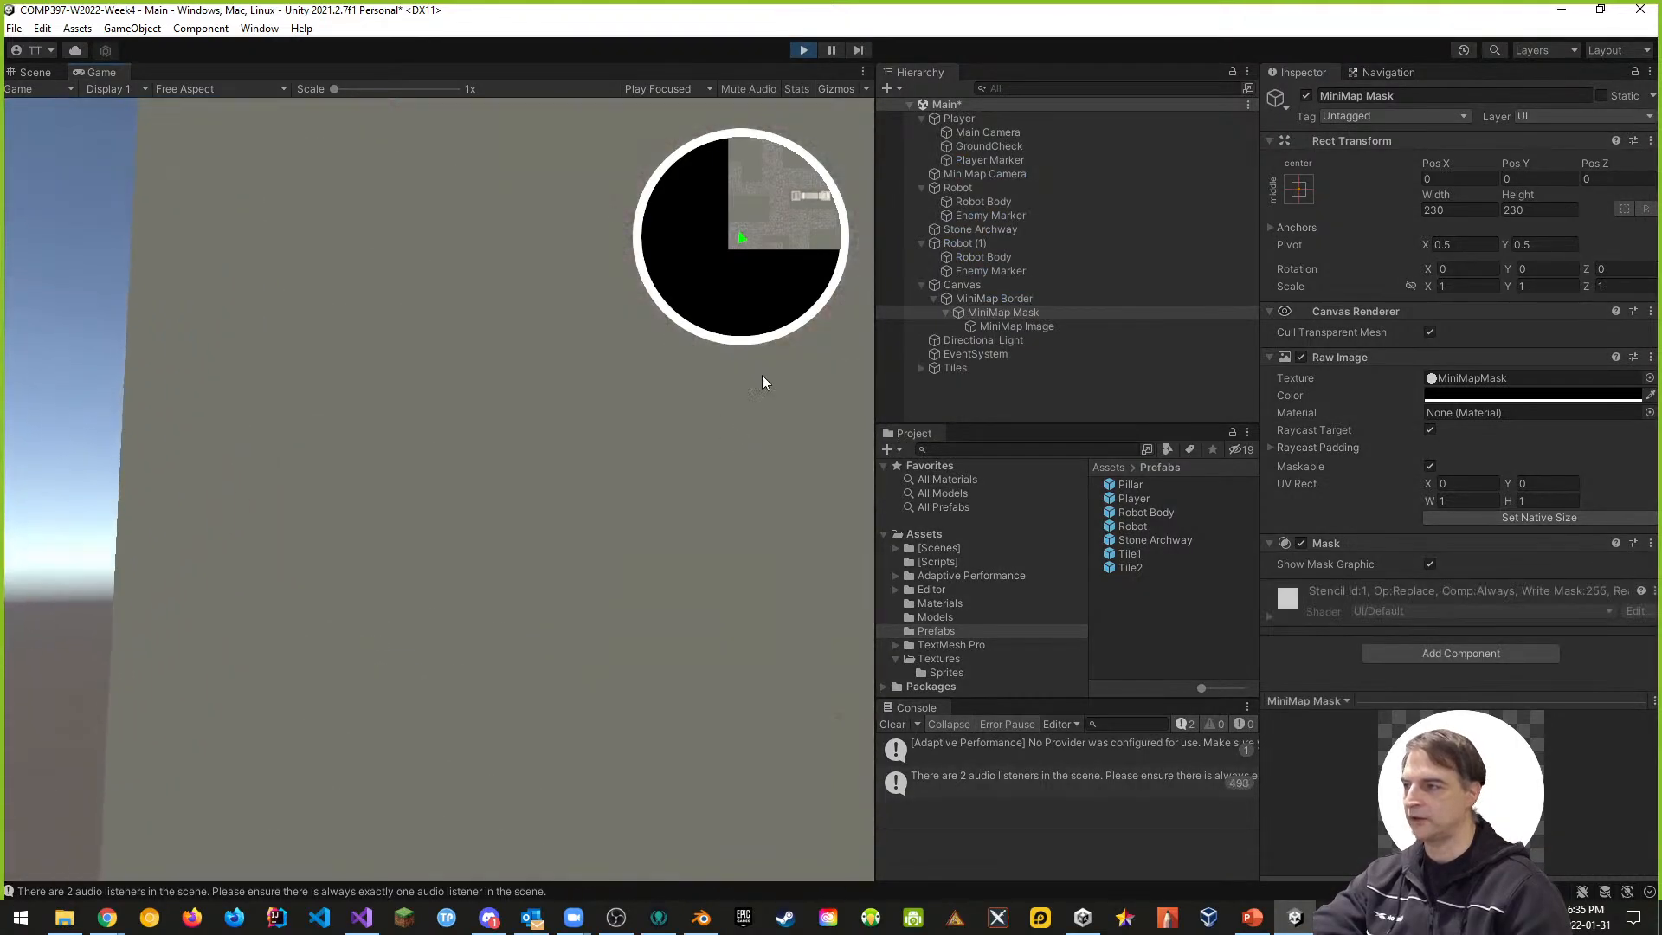
click(855, 519)
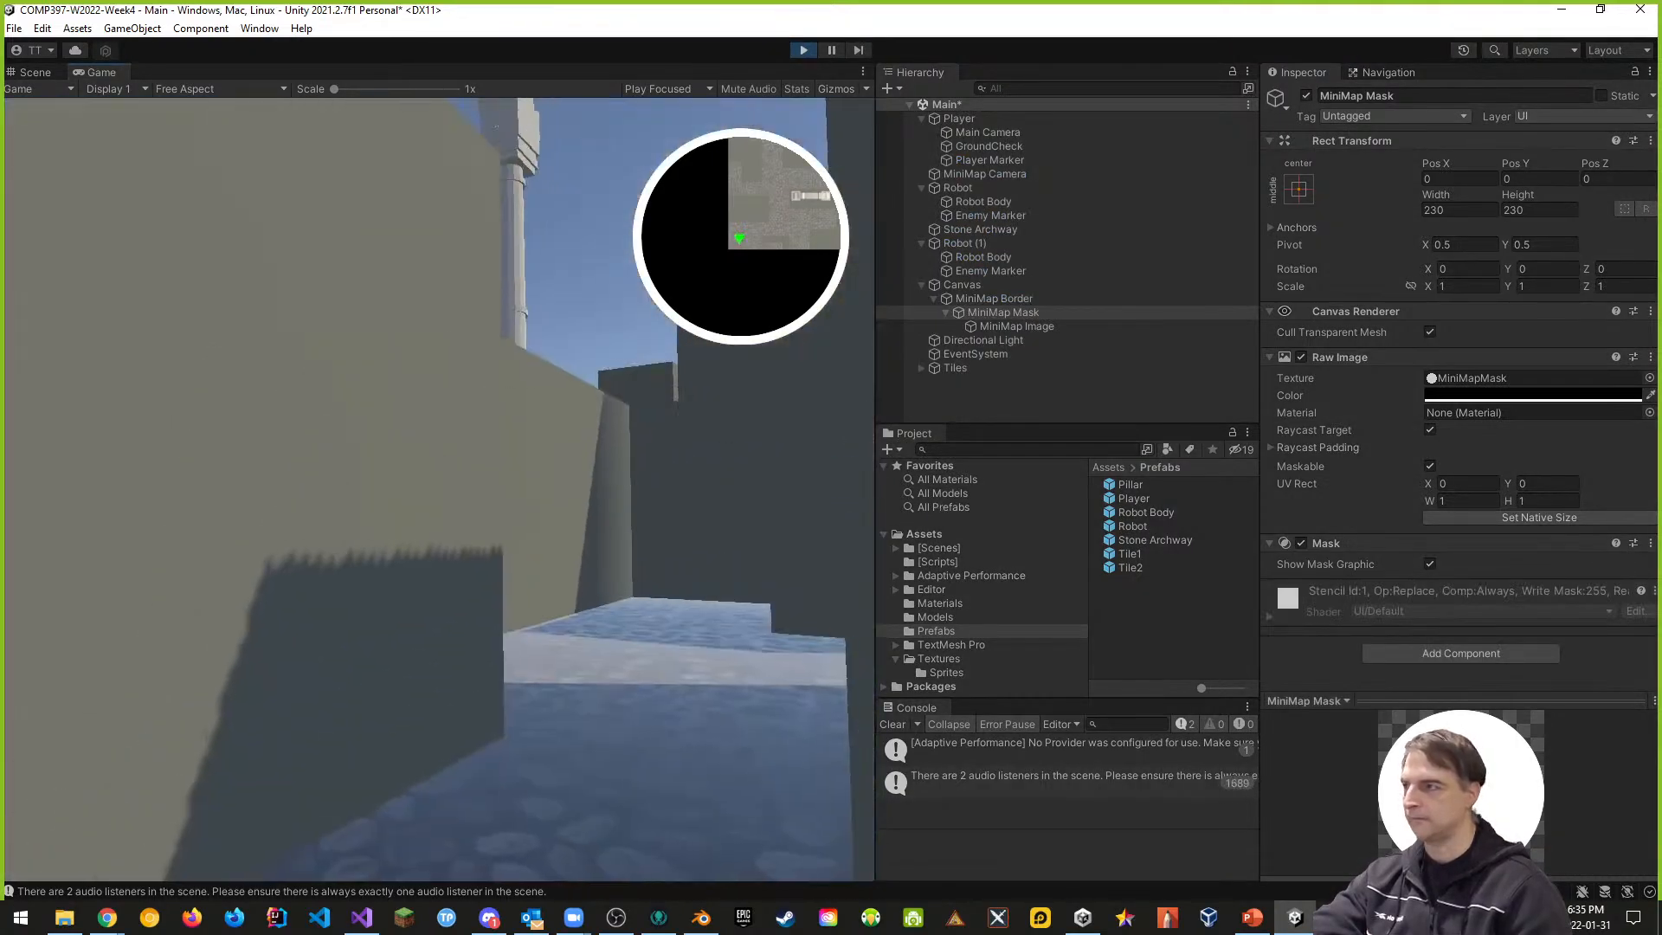
key(w)
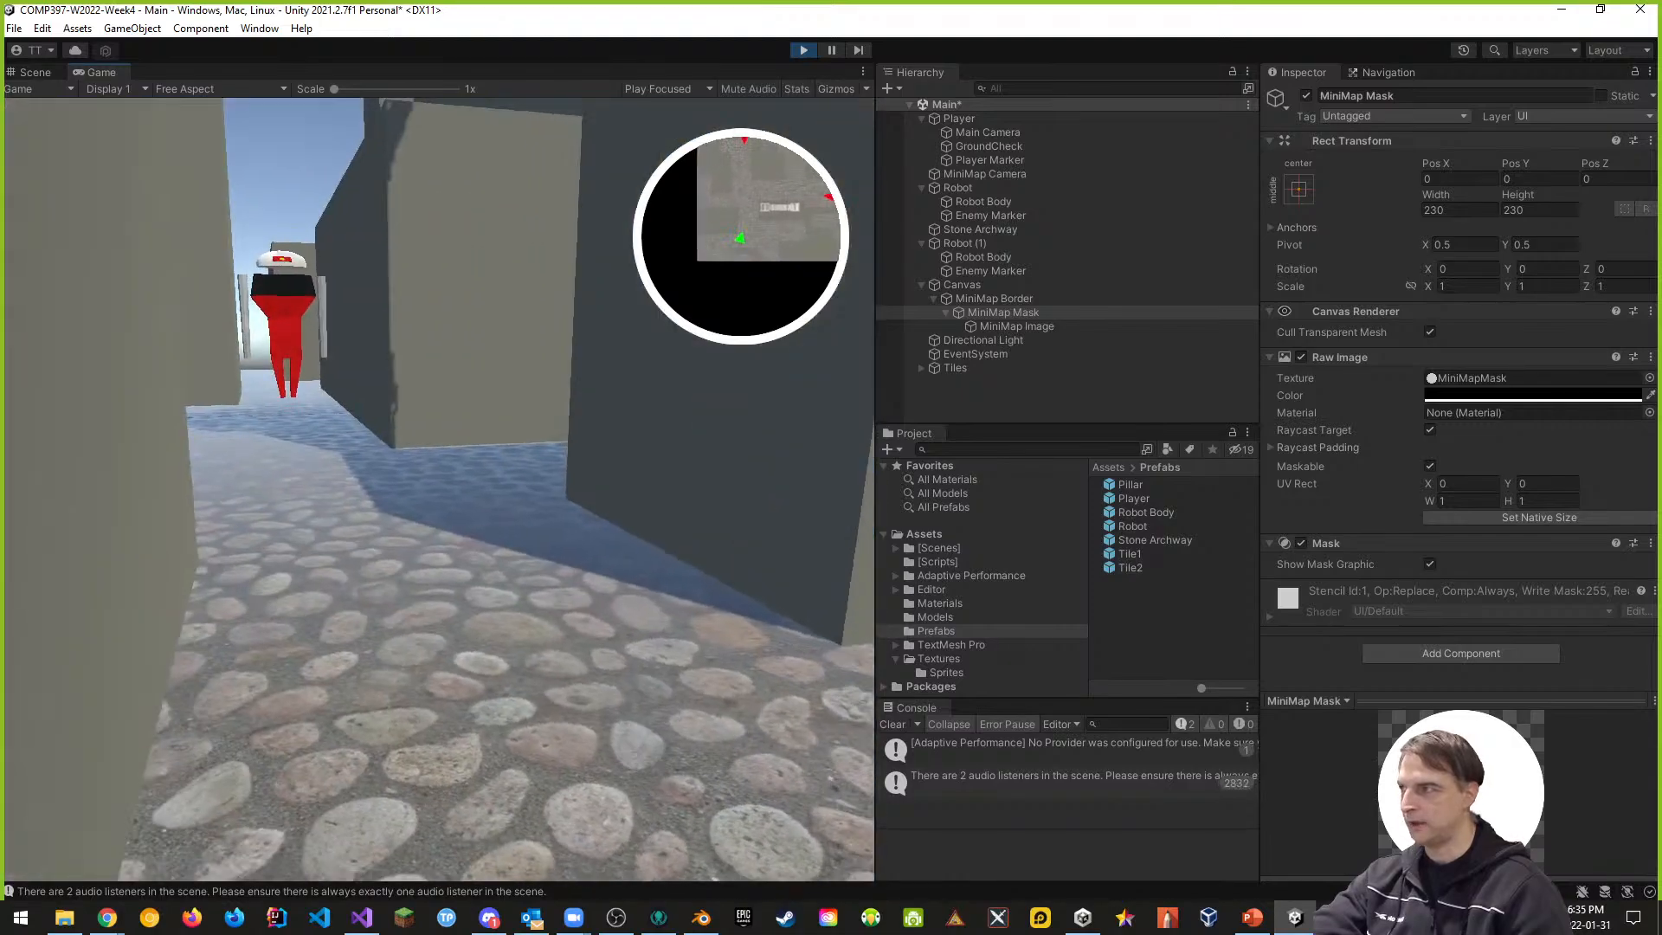
key(w)
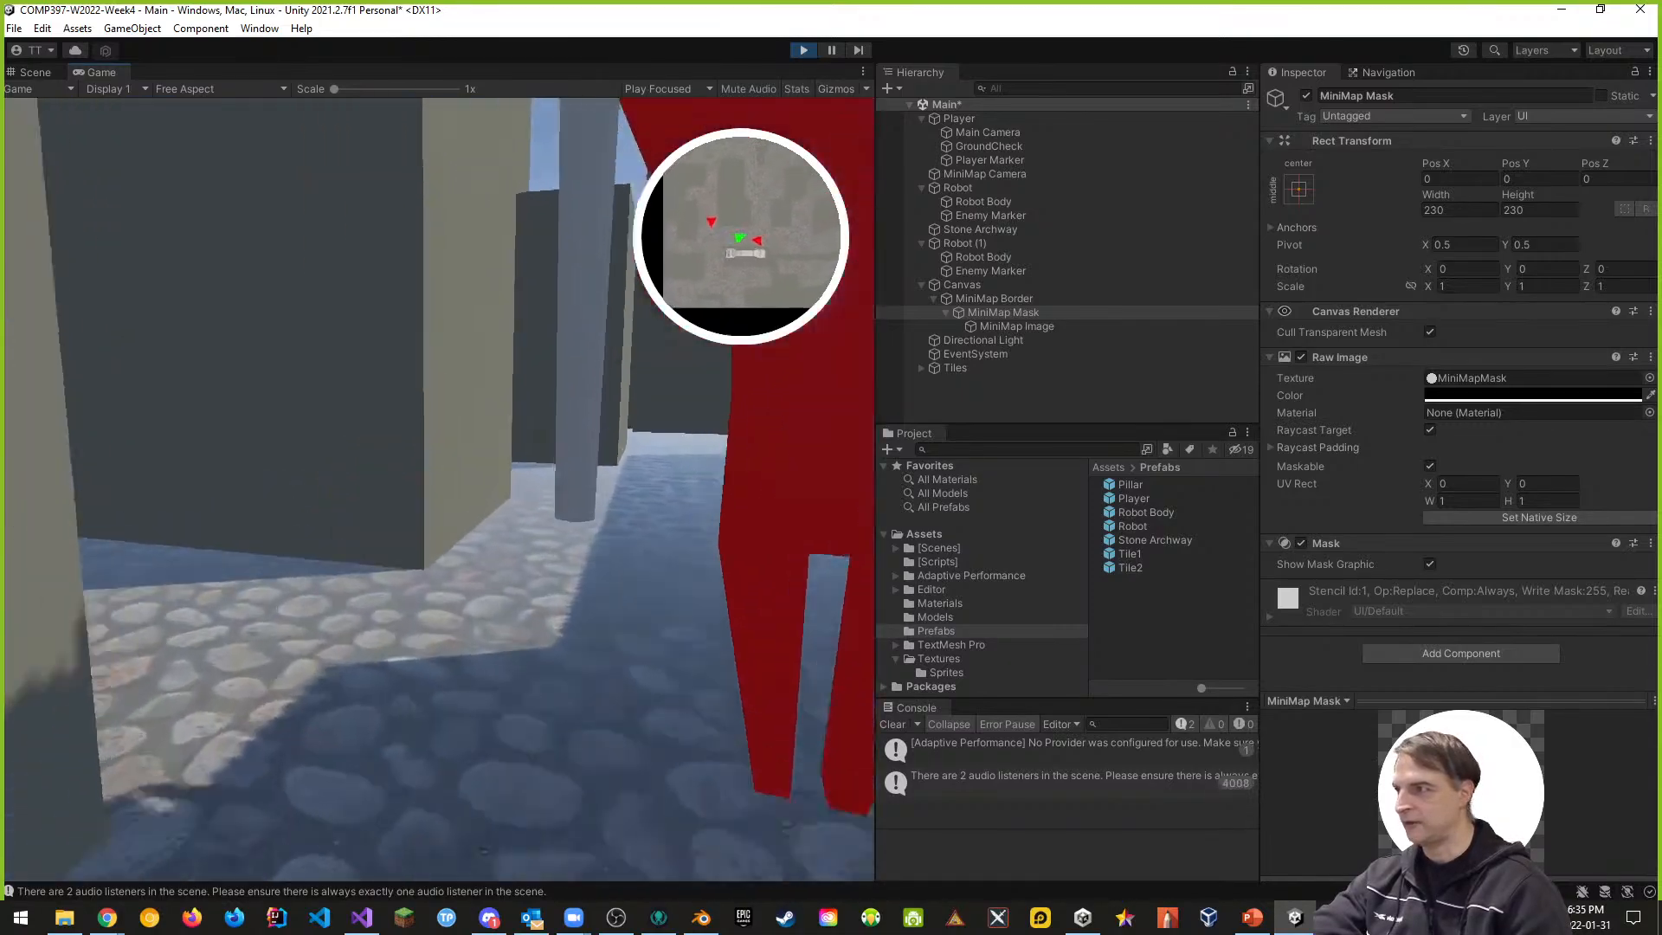
key(w)
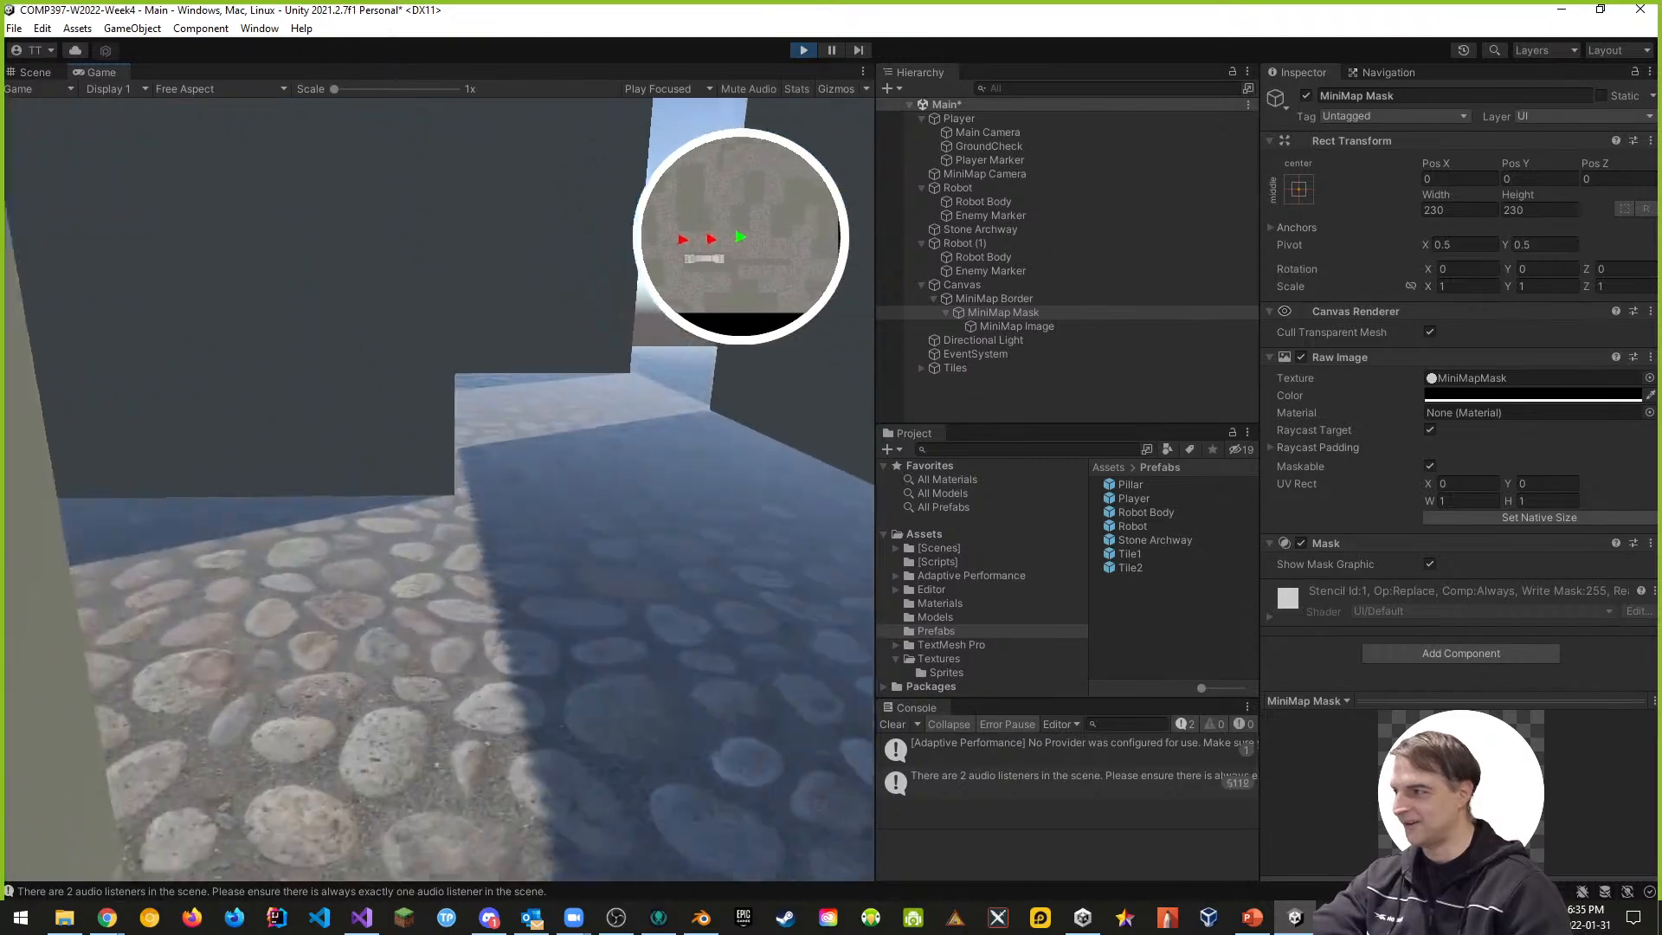
key(w)
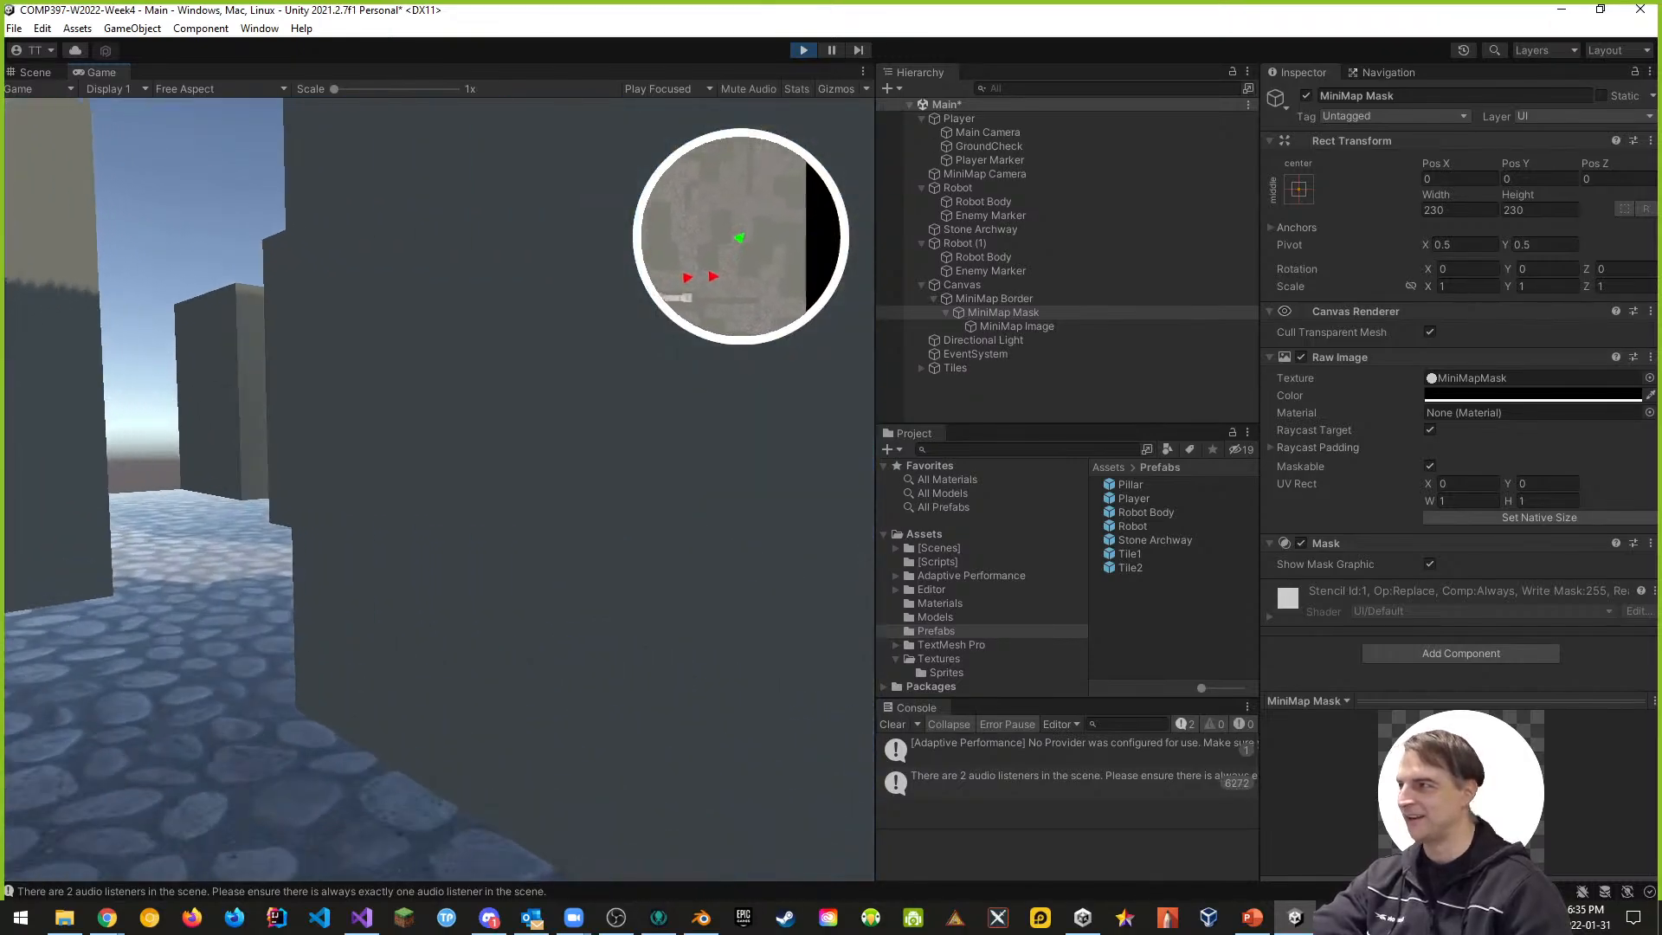
key(w)
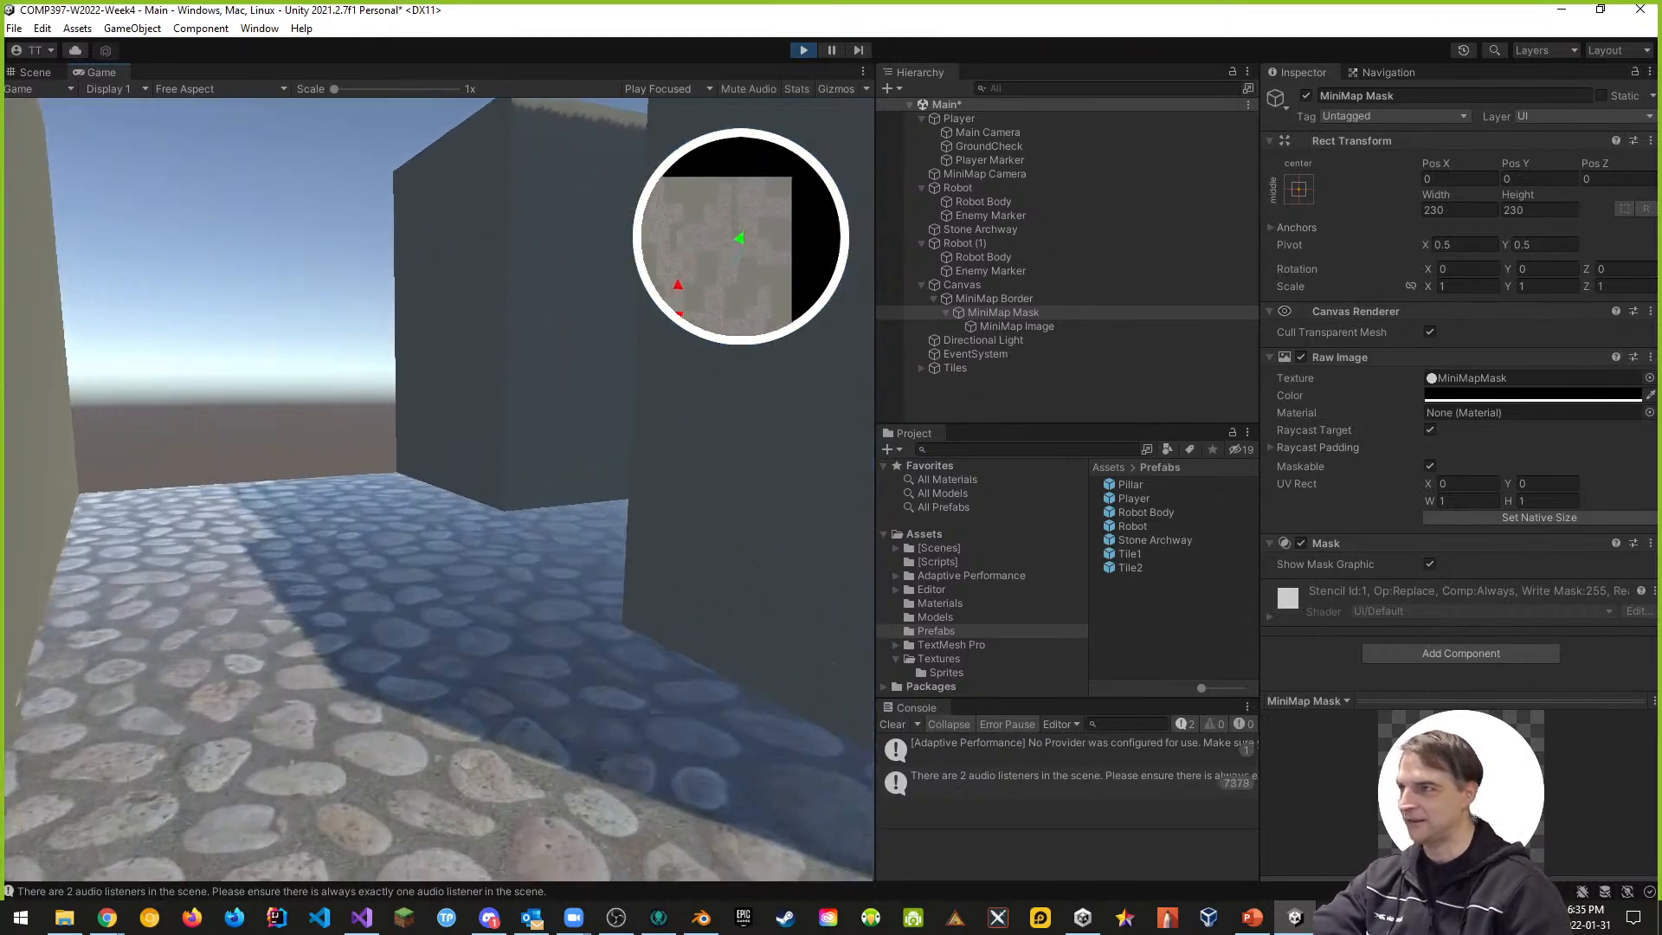
key(w)
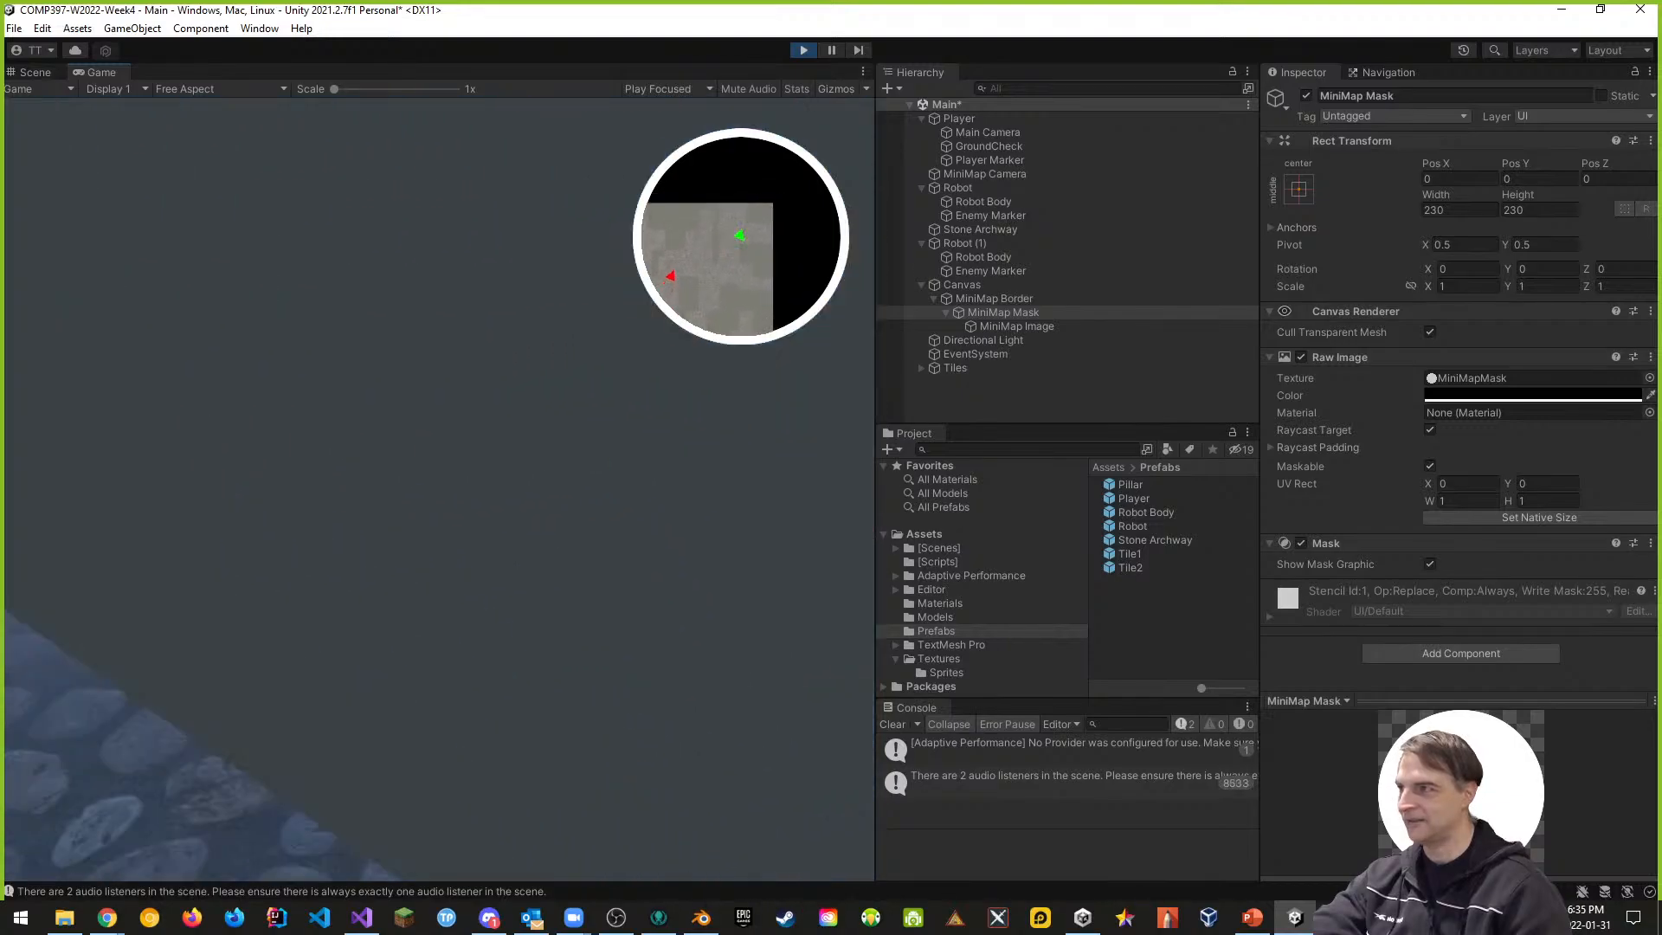
key(w)
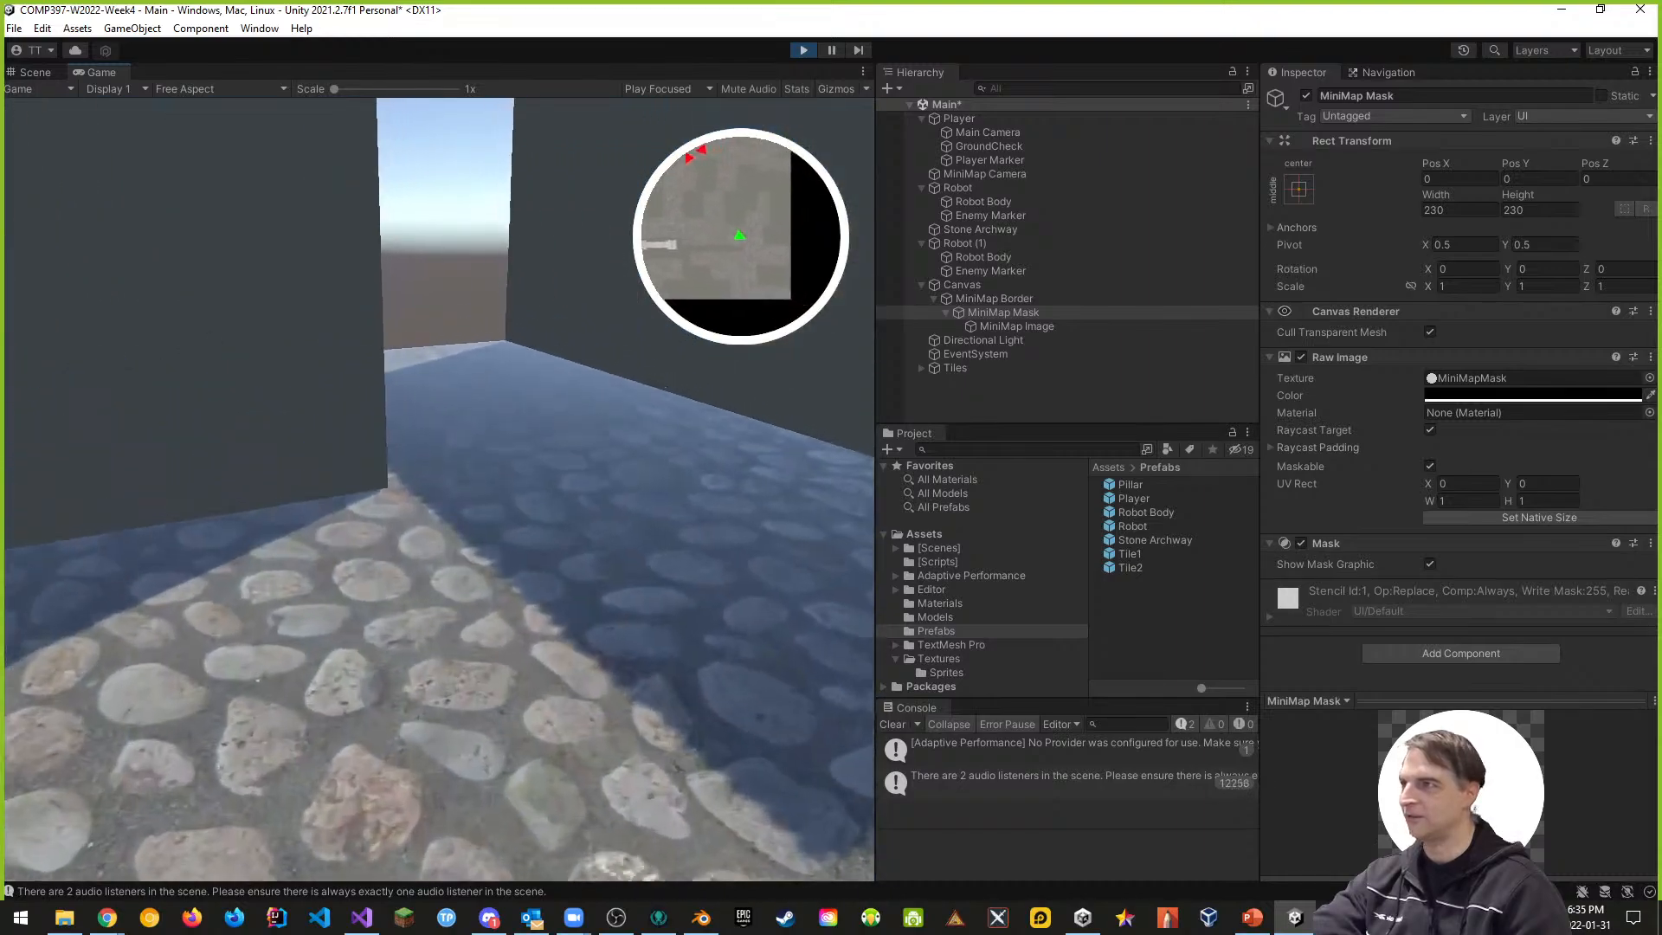
key(w)
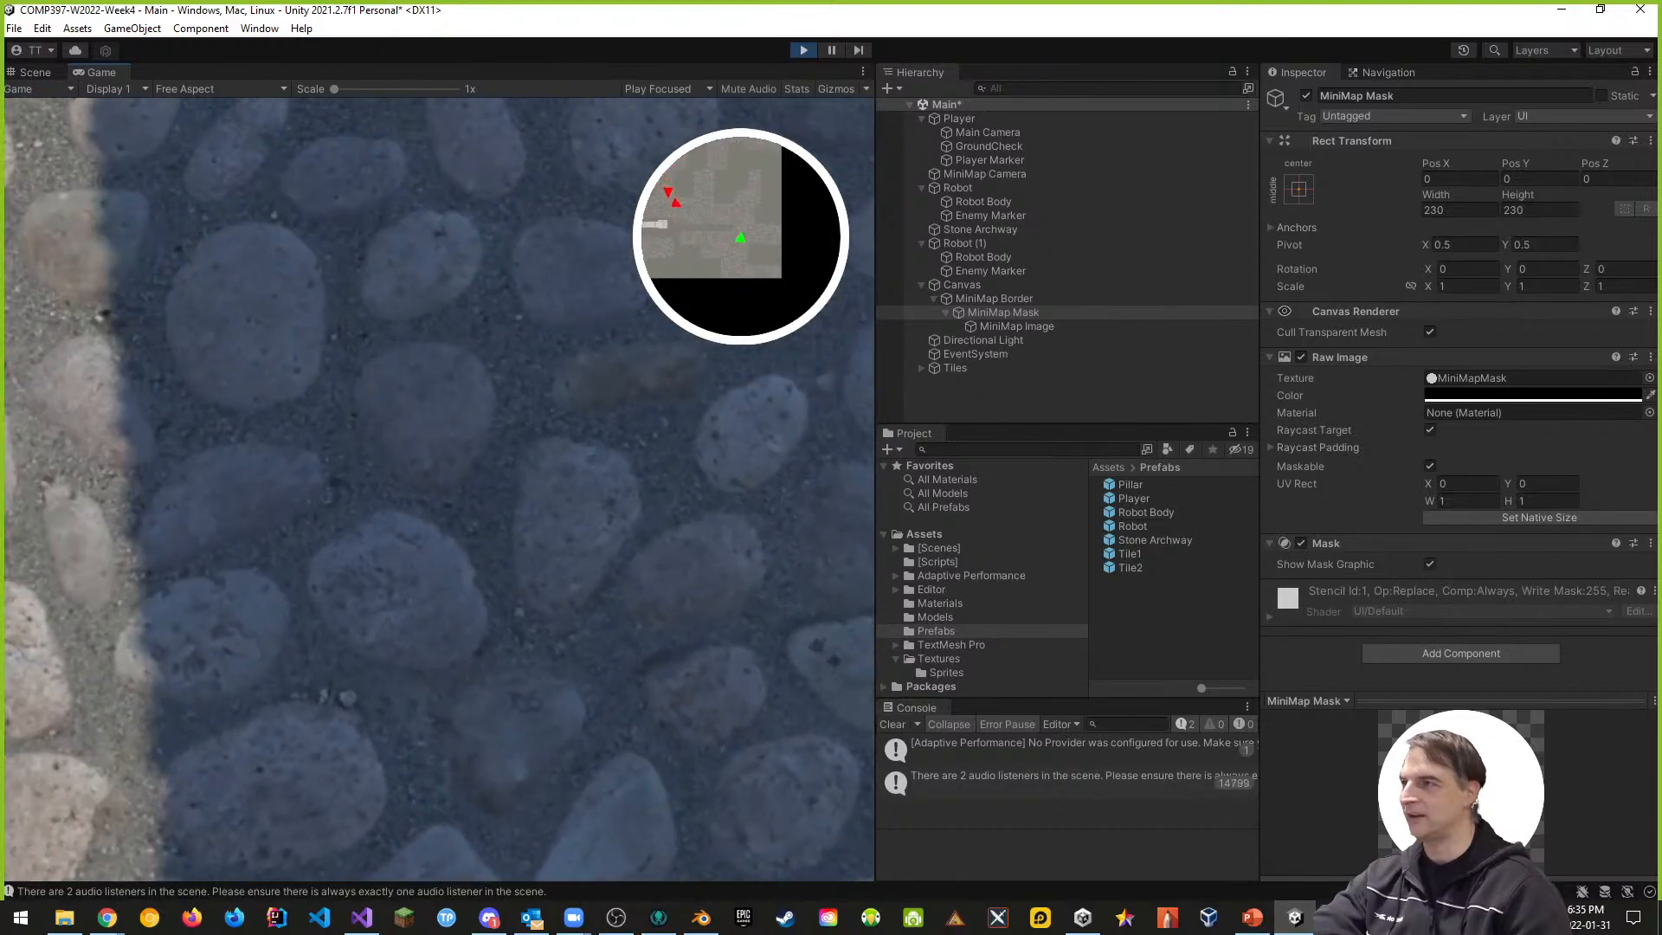
key(w)
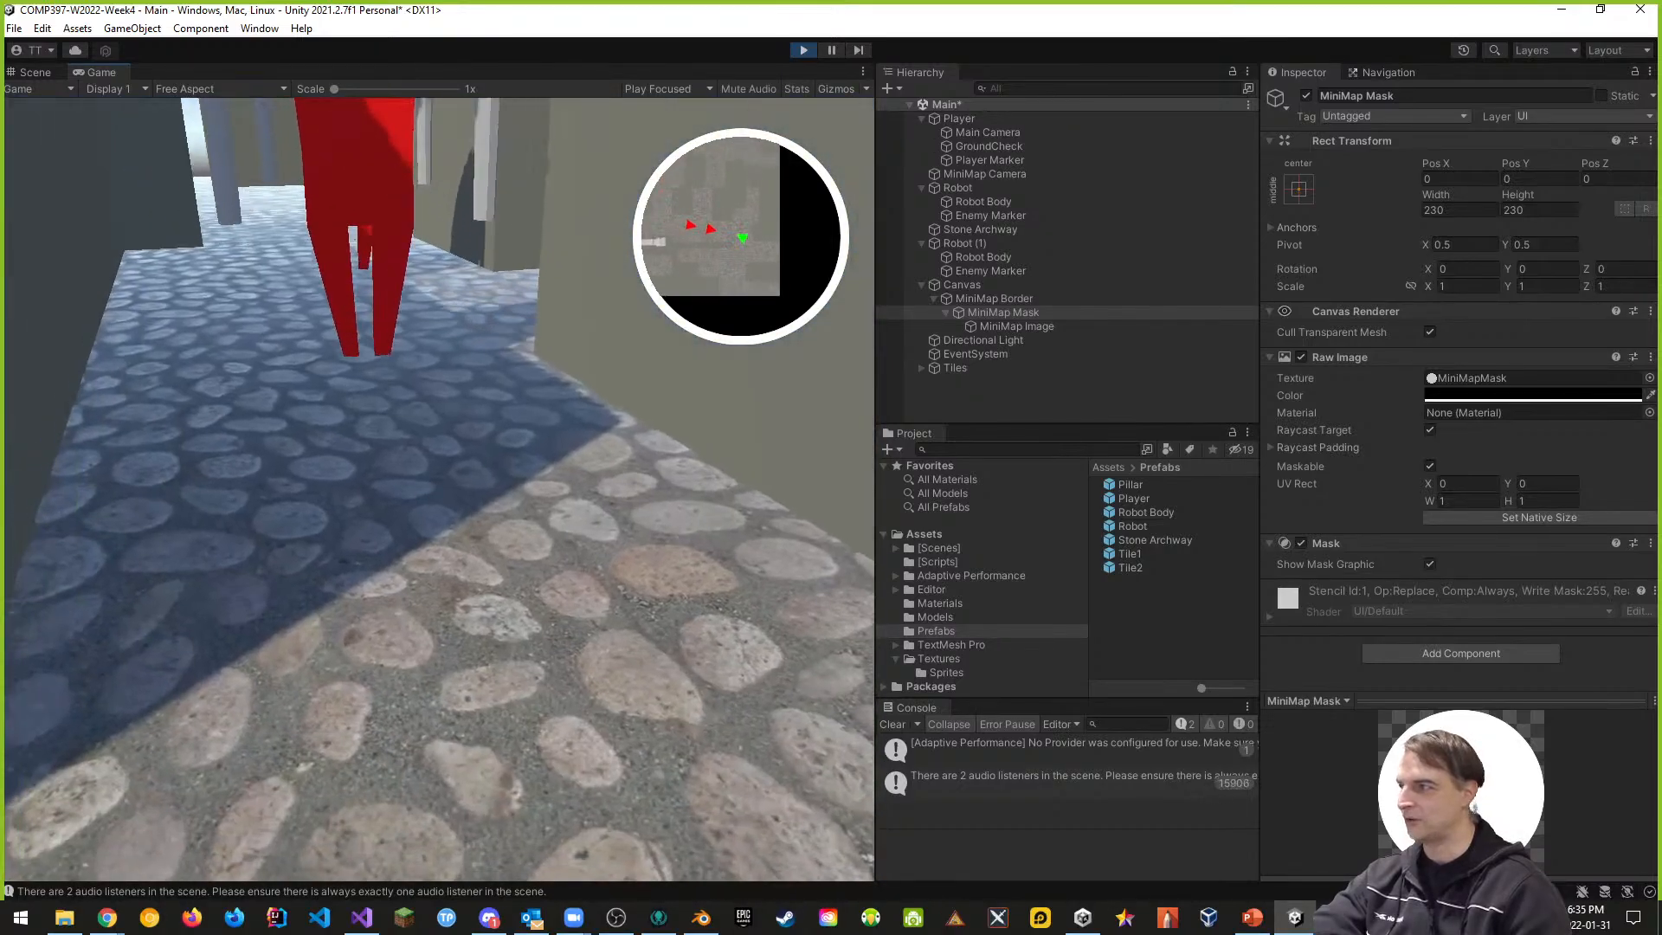
key(w)
key(space)
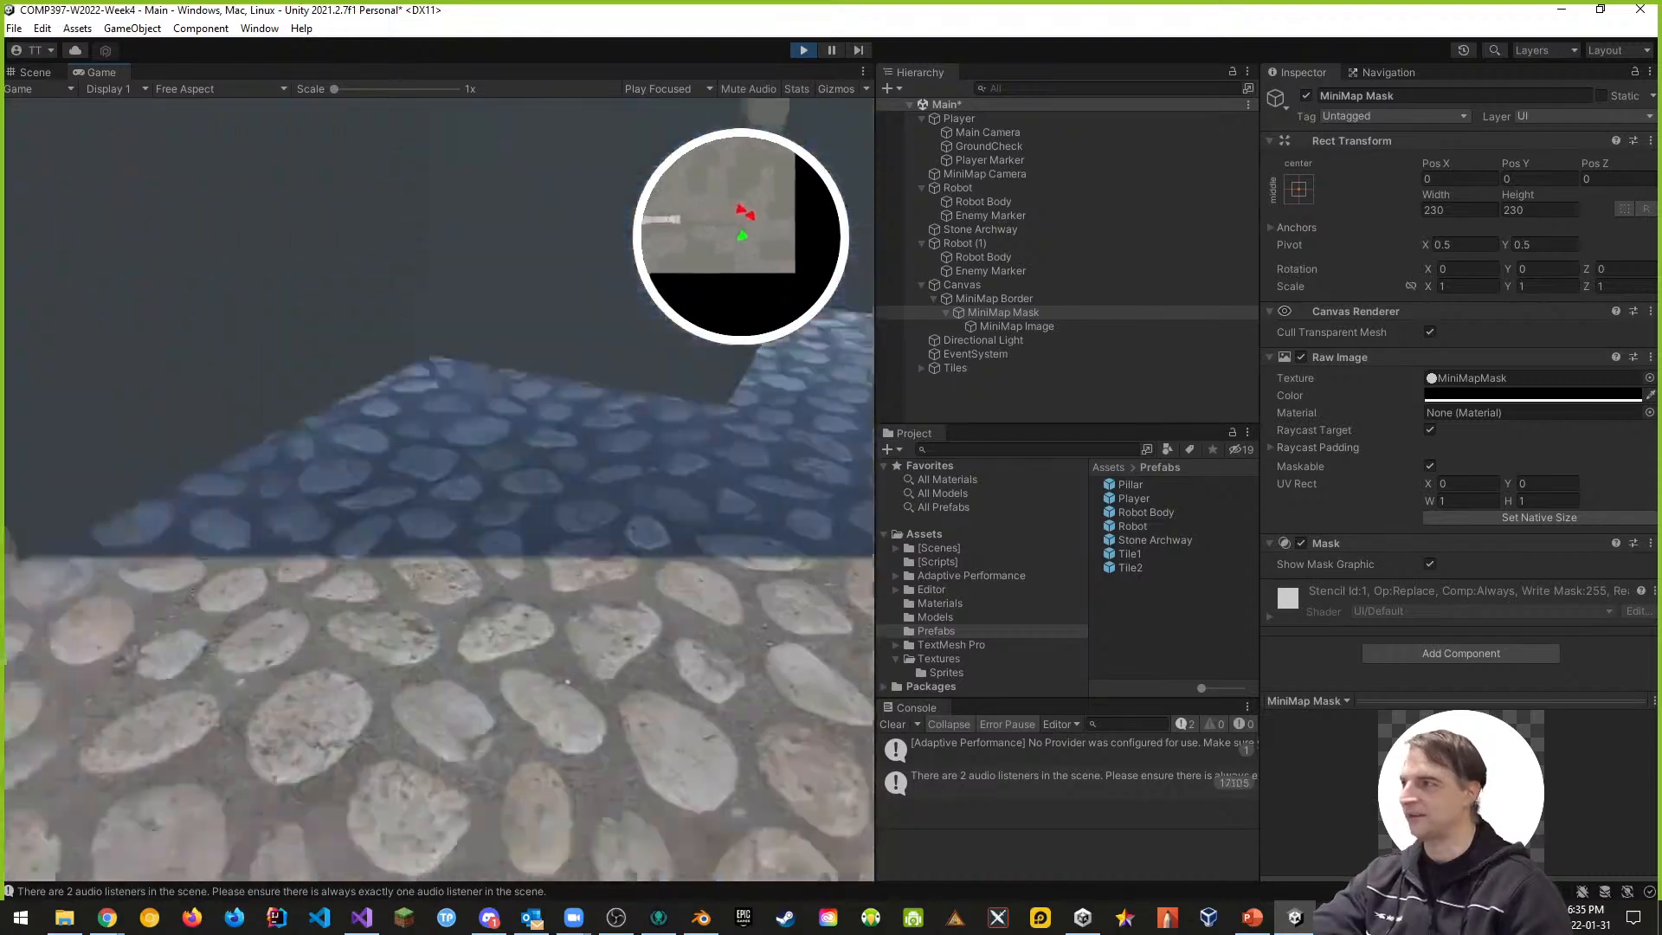
key(w)
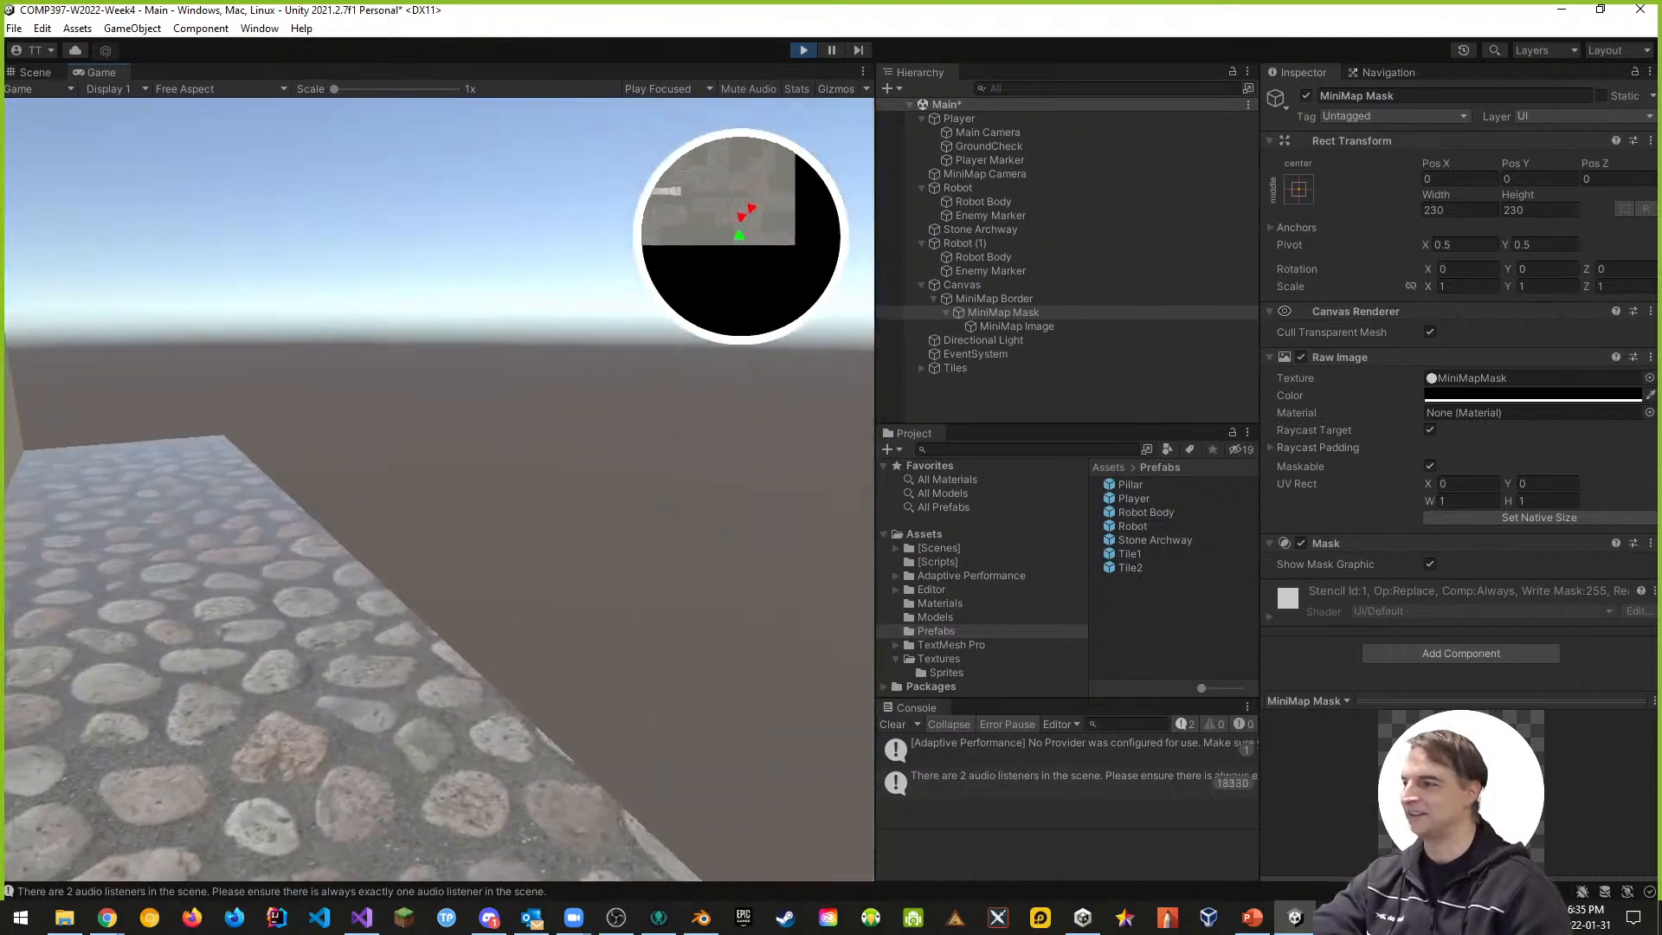
key(w)
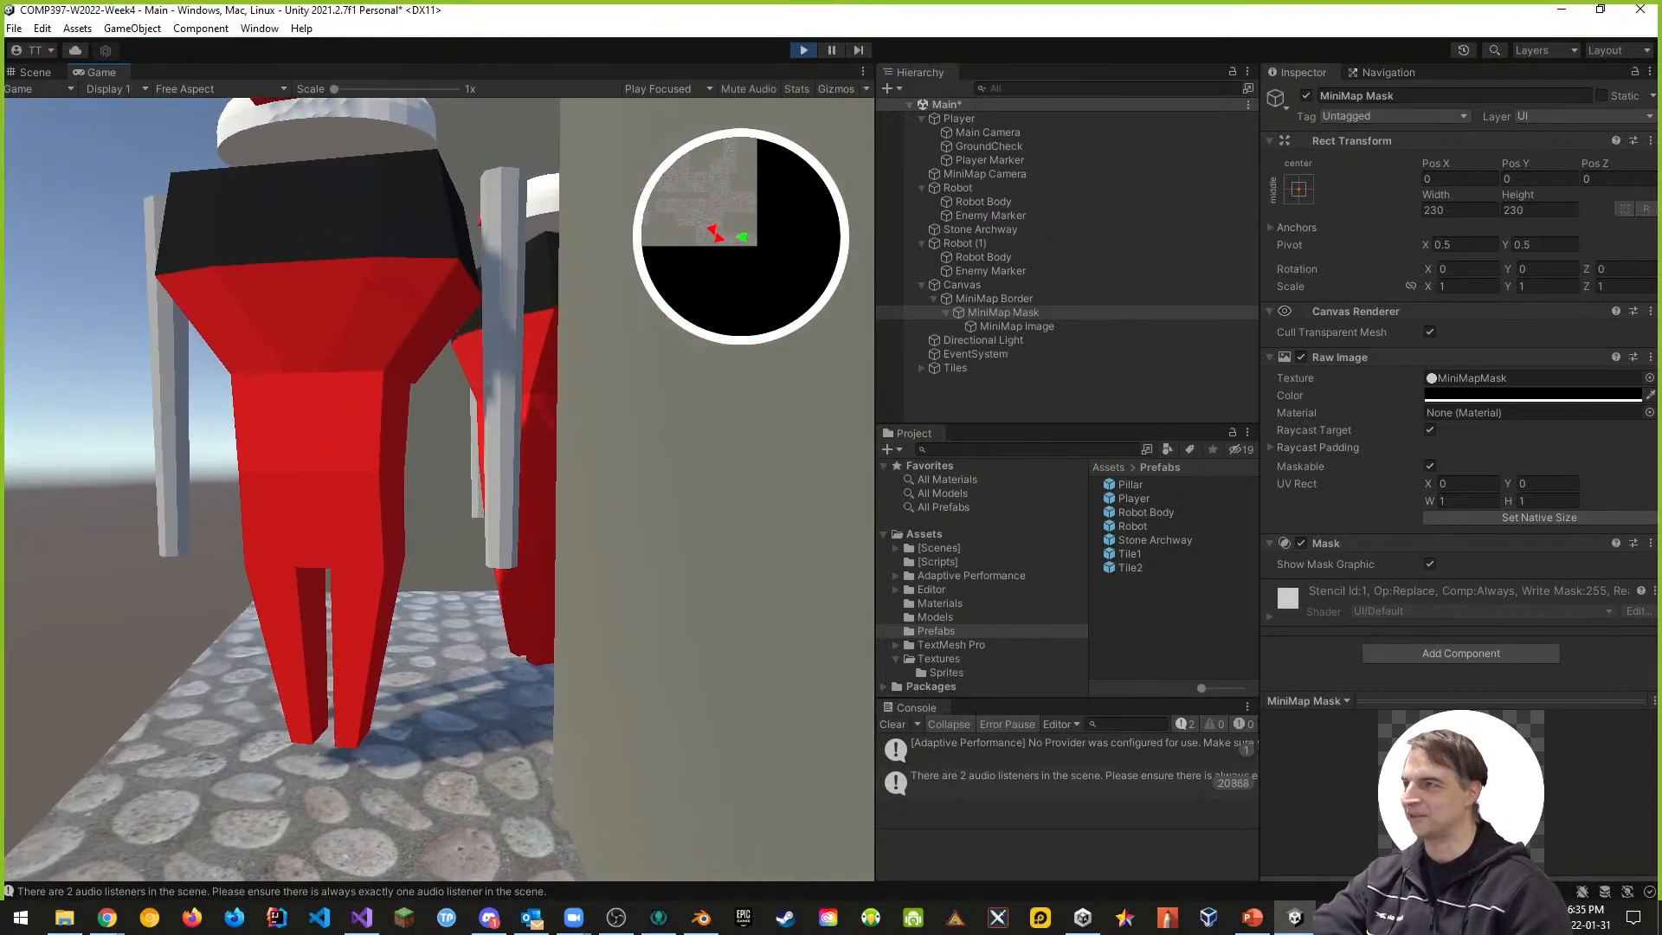
key(Escape)
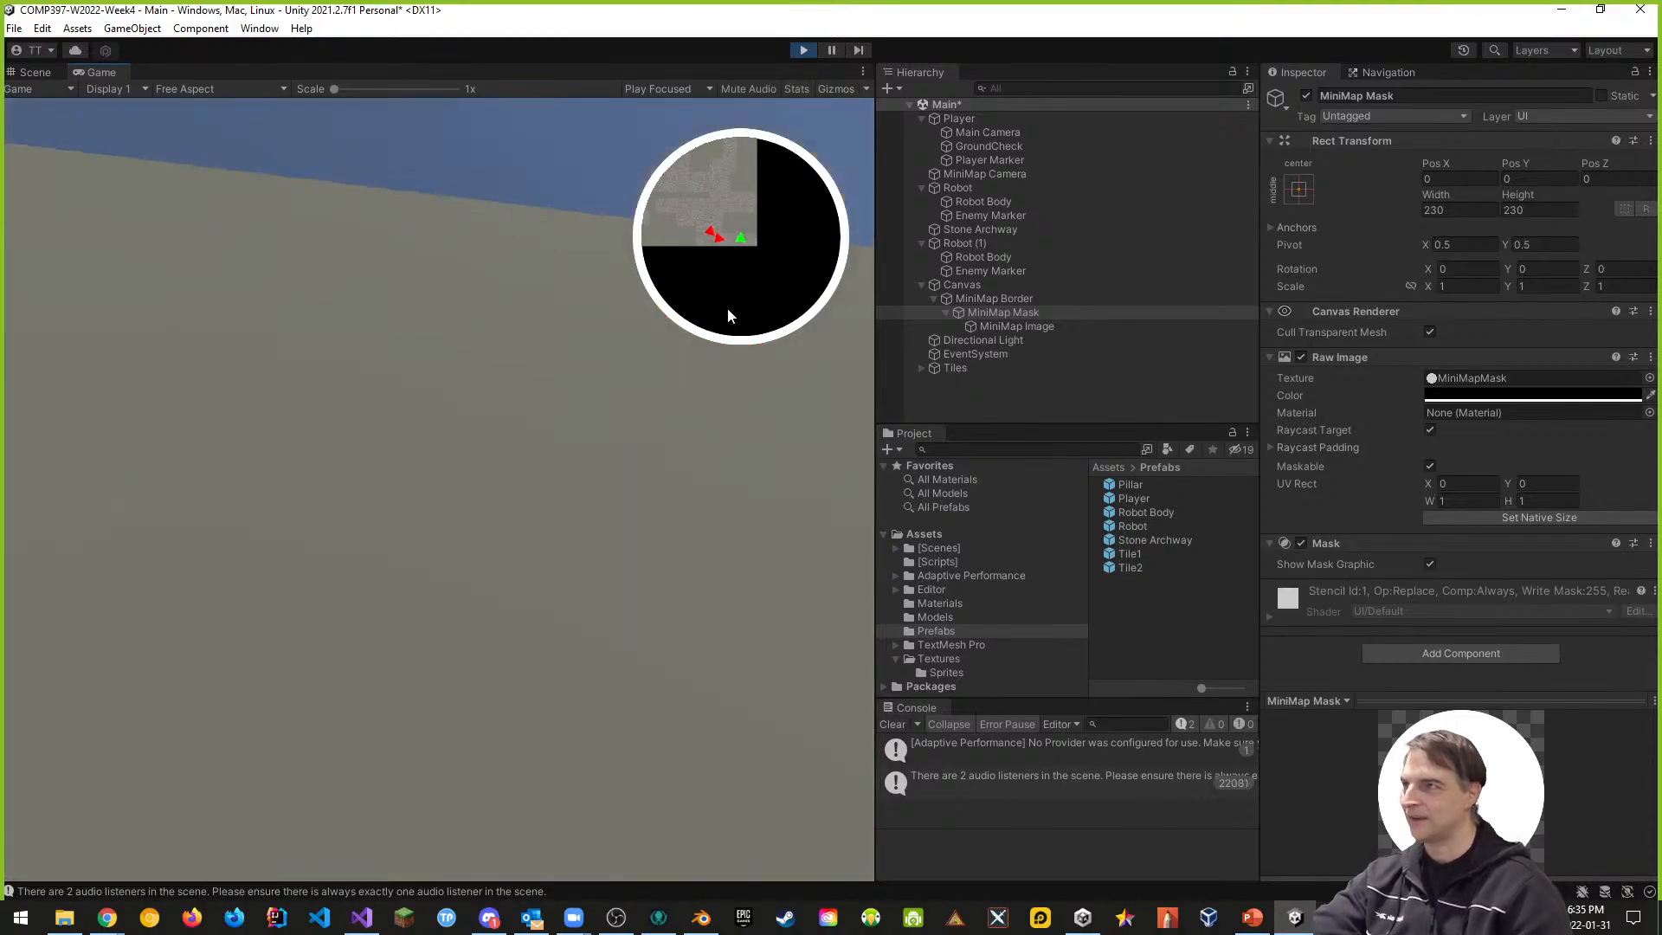
click(803, 50)
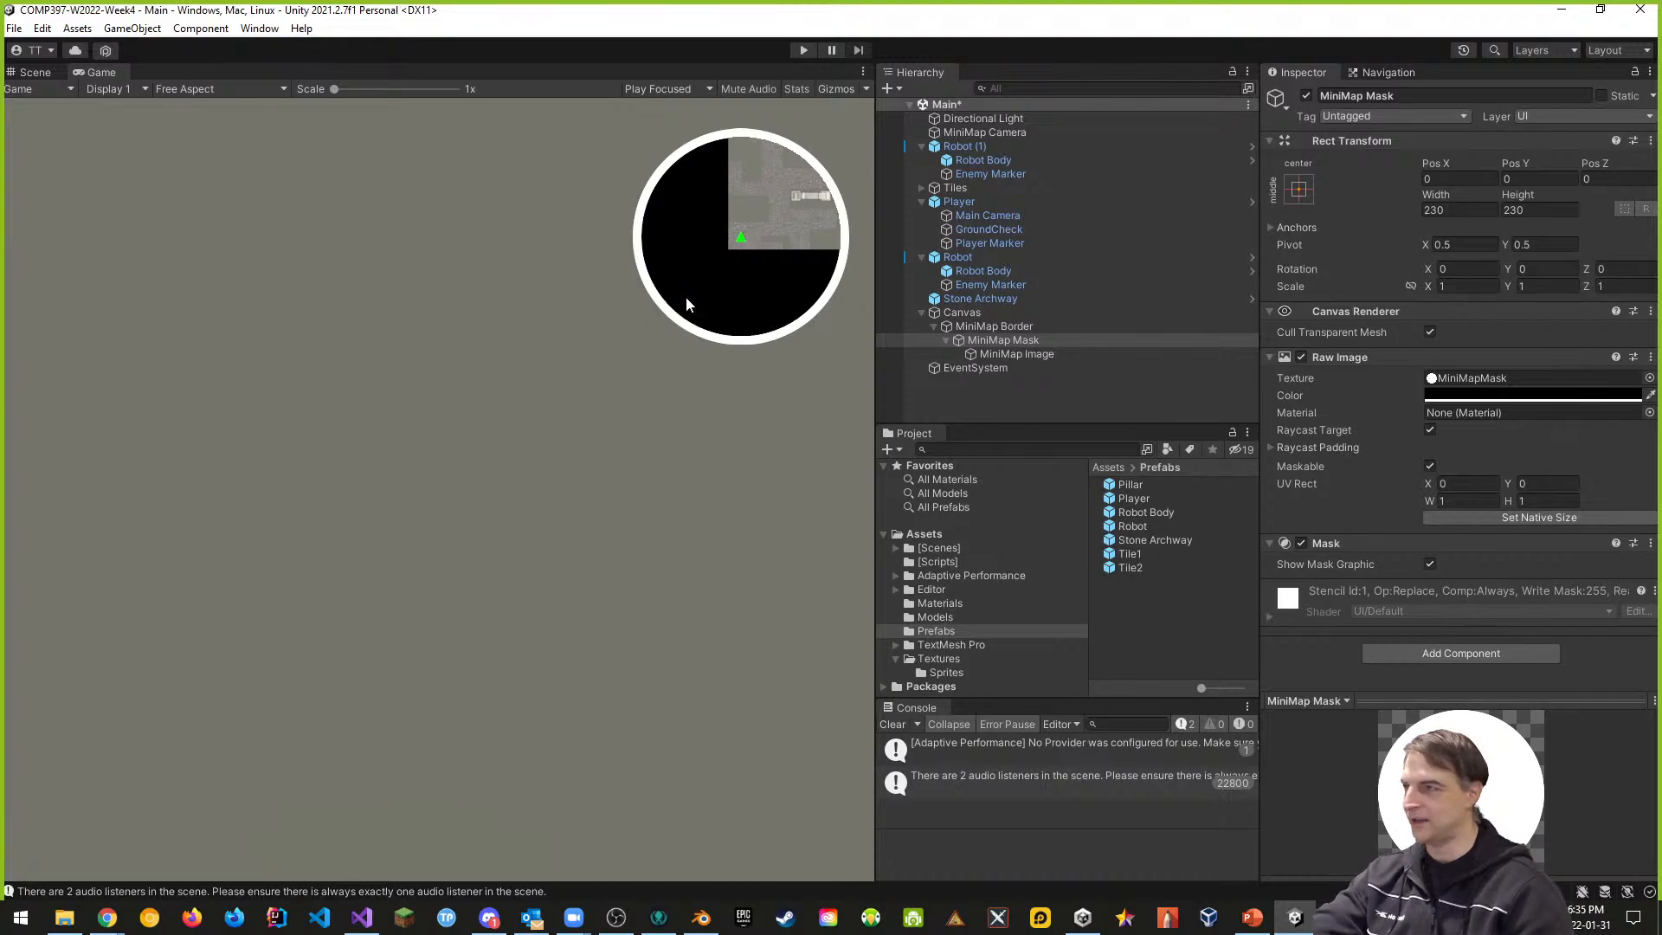
- Save the Main scene and the project, and exit the Unity editor
click(12, 33)
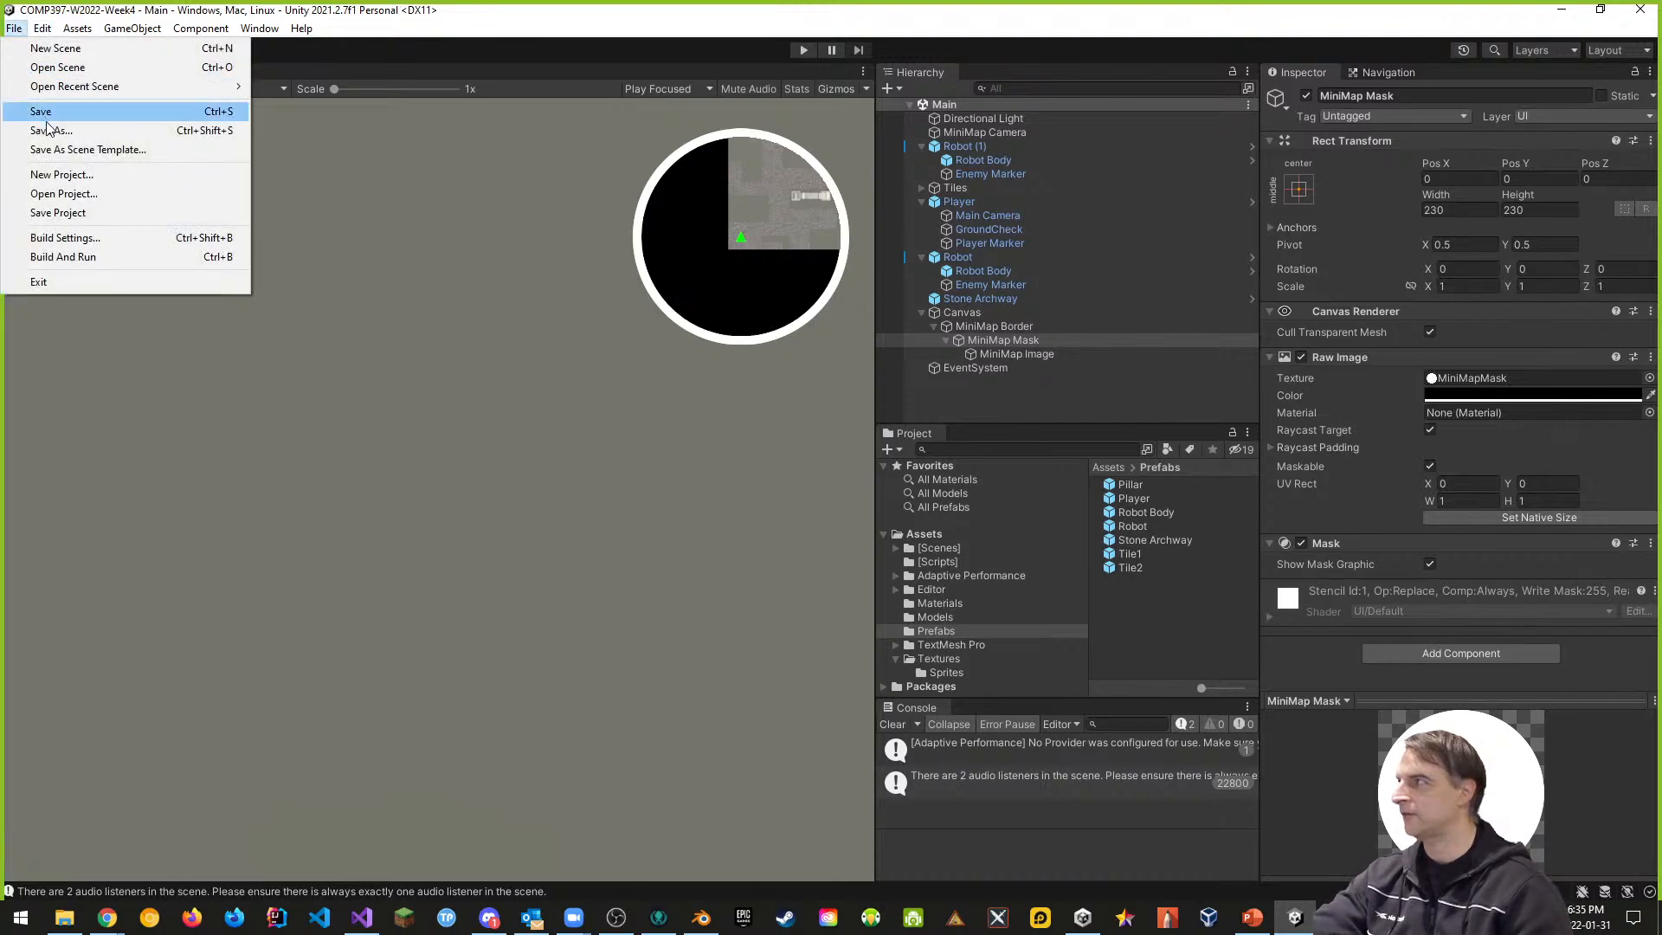
click(45, 116)
click(11, 34)
click(57, 212)
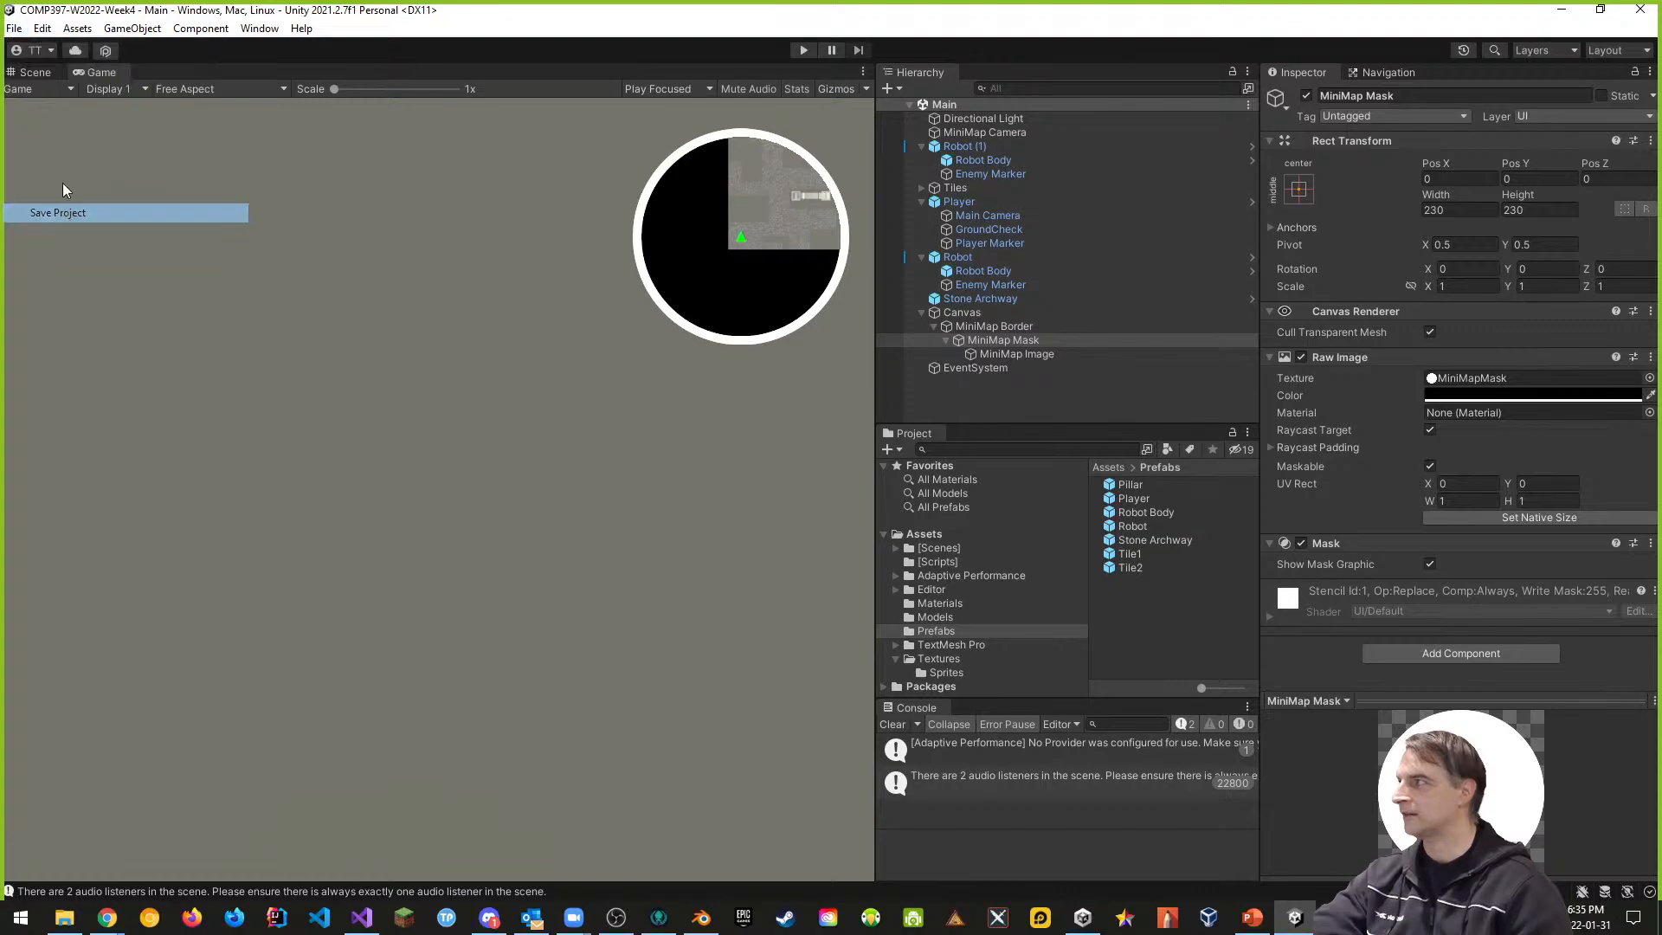
click(14, 29)
click(59, 278)
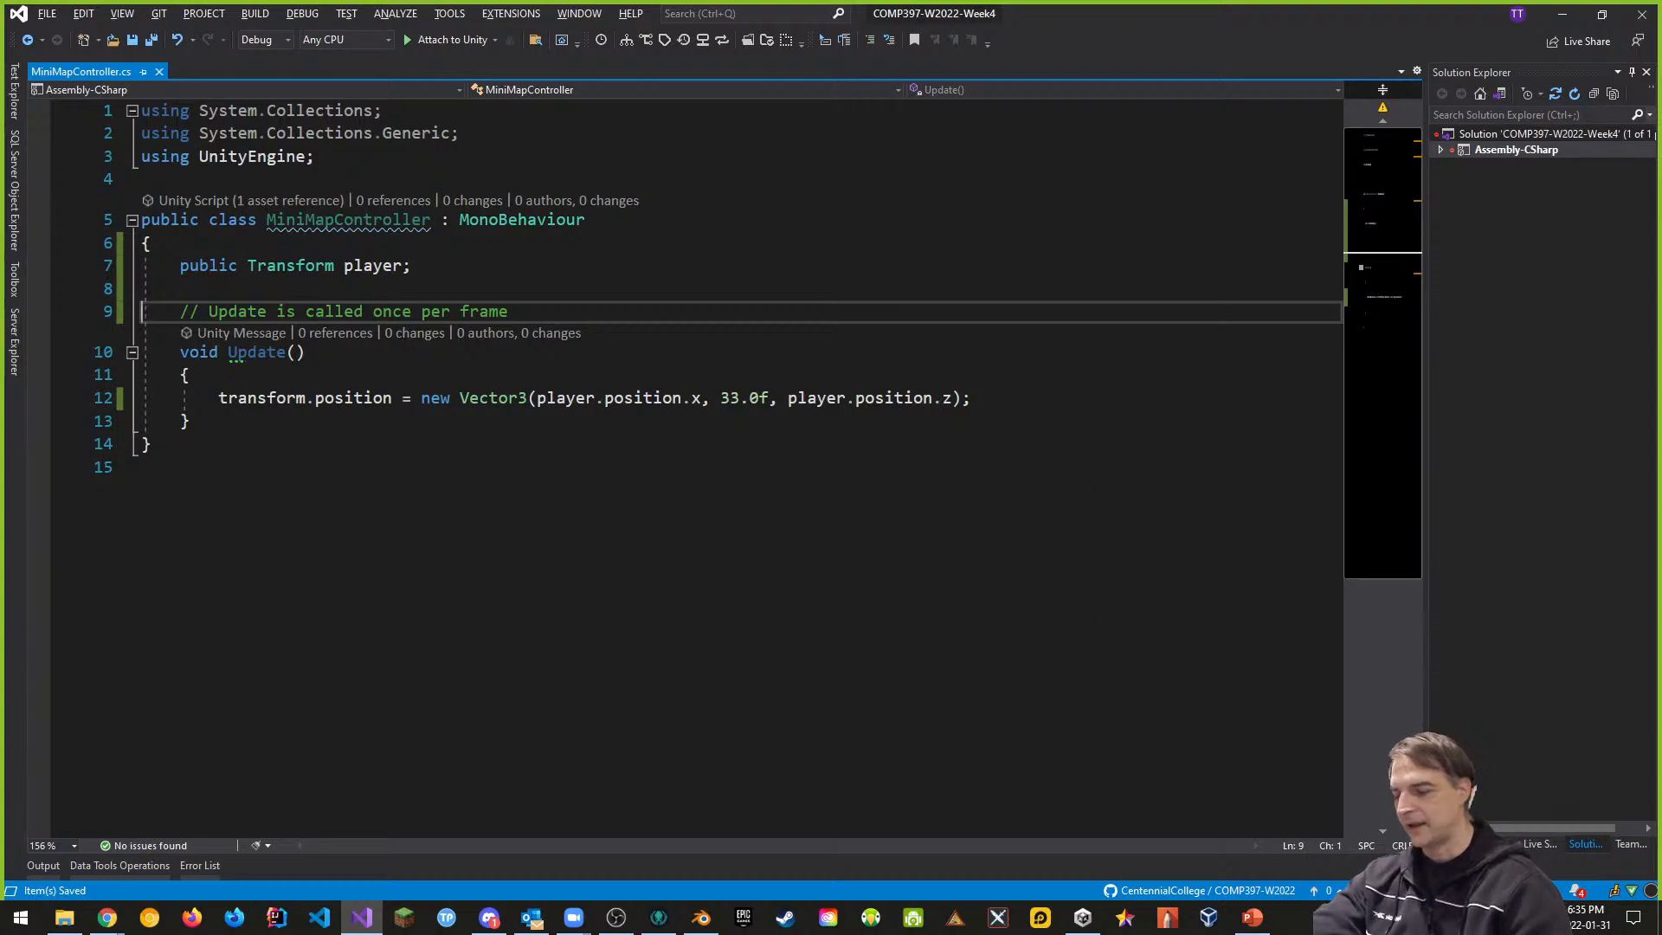
- Switch to GitKraken and stage all working-directory changes of the W2022 repository on the main branch
click(659, 919)
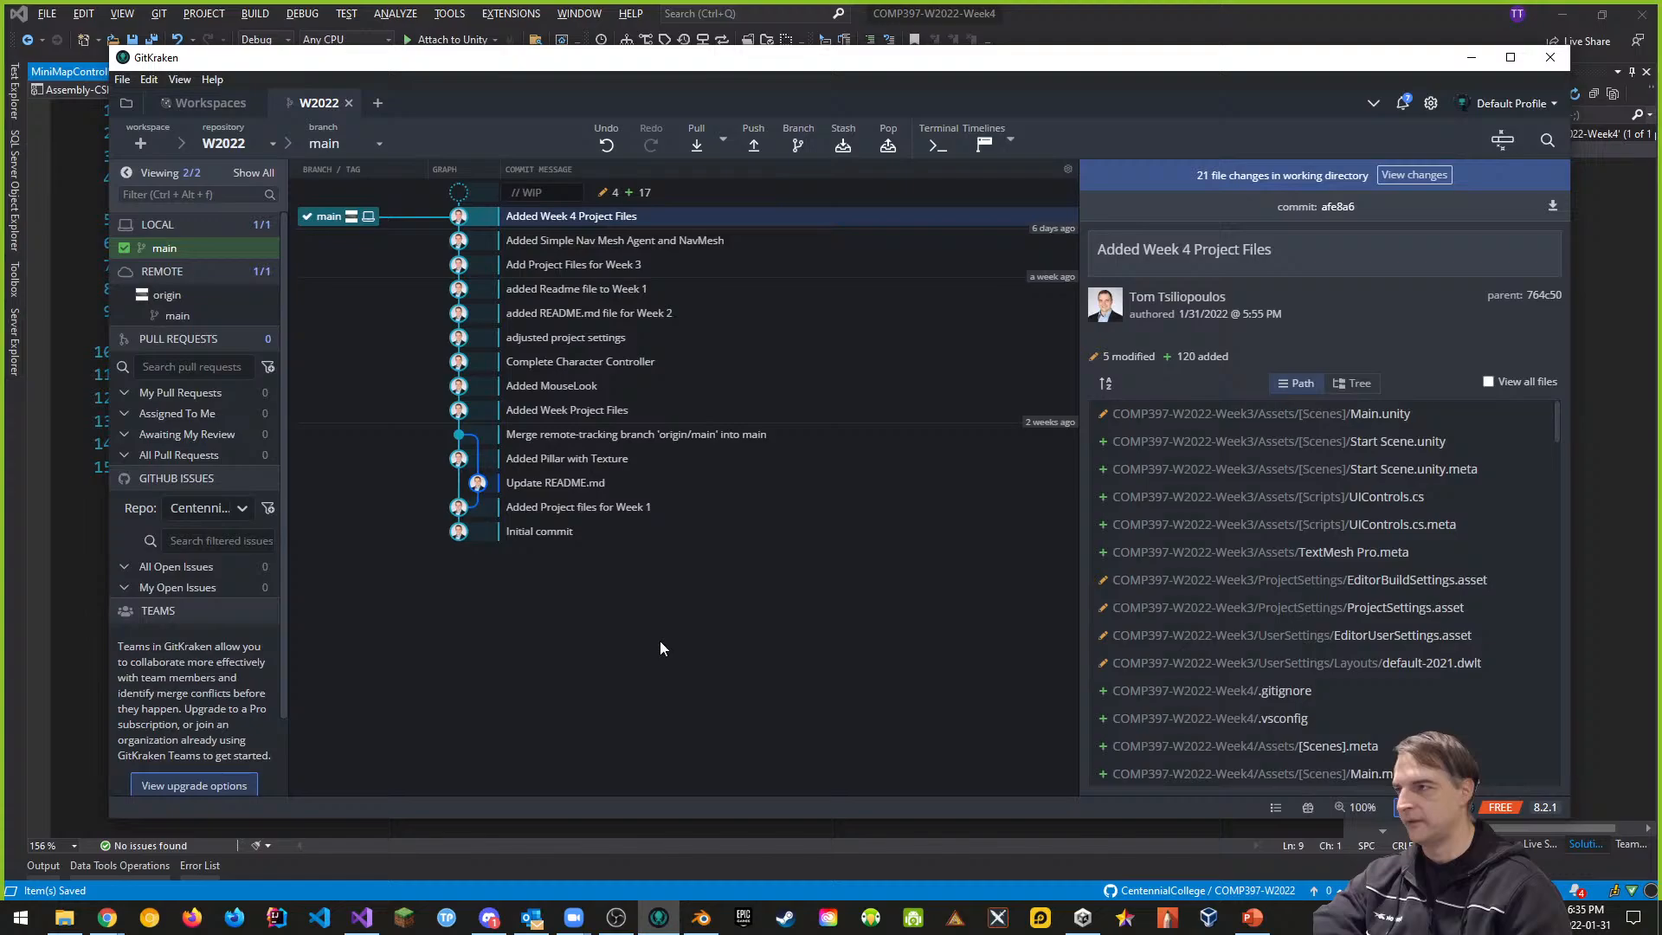
click(1408, 175)
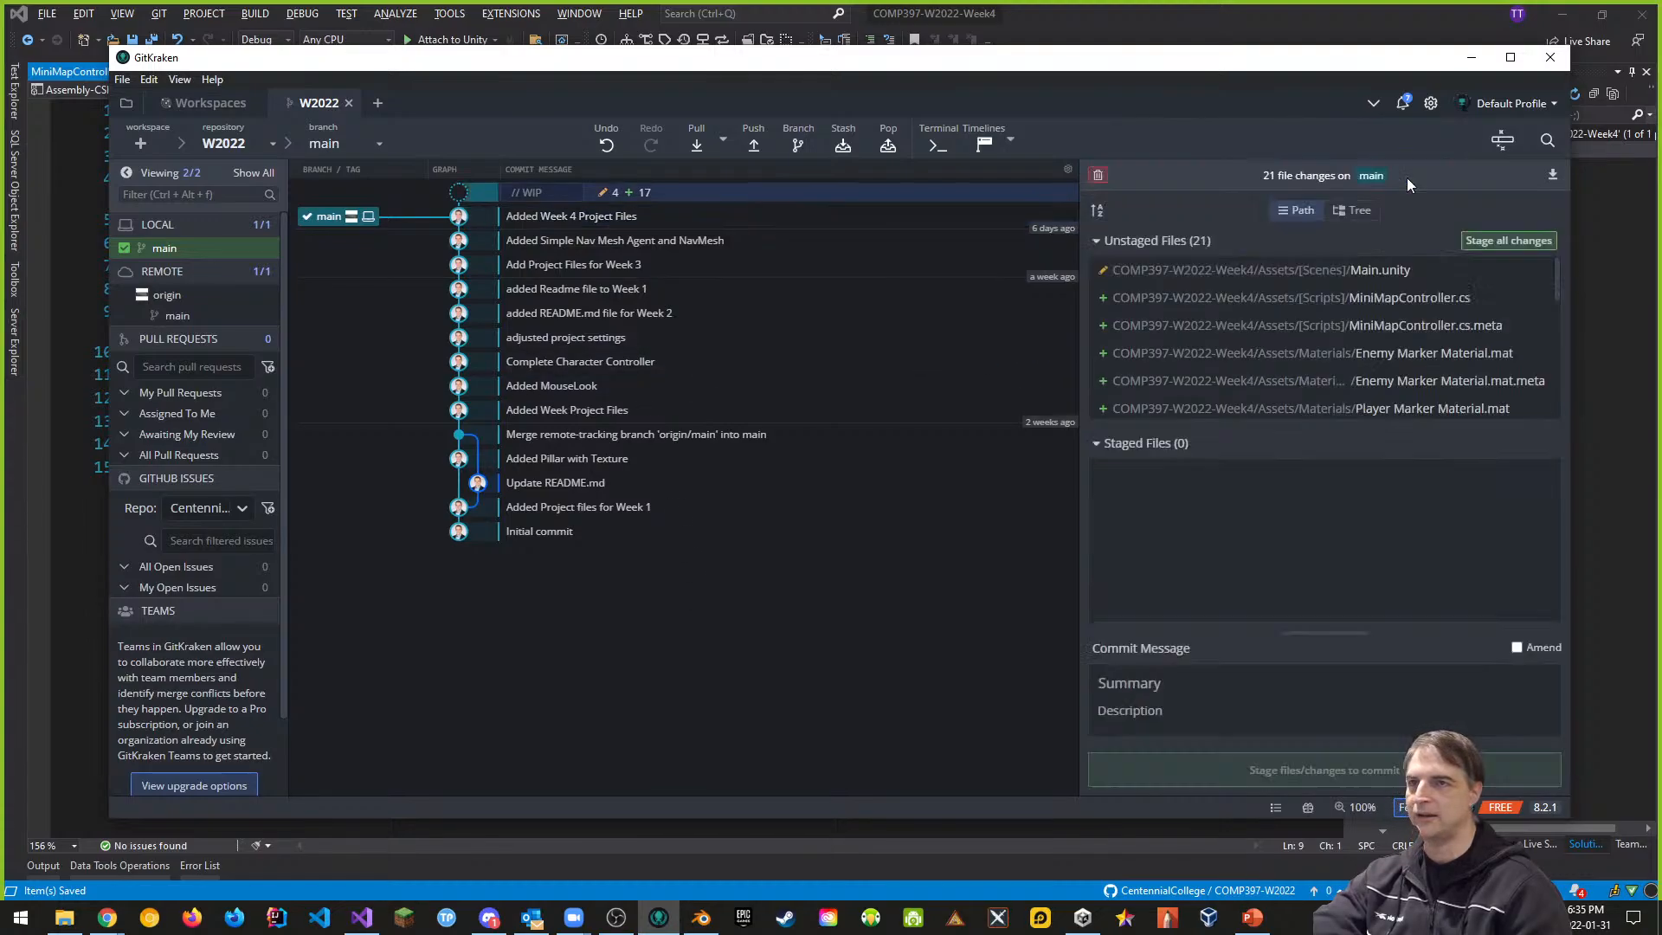
click(1492, 246)
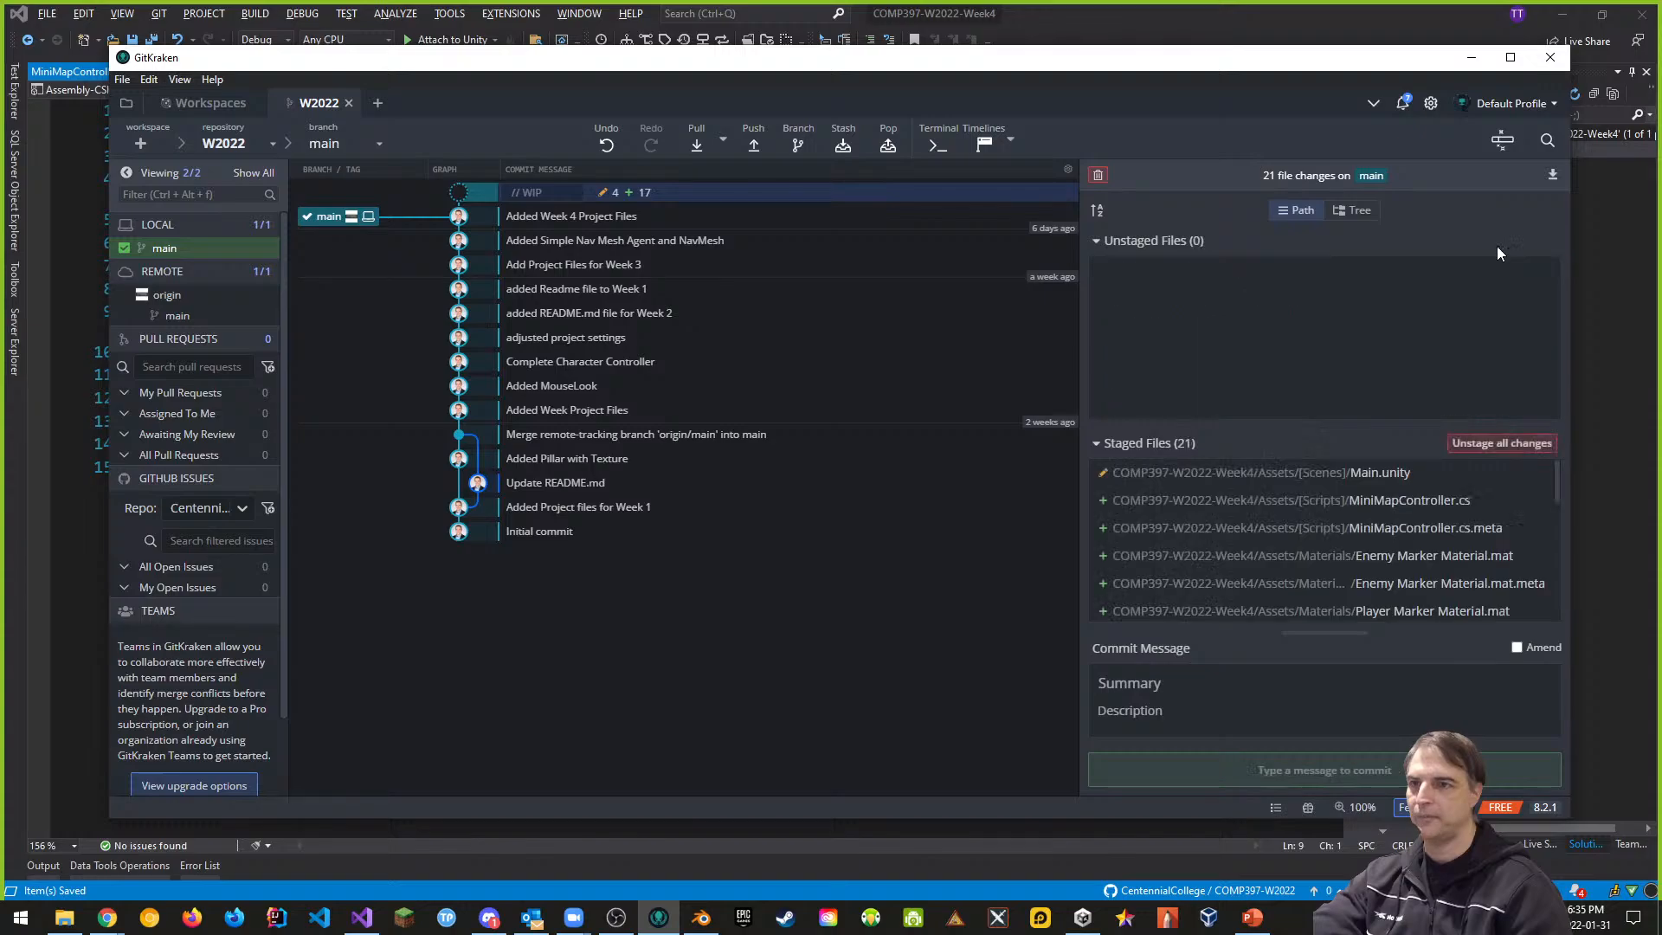
- Commit the staged files with the summary "Added MiniMap" and push main to origin
click(1184, 697)
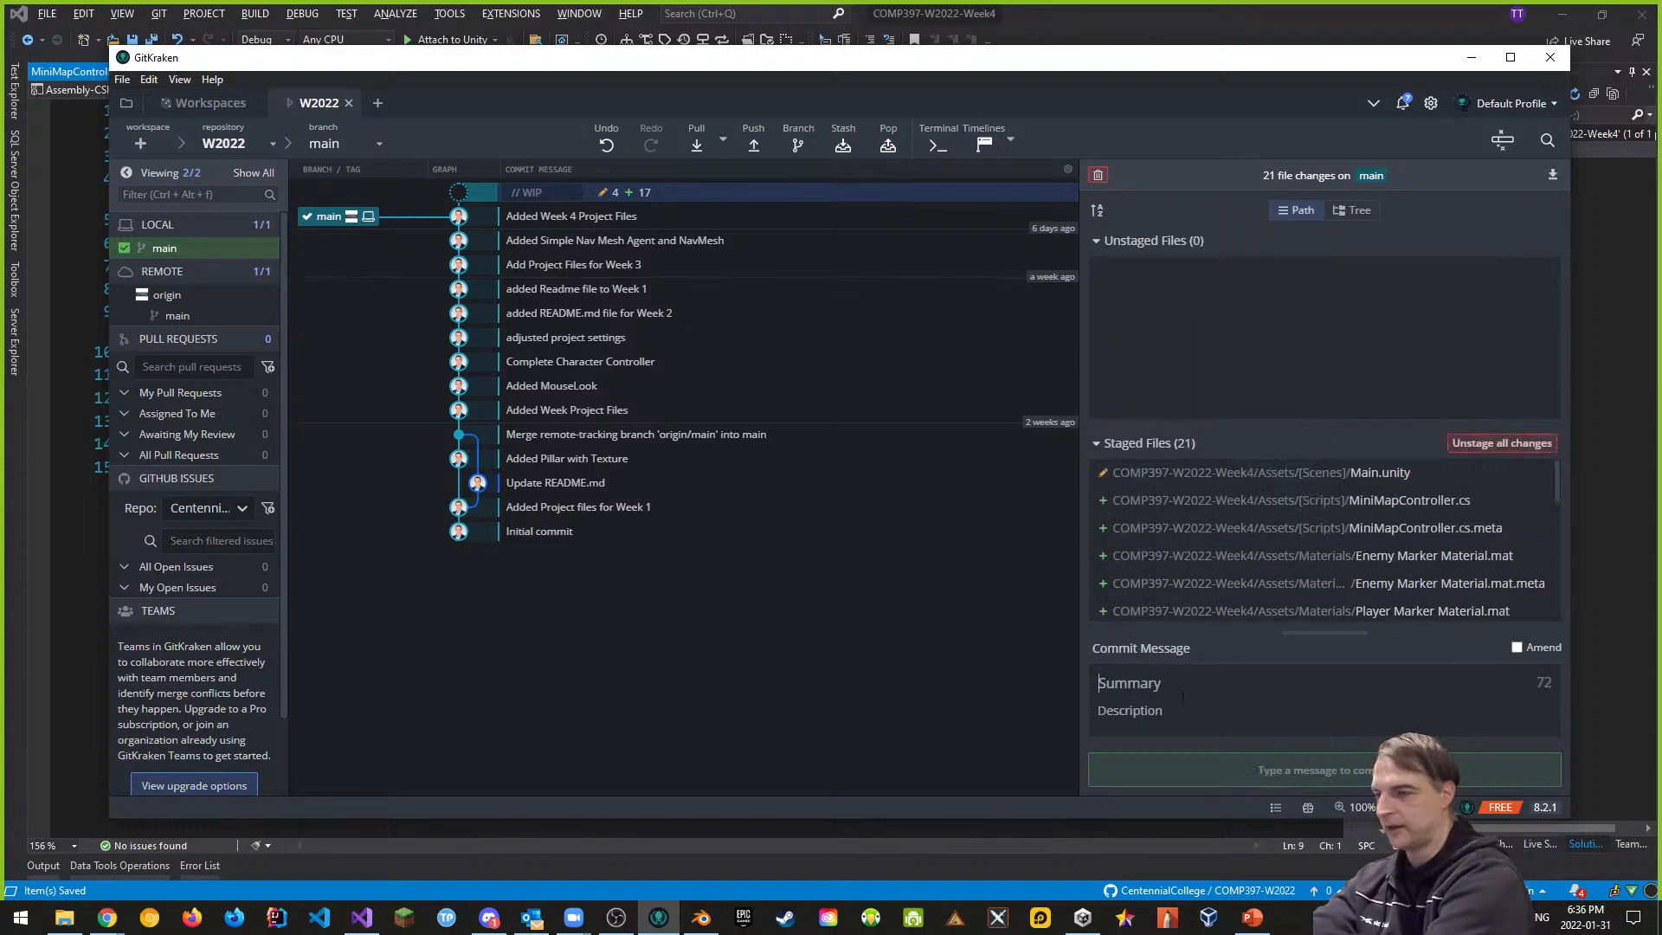
text(Added MiniM)
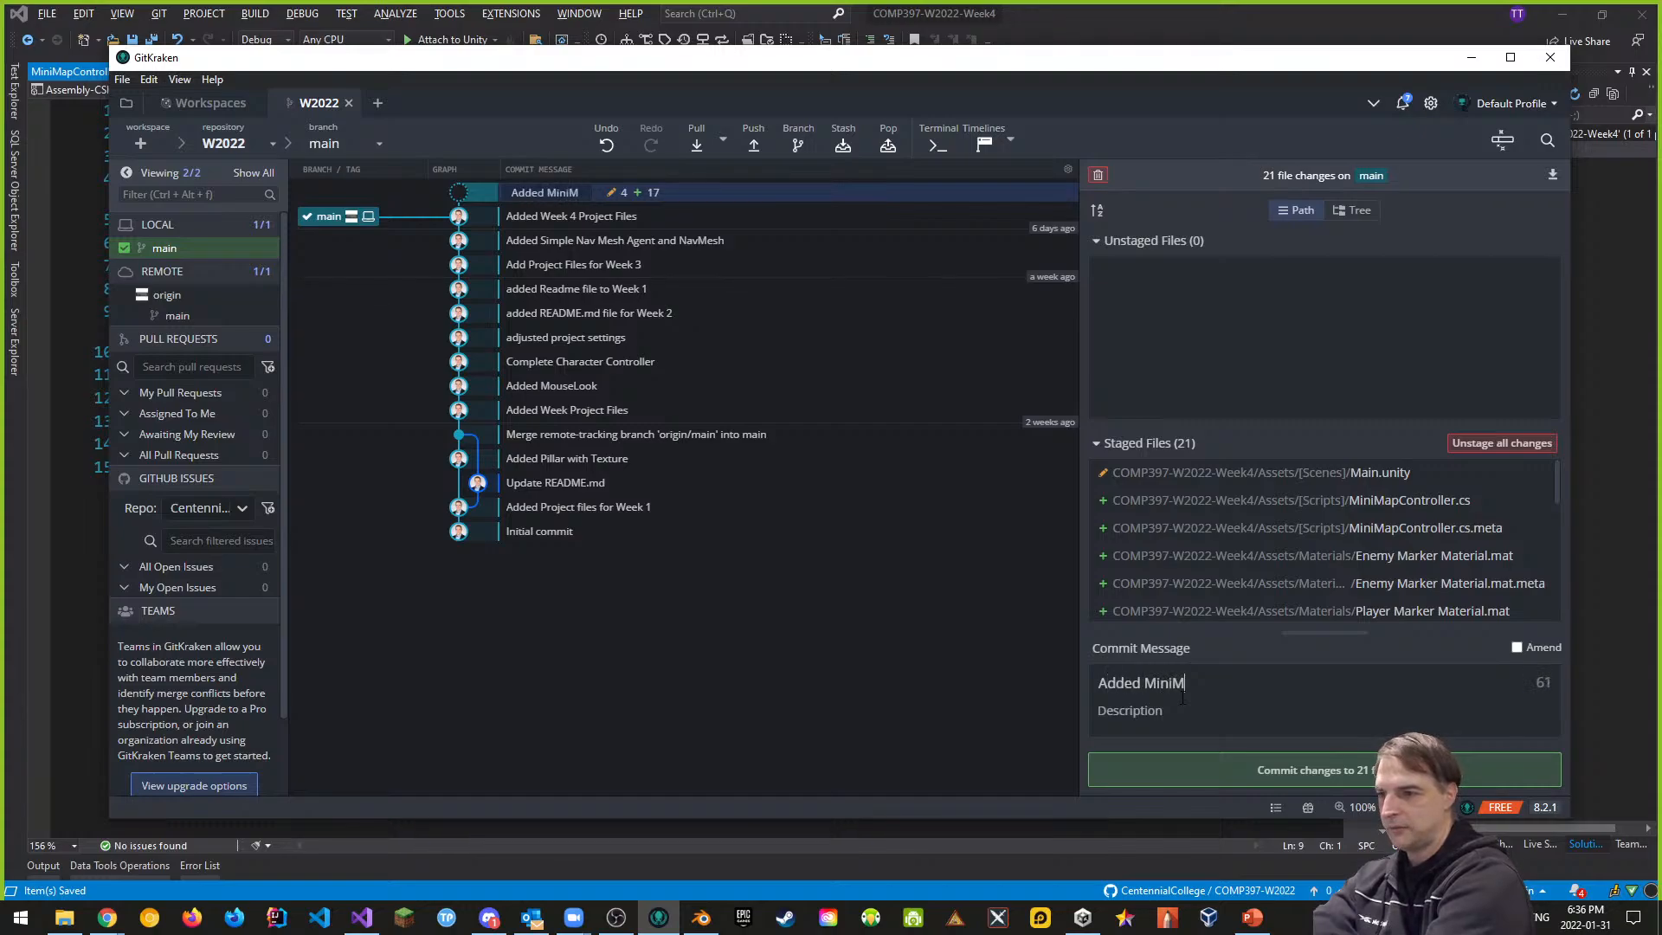
text(ap)
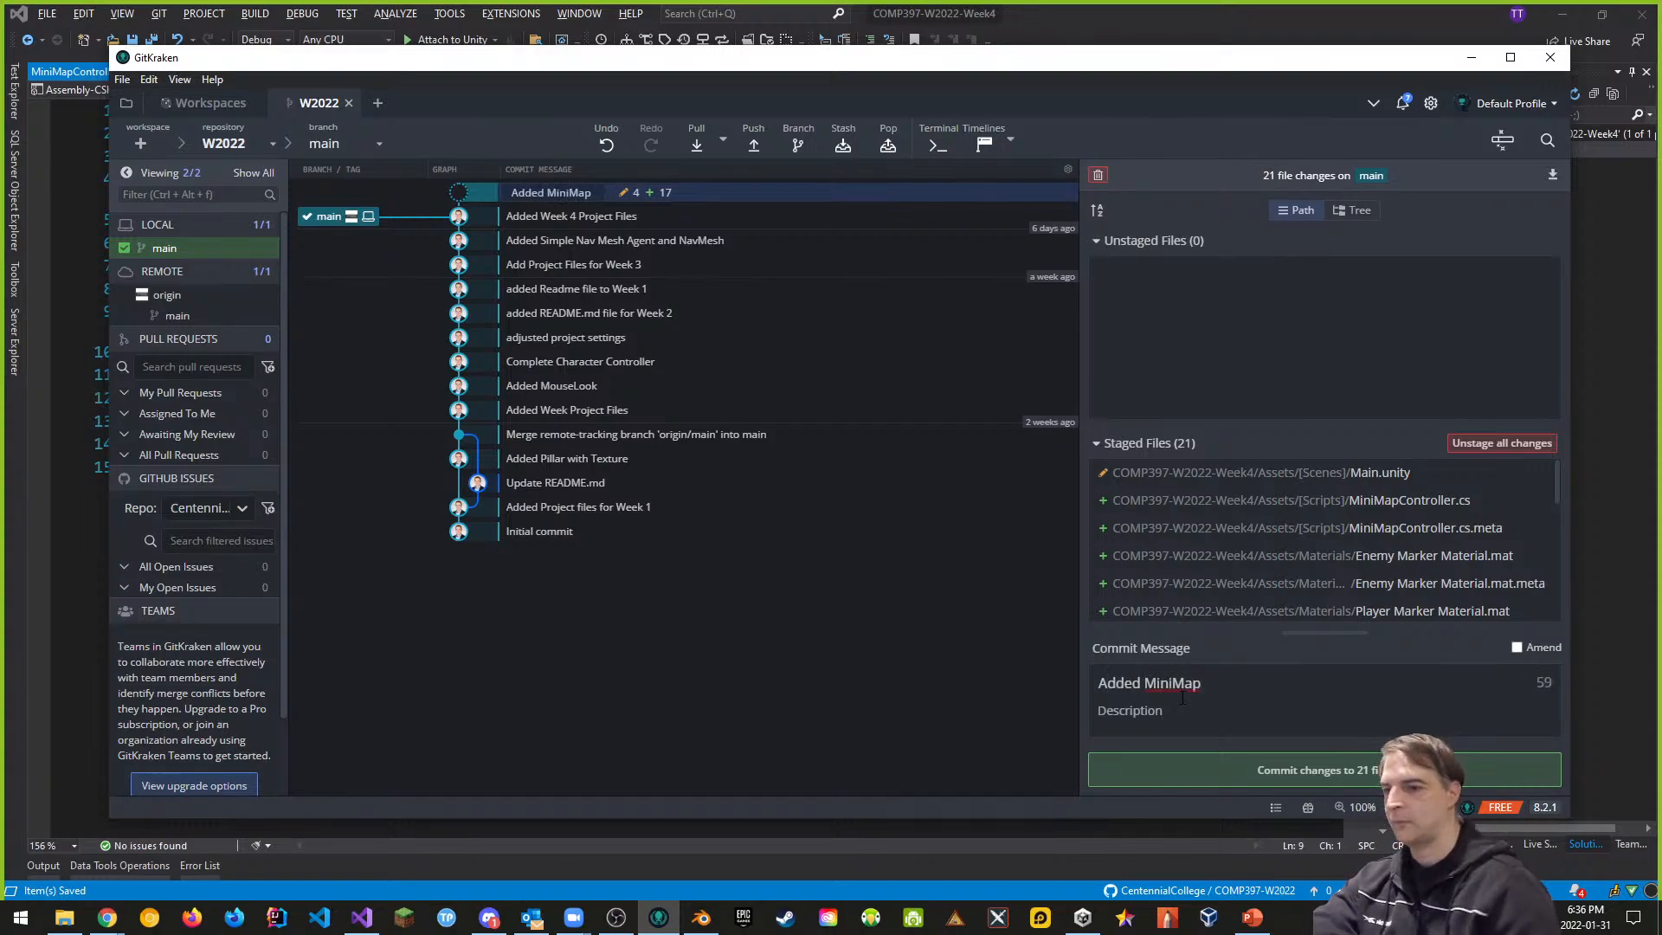
click(1305, 769)
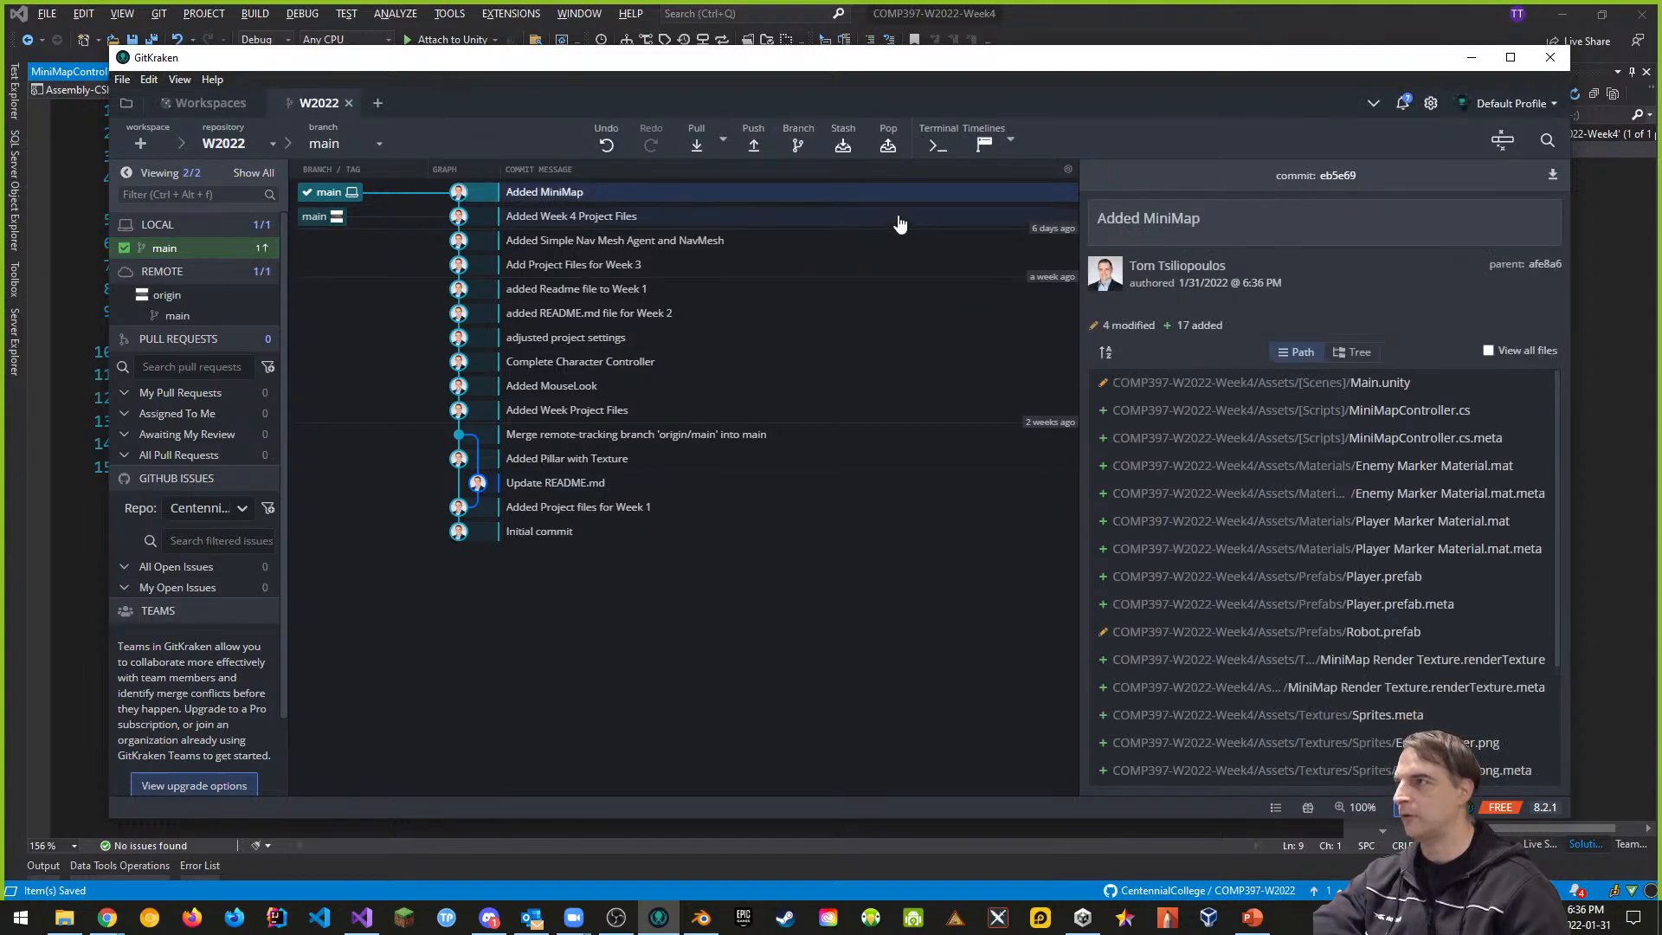
click(753, 143)
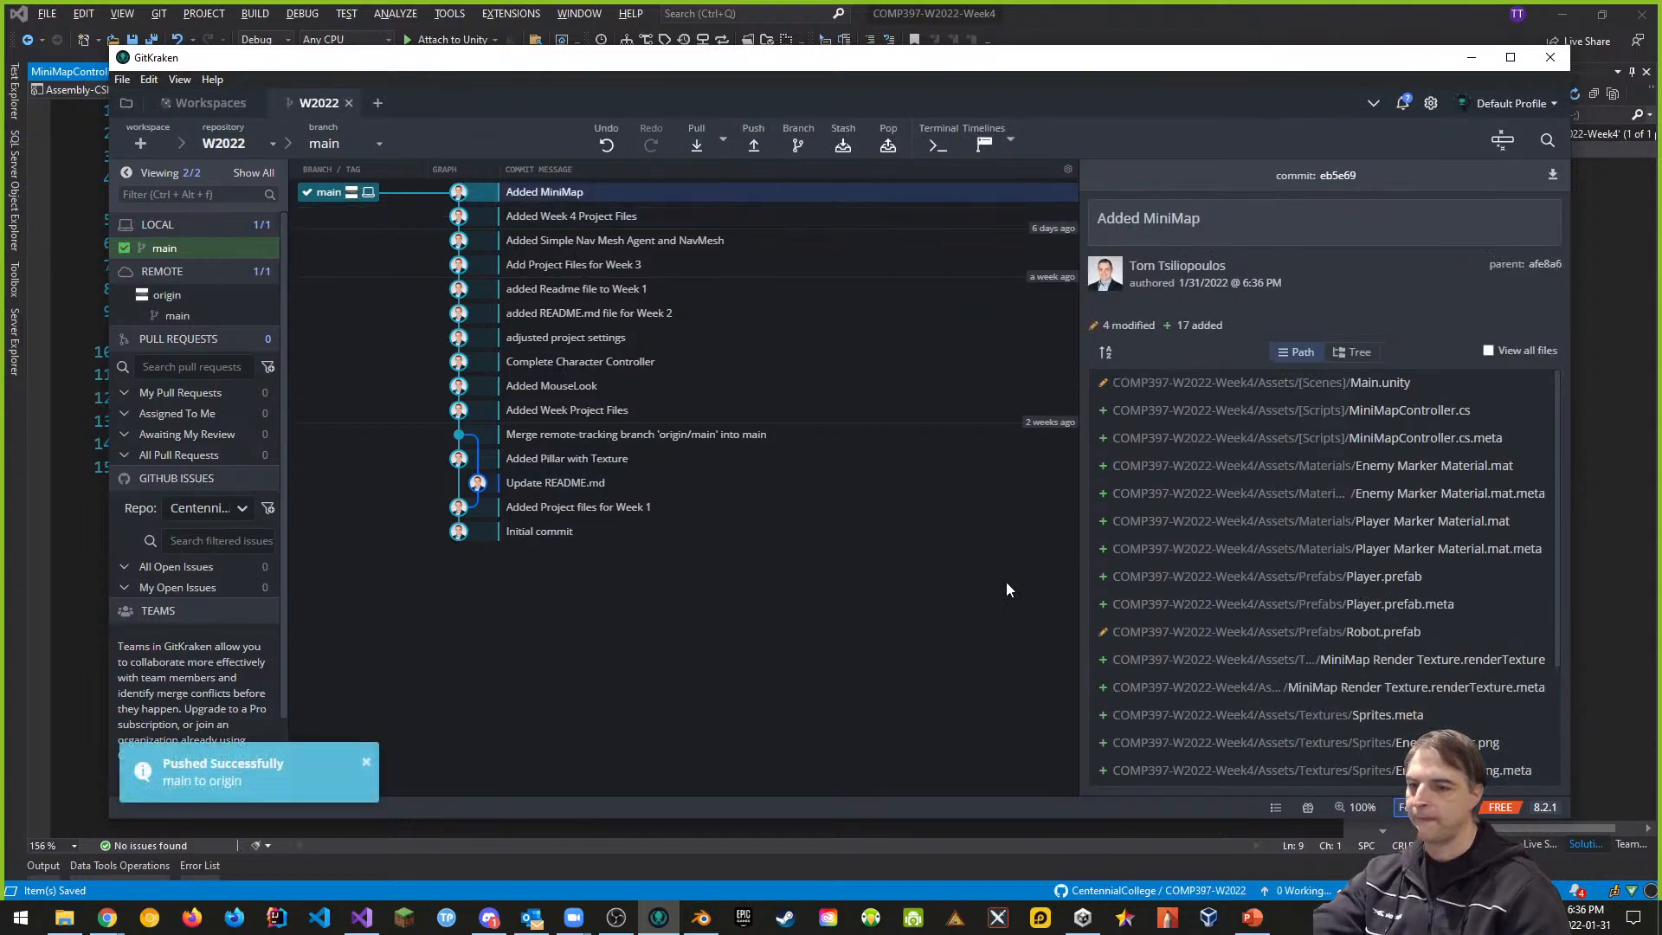
- Switch to Unity Hub and reopen the COMP397-W2022-Week4 project
click(1082, 921)
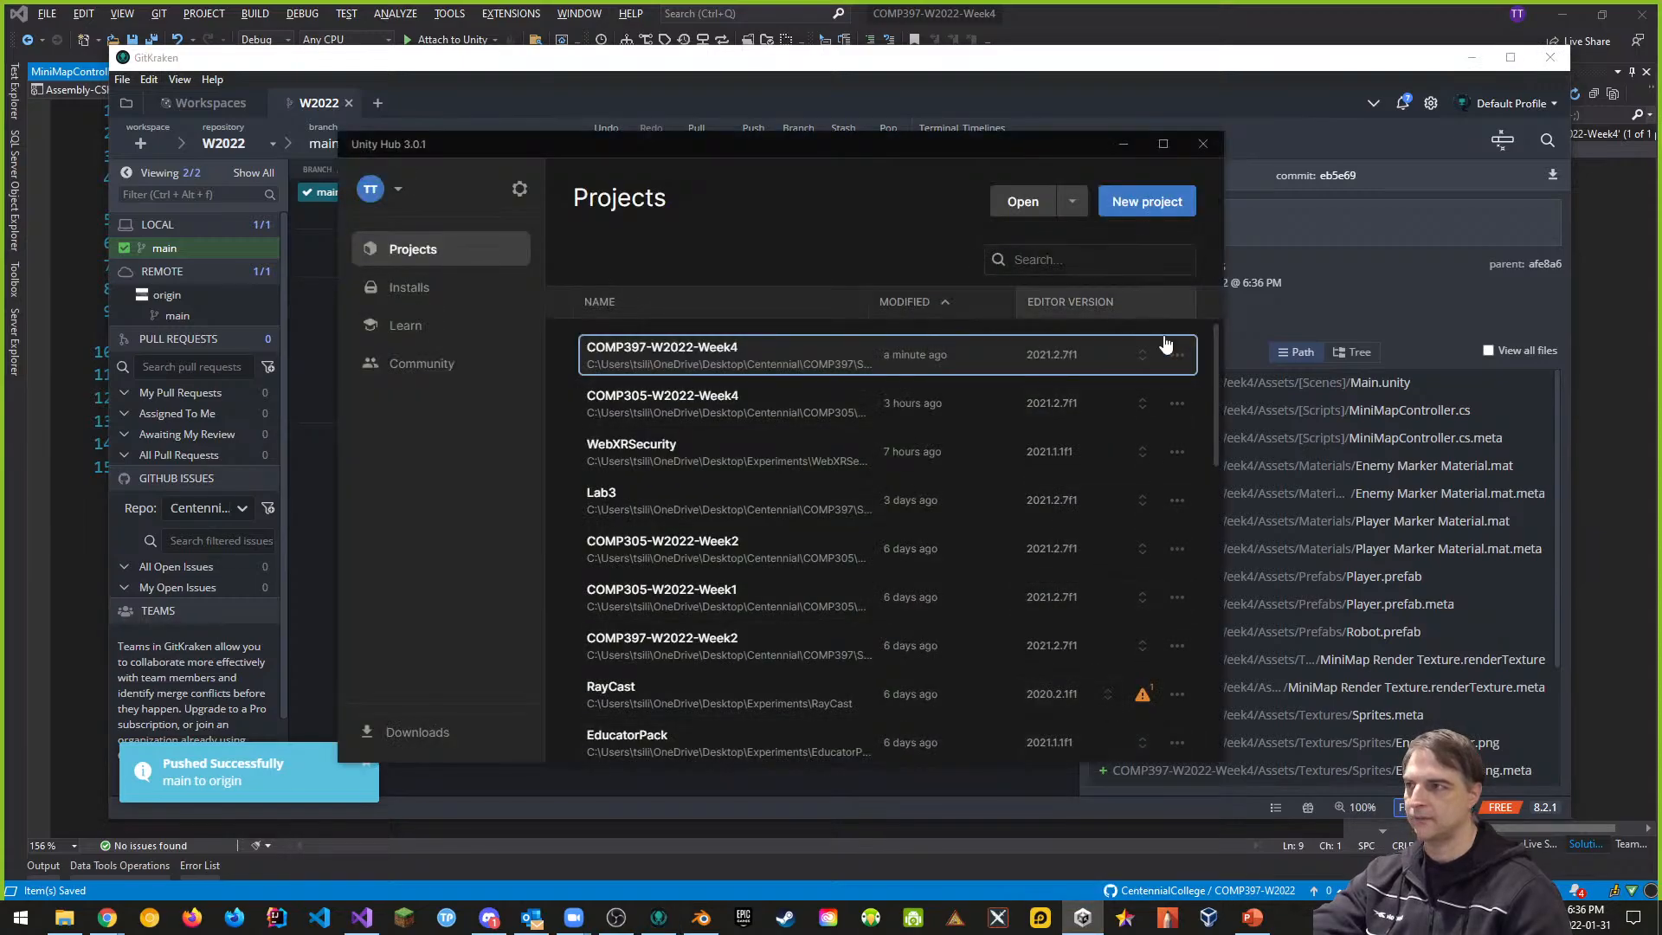
click(735, 355)
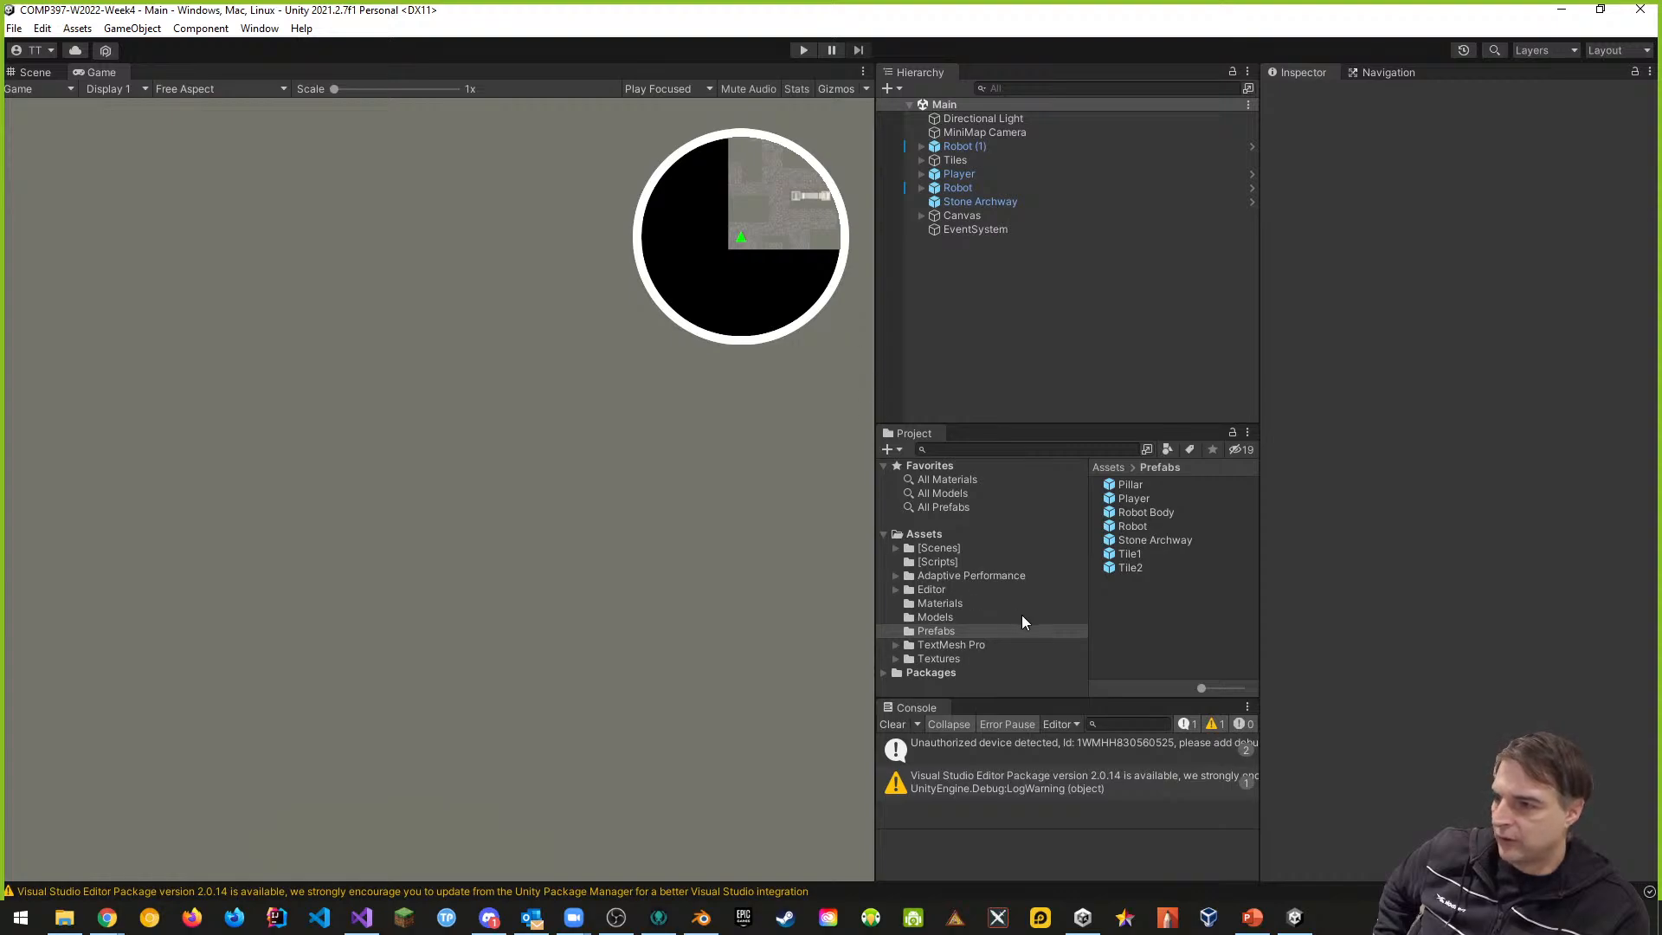
- Examine the settings of the EnemyMarker, MiniMapMask and PlayerMarker sprites and of the Enemy Marker and Player Marker materials
click(935, 657)
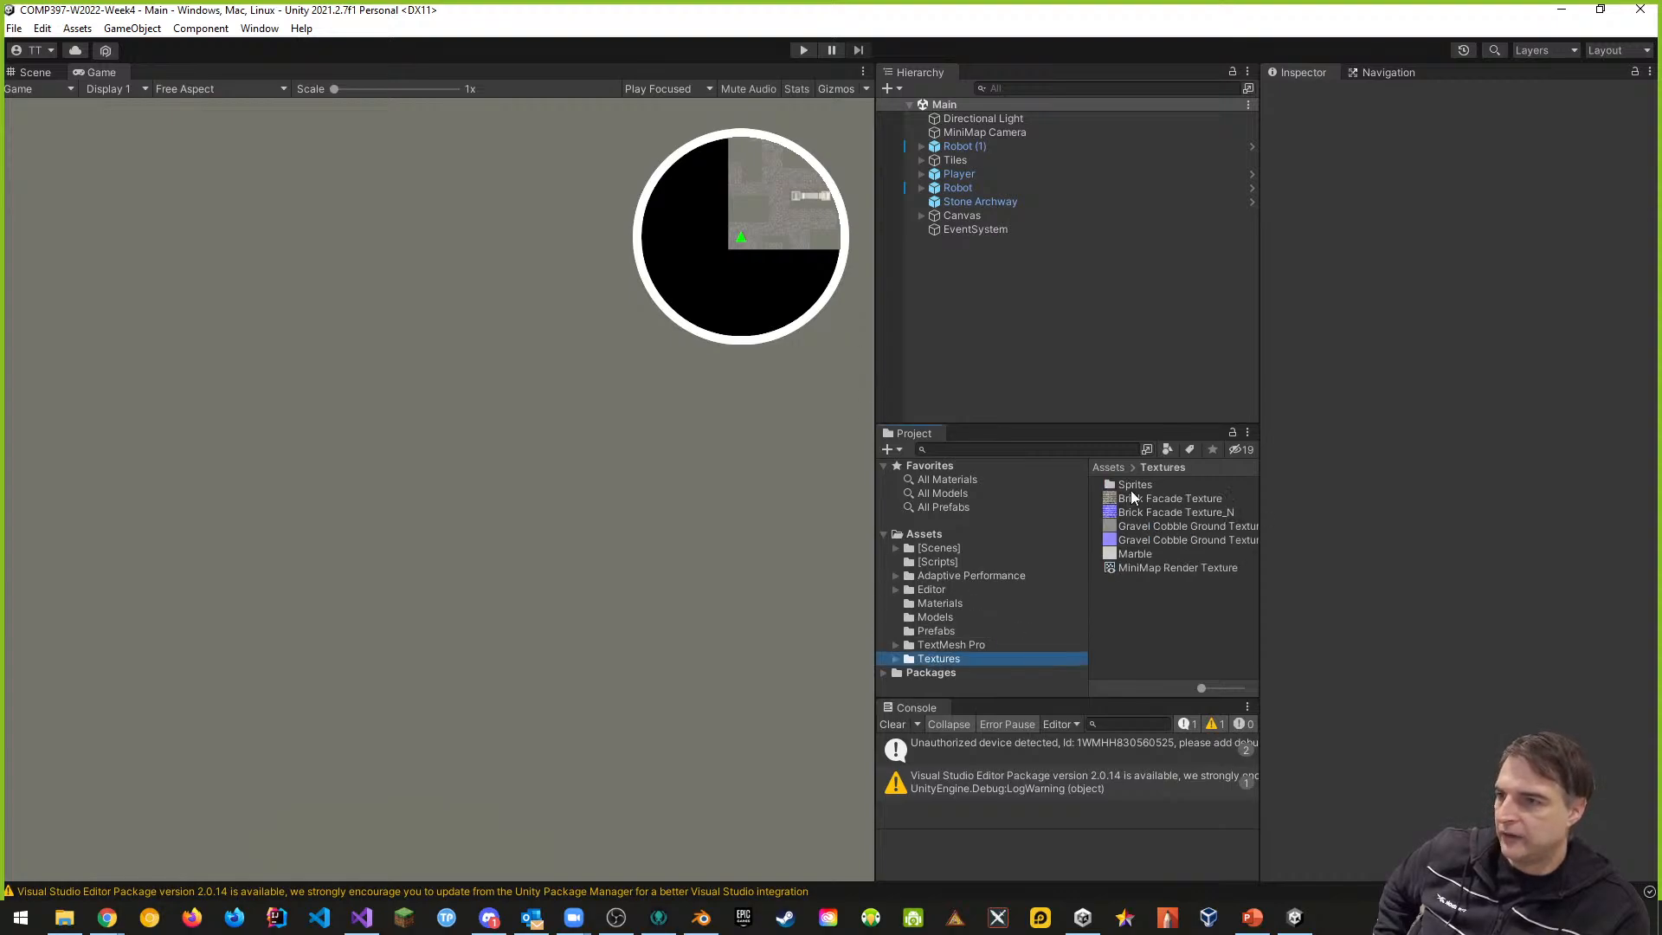
double_click(1132, 485)
click(1148, 486)
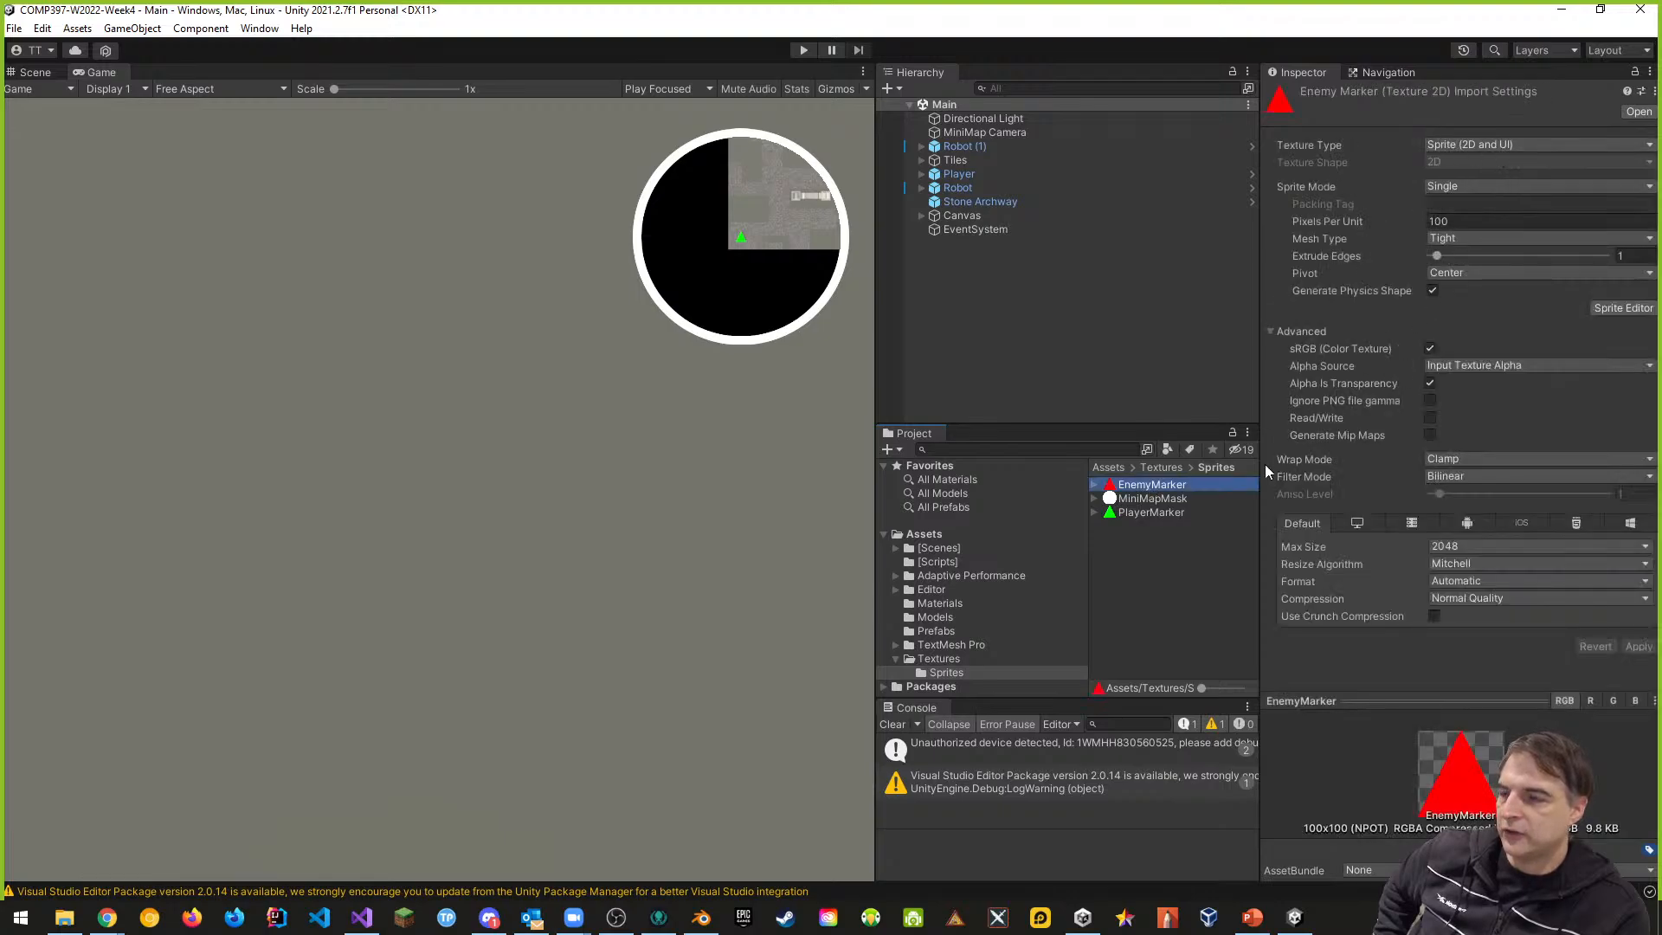
click(1163, 498)
click(1165, 512)
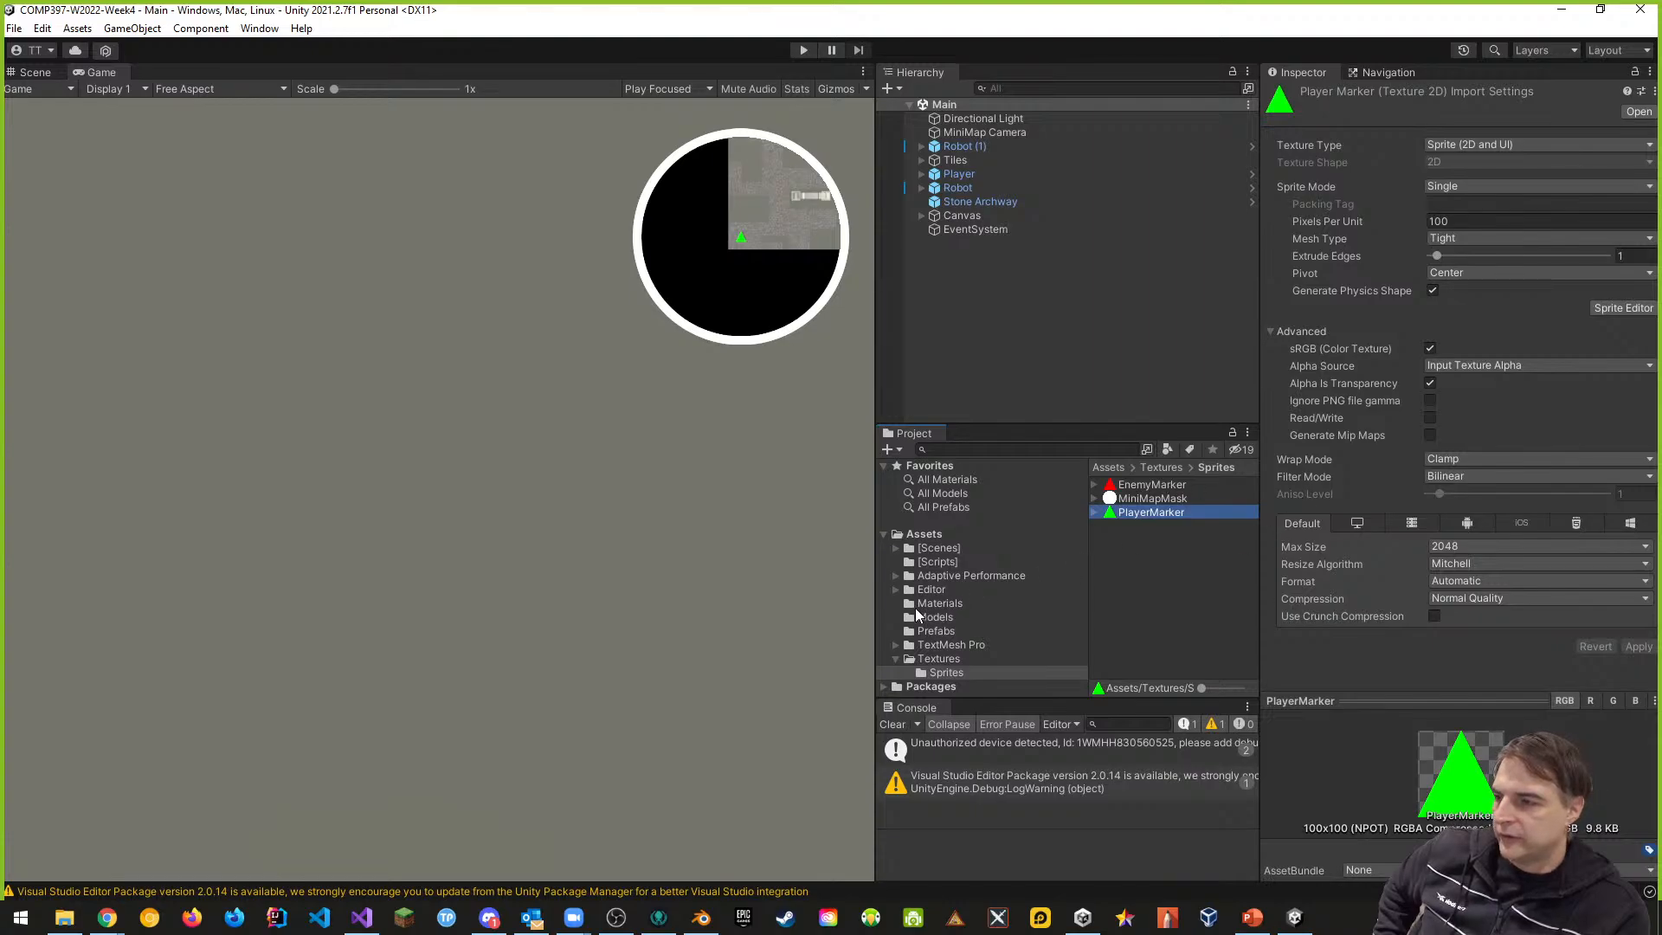
click(936, 603)
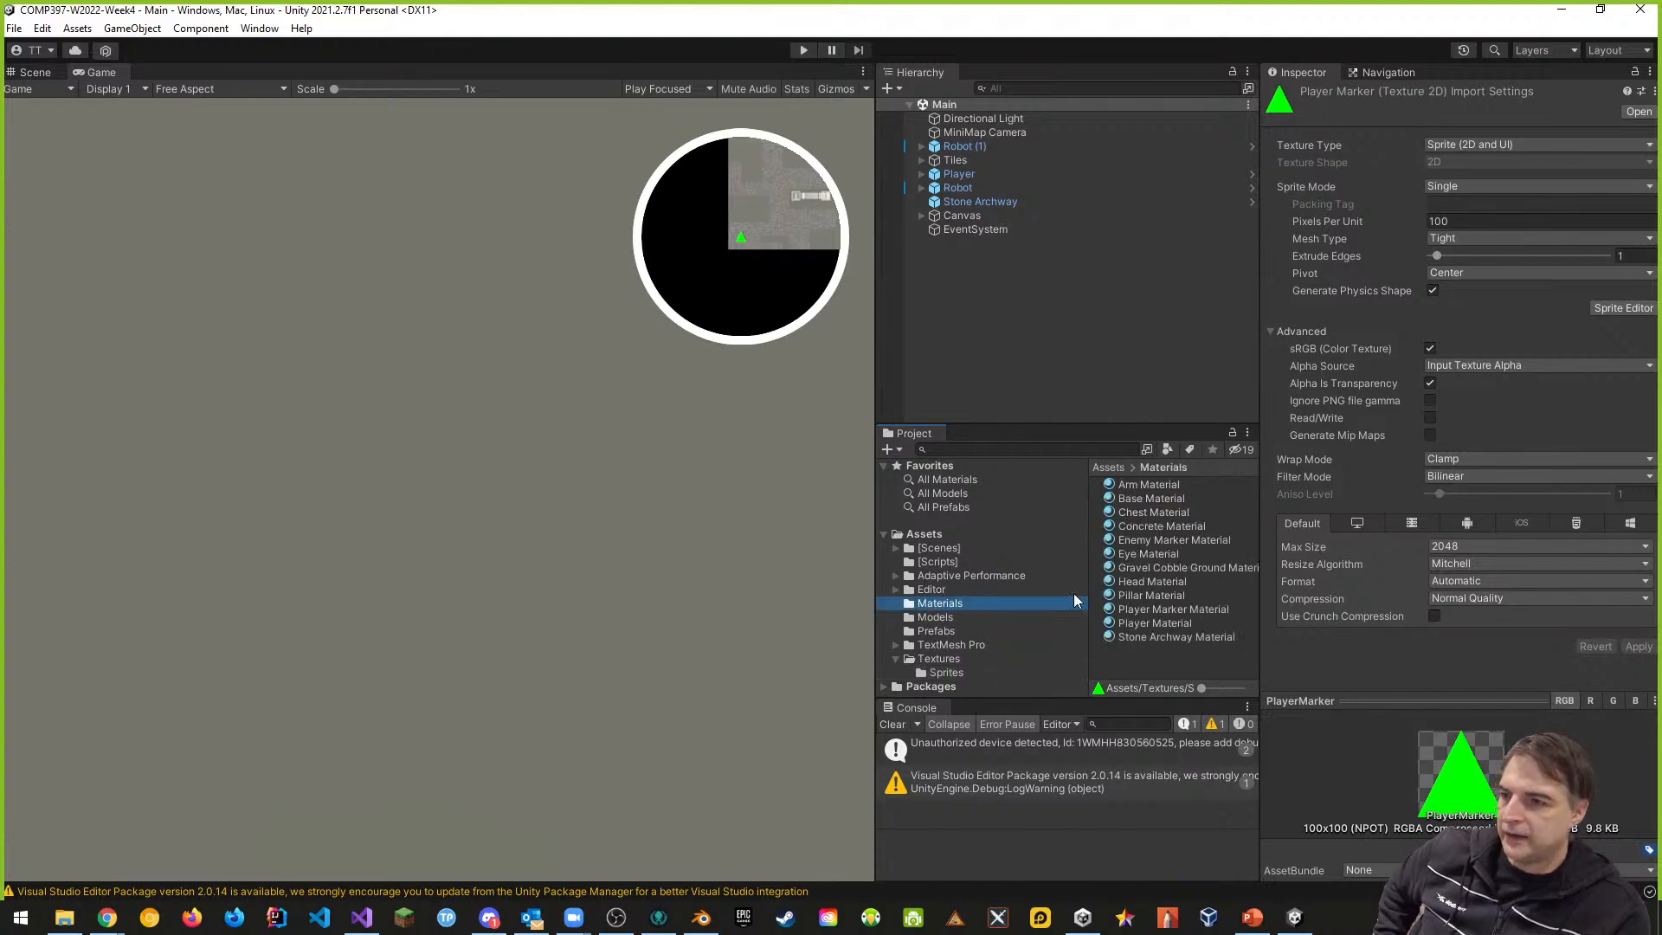
click(1174, 542)
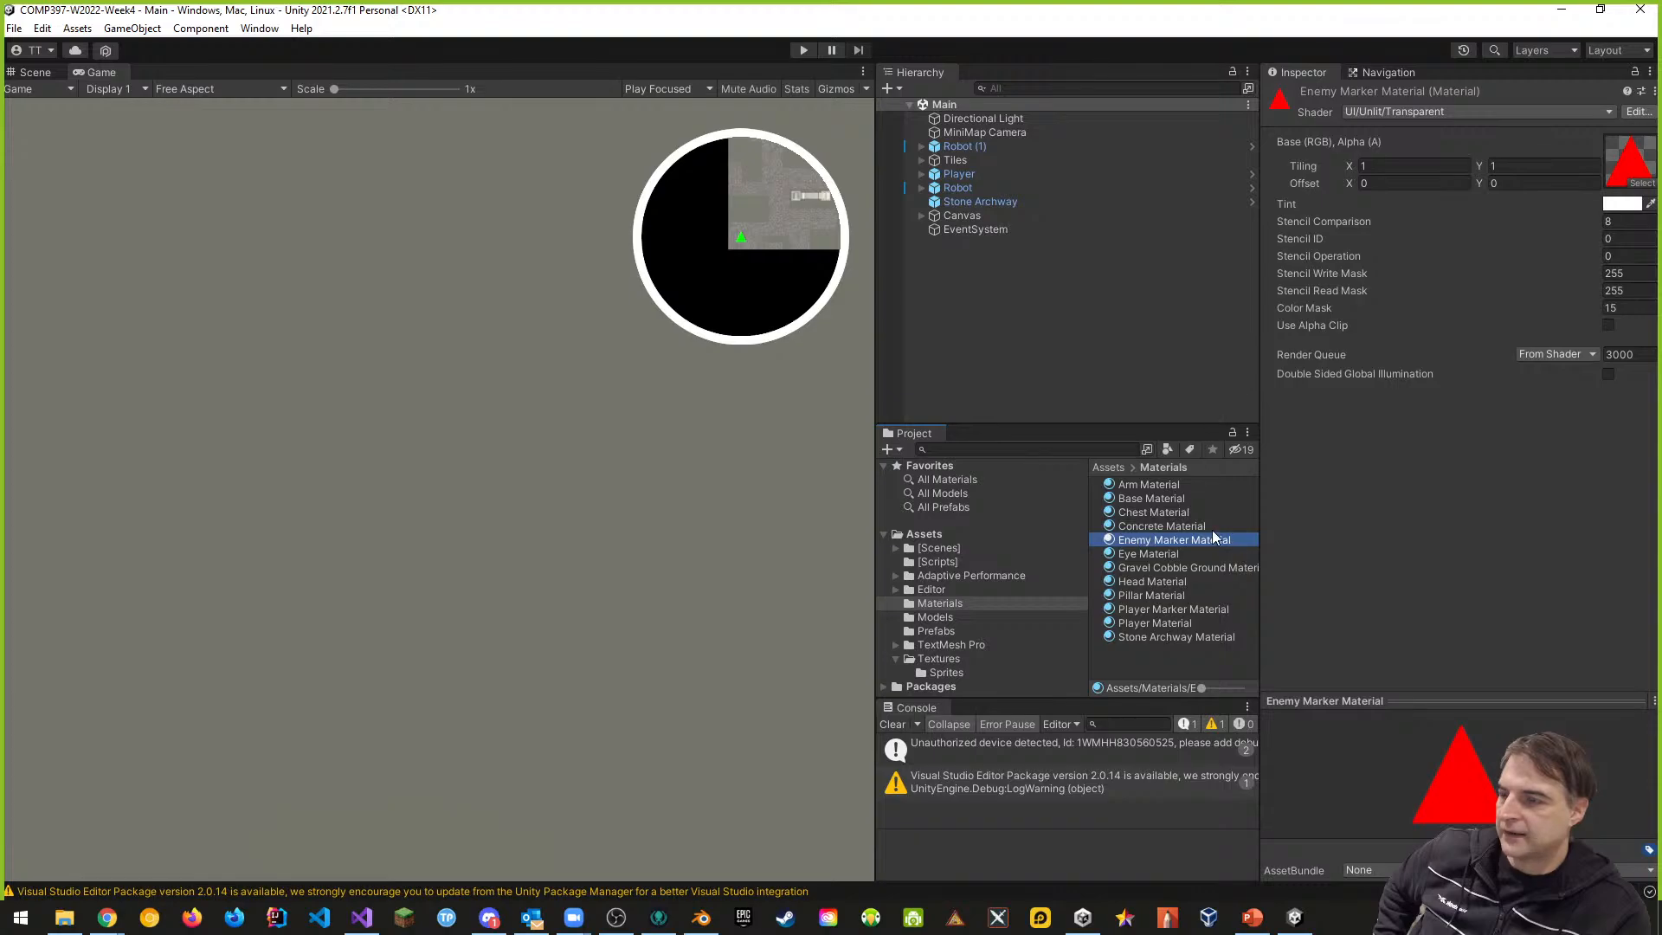
click(1175, 610)
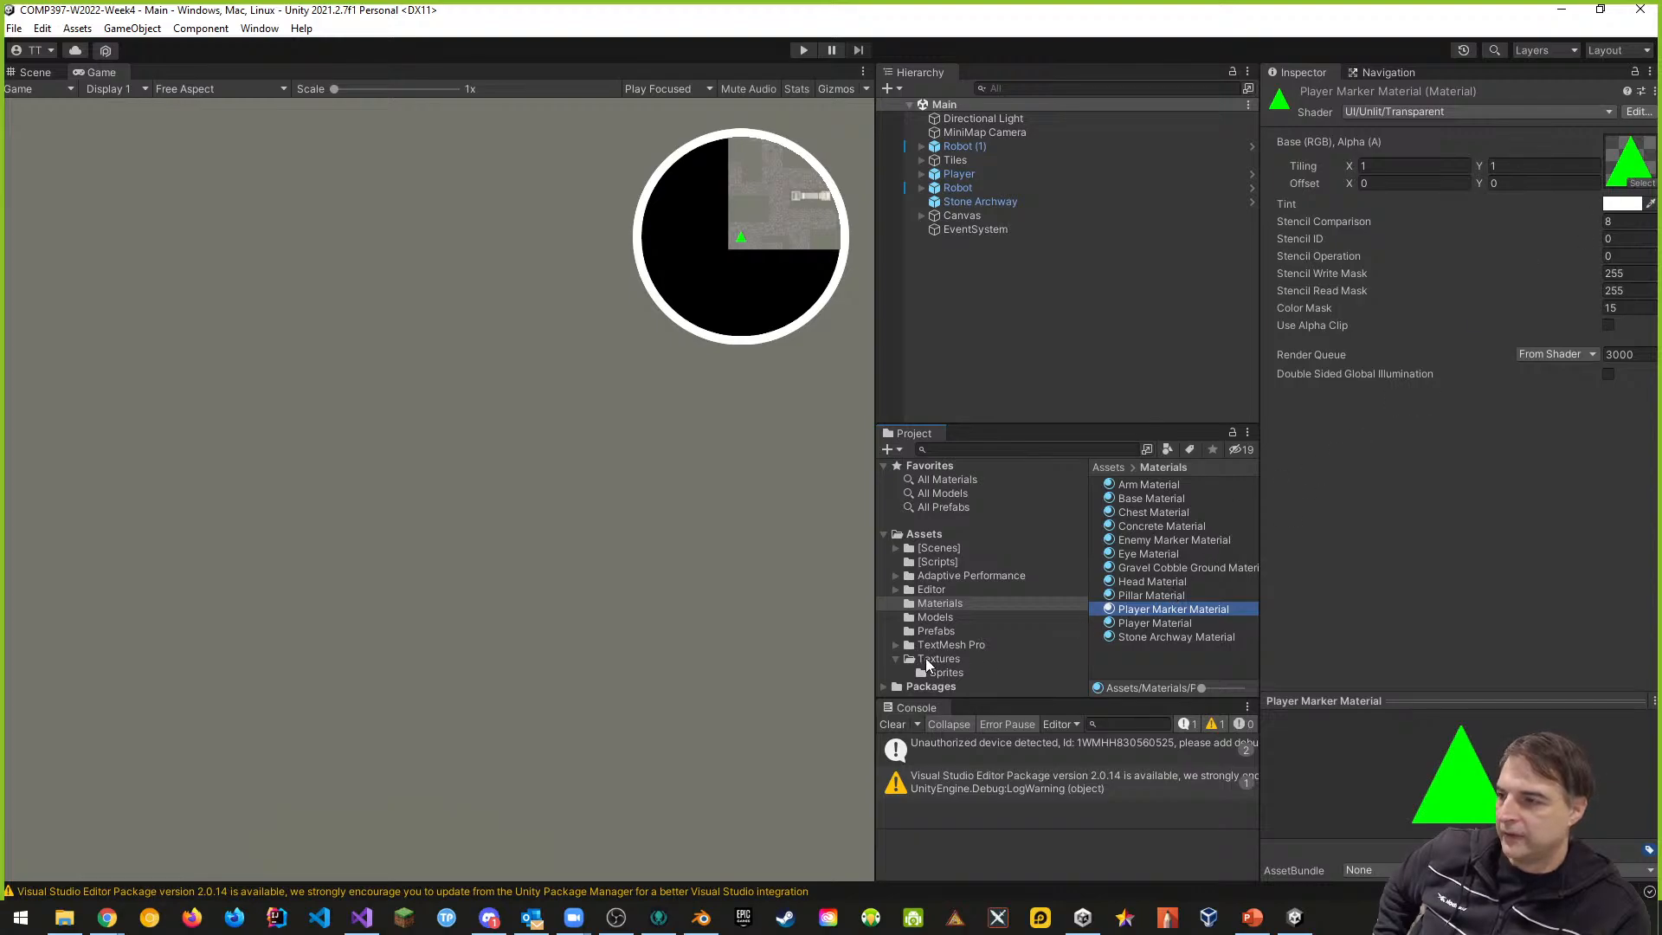
- Examine the MiniMap Render Texture's settings and the MiniMap Image nested under the Canvas that uses it
click(926, 659)
click(1156, 569)
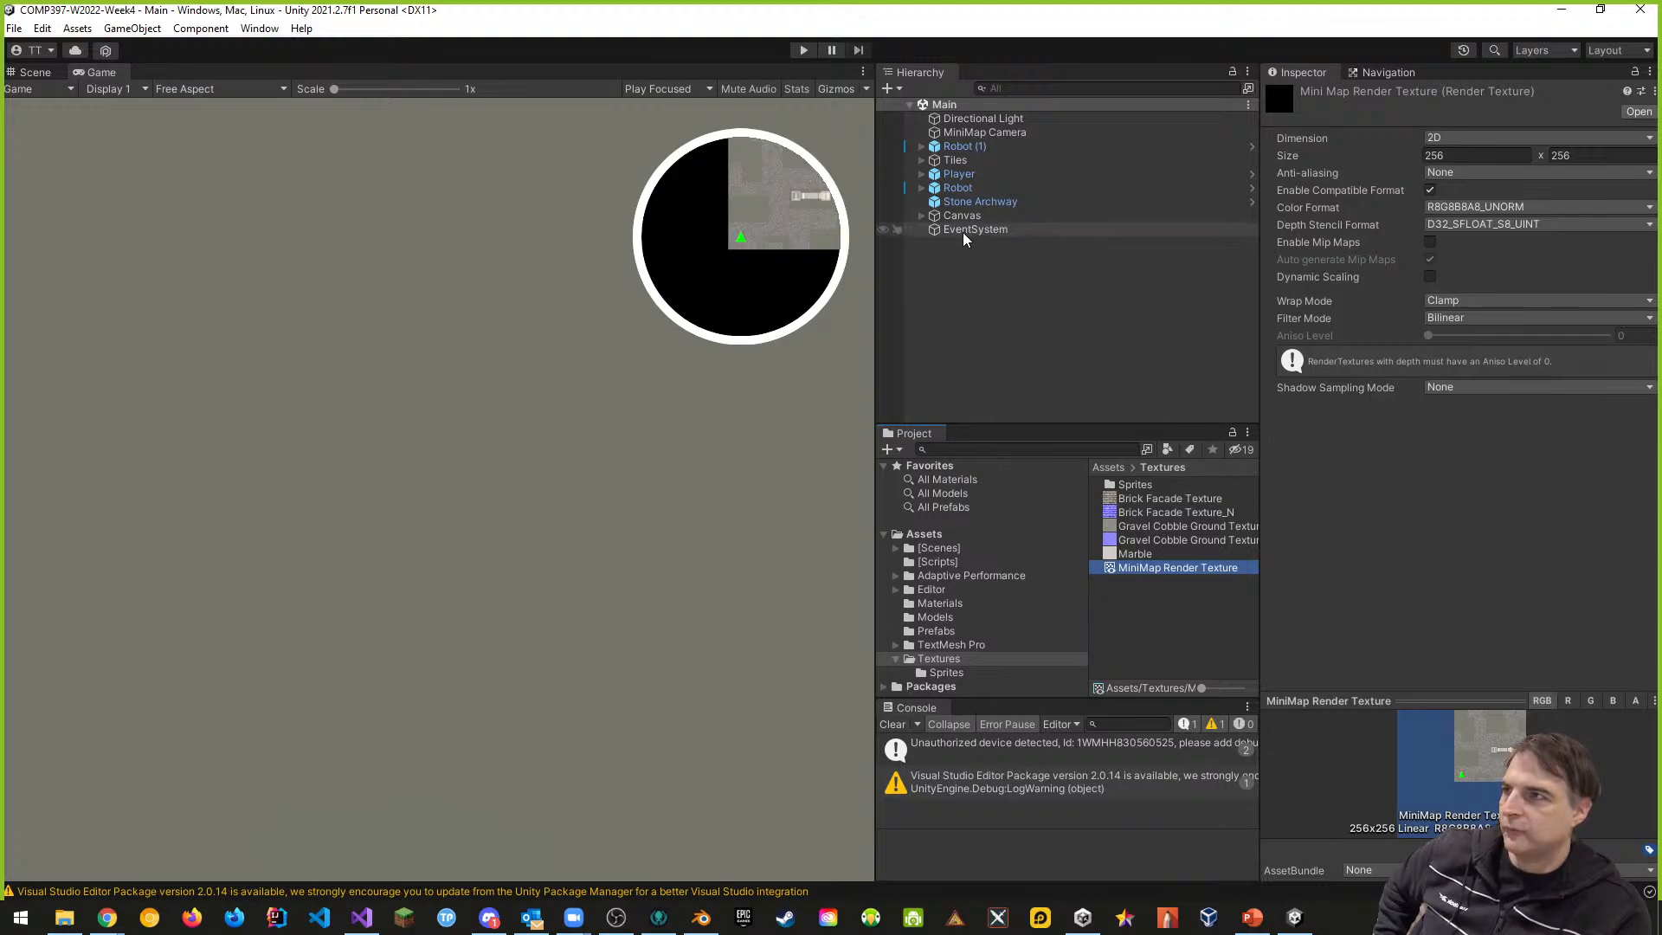
click(922, 215)
click(934, 230)
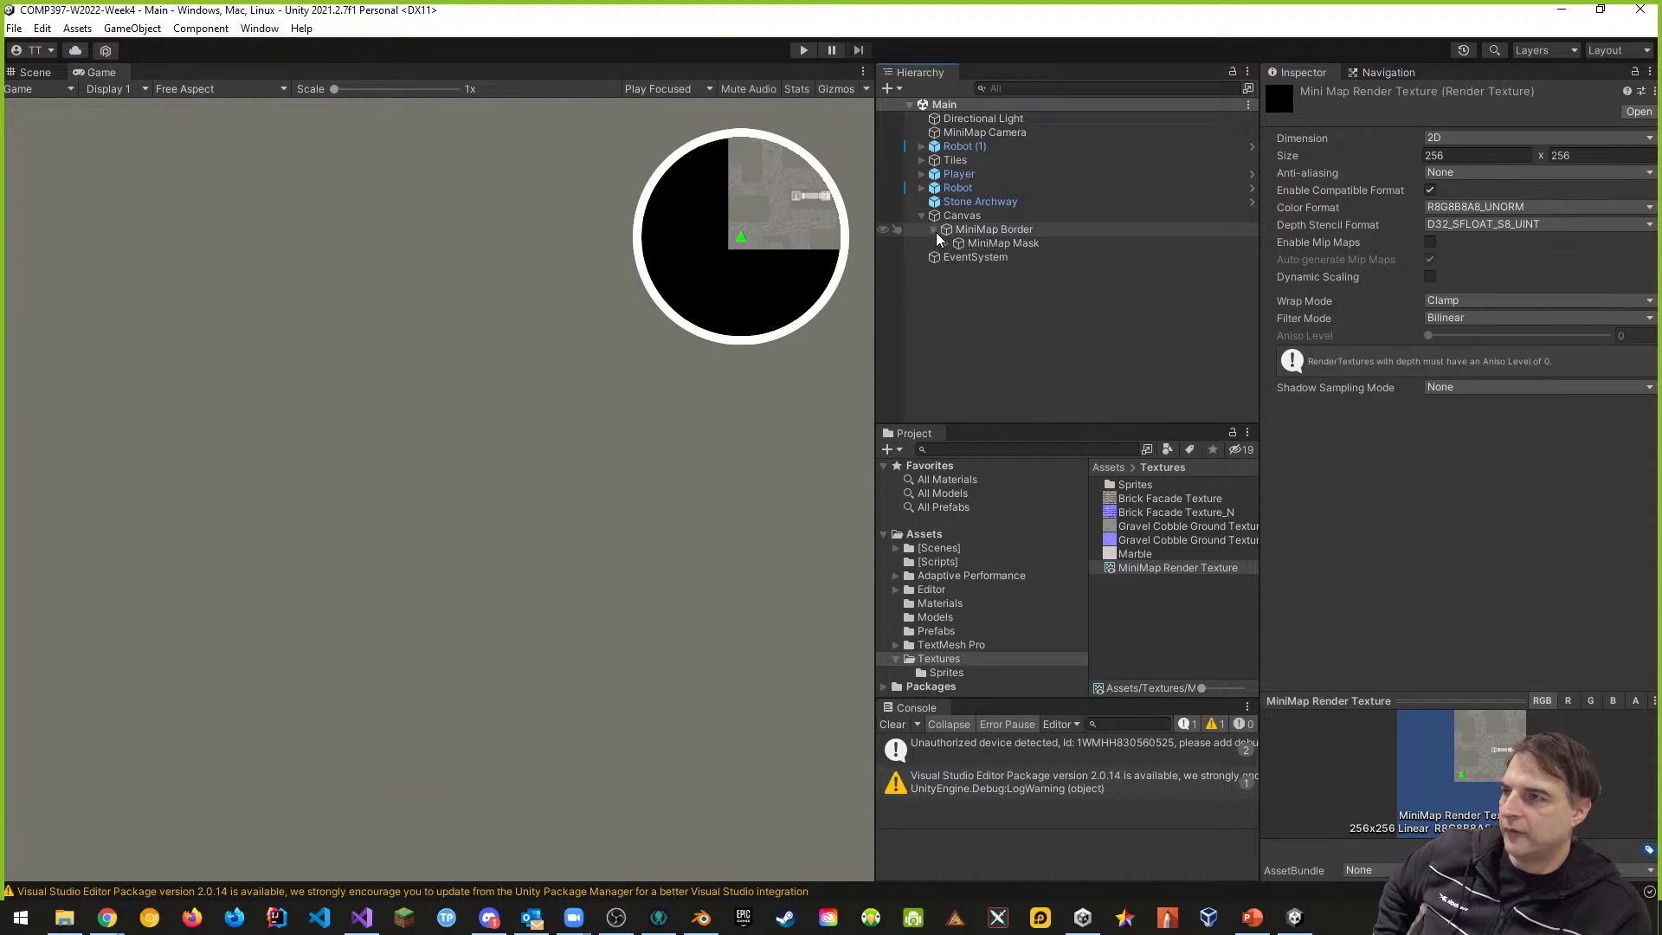
click(946, 244)
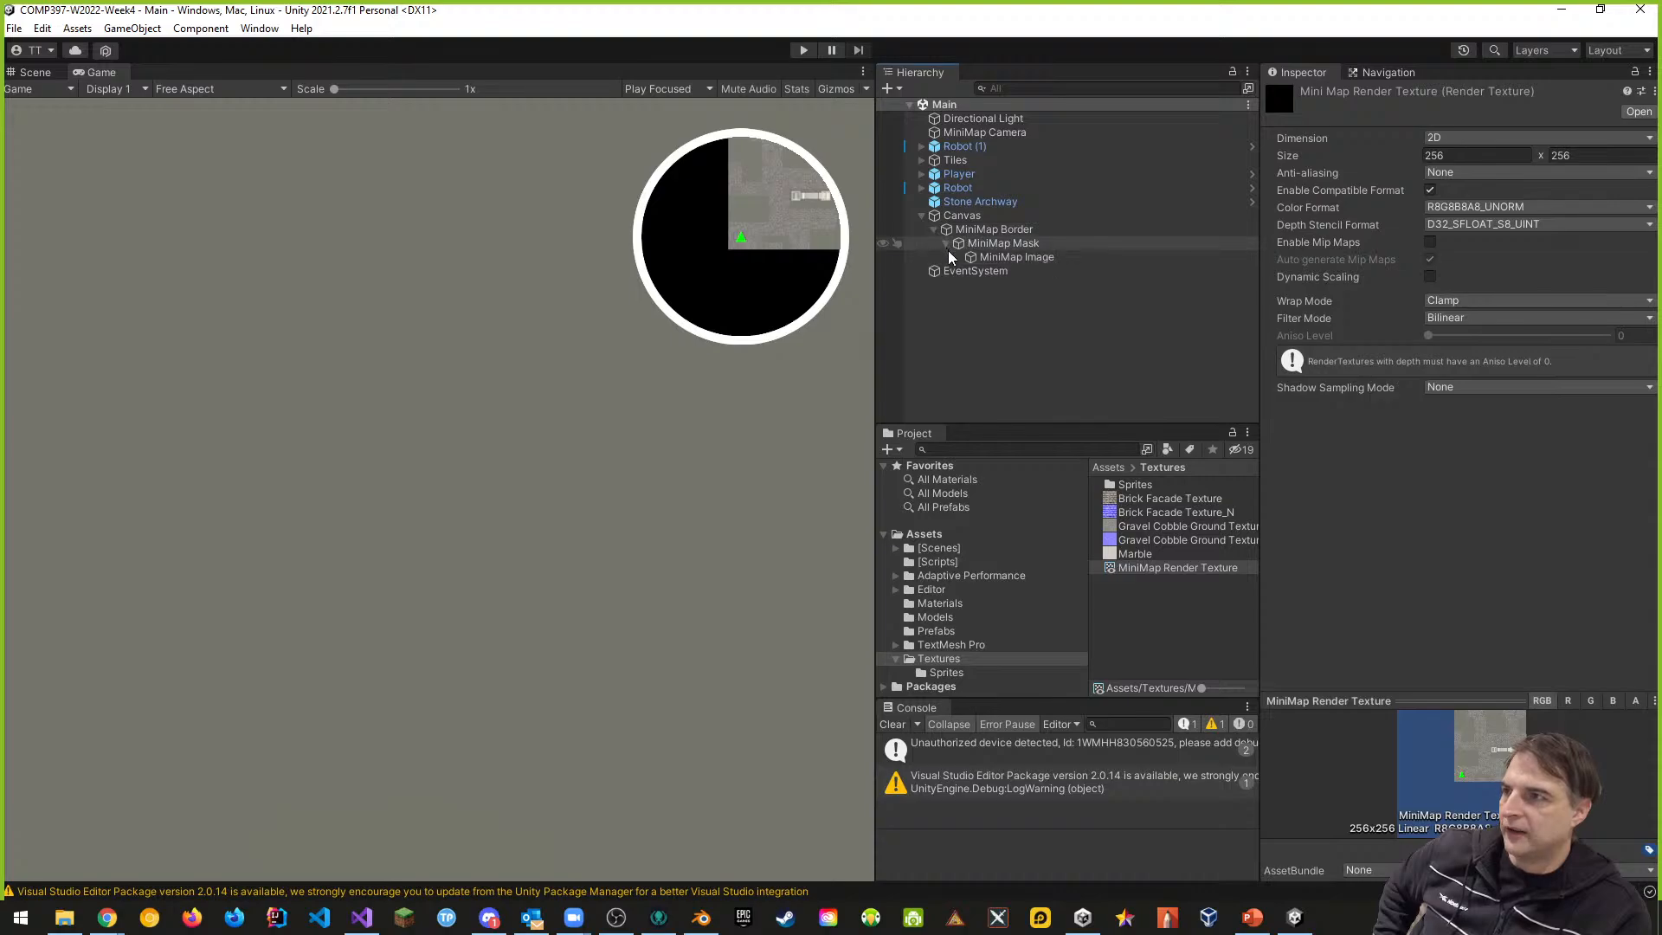
click(998, 259)
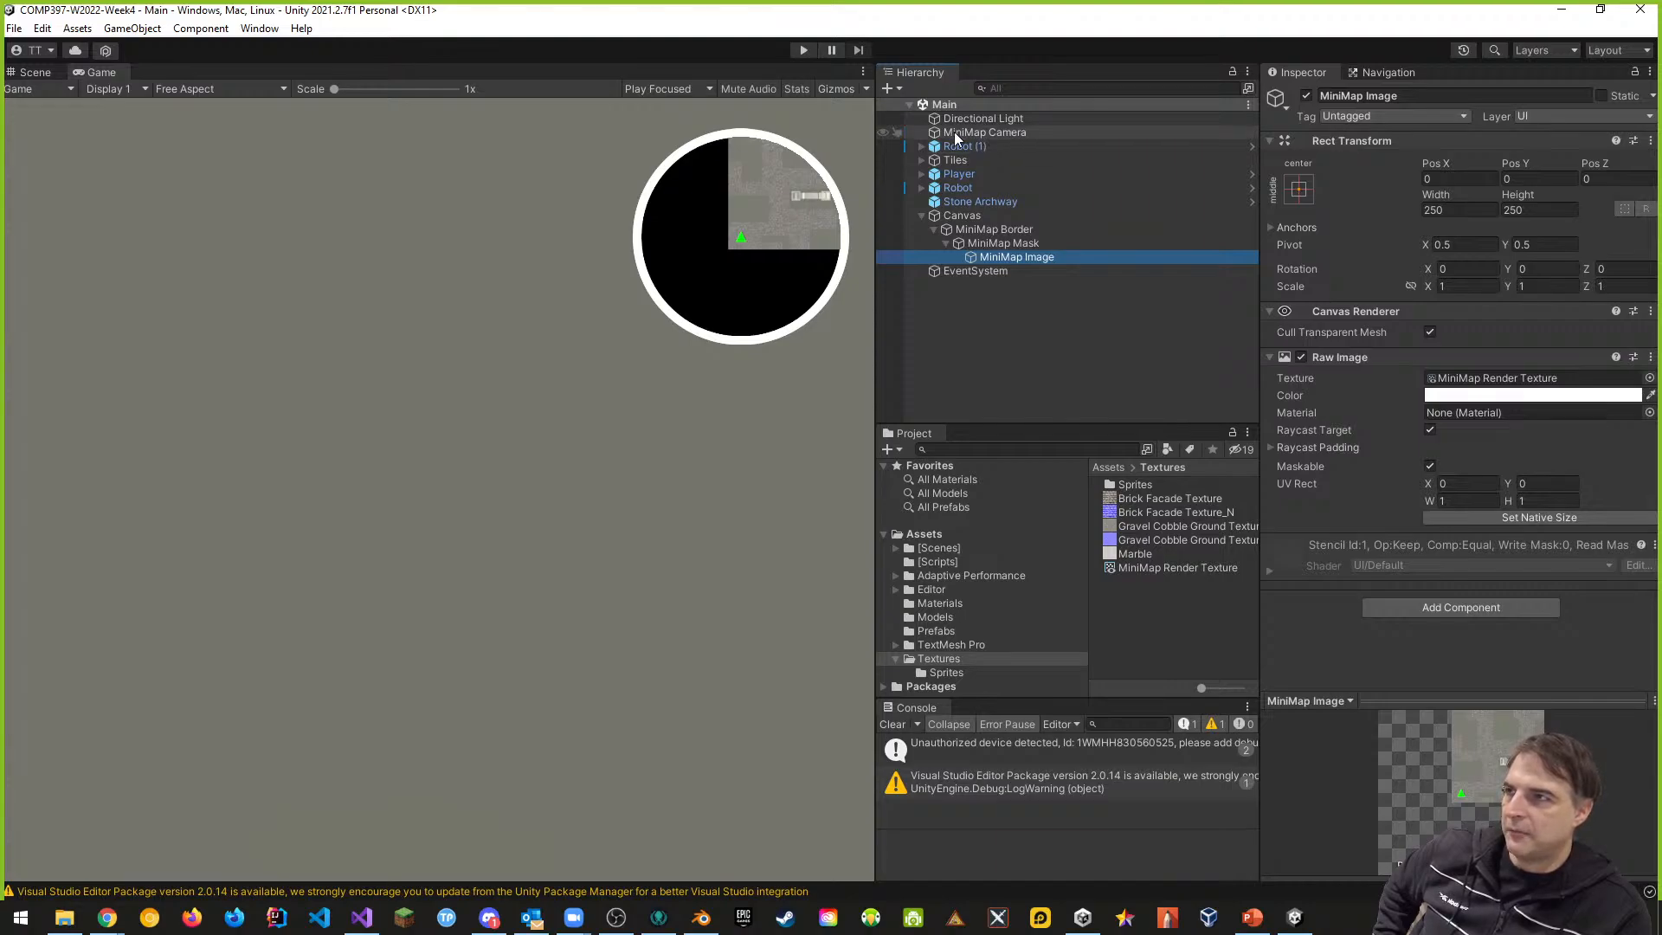
- Compare the camera settings and previews of the MiniMap Camera and the Player's Main Camera in the Scene view
click(983, 137)
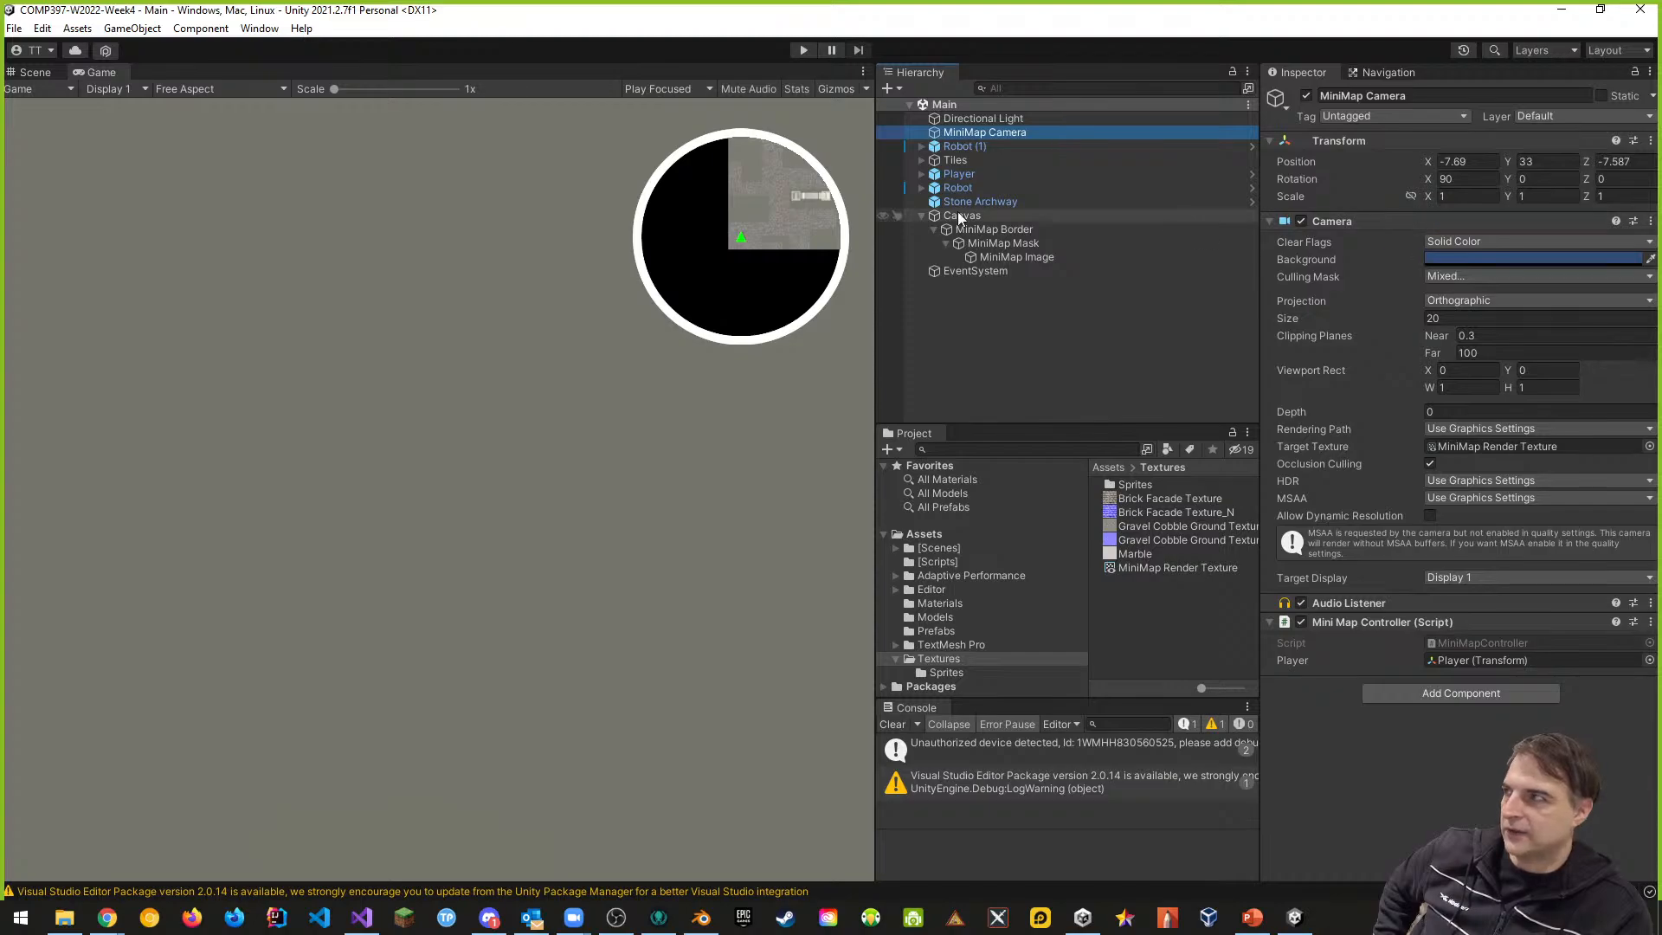
click(33, 72)
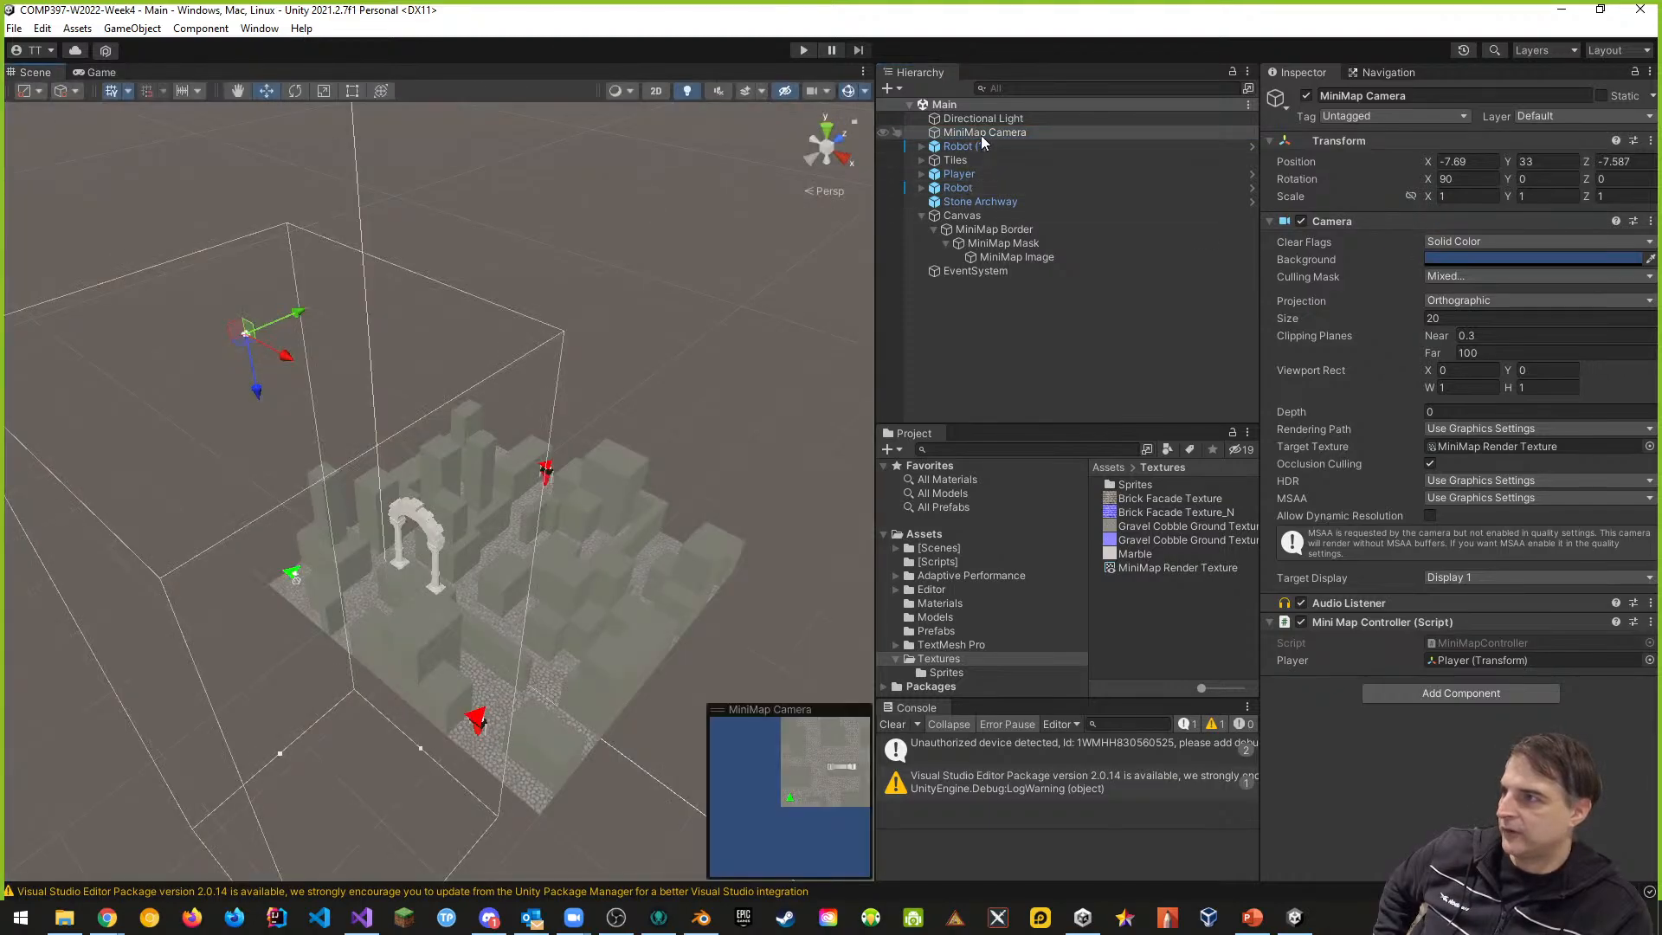
scroll(491, 486, down, 2)
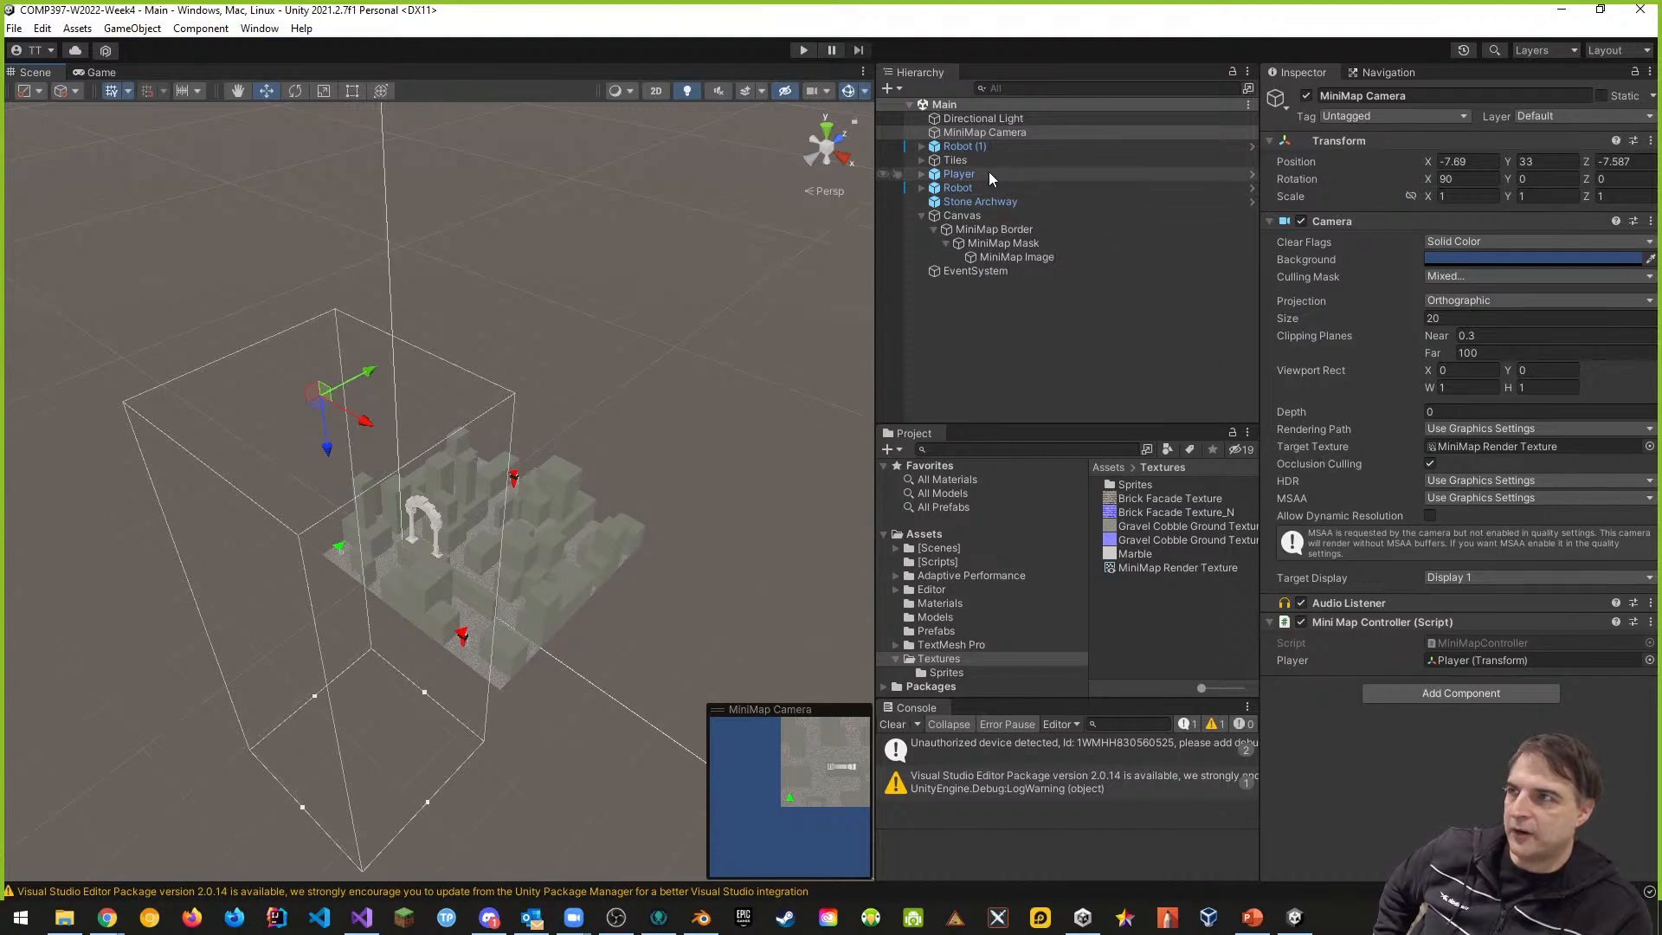
click(922, 174)
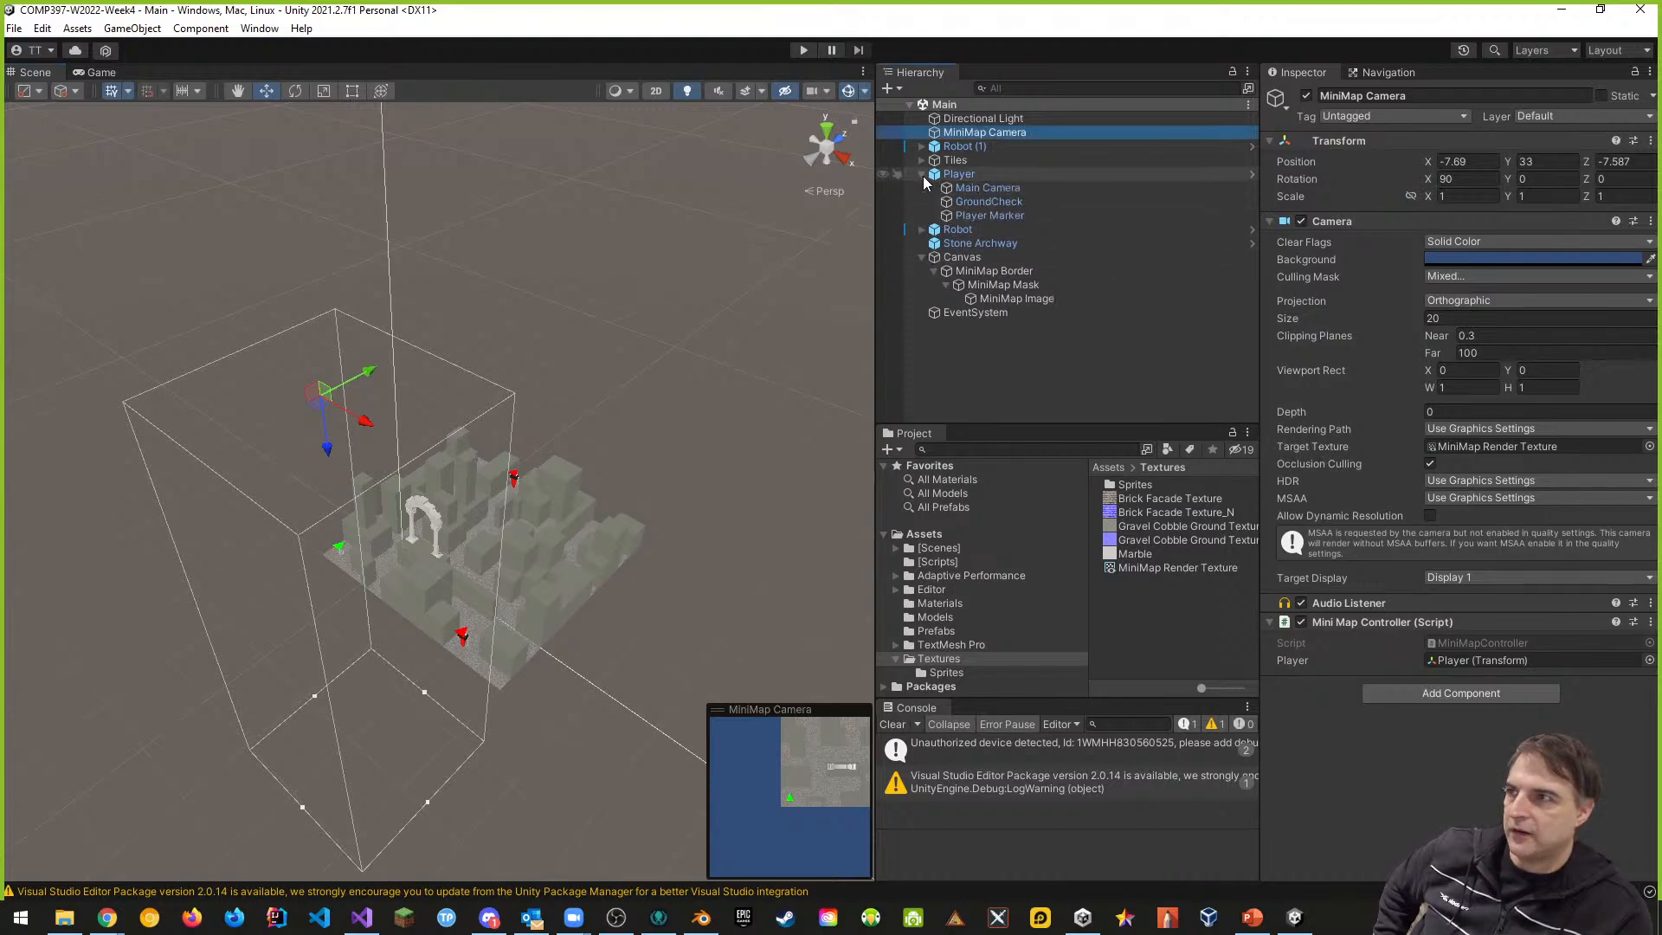
click(991, 188)
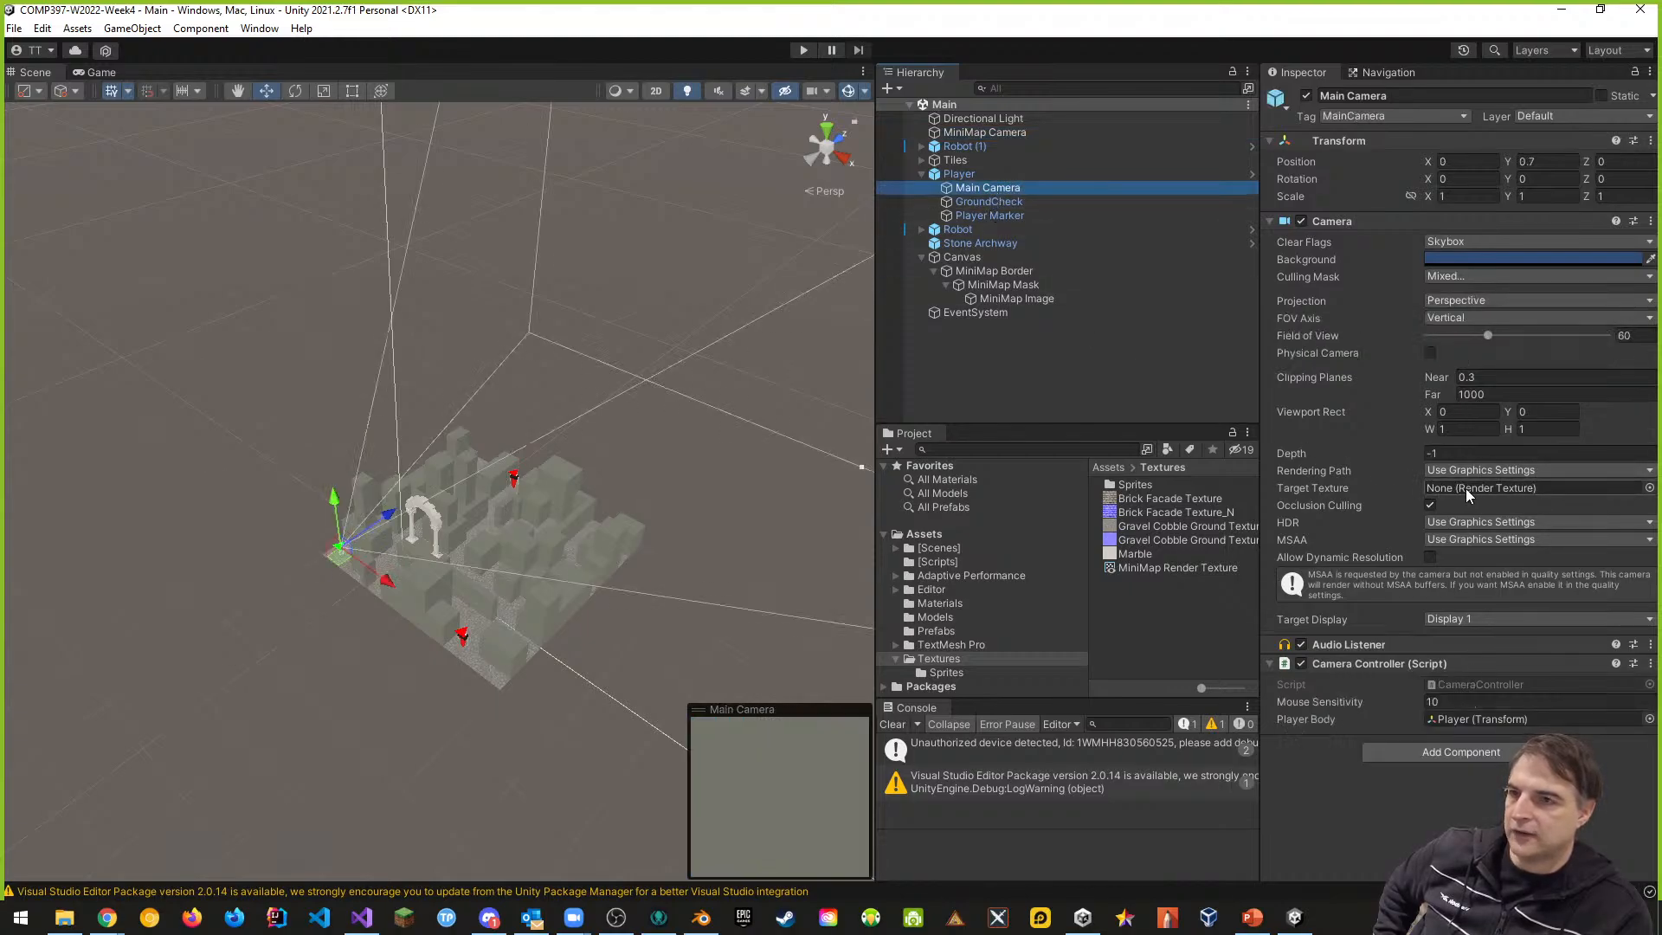
click(1428, 503)
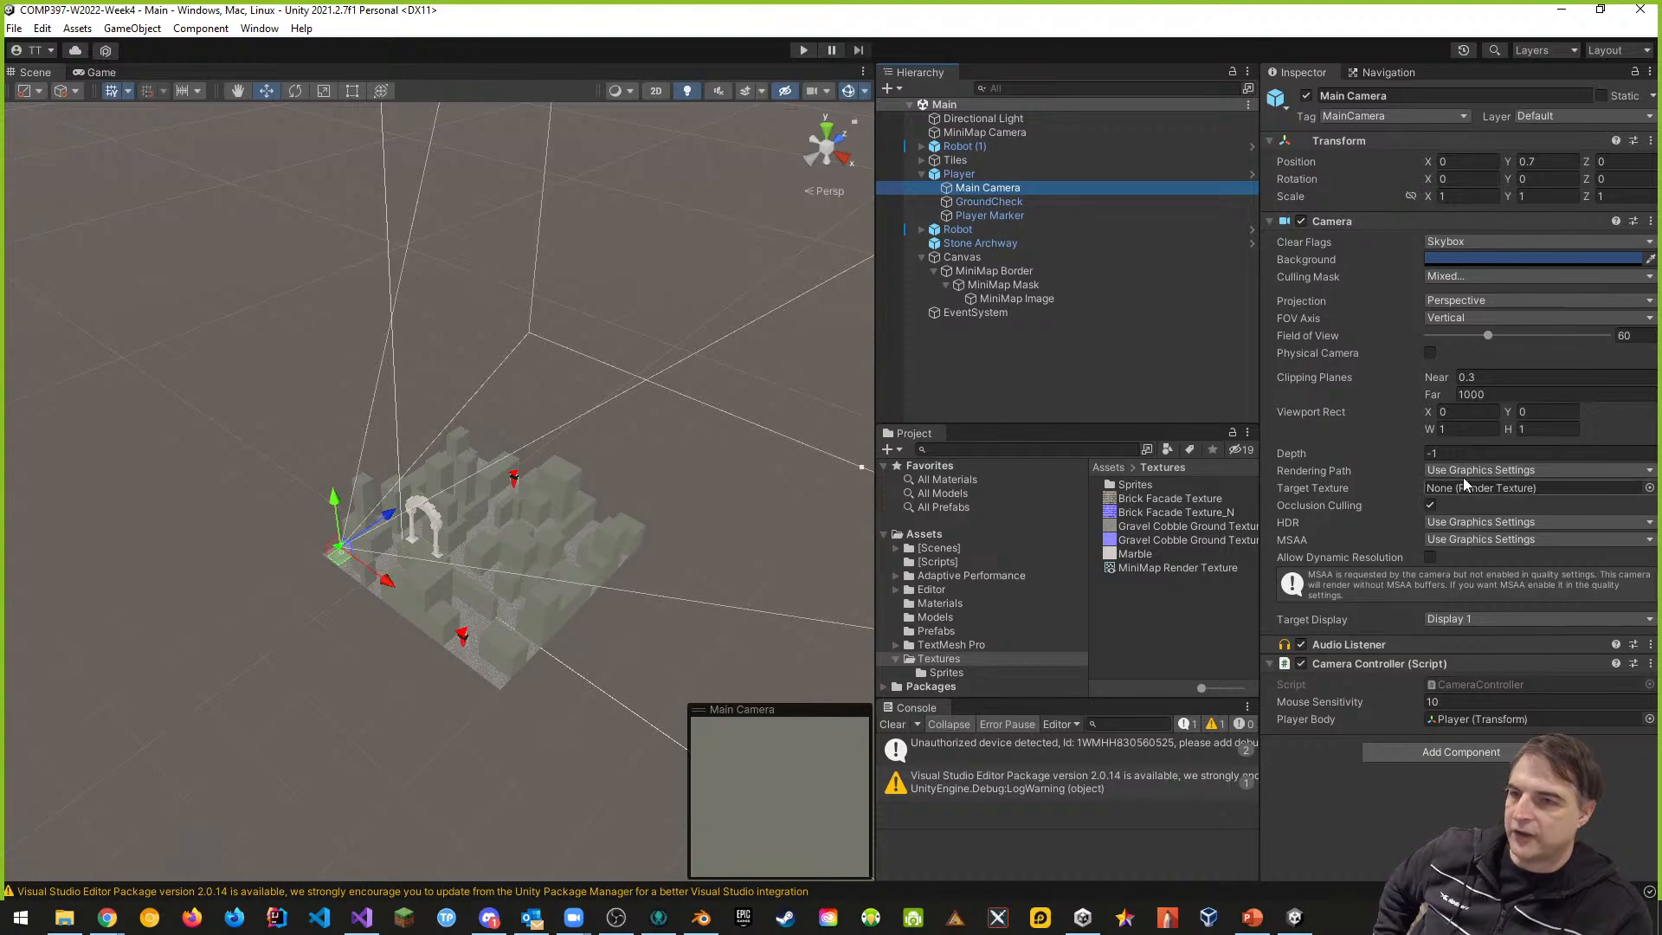
click(995, 132)
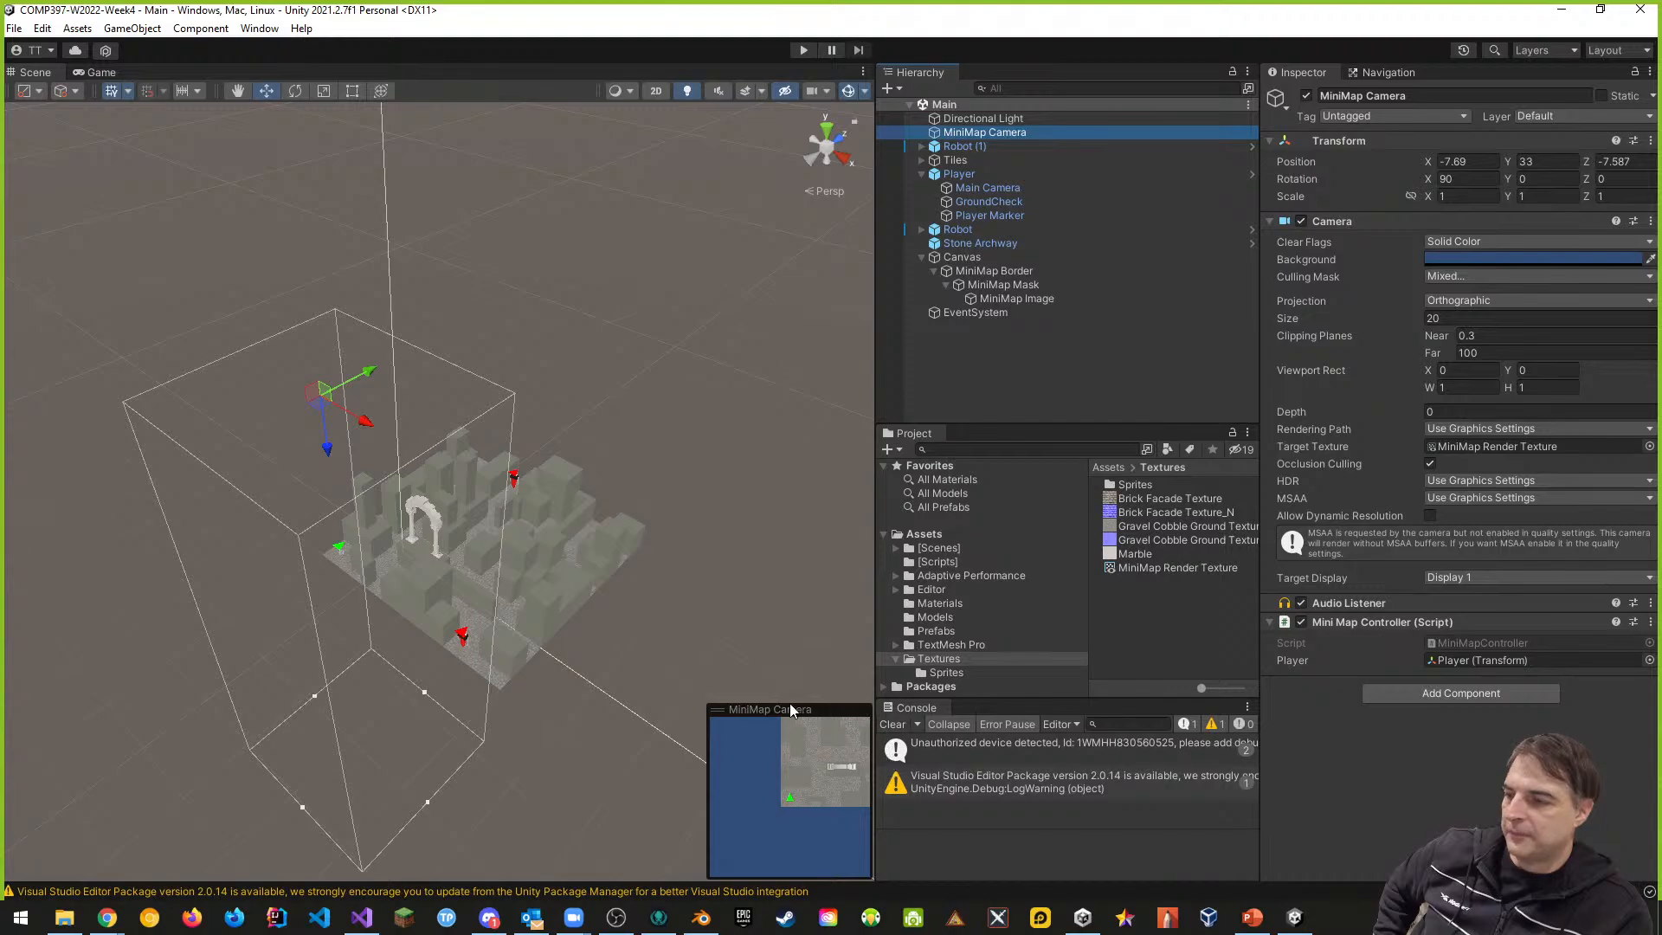
- Review the settings of the Canvas, the MiniMap Image and the MiniMap Mask
click(965, 258)
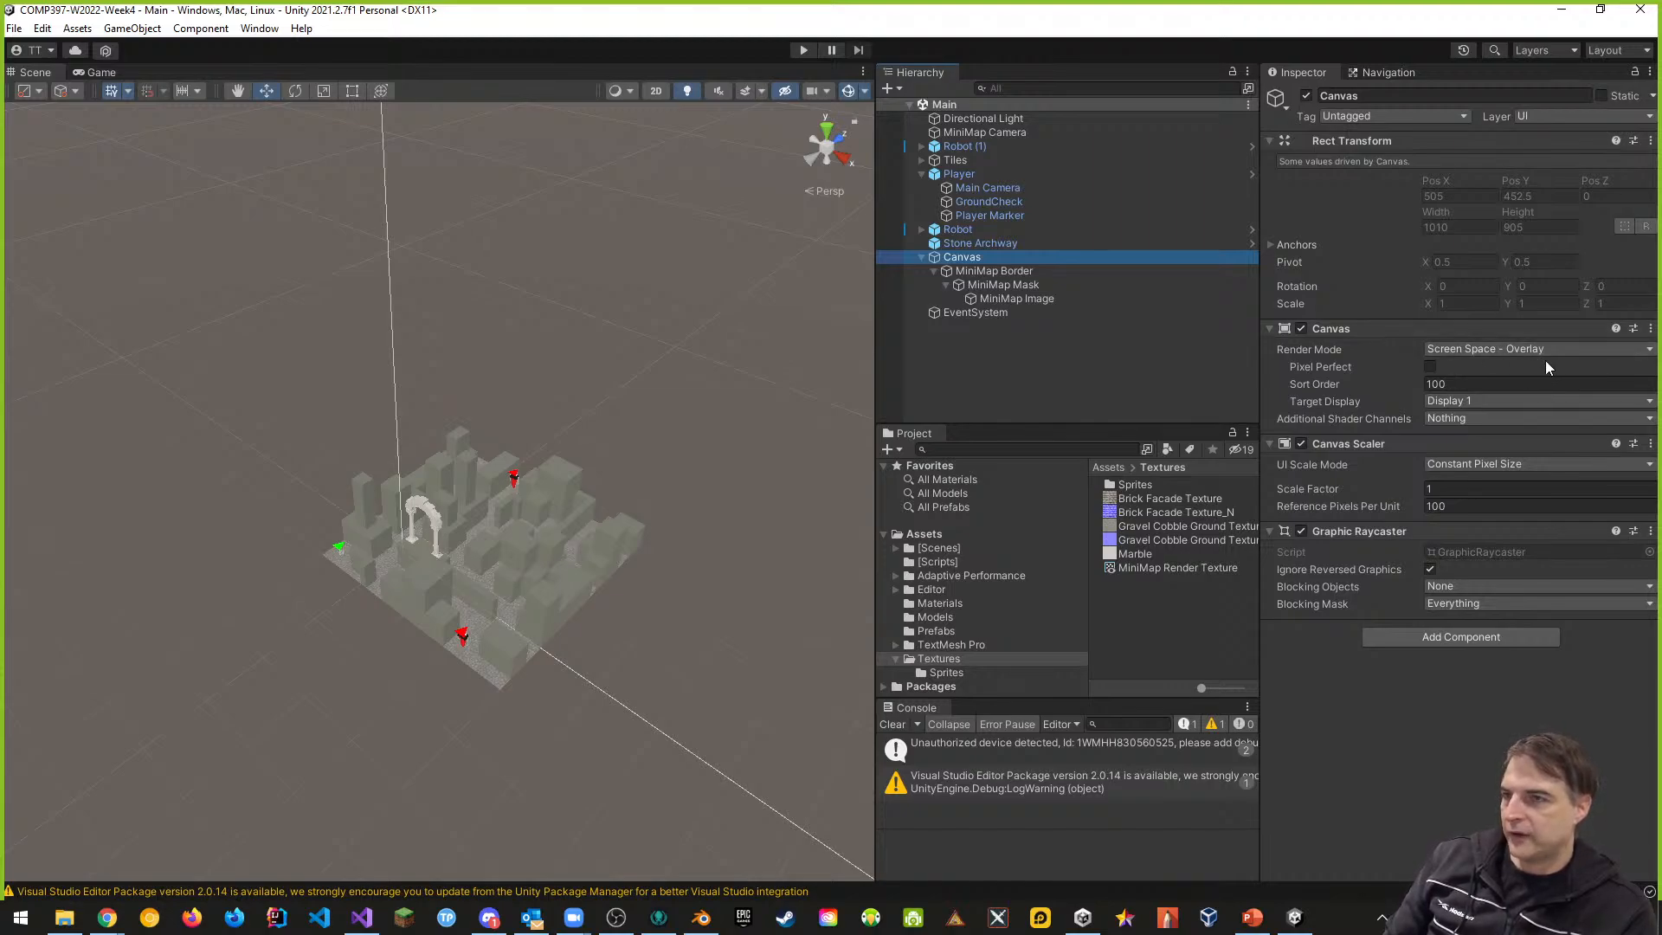
click(1016, 299)
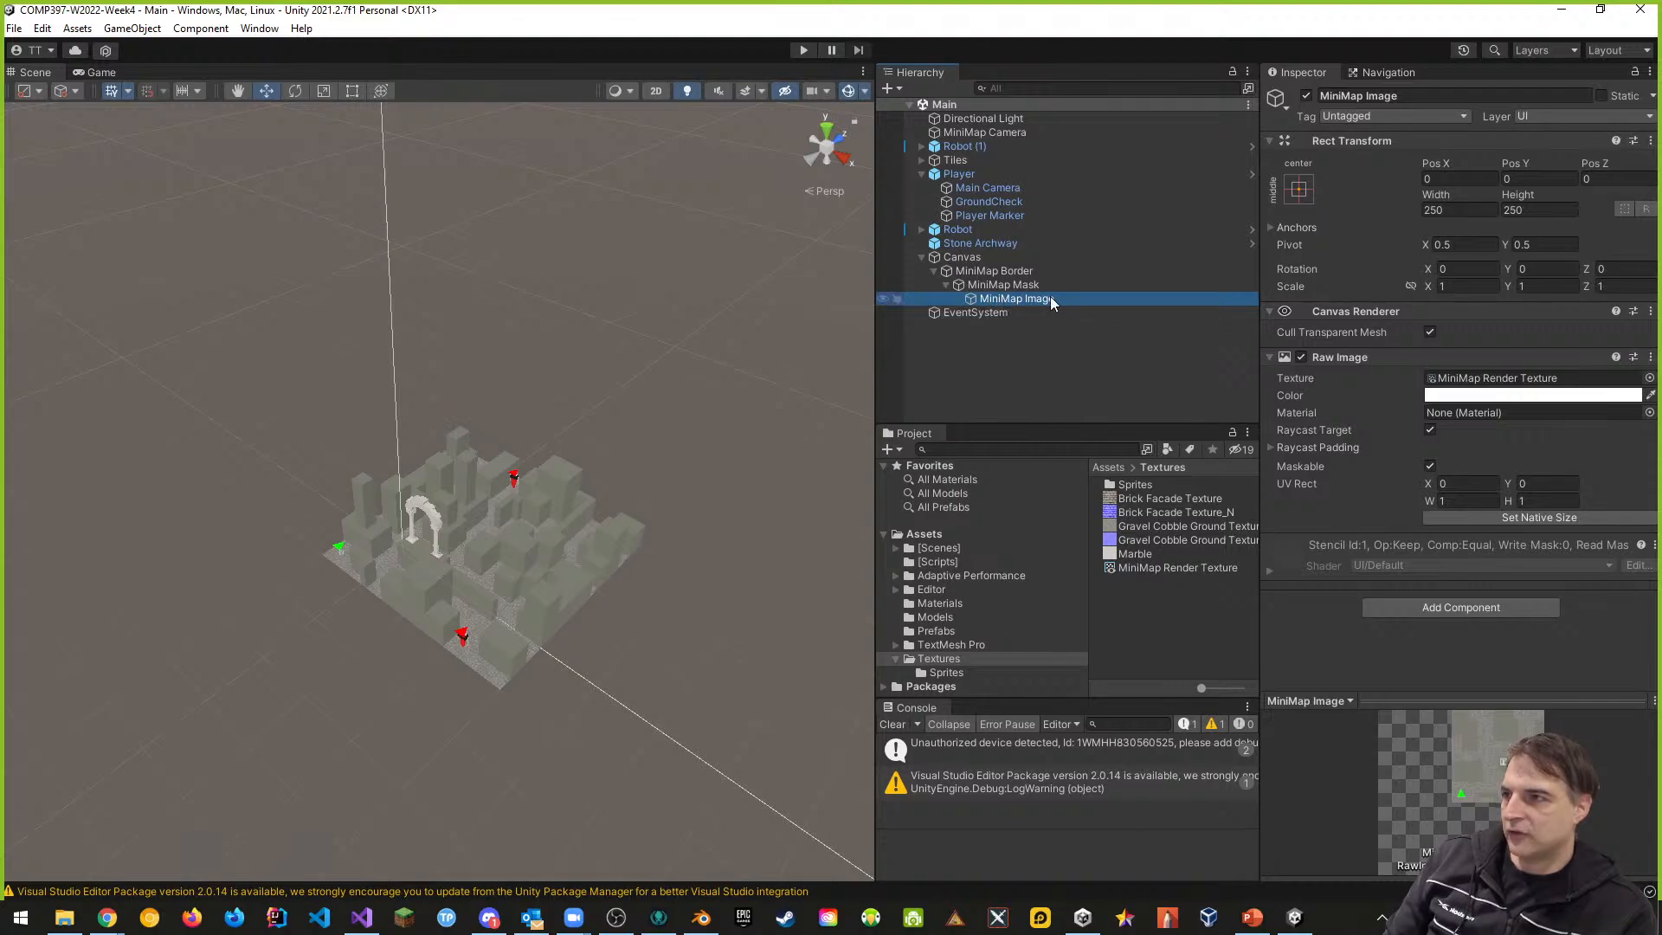
click(1002, 285)
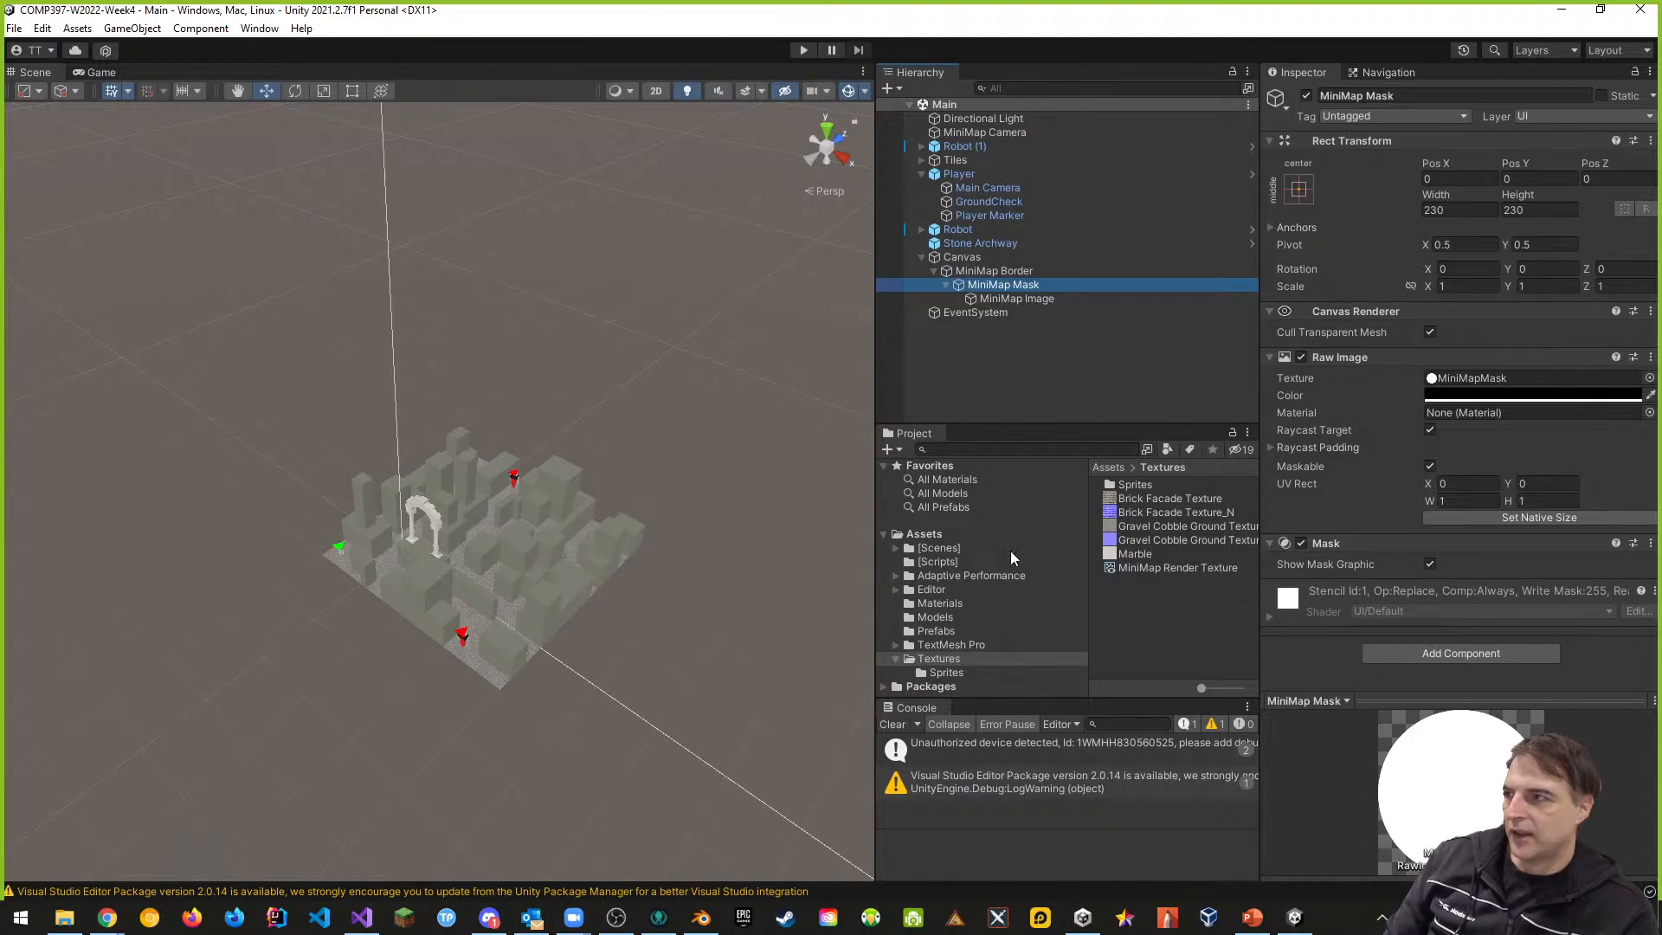
- Try red FF1C1C as the MiniMap Mask's Raw Image color in the Game view and restore it to black 000000
click(97, 73)
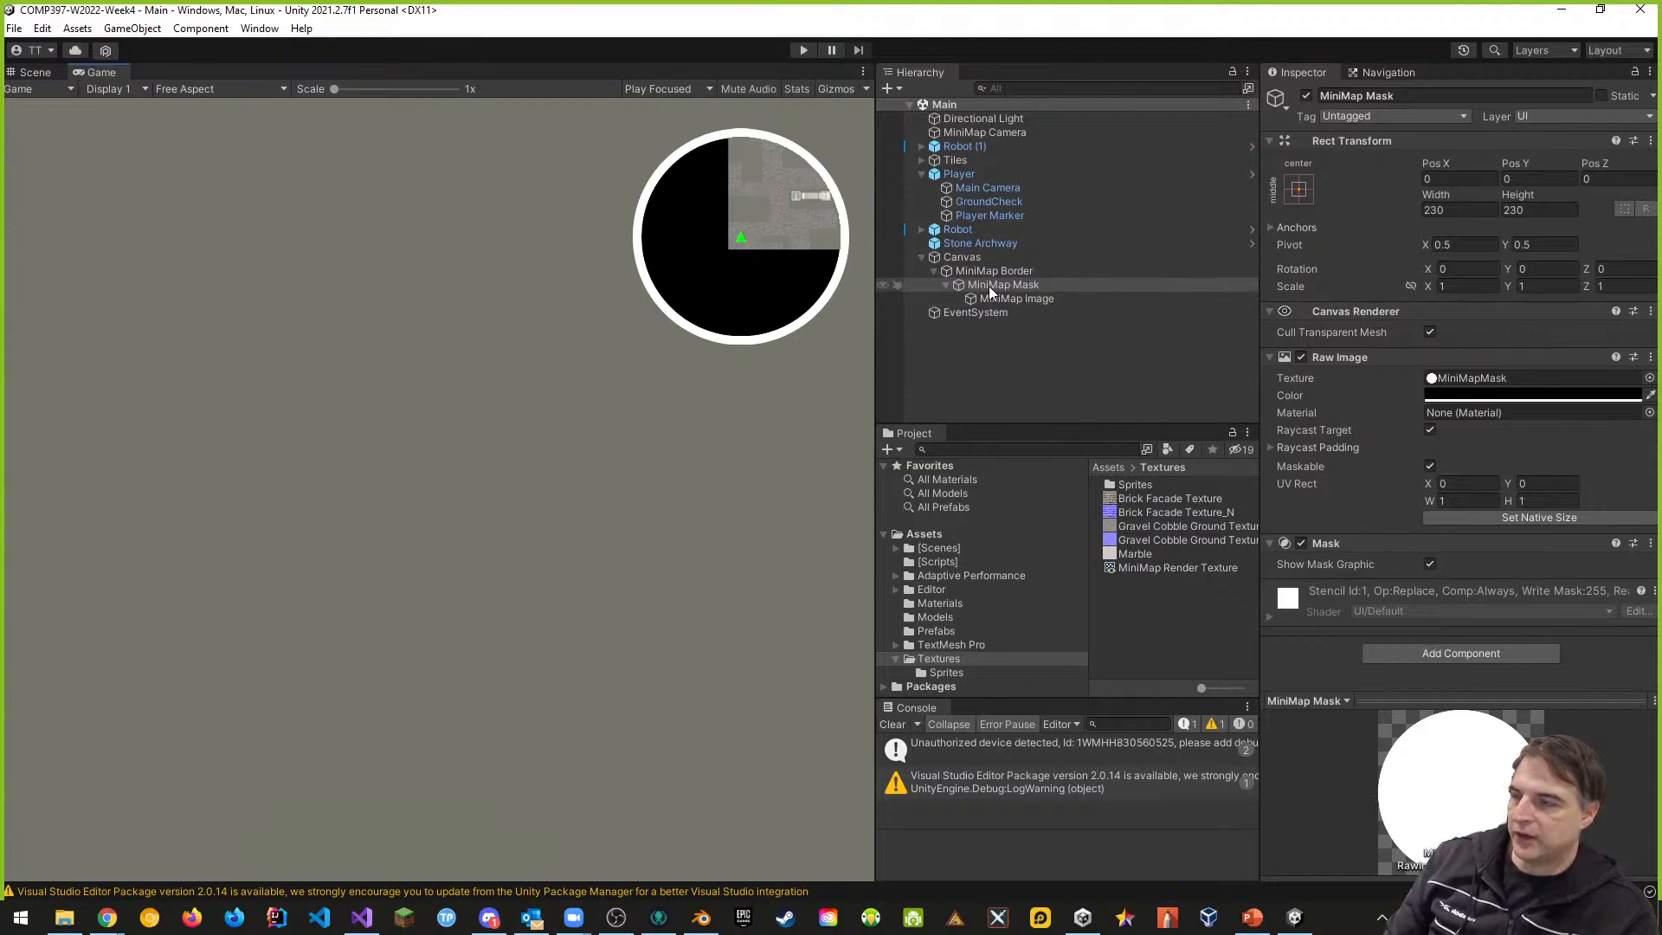
click(1450, 396)
mouse_move(1520, 502)
mouse_down()
mouse_move(1637, 473)
mouse_move(1529, 504)
mouse_move(1550, 523)
mouse_move(1534, 524)
mouse_move(1584, 481)
mouse_up()
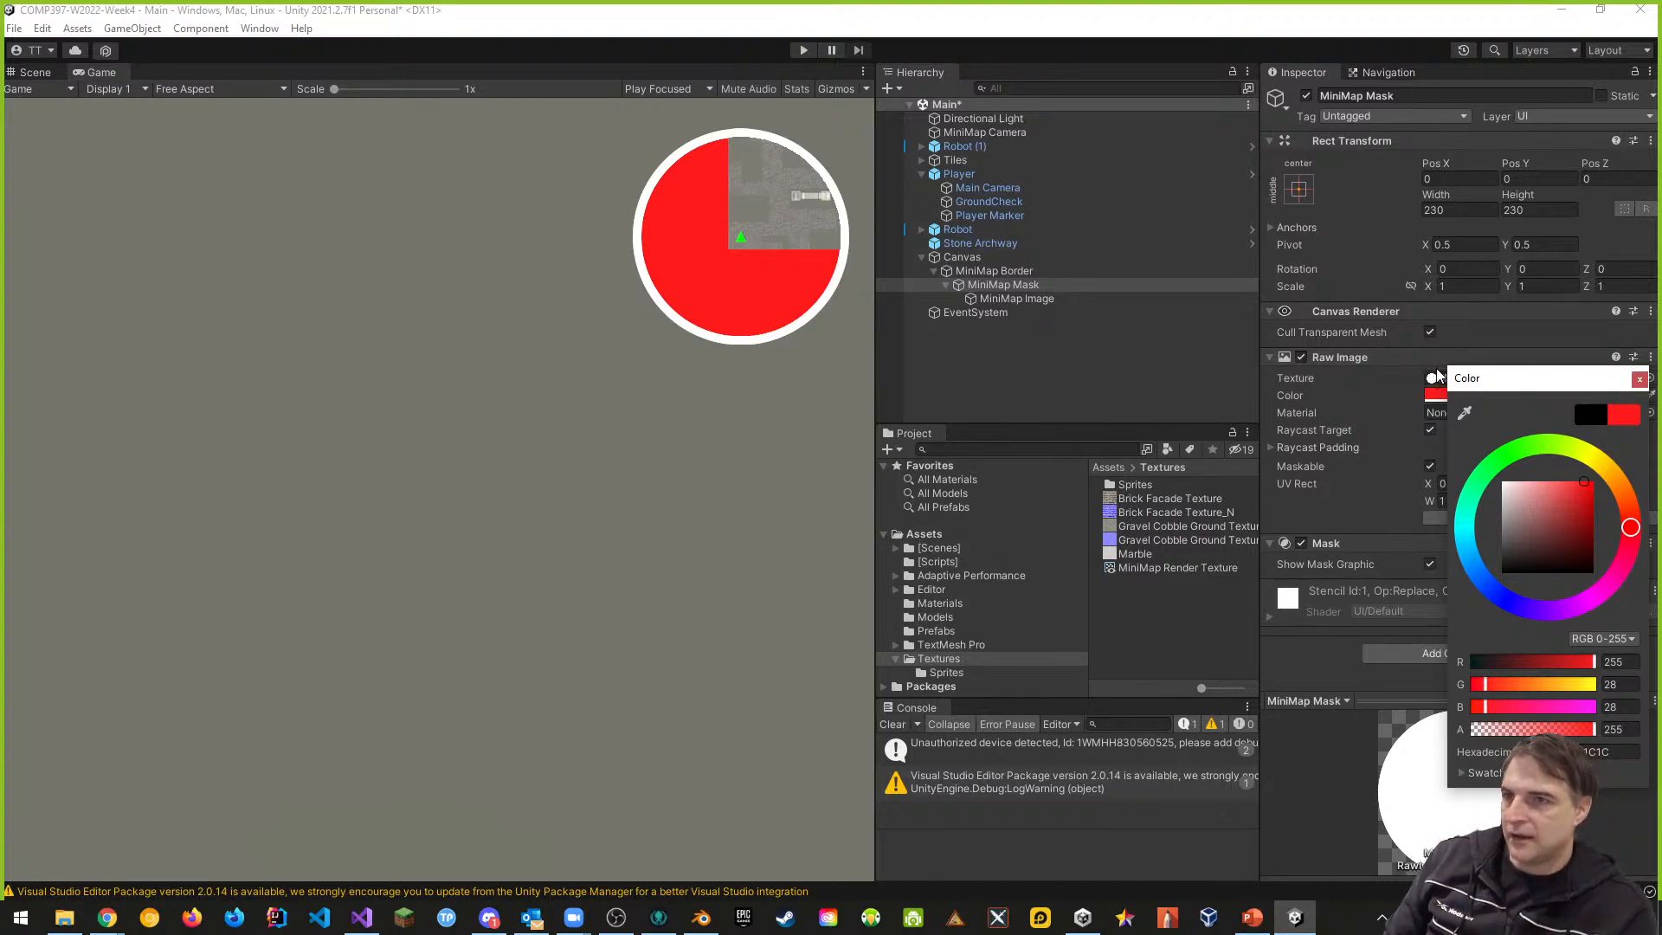
click(1513, 398)
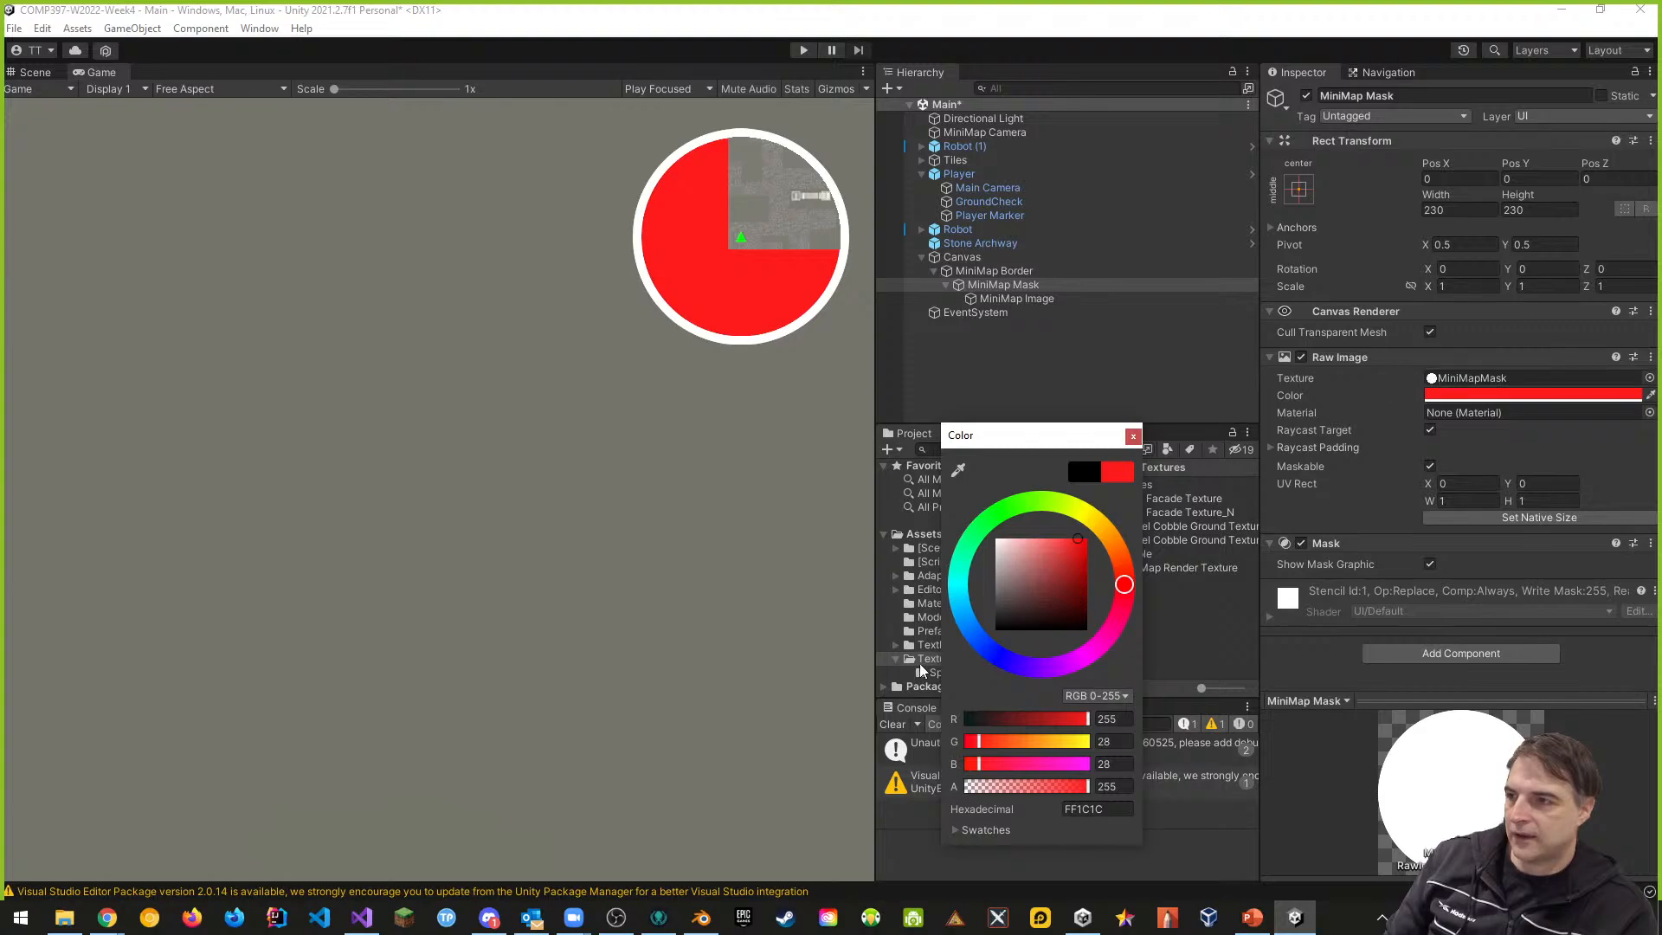
drag(1073, 555, 997, 636)
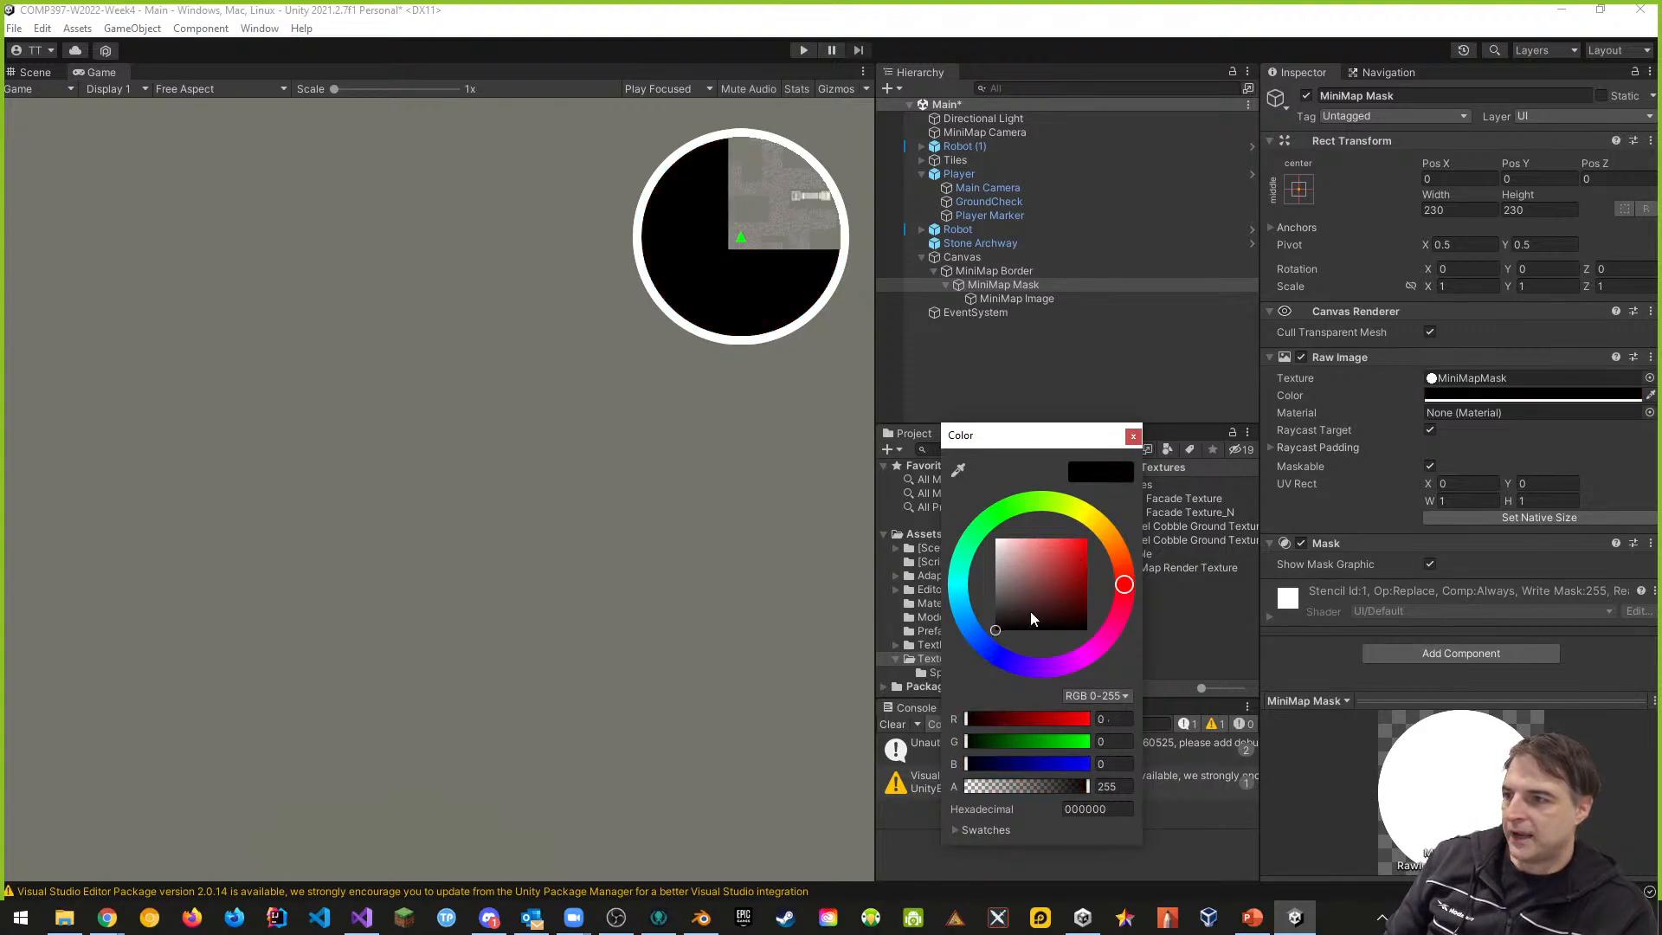
click(1132, 436)
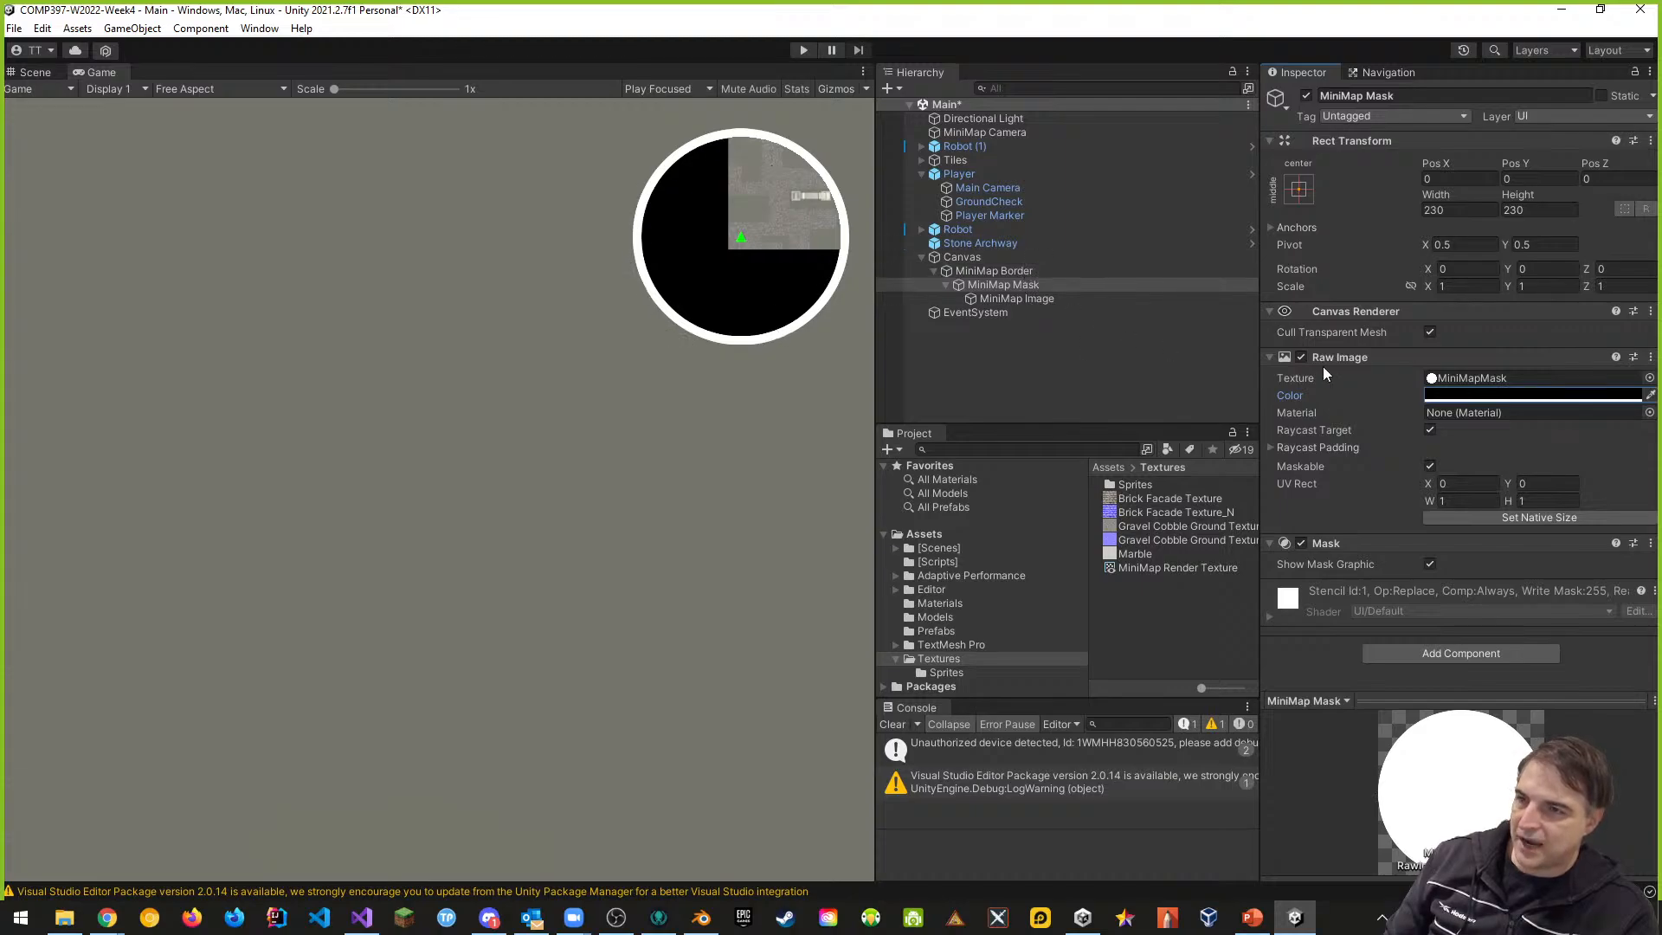
- Compare the width and height of the MiniMap Border with those of the MiniMap Mask
click(1032, 271)
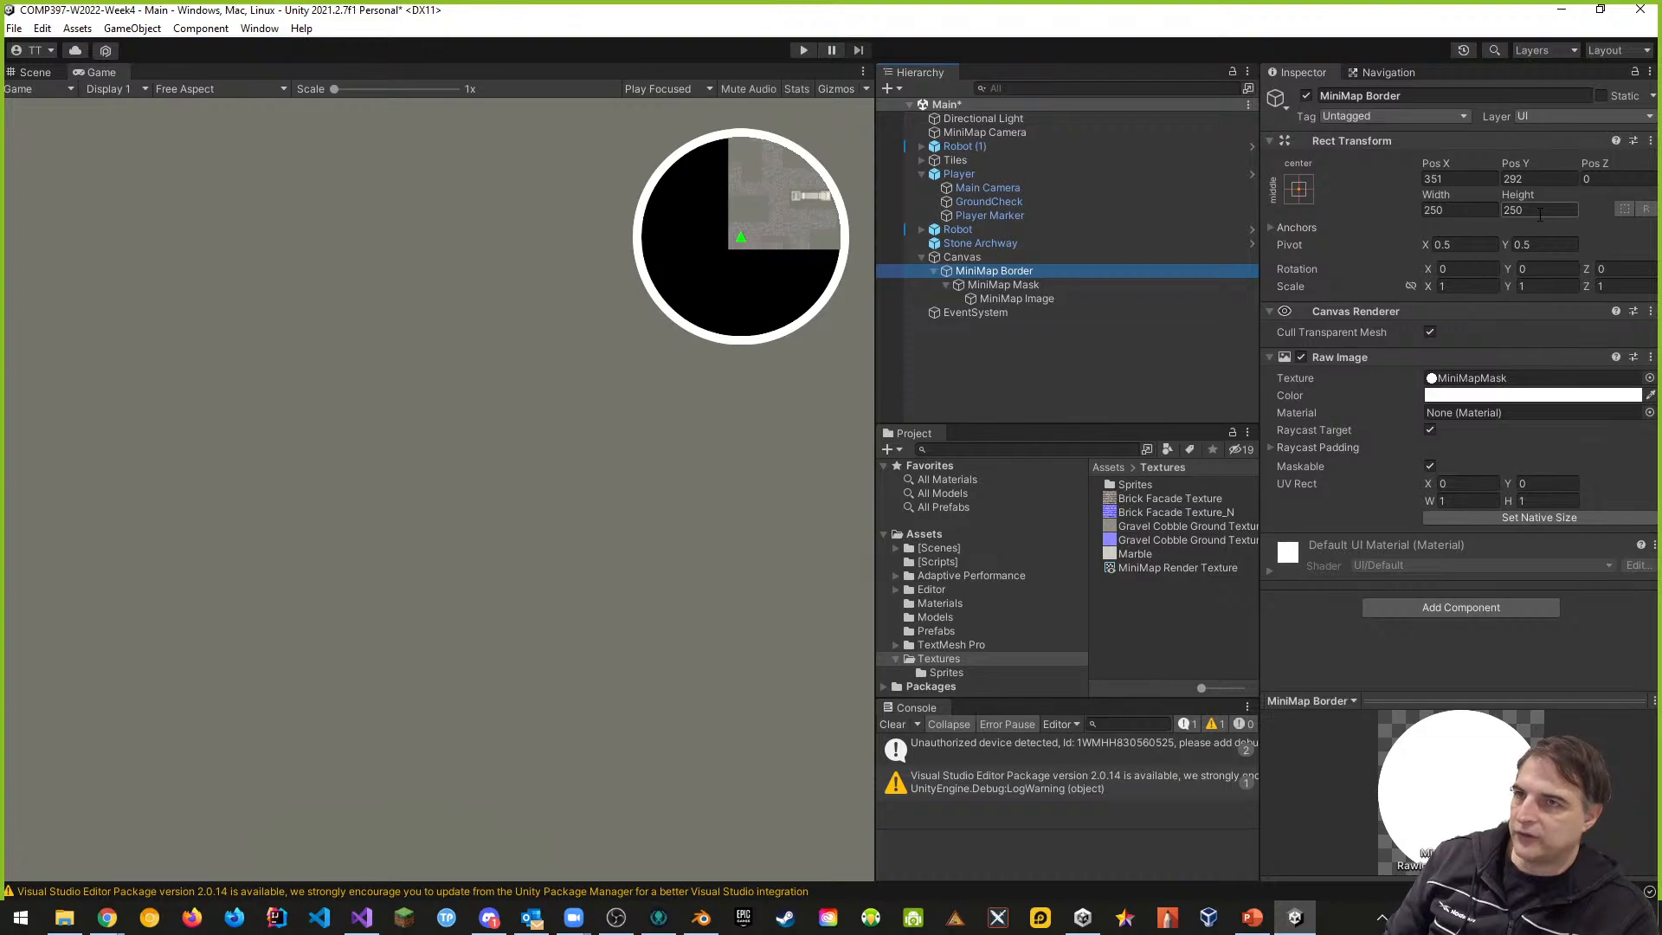
click(1005, 283)
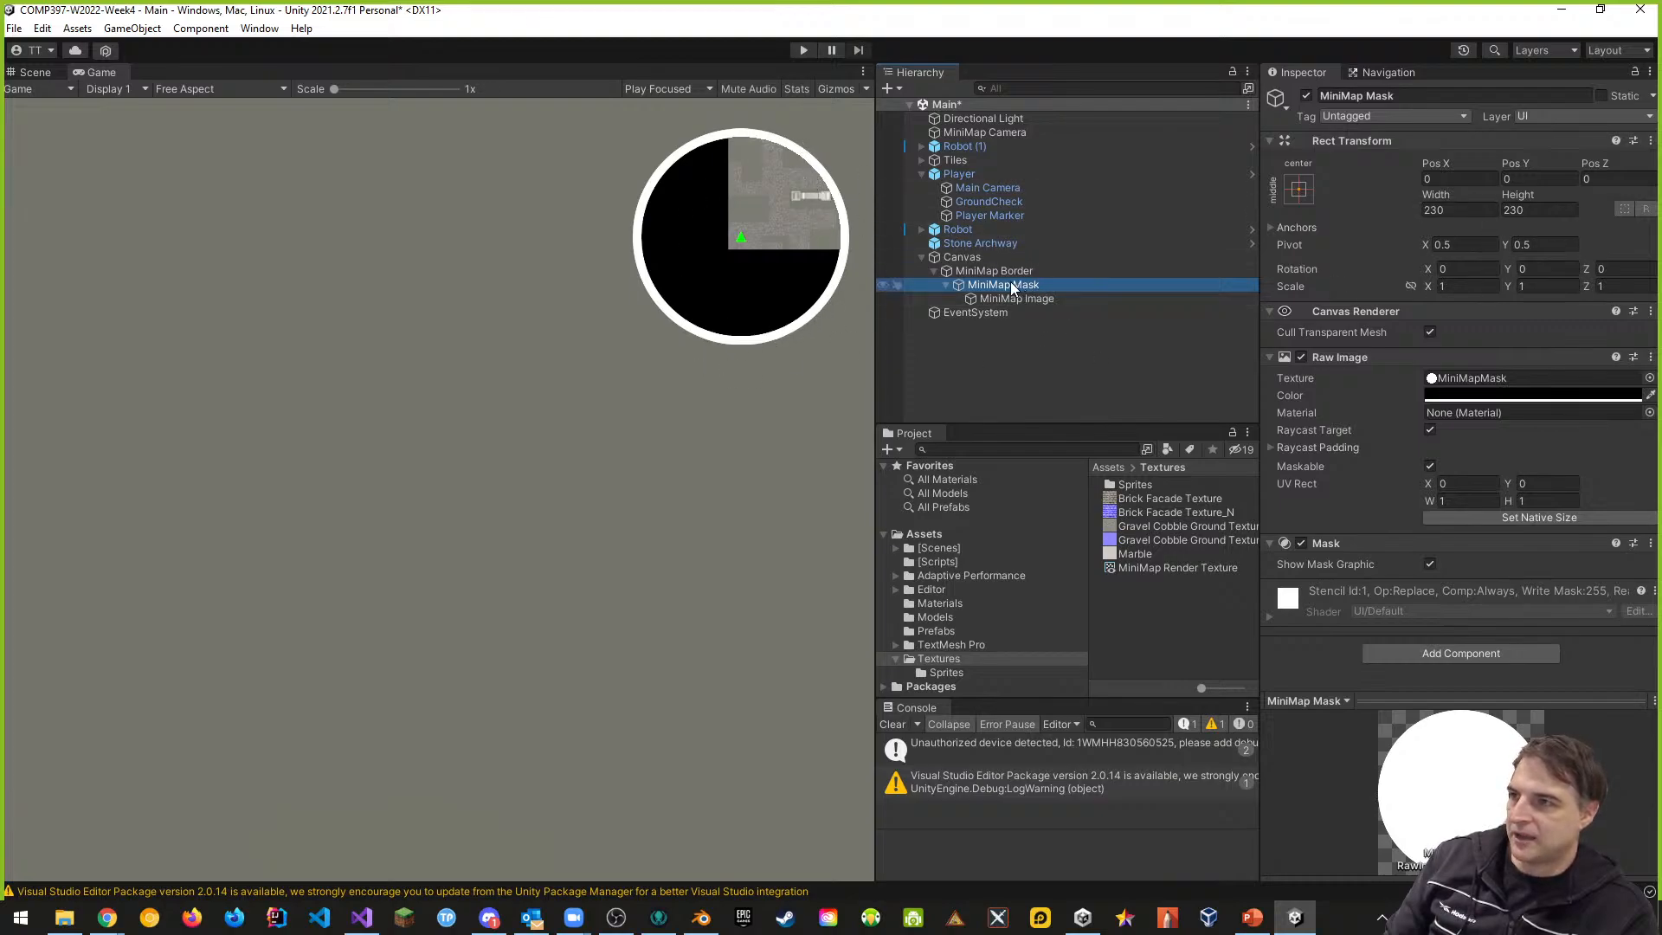
click(963, 270)
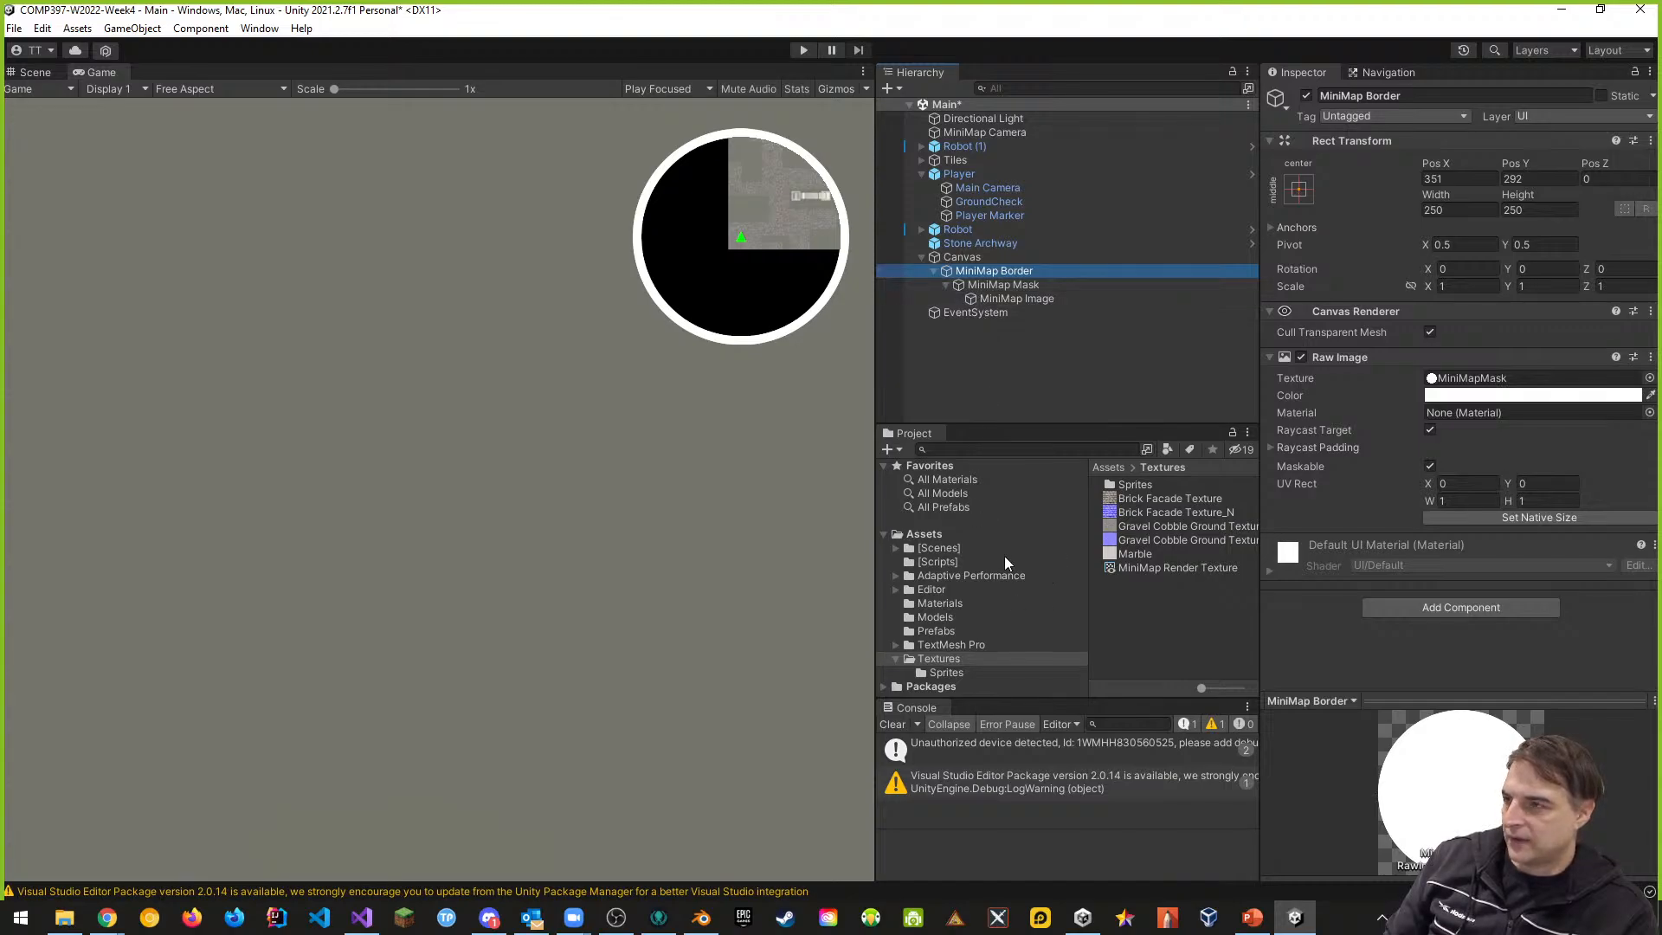
- Inspect the Player Marker quad under the Player object up close in the Scene view
click(965, 174)
click(999, 214)
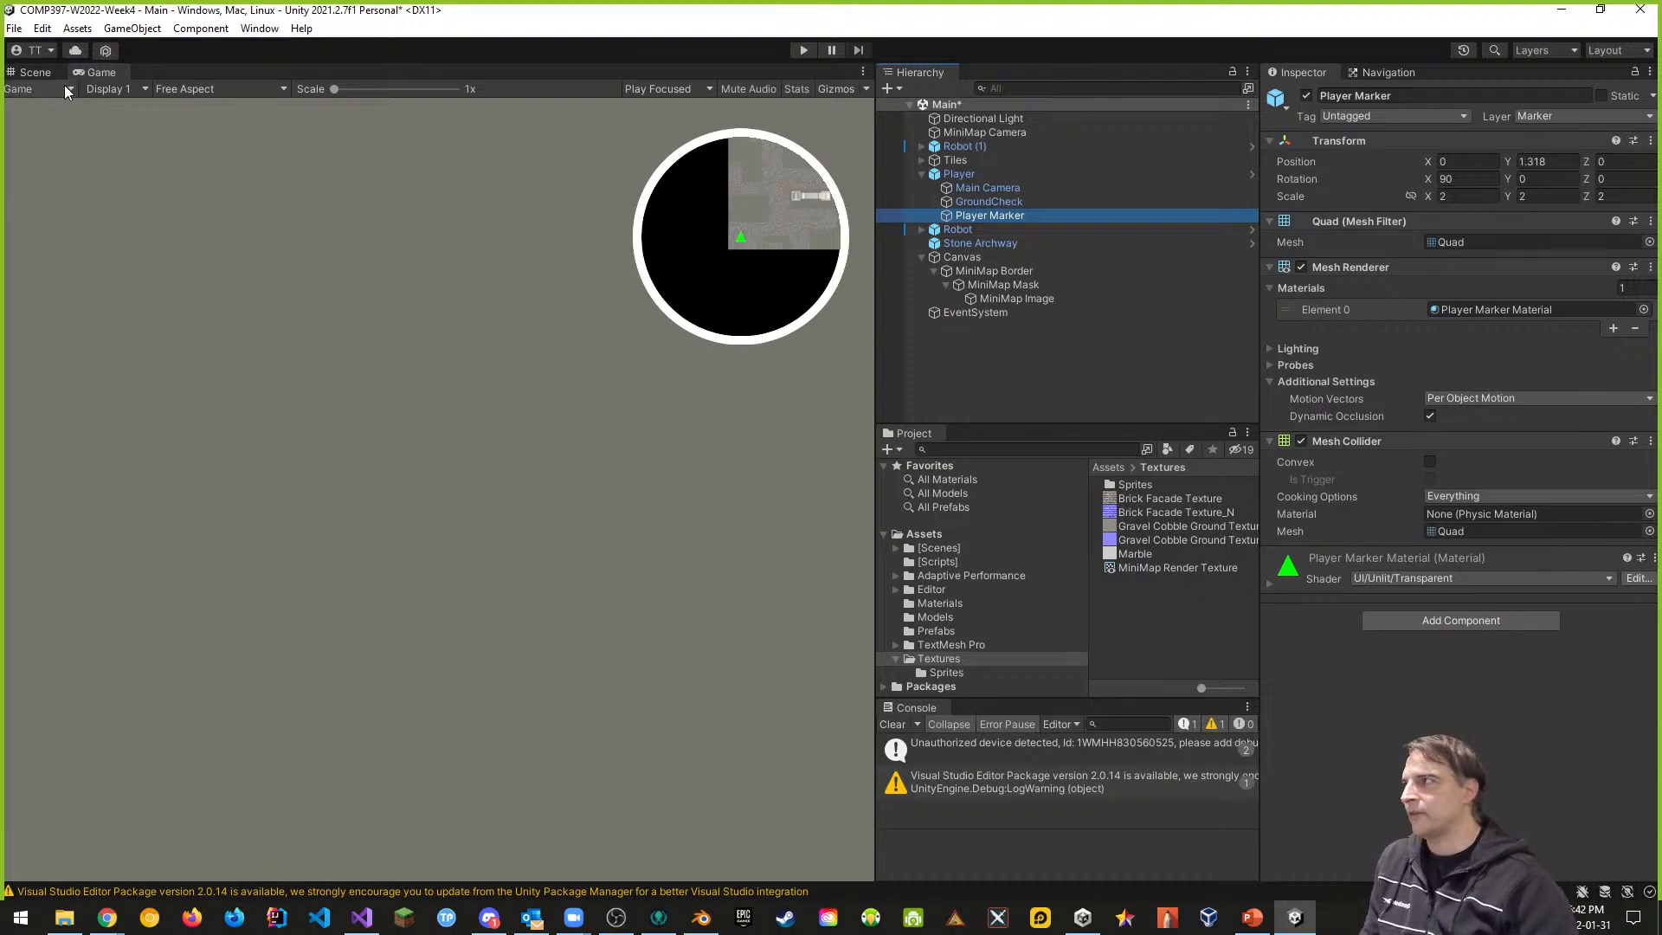
click(41, 69)
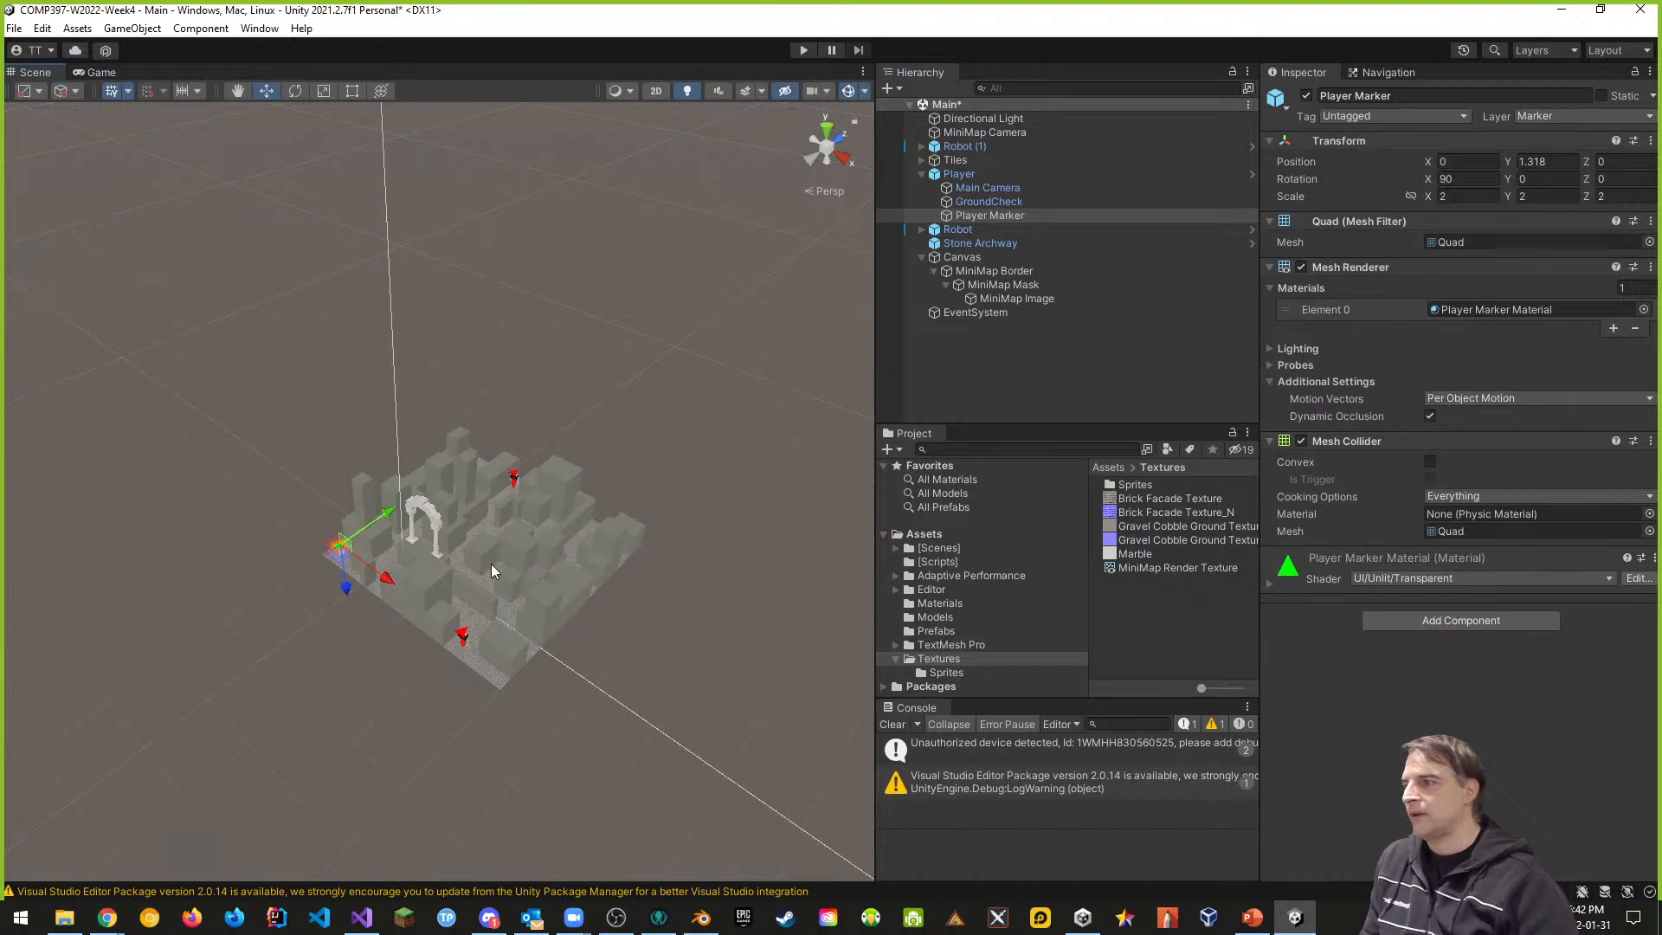
scroll(428, 636, up, 5)
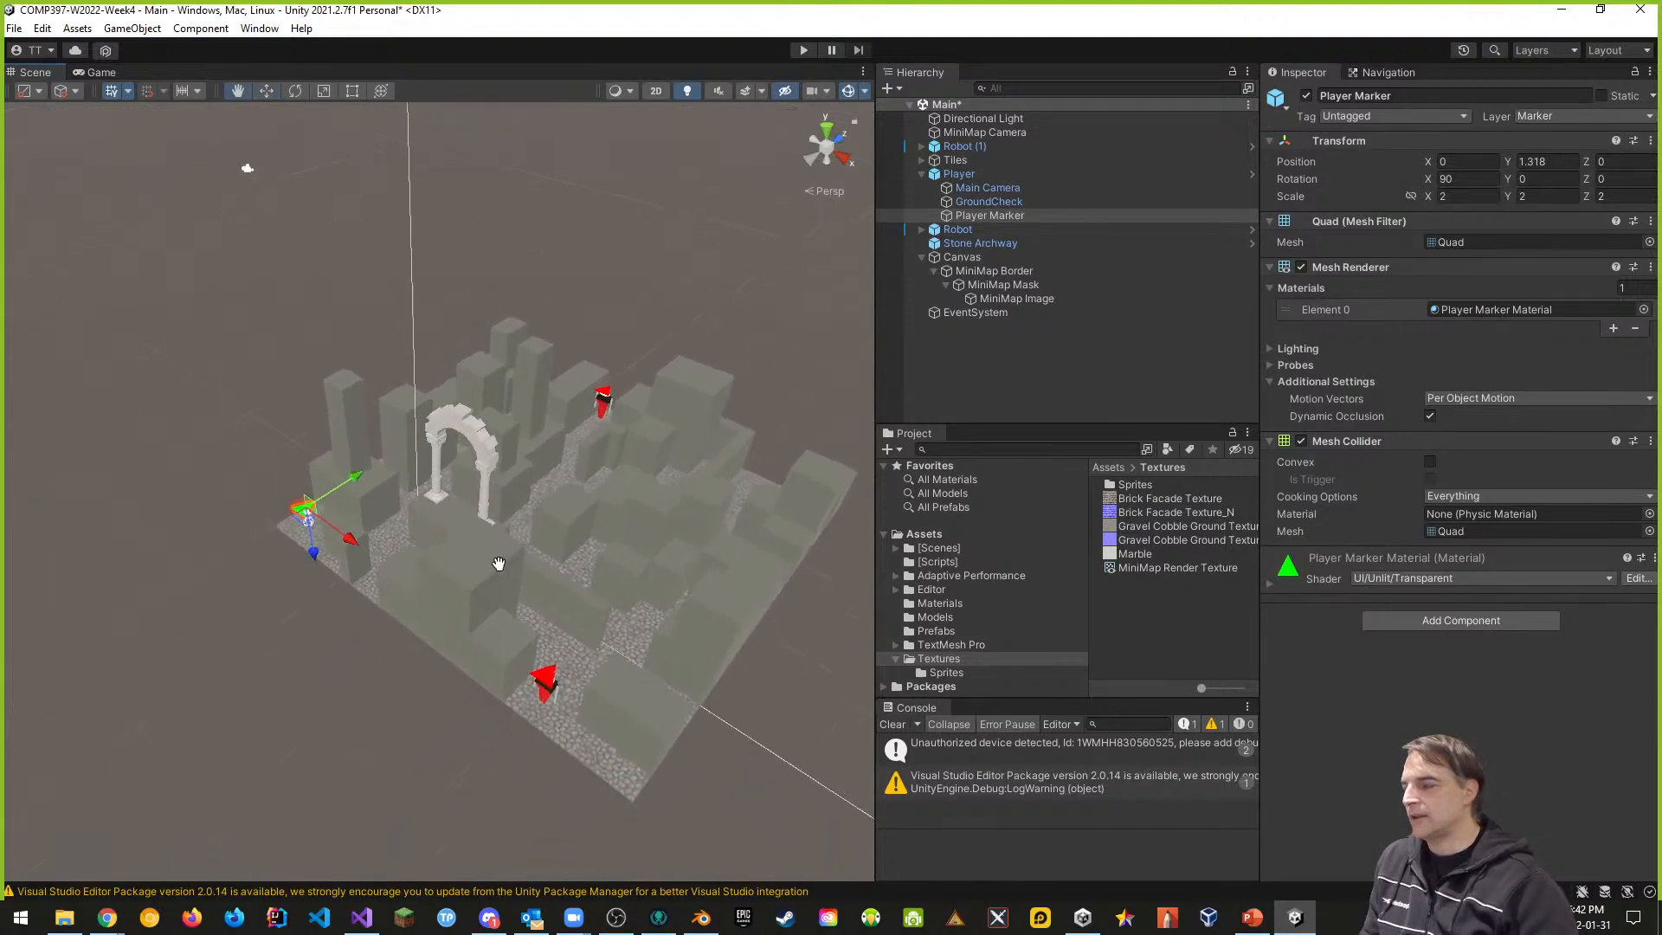
middle_drag(499, 564, 529, 551)
scroll(529, 550, up, 12)
middle_drag(364, 569, 693, 615)
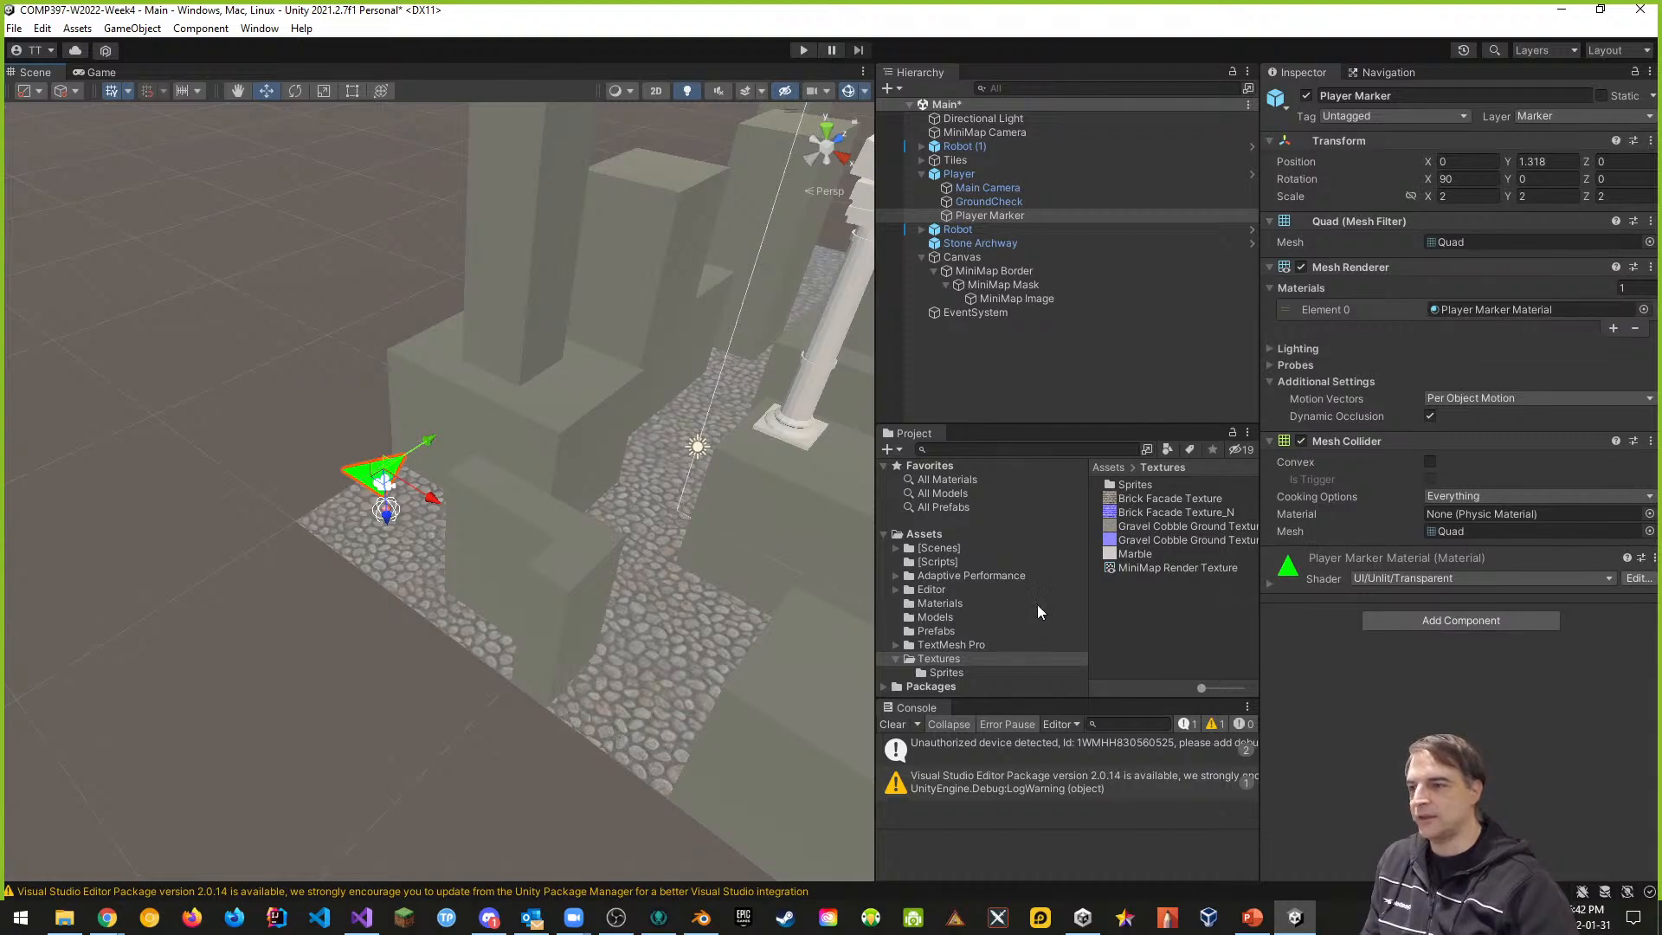
- Examine the Player Marker Material assigned to the Player Marker and the layer the marker belongs to
click(1478, 311)
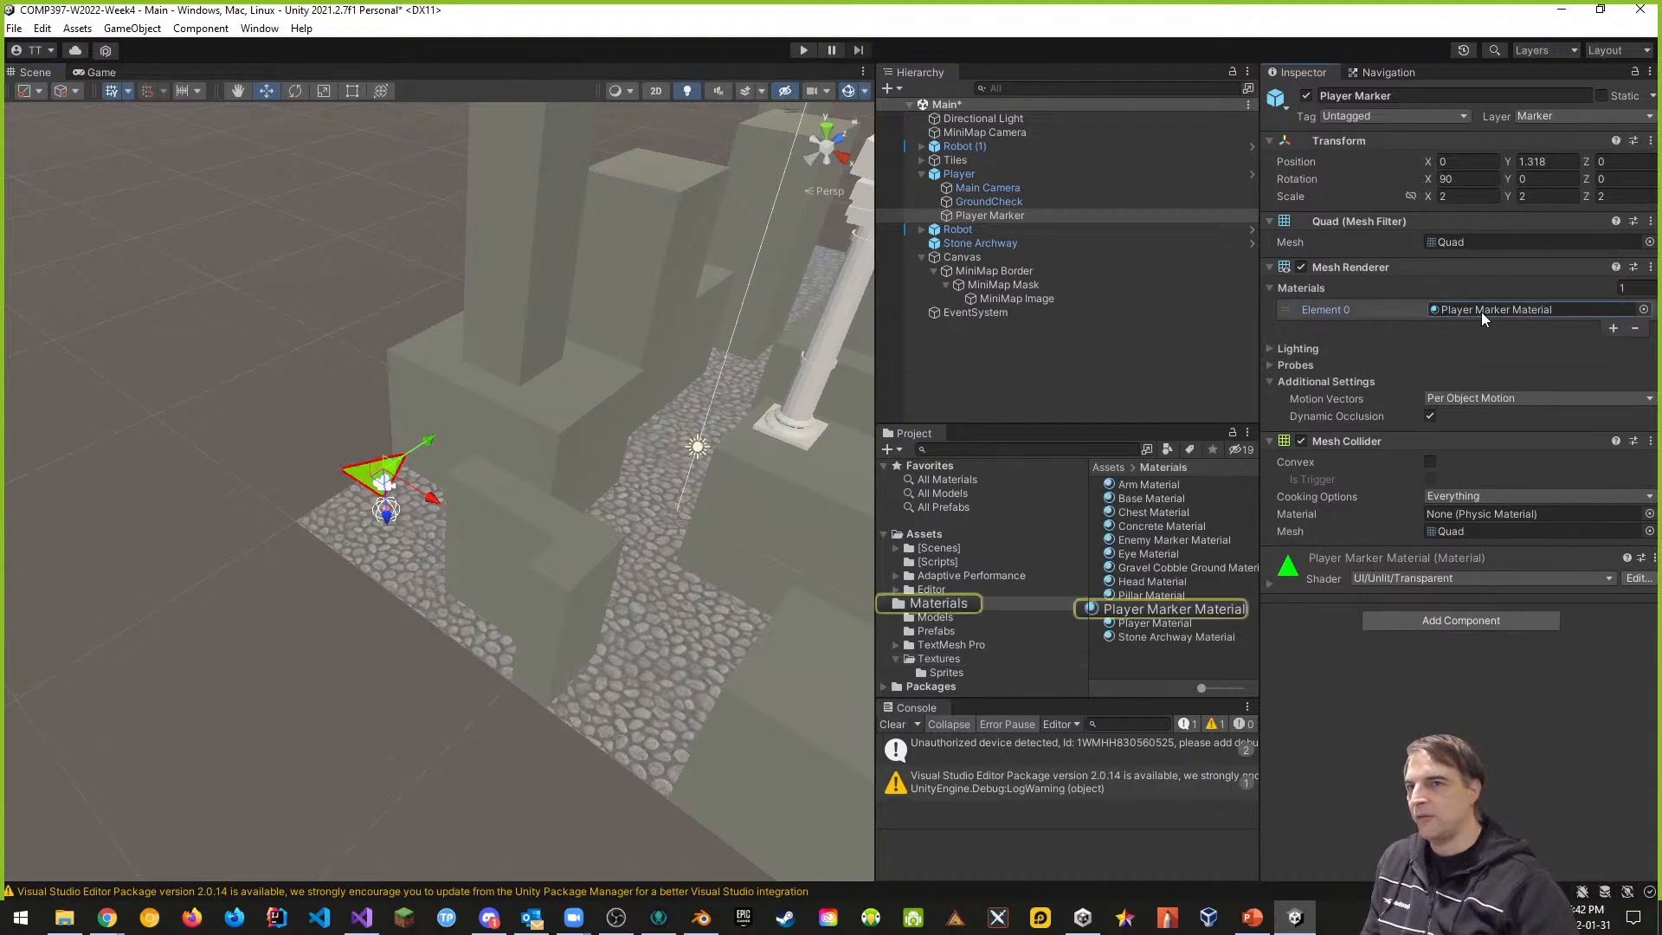
click(1174, 609)
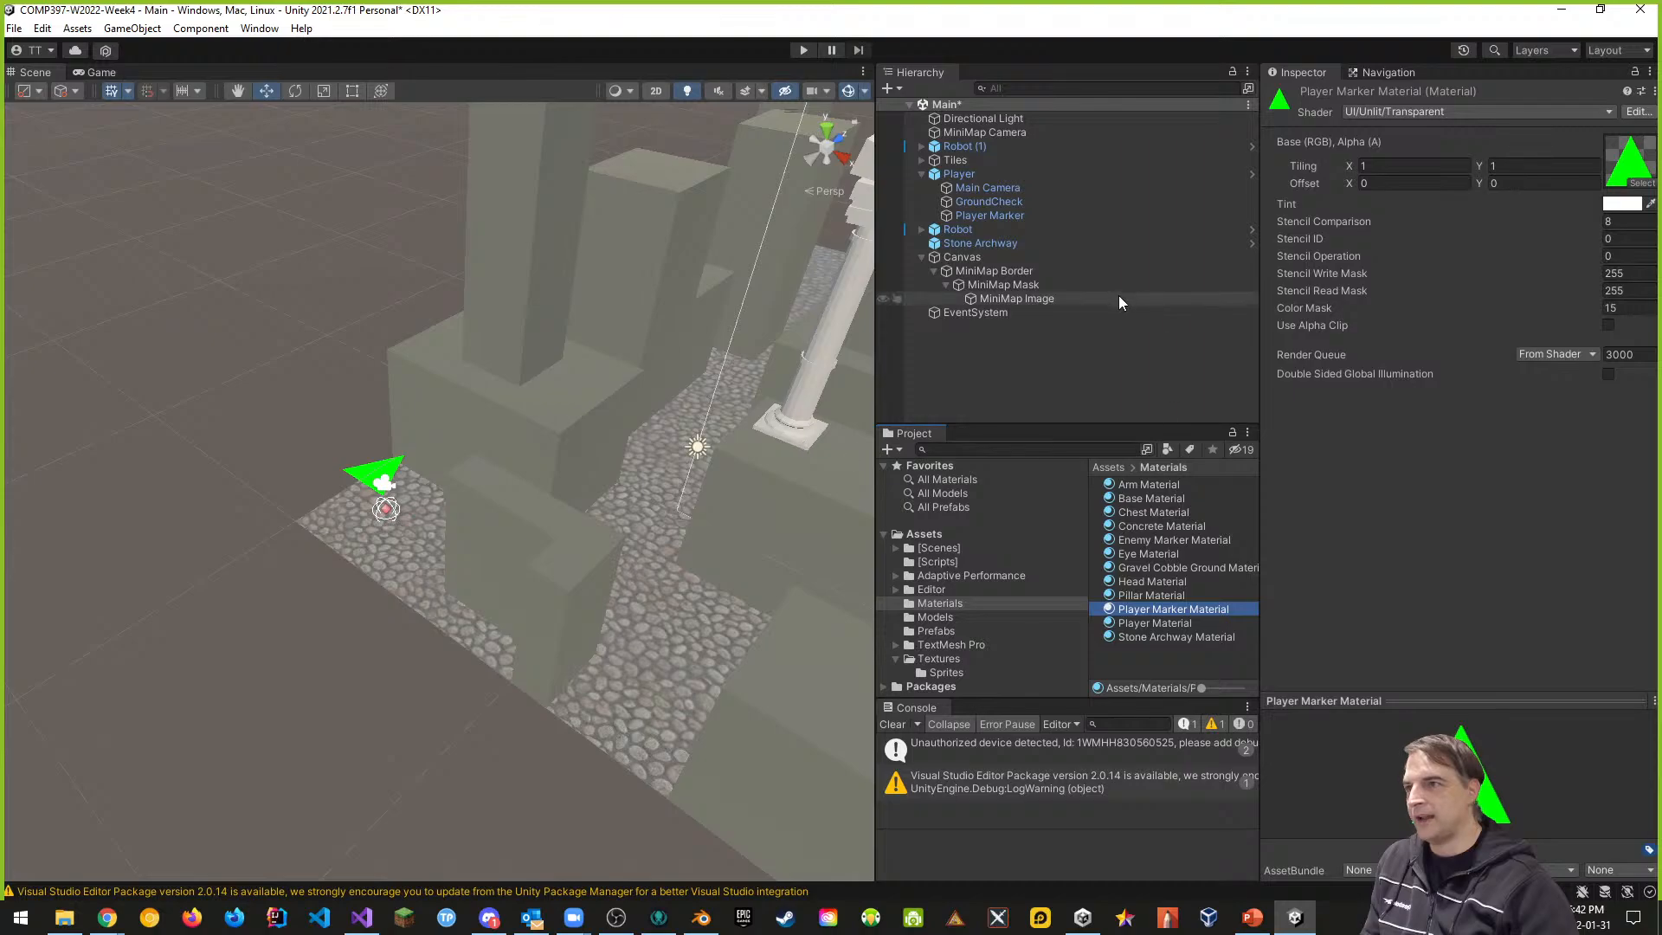
click(1019, 217)
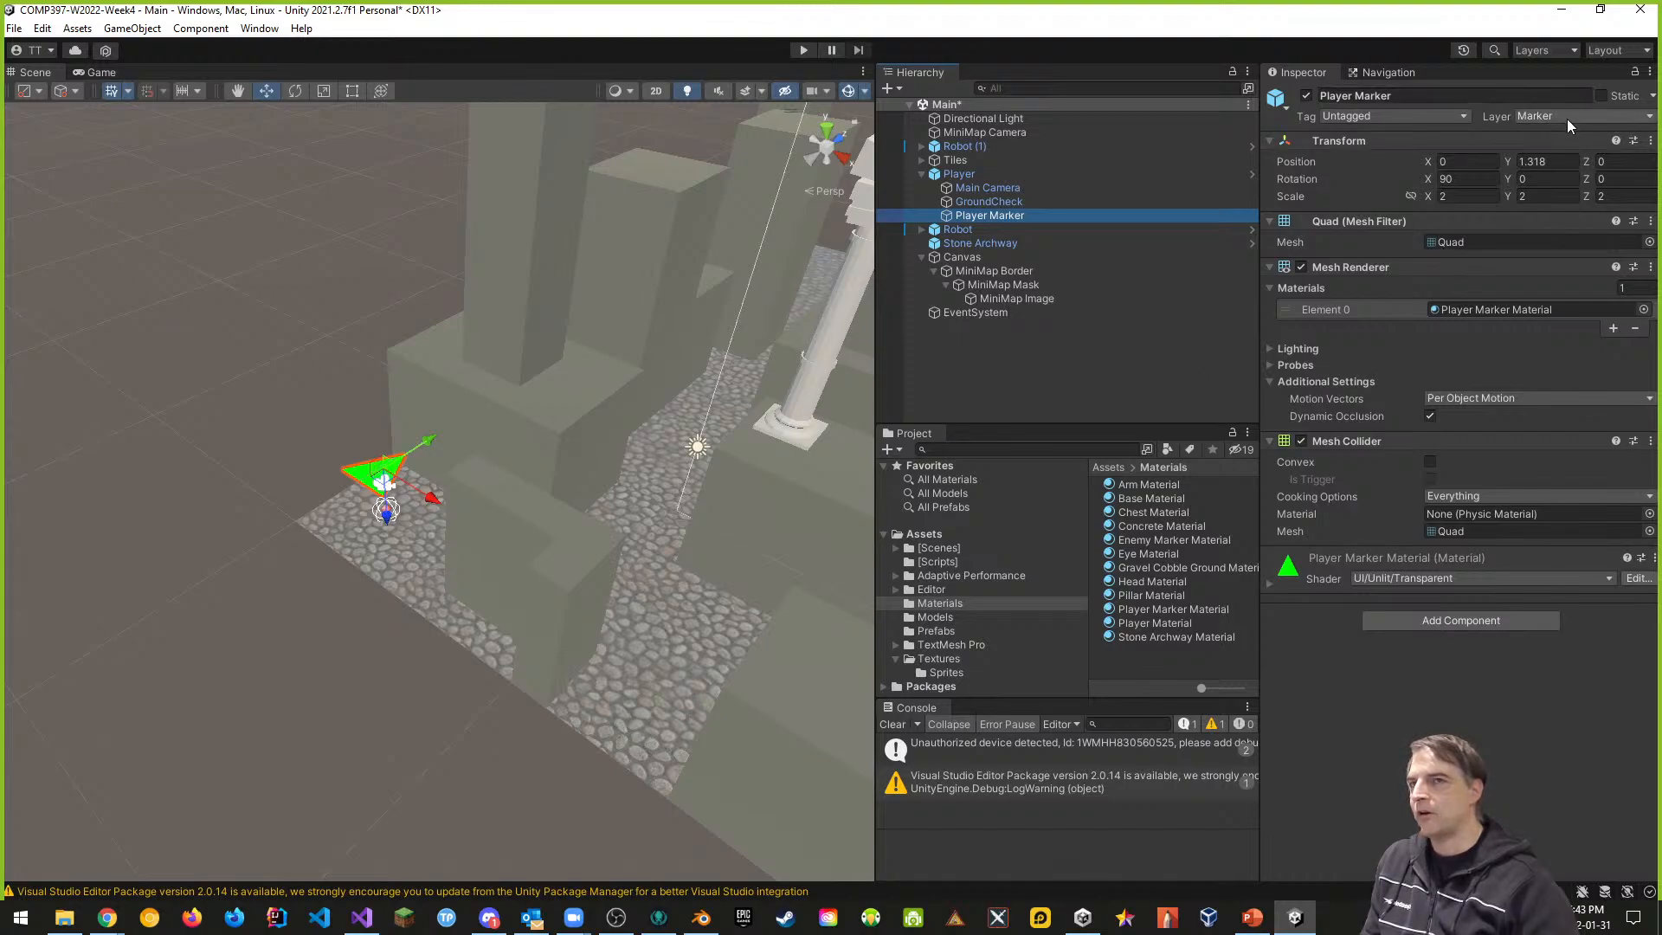
- Compare the Culling Mask layers of the MiniMap Camera with those of the Main Camera
click(994, 131)
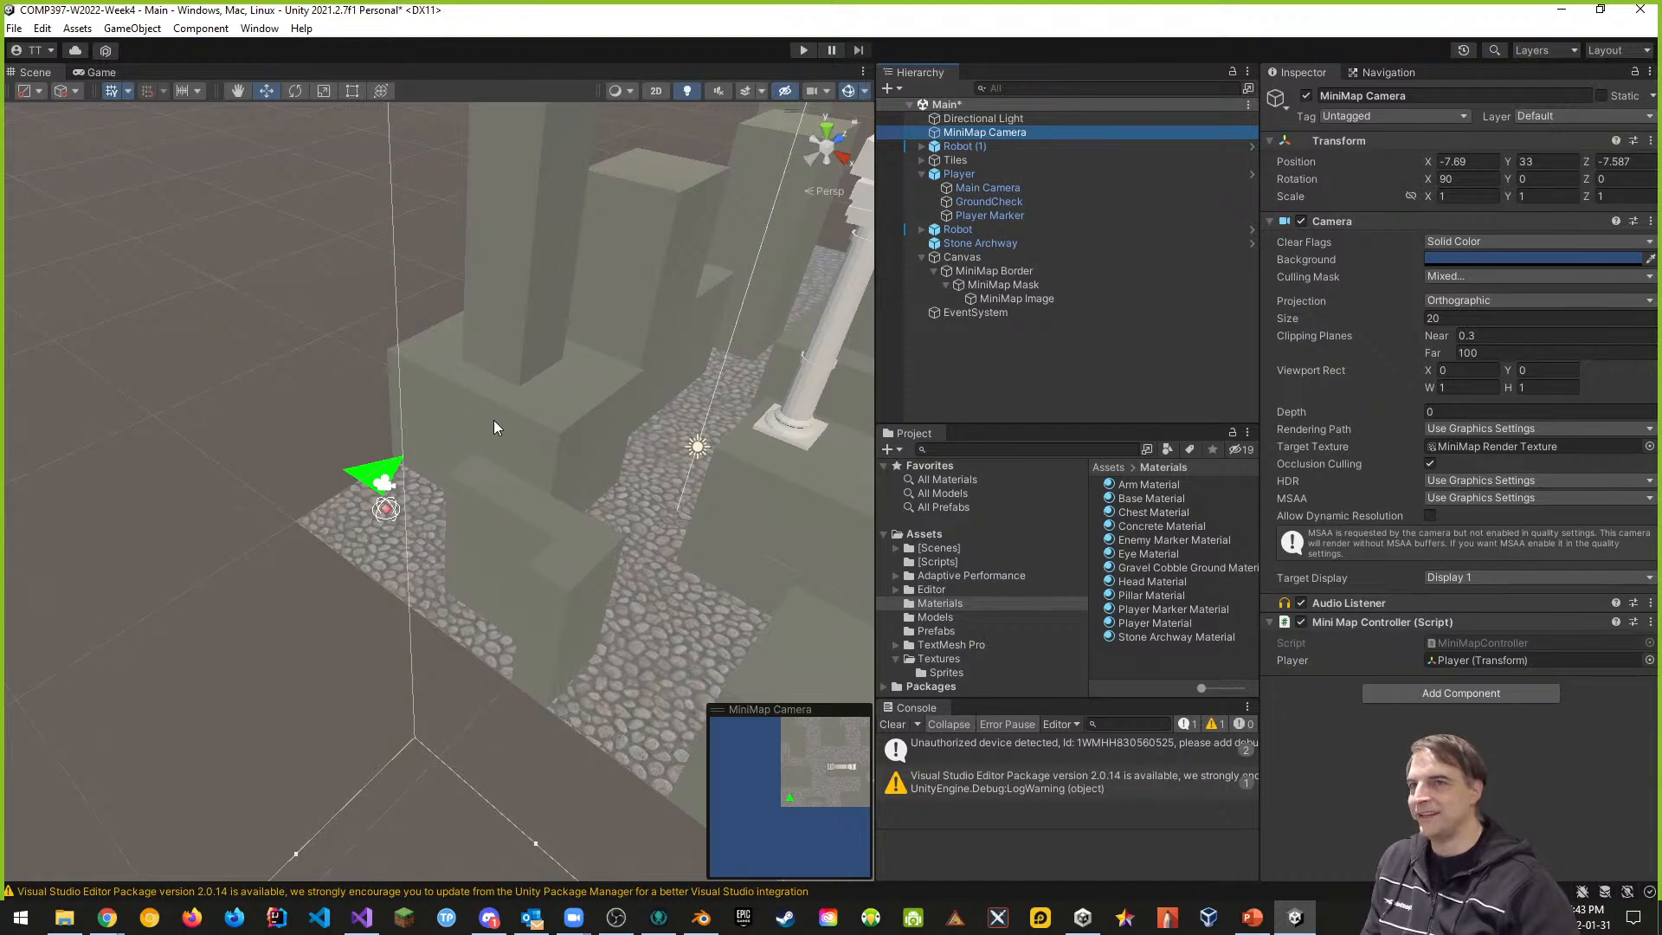
click(1443, 275)
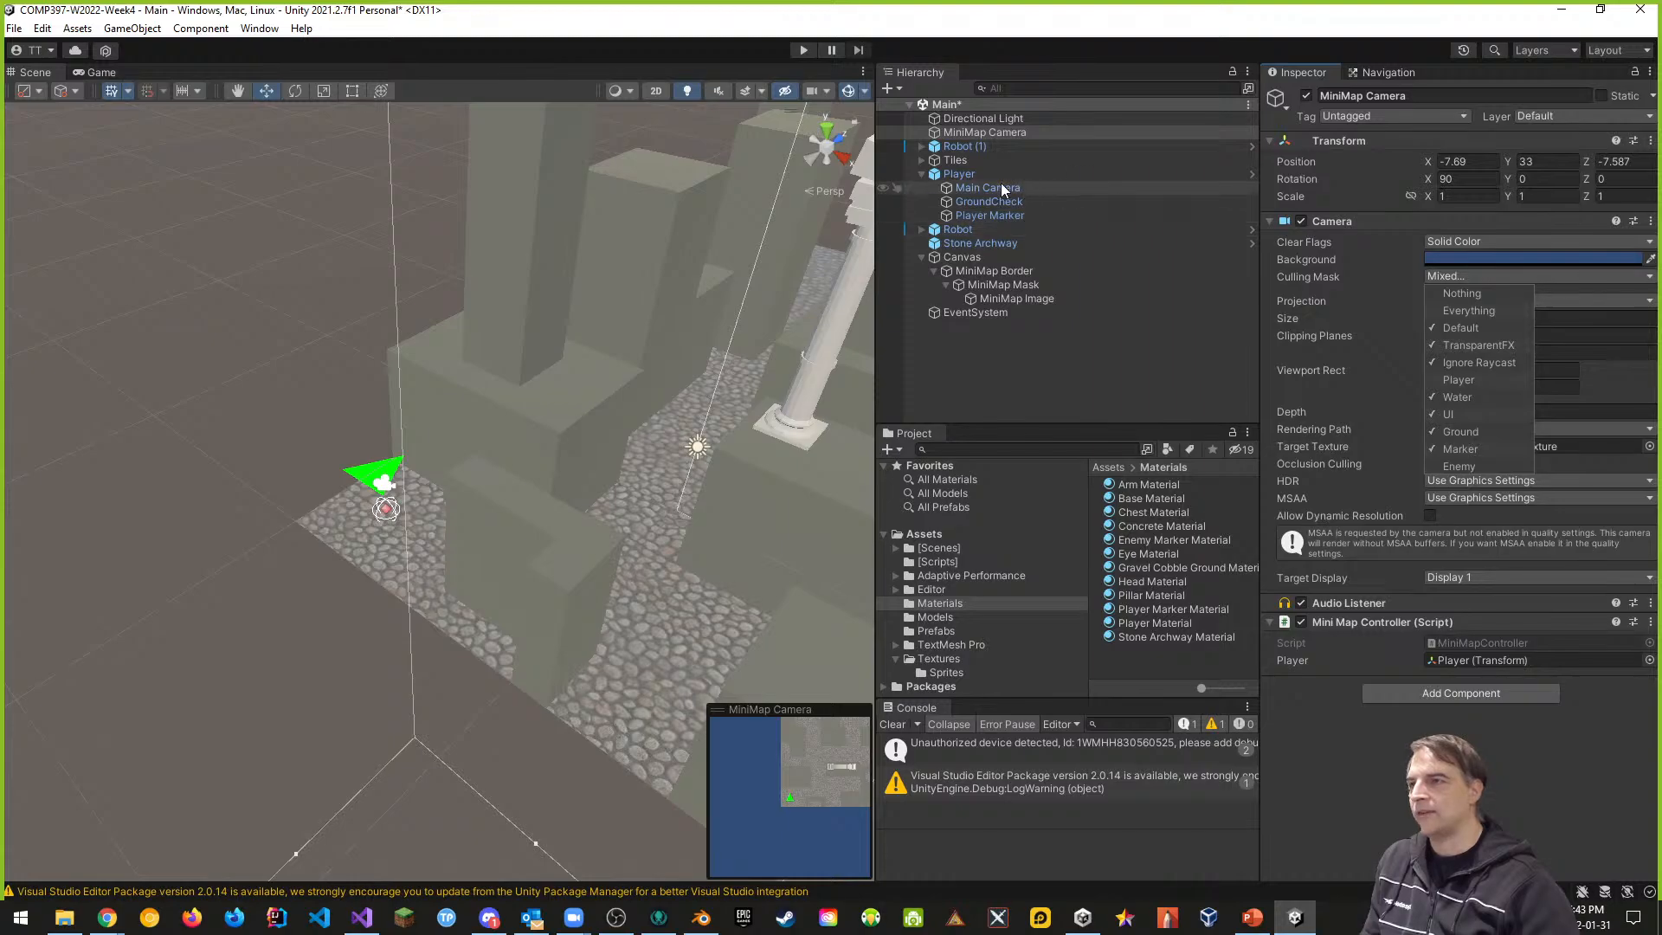
click(978, 187)
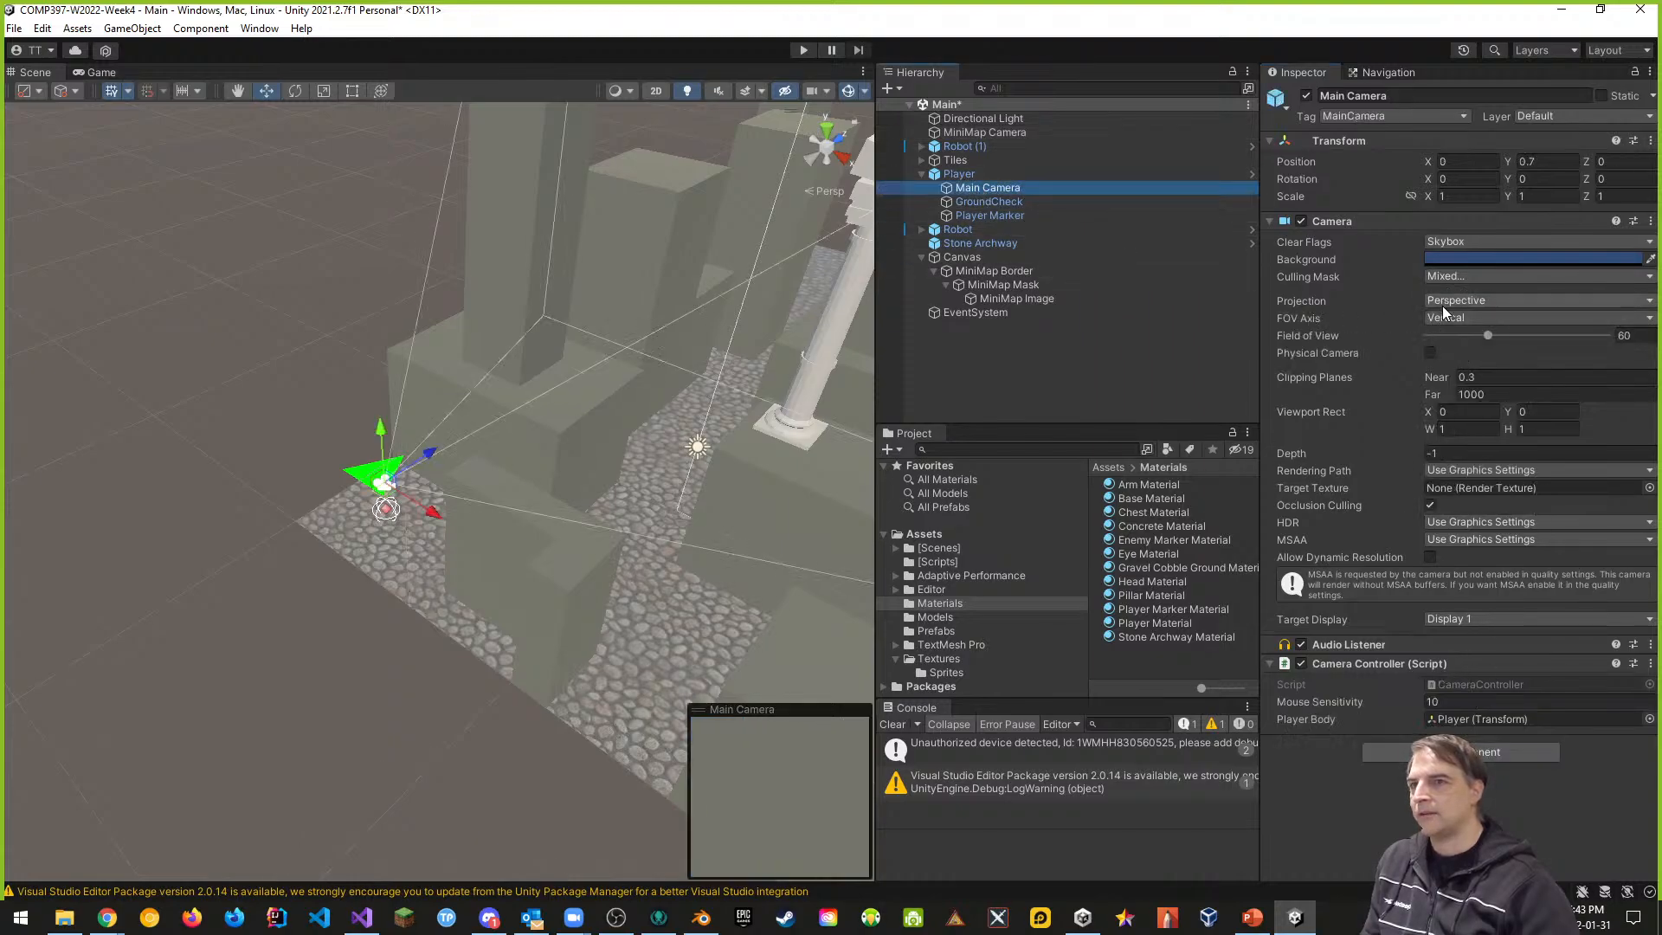
click(1456, 275)
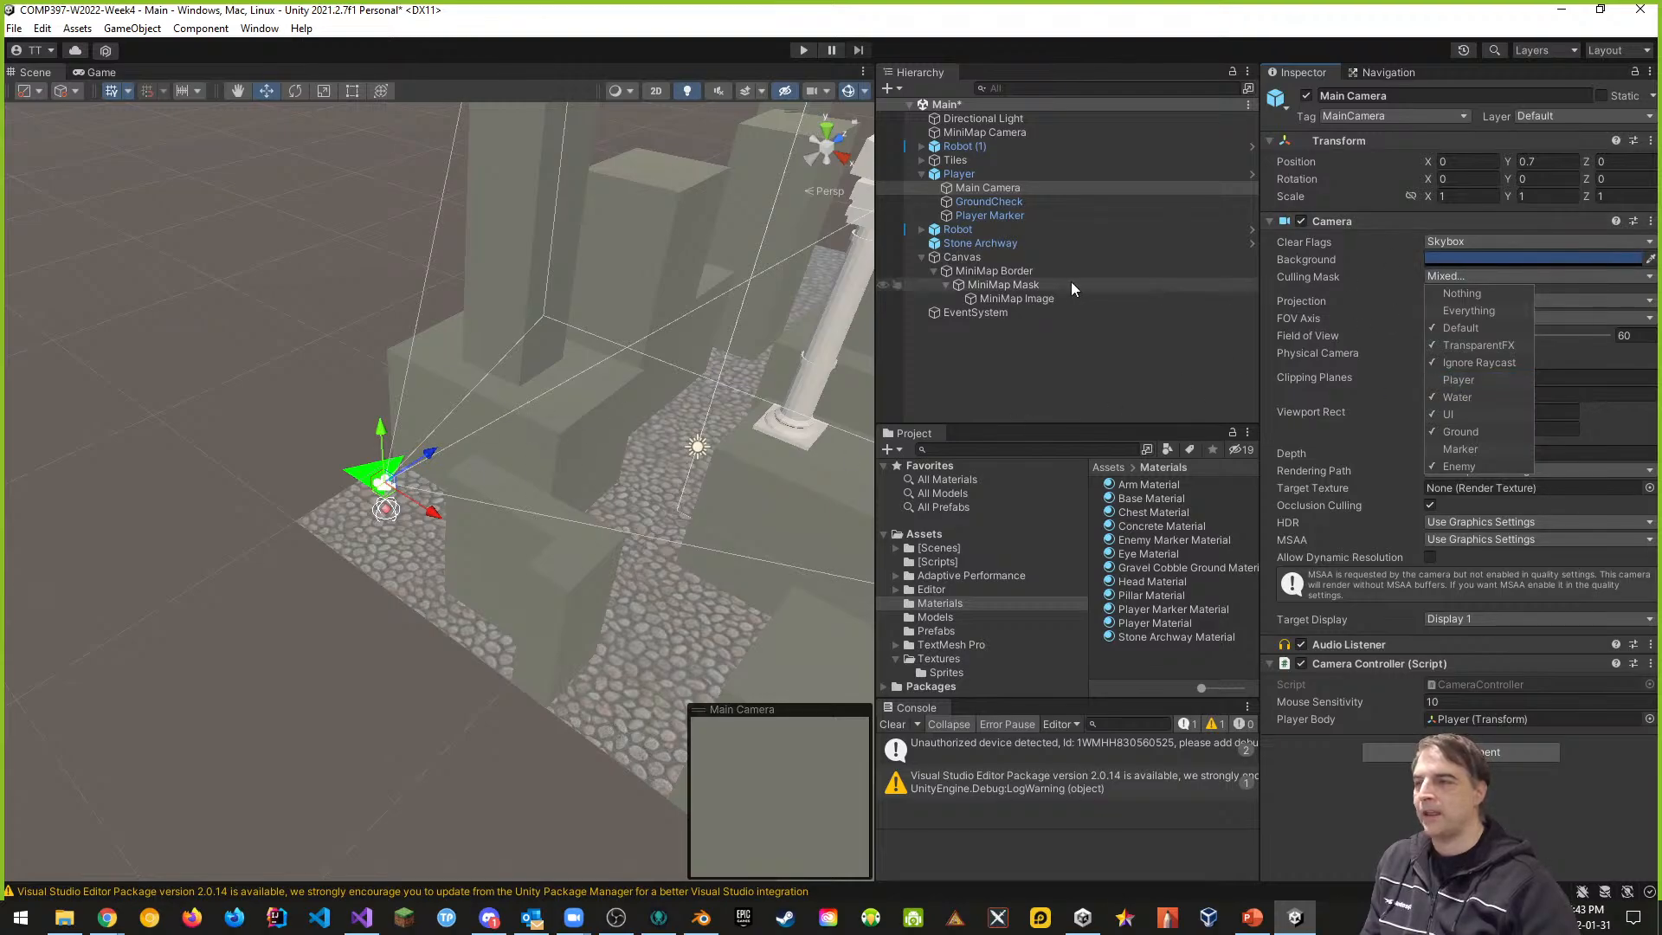
- Hide the Marker layer in the Scene view so the green player marker is not drawn there
right_drag(410, 636, 576, 594)
key(w)
key(s)
key(w)
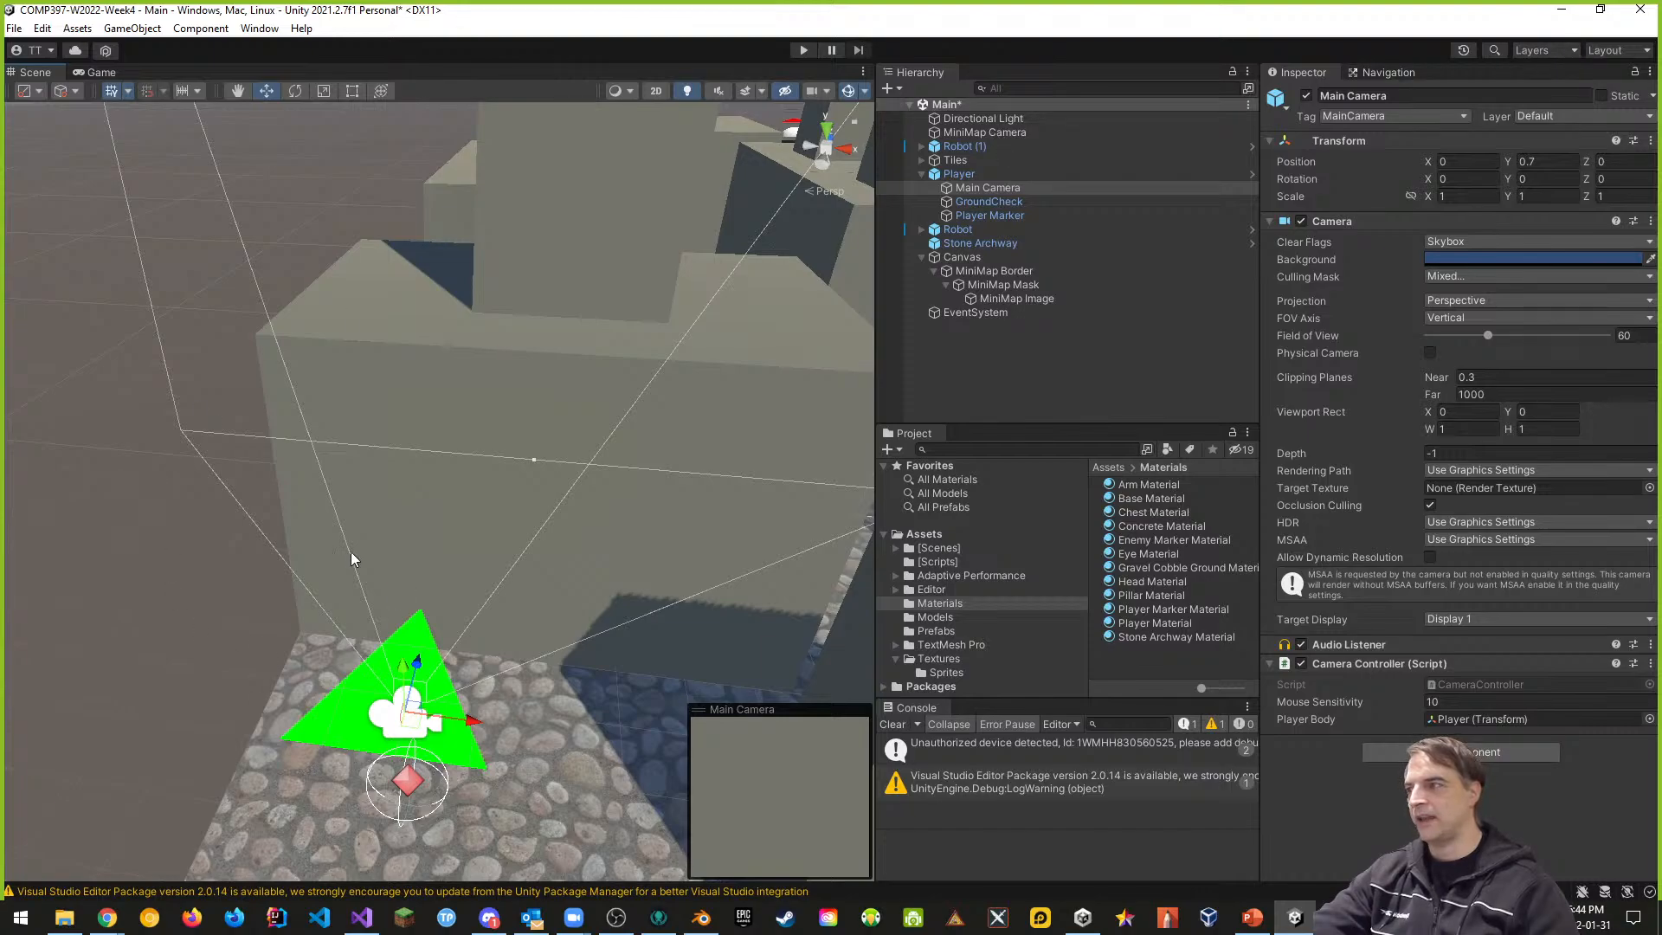
click(1570, 50)
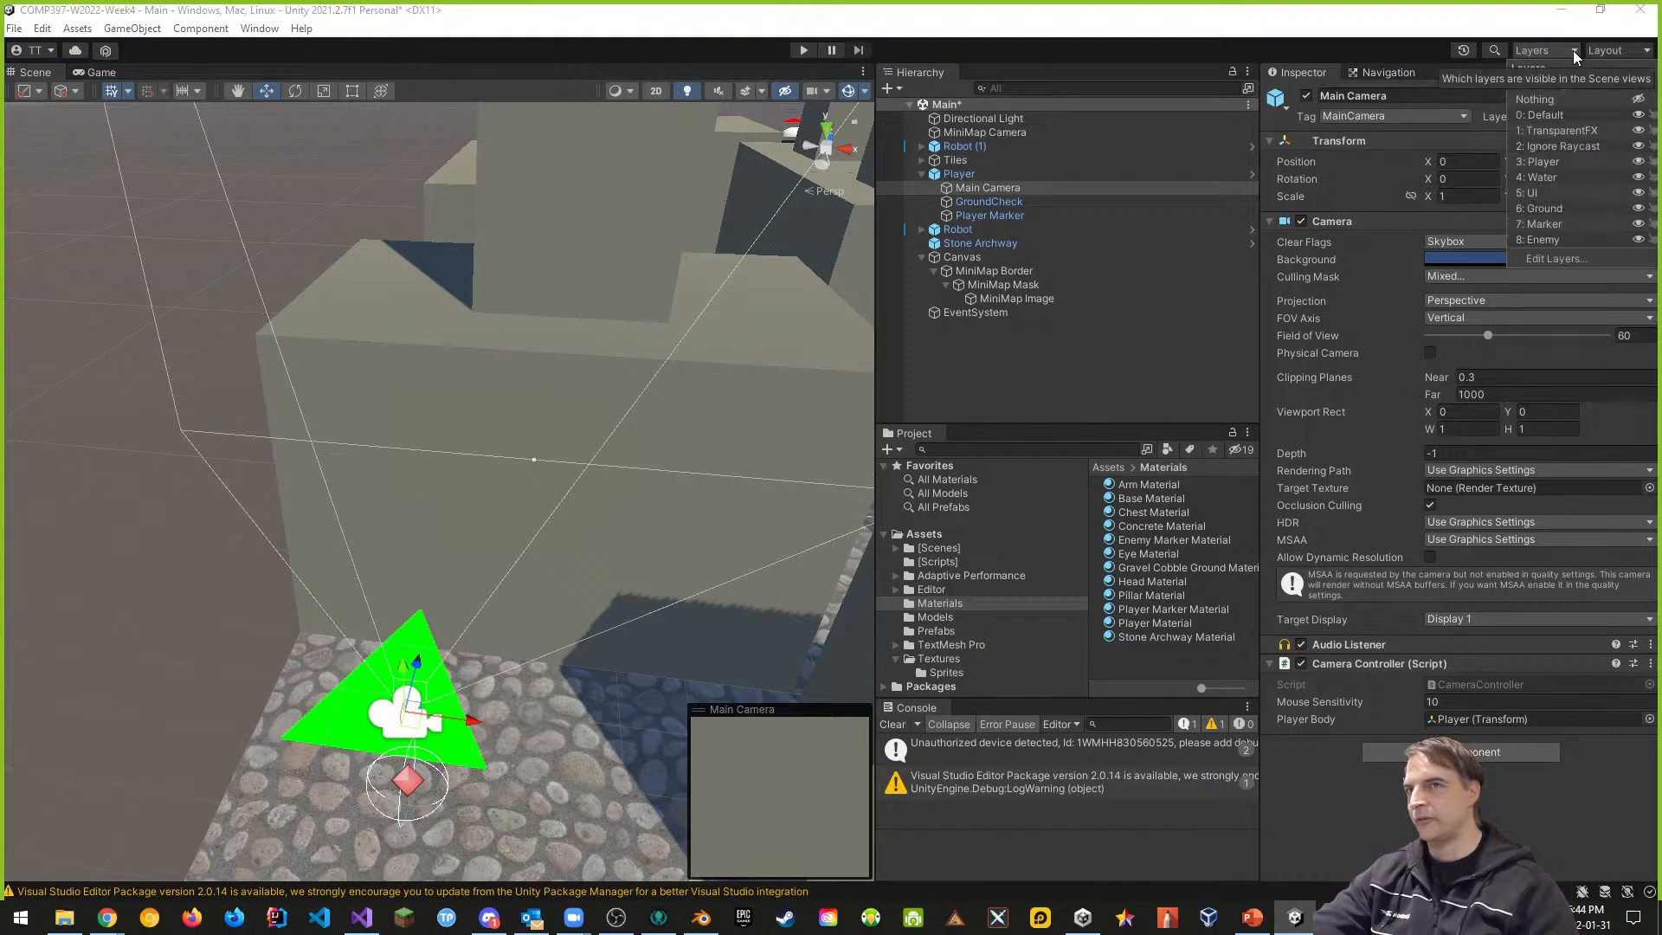
click(1638, 227)
right_drag(480, 760, 694, 670)
- Save the Main scene and the project
key(ctrl+s)
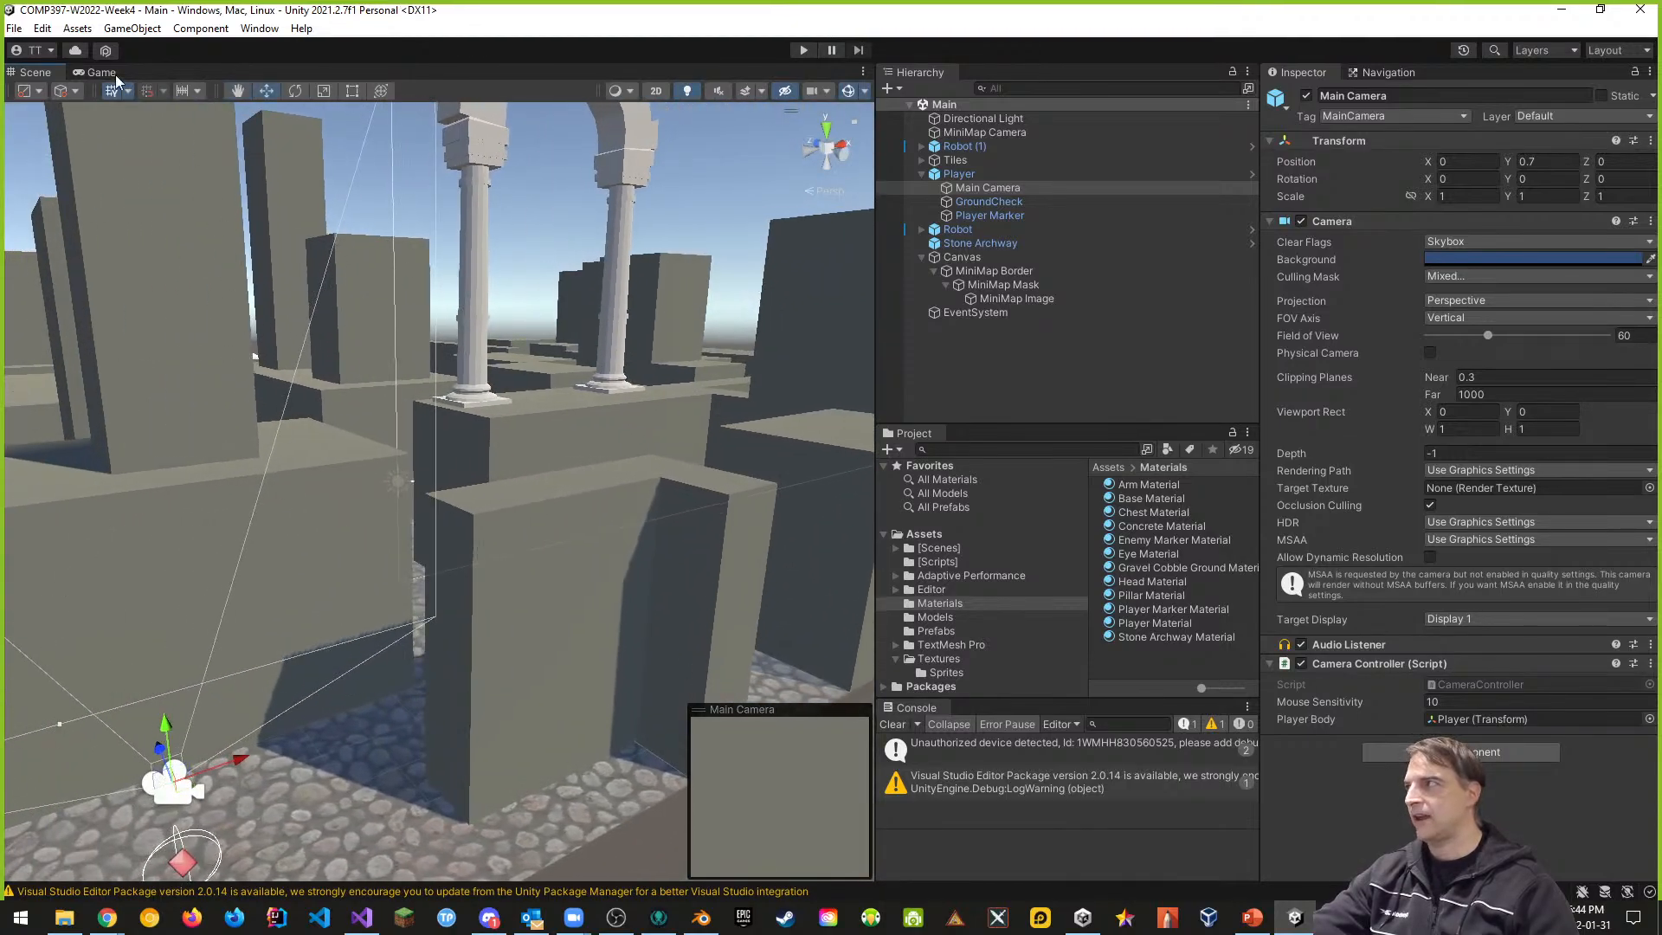
click(13, 28)
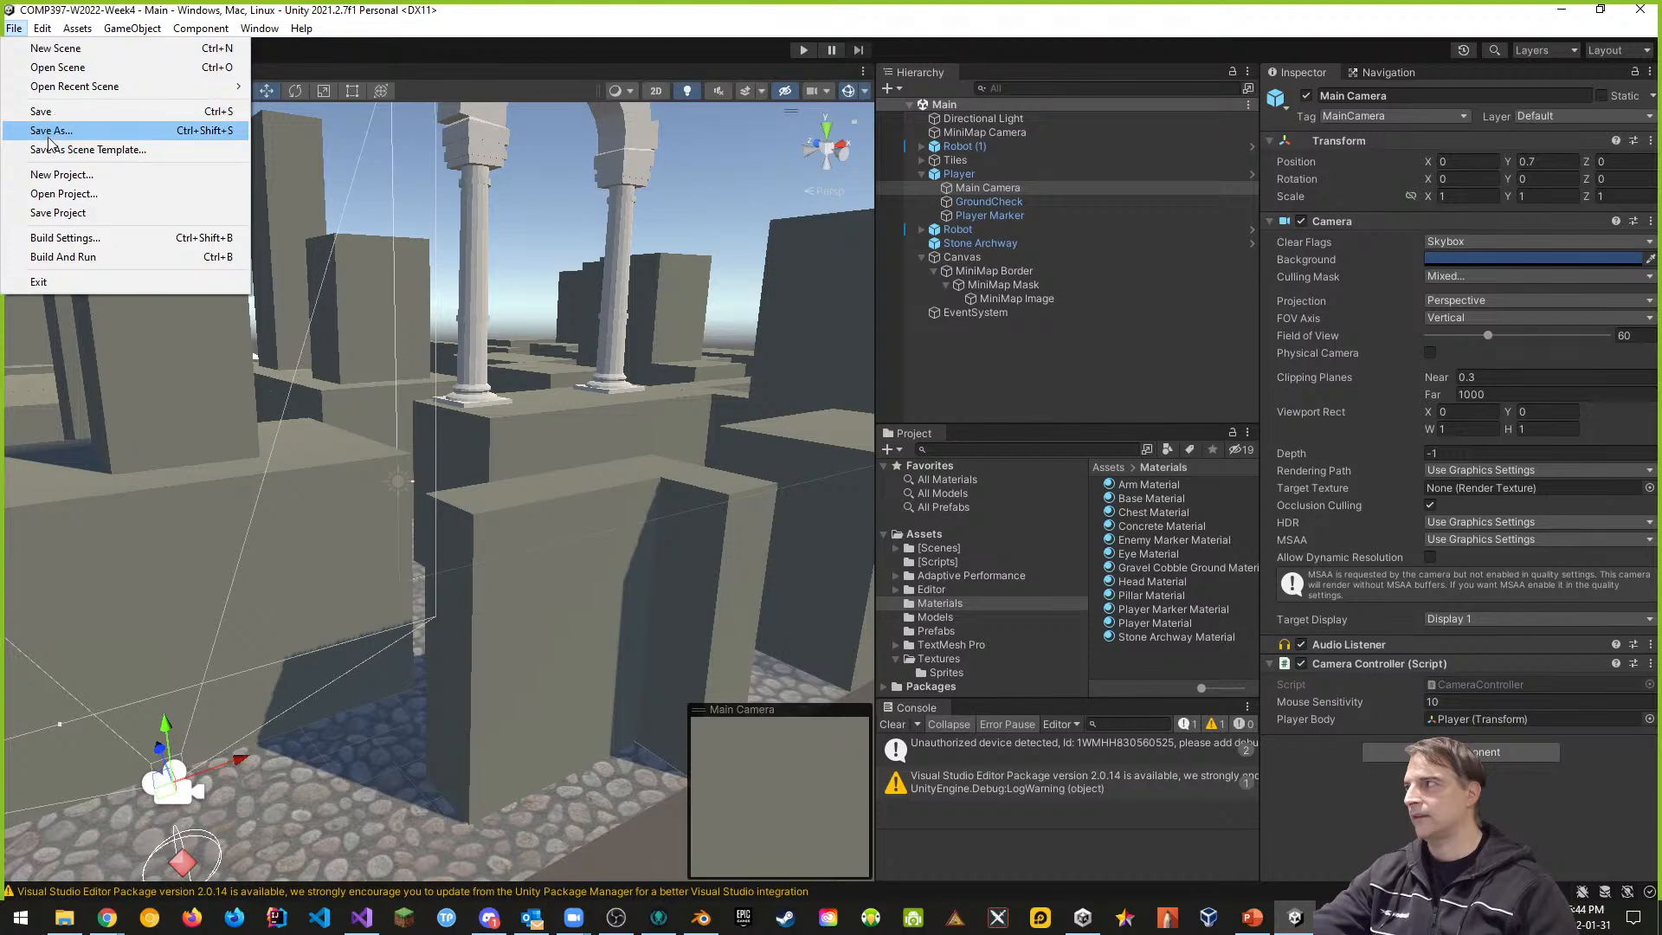
click(59, 215)
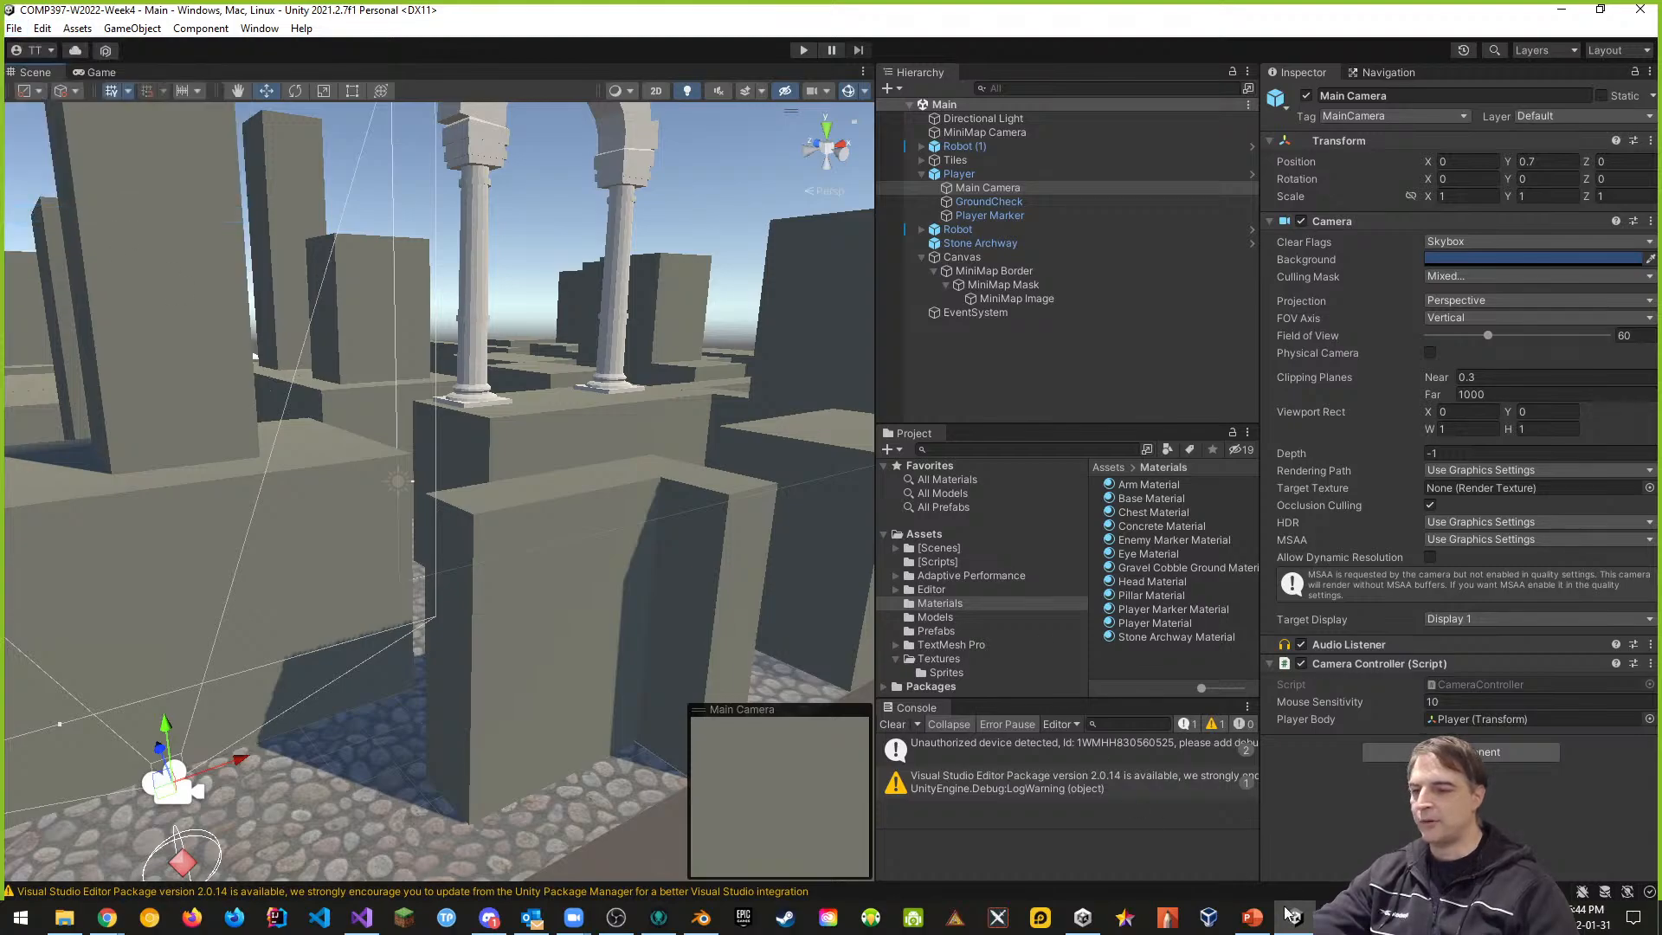
- Switch to the Lesson 4 PowerPoint presentation and show slide 3 with the Lab 4 Blender requirements
click(1253, 916)
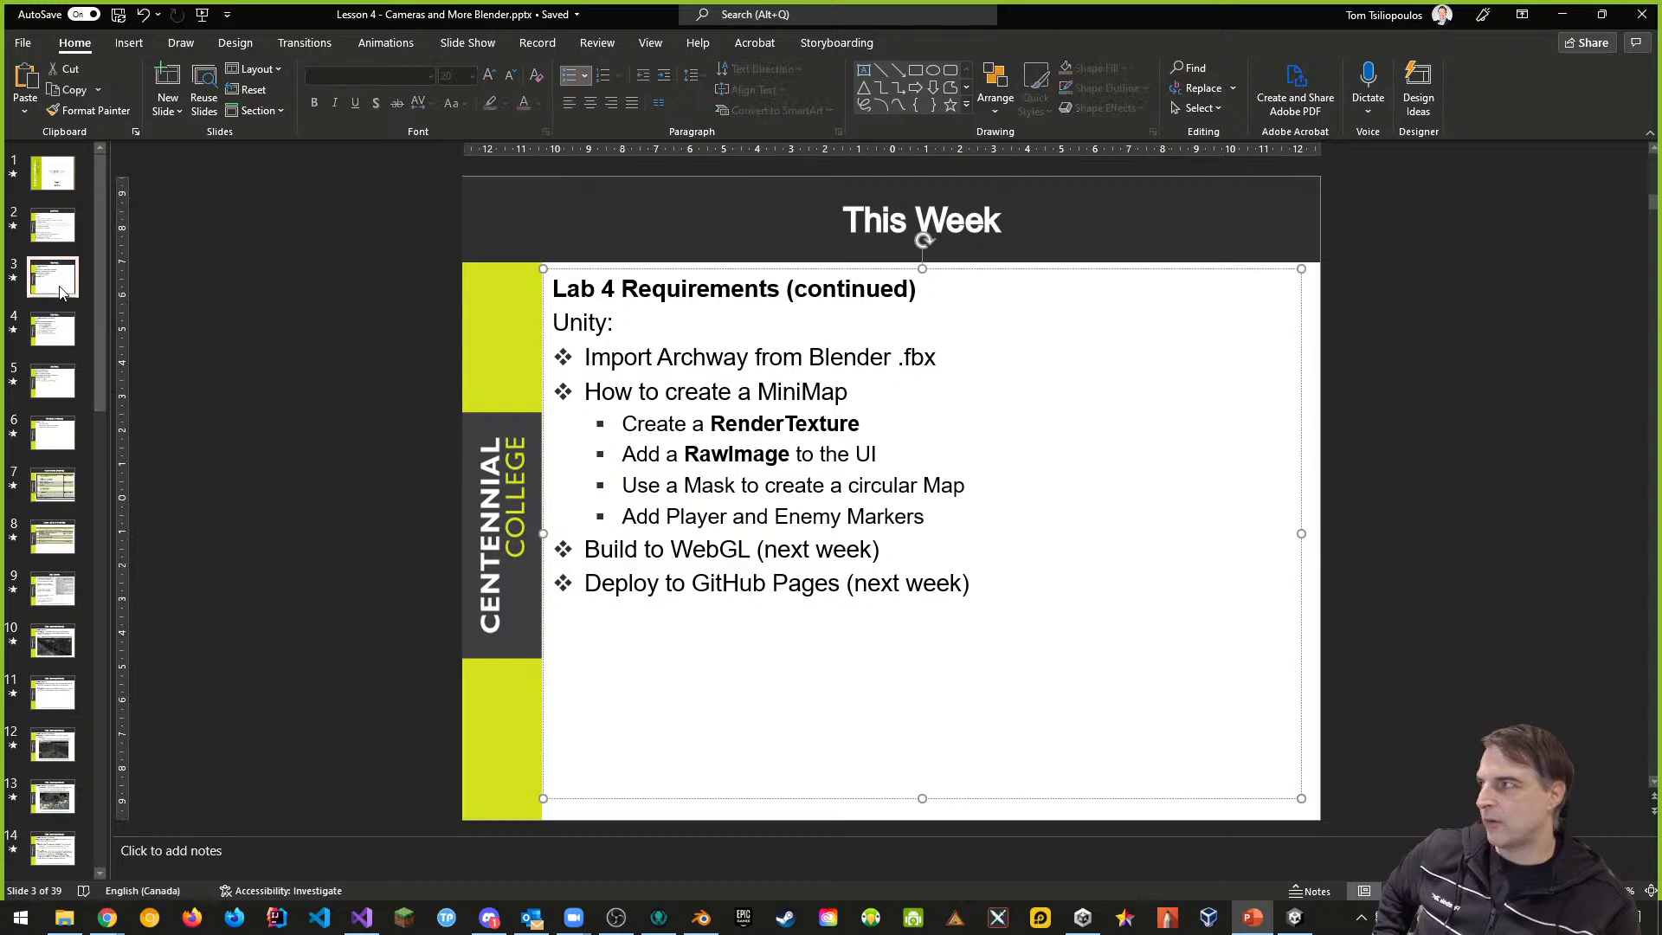
click(53, 276)
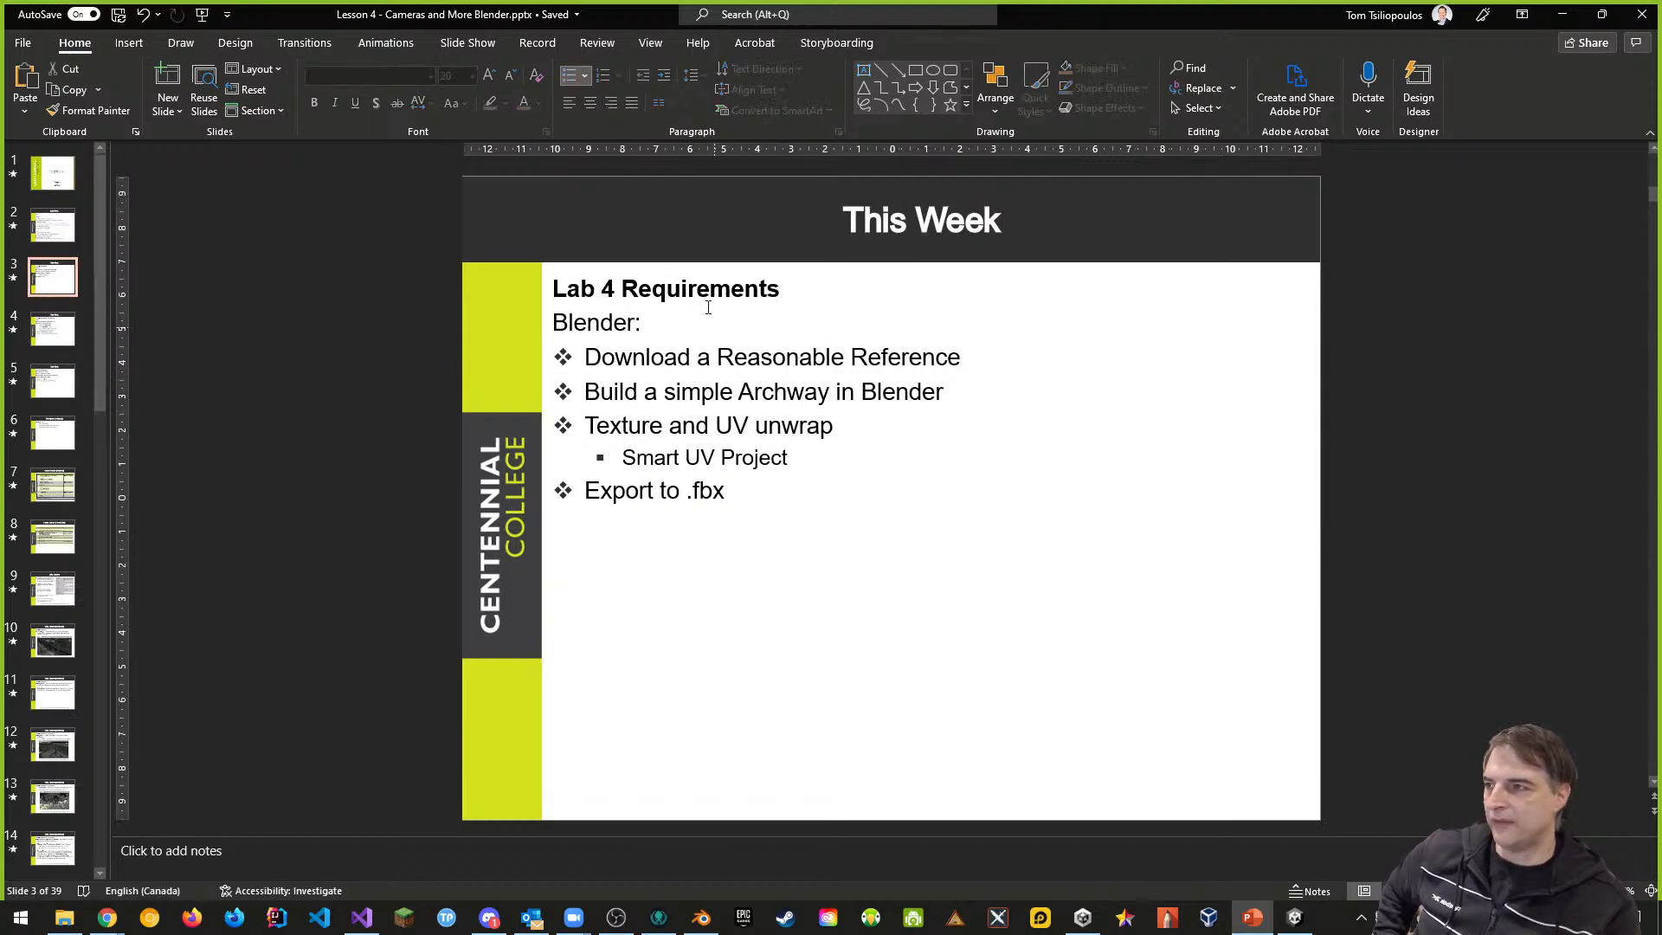